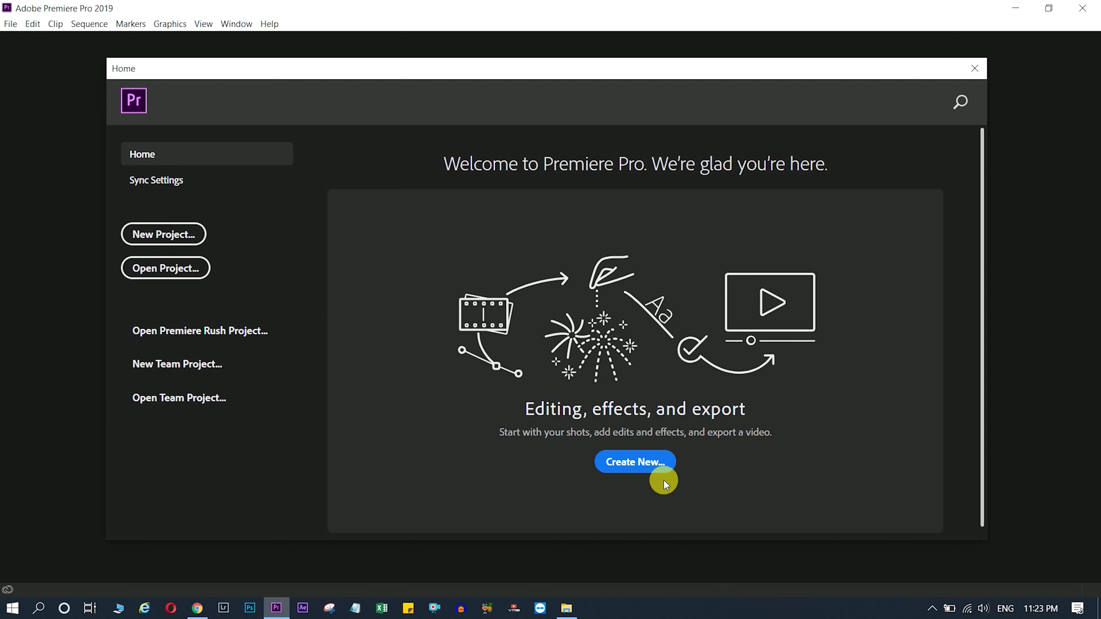
Start a new project named 'testing project' and check its save location.
{"action": "left_click", "coordinate": [630, 470]}
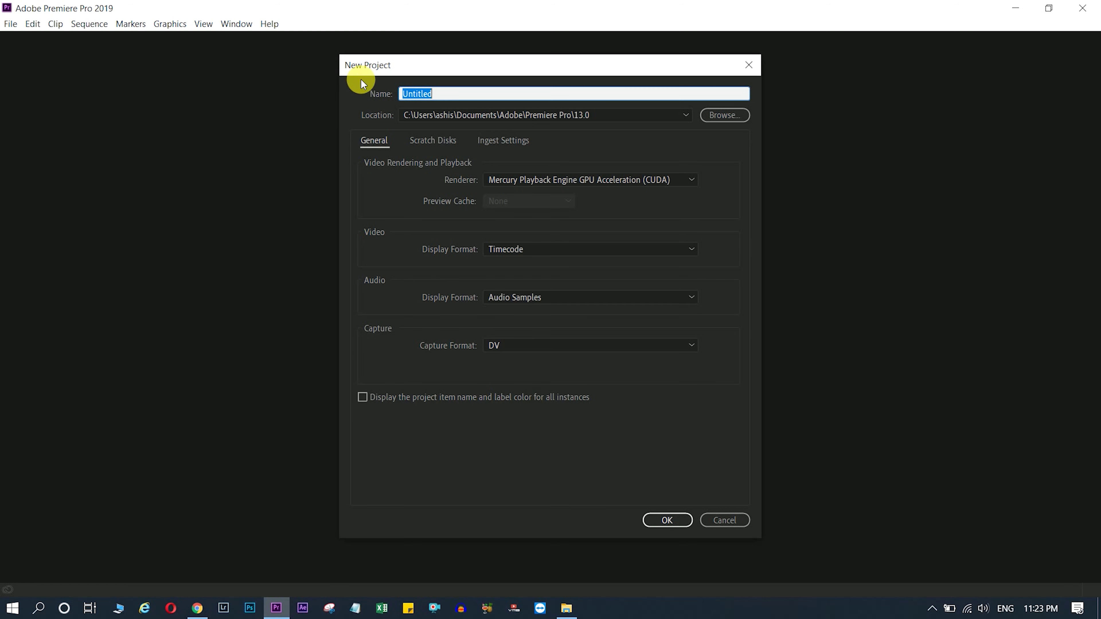
{"action": "left_click_drag", "start_coordinate": [394, 65], "coordinate": [406, 68]}
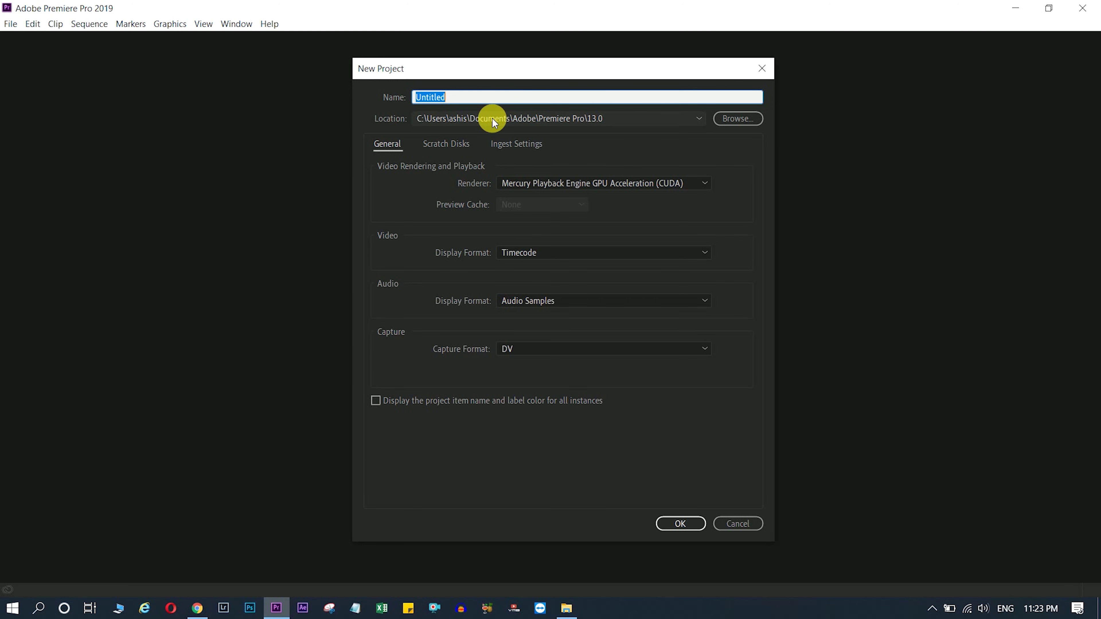
{"action": "type", "text": "testing project"}
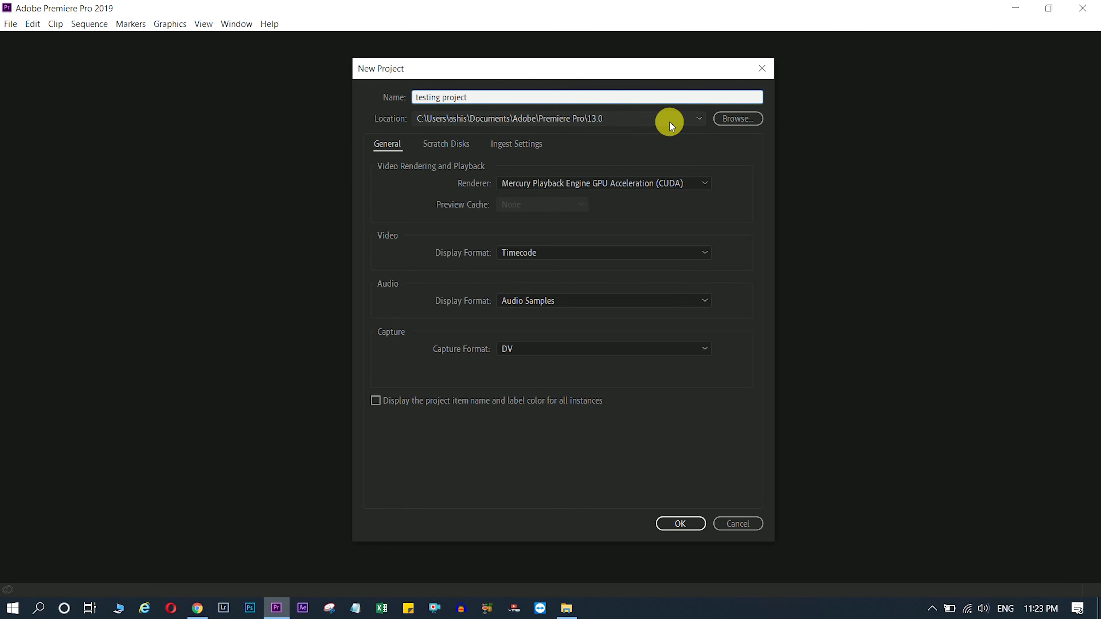
{"action": "left_click", "coordinate": [702, 119]}
{"action": "left_click", "coordinate": [701, 118]}
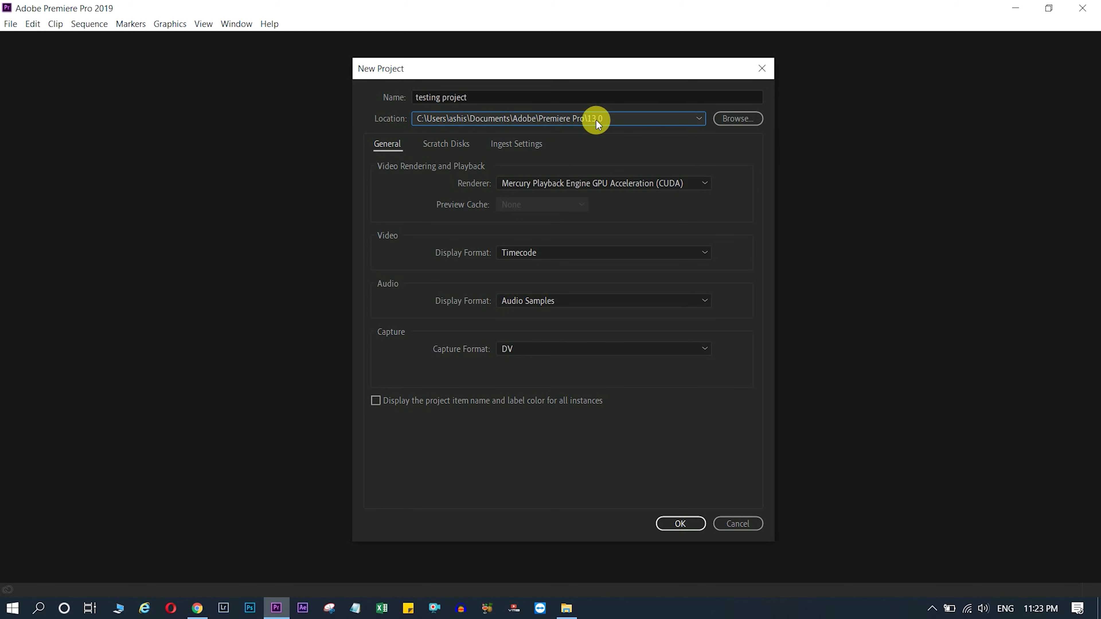
{"action": "left_click", "coordinate": [677, 123]}
{"action": "left_click", "coordinate": [683, 121]}
{"action": "left_click", "coordinate": [736, 119]}
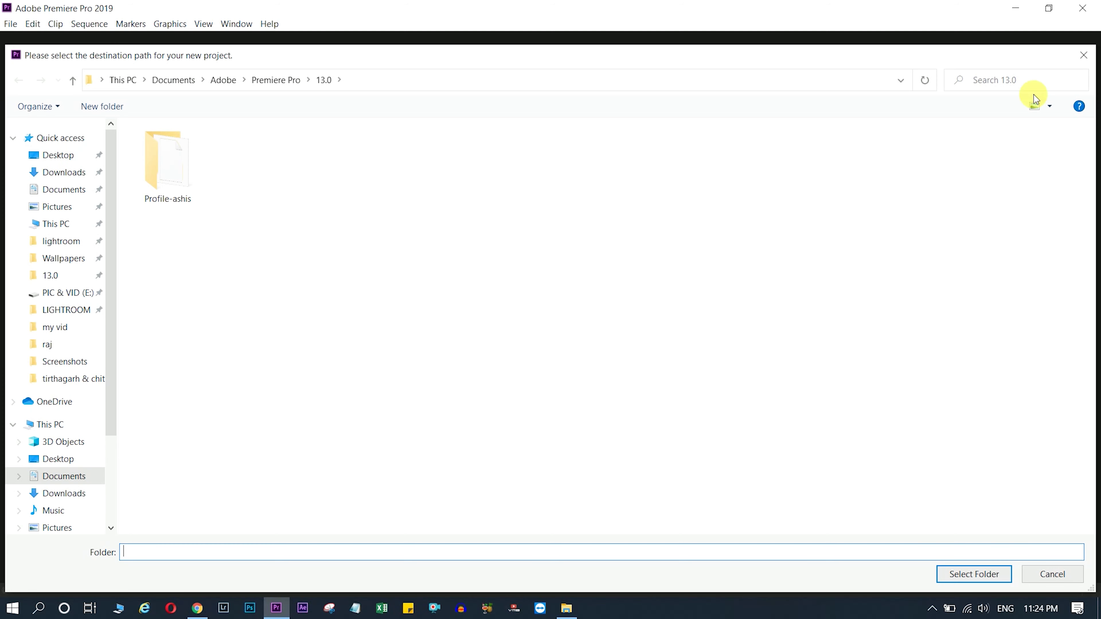
{"action": "left_click", "coordinate": [1083, 55]}
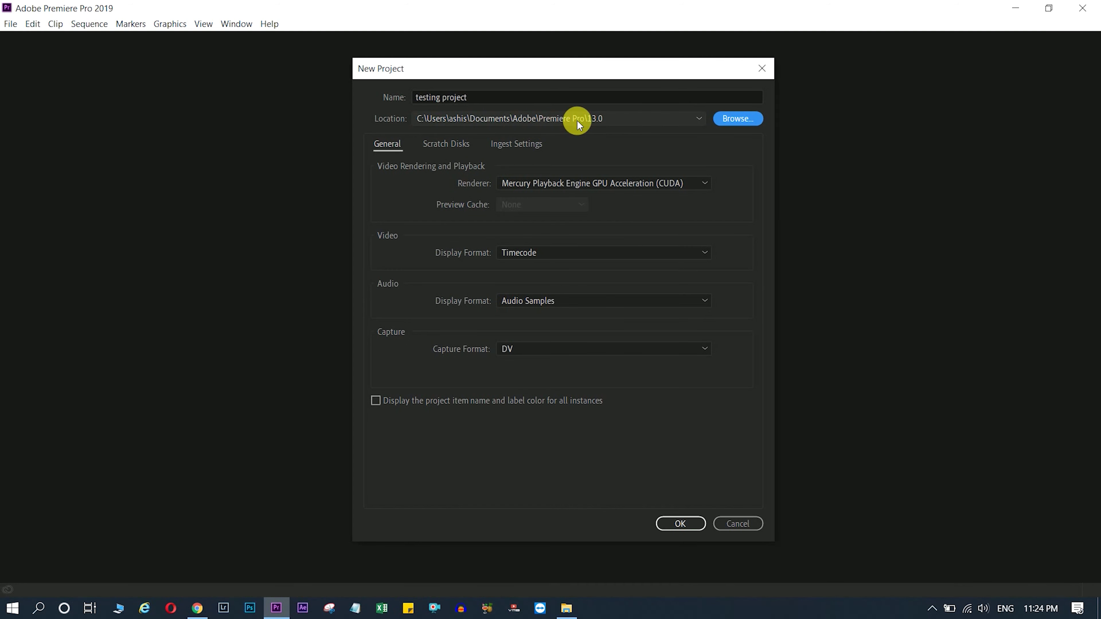
{"action": "left_click", "coordinate": [628, 116]}
{"action": "left_click", "coordinate": [632, 118]}
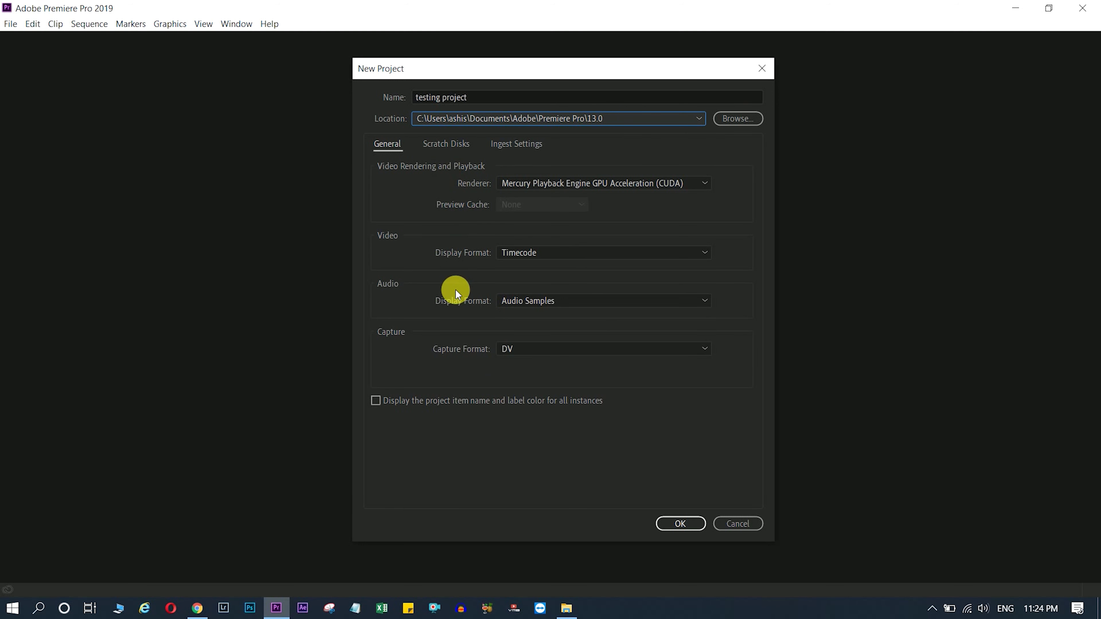
{"action": "left_click", "coordinate": [435, 141]}
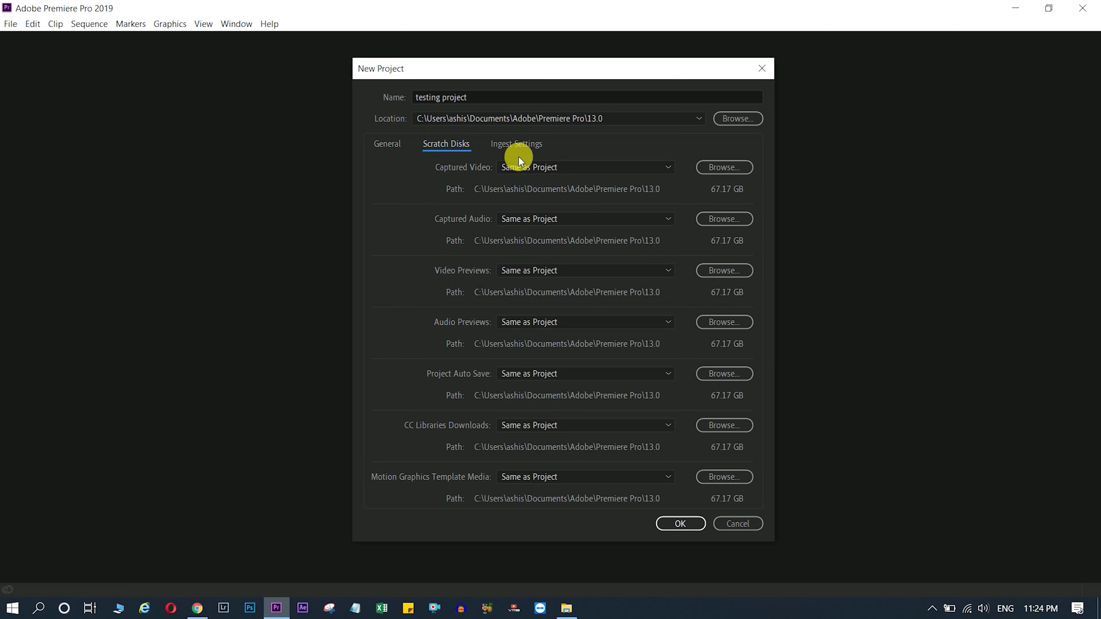
{"action": "left_click", "coordinate": [515, 146]}
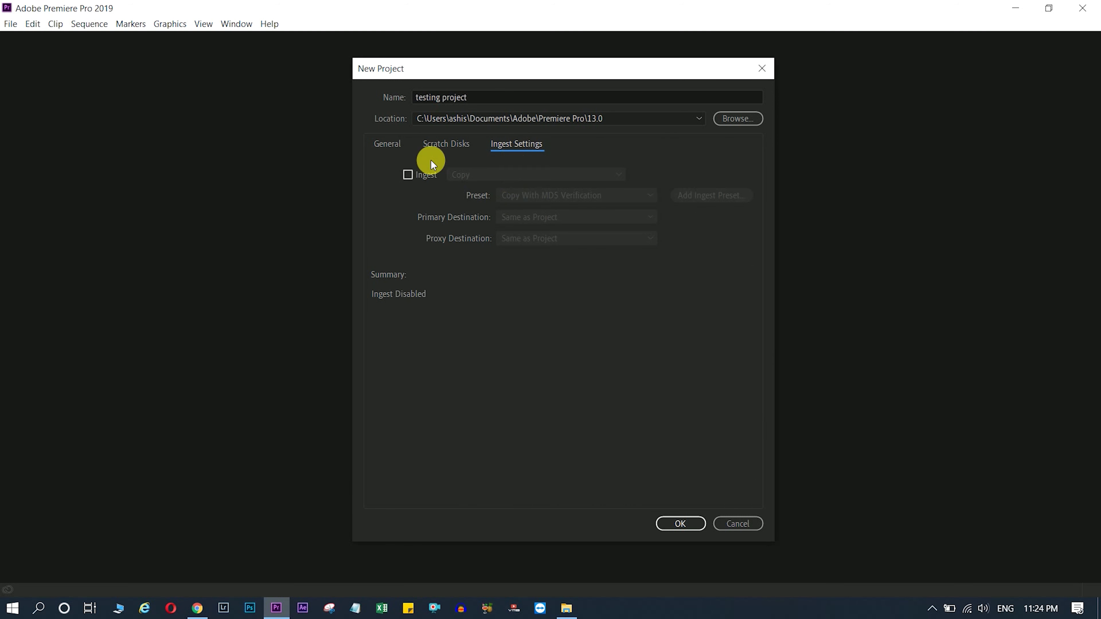
{"action": "left_click", "coordinate": [431, 144]}
{"action": "left_click", "coordinate": [389, 144]}
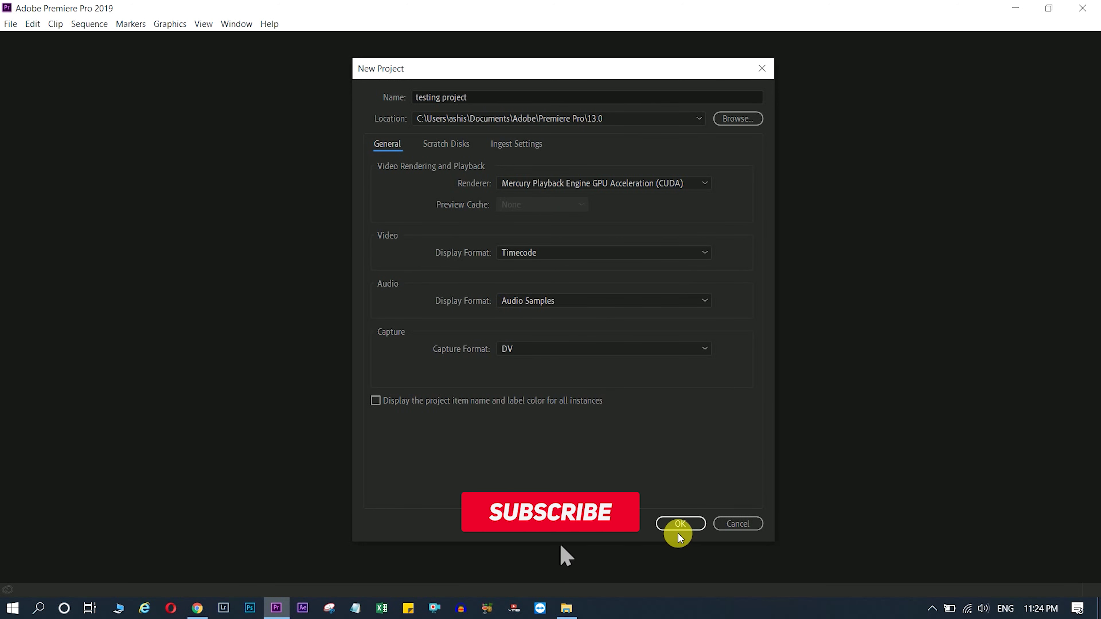
Confirm the New Project settings so 'testing project' opens in the Learning workspace.
{"action": "left_click", "coordinate": [674, 523]}
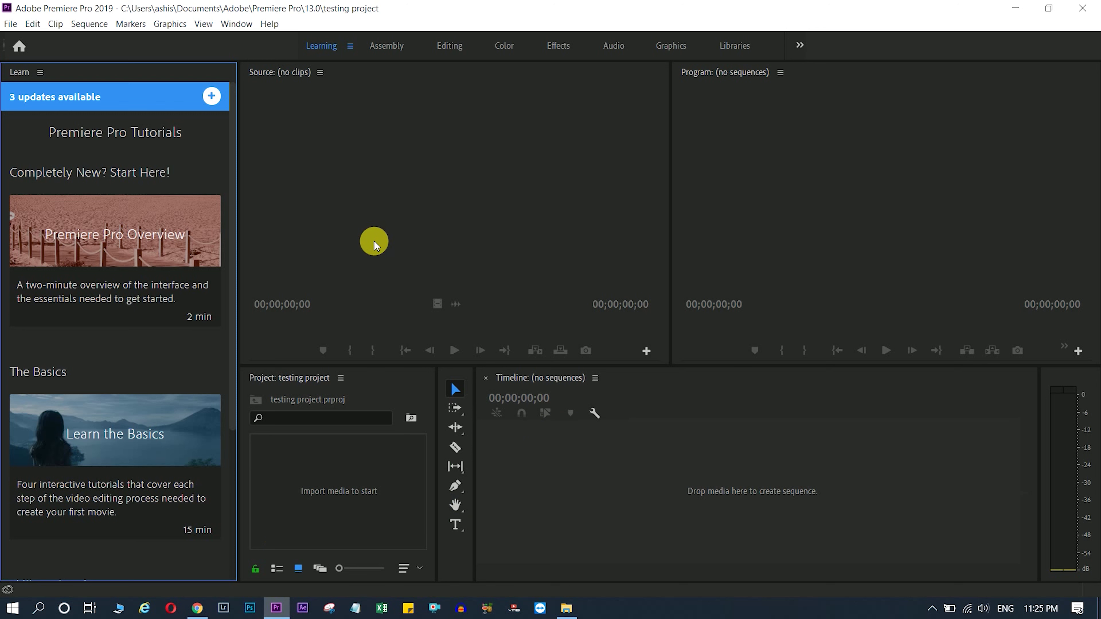
{"action": "mouse_move", "coordinate": [173, 264]}
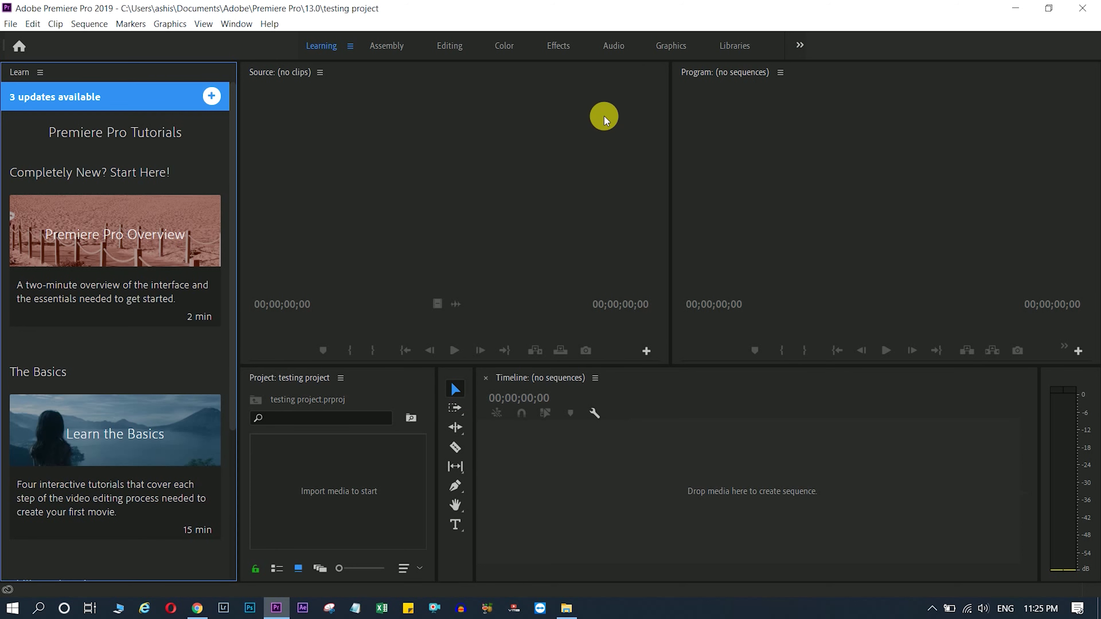
{"action": "scroll", "coordinate": [157, 158], "scroll_direction": "down", "scroll_amount": 5}
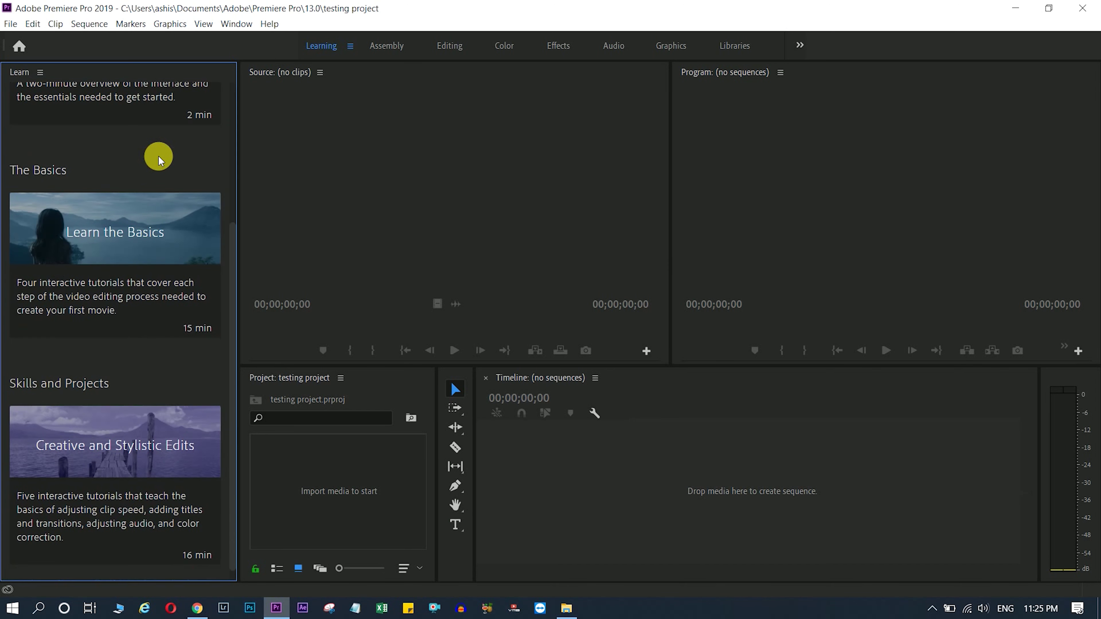
{"action": "scroll", "coordinate": [157, 158], "scroll_direction": "up", "scroll_amount": 5}
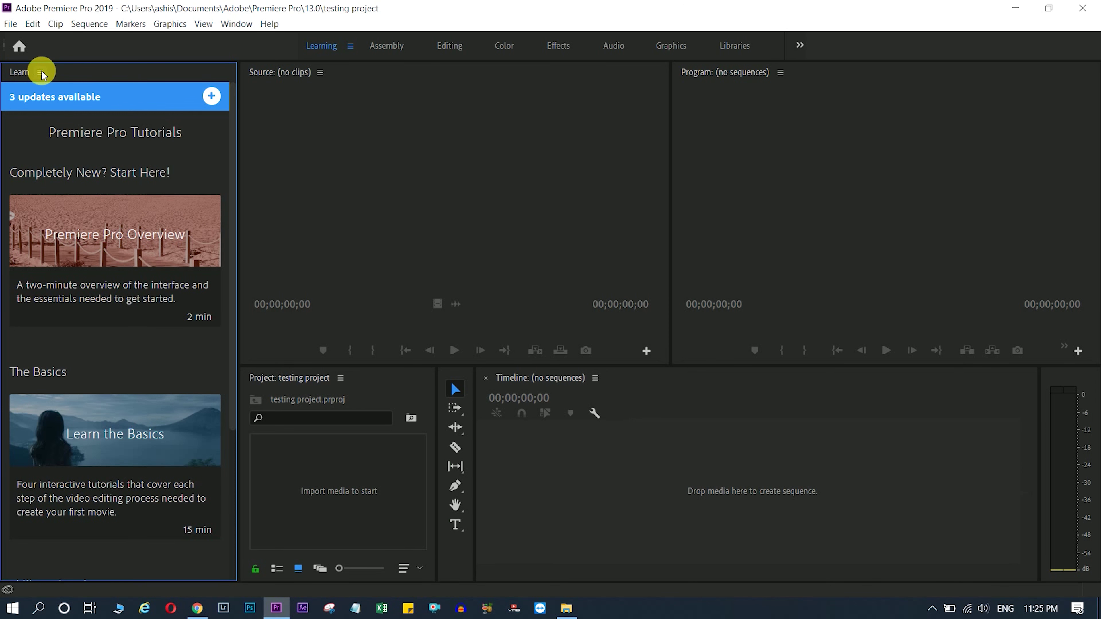
Browse the Premiere Pro Tutorials list in the Learn panel.
{"action": "mouse_move", "coordinate": [54, 277]}
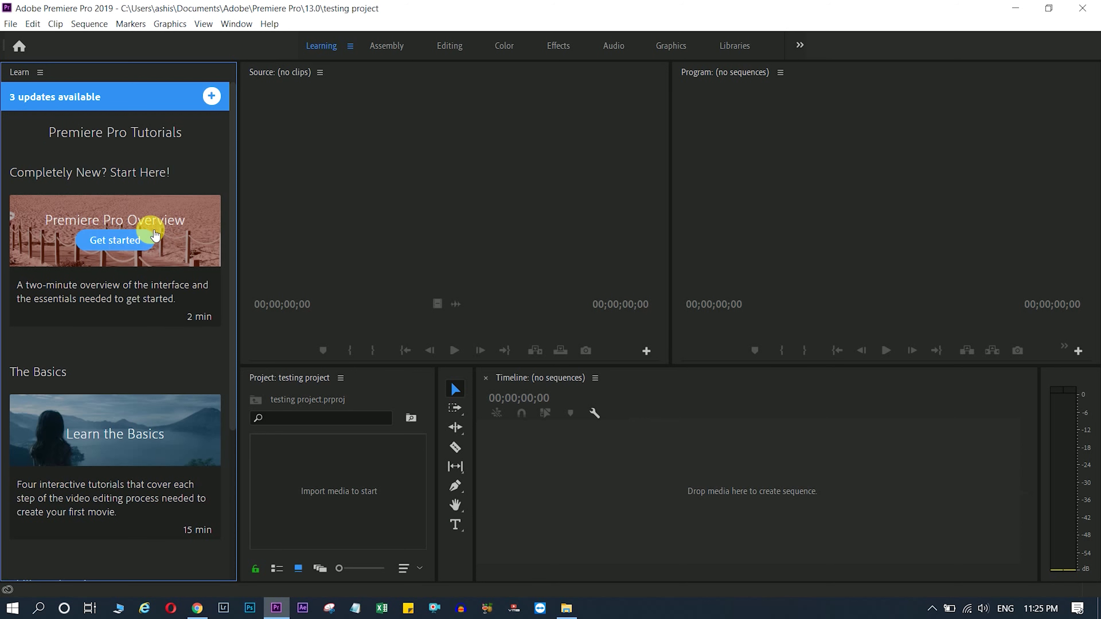
{"action": "scroll", "coordinate": [157, 431], "scroll_direction": "down", "scroll_amount": 3}
{"action": "scroll", "coordinate": [158, 430], "scroll_direction": "down", "scroll_amount": 2}
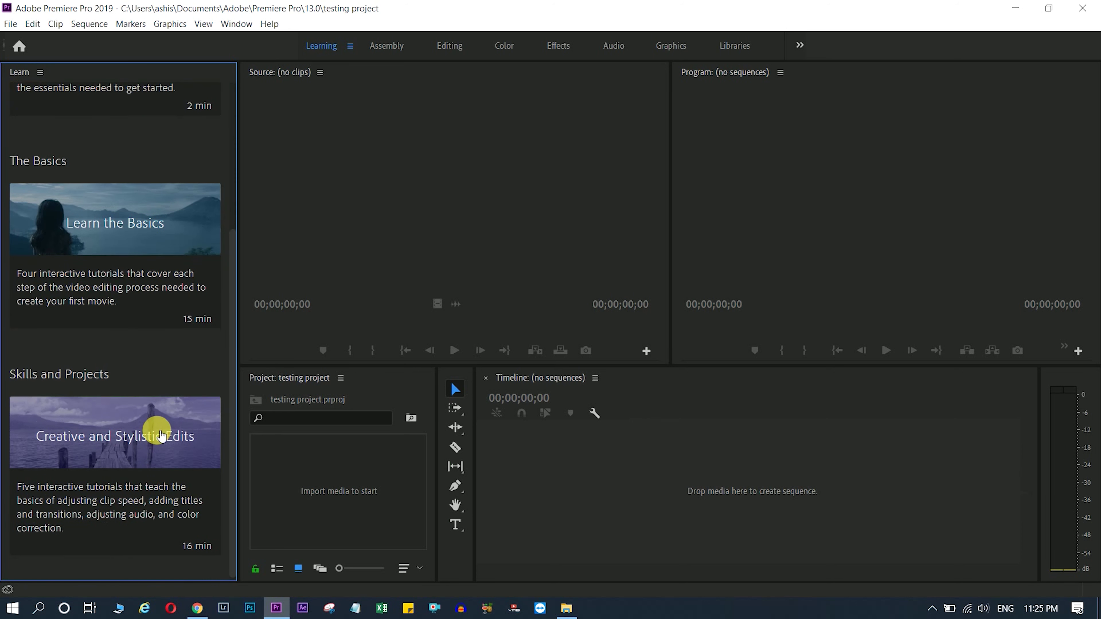
{"action": "mouse_move", "coordinate": [147, 453]}
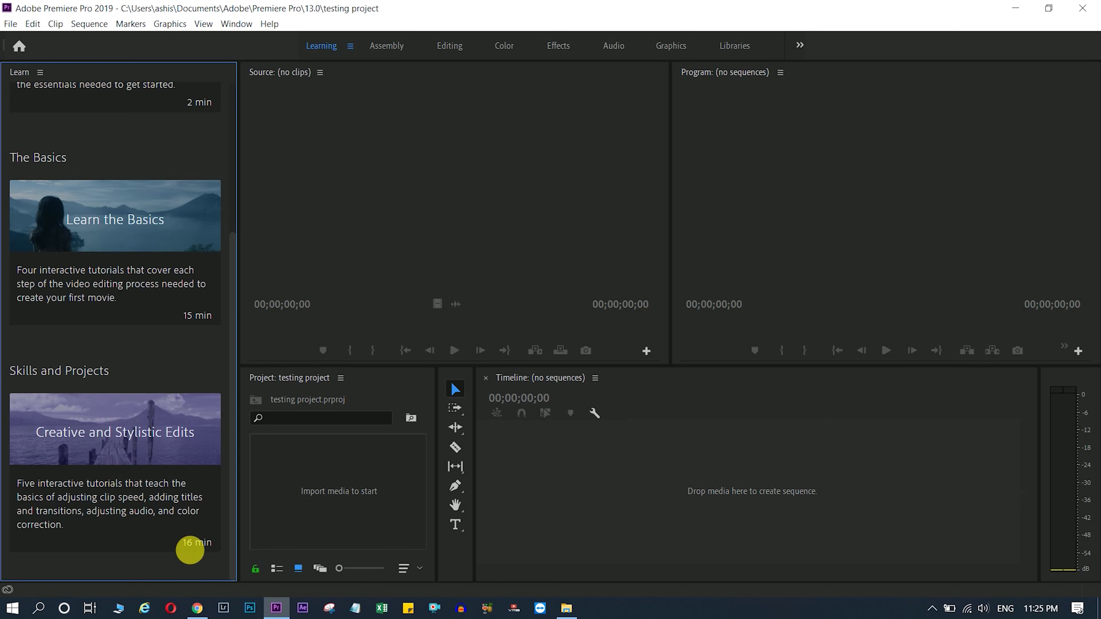
{"action": "mouse_move", "coordinate": [127, 317]}
{"action": "scroll", "coordinate": [126, 312], "scroll_direction": "up", "scroll_amount": 5}
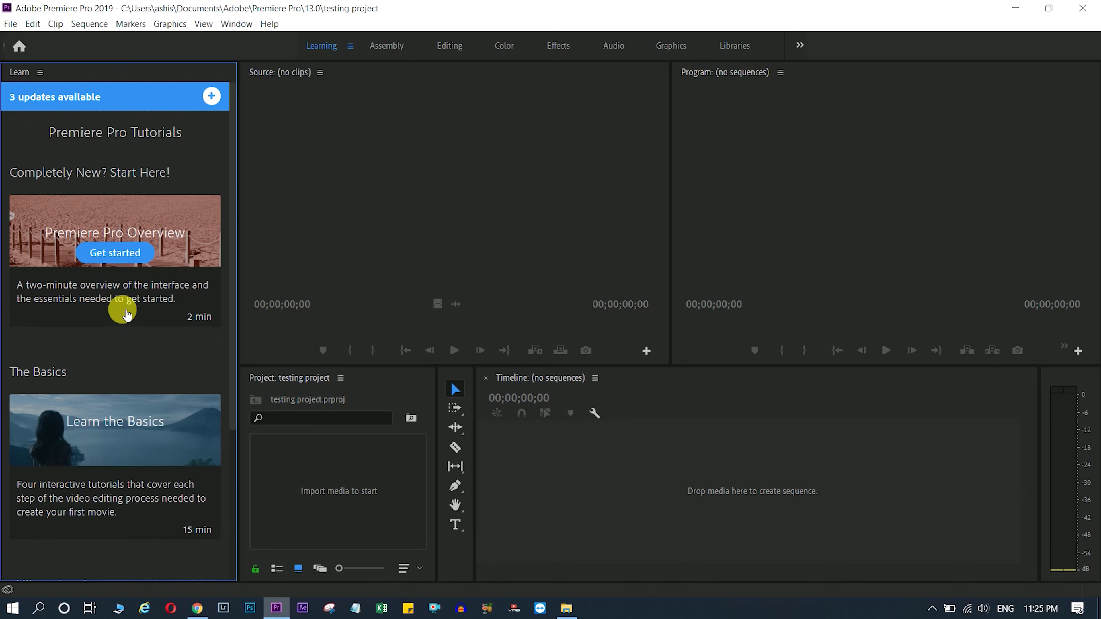
{"action": "scroll", "coordinate": [182, 373], "scroll_direction": "down", "scroll_amount": 5}
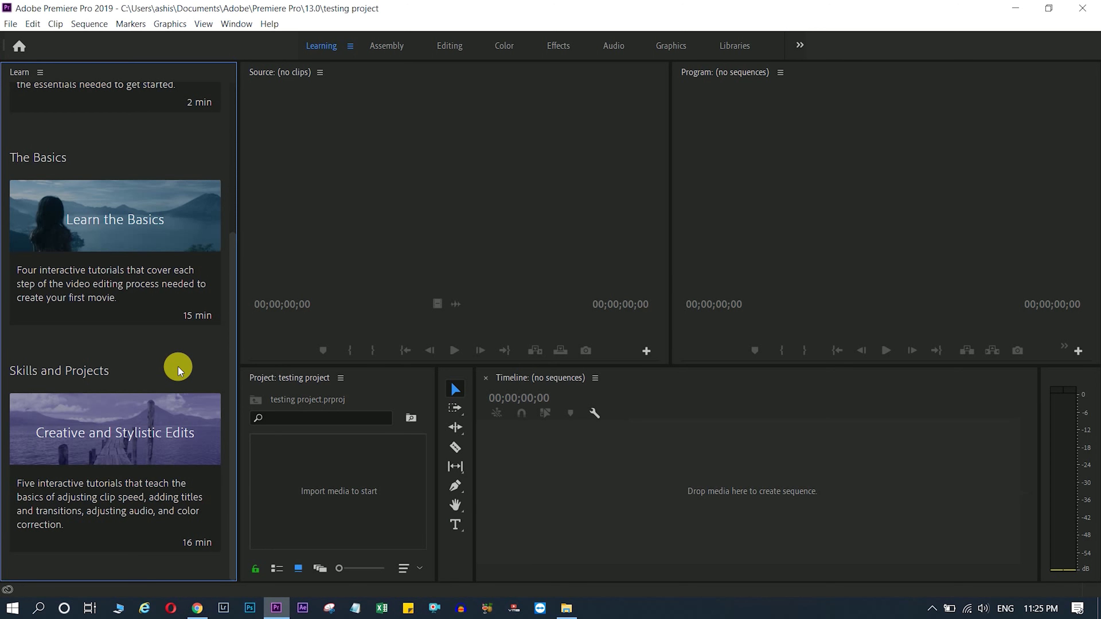
{"action": "scroll", "coordinate": [179, 369], "scroll_direction": "up", "scroll_amount": 5}
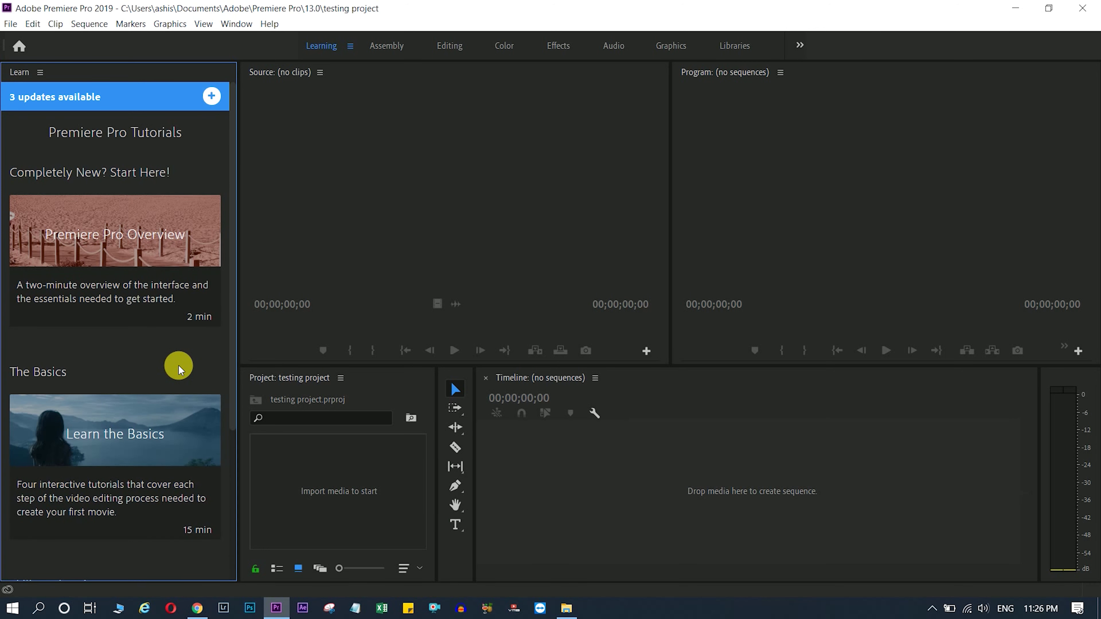
{"action": "scroll", "coordinate": [179, 369], "scroll_direction": "down", "scroll_amount": 5}
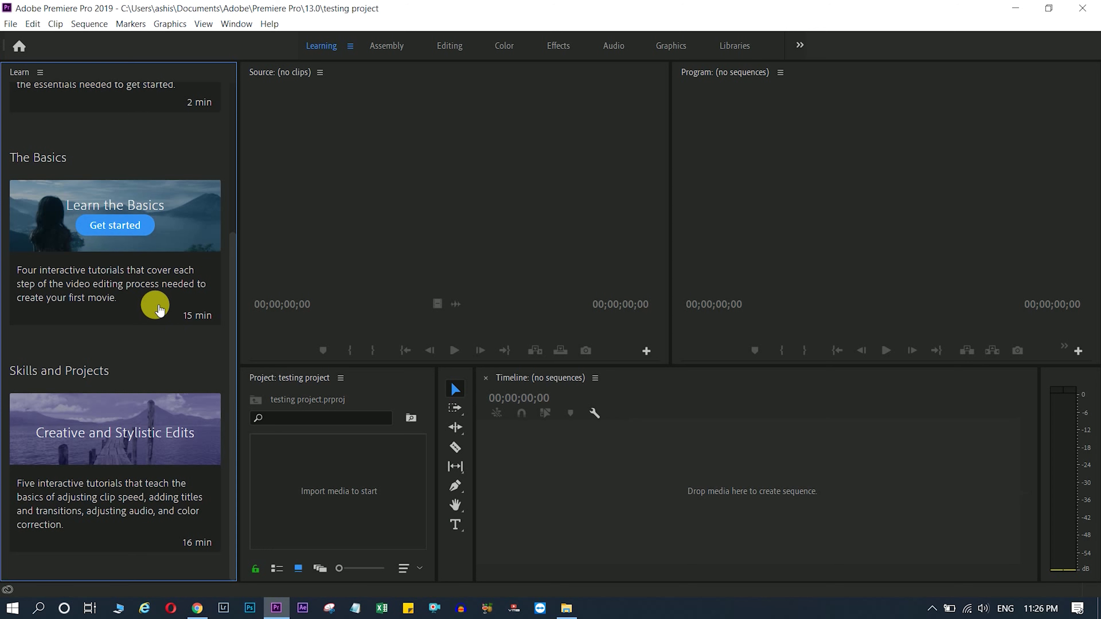
{"action": "mouse_move", "coordinate": [172, 479]}
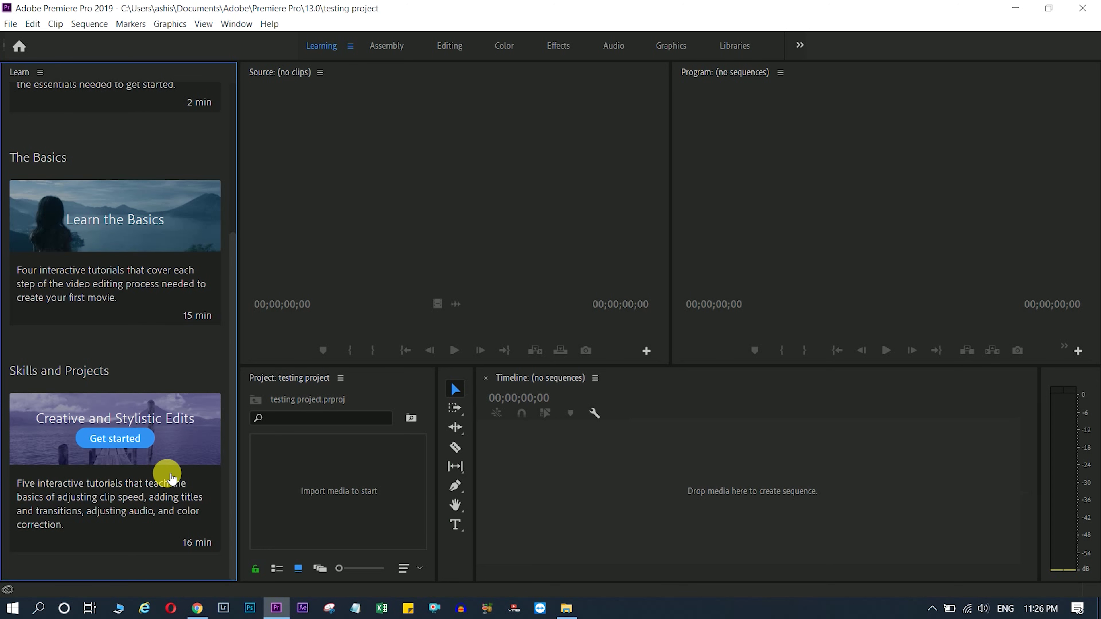
{"action": "mouse_move", "coordinate": [206, 323]}
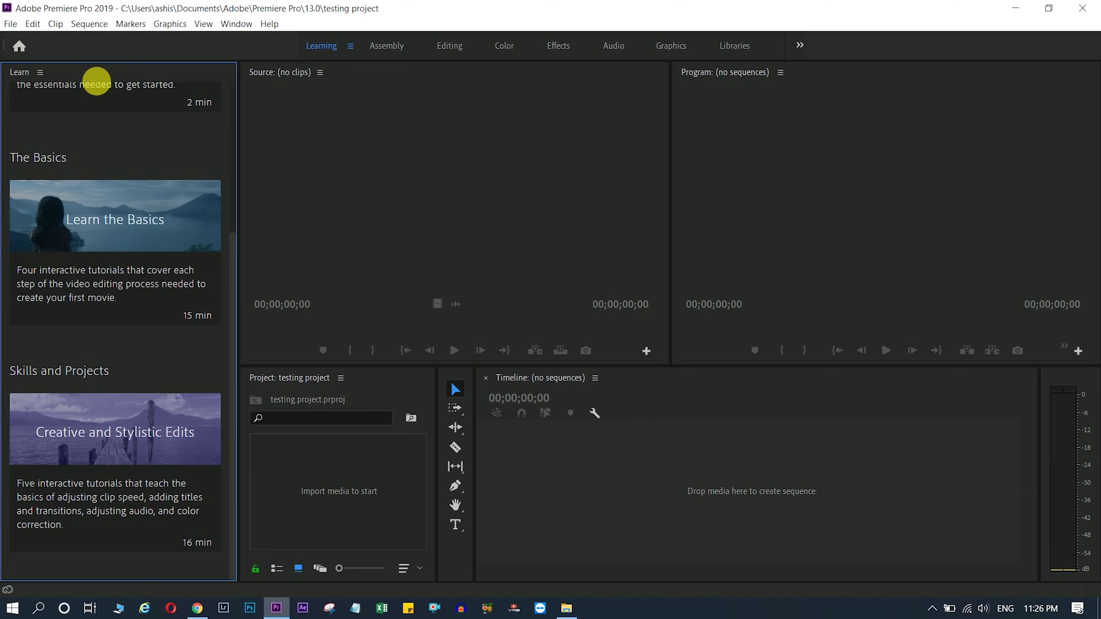
Close the Learn panel from its panel menu.
{"action": "left_click", "coordinate": [41, 73]}
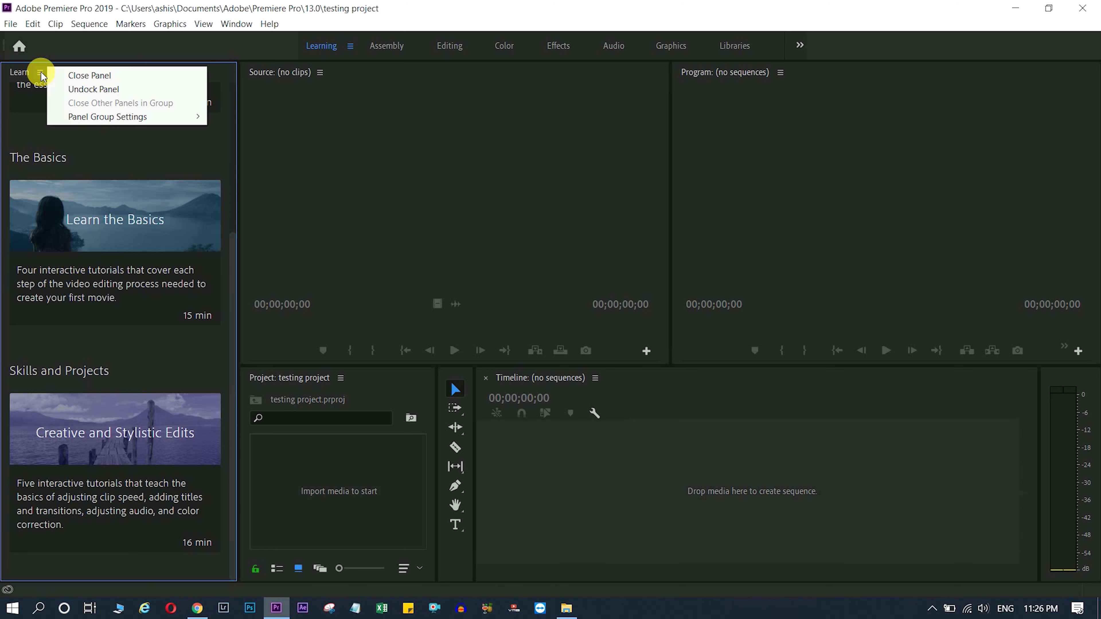
{"action": "left_click", "coordinate": [85, 76]}
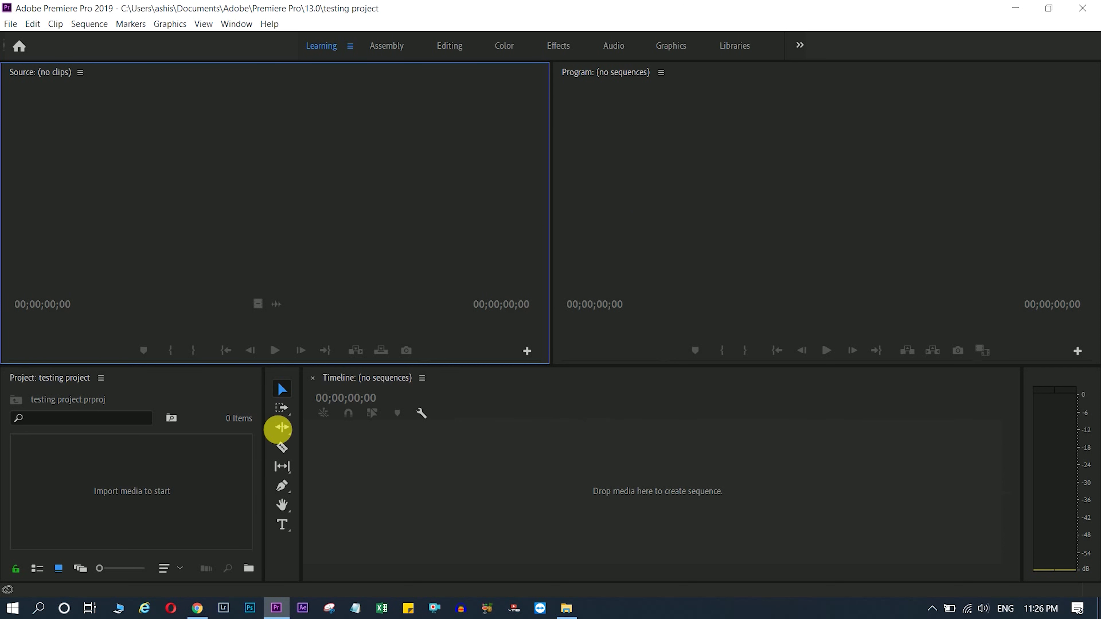
{"action": "left_click", "coordinate": [189, 395]}
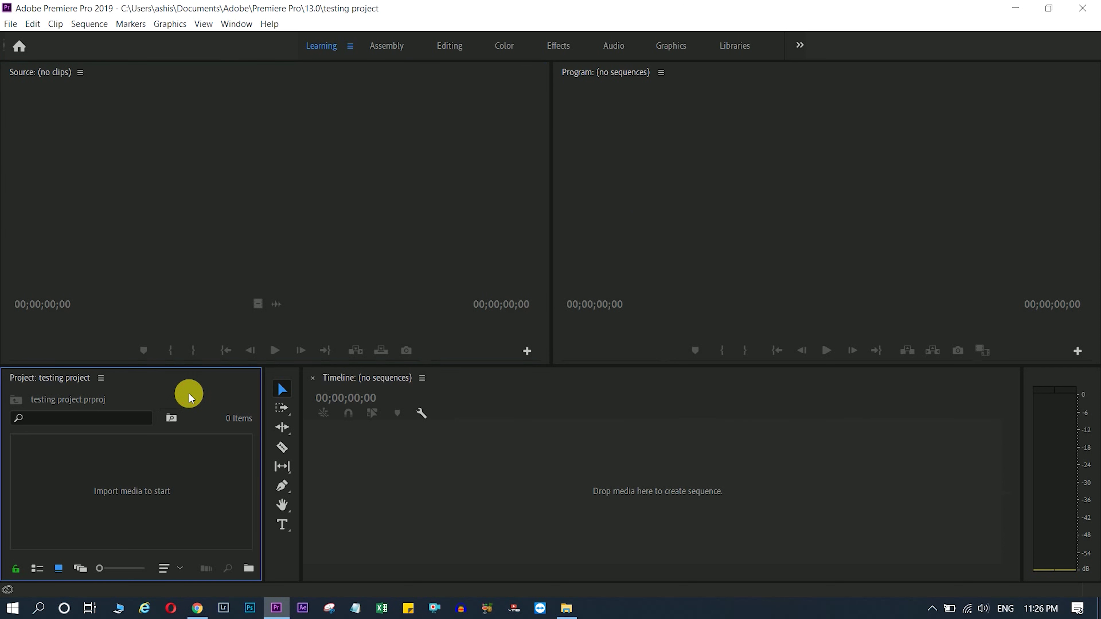
Widen the Program monitor by dragging the divider between the Source and Program monitors.
{"action": "left_click", "coordinate": [100, 379]}
{"action": "left_click", "coordinate": [71, 510]}
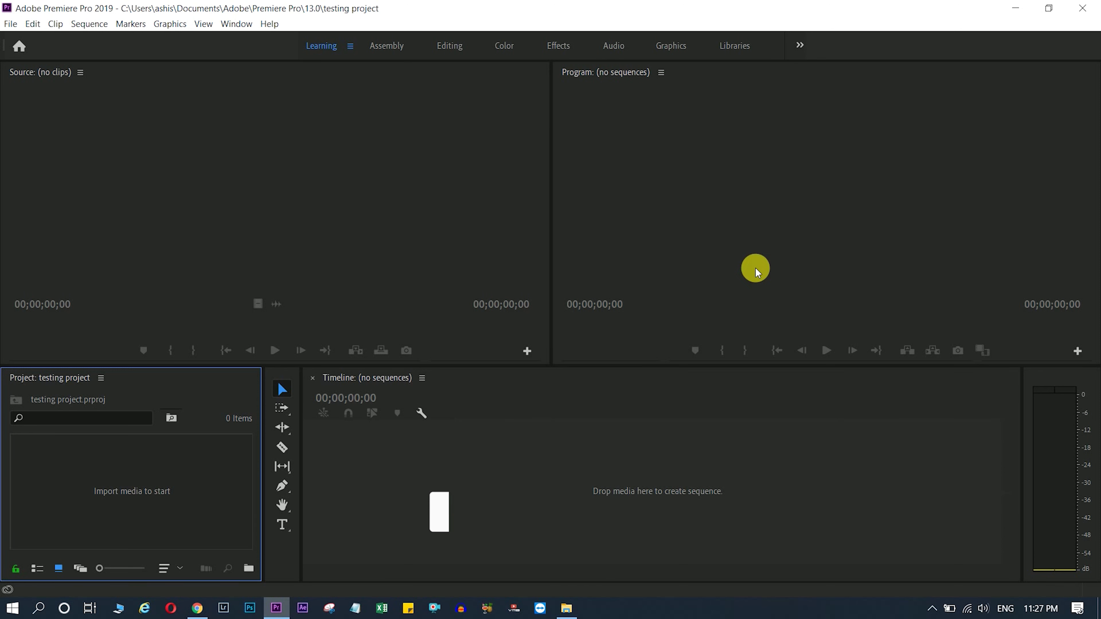
{"action": "left_click", "coordinate": [541, 389]}
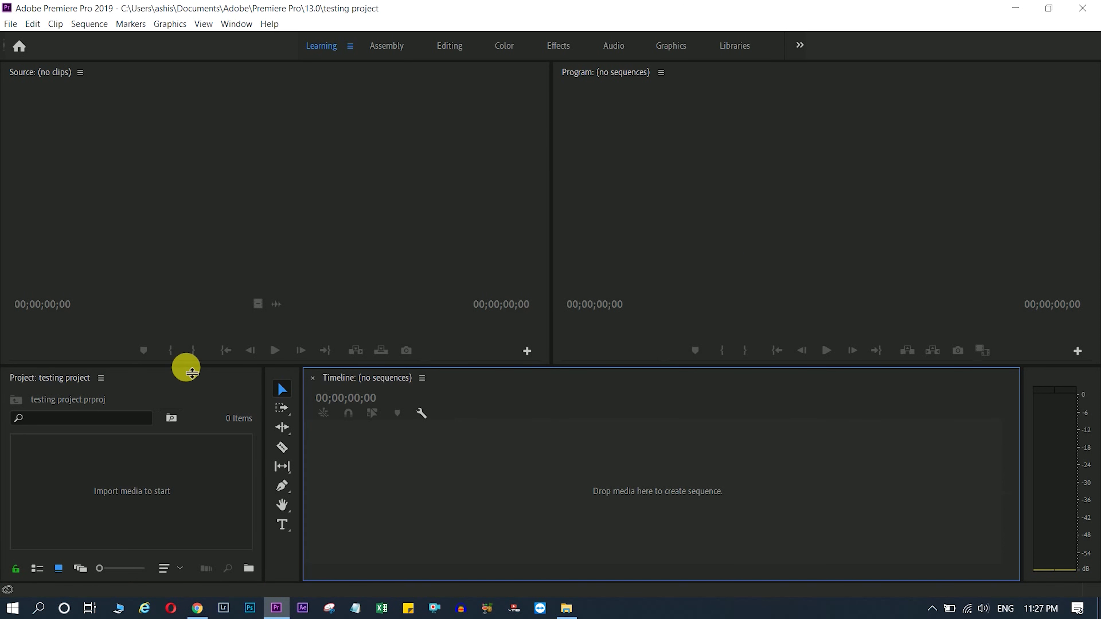
{"action": "left_click_drag", "start_coordinate": [189, 370], "coordinate": [207, 378]}
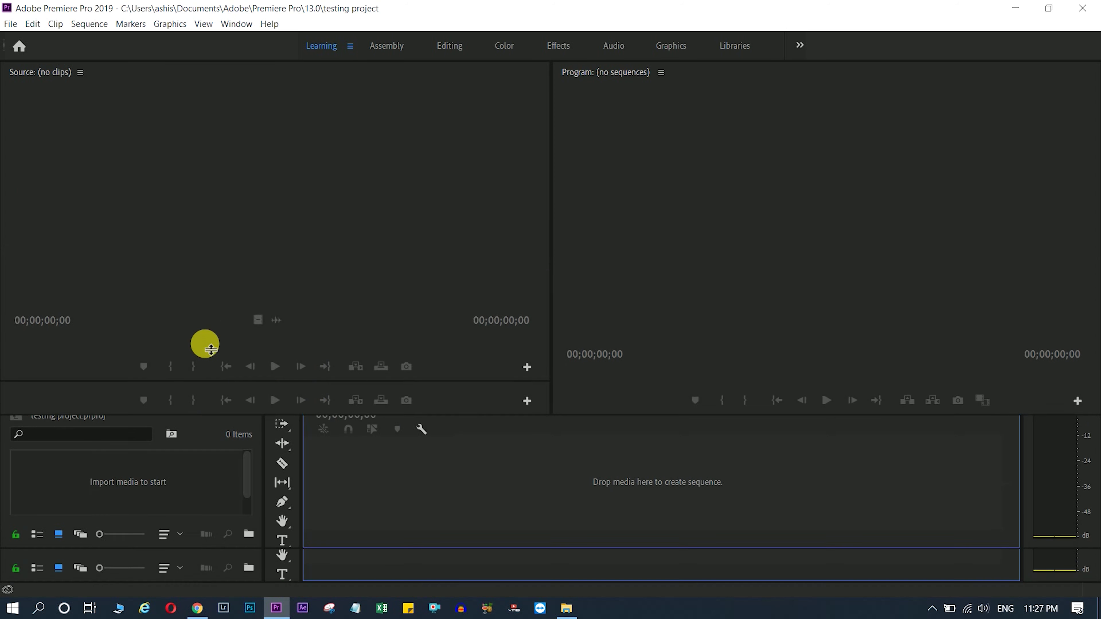
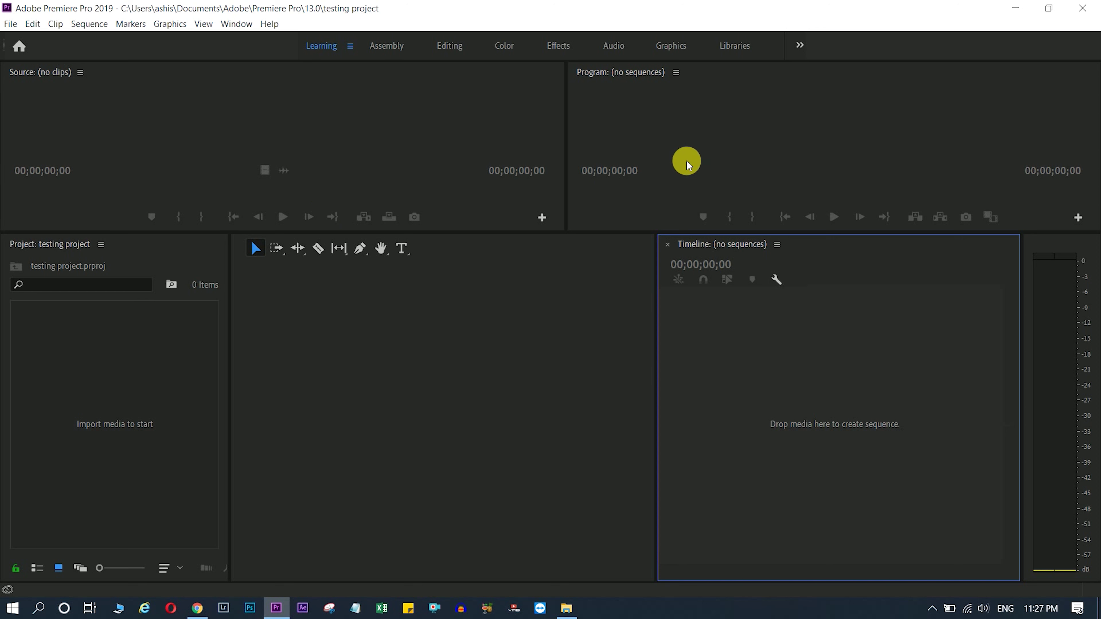
Reset the Learning workspace to its saved layout and close the Learn panel.
{"action": "left_click", "coordinate": [234, 24]}
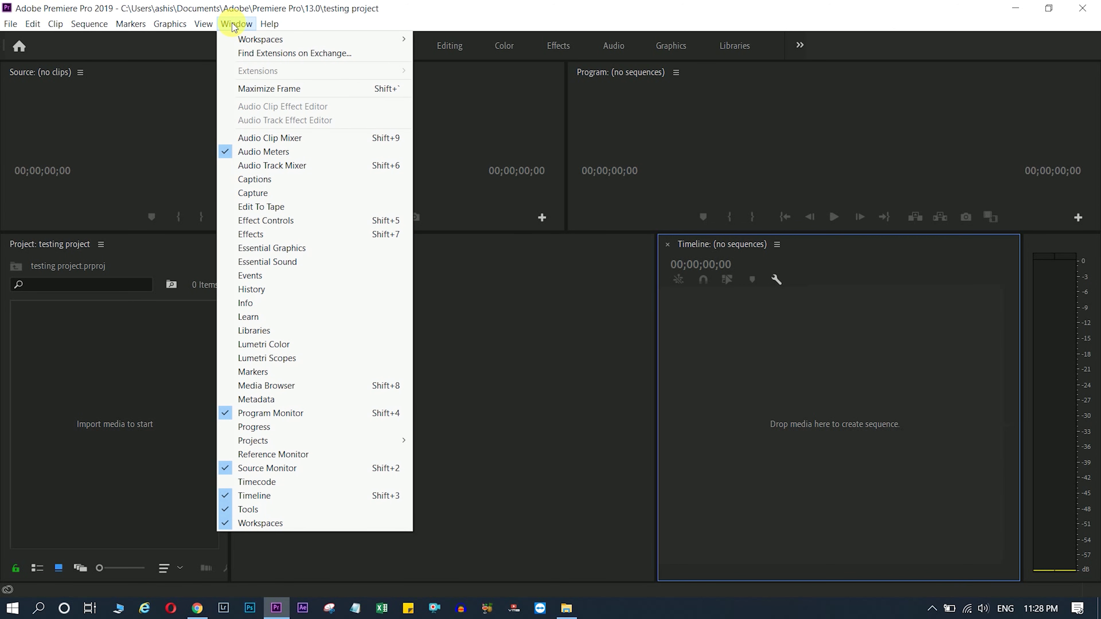
{"action": "mouse_move", "coordinate": [273, 40]}
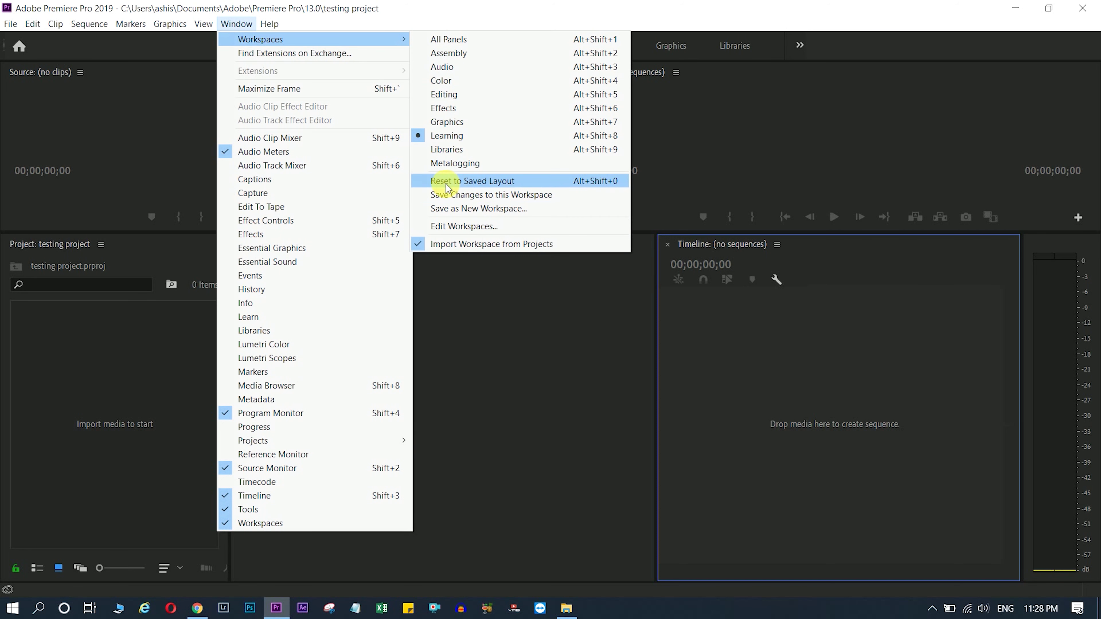
{"action": "left_click", "coordinate": [479, 183]}
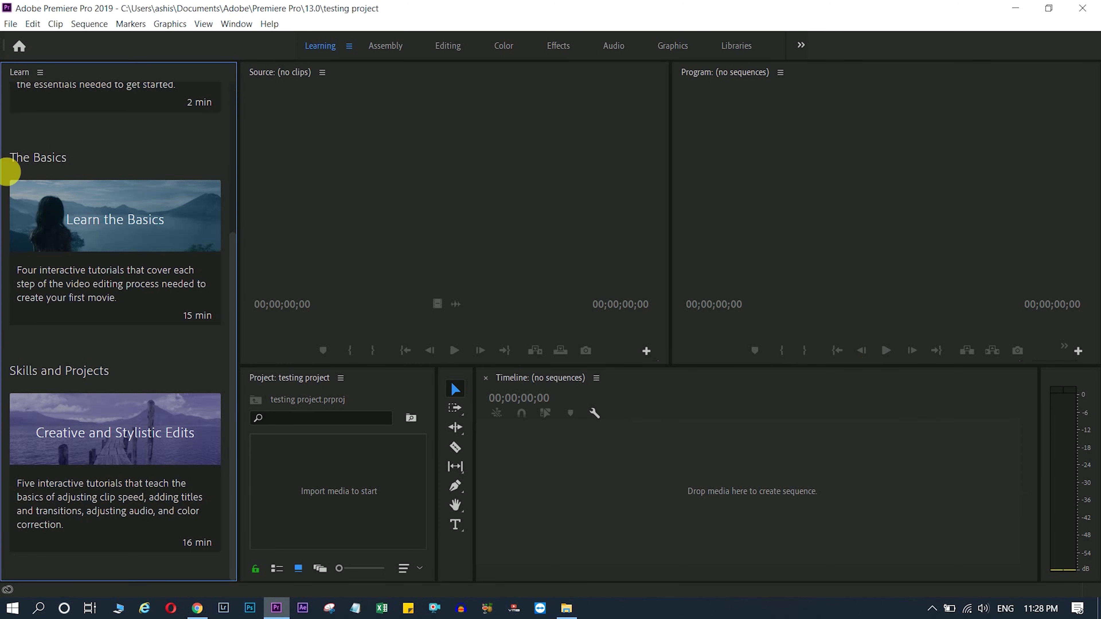
{"action": "left_click", "coordinate": [40, 72]}
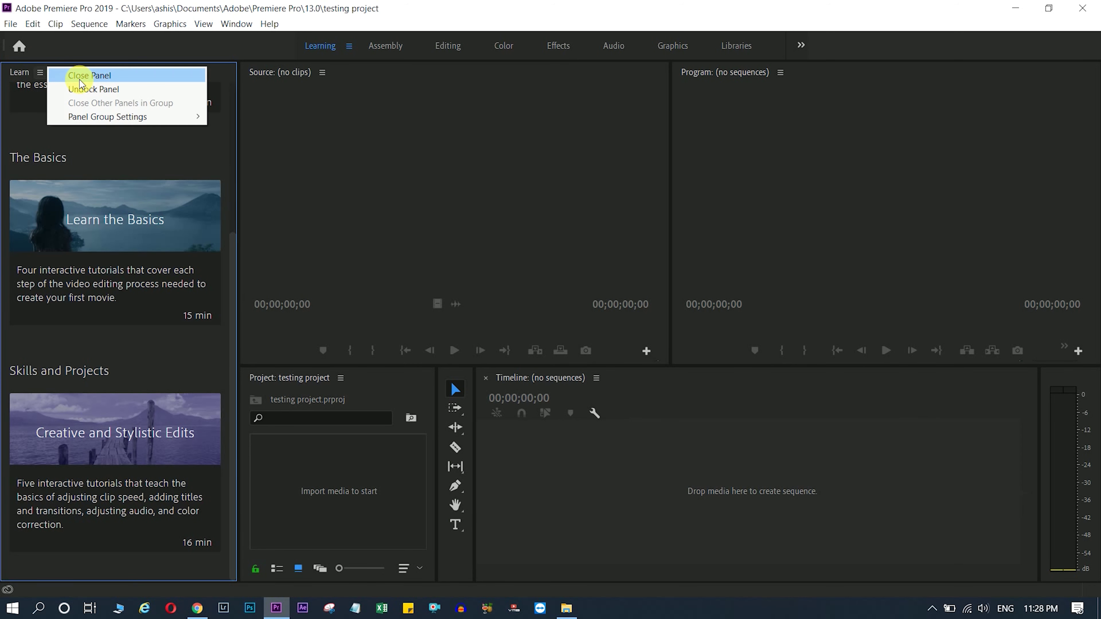
{"action": "left_click", "coordinate": [87, 76]}
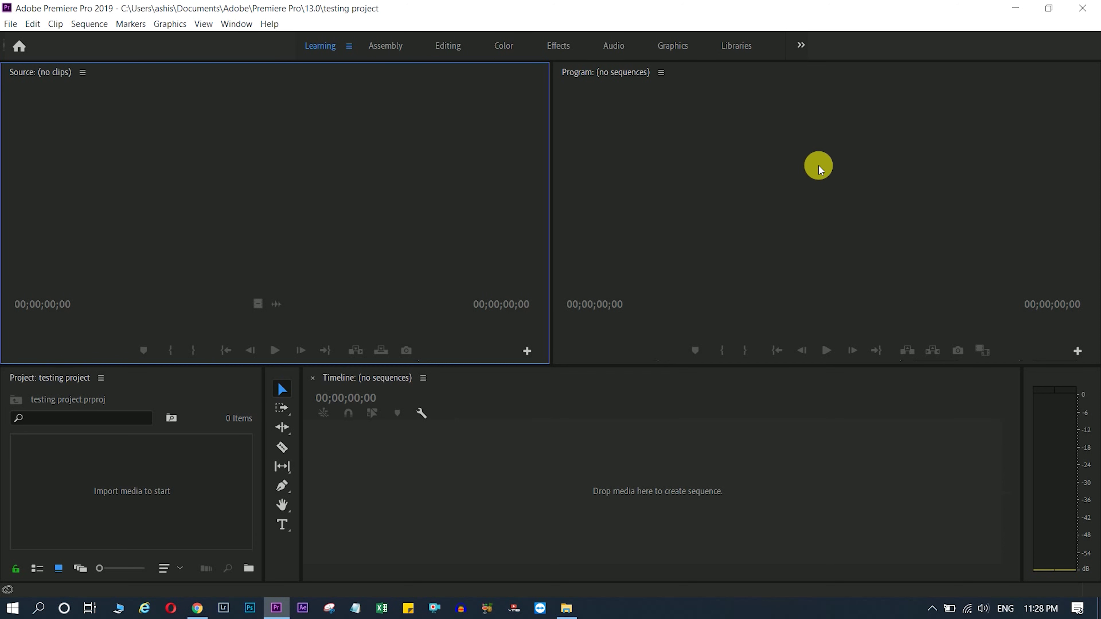
Browse the Assembly, Editing, Color and Effects workspaces in turn.
{"action": "left_click", "coordinate": [385, 50]}
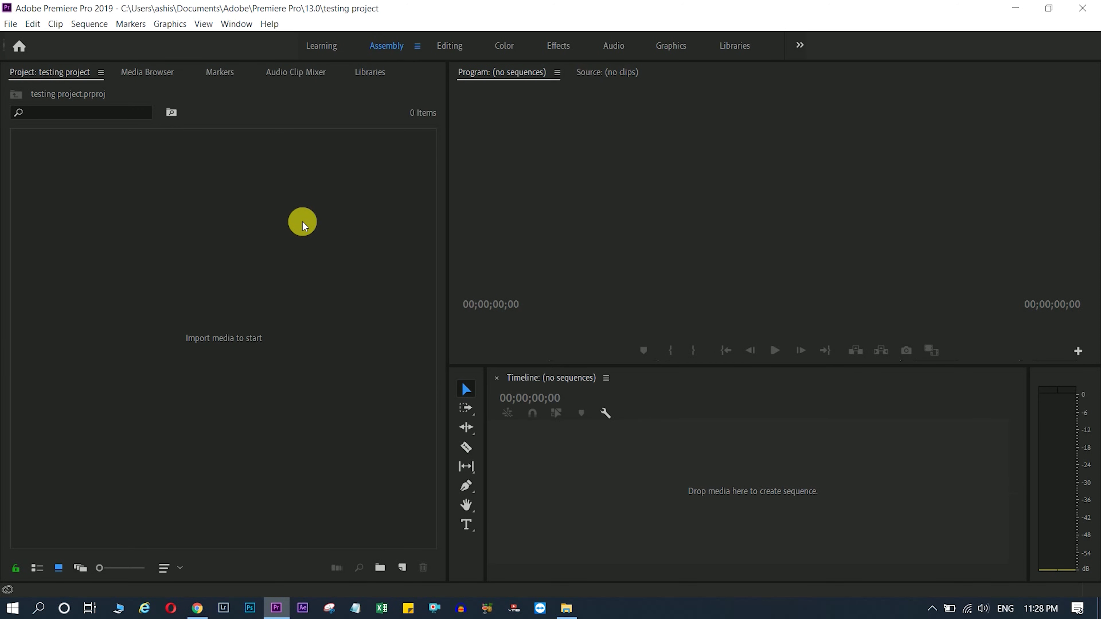
{"action": "left_click", "coordinate": [235, 310]}
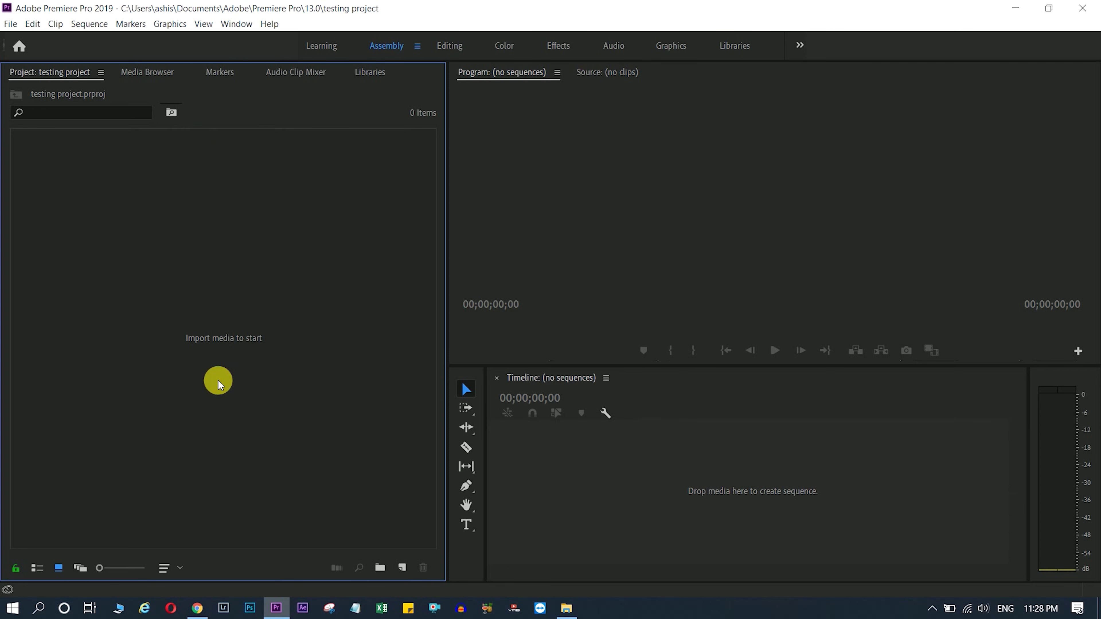
{"action": "left_click", "coordinate": [450, 46]}
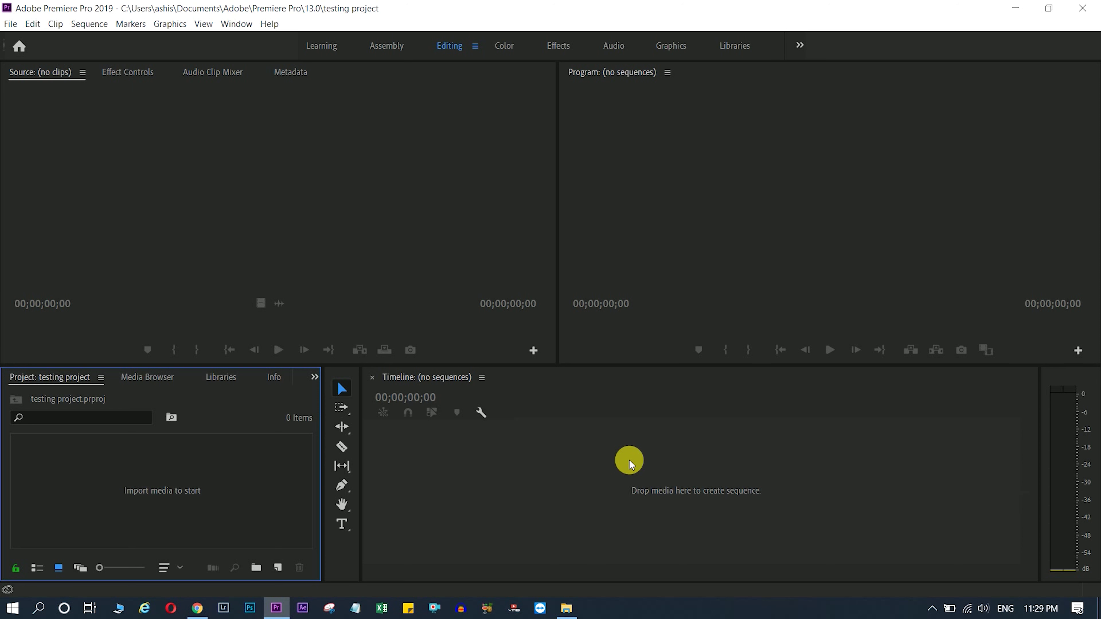
{"action": "left_click", "coordinate": [500, 51]}
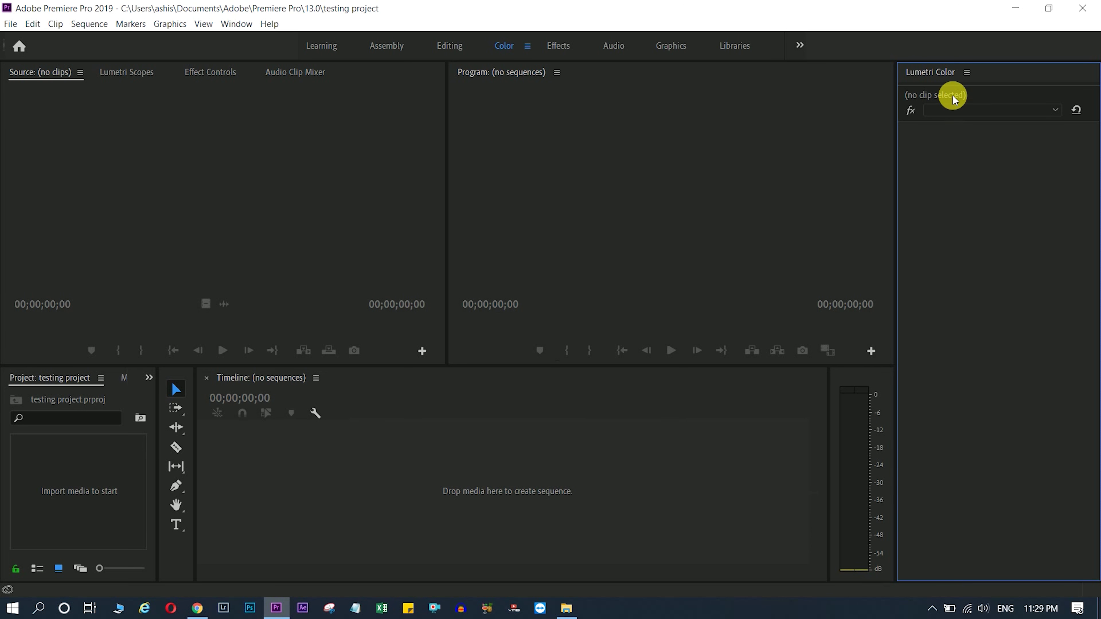
{"action": "left_click", "coordinate": [1055, 111]}
{"action": "left_click", "coordinate": [1033, 258]}
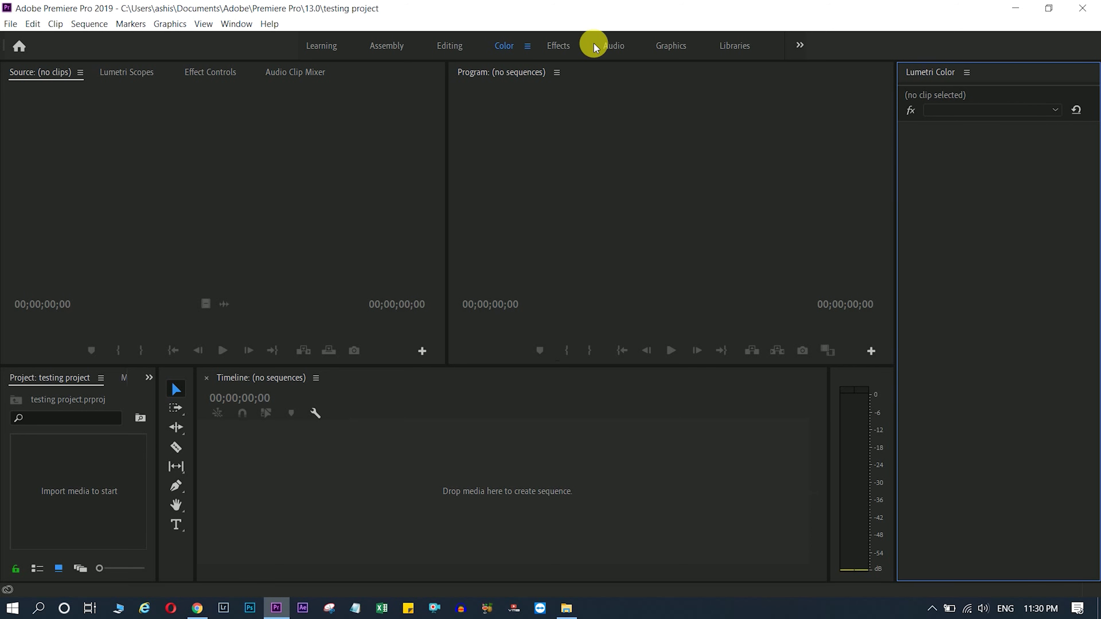
{"action": "left_click", "coordinate": [562, 51]}
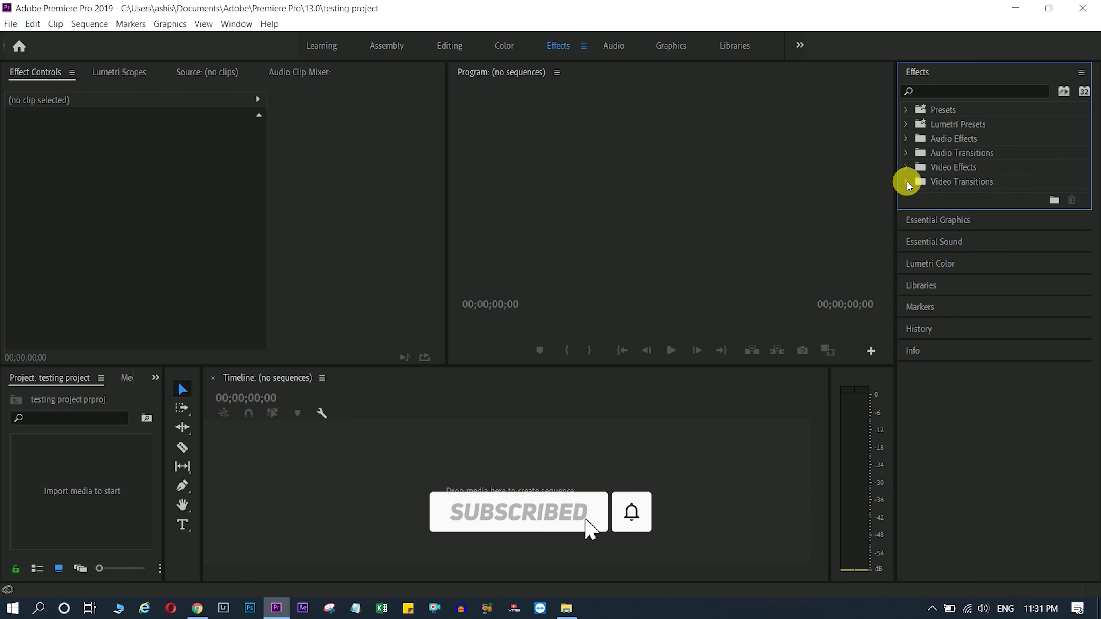
Expand and collapse Video Transitions and 3D Motion, then end on the Audio workspace.
{"action": "left_click", "coordinate": [907, 181]}
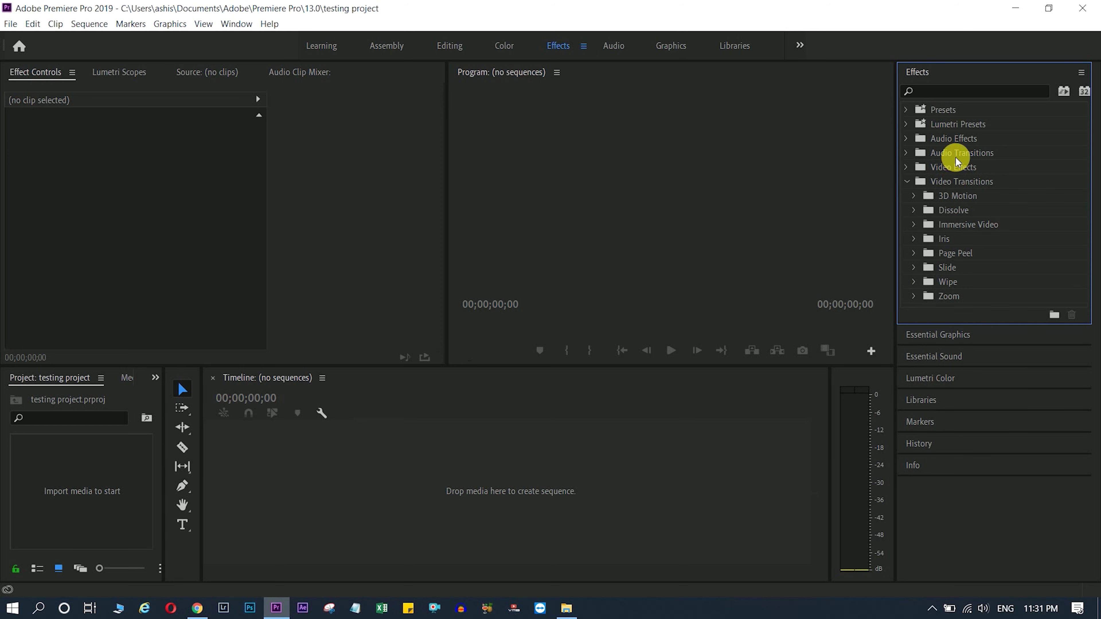
{"action": "left_click", "coordinate": [915, 196]}
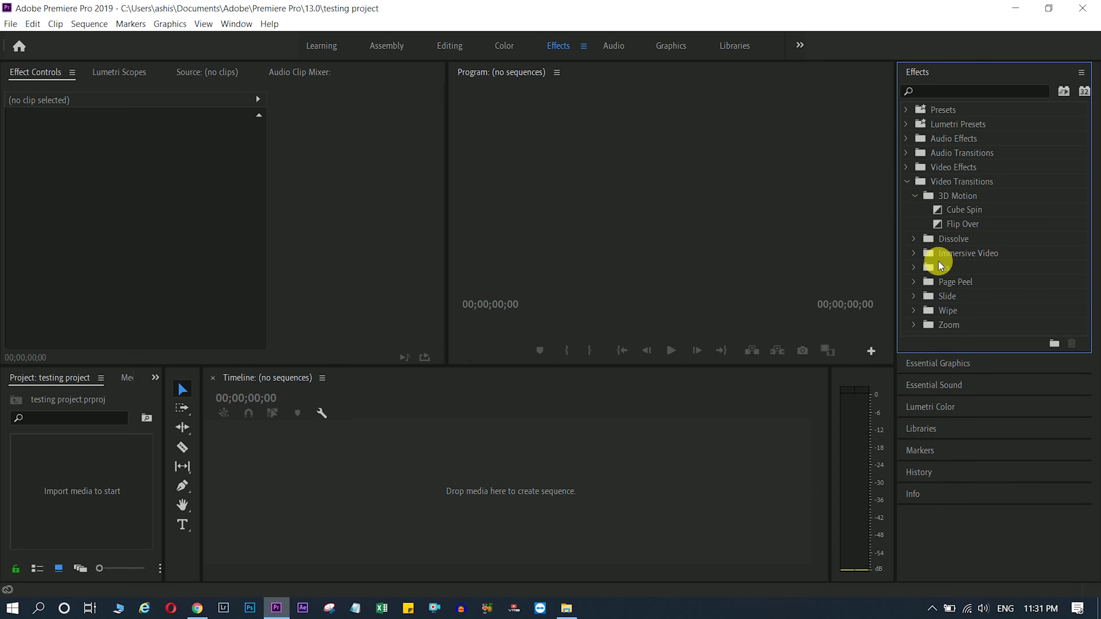
{"action": "left_click", "coordinate": [916, 197]}
{"action": "left_click", "coordinate": [908, 181]}
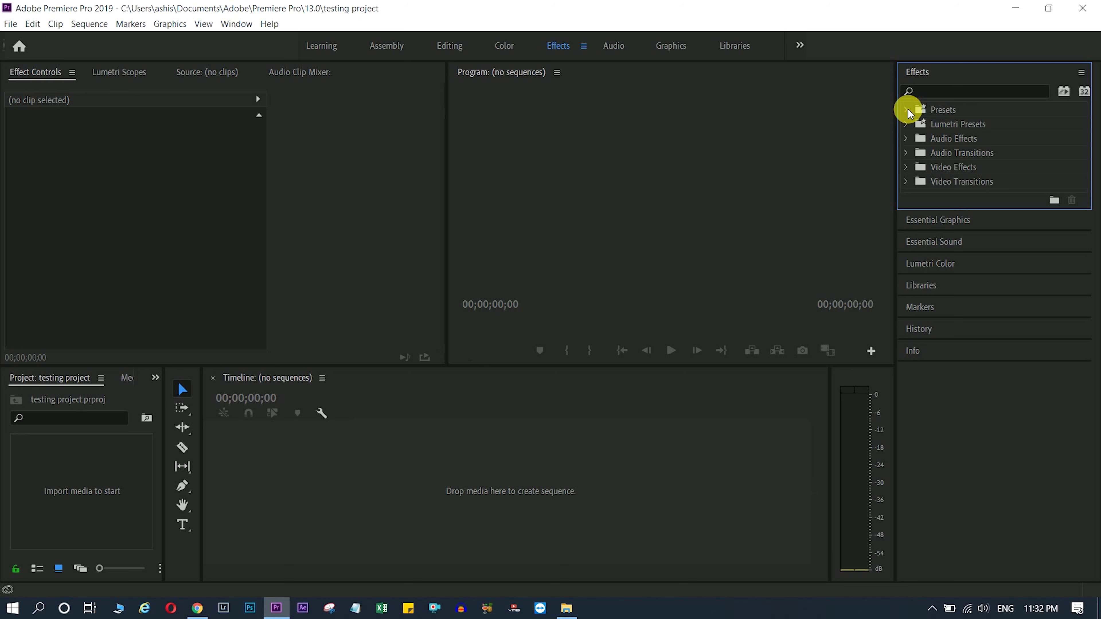
{"action": "left_click", "coordinate": [614, 47]}
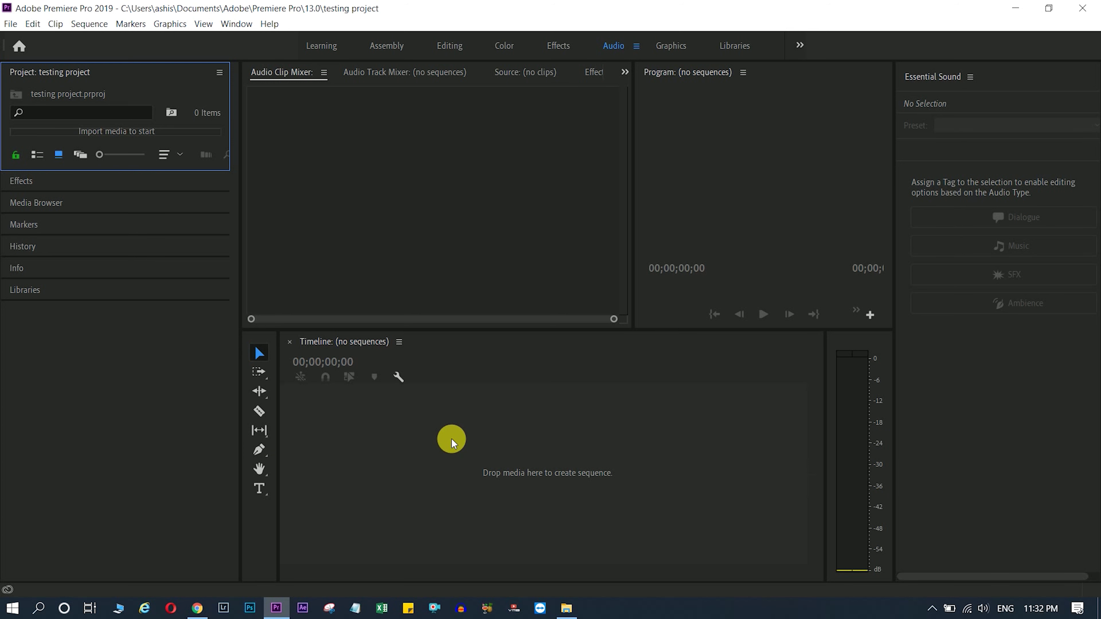
Peek into Video Effects, then browse Essential Graphics templates in the Graphics workspace.
{"action": "left_click", "coordinate": [41, 182]}
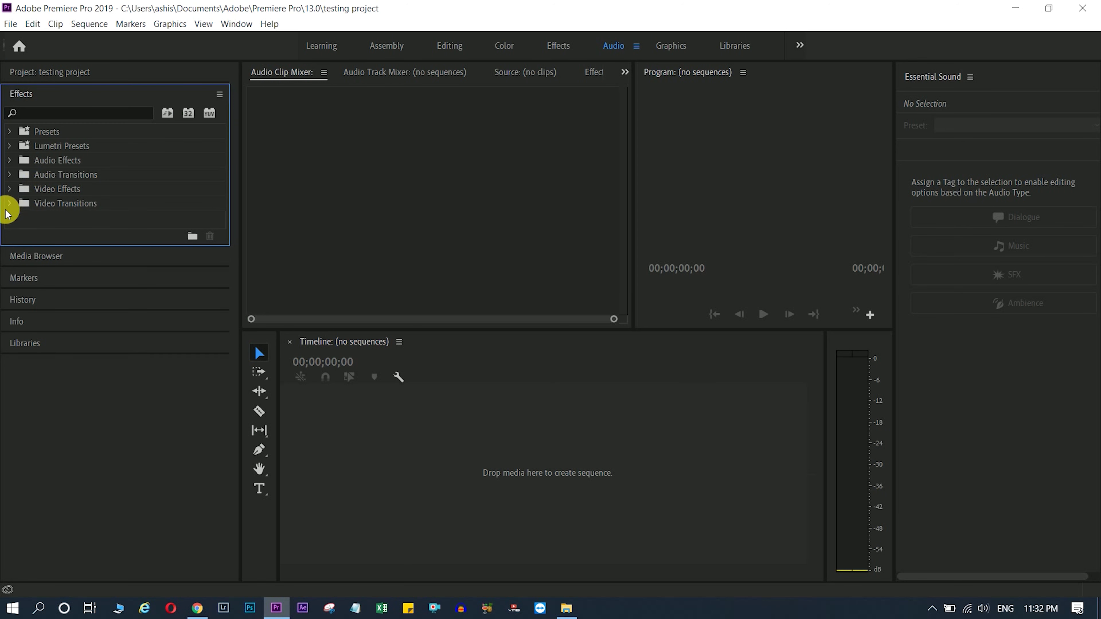
{"action": "left_click", "coordinate": [10, 189]}
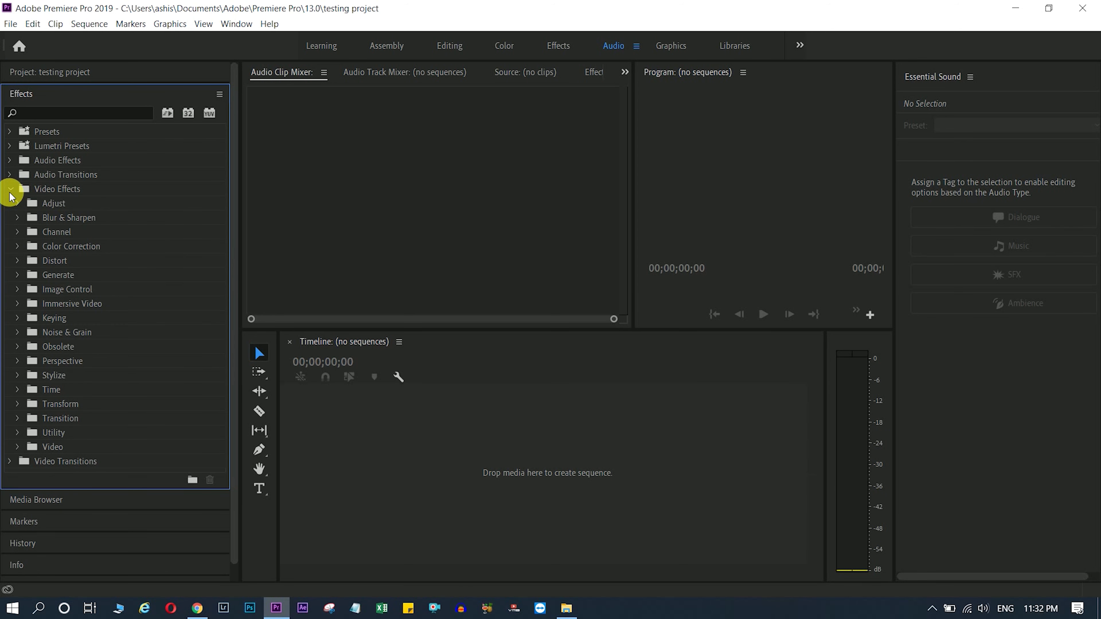
{"action": "left_click", "coordinate": [671, 46]}
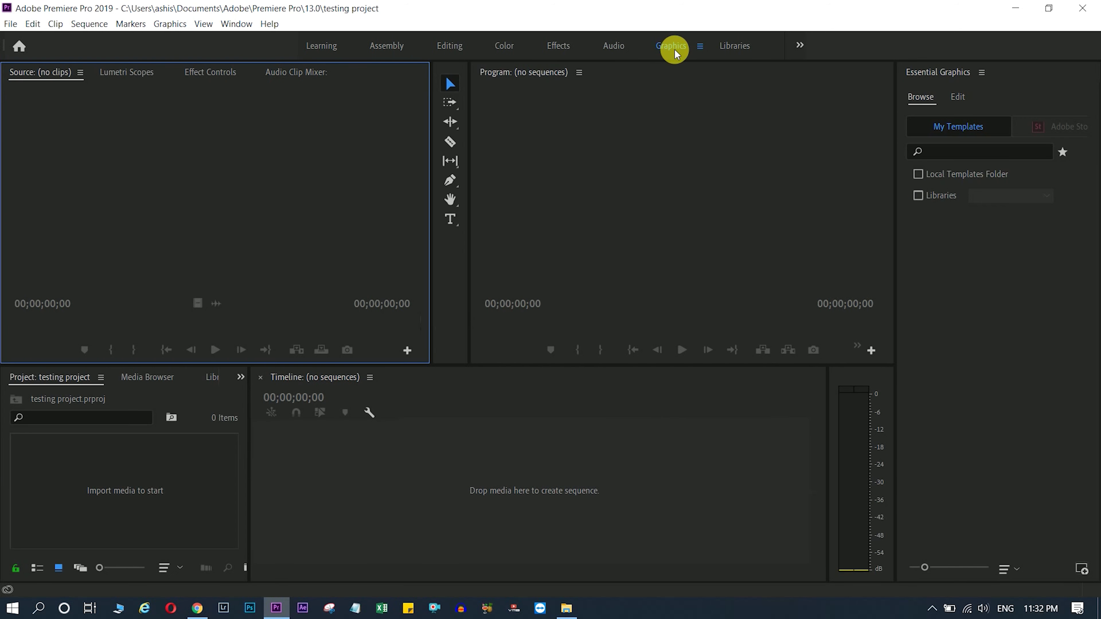
{"action": "left_click", "coordinate": [955, 98]}
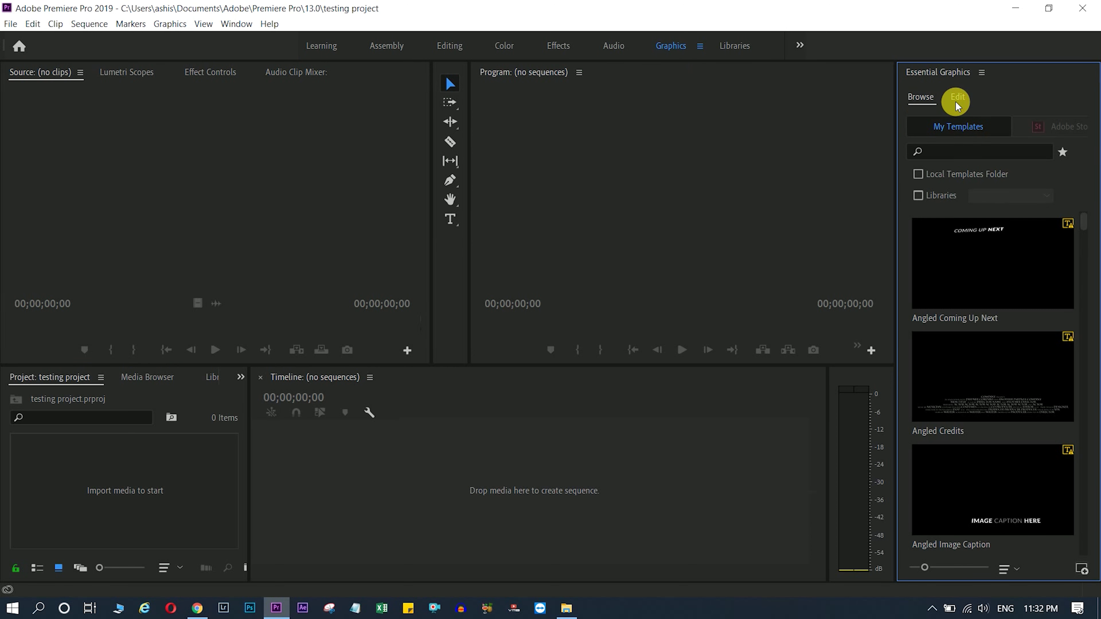
{"action": "left_click", "coordinate": [929, 98]}
{"action": "left_click", "coordinate": [927, 98]}
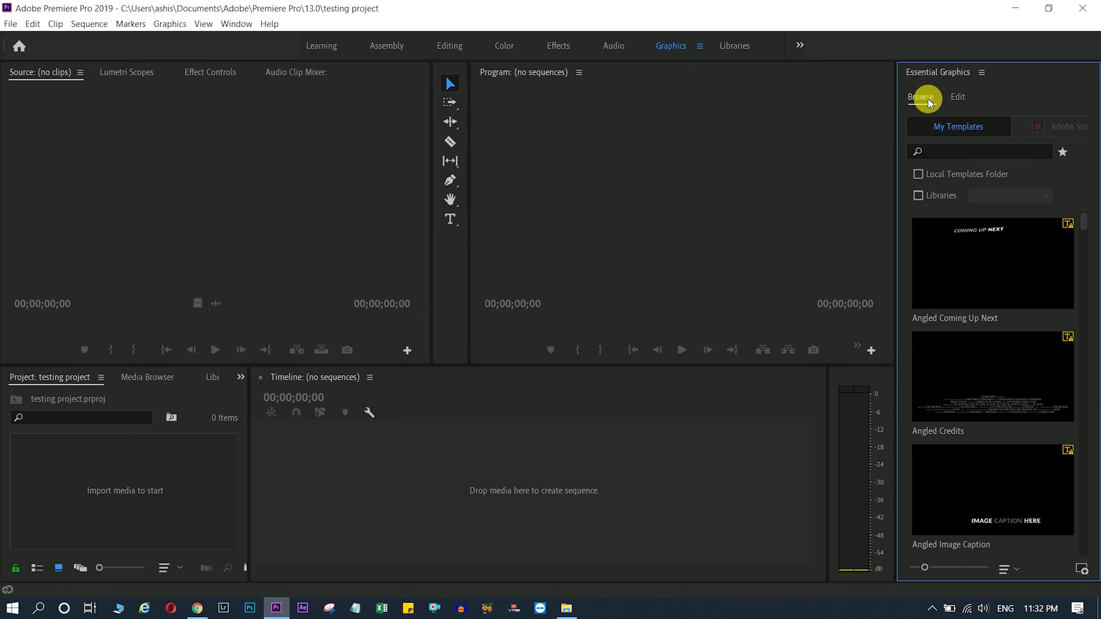
{"action": "scroll", "coordinate": [994, 402], "scroll_direction": "down", "scroll_amount": 5}
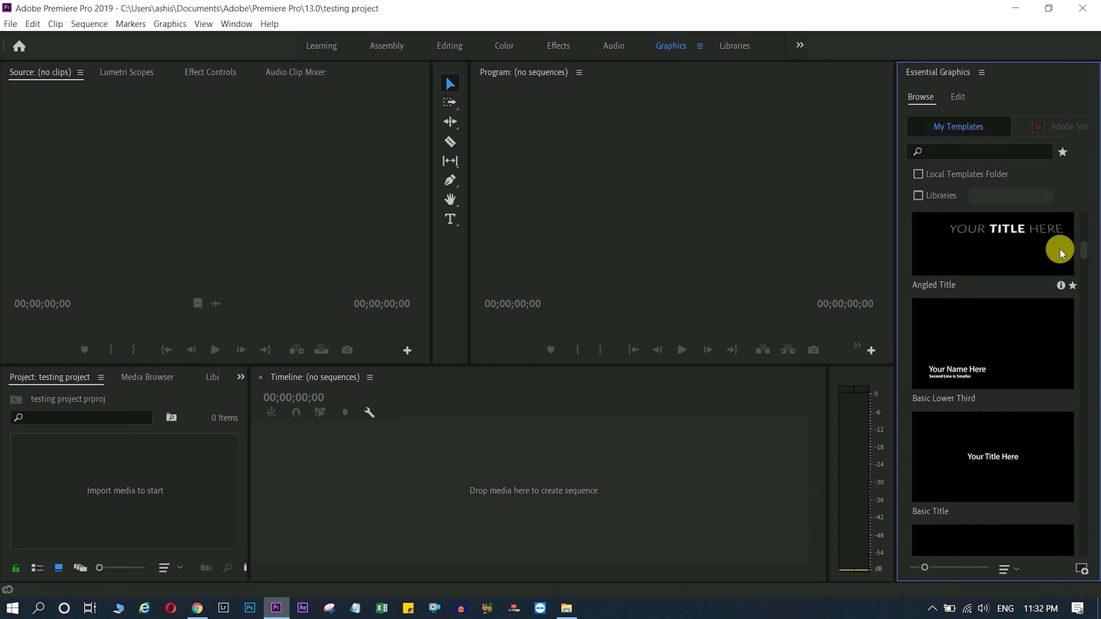
Switch to the Libraries workspace and close its Libraries panel.
{"action": "left_click", "coordinate": [733, 45]}
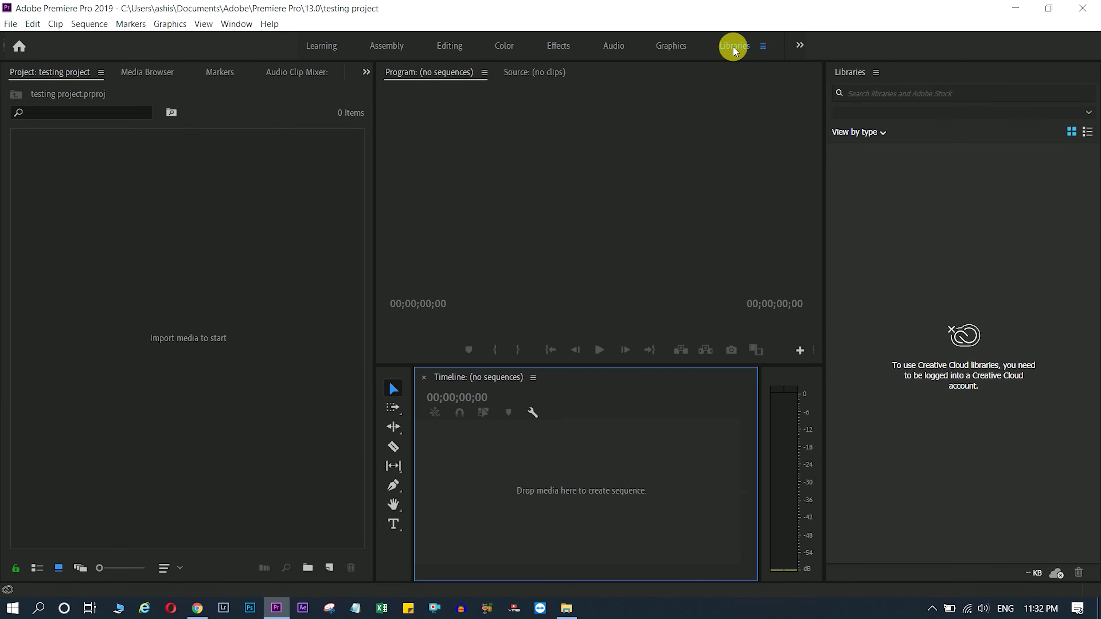
{"action": "left_click", "coordinate": [877, 72]}
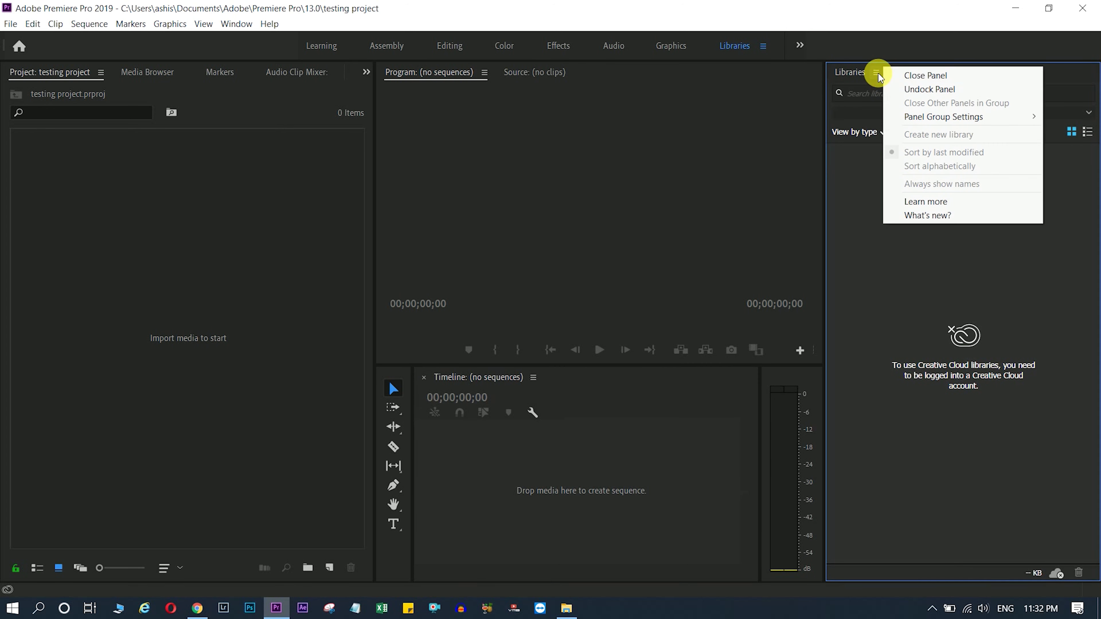
{"action": "left_click", "coordinate": [913, 75]}
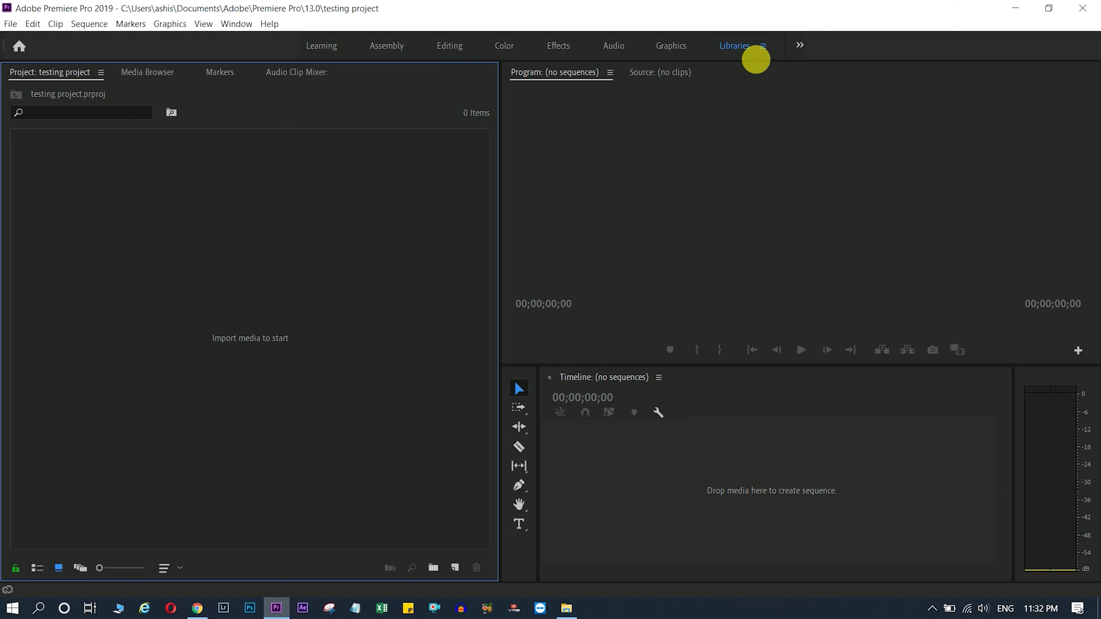
{"action": "left_click", "coordinate": [763, 45]}
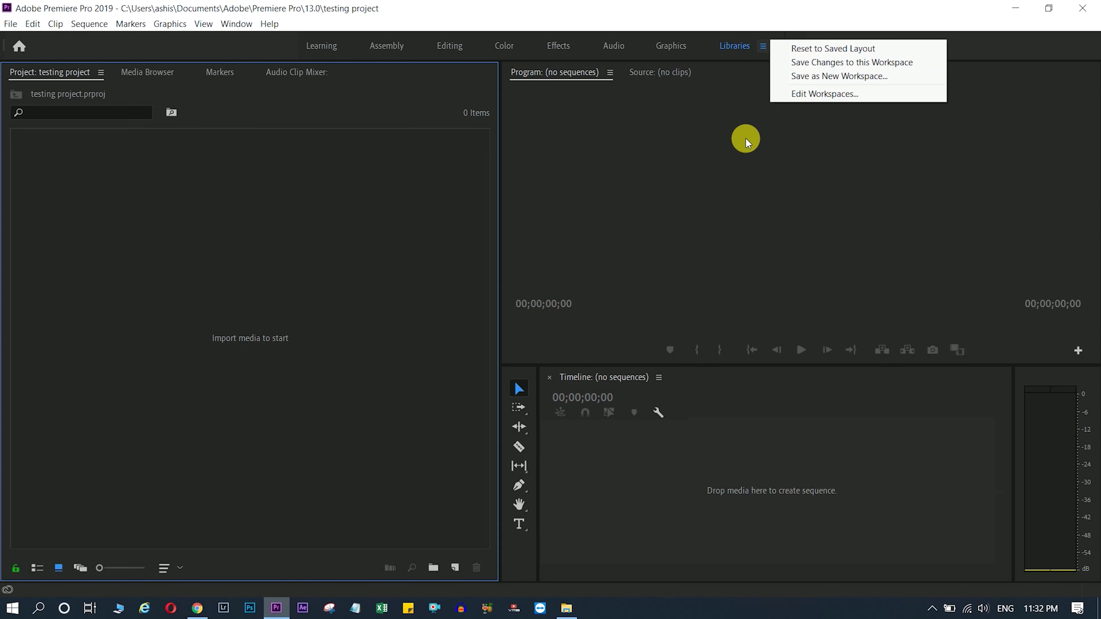
{"action": "left_click", "coordinate": [721, 165]}
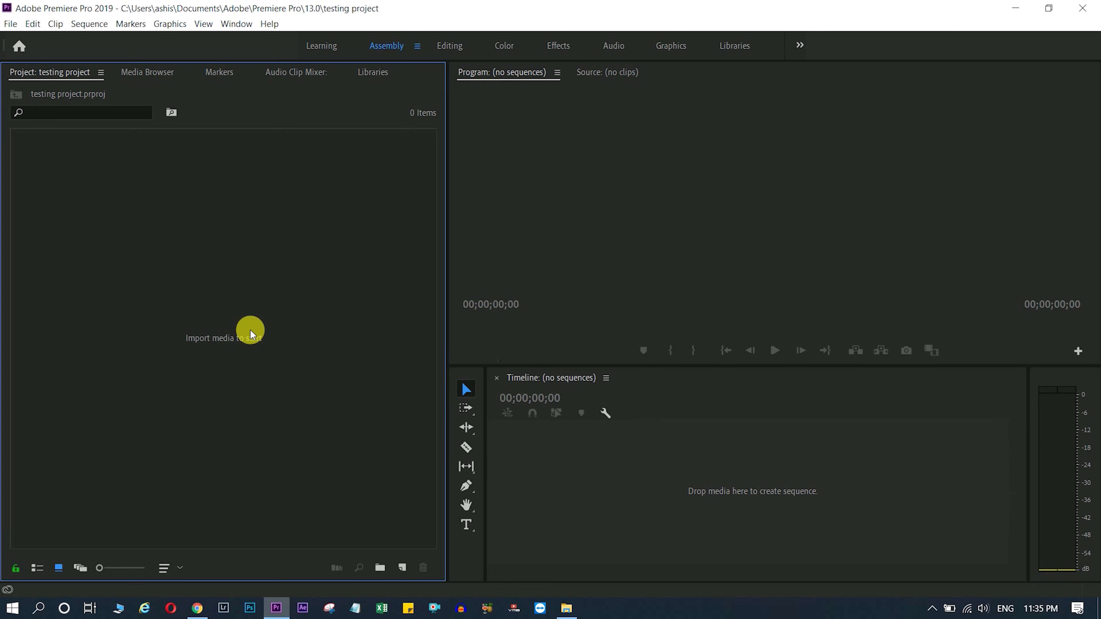
Import MVI_0345 from SSD (D:) > premiere, then show the Editing workspace.
{"action": "left_click_drag", "start_coordinate": [173, 324], "coordinate": [292, 359]}
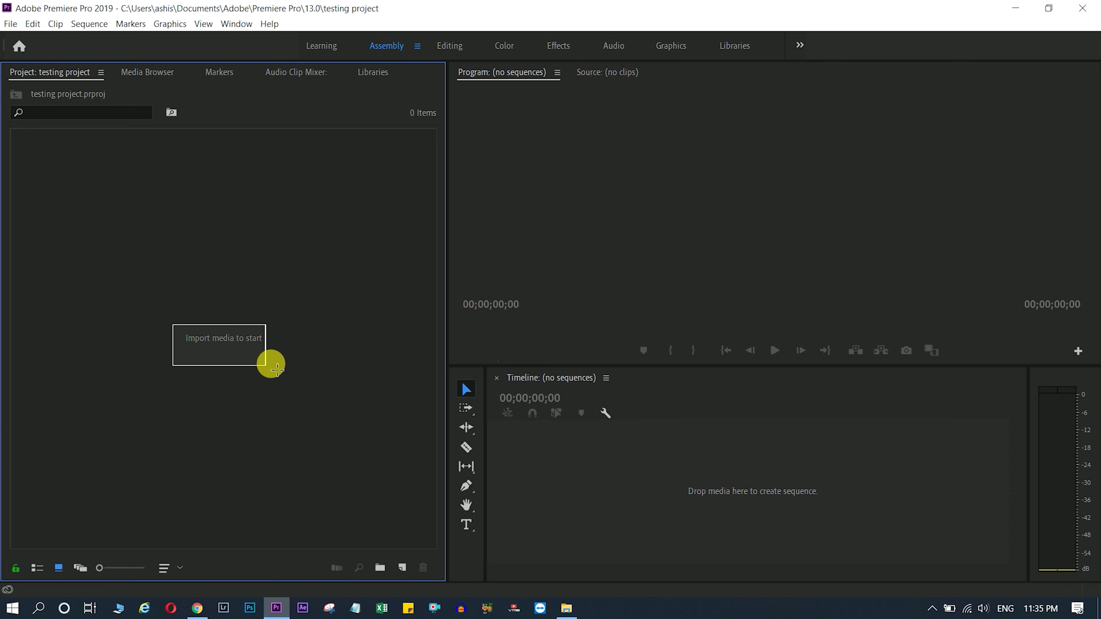
{"action": "double_click", "coordinate": [156, 247]}
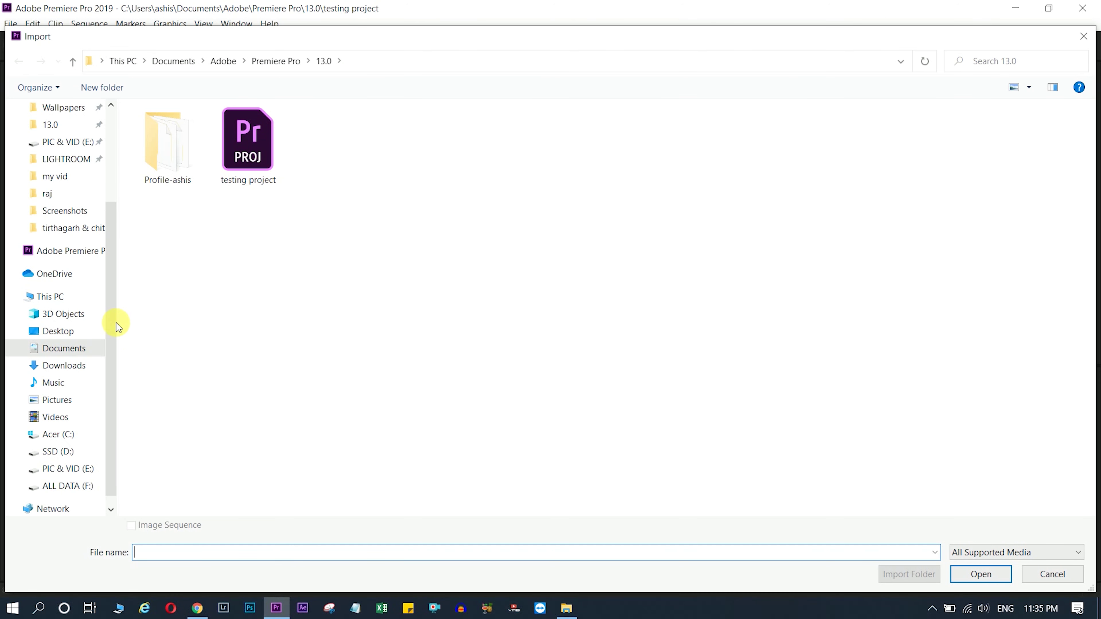
{"action": "scroll", "coordinate": [112, 300], "scroll_direction": "down", "scroll_amount": 1}
{"action": "left_click", "coordinate": [65, 434]}
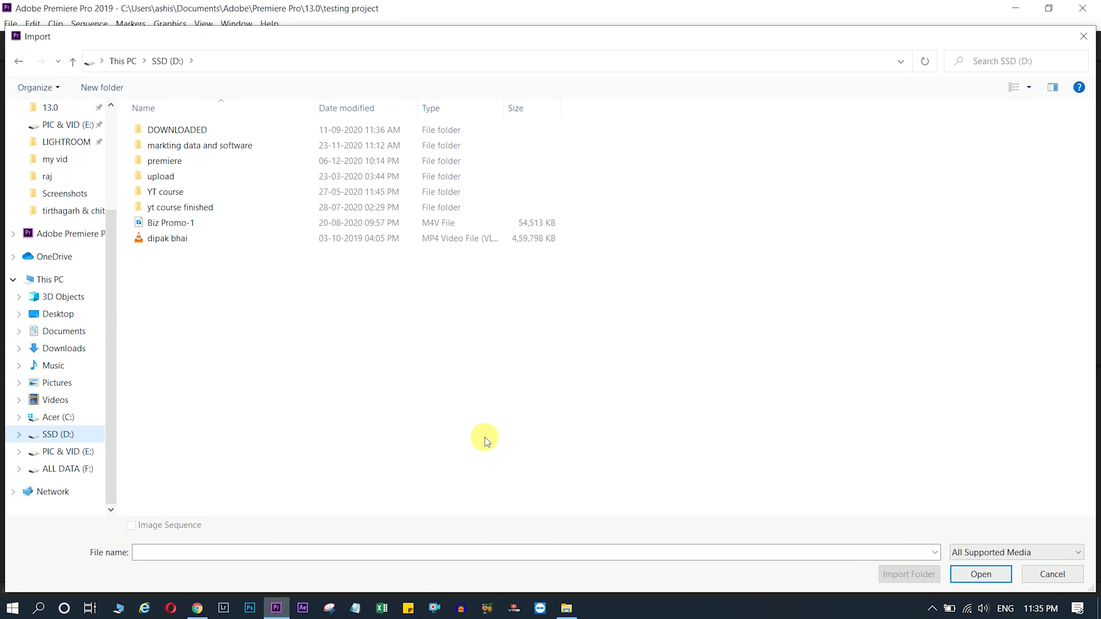
{"action": "double_click", "coordinate": [200, 162]}
{"action": "left_click", "coordinate": [157, 160]}
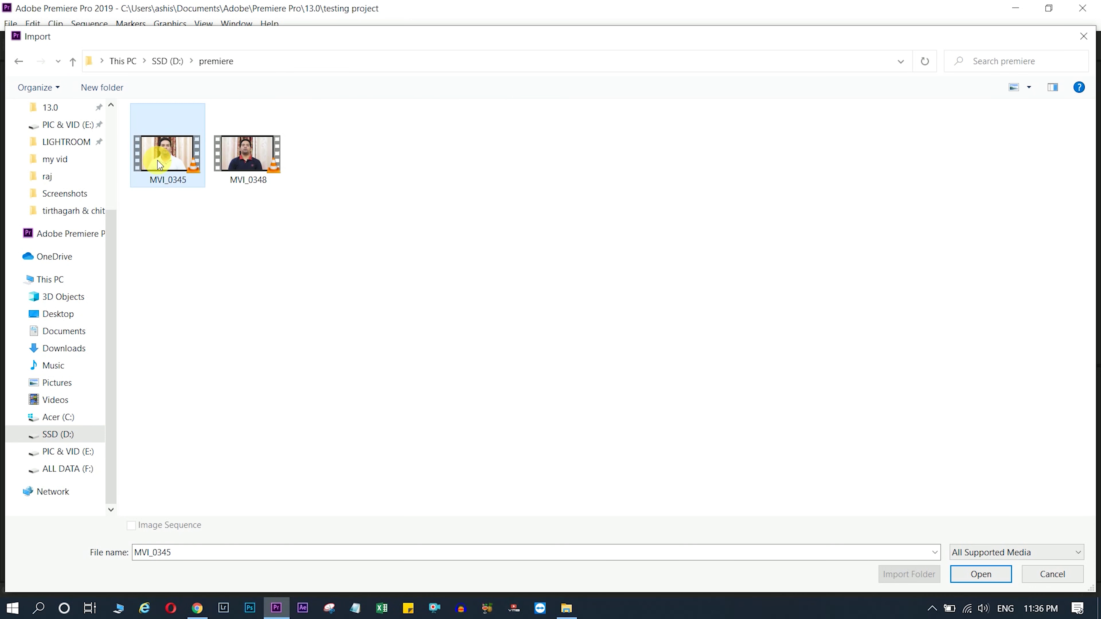
{"action": "left_click", "coordinate": [977, 574]}
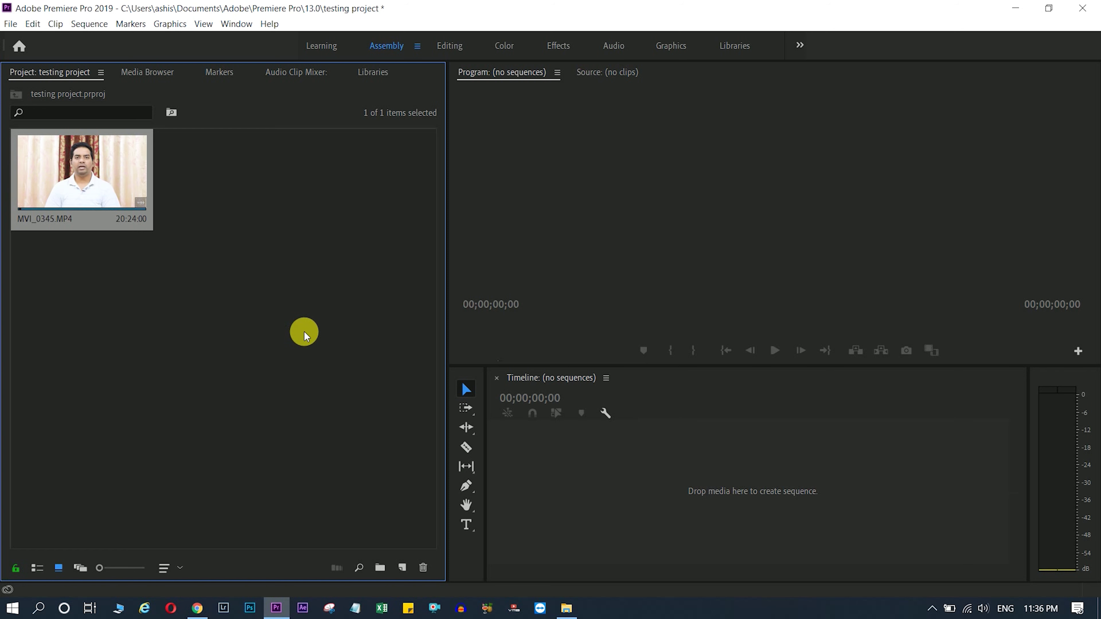
{"action": "left_click", "coordinate": [451, 45]}
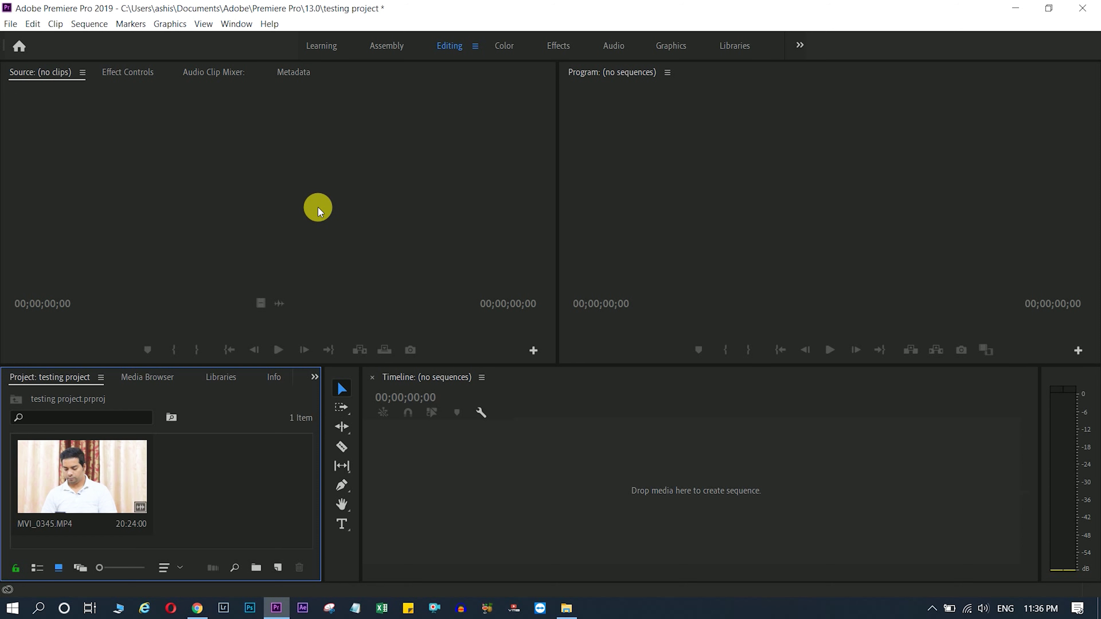
Open MVI_0345.MP4 in the Source viewer and drop it on the Timeline as a new sequence.
{"action": "left_click", "coordinate": [84, 480]}
{"action": "double_click", "coordinate": [83, 479]}
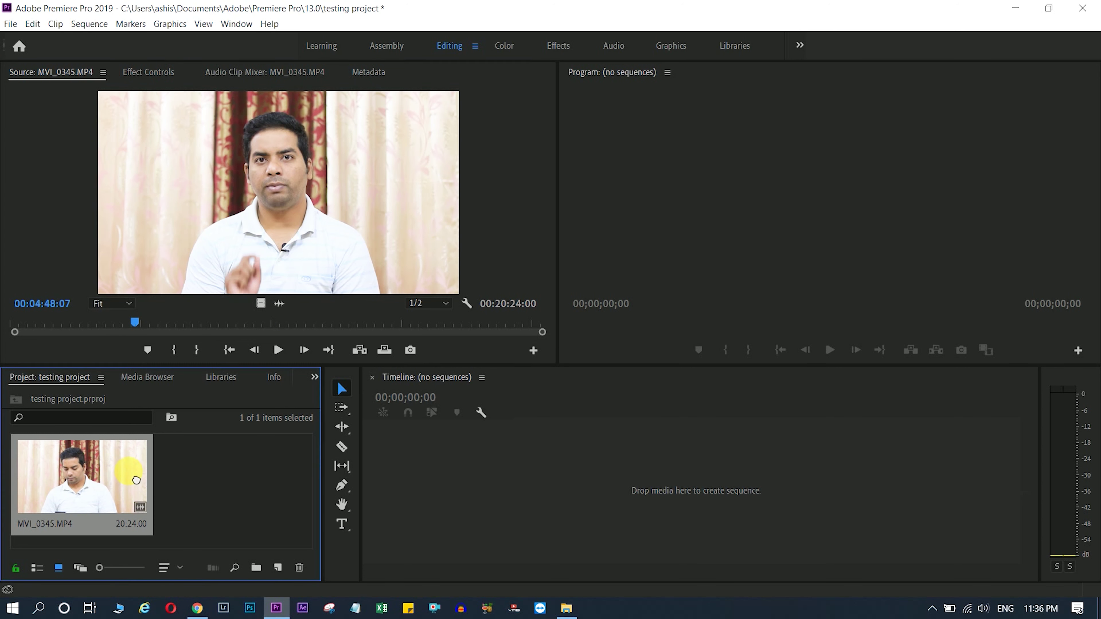
{"action": "left_click_drag", "start_coordinate": [86, 475], "coordinate": [452, 486]}
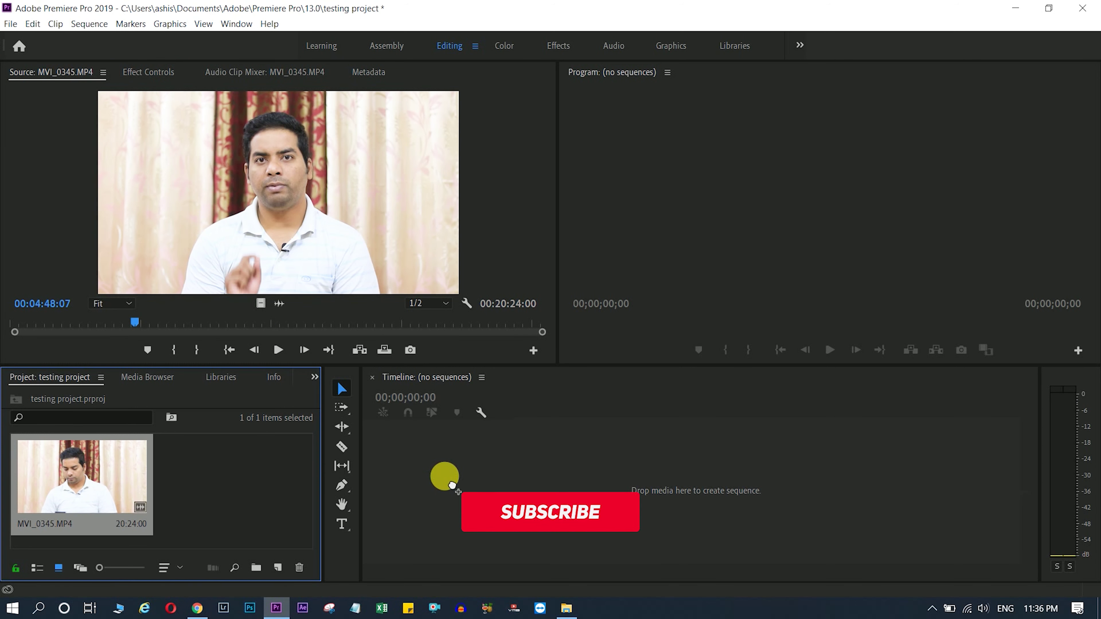
{"action": "left_click_drag", "start_coordinate": [460, 482], "coordinate": [459, 479]}
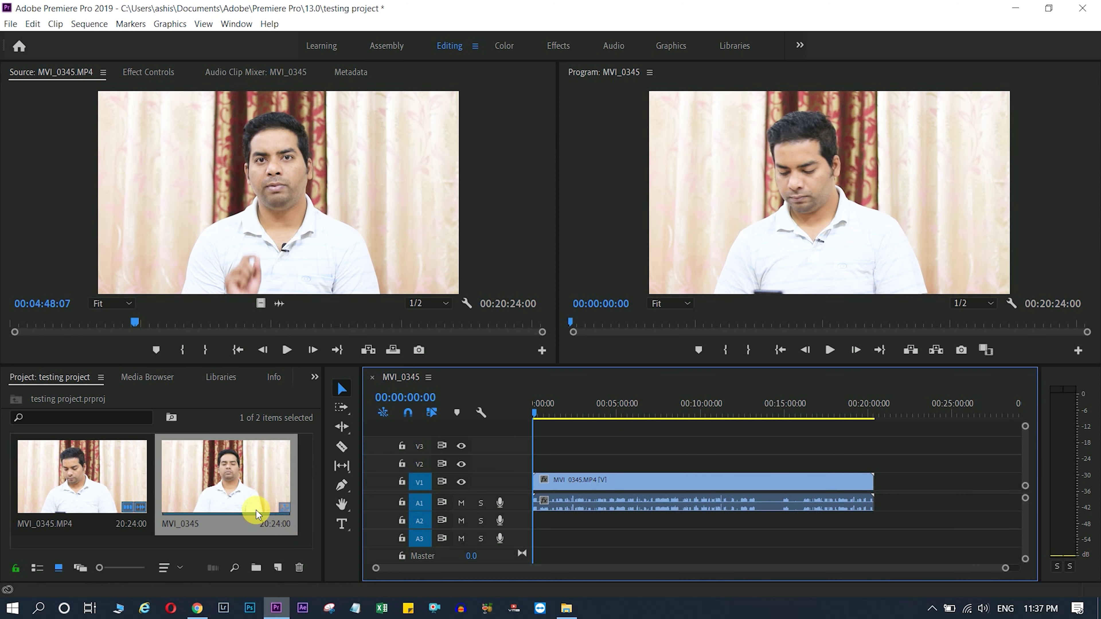
Cut the clip with the Razor at 00:00:48:06 and again further right.
{"action": "left_click_drag", "start_coordinate": [553, 405], "coordinate": [581, 420]}
{"action": "mouse_move", "coordinate": [1005, 569]}
{"action": "left_mouse_down"}
{"action": "mouse_move", "coordinate": [823, 571]}
{"action": "mouse_move", "coordinate": [867, 570]}
{"action": "left_mouse_up"}
{"action": "left_click_drag", "start_coordinate": [733, 413], "coordinate": [585, 408]}
{"action": "key", "text": "c"}
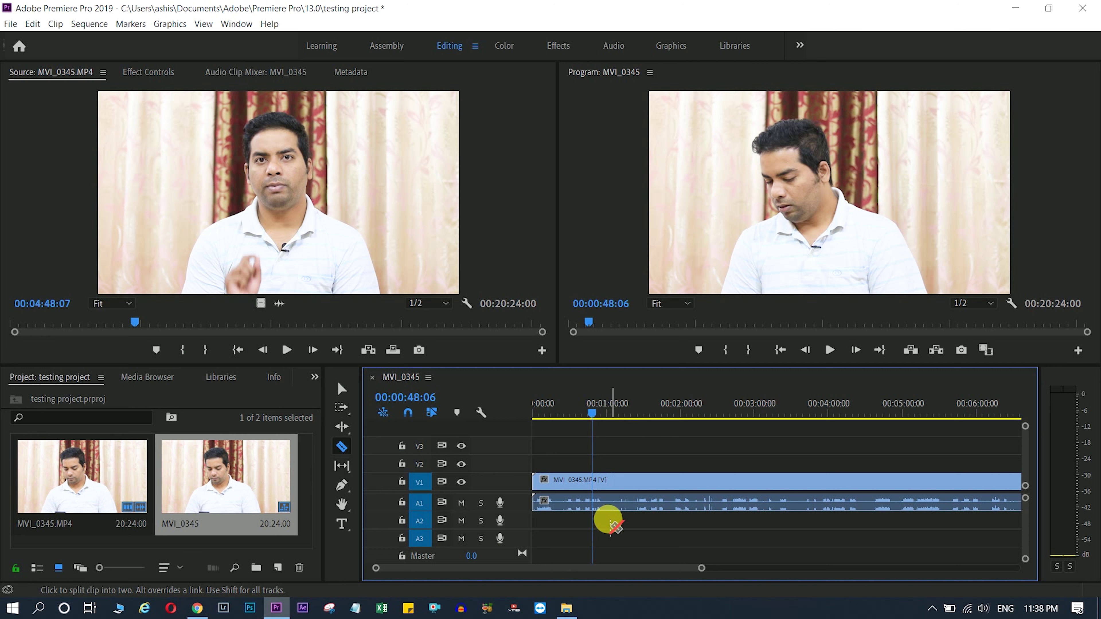
{"action": "left_click", "coordinate": [610, 479]}
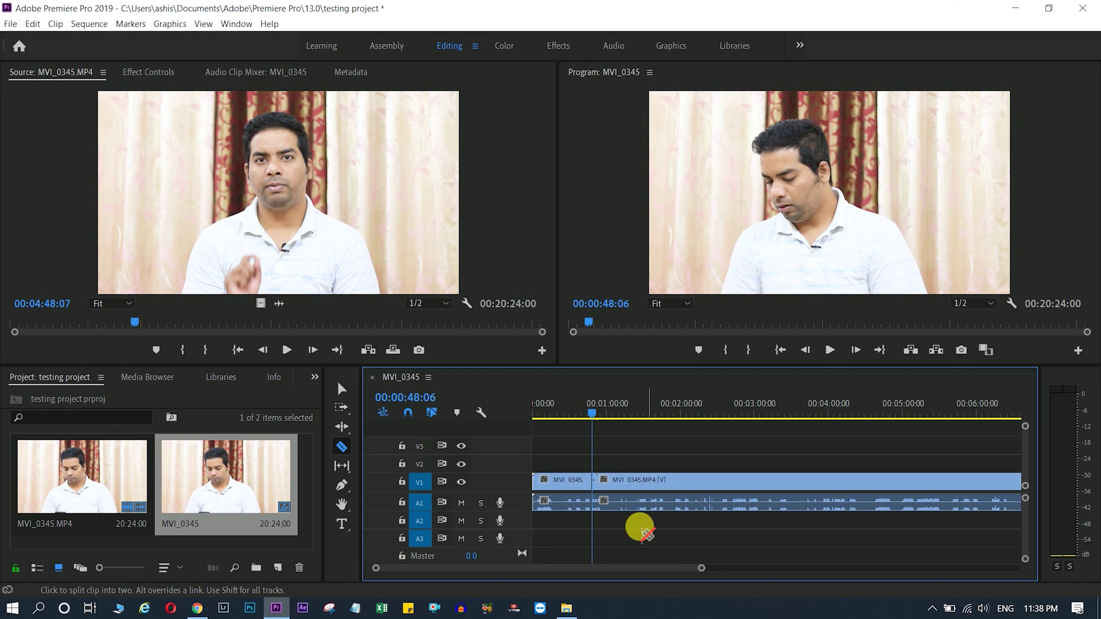
{"action": "left_click", "coordinate": [652, 486]}
{"action": "key", "text": "v"}
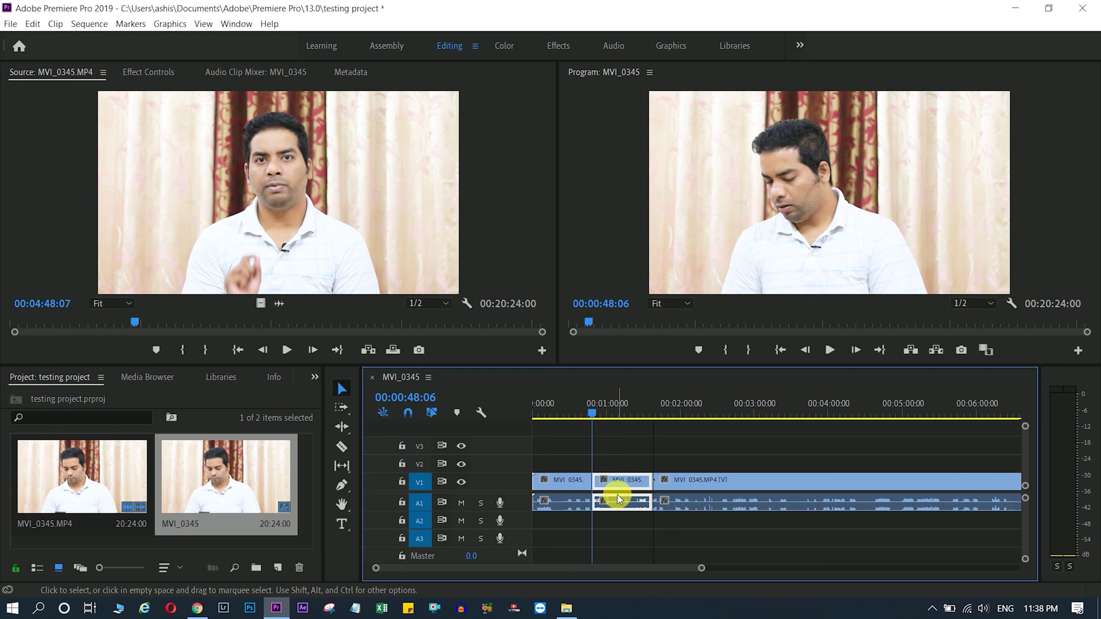
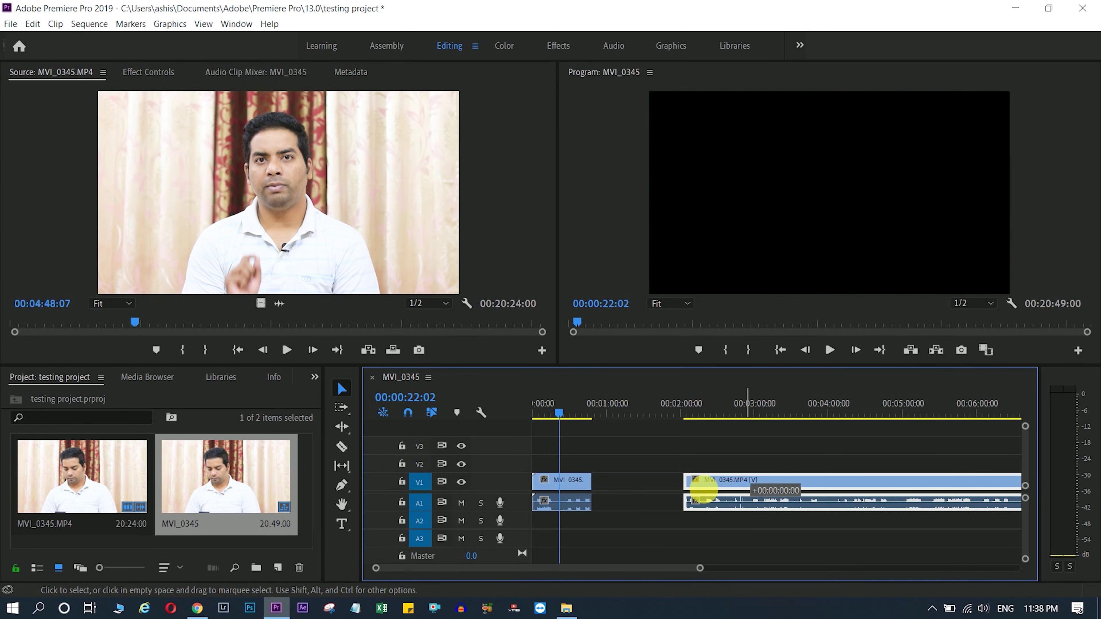
Zoom out the timeline and slide the second MVI_0345 clip left to butt against the first clip.
{"action": "key", "text": "minus"}
{"action": "left_click_drag", "start_coordinate": [730, 480], "coordinate": [648, 486]}
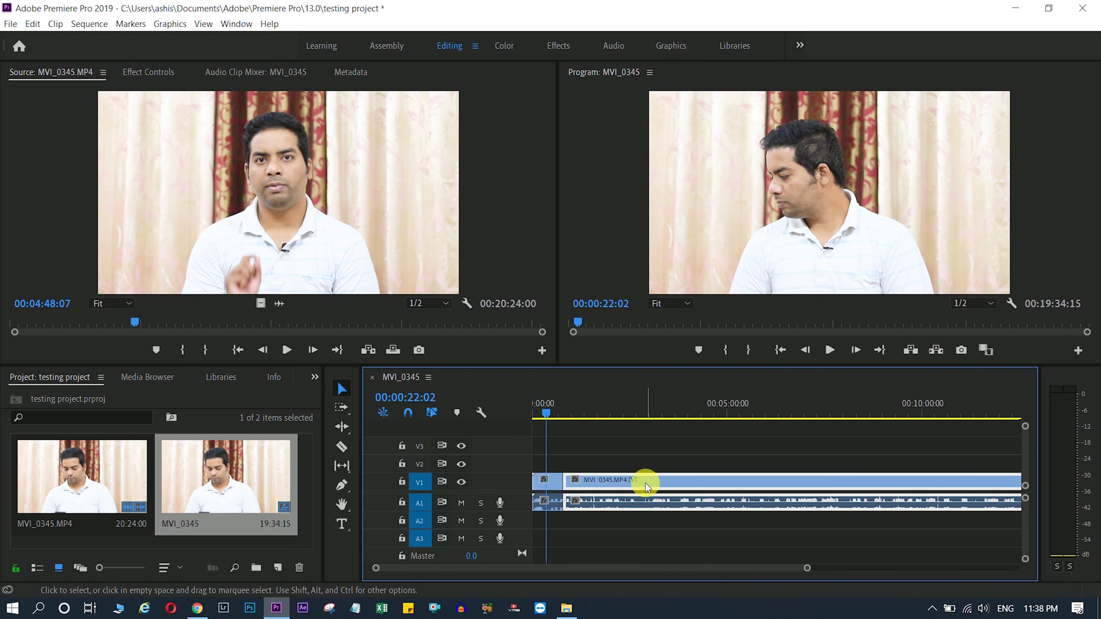
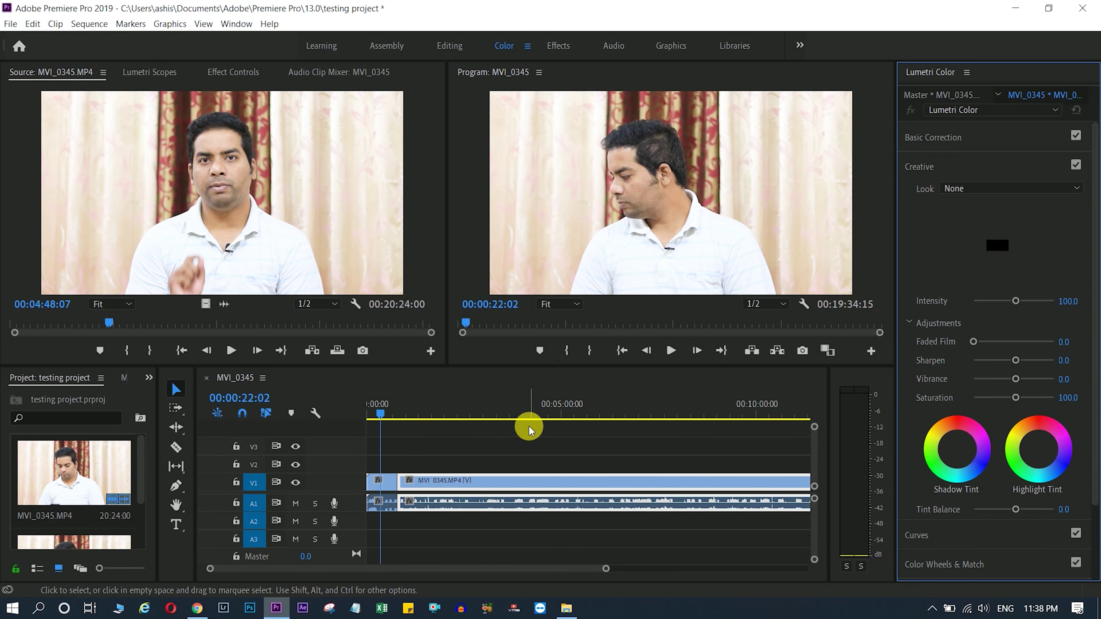
At 00:01:48:06, adjust the clip's exposure and temperature and shift its tint to -46.9.
{"action": "left_click_drag", "start_coordinate": [382, 415], "coordinate": [435, 413]}
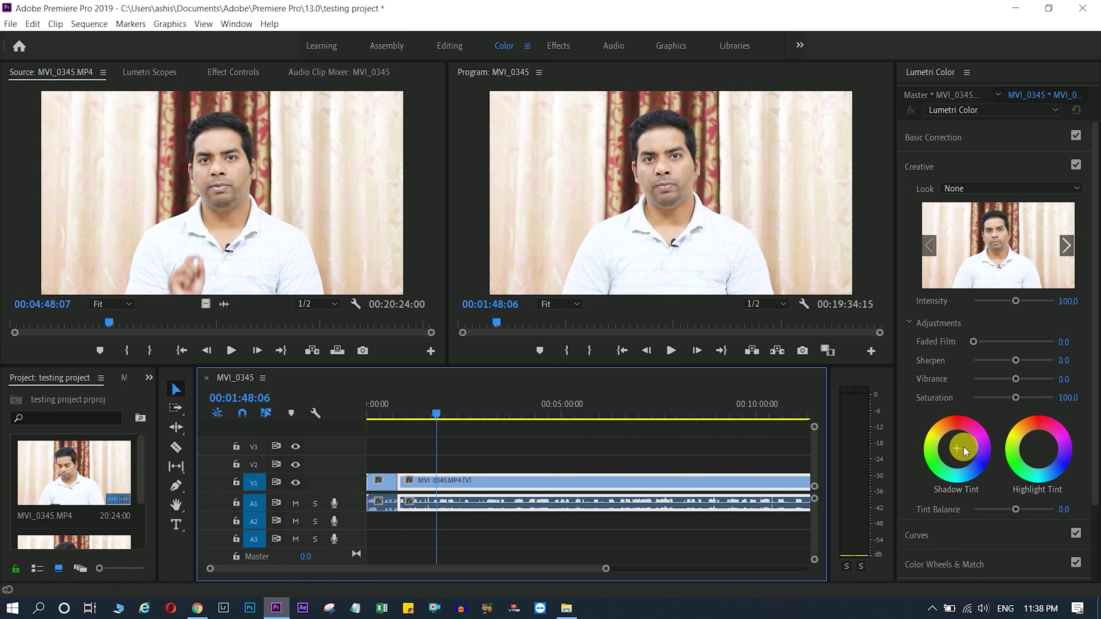
{"action": "left_click", "coordinate": [941, 137]}
{"action": "mouse_move", "coordinate": [1015, 298]}
{"action": "left_mouse_down"}
{"action": "mouse_move", "coordinate": [964, 304]}
{"action": "mouse_move", "coordinate": [1020, 302]}
{"action": "mouse_move", "coordinate": [981, 317]}
{"action": "mouse_move", "coordinate": [1023, 317]}
{"action": "left_mouse_up"}
{"action": "mouse_move", "coordinate": [1017, 236]}
{"action": "left_mouse_down"}
{"action": "mouse_move", "coordinate": [982, 241]}
{"action": "mouse_move", "coordinate": [1000, 243]}
{"action": "left_mouse_up"}
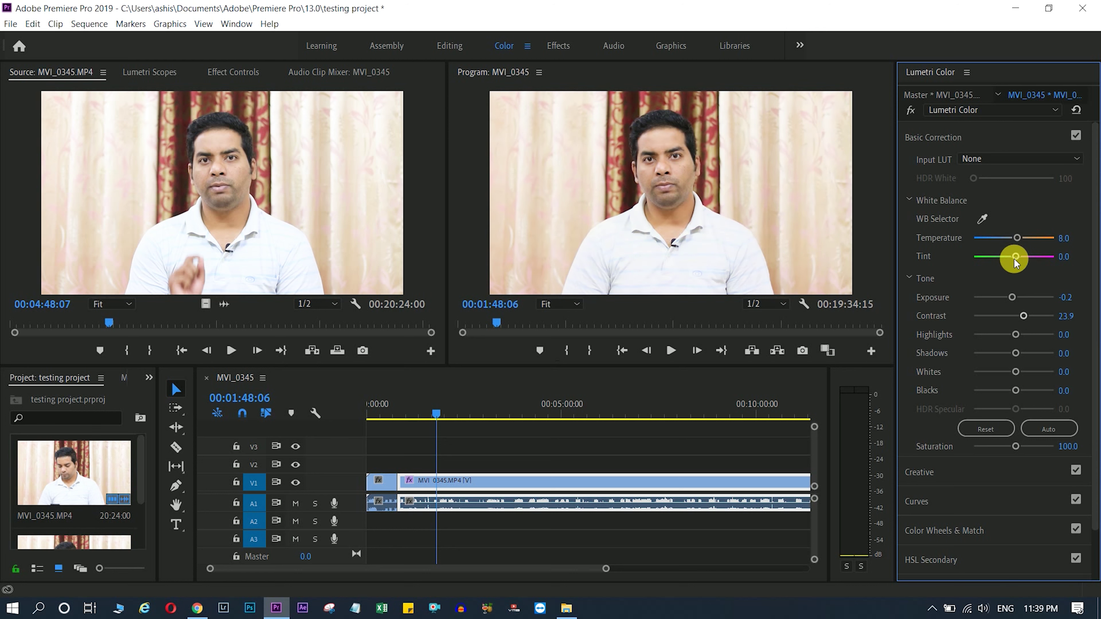
{"action": "left_click", "coordinate": [1016, 257]}
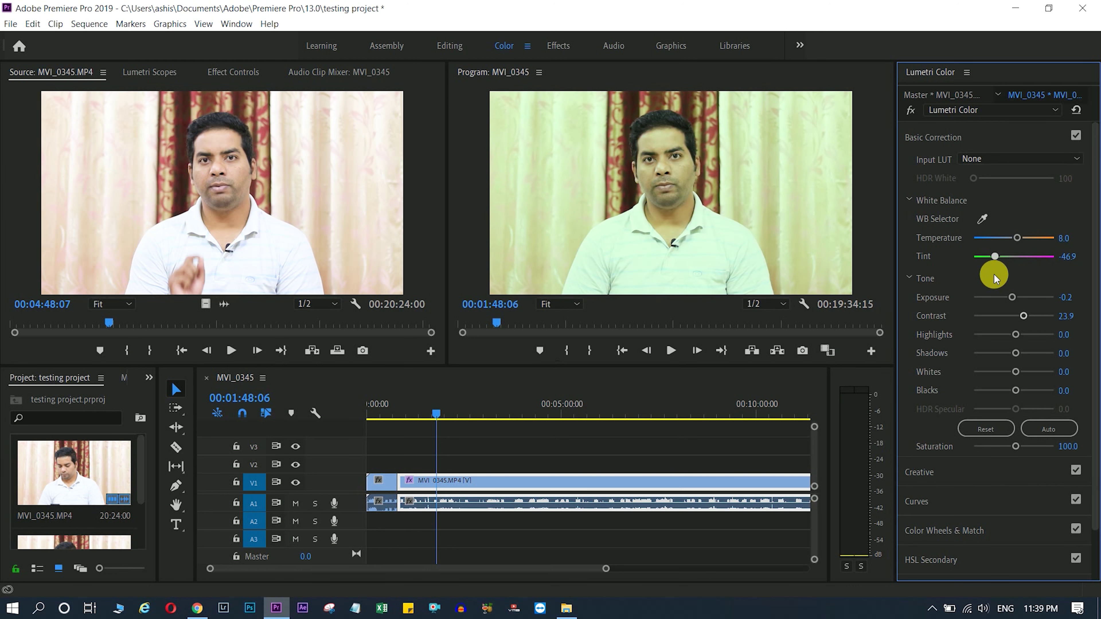
Try the ASHIS BW FADED and ASHIS ORANGE TEAL creative looks, then apply FGCineCold.
{"action": "left_click", "coordinate": [964, 477]}
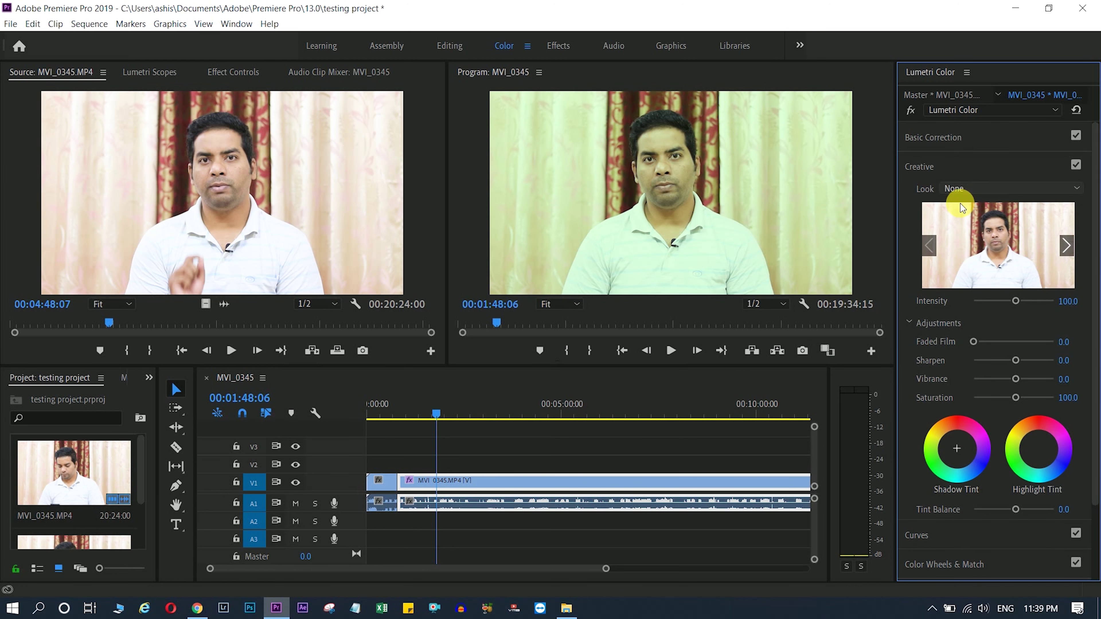
{"action": "left_click", "coordinate": [990, 183]}
{"action": "left_click", "coordinate": [932, 261]}
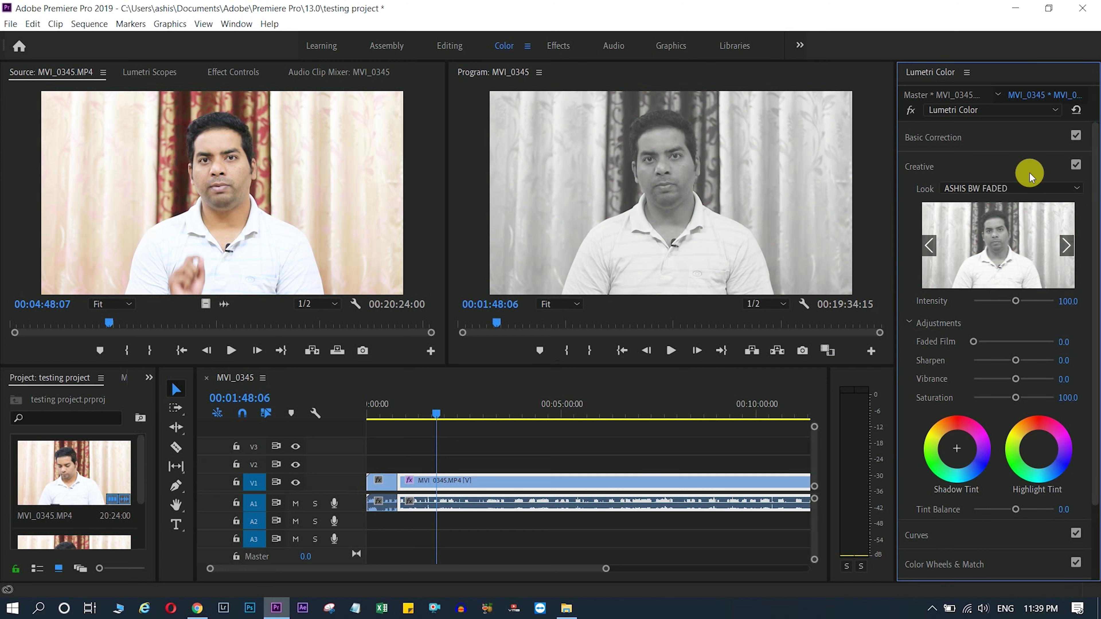
{"action": "left_click", "coordinate": [1015, 188]}
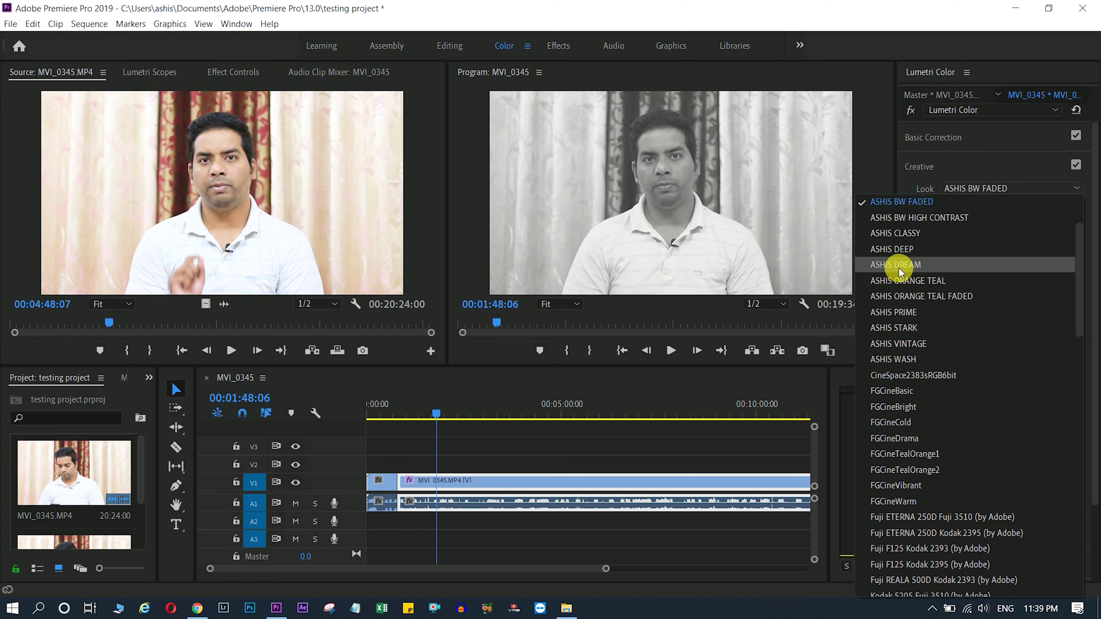
{"action": "left_click", "coordinate": [903, 282]}
{"action": "left_click", "coordinate": [1005, 183]}
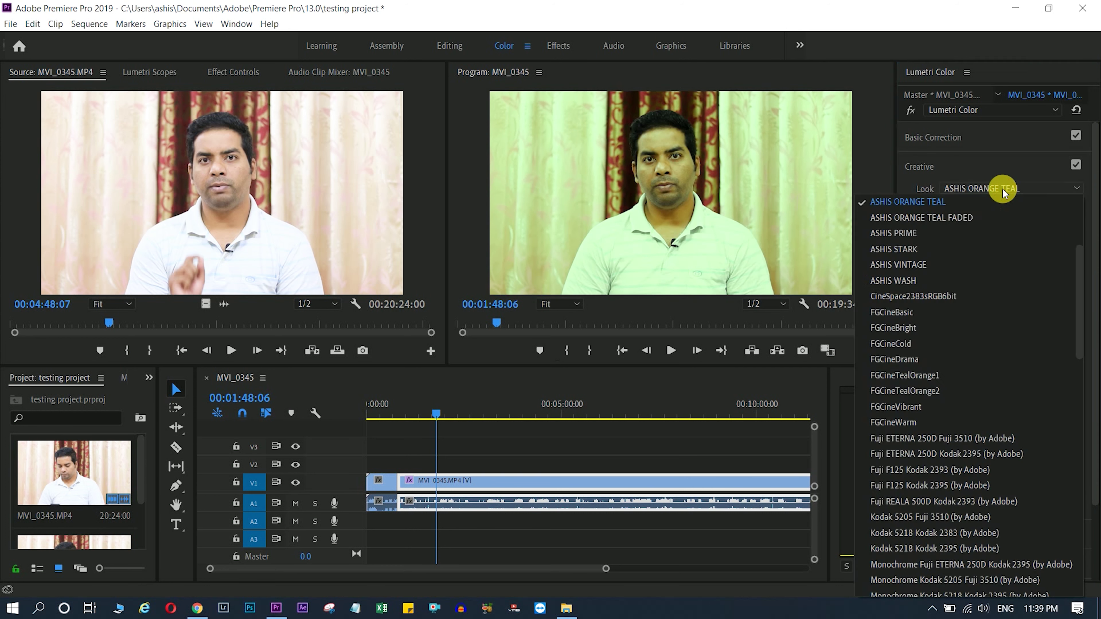
{"action": "left_click", "coordinate": [884, 342]}
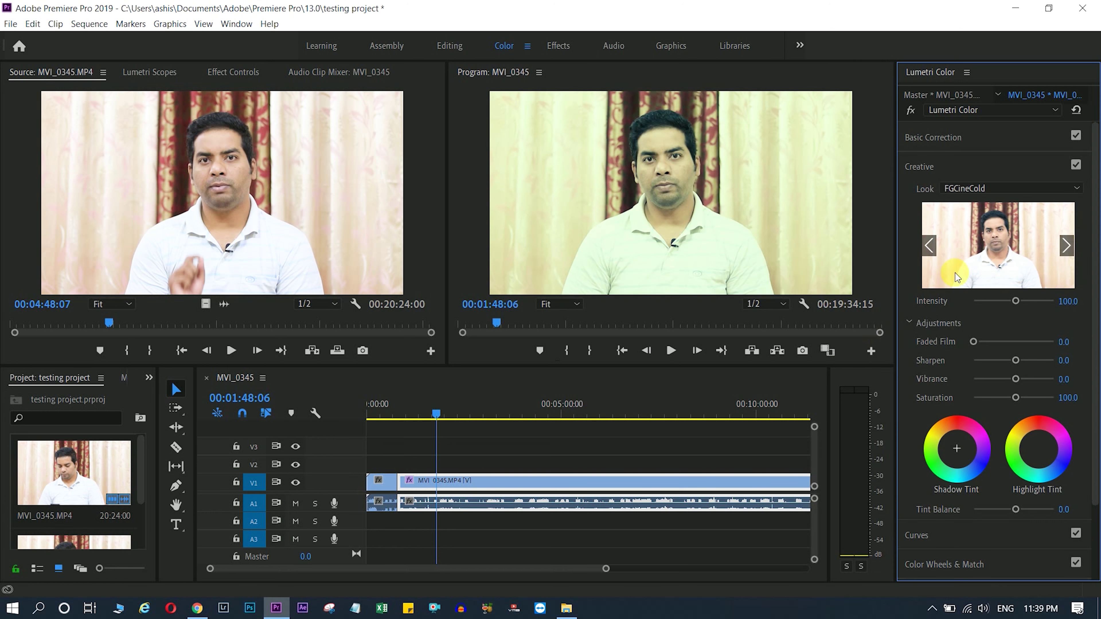
{"action": "left_click", "coordinate": [957, 165]}
{"action": "left_click", "coordinate": [946, 196]}
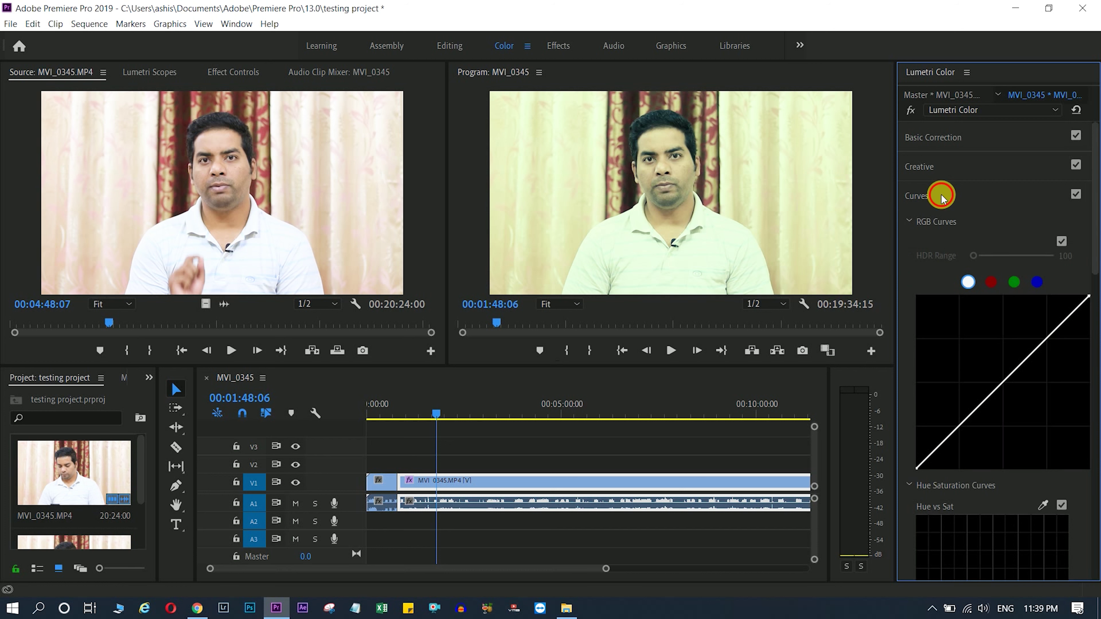
{"action": "left_click", "coordinate": [940, 195]}
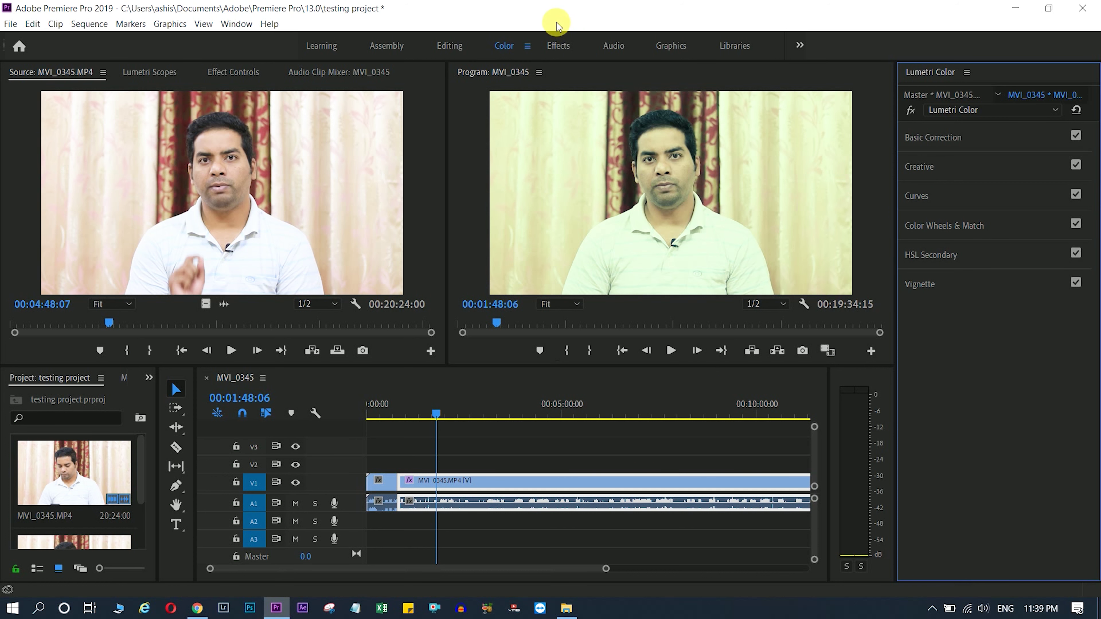
Browse the Effect Presets and Video Transitions folders in the Effects workspace.
{"action": "left_click", "coordinate": [558, 46]}
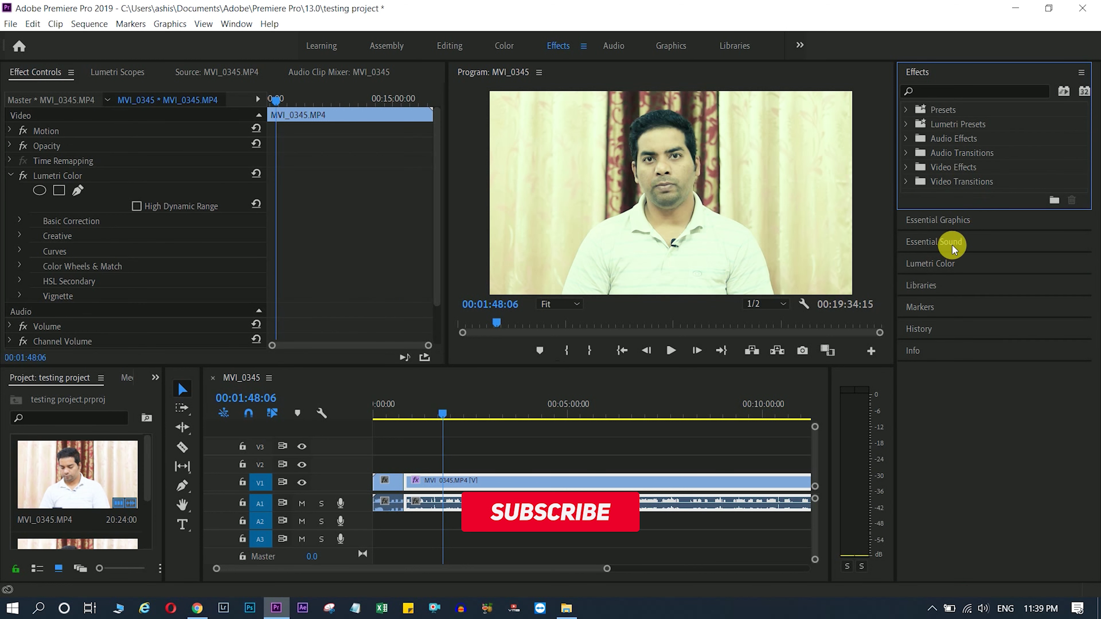
{"action": "left_click", "coordinate": [907, 109]}
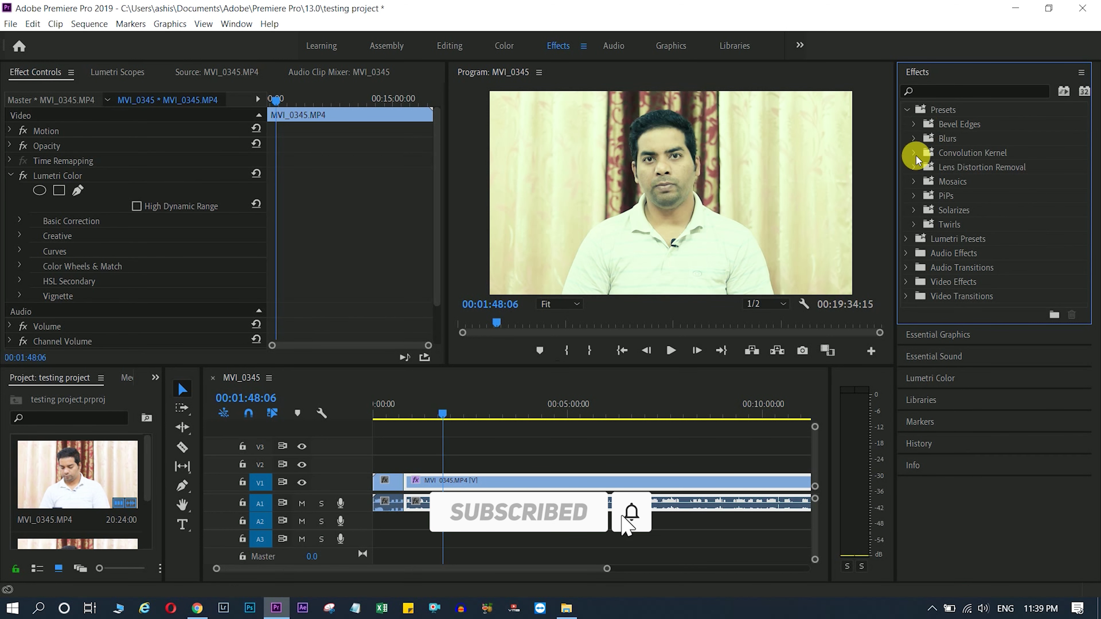
{"action": "left_click", "coordinate": [908, 110]}
{"action": "left_click", "coordinate": [908, 181]}
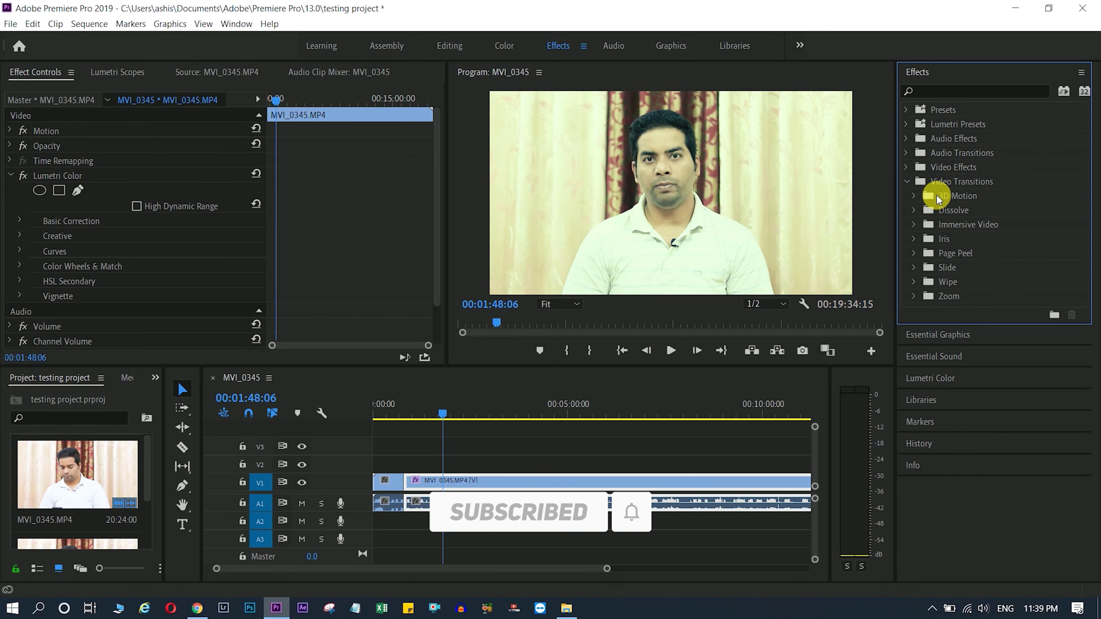
{"action": "left_click", "coordinate": [908, 182]}
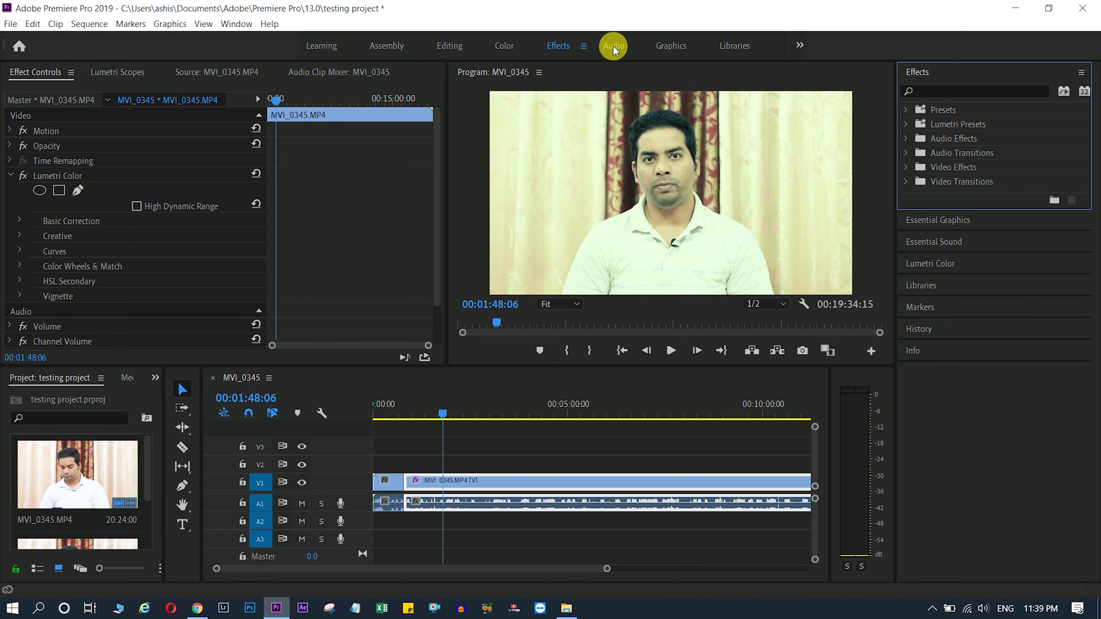
In the Audio workspace, set the Audio 1 clip level to -5.7 dB, then switch to Graphics.
{"action": "left_click", "coordinate": [614, 46]}
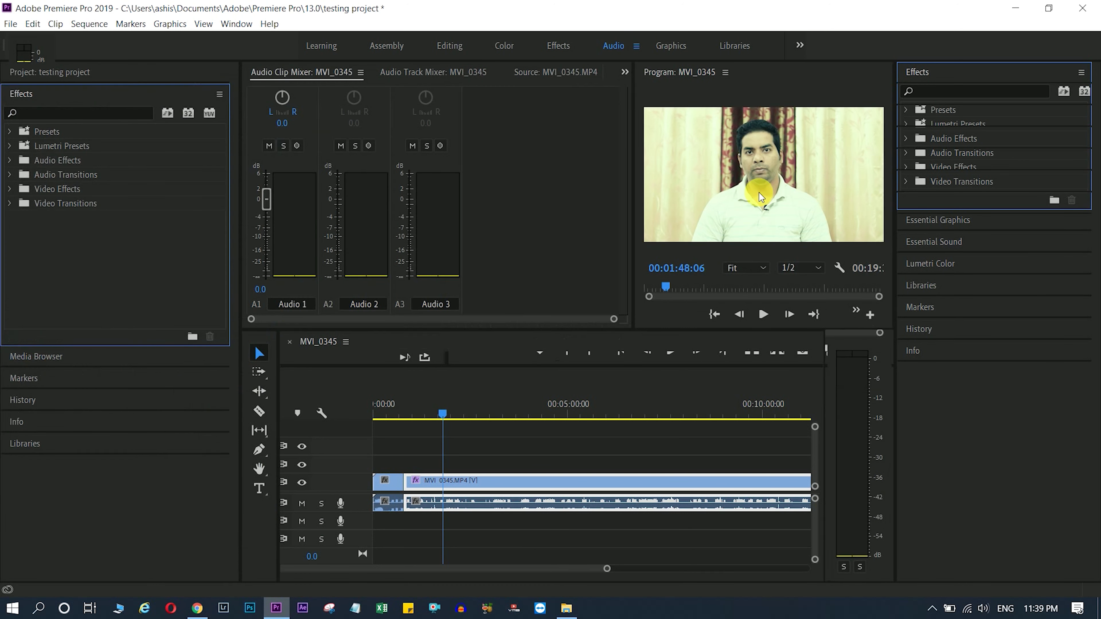
{"action": "left_click", "coordinate": [537, 490]}
{"action": "left_click_drag", "start_coordinate": [266, 200], "coordinate": [267, 224]}
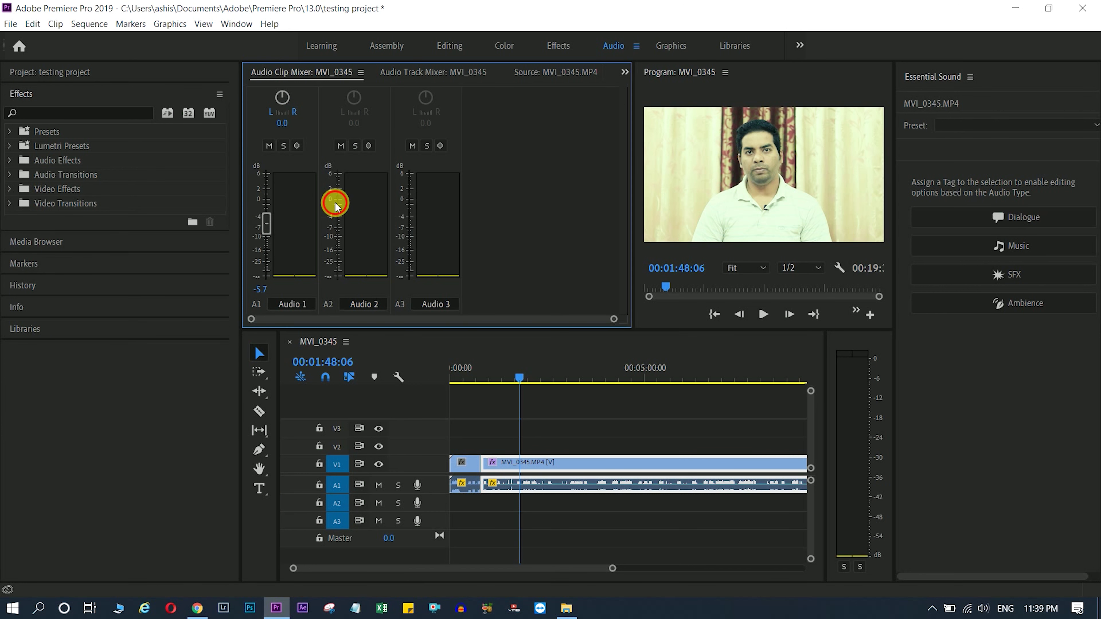
{"action": "key", "text": "alt+shift+7"}
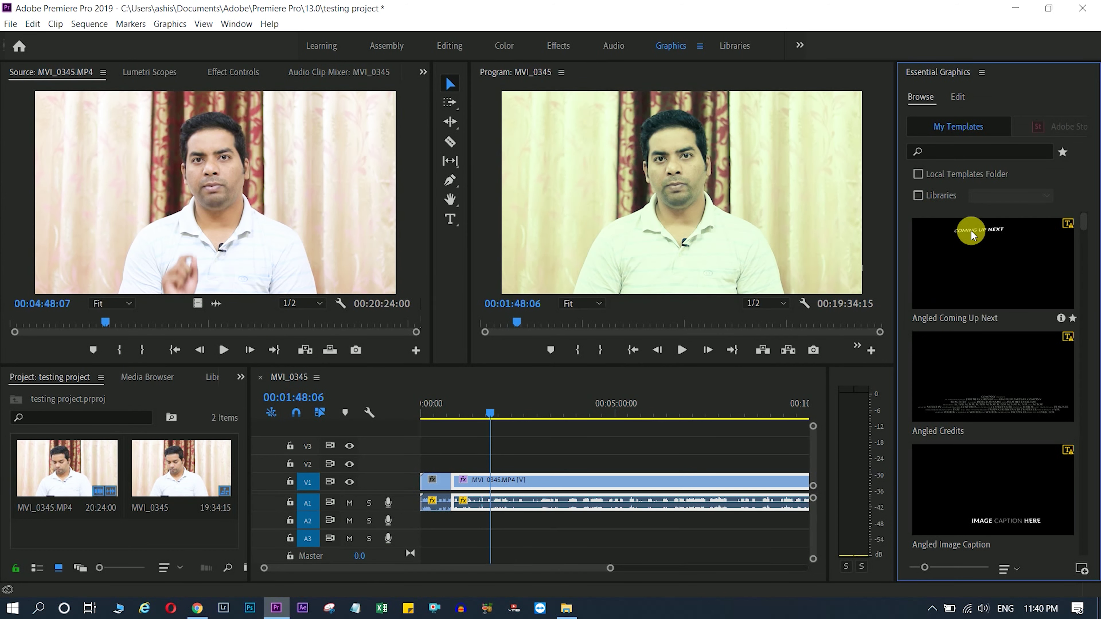
Place a Basic Title reading 'Your Title Here' on track V3 above the clip and play it back.
{"action": "scroll", "coordinate": [990, 353], "scroll_direction": "down", "scroll_amount": 5}
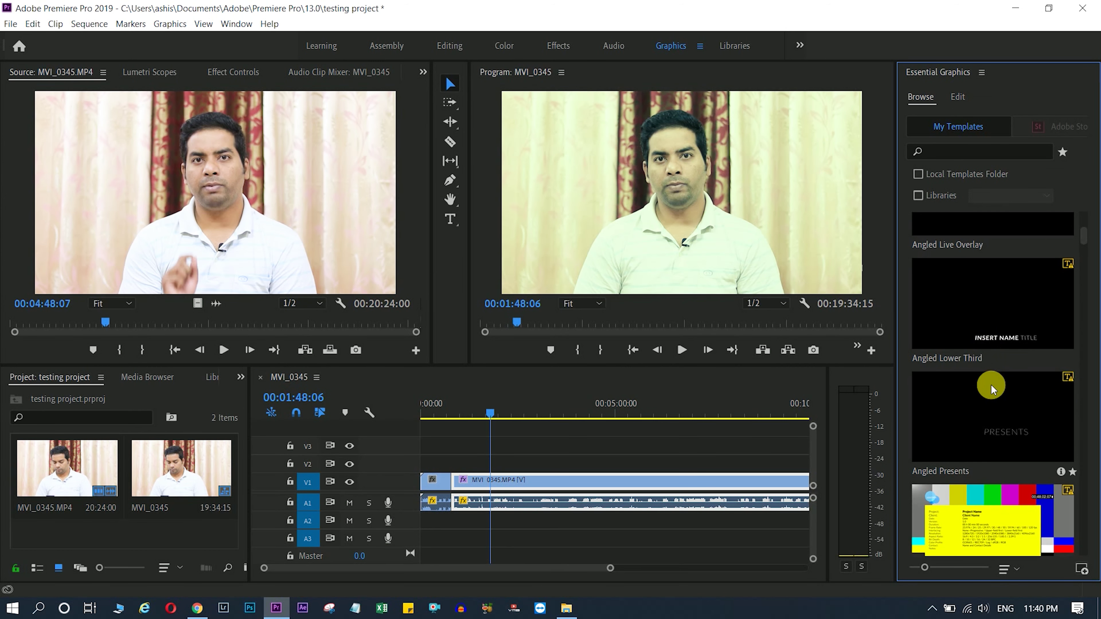
{"action": "scroll", "coordinate": [989, 379], "scroll_direction": "down", "scroll_amount": 3}
{"action": "mouse_move", "coordinate": [995, 374]}
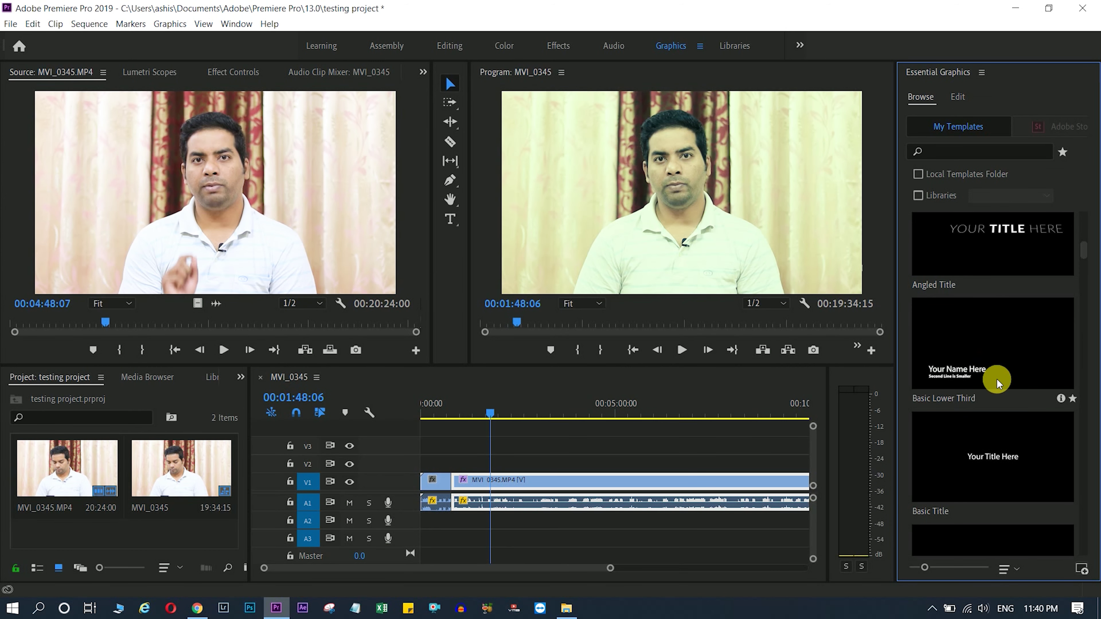
{"action": "mouse_move", "coordinate": [993, 460]}
{"action": "left_mouse_down"}
{"action": "mouse_move", "coordinate": [507, 410]}
{"action": "mouse_move", "coordinate": [519, 409]}
{"action": "left_mouse_up"}
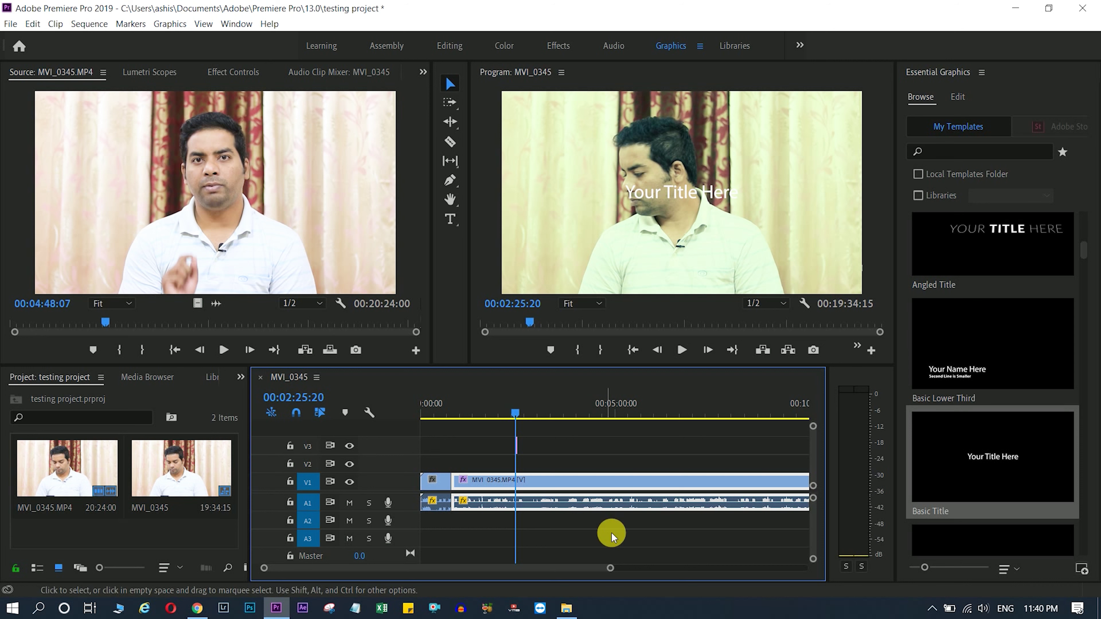
{"action": "left_click_drag", "start_coordinate": [609, 568], "coordinate": [450, 564]}
{"action": "key", "text": "space"}
{"action": "key", "text": "space"}
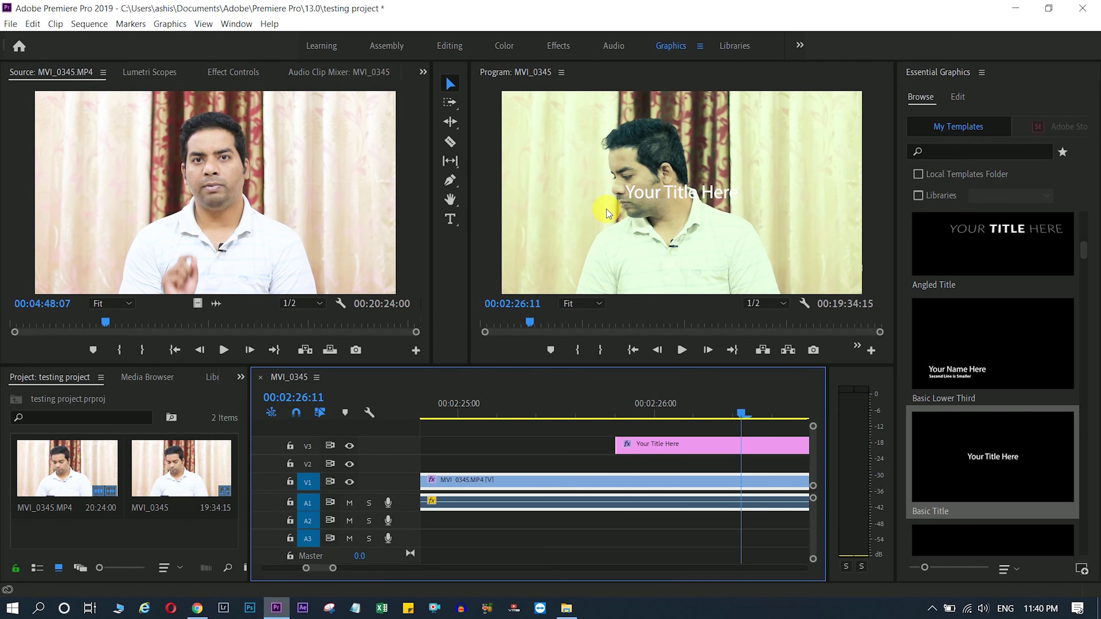
Scale the 'Your Title Here' title clip up to 172%.
{"action": "left_click", "coordinate": [707, 447]}
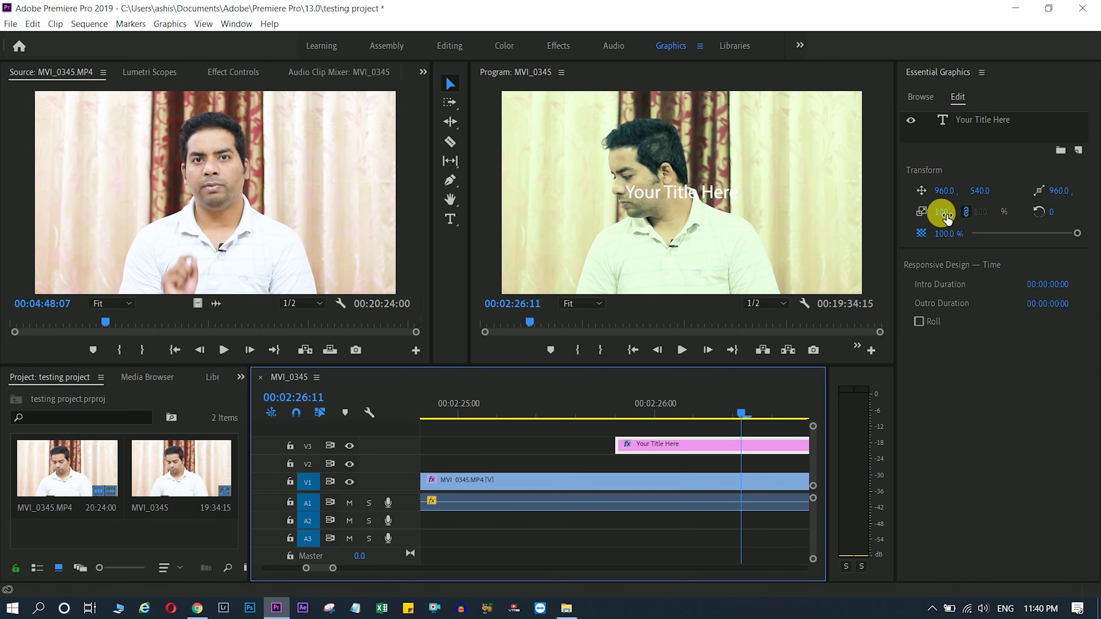
{"action": "mouse_move", "coordinate": [943, 214]}
{"action": "left_mouse_down"}
{"action": "mouse_move", "coordinate": [983, 219]}
{"action": "mouse_move", "coordinate": [959, 214]}
{"action": "left_mouse_up"}
{"action": "left_click", "coordinate": [717, 413]}
{"action": "mouse_move", "coordinate": [706, 412]}
{"action": "left_mouse_down"}
{"action": "mouse_move", "coordinate": [616, 409]}
{"action": "mouse_move", "coordinate": [788, 403]}
{"action": "left_mouse_up"}
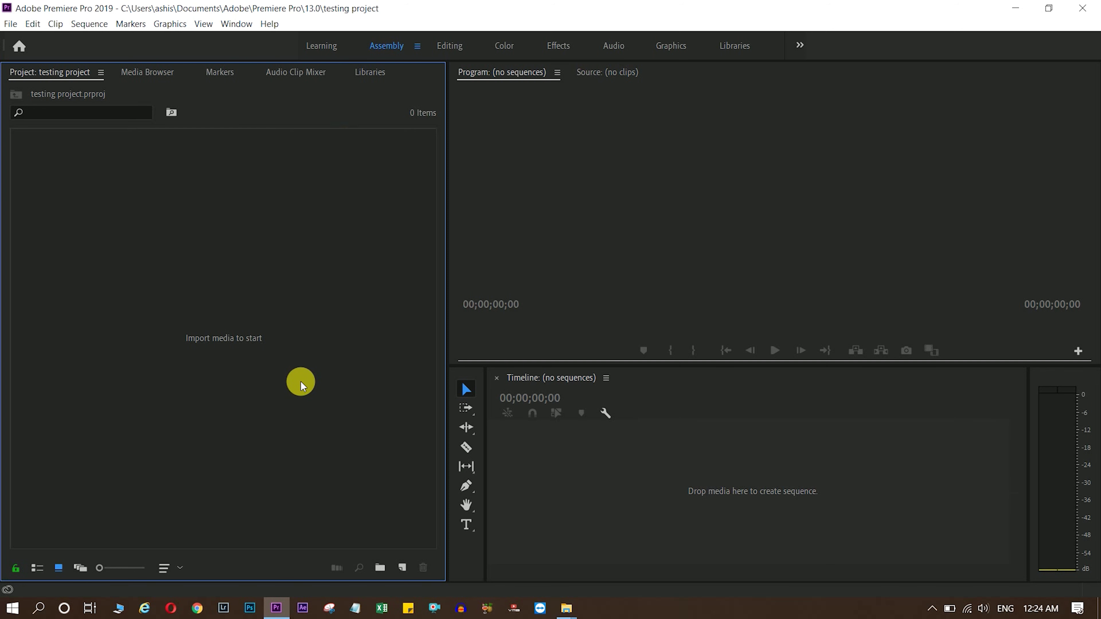
Import MVI_4271, MVI_8756 and MVI_8757 from the Desktop w2 folder through File > Import.
{"action": "left_click", "coordinate": [13, 26]}
{"action": "left_click", "coordinate": [285, 265]}
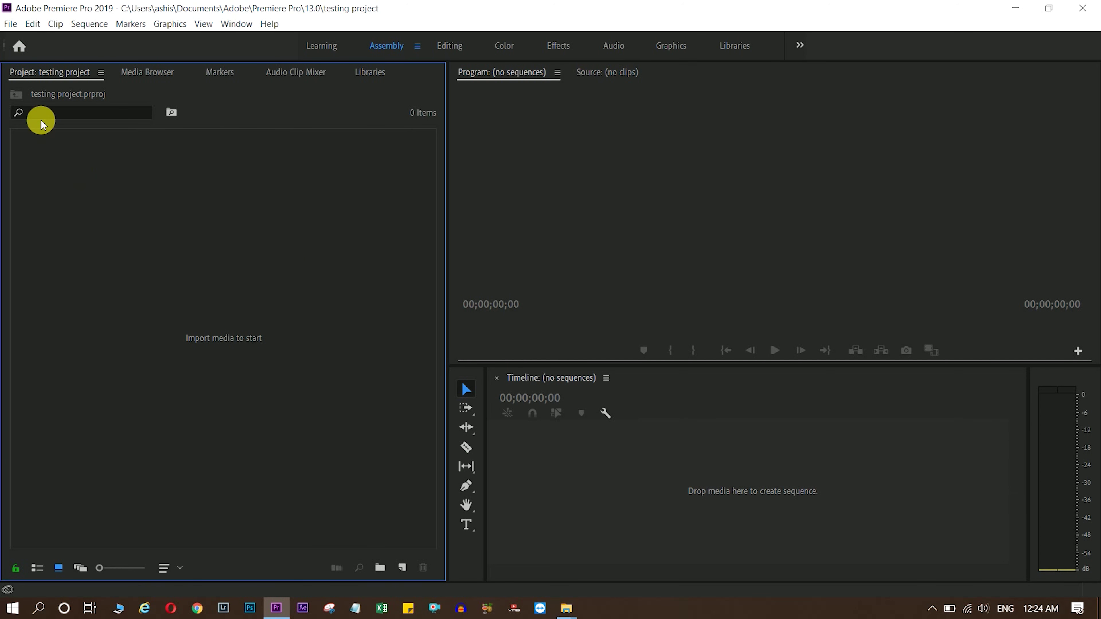
{"action": "left_click", "coordinate": [10, 25]}
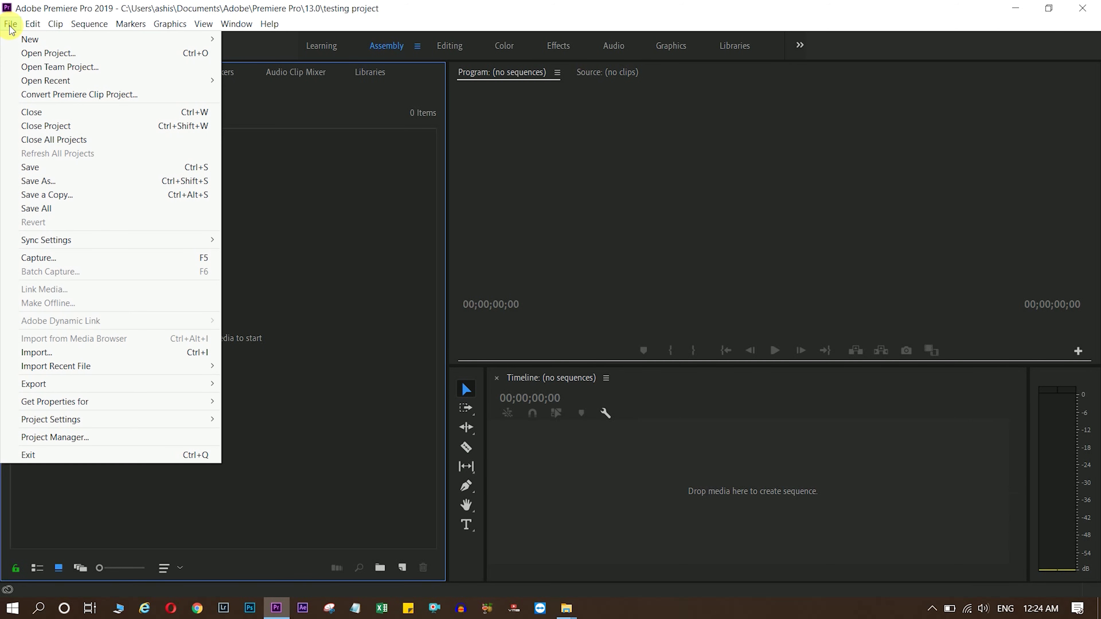
{"action": "left_click", "coordinate": [60, 356]}
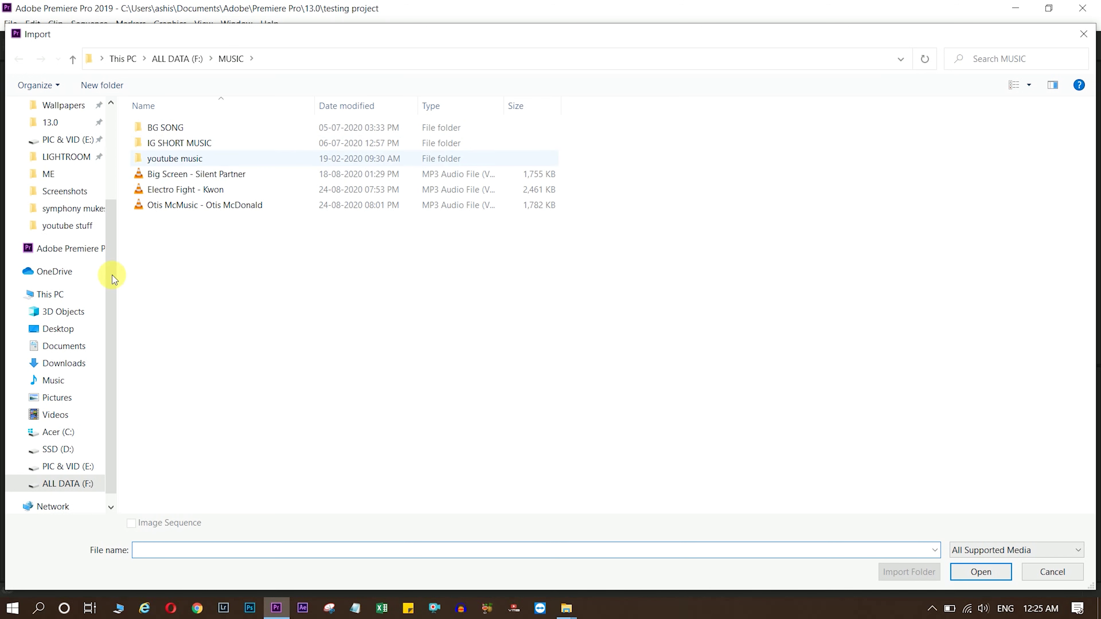
{"action": "left_click", "coordinate": [115, 386]}
{"action": "left_click_drag", "start_coordinate": [115, 386], "coordinate": [129, 405]}
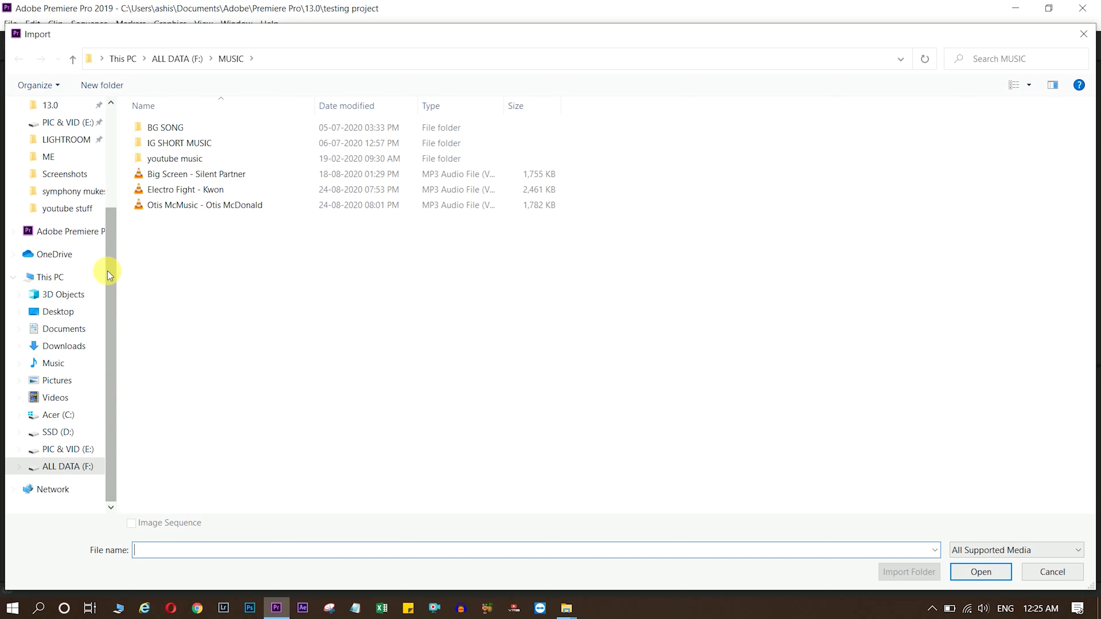
{"action": "left_click_drag", "start_coordinate": [110, 304], "coordinate": [109, 204]}
{"action": "left_click", "coordinate": [58, 134]}
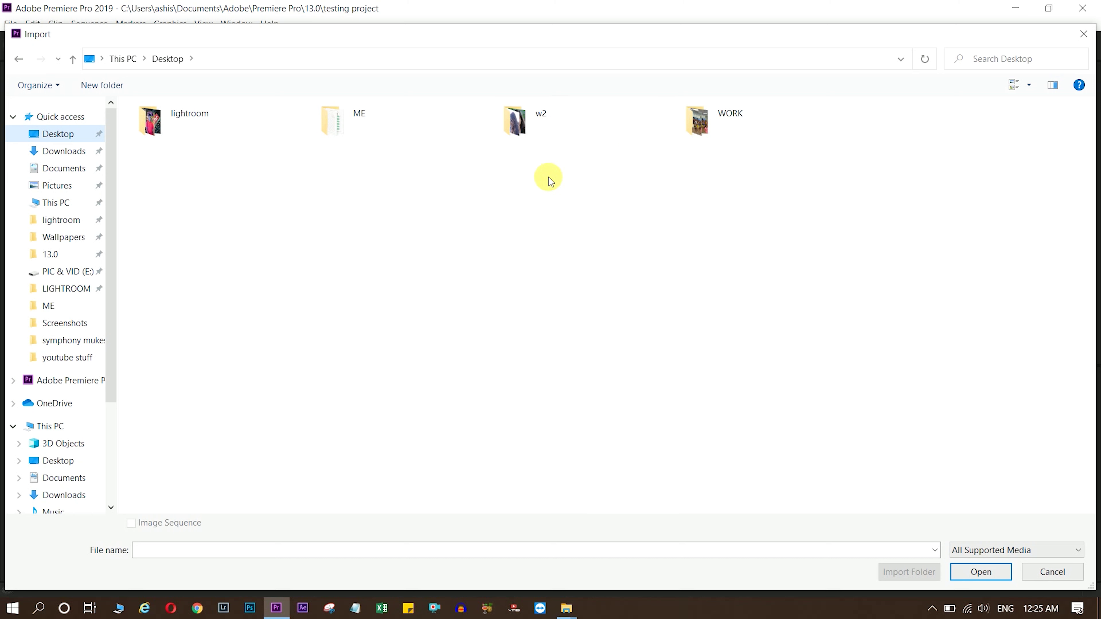
{"action": "double_click", "coordinate": [548, 123]}
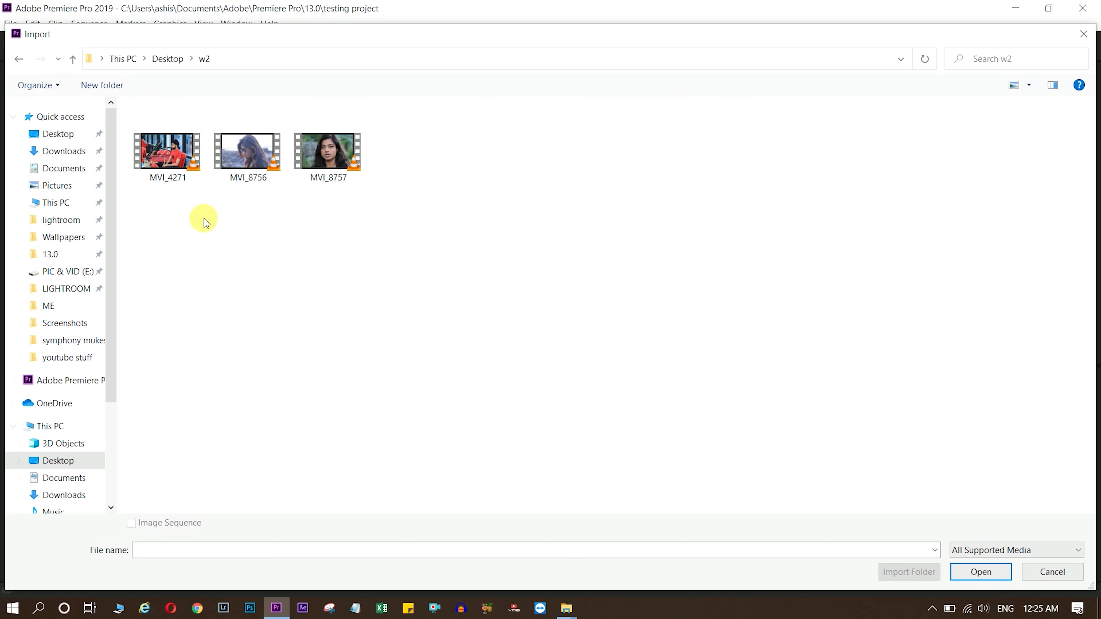
{"action": "left_click_drag", "start_coordinate": [170, 205], "coordinate": [485, 132]}
{"action": "left_click", "coordinate": [975, 572]}
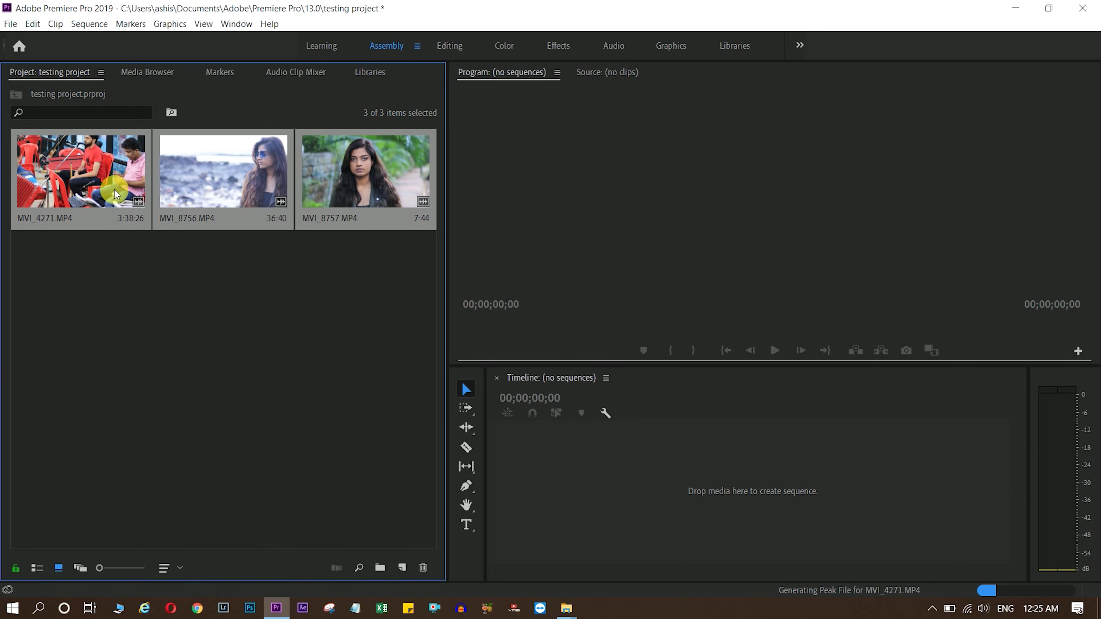
Import the two music tracks into the project.
{"action": "left_click", "coordinate": [11, 24]}
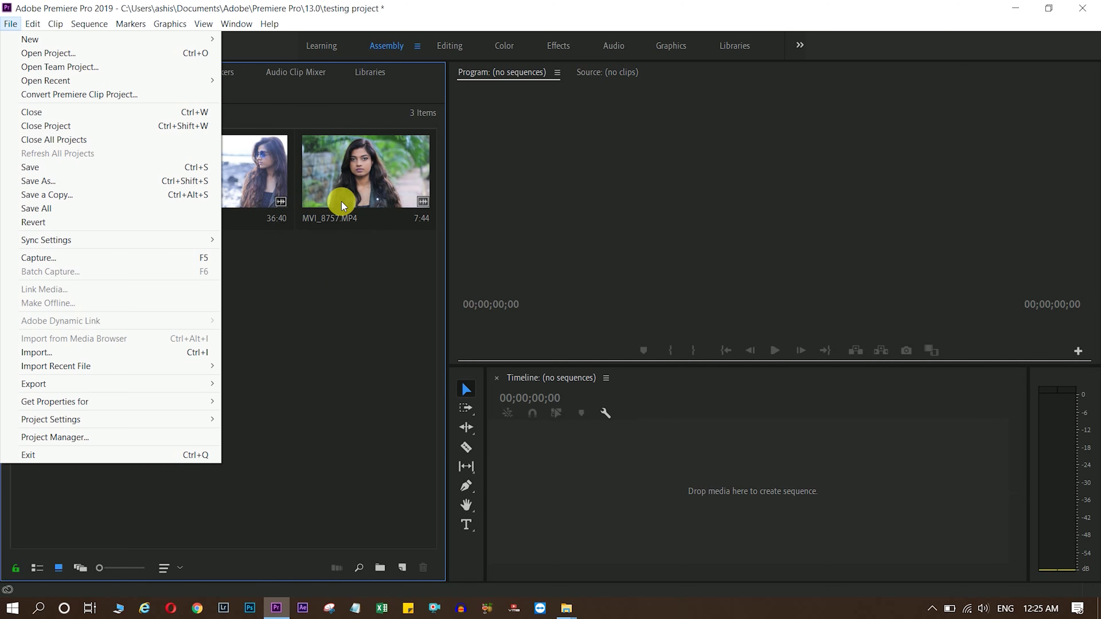
{"action": "left_click", "coordinate": [343, 295]}
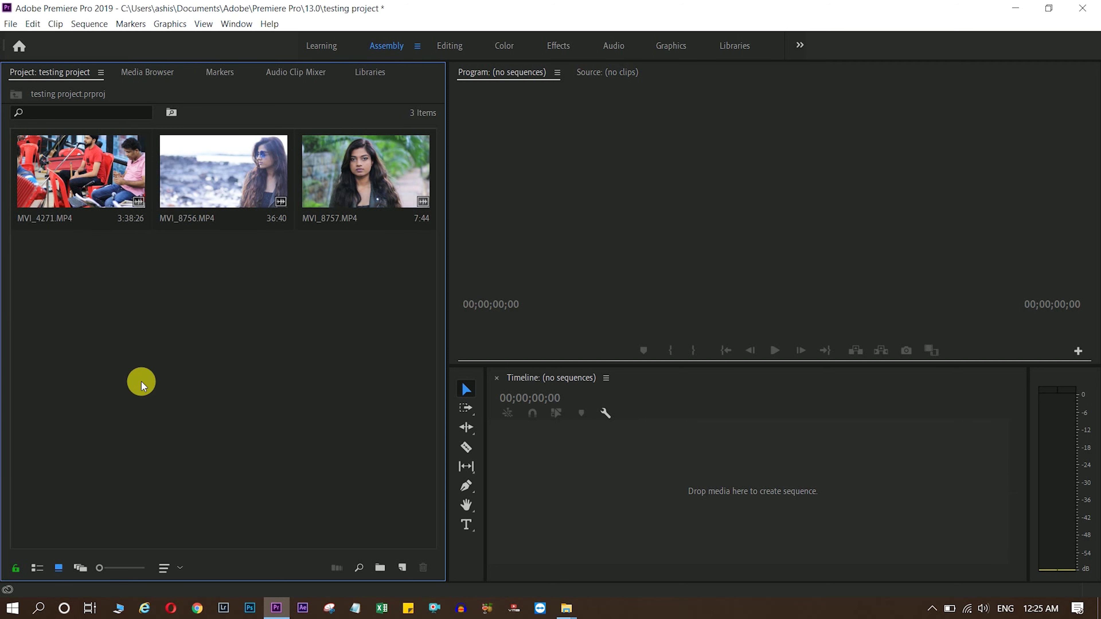
{"action": "double_click", "coordinate": [165, 356]}
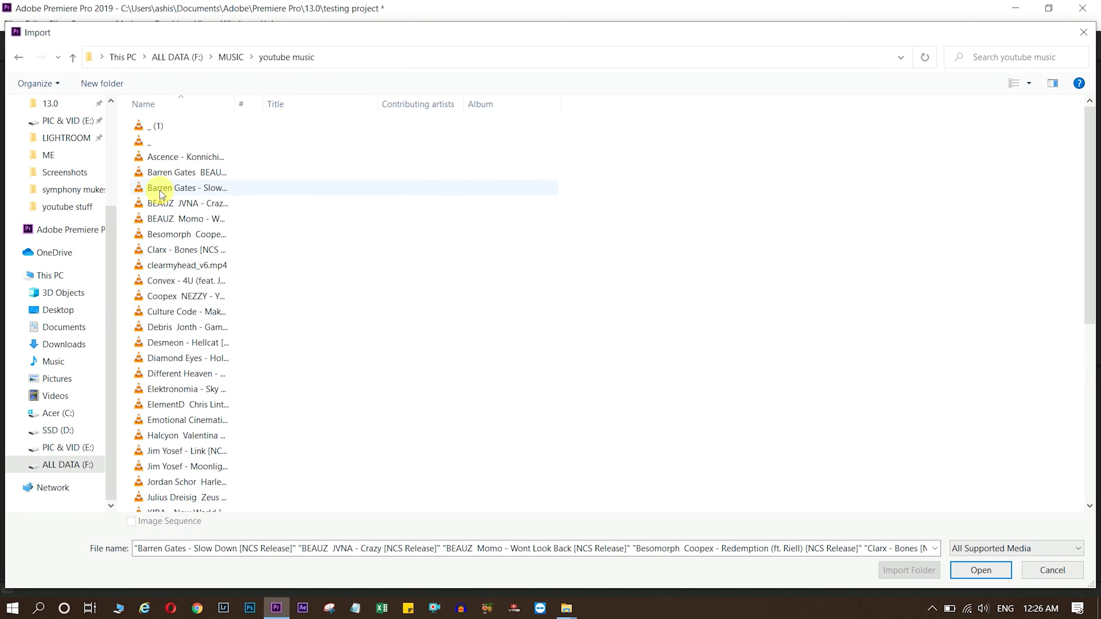
{"action": "left_click_drag", "start_coordinate": [126, 194], "coordinate": [162, 210]}
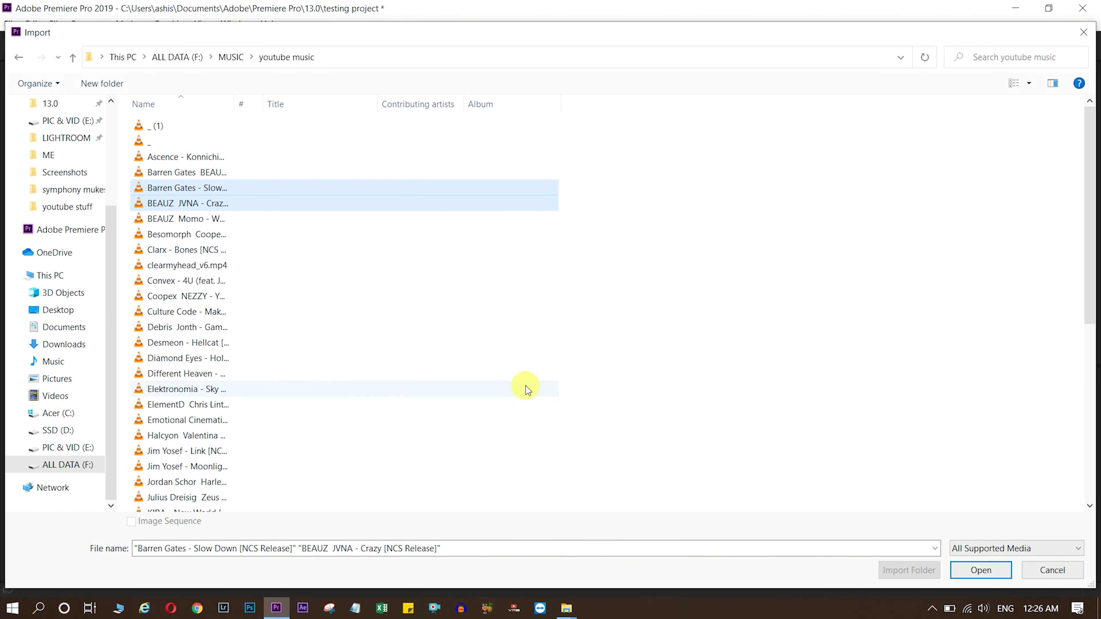
{"action": "left_click", "coordinate": [983, 572]}
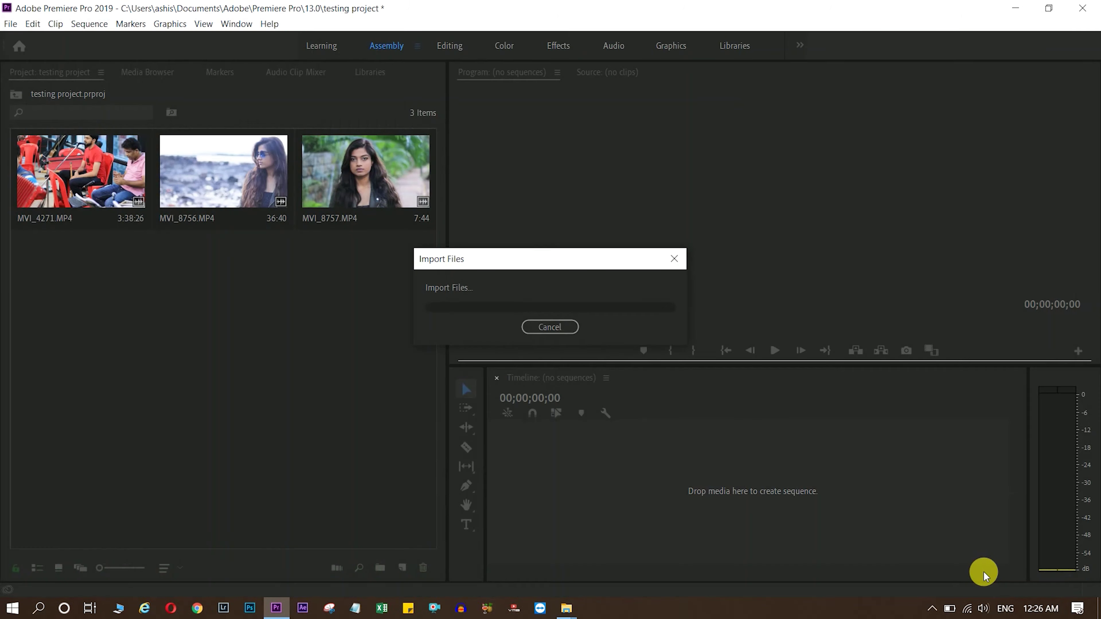
{"action": "left_click", "coordinate": [280, 412]}
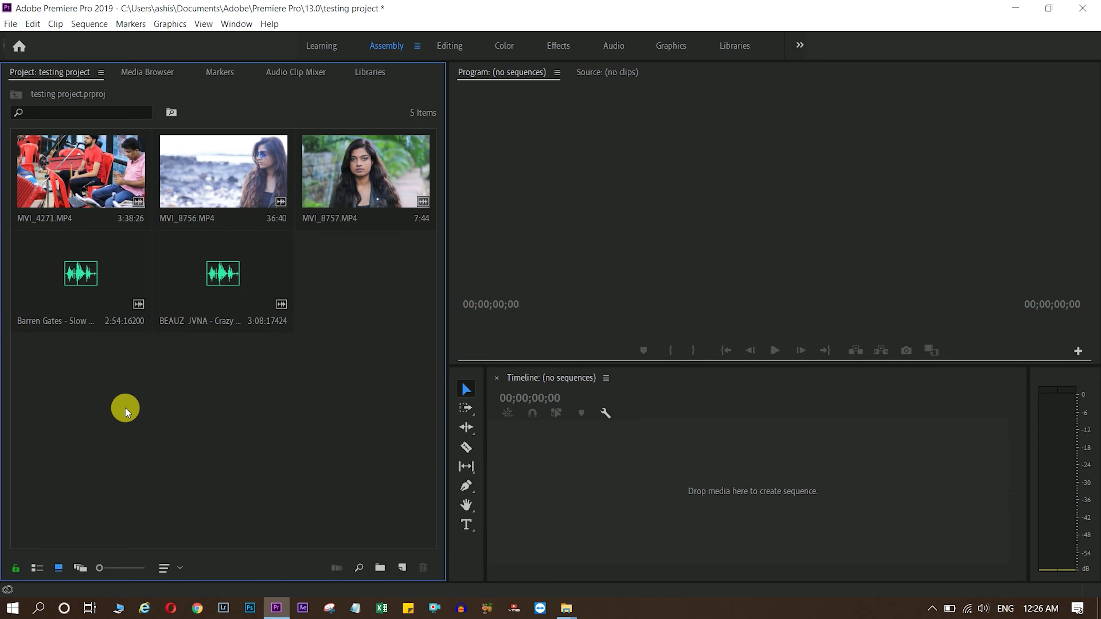
Import the photos IMG_9908, IMG_9909, IMG_9925 and IMG_9929.
{"action": "double_click", "coordinate": [130, 412]}
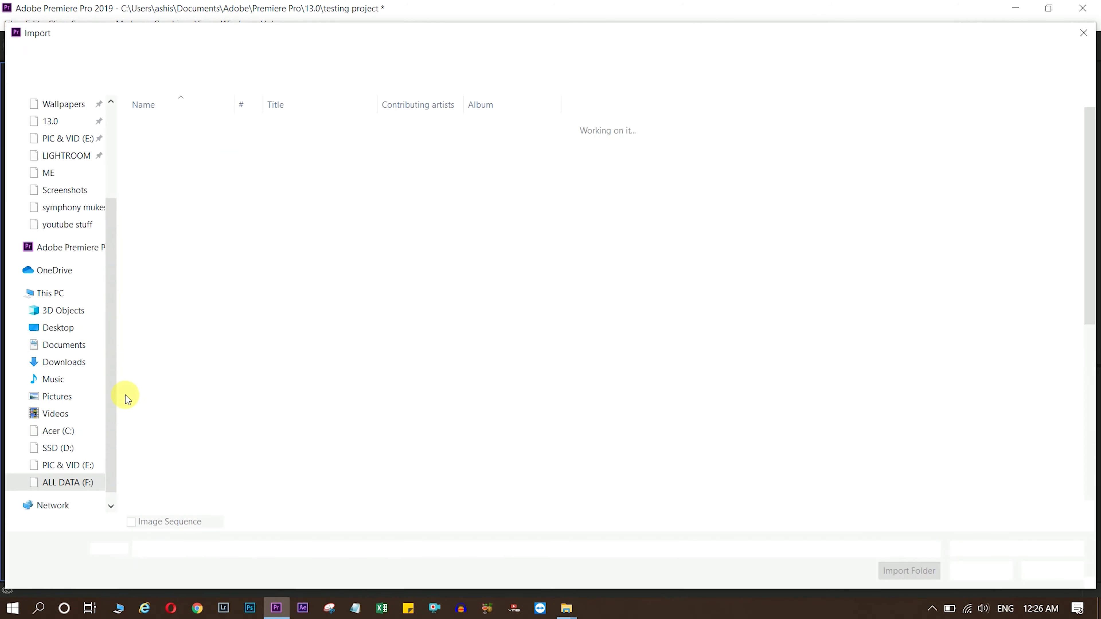
{"action": "scroll", "coordinate": [113, 389], "scroll_direction": "down", "scroll_amount": 1}
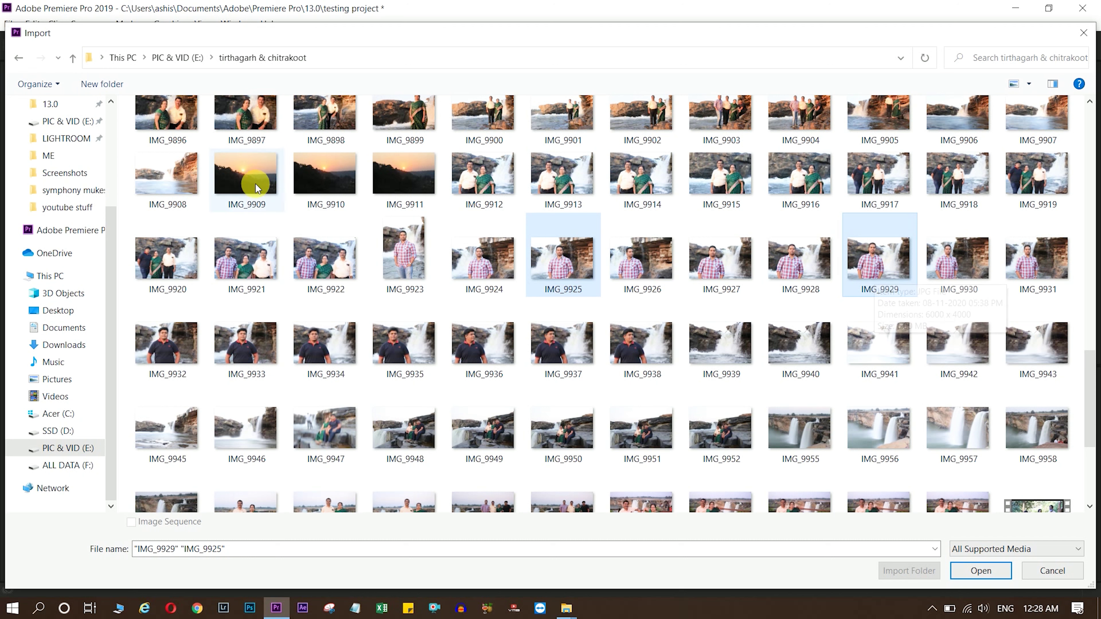
{"action": "left_click", "coordinate": [188, 172], "text": "ctrl"}
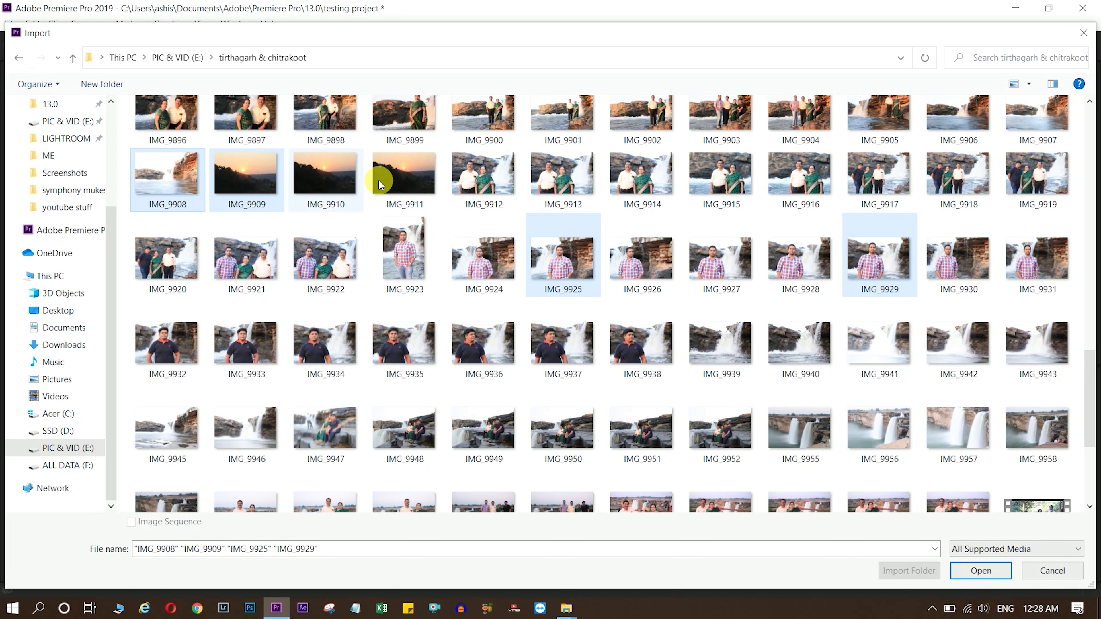
{"action": "left_click", "coordinate": [983, 576]}
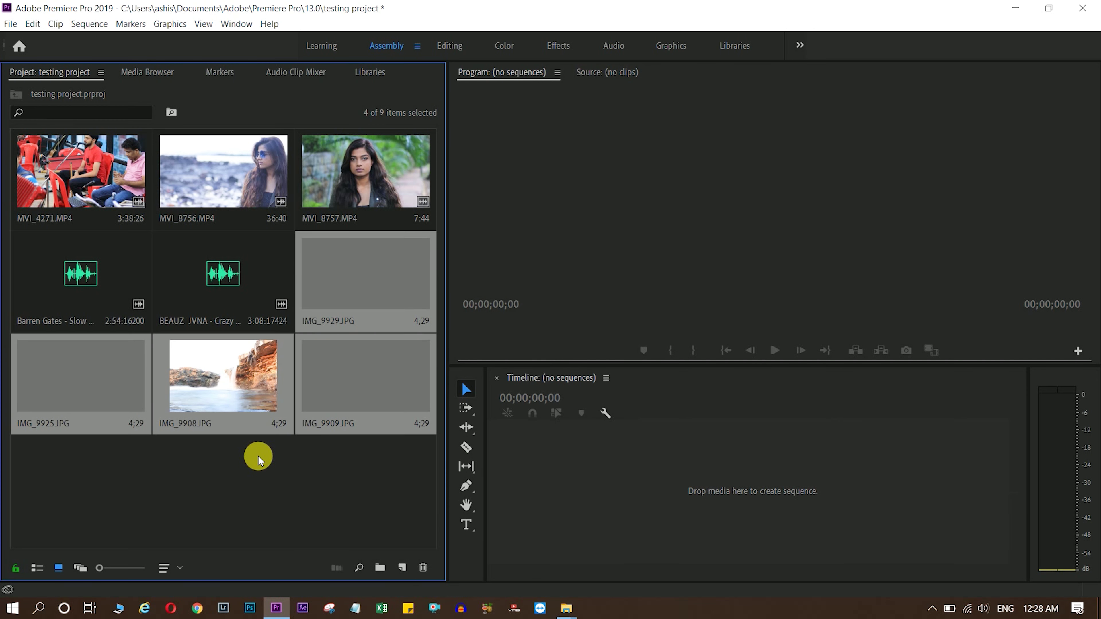
{"action": "left_click", "coordinate": [262, 485]}
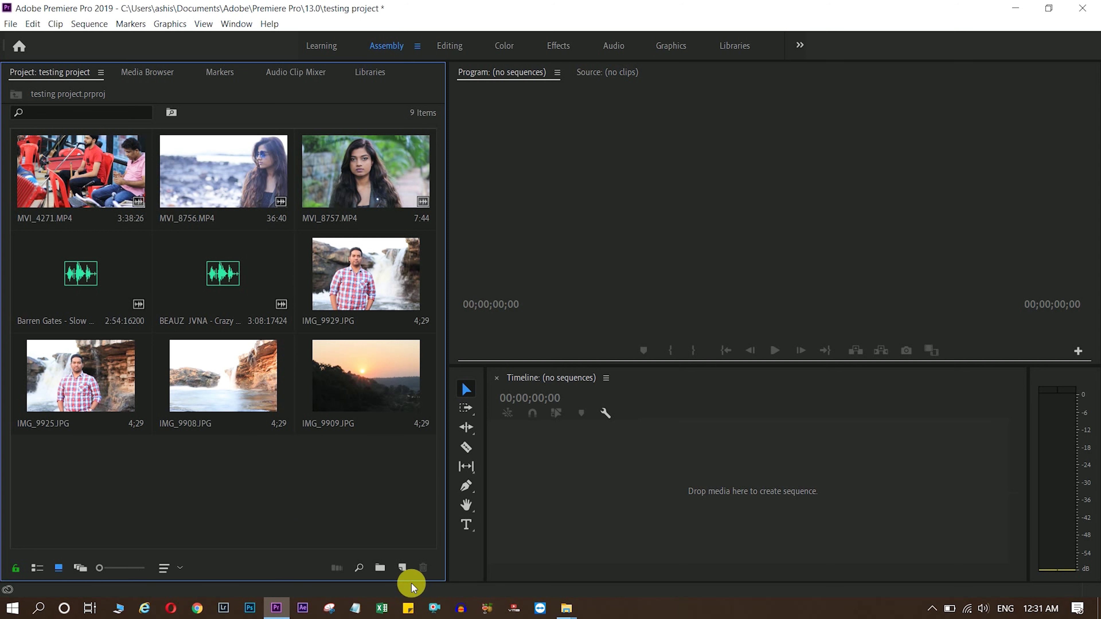
Create a new bin named 'video'.
{"action": "left_click", "coordinate": [381, 571]}
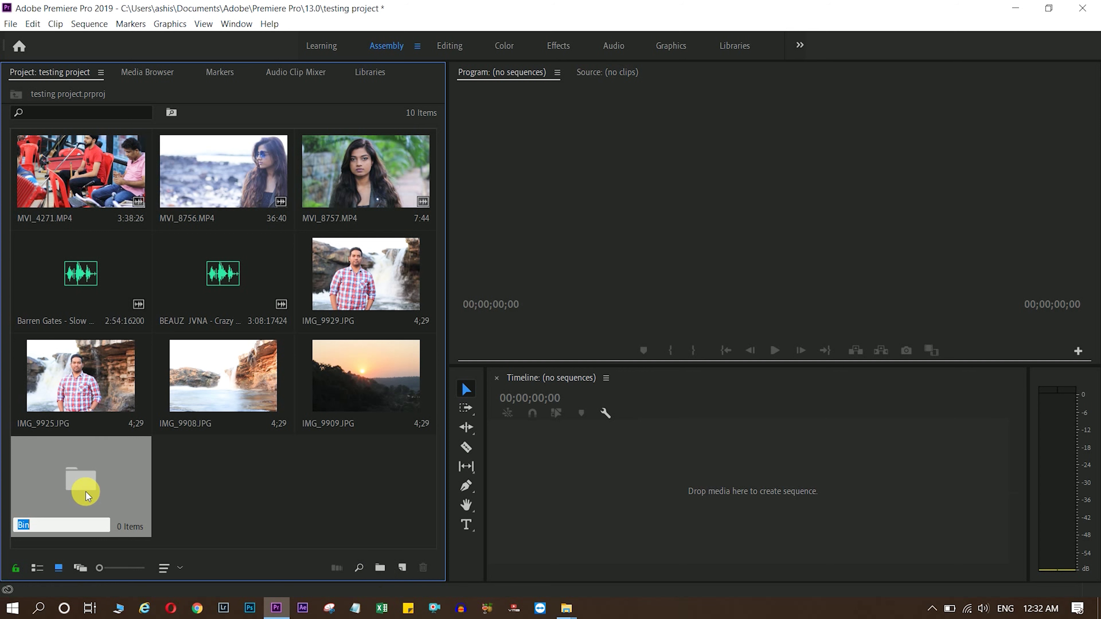
{"action": "type", "text": "video"}
{"action": "key", "text": "Return"}
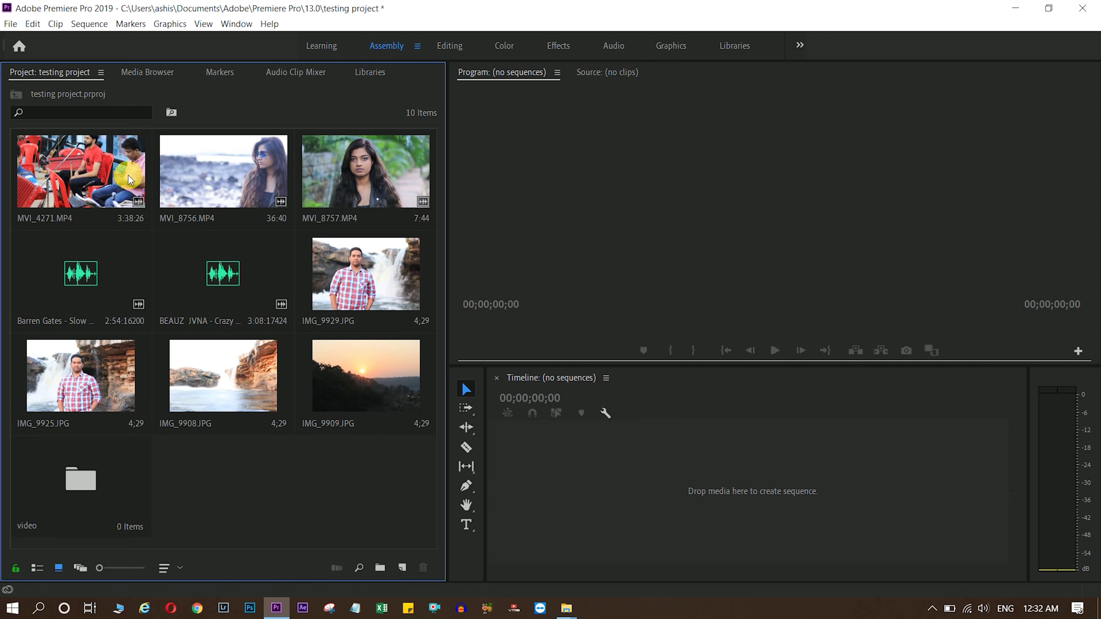
Move MVI_4271, MVI_8756 and MVI_8757 into the video bin and check its contents.
{"action": "left_click", "coordinate": [128, 176]}
{"action": "left_click", "coordinate": [223, 173], "text": "ctrl"}
{"action": "left_click_drag", "start_coordinate": [380, 189], "coordinate": [82, 515]}
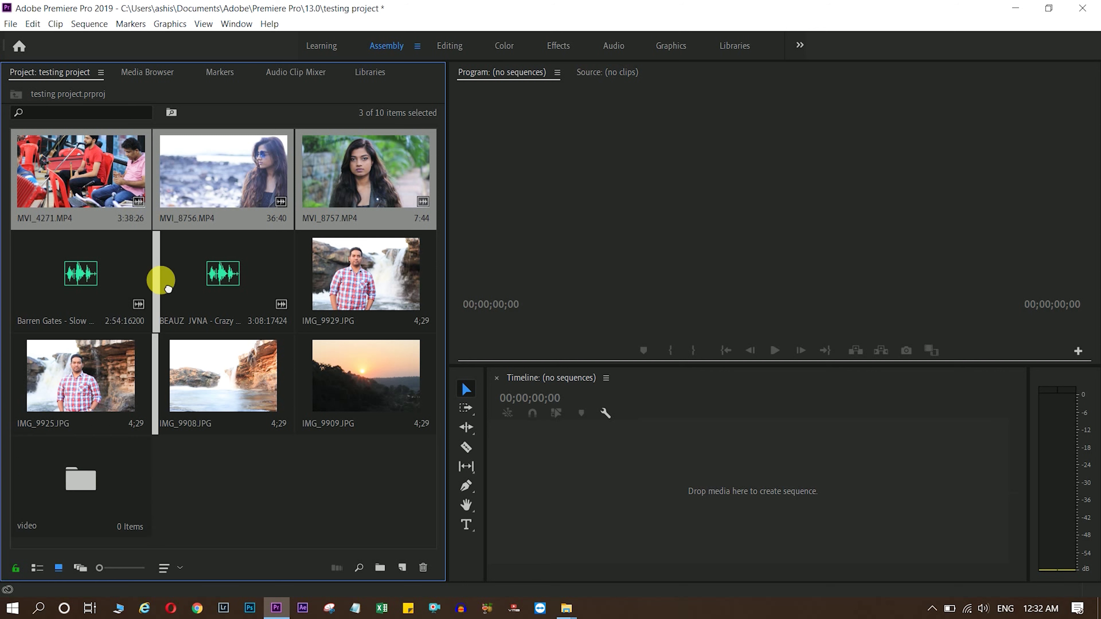
{"action": "left_click_drag", "start_coordinate": [82, 516], "coordinate": [72, 471]}
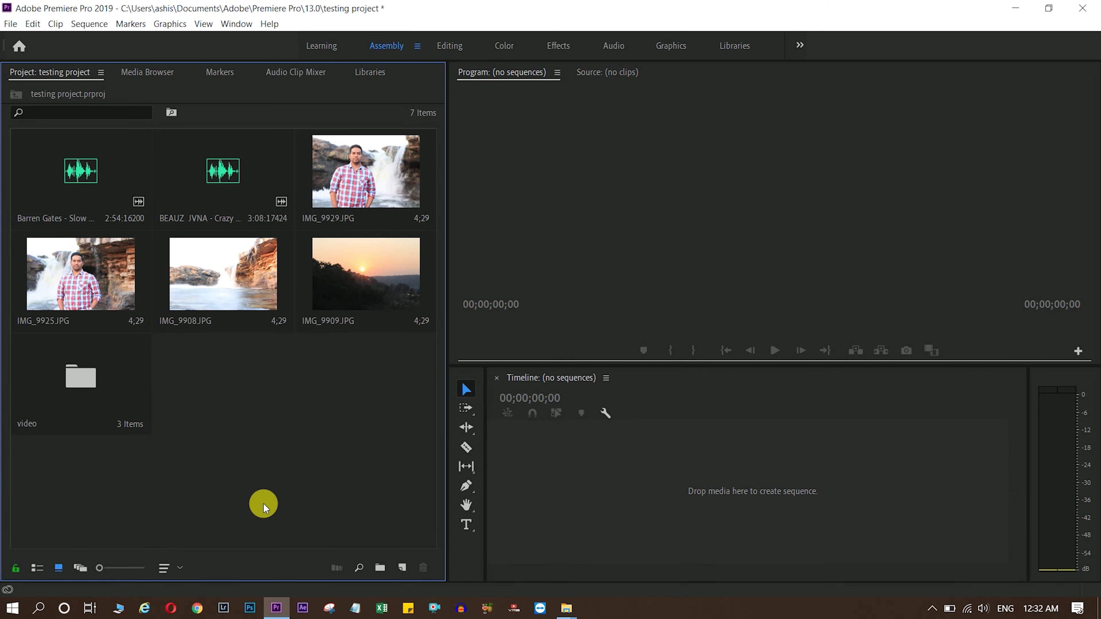
{"action": "double_click", "coordinate": [85, 387]}
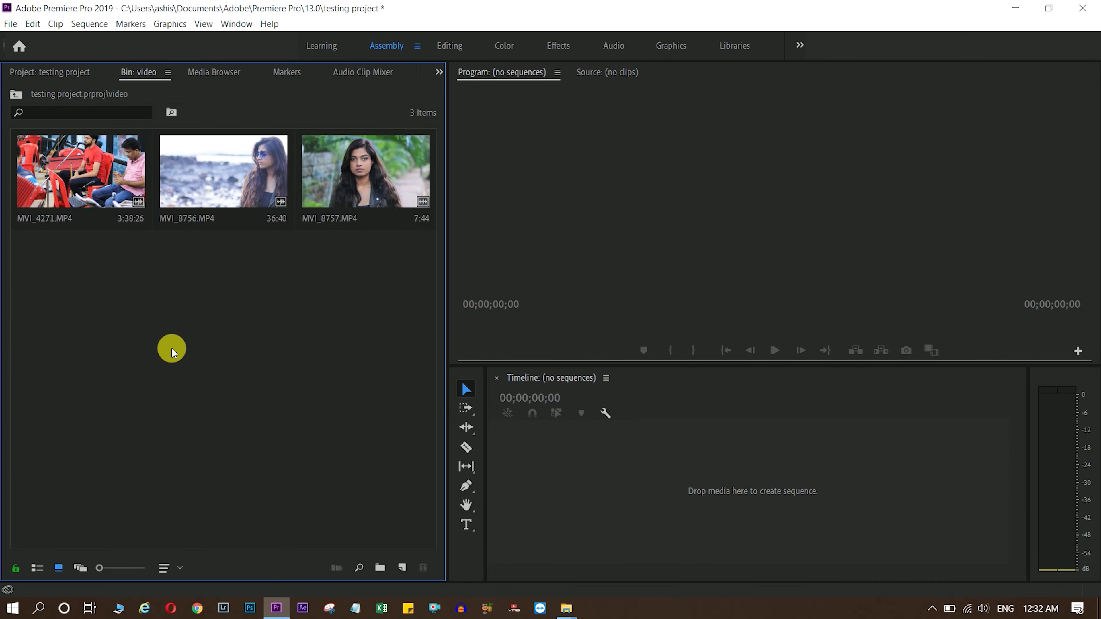
{"action": "double_click", "coordinate": [114, 393]}
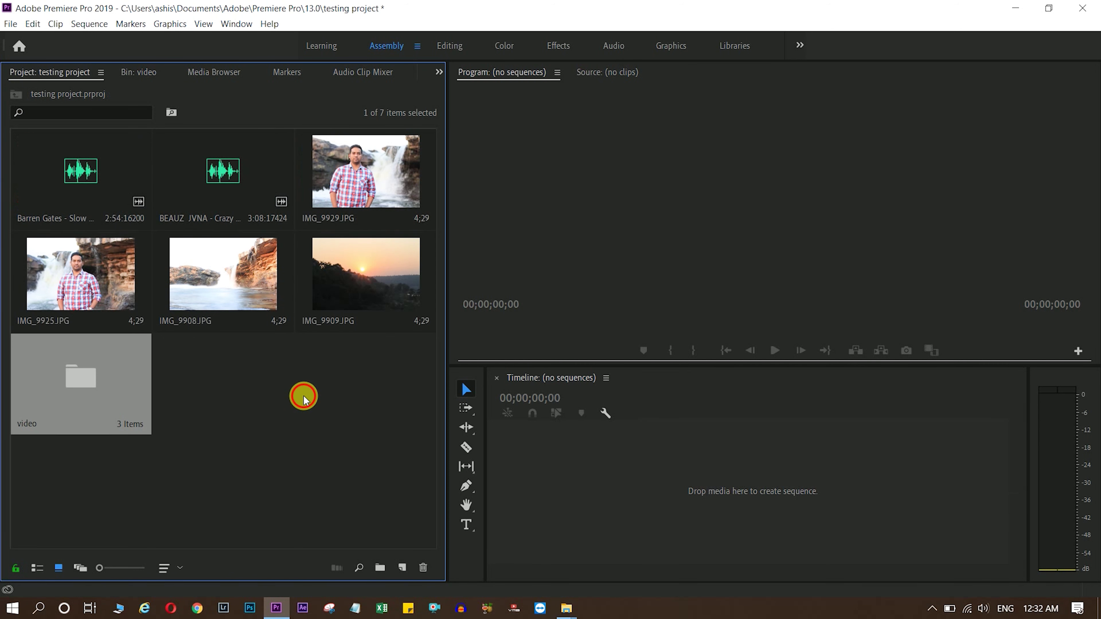
{"action": "left_click", "coordinate": [303, 395]}
Create a bin named 'audio' and move both music tracks into it.
{"action": "left_click", "coordinate": [381, 572]}
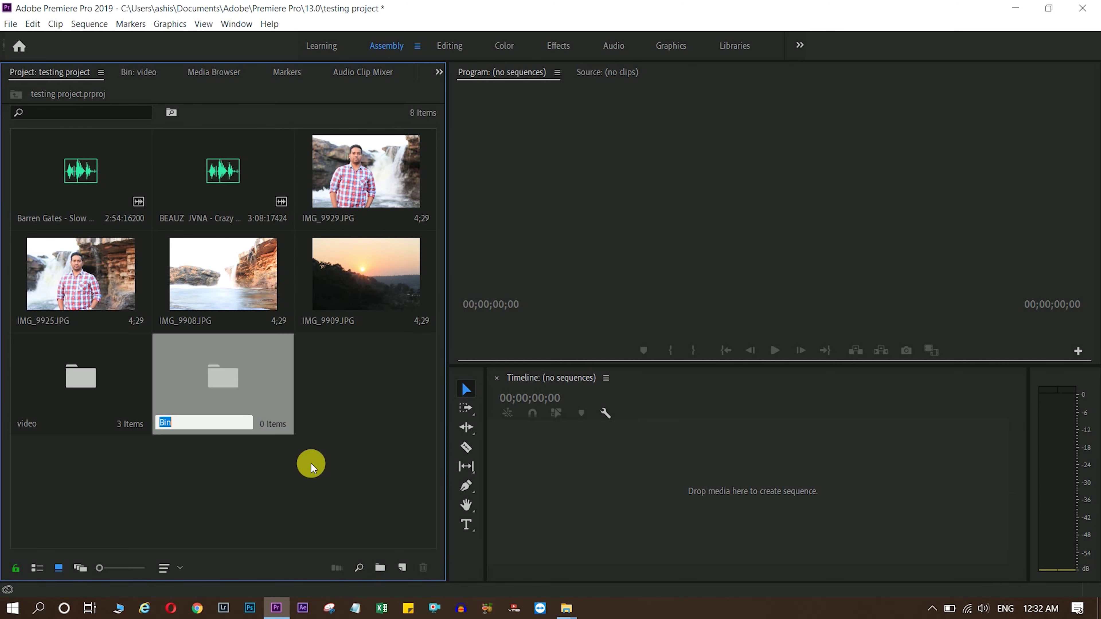
{"action": "type", "text": "audi"}
{"action": "type", "text": "o"}
{"action": "key", "text": "Tab"}
{"action": "left_click", "coordinate": [358, 486]}
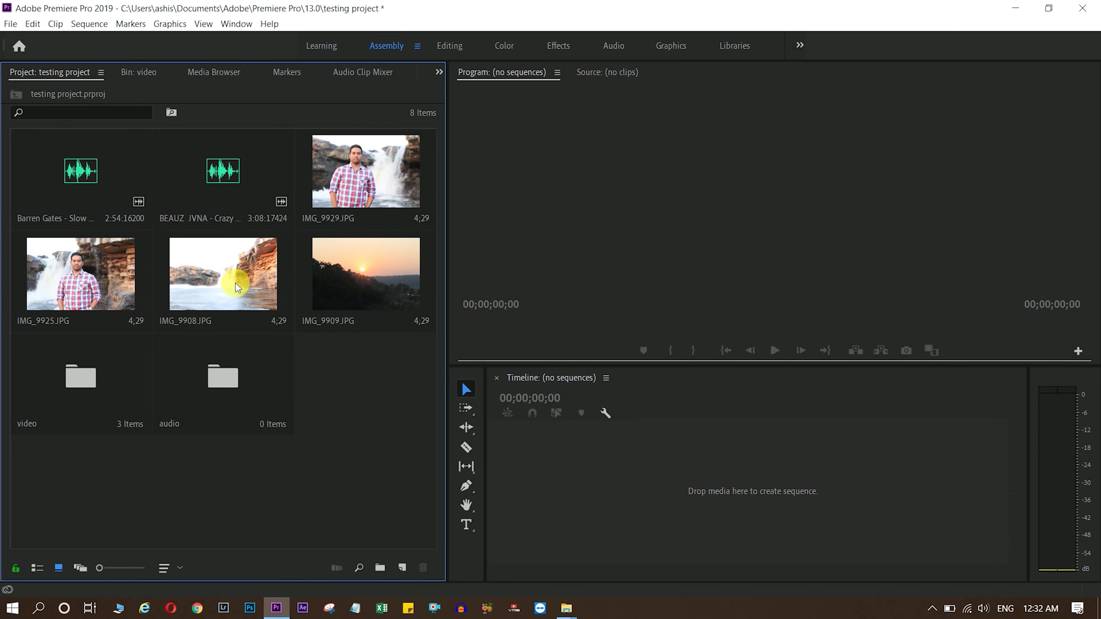
{"action": "left_click", "coordinate": [232, 197]}
{"action": "left_click", "coordinate": [108, 165], "text": "ctrl"}
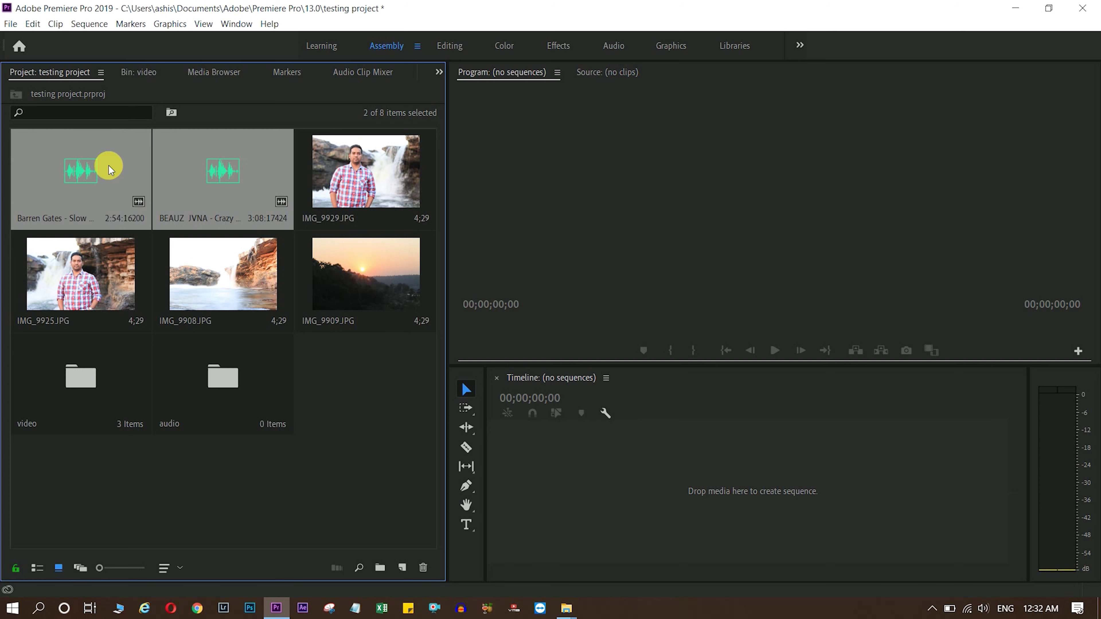
{"action": "left_click_drag", "start_coordinate": [109, 165], "coordinate": [223, 377]}
{"action": "double_click", "coordinate": [364, 280]}
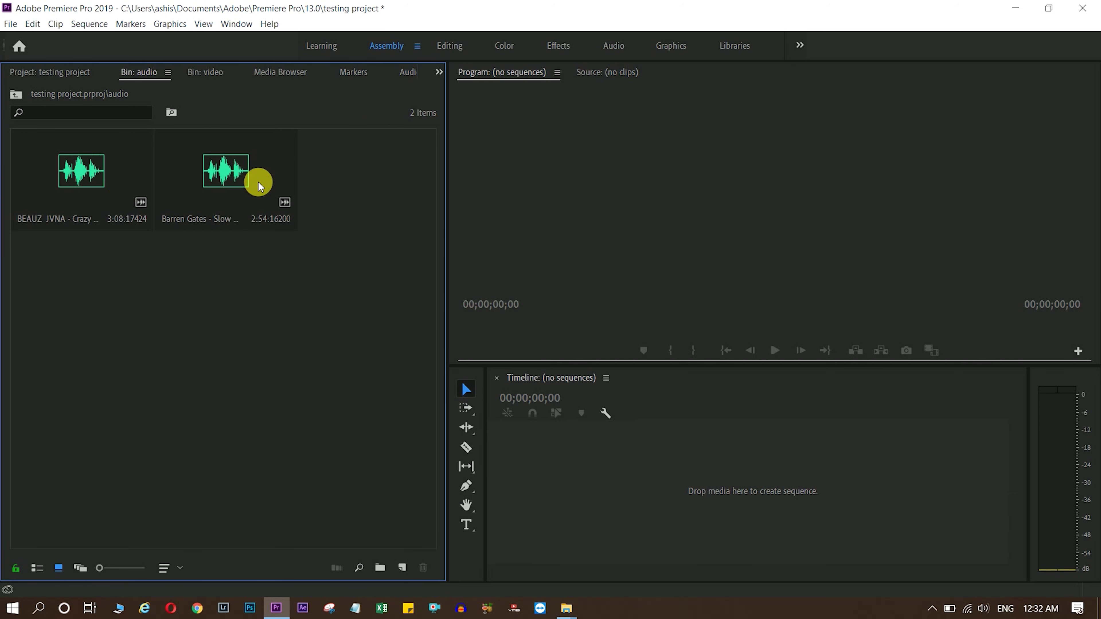
{"action": "left_click", "coordinate": [17, 96]}
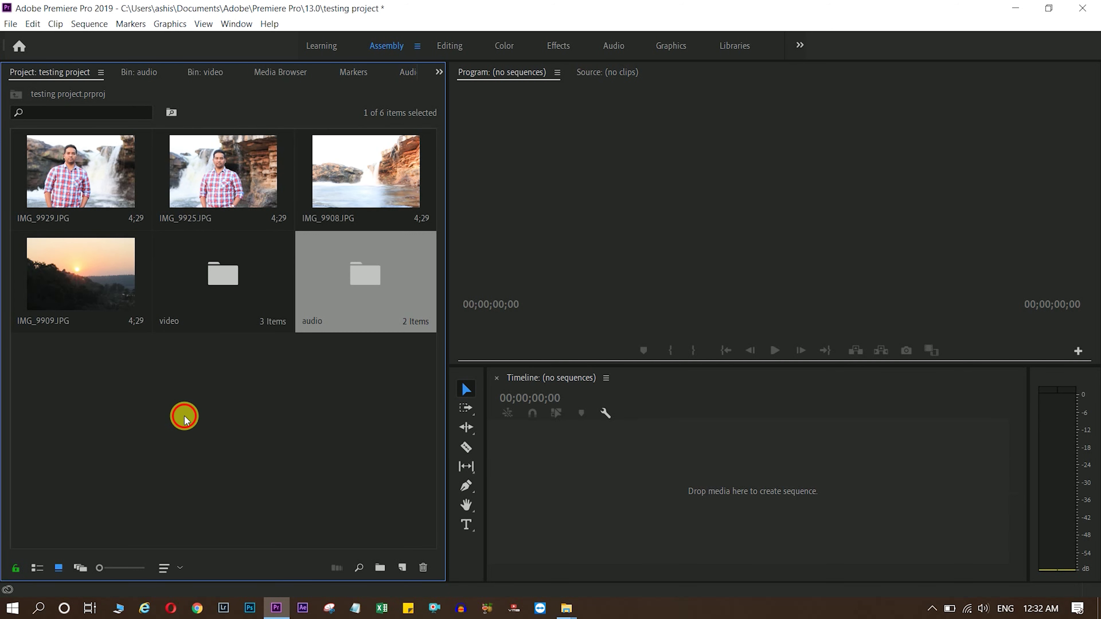
{"action": "left_click", "coordinate": [184, 416]}
Create a bin named 'photos' and drag IMG_9908, IMG_9909, IMG_9925 and IMG_9929 into it.
{"action": "left_click", "coordinate": [380, 569]}
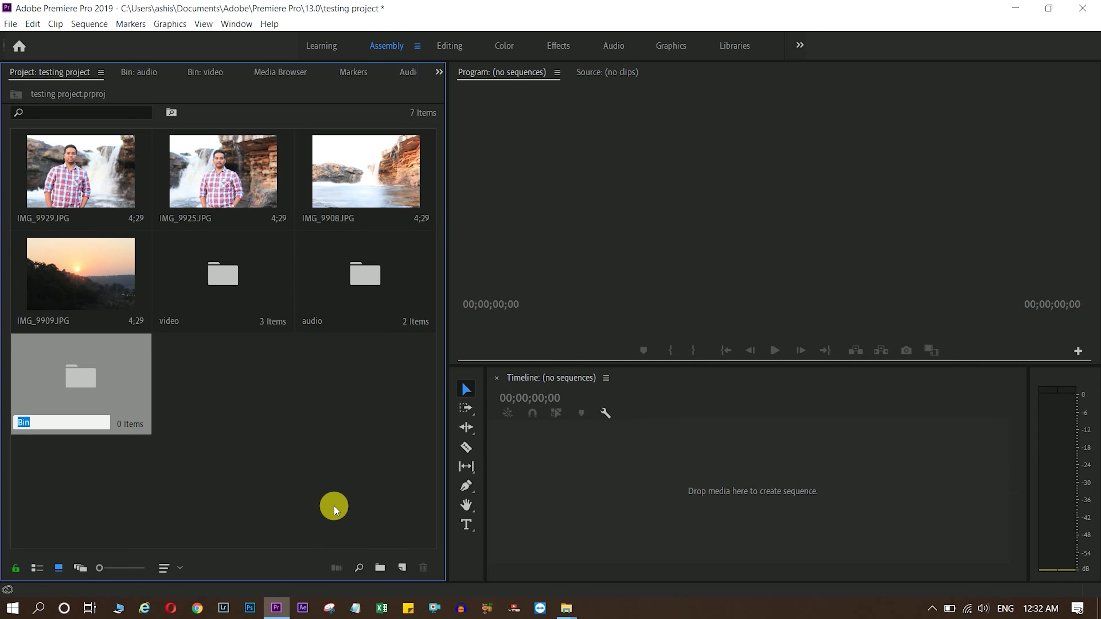
{"action": "type", "text": "photos"}
{"action": "left_click", "coordinate": [334, 505]}
{"action": "left_click", "coordinate": [102, 182]}
{"action": "left_click", "coordinate": [211, 181], "text": "ctrl"}
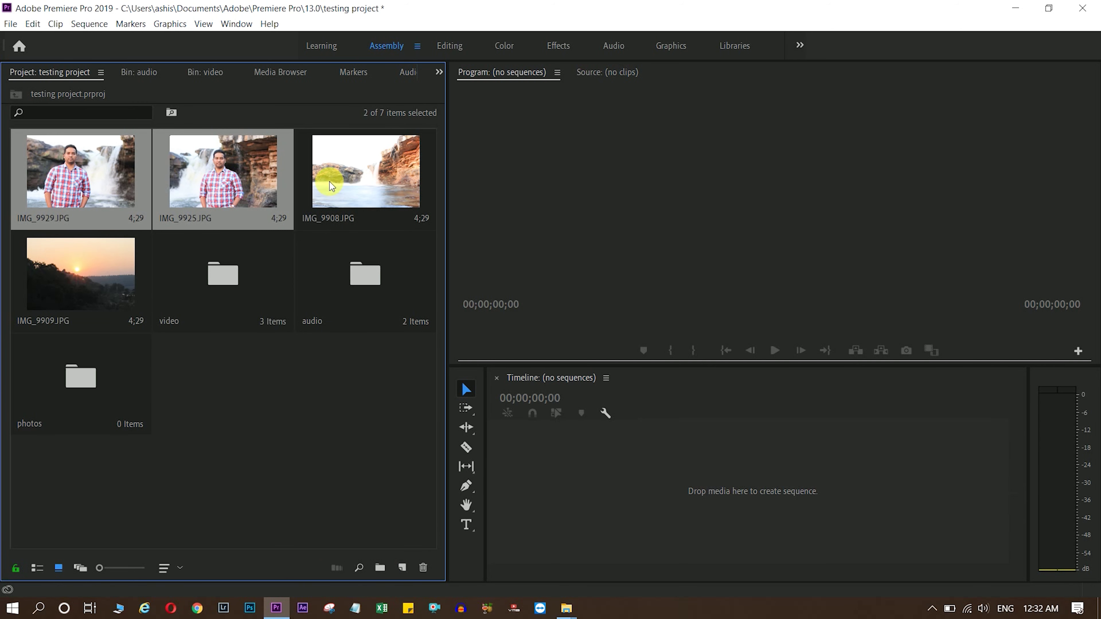
{"action": "left_click", "coordinate": [331, 186], "text": "ctrl"}
{"action": "left_click", "coordinate": [99, 294], "text": "ctrl"}
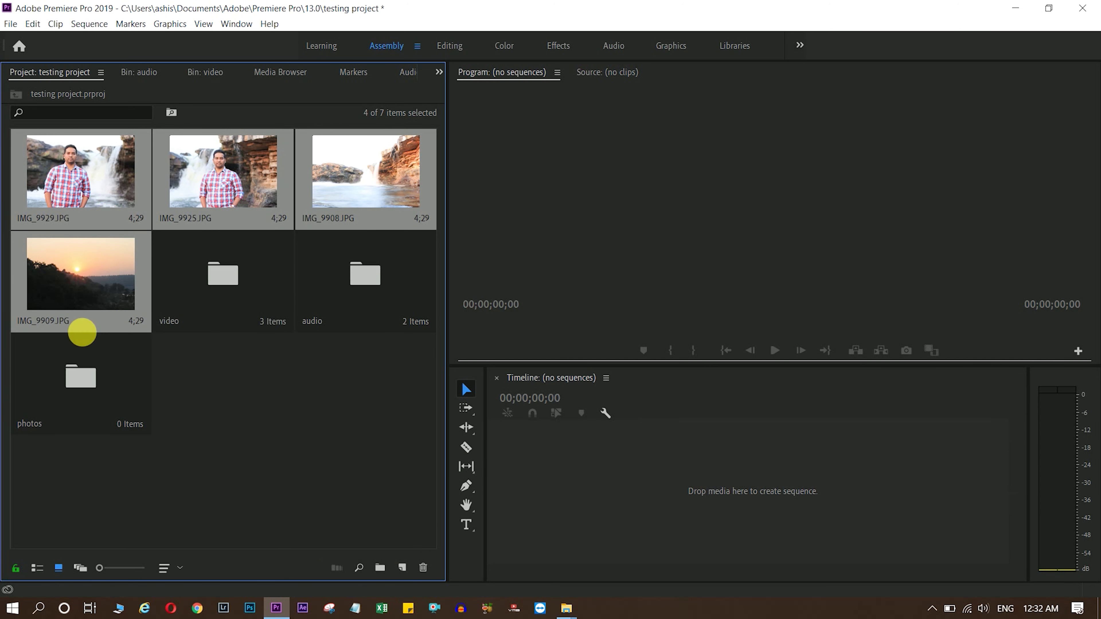
{"action": "left_click_drag", "start_coordinate": [82, 333], "coordinate": [95, 389]}
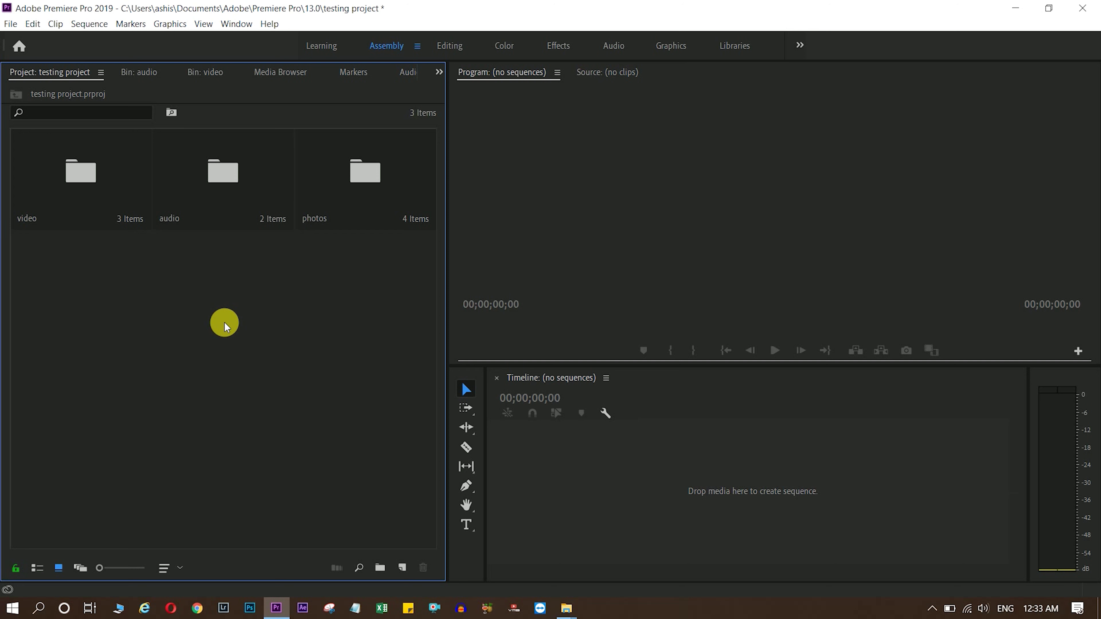
{"action": "left_click", "coordinate": [379, 567]}
{"action": "type", "text": "drone"}
{"action": "key", "text": "Tab"}
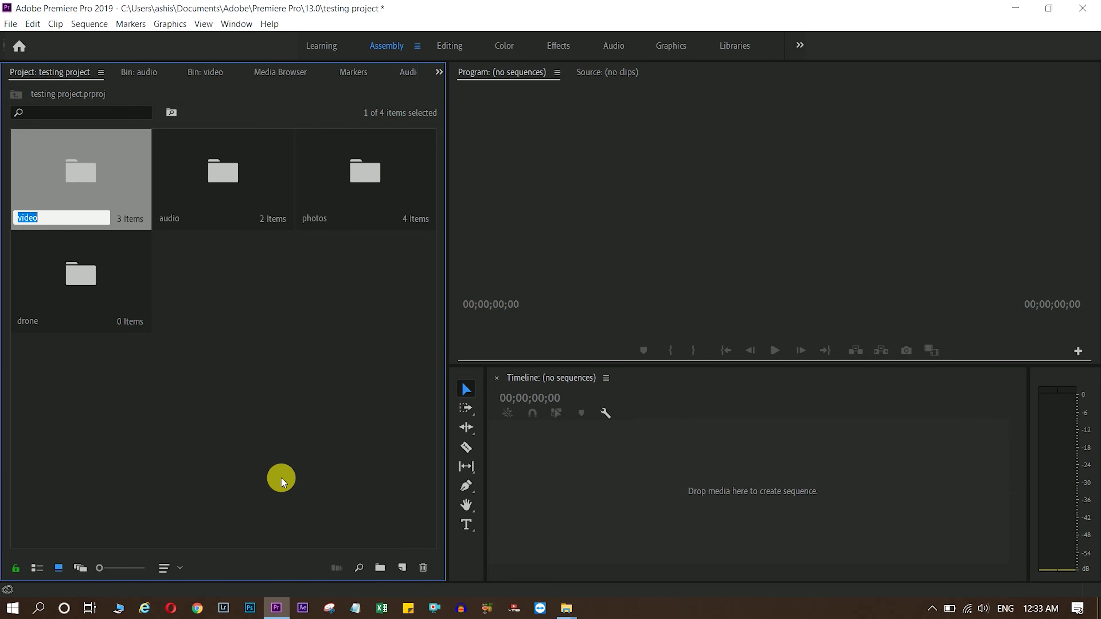
{"action": "left_click", "coordinate": [221, 364]}
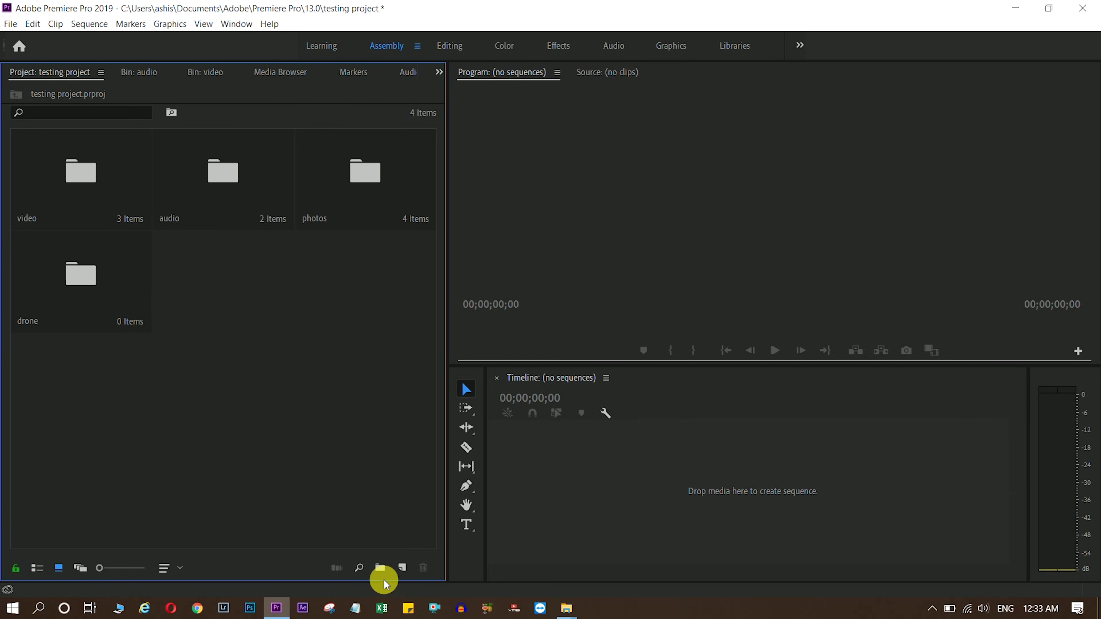
{"action": "left_click", "coordinate": [380, 568]}
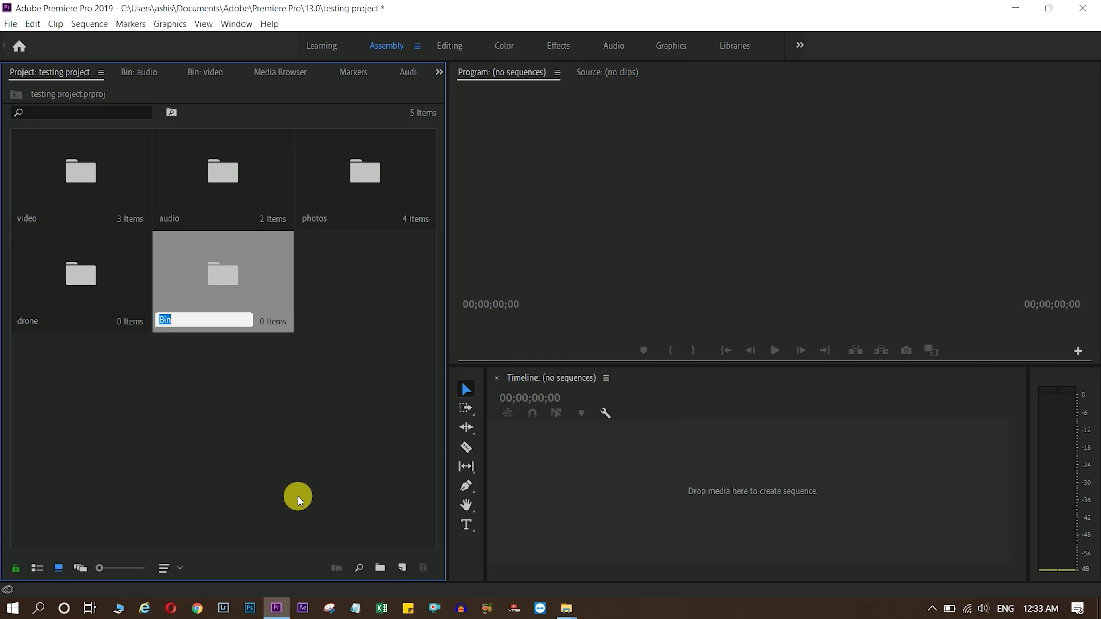
{"action": "type", "text": "go "}
{"action": "type", "text": "ro"}
{"action": "key", "text": "BackSpace"}
{"action": "key", "text": "BackSpace"}
{"action": "type", "text": "pro"}
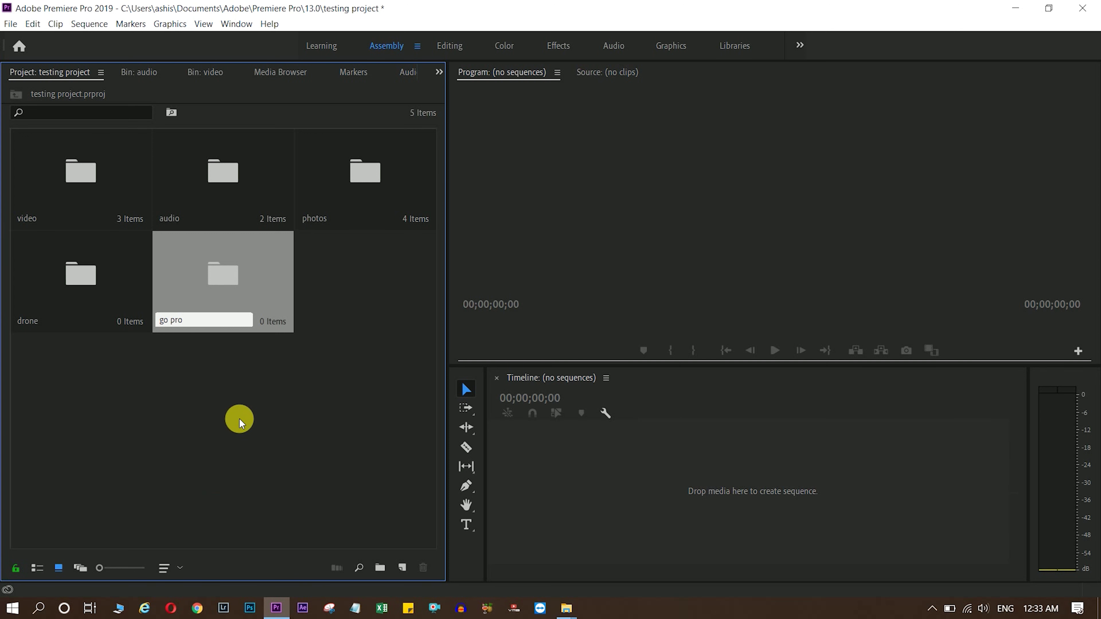
{"action": "left_click", "coordinate": [239, 418]}
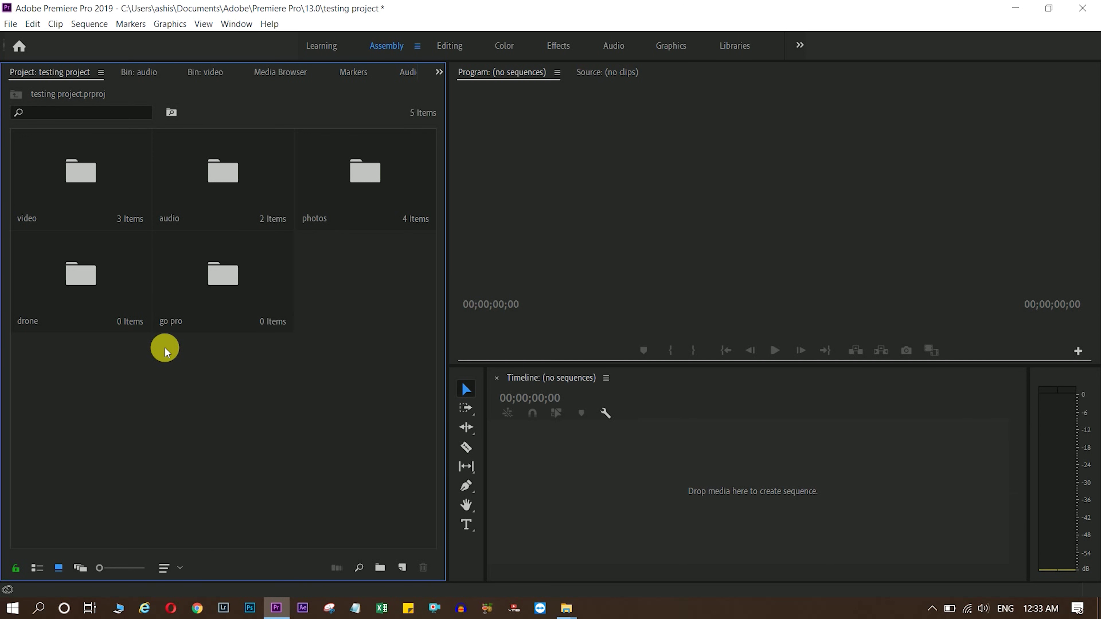
{"action": "left_click", "coordinate": [87, 296]}
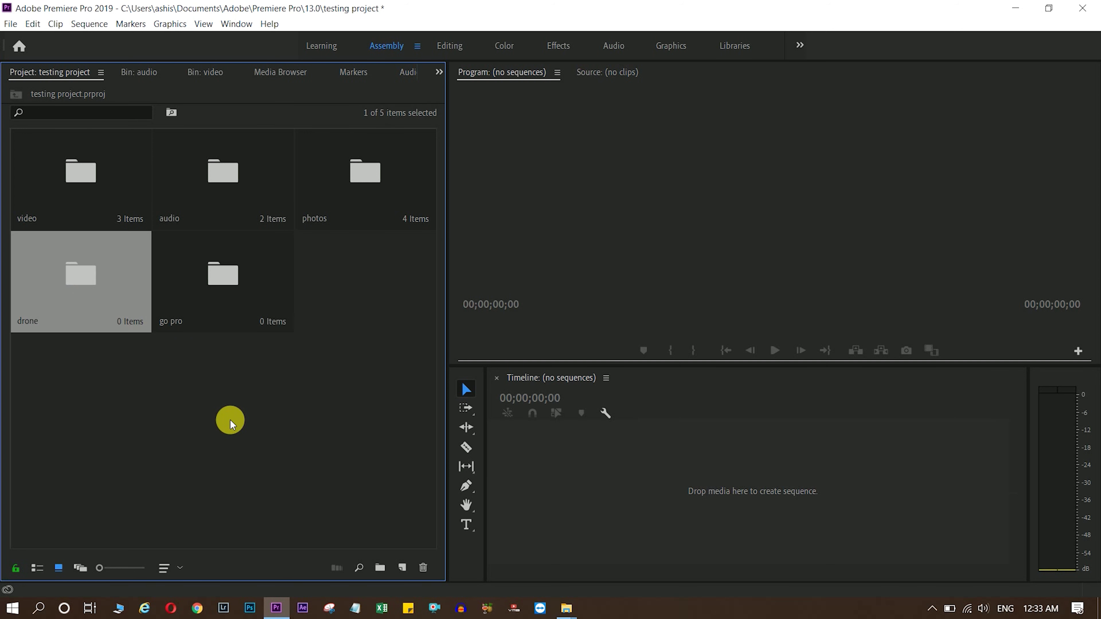
{"action": "left_click", "coordinate": [230, 419]}
{"action": "left_click", "coordinate": [227, 306]}
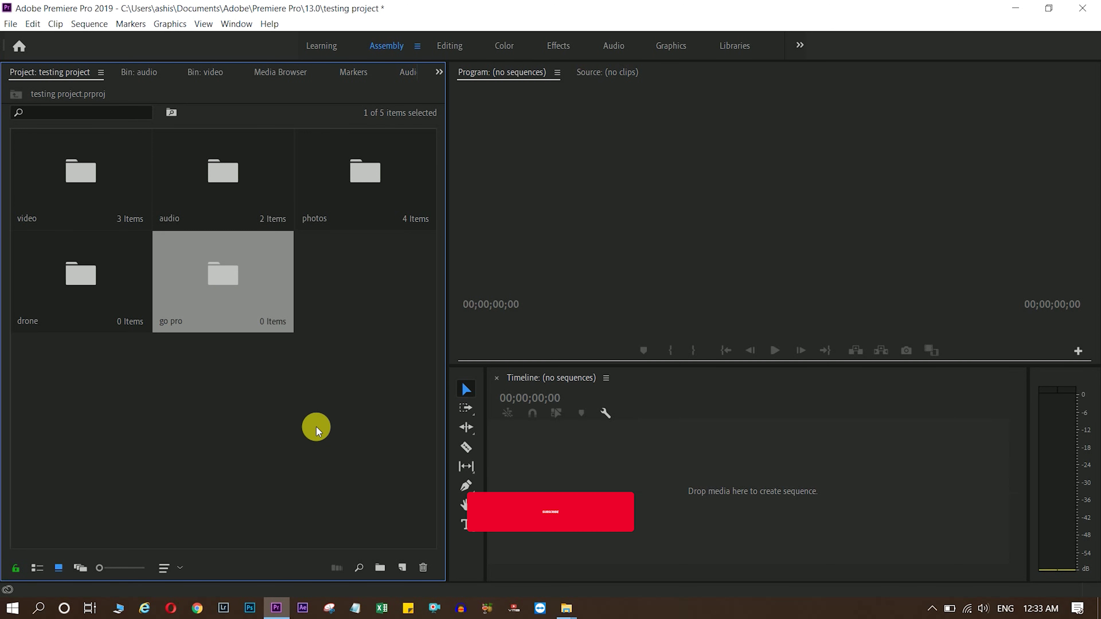
{"action": "left_click", "coordinate": [311, 418]}
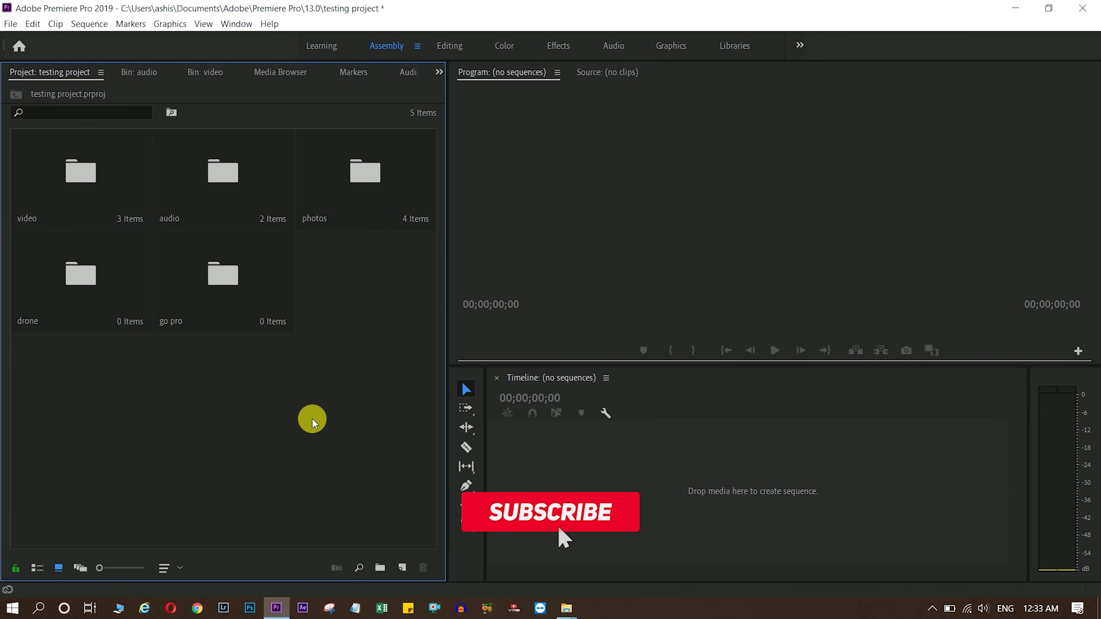
Open the video bin showing MVI_4271, MVI_8756 and MVI_8757.
{"action": "double_click", "coordinate": [89, 196]}
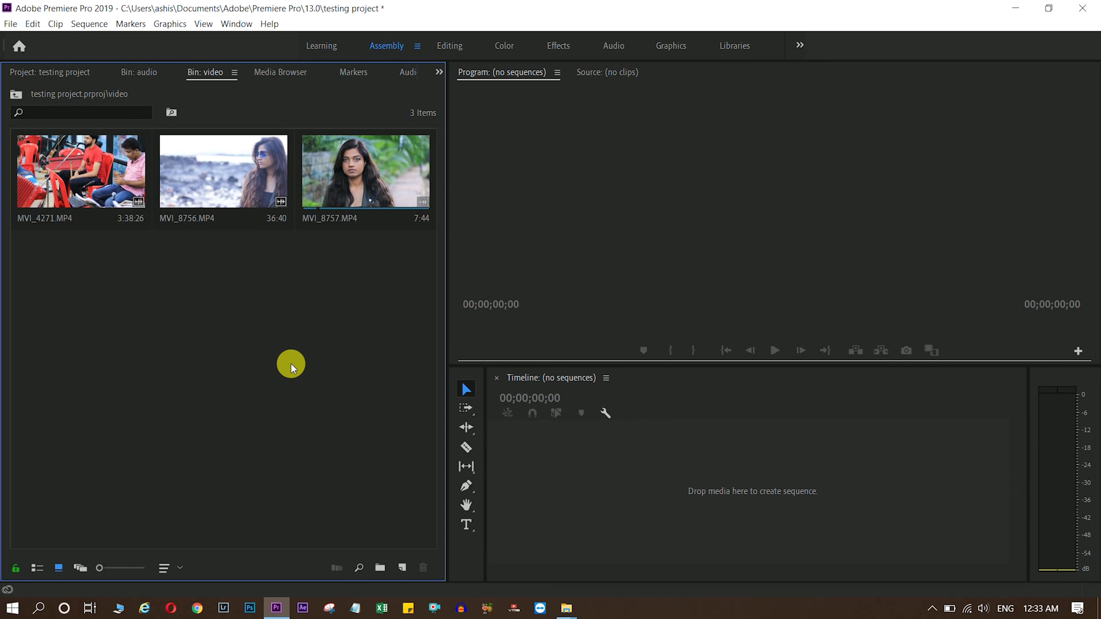
{"action": "left_click", "coordinate": [15, 94]}
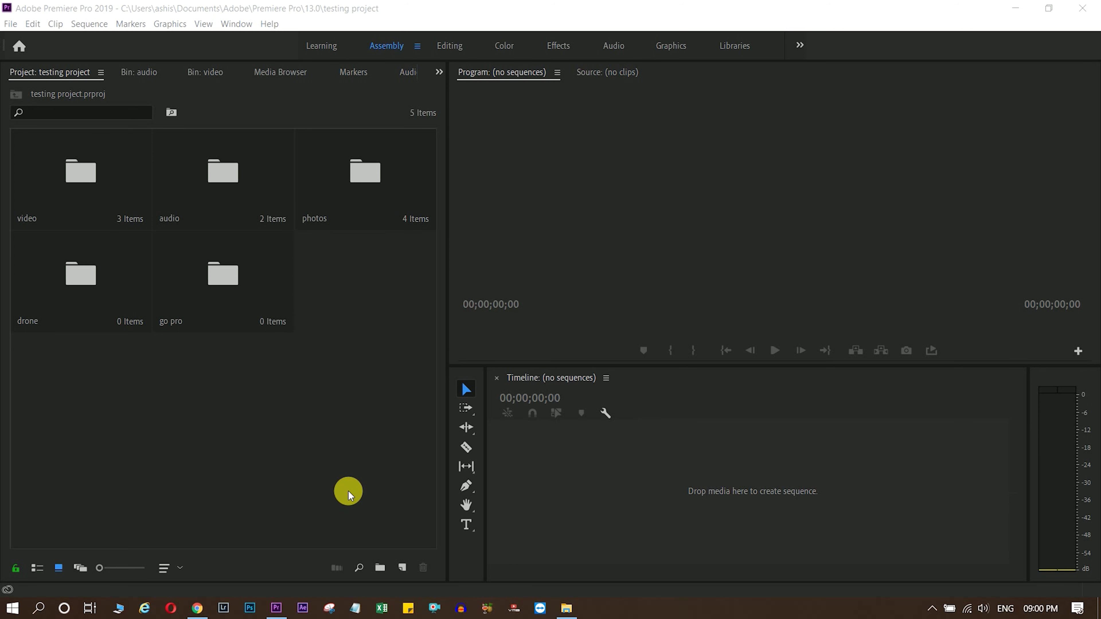
{"action": "double_click", "coordinate": [285, 437]}
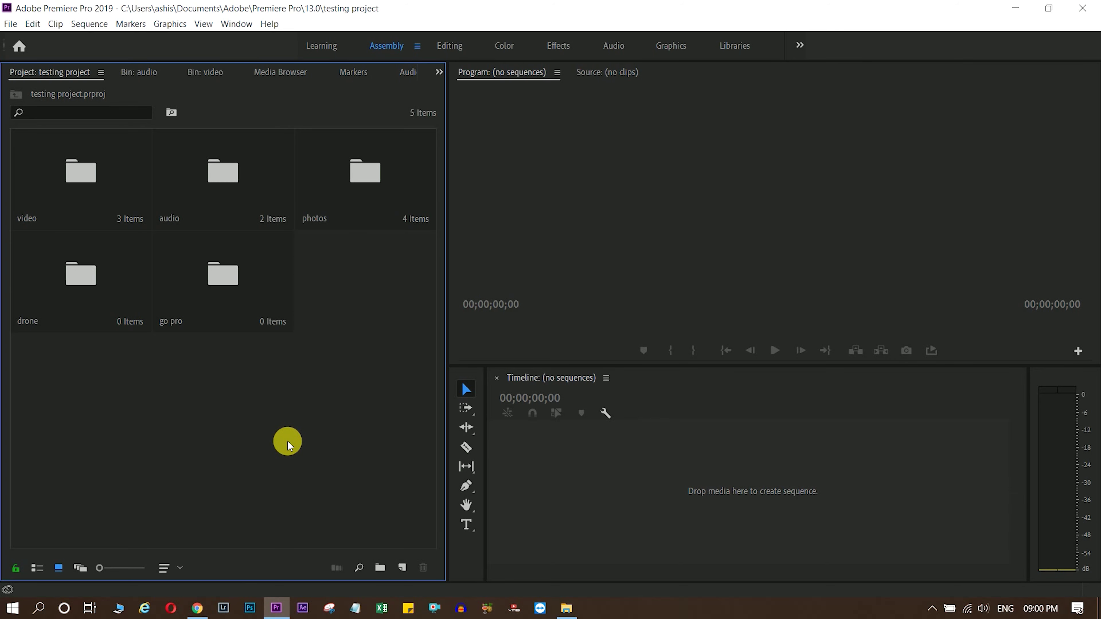
{"action": "key", "text": "Escape"}
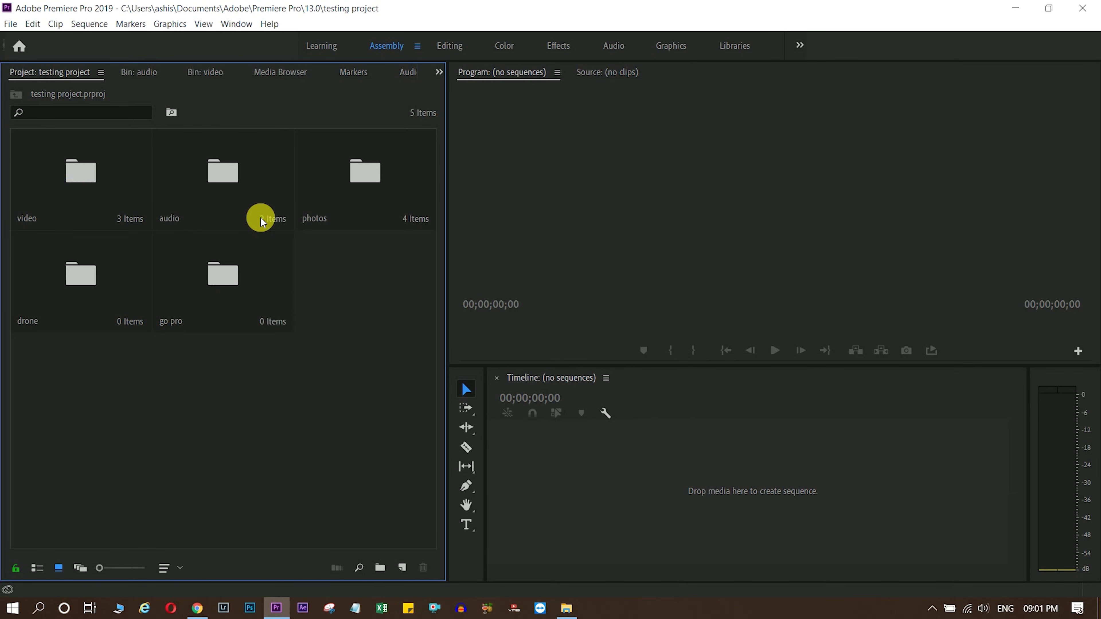
{"action": "double_click", "coordinate": [72, 173]}
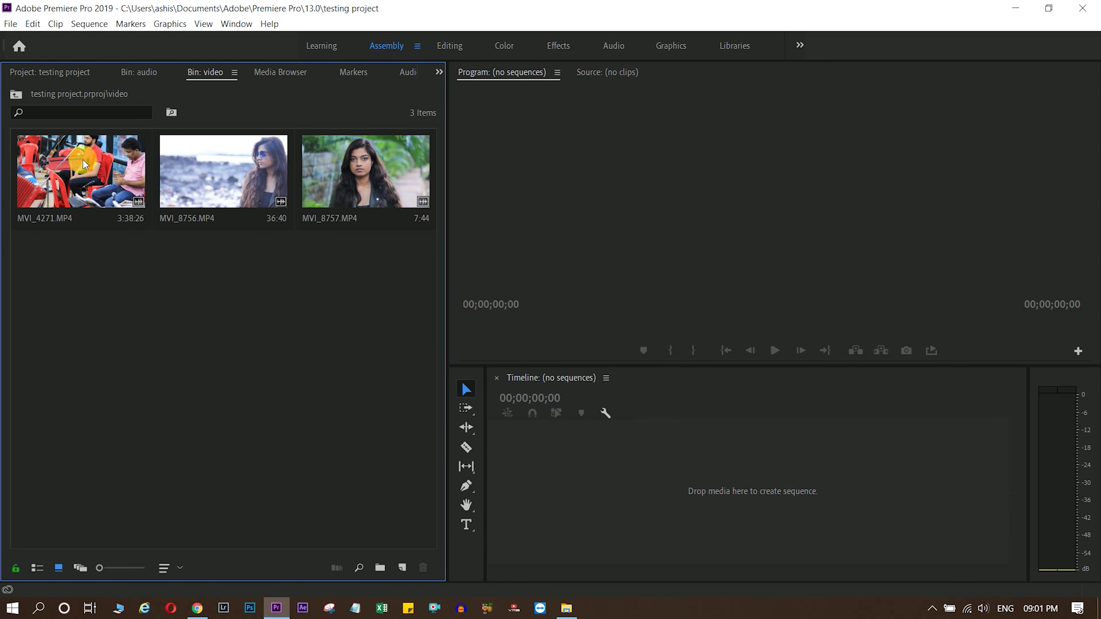
Build an MVI_8756 sequence from MVI_8756.MP4, widen the timeline zoom, and return to the project root.
{"action": "left_click_drag", "start_coordinate": [214, 180], "coordinate": [528, 471]}
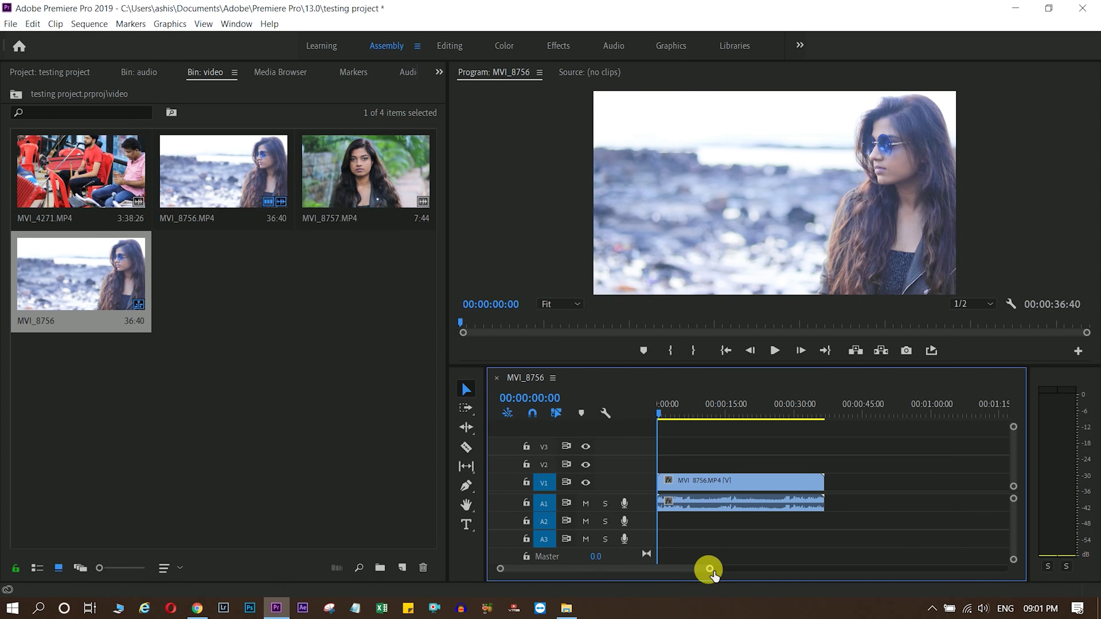
{"action": "left_click_drag", "start_coordinate": [709, 569], "coordinate": [682, 569]}
{"action": "left_click", "coordinate": [276, 445]}
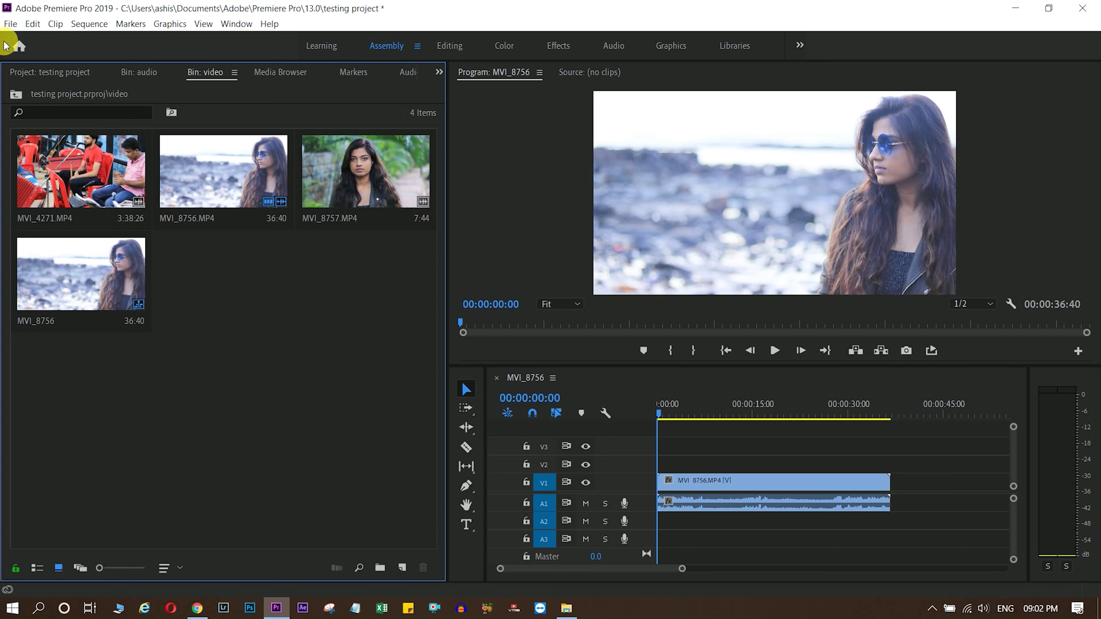
{"action": "left_click", "coordinate": [14, 95]}
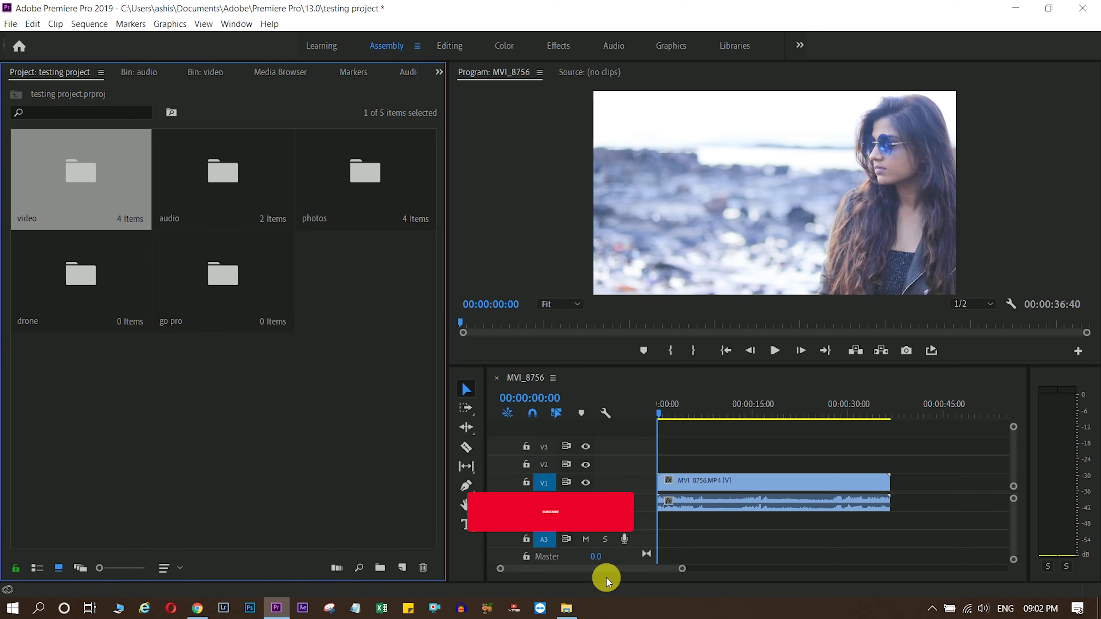
From the audio bin, put the second music clip on A2 and the first on A3.
{"action": "double_click", "coordinate": [218, 209]}
{"action": "left_click", "coordinate": [213, 178]}
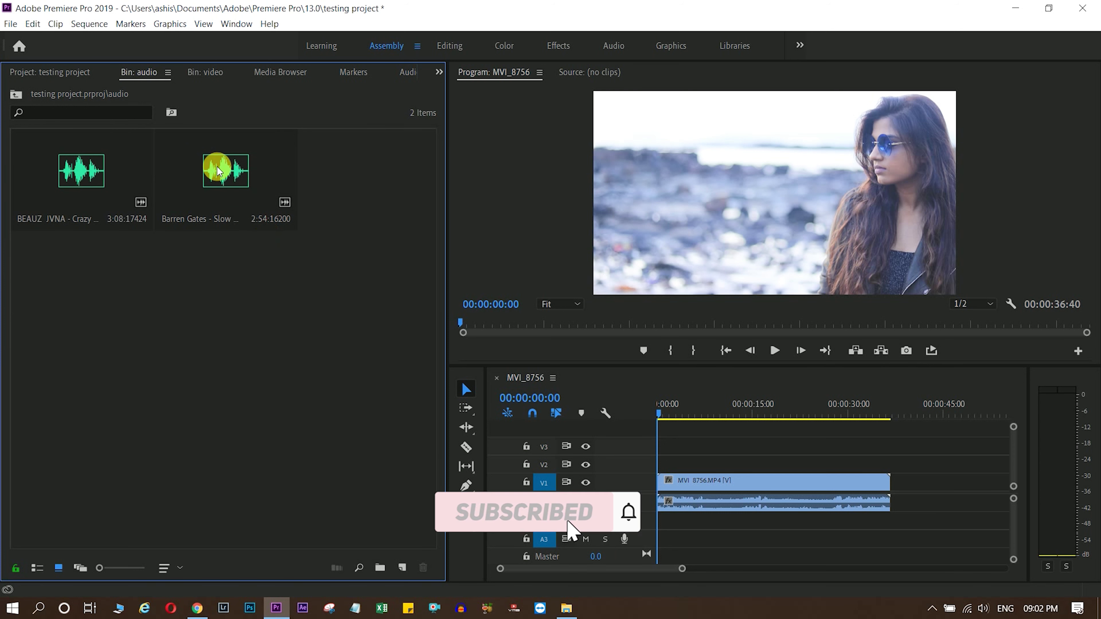
{"action": "left_click_drag", "start_coordinate": [215, 183], "coordinate": [775, 524]}
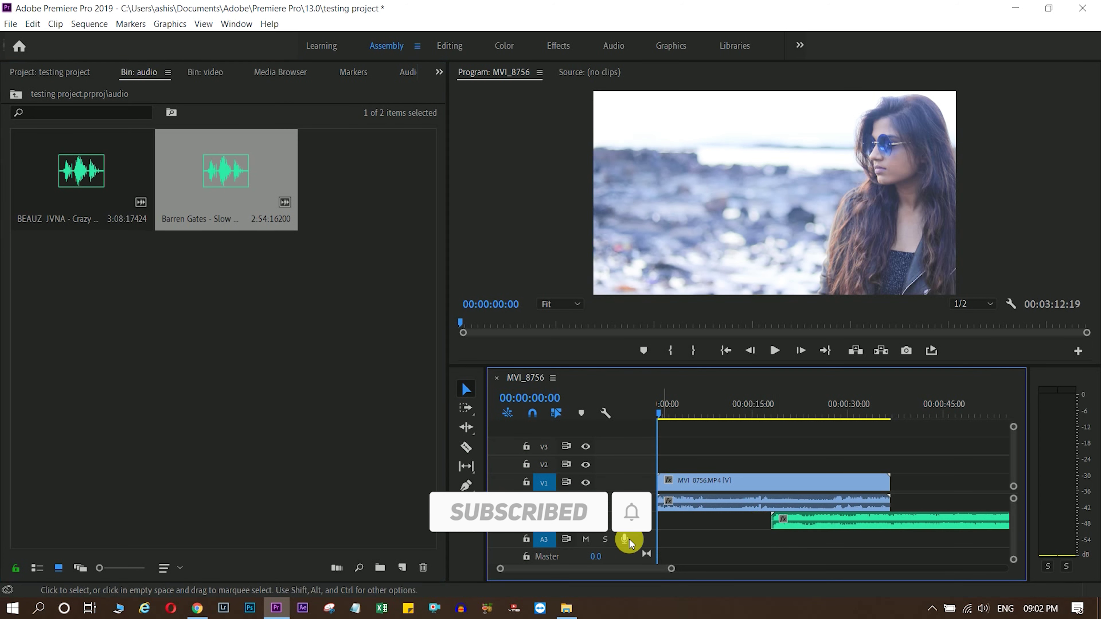
{"action": "left_click_drag", "start_coordinate": [104, 203], "coordinate": [763, 554]}
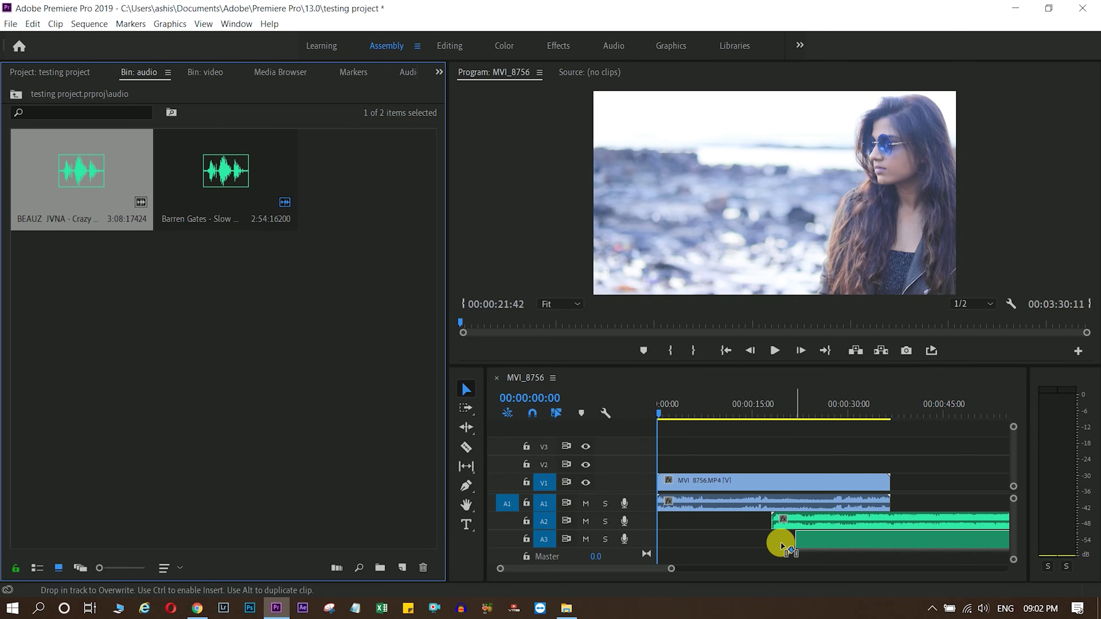
{"action": "left_click_drag", "start_coordinate": [806, 541], "coordinate": [730, 524]}
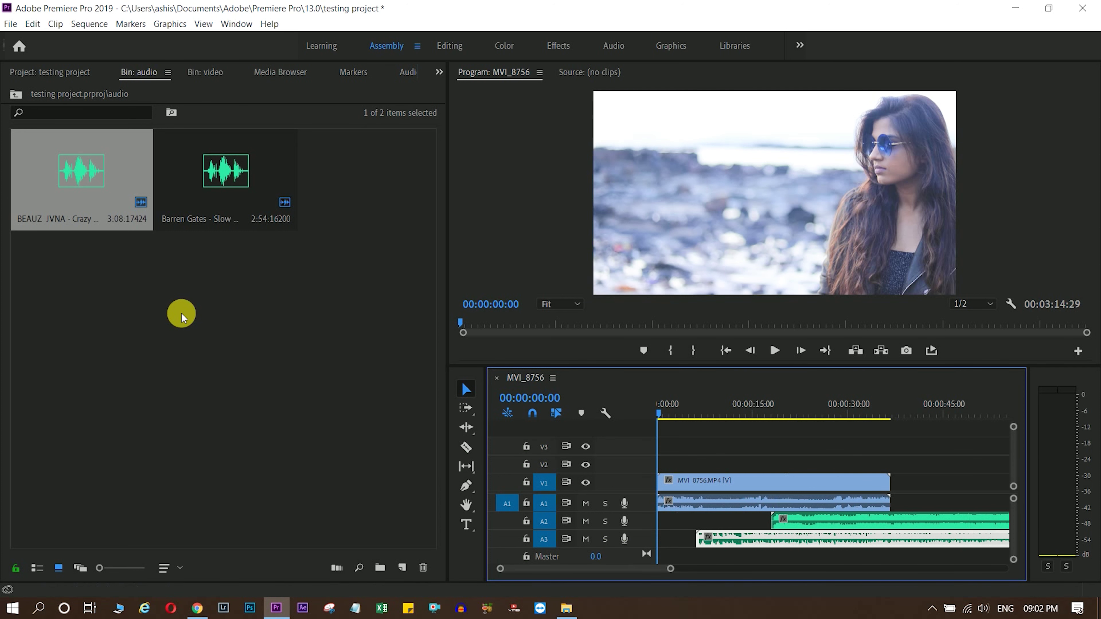
{"action": "left_click", "coordinate": [24, 135]}
From the photos bin, place IMG_9925 and IMG_9908 on track V2.
{"action": "left_click", "coordinate": [16, 93]}
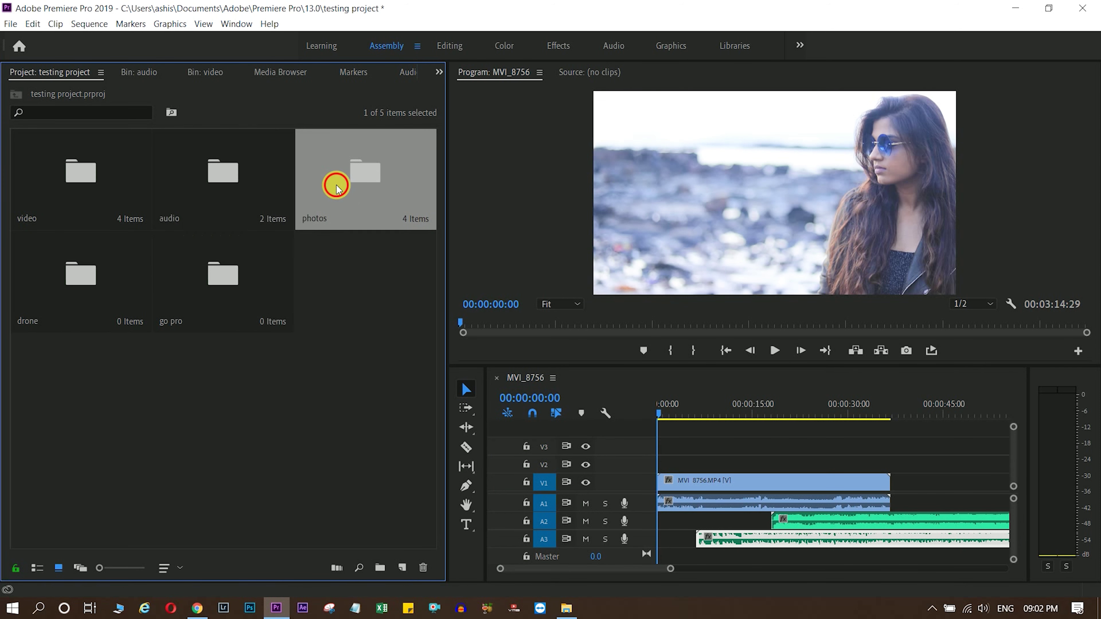
{"action": "double_click", "coordinate": [361, 174]}
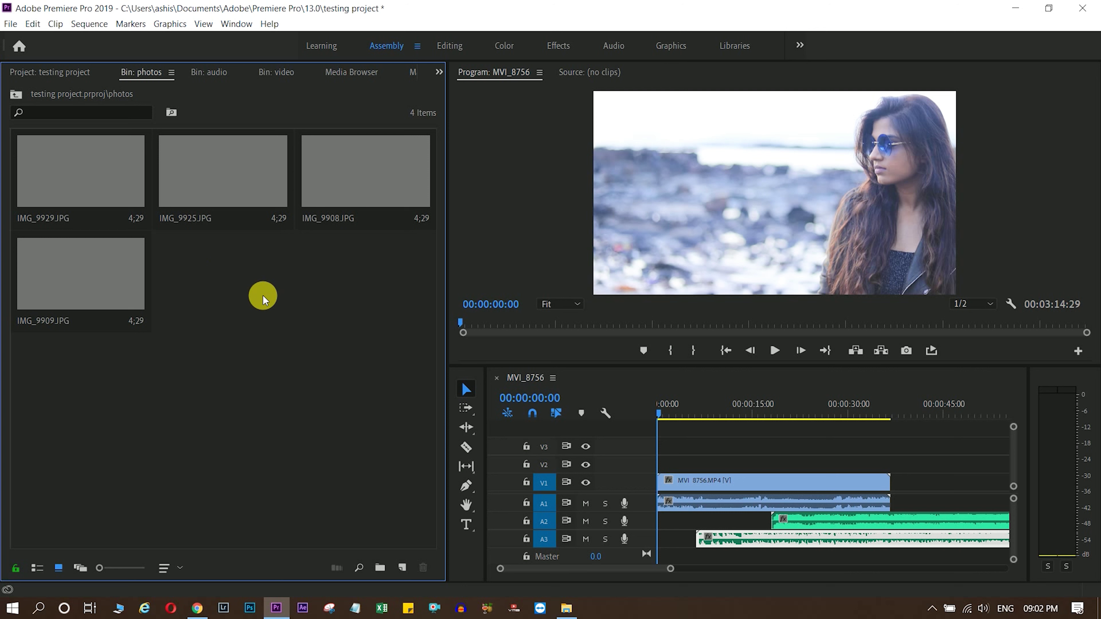
{"action": "left_click_drag", "start_coordinate": [223, 173], "coordinate": [923, 468]}
{"action": "mouse_move", "coordinate": [366, 174]}
{"action": "left_mouse_down"}
{"action": "mouse_move", "coordinate": [972, 468]}
{"action": "mouse_move", "coordinate": [344, 172]}
{"action": "left_mouse_up"}
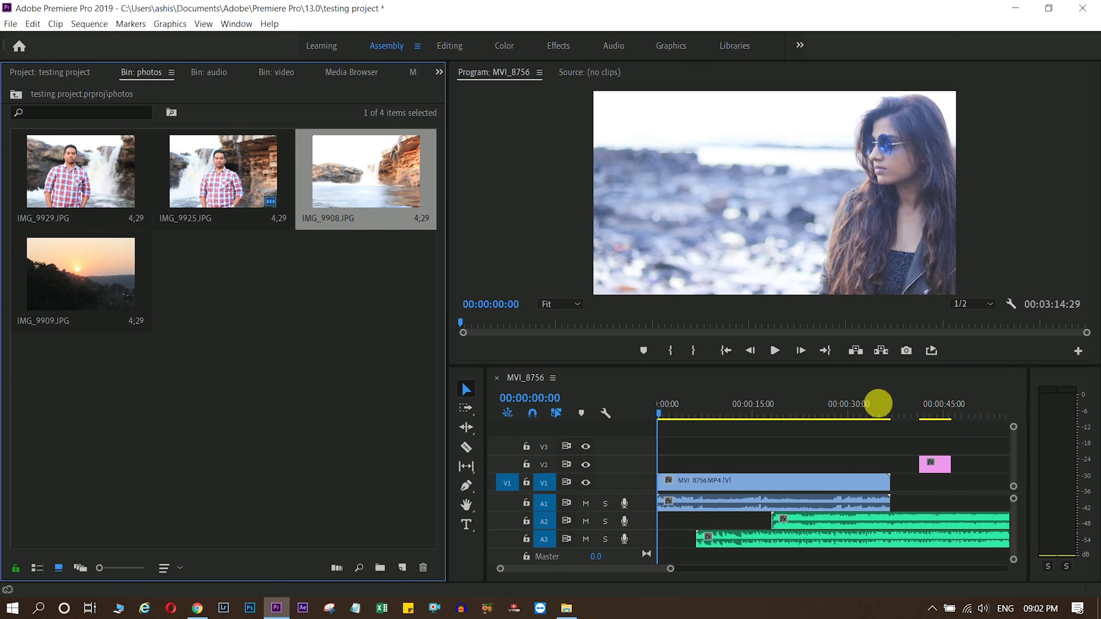
{"action": "left_click_drag", "start_coordinate": [879, 403], "coordinate": [971, 464]}
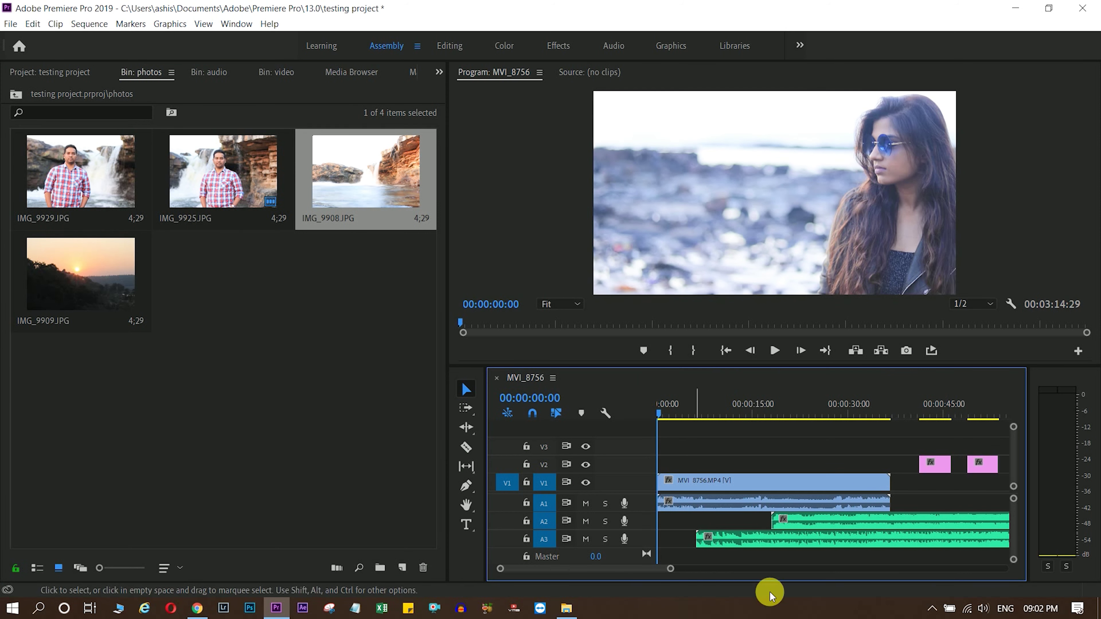
{"action": "scroll", "coordinate": [585, 569], "scroll_direction": "down", "scroll_amount": 3}
{"action": "scroll", "coordinate": [598, 569], "scroll_direction": "up", "scroll_amount": 3}
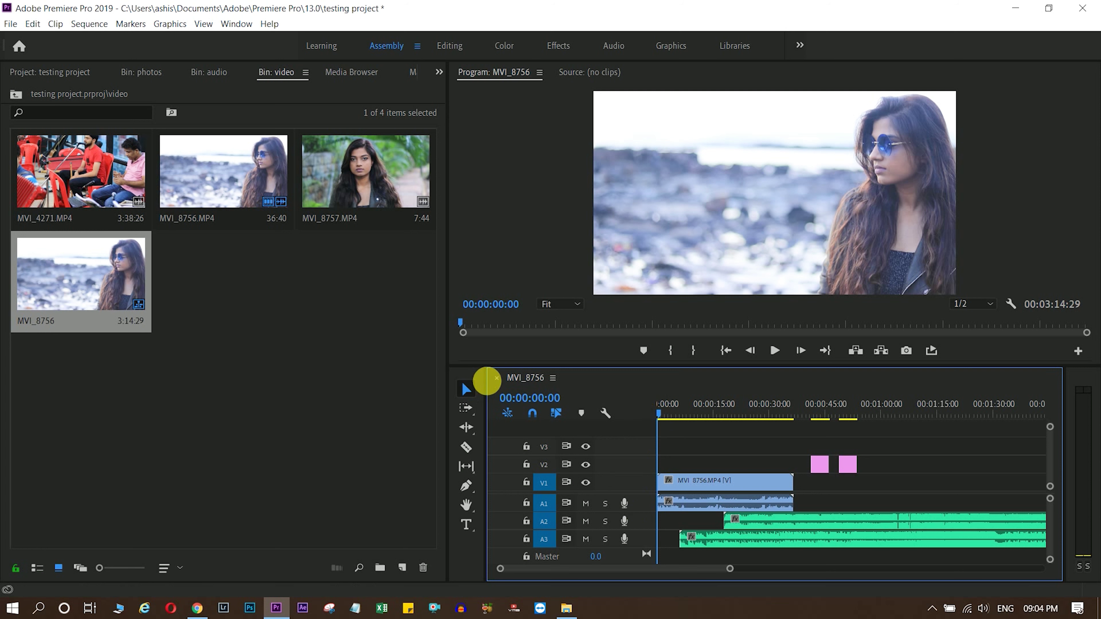
Close the MVI_8756 sequence and Timeline, then reopen MVI_8756 in the timeline.
{"action": "left_click", "coordinate": [495, 379]}
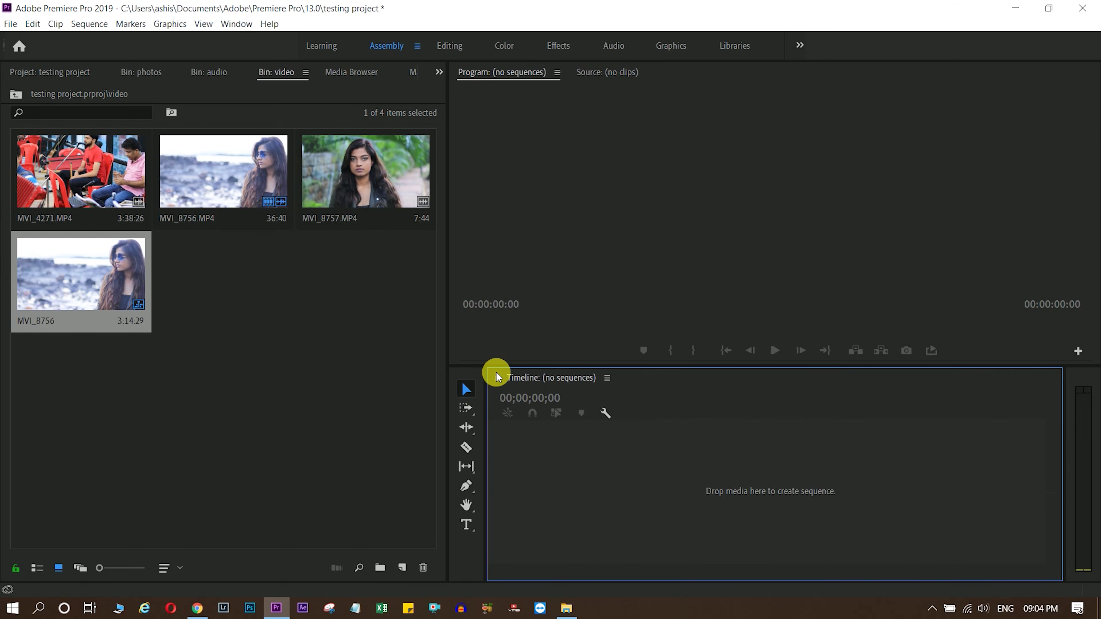
{"action": "left_click", "coordinate": [496, 378]}
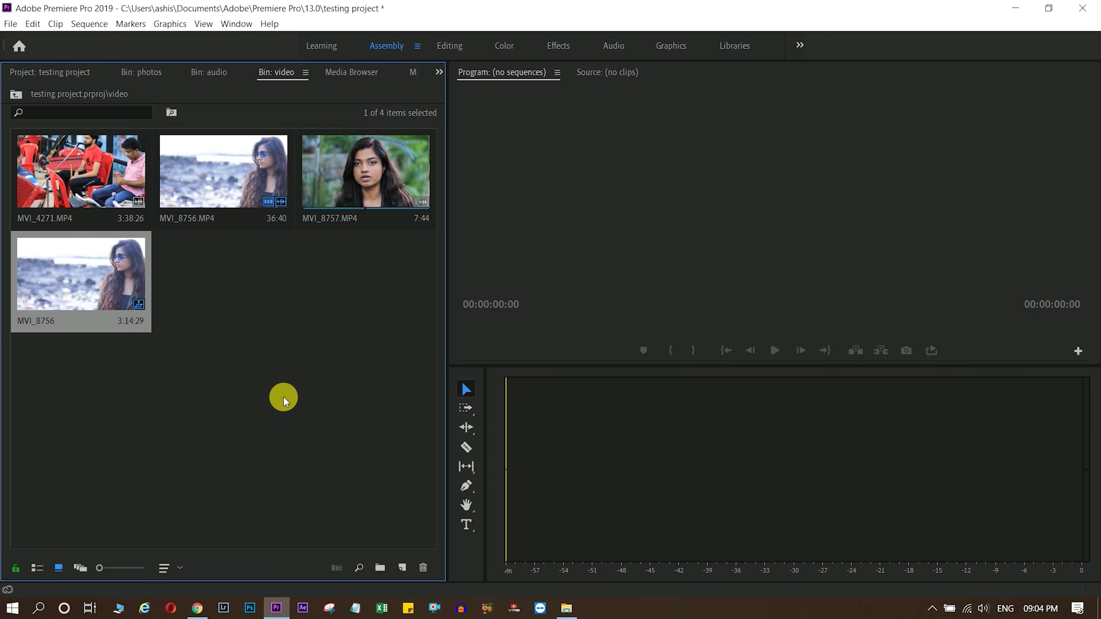
{"action": "left_click", "coordinate": [249, 380]}
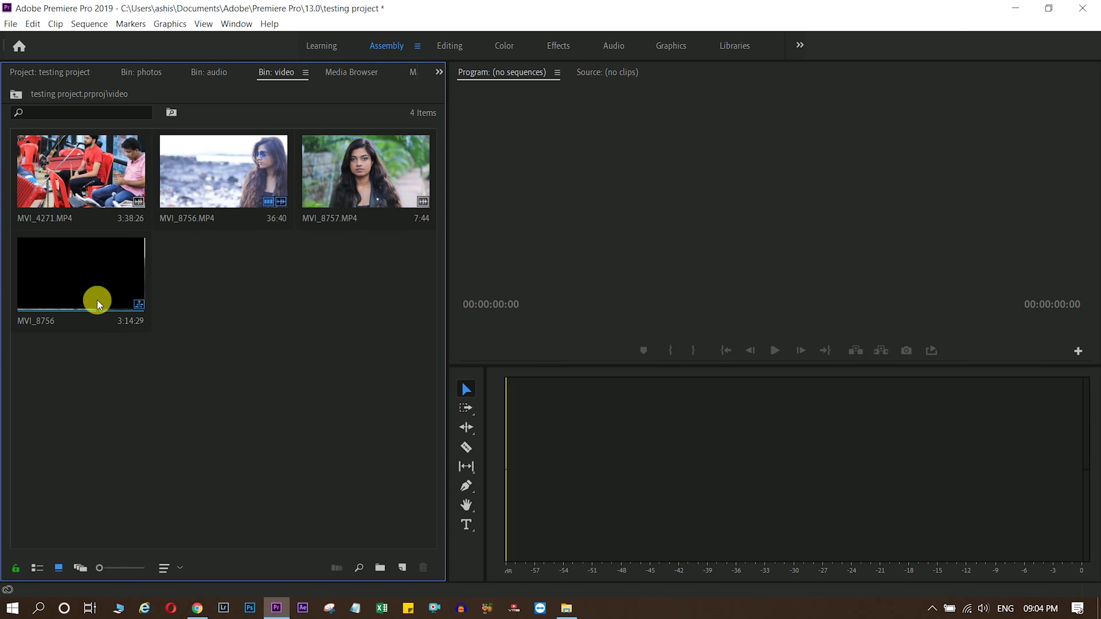
{"action": "right_click", "coordinate": [135, 305]}
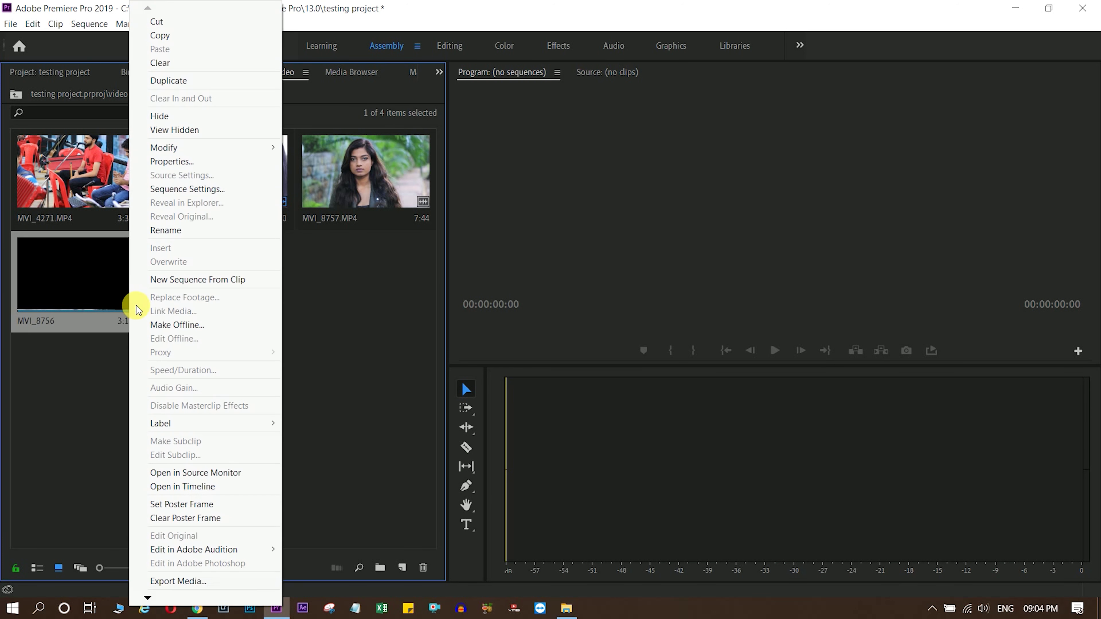
{"action": "left_click", "coordinate": [185, 493]}
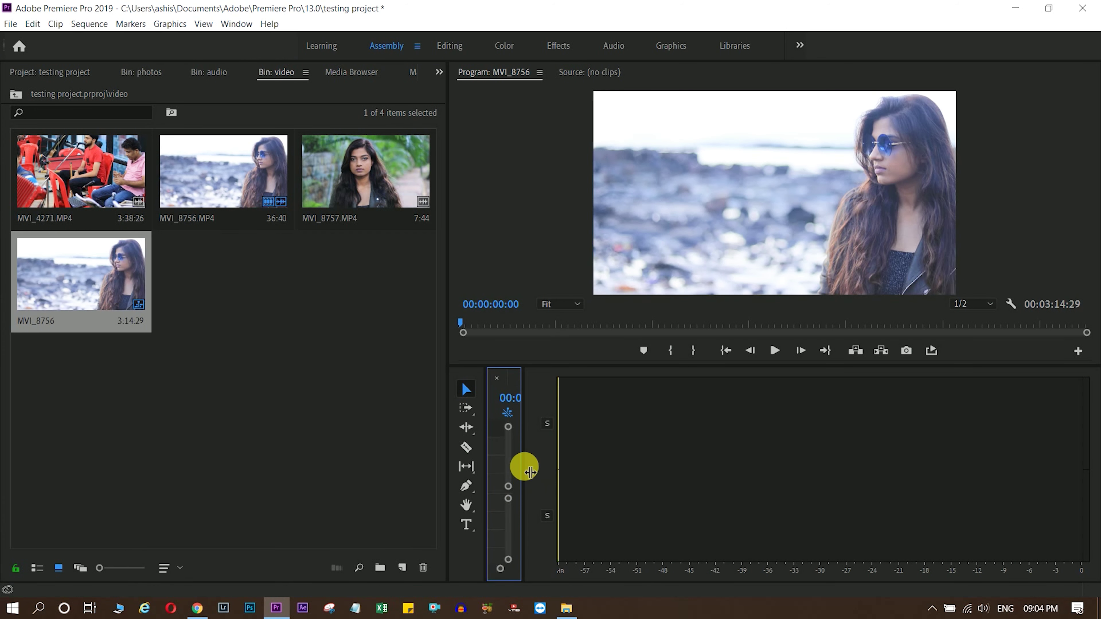
Zoom the timeline out and delete every clip in the MVI_8756 sequence.
{"action": "left_click_drag", "start_coordinate": [556, 472], "coordinate": [1063, 473]}
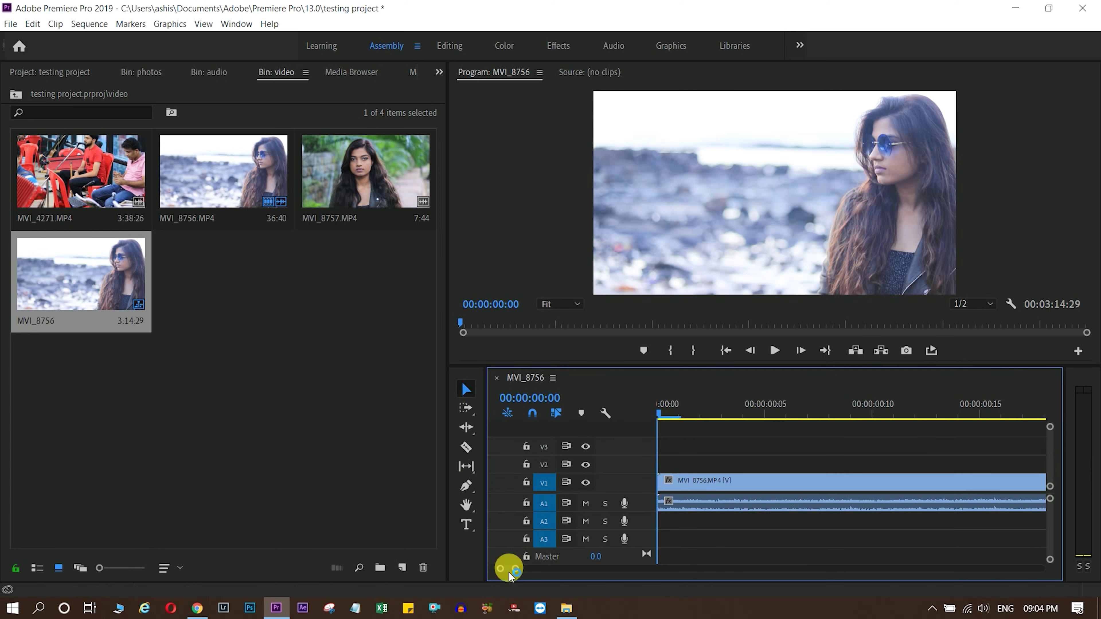
{"action": "left_click_drag", "start_coordinate": [516, 570], "coordinate": [783, 569]}
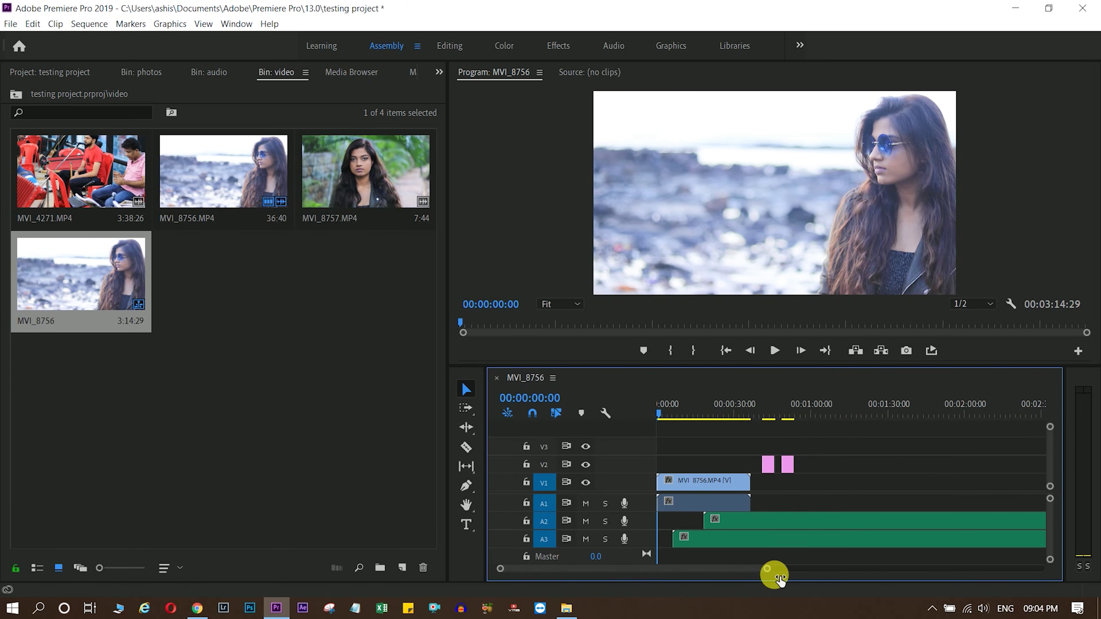
{"action": "left_click_drag", "start_coordinate": [644, 571], "coordinate": [678, 577]}
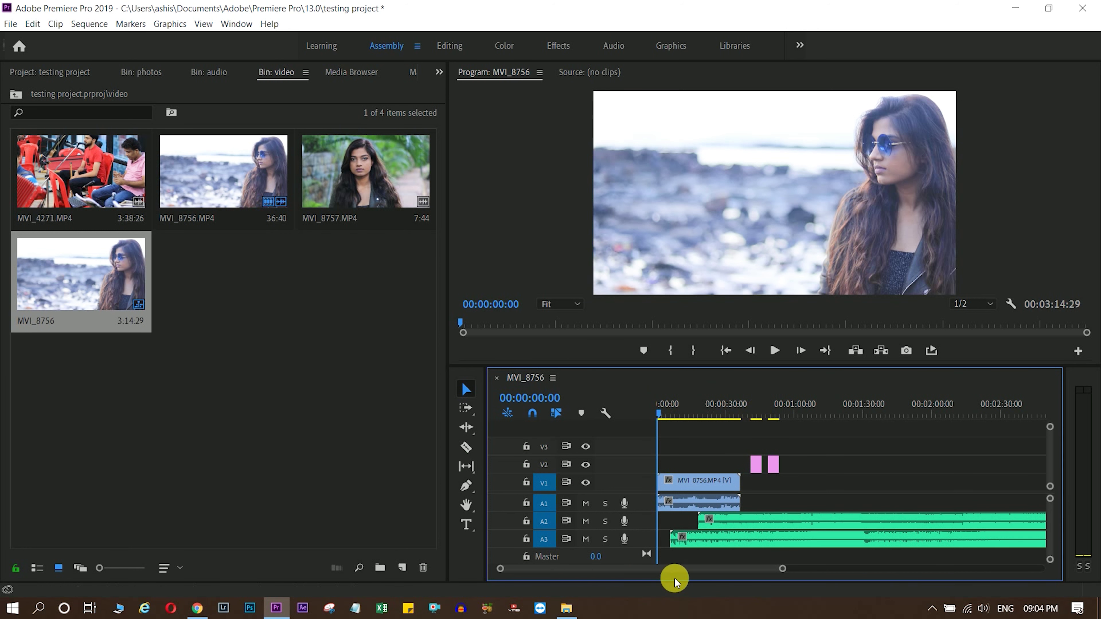
{"action": "scroll", "coordinate": [651, 565], "scroll_direction": "down", "scroll_amount": 3}
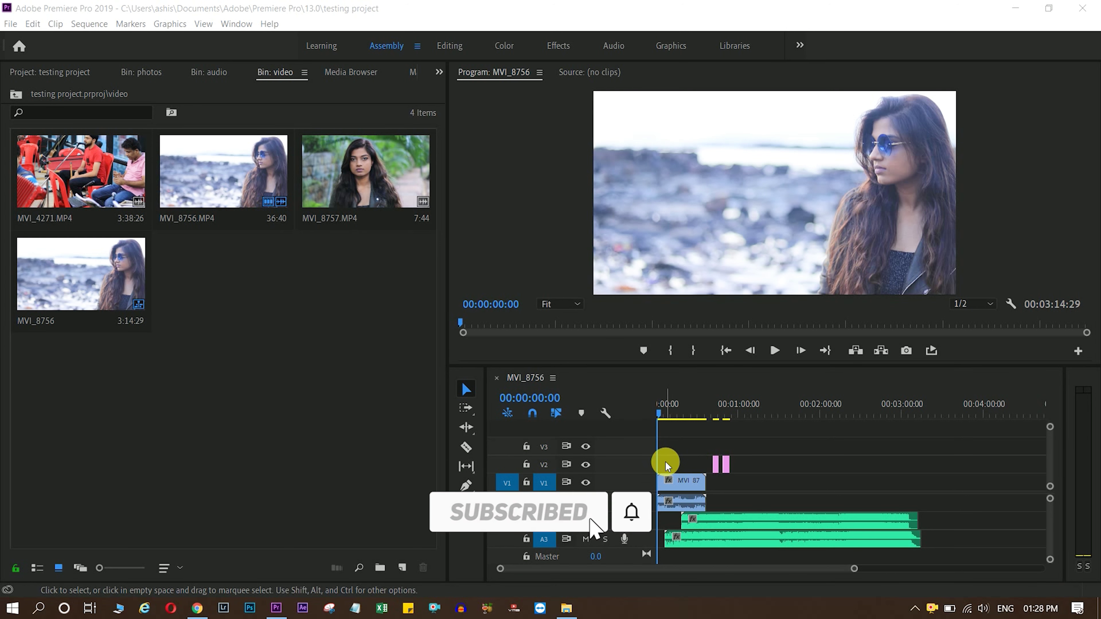
{"action": "mouse_move", "coordinate": [663, 457]}
{"action": "left_mouse_down"}
{"action": "mouse_move", "coordinate": [950, 555]}
{"action": "mouse_move", "coordinate": [936, 559]}
{"action": "left_mouse_up"}
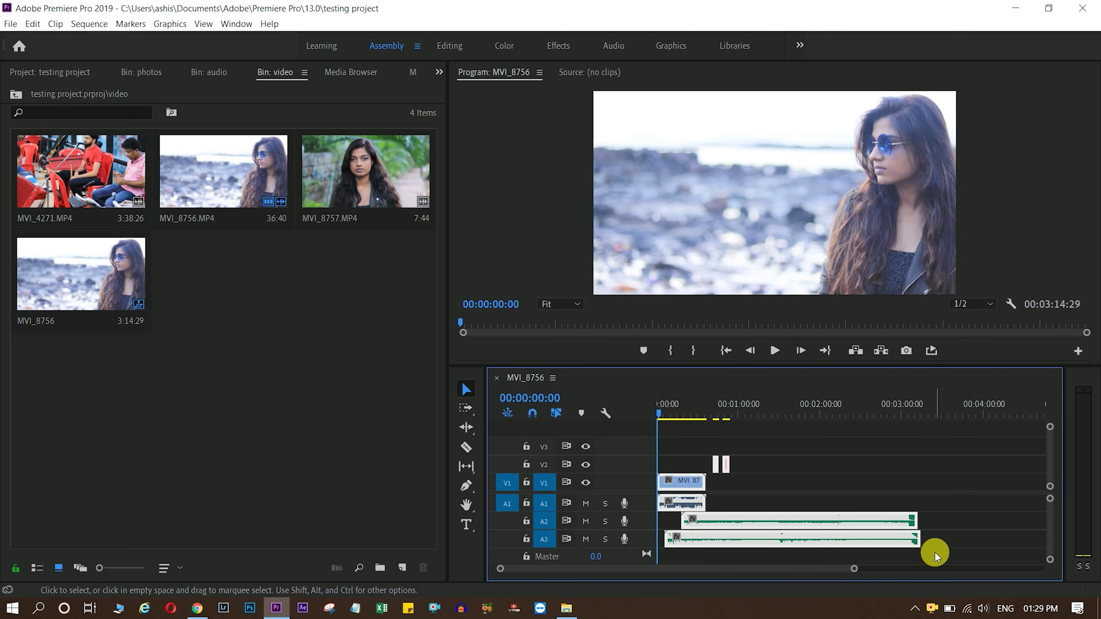
{"action": "key", "text": "Delete"}
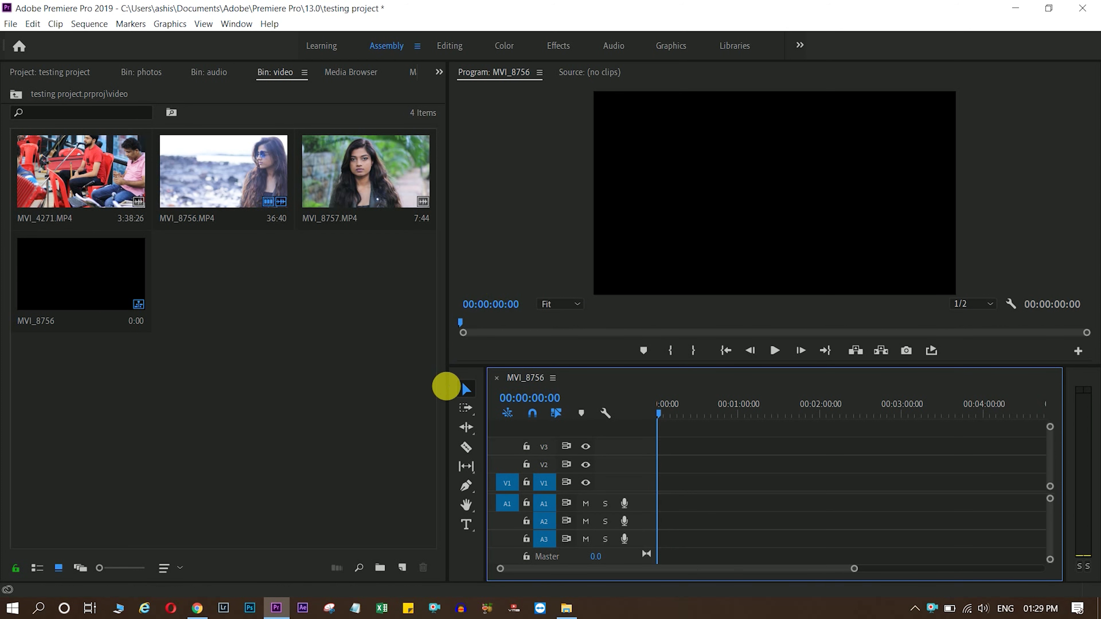
Narrow the project bin, apply the Editing layout, and enlarge the program monitor above the timeline.
{"action": "left_click_drag", "start_coordinate": [446, 386], "coordinate": [240, 332]}
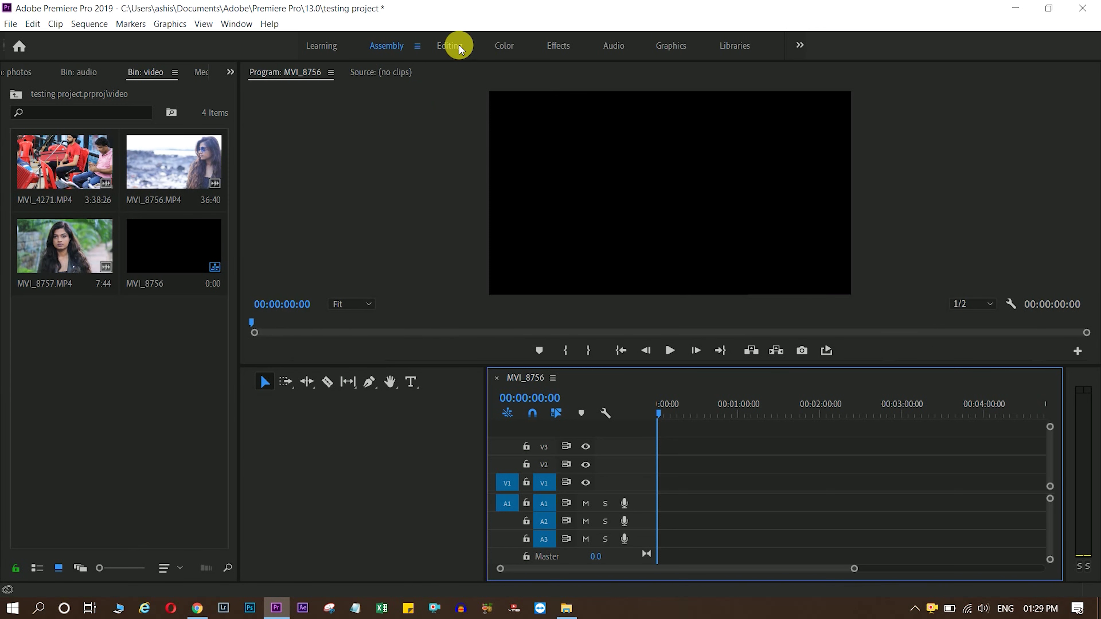
{"action": "left_click", "coordinate": [451, 48]}
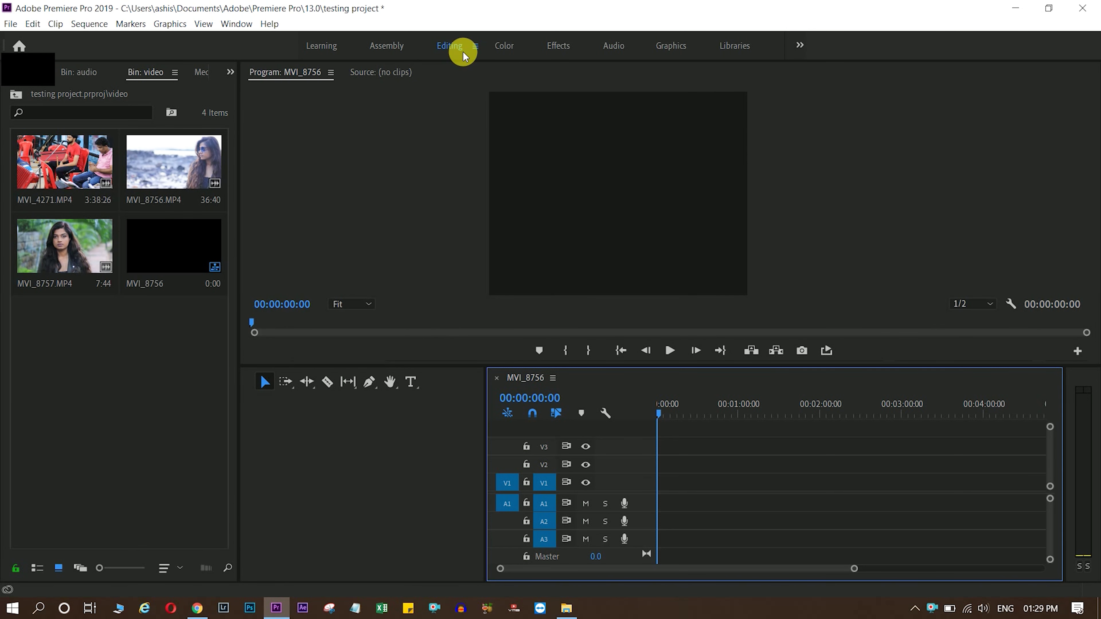
{"action": "left_click", "coordinate": [449, 45]}
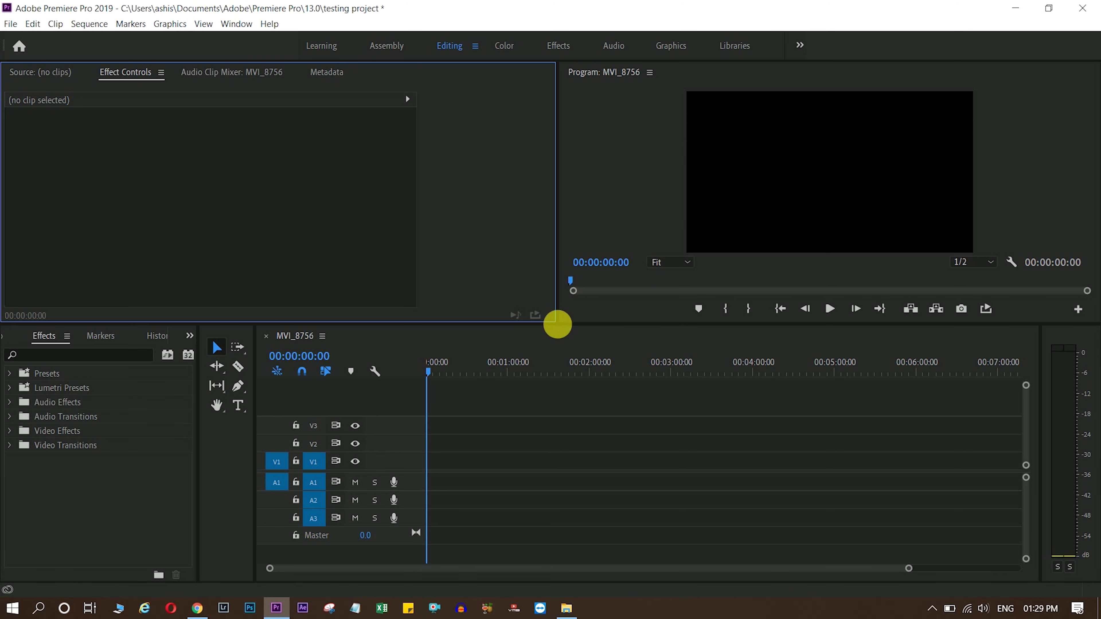
{"action": "mouse_move", "coordinate": [583, 331]}
{"action": "left_mouse_down"}
{"action": "mouse_move", "coordinate": [587, 379]}
{"action": "mouse_move", "coordinate": [574, 334]}
{"action": "left_mouse_up"}
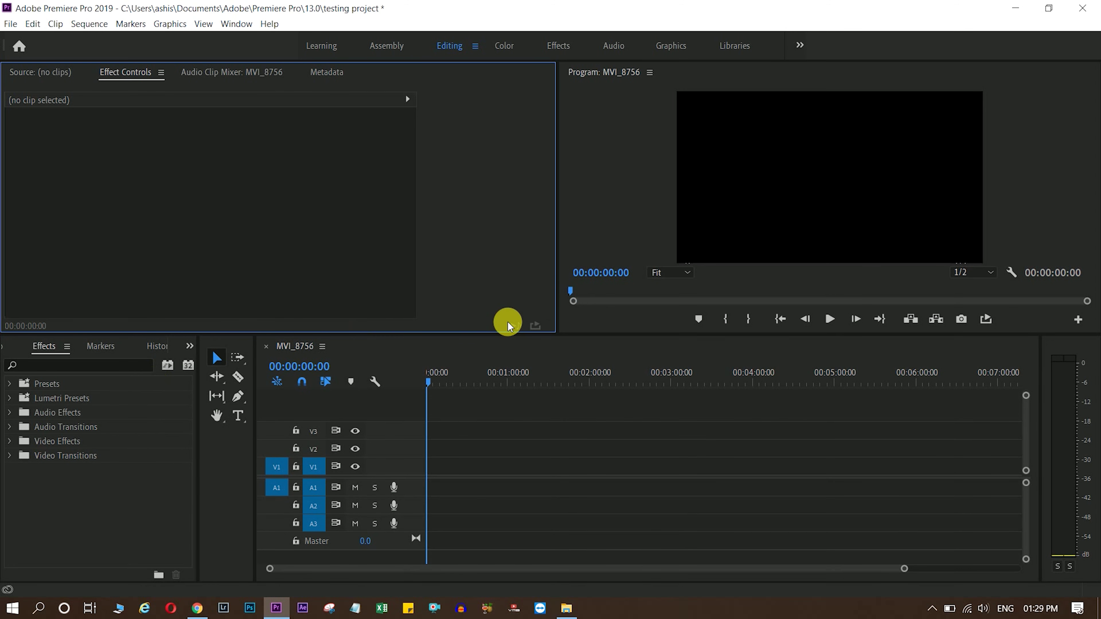
{"action": "left_click", "coordinate": [189, 347]}
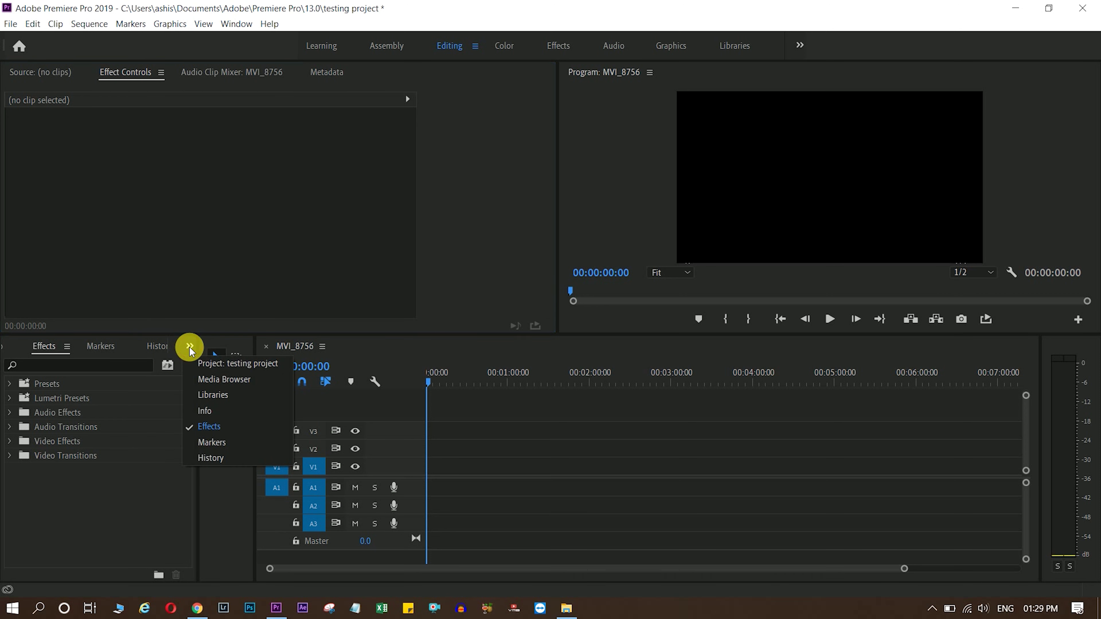
Show the Project panel instead of Effects and open the video bin.
{"action": "left_click", "coordinate": [227, 364]}
{"action": "left_click_drag", "start_coordinate": [183, 460], "coordinate": [182, 434]}
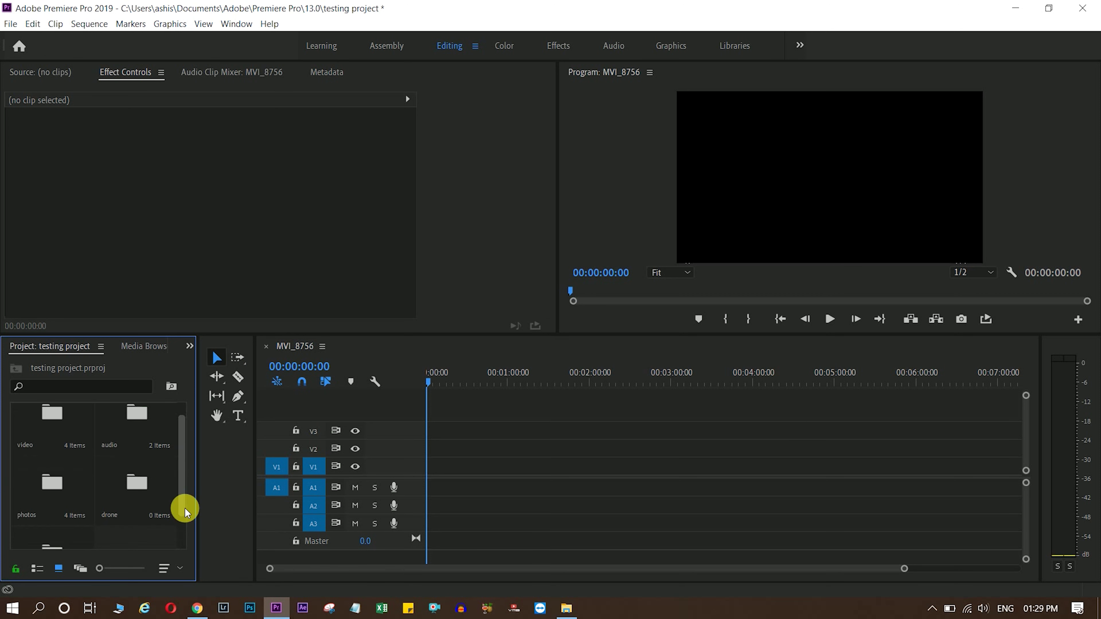
{"action": "double_click", "coordinate": [67, 454]}
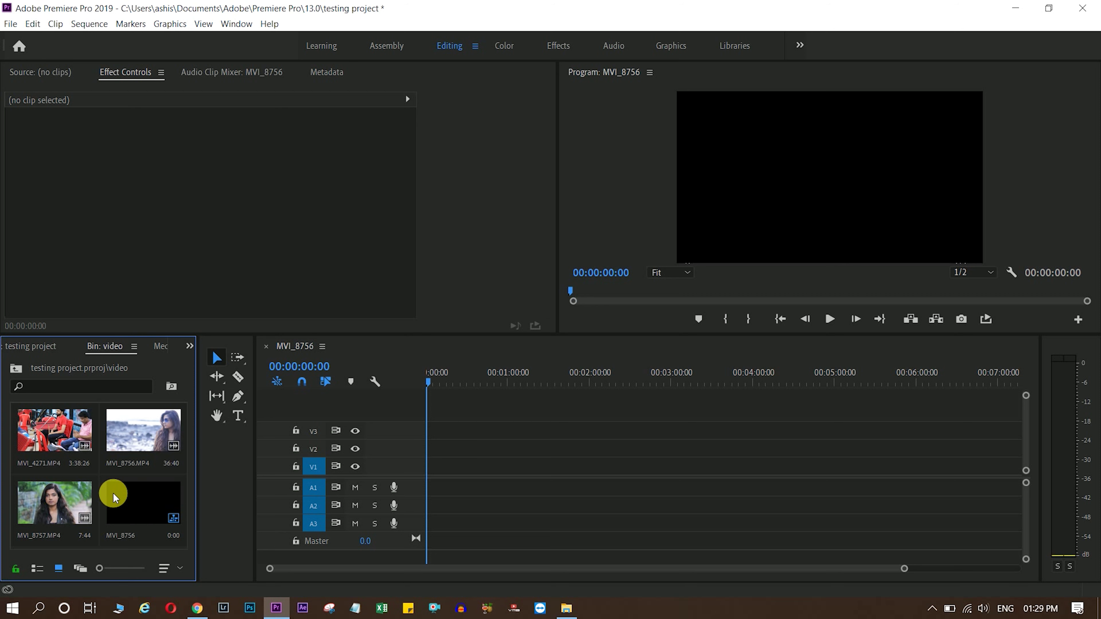
Place MVI_4271.MP4 then MVI_8756.MP4 on the timeline, and load MVI_8756.MP4 in the Source monitor.
{"action": "mouse_move", "coordinate": [47, 432]}
{"action": "left_mouse_down"}
{"action": "mouse_move", "coordinate": [464, 442]}
{"action": "mouse_move", "coordinate": [463, 466]}
{"action": "left_mouse_up"}
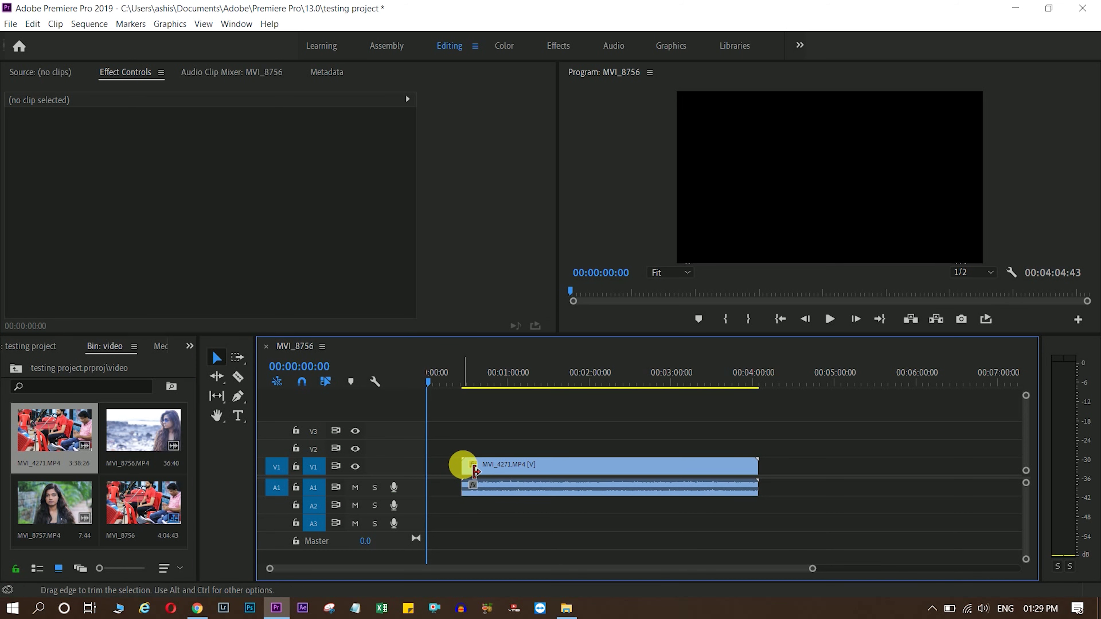
{"action": "left_click_drag", "start_coordinate": [143, 432], "coordinate": [799, 485]}
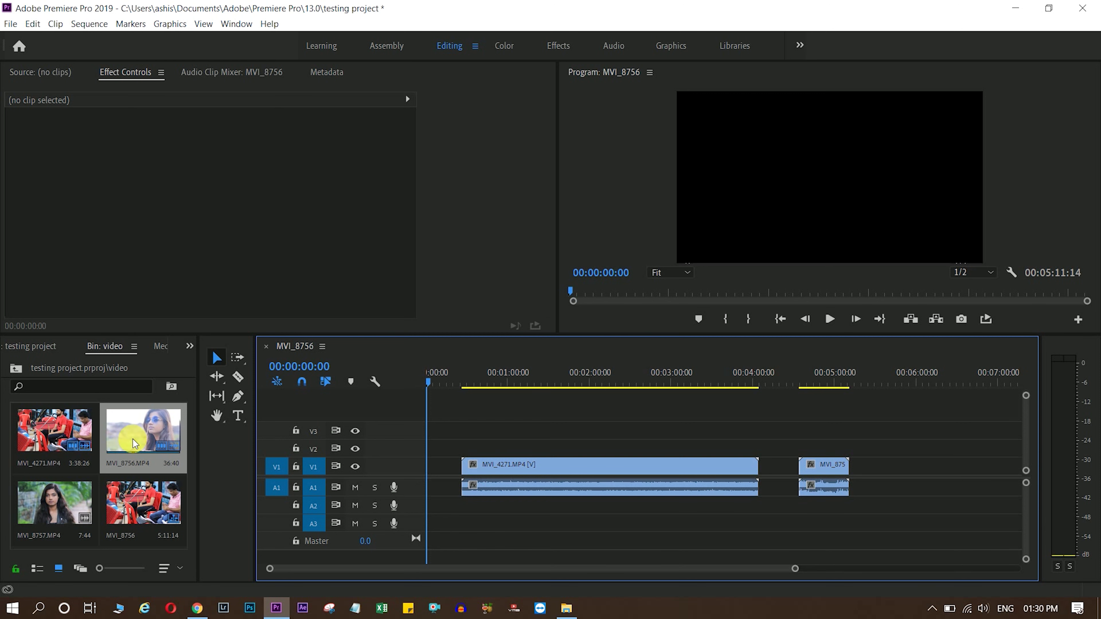
{"action": "double_click", "coordinate": [133, 439]}
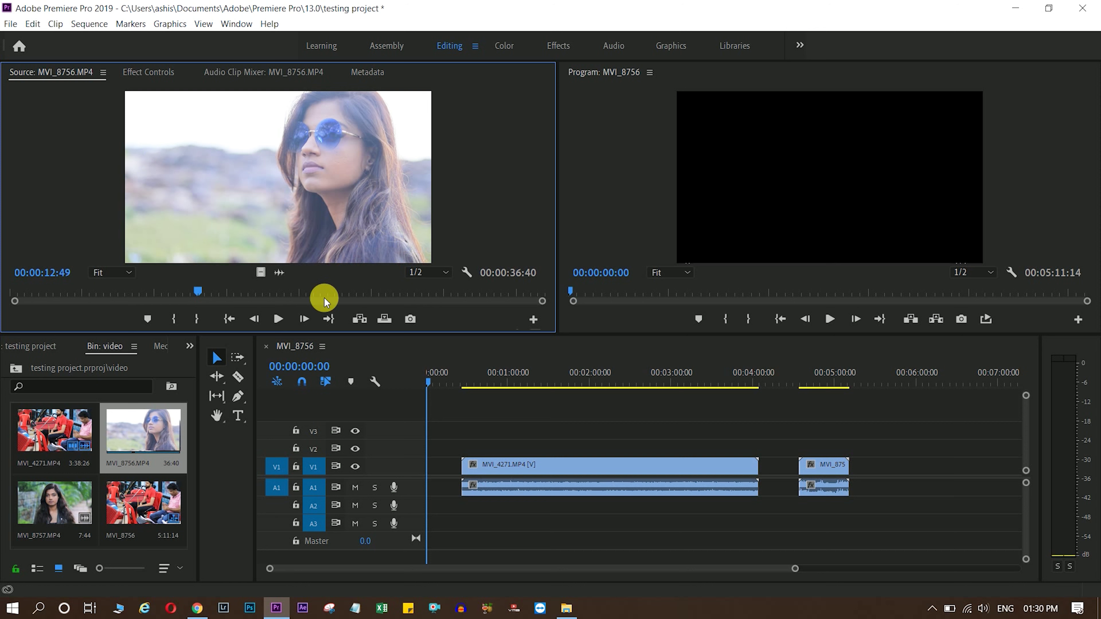
Mark In and Out points on MVI_8756.MP4 for a 12:35 section.
{"action": "mouse_move", "coordinate": [203, 297]}
{"action": "left_mouse_down"}
{"action": "mouse_move", "coordinate": [133, 300]}
{"action": "mouse_move", "coordinate": [406, 295]}
{"action": "mouse_move", "coordinate": [103, 289]}
{"action": "left_mouse_up"}
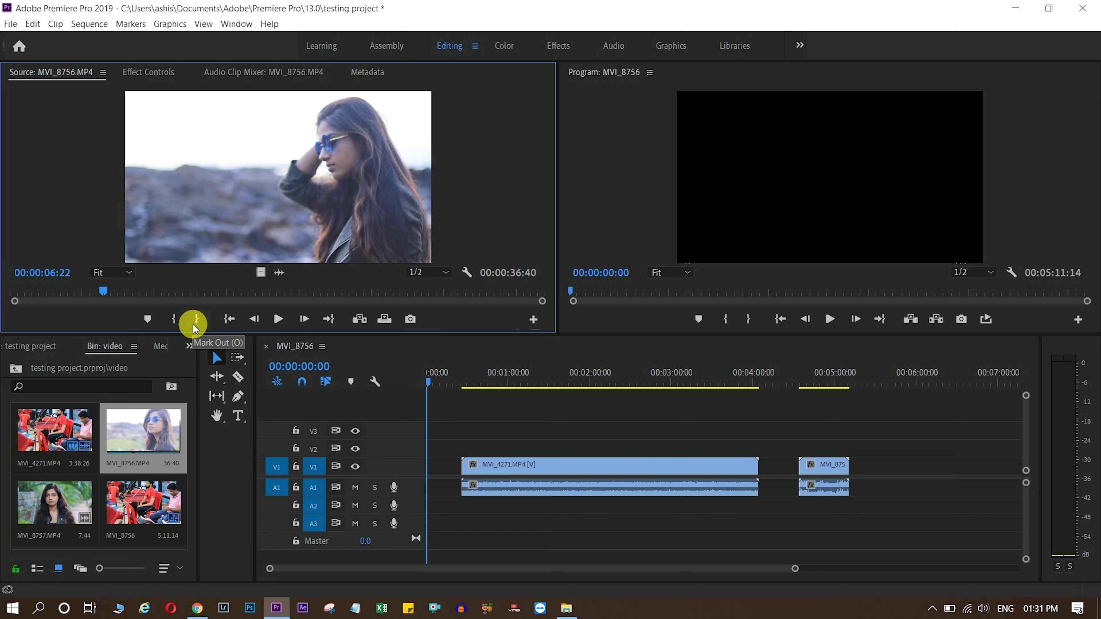
{"action": "left_click", "coordinate": [175, 318]}
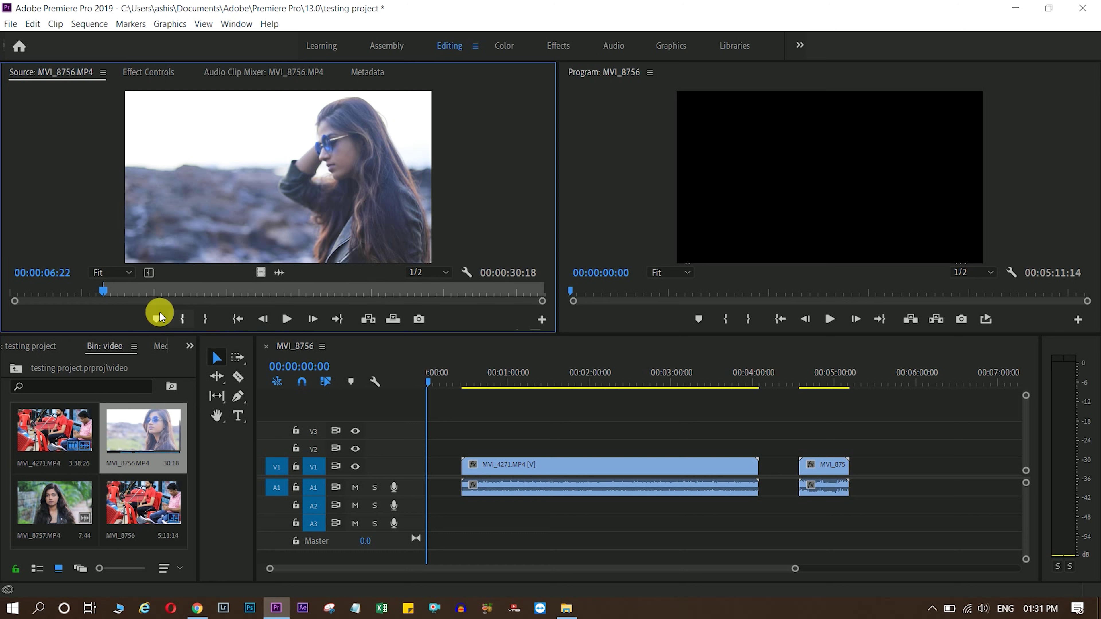
{"action": "left_click_drag", "start_coordinate": [103, 293], "coordinate": [135, 290]}
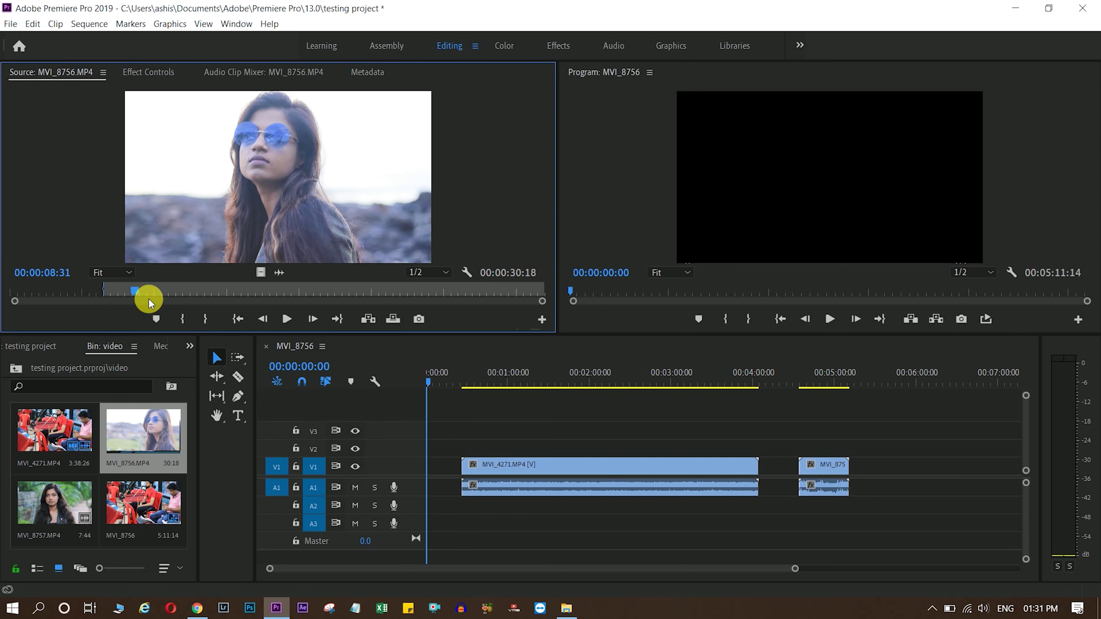
{"action": "left_click_drag", "start_coordinate": [136, 290], "coordinate": [286, 291]}
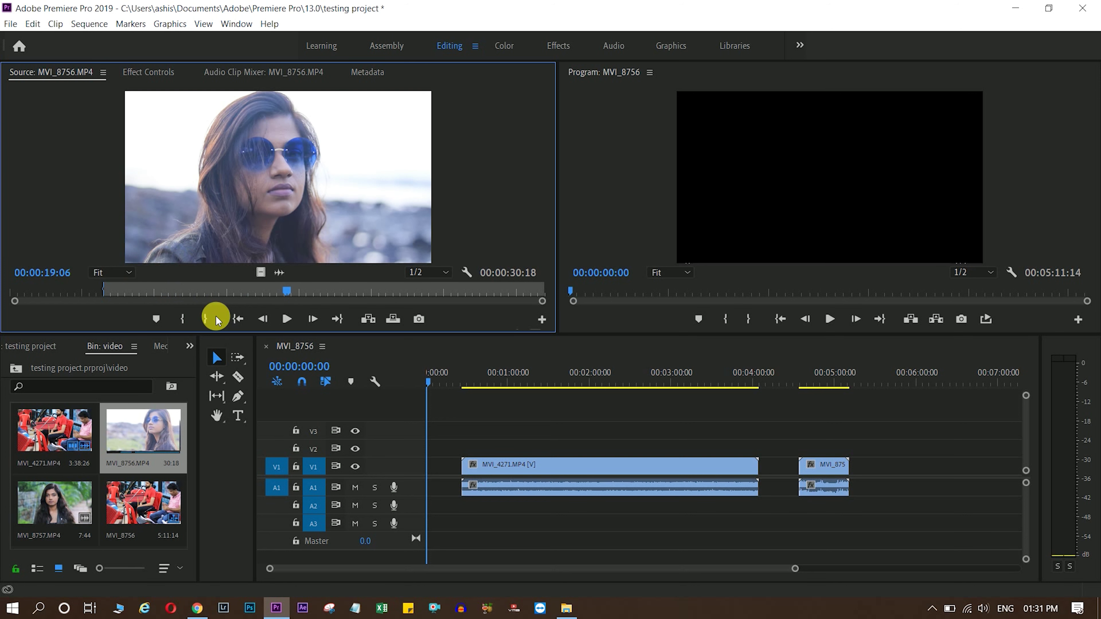
{"action": "left_click", "coordinate": [204, 319]}
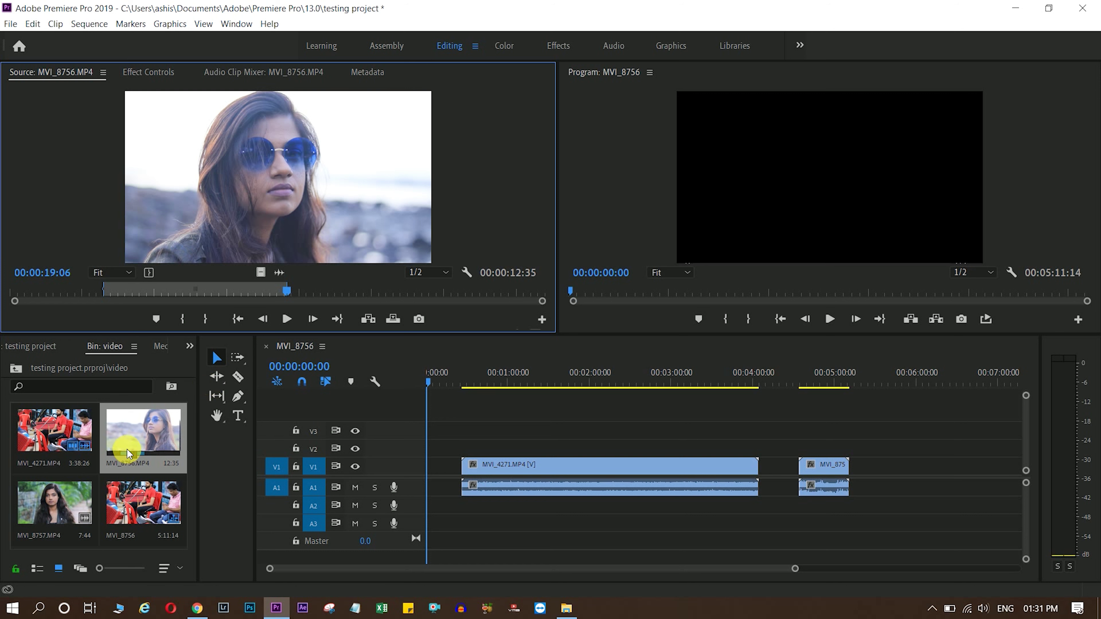
Add the trimmed MVI_8756 section, delete the earlier clips, and move it near the sequence start.
{"action": "left_click", "coordinate": [128, 434]}
{"action": "mouse_move", "coordinate": [128, 434]}
{"action": "left_mouse_down"}
{"action": "mouse_move", "coordinate": [908, 472]}
{"action": "mouse_move", "coordinate": [887, 472]}
{"action": "left_mouse_up"}
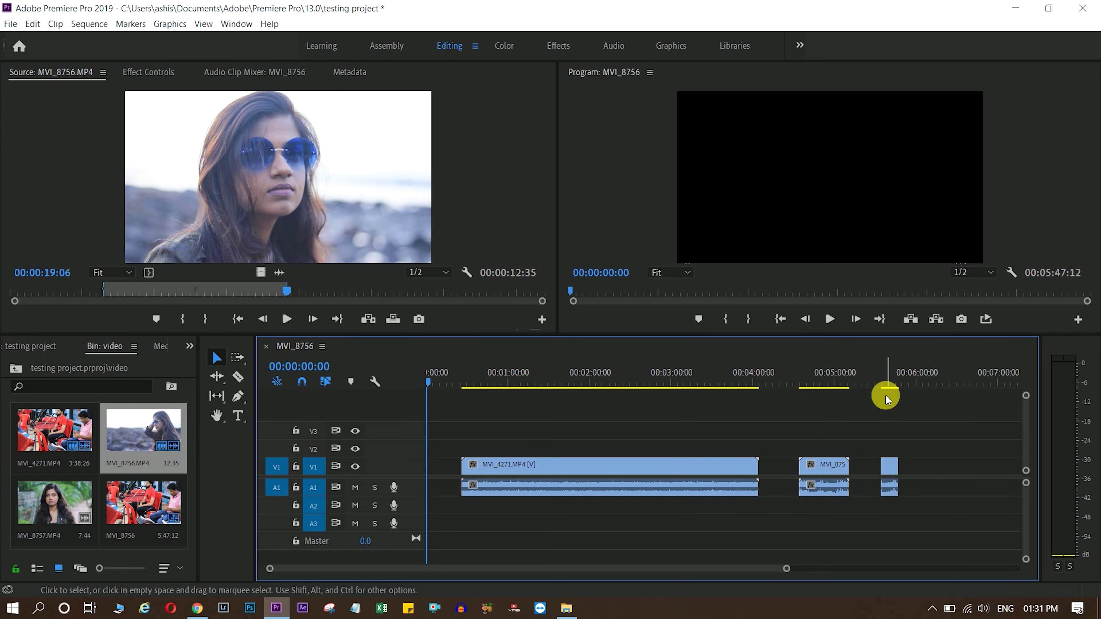
{"action": "mouse_move", "coordinate": [884, 382]}
{"action": "left_mouse_down"}
{"action": "mouse_move", "coordinate": [900, 383]}
{"action": "mouse_move", "coordinate": [875, 381]}
{"action": "left_mouse_up"}
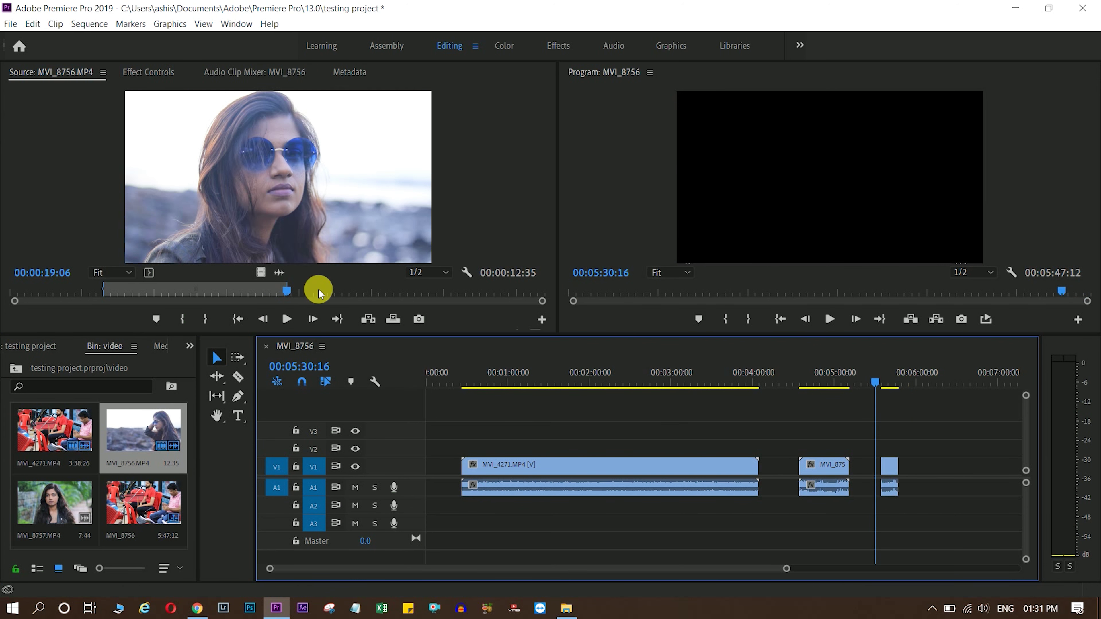
{"action": "left_click", "coordinate": [871, 382]}
{"action": "left_click", "coordinate": [890, 384]}
{"action": "left_click_drag", "start_coordinate": [679, 447], "coordinate": [816, 494]}
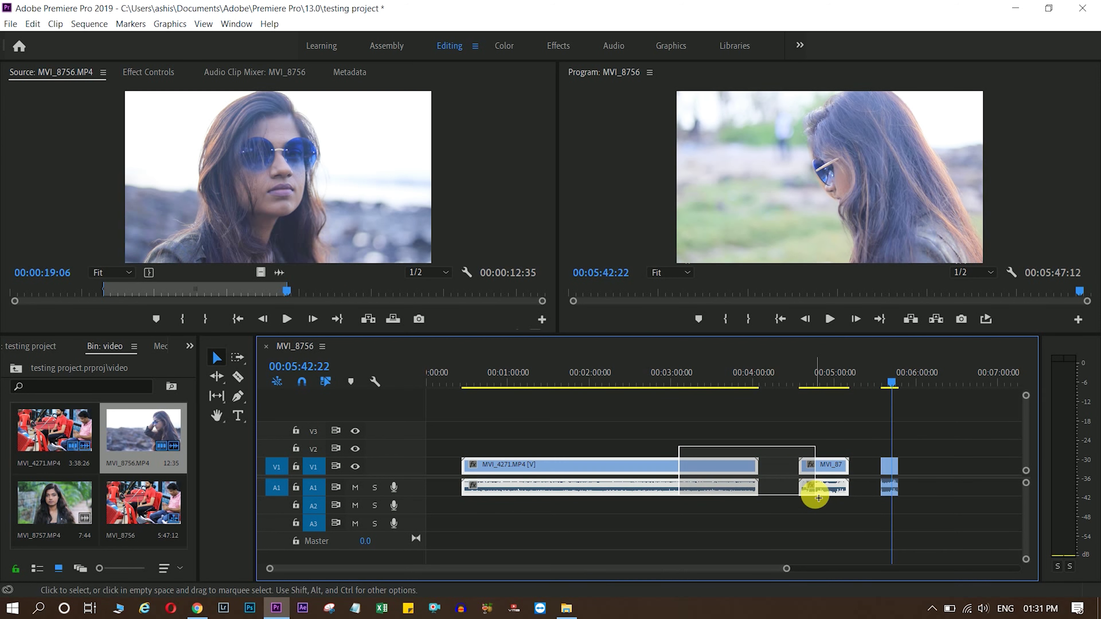
{"action": "key", "text": "Delete"}
{"action": "left_click_drag", "start_coordinate": [888, 467], "coordinate": [455, 467]}
{"action": "left_click", "coordinate": [458, 380]}
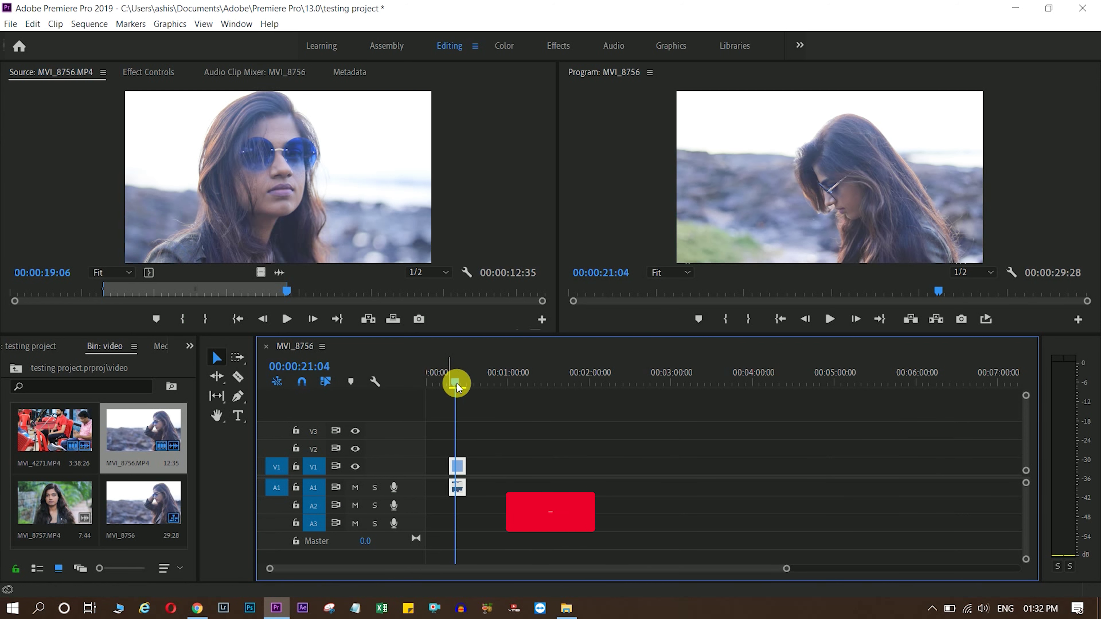
Mark In and Out points on MVI_4271.MP4 for a 21:39 section.
{"action": "double_click", "coordinate": [48, 427]}
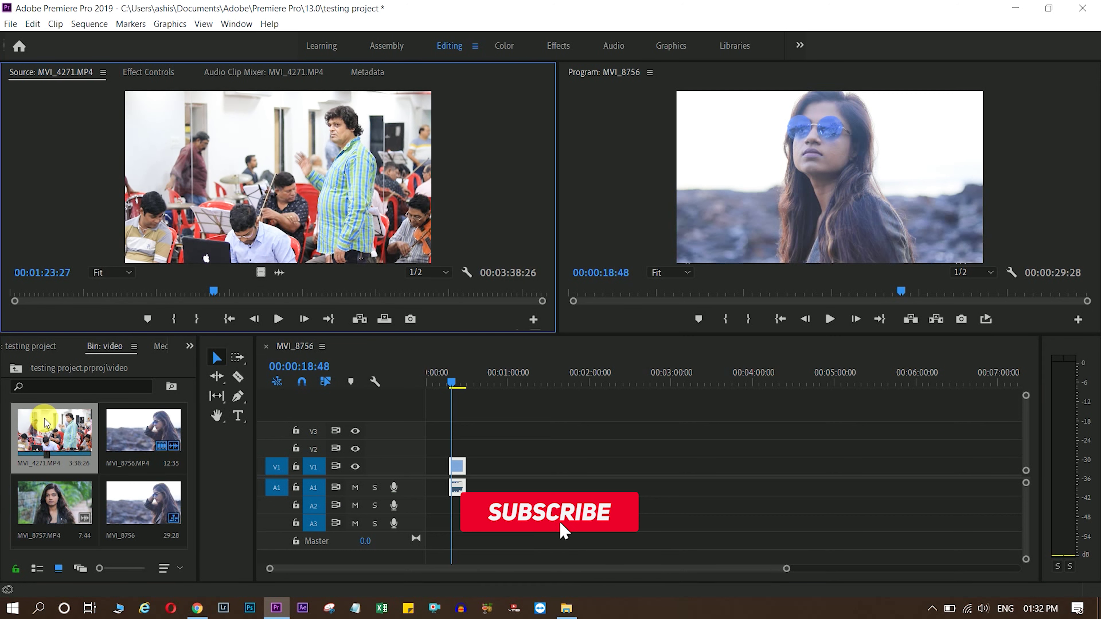
{"action": "left_click_drag", "start_coordinate": [213, 293], "coordinate": [205, 293]}
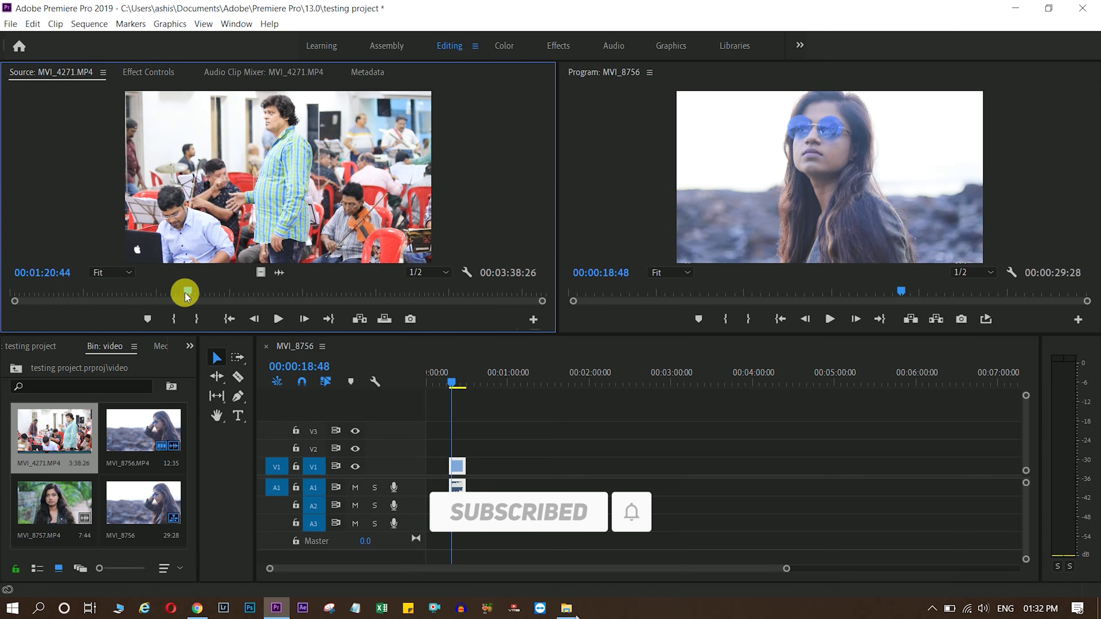
{"action": "left_click", "coordinate": [175, 319]}
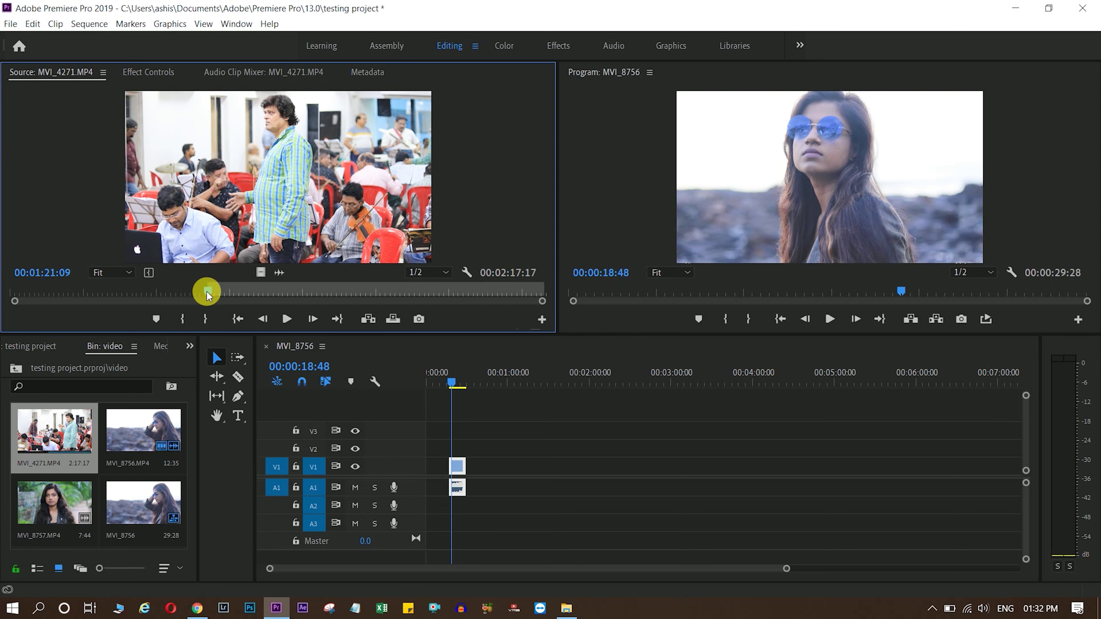
{"action": "left_click_drag", "start_coordinate": [209, 291], "coordinate": [259, 293]}
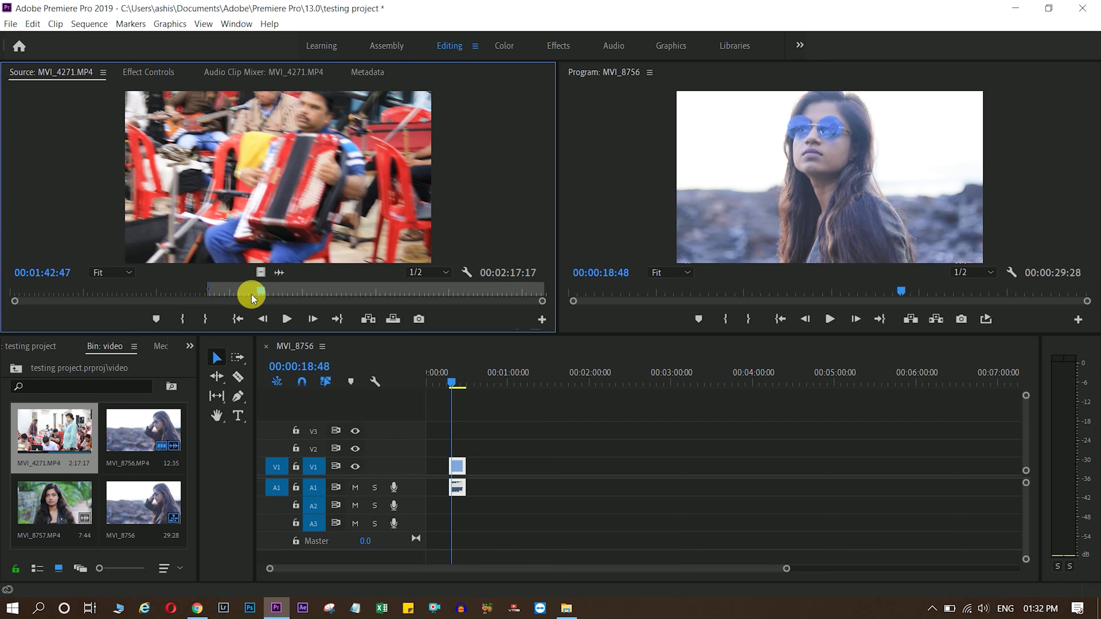
{"action": "left_click", "coordinate": [206, 320]}
Add the 21:39 MVI_4271 section after the first clip and delete the extra copy.
{"action": "mouse_move", "coordinate": [261, 277]}
{"action": "left_mouse_down"}
{"action": "mouse_move", "coordinate": [68, 435]}
{"action": "mouse_move", "coordinate": [482, 466]}
{"action": "mouse_move", "coordinate": [487, 487]}
{"action": "left_mouse_up"}
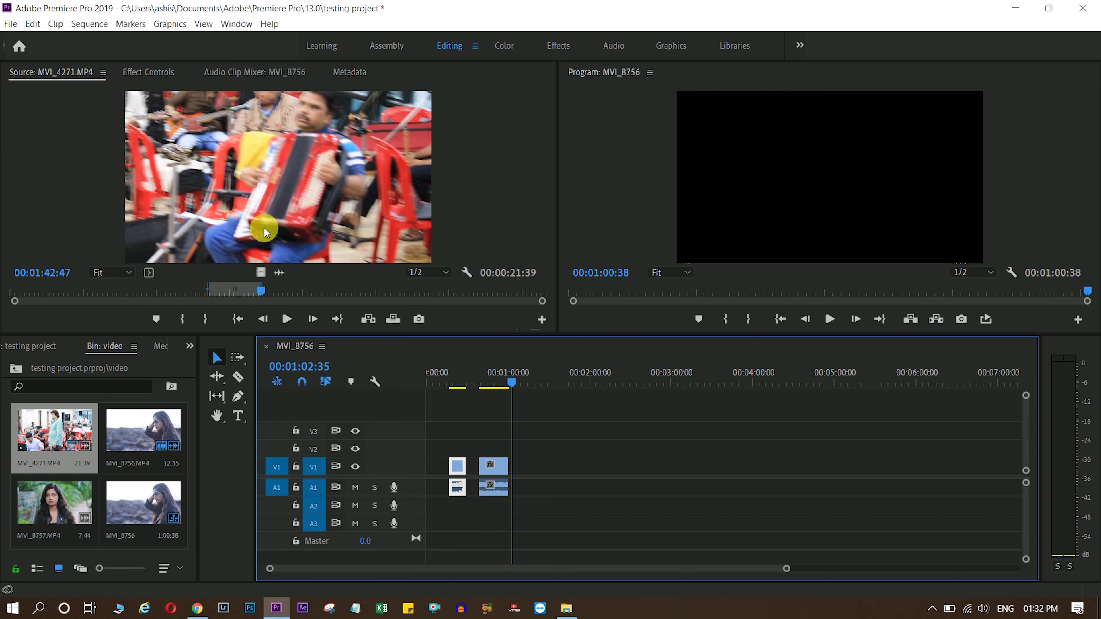
{"action": "mouse_move", "coordinate": [36, 453]}
{"action": "left_mouse_down"}
{"action": "mouse_move", "coordinate": [552, 498]}
{"action": "mouse_move", "coordinate": [556, 475]}
{"action": "left_mouse_up"}
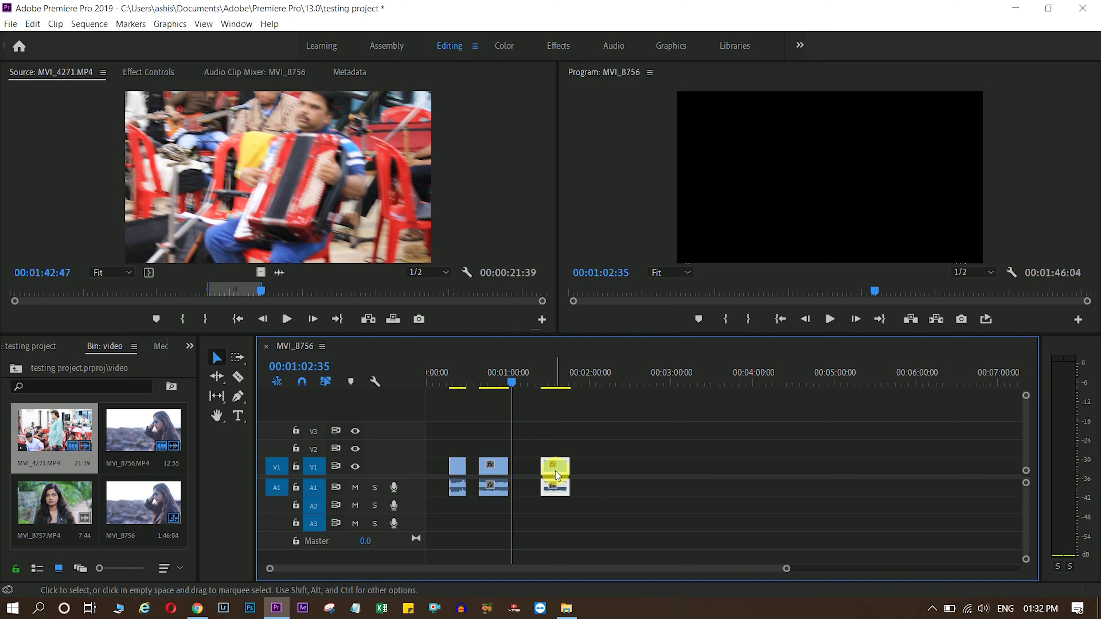
{"action": "key", "text": "Delete"}
{"action": "left_click", "coordinate": [509, 381]}
{"action": "left_click", "coordinate": [490, 383]}
{"action": "left_click", "coordinate": [498, 472]}
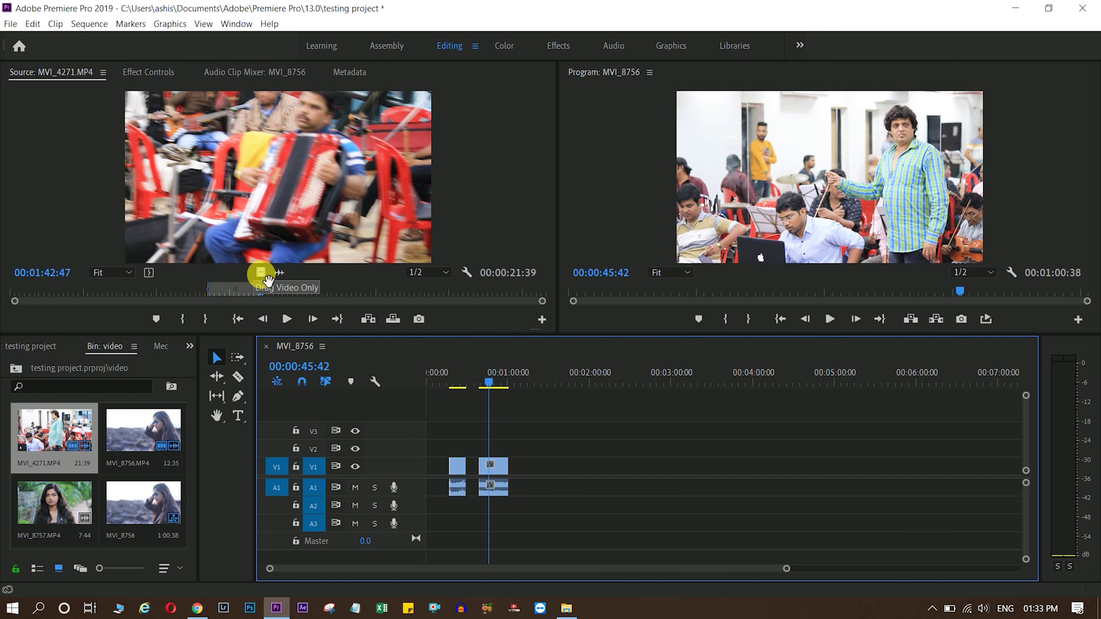
Drop the MVI_4271 section's video only onto V2 and its audio only onto A1 later.
{"action": "left_click_drag", "start_coordinate": [267, 281], "coordinate": [552, 443]}
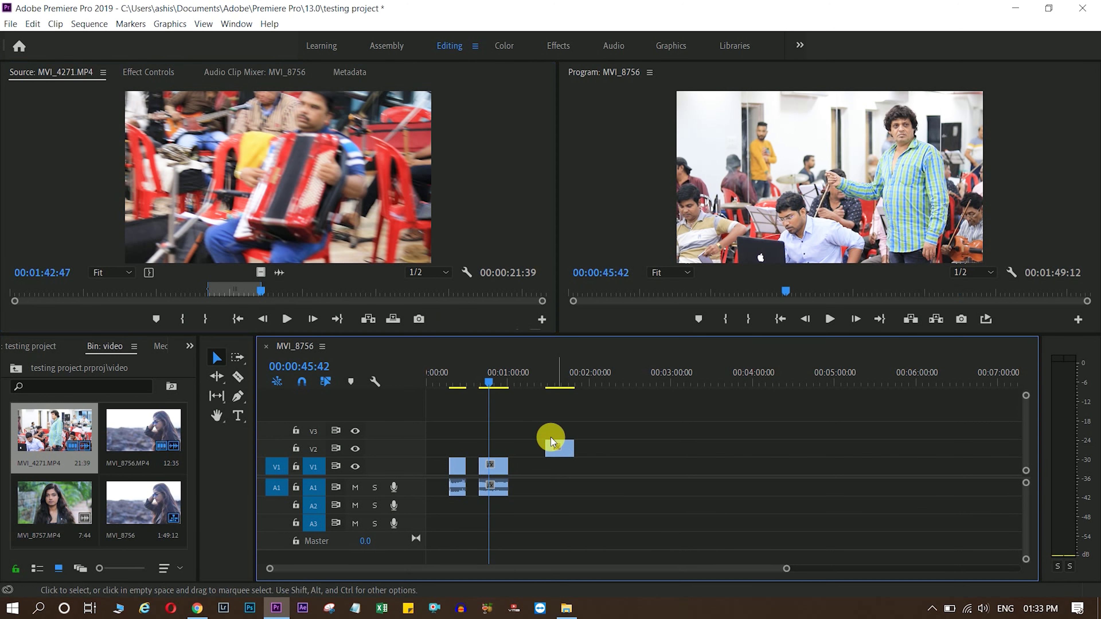
{"action": "left_click_drag", "start_coordinate": [548, 385], "coordinate": [555, 386]}
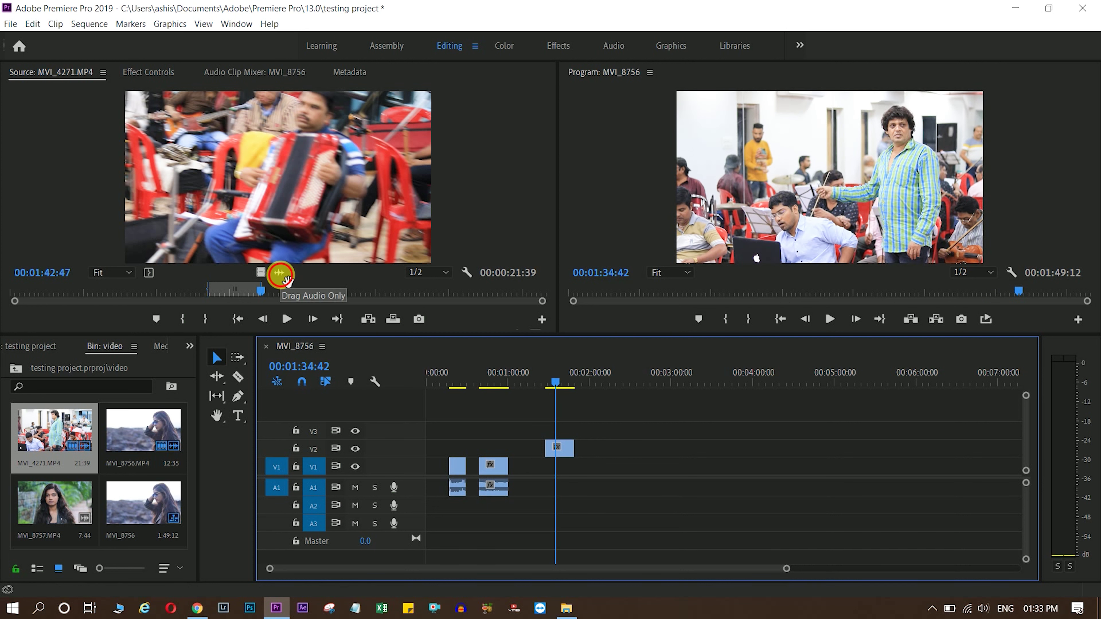
{"action": "left_click_drag", "start_coordinate": [286, 281], "coordinate": [606, 493]}
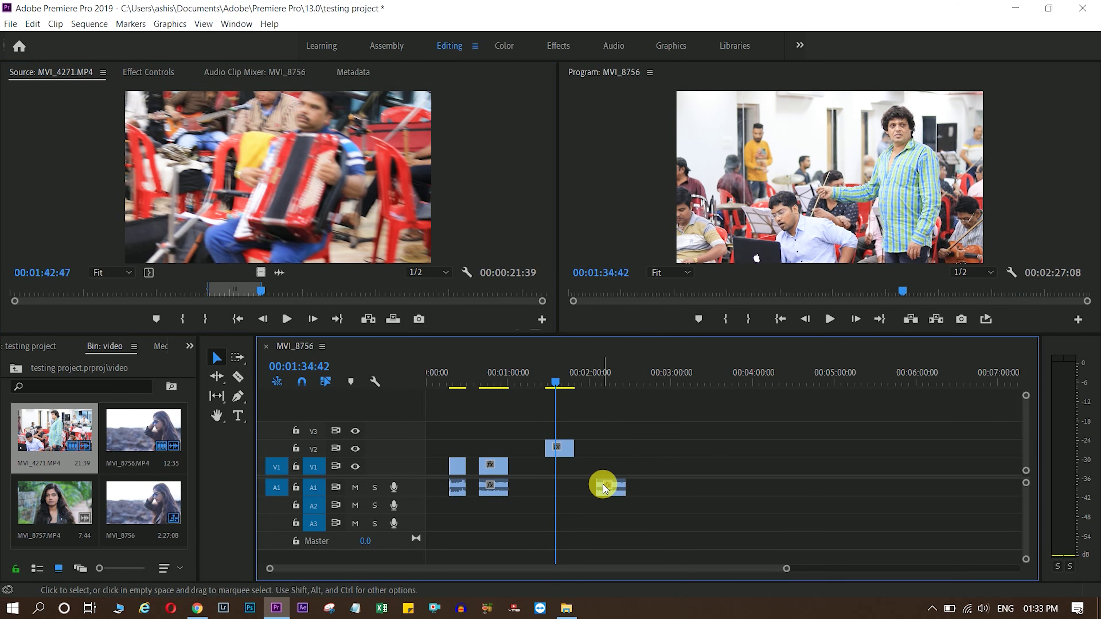
{"action": "left_click", "coordinate": [606, 378]}
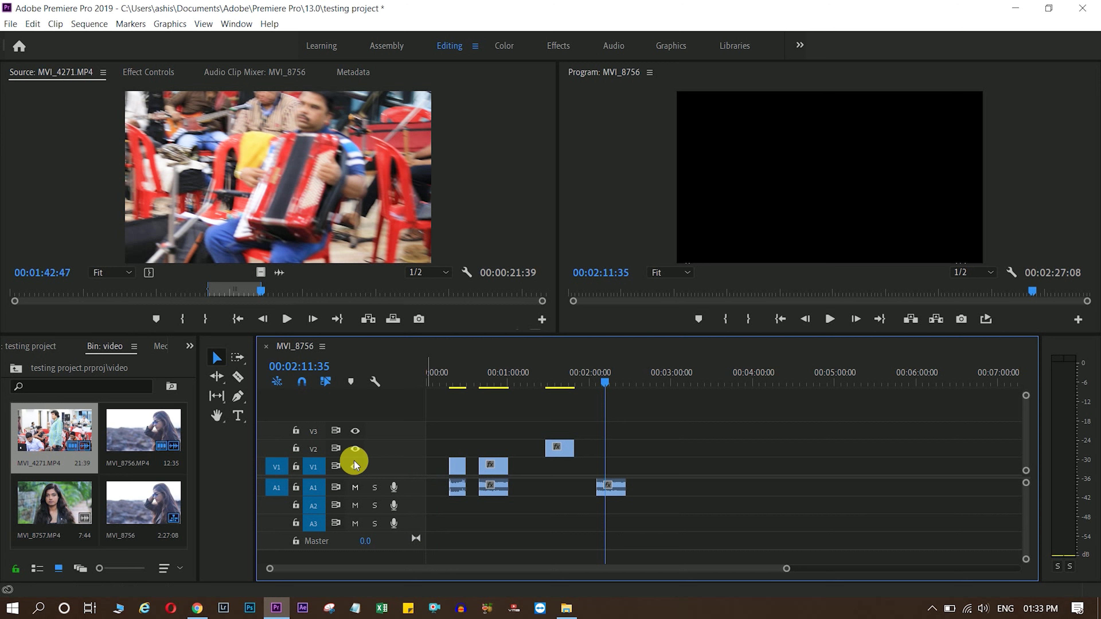
Toggle V1 and V2 track output off and on, then undo the V2 insert, leaving 1:00:38.
{"action": "left_click", "coordinate": [566, 379]}
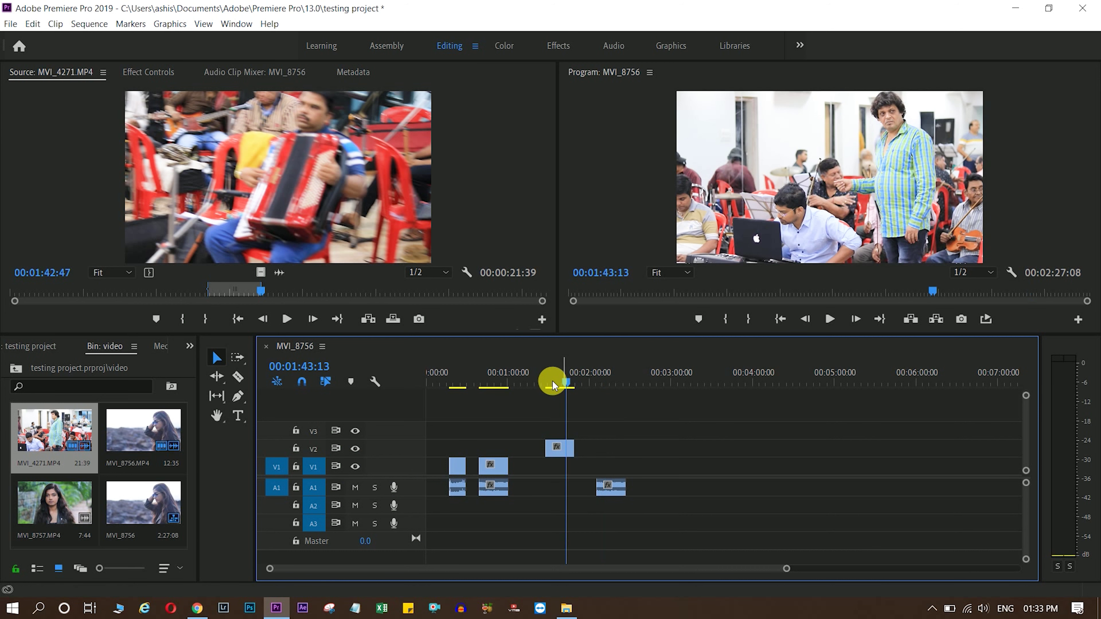
{"action": "left_click", "coordinate": [355, 466]}
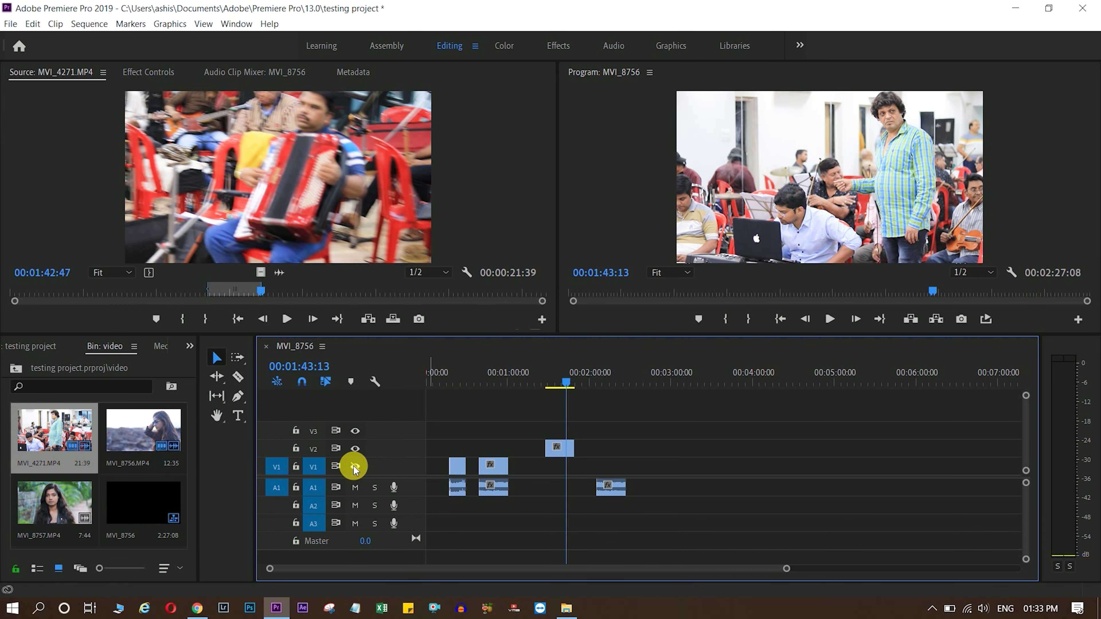
{"action": "left_click", "coordinate": [354, 467]}
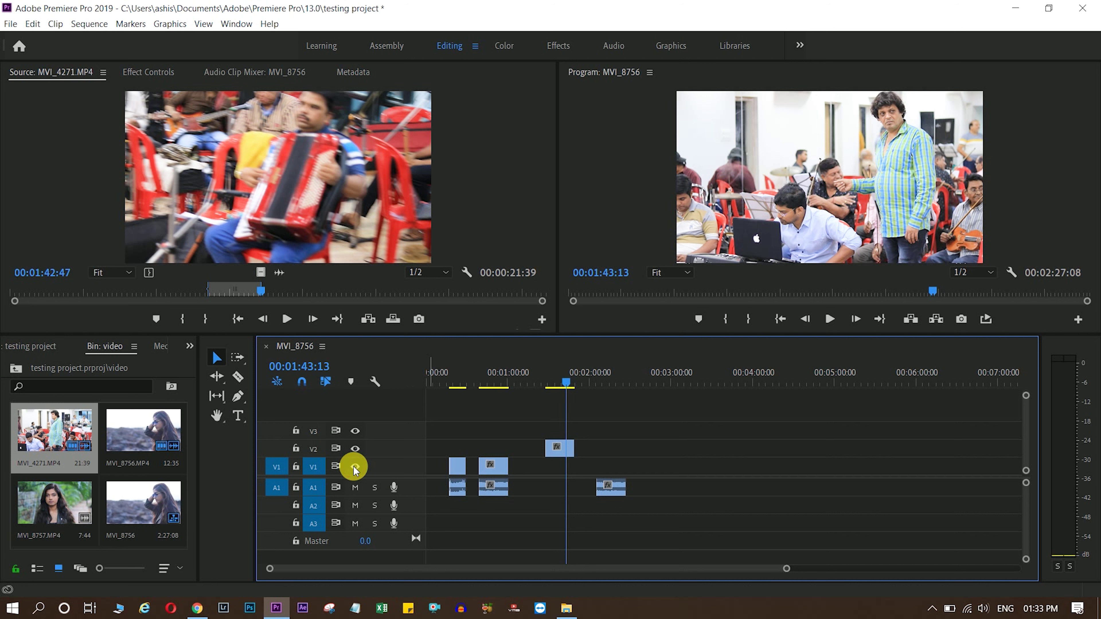
{"action": "left_click", "coordinate": [355, 450]}
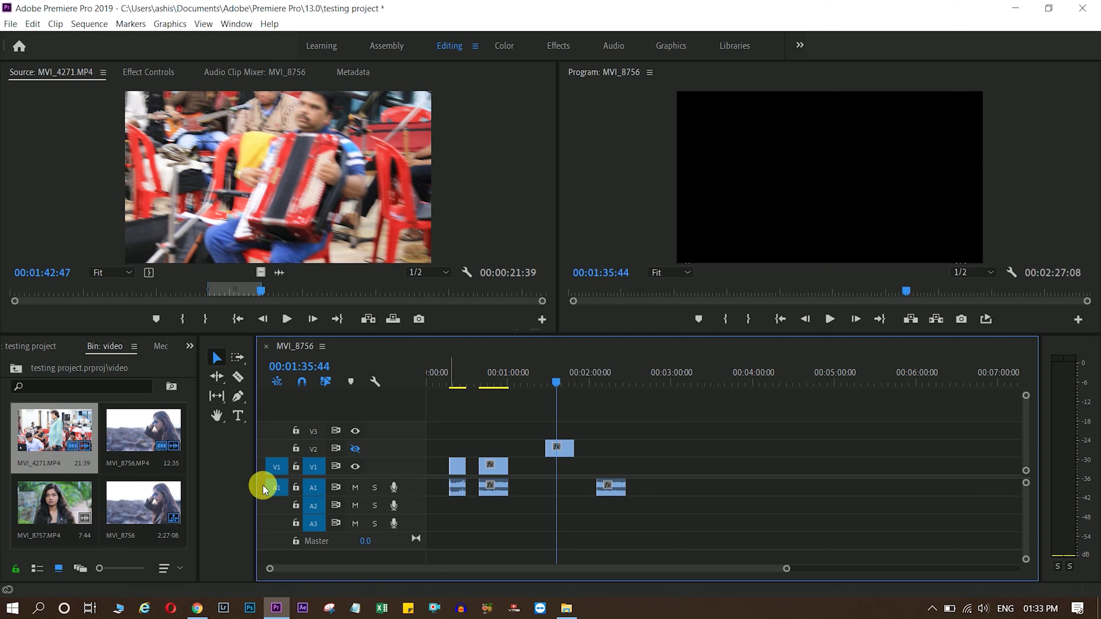
{"action": "left_click", "coordinate": [355, 449]}
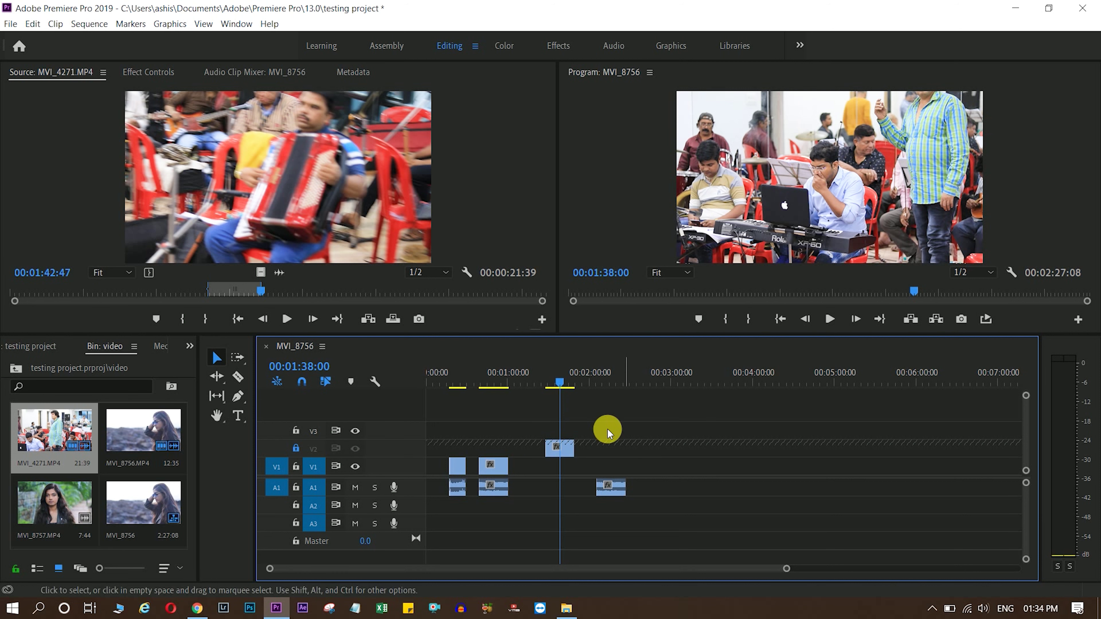
{"action": "mouse_move", "coordinate": [559, 382]}
{"action": "left_mouse_down"}
{"action": "mouse_move", "coordinate": [533, 386]}
{"action": "mouse_move", "coordinate": [556, 393]}
{"action": "left_mouse_up"}
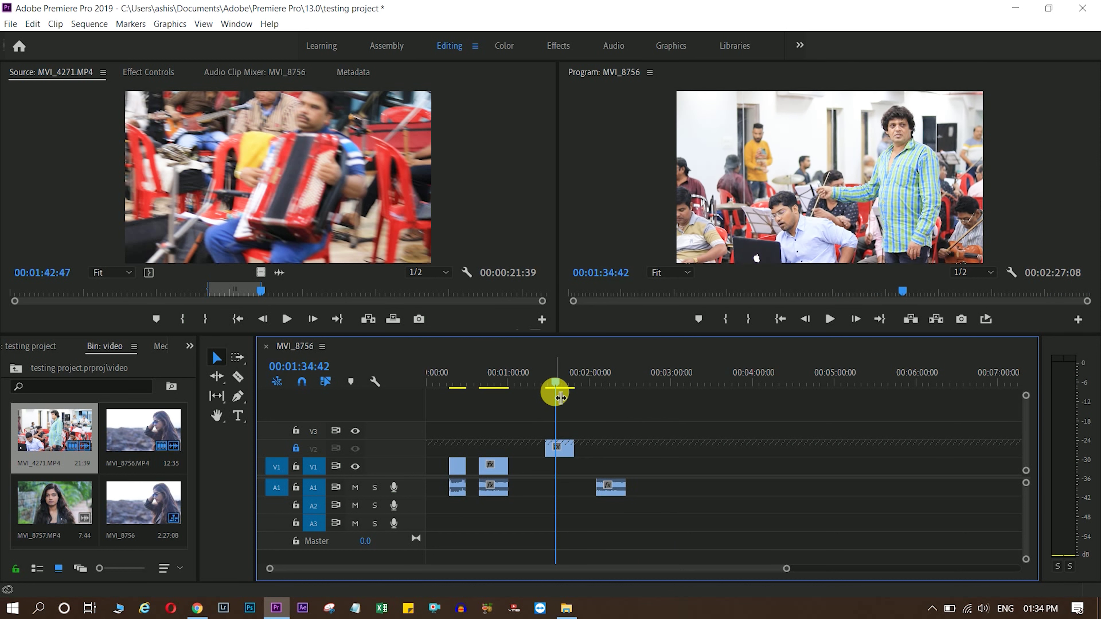
{"action": "key", "text": "ctrl+z"}
Zoom the timeline and drag MVI_4271 left so it butts against MVI_8756 on V1/A1.
{"action": "left_click_drag", "start_coordinate": [452, 374], "coordinate": [468, 376]}
{"action": "left_click_drag", "start_coordinate": [794, 569], "coordinate": [450, 569]}
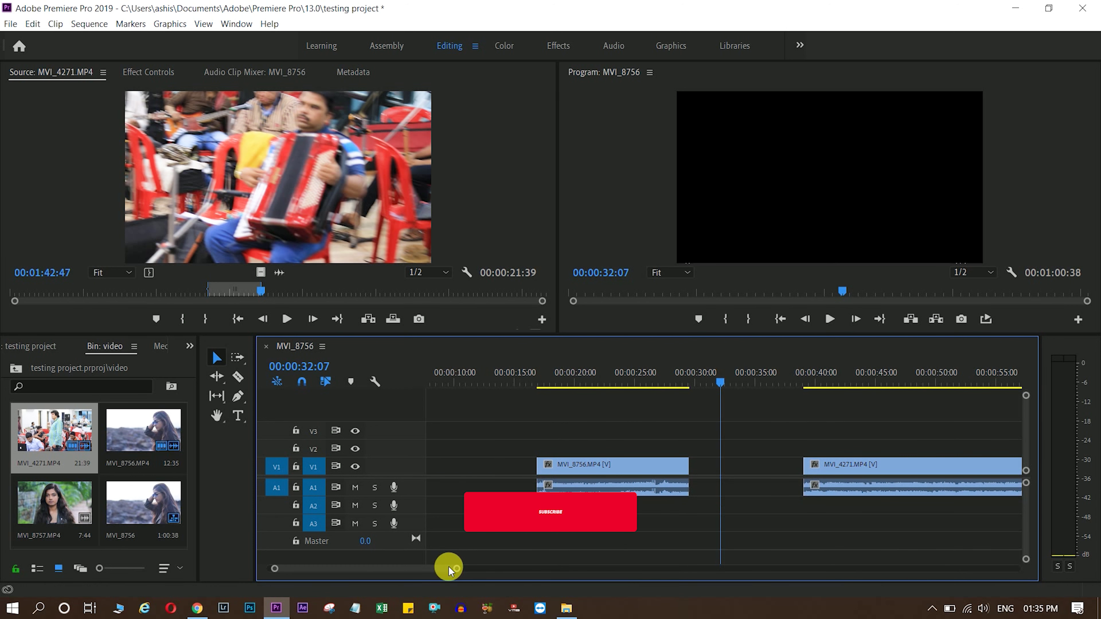
{"action": "mouse_move", "coordinate": [451, 568]}
{"action": "left_mouse_down"}
{"action": "mouse_move", "coordinate": [607, 572]}
{"action": "mouse_move", "coordinate": [579, 572]}
{"action": "left_mouse_up"}
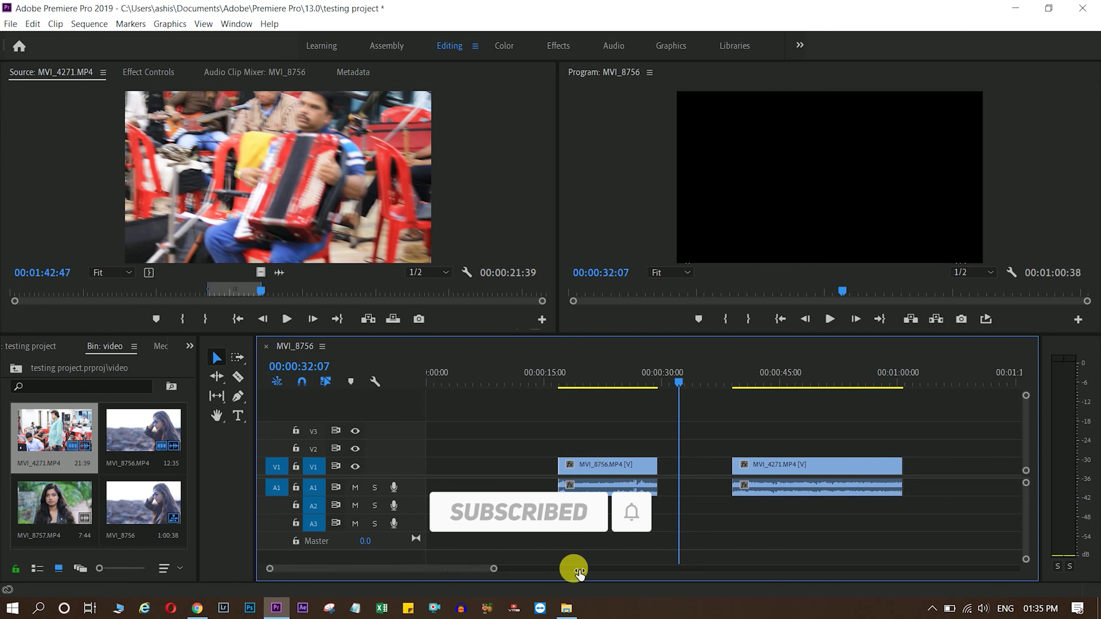
{"action": "left_click_drag", "start_coordinate": [490, 569], "coordinate": [710, 568]}
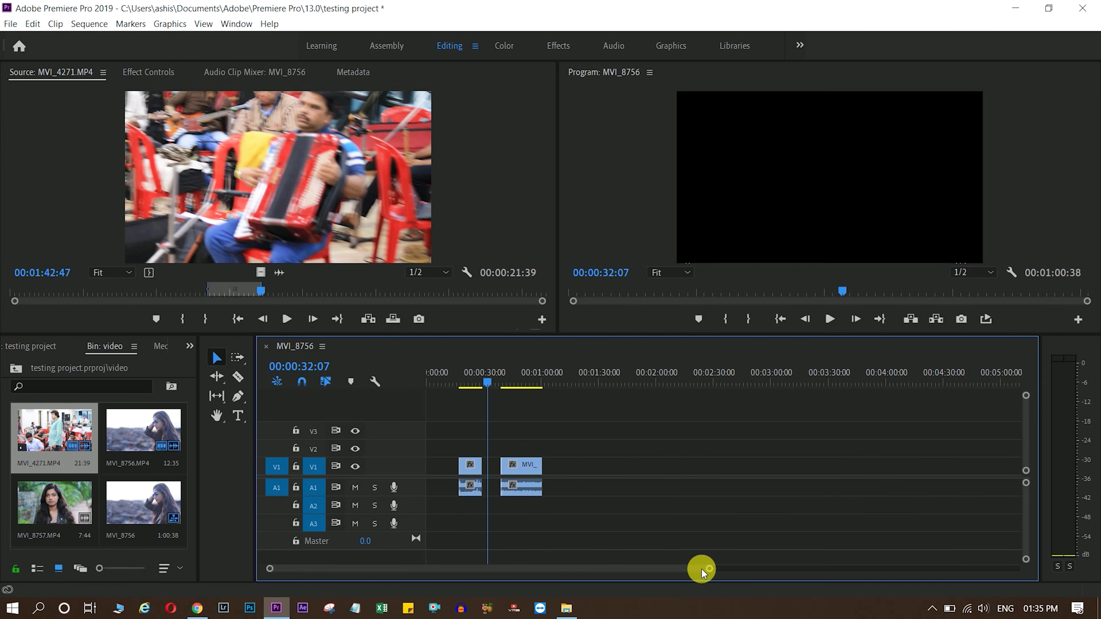
{"action": "mouse_move", "coordinate": [705, 572]}
{"action": "left_mouse_down"}
{"action": "mouse_move", "coordinate": [330, 574]}
{"action": "mouse_move", "coordinate": [480, 568]}
{"action": "left_mouse_up"}
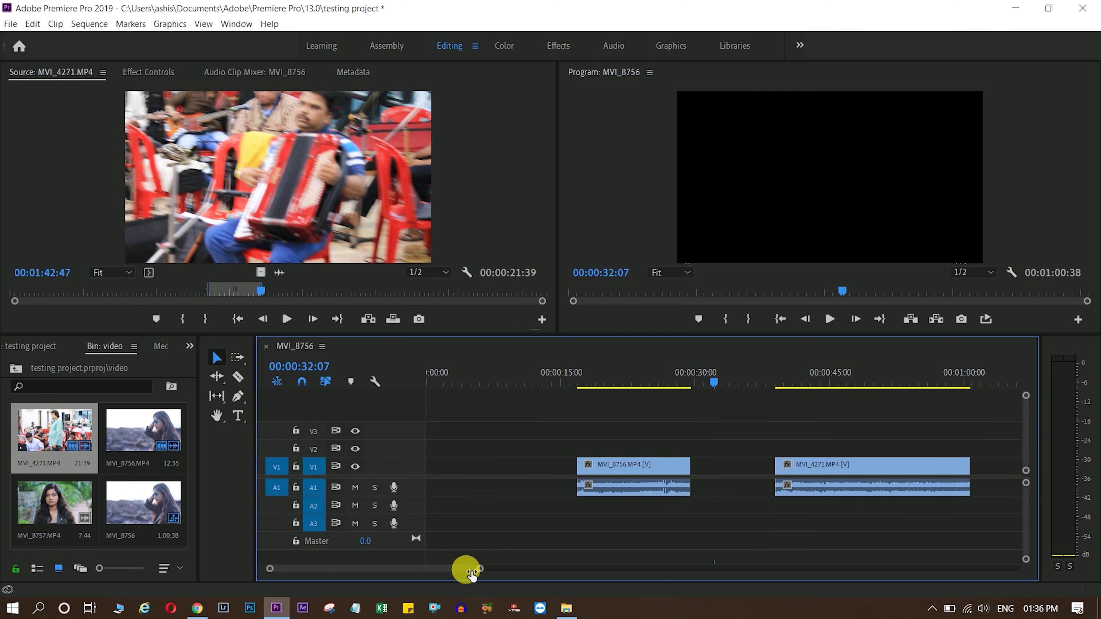
{"action": "left_click_drag", "start_coordinate": [875, 475], "coordinate": [783, 474]}
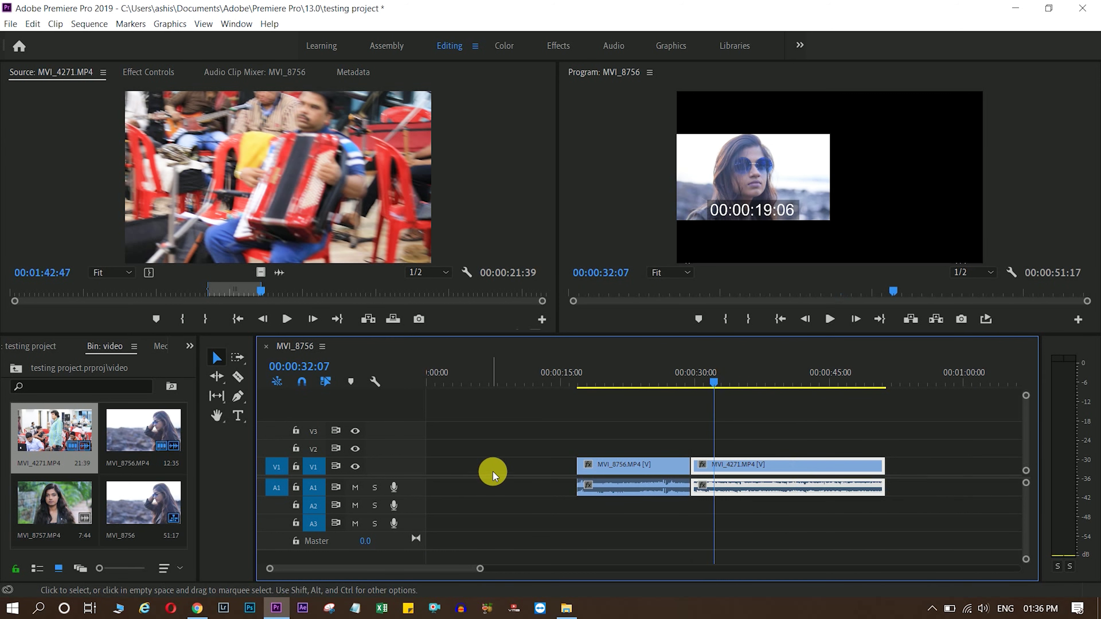
{"action": "mouse_move", "coordinate": [1026, 482]}
{"action": "left_mouse_down"}
{"action": "mouse_move", "coordinate": [1034, 499]}
{"action": "mouse_move", "coordinate": [1036, 478]}
{"action": "mouse_move", "coordinate": [1037, 509]}
{"action": "mouse_move", "coordinate": [1034, 456]}
{"action": "left_mouse_up"}
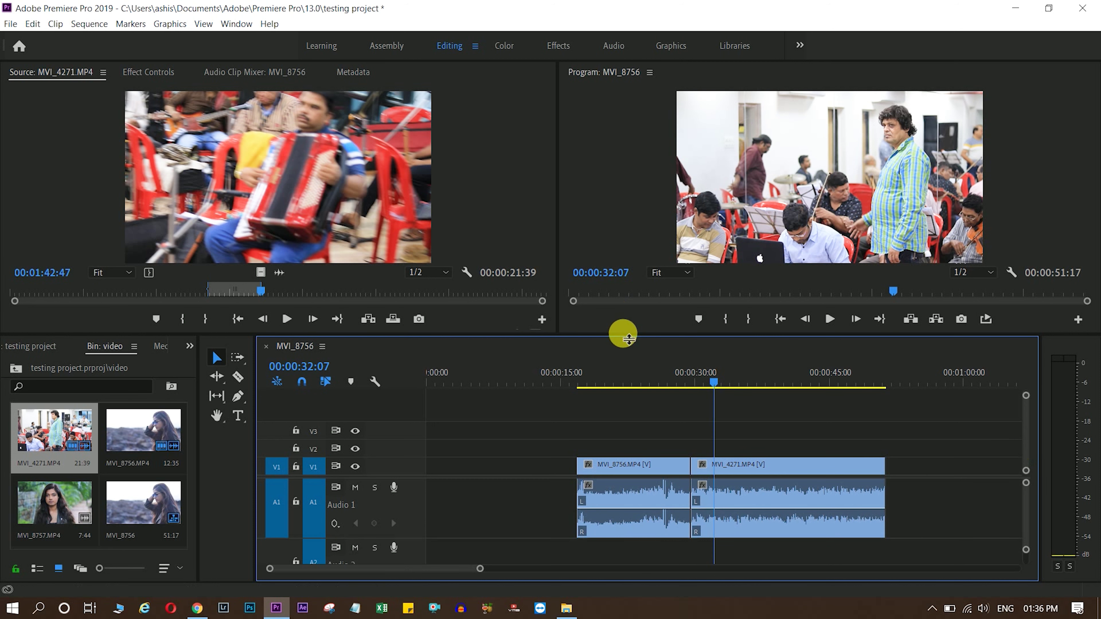
Raise the monitor/timeline border to enlarge the timeline and make Audio 1 taller.
{"action": "left_click_drag", "start_coordinate": [629, 332], "coordinate": [628, 186]}
{"action": "left_click_drag", "start_coordinate": [1025, 524], "coordinate": [1020, 529]}
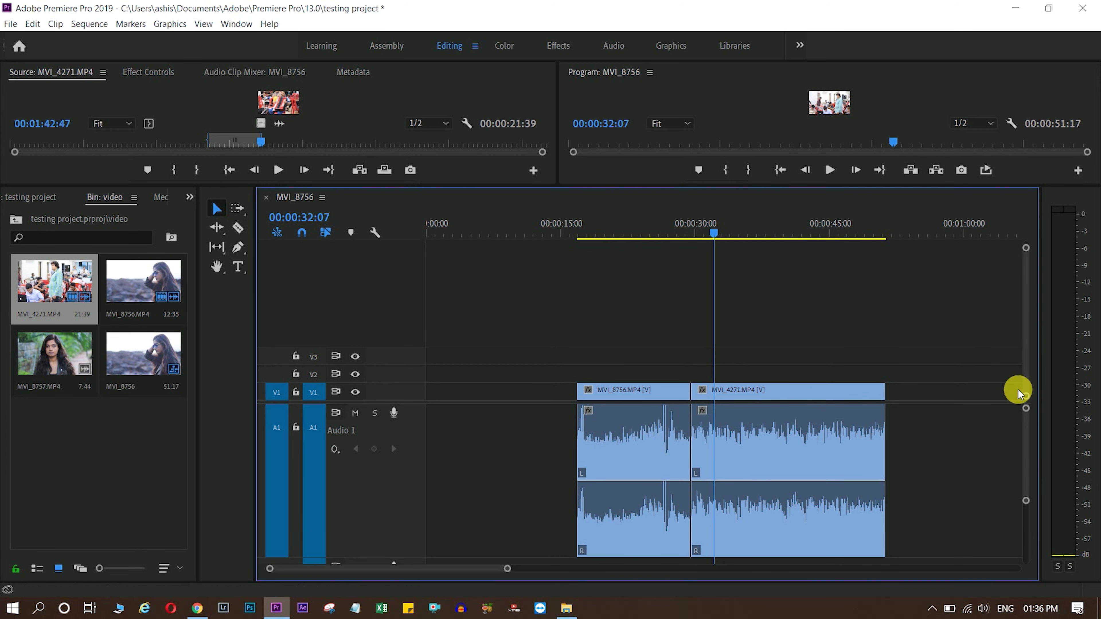
{"action": "mouse_move", "coordinate": [1030, 403]}
{"action": "left_mouse_down"}
{"action": "mouse_move", "coordinate": [1028, 377]}
{"action": "mouse_move", "coordinate": [1033, 431]}
{"action": "left_mouse_up"}
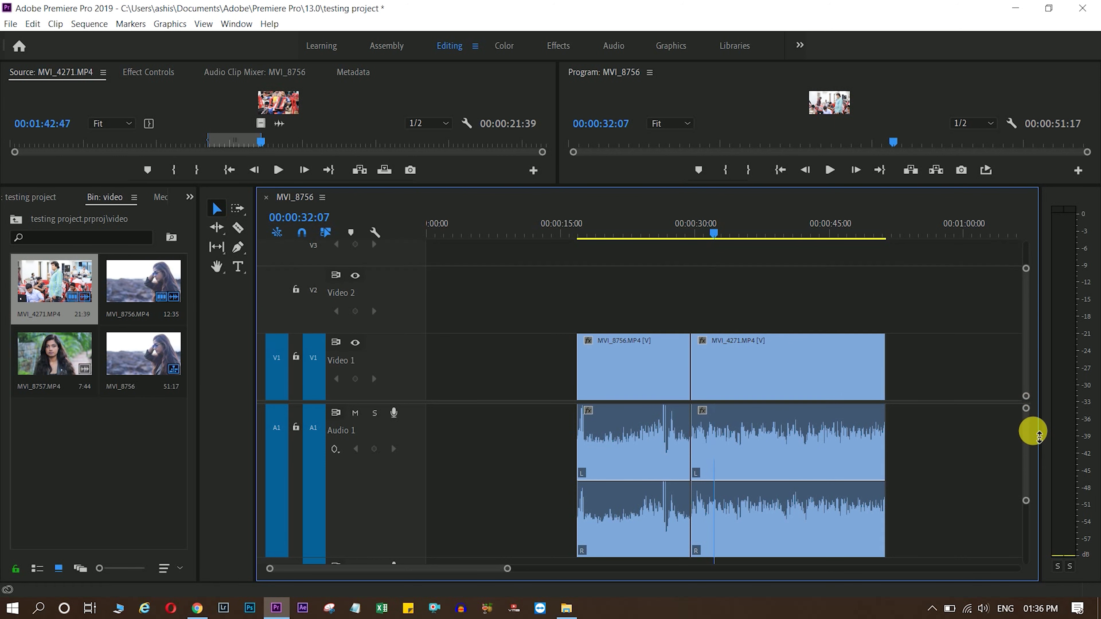
{"action": "left_click_drag", "start_coordinate": [597, 187], "coordinate": [612, 384]}
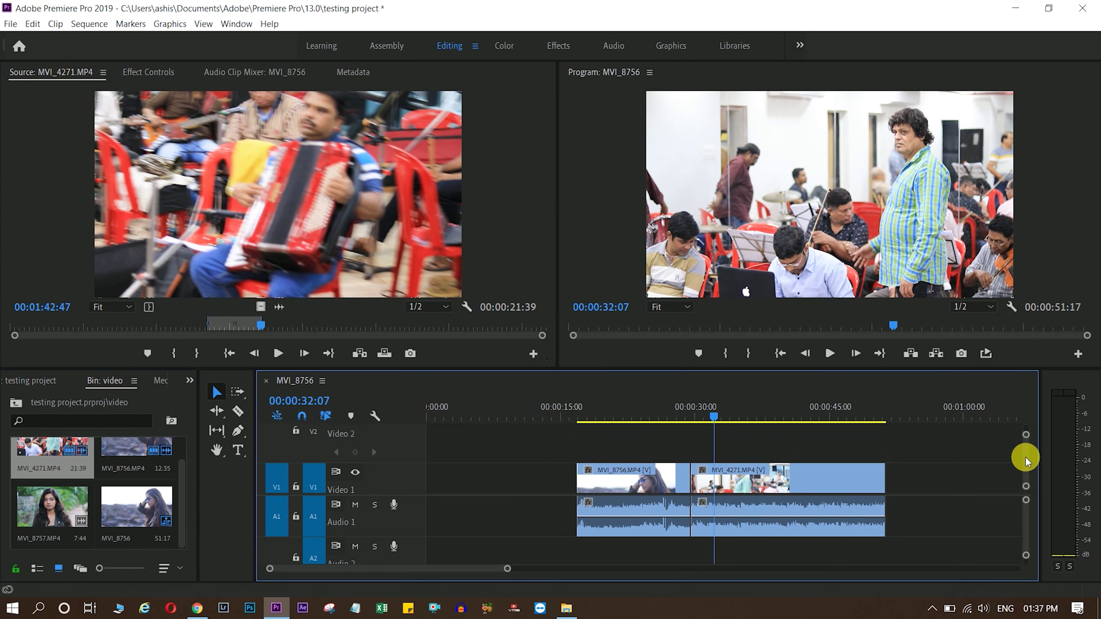
{"action": "left_click_drag", "start_coordinate": [1026, 463], "coordinate": [1025, 474]}
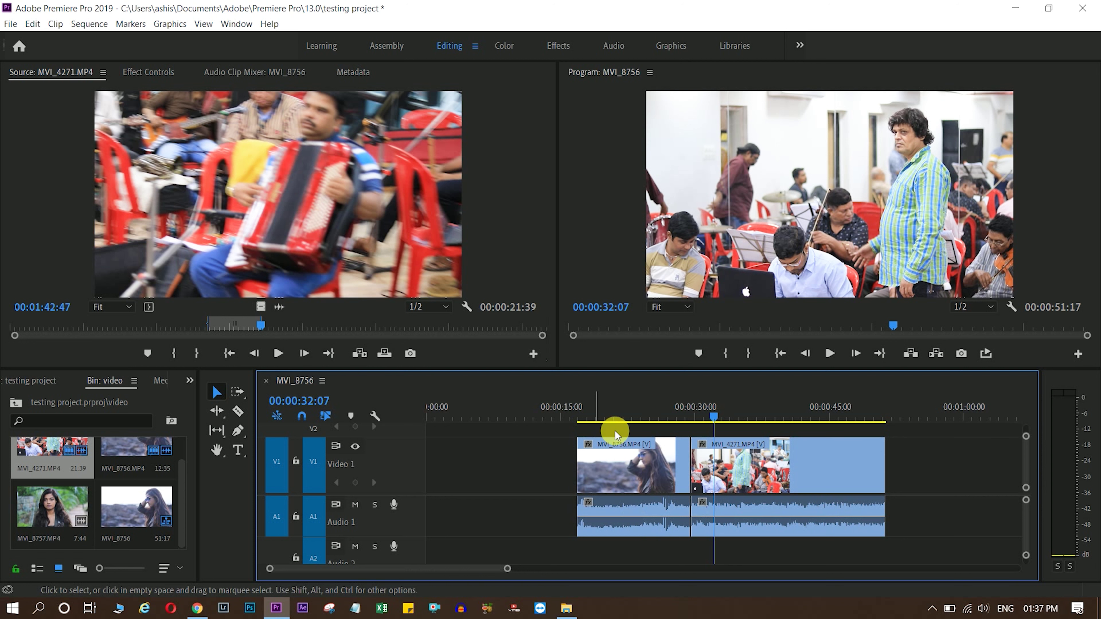
{"action": "left_click_drag", "start_coordinate": [641, 369], "coordinate": [627, 295]}
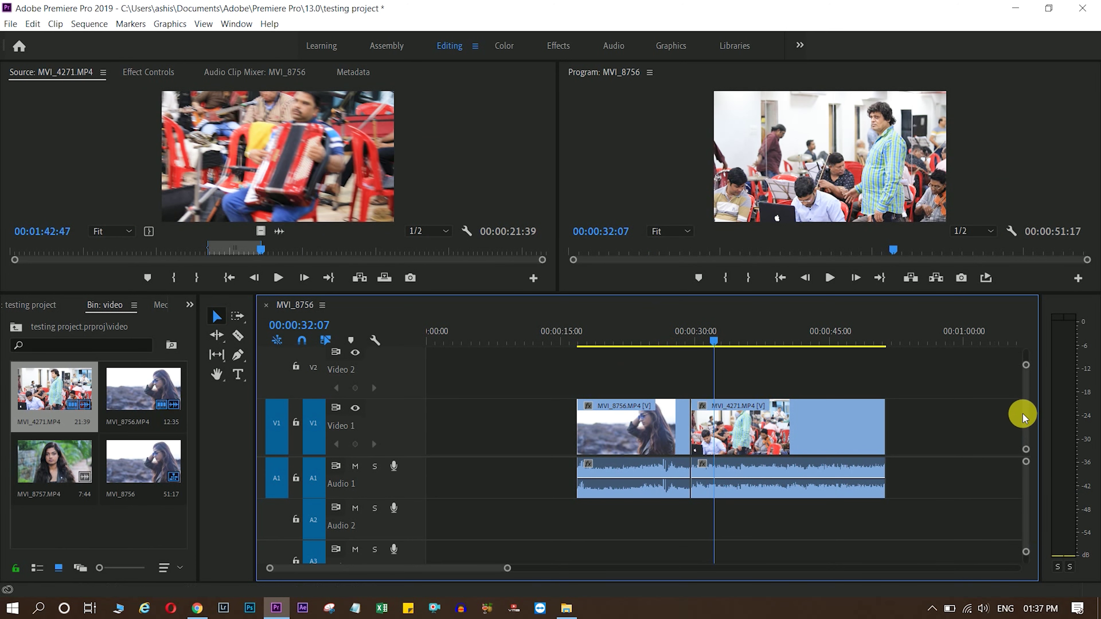
{"action": "scroll", "coordinate": [1023, 417], "scroll_direction": "down", "scroll_amount": 3}
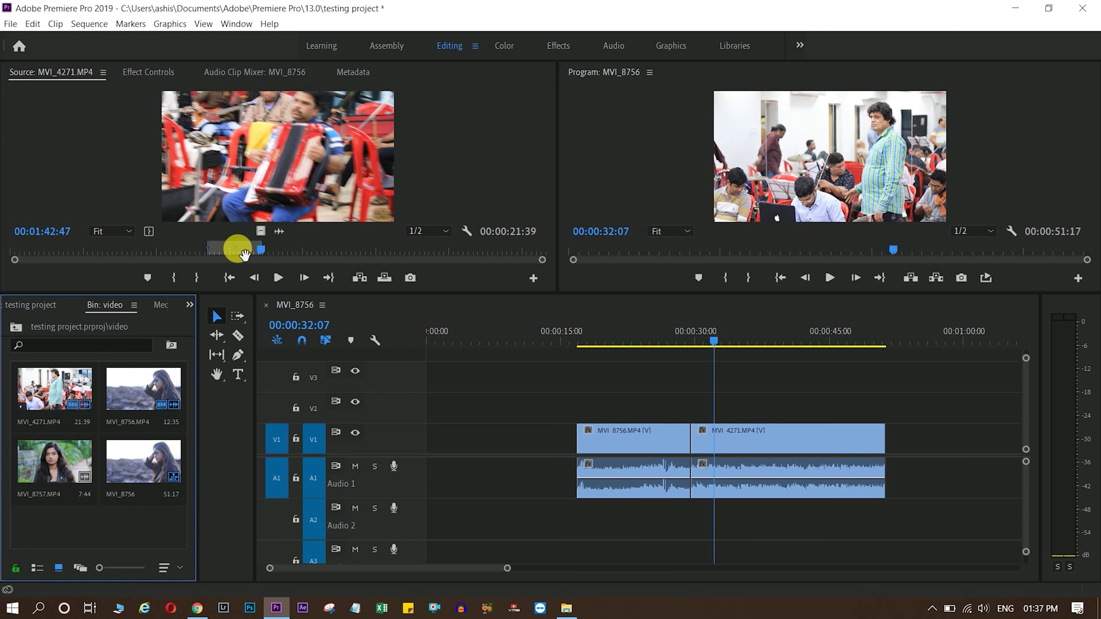
Place two different MVI_4271 source excerpts on tracks V2 and V3.
{"action": "left_click_drag", "start_coordinate": [232, 247], "coordinate": [332, 246]}
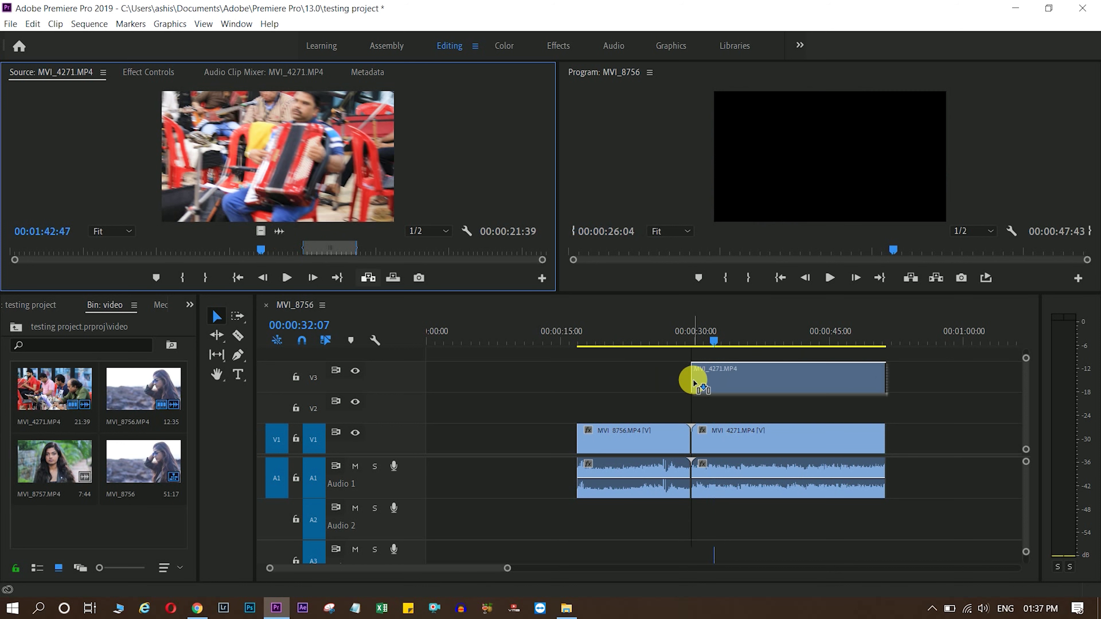
{"action": "left_click_drag", "start_coordinate": [282, 237], "coordinate": [775, 393]}
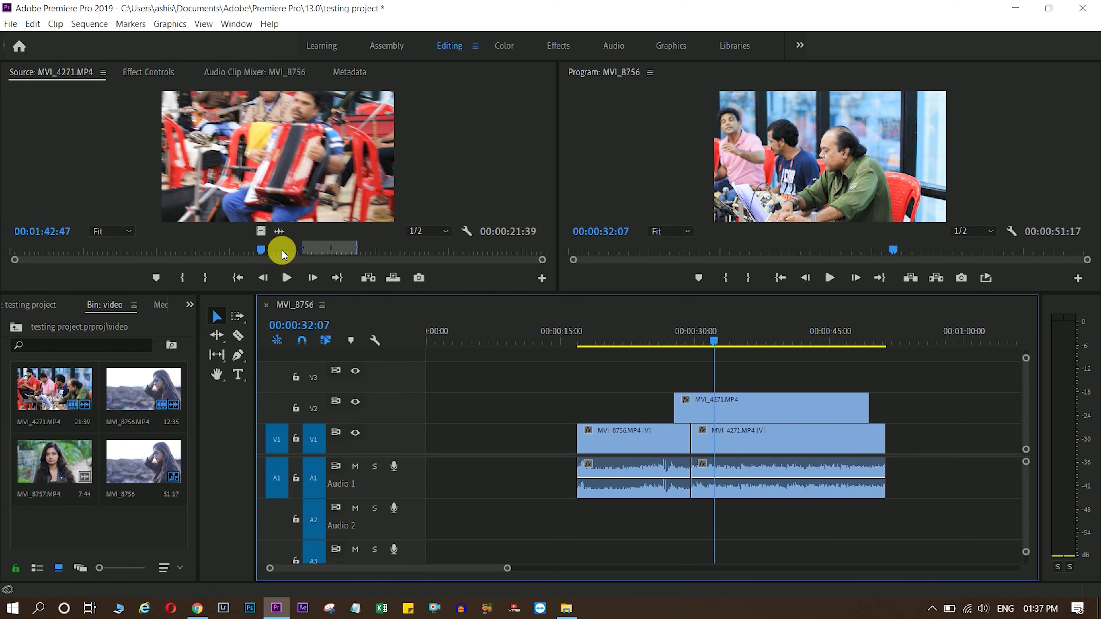
{"action": "left_click", "coordinate": [383, 253]}
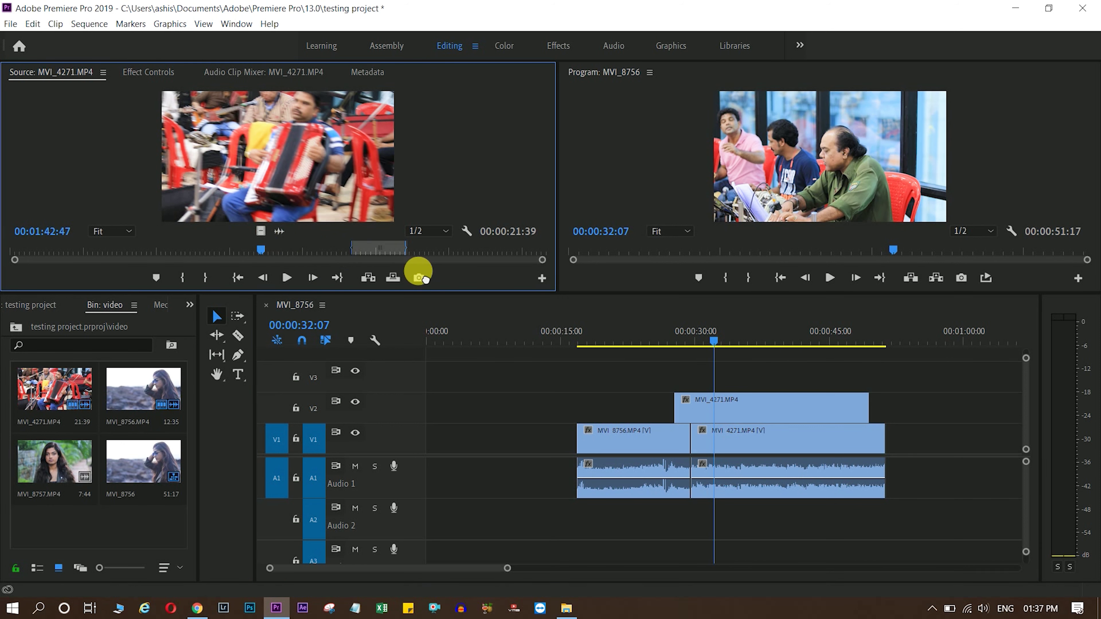
{"action": "left_click_drag", "start_coordinate": [262, 232], "coordinate": [599, 374]}
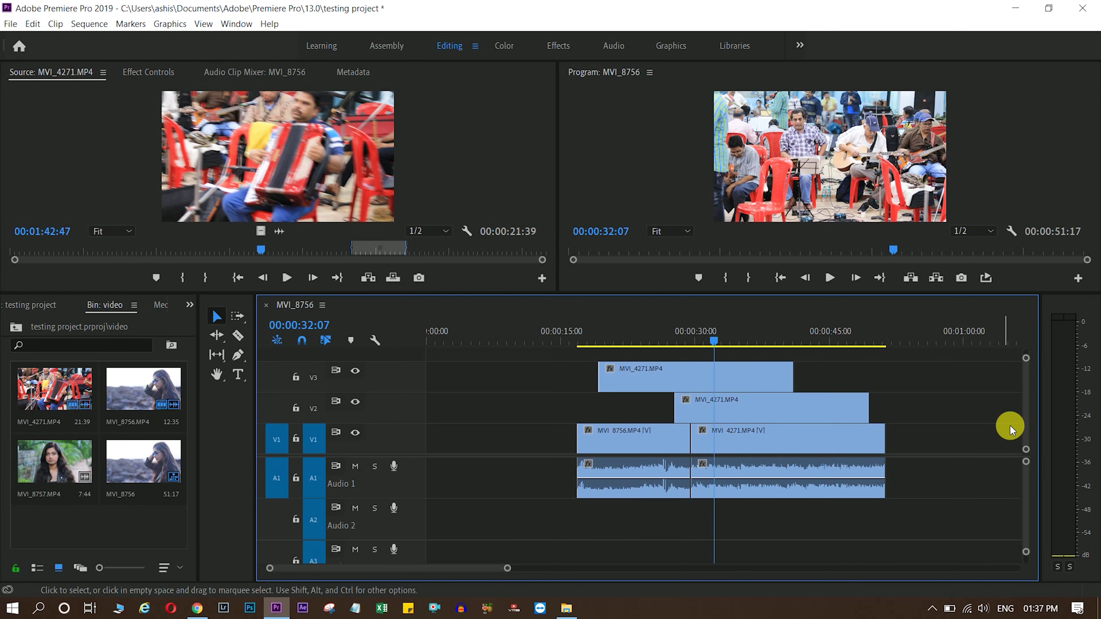
Set the playhead to 00:00:31:35 and move the second audio clip down to Audio 2.
{"action": "left_click_drag", "start_coordinate": [1027, 410], "coordinate": [1024, 394]}
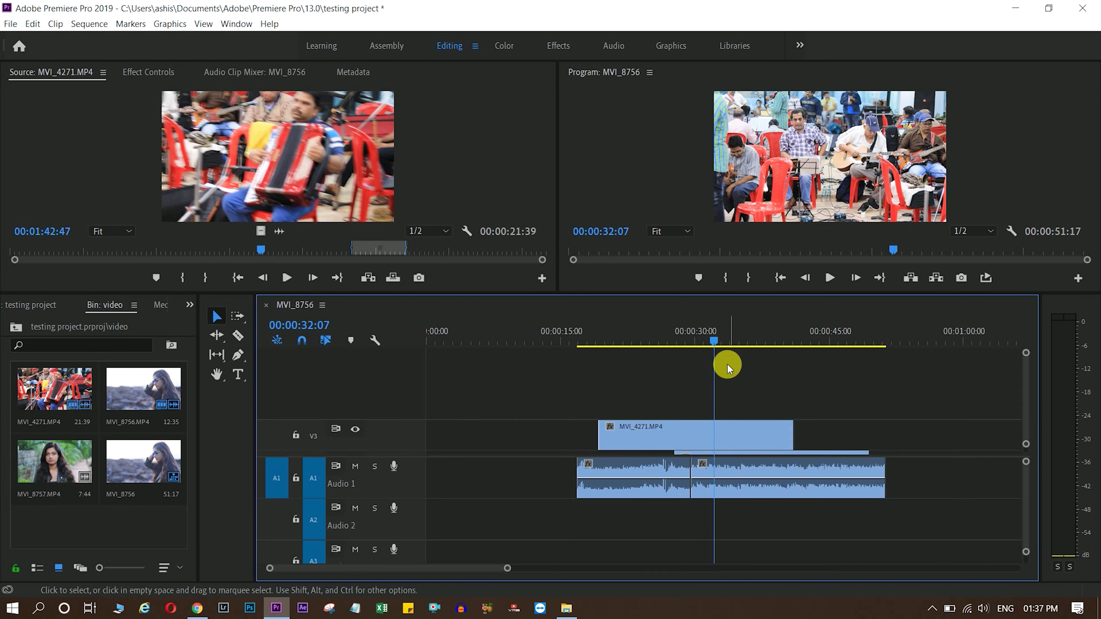
{"action": "left_click_drag", "start_coordinate": [714, 337], "coordinate": [710, 338]}
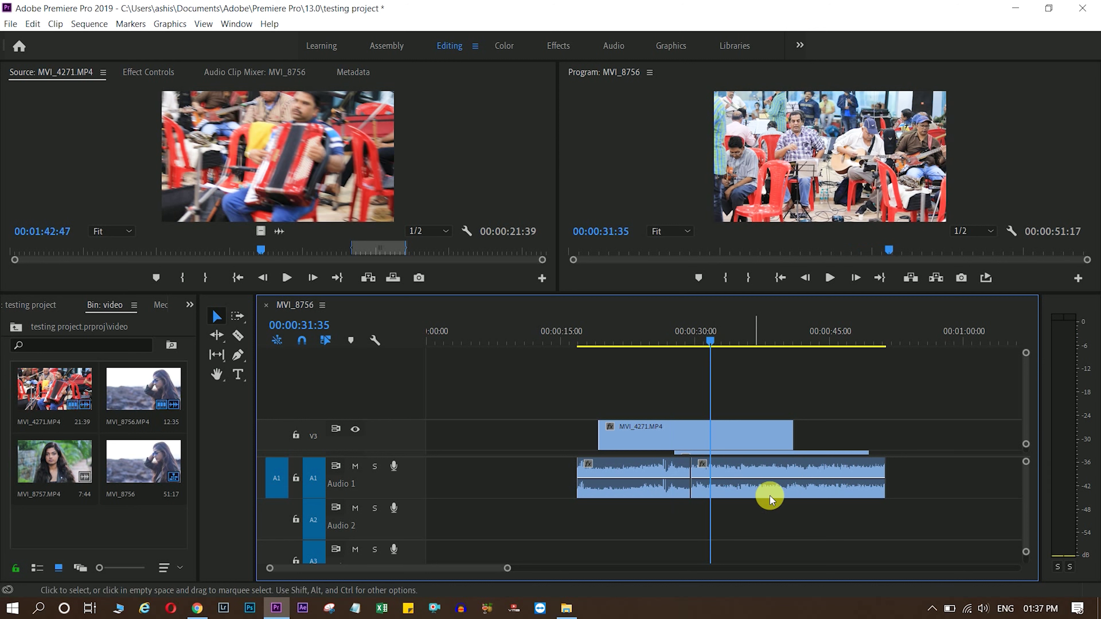
{"action": "double_click", "coordinate": [765, 465]}
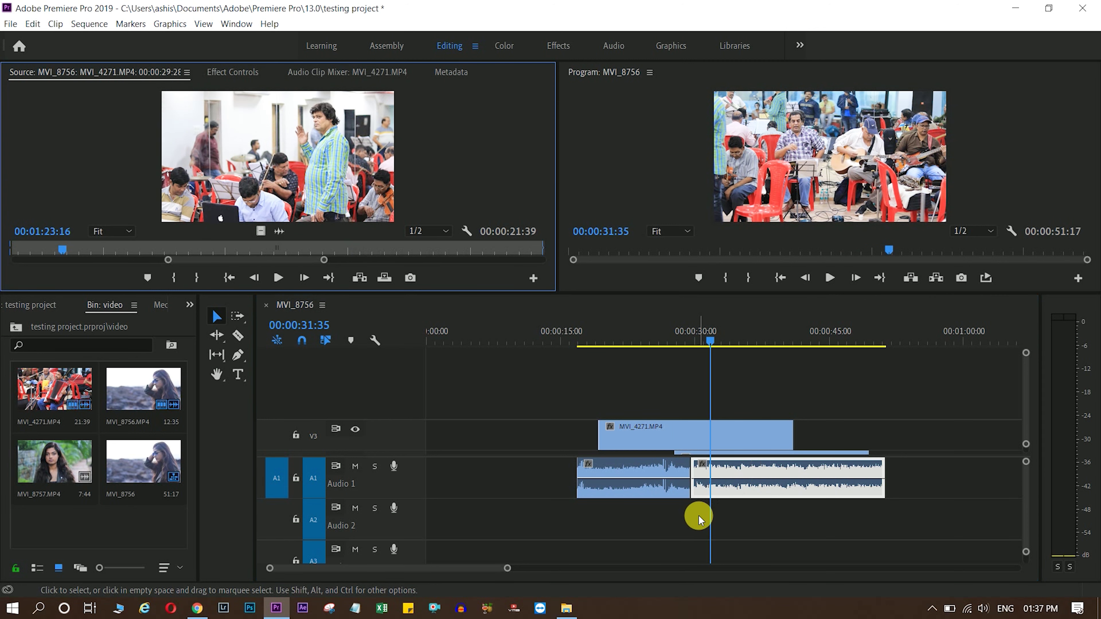
{"action": "mouse_move", "coordinate": [711, 497]}
{"action": "left_mouse_down"}
{"action": "mouse_move", "coordinate": [683, 517]}
{"action": "mouse_move", "coordinate": [729, 540]}
{"action": "left_mouse_up"}
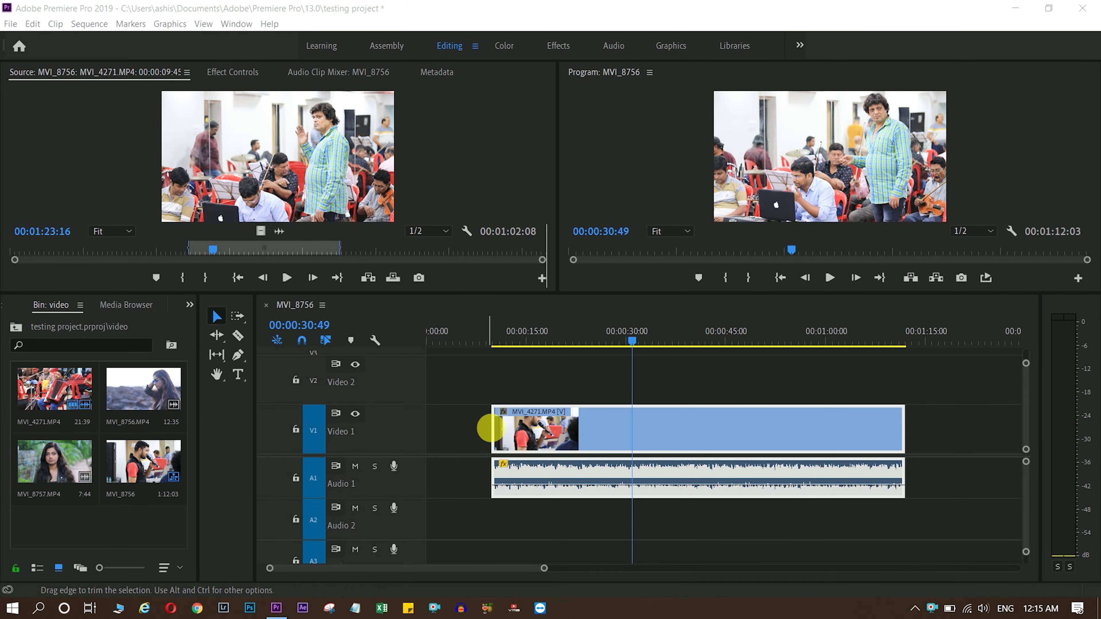
{"action": "left_click_drag", "start_coordinate": [636, 341], "coordinate": [652, 342]}
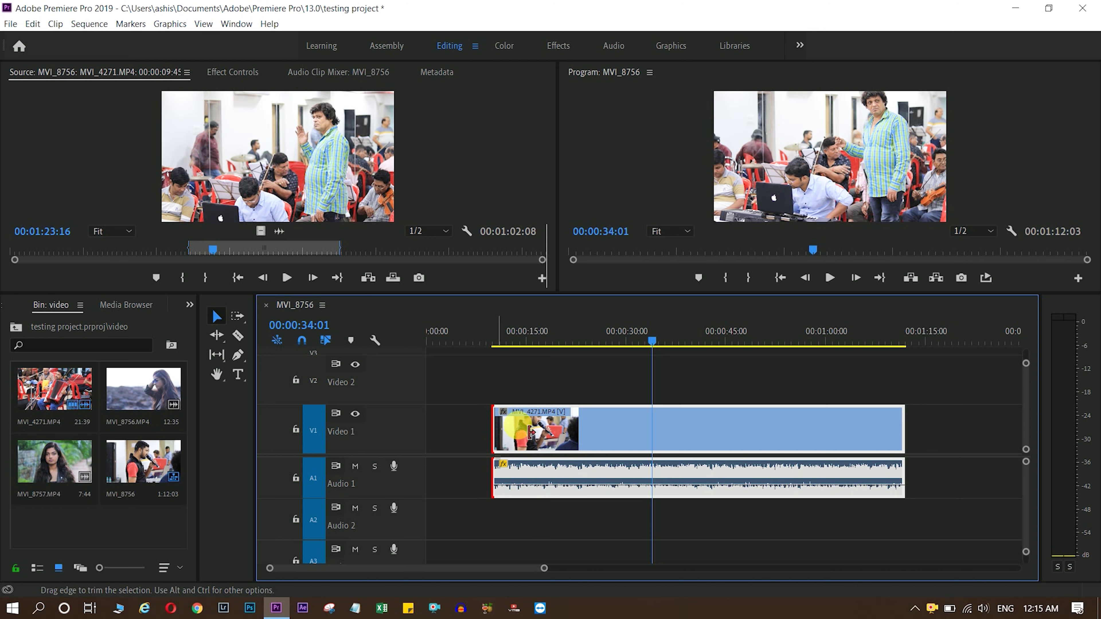
{"action": "left_click_drag", "start_coordinate": [529, 432], "coordinate": [652, 431]}
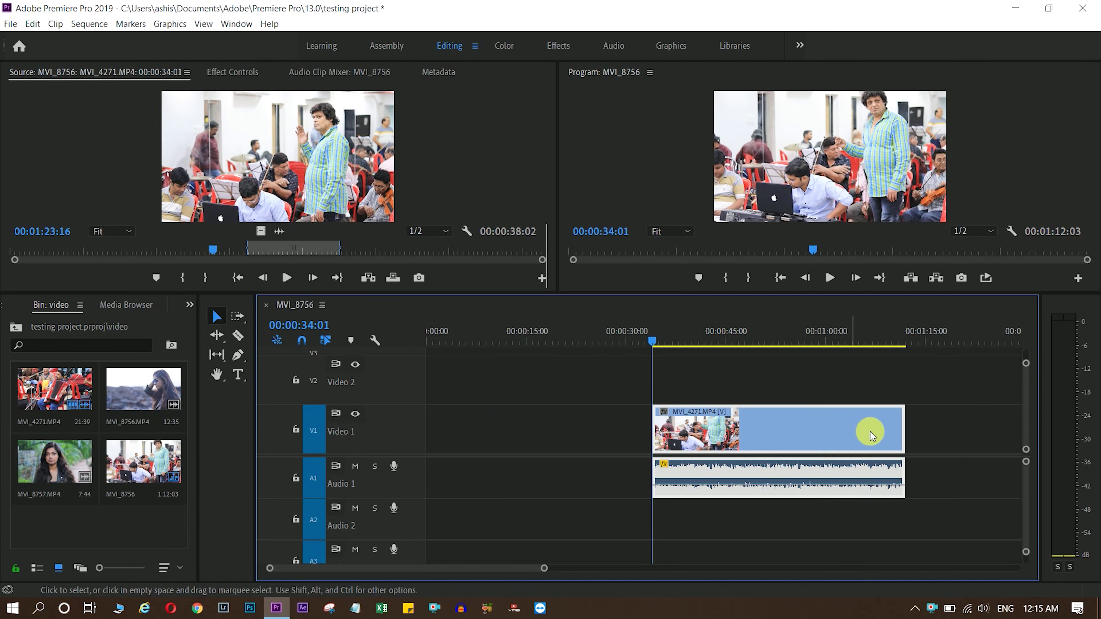
{"action": "left_click_drag", "start_coordinate": [918, 435], "coordinate": [762, 434]}
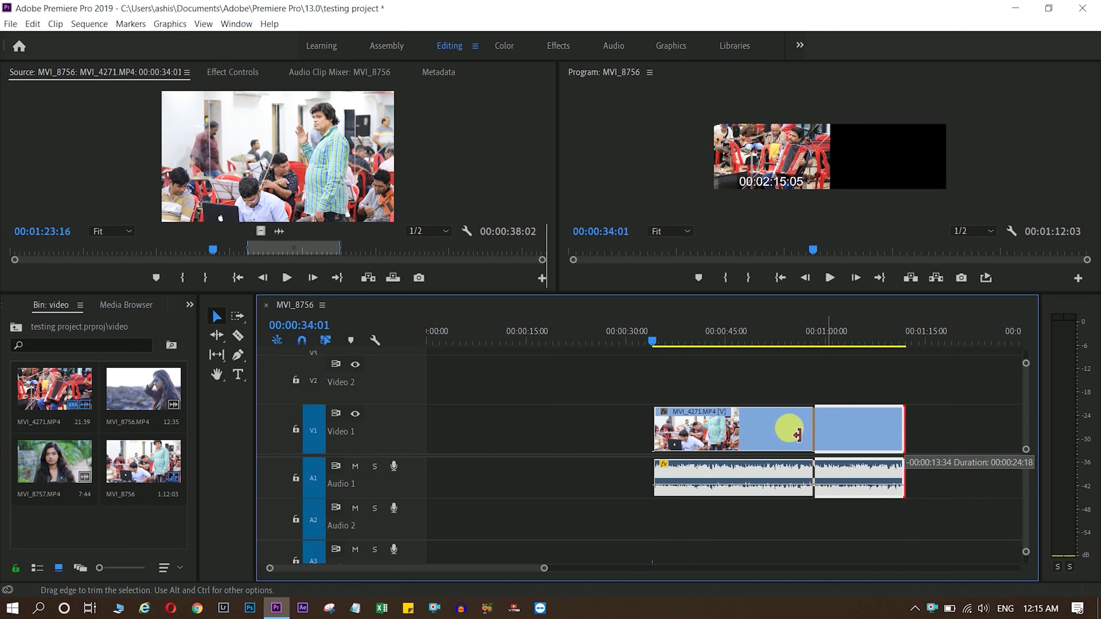
{"action": "left_click", "coordinate": [705, 435]}
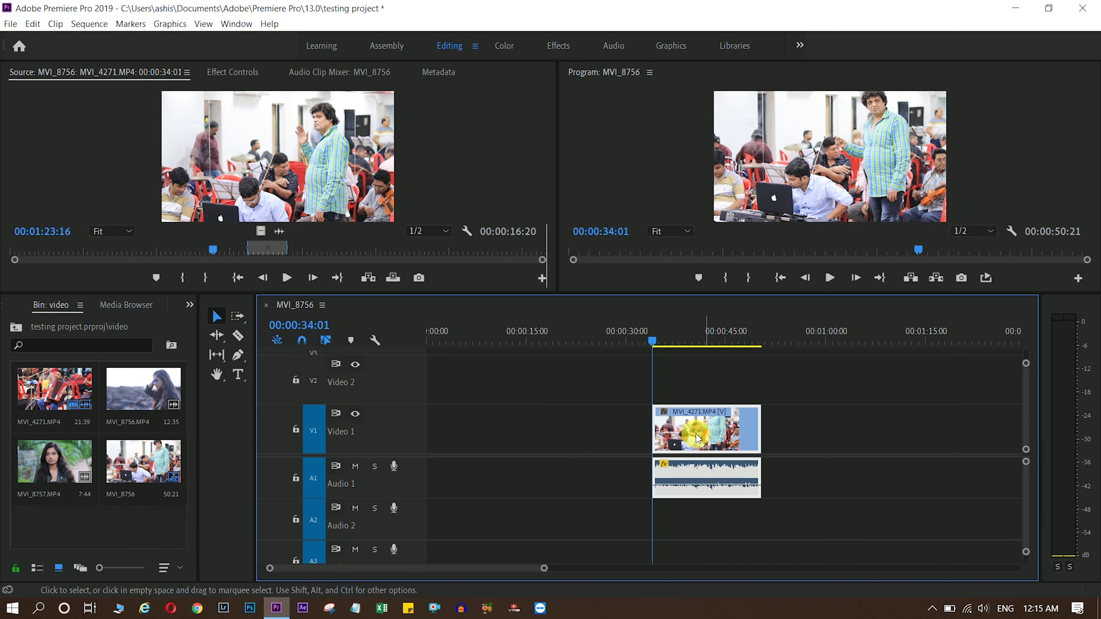
{"action": "left_click_drag", "start_coordinate": [696, 438], "coordinate": [477, 435]}
{"action": "left_click_drag", "start_coordinate": [446, 433], "coordinate": [494, 435]}
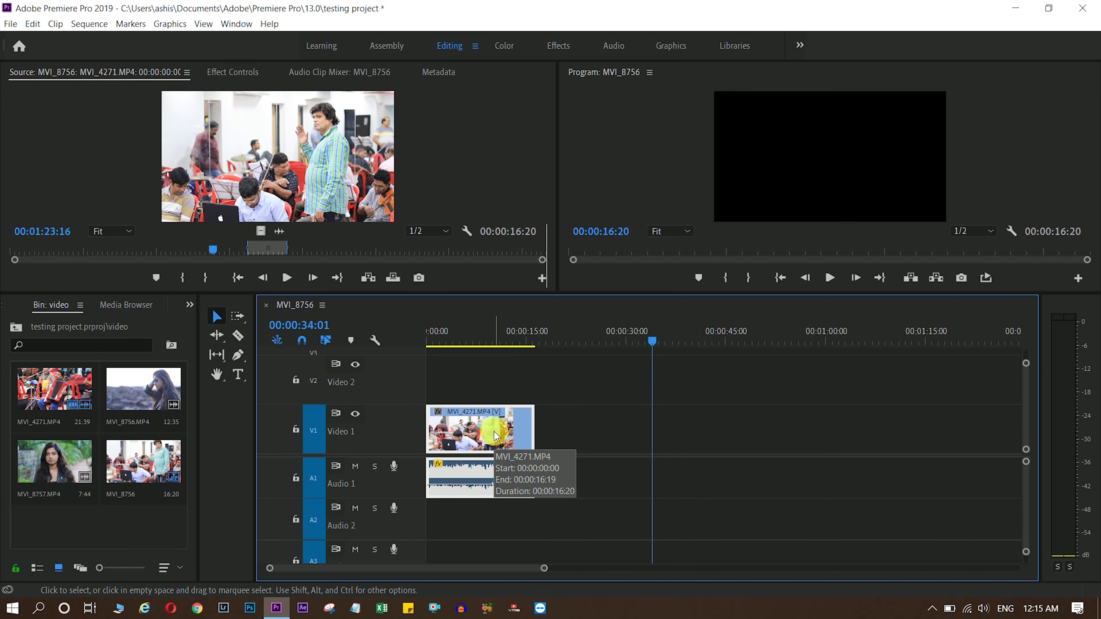
{"action": "key", "text": "ctrl+z"}
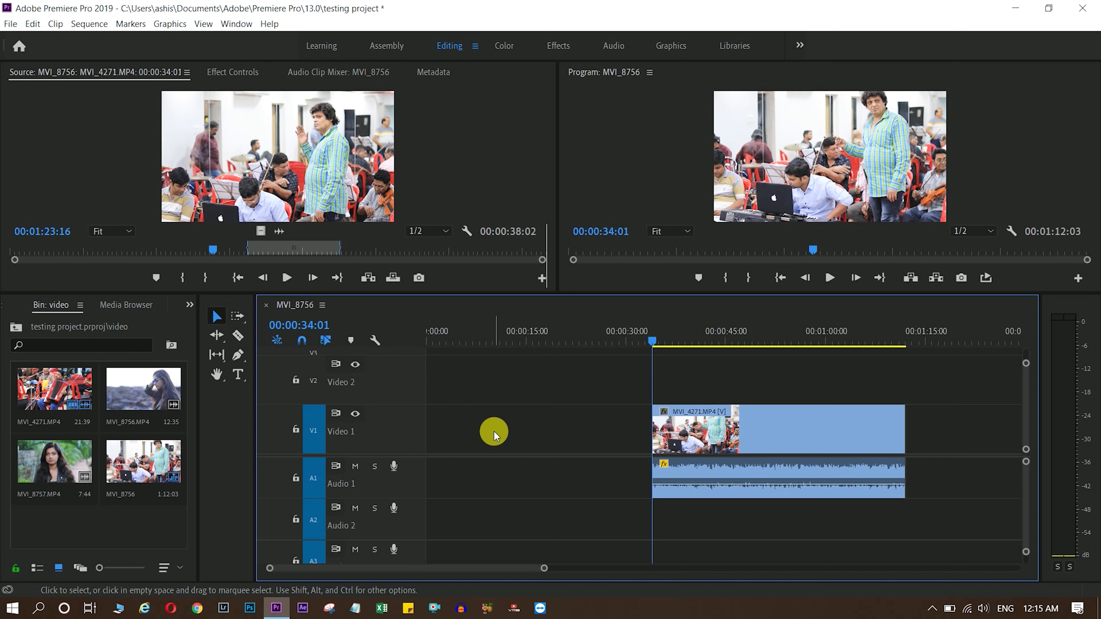
{"action": "key", "text": "ctrl+z"}
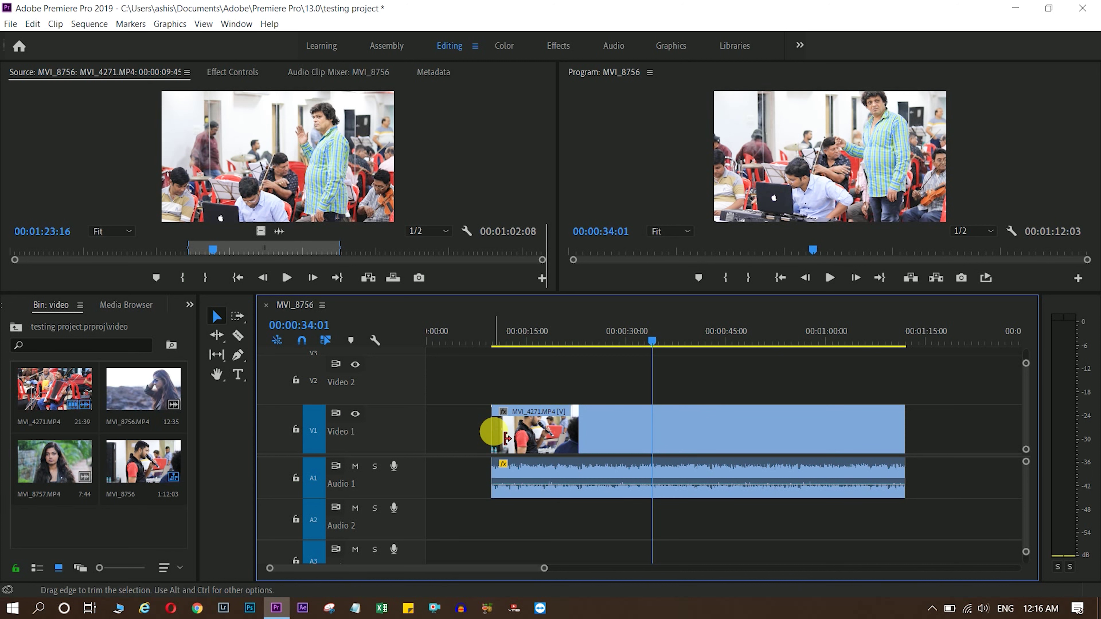
Scrub the sequence from about 16 to 35 seconds to review the footage.
{"action": "left_click", "coordinate": [537, 343]}
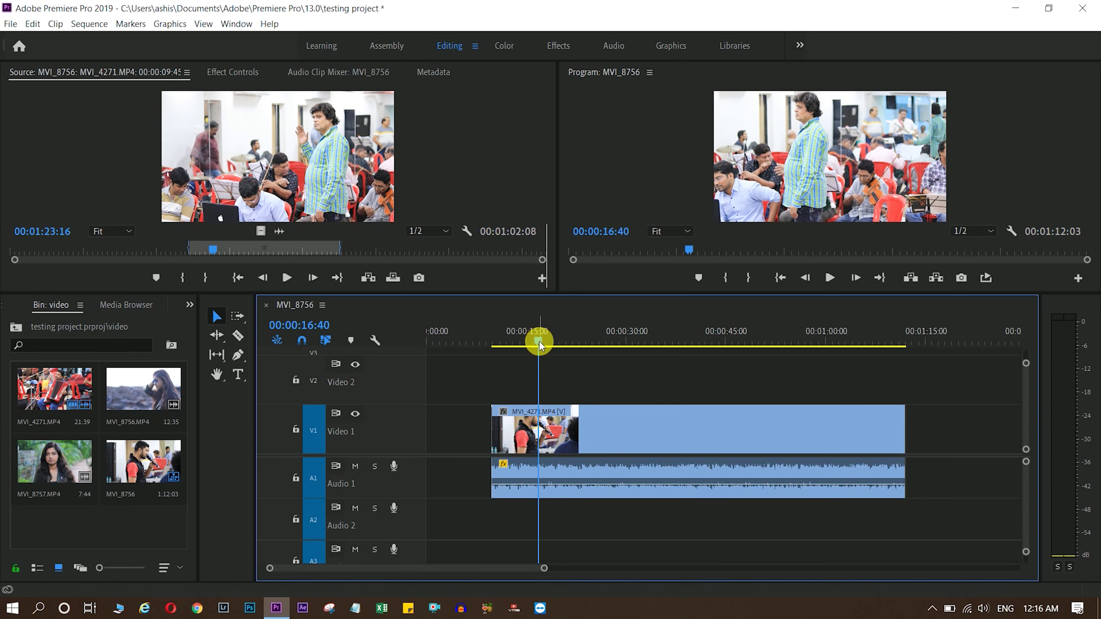
{"action": "left_click_drag", "start_coordinate": [540, 342], "coordinate": [661, 341]}
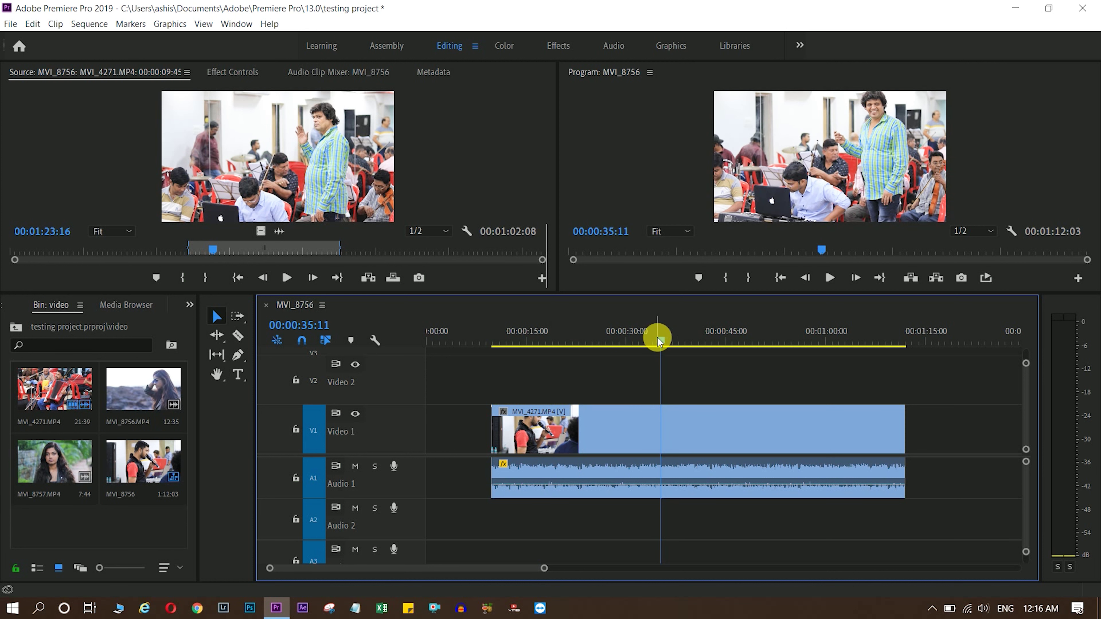
{"action": "left_click_drag", "start_coordinate": [662, 341], "coordinate": [813, 345]}
Trim the MVI_4271 clip's end so the sequence runs 1:07:48, then marquee-select it.
{"action": "left_click_drag", "start_coordinate": [919, 435], "coordinate": [813, 431]}
{"action": "left_click_drag", "start_coordinate": [811, 341], "coordinate": [743, 343]}
{"action": "mouse_move", "coordinate": [811, 431]}
{"action": "left_mouse_down"}
{"action": "mouse_move", "coordinate": [774, 441]}
{"action": "mouse_move", "coordinate": [785, 438]}
{"action": "left_mouse_up"}
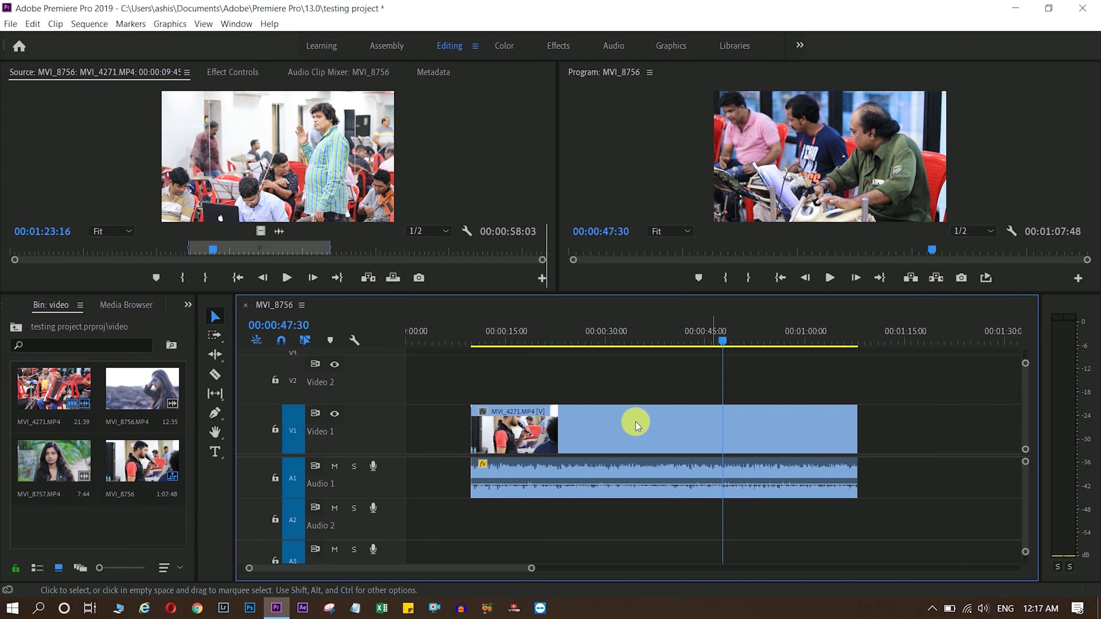
{"action": "left_click_drag", "start_coordinate": [631, 395], "coordinate": [880, 560]}
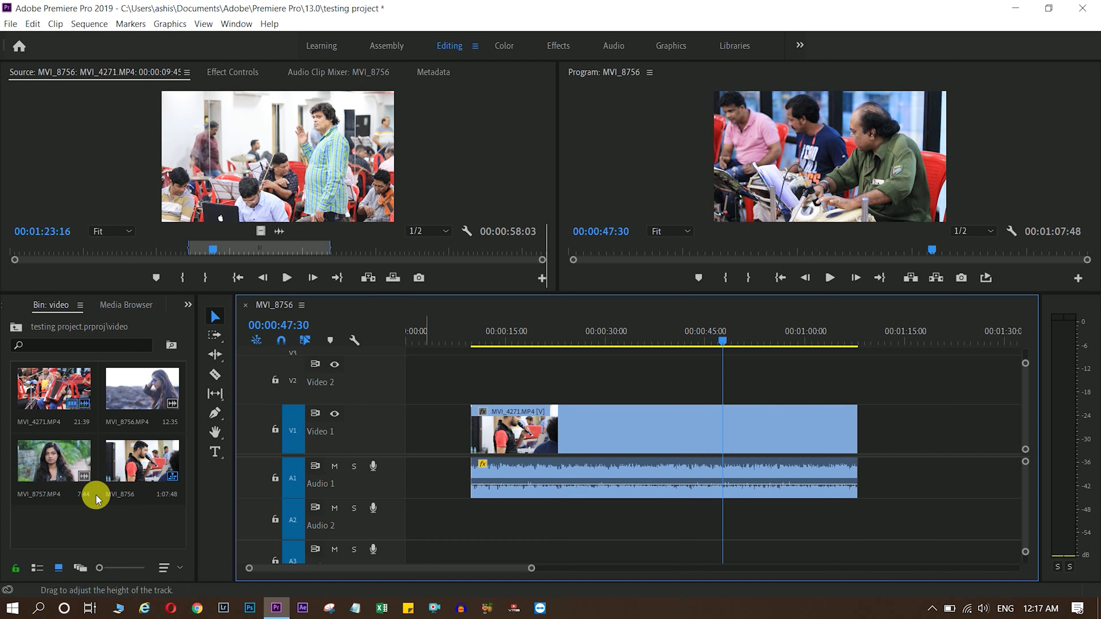
{"action": "left_click", "coordinate": [266, 234]}
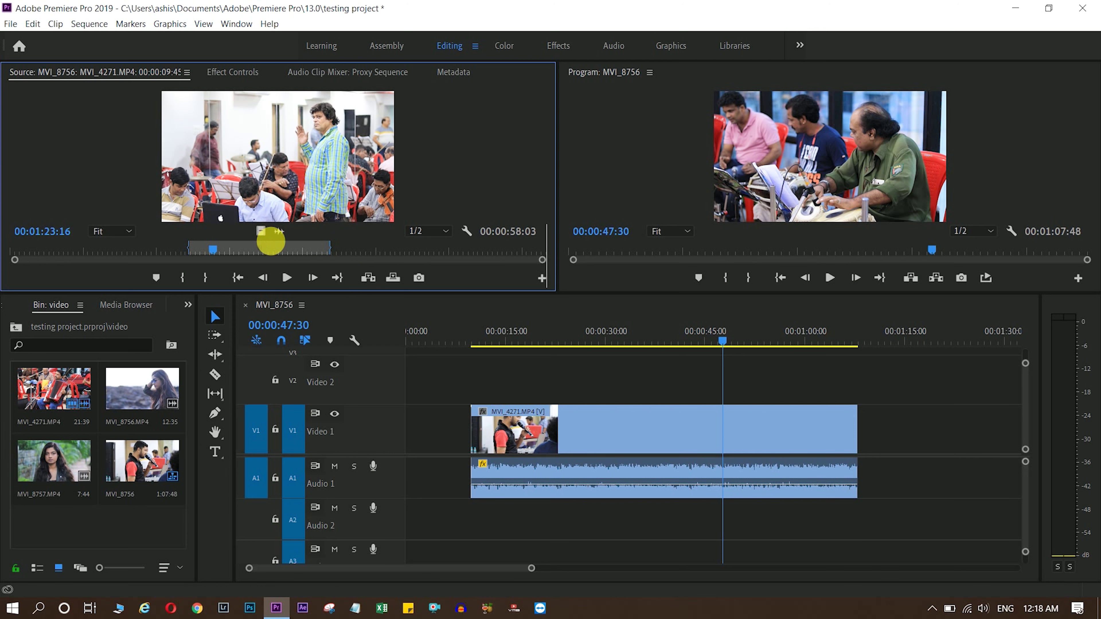
Load MVI_8756.MP4 in the Source Monitor and mark a 4:01-long range.
{"action": "left_click_drag", "start_coordinate": [271, 241], "coordinate": [381, 250]}
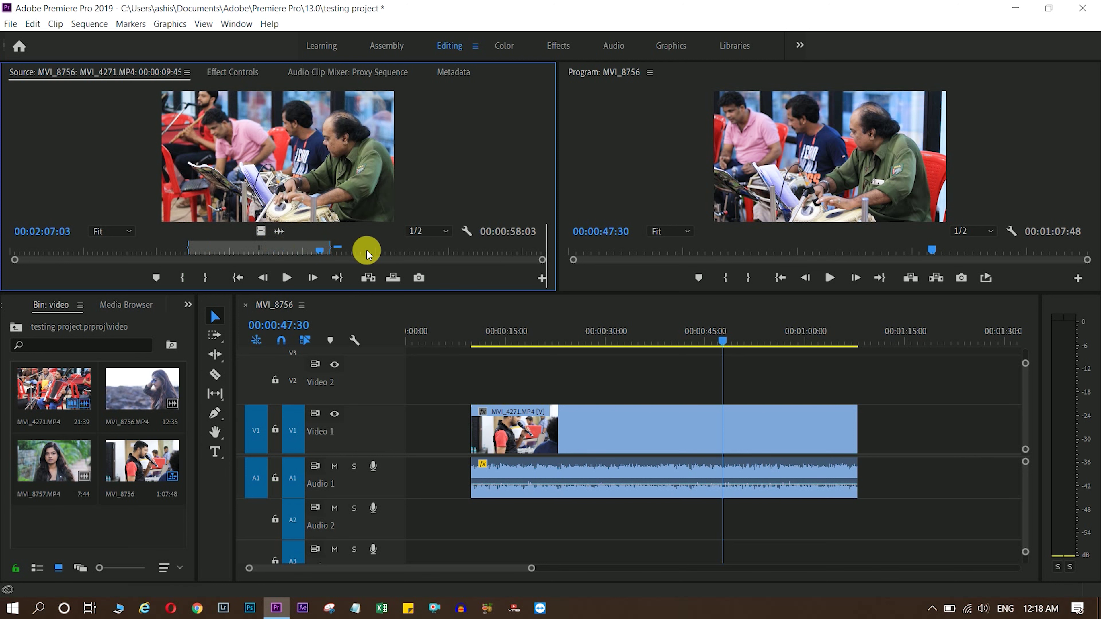
{"action": "double_click", "coordinate": [147, 402]}
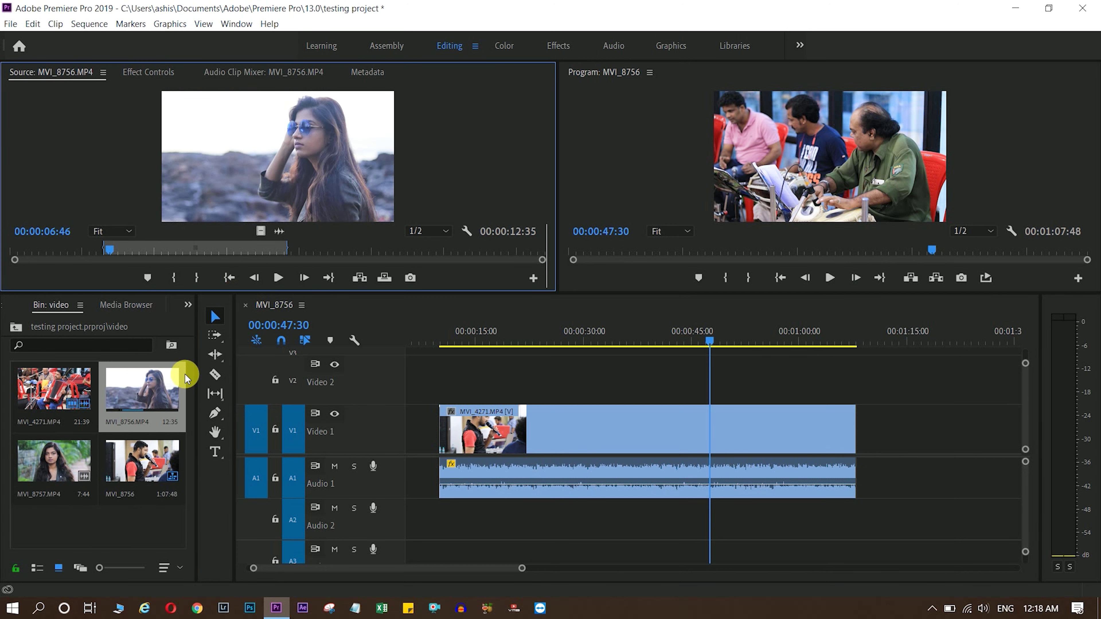
{"action": "left_click_drag", "start_coordinate": [283, 250], "coordinate": [421, 251]}
{"action": "left_click", "coordinate": [354, 250]}
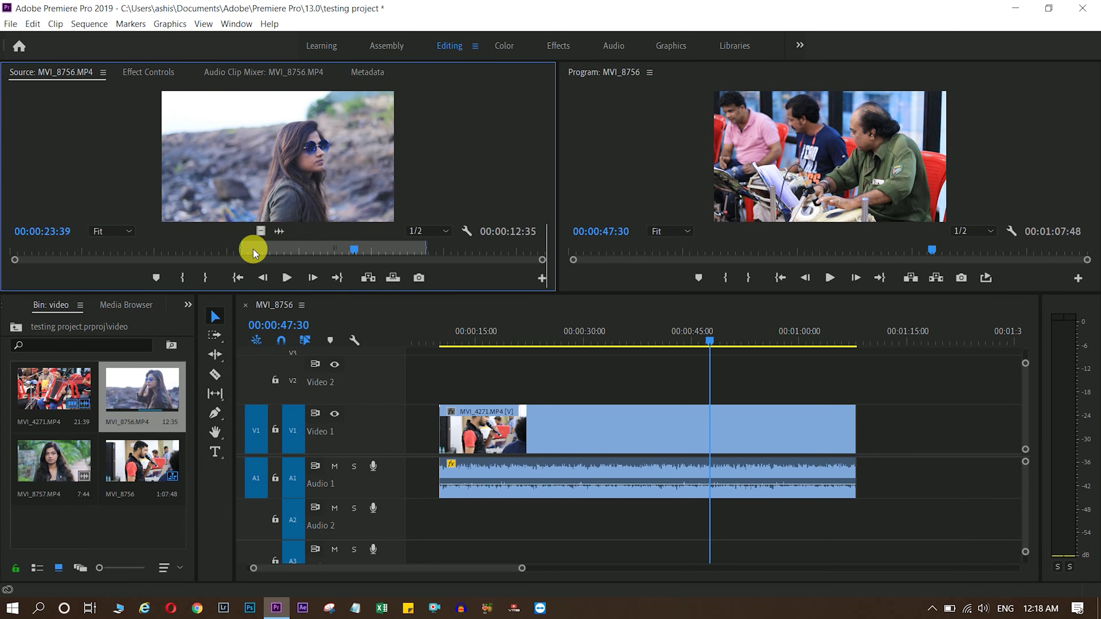
{"action": "left_click_drag", "start_coordinate": [239, 248], "coordinate": [366, 248]}
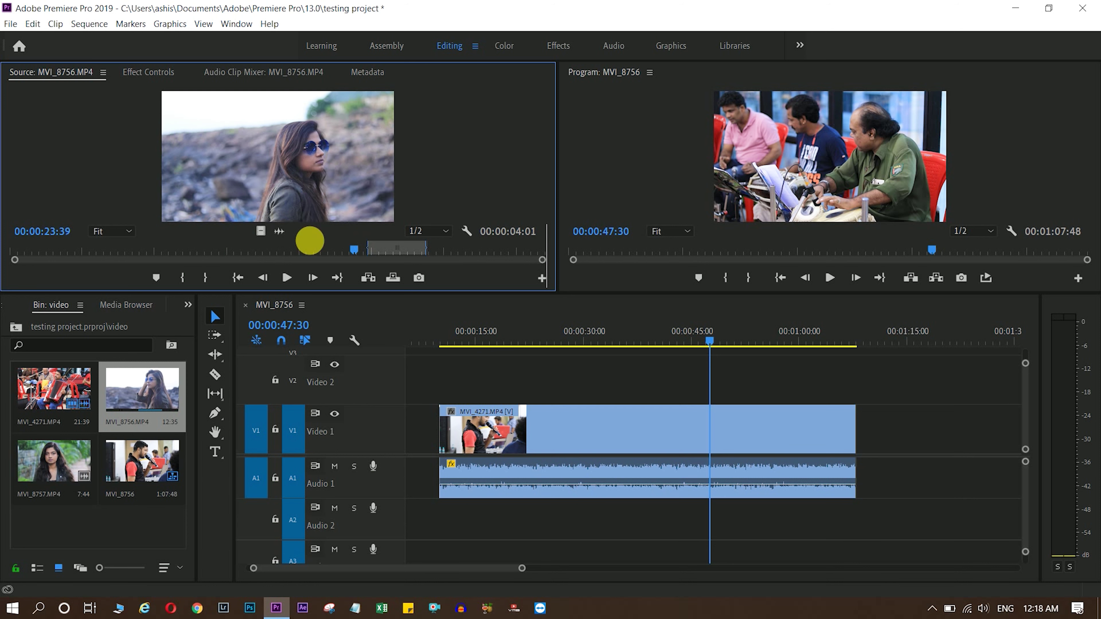
Place the marked range on Video 2 near 00:00:32 and mute Audio 1.
{"action": "left_click_drag", "start_coordinate": [263, 234], "coordinate": [608, 378]}
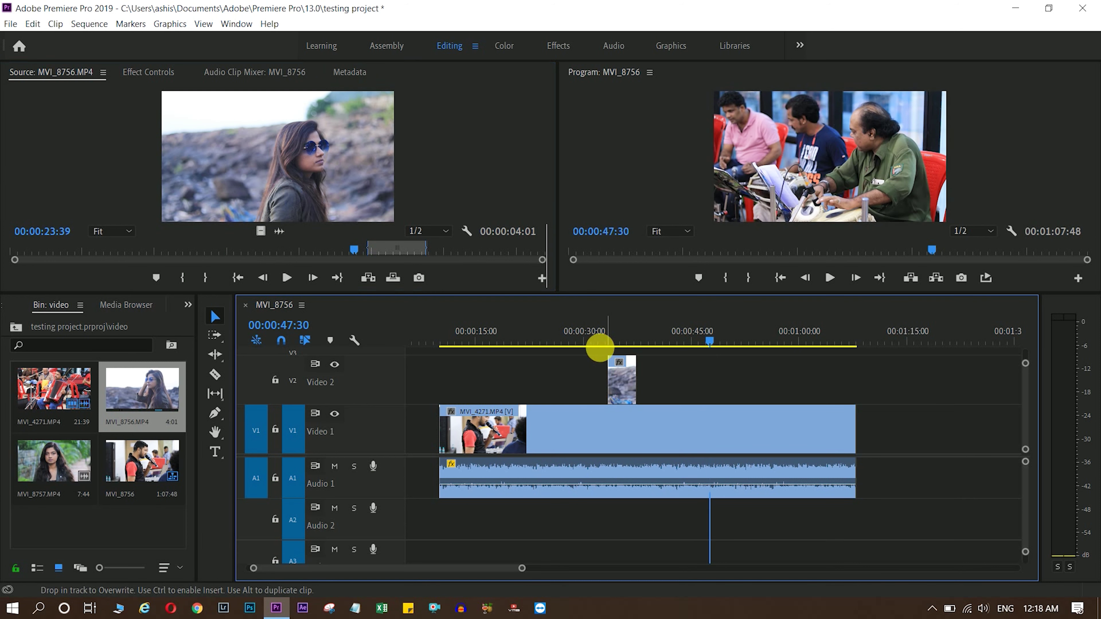
{"action": "key", "text": "space"}
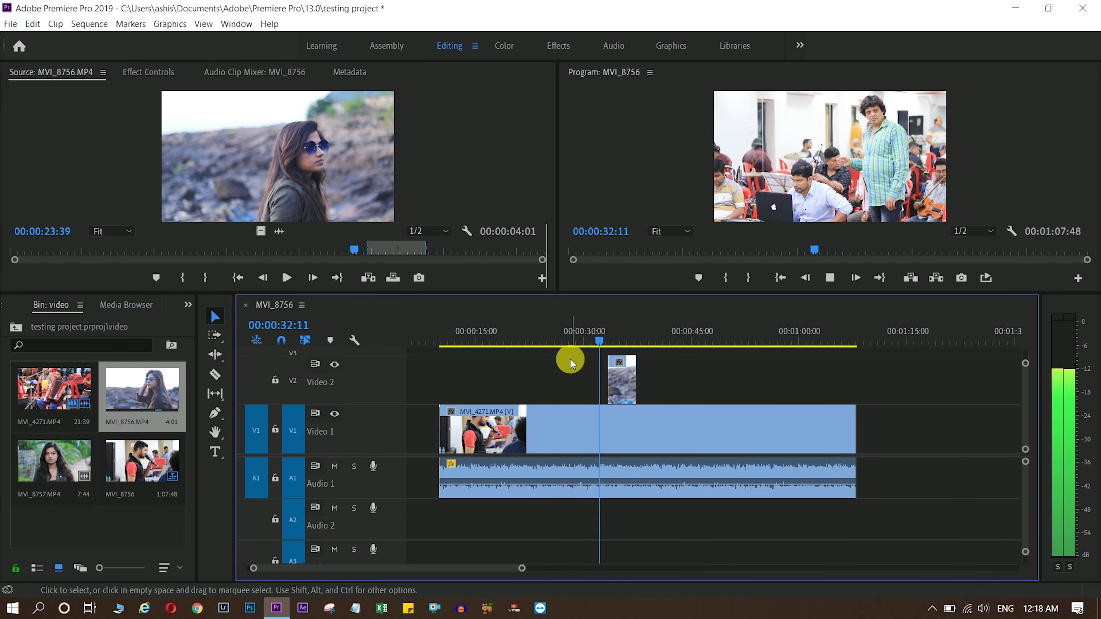
{"action": "left_click", "coordinate": [570, 345]}
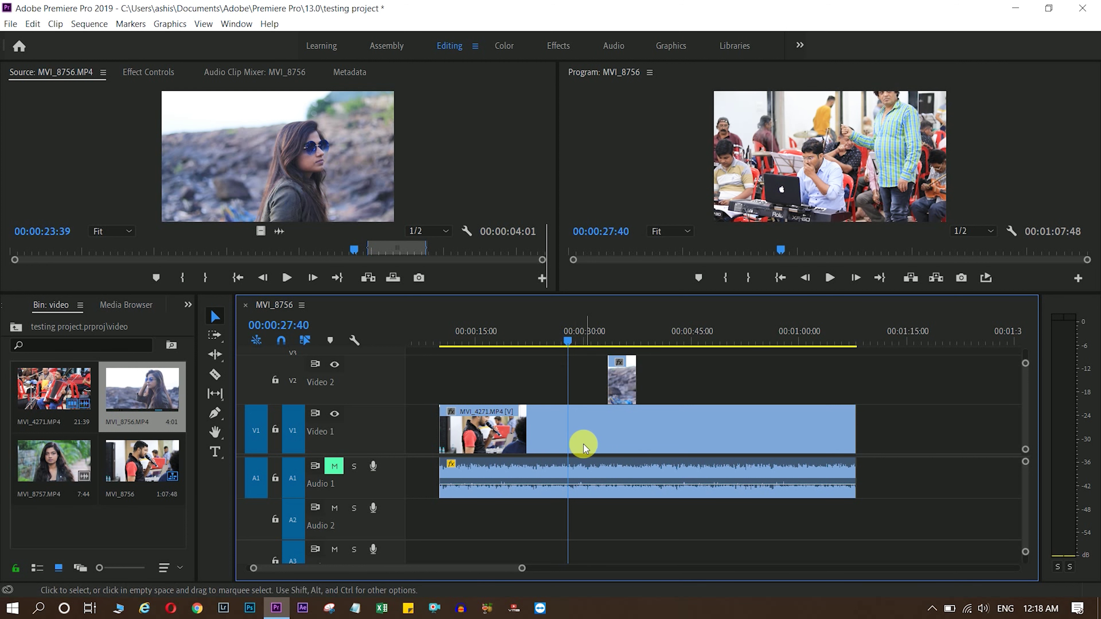
{"action": "left_click", "coordinate": [597, 334]}
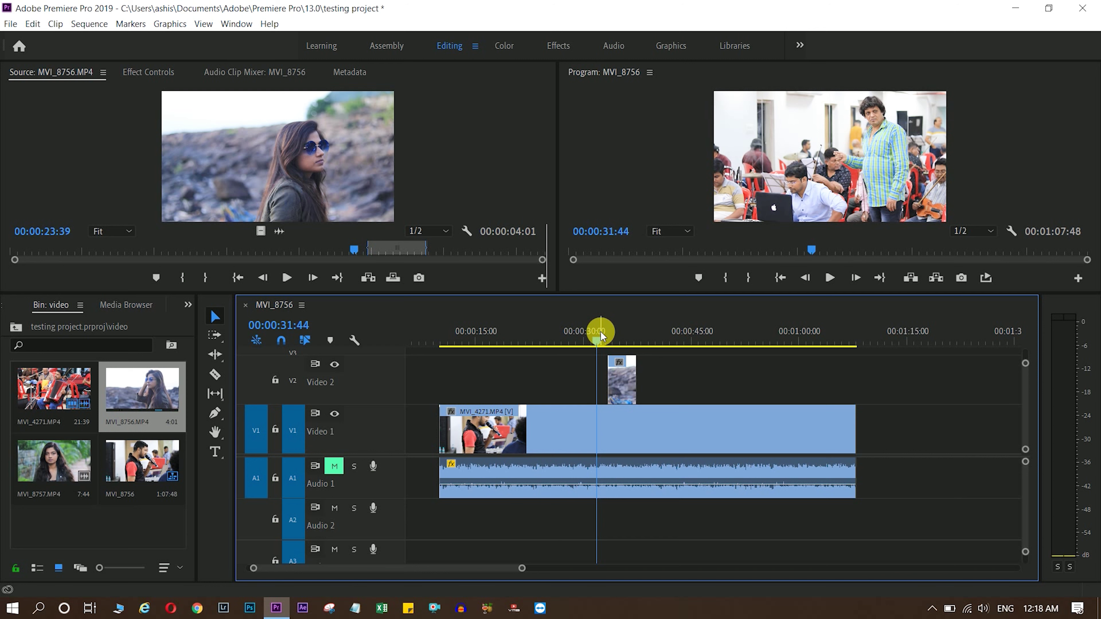
{"action": "left_click_drag", "start_coordinate": [614, 303], "coordinate": [628, 473]}
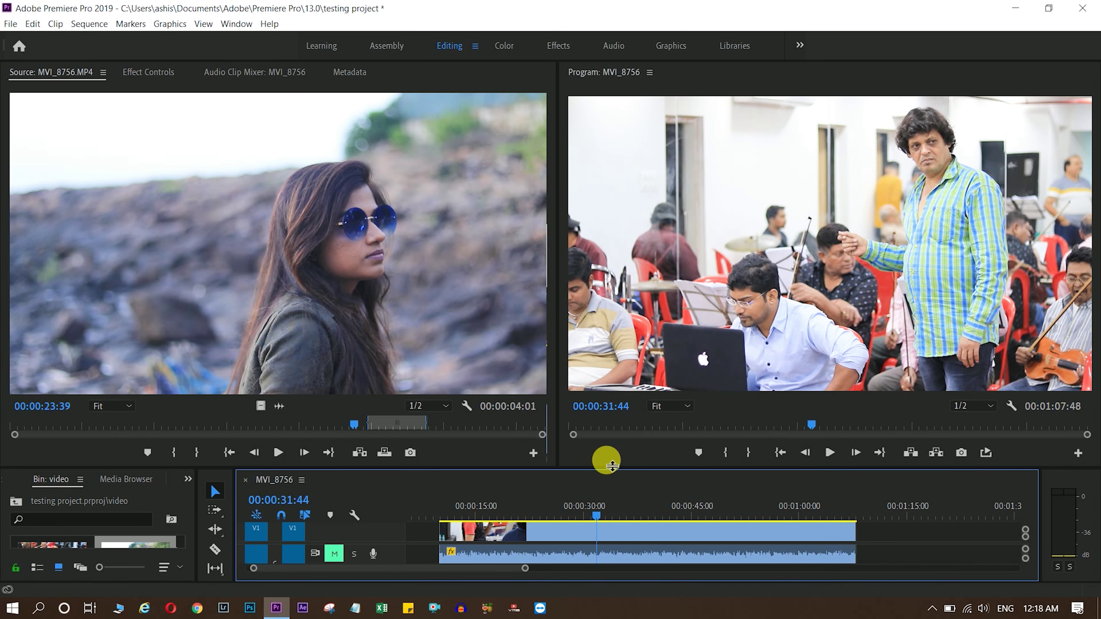
Play the sequence briefly to preview the V2 insert, then restore the timeline height.
{"action": "key", "text": "space"}
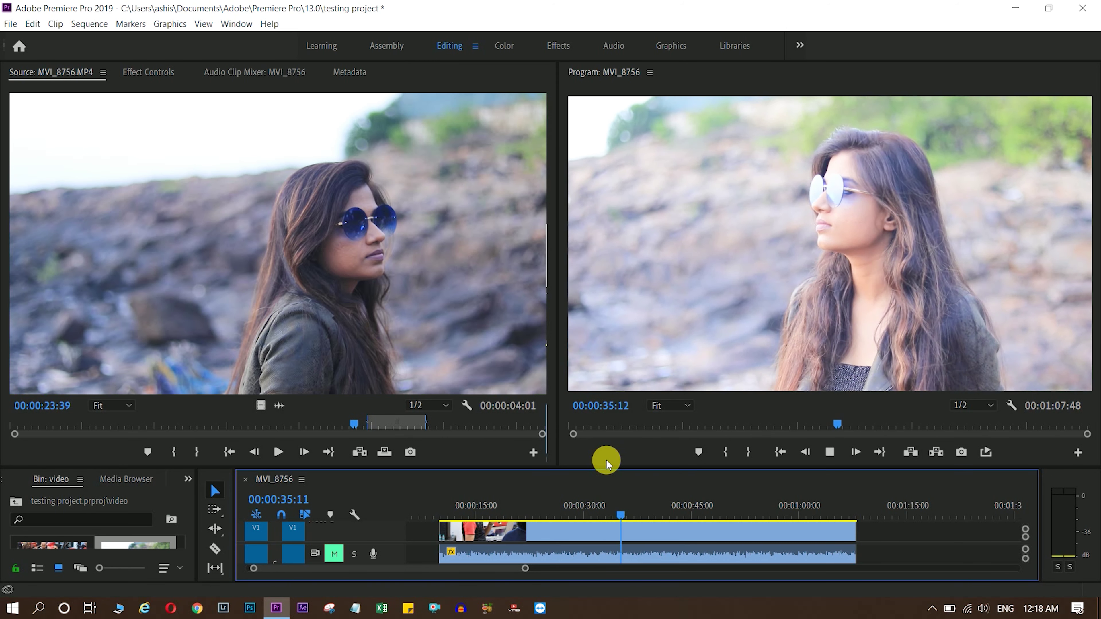
{"action": "key", "text": "space"}
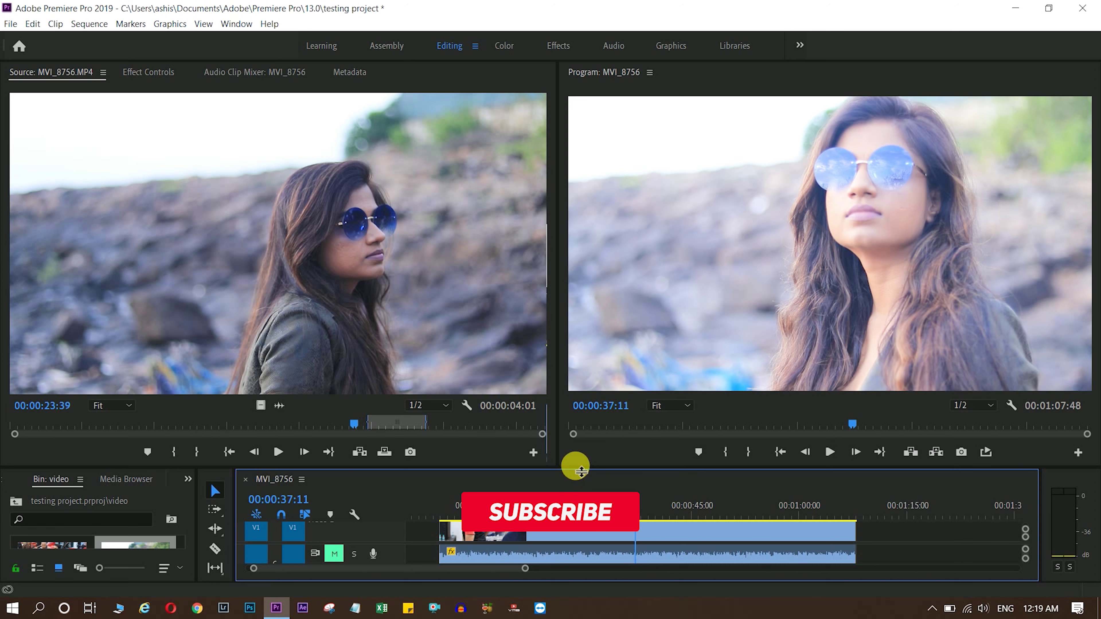
{"action": "mouse_move", "coordinate": [575, 467]}
{"action": "left_mouse_down"}
{"action": "mouse_move", "coordinate": [576, 347]}
{"action": "mouse_move", "coordinate": [594, 305]}
{"action": "left_mouse_up"}
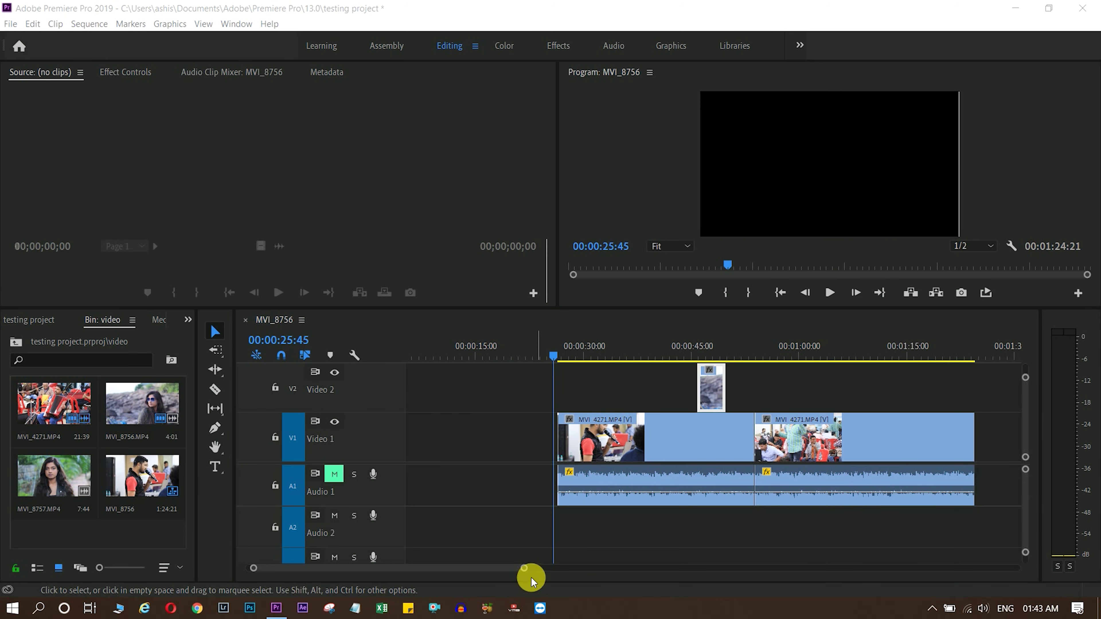
Widen the zoom scrollbar so the whole sequence fits and the ruler reaches 2:00.
{"action": "left_click_drag", "start_coordinate": [524, 569], "coordinate": [650, 570]}
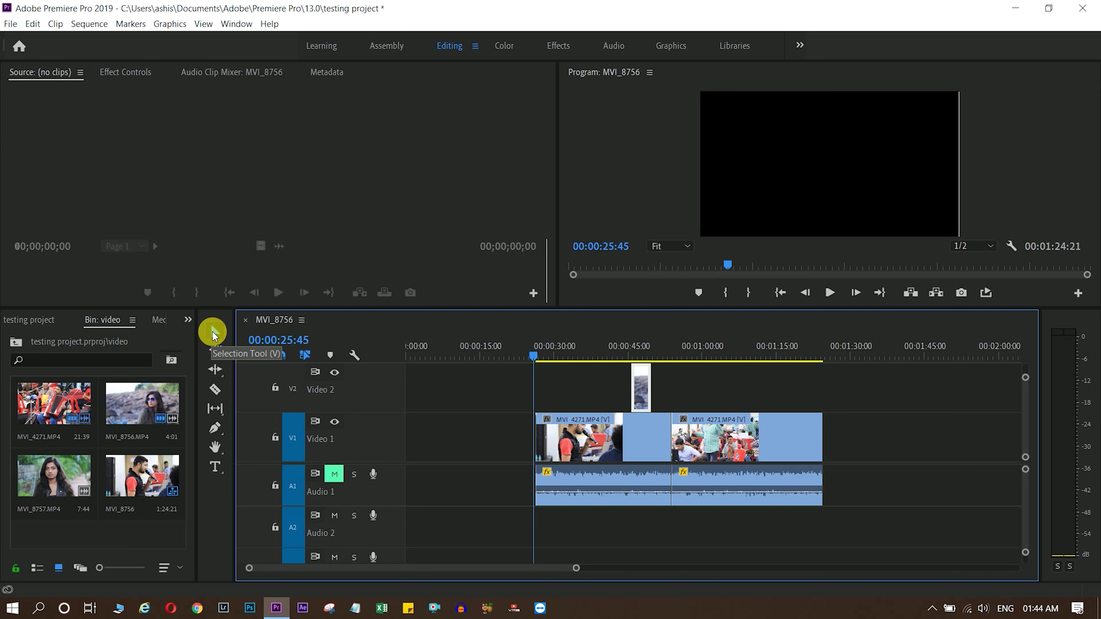
Select the V2 and A1 gaps and the first MVI_4271 clip, then marquee both clips and deselect.
{"action": "left_click", "coordinate": [489, 381]}
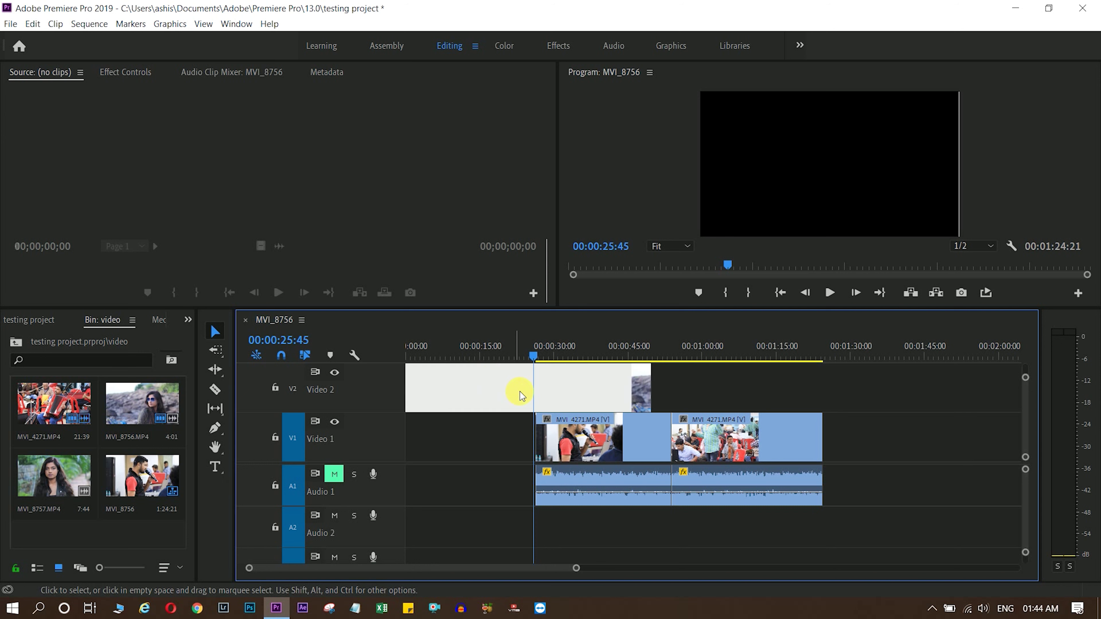
{"action": "left_click", "coordinate": [492, 494]}
{"action": "left_click", "coordinate": [609, 455]}
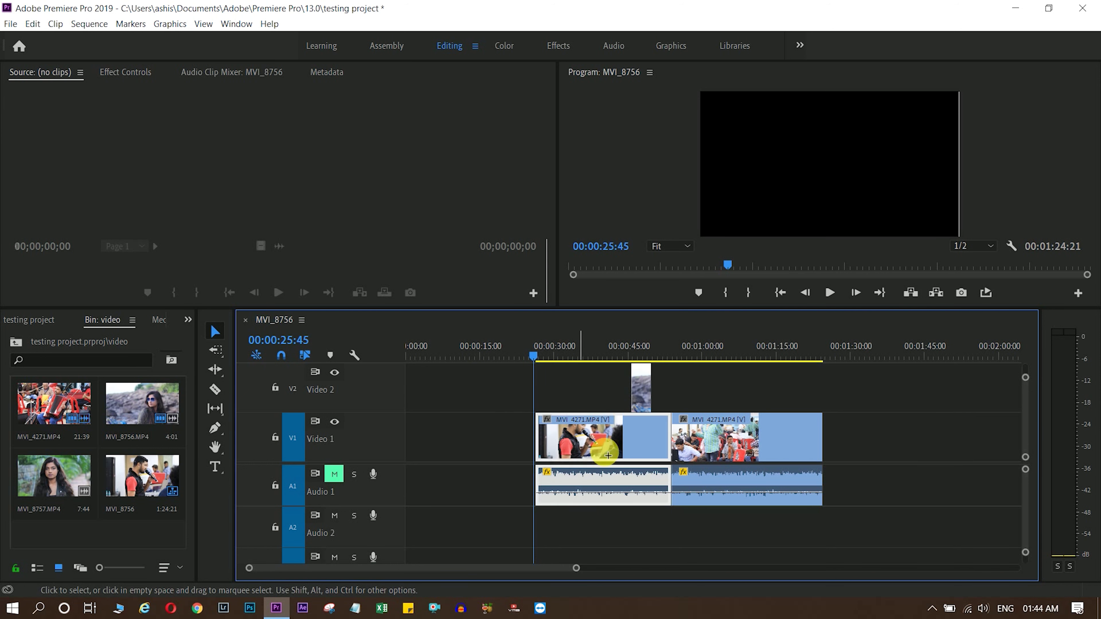
{"action": "left_click_drag", "start_coordinate": [503, 385], "coordinate": [901, 488]}
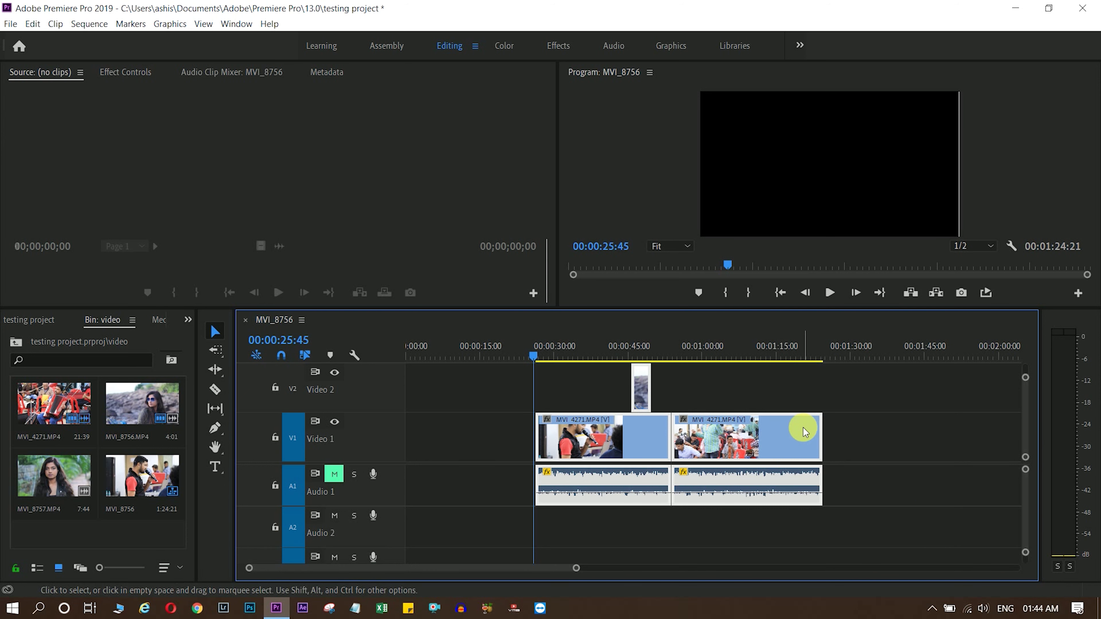
{"action": "left_click", "coordinate": [871, 442]}
Select the second MVI_4271 clip, V2 clip and gaps singly, then marquee every clip and deselect.
{"action": "left_click", "coordinate": [788, 442]}
{"action": "left_click", "coordinate": [642, 390]}
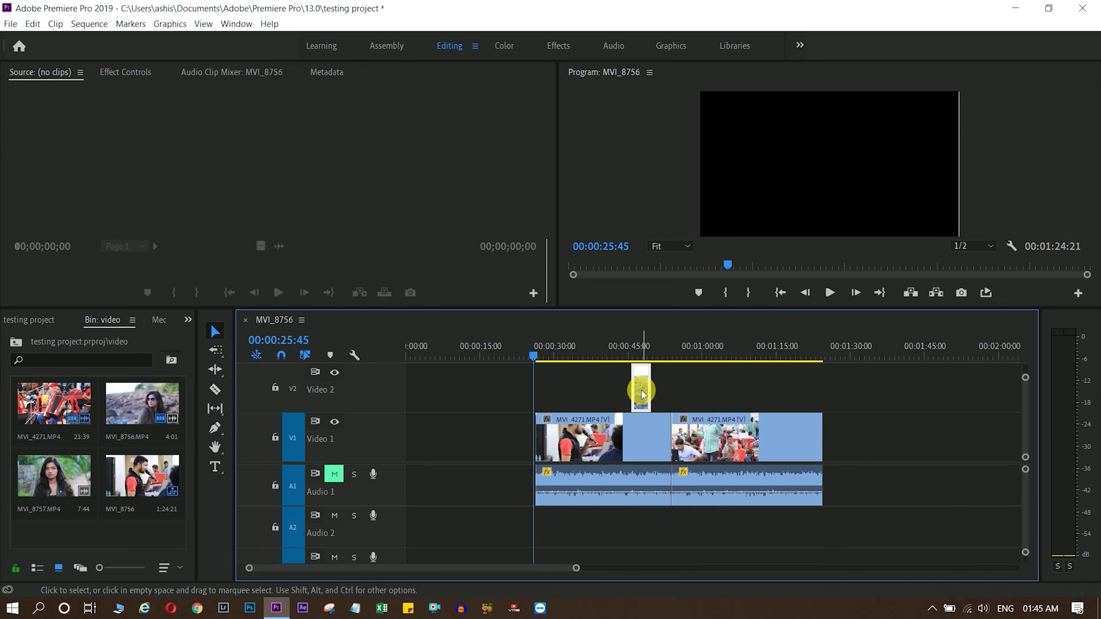
{"action": "left_click", "coordinate": [610, 443]}
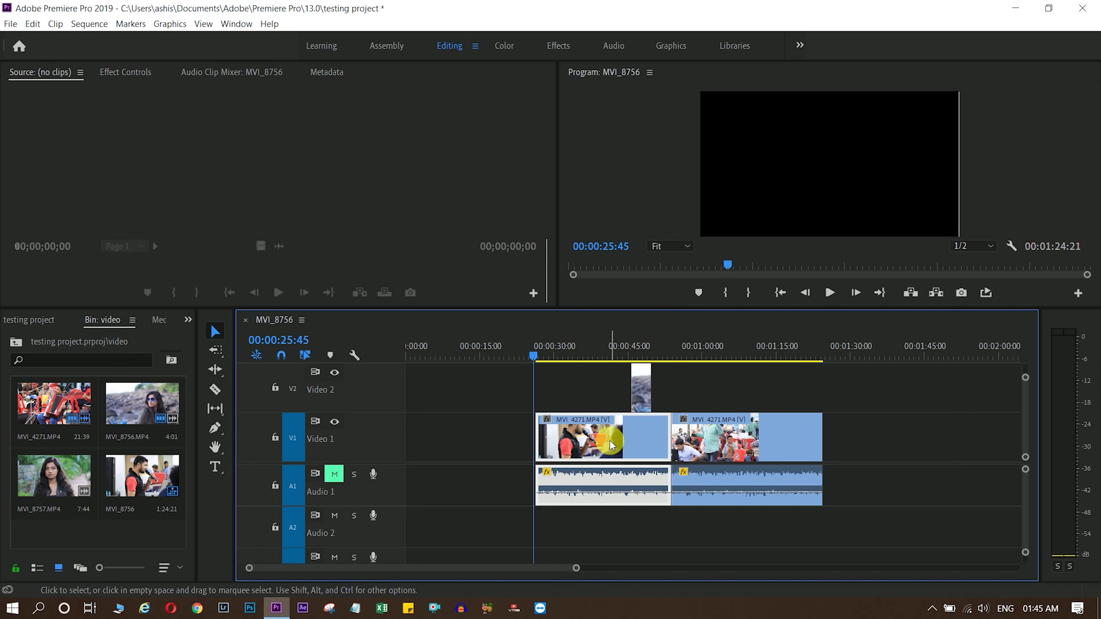
{"action": "left_click", "coordinate": [522, 417]}
{"action": "left_click", "coordinate": [505, 390]}
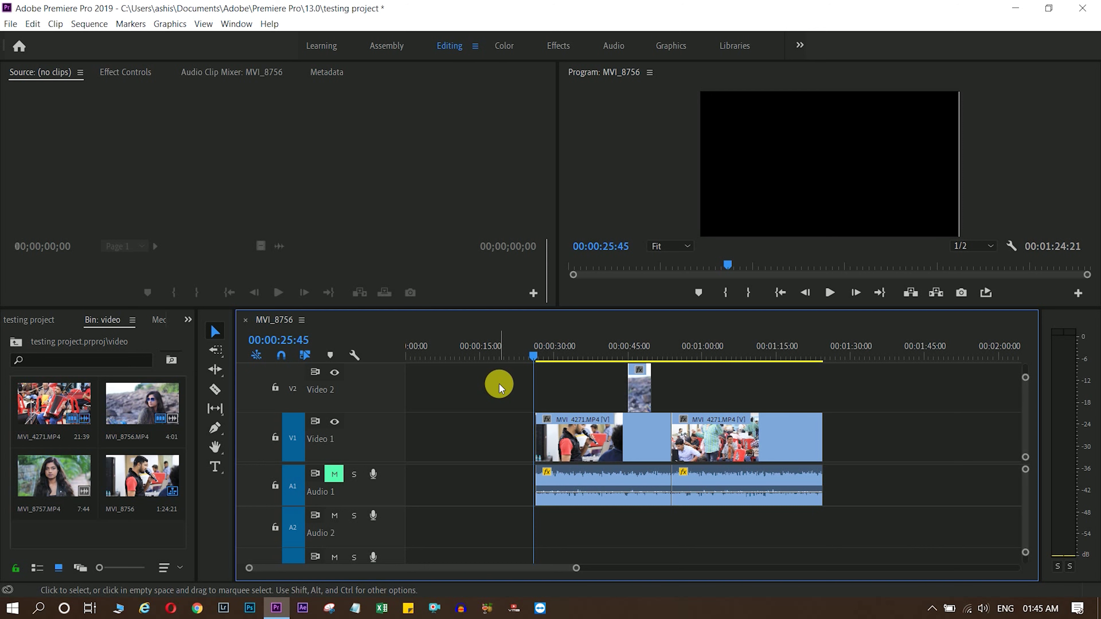
{"action": "left_click_drag", "start_coordinate": [499, 384], "coordinate": [875, 484]}
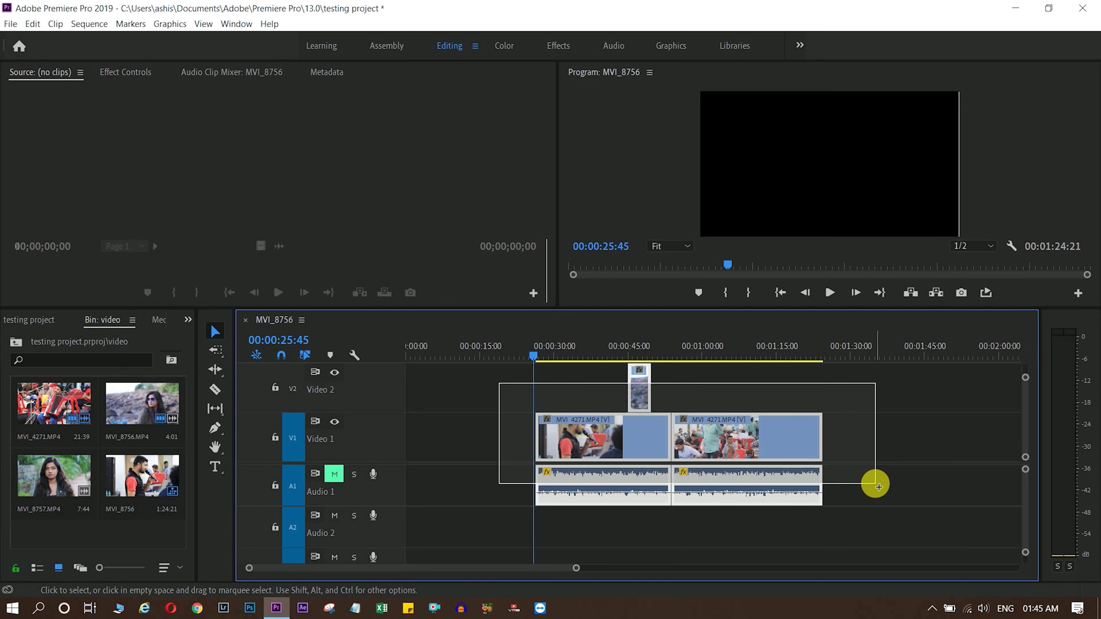
{"action": "left_click_drag", "start_coordinate": [875, 483], "coordinate": [877, 488]}
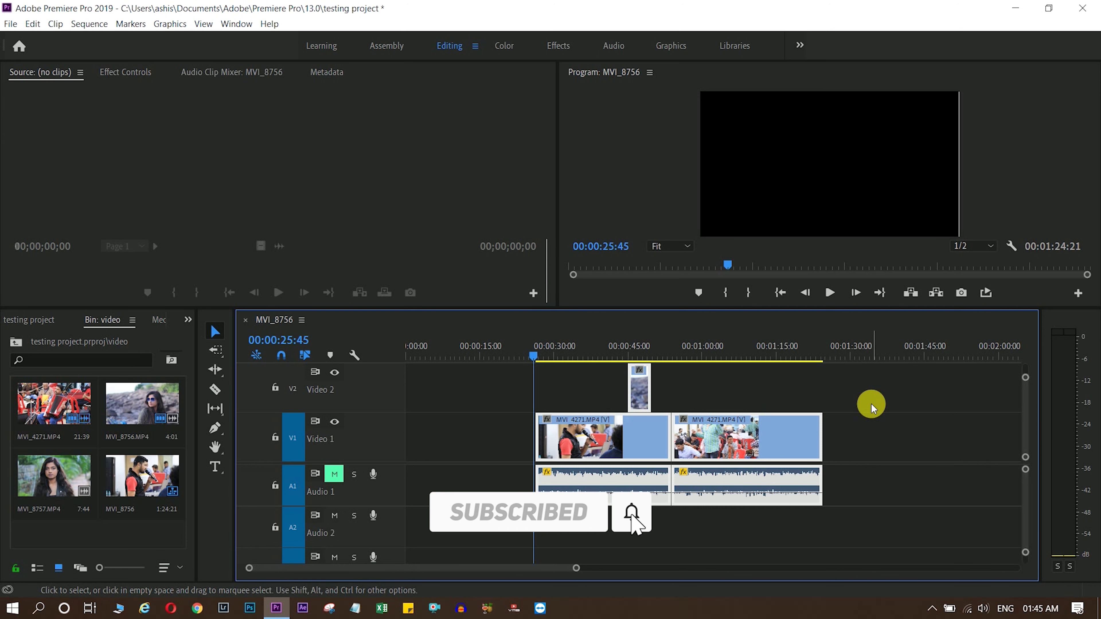
{"action": "left_click", "coordinate": [855, 392]}
Move the second MVI_4271 clip later, undo it, and zoom the timeline out past 3:30.
{"action": "left_click", "coordinate": [781, 426]}
{"action": "left_click_drag", "start_coordinate": [781, 426], "coordinate": [888, 431]}
{"action": "key", "text": "ctrl+z"}
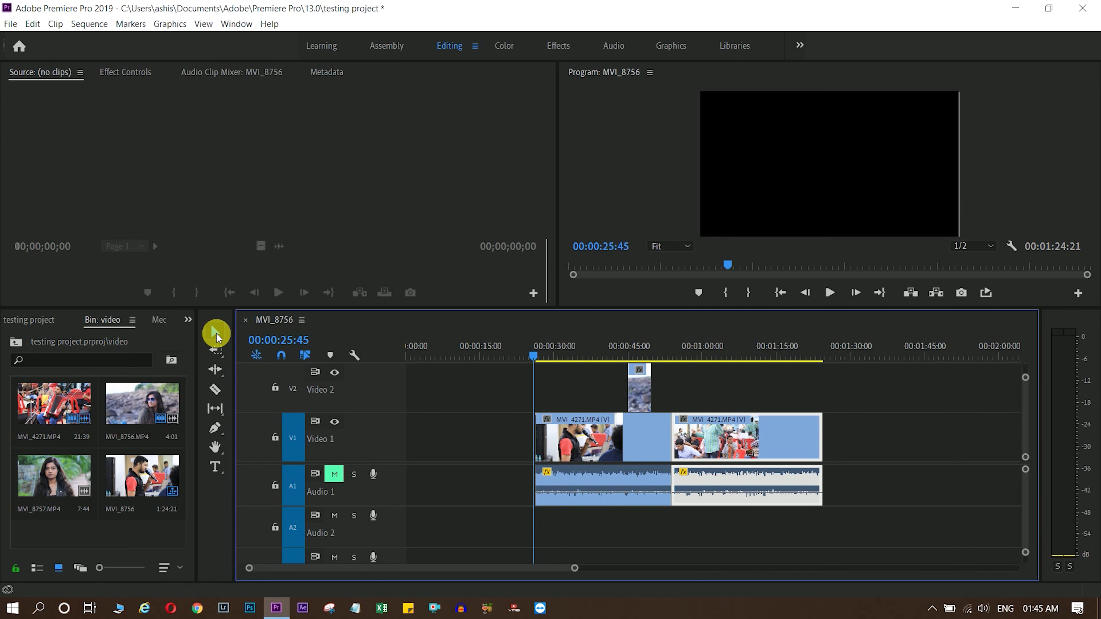
{"action": "key", "text": "minus"}
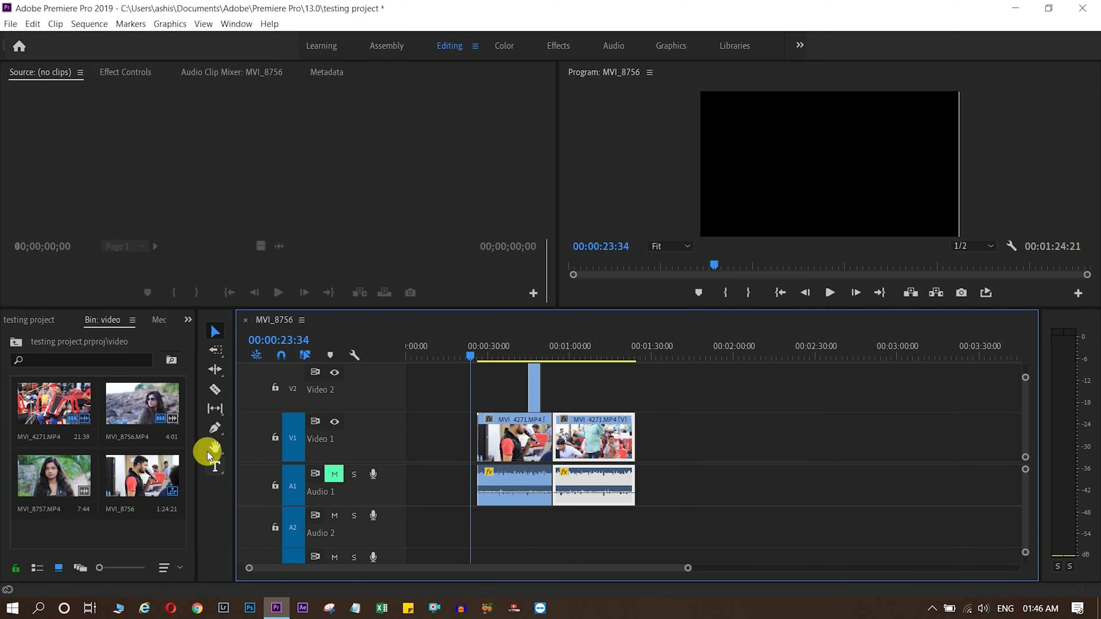
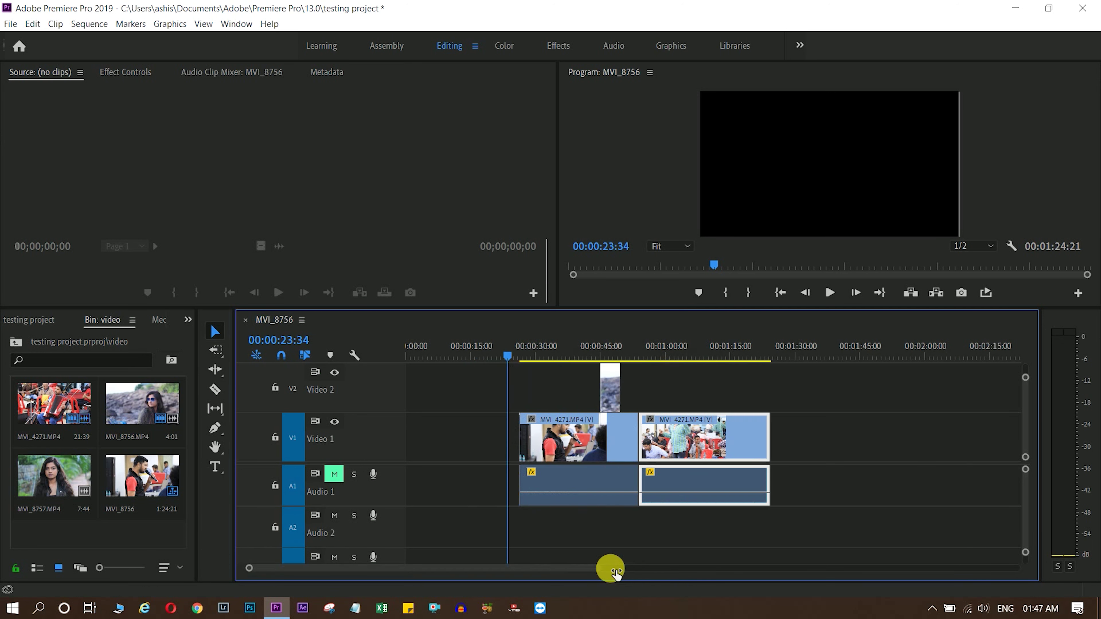
Zoom the timeline out so every clip in the sequence is visible.
{"action": "left_click", "coordinate": [215, 355]}
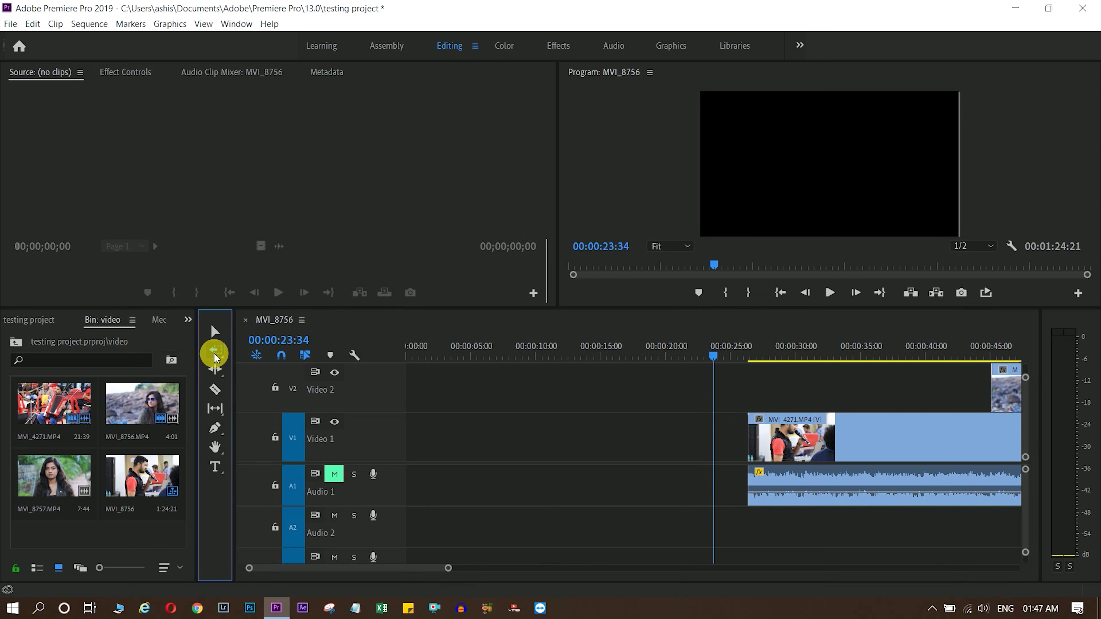
{"action": "left_click_drag", "start_coordinate": [439, 569], "coordinate": [467, 574]}
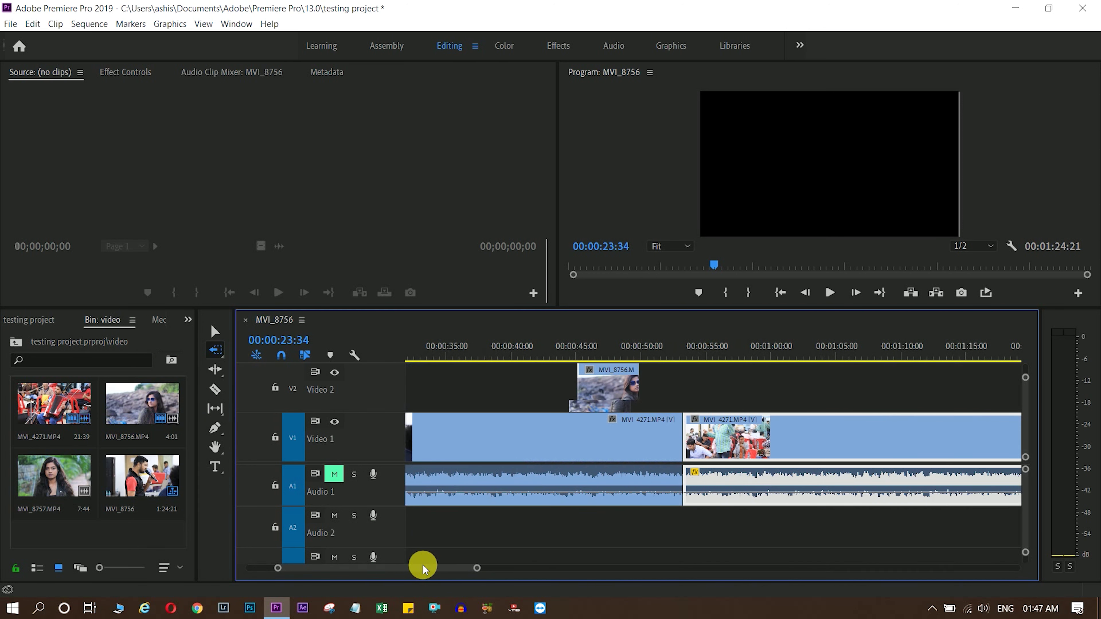
{"action": "left_click_drag", "start_coordinate": [477, 568], "coordinate": [582, 570]}
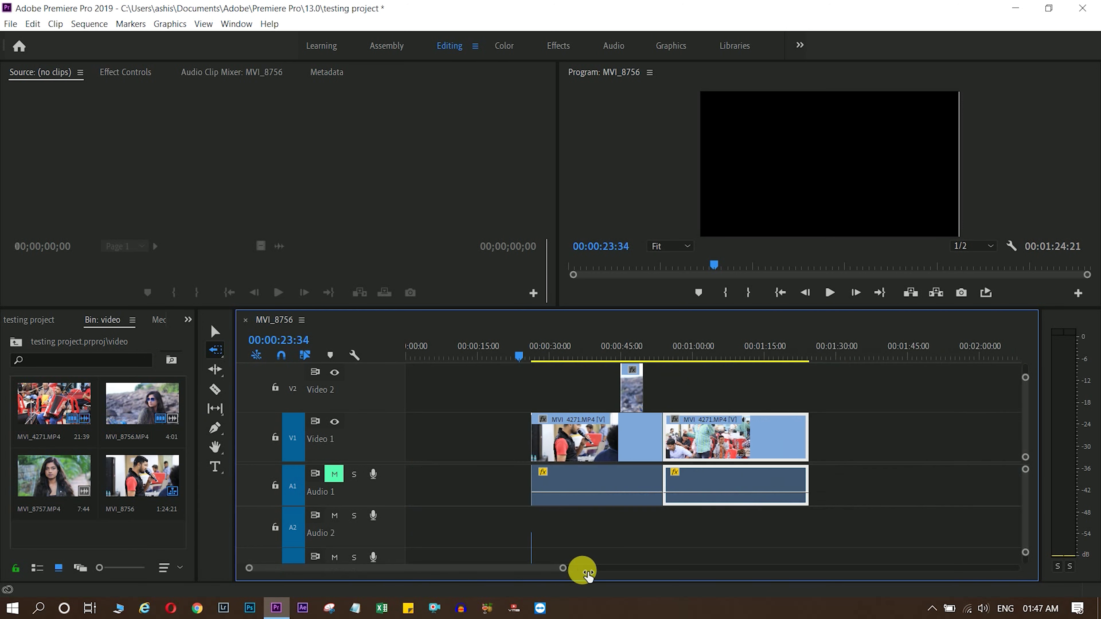
Razor both MVI_4271 clips on V1/A1 into about a dozen short pieces.
{"action": "key", "text": "c"}
{"action": "left_click", "coordinate": [751, 451]}
{"action": "left_click", "coordinate": [776, 451]}
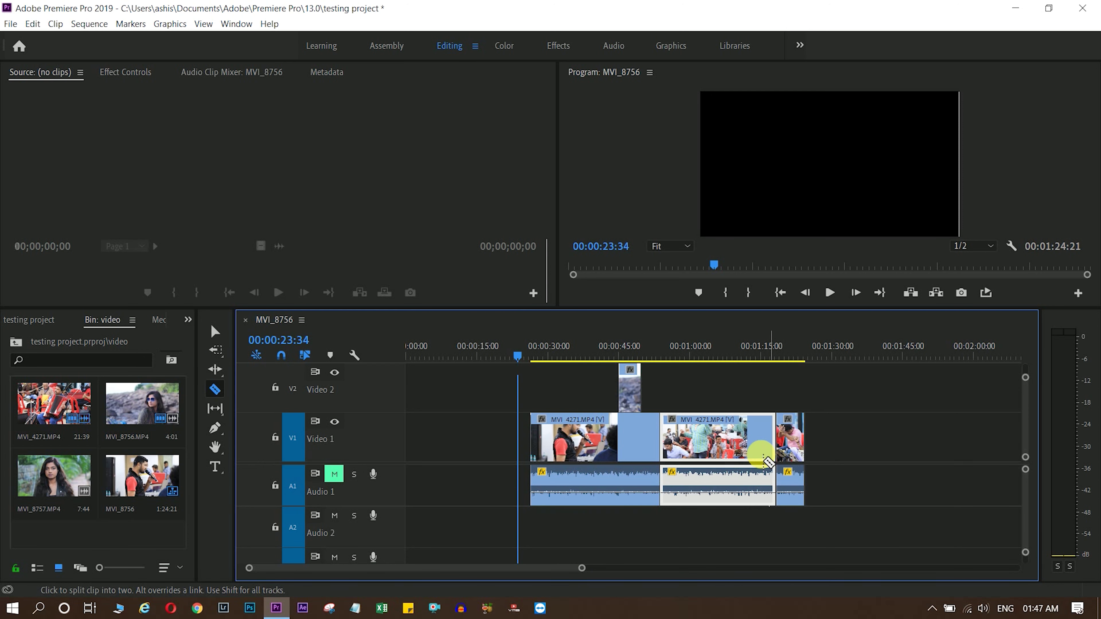
{"action": "left_click", "coordinate": [720, 451]}
{"action": "left_click", "coordinate": [699, 453]}
{"action": "left_click", "coordinate": [684, 454]}
{"action": "left_click", "coordinate": [642, 456]}
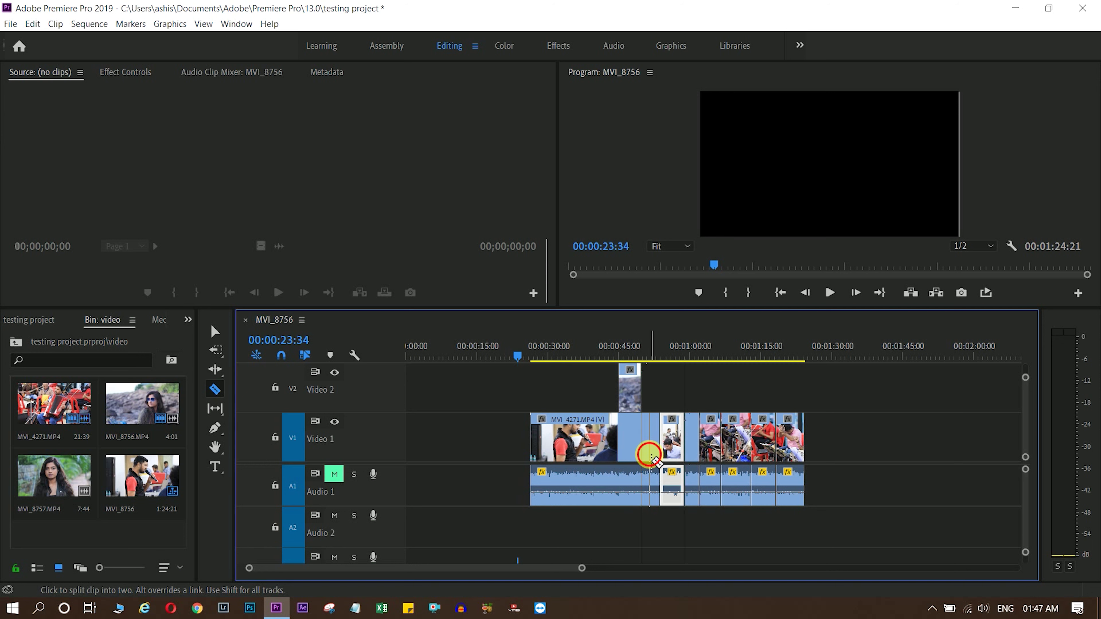
{"action": "left_click", "coordinate": [631, 452]}
{"action": "left_click", "coordinate": [609, 452]}
{"action": "left_click", "coordinate": [593, 454]}
{"action": "left_click", "coordinate": [572, 451]}
{"action": "left_click", "coordinate": [559, 451]}
{"action": "left_click", "coordinate": [542, 456]}
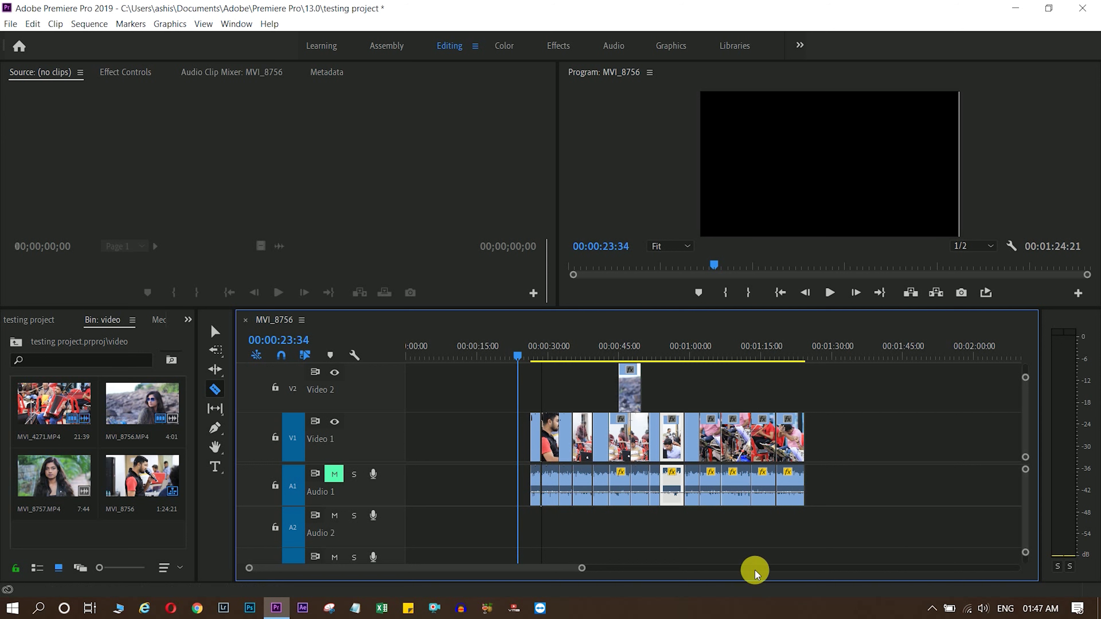
Marquee-select the later cut clips and drag them about 39 seconds to the right.
{"action": "key", "text": "v"}
{"action": "left_click_drag", "start_coordinate": [679, 408], "coordinate": [809, 451]}
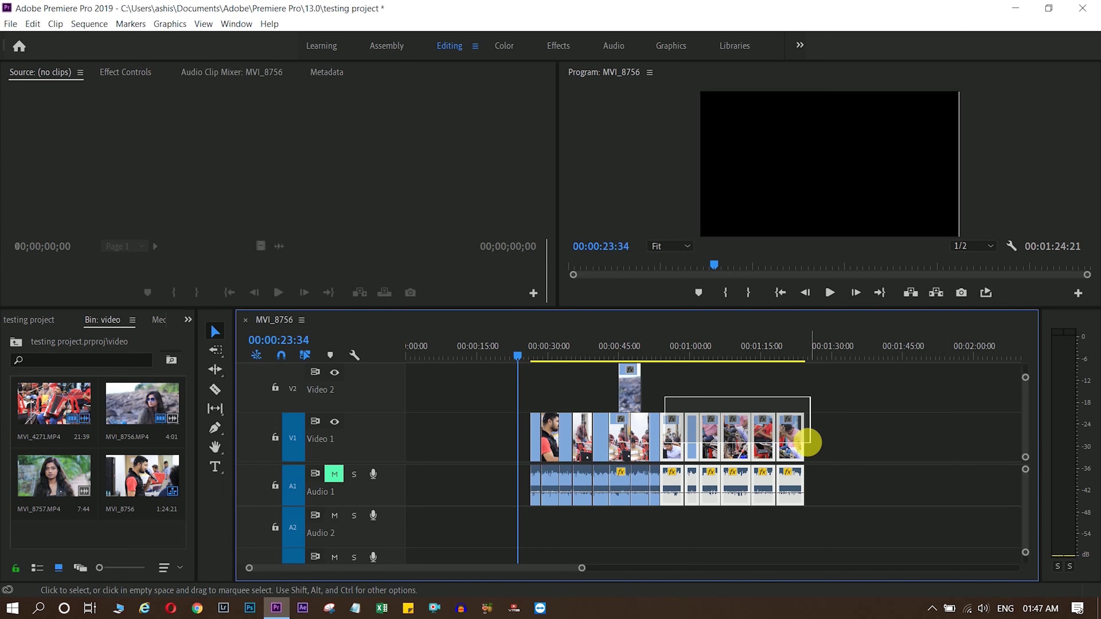
{"action": "mouse_move", "coordinate": [674, 447]}
{"action": "left_mouse_down"}
{"action": "mouse_move", "coordinate": [862, 447]}
{"action": "mouse_move", "coordinate": [825, 447]}
{"action": "left_mouse_up"}
{"action": "left_click", "coordinate": [840, 377]}
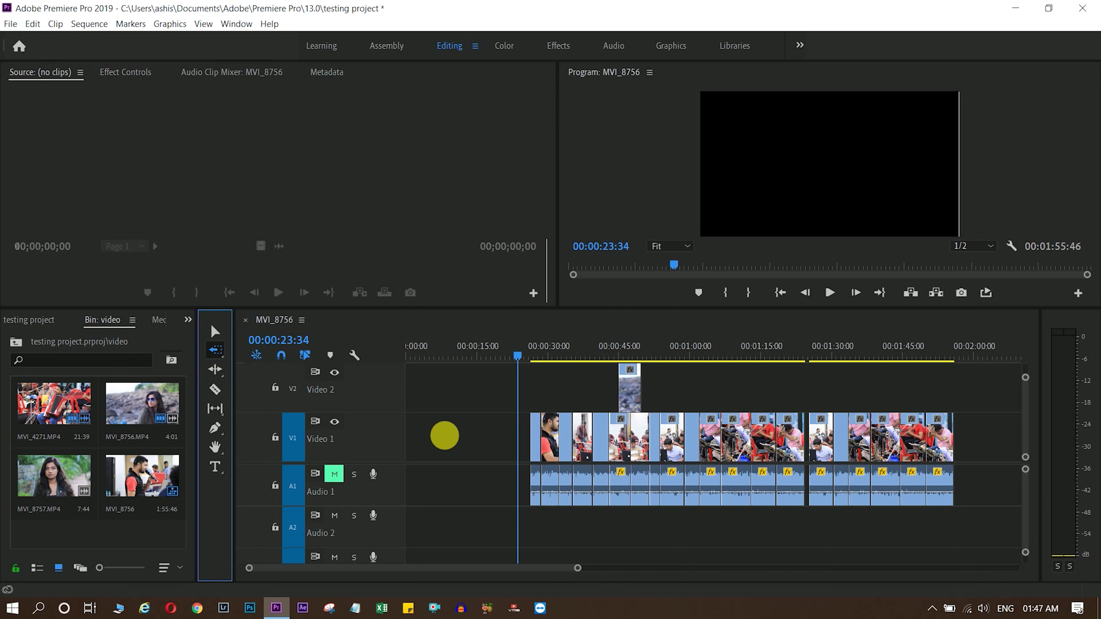
Select the fourth clip and everything after it with Track Select Forward, then view the whole sequence.
{"action": "left_click", "coordinate": [215, 349]}
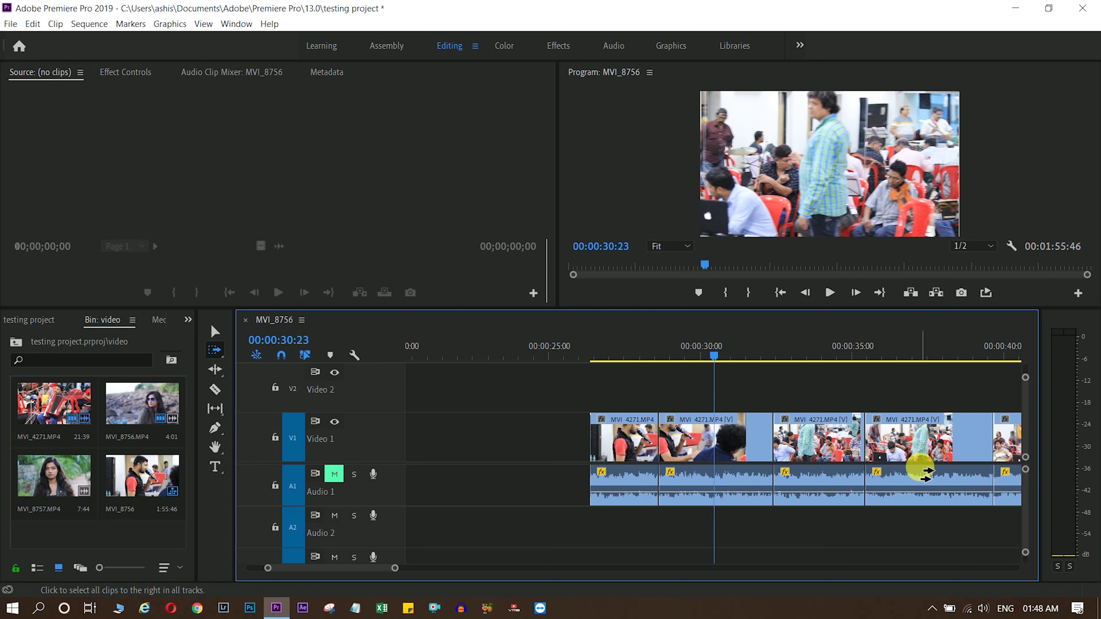
{"action": "left_click", "coordinate": [923, 438]}
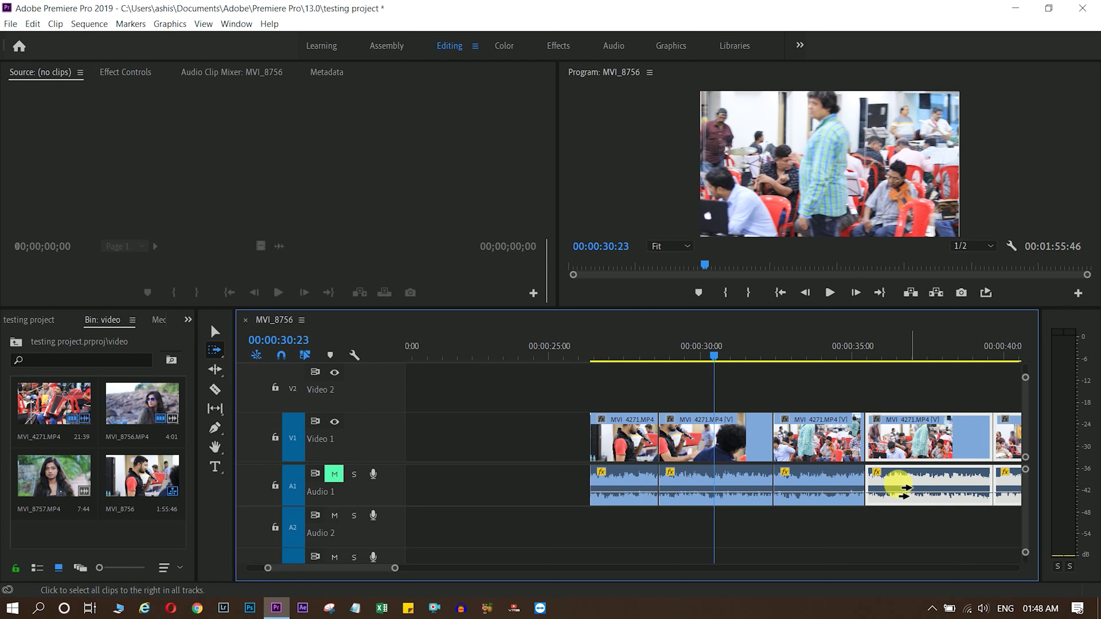
{"action": "left_click_drag", "start_coordinate": [370, 570], "coordinate": [378, 568]}
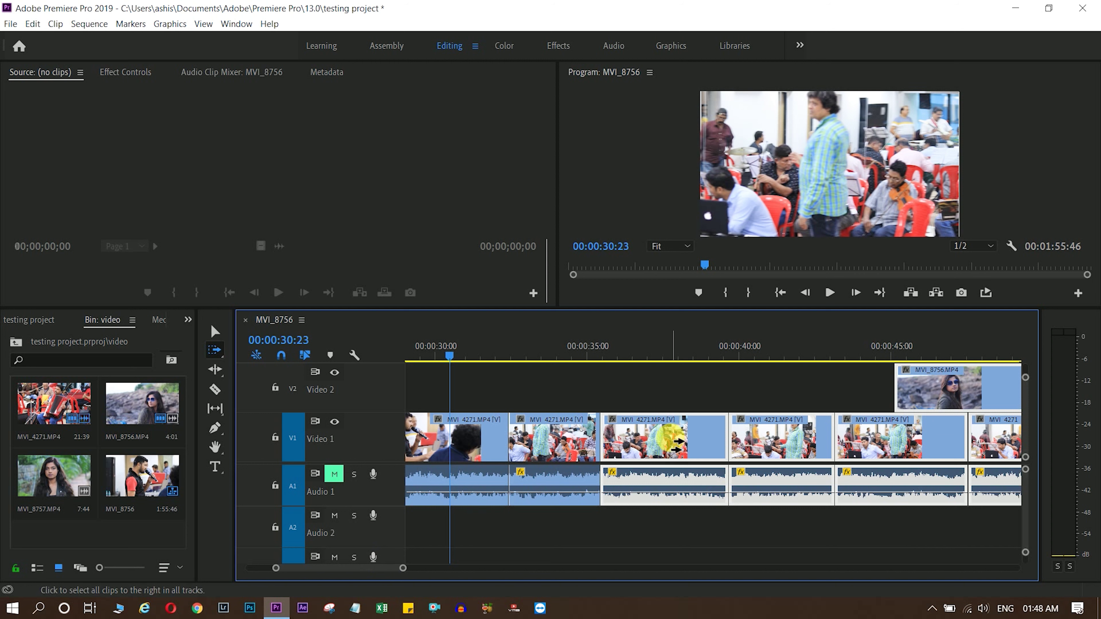
{"action": "left_click_drag", "start_coordinate": [676, 442], "coordinate": [524, 536]}
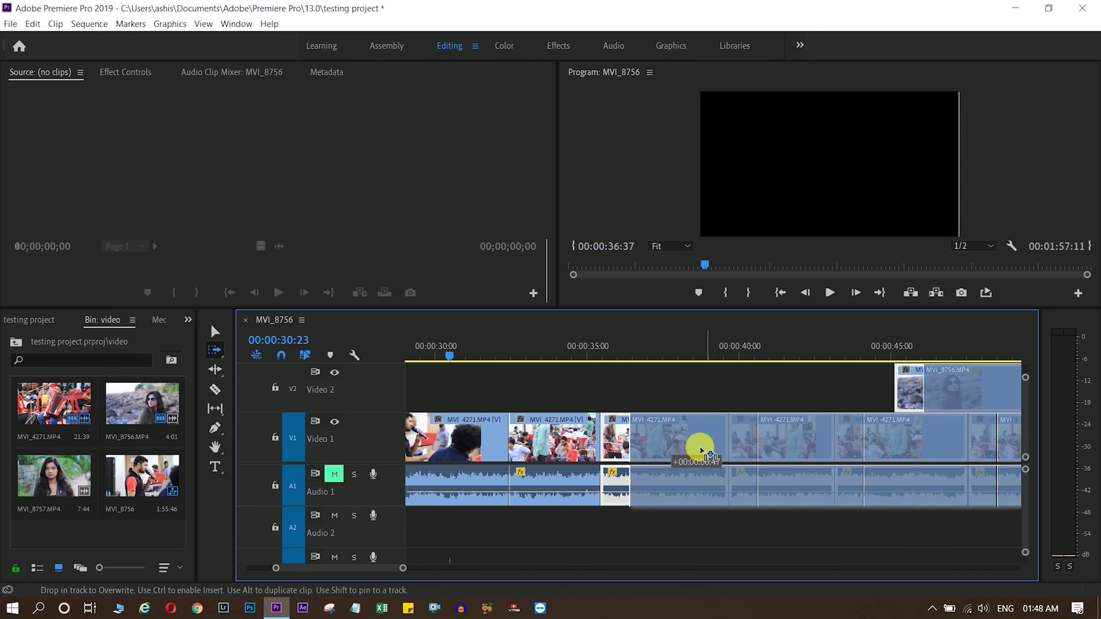
{"action": "key", "text": "backslash"}
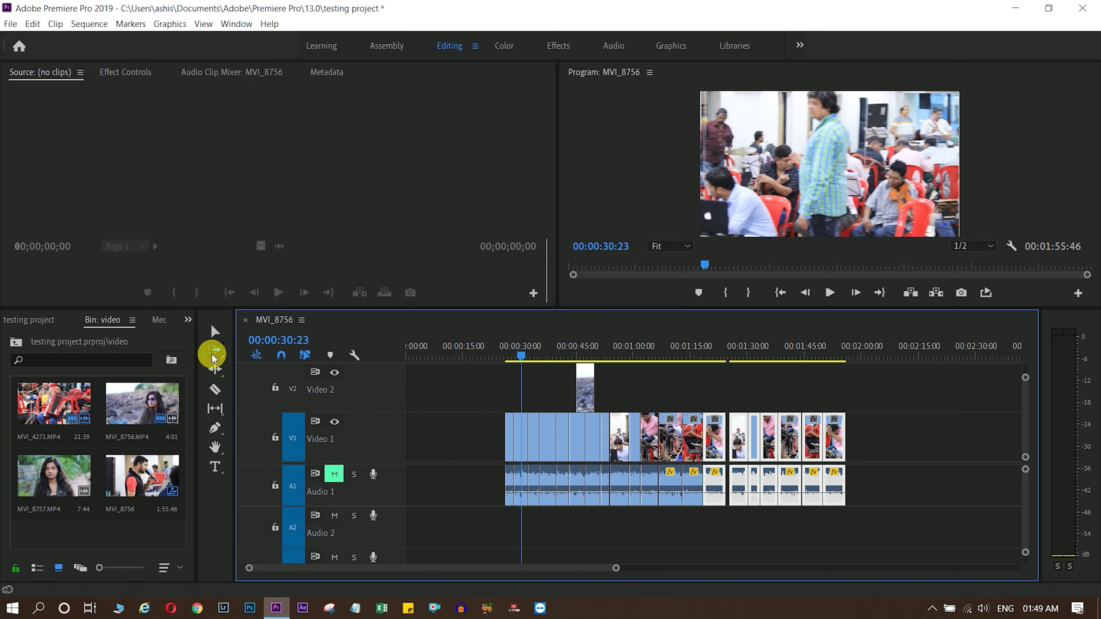
Use Track Select Backward to shift the earlier clips left, then drag the next group left to close the gap.
{"action": "left_click", "coordinate": [214, 356]}
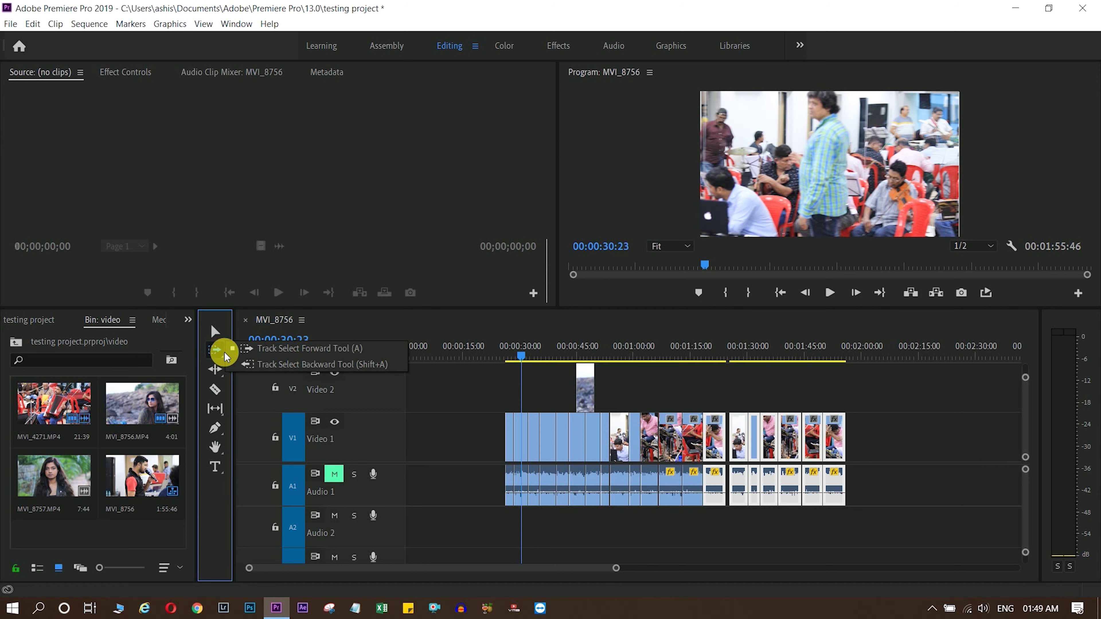
{"action": "left_click", "coordinate": [317, 364]}
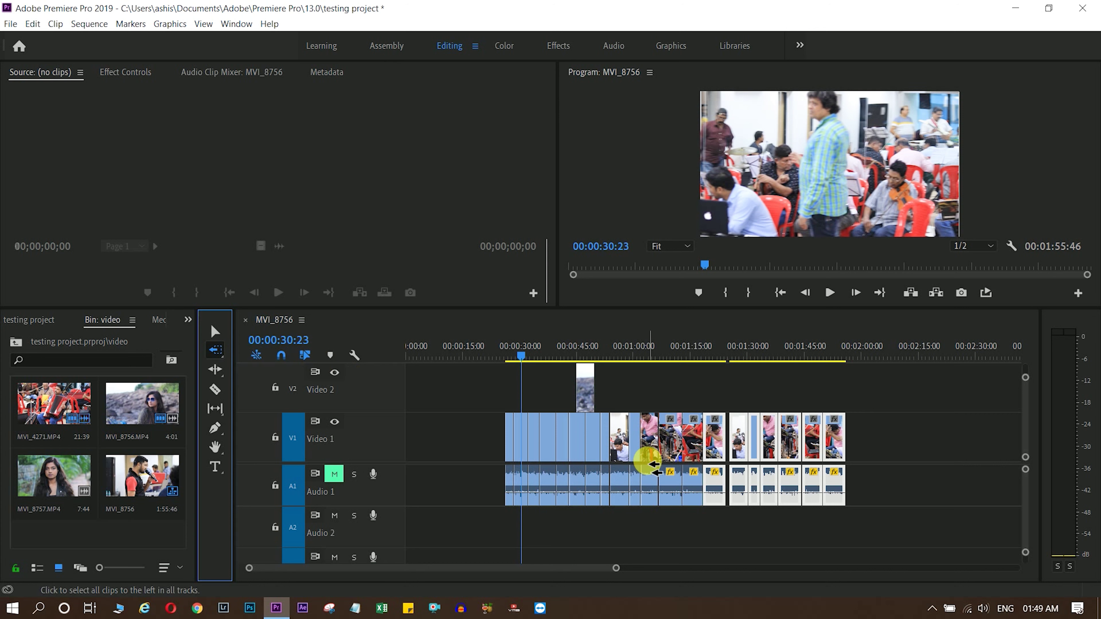
{"action": "left_click", "coordinate": [651, 432]}
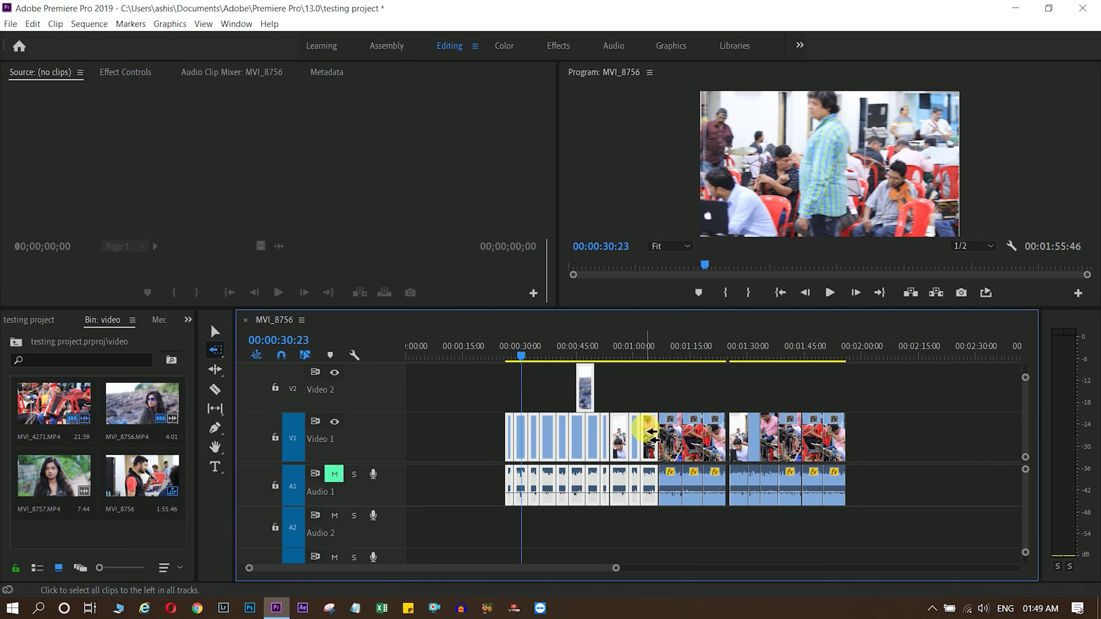
{"action": "left_click_drag", "start_coordinate": [650, 432], "coordinate": [584, 437]}
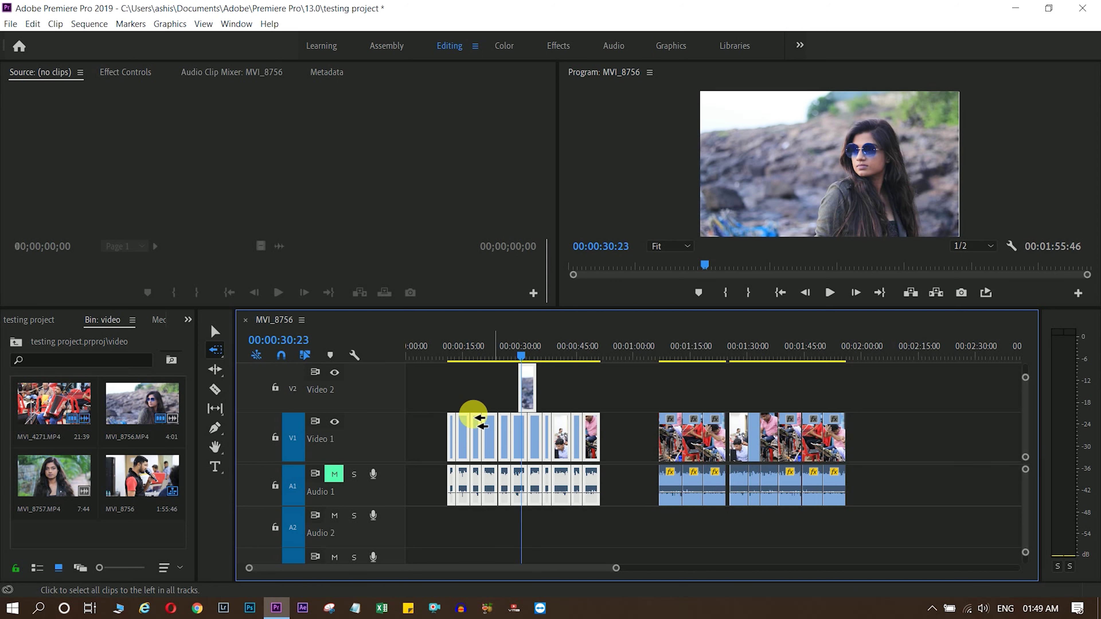
{"action": "left_click_drag", "start_coordinate": [710, 439], "coordinate": [652, 443]}
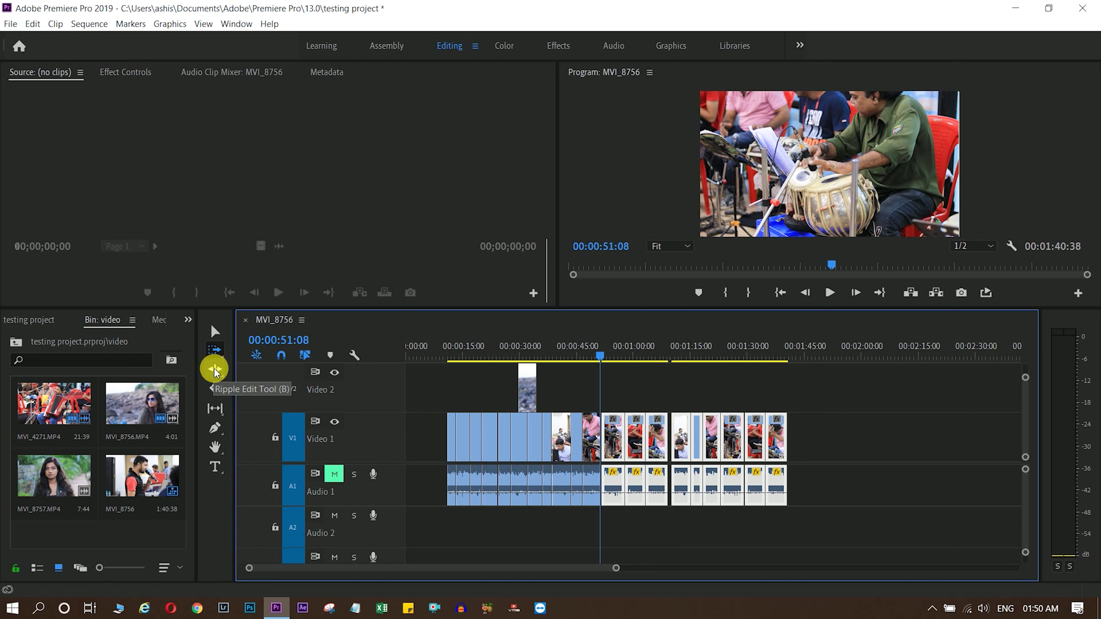
Select the clips after the gap and push them about 20 seconds later.
{"action": "left_click", "coordinate": [637, 388]}
{"action": "key", "text": "v"}
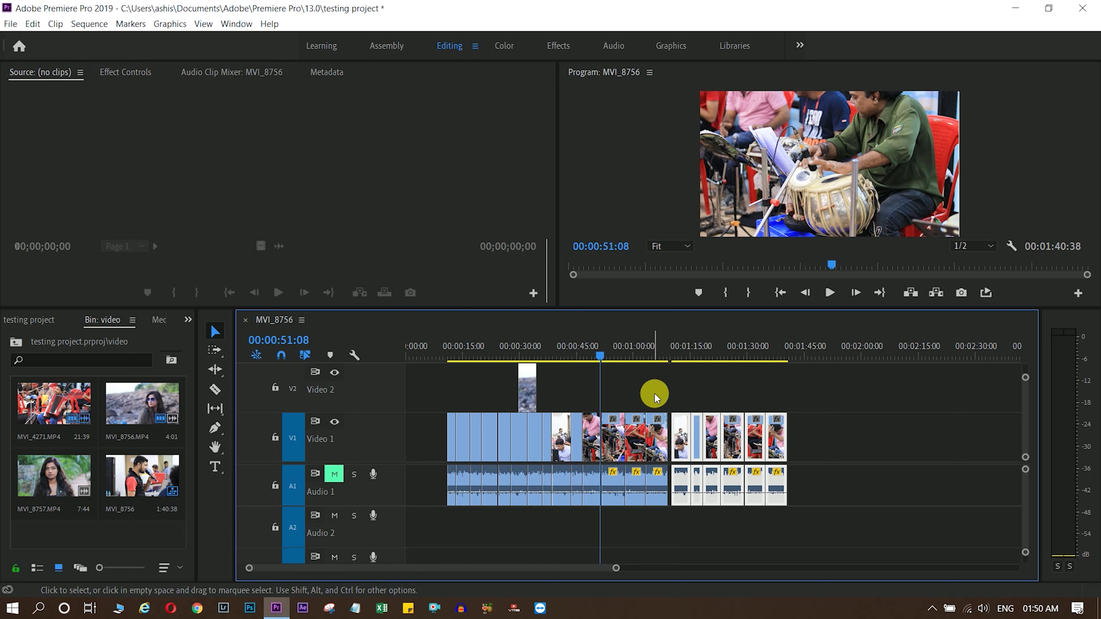
{"action": "left_click_drag", "start_coordinate": [679, 400], "coordinate": [782, 437]}
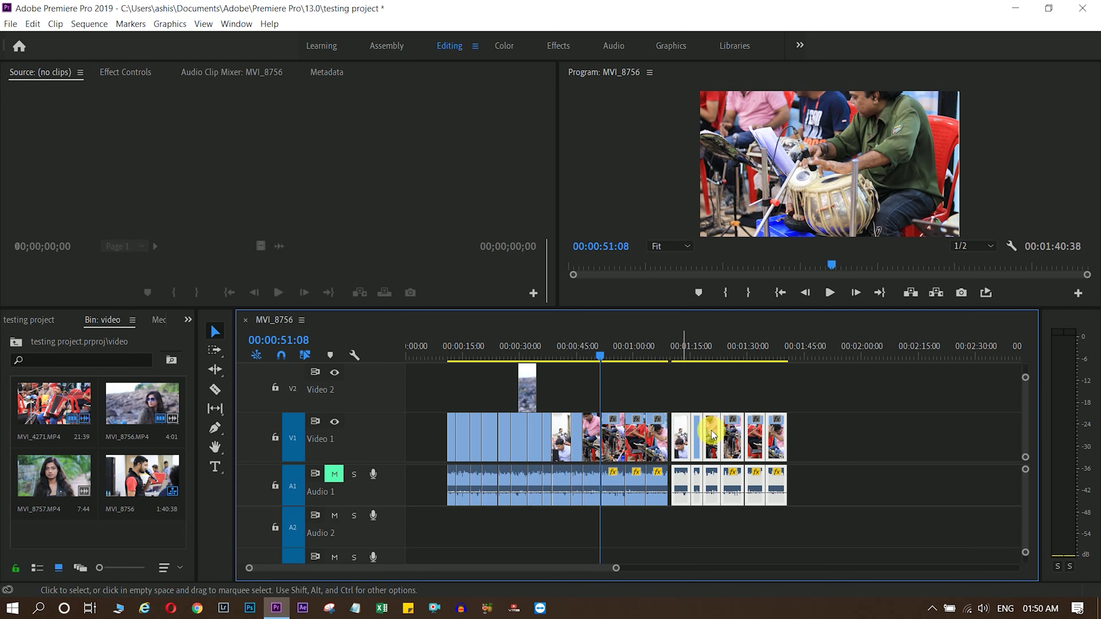
{"action": "left_click_drag", "start_coordinate": [713, 436], "coordinate": [788, 437]}
Ripple Delete the empty gap on Video 1 so the clips play back to back.
{"action": "left_click", "coordinate": [700, 438]}
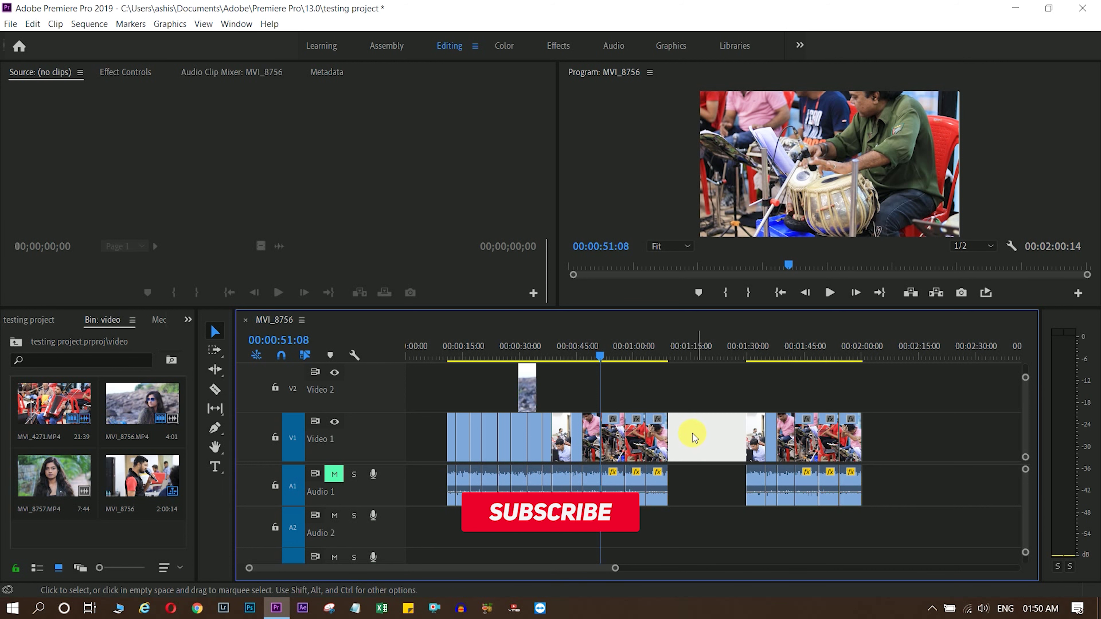
{"action": "left_click", "coordinate": [689, 433]}
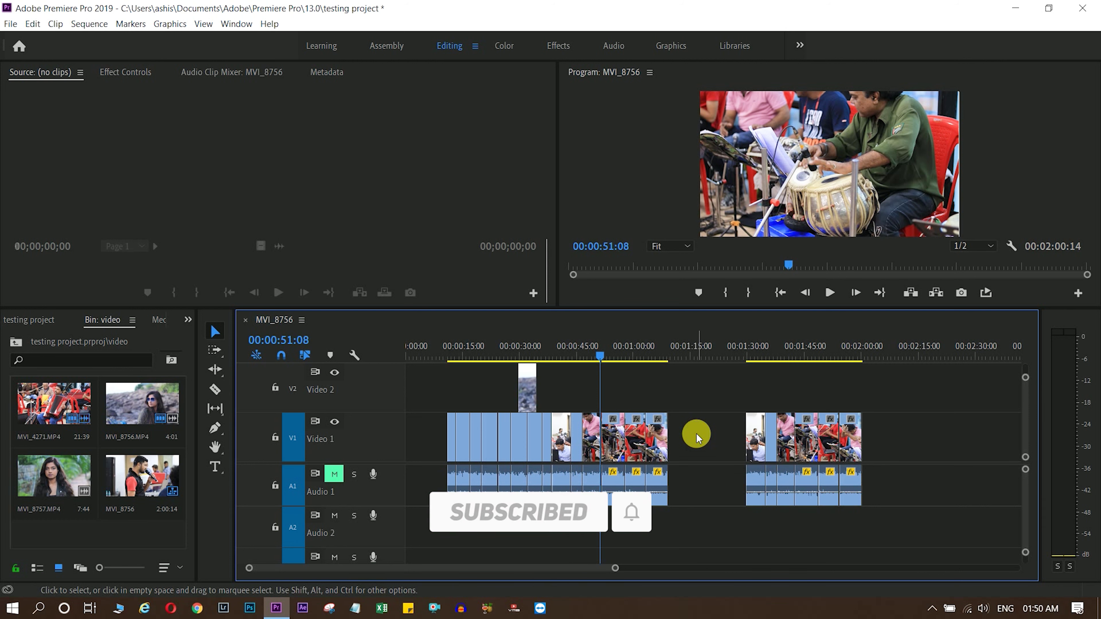
{"action": "right_click", "coordinate": [696, 434]}
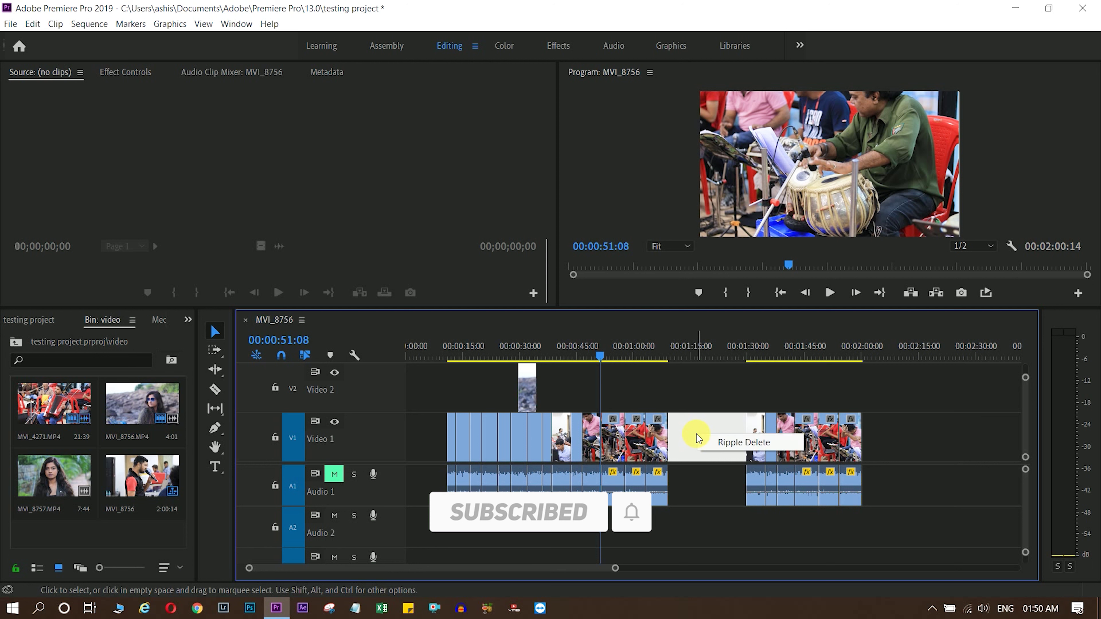
{"action": "left_click", "coordinate": [726, 447]}
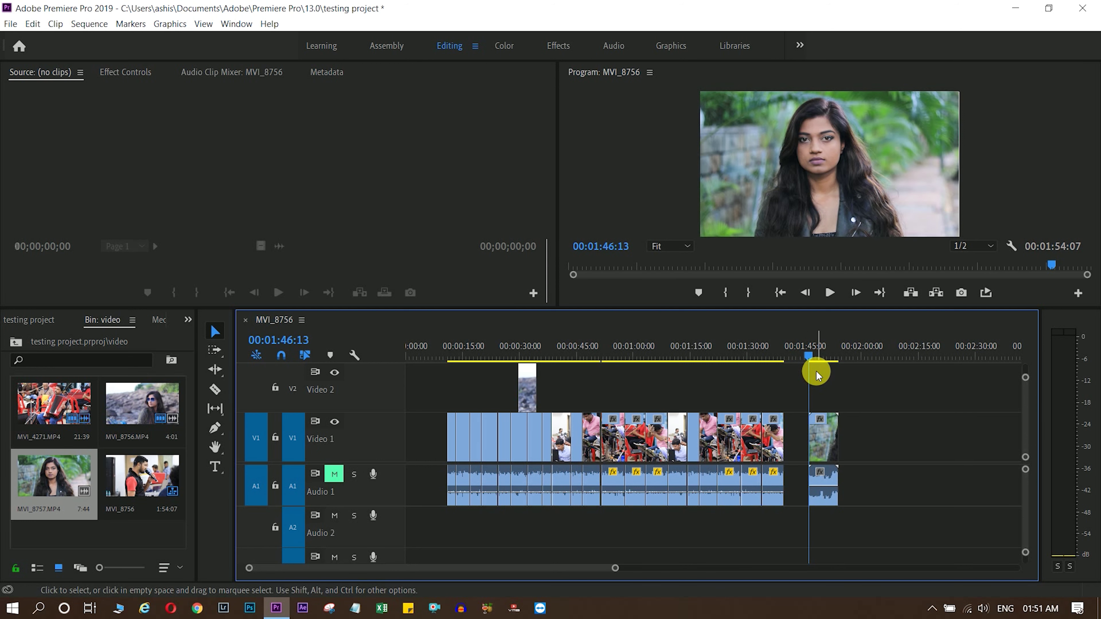
Trim about three seconds off MVI_8757's head and Ripple Delete the gap it leaves.
{"action": "key", "text": "="}
{"action": "key", "text": "="}
{"action": "key", "text": "="}
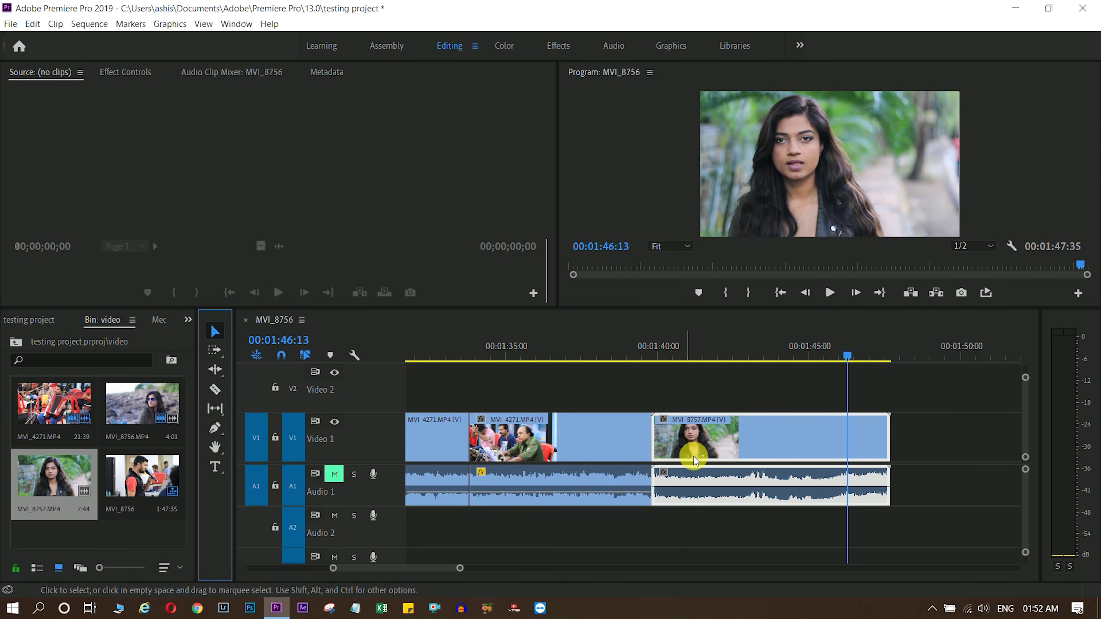
{"action": "left_click", "coordinate": [758, 417]}
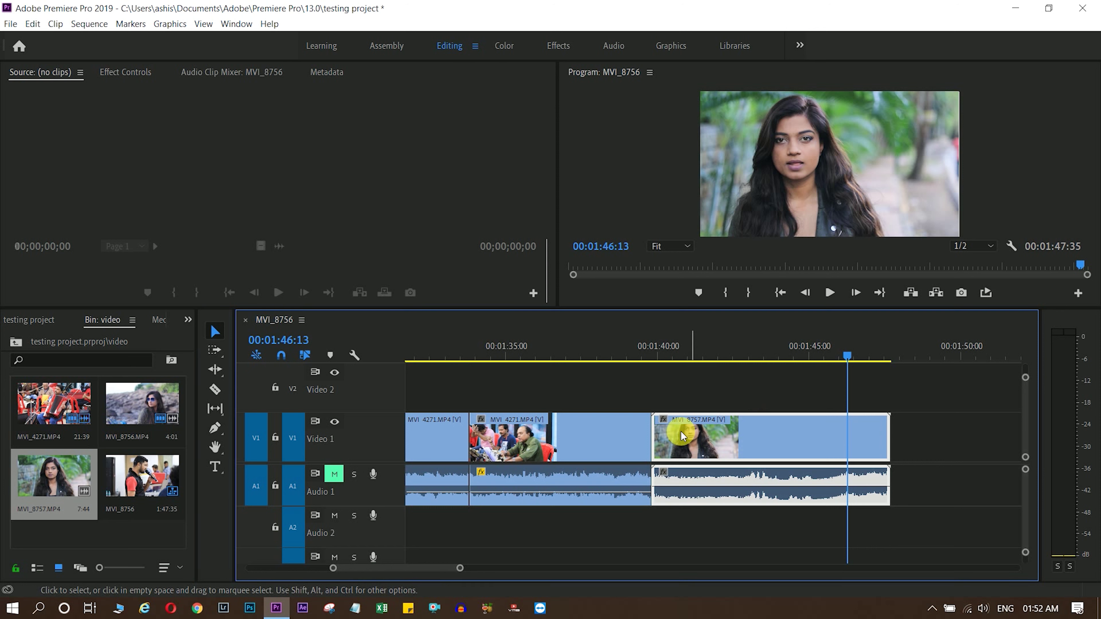
{"action": "left_click_drag", "start_coordinate": [653, 432], "coordinate": [763, 440]}
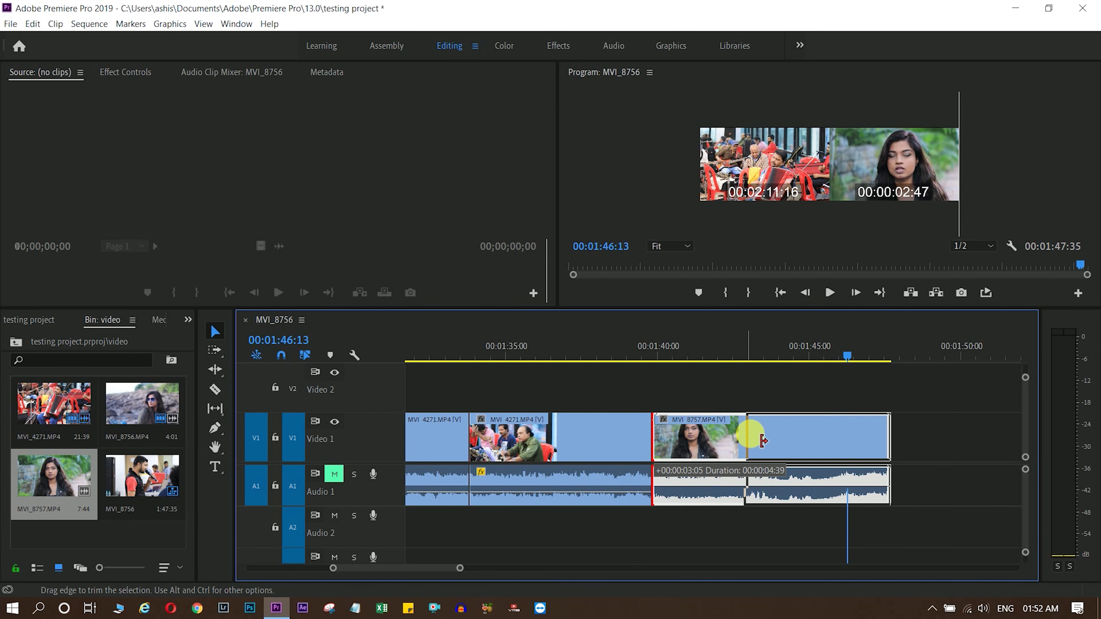
{"action": "left_click_drag", "start_coordinate": [763, 440], "coordinate": [753, 442]}
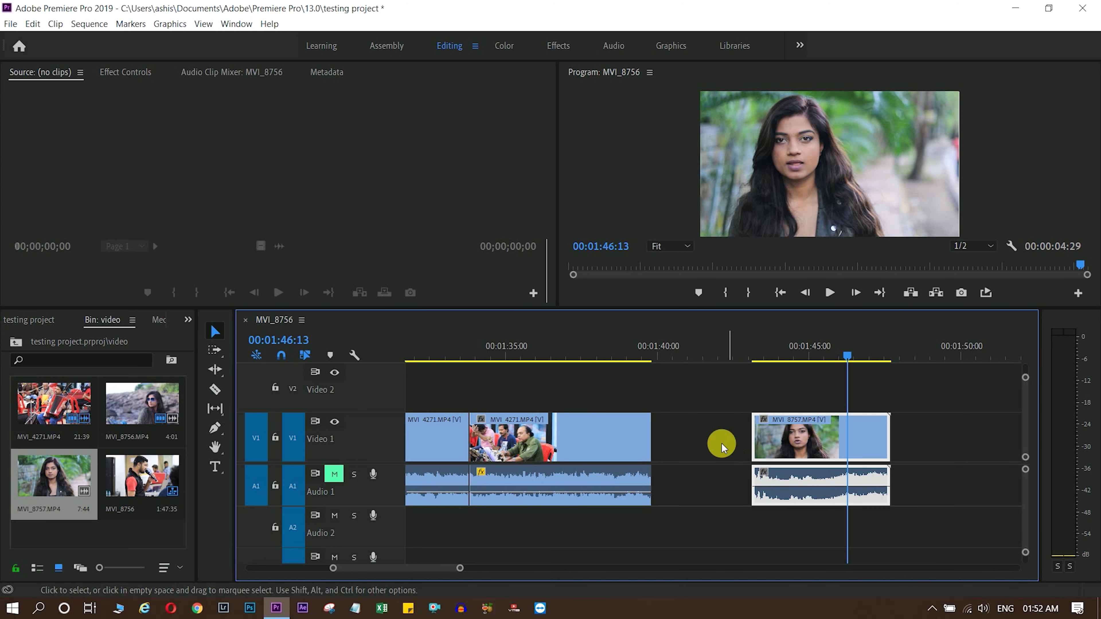
{"action": "right_click", "coordinate": [710, 435]}
{"action": "left_click", "coordinate": [732, 447]}
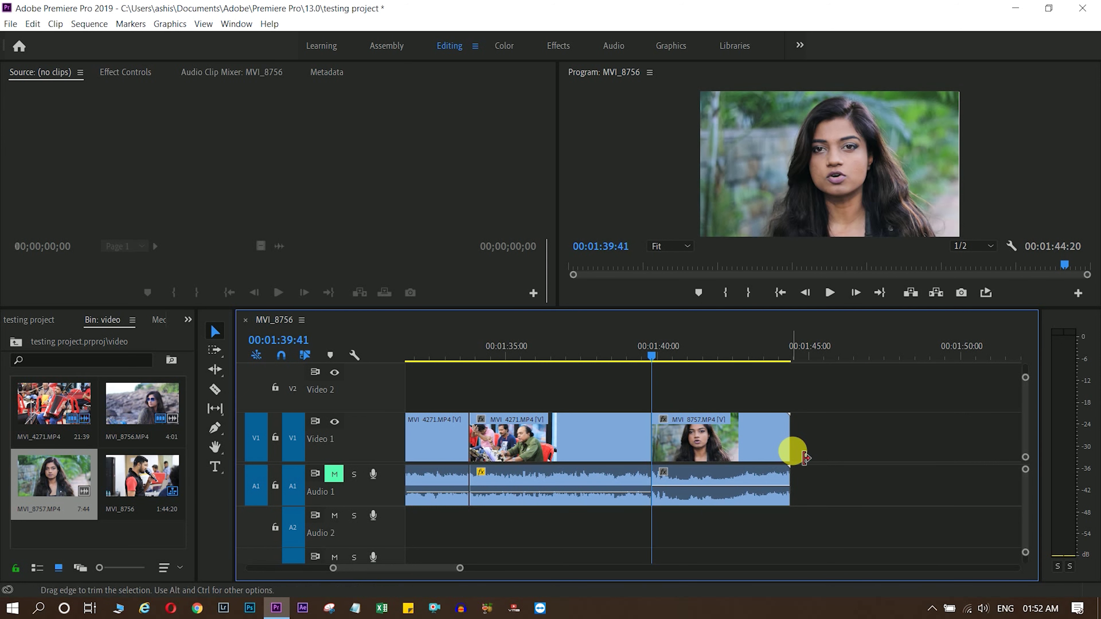
Undo the trim, then ripple-trim about 00:00:03:03 off MVI_8757's start with the Ripple Edit tool.
{"action": "key", "text": "ctrl+z"}
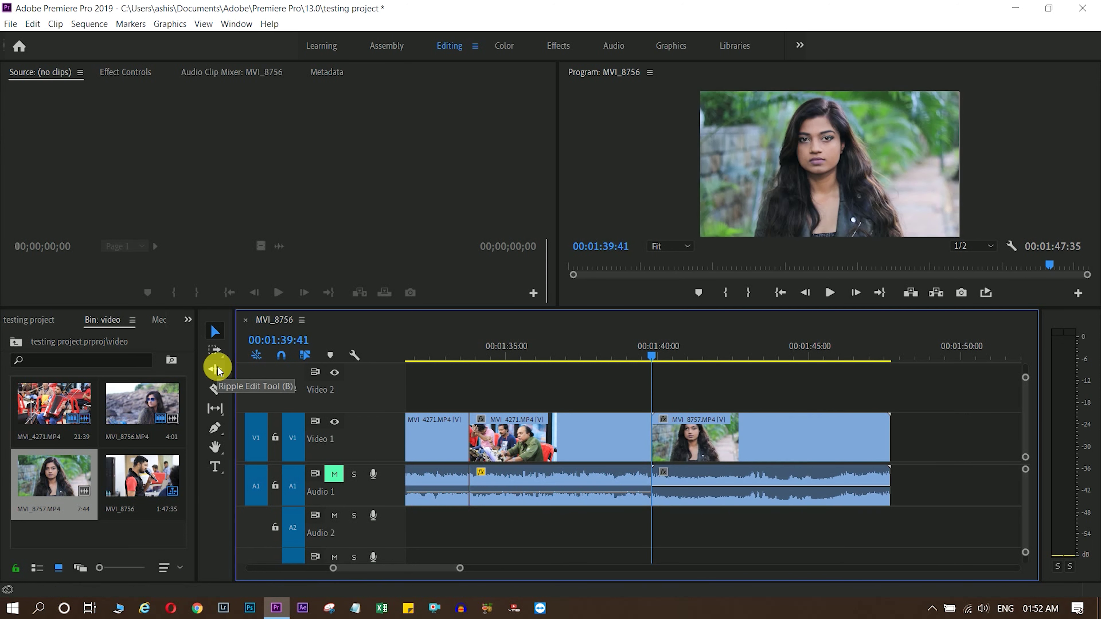
{"action": "left_click", "coordinate": [216, 370]}
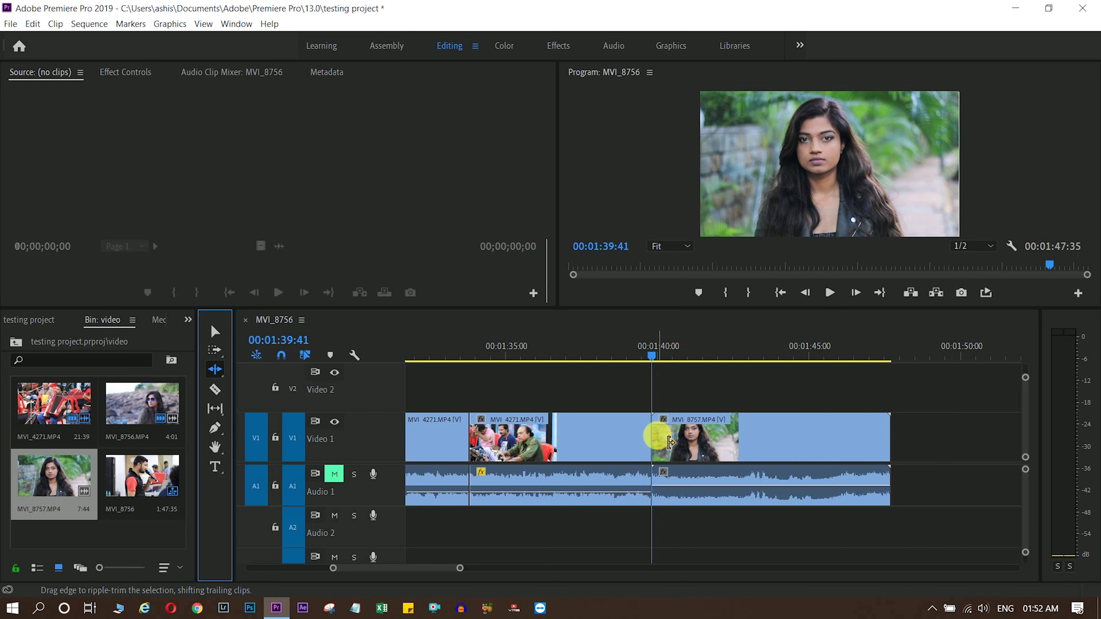
{"action": "left_click_drag", "start_coordinate": [666, 444], "coordinate": [768, 452]}
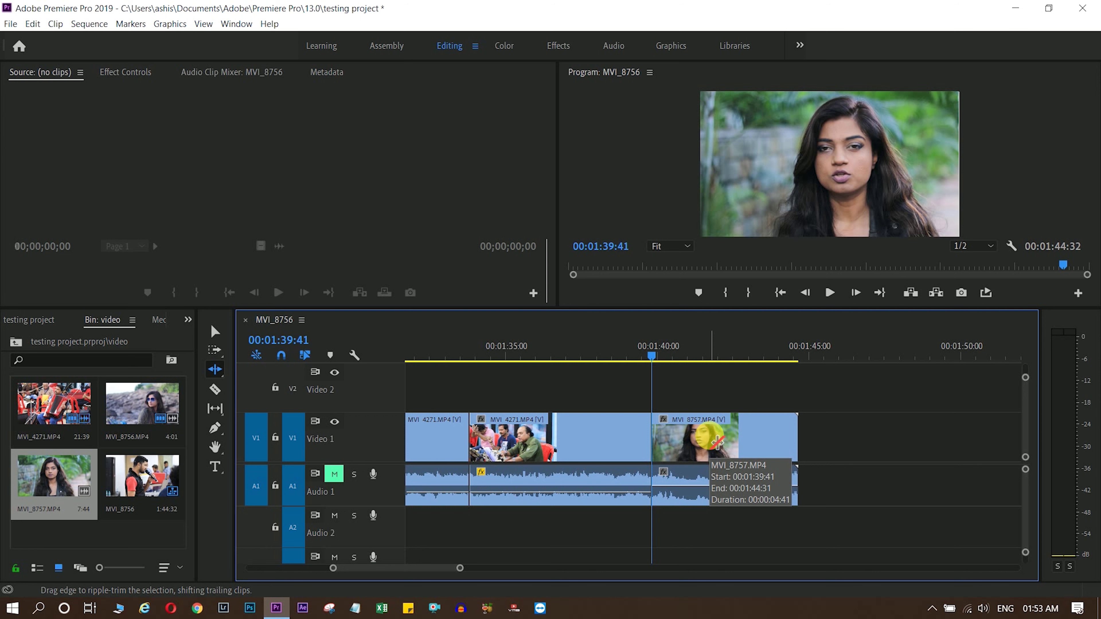
Razor-cut MVI_8757 near the sequence end into several short pieces.
{"action": "left_click", "coordinate": [214, 389]}
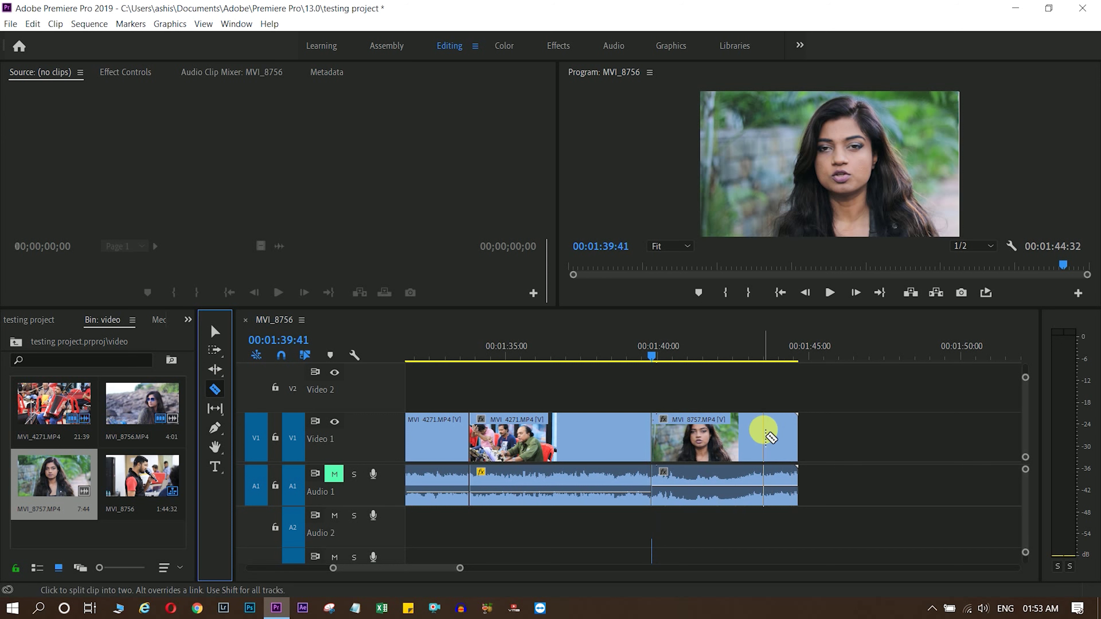
{"action": "left_click", "coordinate": [686, 434]}
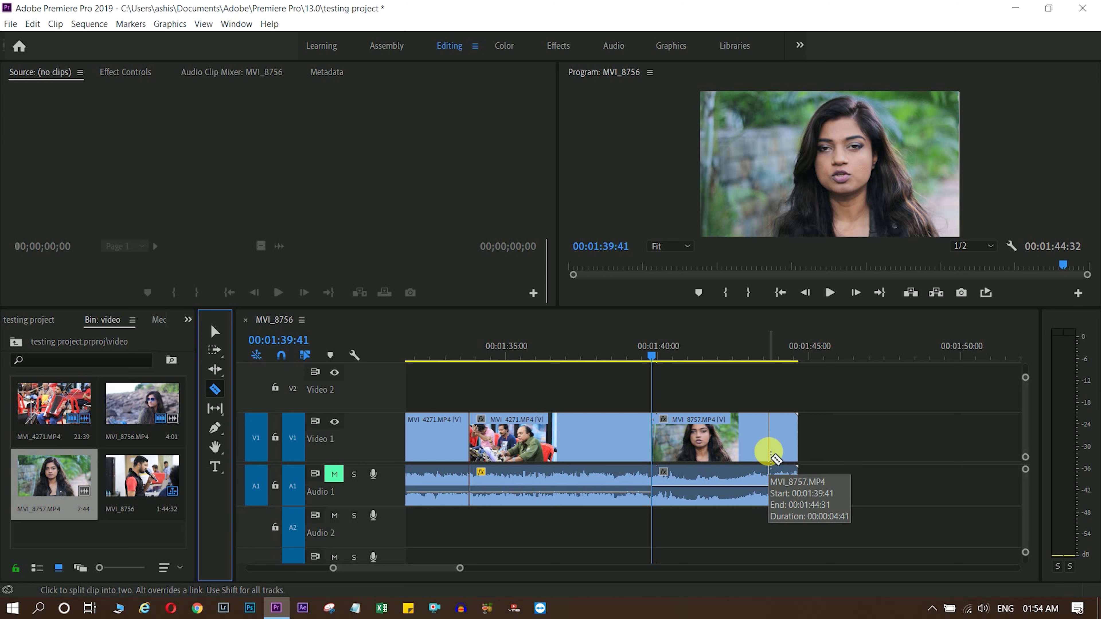
{"action": "left_click", "coordinate": [770, 454]}
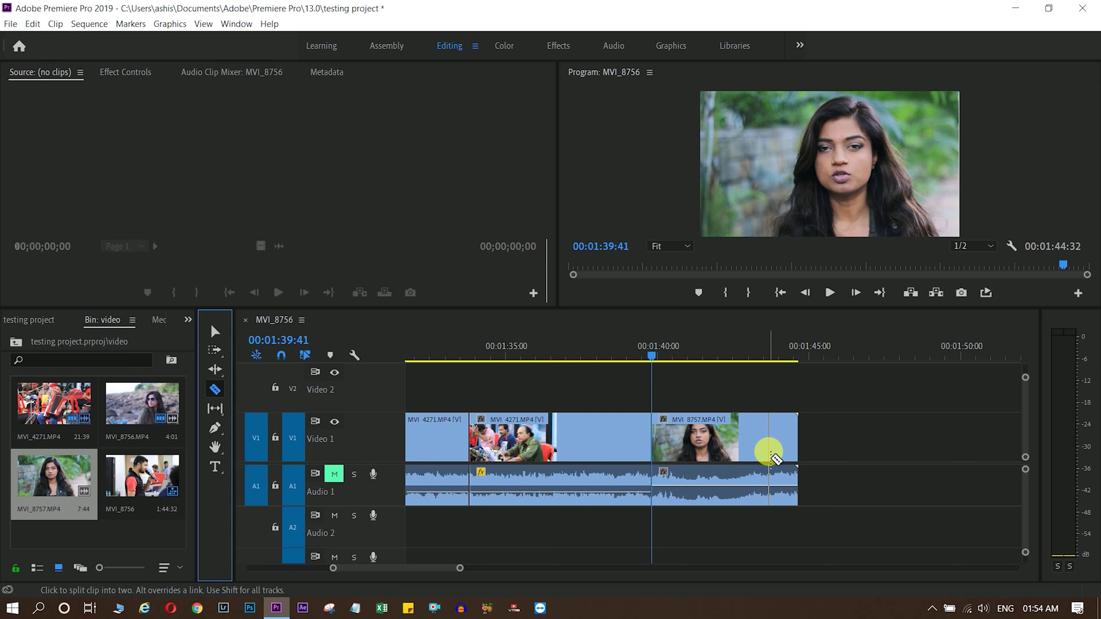
{"action": "left_click", "coordinate": [775, 456]}
{"action": "left_click", "coordinate": [738, 455]}
{"action": "left_click", "coordinate": [722, 455]}
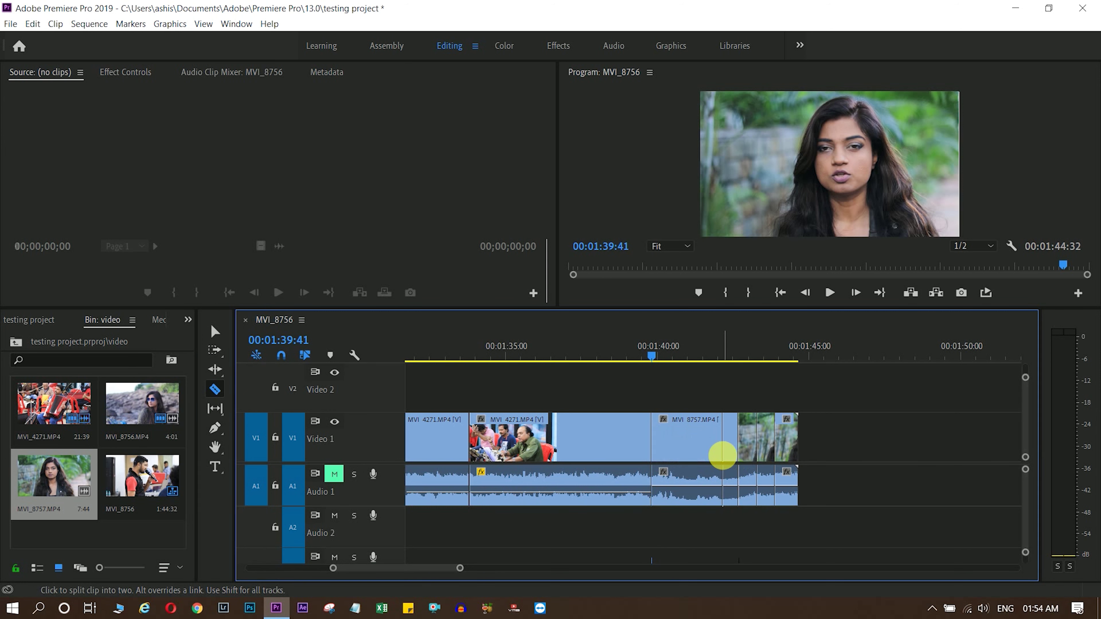
{"action": "left_click", "coordinate": [696, 455]}
Chop the earlier V1/A1 clips leftward into many more short pieces.
{"action": "left_click", "coordinate": [670, 456]}
{"action": "left_click", "coordinate": [637, 454]}
{"action": "left_click", "coordinate": [612, 452]}
{"action": "left_click", "coordinate": [593, 451]}
{"action": "left_click", "coordinate": [580, 449]}
{"action": "left_click", "coordinate": [559, 450]}
{"action": "left_click", "coordinate": [542, 450]}
{"action": "left_click", "coordinate": [521, 447]}
{"action": "left_click", "coordinate": [506, 447]}
{"action": "left_click", "coordinate": [490, 447]}
Add extra cuts near the first visible clips and near the sequence end.
{"action": "left_click", "coordinate": [442, 443]}
{"action": "left_click", "coordinate": [419, 442]}
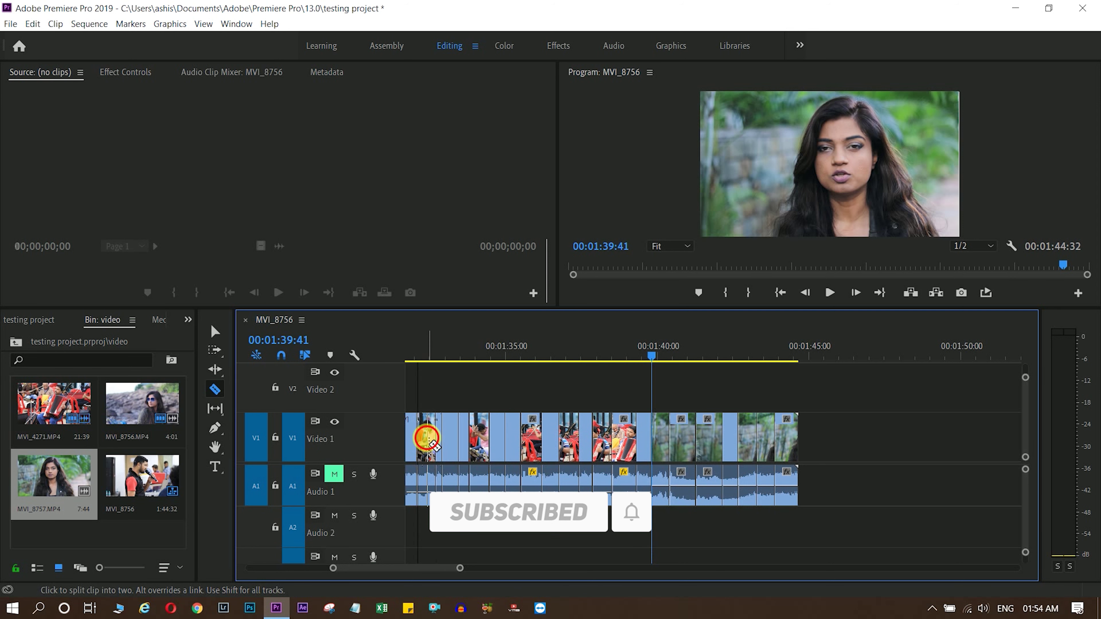
{"action": "left_click", "coordinate": [450, 444]}
{"action": "left_click", "coordinate": [499, 445]}
{"action": "left_click", "coordinate": [511, 446]}
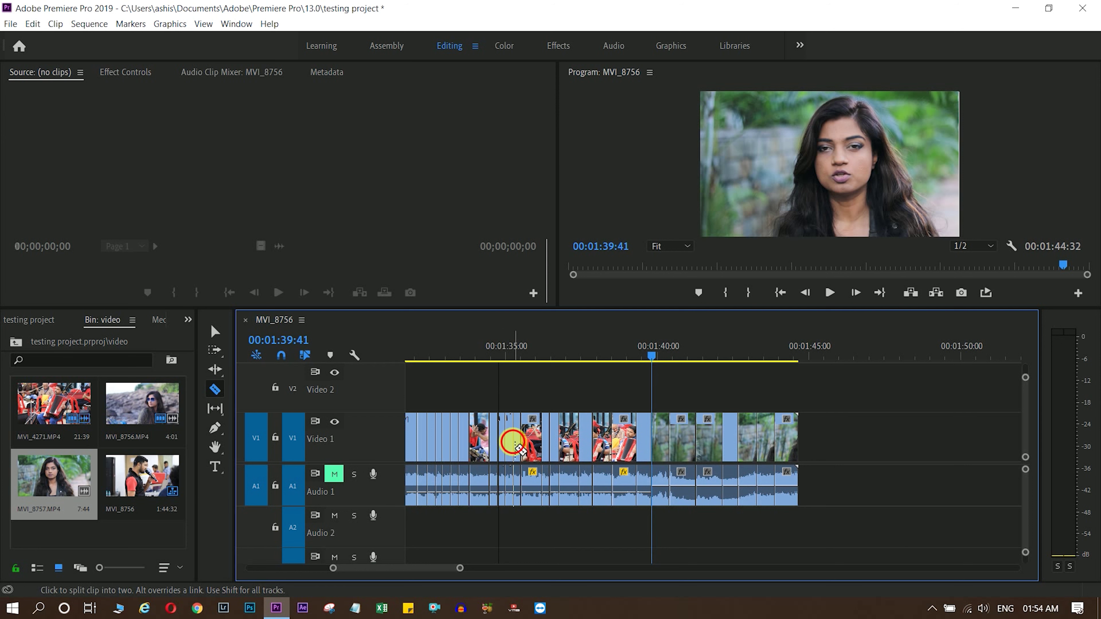
{"action": "left_click", "coordinate": [751, 451]}
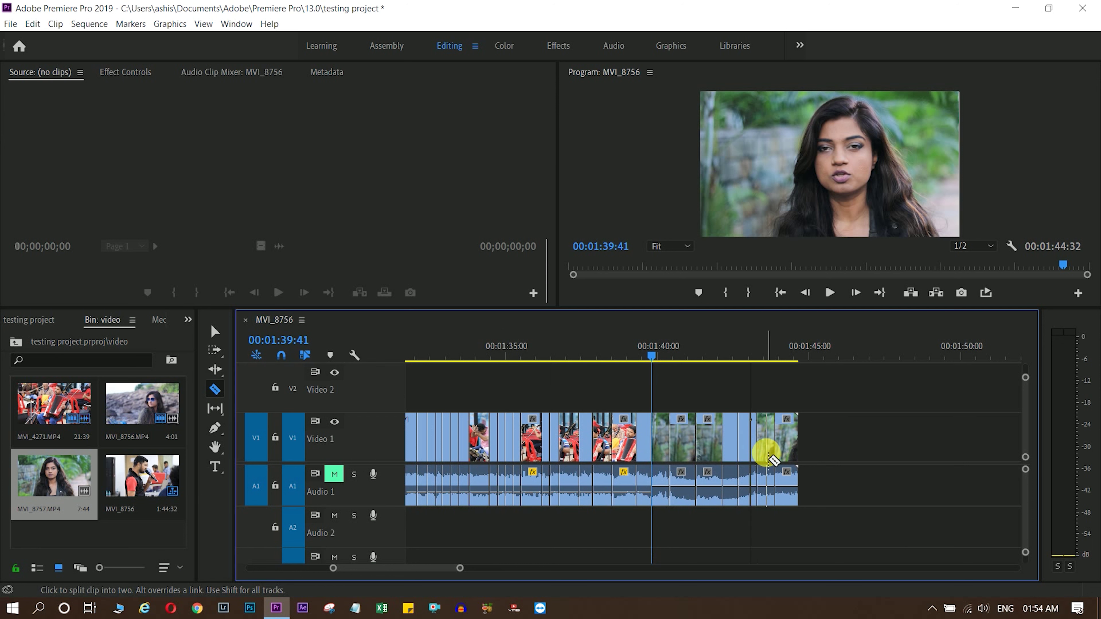
{"action": "left_click", "coordinate": [785, 452]}
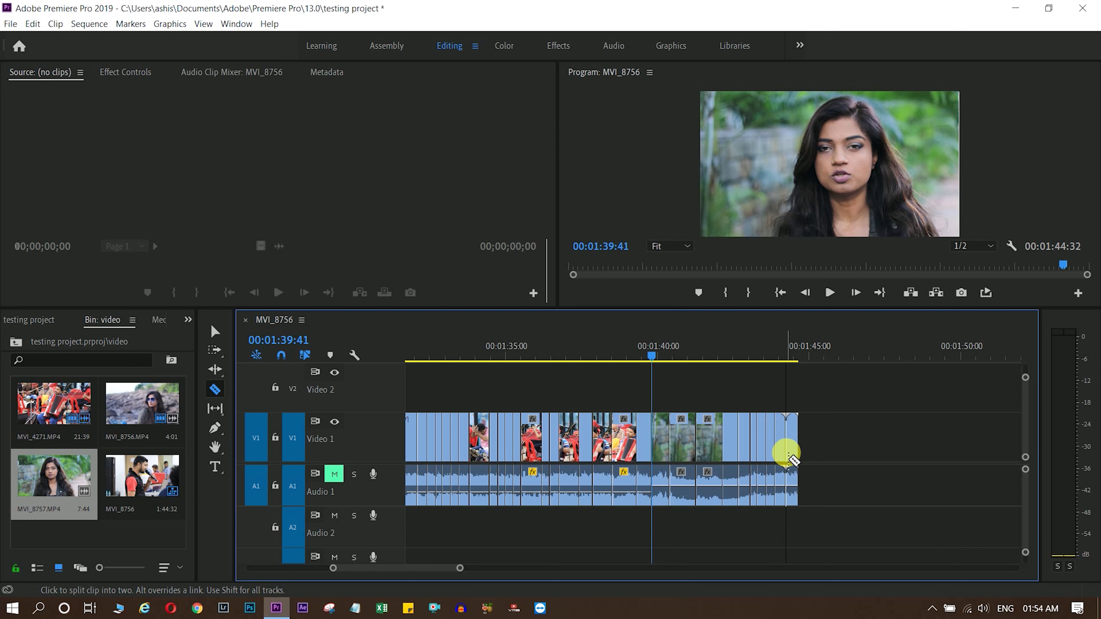
{"action": "scroll", "coordinate": [789, 450], "scroll_direction": "up", "scroll_amount": 5}
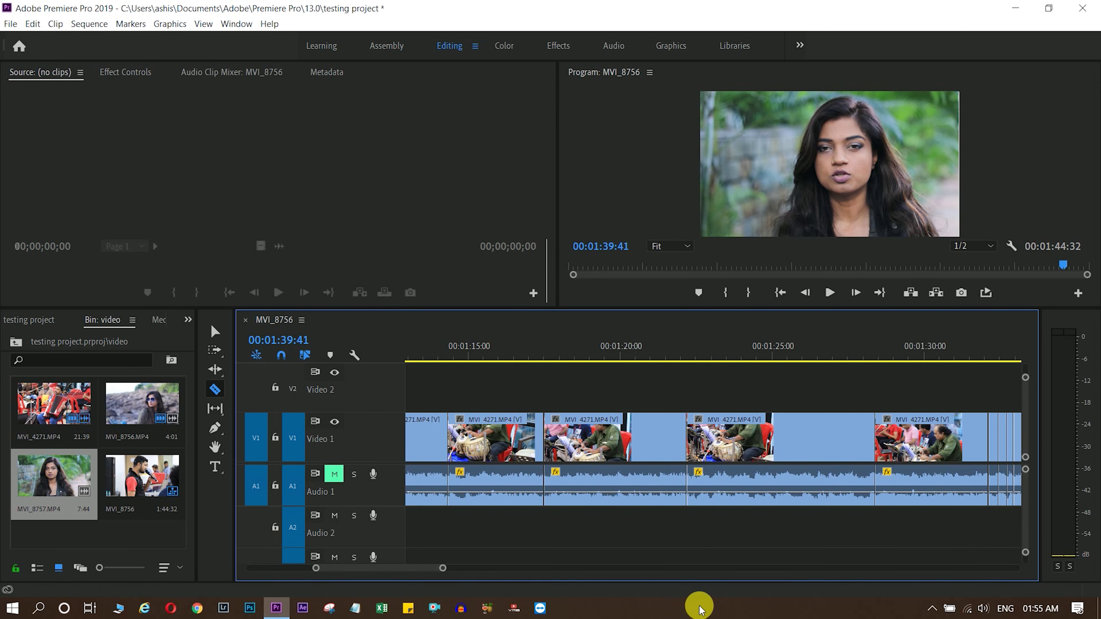
Isolate a short piece near 1:25 with two razor cuts and delete it.
{"action": "left_click", "coordinate": [753, 475]}
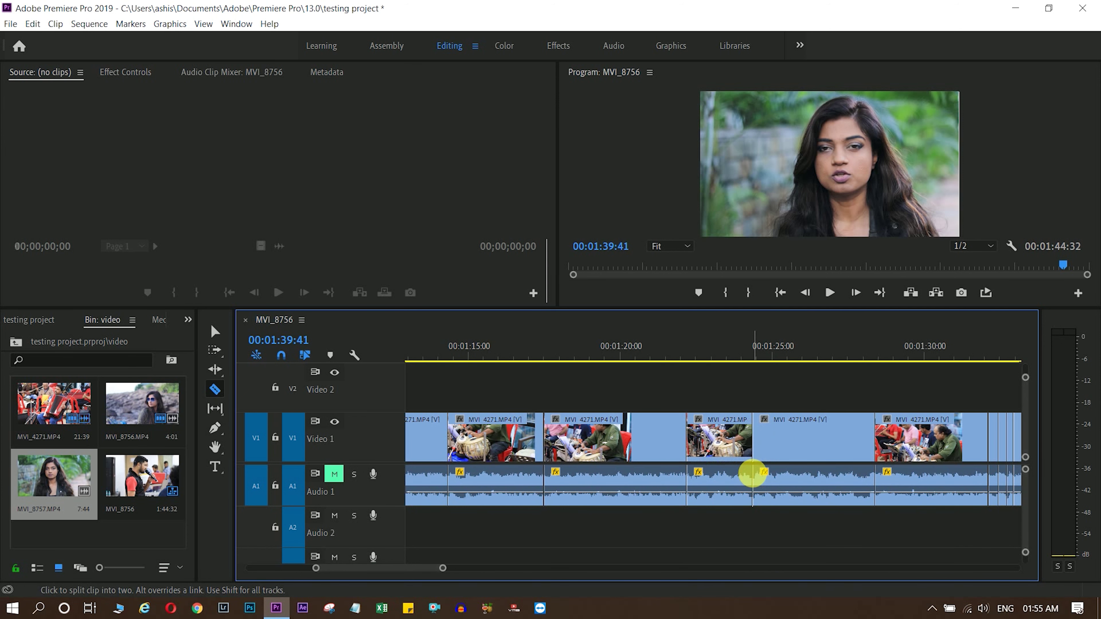
{"action": "left_click", "coordinate": [800, 475]}
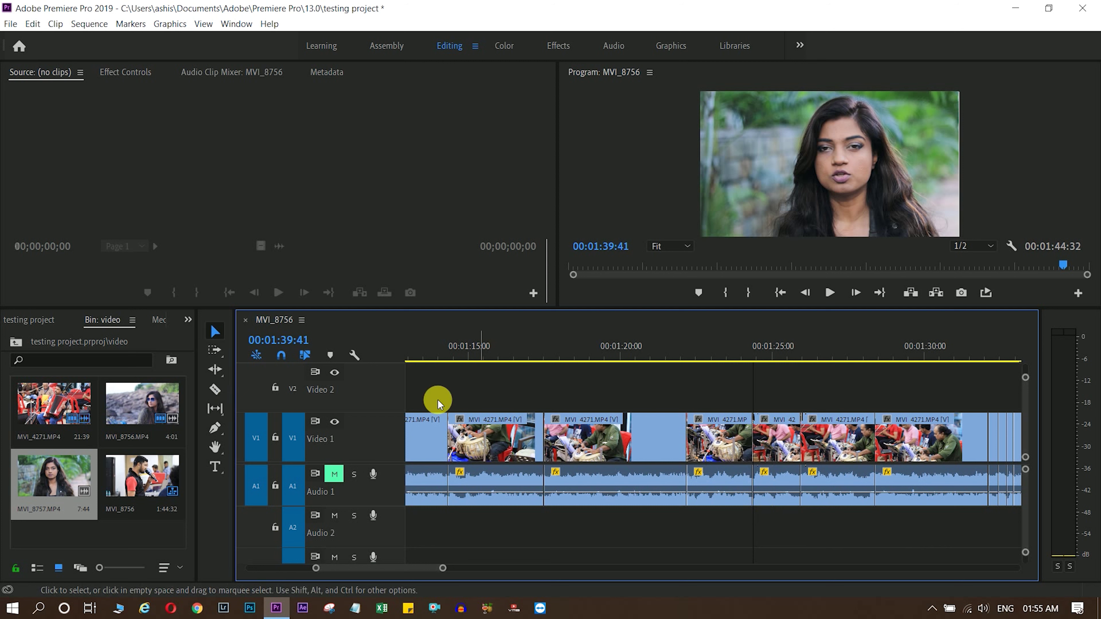
{"action": "left_click", "coordinate": [788, 452]}
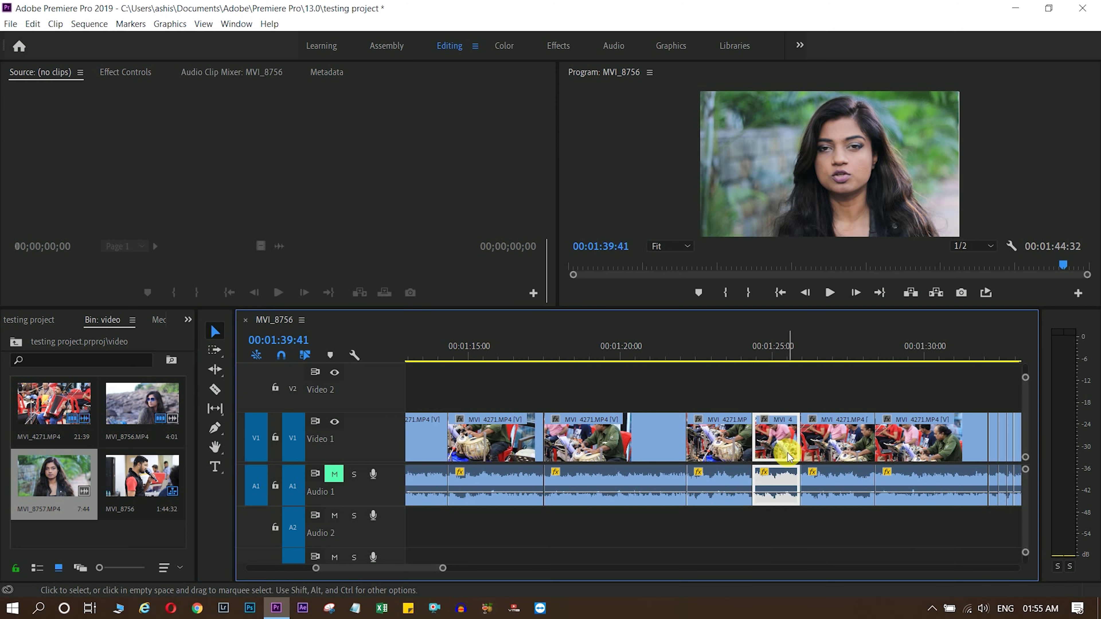
{"action": "key", "text": "Delete"}
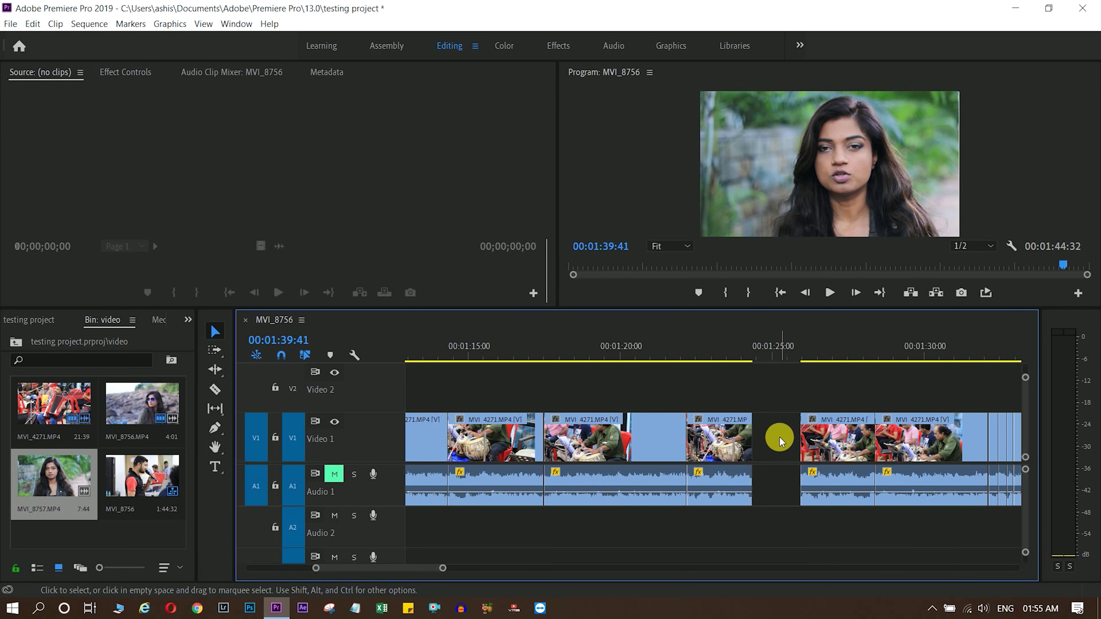
Ripple Delete the leftover gap and preview the new join around 1:24.
{"action": "right_click", "coordinate": [777, 438]}
{"action": "left_click", "coordinate": [818, 443]}
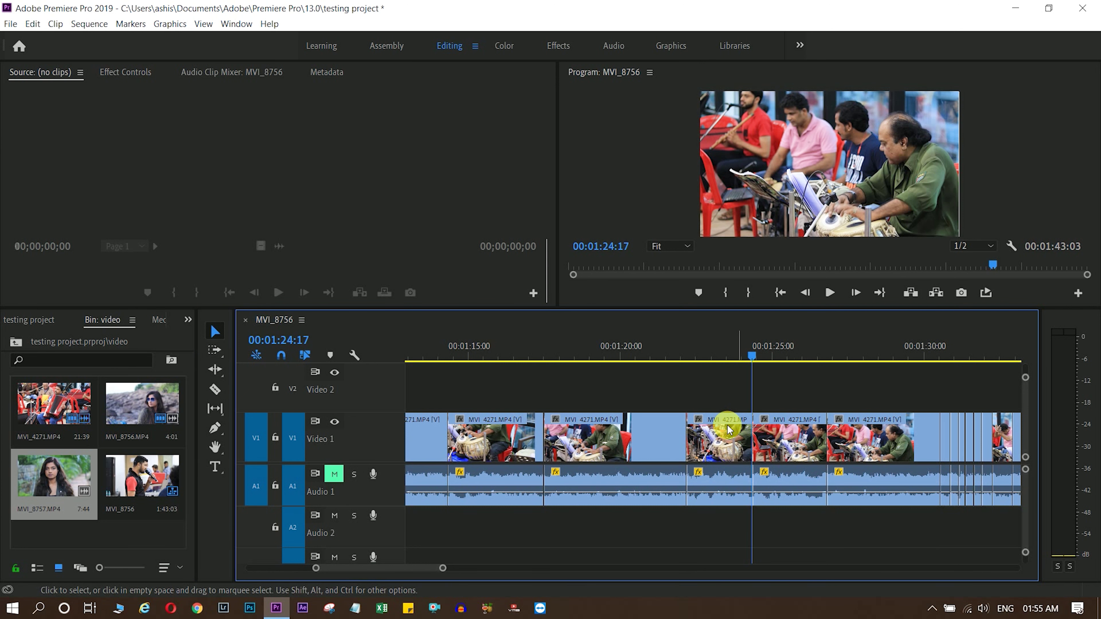
{"action": "left_click_drag", "start_coordinate": [743, 355], "coordinate": [764, 361]}
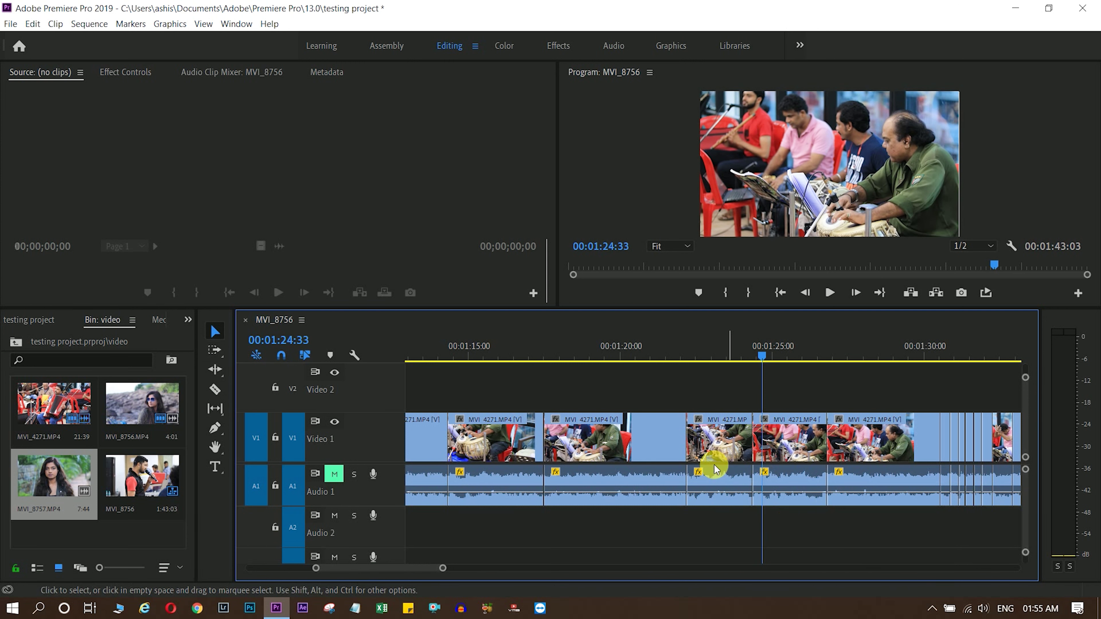
{"action": "left_click", "coordinate": [215, 389]}
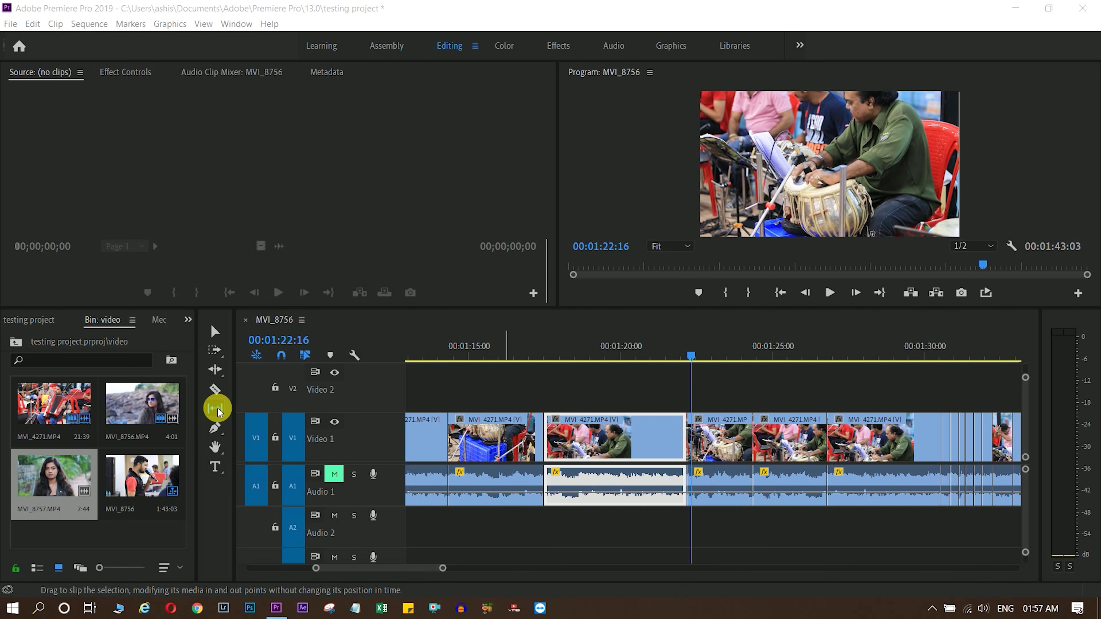
Slip the footage inside the clip near 1:20 forward and then back.
{"action": "left_click", "coordinate": [217, 409]}
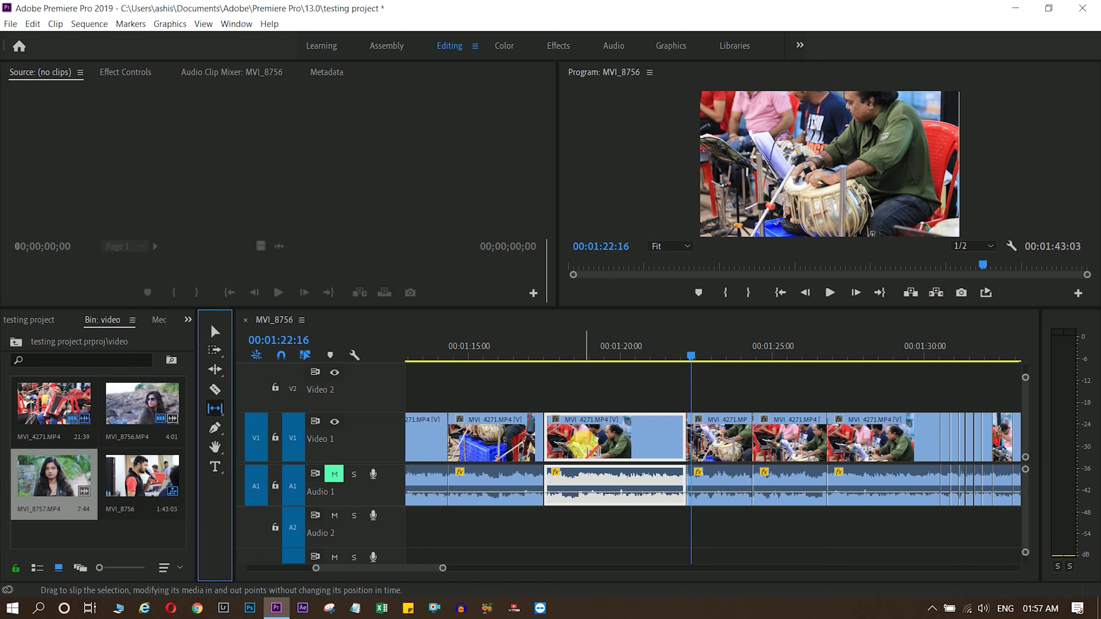
{"action": "left_click_drag", "start_coordinate": [594, 451], "coordinate": [625, 461]}
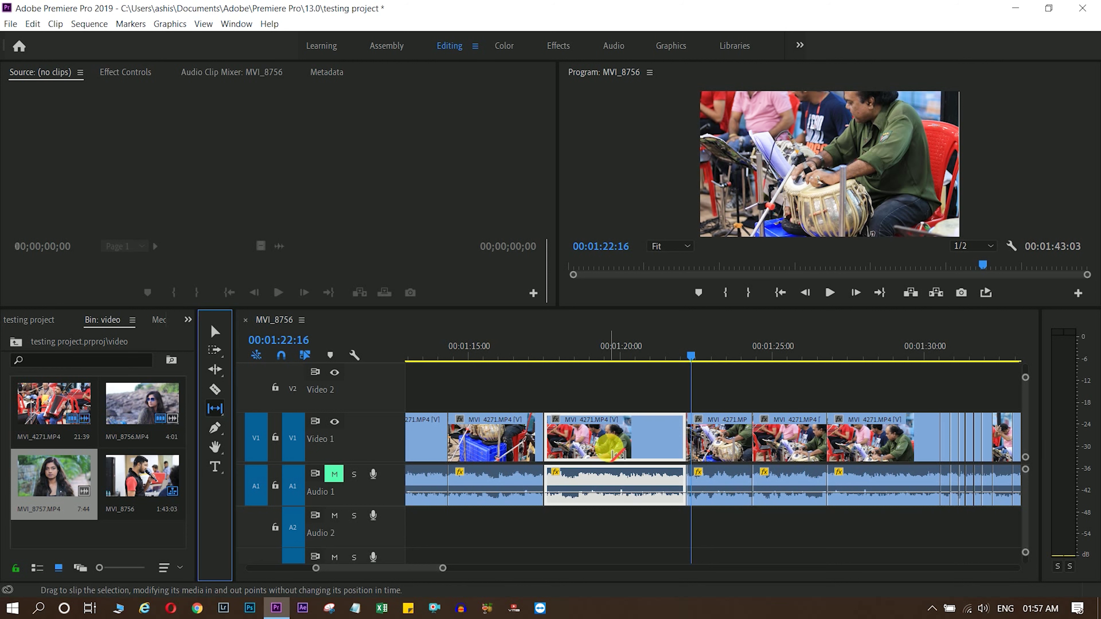
{"action": "left_click_drag", "start_coordinate": [609, 444], "coordinate": [560, 442]}
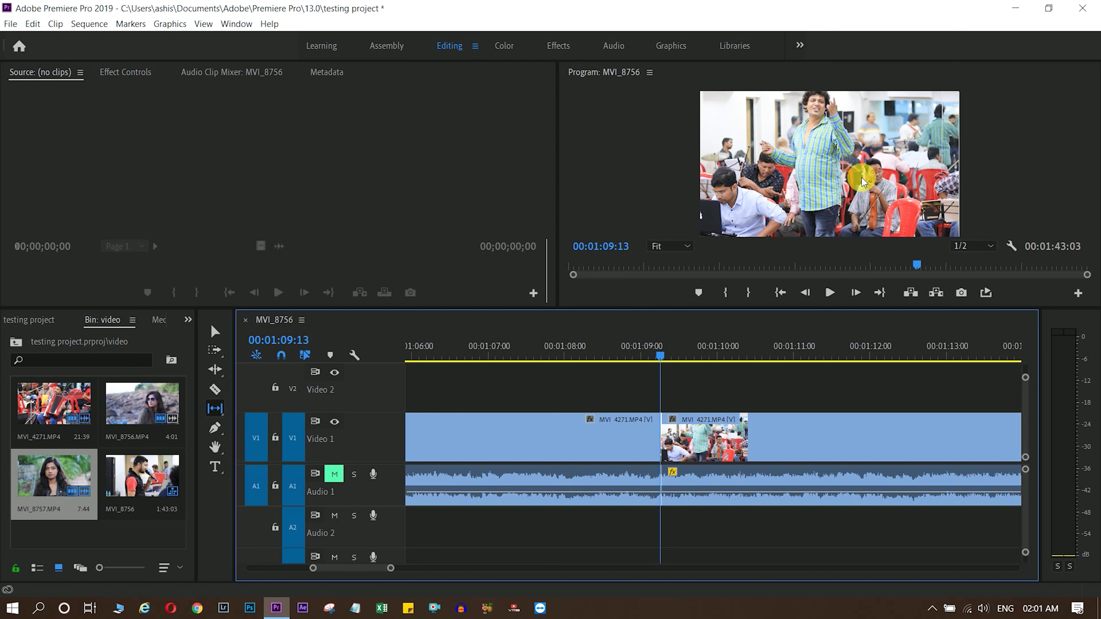
Preview the short MVI_4271 clip around 1:10 and slip its footage.
{"action": "left_click", "coordinate": [735, 360]}
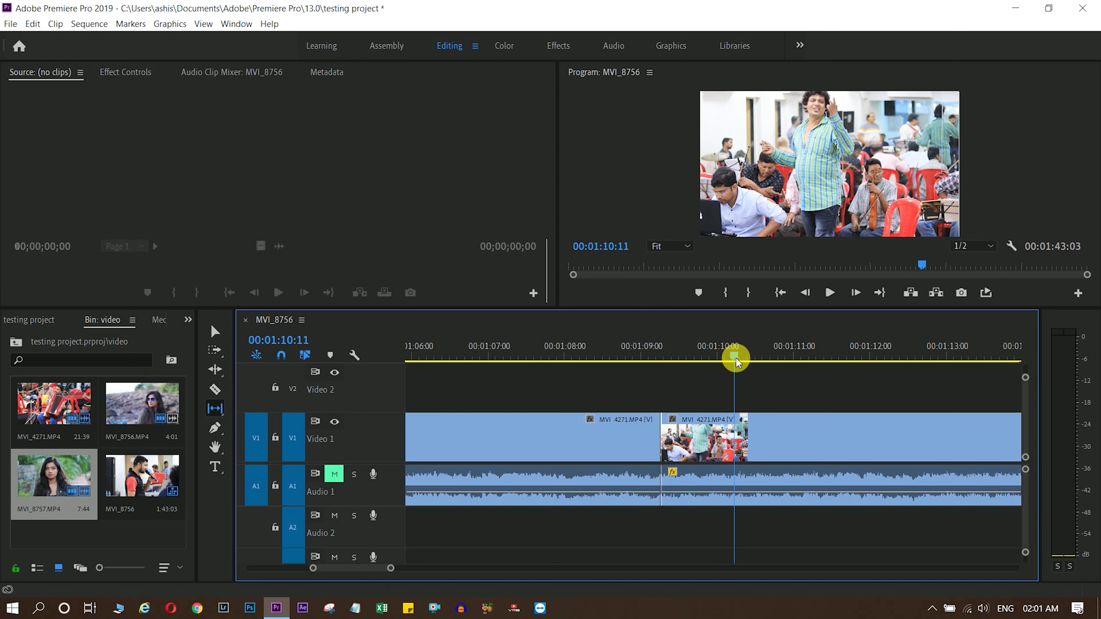
{"action": "left_click_drag", "start_coordinate": [736, 359], "coordinate": [759, 354]}
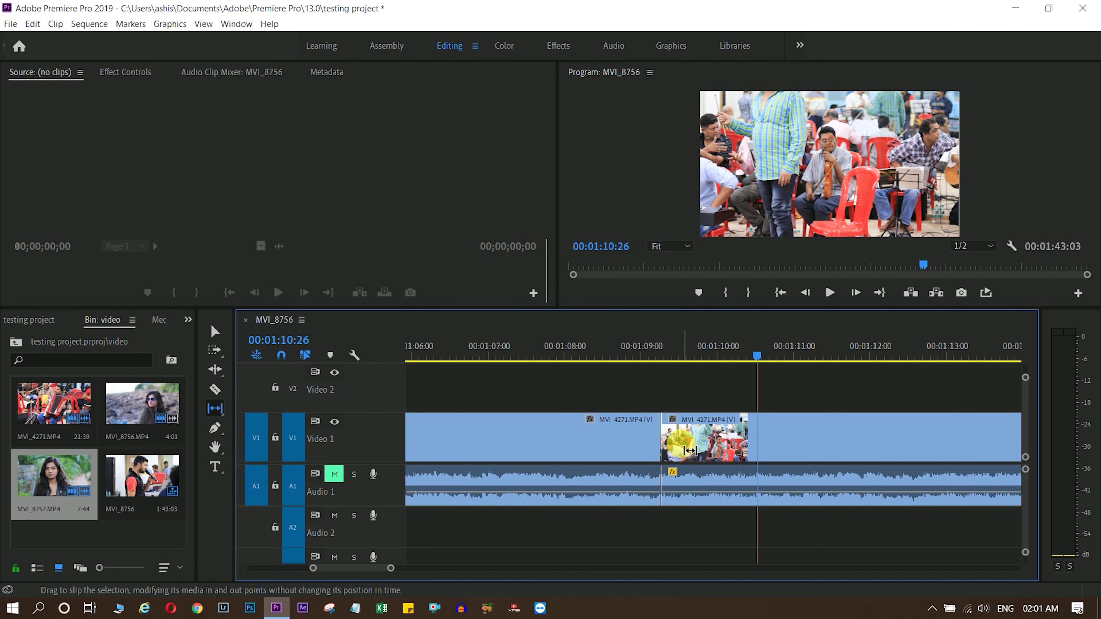
{"action": "left_click", "coordinate": [215, 412]}
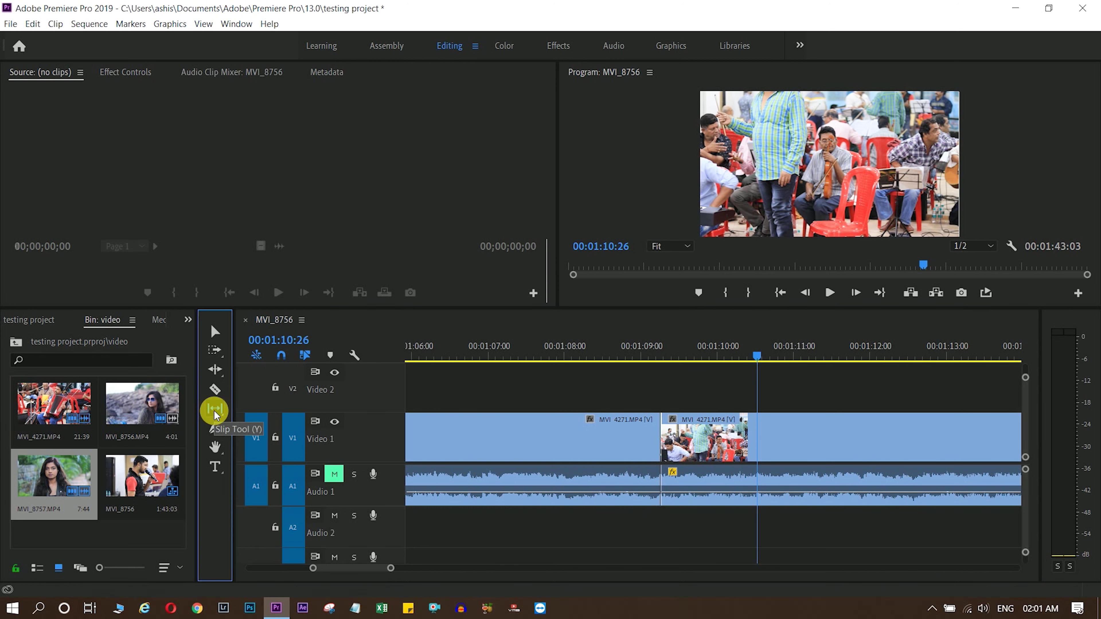
{"action": "left_click_drag", "start_coordinate": [674, 450], "coordinate": [828, 455]}
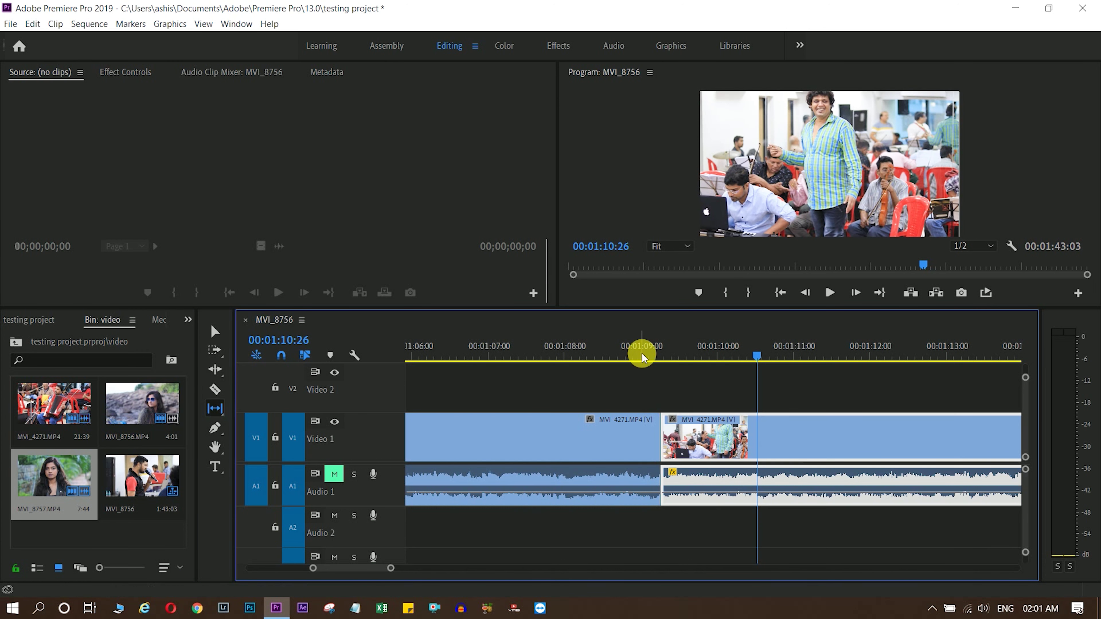
Fine-tune the short clip's slip, checking its first frames between adjustments.
{"action": "left_click", "coordinate": [664, 353]}
{"action": "left_click_drag", "start_coordinate": [666, 354], "coordinate": [662, 358]}
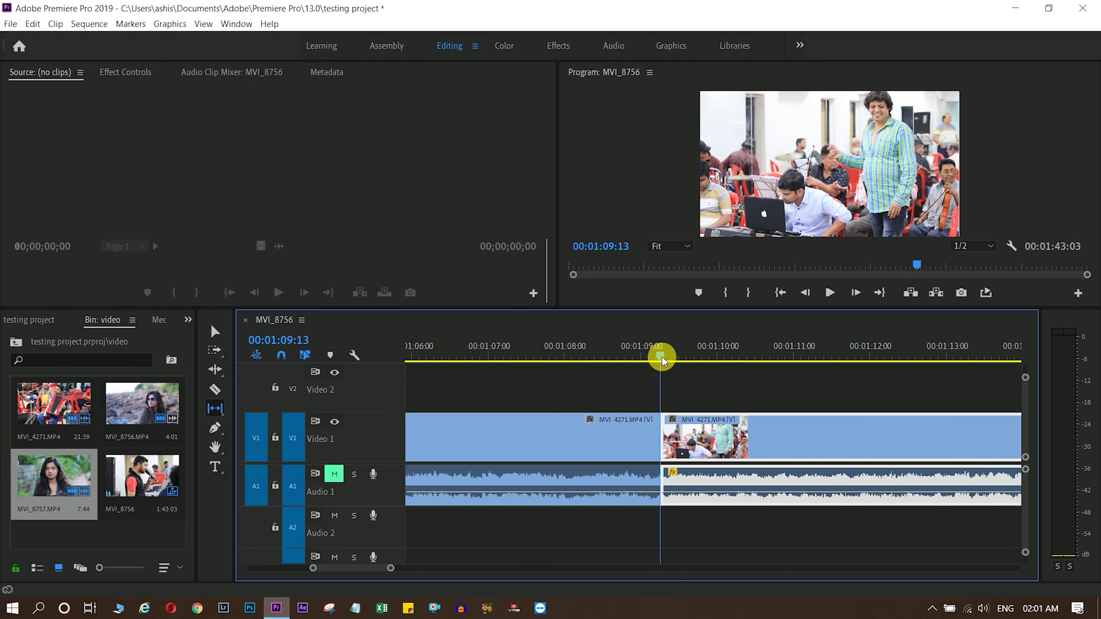
{"action": "left_click_drag", "start_coordinate": [662, 357], "coordinate": [668, 357]}
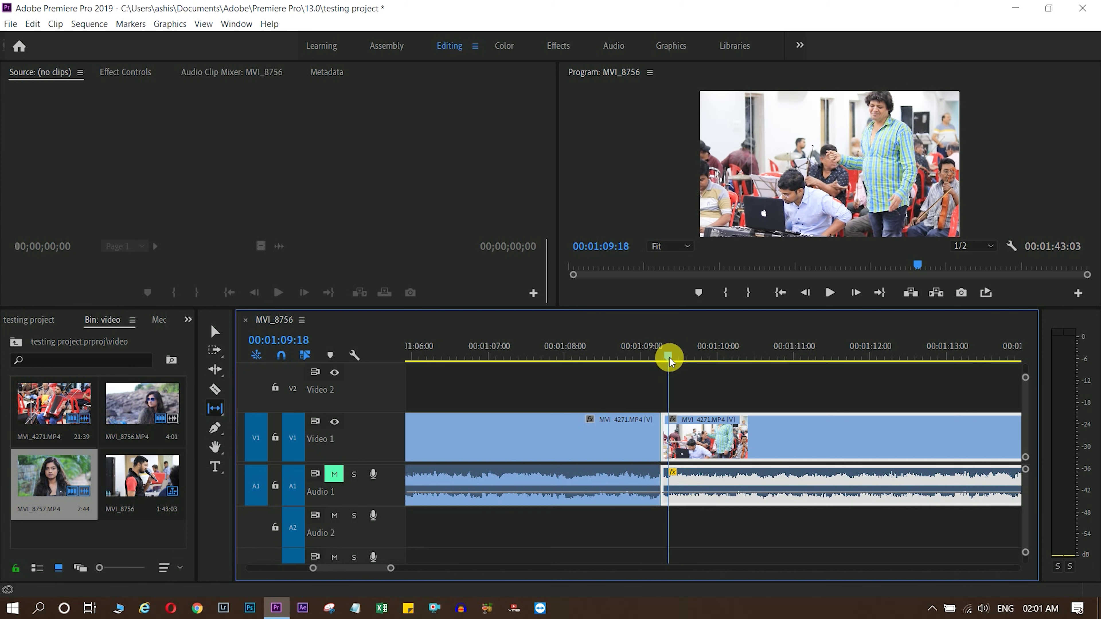
{"action": "left_click_drag", "start_coordinate": [664, 436], "coordinate": [679, 438]}
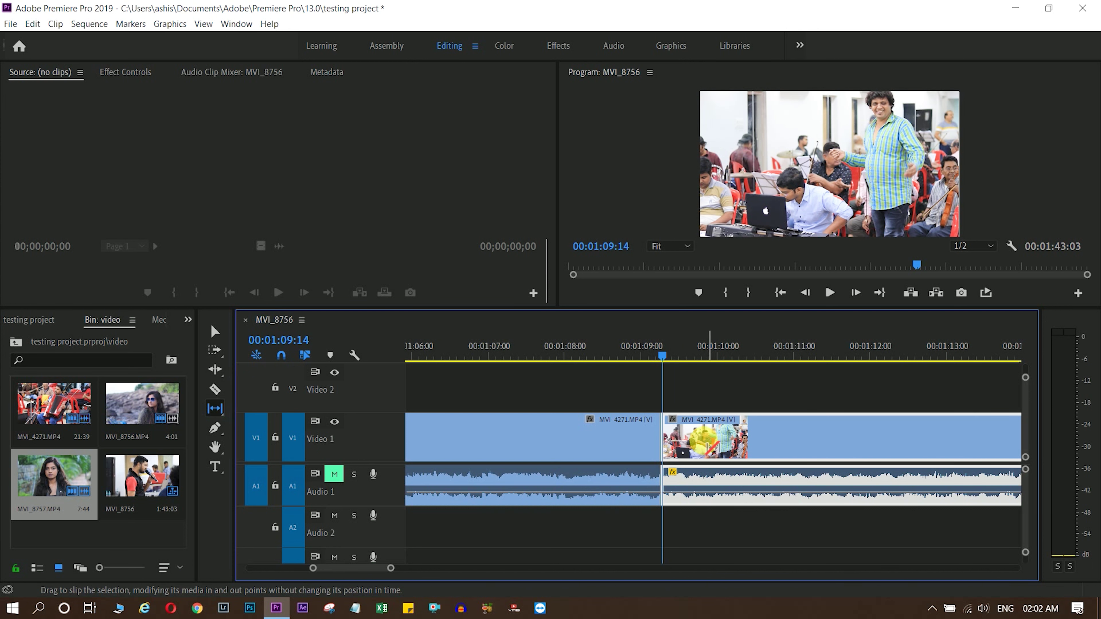
{"action": "mouse_move", "coordinate": [674, 446]}
{"action": "left_mouse_down"}
{"action": "mouse_move", "coordinate": [769, 444]}
{"action": "mouse_move", "coordinate": [577, 469]}
{"action": "left_mouse_up"}
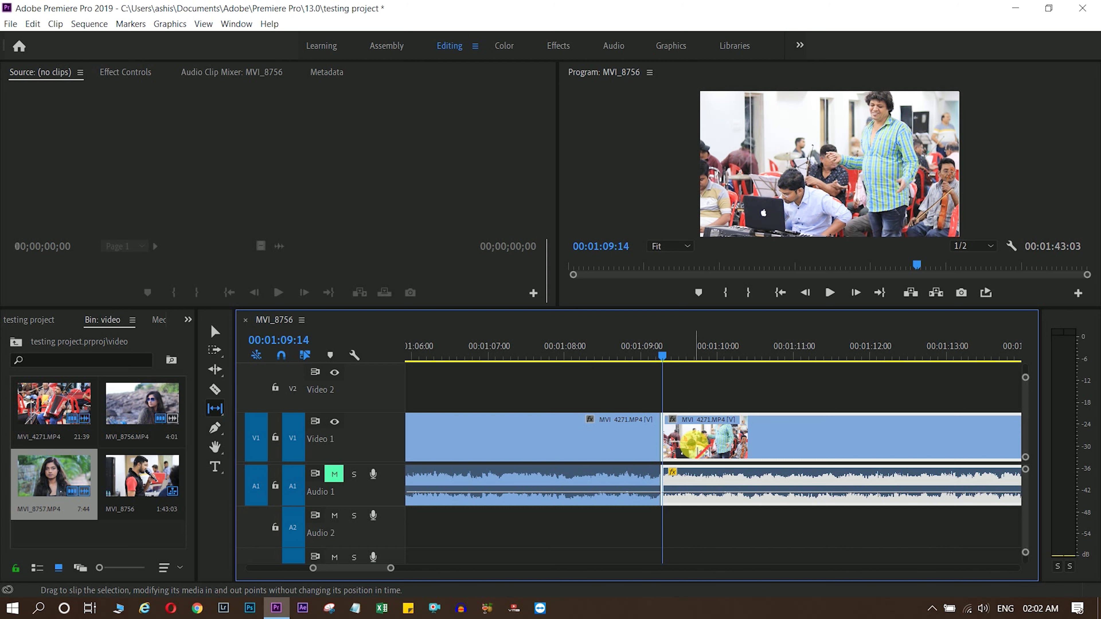
{"action": "left_click_drag", "start_coordinate": [693, 443], "coordinate": [635, 435]}
Draw a grey freeform shape over the frame with the Pen tool, adding corner and curved points.
{"action": "left_click", "coordinate": [212, 436]}
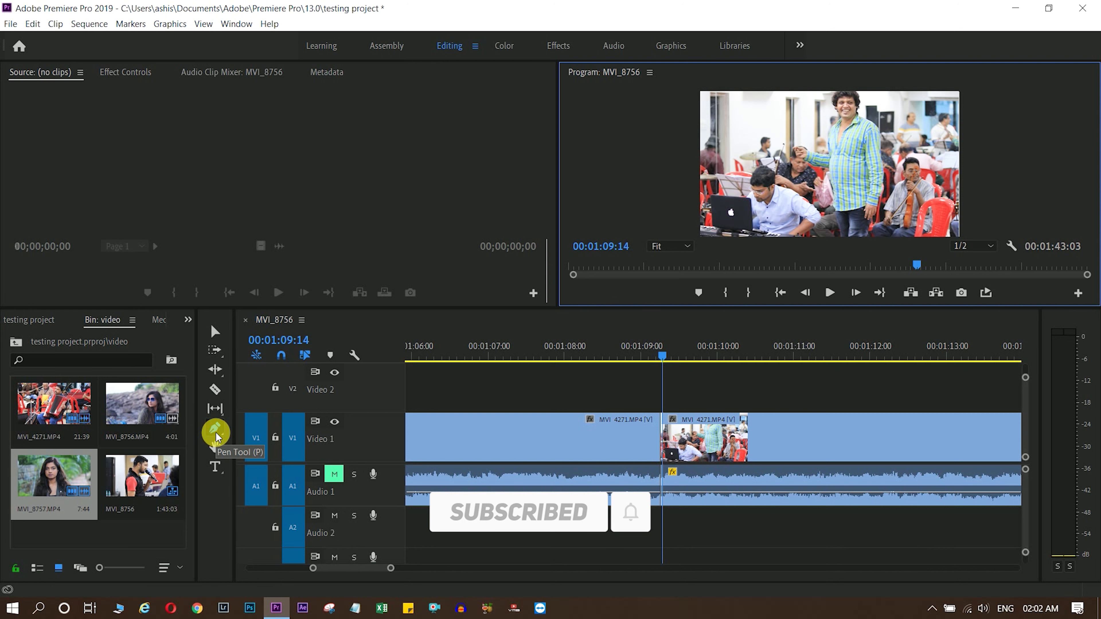
{"action": "left_click", "coordinate": [739, 121]}
{"action": "left_click", "coordinate": [852, 120]}
{"action": "left_click", "coordinate": [738, 135]}
{"action": "left_click", "coordinate": [815, 157]}
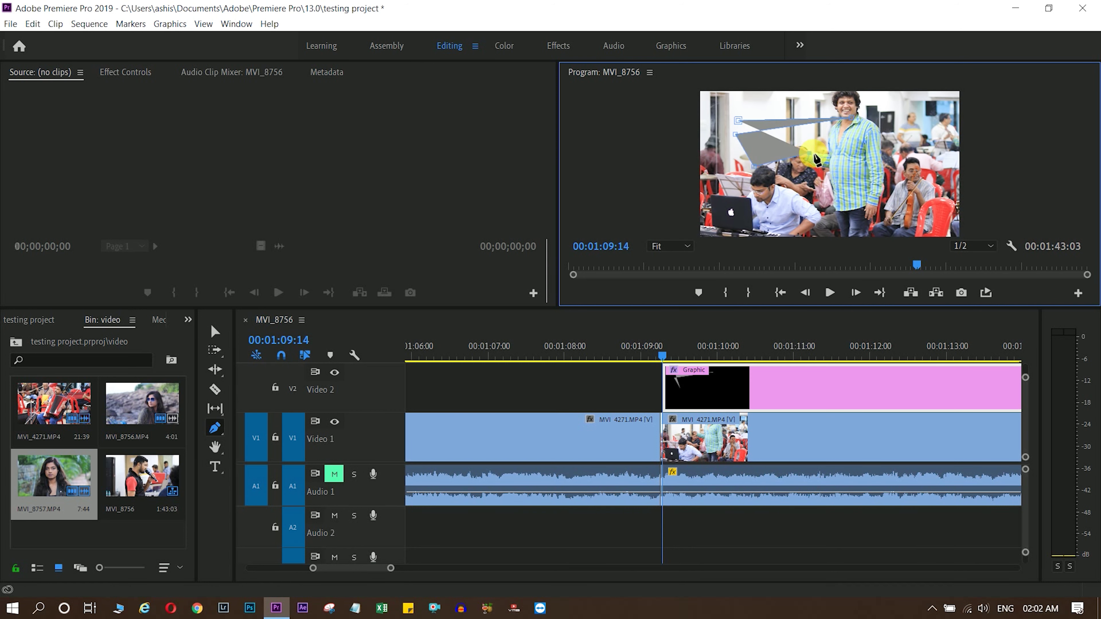
{"action": "left_click_drag", "start_coordinate": [835, 141], "coordinate": [820, 226]}
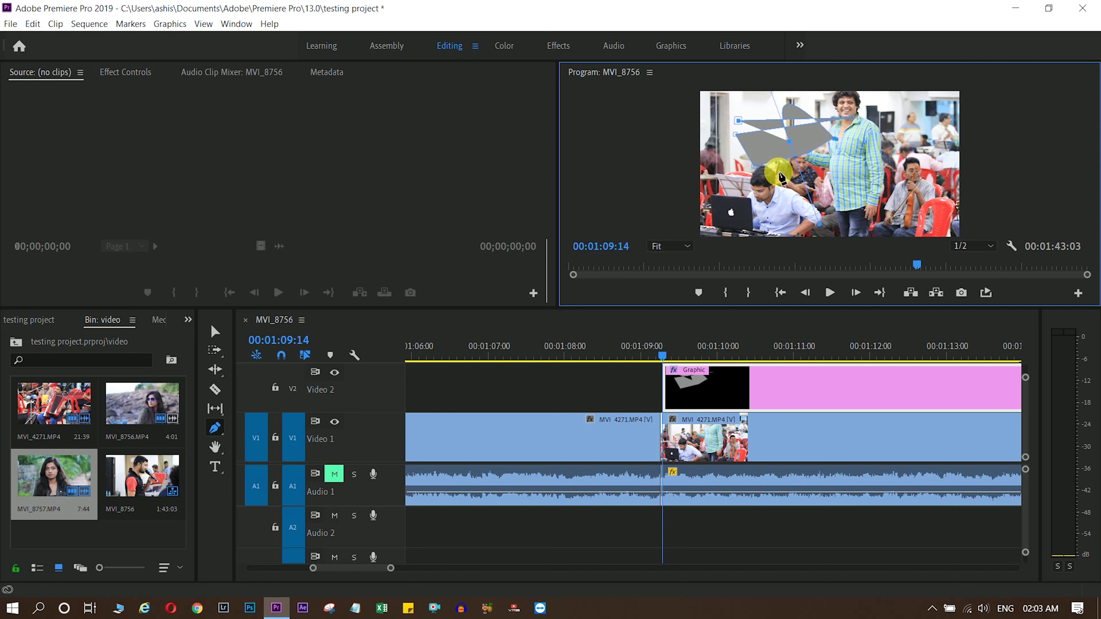
{"action": "left_click", "coordinate": [830, 158]}
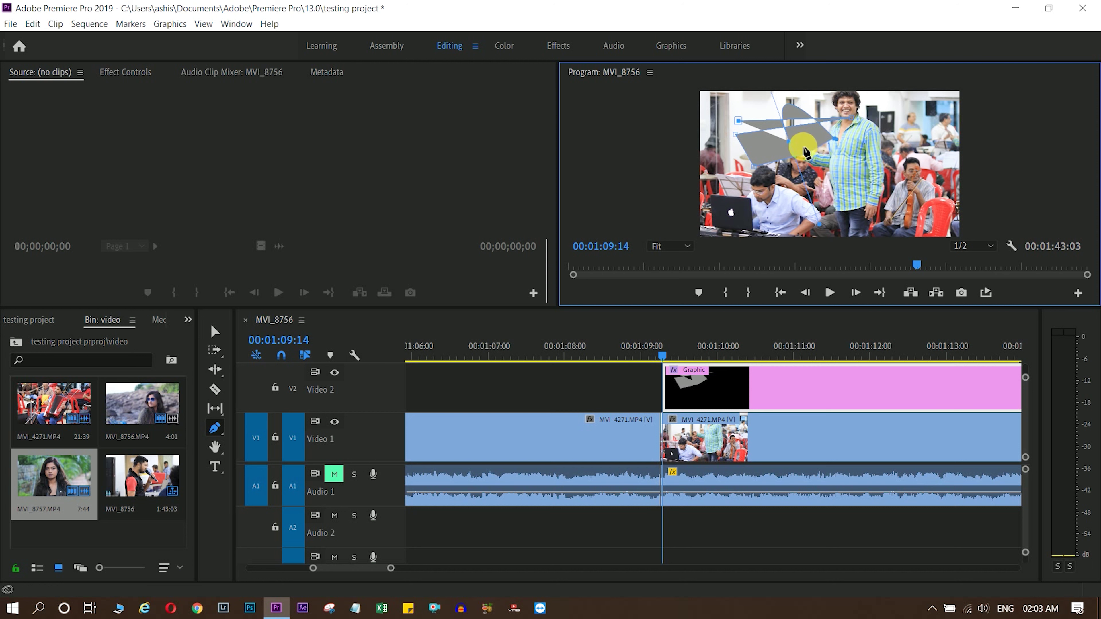
Curve the shape's edge, add more points and stretch it further right.
{"action": "left_click_drag", "start_coordinate": [793, 149], "coordinate": [925, 146]}
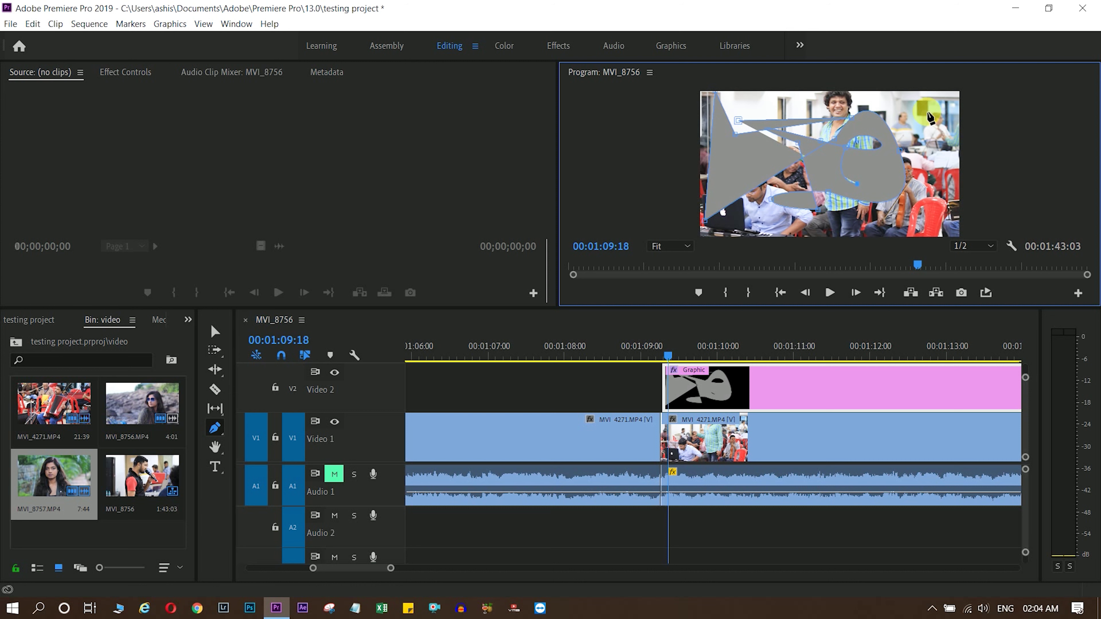
{"action": "left_click", "coordinate": [913, 145]}
{"action": "left_click", "coordinate": [929, 158]}
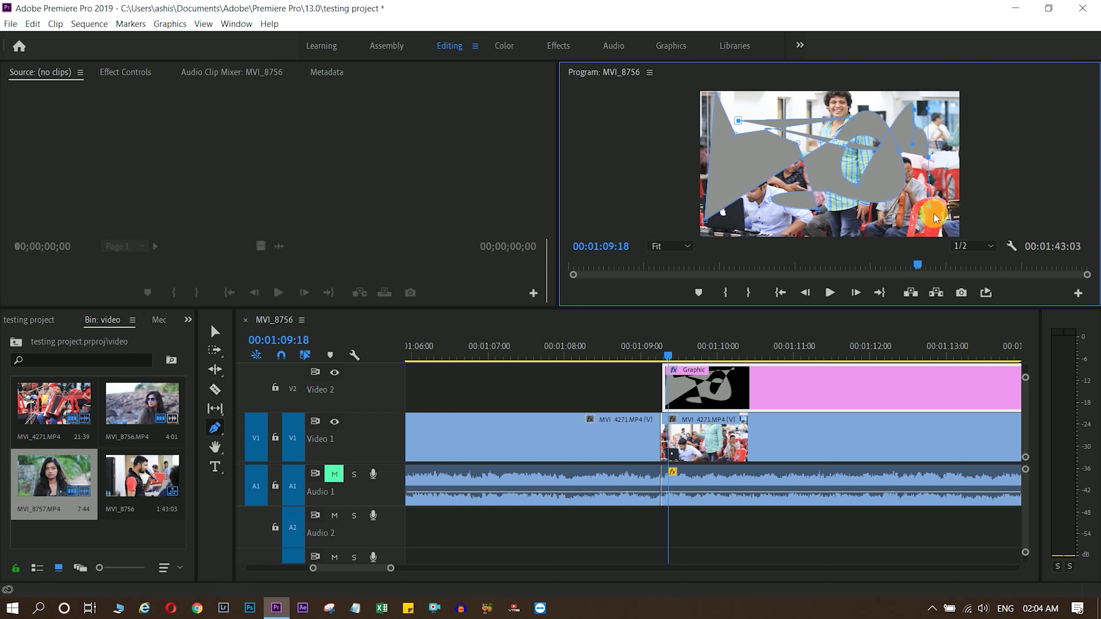
{"action": "mouse_move", "coordinate": [920, 234]}
{"action": "left_mouse_down"}
{"action": "mouse_move", "coordinate": [923, 226]}
{"action": "mouse_move", "coordinate": [794, 220]}
{"action": "mouse_move", "coordinate": [835, 230]}
{"action": "mouse_move", "coordinate": [802, 225]}
{"action": "left_mouse_up"}
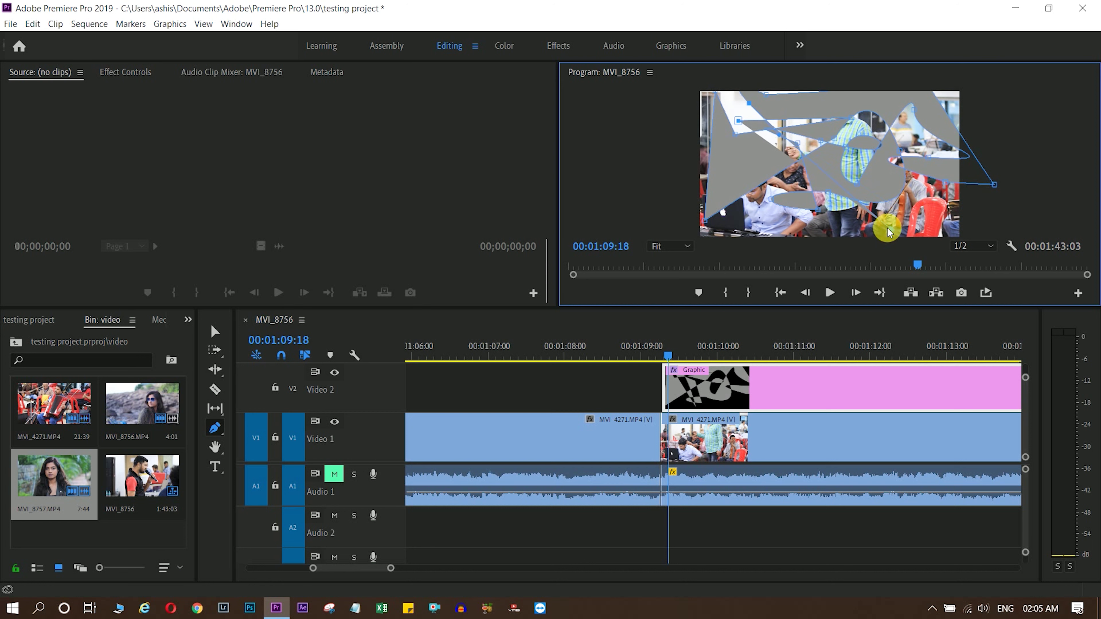
{"action": "left_click_drag", "start_coordinate": [802, 226], "coordinate": [935, 220]}
{"action": "left_click", "coordinate": [215, 450]}
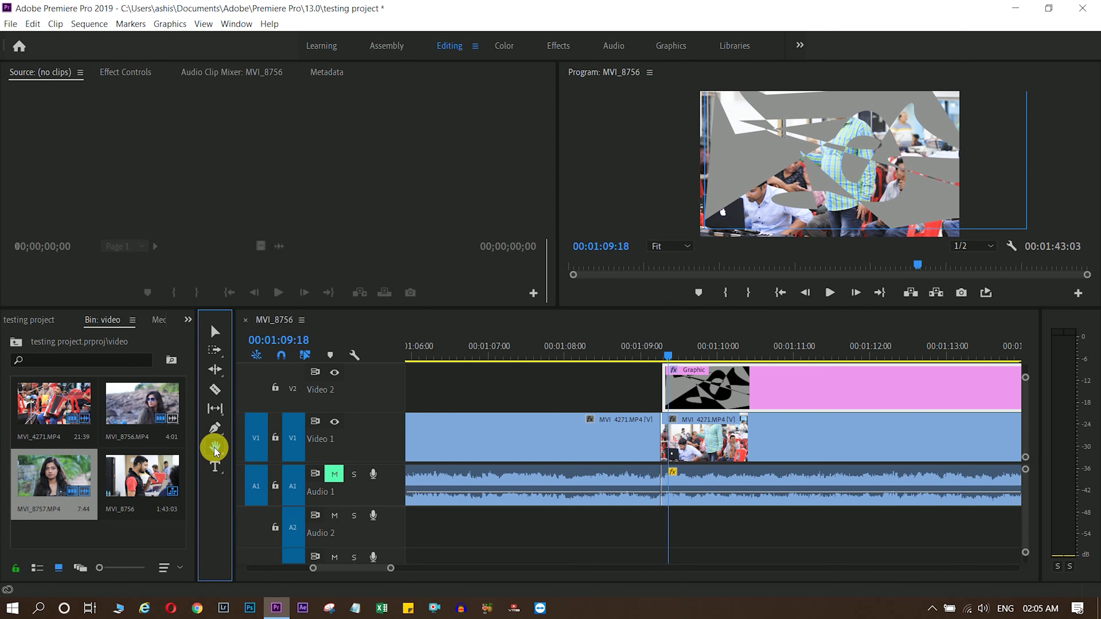
Move the playhead to 00:01:08:15 and try the Program preview at 10% and 100%.
{"action": "left_click", "coordinate": [588, 350]}
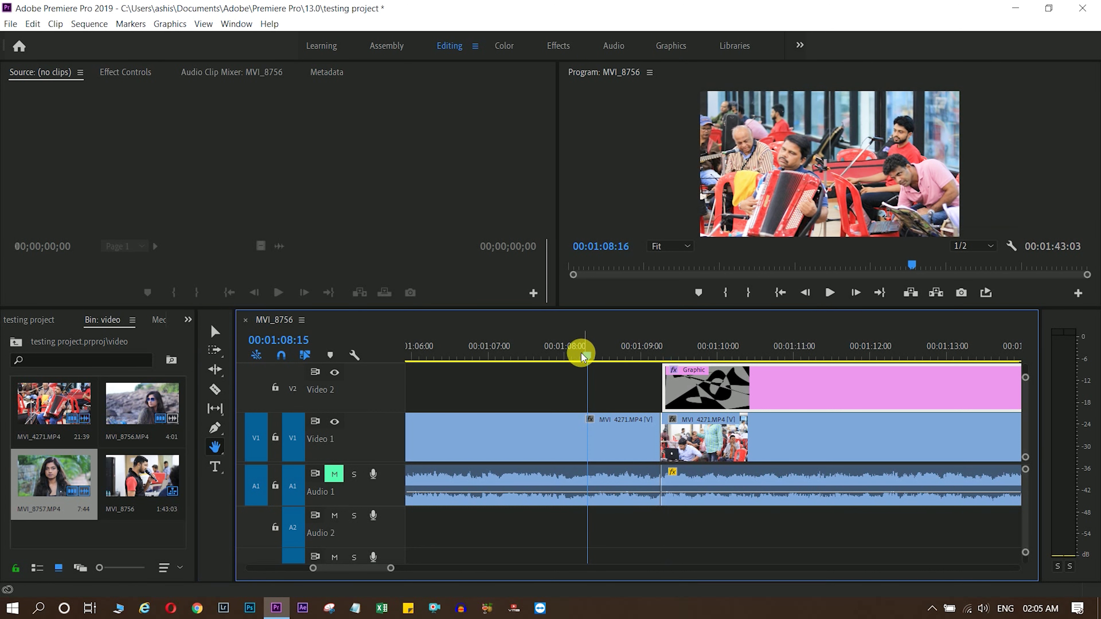
{"action": "left_click", "coordinate": [680, 248]}
{"action": "left_click", "coordinate": [672, 282]}
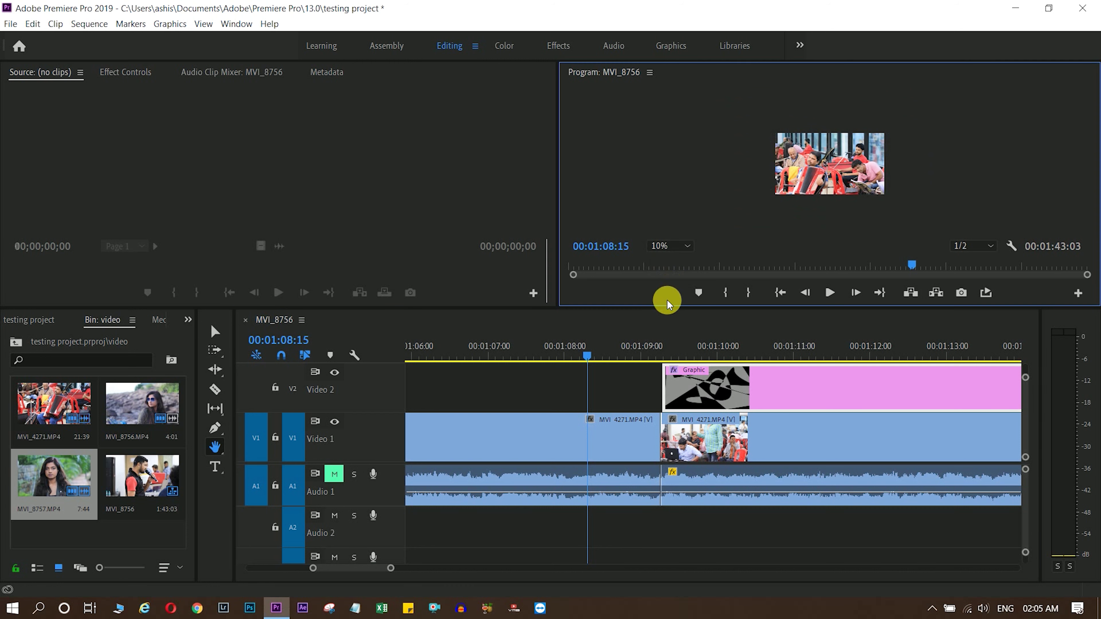
{"action": "left_click", "coordinate": [675, 254]}
{"action": "left_click", "coordinate": [672, 352]}
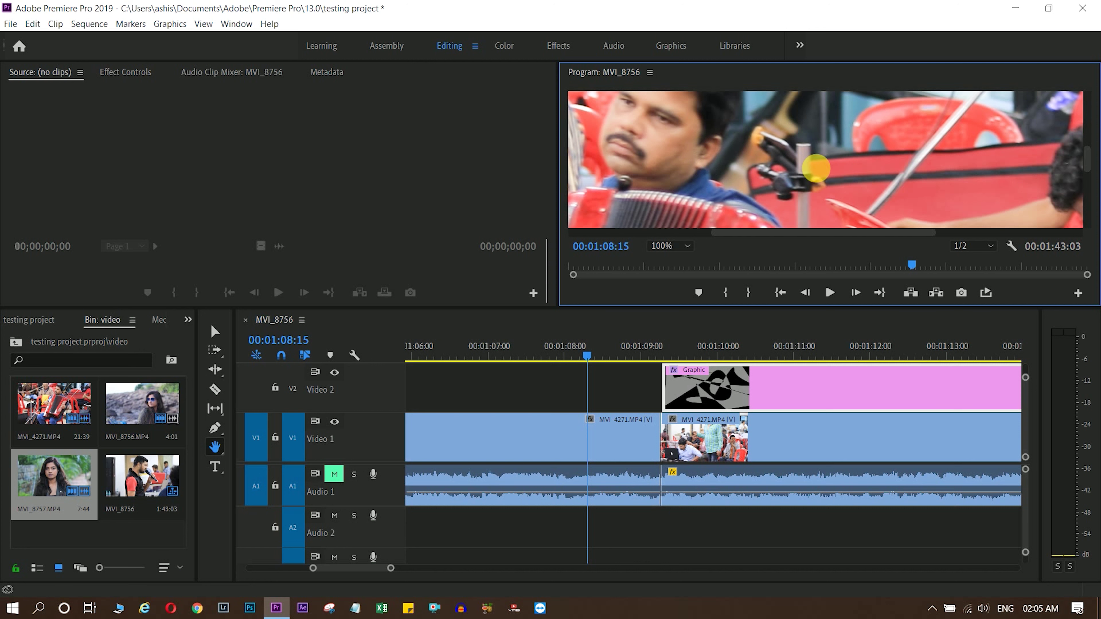
Pan the 100% preview across the accordion and bearded man, then set it back to Fit.
{"action": "left_click_drag", "start_coordinate": [816, 168], "coordinate": [836, 103]}
{"action": "left_click_drag", "start_coordinate": [713, 178], "coordinate": [947, 79]}
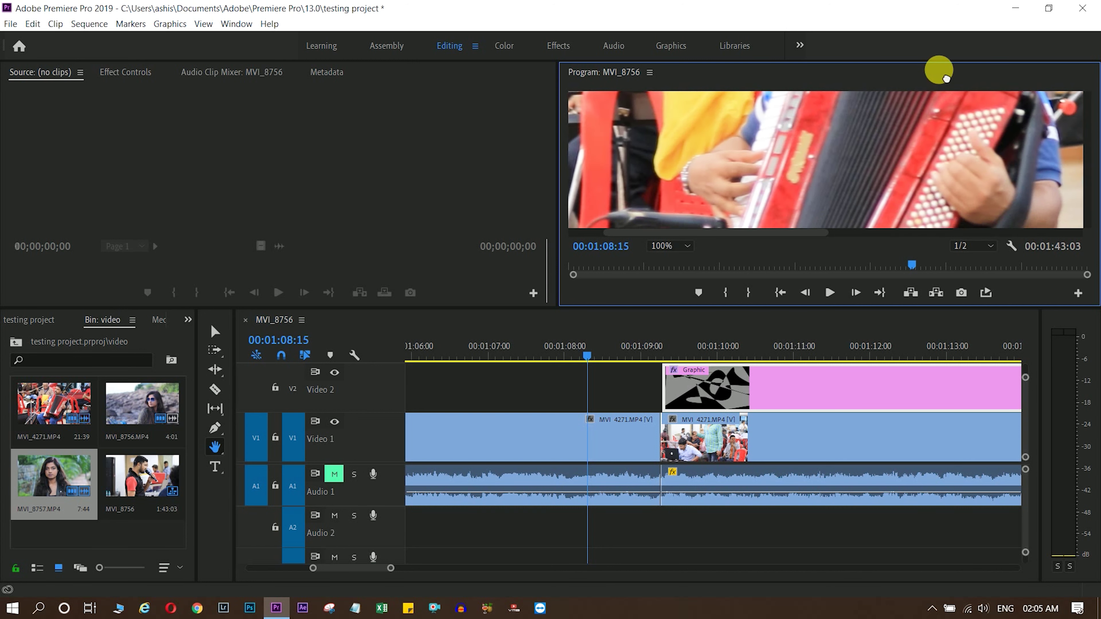
{"action": "left_click_drag", "start_coordinate": [963, 170], "coordinate": [984, 93]}
{"action": "mouse_move", "coordinate": [878, 136]}
{"action": "left_mouse_down"}
{"action": "mouse_move", "coordinate": [924, 162]}
{"action": "mouse_move", "coordinate": [863, 174]}
{"action": "left_mouse_up"}
{"action": "mouse_move", "coordinate": [997, 139]}
{"action": "left_mouse_down"}
{"action": "mouse_move", "coordinate": [867, 174]}
{"action": "mouse_move", "coordinate": [984, 143]}
{"action": "mouse_move", "coordinate": [936, 170]}
{"action": "mouse_move", "coordinate": [720, 187]}
{"action": "mouse_move", "coordinate": [720, 239]}
{"action": "left_mouse_up"}
{"action": "mouse_move", "coordinate": [750, 143]}
{"action": "left_mouse_down"}
{"action": "mouse_move", "coordinate": [769, 234]}
{"action": "mouse_move", "coordinate": [762, 197]}
{"action": "mouse_move", "coordinate": [750, 197]}
{"action": "mouse_move", "coordinate": [767, 172]}
{"action": "mouse_move", "coordinate": [866, 196]}
{"action": "mouse_move", "coordinate": [900, 135]}
{"action": "mouse_move", "coordinate": [861, 204]}
{"action": "mouse_move", "coordinate": [841, 153]}
{"action": "mouse_move", "coordinate": [836, 181]}
{"action": "mouse_move", "coordinate": [824, 135]}
{"action": "left_mouse_up"}
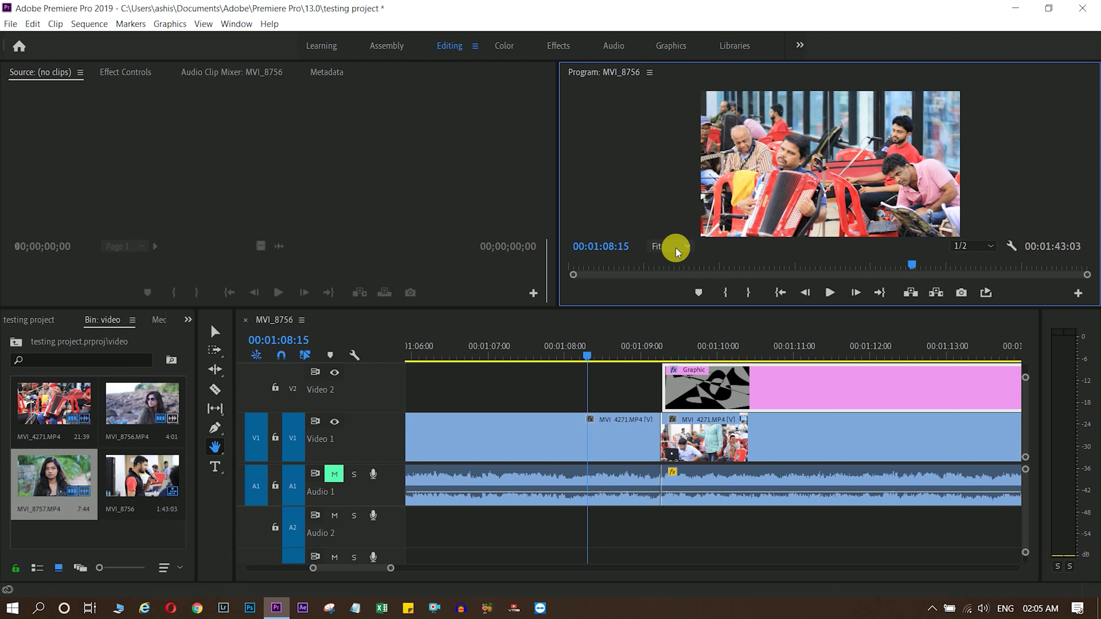
{"action": "left_click", "coordinate": [675, 250]}
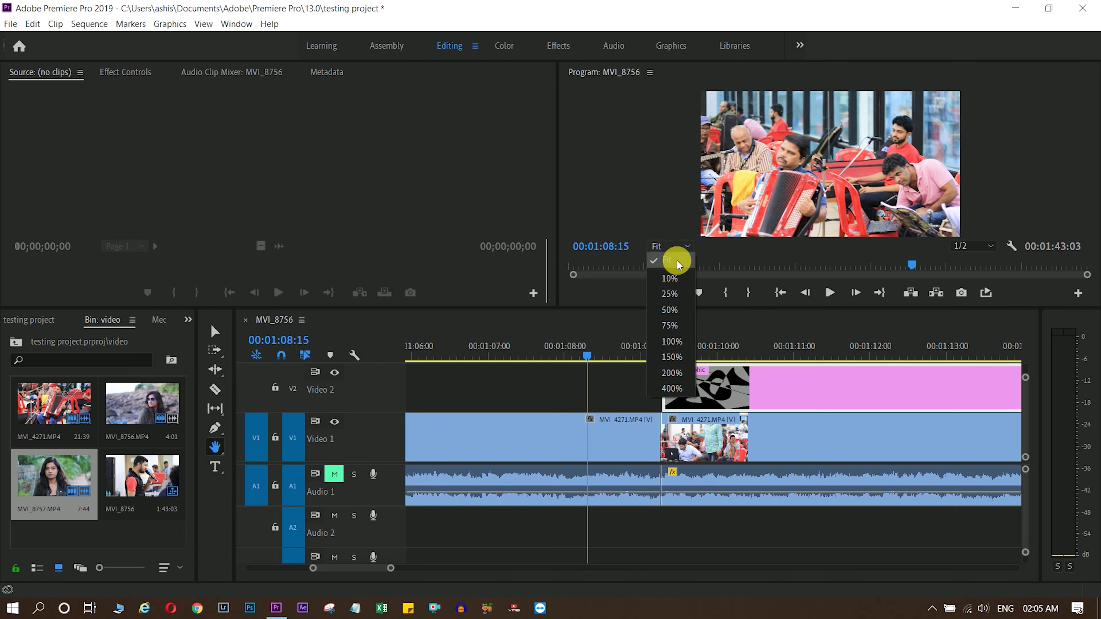
{"action": "left_click", "coordinate": [677, 259]}
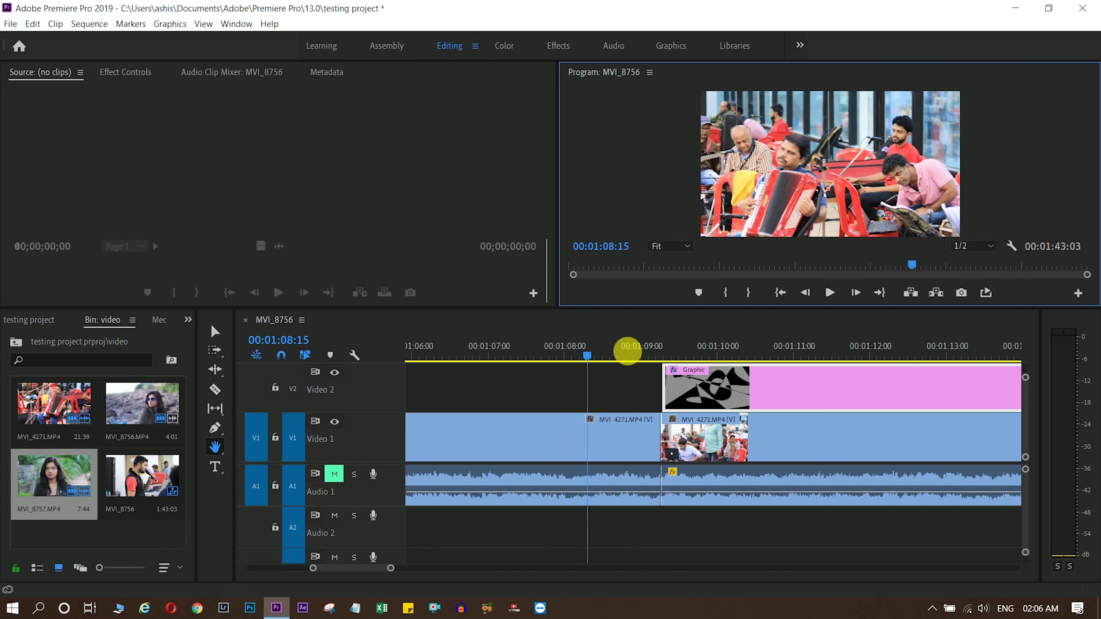
Draw a text box across the top of the accordion frame with the Type tool.
{"action": "left_click", "coordinate": [215, 467]}
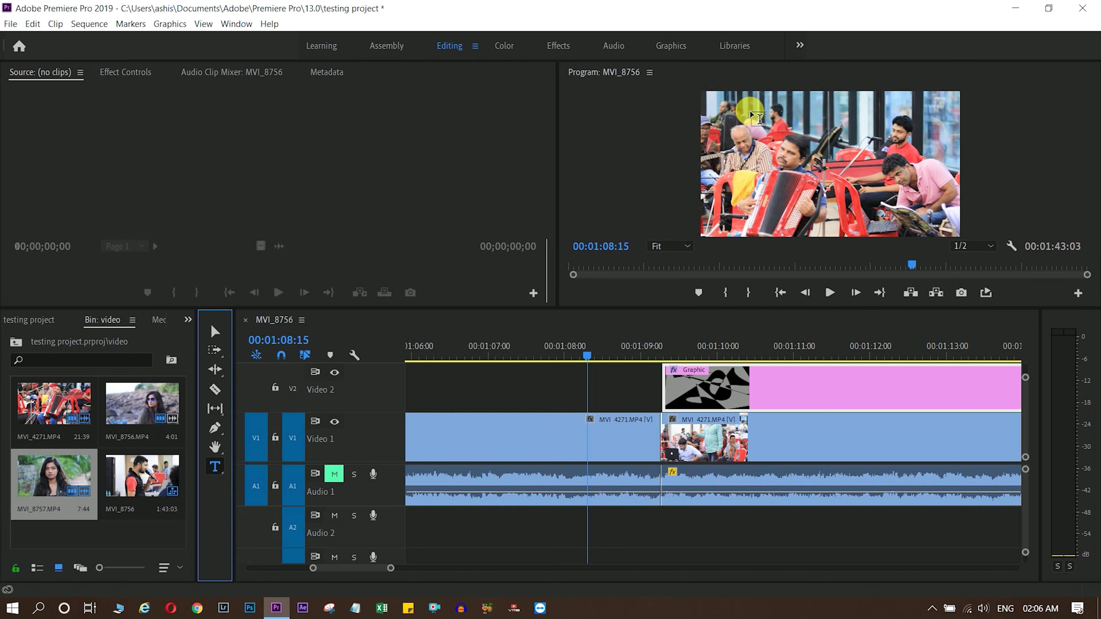
{"action": "left_click_drag", "start_coordinate": [737, 108], "coordinate": [933, 225]}
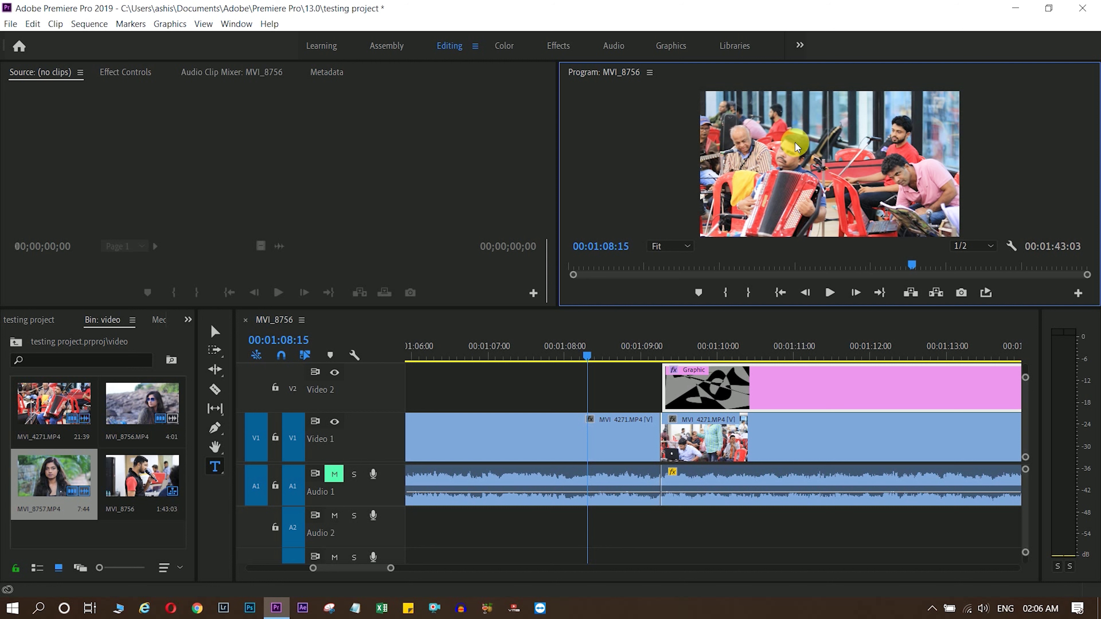
{"action": "left_click", "coordinate": [783, 156]}
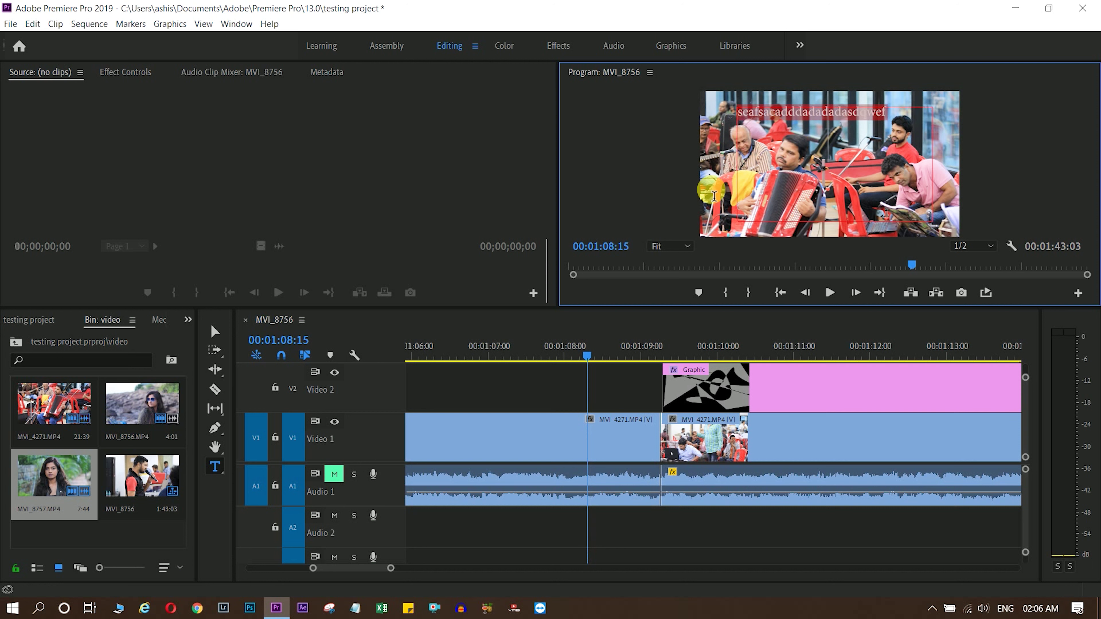
In the Graphics workspace's Essential Graphics Edit settings, set the title font size to 221.
{"action": "left_click", "coordinate": [666, 49]}
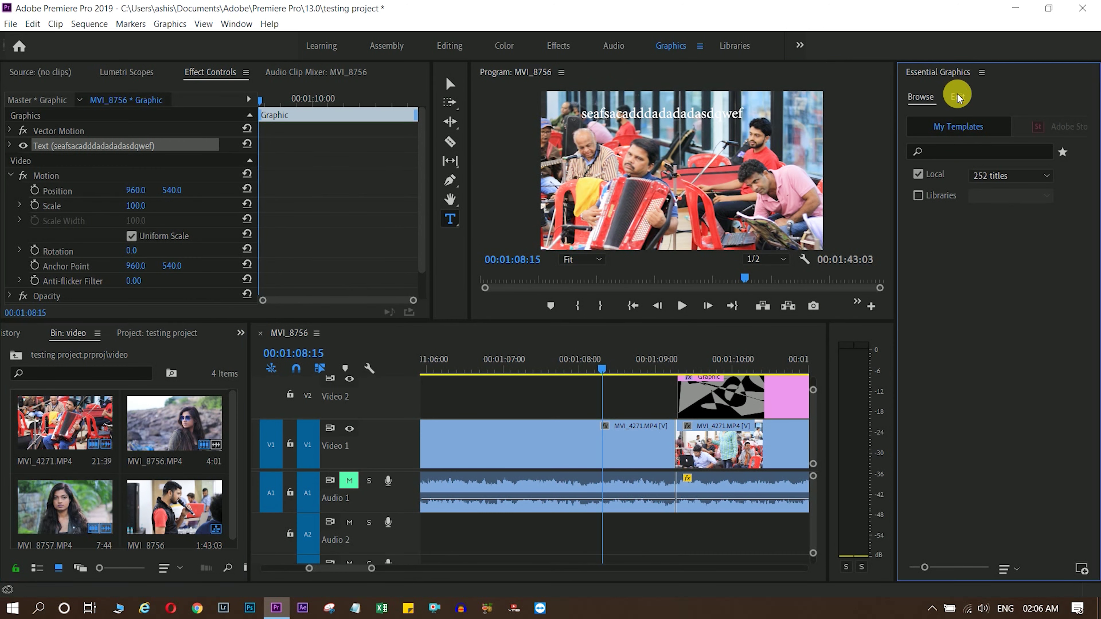
{"action": "left_click", "coordinate": [958, 97]}
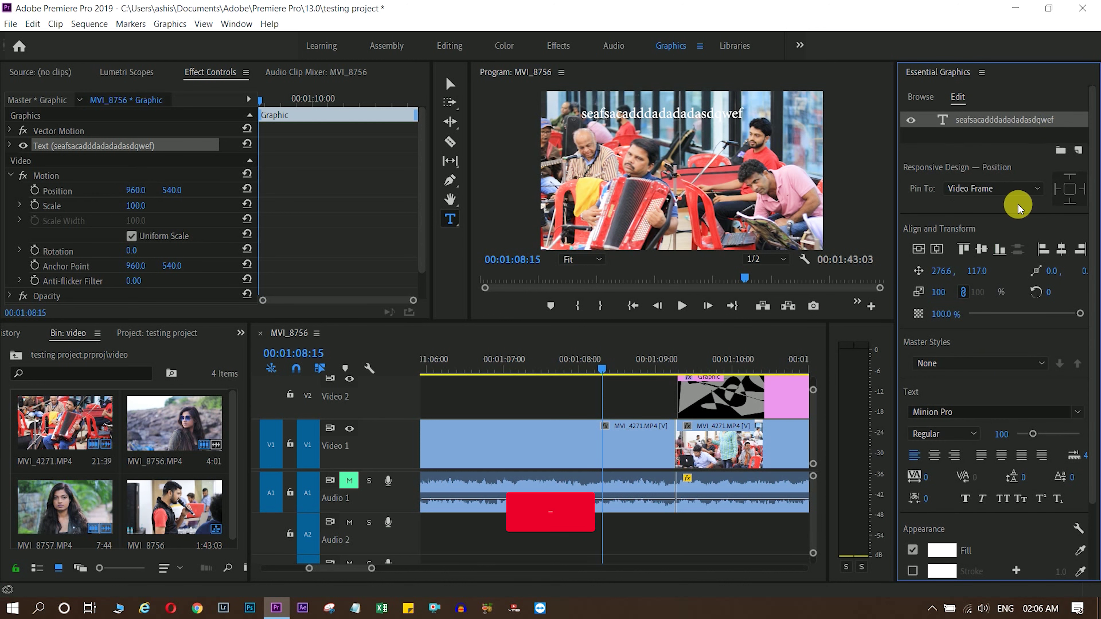
{"action": "left_click_drag", "start_coordinate": [1033, 437], "coordinate": [1056, 434]}
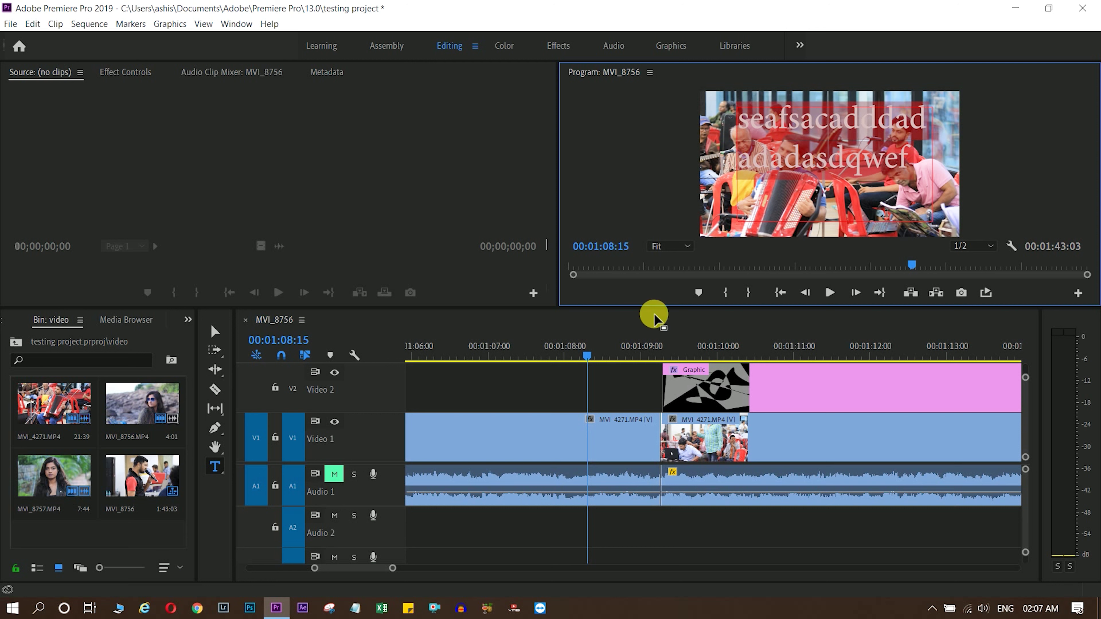
Load MVI_8756.MP4 in the Source monitor, add a marker, and scrub to 00:00:17:14.
{"action": "double_click", "coordinate": [129, 407]}
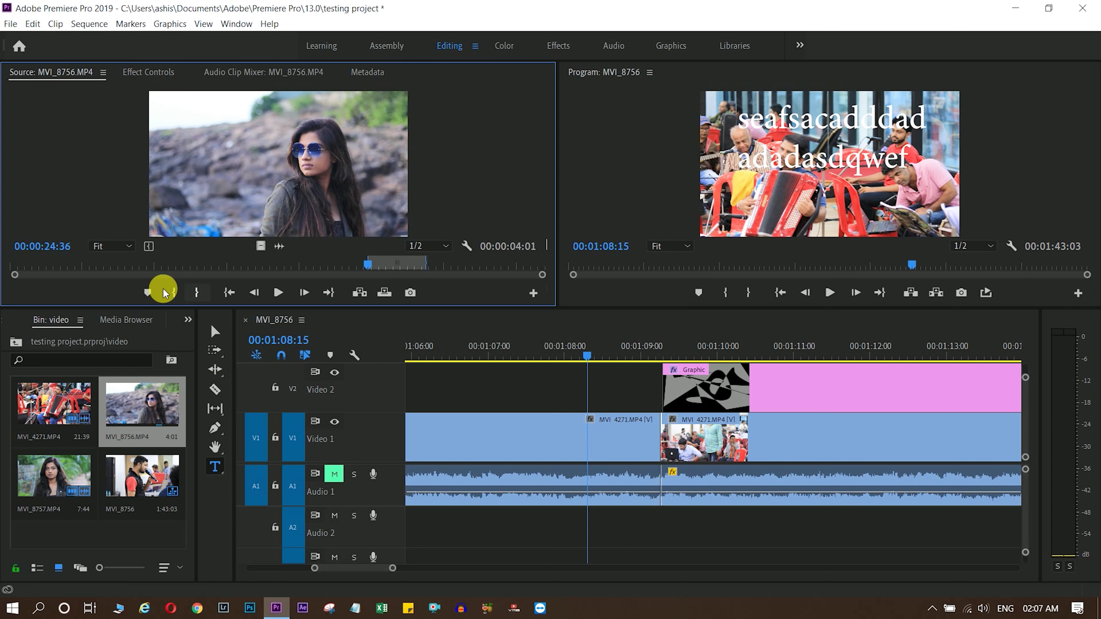
{"action": "left_click", "coordinate": [149, 295]}
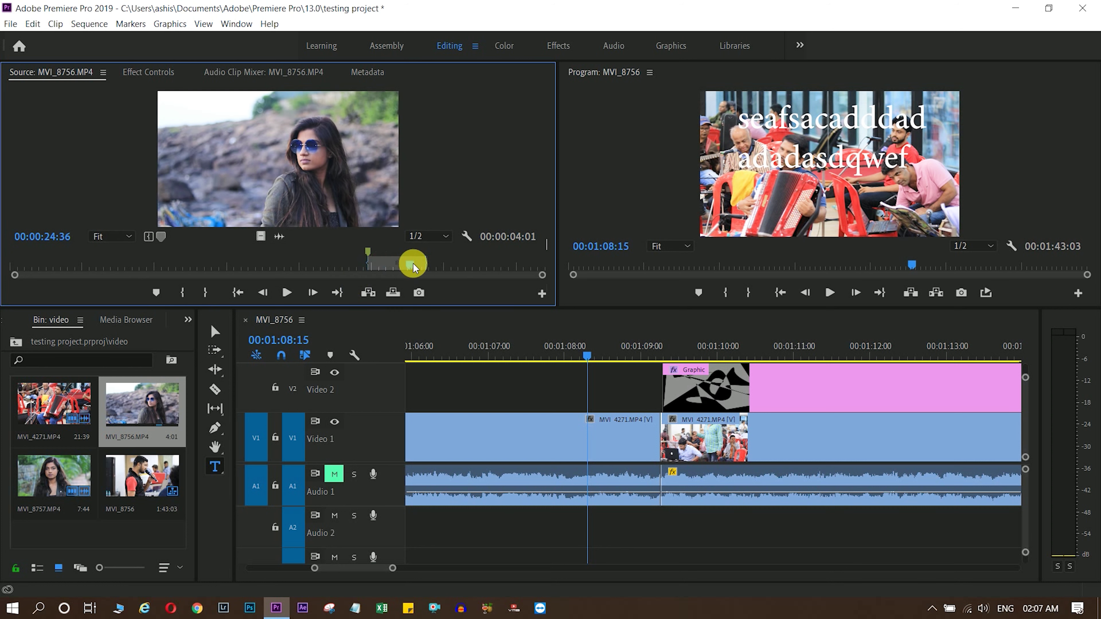
{"action": "left_click_drag", "start_coordinate": [393, 263], "coordinate": [360, 265]}
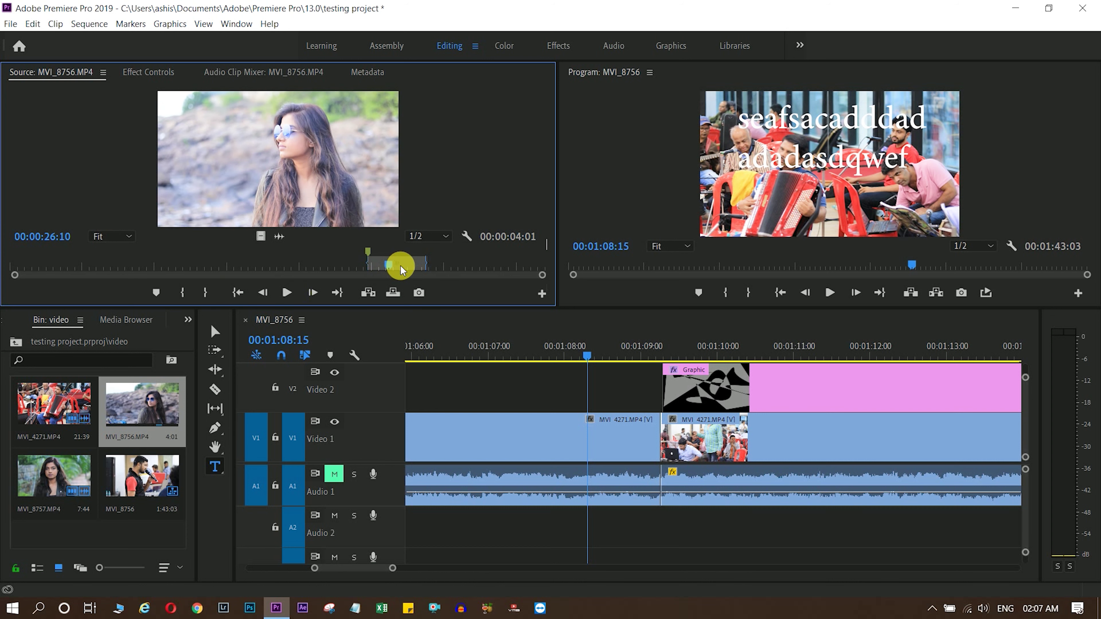
{"action": "left_click_drag", "start_coordinate": [281, 272], "coordinate": [259, 269]}
{"action": "left_click", "coordinate": [181, 294]}
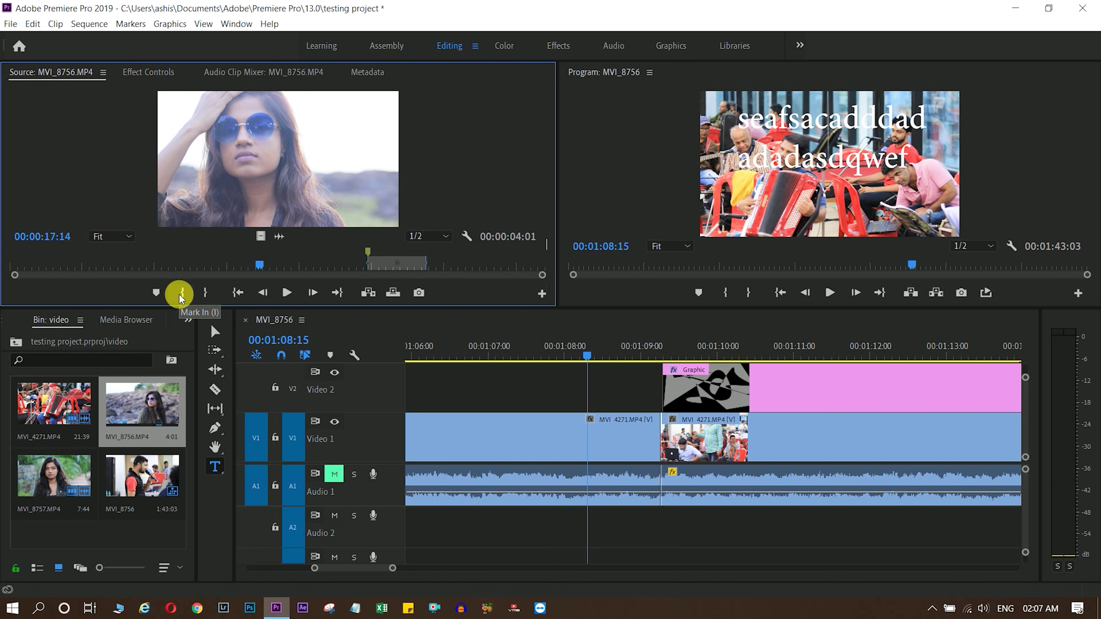
Set the source In point at 00:00:20:38 and the Out point at 00:00:28:44.
{"action": "left_click", "coordinate": [182, 294]}
{"action": "left_click", "coordinate": [205, 294]}
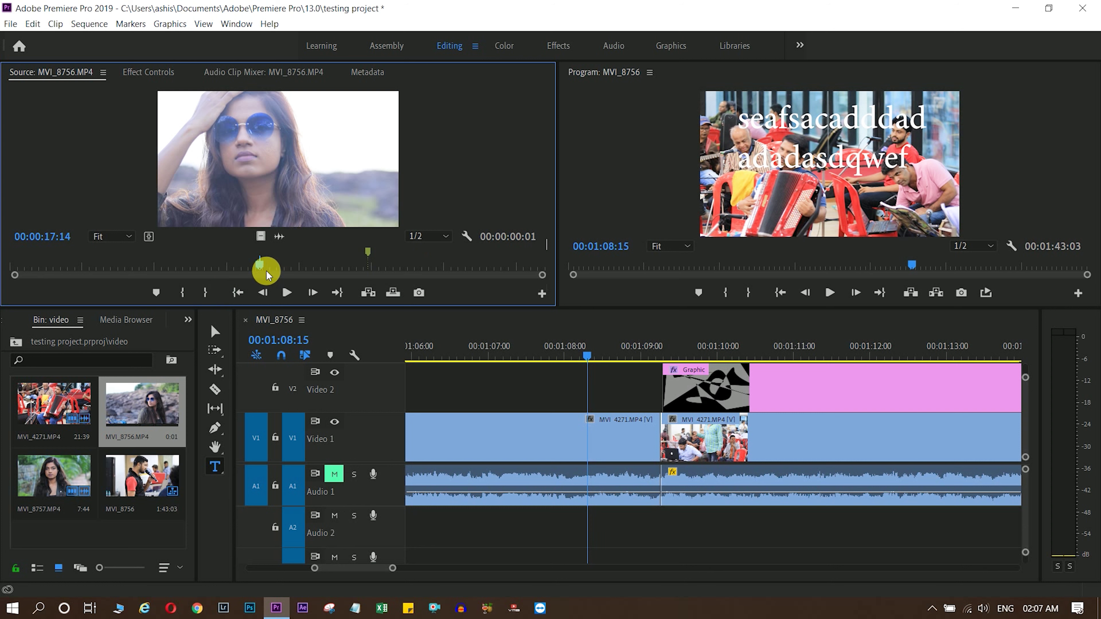
{"action": "left_click_drag", "start_coordinate": [266, 272], "coordinate": [309, 270]}
{"action": "left_click", "coordinate": [182, 292]}
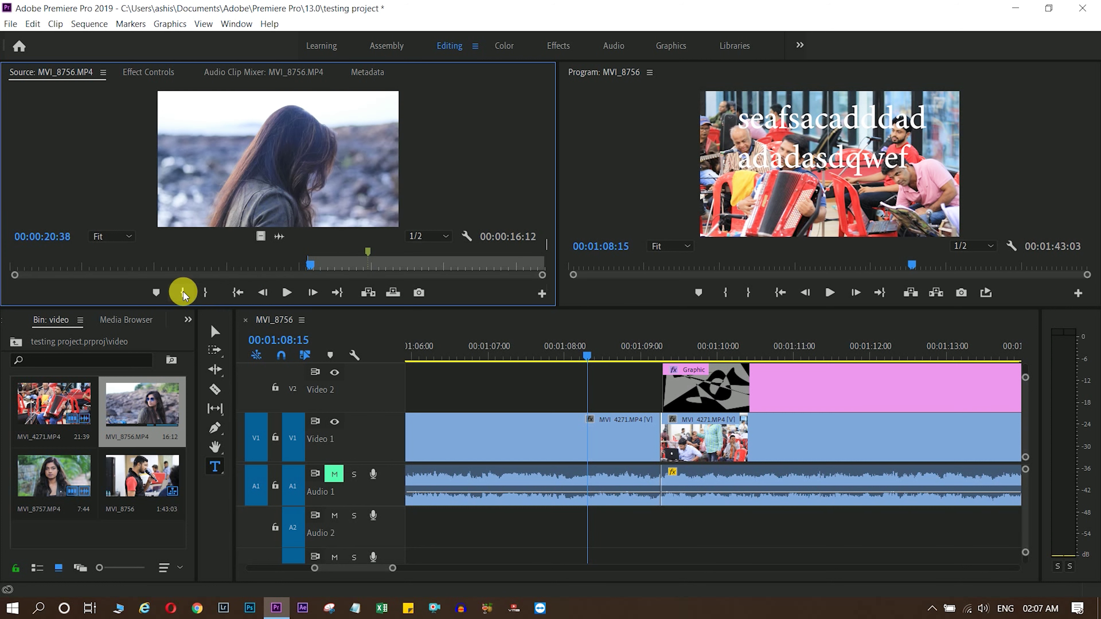
{"action": "left_click_drag", "start_coordinate": [313, 264], "coordinate": [432, 268]}
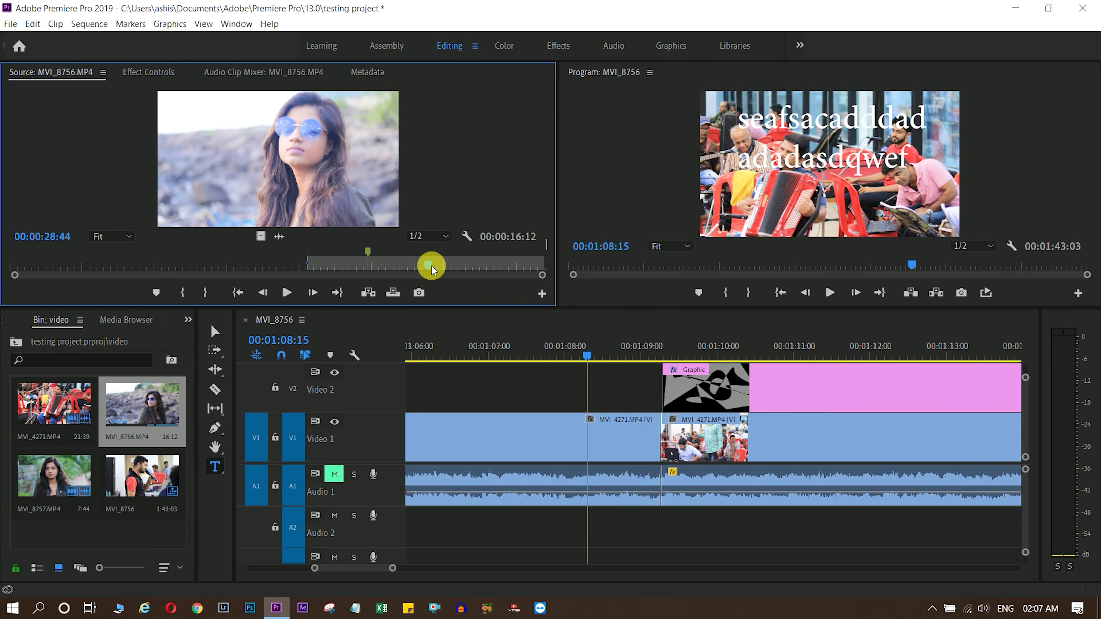
{"action": "left_click", "coordinate": [205, 294]}
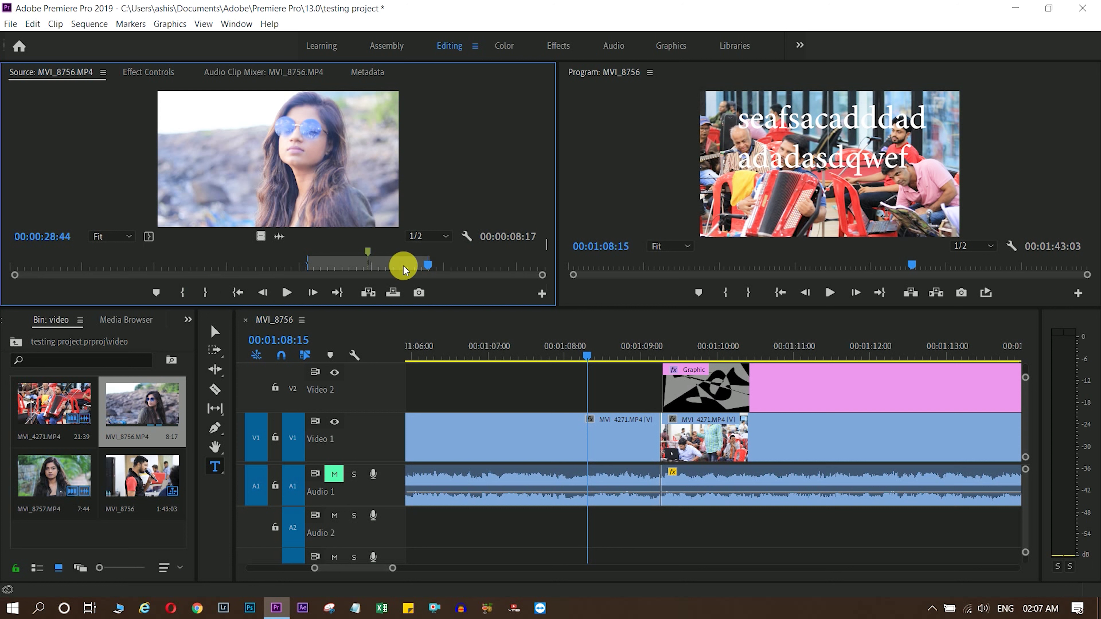
Insert the marked MVI_8756 range at the playhead, undoing the extra copy, so the sequence ends at 1:59:37.
{"action": "key", "text": "ctrl+z"}
{"action": "left_click", "coordinate": [616, 368]}
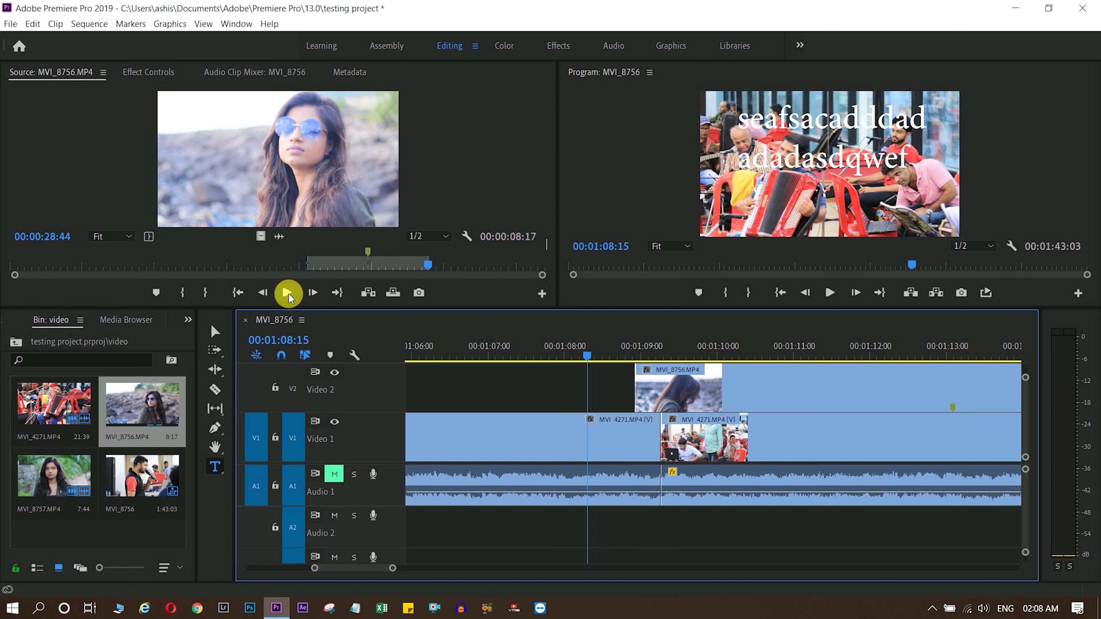
{"action": "left_click", "coordinate": [368, 292]}
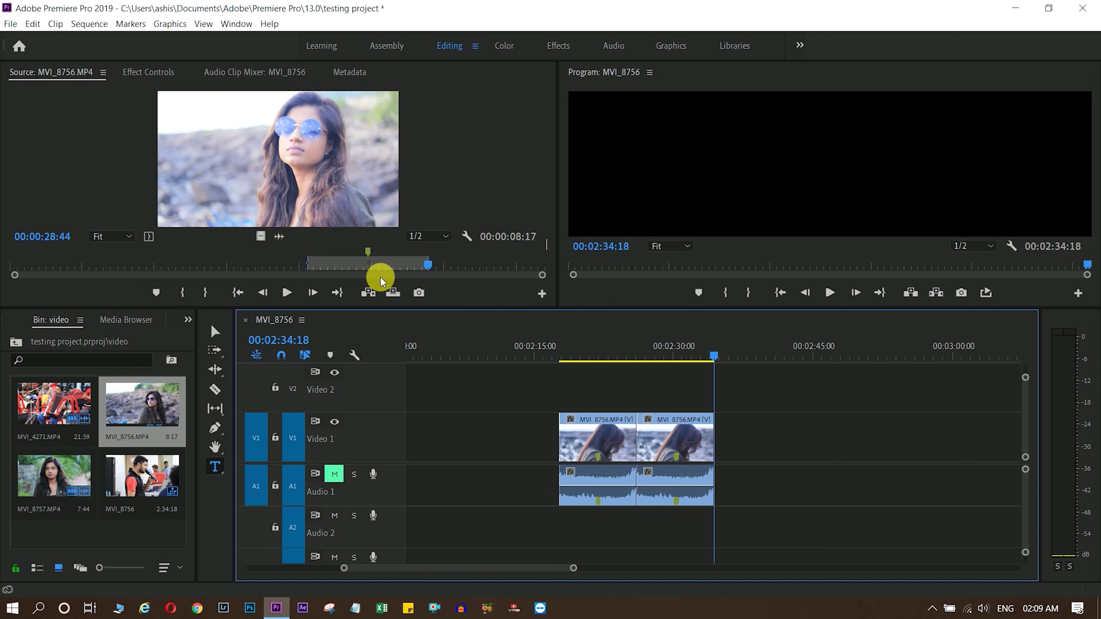
{"action": "left_click", "coordinate": [368, 294]}
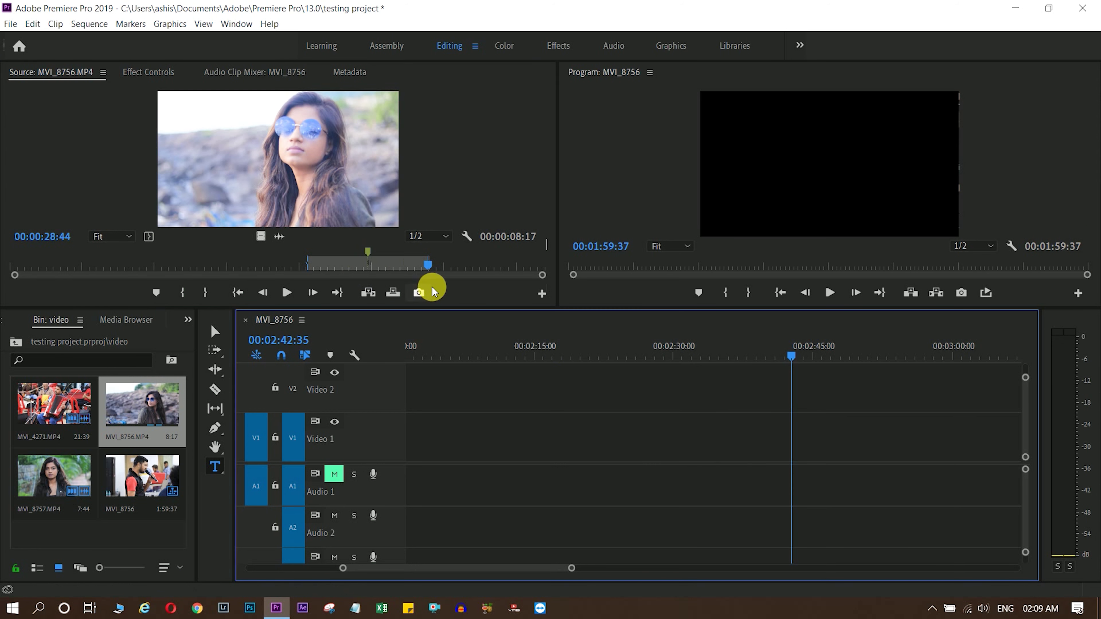
{"action": "left_click", "coordinate": [369, 294]}
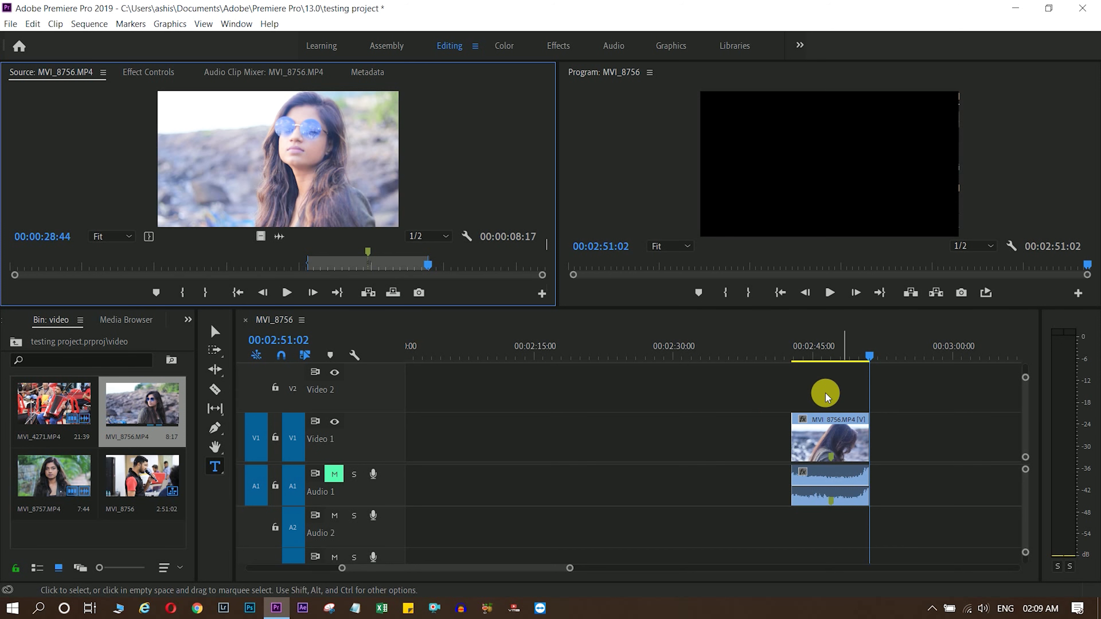
{"action": "left_click", "coordinate": [368, 293]}
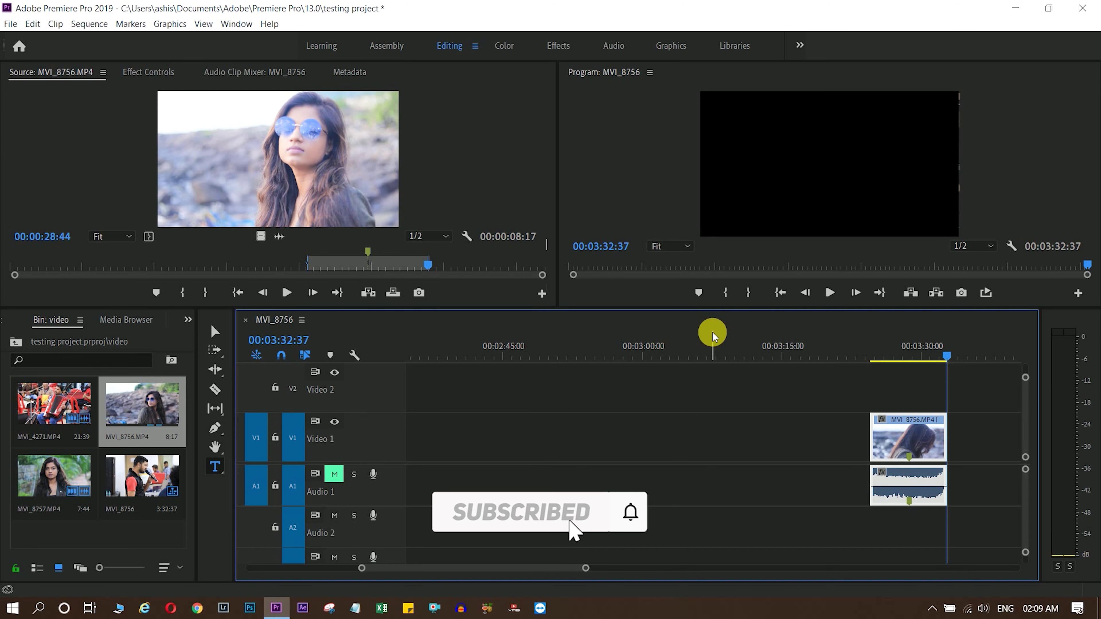
{"action": "key", "text": "ctrl+z"}
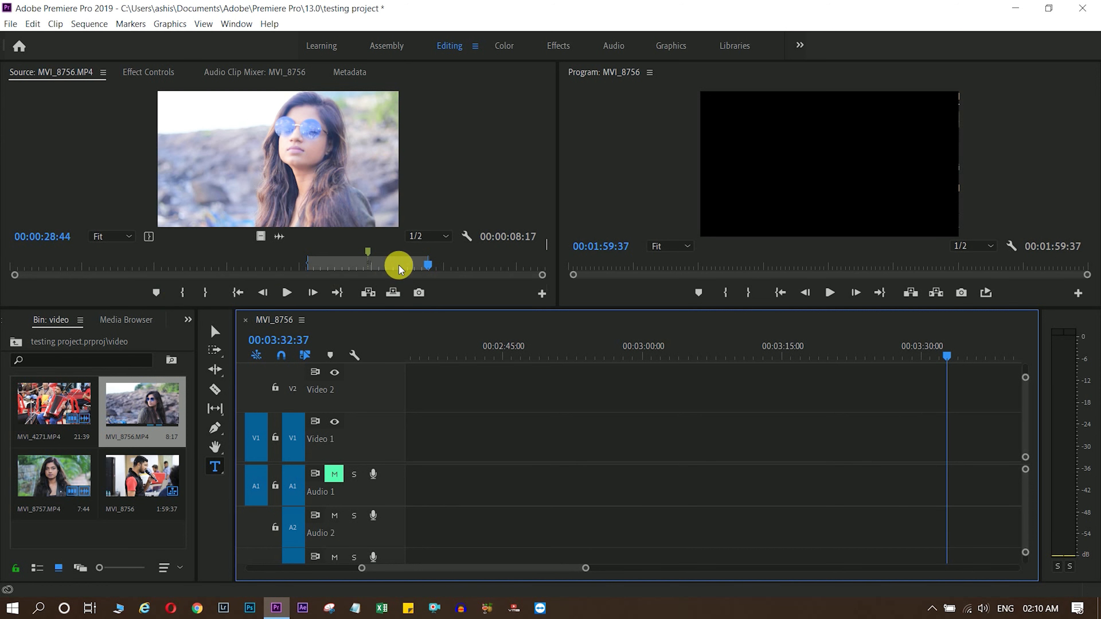
{"action": "left_click", "coordinate": [167, 351]}
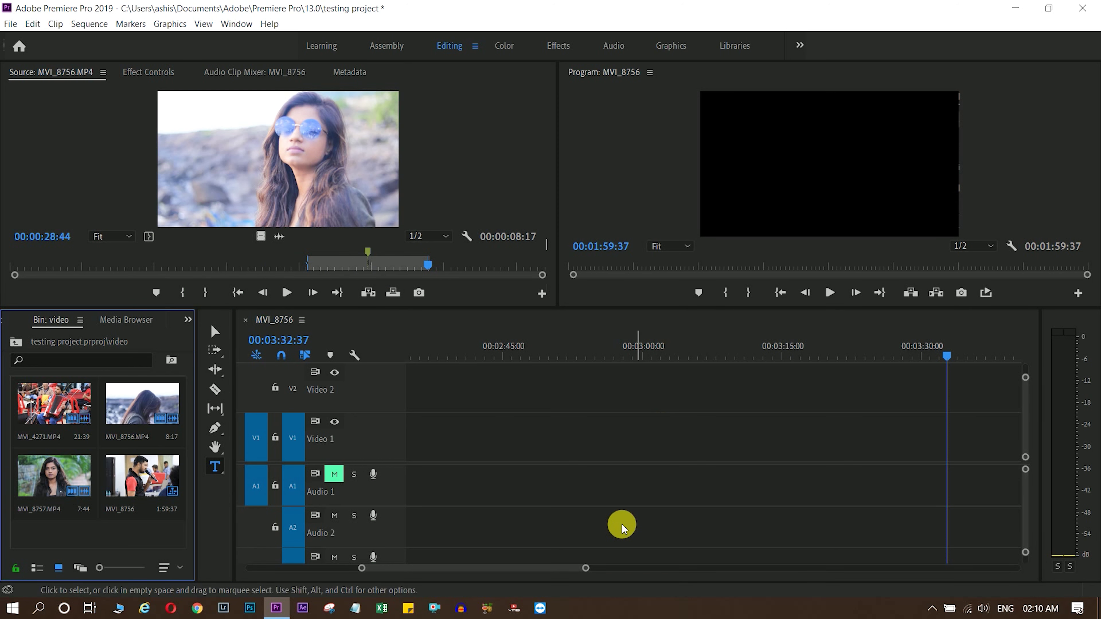
Zoom out the timeline, jump to 00:01:12:26, and zoom back in around the playhead.
{"action": "left_click_drag", "start_coordinate": [586, 568], "coordinate": [889, 569]}
{"action": "left_click", "coordinate": [487, 346]}
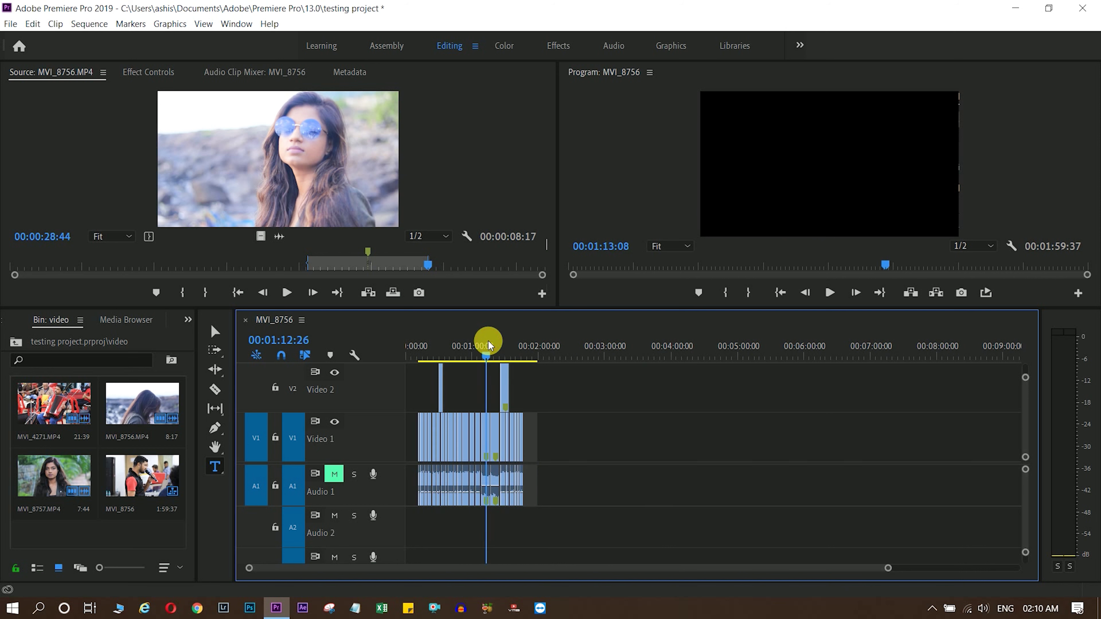
{"action": "key", "text": "equal"}
{"action": "key", "text": "equal"}
{"action": "key", "text": "equal"}
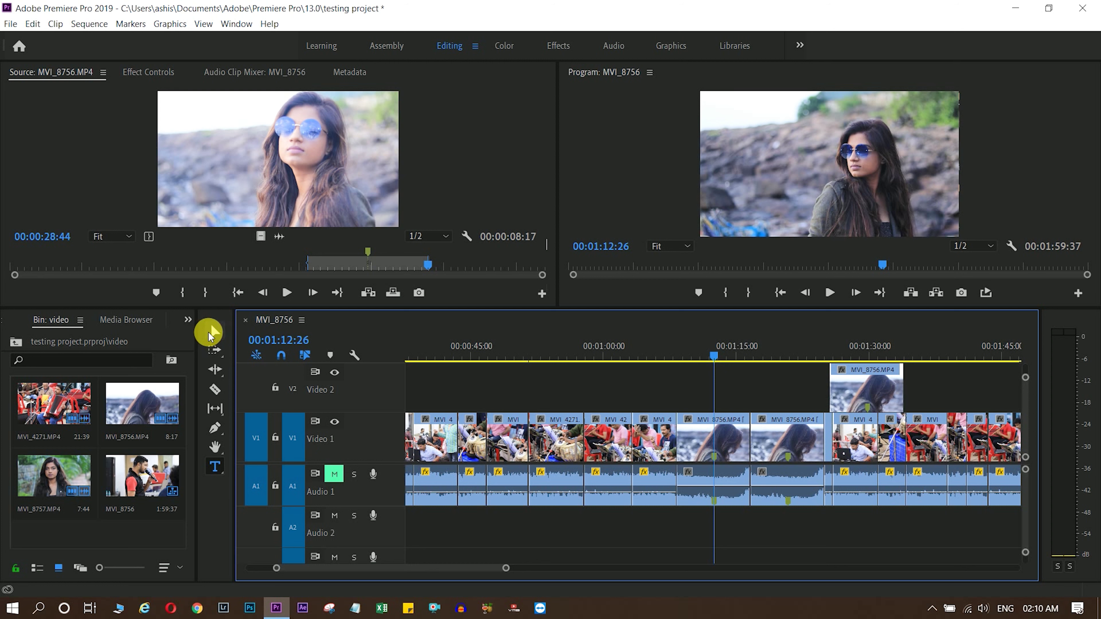
Make the Track Select Forward Tool (A) the active tool from the toolbar flyout.
{"action": "left_click", "coordinate": [217, 352]}
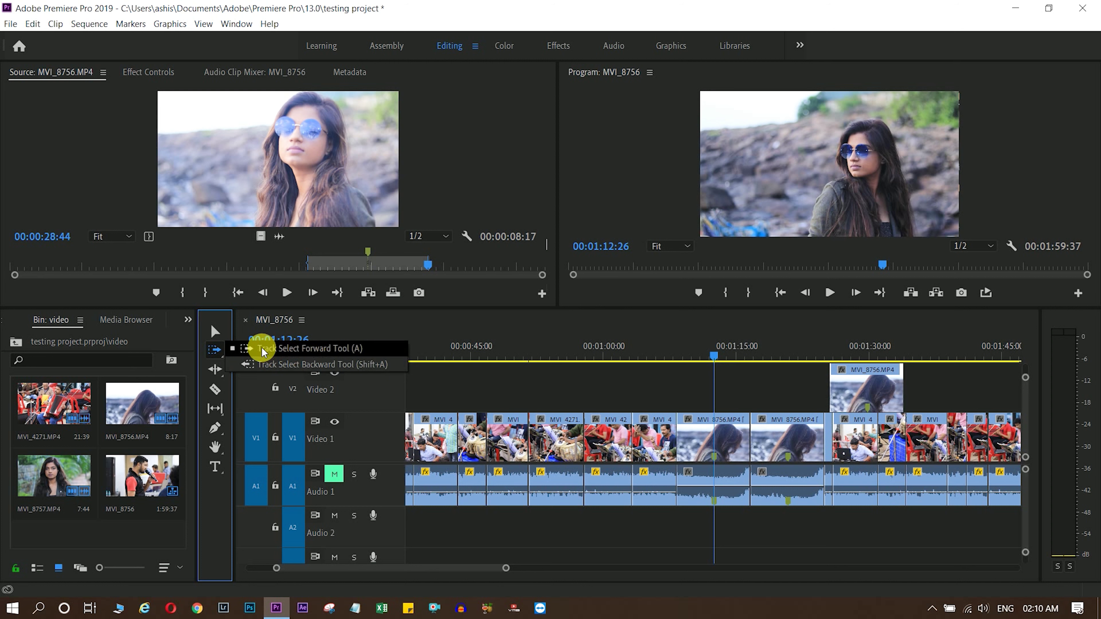
{"action": "left_click", "coordinate": [216, 351]}
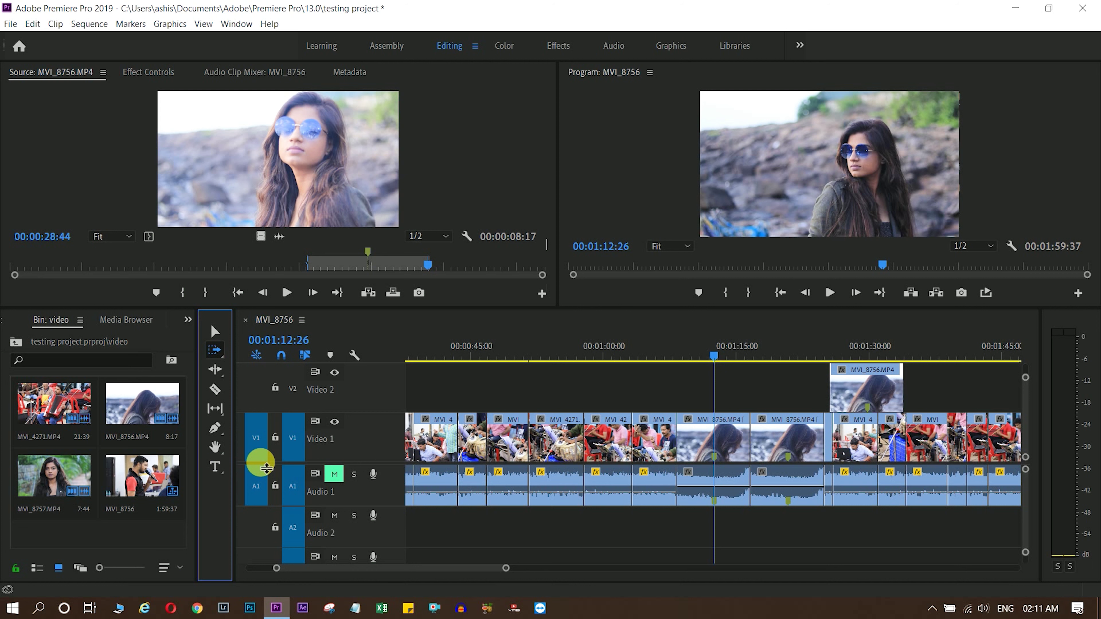
Review the assignments in Edit > Keyboard Shortcuts, then close the dialog.
{"action": "left_click", "coordinate": [40, 25]}
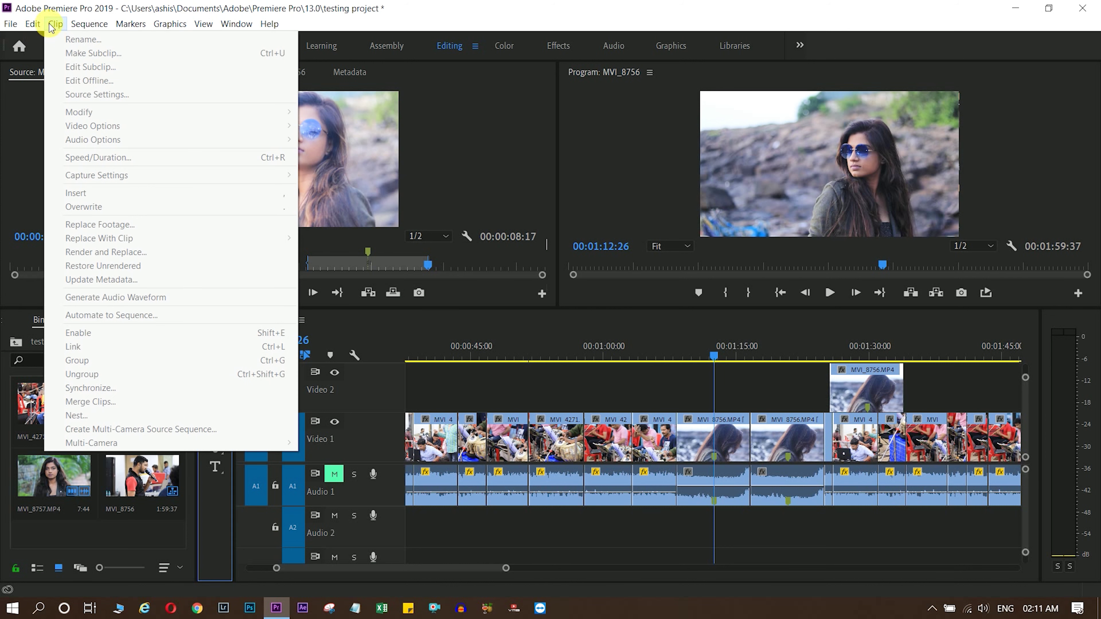
{"action": "mouse_move", "coordinate": [14, 25]}
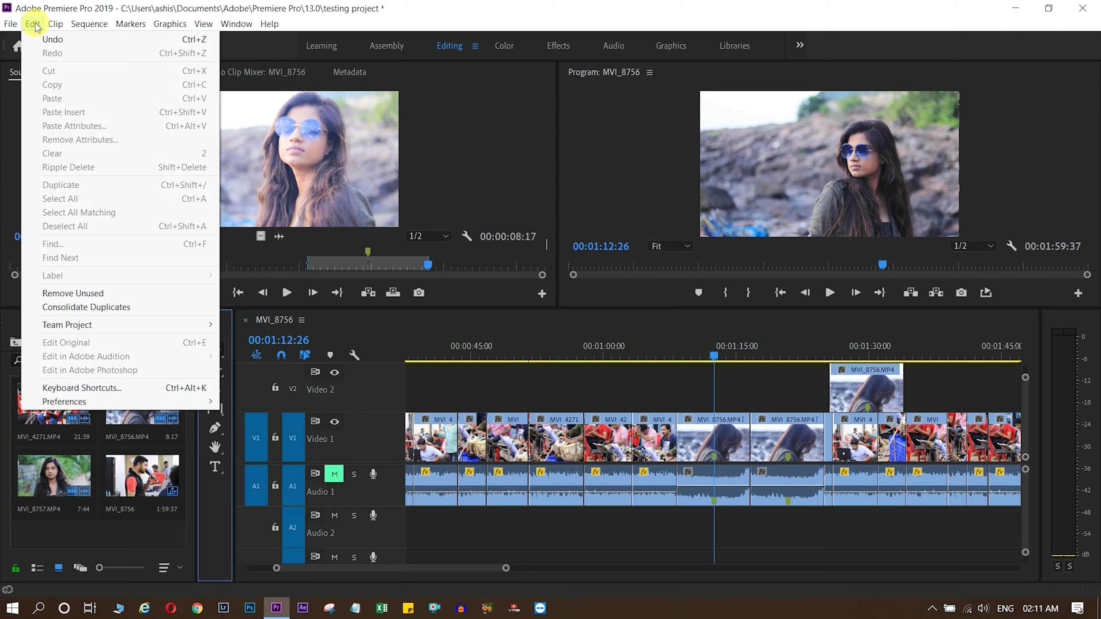
{"action": "left_click", "coordinate": [81, 388]}
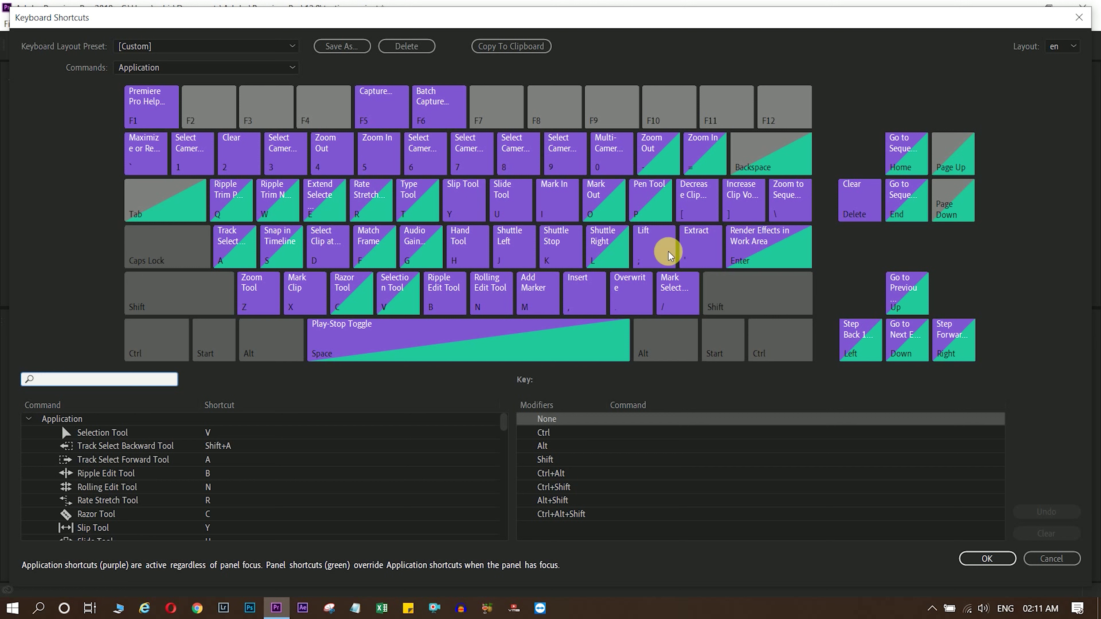
{"action": "left_click", "coordinate": [1079, 19]}
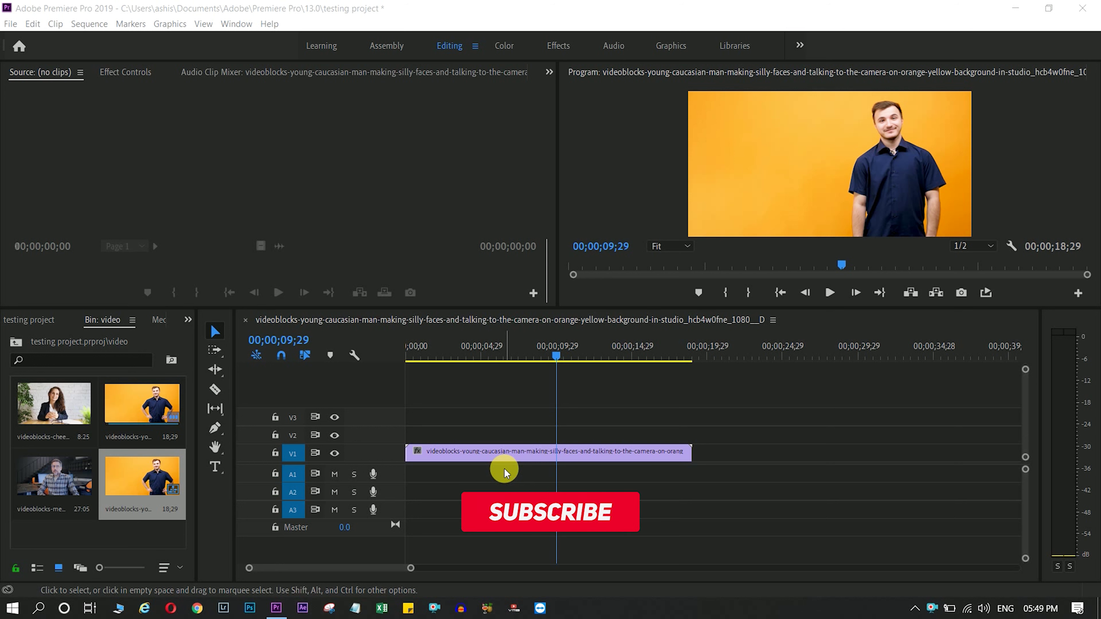
Move the playhead to 00;00;06;21 and show the man clip's Effect Controls.
{"action": "left_click", "coordinate": [507, 354]}
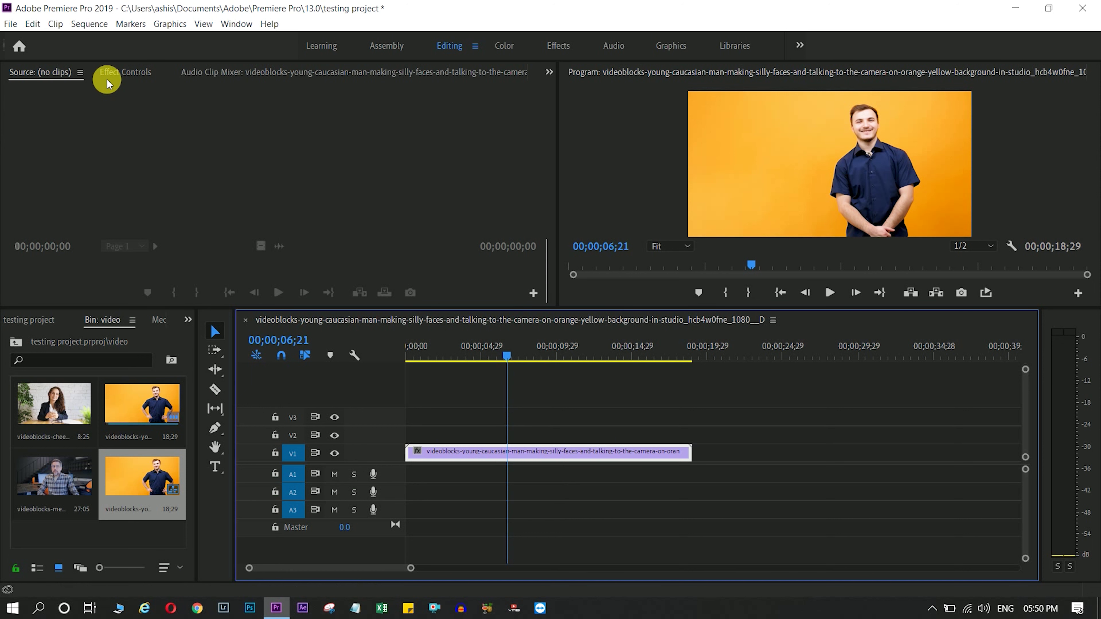
{"action": "left_click", "coordinate": [123, 73]}
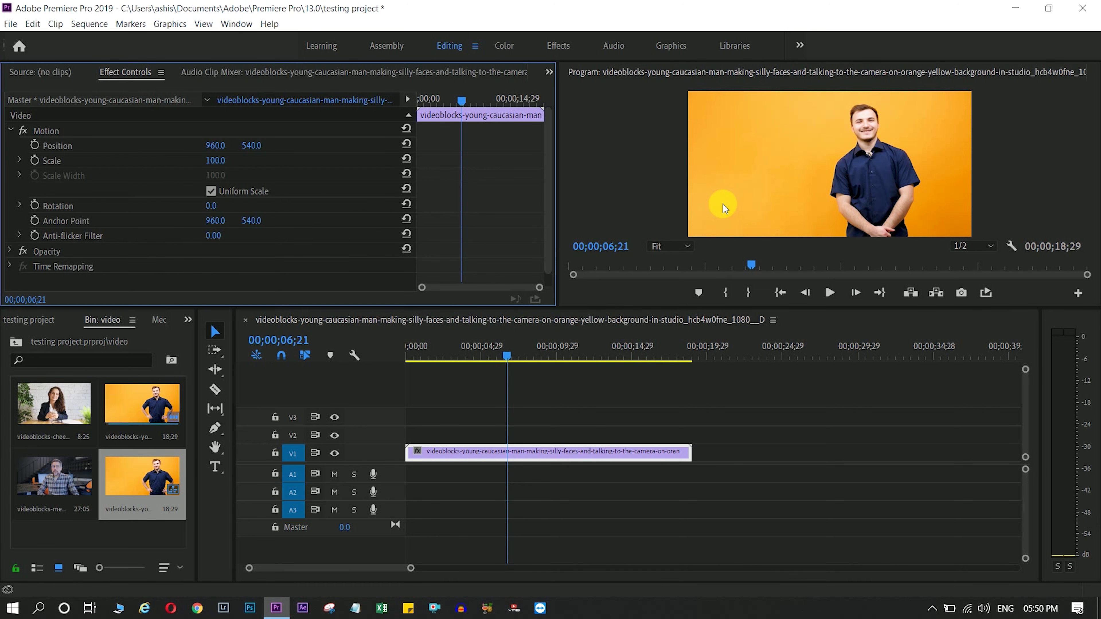
{"action": "left_click", "coordinate": [533, 451]}
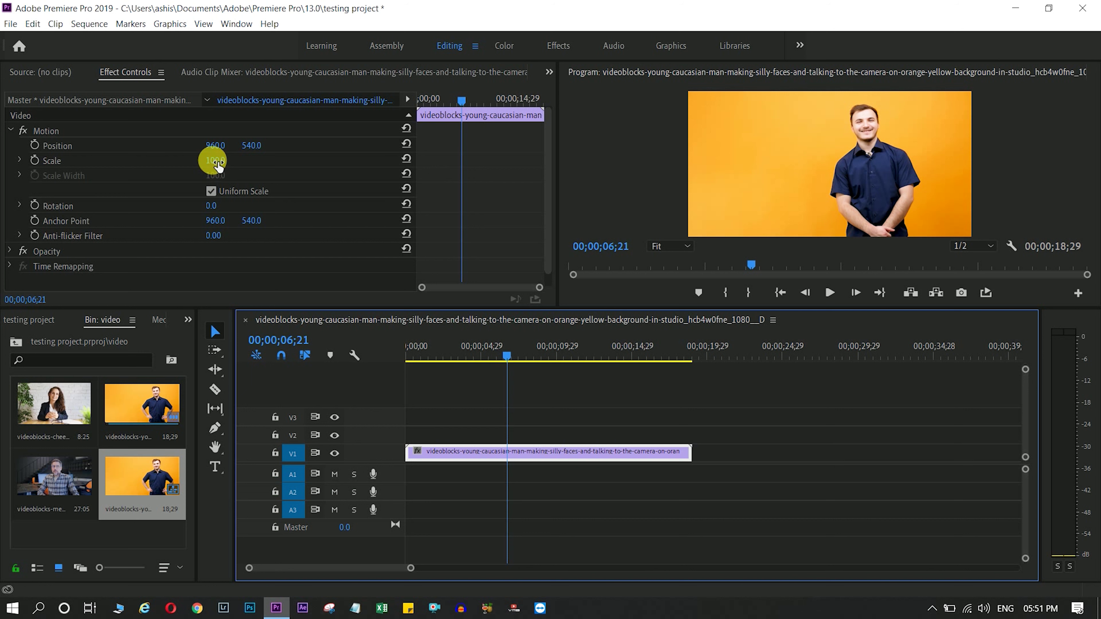
{"action": "left_click", "coordinate": [217, 164]}
{"action": "left_click_drag", "start_coordinate": [215, 160], "coordinate": [233, 160]}
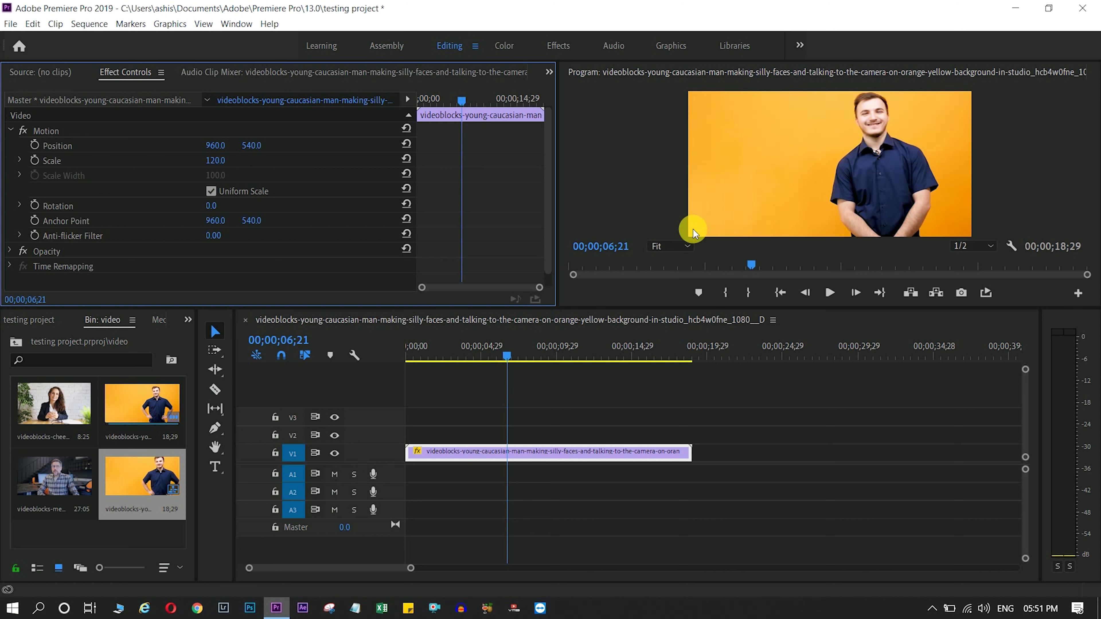
{"action": "left_click_drag", "start_coordinate": [215, 160], "coordinate": [198, 160]}
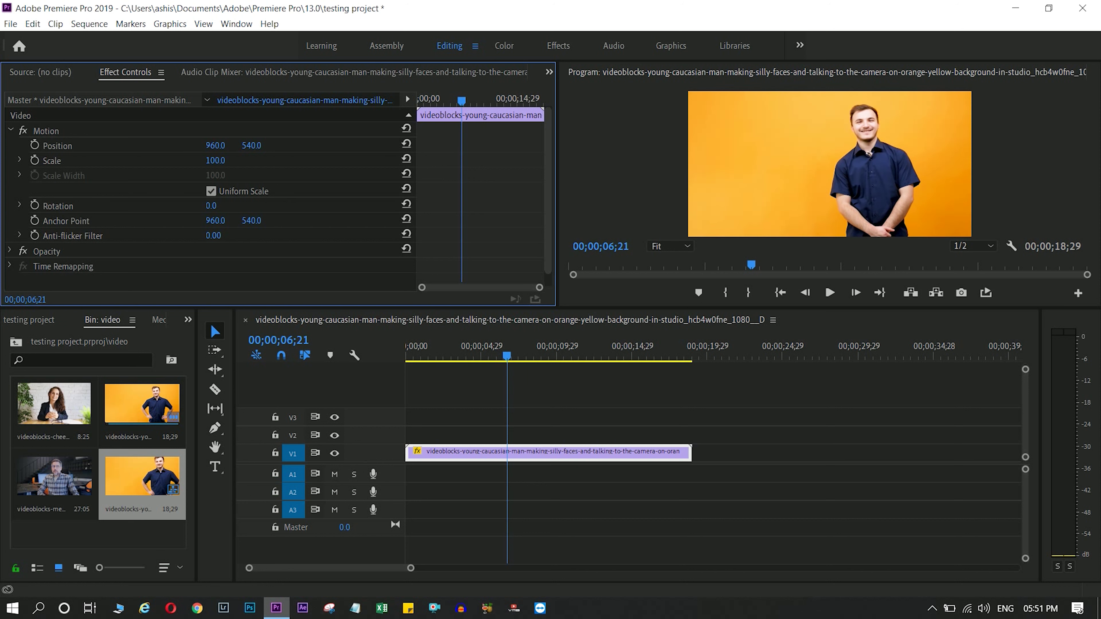
{"action": "left_click_drag", "start_coordinate": [215, 160], "coordinate": [226, 164]}
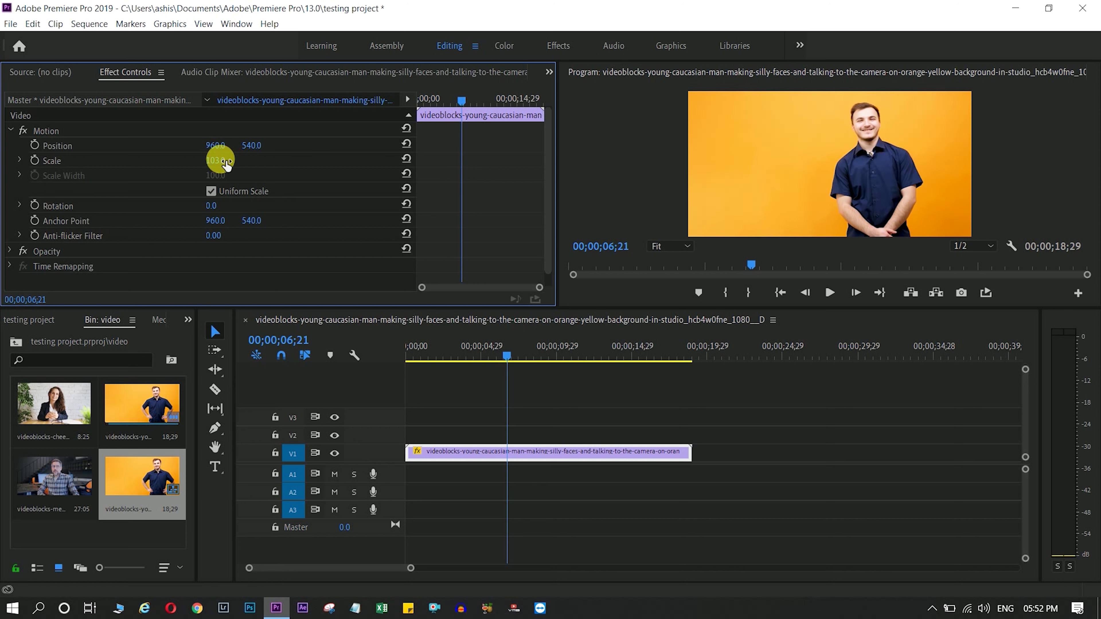
{"action": "left_click_drag", "start_coordinate": [214, 160], "coordinate": [208, 160]}
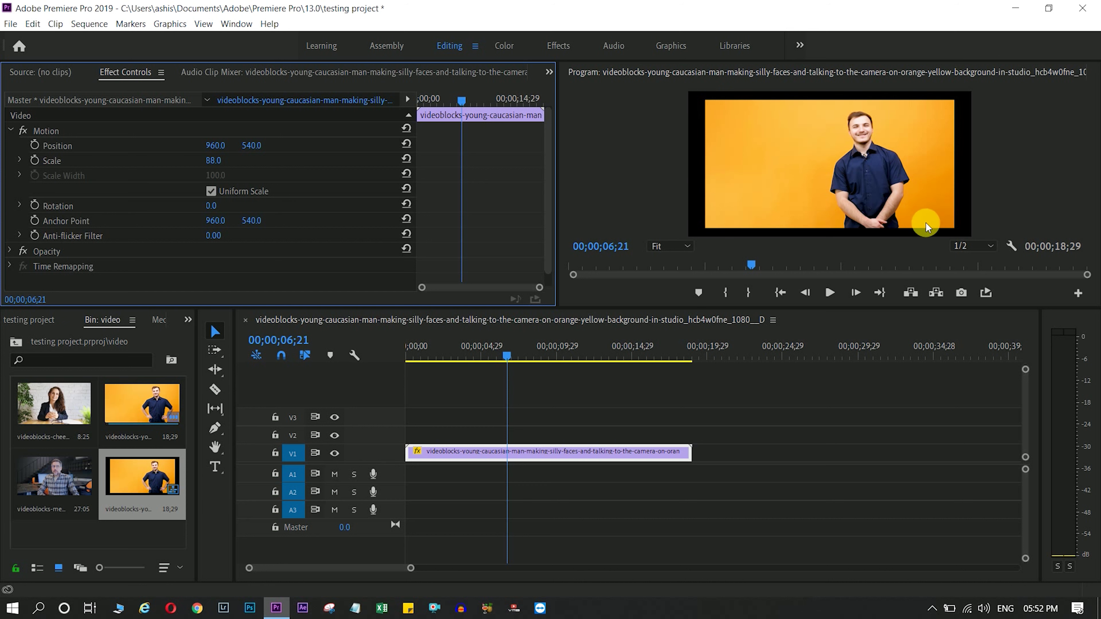
{"action": "left_click_drag", "start_coordinate": [214, 160], "coordinate": [214, 163]}
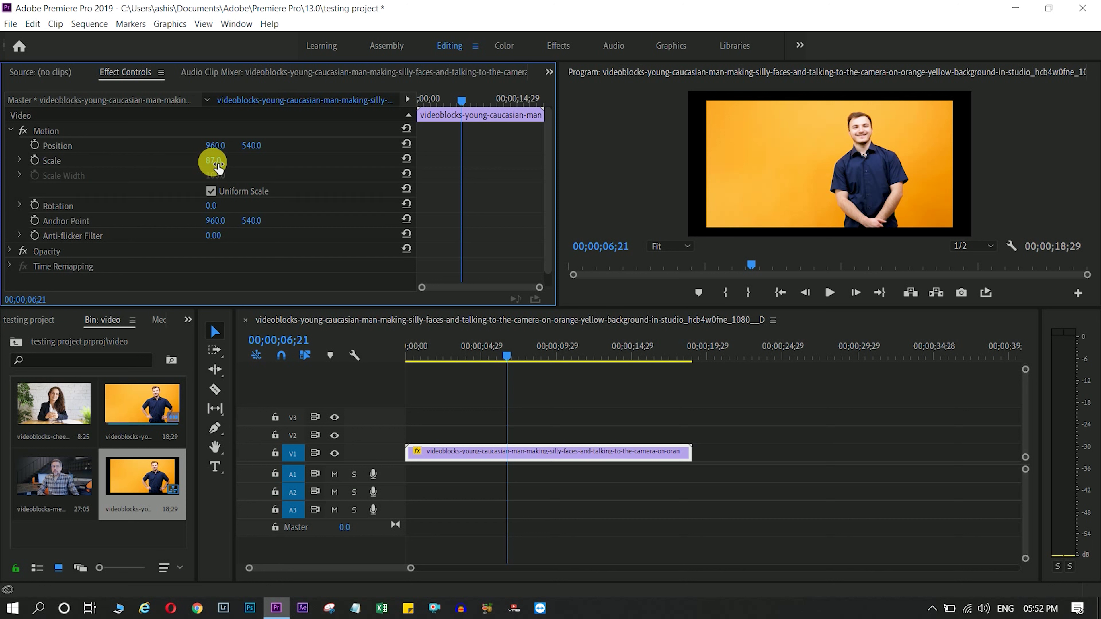
{"action": "left_click_drag", "start_coordinate": [214, 160], "coordinate": [210, 160]}
{"action": "left_click", "coordinate": [214, 161]}
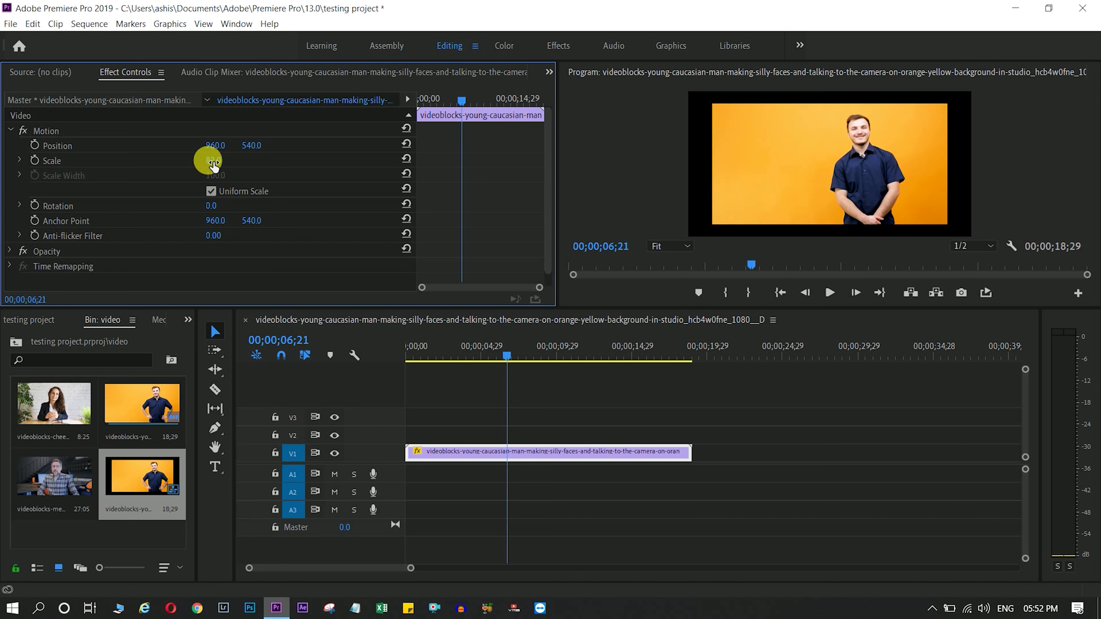
{"action": "left_click", "coordinate": [214, 160]}
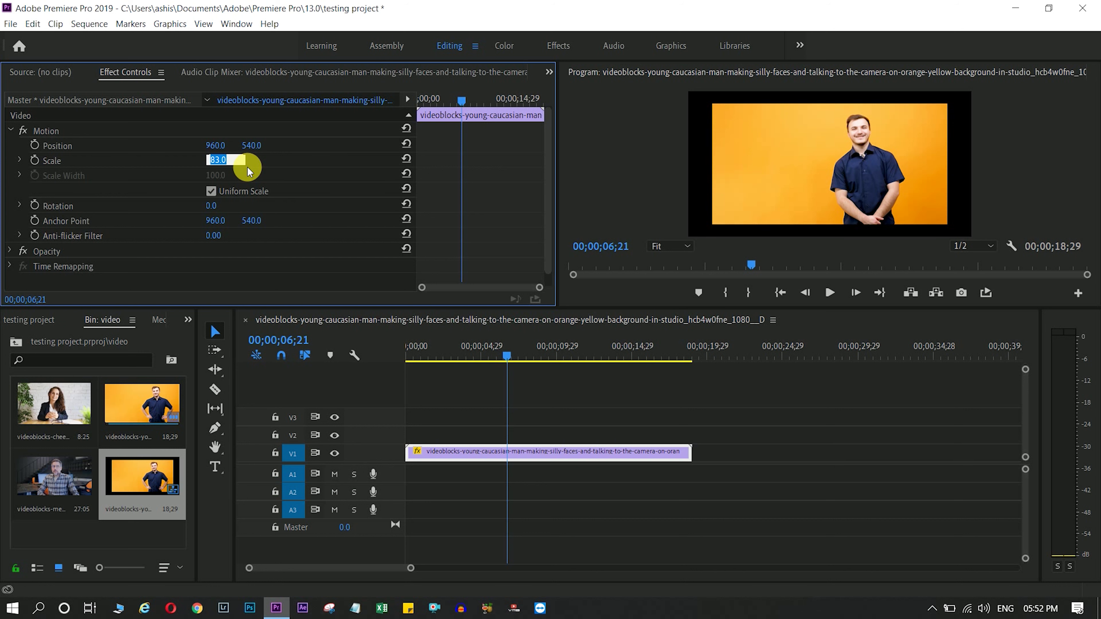
{"action": "type", "text": "100"}
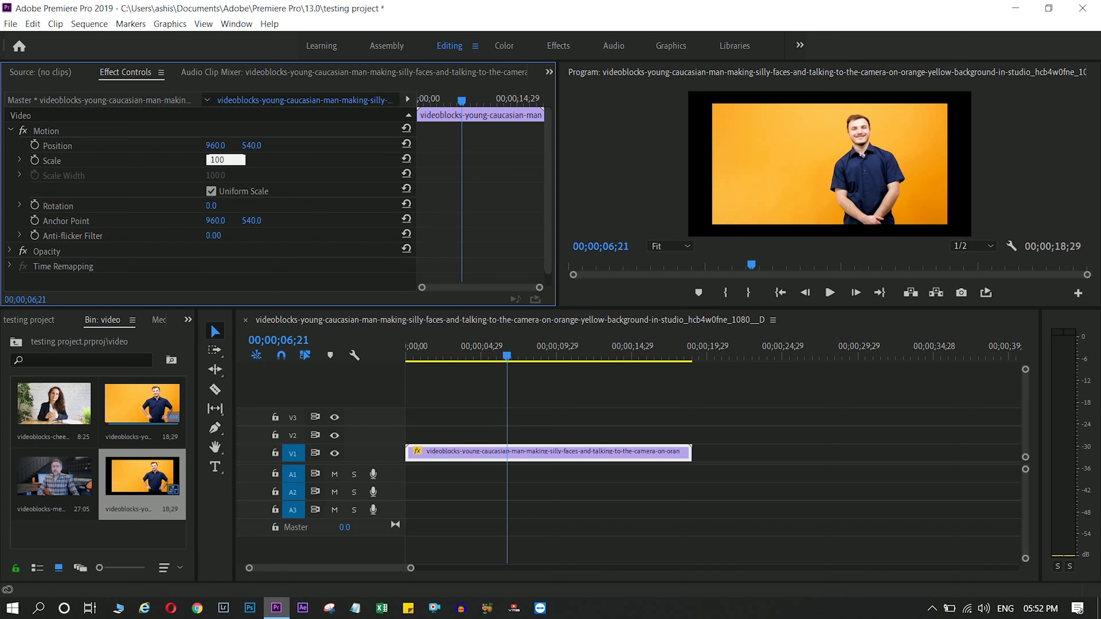
{"action": "key", "text": "Return"}
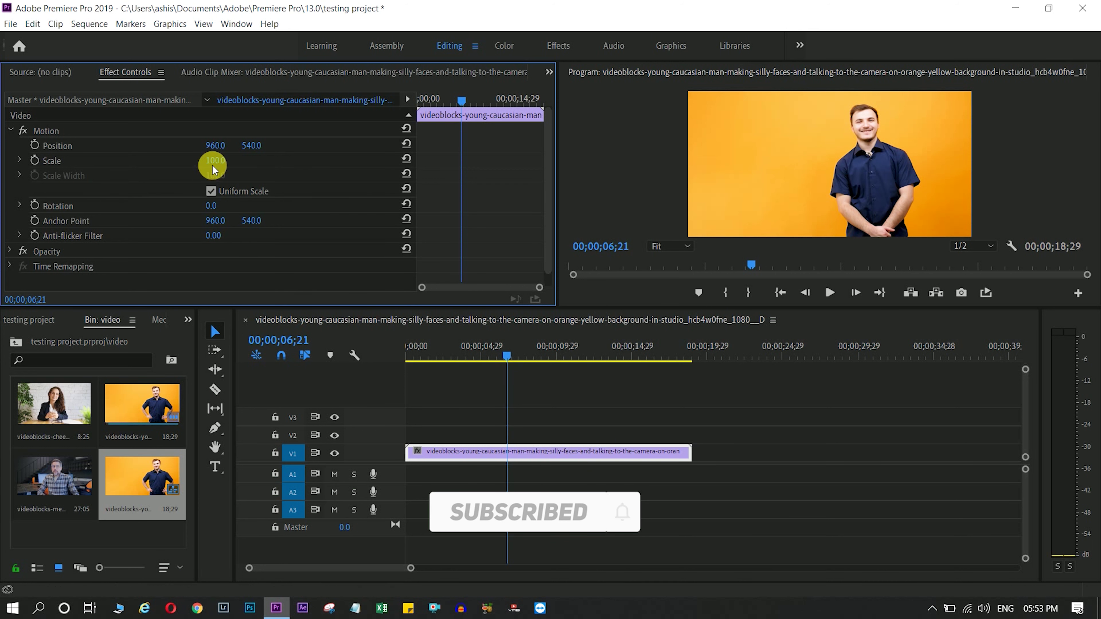
{"action": "left_click_drag", "start_coordinate": [217, 150], "coordinate": [219, 154]}
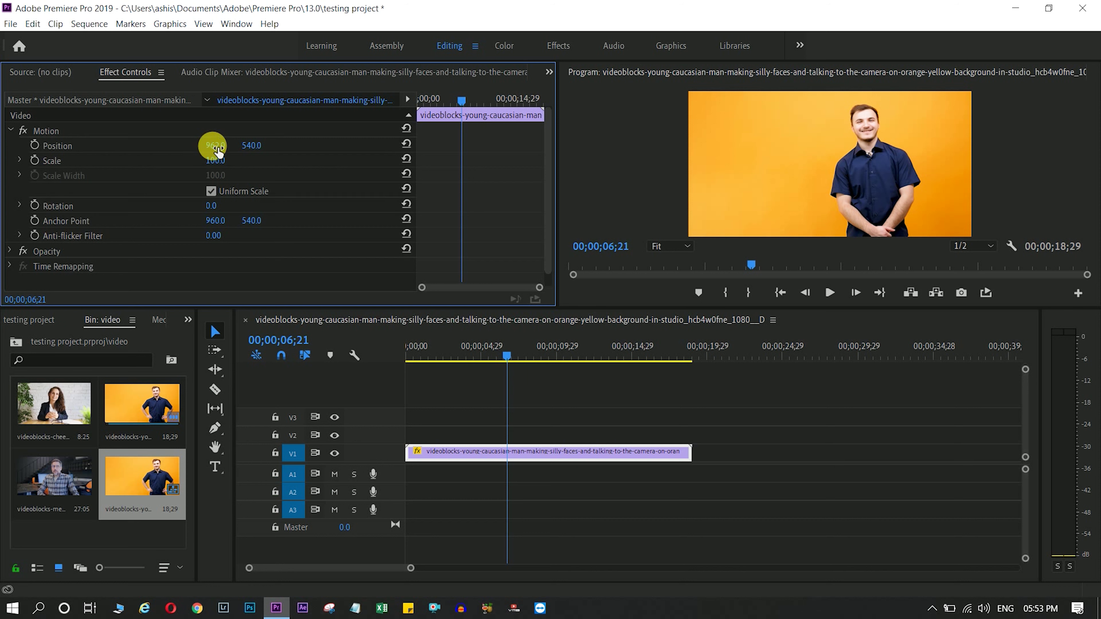
{"action": "mouse_move", "coordinate": [220, 153]}
{"action": "left_mouse_down"}
{"action": "mouse_move", "coordinate": [268, 151]}
{"action": "mouse_move", "coordinate": [245, 146]}
{"action": "left_mouse_up"}
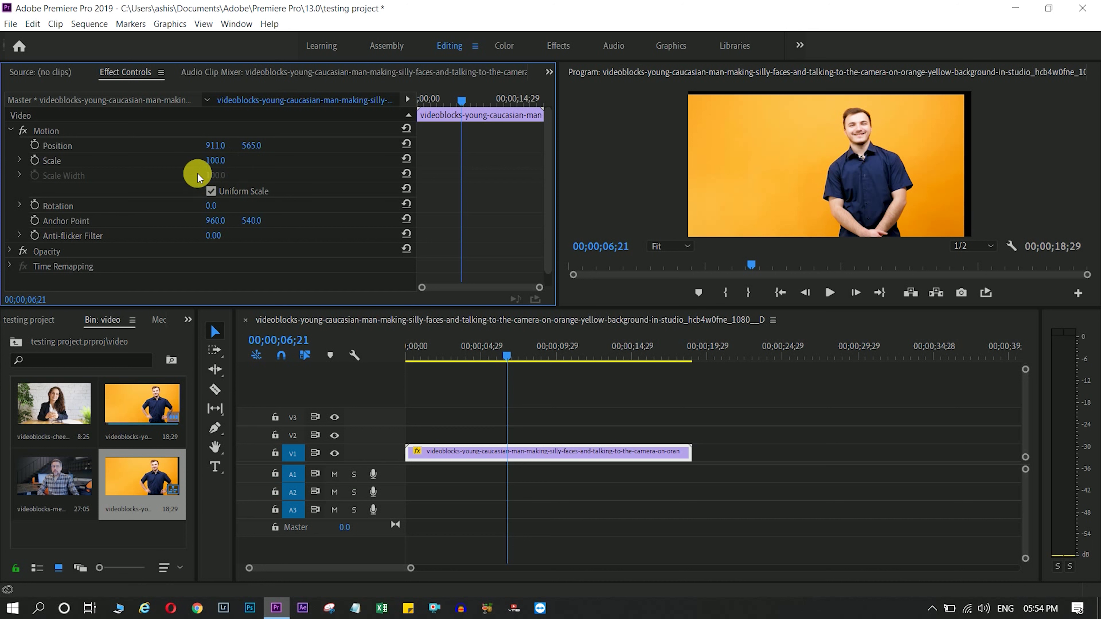
{"action": "key", "text": "ctrl+z"}
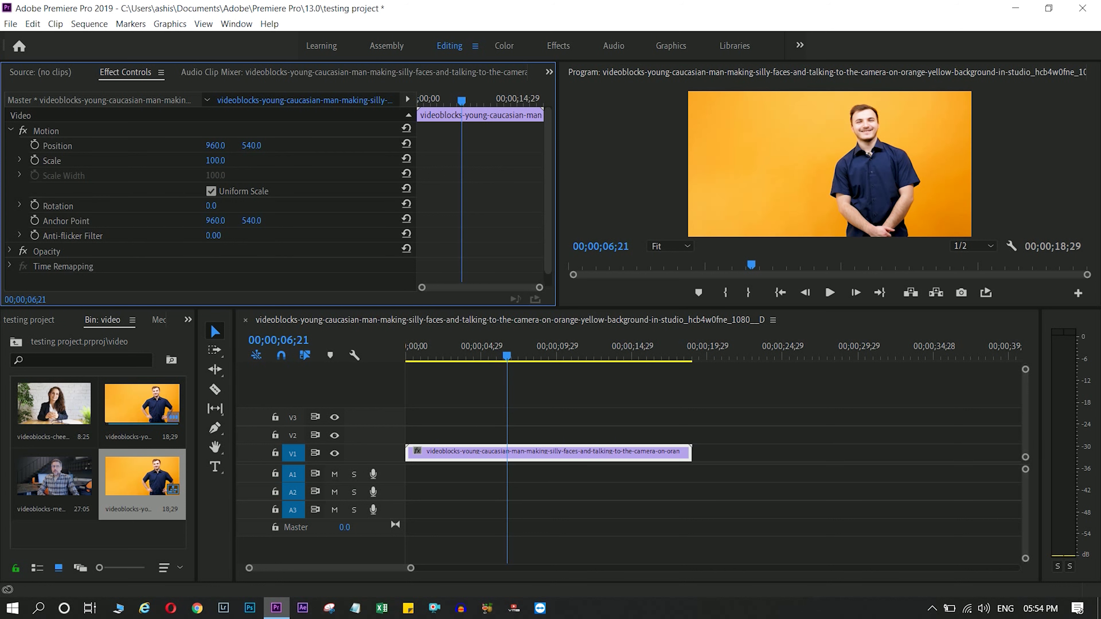
Try several Rotation values on the man clip: 27°, -16°, 14°, then -35°.
{"action": "left_click", "coordinate": [232, 208]}
{"action": "left_click", "coordinate": [296, 209]}
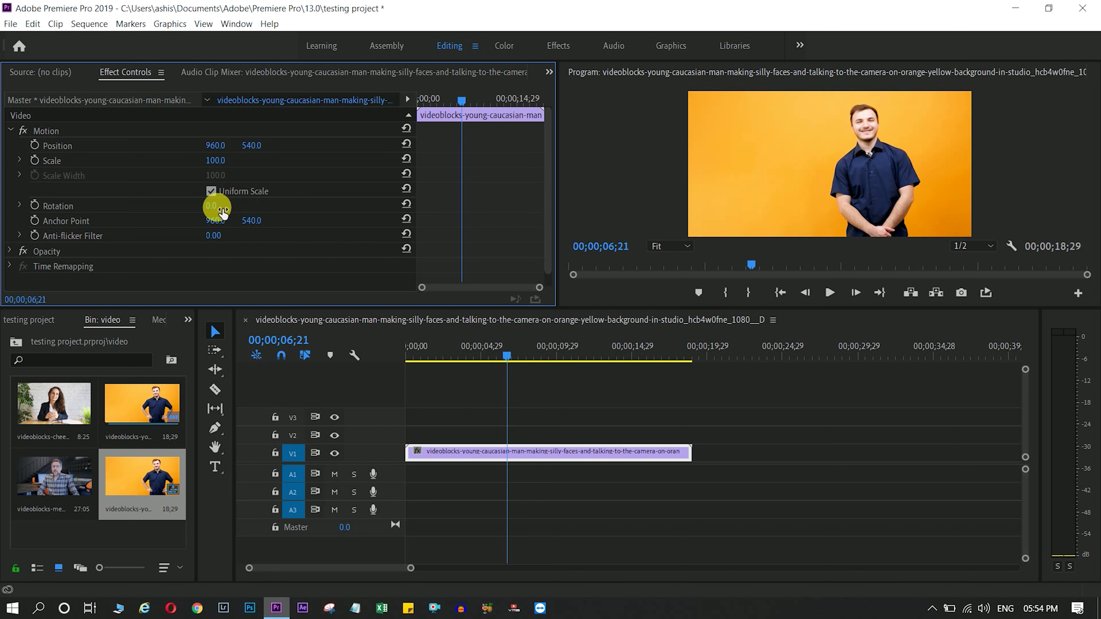
{"action": "mouse_move", "coordinate": [215, 210]}
{"action": "left_mouse_down"}
{"action": "mouse_move", "coordinate": [227, 210]}
{"action": "mouse_move", "coordinate": [215, 205]}
{"action": "left_mouse_up"}
{"action": "left_click_drag", "start_coordinate": [215, 206], "coordinate": [216, 208]}
{"action": "left_click", "coordinate": [217, 206]}
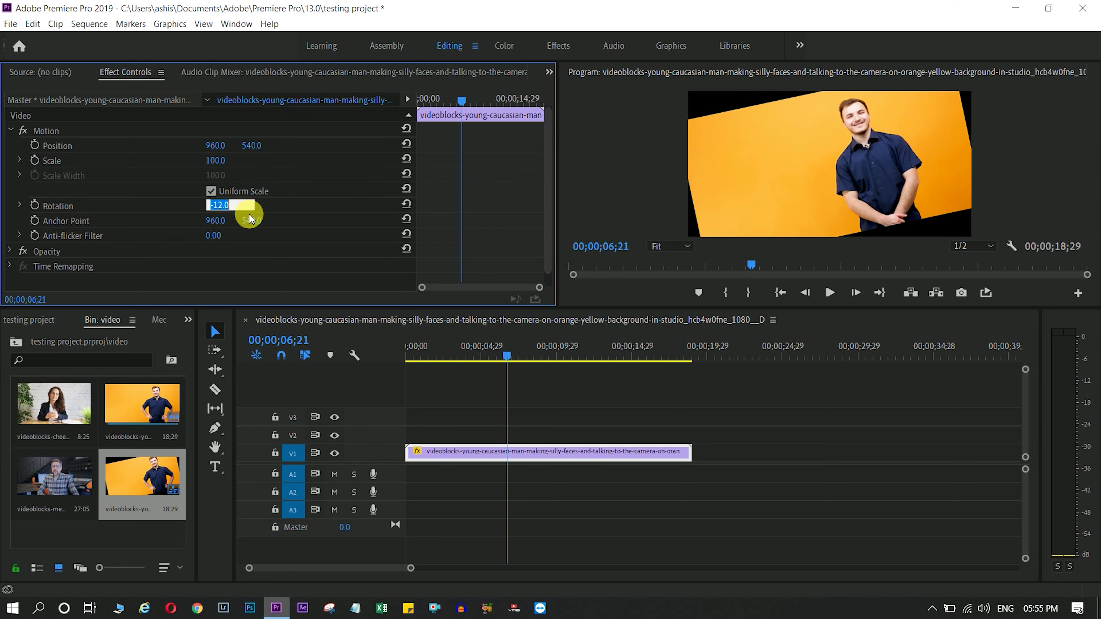
{"action": "type", "text": "14"}
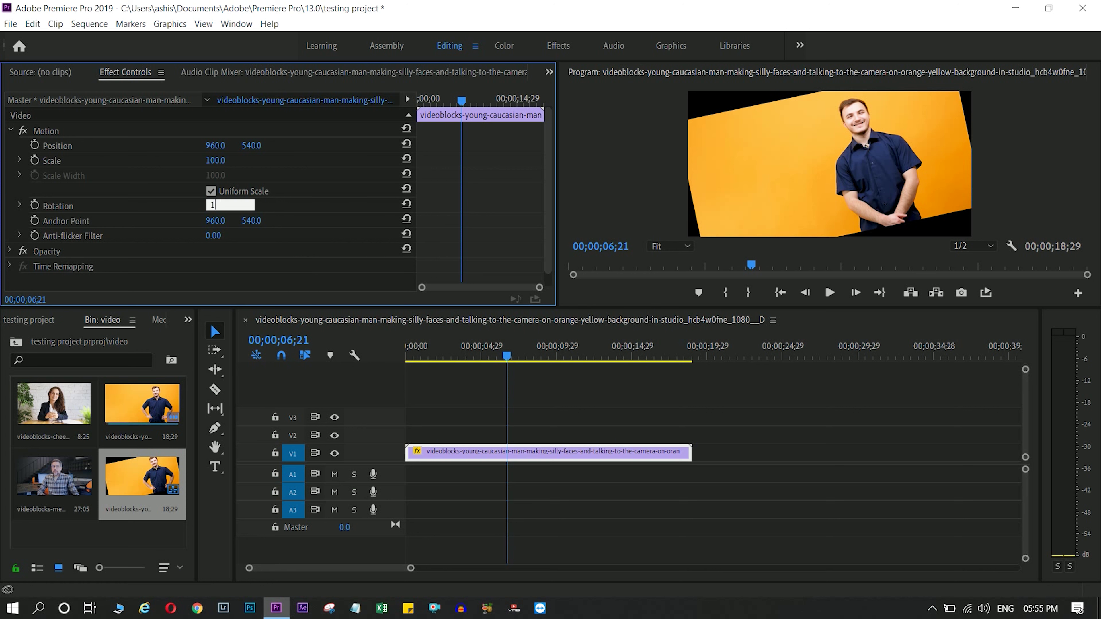
{"action": "key", "text": "Return"}
{"action": "mouse_move", "coordinate": [215, 206]}
{"action": "left_mouse_down"}
{"action": "mouse_move", "coordinate": [193, 205]}
{"action": "mouse_move", "coordinate": [261, 213]}
{"action": "left_mouse_up"}
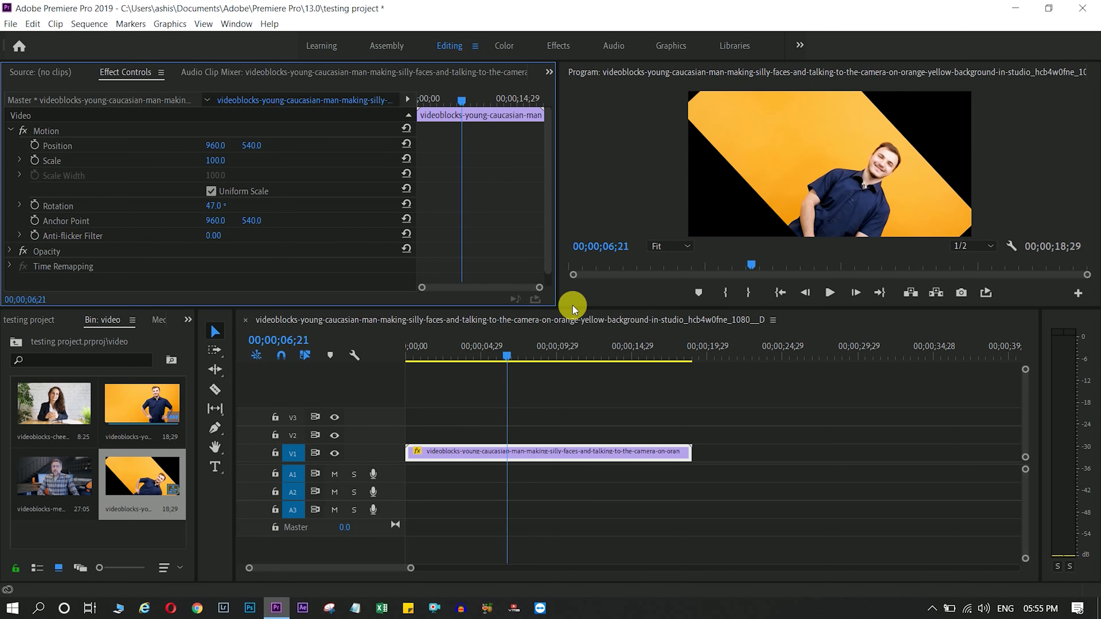
Enlarge the monitor area, settle Rotation at -25°, and set Anchor Point X to 932.
{"action": "left_click_drag", "start_coordinate": [563, 311], "coordinate": [565, 312]}
{"action": "left_click_drag", "start_coordinate": [595, 356], "coordinate": [579, 397]}
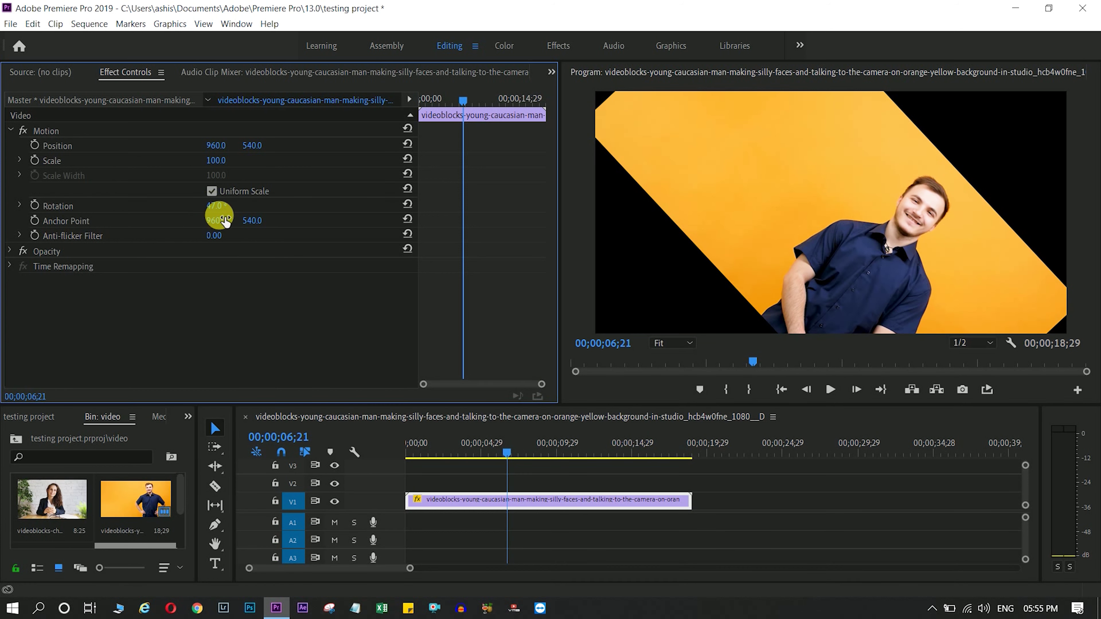
{"action": "mouse_move", "coordinate": [217, 213]}
{"action": "left_mouse_down"}
{"action": "mouse_move", "coordinate": [204, 205]}
{"action": "mouse_move", "coordinate": [218, 226]}
{"action": "mouse_move", "coordinate": [221, 206]}
{"action": "mouse_move", "coordinate": [210, 206]}
{"action": "left_mouse_up"}
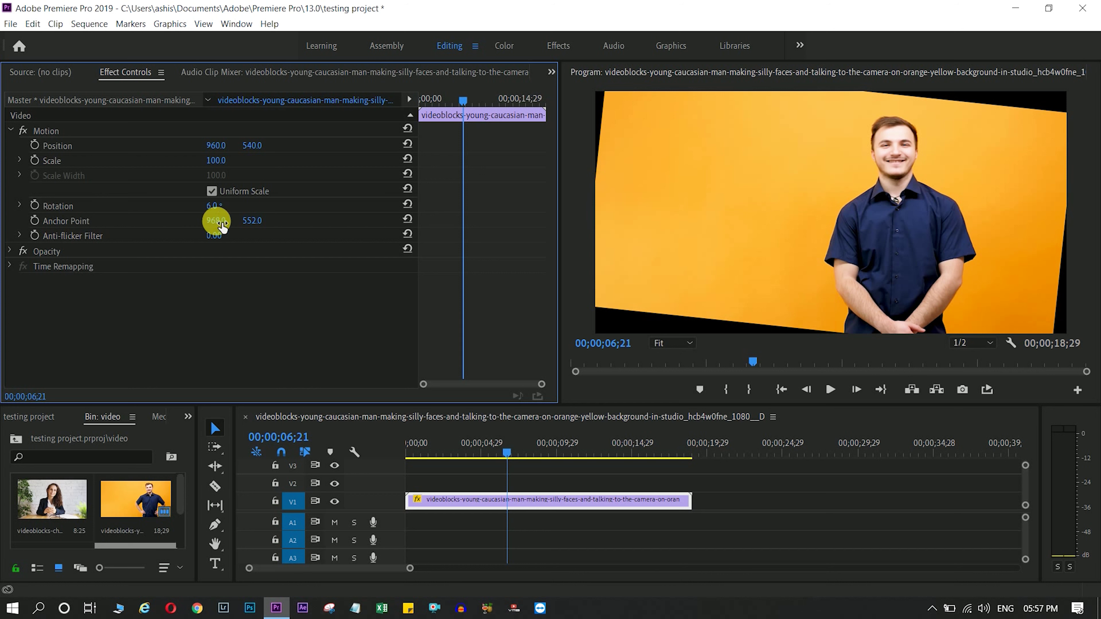
{"action": "mouse_move", "coordinate": [212, 205]}
{"action": "left_mouse_down"}
{"action": "mouse_move", "coordinate": [186, 205]}
{"action": "mouse_move", "coordinate": [225, 206]}
{"action": "left_mouse_up"}
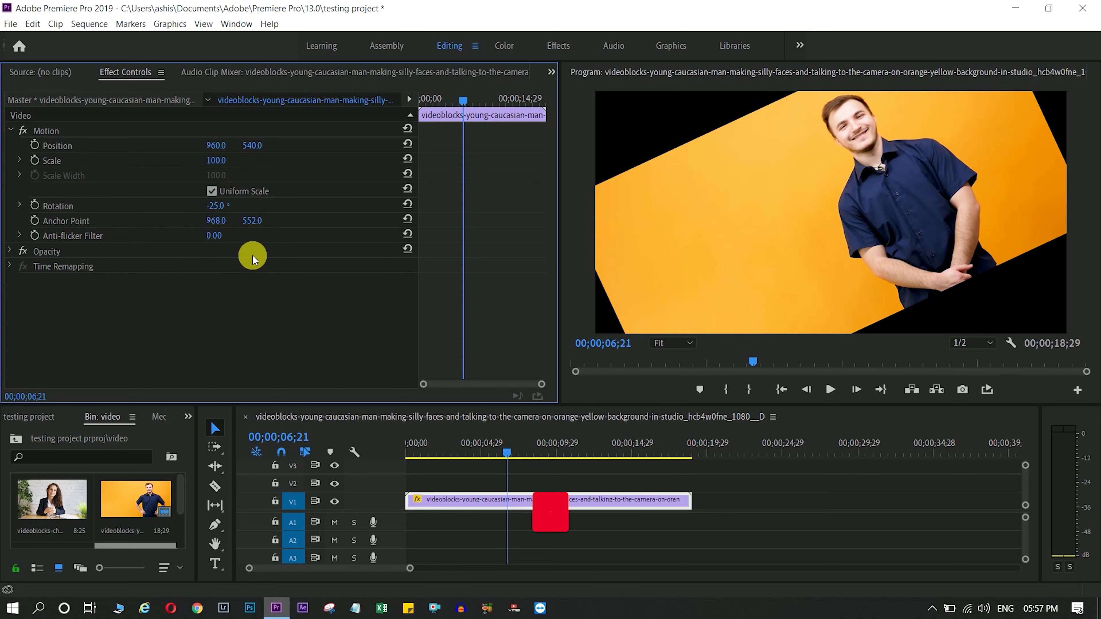
{"action": "mouse_move", "coordinate": [216, 220]}
{"action": "left_mouse_down"}
{"action": "mouse_move", "coordinate": [259, 226]}
{"action": "mouse_move", "coordinate": [244, 231]}
{"action": "left_mouse_up"}
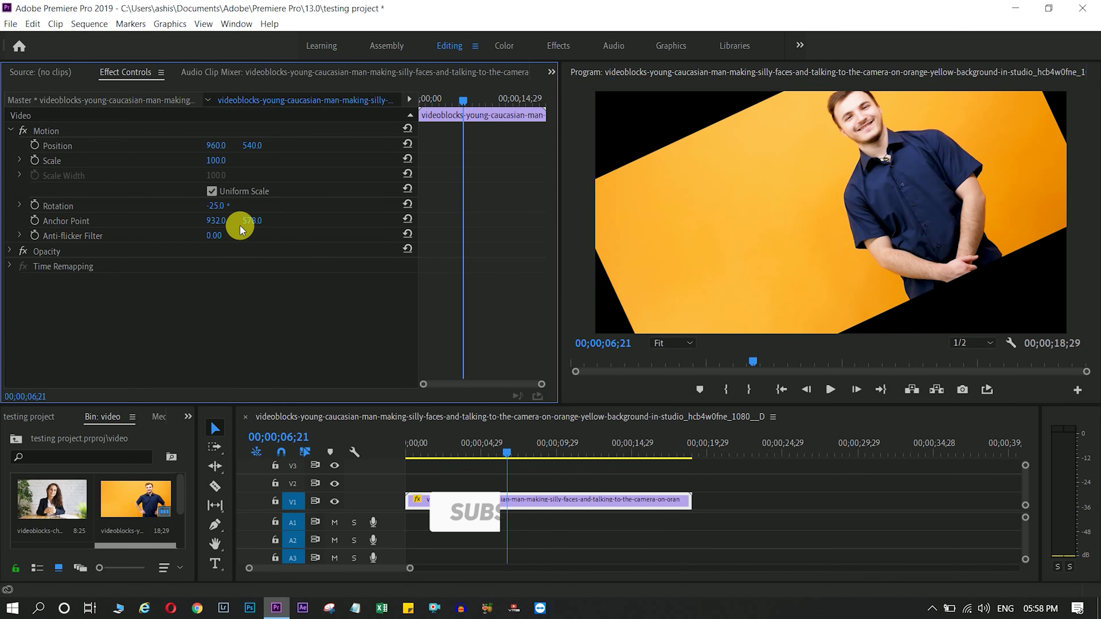
Expand the man clip's Opacity and scrub it to 100%, then down to 81%.
{"action": "left_click", "coordinate": [9, 251]}
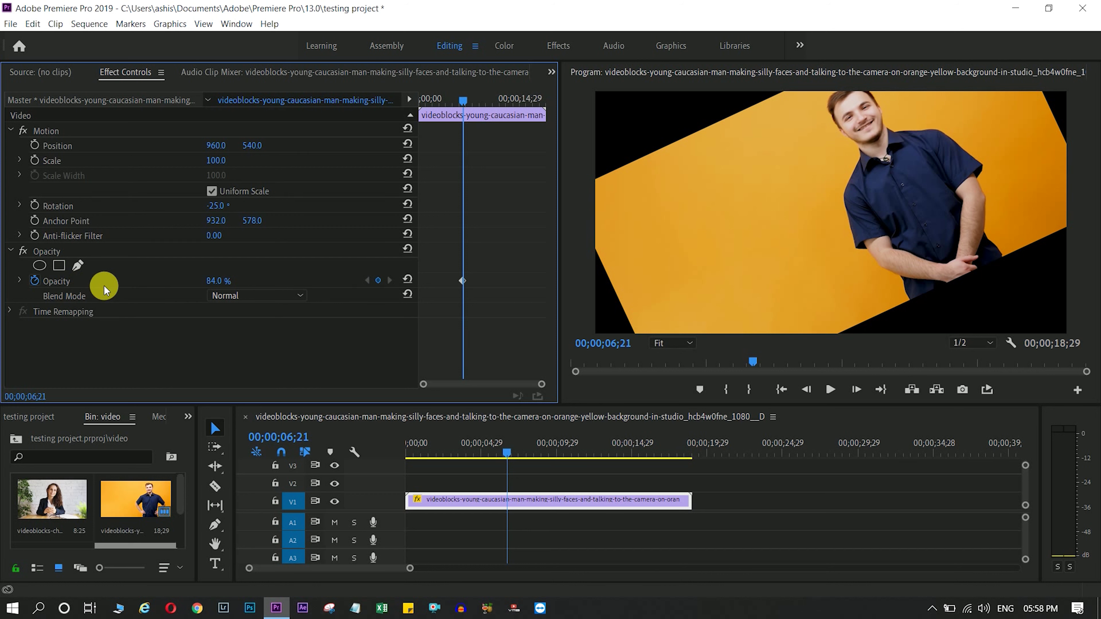
{"action": "left_click_drag", "start_coordinate": [209, 281], "coordinate": [217, 281]}
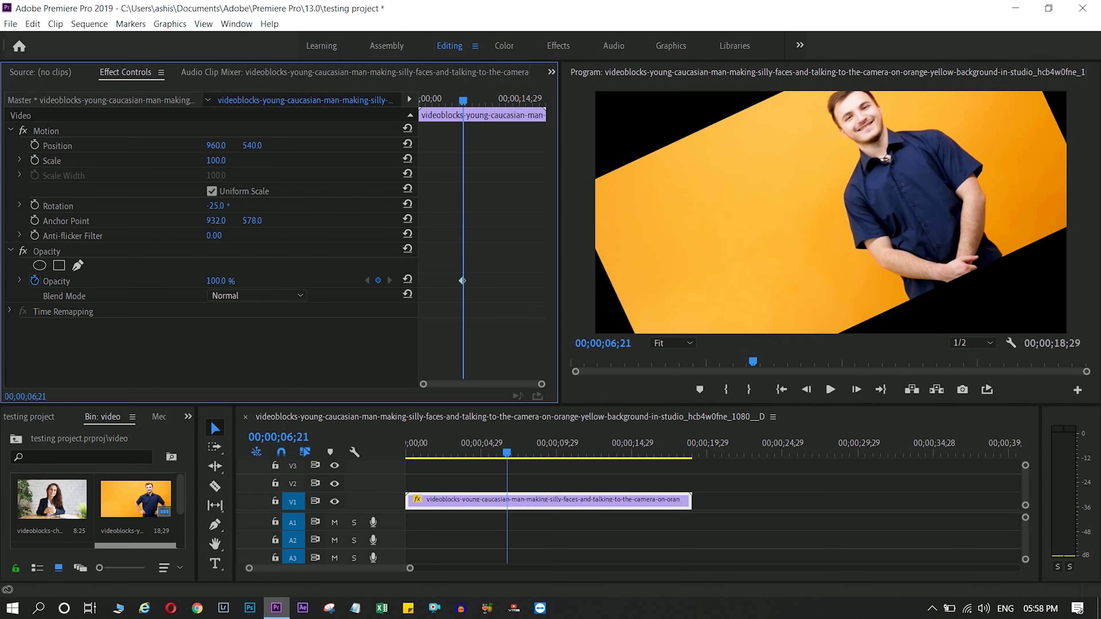
{"action": "mouse_move", "coordinate": [218, 281]}
{"action": "left_mouse_down"}
{"action": "mouse_move", "coordinate": [195, 281]}
{"action": "mouse_move", "coordinate": [219, 281]}
{"action": "left_mouse_up"}
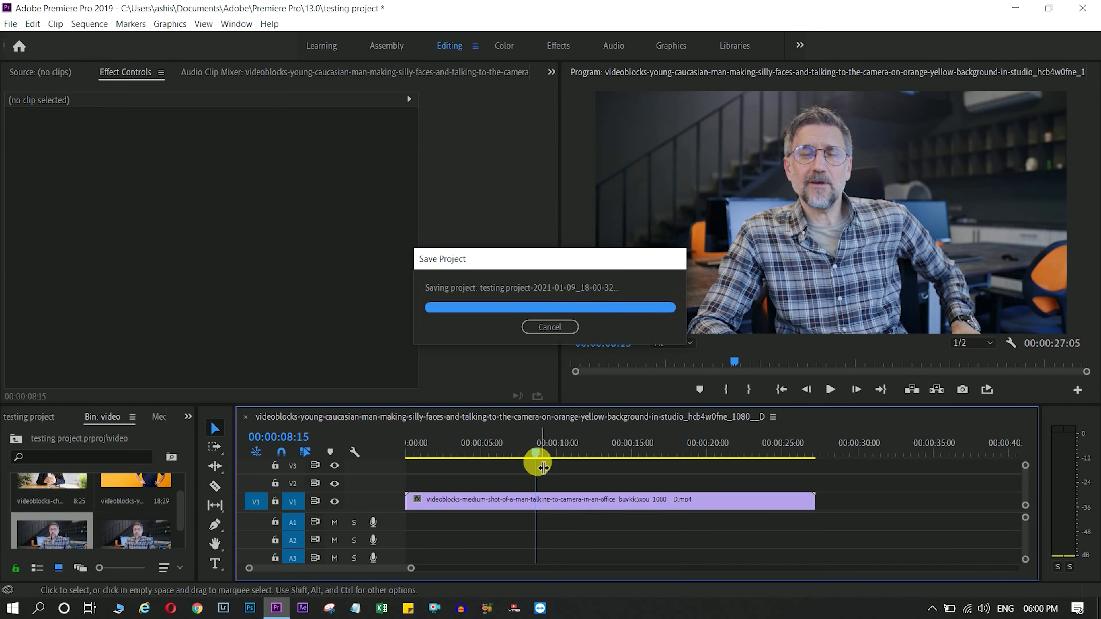
Preview the office man clip, select it on V1, and bring the playhead to the sequence start.
{"action": "mouse_move", "coordinate": [534, 454]}
{"action": "left_mouse_down"}
{"action": "mouse_move", "coordinate": [564, 468]}
{"action": "mouse_move", "coordinate": [498, 468]}
{"action": "left_mouse_up"}
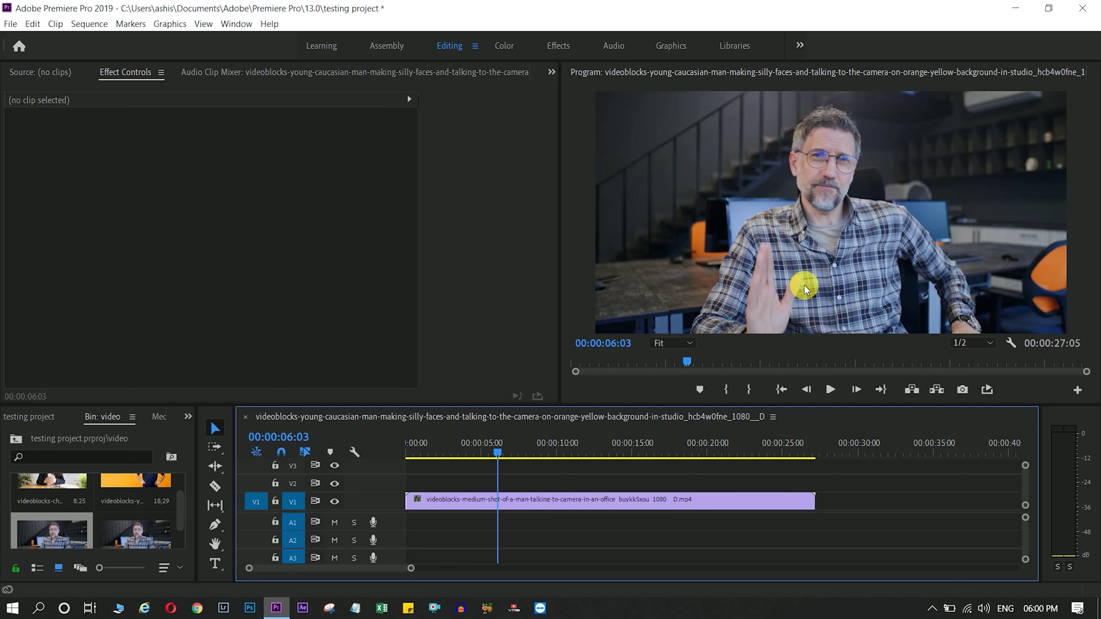
{"action": "key", "text": "space"}
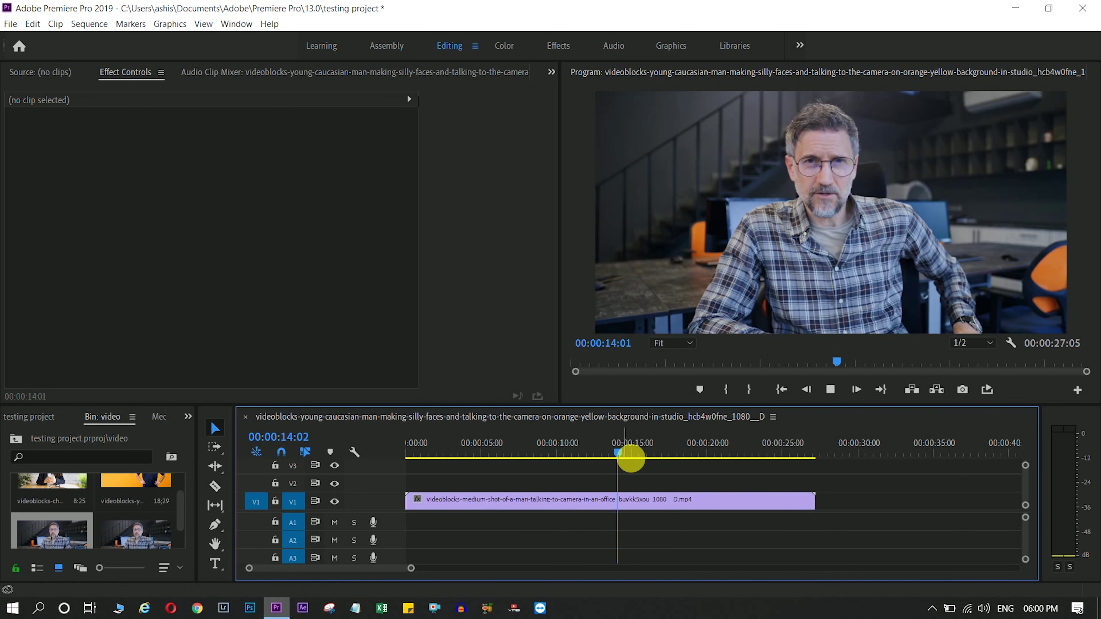
{"action": "left_click", "coordinate": [450, 452]}
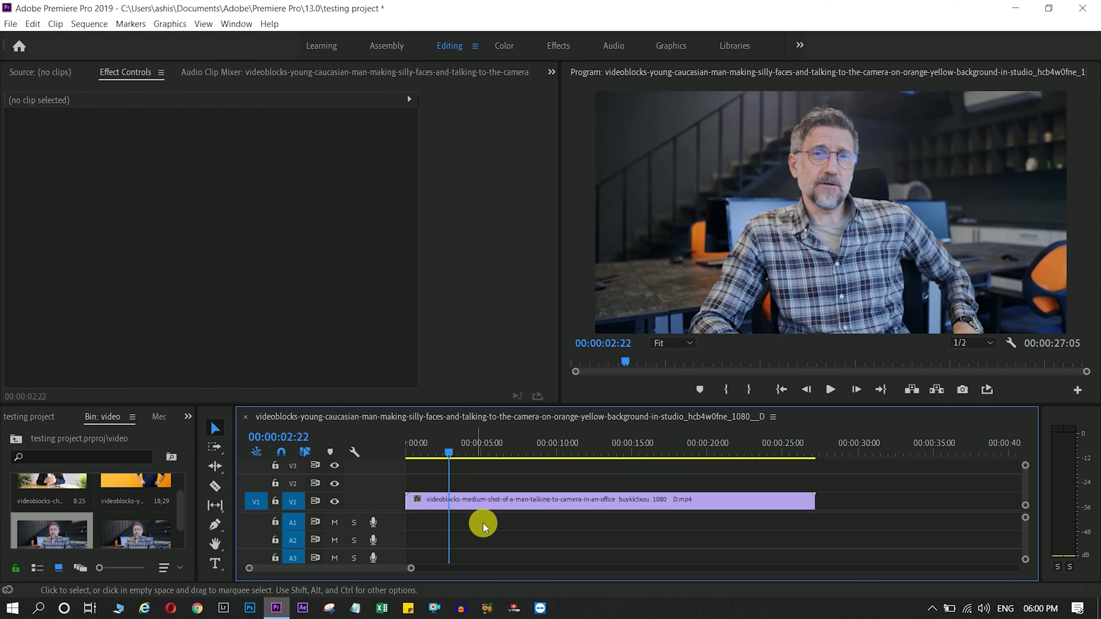
{"action": "left_click", "coordinate": [471, 511]}
{"action": "left_click", "coordinate": [410, 451]}
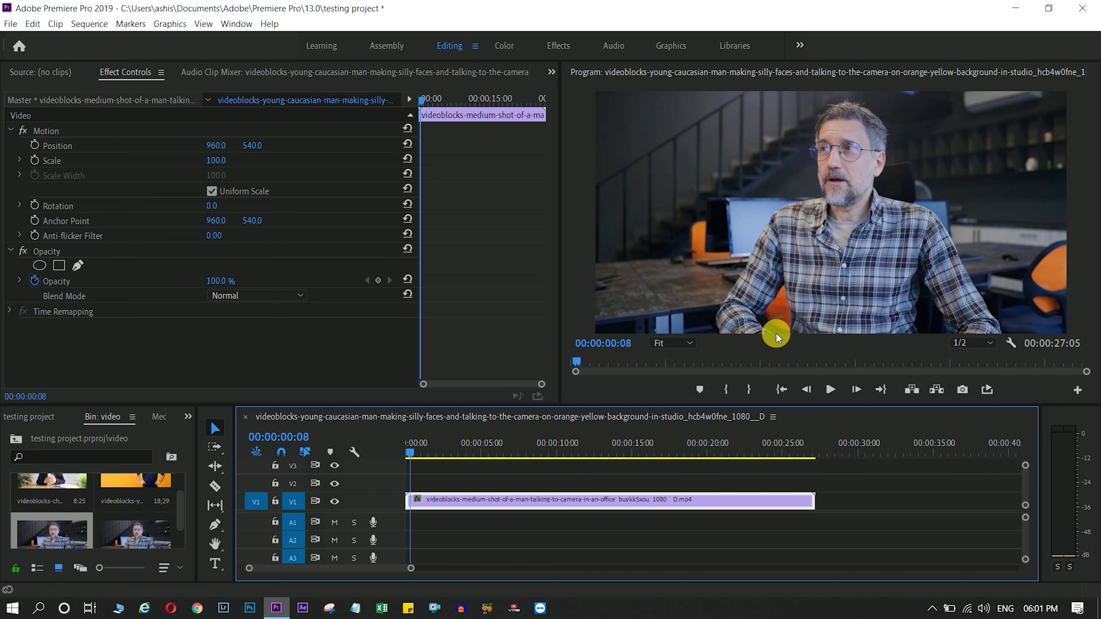
{"action": "left_click", "coordinate": [411, 454]}
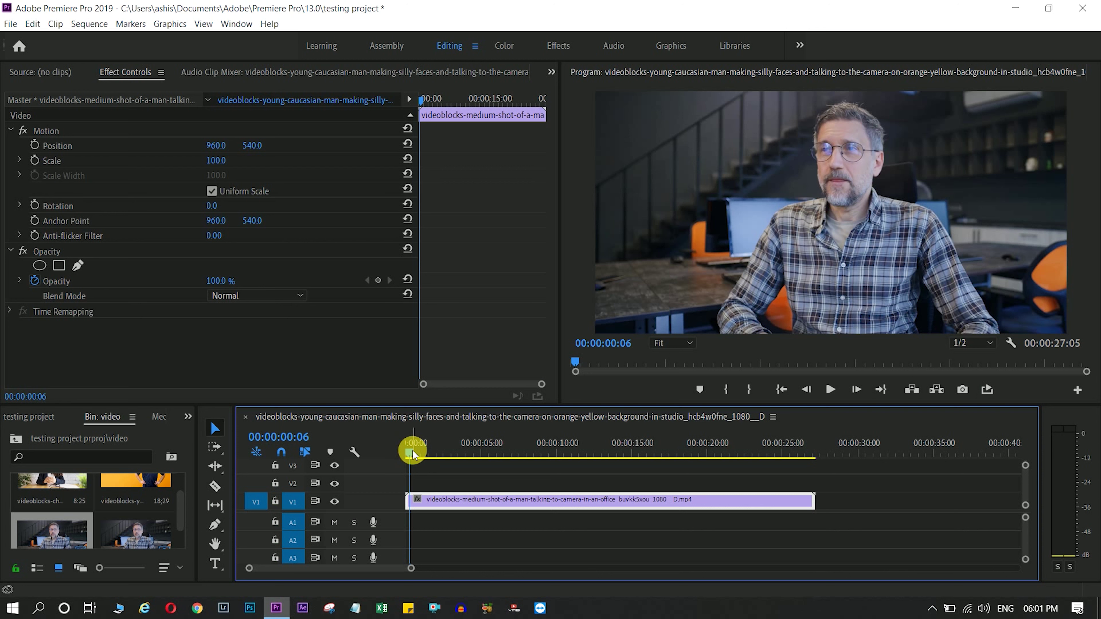
{"action": "left_click_drag", "start_coordinate": [408, 449], "coordinate": [397, 460]}
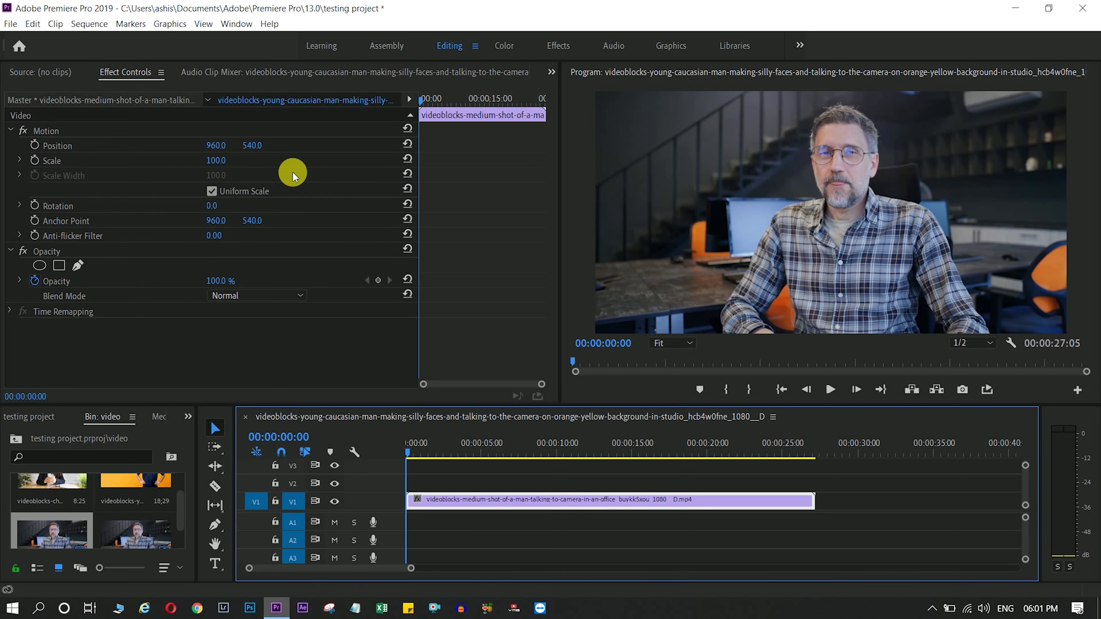
Set the office man clip to Scale 112 and Position X 841, then play to check the framing.
{"action": "left_click", "coordinate": [217, 162]}
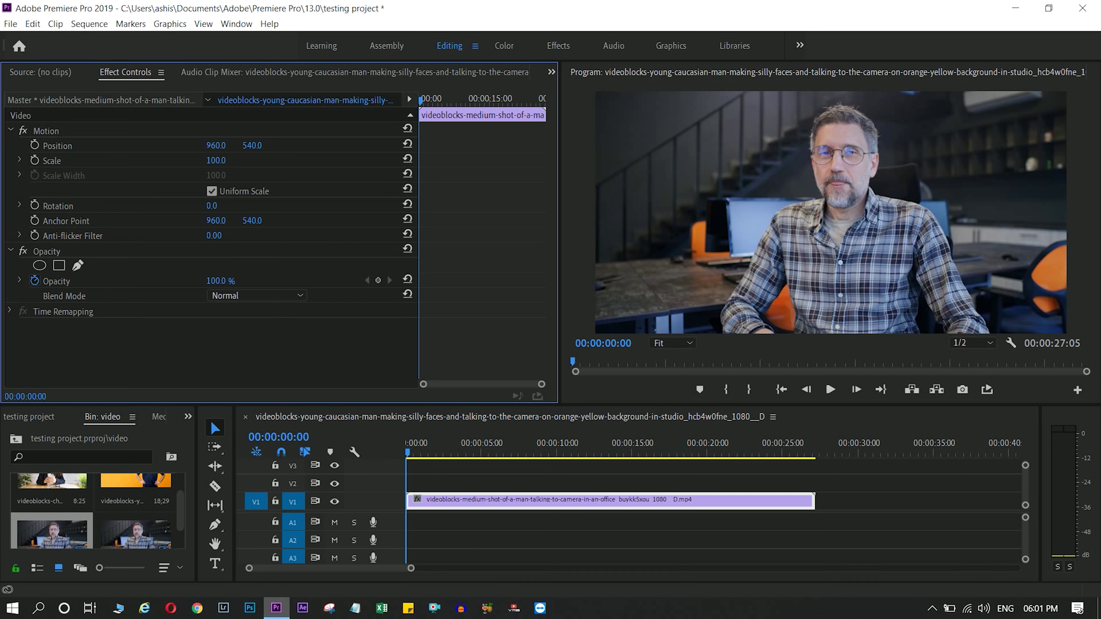
{"action": "left_click_drag", "start_coordinate": [216, 160], "coordinate": [221, 160]}
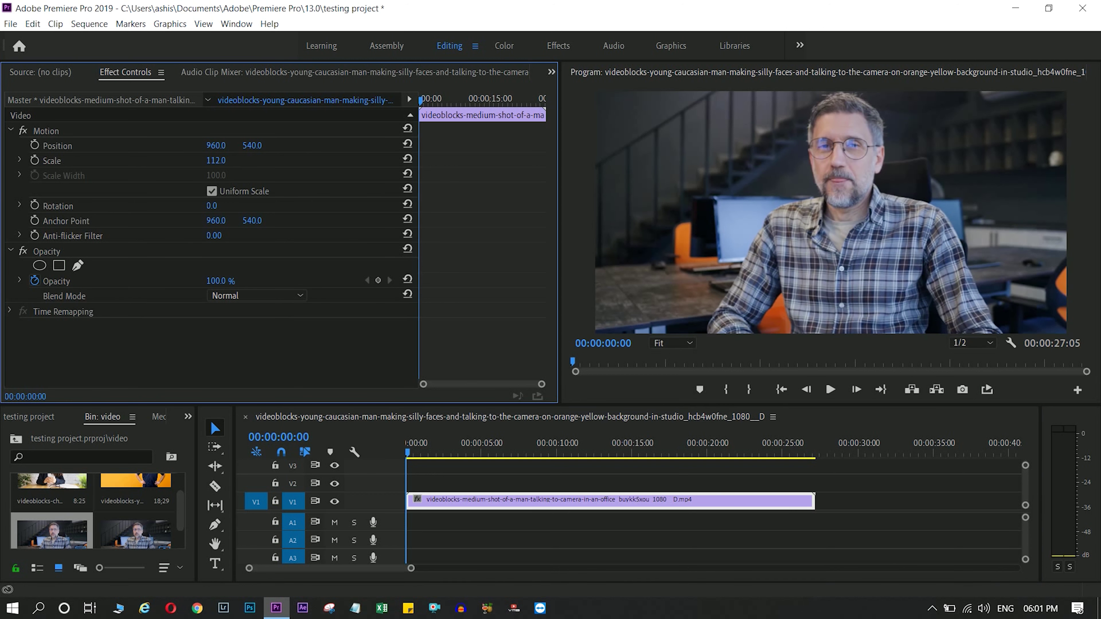
{"action": "left_click_drag", "start_coordinate": [218, 149], "coordinate": [163, 149]}
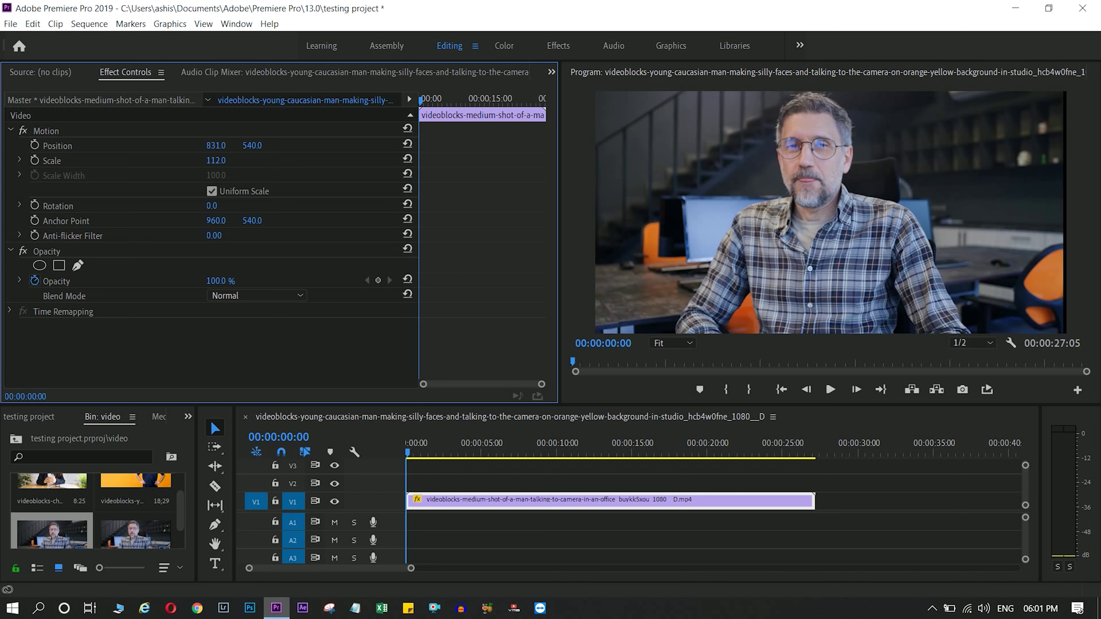
{"action": "left_click_drag", "start_coordinate": [216, 146], "coordinate": [247, 168]}
{"action": "left_click", "coordinate": [751, 277]}
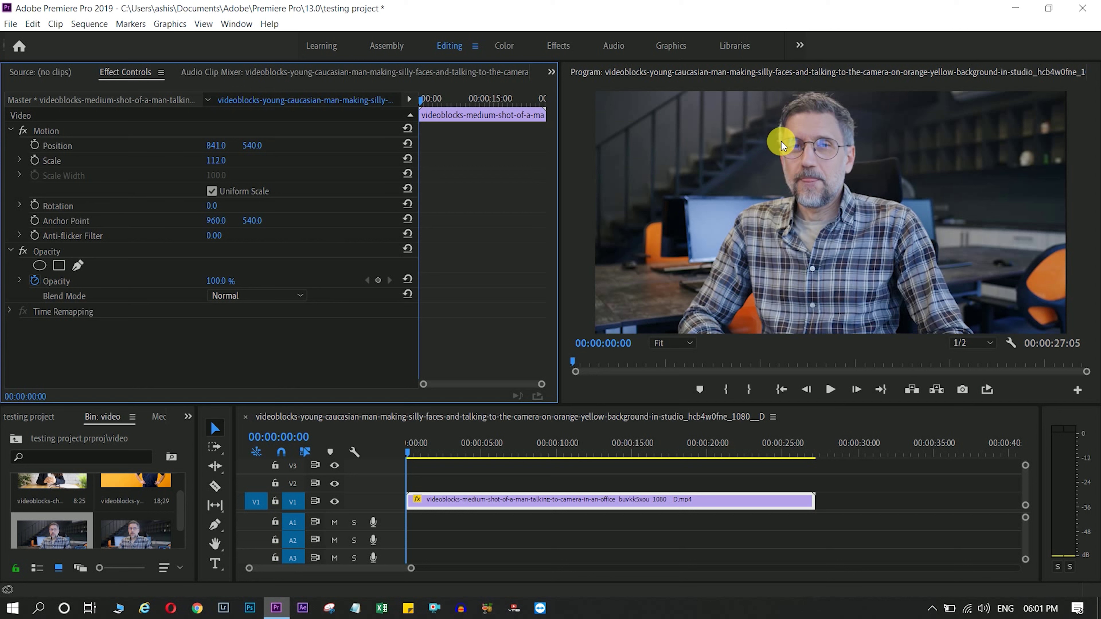
{"action": "key", "text": "space"}
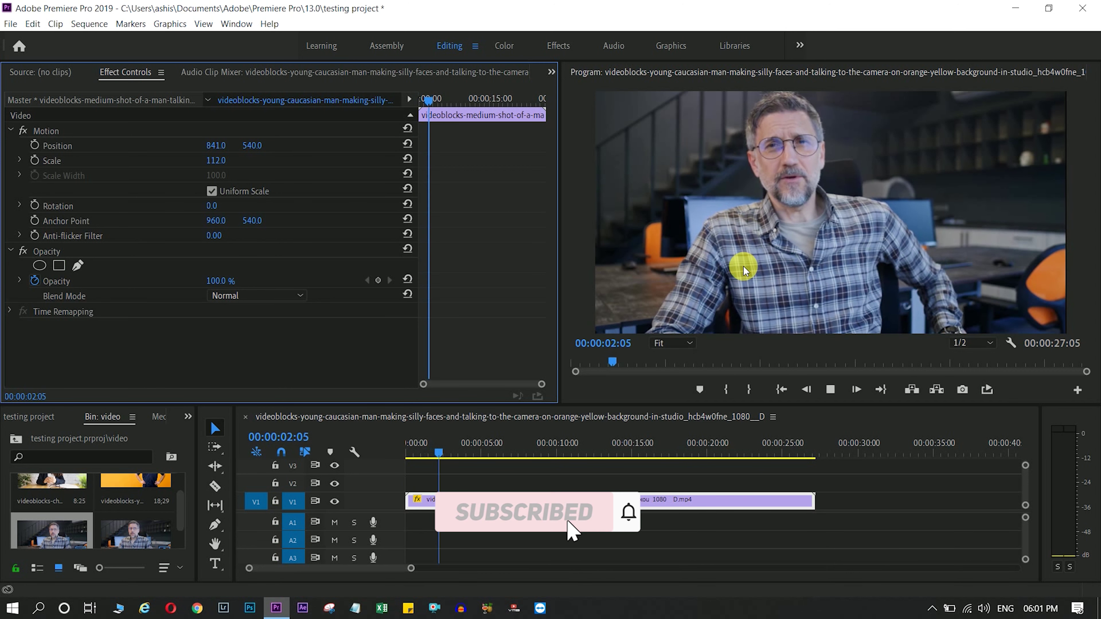
{"action": "left_click_drag", "start_coordinate": [453, 453], "coordinate": [372, 458]}
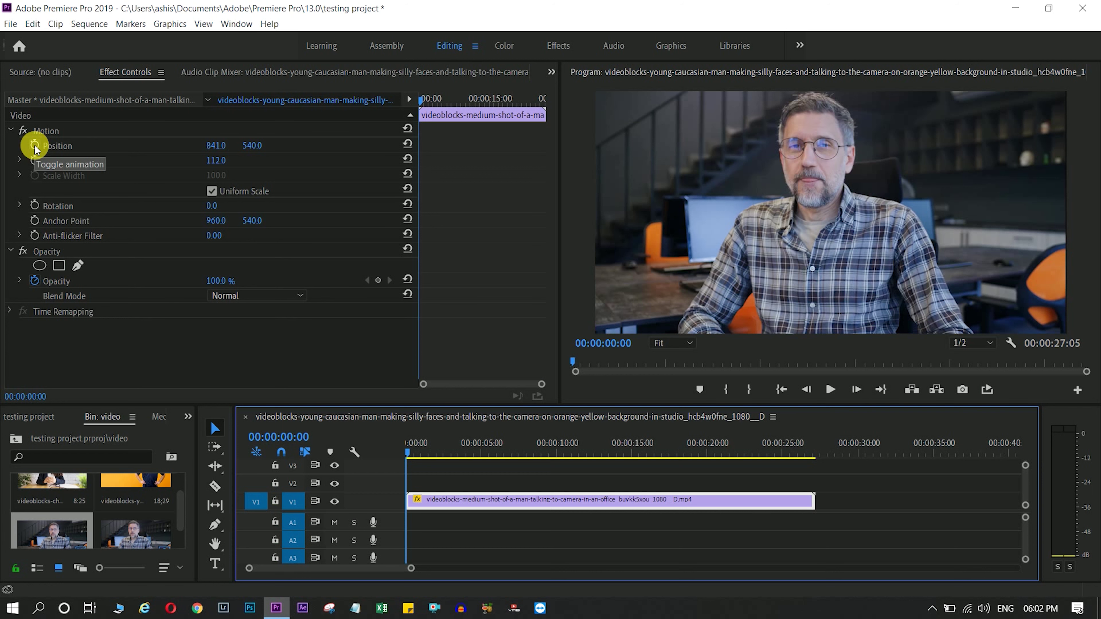
Enable Position keyframing at 00:00:00:00 (841, 540) and preview the clip up to about ten seconds.
{"action": "left_click", "coordinate": [35, 145]}
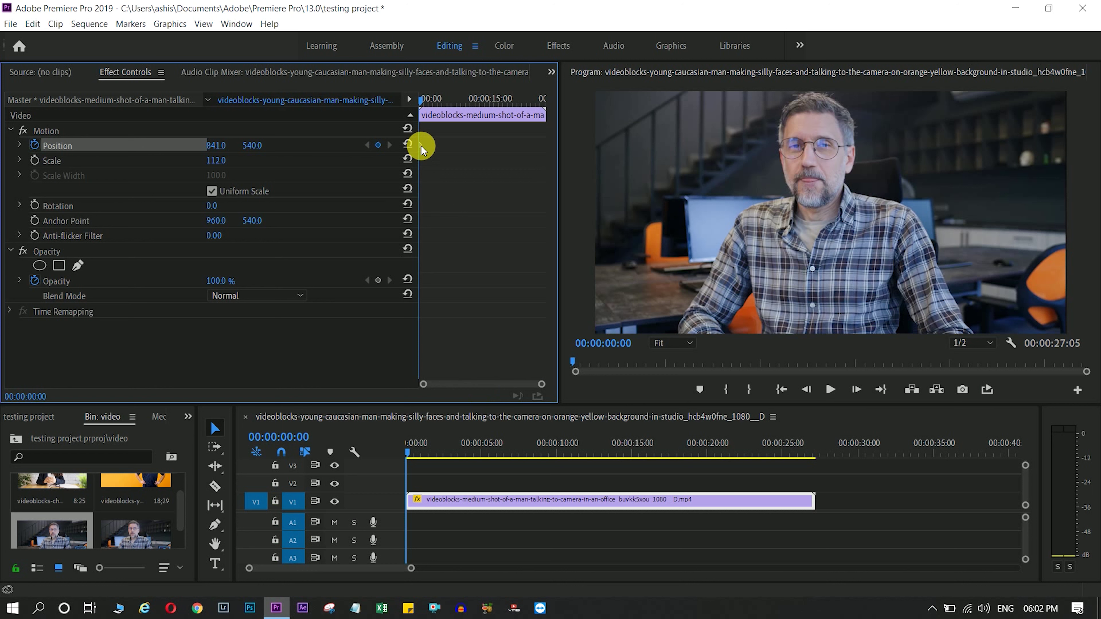
{"action": "left_click", "coordinate": [432, 503]}
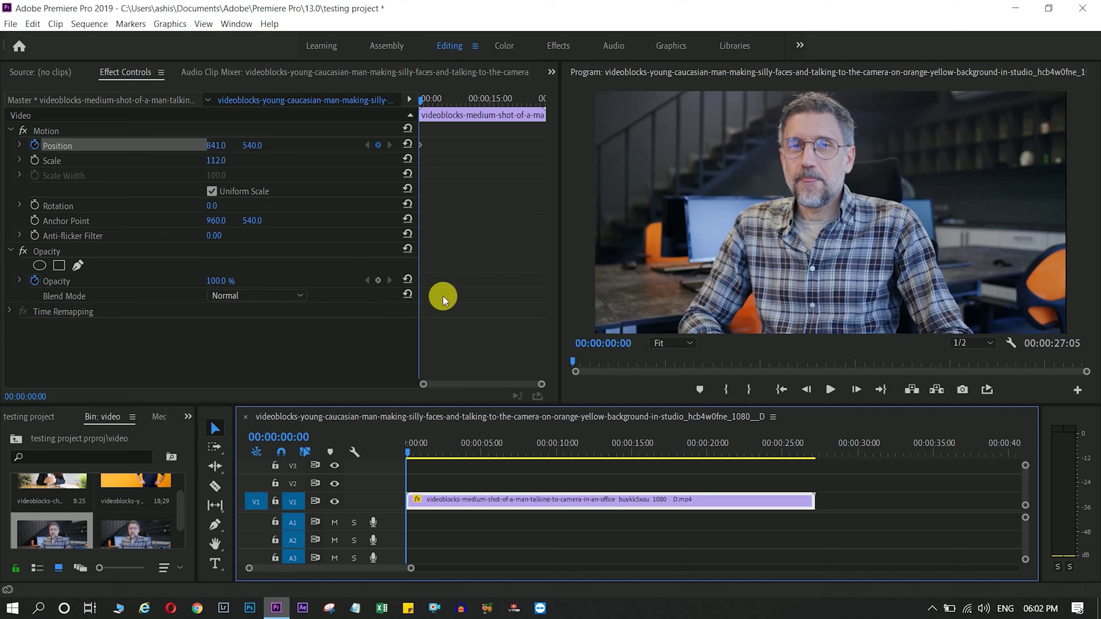
{"action": "key", "text": "space"}
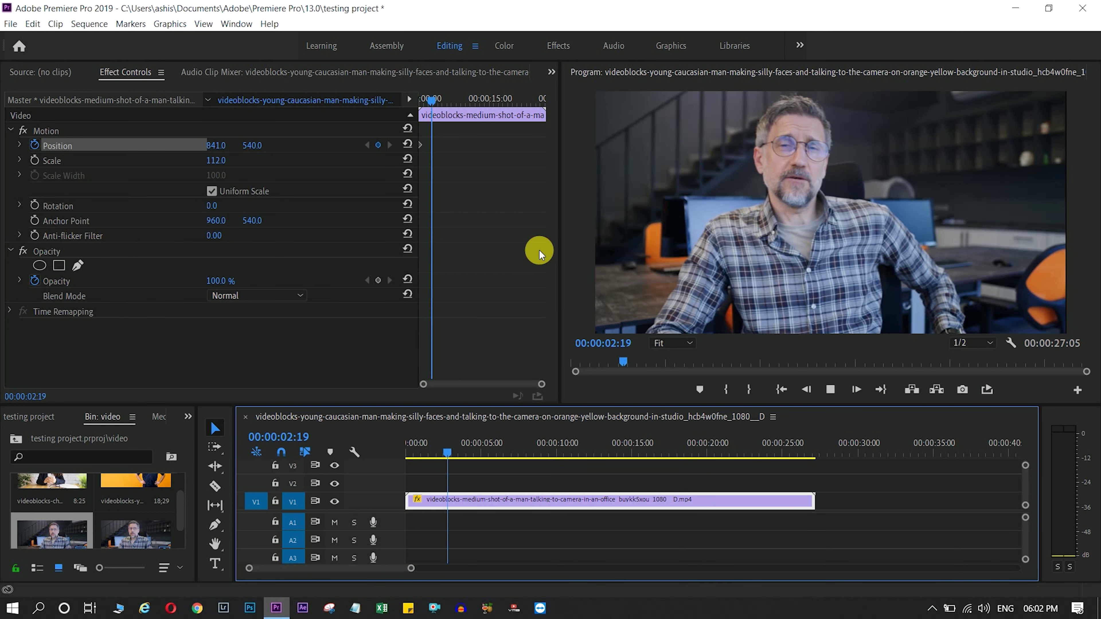
{"action": "left_click", "coordinate": [493, 453]}
{"action": "left_click_drag", "start_coordinate": [493, 454], "coordinate": [406, 453]}
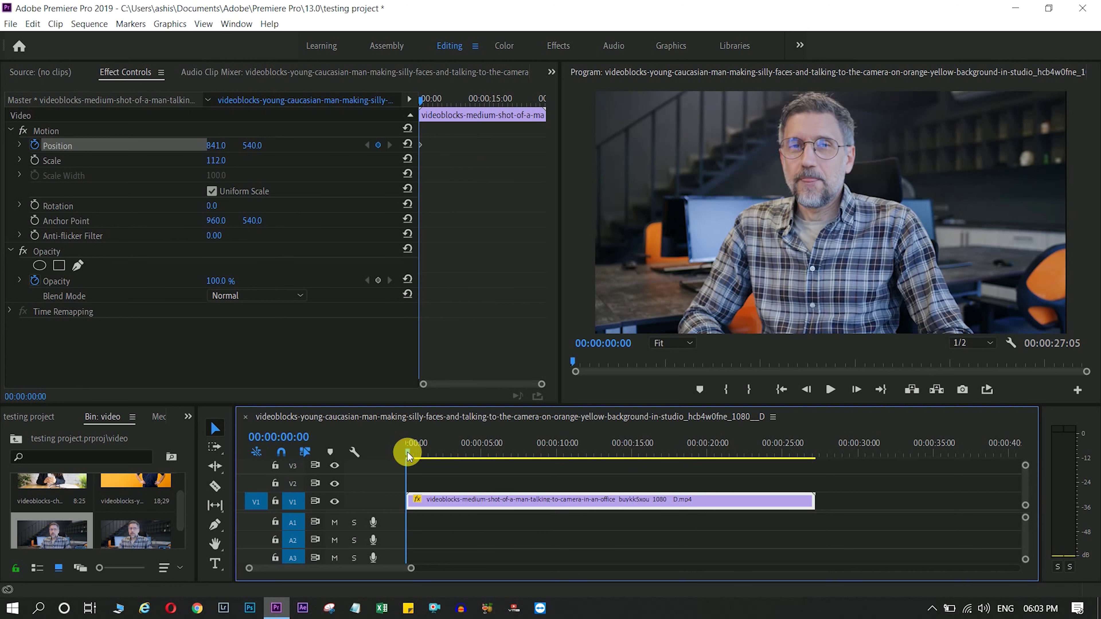
{"action": "left_click_drag", "start_coordinate": [408, 453], "coordinate": [563, 460]}
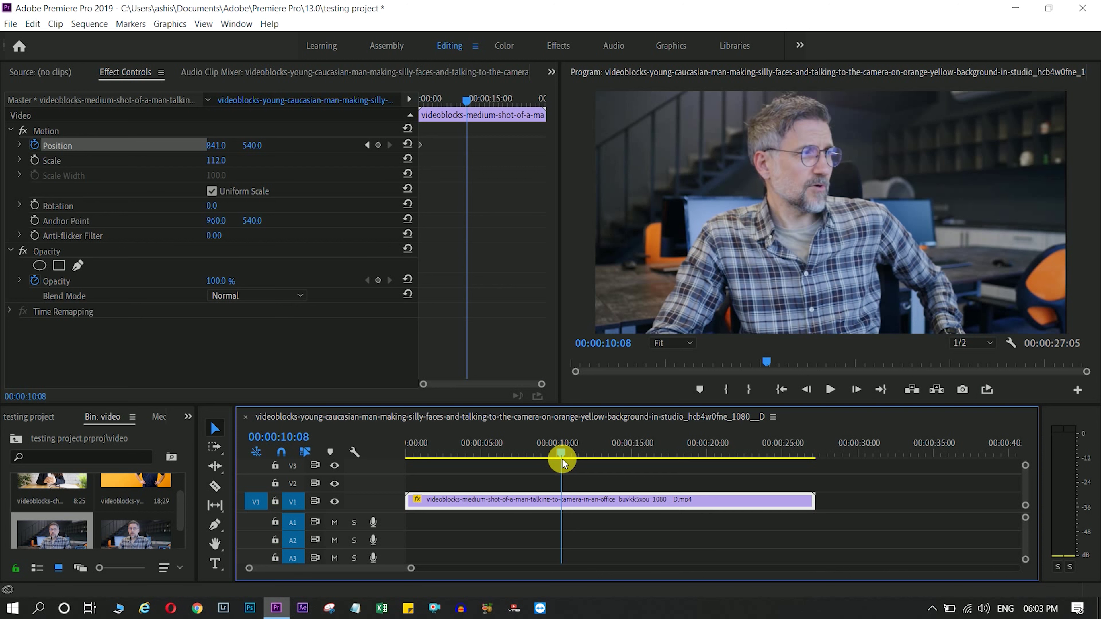
Add a Position keyframe at 00:00:10:06 with X 1076, then return to the clip start.
{"action": "left_click", "coordinate": [36, 147]}
{"action": "key", "text": "Left"}
{"action": "key", "text": "Left"}
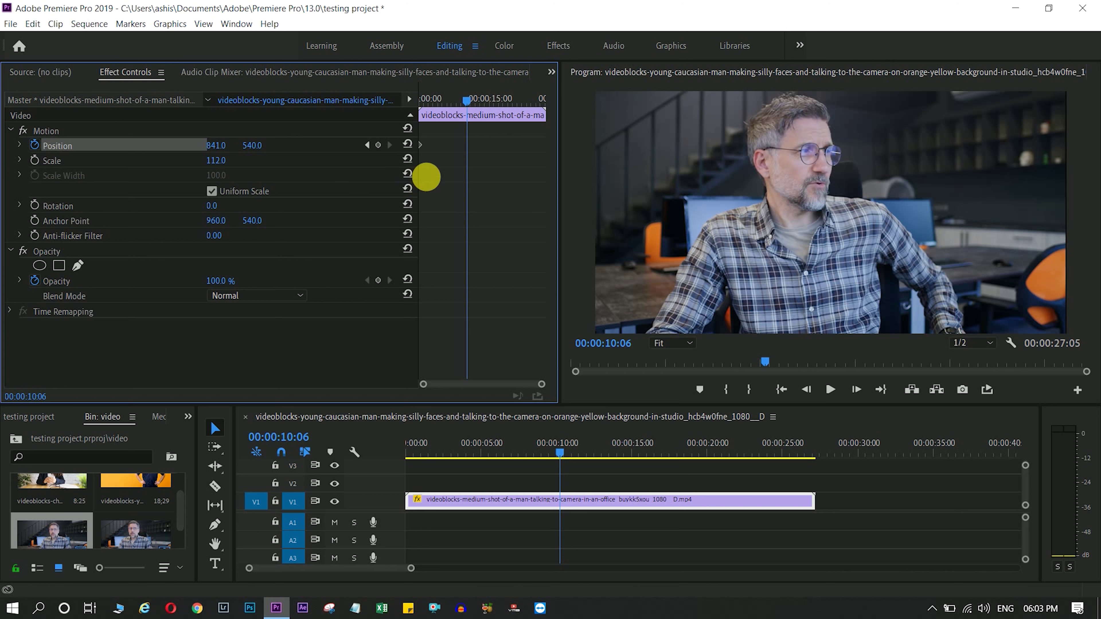
{"action": "left_click", "coordinate": [378, 146]}
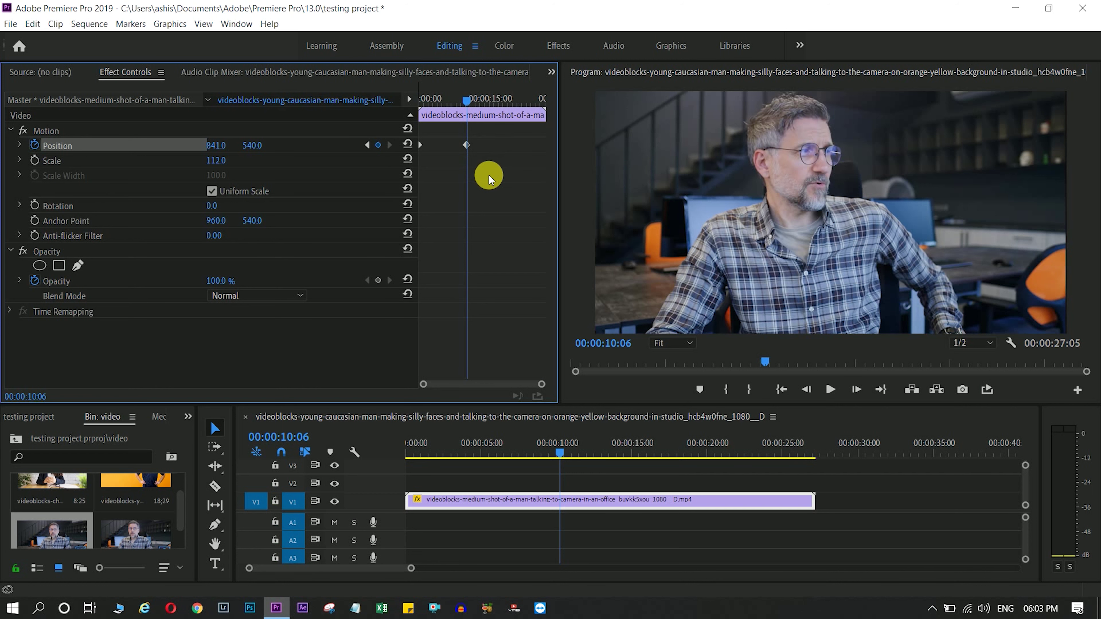
{"action": "left_click_drag", "start_coordinate": [234, 148], "coordinate": [336, 148]}
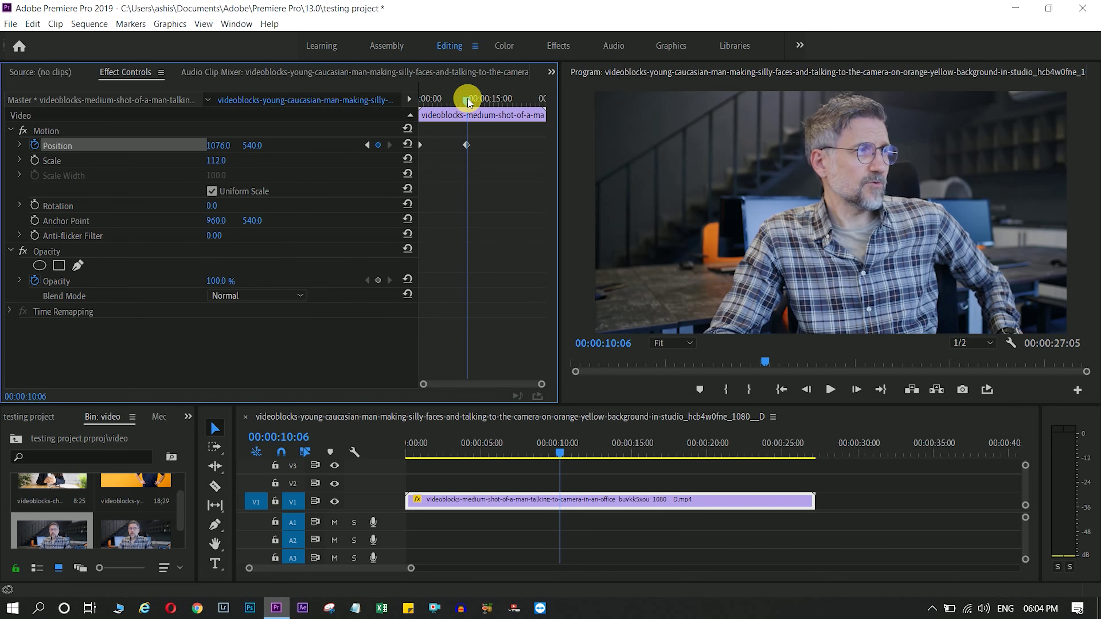
{"action": "left_click_drag", "start_coordinate": [469, 102], "coordinate": [406, 103]}
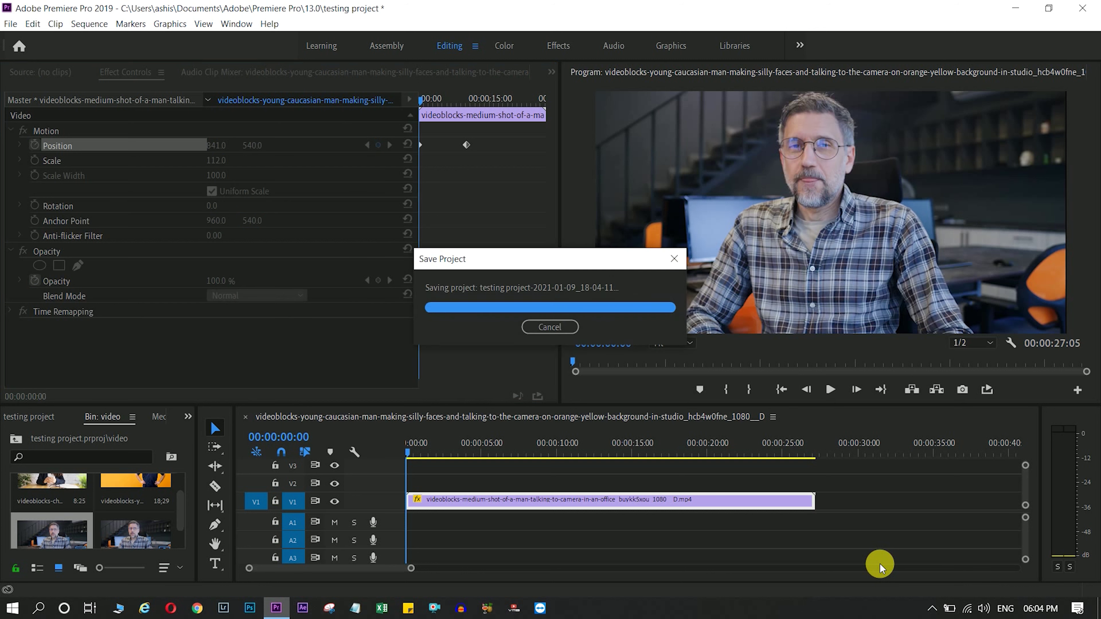
Preview the pan and delete the 10-second Position keyframe.
{"action": "key", "text": "space"}
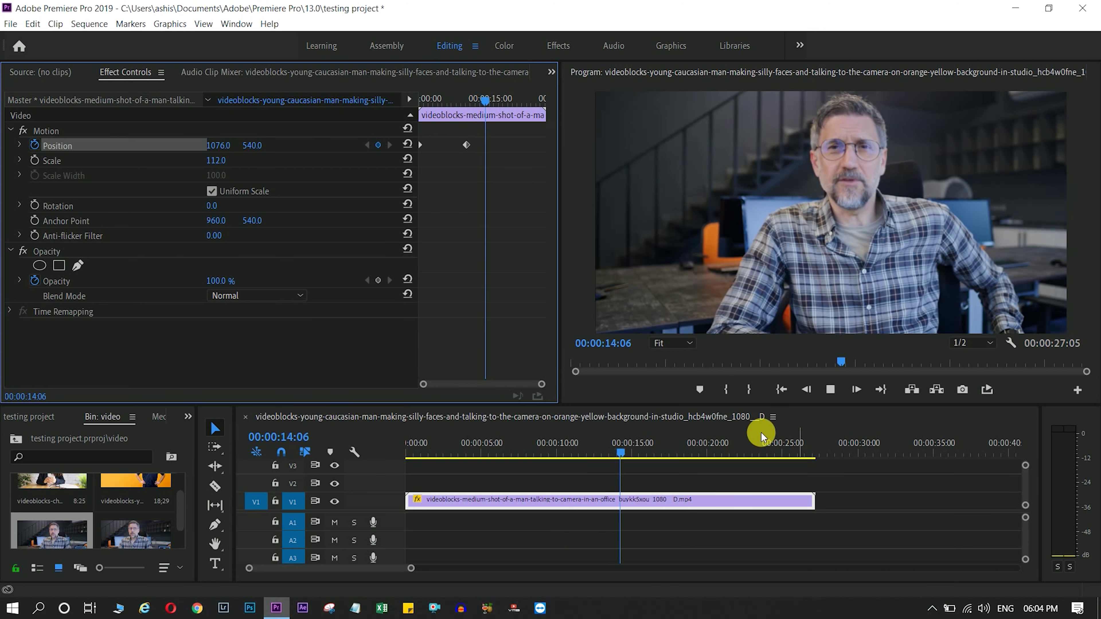
{"action": "key", "text": "space"}
{"action": "left_click", "coordinate": [467, 145]}
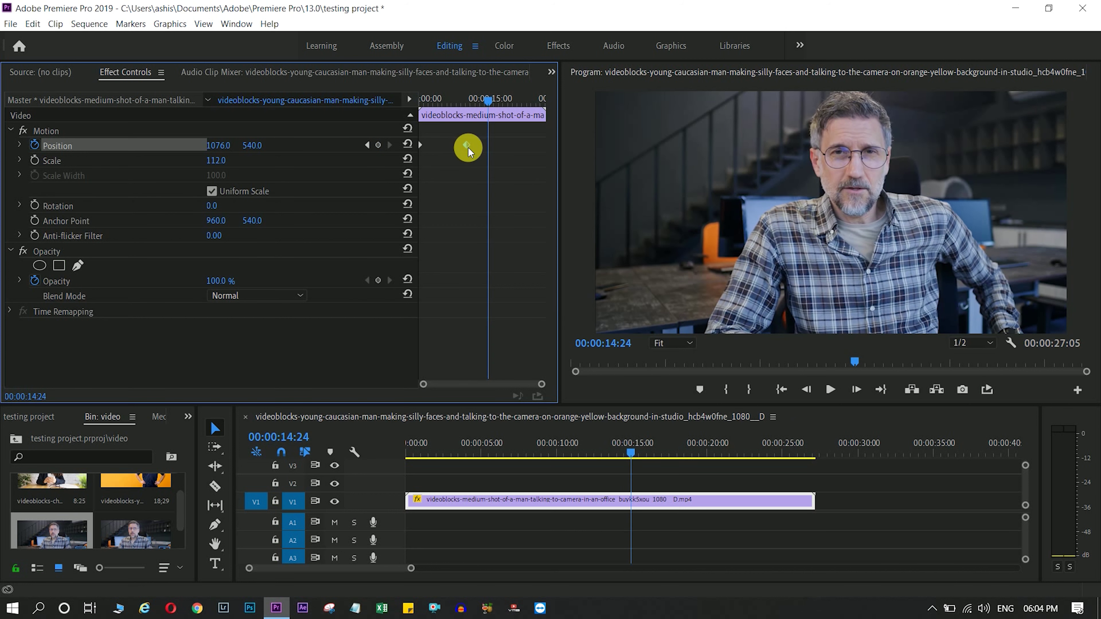
{"action": "key", "text": "Delete"}
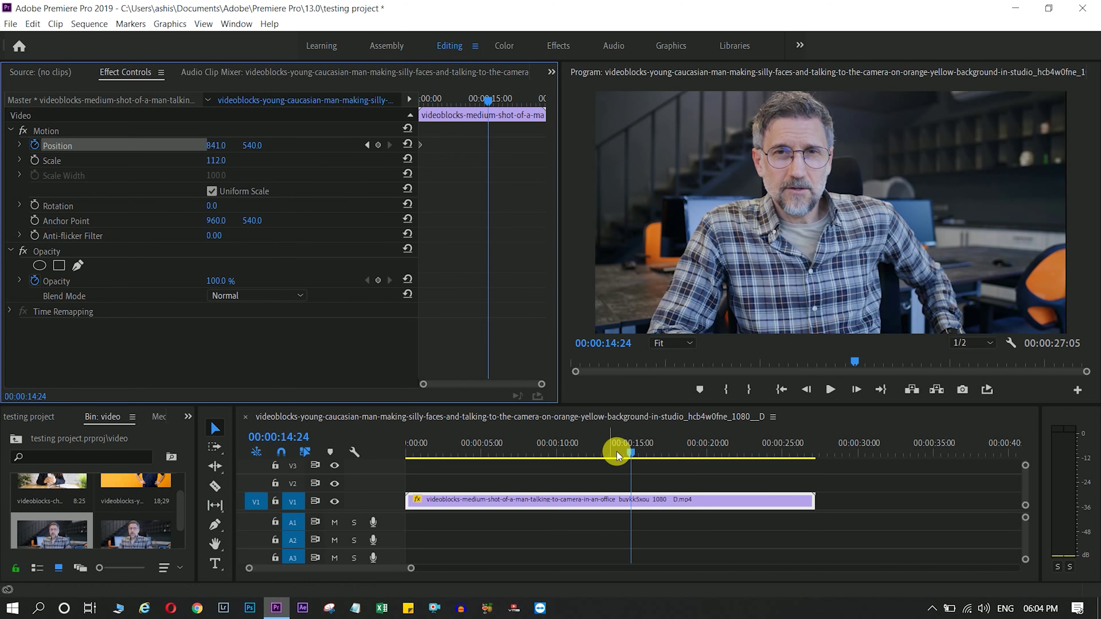
Add the second Position keyframe at the clip's end, 00:00:26:24, and check the pan.
{"action": "left_click_drag", "start_coordinate": [630, 451], "coordinate": [811, 451]}
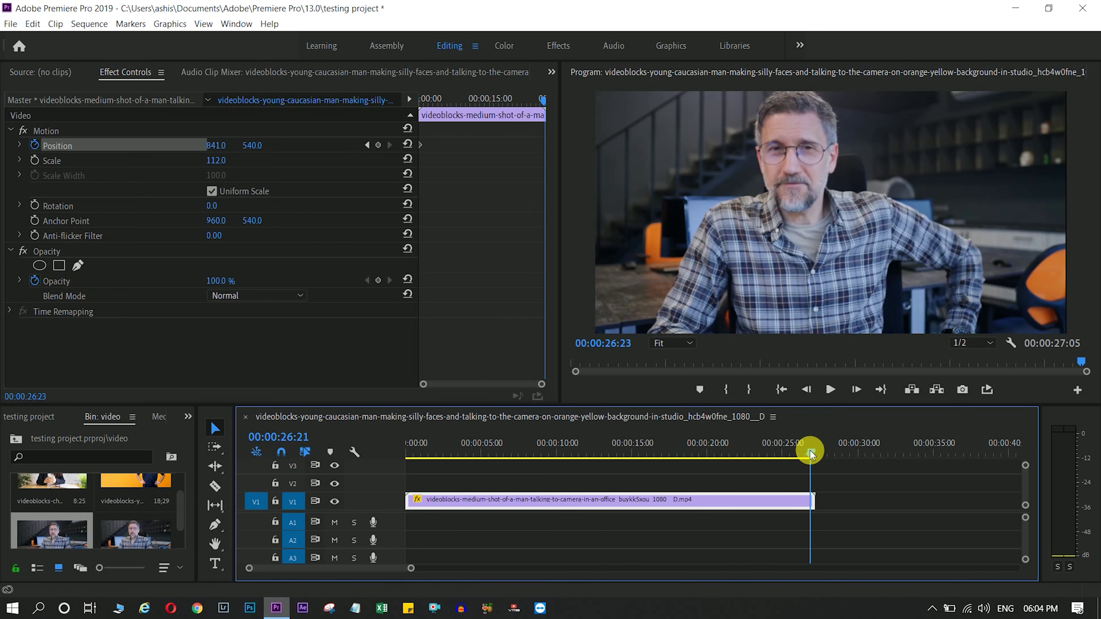
{"action": "left_click", "coordinate": [378, 145]}
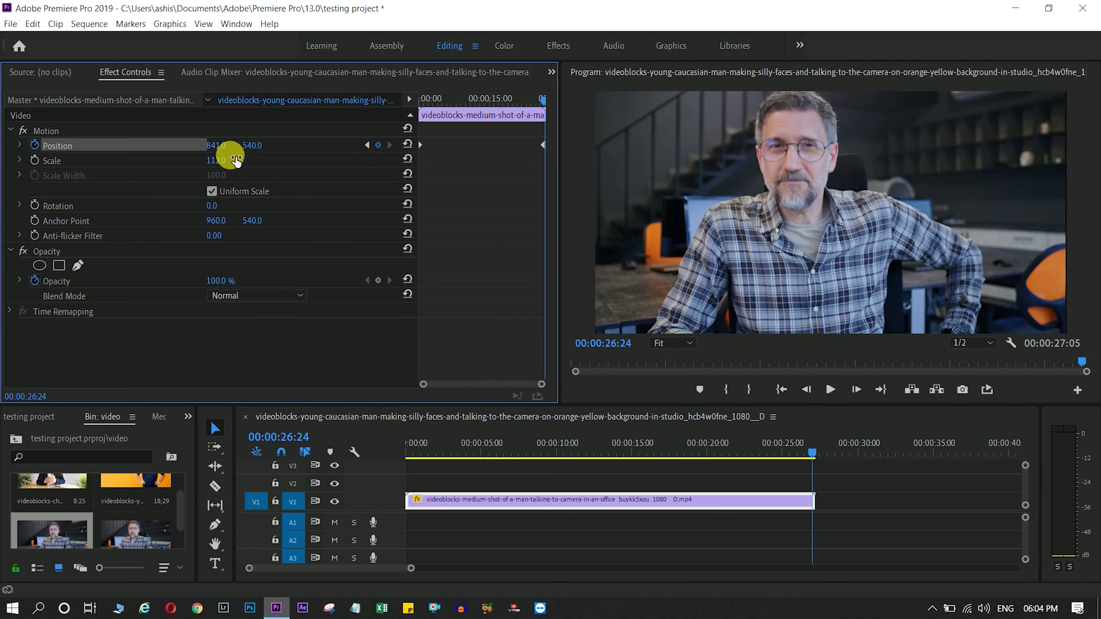
{"action": "left_click", "coordinate": [409, 451]}
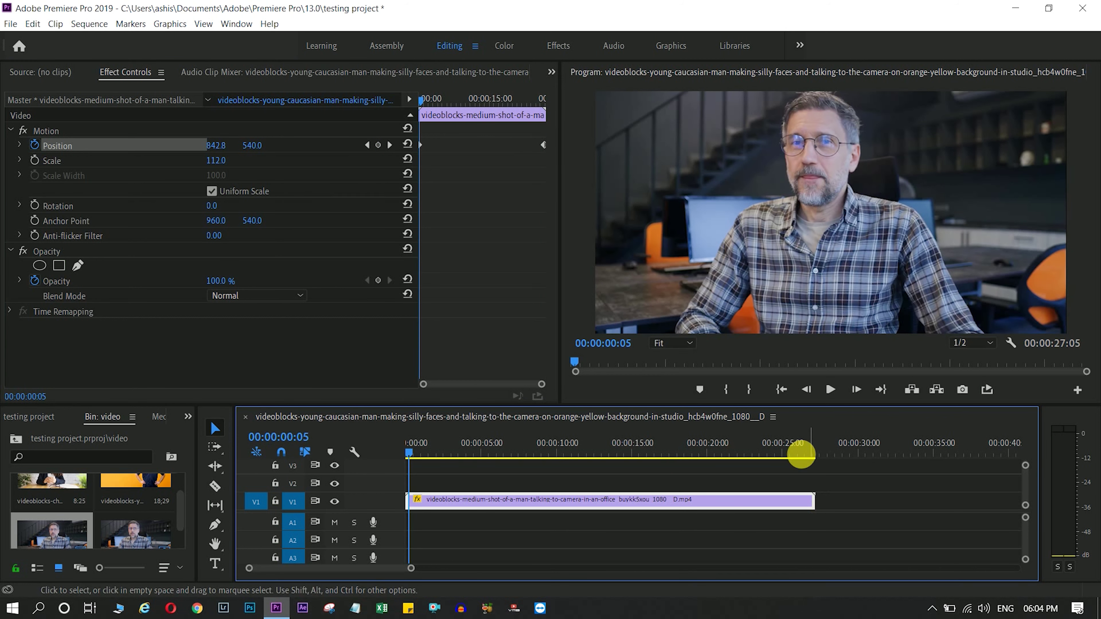
{"action": "left_click", "coordinate": [806, 449]}
{"action": "left_click", "coordinate": [408, 452]}
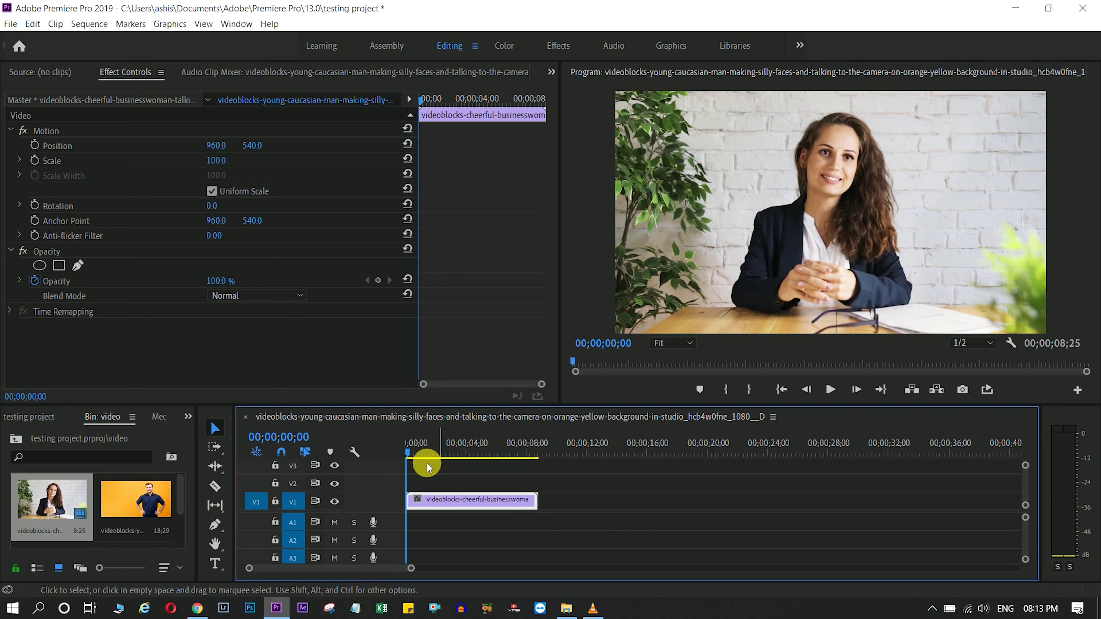
Return to the businesswoman clip's first frame and enable Position and Scale keyframes, with Scale 100 at 00;00.
{"action": "left_click_drag", "start_coordinate": [406, 452], "coordinate": [428, 451]}
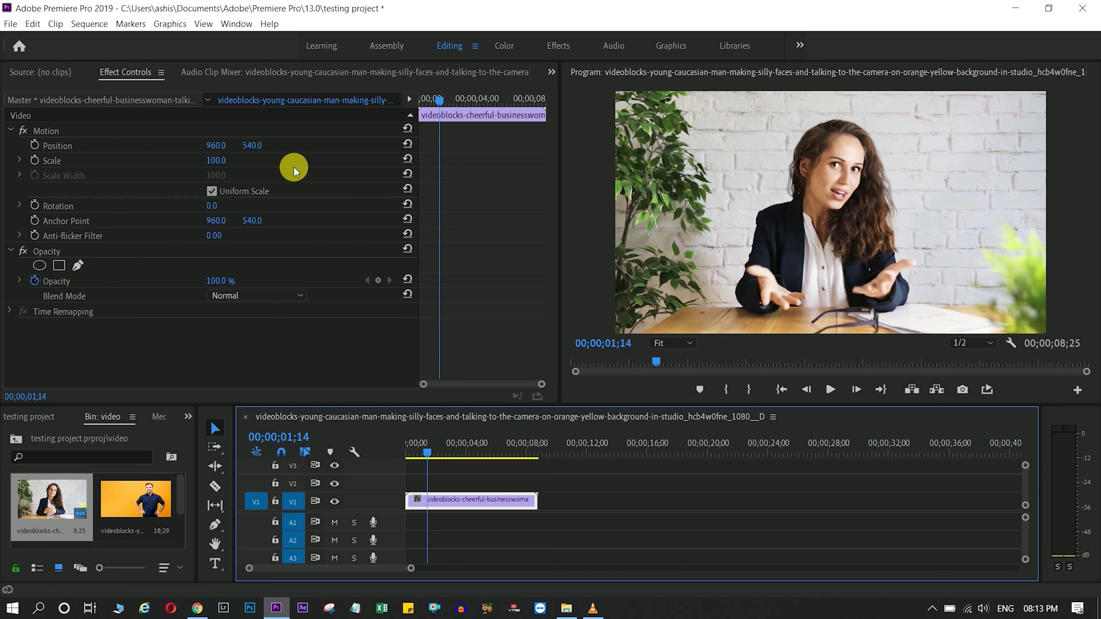
{"action": "mouse_move", "coordinate": [427, 452]}
{"action": "left_mouse_down"}
{"action": "mouse_move", "coordinate": [415, 454]}
{"action": "mouse_move", "coordinate": [452, 458]}
{"action": "left_mouse_up"}
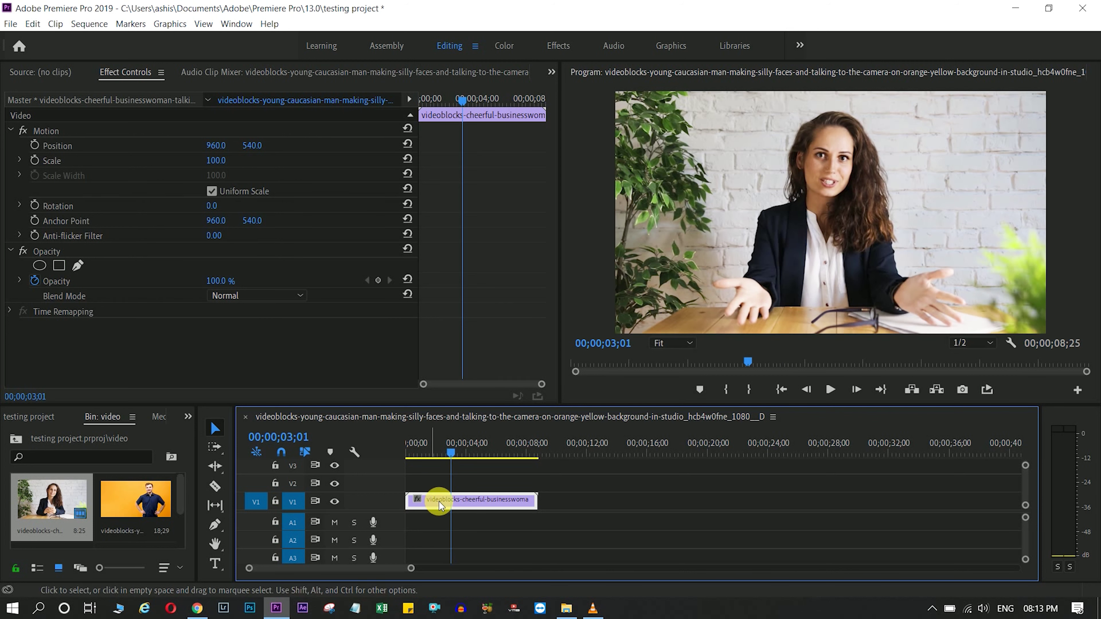
{"action": "left_click_drag", "start_coordinate": [455, 464], "coordinate": [424, 453]}
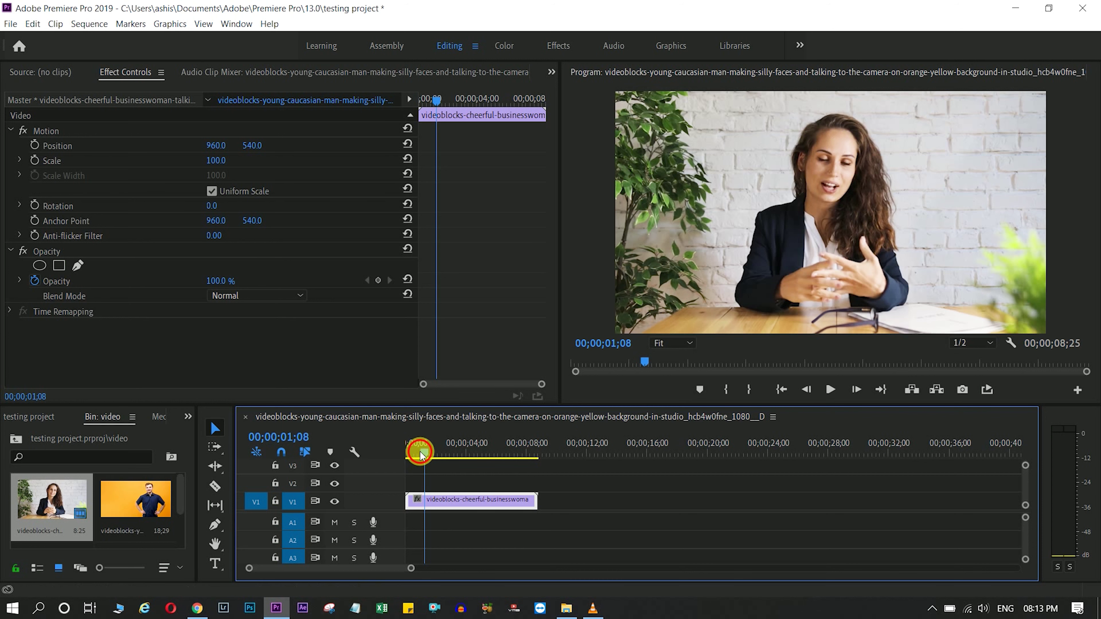
{"action": "left_click_drag", "start_coordinate": [420, 454], "coordinate": [406, 455]}
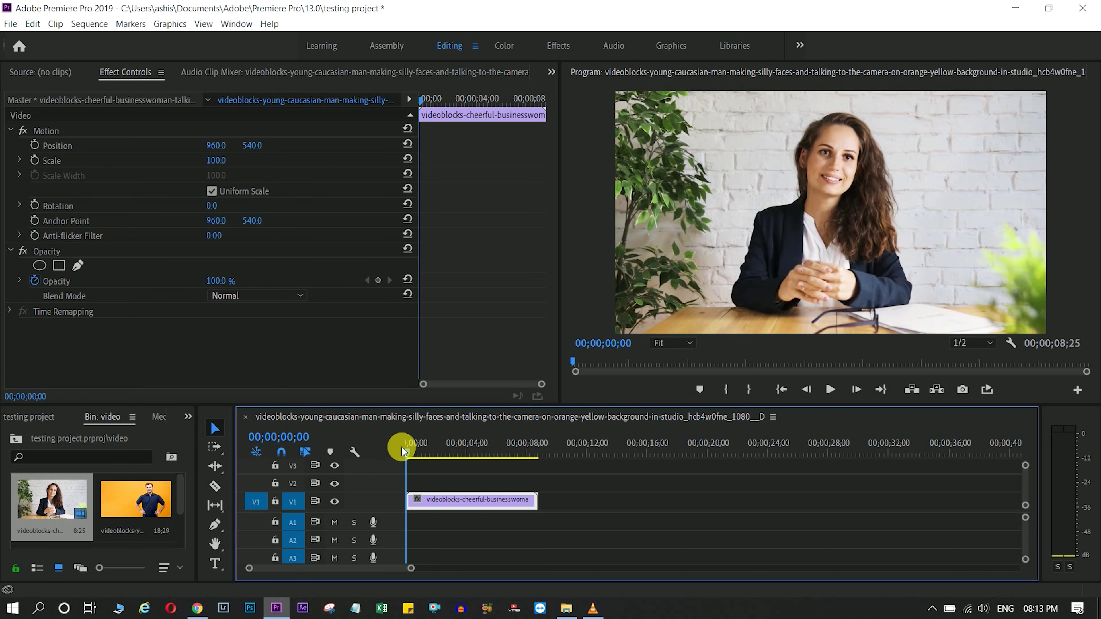
{"action": "left_click", "coordinate": [34, 146]}
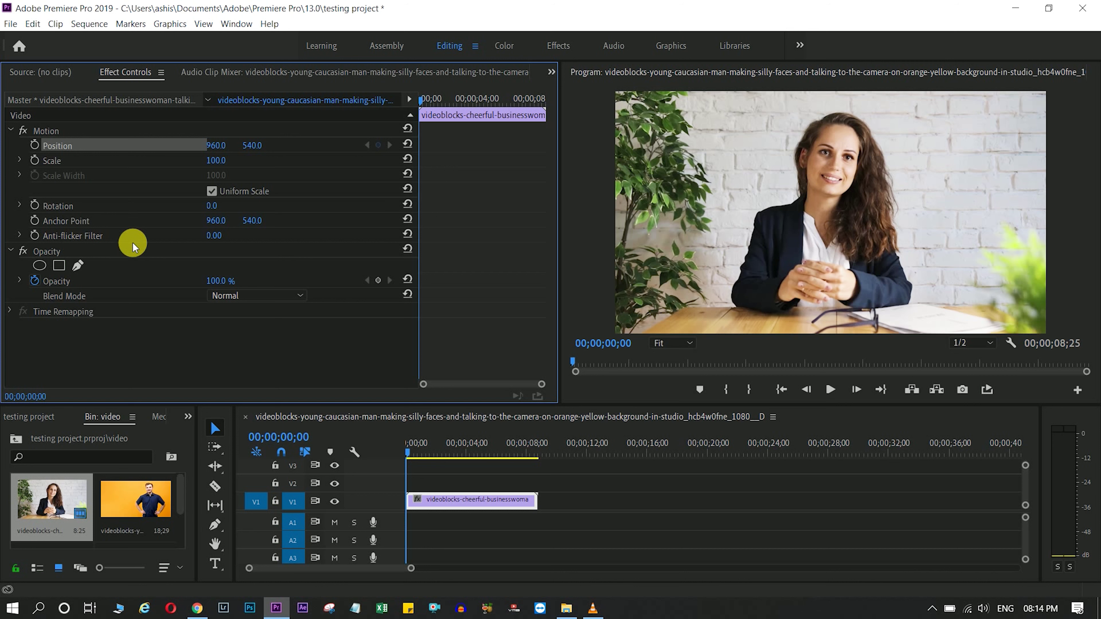
{"action": "left_click", "coordinate": [138, 363]}
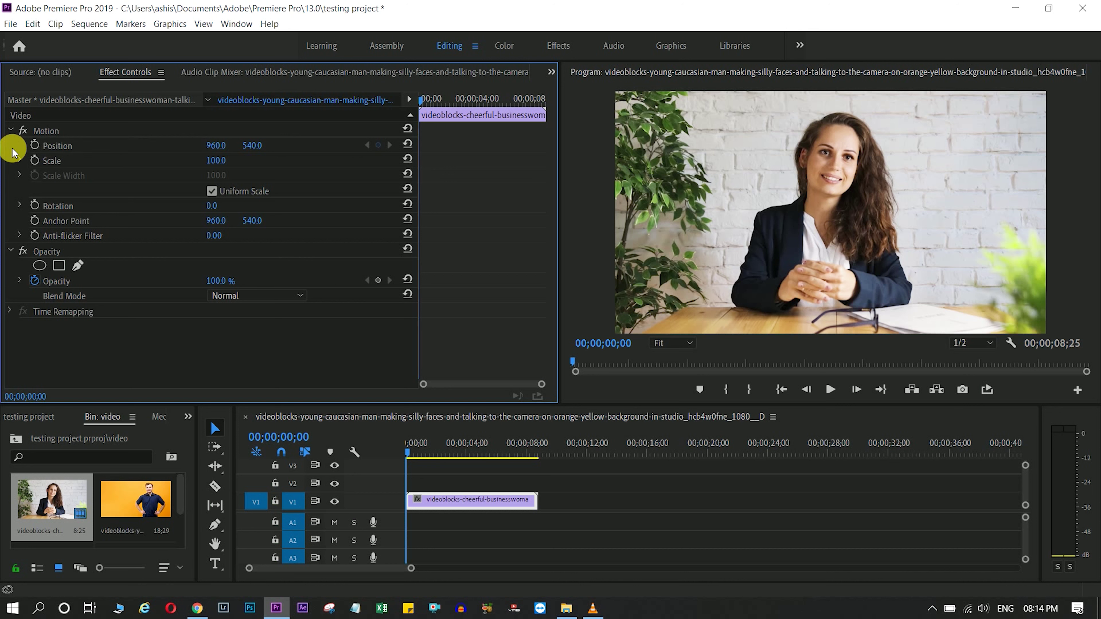
{"action": "left_click", "coordinate": [35, 161]}
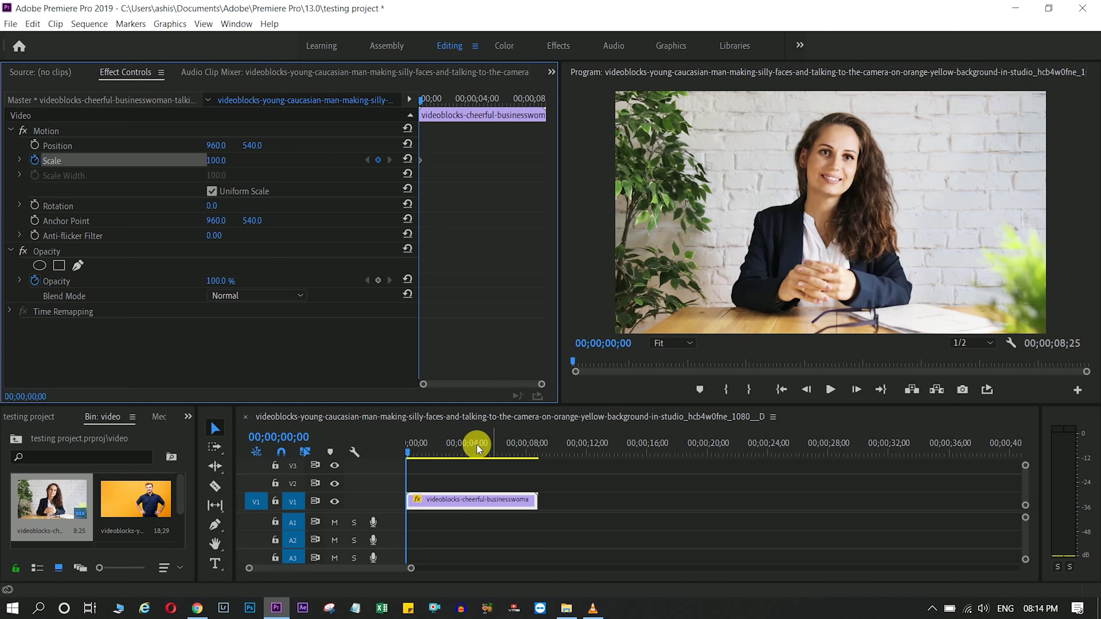
At 00;00;07;15, key Scale 130 and Position Y 594, then return to the clip start.
{"action": "left_click_drag", "start_coordinate": [407, 455], "coordinate": [519, 451]}
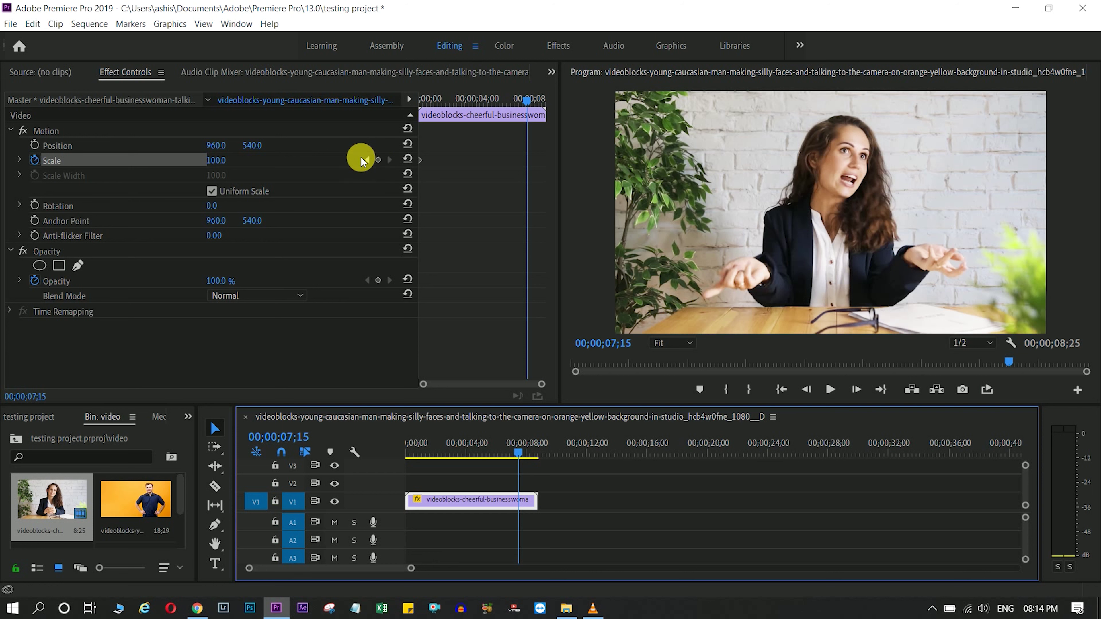
{"action": "left_click", "coordinate": [378, 160]}
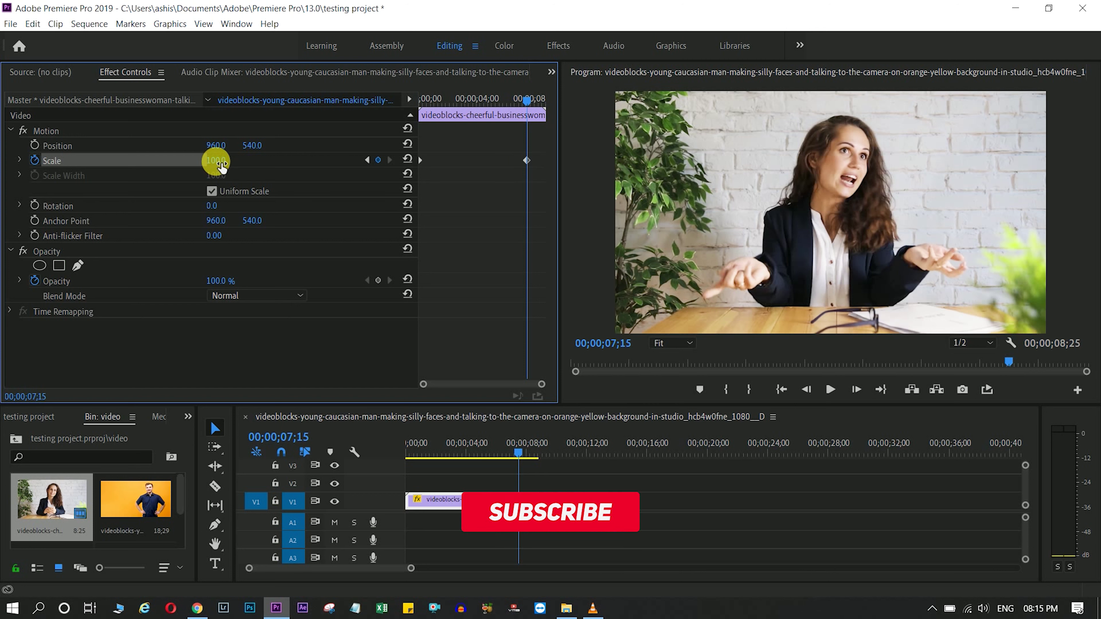
{"action": "left_click_drag", "start_coordinate": [219, 168], "coordinate": [227, 160]}
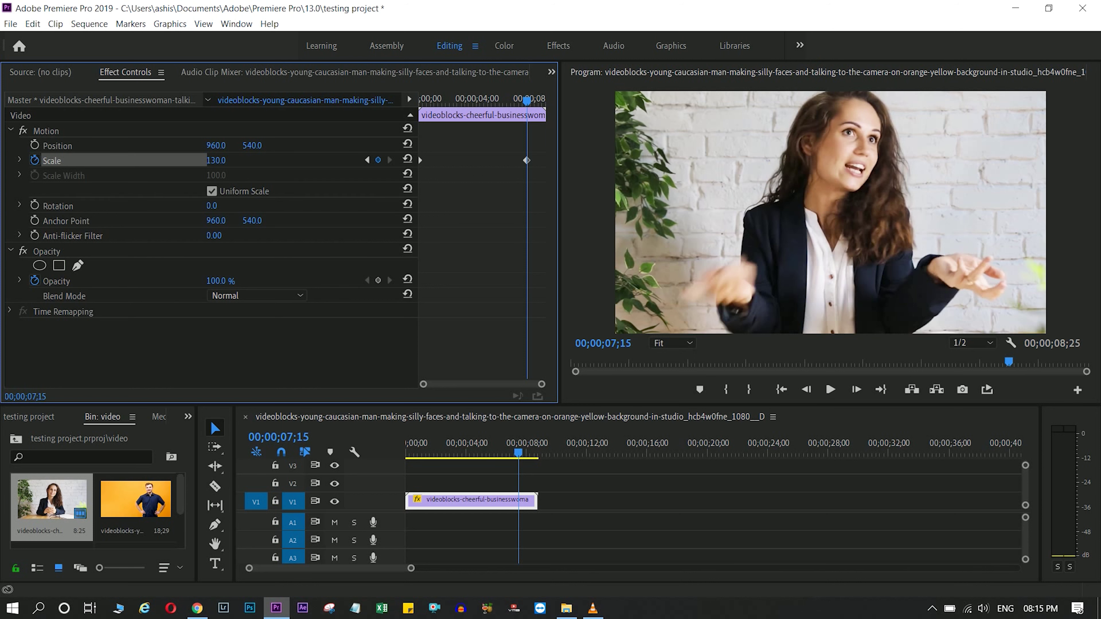
{"action": "left_click_drag", "start_coordinate": [252, 145], "coordinate": [265, 148]}
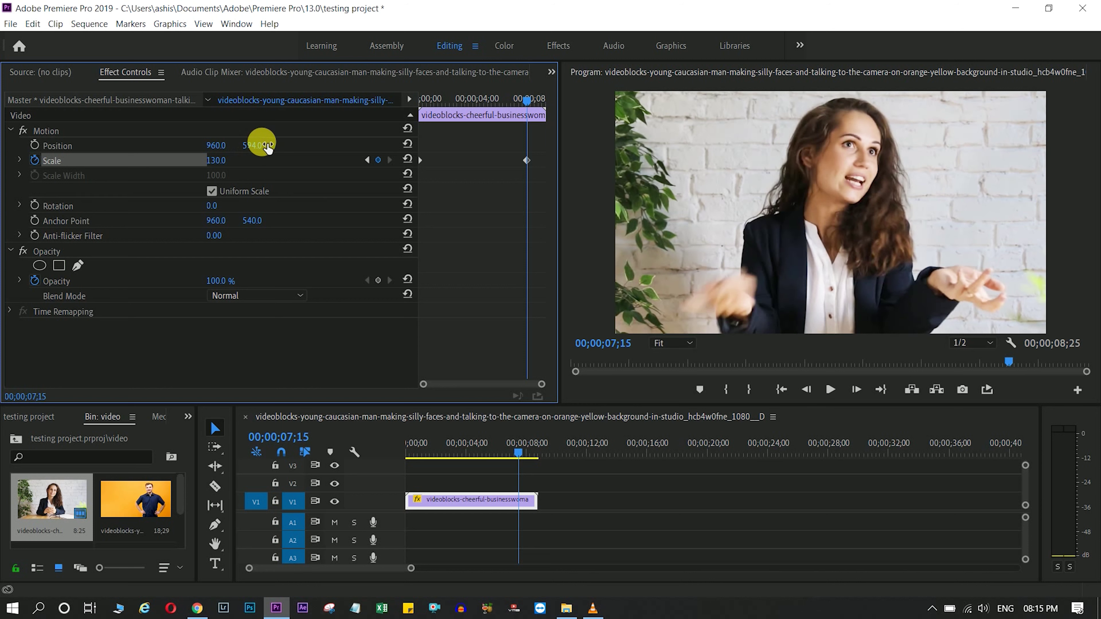
{"action": "left_click", "coordinate": [517, 452]}
{"action": "left_click_drag", "start_coordinate": [518, 454], "coordinate": [359, 450]}
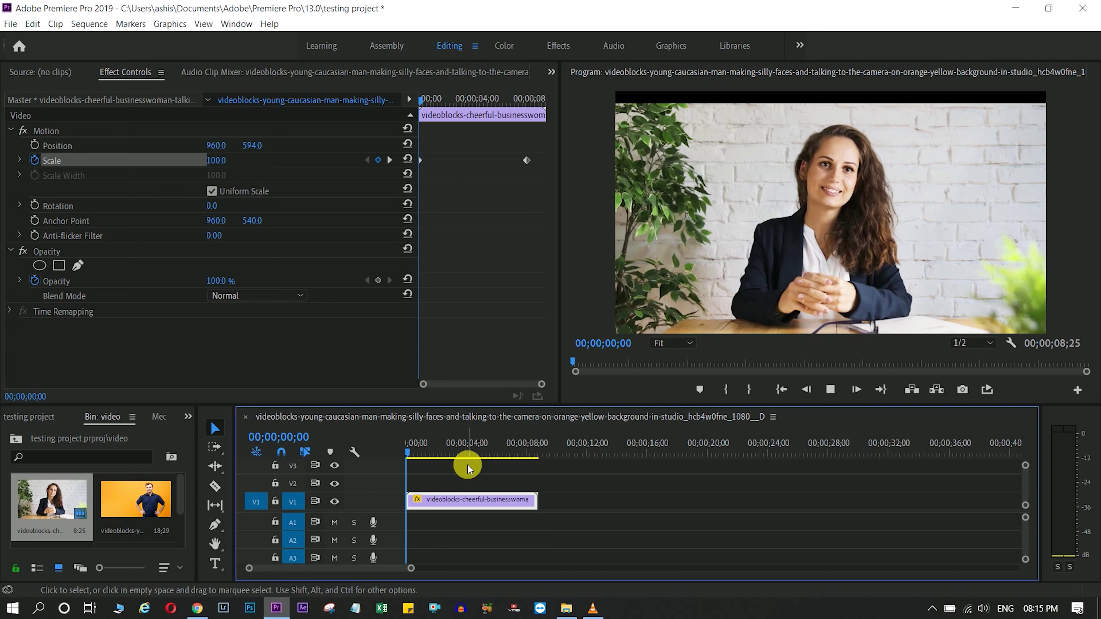
Preview the zoom twice, then raise the opening Scale at 00;00 to 130.
{"action": "key", "text": "space"}
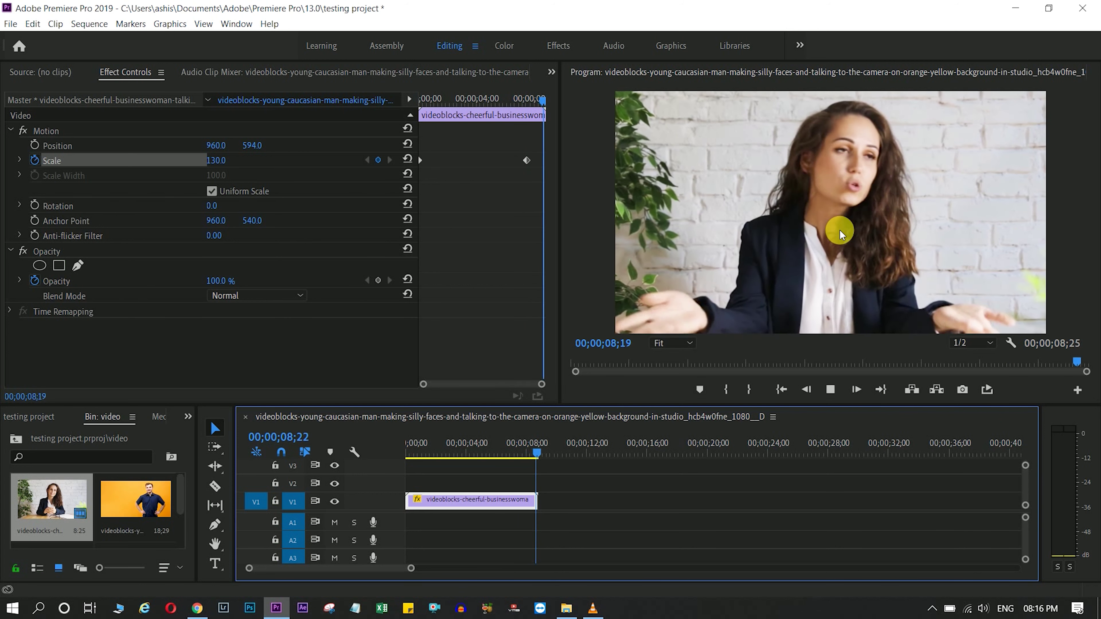
{"action": "left_click", "coordinate": [408, 452]}
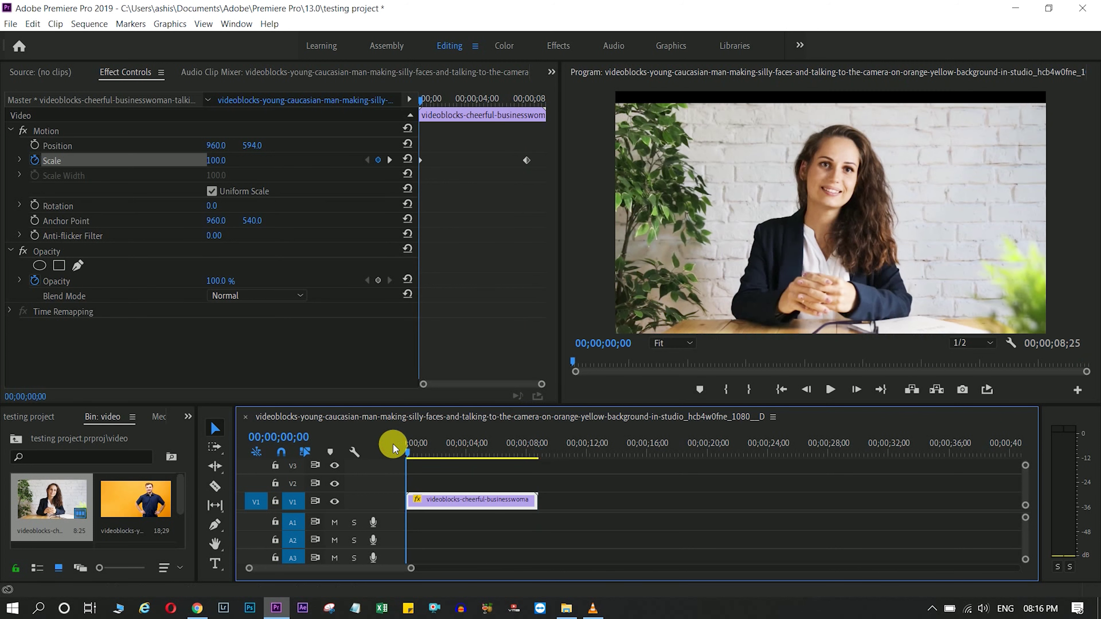
{"action": "key", "text": "space"}
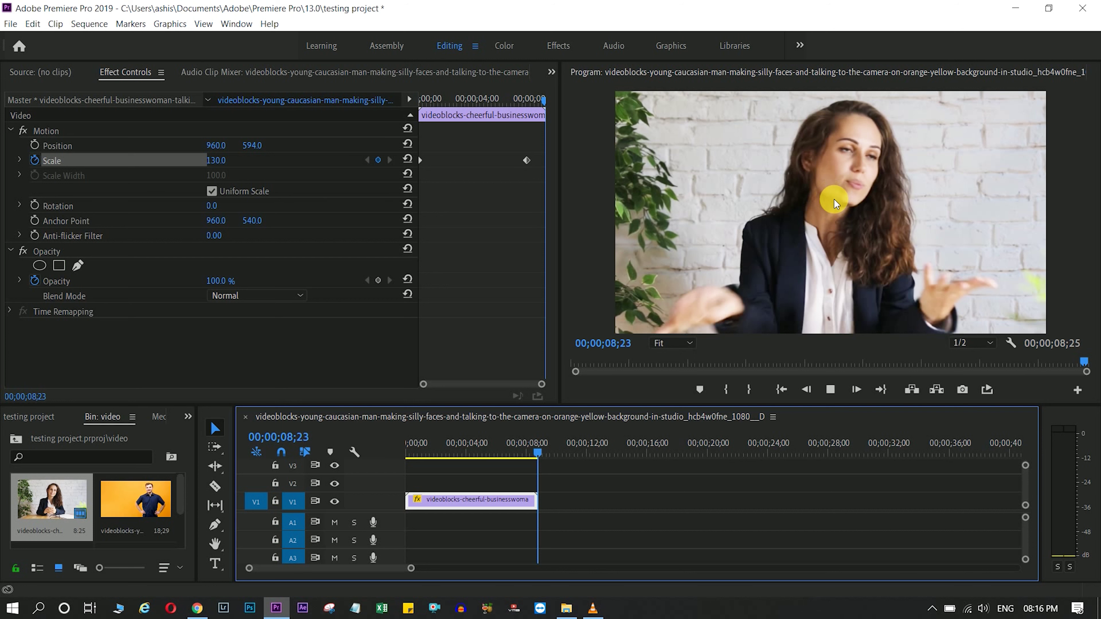
{"action": "left_click", "coordinate": [526, 160]}
{"action": "left_click", "coordinate": [393, 439]}
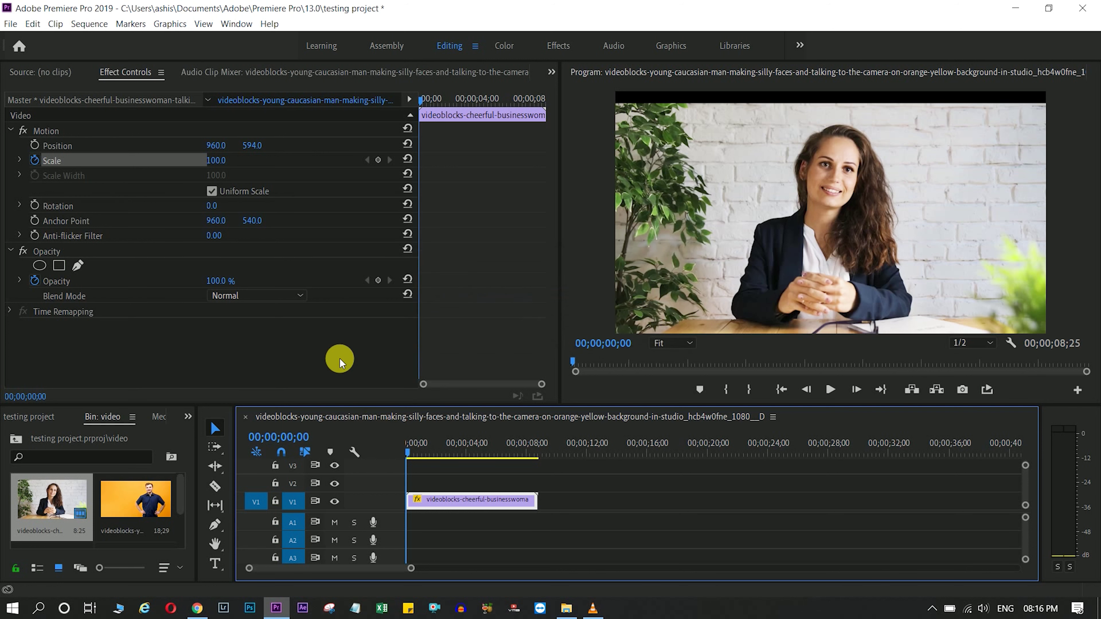
{"action": "left_click_drag", "start_coordinate": [210, 160], "coordinate": [250, 161]}
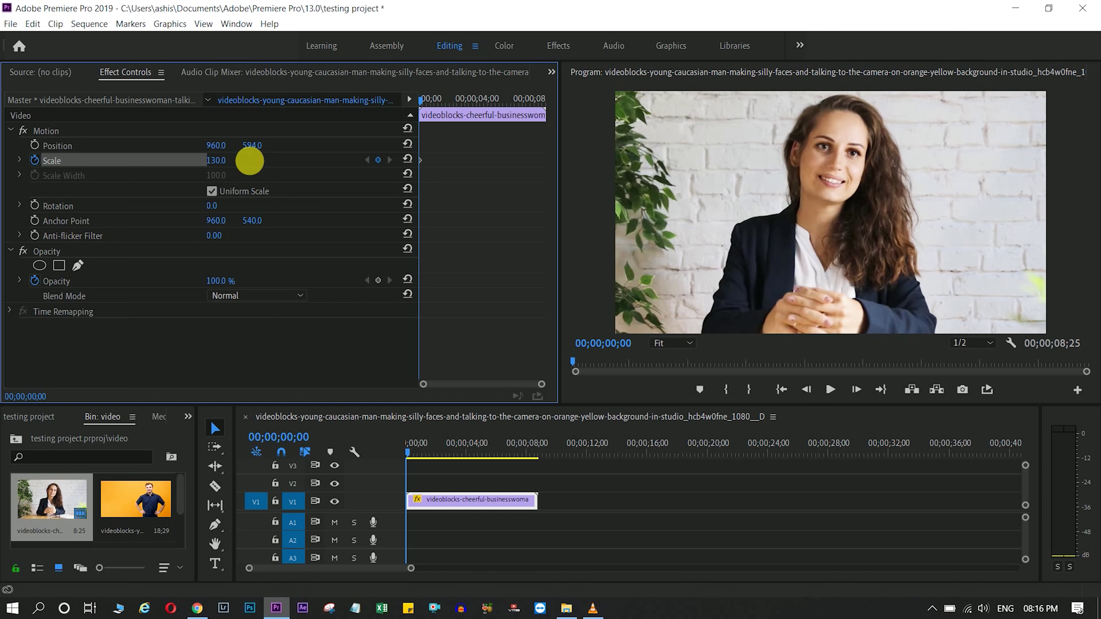
Add a Scale keyframe of 100 at 00;00;07;21 and play the clip from the start.
{"action": "left_click", "coordinate": [451, 525]}
{"action": "left_click_drag", "start_coordinate": [412, 453], "coordinate": [523, 451]}
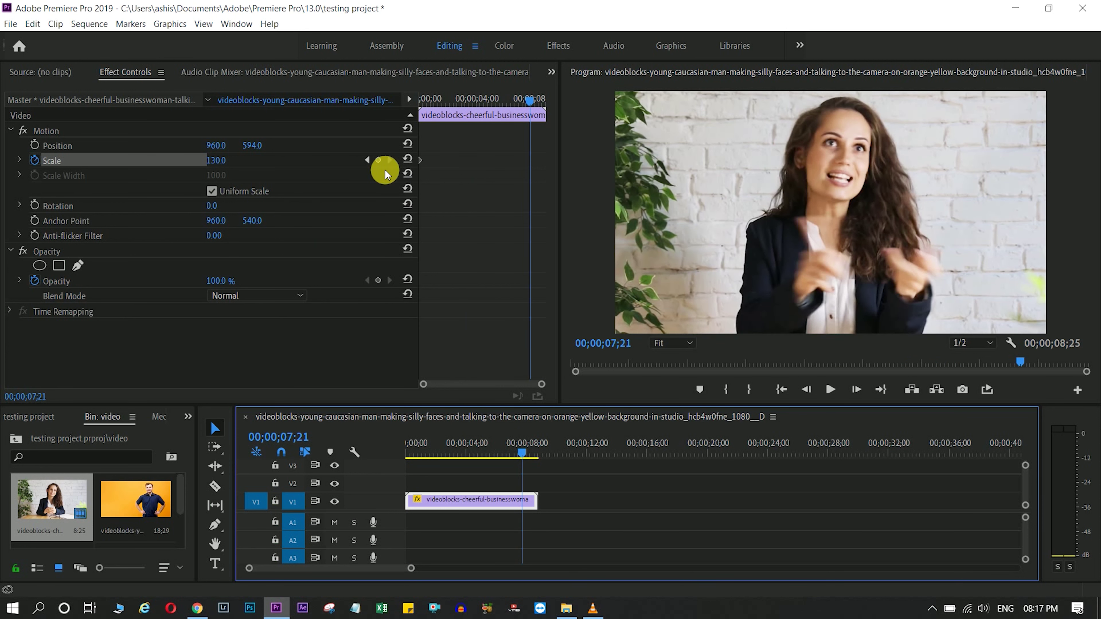
{"action": "left_click", "coordinate": [377, 160]}
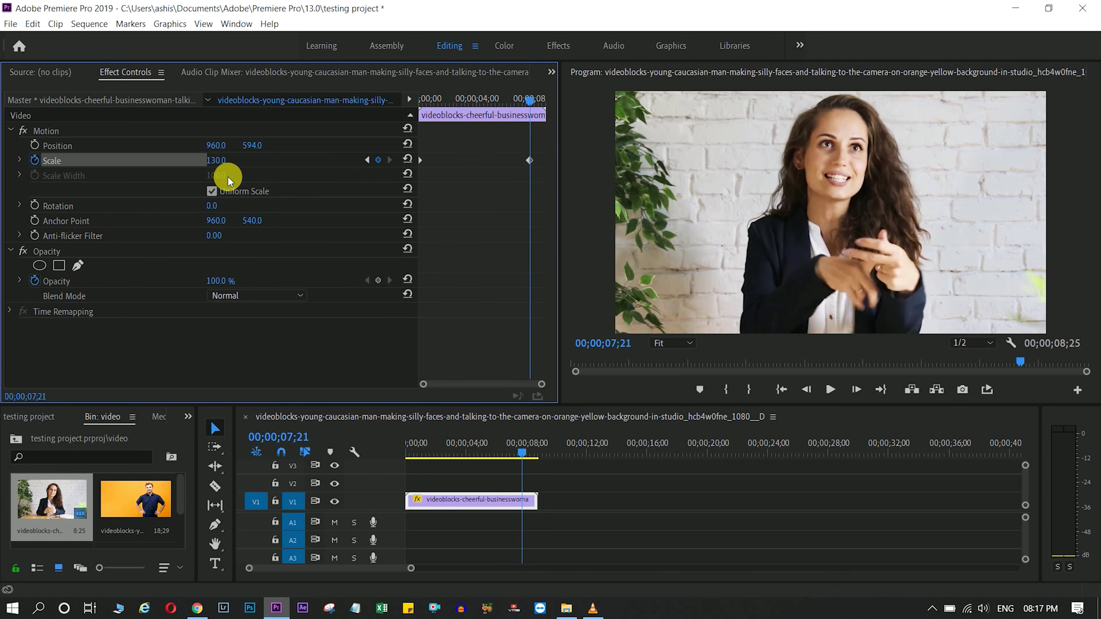
{"action": "left_click", "coordinate": [219, 160]}
{"action": "type", "text": "1"}
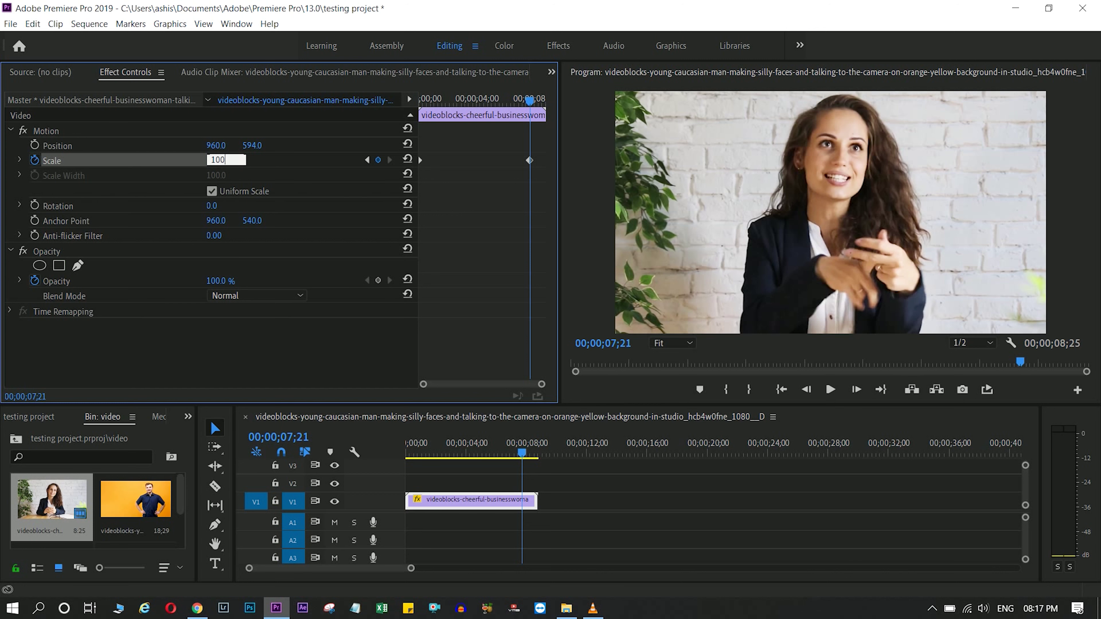
{"action": "key", "text": "Return"}
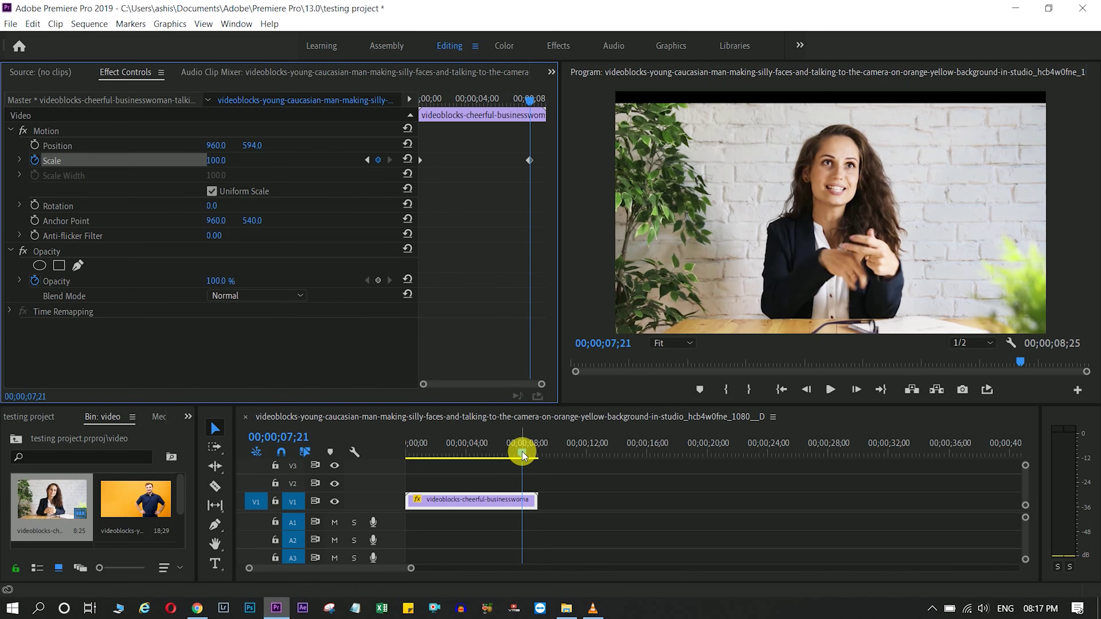
{"action": "left_click_drag", "start_coordinate": [522, 452], "coordinate": [386, 447]}
{"action": "key", "text": "space"}
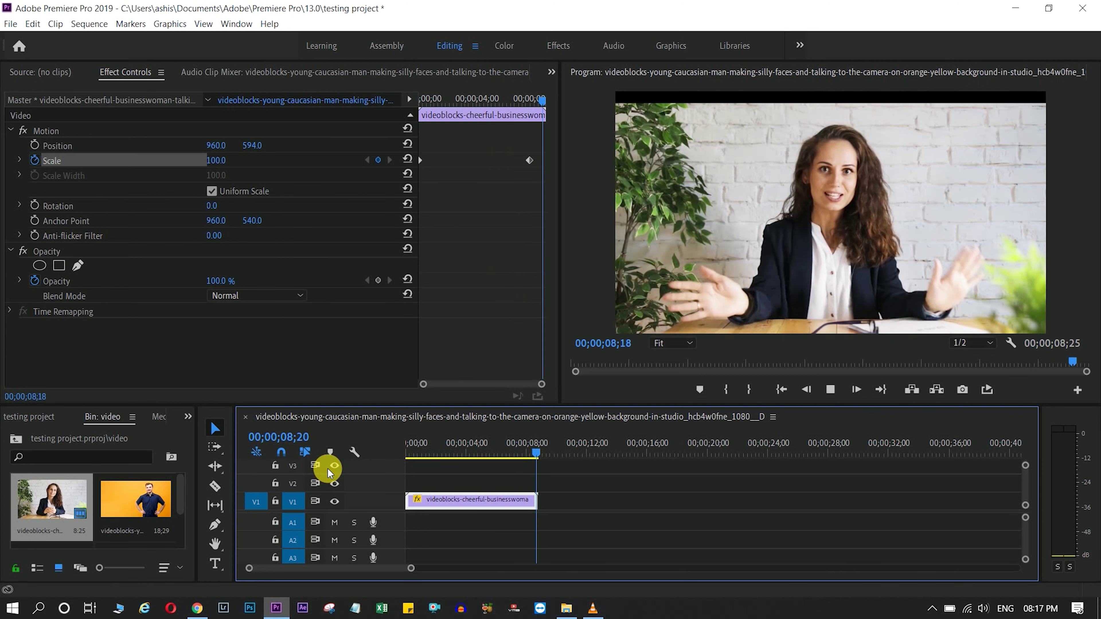
Move the zoom-out keyframe to about 04;18 and add a Scale 130 keyframe at 00;00;08;19.
{"action": "left_click", "coordinate": [477, 454]}
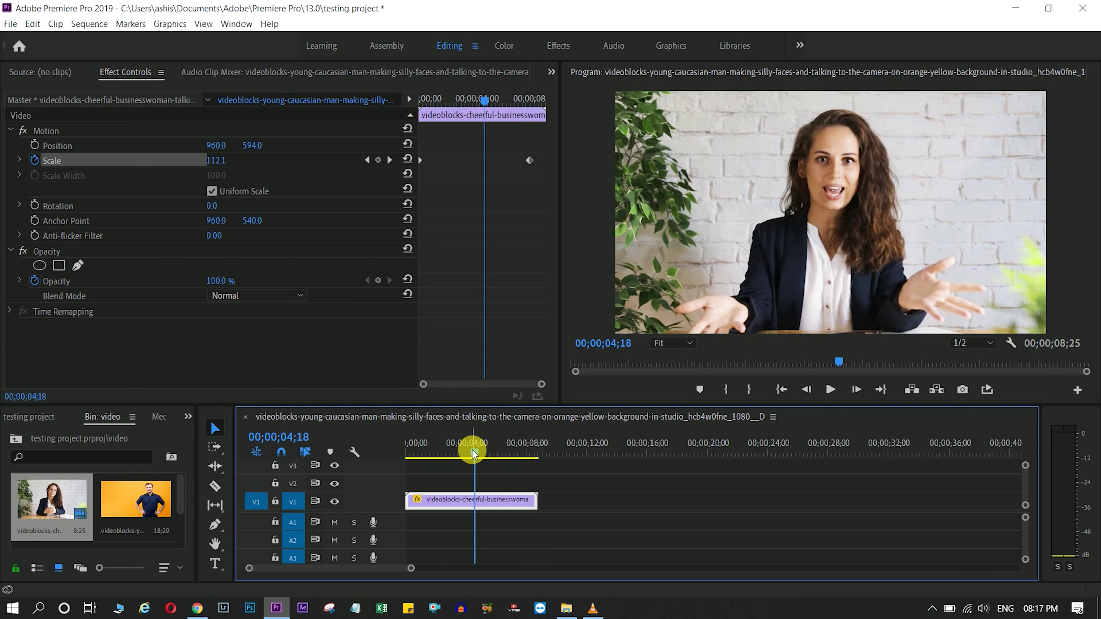
{"action": "left_click_drag", "start_coordinate": [529, 160], "coordinate": [479, 161]}
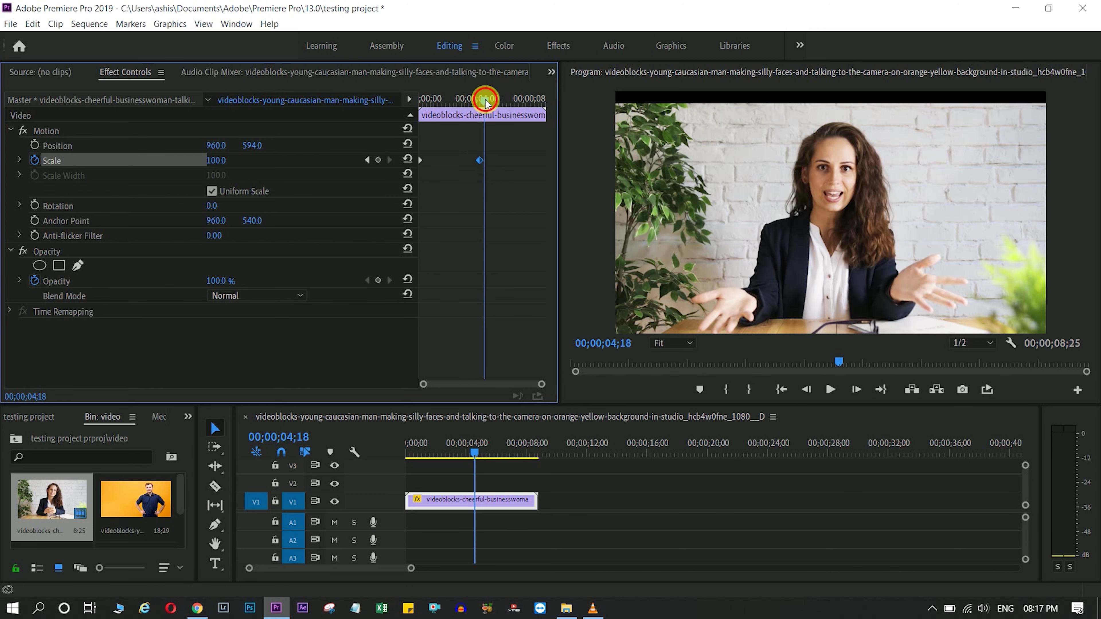
{"action": "left_click_drag", "start_coordinate": [486, 102], "coordinate": [544, 102]}
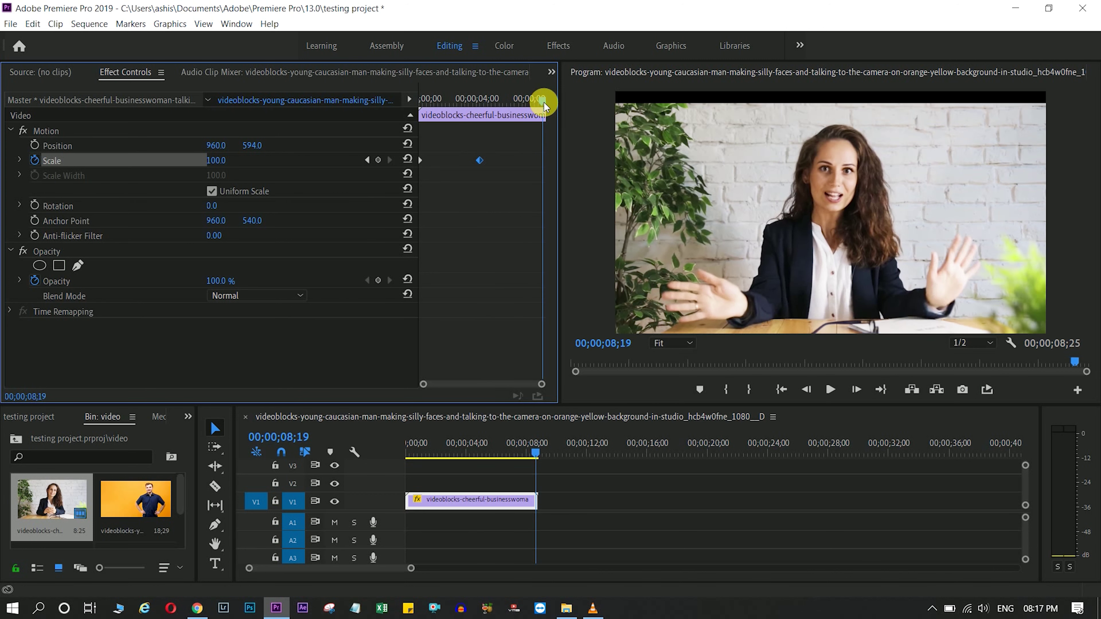
{"action": "left_click", "coordinate": [378, 161]}
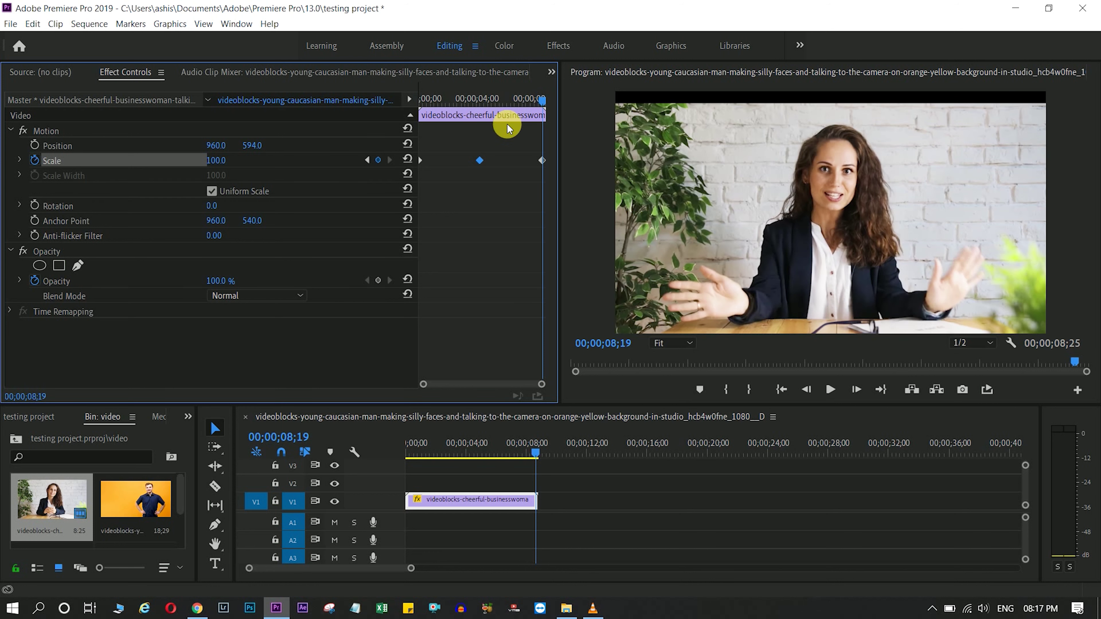
{"action": "mouse_move", "coordinate": [428, 105]}
{"action": "left_mouse_down"}
{"action": "mouse_move", "coordinate": [418, 106]}
{"action": "mouse_move", "coordinate": [545, 109]}
{"action": "left_mouse_up"}
{"action": "key", "text": "ctrl+v"}
{"action": "type", "text": "13"}
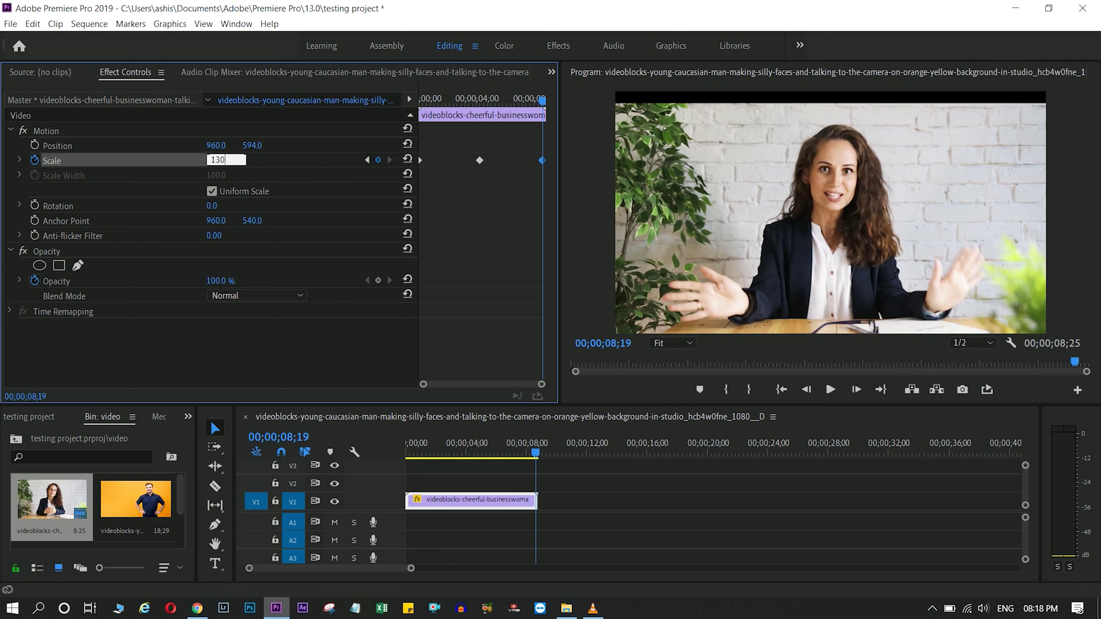
{"action": "left_click", "coordinate": [334, 348]}
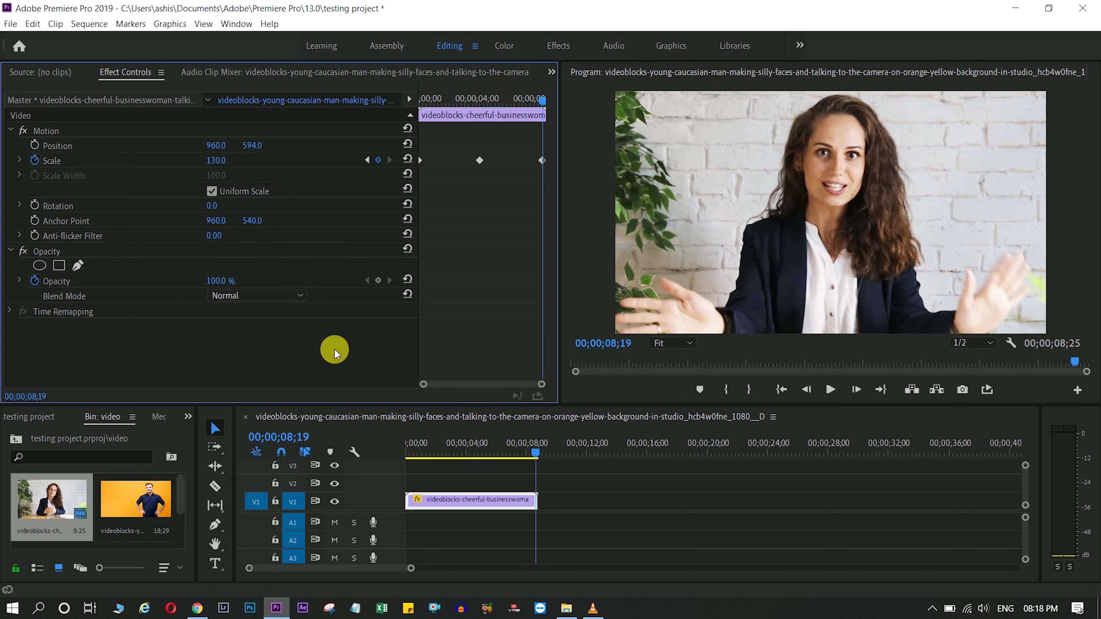
{"action": "left_click_drag", "start_coordinate": [536, 453], "coordinate": [373, 454]}
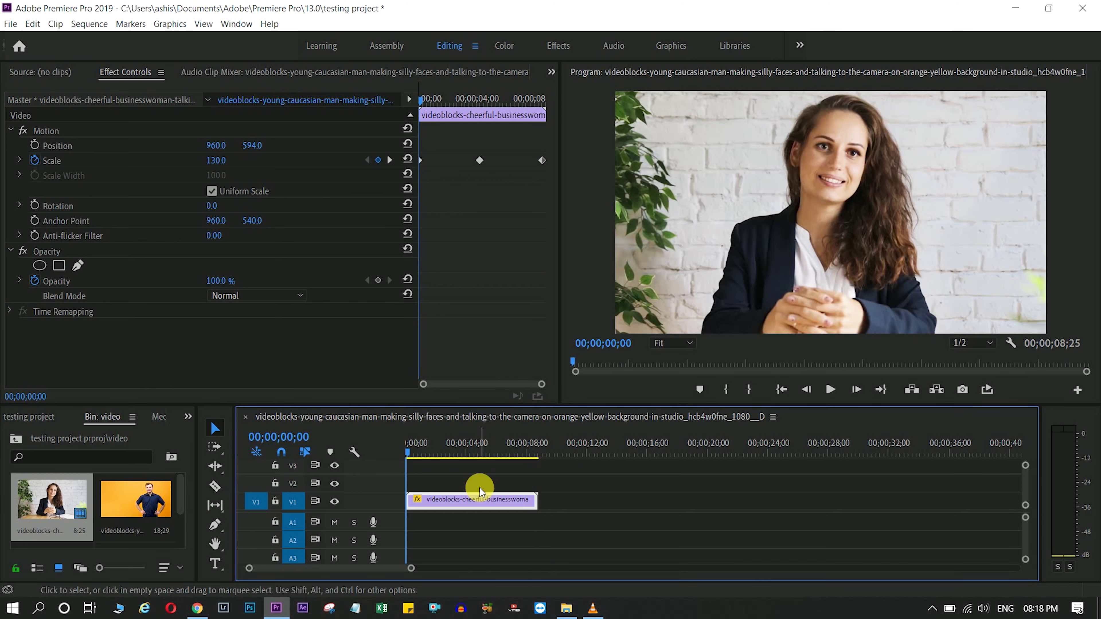
{"action": "key", "text": "space"}
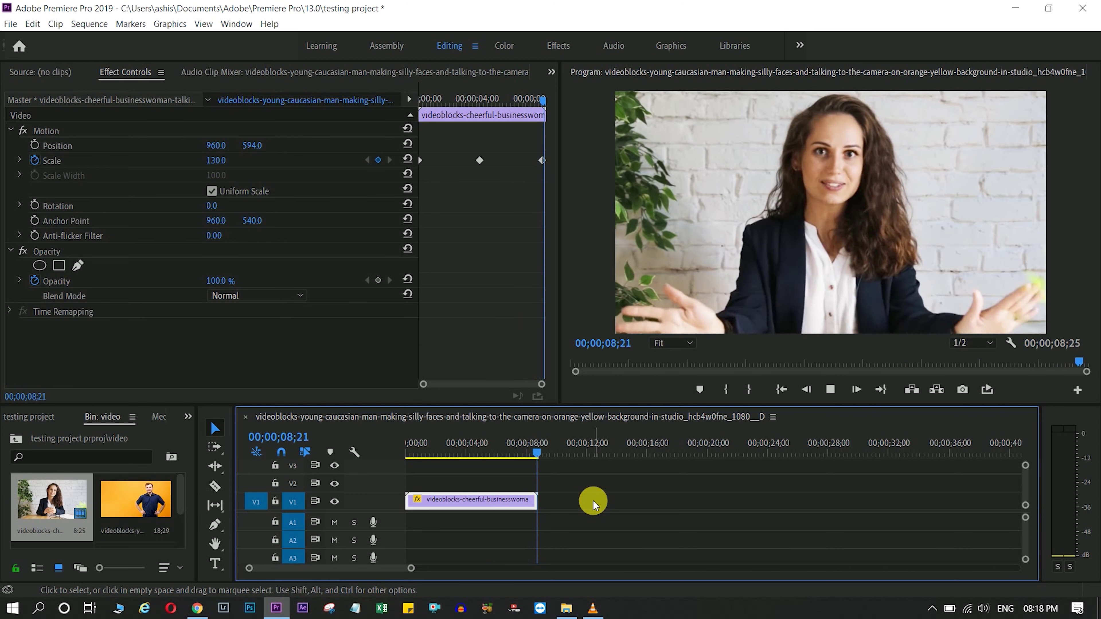
{"action": "key", "text": "space"}
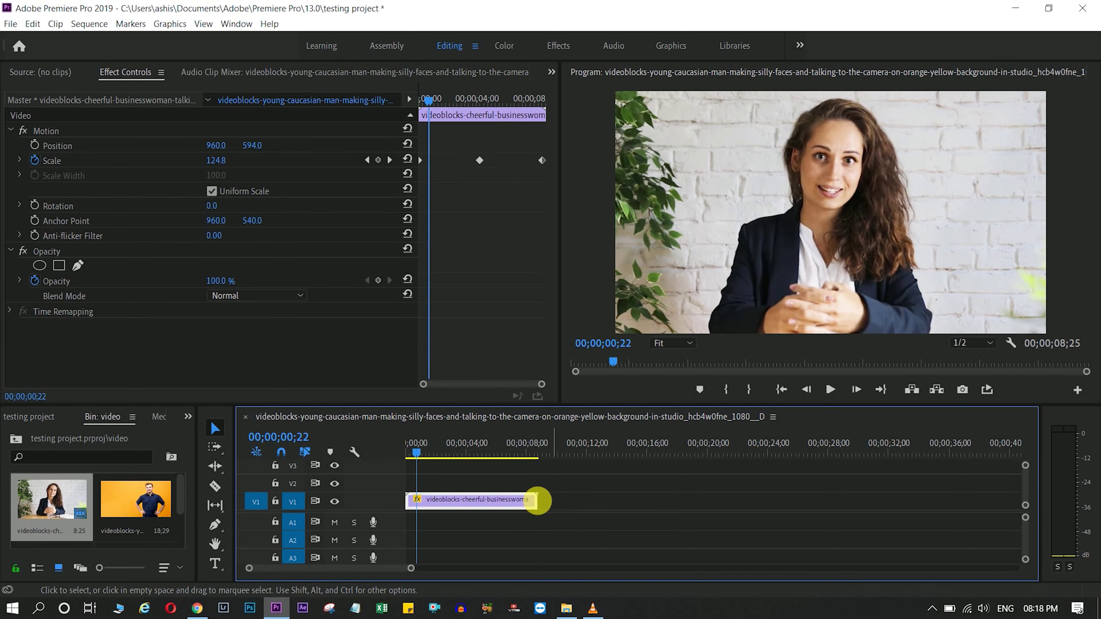
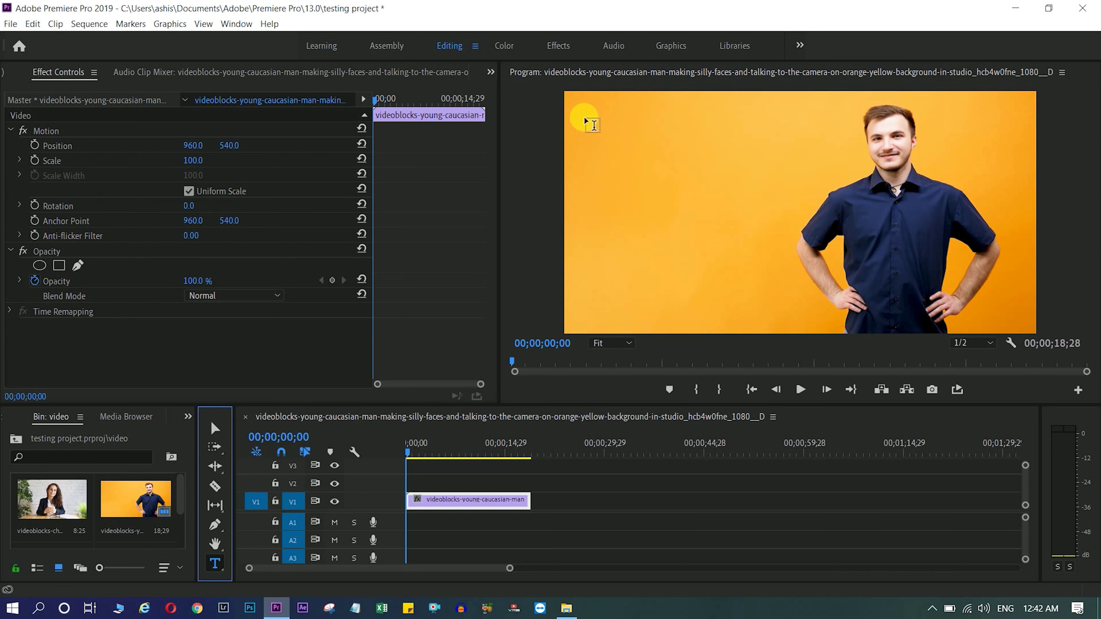
Draw a text box in the upper-left of the frame and enter the title 'text sample'.
{"action": "left_click", "coordinate": [583, 120]}
{"action": "left_click_drag", "start_coordinate": [583, 121], "coordinate": [797, 252]}
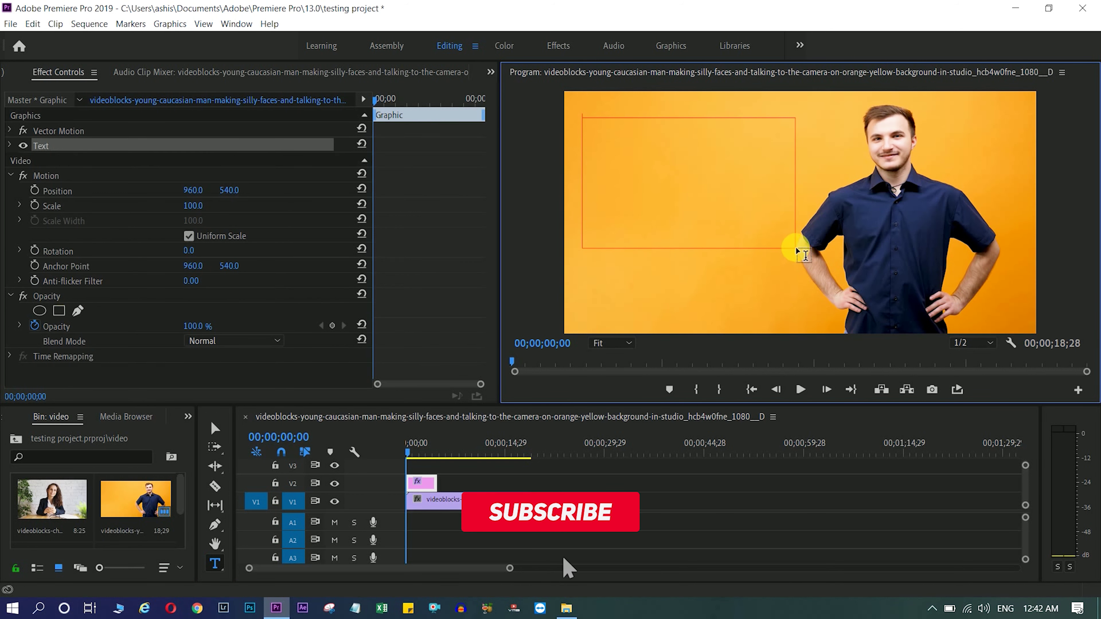
{"action": "type", "text": "A"}
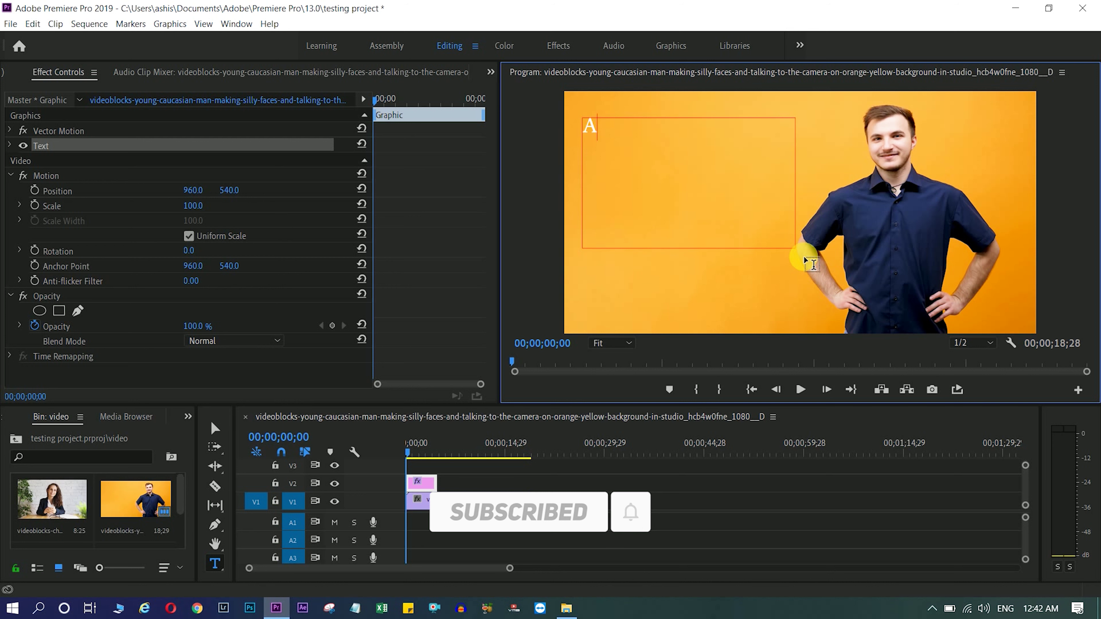
{"action": "key", "text": "BackSpace"}
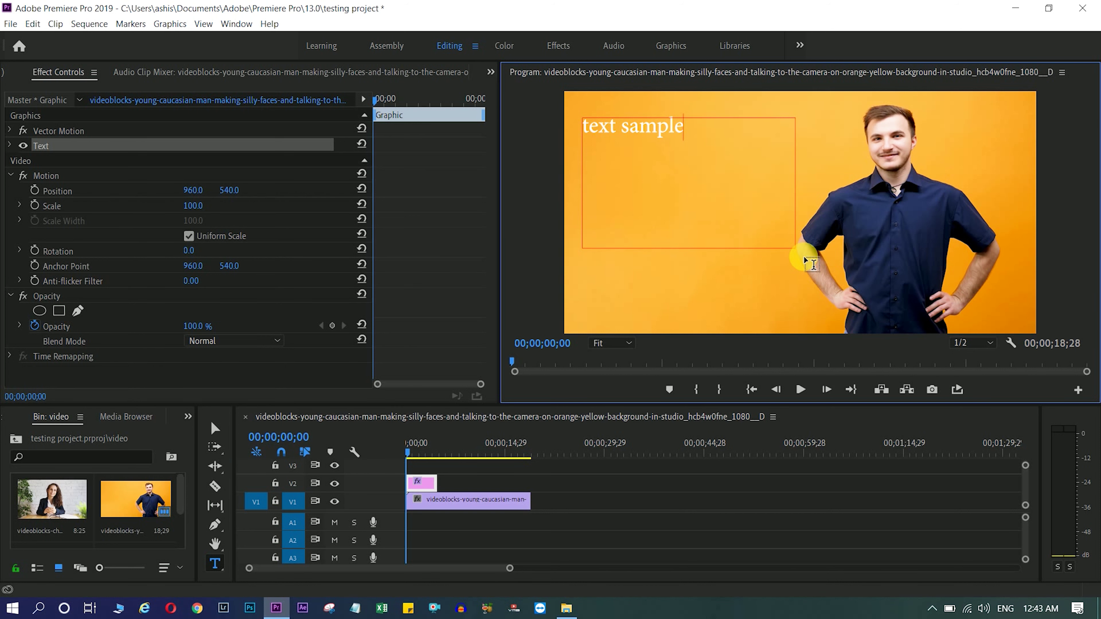
{"action": "left_click", "coordinate": [267, 569]}
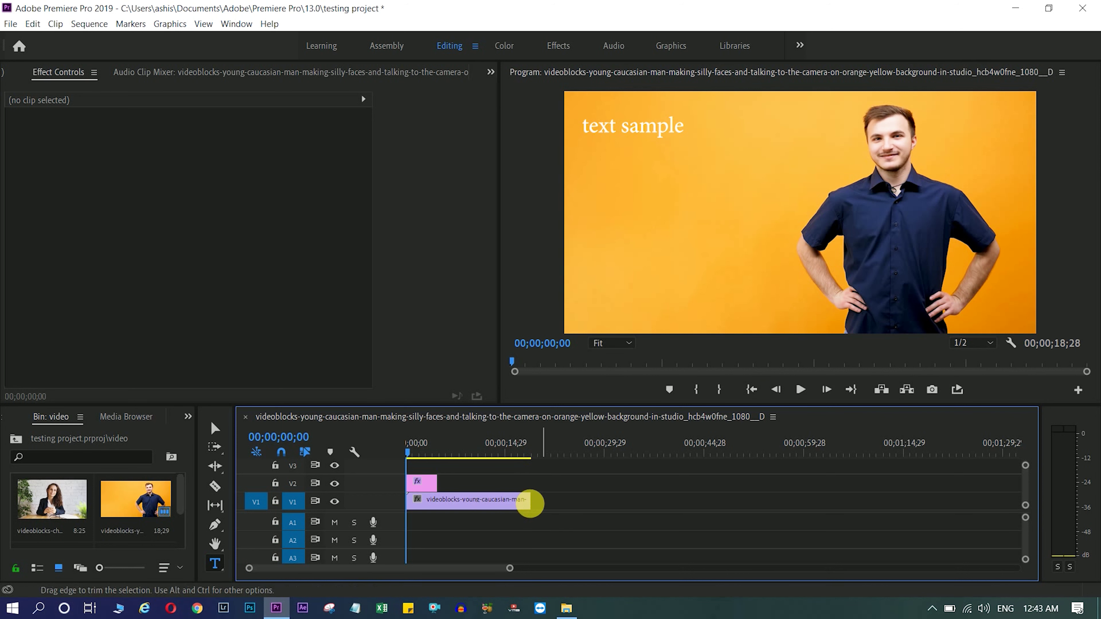
Move the V2 title to position 936, 630 at 97 scale, then switch to the Graphics workspace.
{"action": "left_click", "coordinate": [419, 490]}
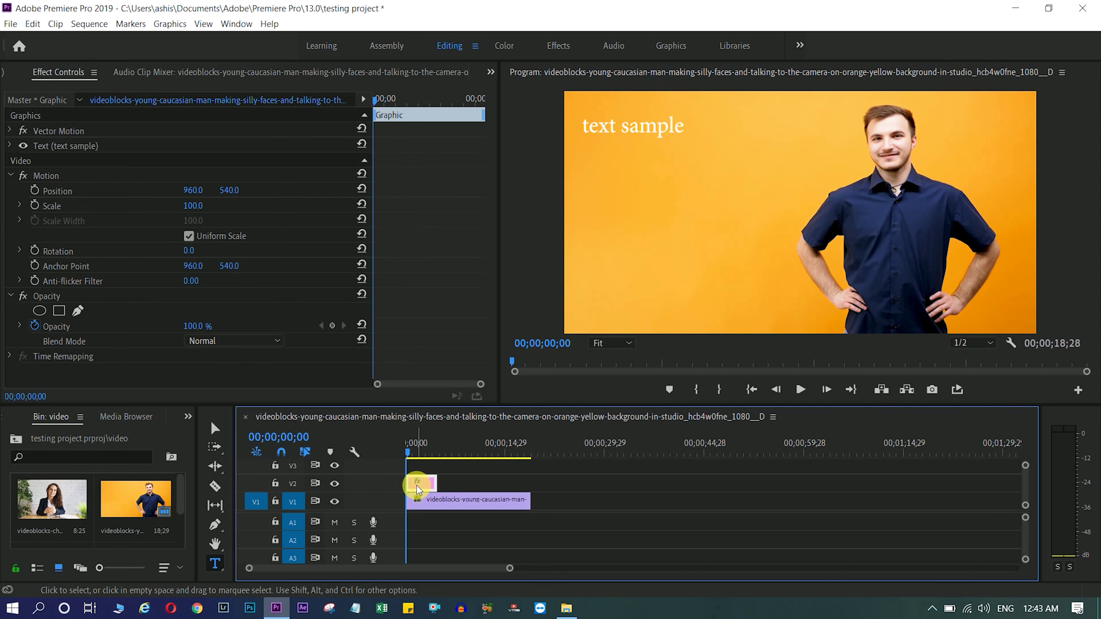
{"action": "left_click", "coordinate": [639, 127]}
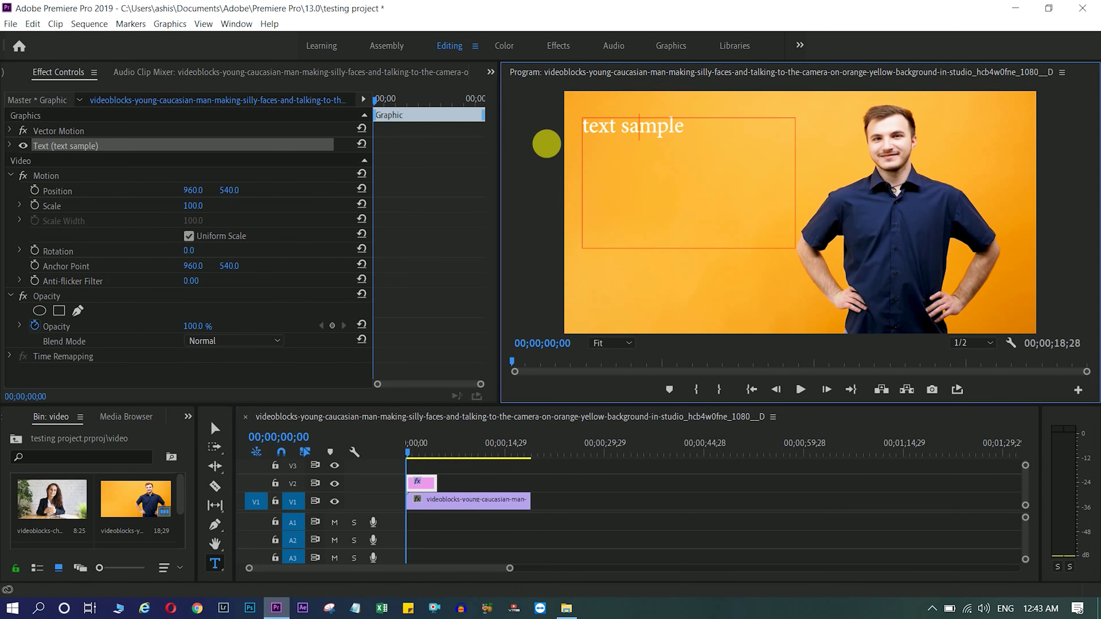
{"action": "left_click", "coordinate": [419, 485]}
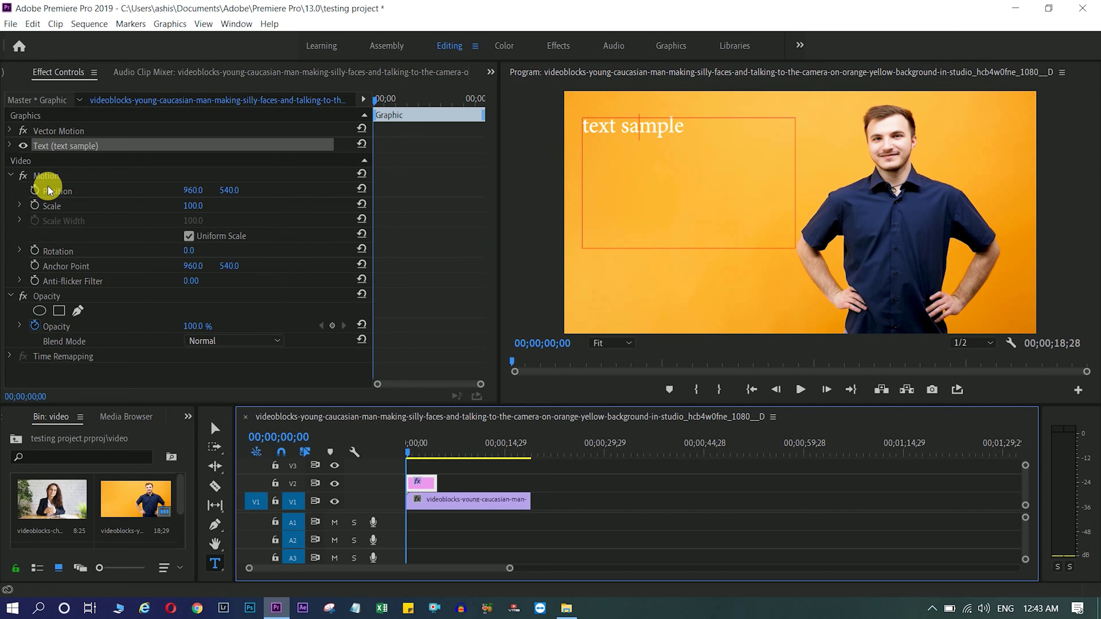
{"action": "left_click_drag", "start_coordinate": [228, 191], "coordinate": [236, 189]}
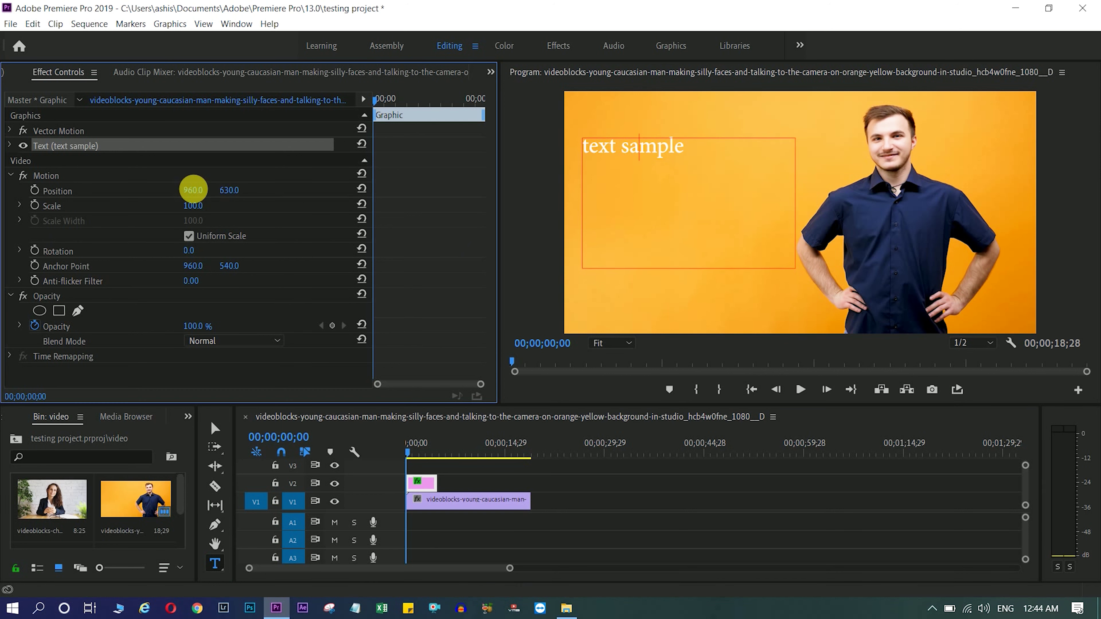
{"action": "mouse_move", "coordinate": [193, 191]}
{"action": "left_mouse_down"}
{"action": "mouse_move", "coordinate": [220, 205]}
{"action": "mouse_move", "coordinate": [183, 206]}
{"action": "left_mouse_up"}
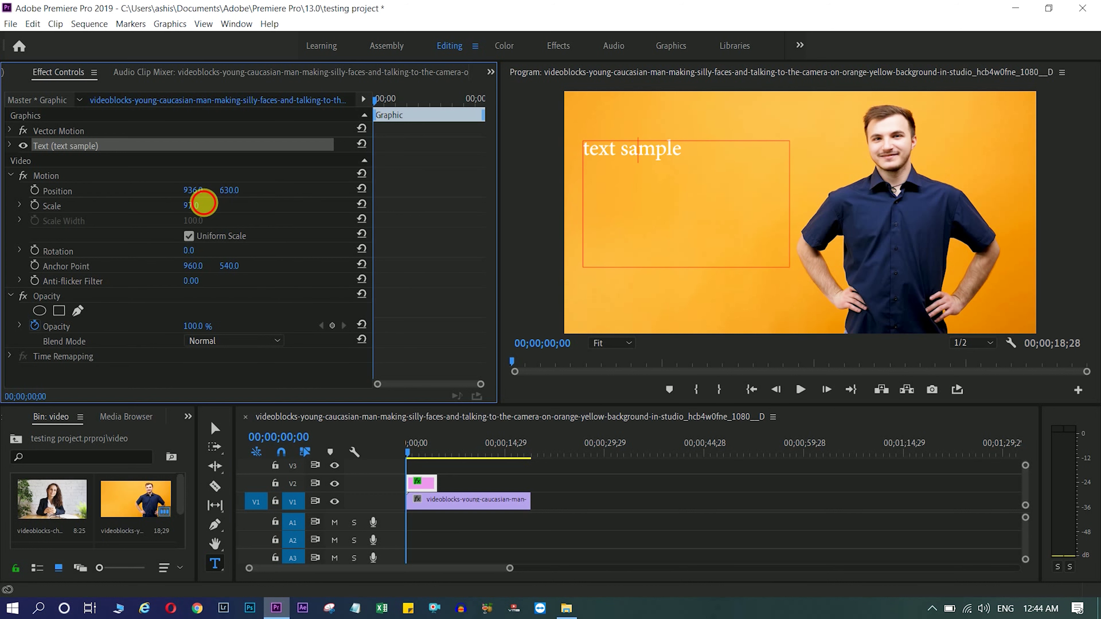
{"action": "left_click", "coordinate": [423, 490]}
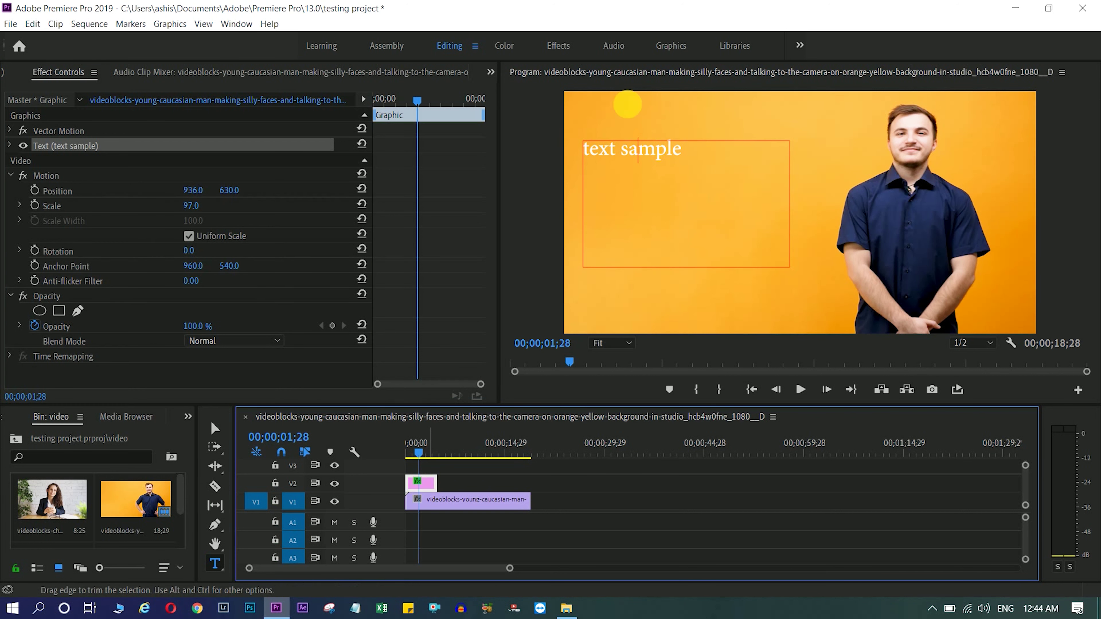
{"action": "left_click_drag", "start_coordinate": [687, 162], "coordinate": [571, 150]}
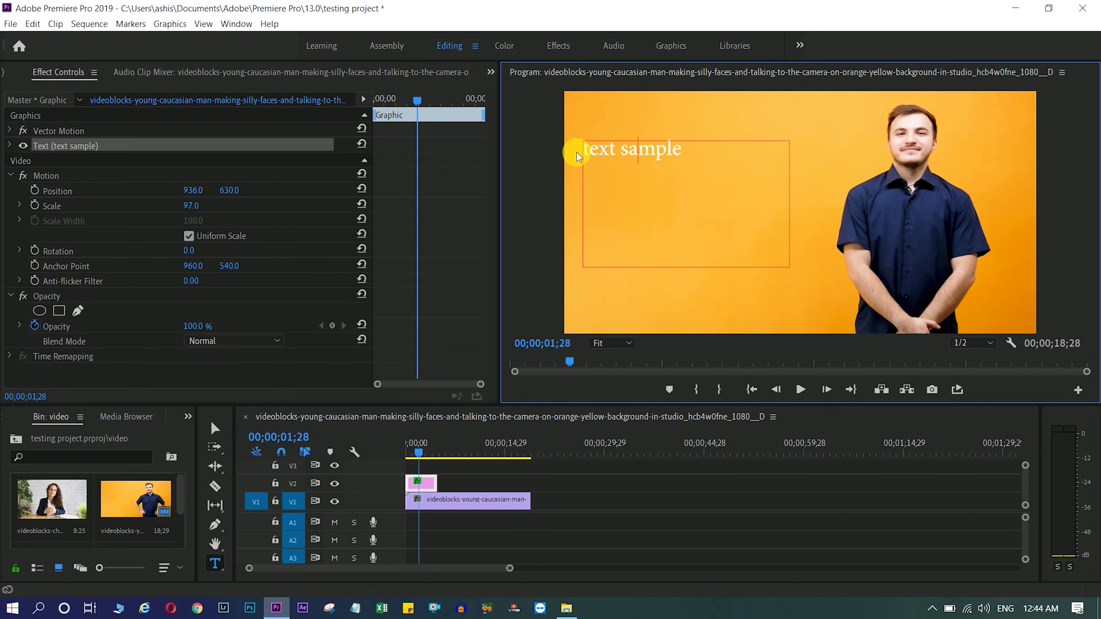
{"action": "left_click", "coordinate": [673, 42]}
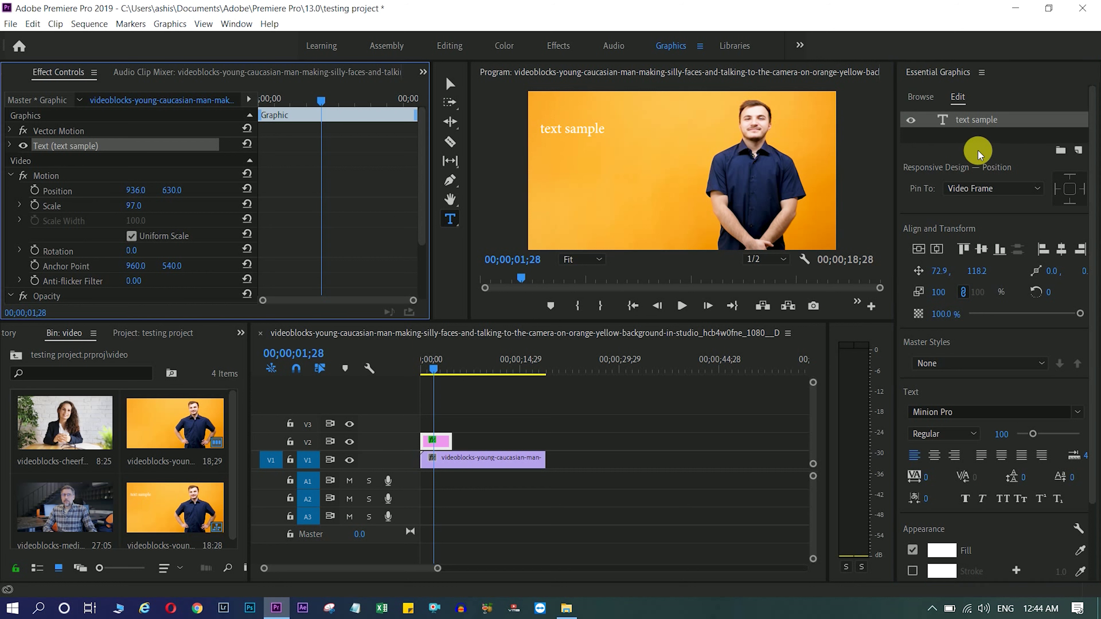
Change the 'text sample' title's font to Knight Brush Demo.
{"action": "scroll", "coordinate": [987, 238], "scroll_direction": "down", "scroll_amount": 1}
{"action": "scroll", "coordinate": [983, 236], "scroll_direction": "down", "scroll_amount": 5}
{"action": "scroll", "coordinate": [984, 234], "scroll_direction": "up", "scroll_amount": 5}
{"action": "scroll", "coordinate": [984, 233], "scroll_direction": "down", "scroll_amount": 5}
{"action": "left_click", "coordinate": [590, 135]}
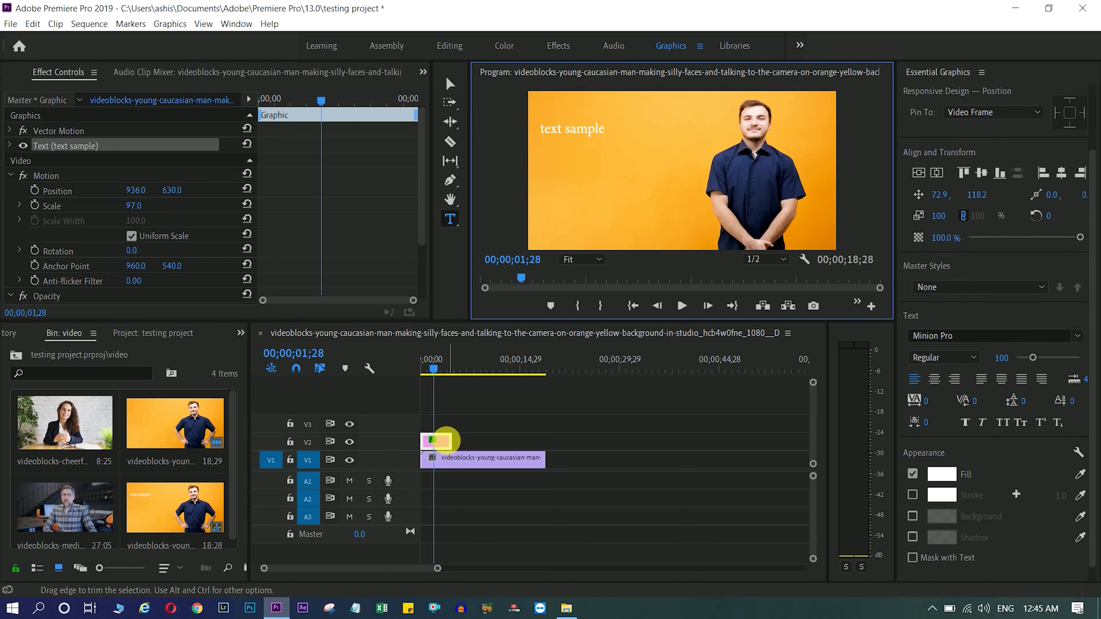
{"action": "scroll", "coordinate": [991, 209], "scroll_direction": "up", "scroll_amount": 5}
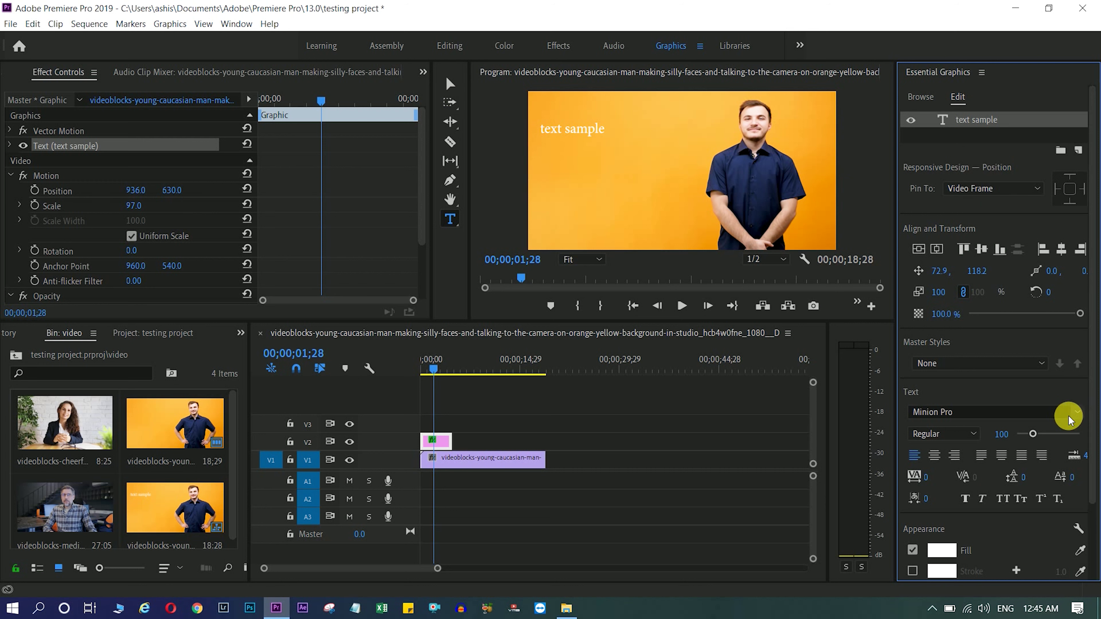
{"action": "left_click", "coordinate": [1078, 418]}
{"action": "left_click", "coordinate": [1079, 418]}
{"action": "left_click", "coordinate": [1079, 417]}
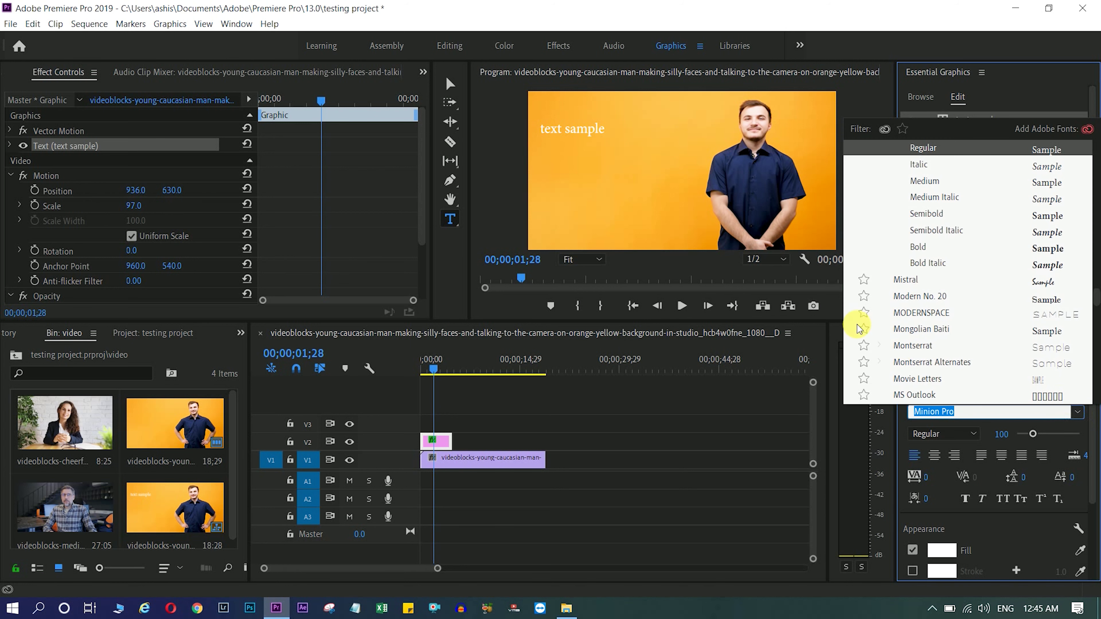
{"action": "scroll", "coordinate": [946, 337], "scroll_direction": "up", "scroll_amount": 2}
{"action": "scroll", "coordinate": [945, 337], "scroll_direction": "up", "scroll_amount": 10}
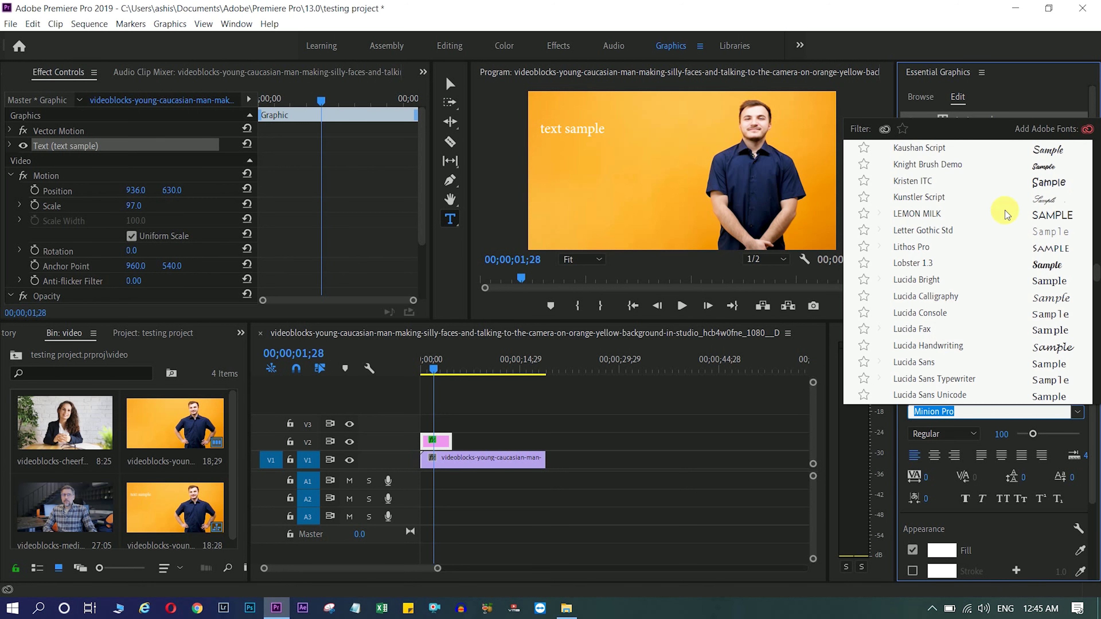
{"action": "left_click", "coordinate": [910, 166]}
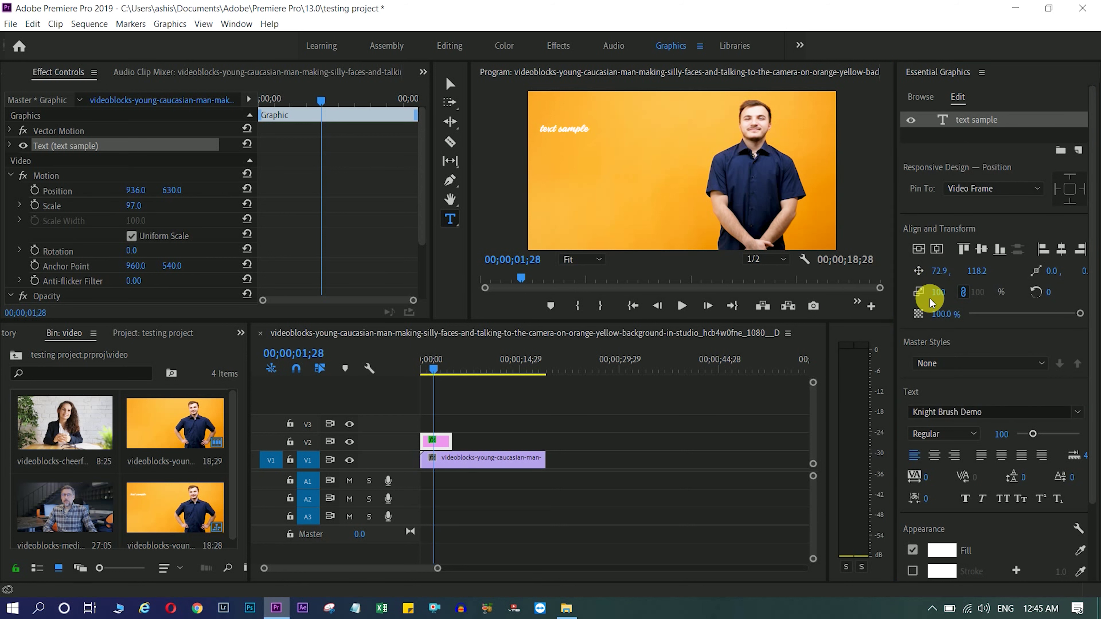
Enlarge the title to scale 378 and left-align its text.
{"action": "left_click_drag", "start_coordinate": [941, 298], "coordinate": [967, 292]}
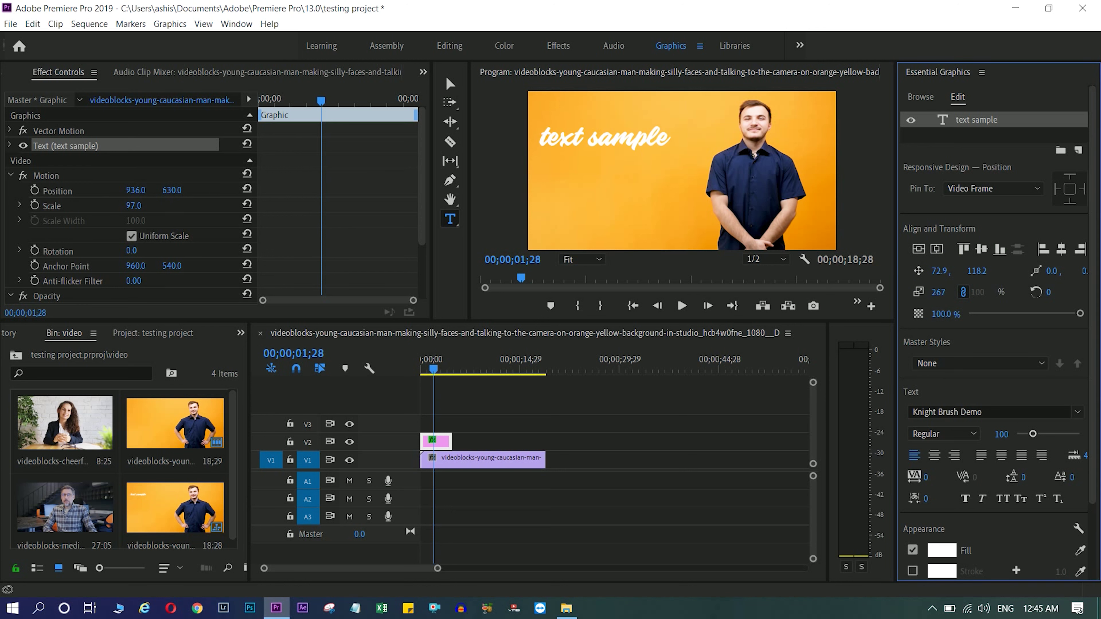
{"action": "mouse_move", "coordinate": [537, 323]}
{"action": "left_mouse_down"}
{"action": "mouse_move", "coordinate": [542, 429]}
{"action": "mouse_move", "coordinate": [512, 382]}
{"action": "left_mouse_up"}
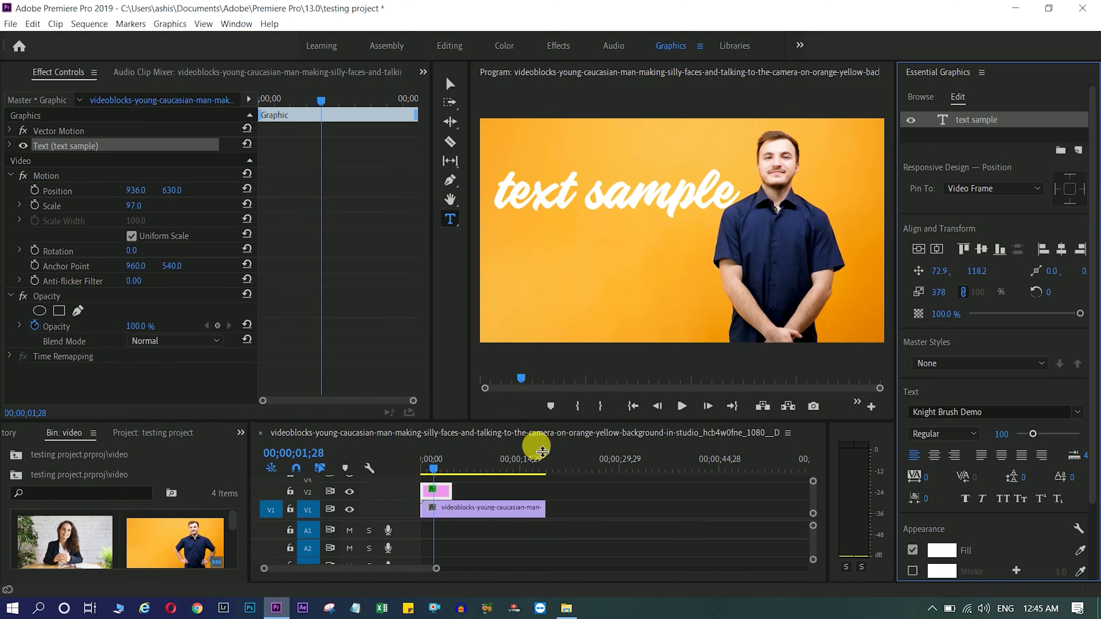
{"action": "left_click", "coordinate": [936, 454]}
{"action": "left_click", "coordinate": [916, 456]}
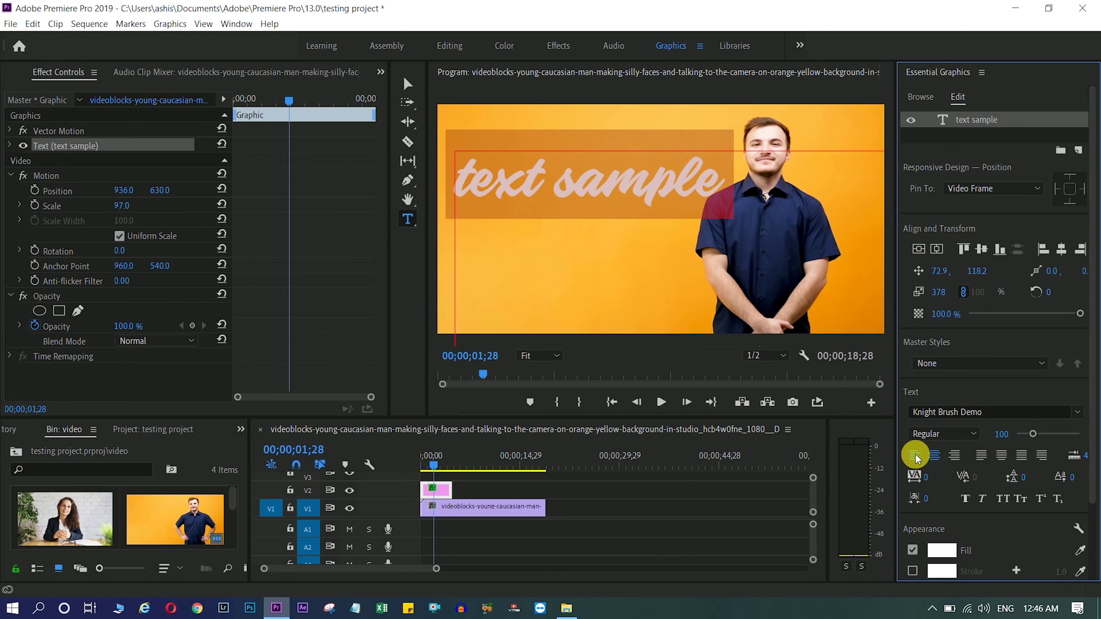
Set the title's fill colour to bright green 35F208.
{"action": "scroll", "coordinate": [967, 521], "scroll_direction": "down", "scroll_amount": 1}
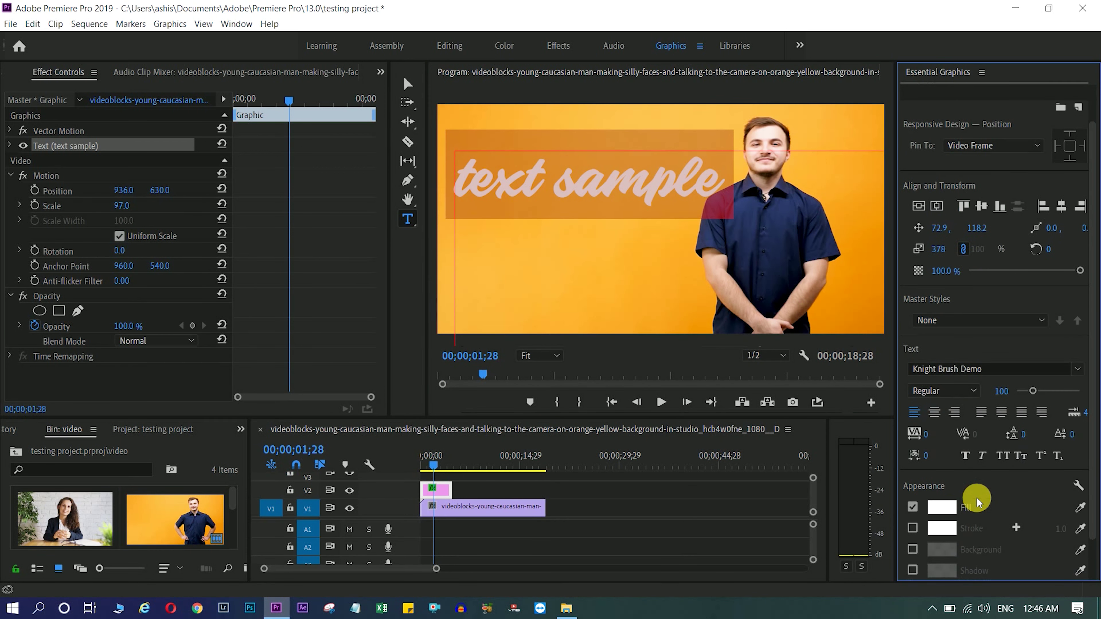
{"action": "left_click", "coordinate": [949, 511]}
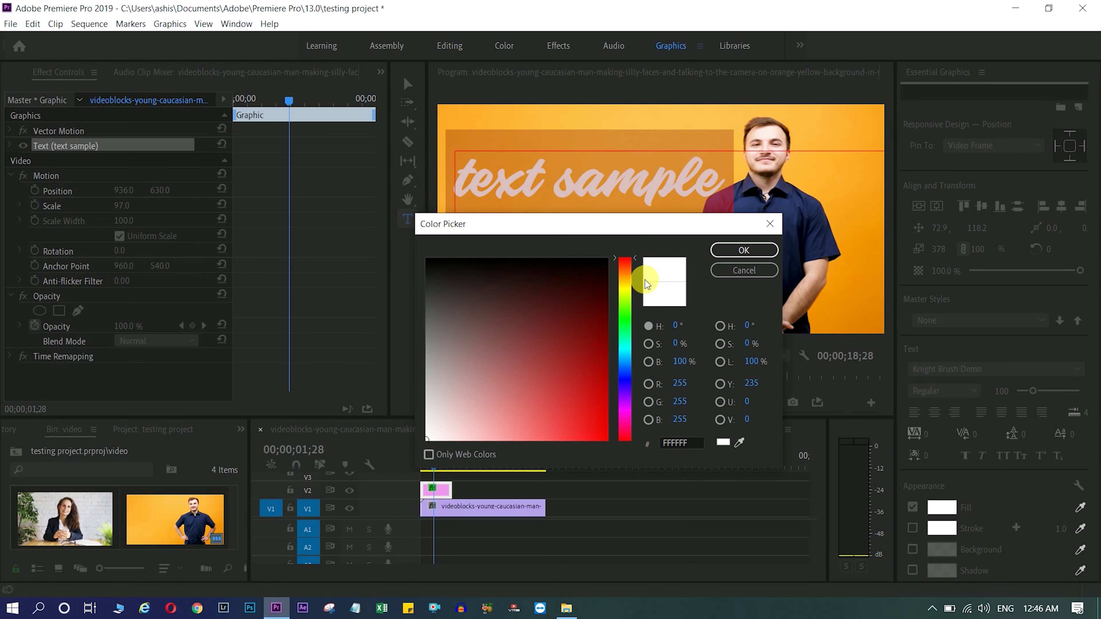
{"action": "left_click", "coordinate": [623, 313]}
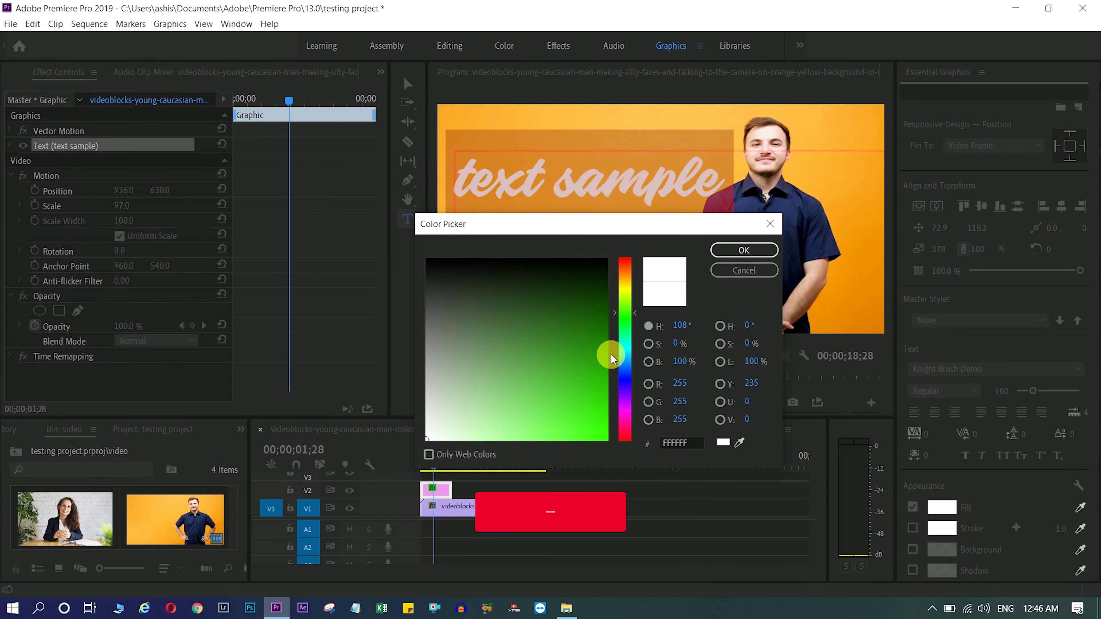
{"action": "left_click", "coordinate": [602, 431]}
{"action": "left_click", "coordinate": [743, 249]}
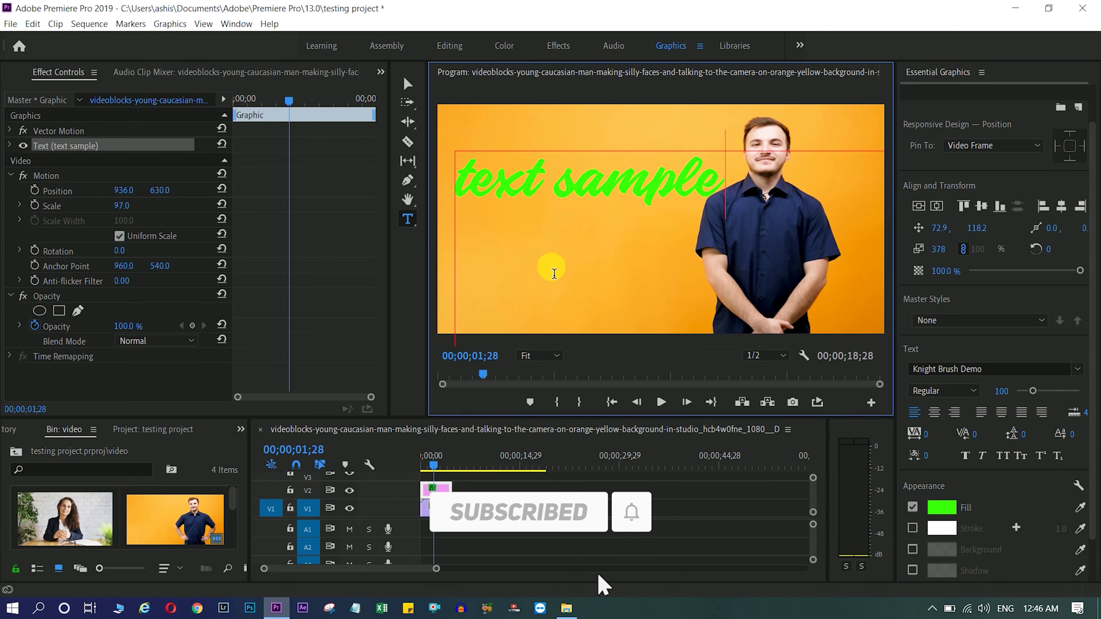
Add a black 090909 stroke of width 8 and turn on a background box.
{"action": "key", "text": "ctrl+a"}
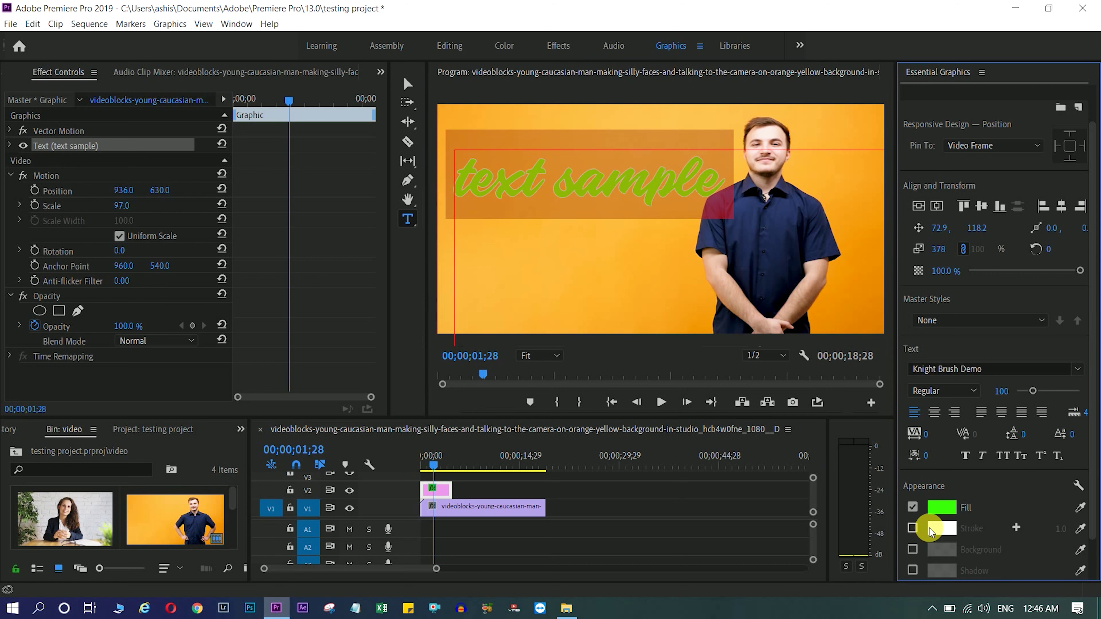
{"action": "left_click", "coordinate": [936, 533]}
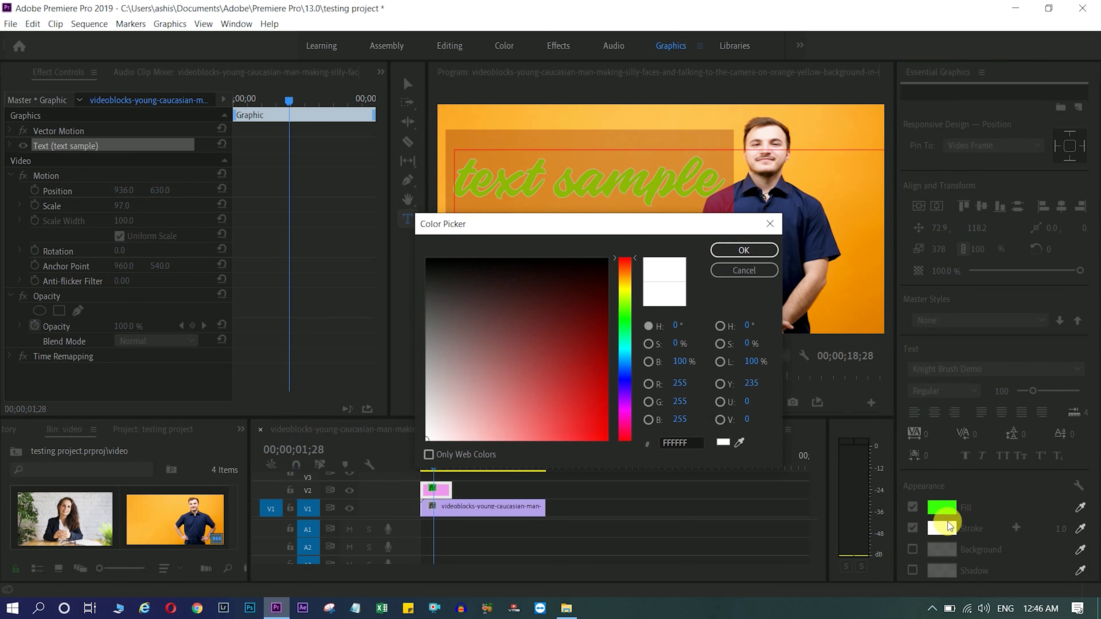
{"action": "left_click", "coordinate": [430, 263]}
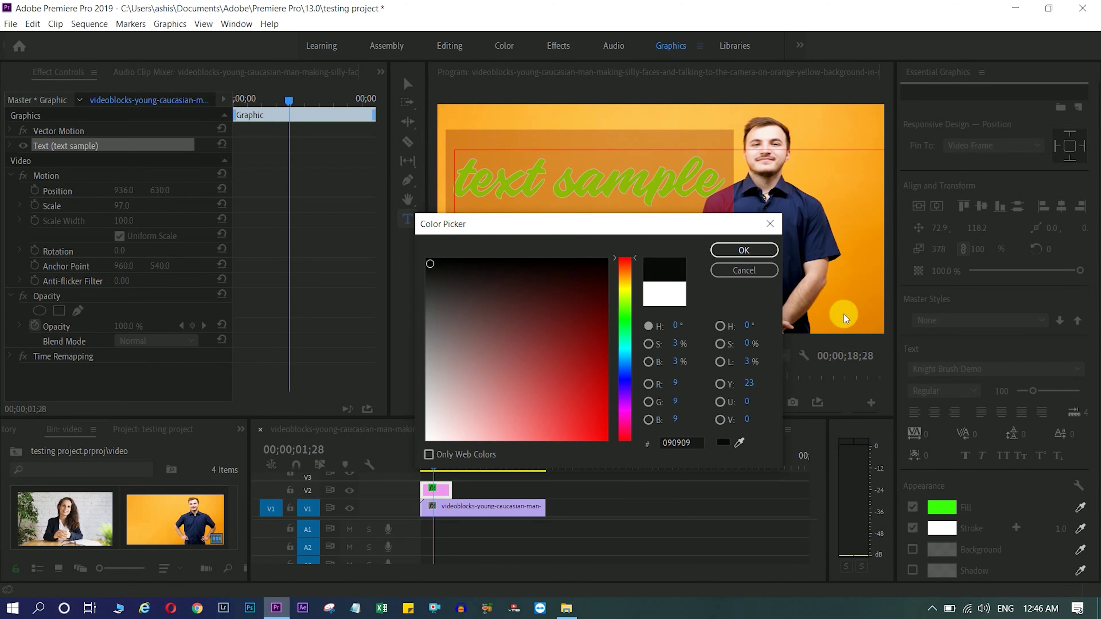
{"action": "left_click", "coordinate": [744, 250]}
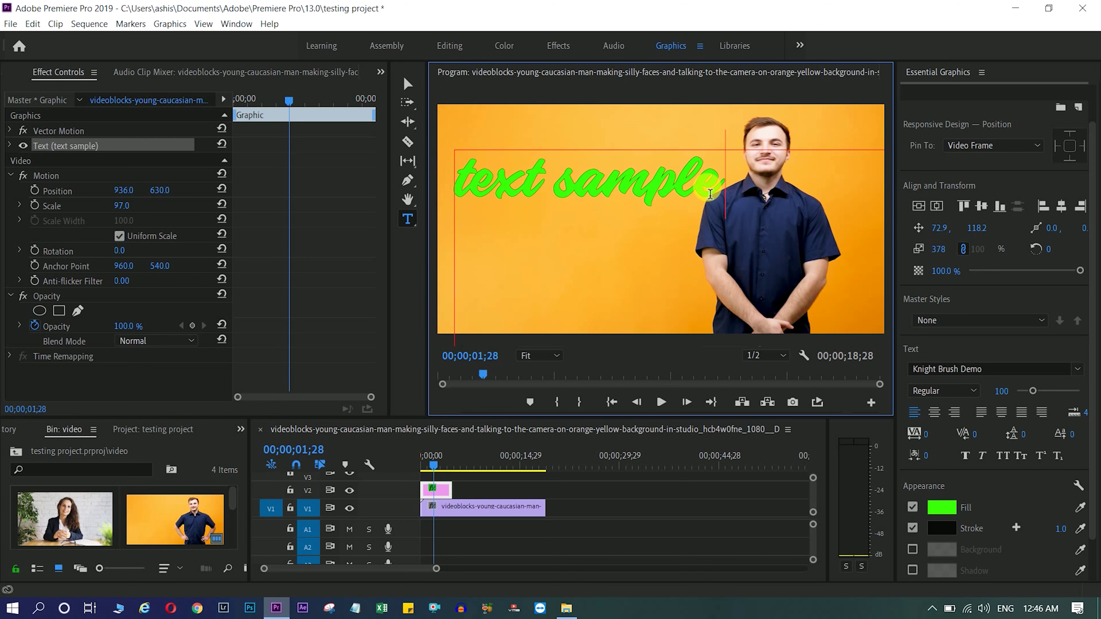
{"action": "left_click_drag", "start_coordinate": [672, 186], "coordinate": [443, 186]}
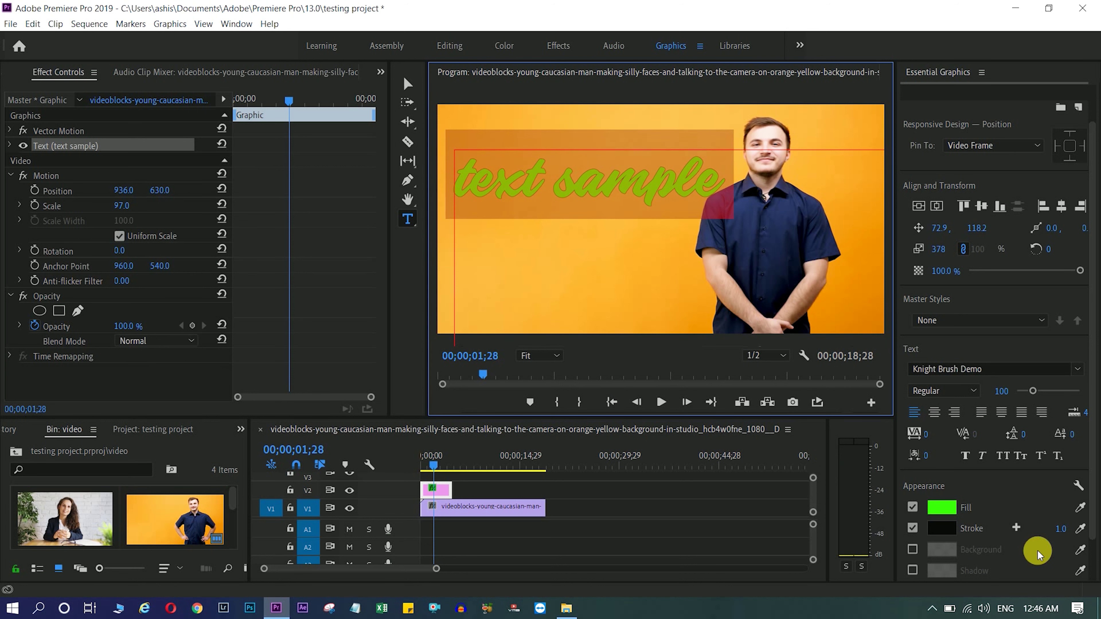
{"action": "left_click_drag", "start_coordinate": [1060, 529], "coordinate": [1071, 529]}
{"action": "left_click", "coordinate": [730, 174]}
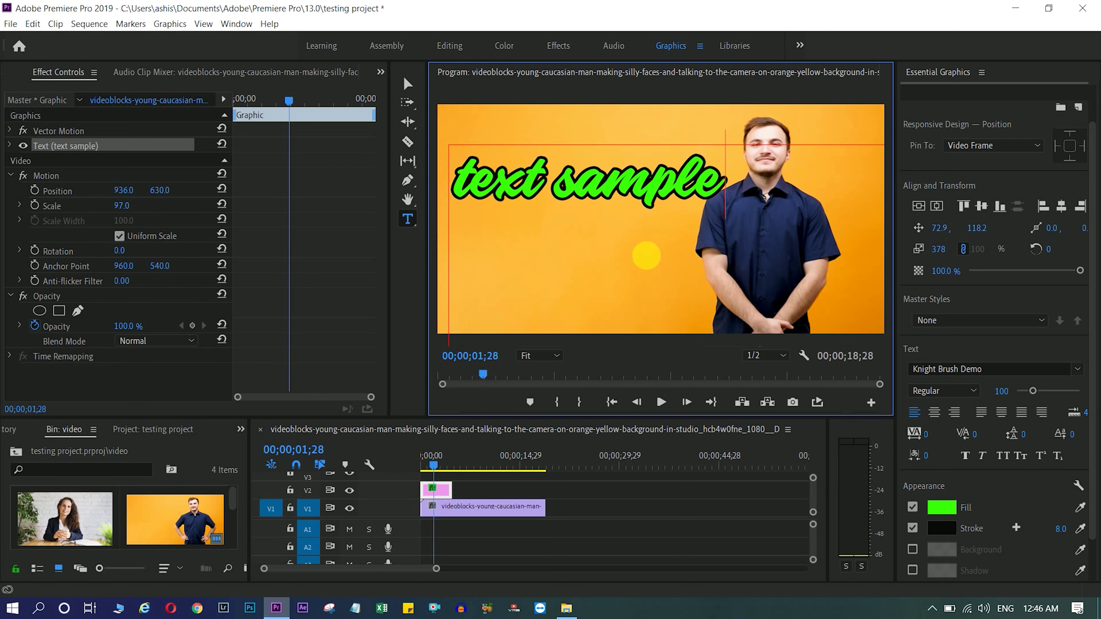
{"action": "scroll", "coordinate": [912, 510], "scroll_direction": "down", "scroll_amount": 1}
{"action": "left_click", "coordinate": [912, 507]}
Try several background box opacities up to 100%, then switch the background off.
{"action": "mouse_move", "coordinate": [1064, 529]}
{"action": "left_mouse_down"}
{"action": "mouse_move", "coordinate": [1001, 529]}
{"action": "mouse_move", "coordinate": [1018, 530]}
{"action": "left_mouse_up"}
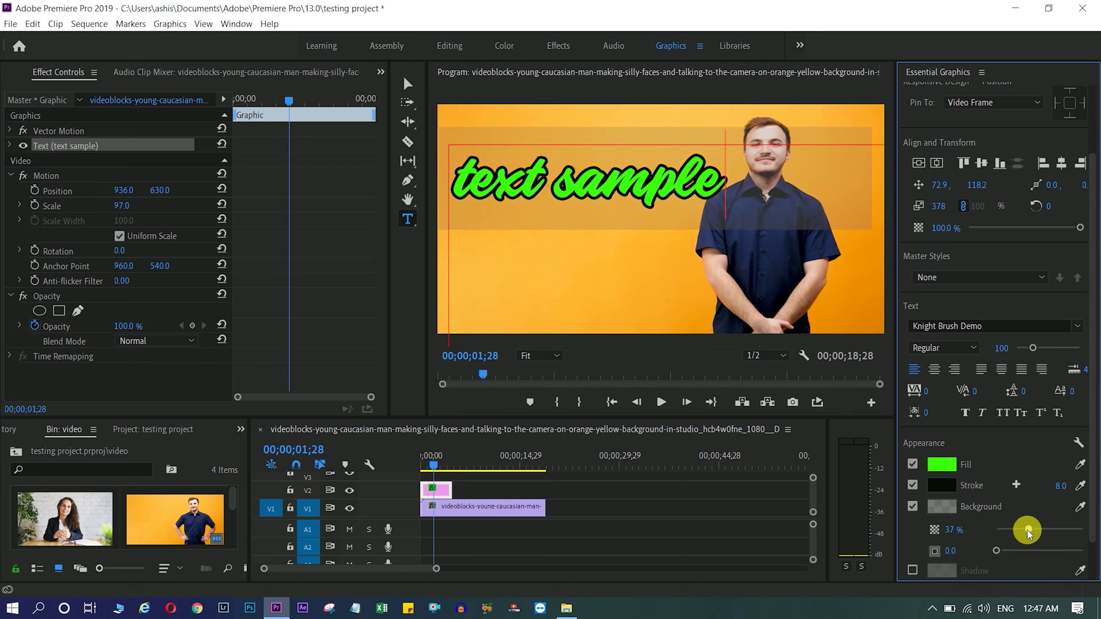
{"action": "left_click_drag", "start_coordinate": [1029, 531], "coordinate": [1070, 530]}
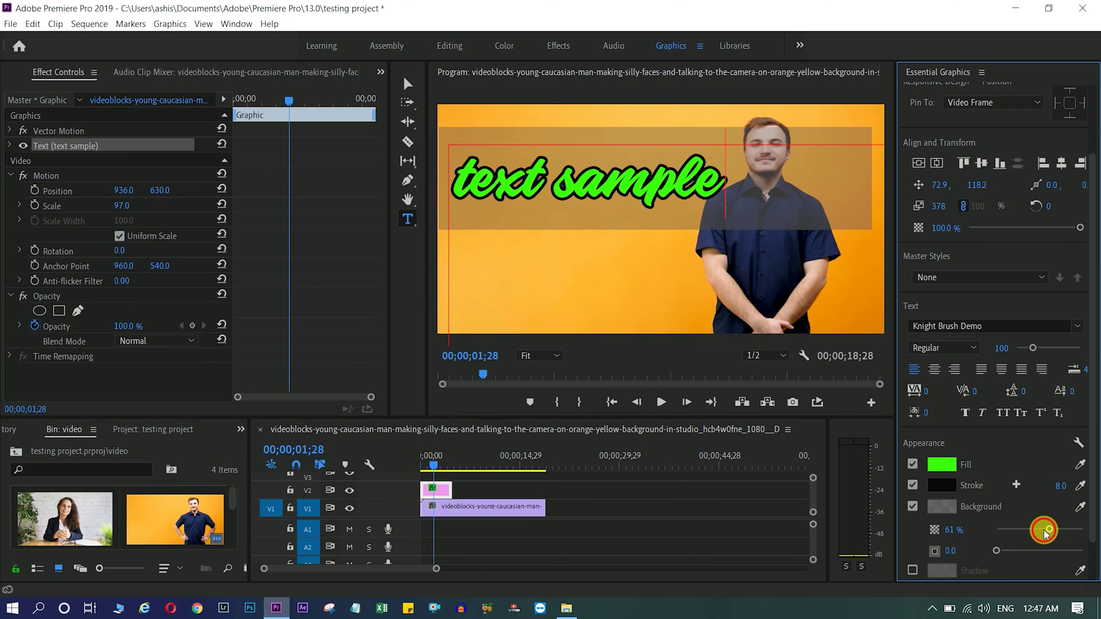
{"action": "mouse_move", "coordinate": [1045, 534]}
{"action": "left_mouse_down"}
{"action": "mouse_move", "coordinate": [1086, 531]}
{"action": "mouse_move", "coordinate": [1005, 548]}
{"action": "mouse_move", "coordinate": [1067, 529]}
{"action": "mouse_move", "coordinate": [1031, 530]}
{"action": "mouse_move", "coordinate": [962, 553]}
{"action": "left_mouse_up"}
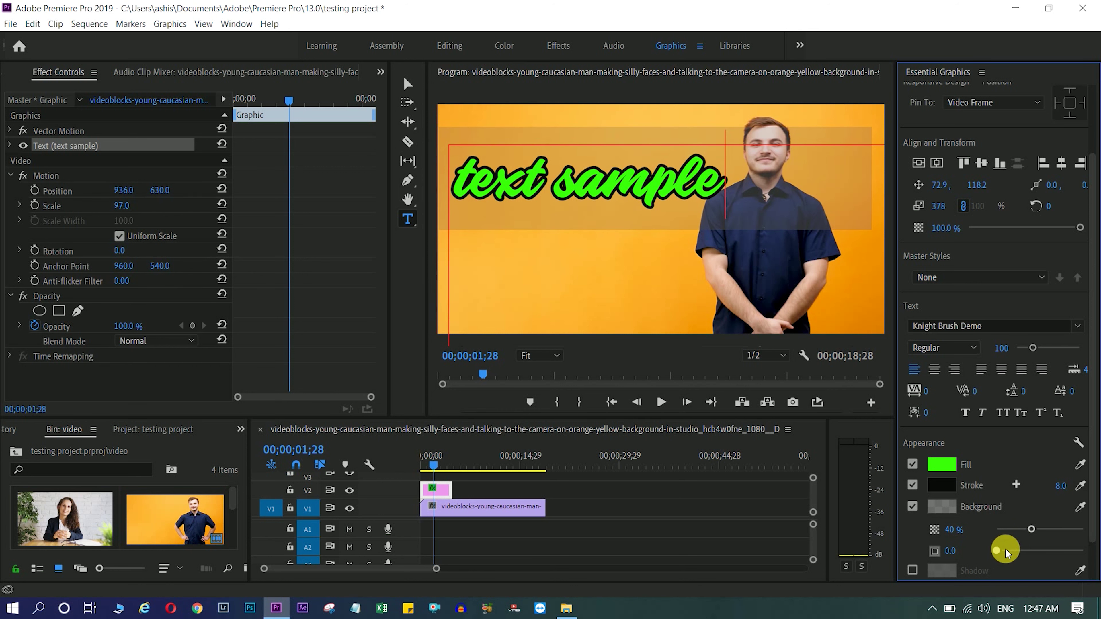
{"action": "left_click", "coordinate": [913, 504]}
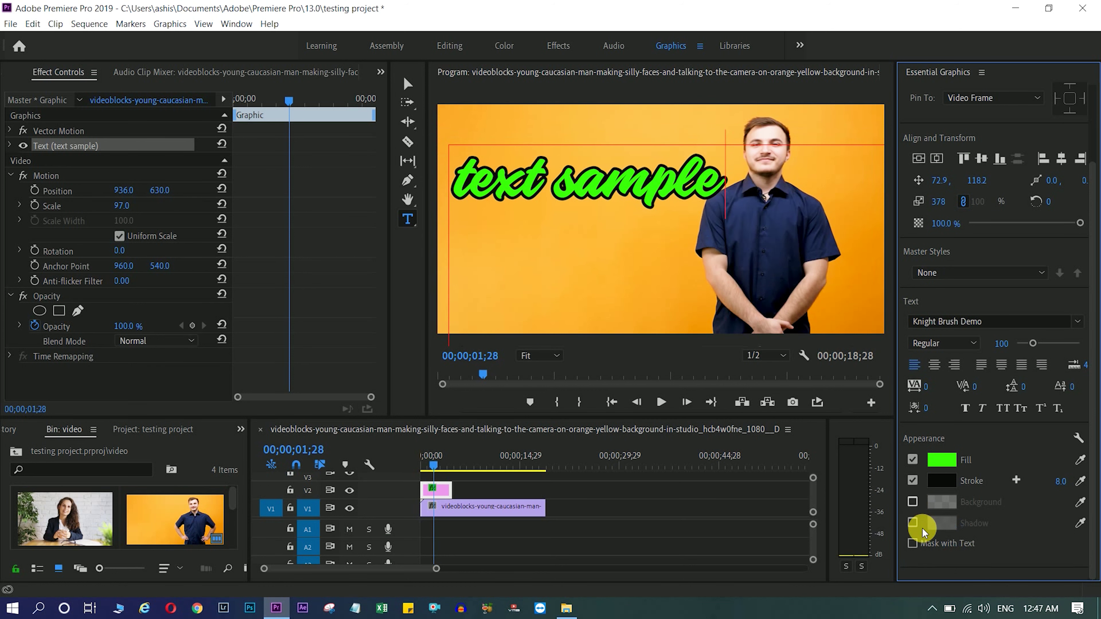
Enable a drop shadow on the title and open the font list to choose Edo.
{"action": "left_click", "coordinate": [913, 523]}
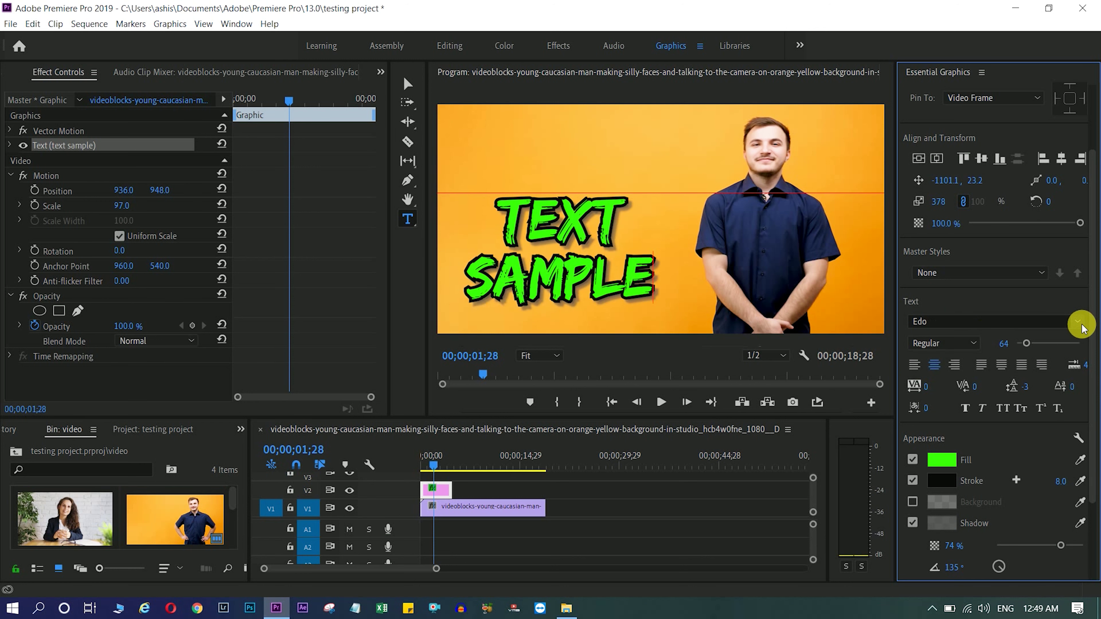
{"action": "left_click", "coordinate": [1081, 325]}
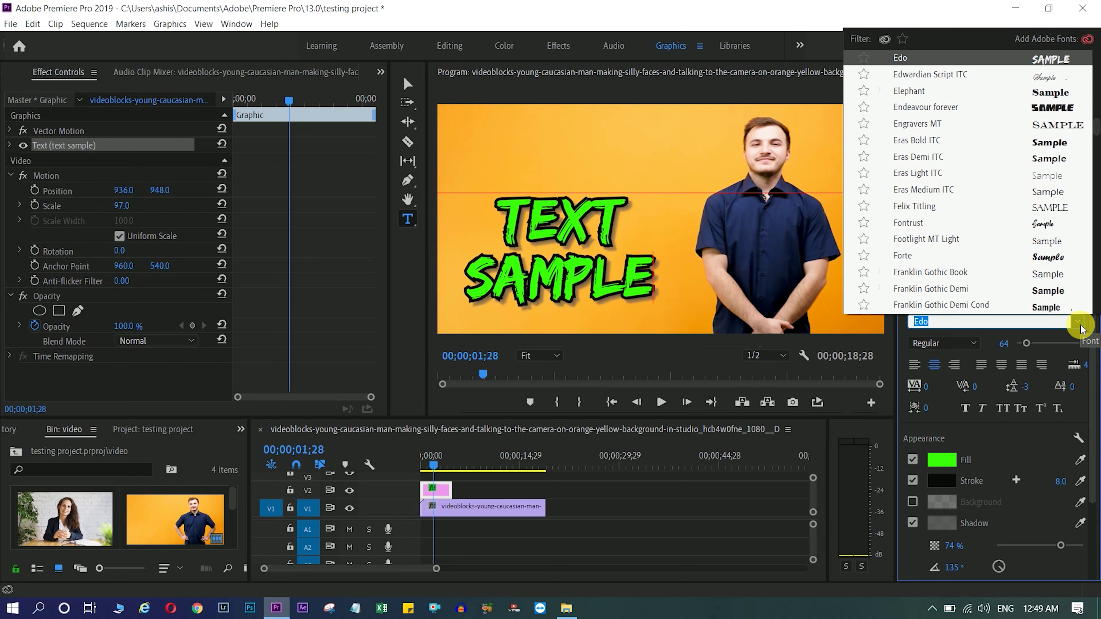
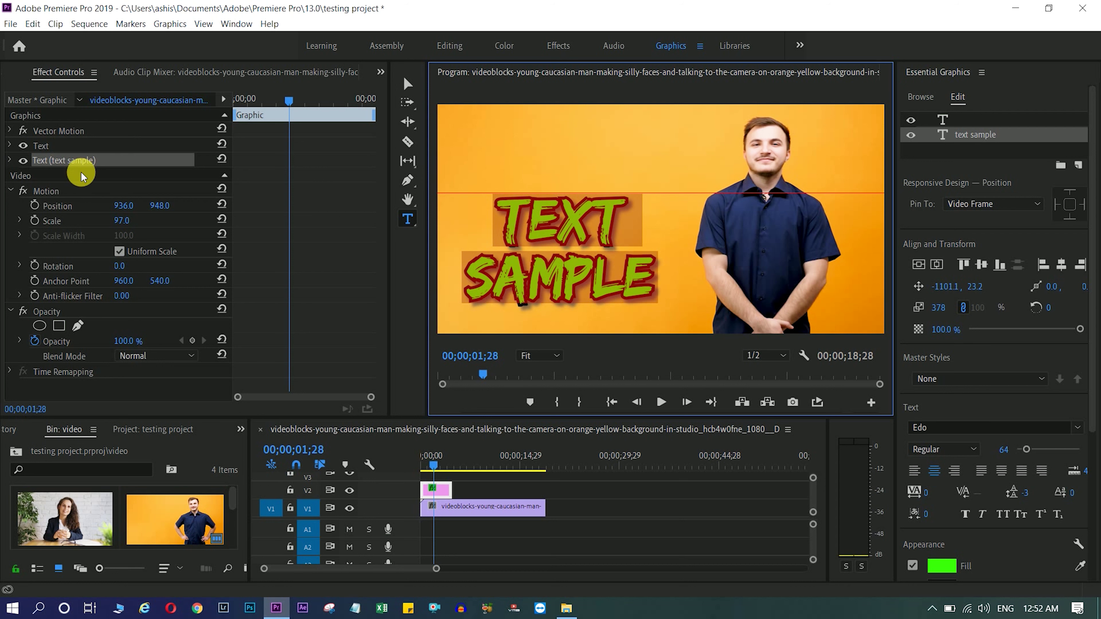
Select the TEXT SAMPLE title and look through its text and appearance settings.
{"action": "left_click", "coordinate": [10, 160]}
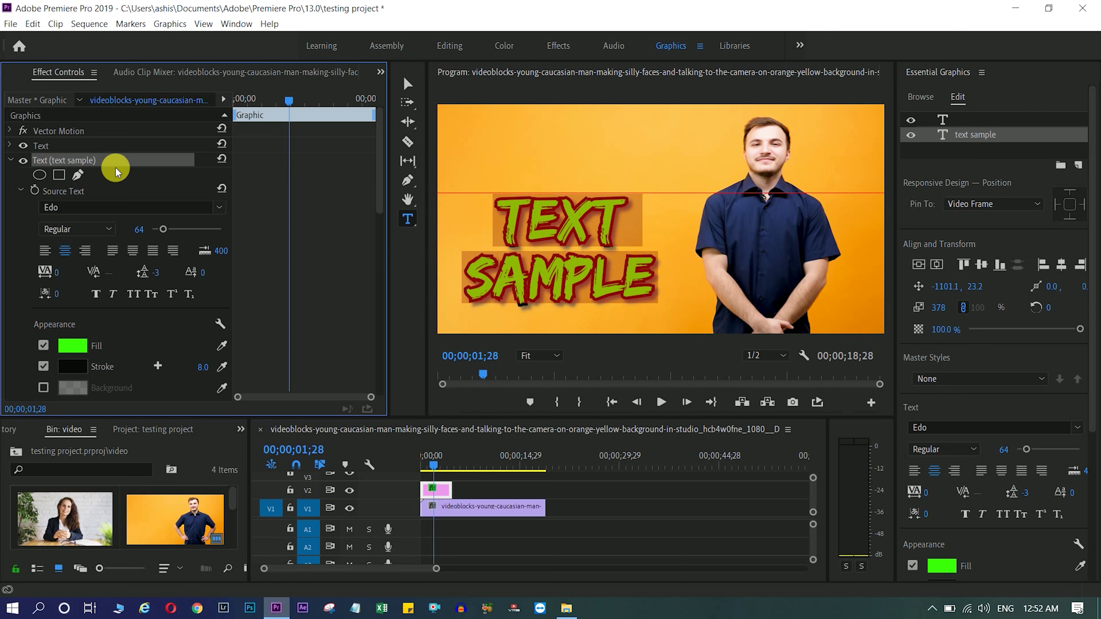
{"action": "scroll", "coordinate": [115, 185], "scroll_direction": "down", "scroll_amount": 2}
{"action": "scroll", "coordinate": [118, 191], "scroll_direction": "up", "scroll_amount": 2}
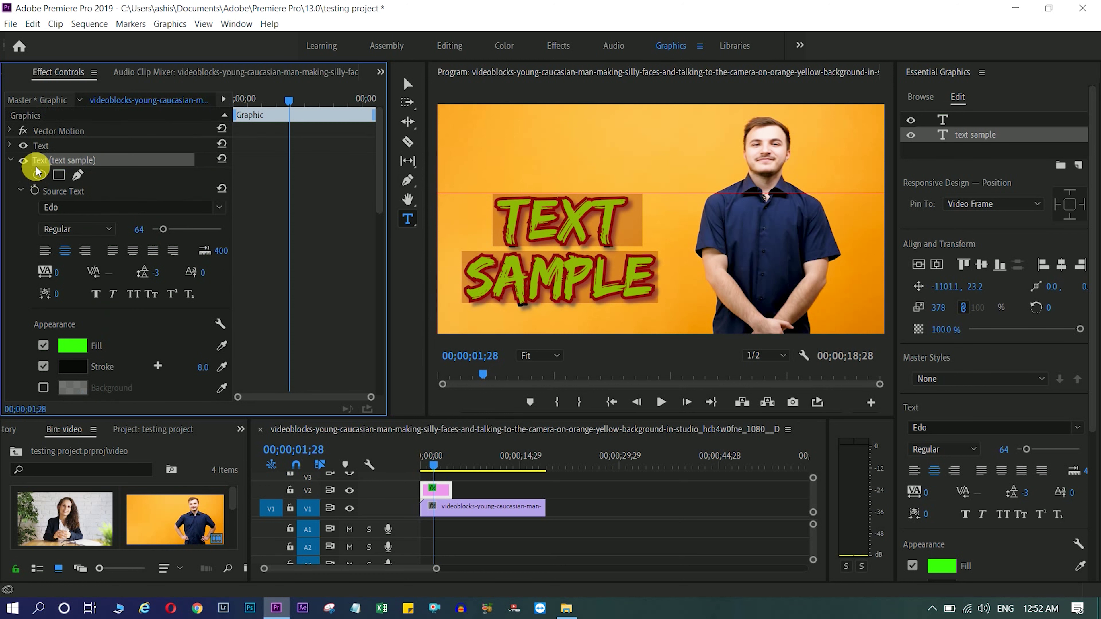
{"action": "scroll", "coordinate": [124, 223], "scroll_direction": "down", "scroll_amount": 5}
{"action": "scroll", "coordinate": [122, 224], "scroll_direction": "down", "scroll_amount": 1}
{"action": "scroll", "coordinate": [122, 225], "scroll_direction": "down", "scroll_amount": 7}
{"action": "scroll", "coordinate": [122, 224], "scroll_direction": "up", "scroll_amount": 4}
{"action": "scroll", "coordinate": [122, 225], "scroll_direction": "down", "scroll_amount": 3}
{"action": "scroll", "coordinate": [121, 225], "scroll_direction": "up", "scroll_amount": 5}
{"action": "scroll", "coordinate": [120, 223], "scroll_direction": "up", "scroll_amount": 4}
{"action": "scroll", "coordinate": [119, 223], "scroll_direction": "up", "scroll_amount": 4}
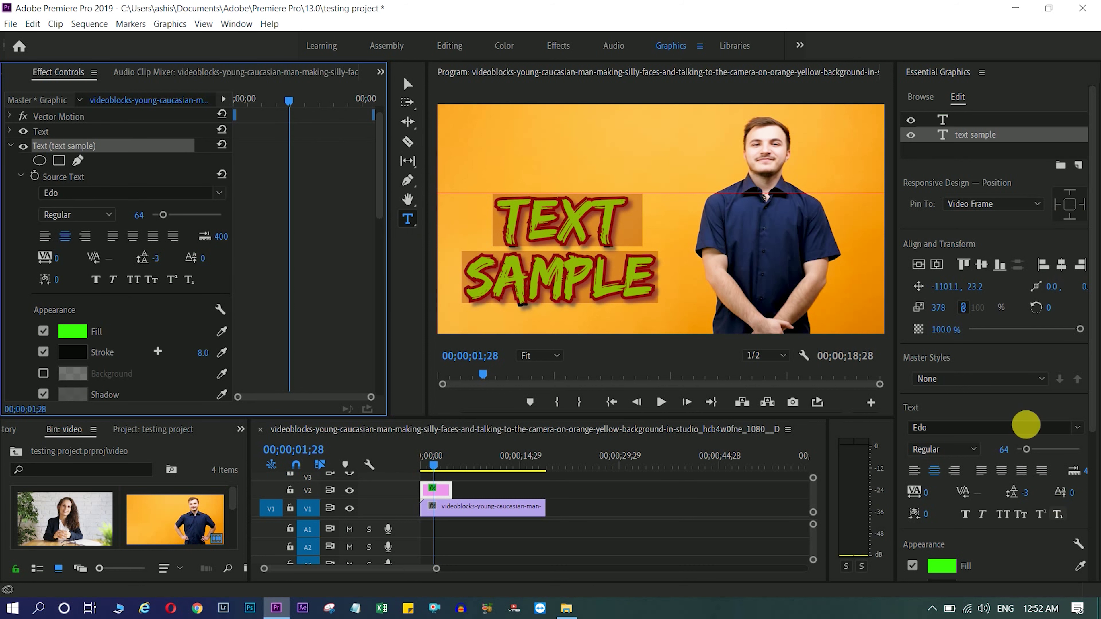
{"action": "scroll", "coordinate": [1011, 336], "scroll_direction": "down", "scroll_amount": 1}
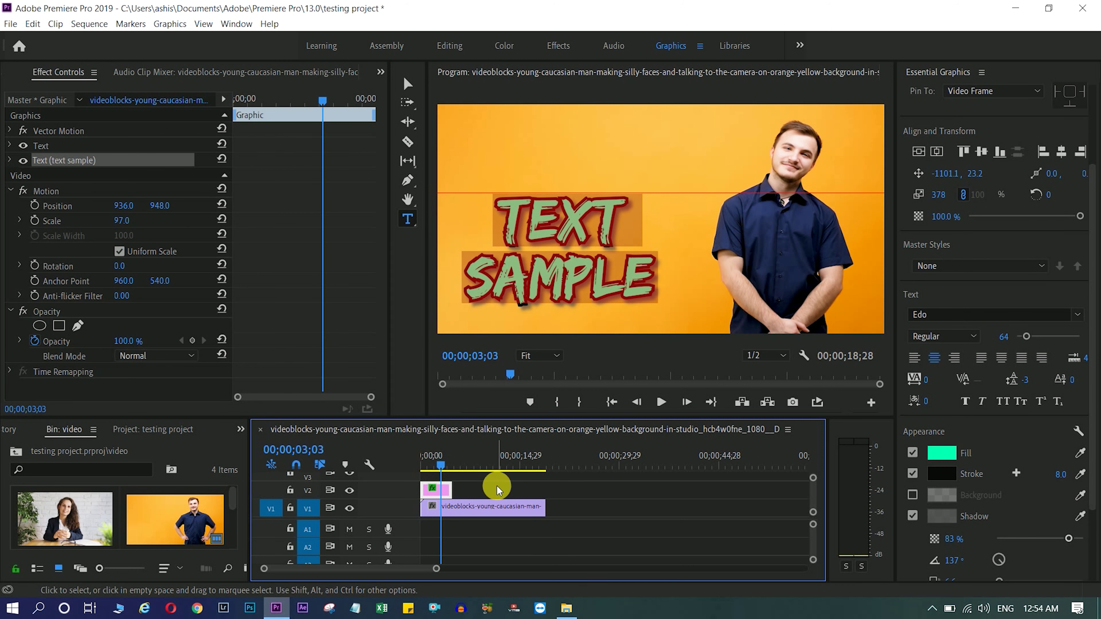
Move the playhead past the TEXT SAMPLE title and browse the My Templates title library.
{"action": "left_click_drag", "start_coordinate": [438, 466], "coordinate": [482, 468]}
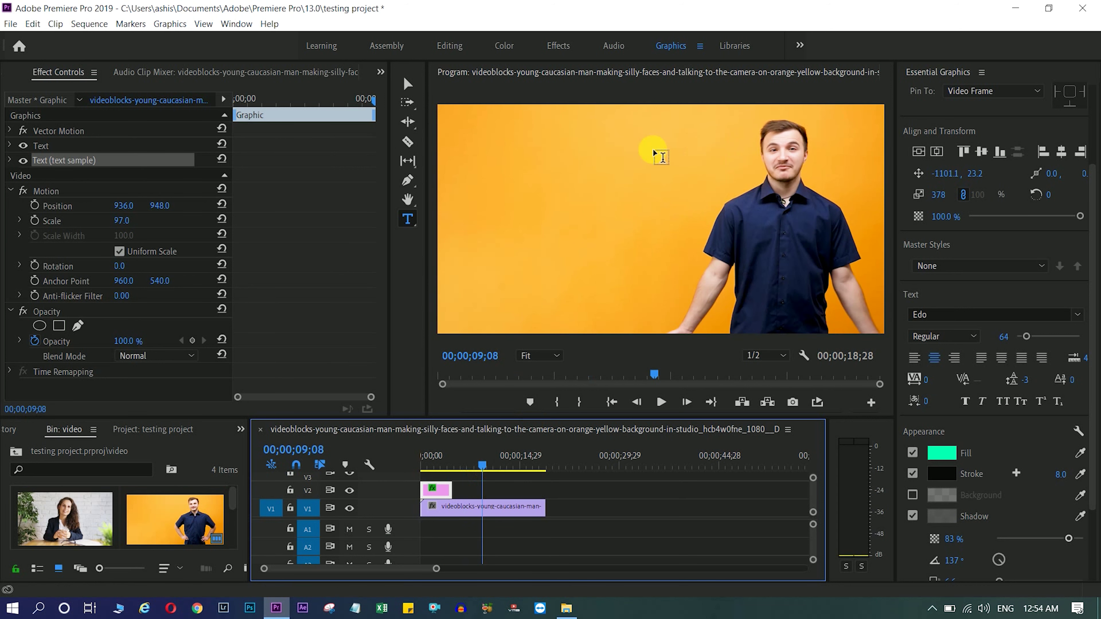
{"action": "left_click", "coordinate": [669, 47]}
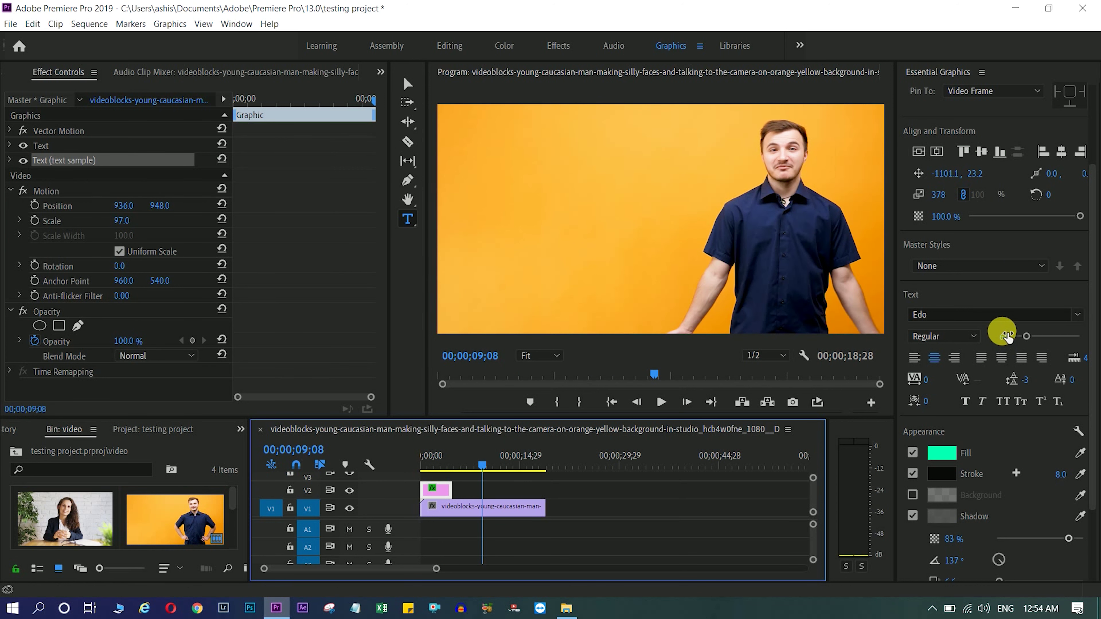
{"action": "left_click", "coordinate": [923, 97]}
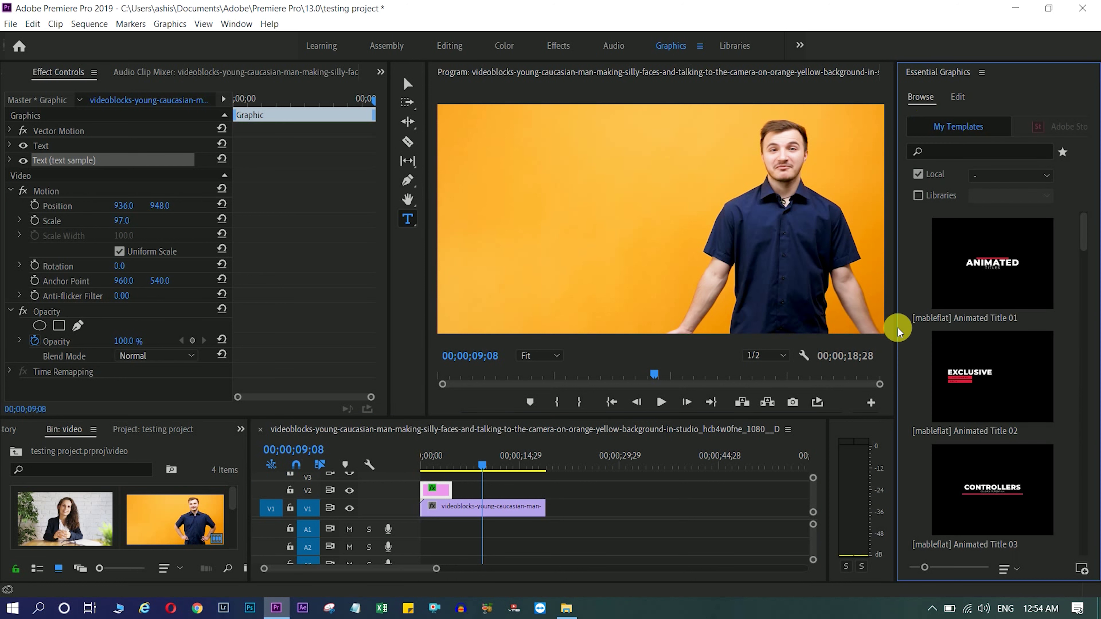
{"action": "scroll", "coordinate": [997, 387], "scroll_direction": "down", "scroll_amount": 3}
{"action": "scroll", "coordinate": [997, 387], "scroll_direction": "down", "scroll_amount": 3}
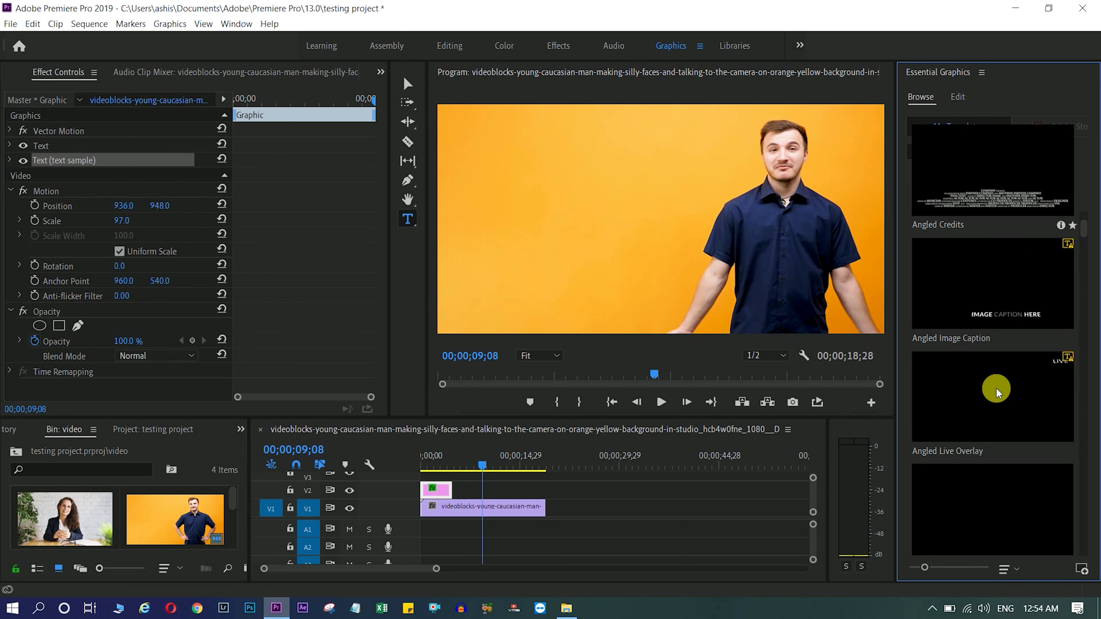
{"action": "scroll", "coordinate": [996, 388], "scroll_direction": "down", "scroll_amount": 3}
{"action": "scroll", "coordinate": [997, 388], "scroll_direction": "down", "scroll_amount": 3}
{"action": "scroll", "coordinate": [997, 387], "scroll_direction": "down", "scroll_amount": 3}
{"action": "scroll", "coordinate": [997, 387], "scroll_direction": "down", "scroll_amount": 3}
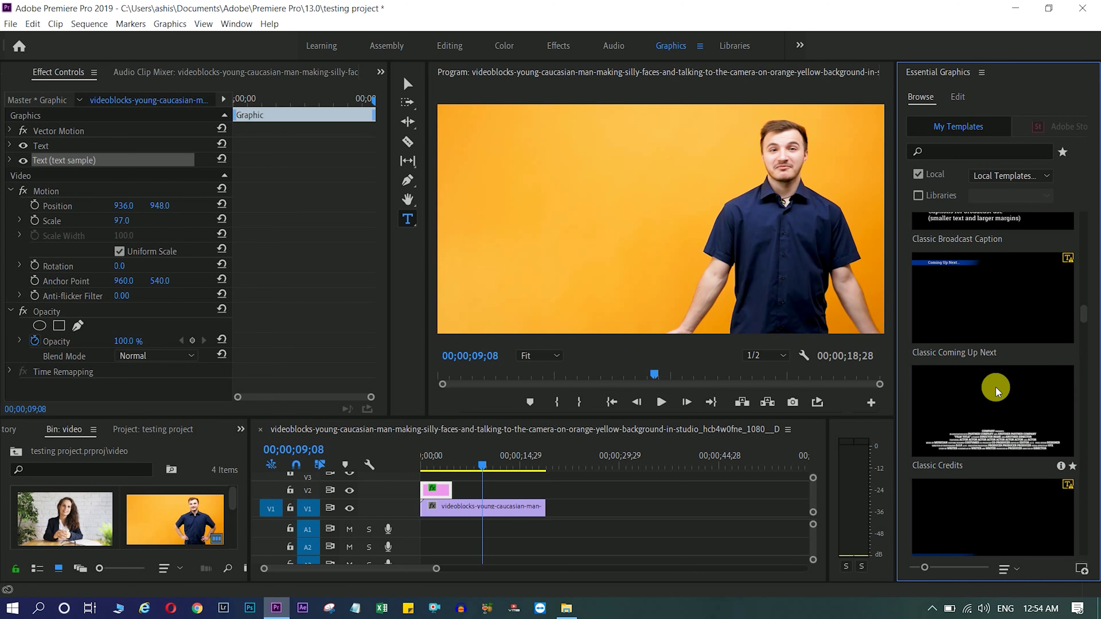
{"action": "scroll", "coordinate": [995, 386], "scroll_direction": "down", "scroll_amount": 3}
{"action": "scroll", "coordinate": [995, 386], "scroll_direction": "down", "scroll_amount": 3}
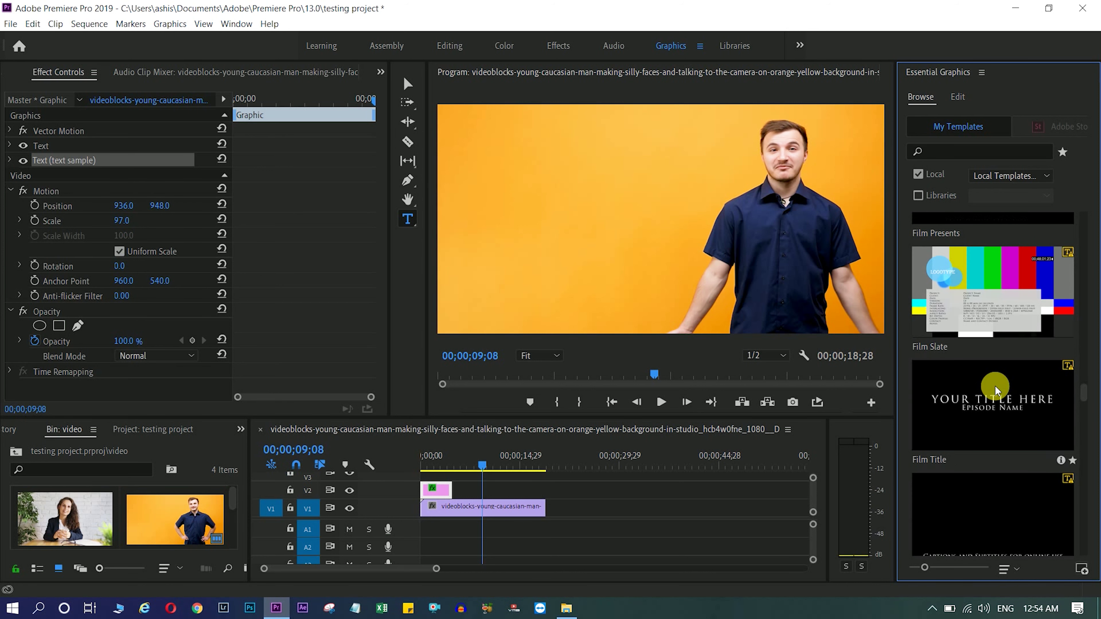
{"action": "scroll", "coordinate": [995, 387], "scroll_direction": "up", "scroll_amount": 5}
{"action": "scroll", "coordinate": [995, 387], "scroll_direction": "up", "scroll_amount": 10}
{"action": "scroll", "coordinate": [995, 388], "scroll_direction": "down", "scroll_amount": 3}
{"action": "scroll", "coordinate": [994, 387], "scroll_direction": "down", "scroll_amount": 3}
Drop the Basic Title template onto track V2 and put the playhead on it.
{"action": "scroll", "coordinate": [995, 387], "scroll_direction": "down", "scroll_amount": 3}
{"action": "left_click_drag", "start_coordinate": [993, 256], "coordinate": [564, 473]}
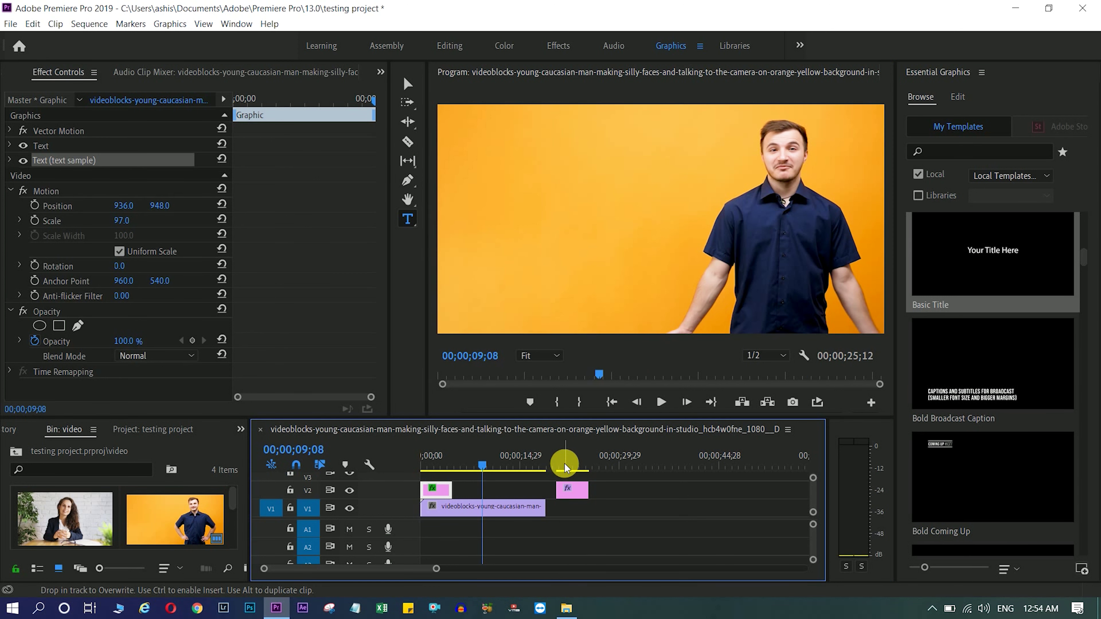
{"action": "left_click", "coordinate": [563, 466]}
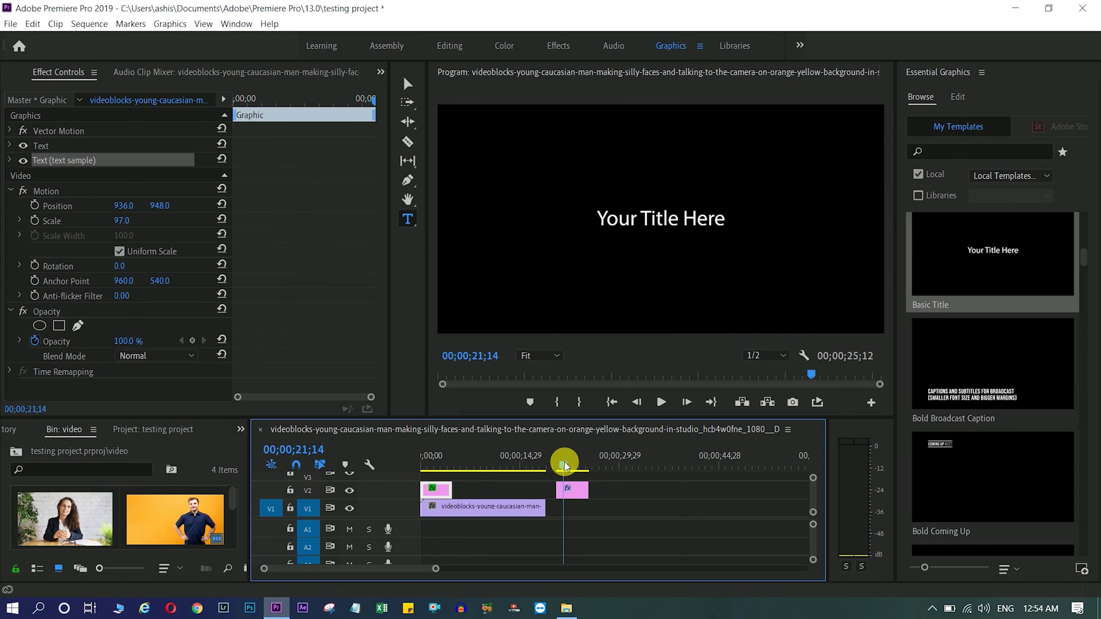
Replace the placeholder title text with 'premiere pro tutorial' and select the new text.
{"action": "left_click", "coordinate": [718, 219]}
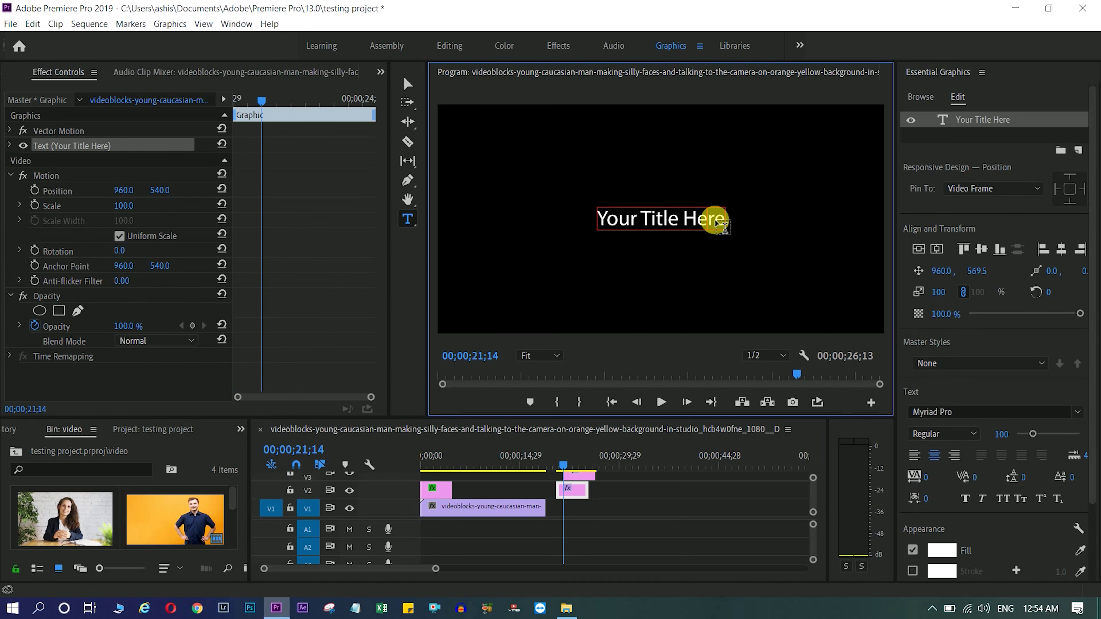
{"action": "left_click_drag", "start_coordinate": [723, 225], "coordinate": [603, 226]}
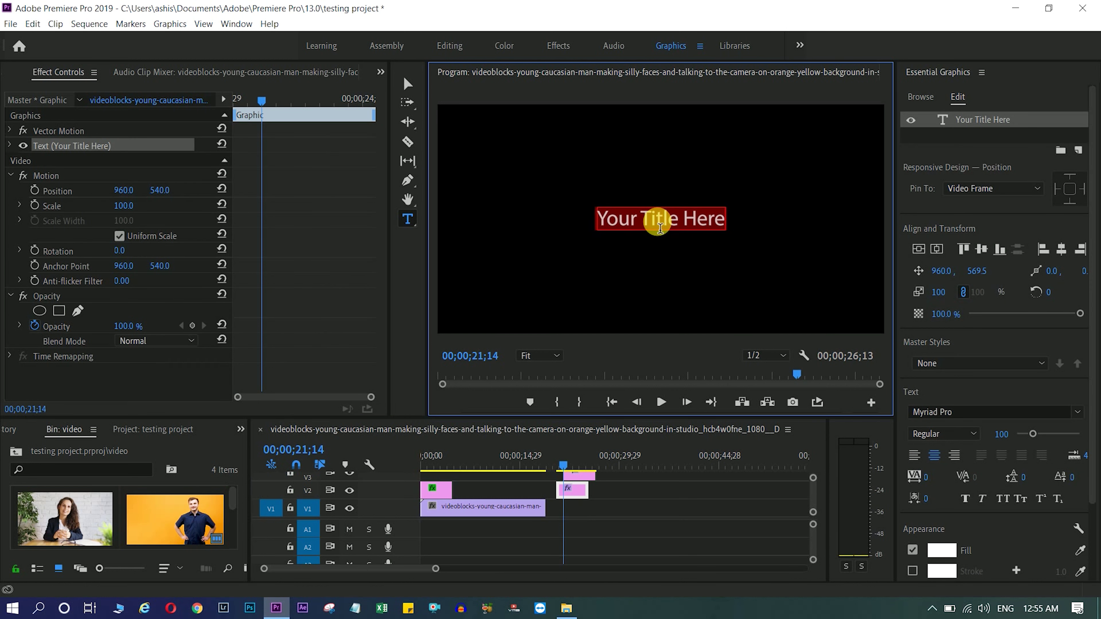
{"action": "left_click", "coordinate": [961, 97]}
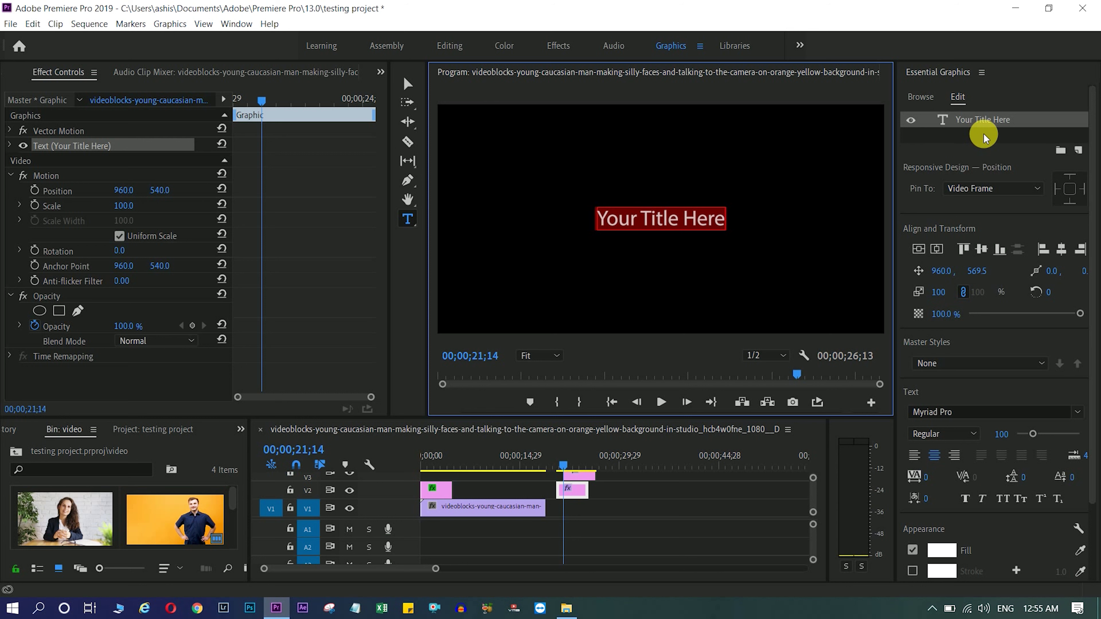
{"action": "type", "text": "premiere pro"}
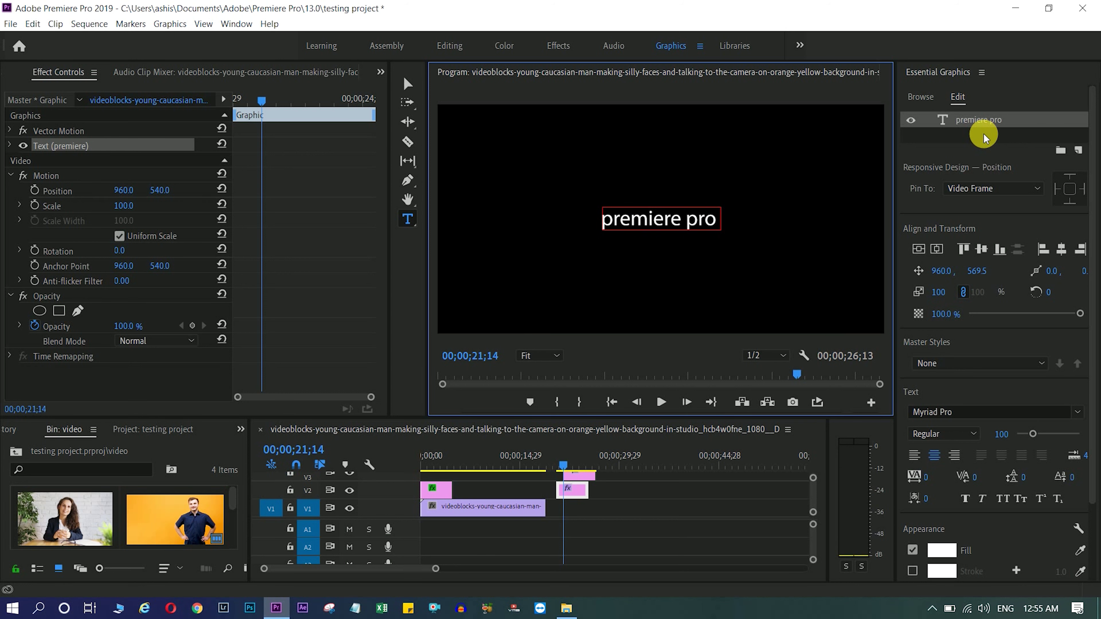
{"action": "type", "text": " tutorial"}
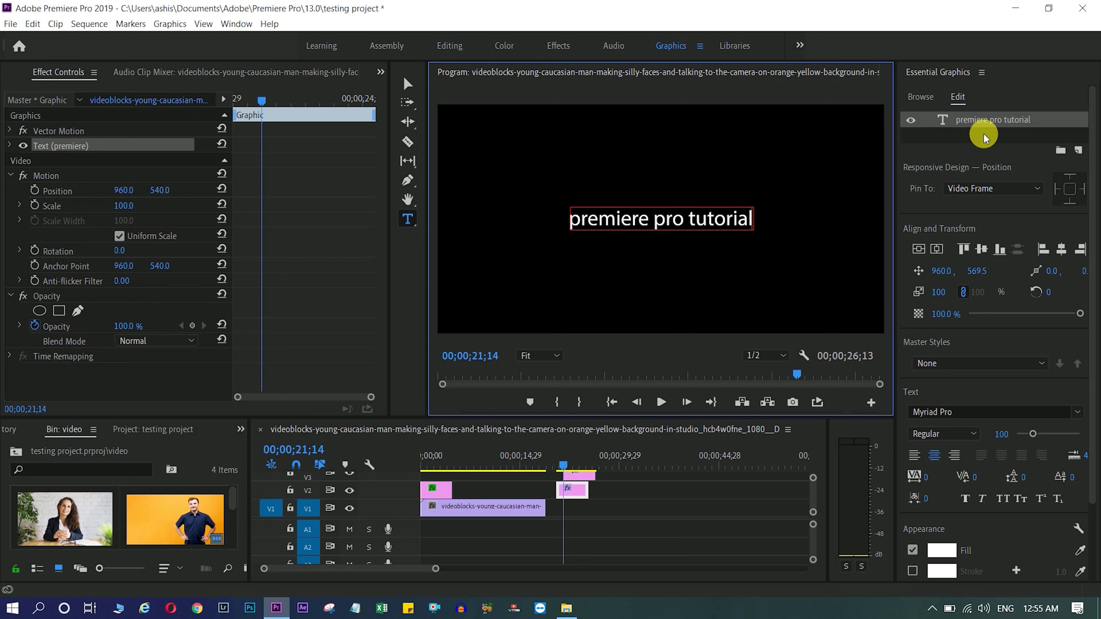
{"action": "key", "text": "ctrl+shift+Left"}
{"action": "key", "text": "ctrl+shift+Left"}
{"action": "key", "text": "ctrl+shift+Left"}
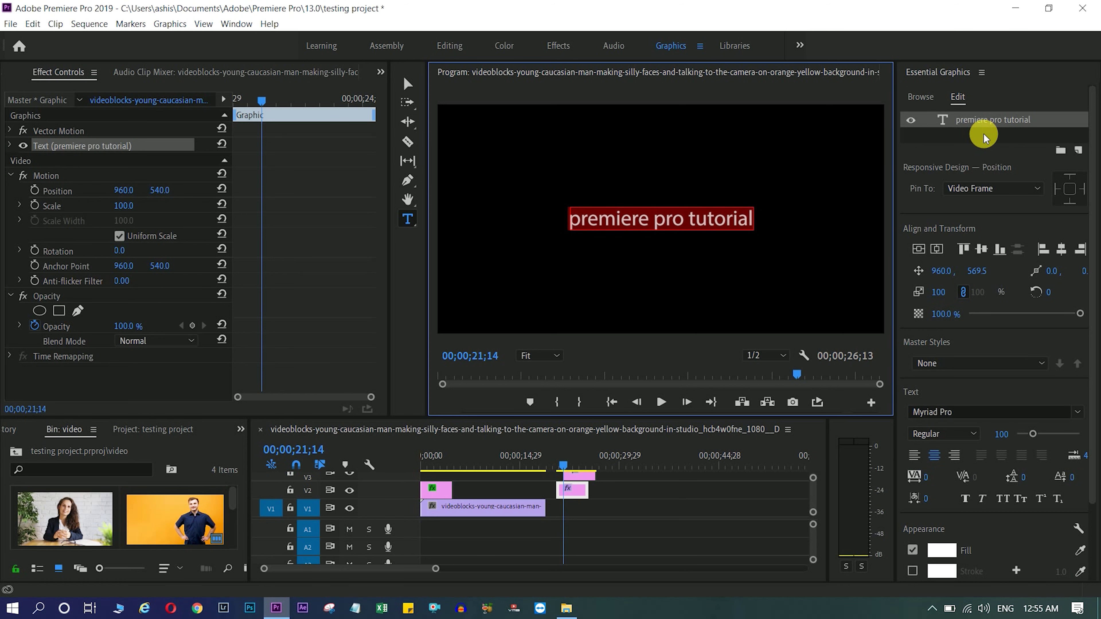
Give the title text a bright green fill.
{"action": "left_click", "coordinate": [1077, 412]}
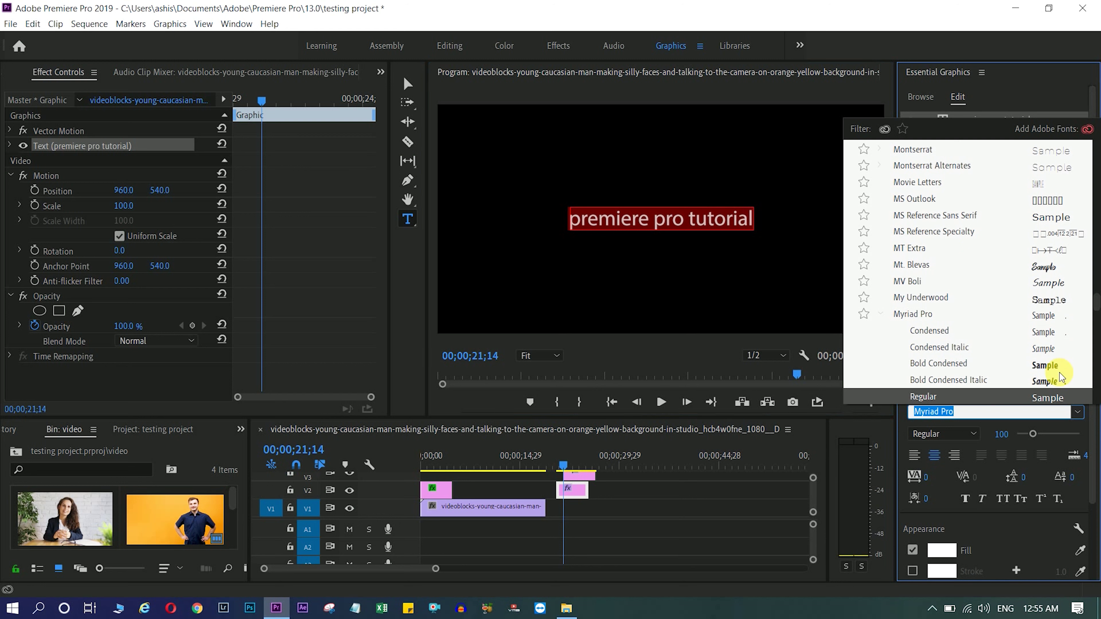
{"action": "left_click", "coordinate": [943, 551]}
{"action": "left_click", "coordinate": [943, 551]}
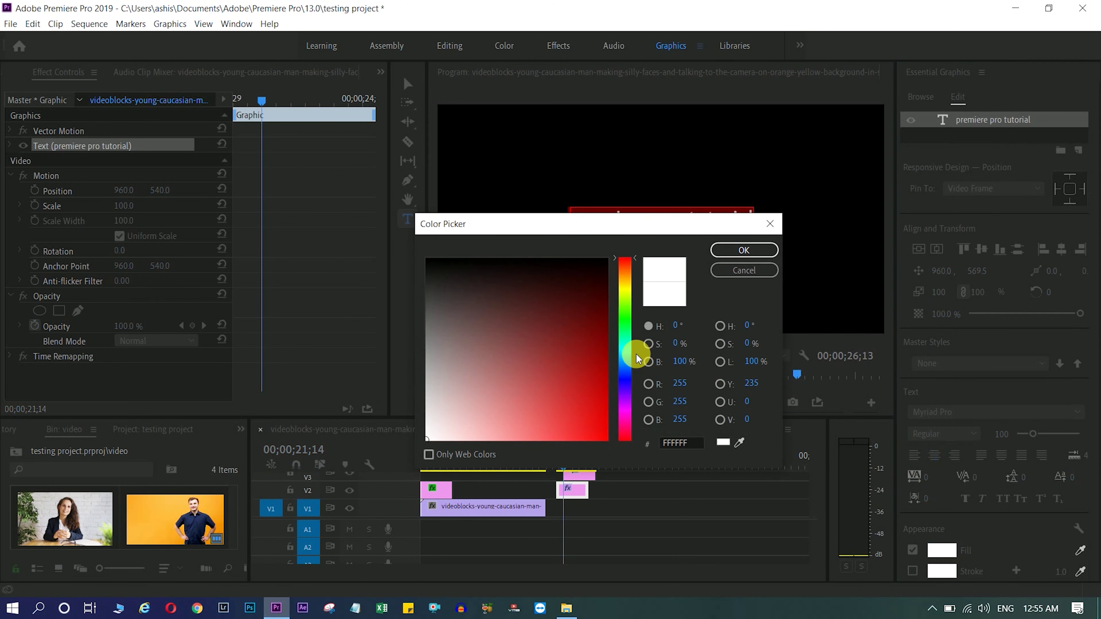
{"action": "left_click_drag", "start_coordinate": [628, 319], "coordinate": [625, 314]}
{"action": "left_click_drag", "start_coordinate": [609, 439], "coordinate": [603, 437]}
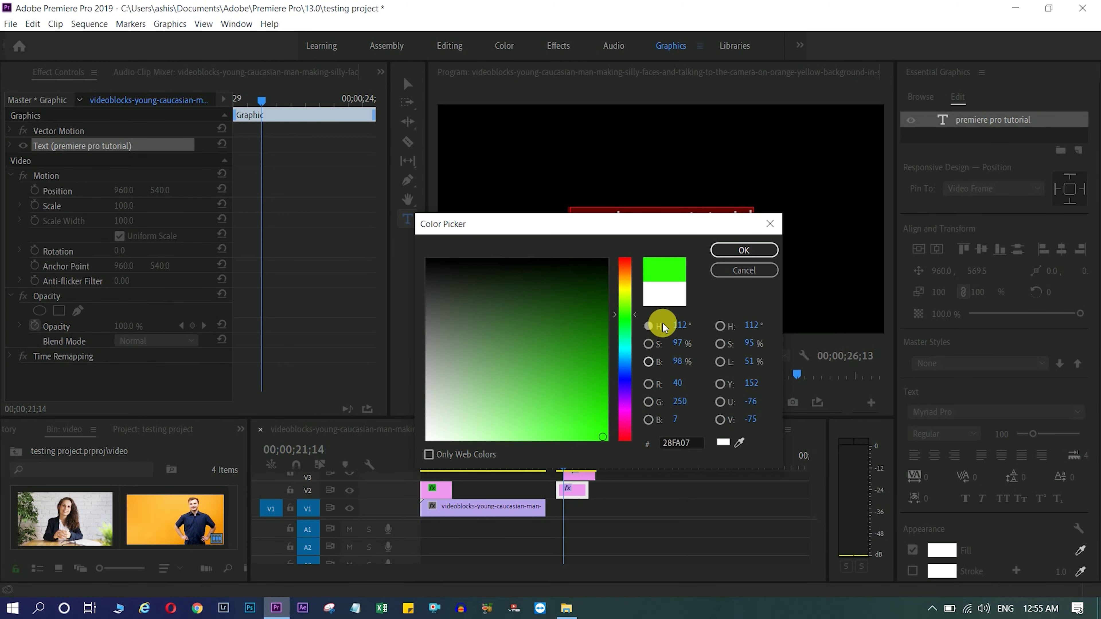
{"action": "left_click", "coordinate": [741, 252]}
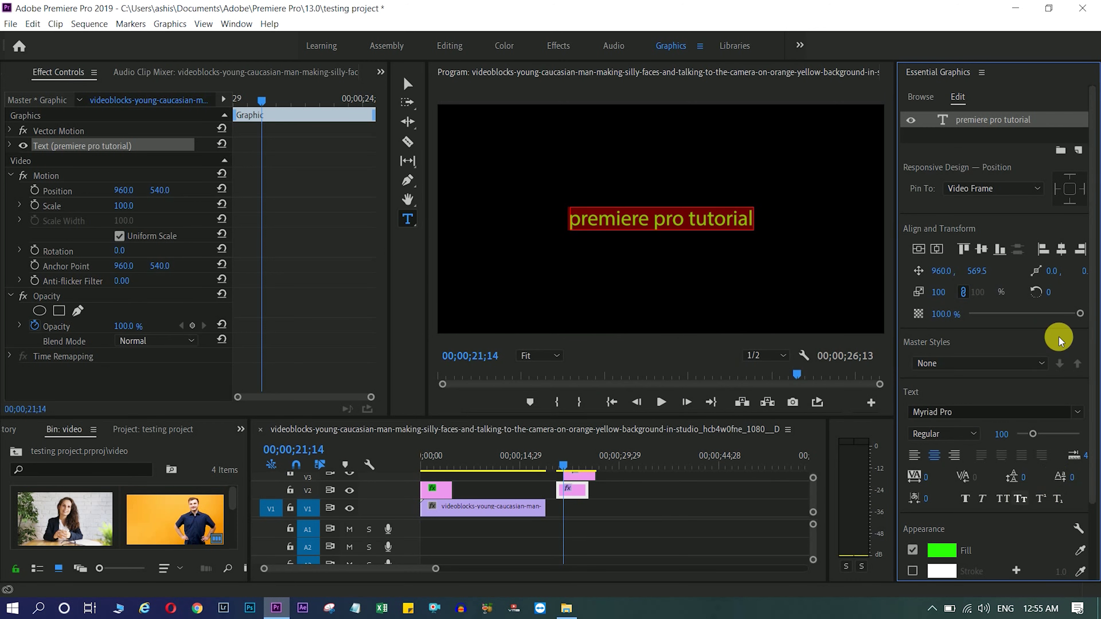
Change the title font to Edo.
{"action": "left_click", "coordinate": [1075, 412]}
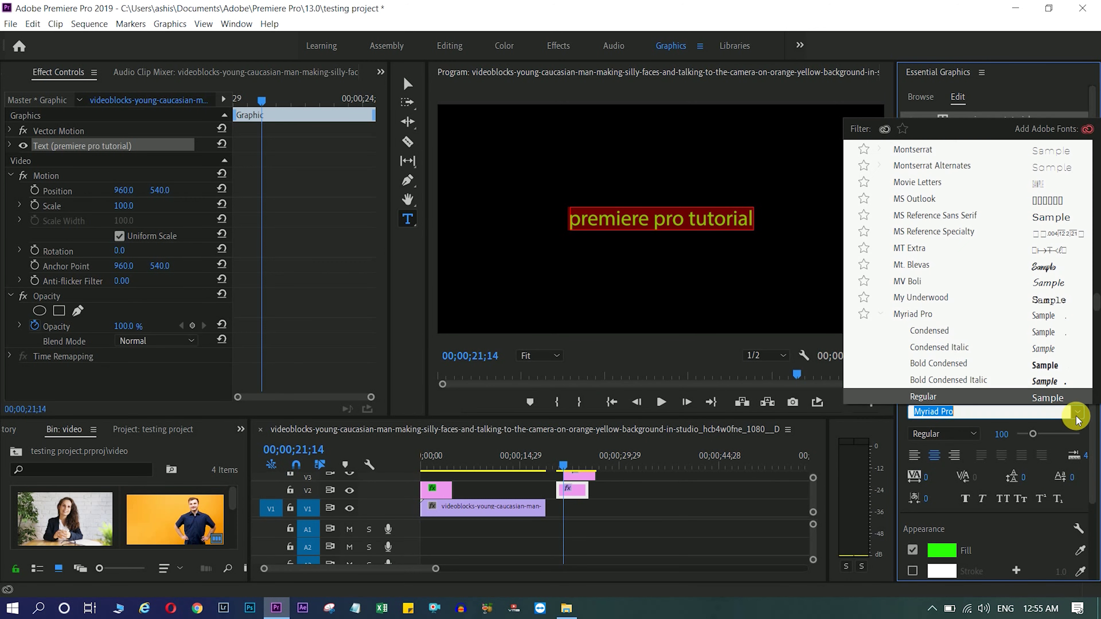
{"action": "scroll", "coordinate": [944, 336], "scroll_direction": "up", "scroll_amount": 10}
{"action": "scroll", "coordinate": [946, 334], "scroll_direction": "up", "scroll_amount": 10}
{"action": "scroll", "coordinate": [948, 332], "scroll_direction": "up", "scroll_amount": 10}
{"action": "scroll", "coordinate": [950, 329], "scroll_direction": "up", "scroll_amount": 10}
{"action": "left_click", "coordinate": [913, 151]}
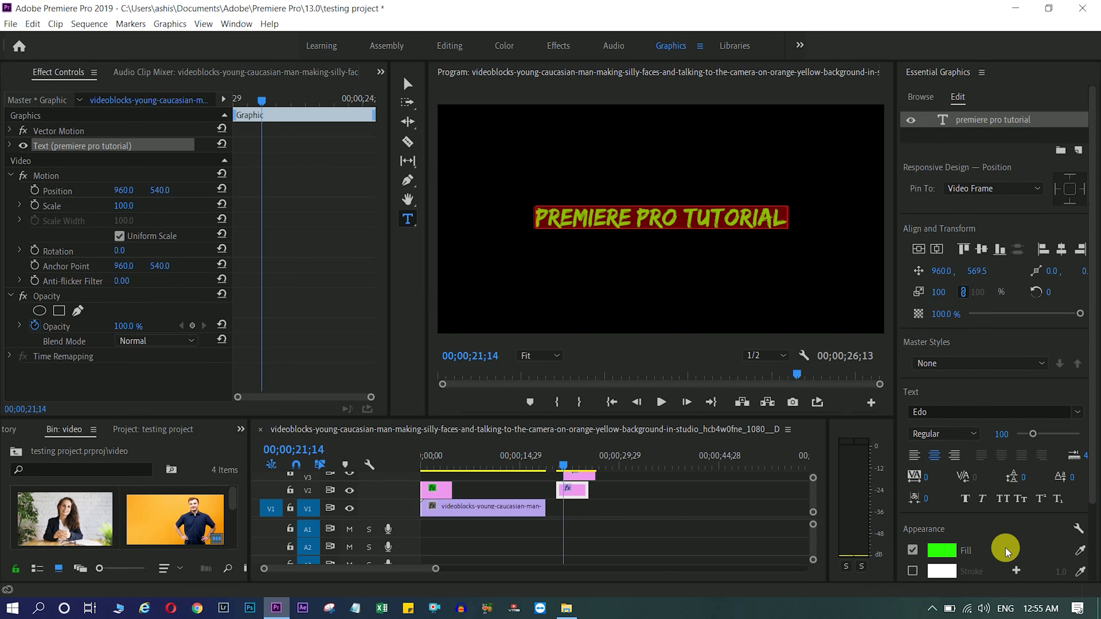
Add a red outline and a drop shadow to the title text.
{"action": "scroll", "coordinate": [987, 482], "scroll_direction": "down", "scroll_amount": 1}
{"action": "left_click", "coordinate": [909, 557]}
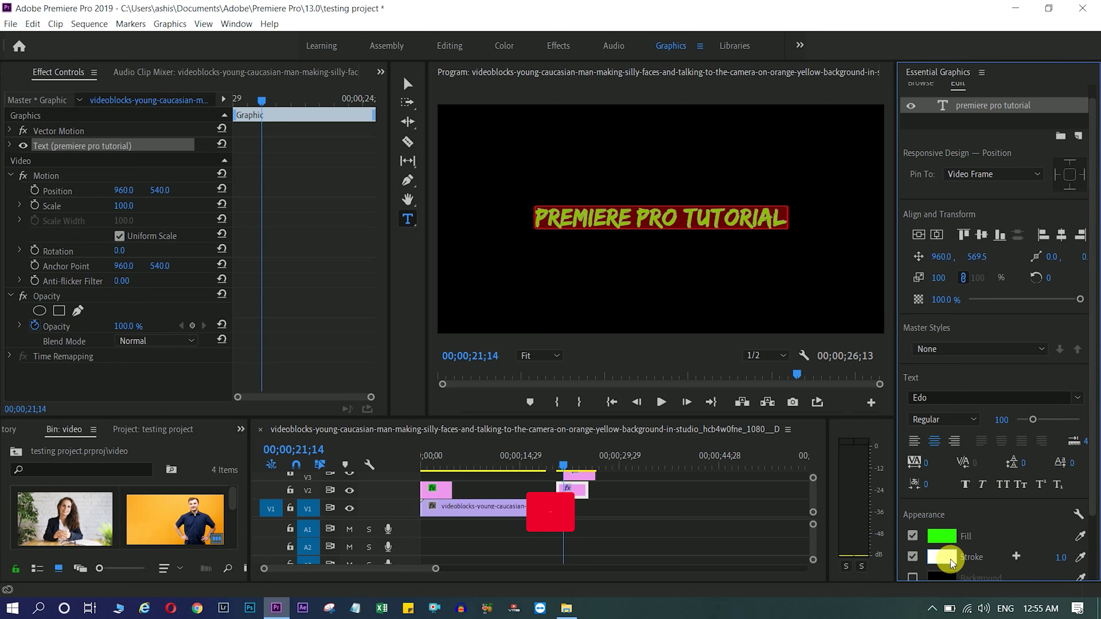
{"action": "left_click", "coordinate": [951, 559]}
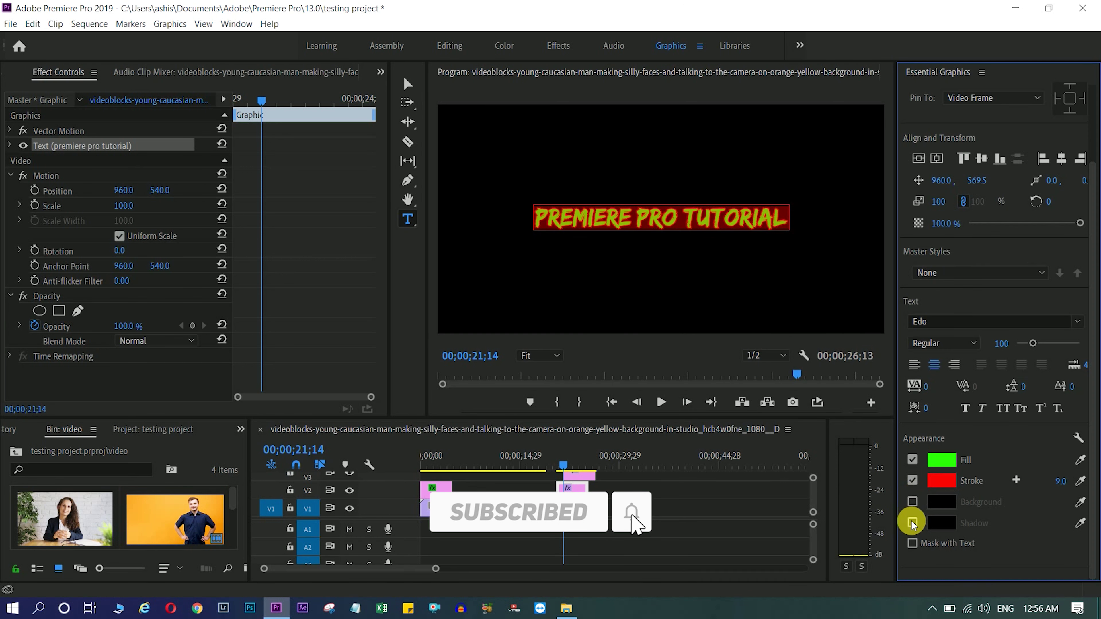
{"action": "scroll", "coordinate": [1020, 534], "scroll_direction": "down", "scroll_amount": 3}
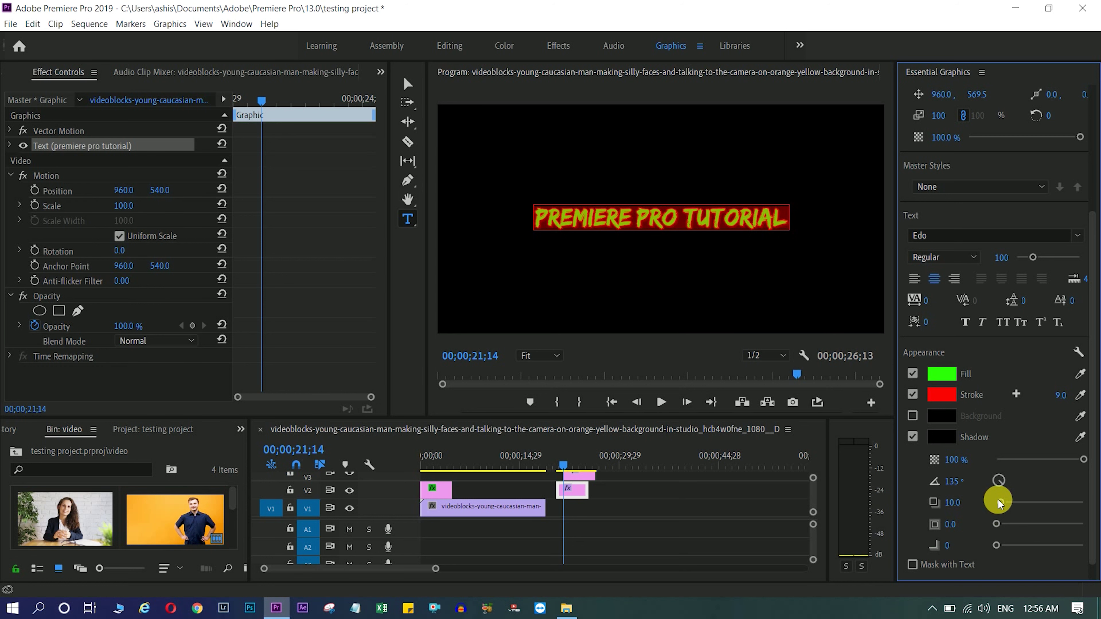
{"action": "left_click", "coordinate": [807, 305]}
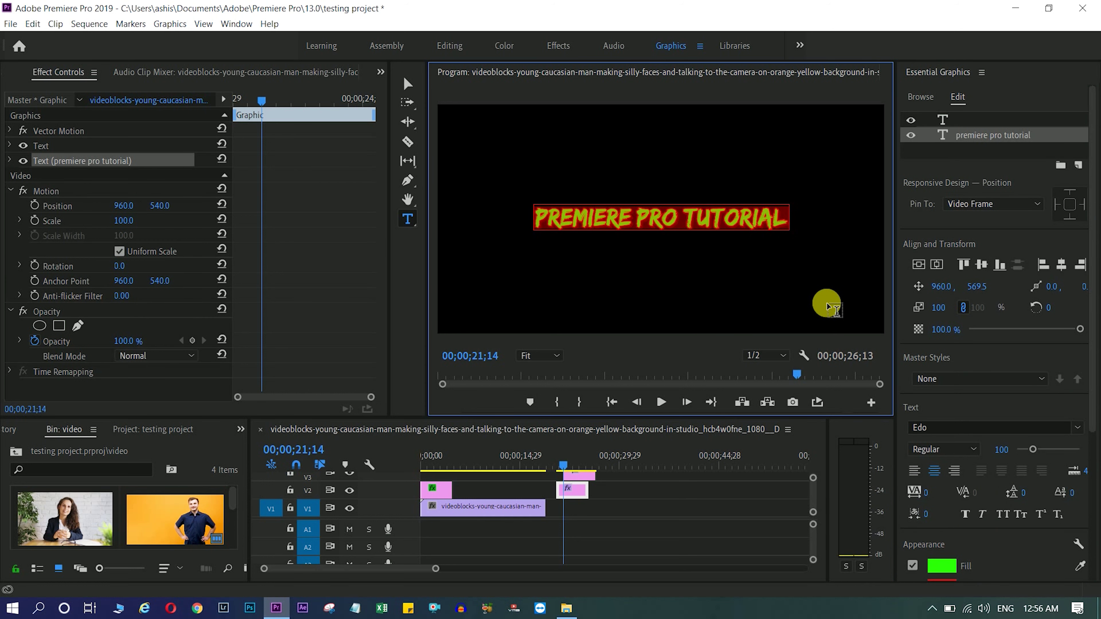
{"action": "left_click", "coordinate": [716, 273]}
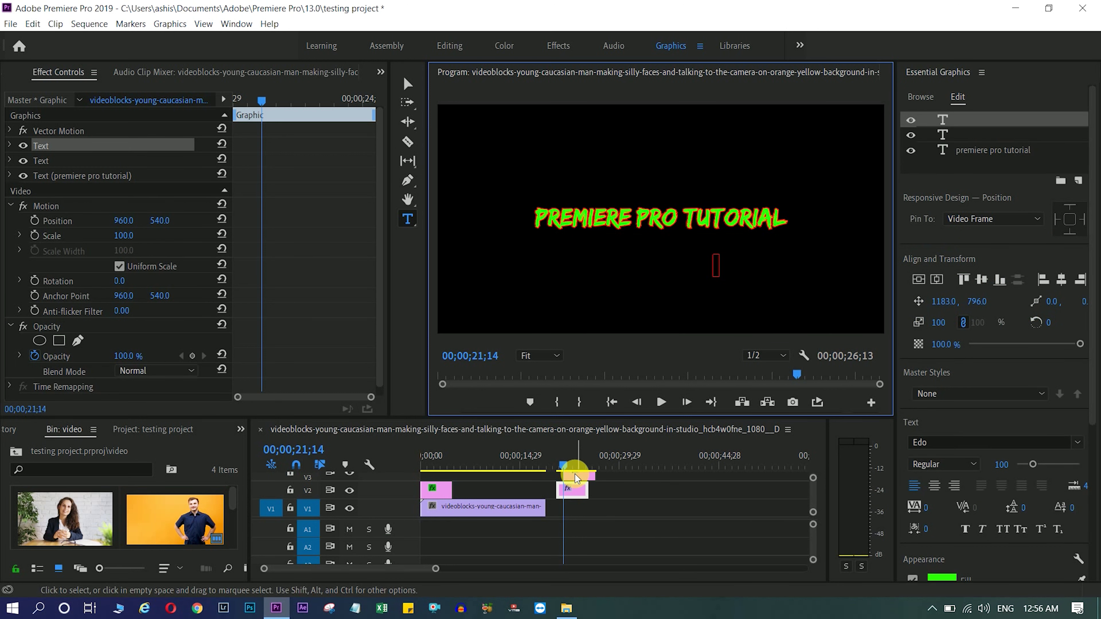
Deselect the graphic and play the sequence from just before the title.
{"action": "left_click", "coordinate": [577, 477]}
{"action": "left_click", "coordinate": [814, 503]}
{"action": "left_click_drag", "start_coordinate": [814, 503], "coordinate": [814, 505]}
{"action": "left_click_drag", "start_coordinate": [556, 468], "coordinate": [549, 468]}
{"action": "key", "text": "space"}
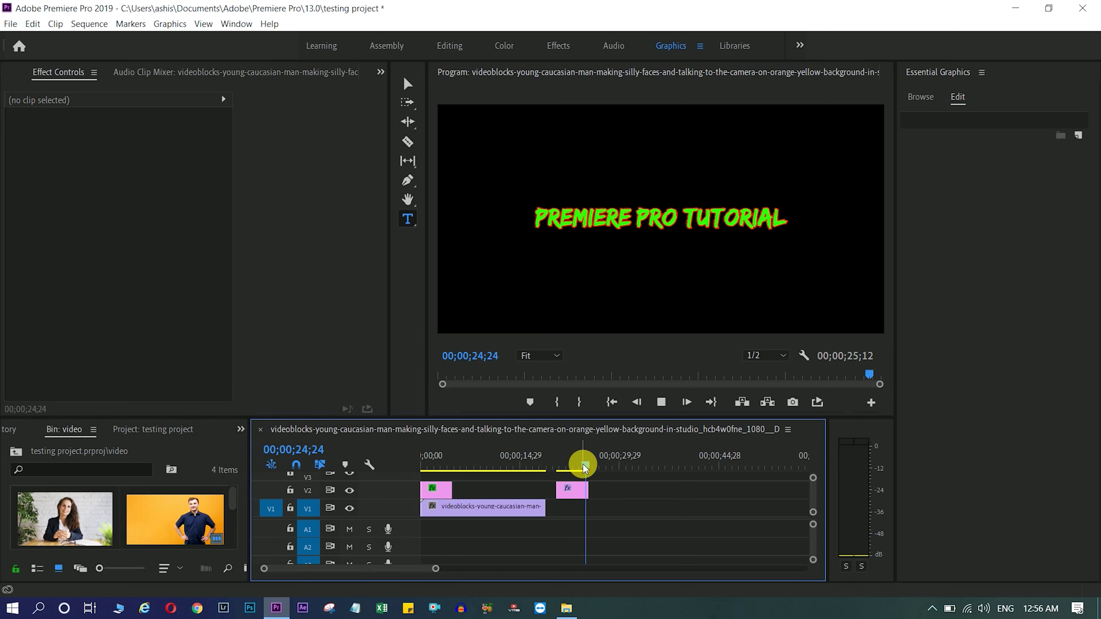
Place the Bold Title template on V2 and preview its animation.
{"action": "left_click", "coordinate": [1005, 390]}
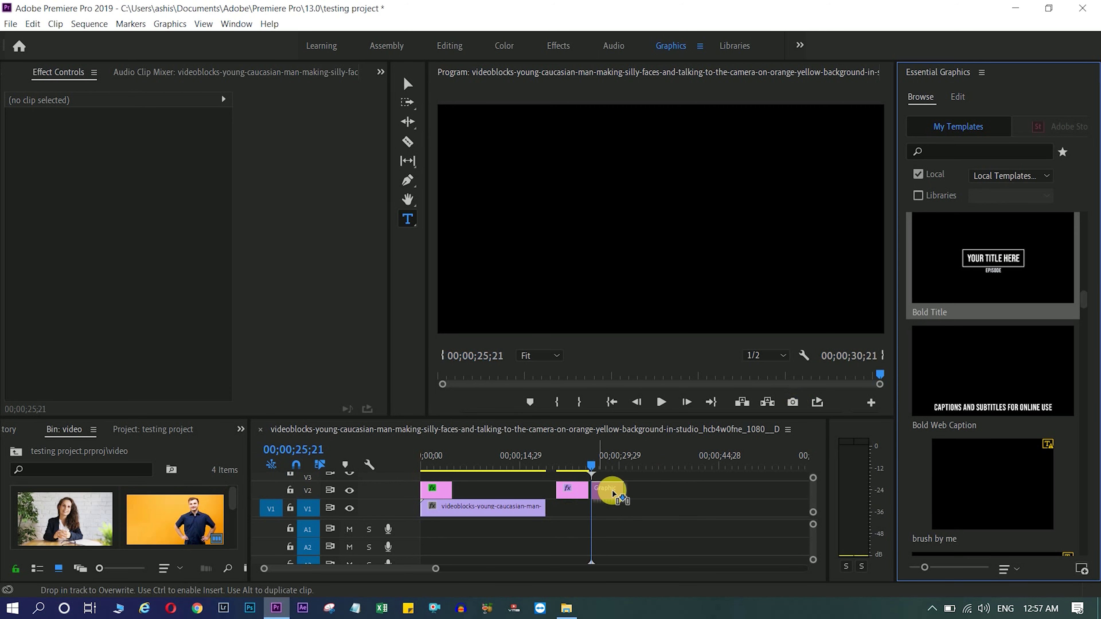
{"action": "left_click_drag", "start_coordinate": [1005, 391], "coordinate": [607, 463]}
{"action": "left_click", "coordinate": [602, 464]}
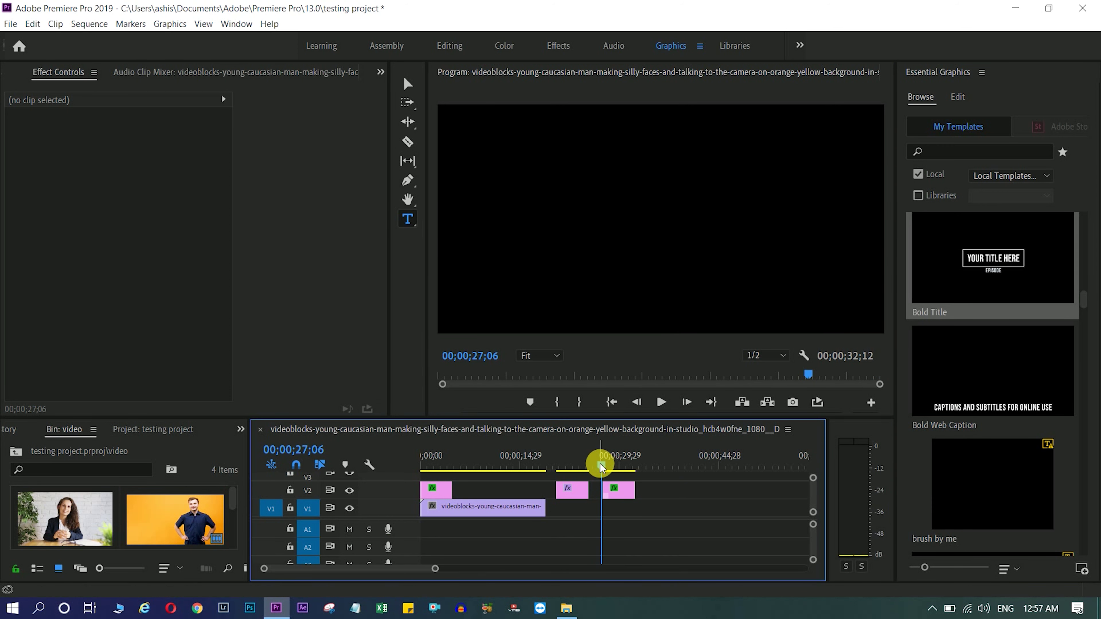
{"action": "key", "text": "space"}
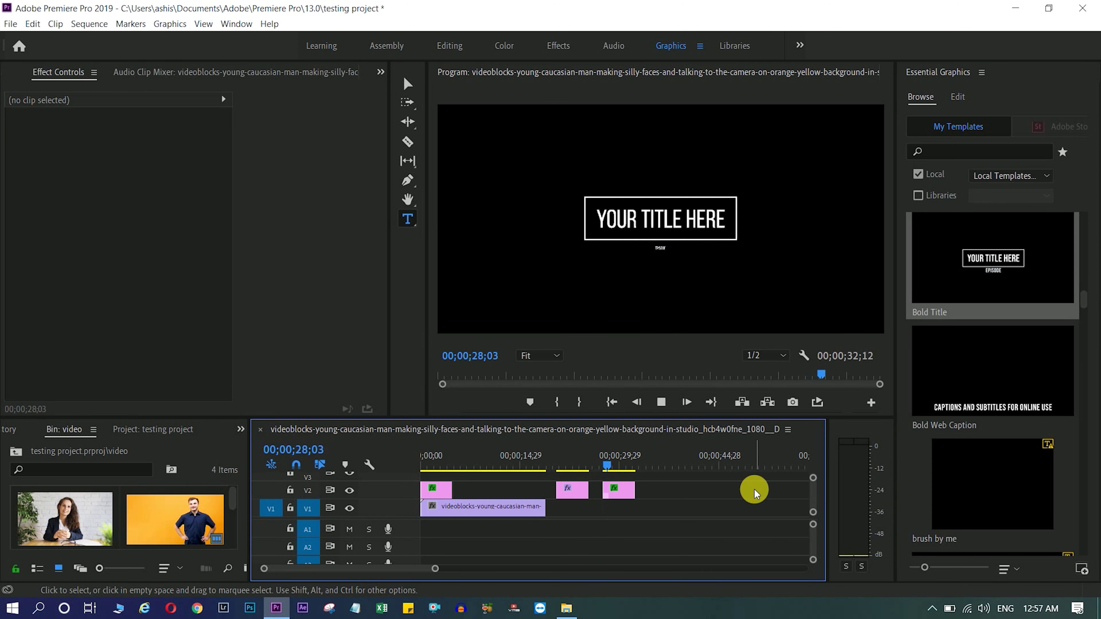
{"action": "key", "text": "space"}
Retype the YOUR TITLE HERE headline as 'Yafefwewfwefww' and play it back.
{"action": "left_click", "coordinate": [663, 217]}
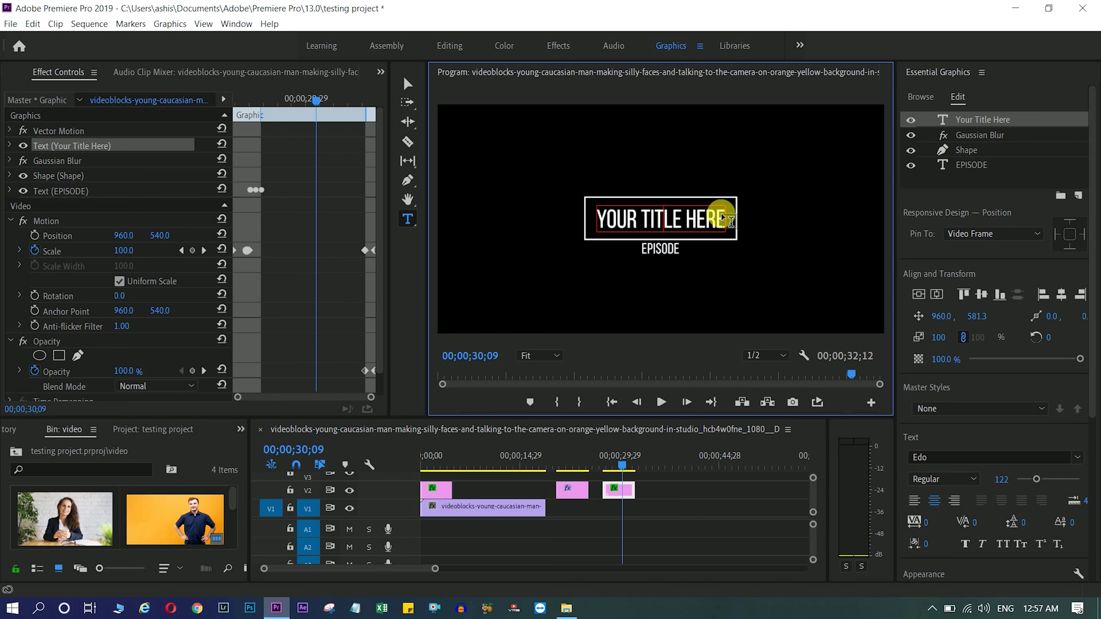
{"action": "left_click_drag", "start_coordinate": [725, 219], "coordinate": [609, 220]}
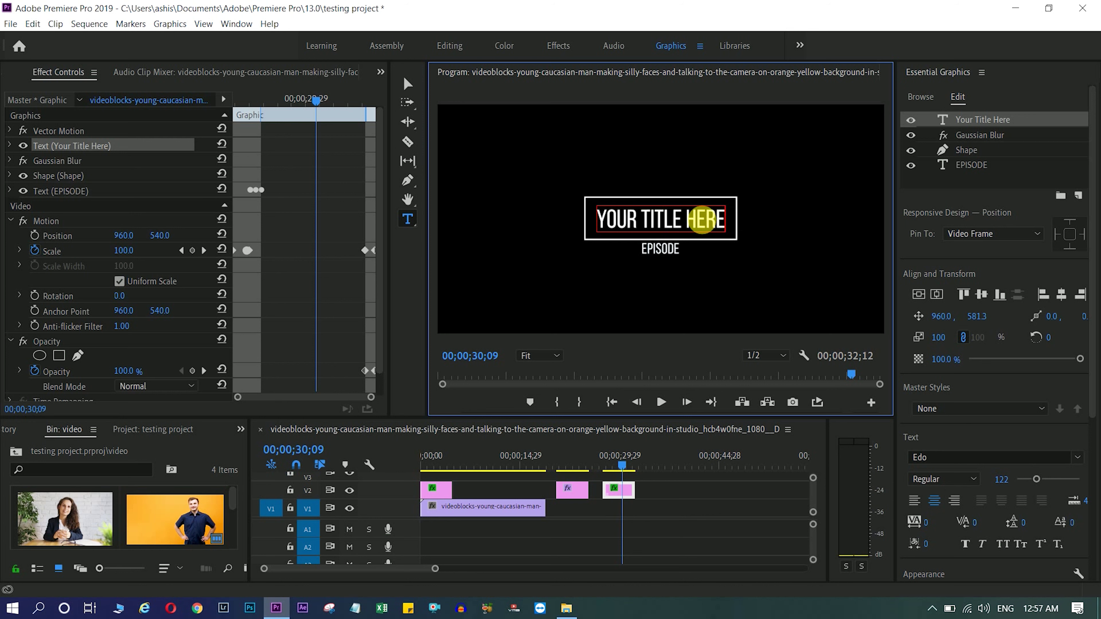
{"action": "type", "text": "Yafefwewfwefww"}
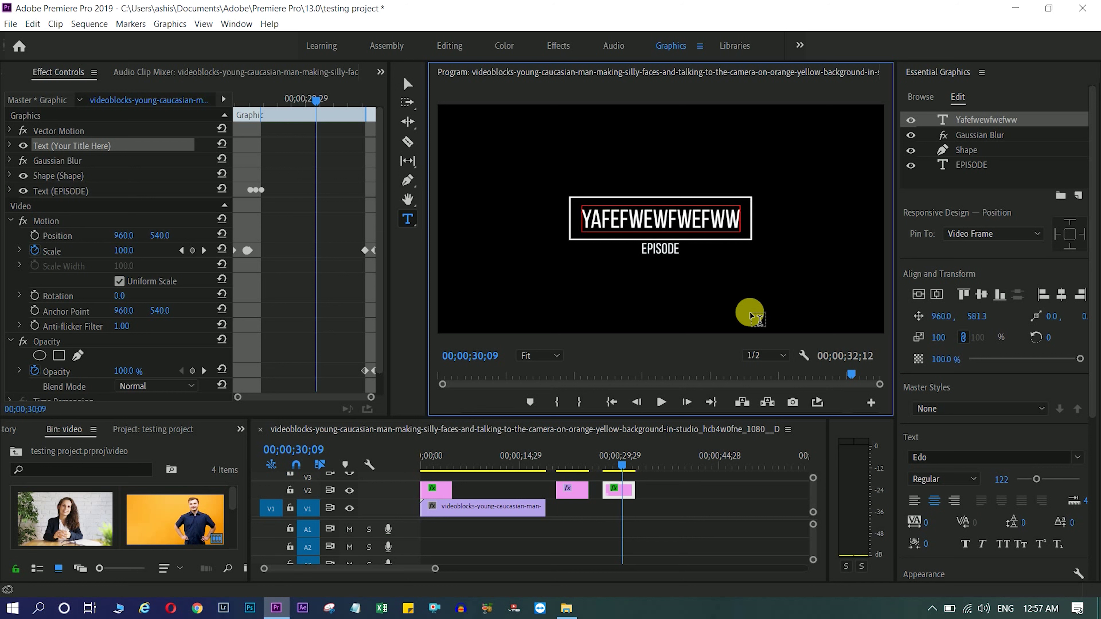
{"action": "key", "text": "Escape"}
{"action": "left_click", "coordinate": [602, 465]}
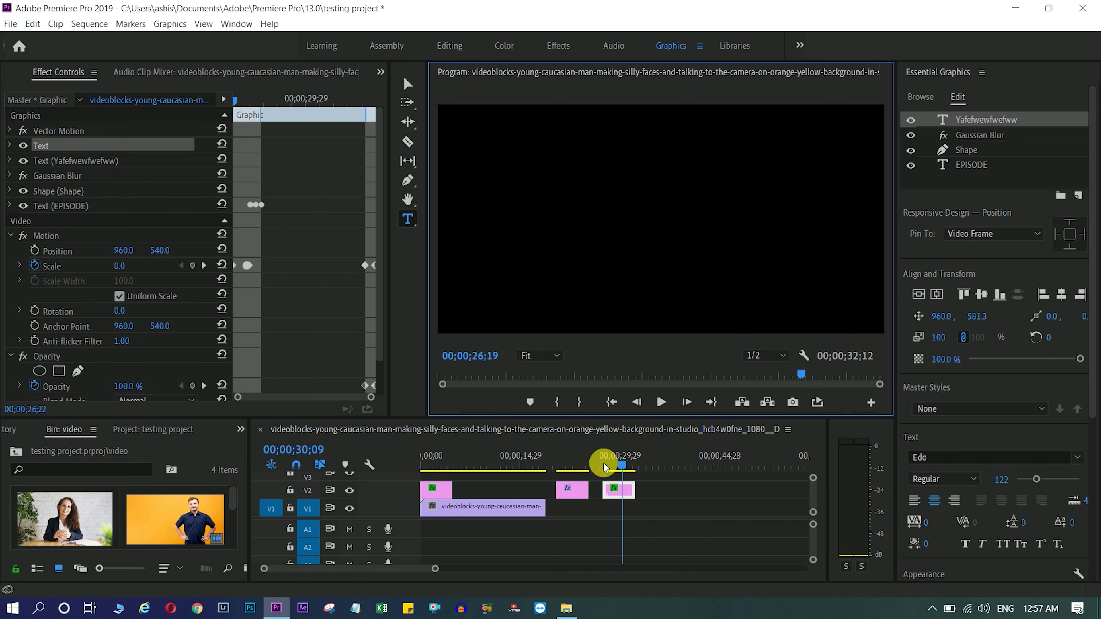
{"action": "key", "text": "space"}
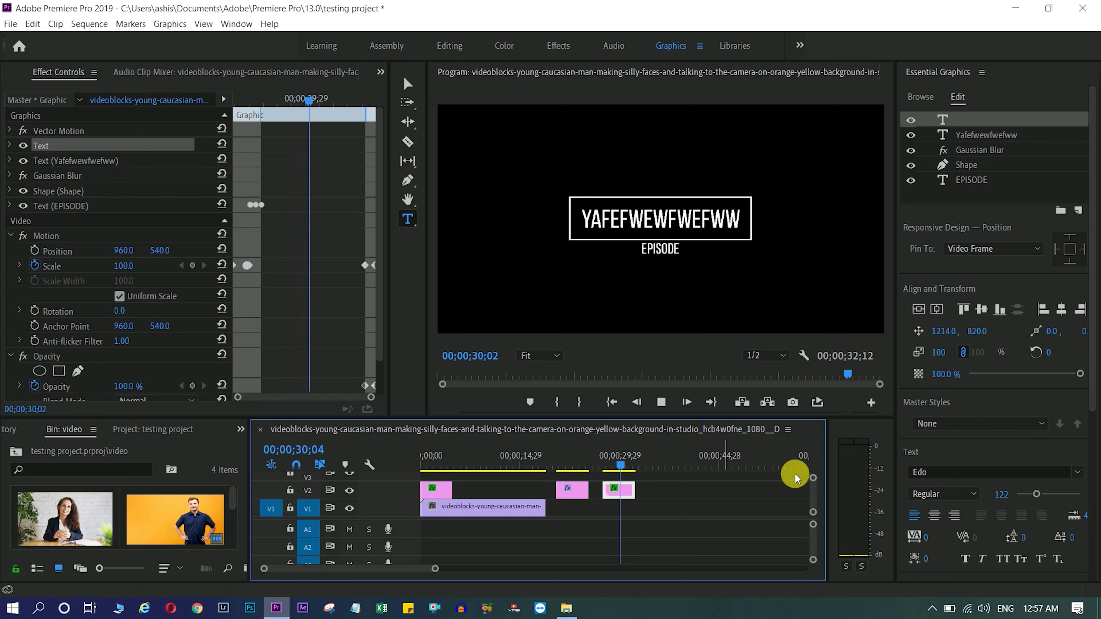
Place the Film Broadcast Caption template on V2 and select its clip.
{"action": "left_click", "coordinate": [763, 502]}
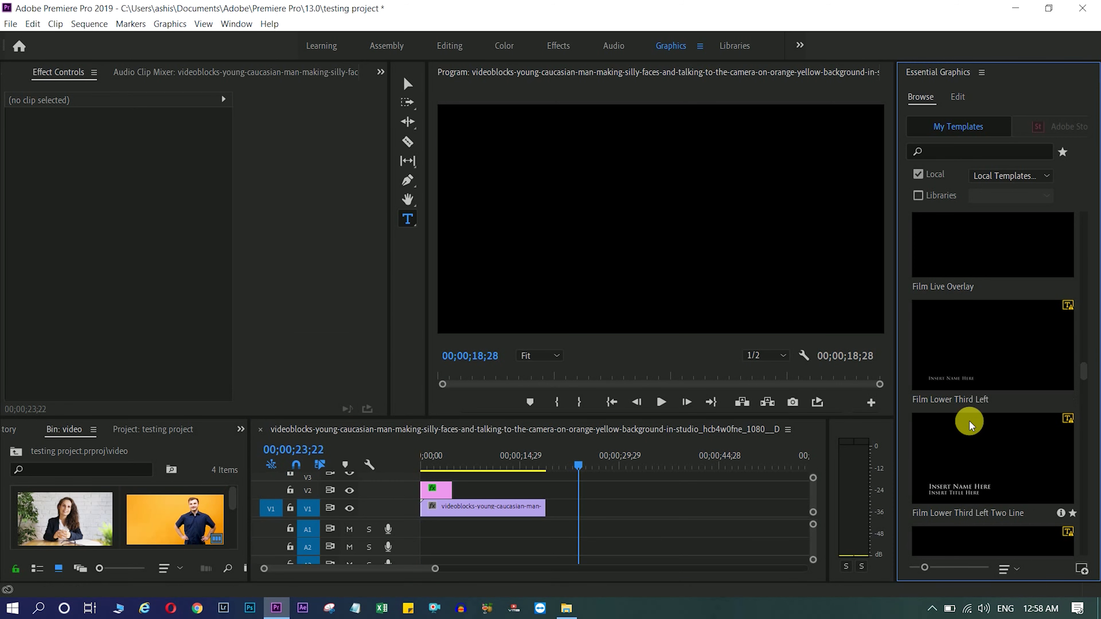
{"action": "scroll", "coordinate": [968, 420], "scroll_direction": "up", "scroll_amount": 3}
{"action": "scroll", "coordinate": [969, 416], "scroll_direction": "up", "scroll_amount": 2}
{"action": "mouse_move", "coordinate": [968, 416]}
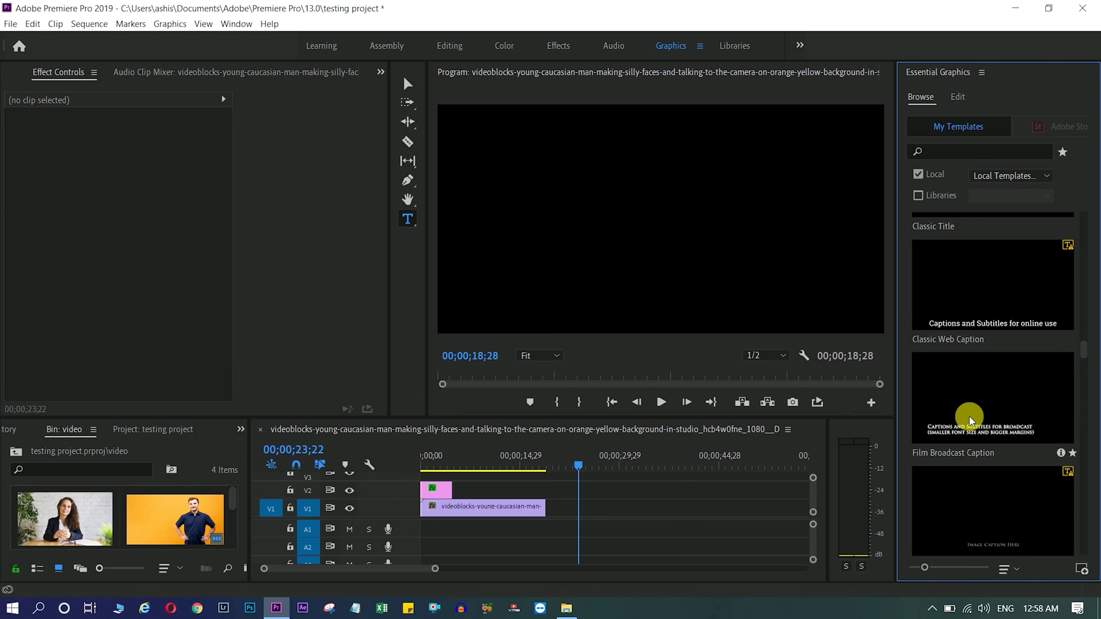
{"action": "left_click_drag", "start_coordinate": [995, 430], "coordinate": [562, 499]}
{"action": "left_click", "coordinate": [566, 460]}
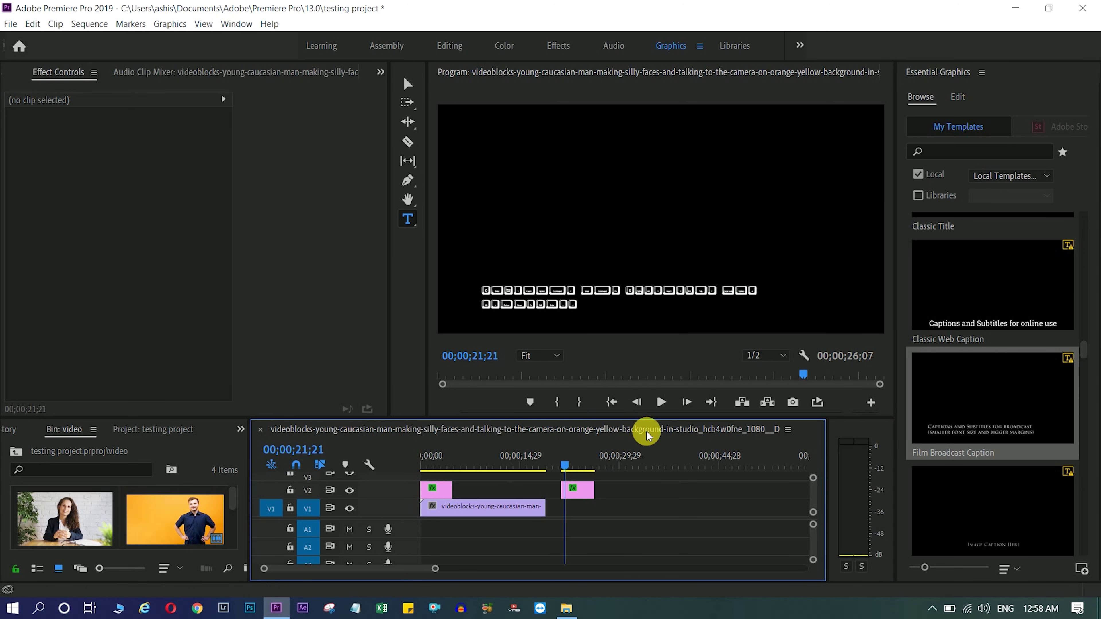
{"action": "left_click", "coordinate": [578, 488]}
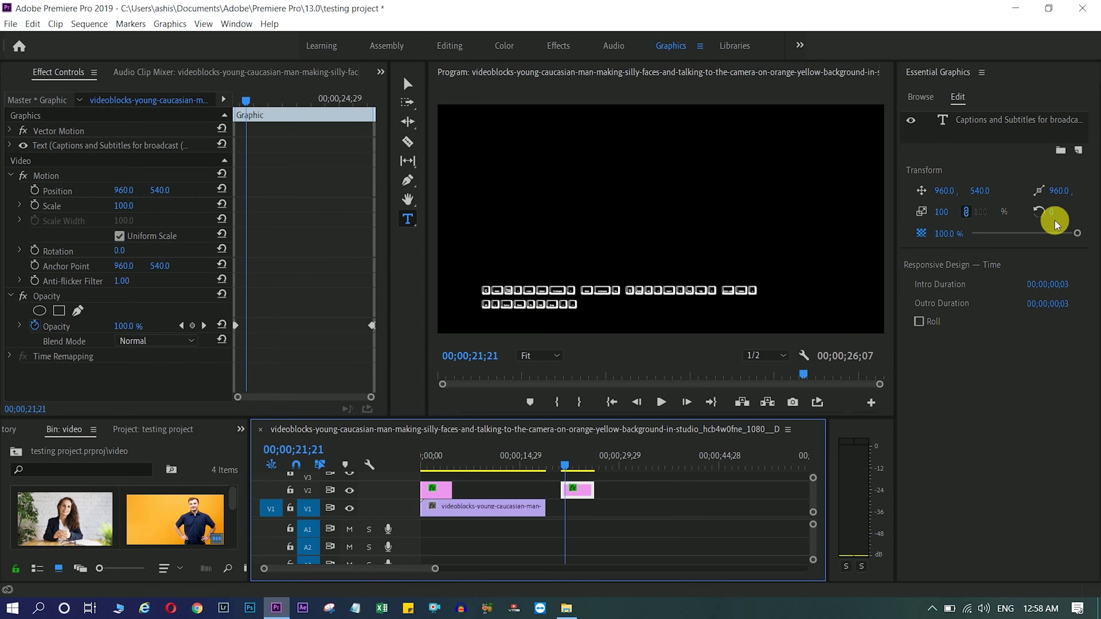
Set the caption text layer's font to Franklin Gothic Book.
{"action": "left_click", "coordinate": [983, 126]}
{"action": "left_click", "coordinate": [1069, 412]}
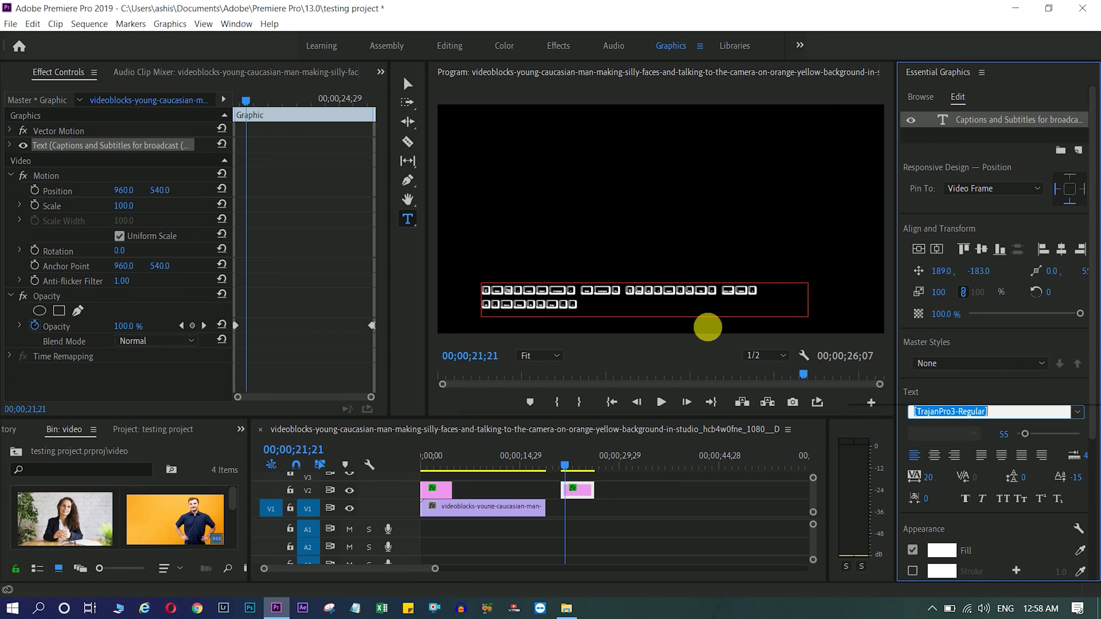
{"action": "left_click", "coordinate": [1040, 364]}
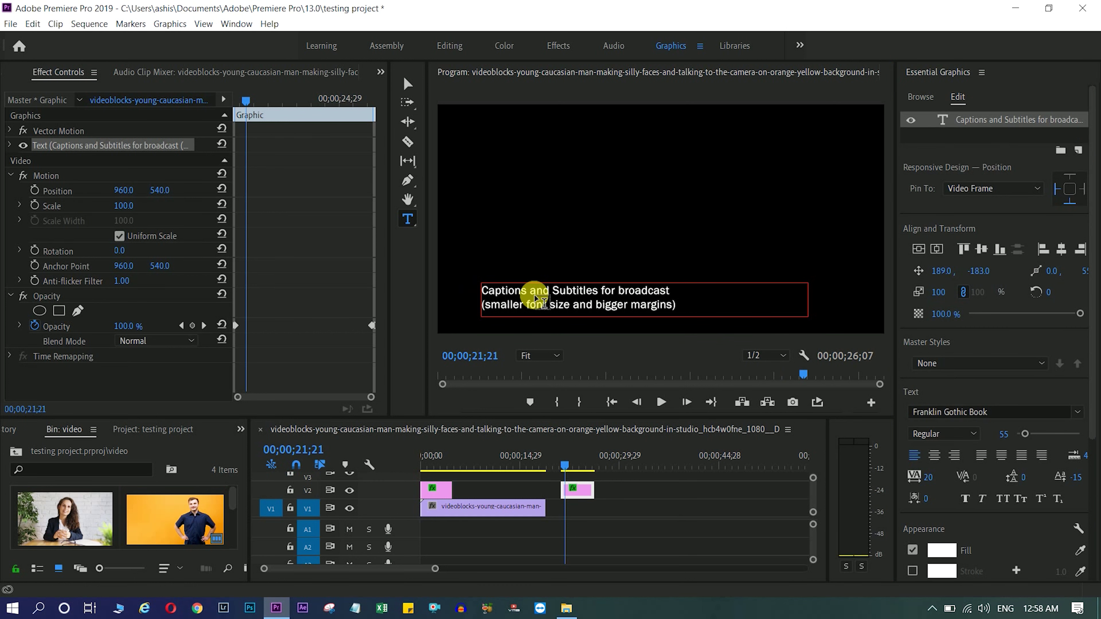
{"action": "left_click_drag", "start_coordinate": [671, 310], "coordinate": [482, 291]}
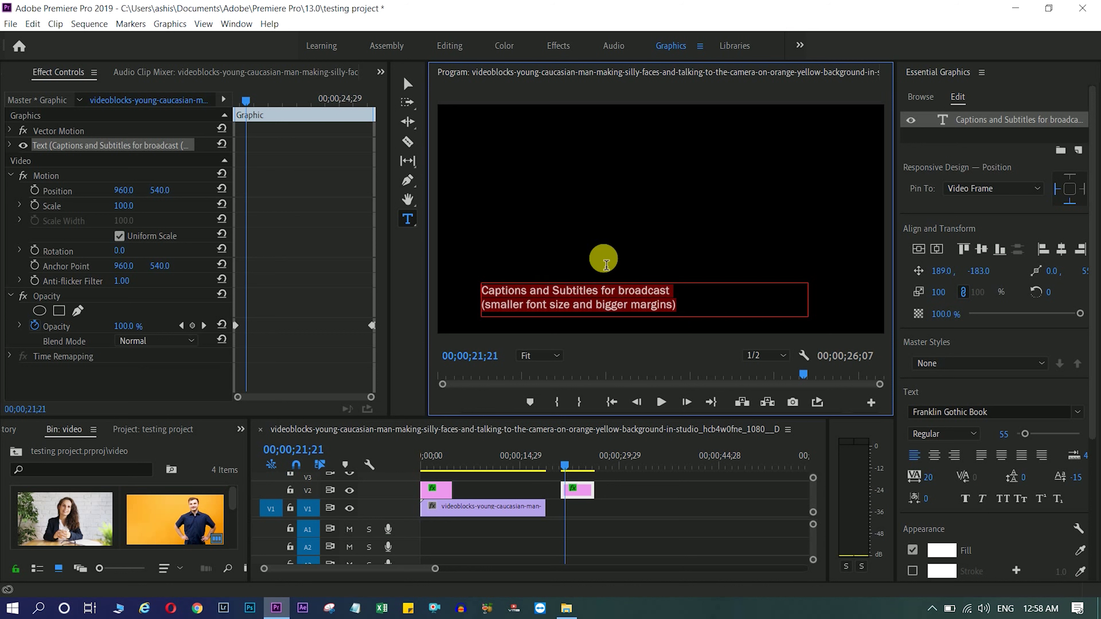
{"action": "left_click", "coordinate": [635, 253]}
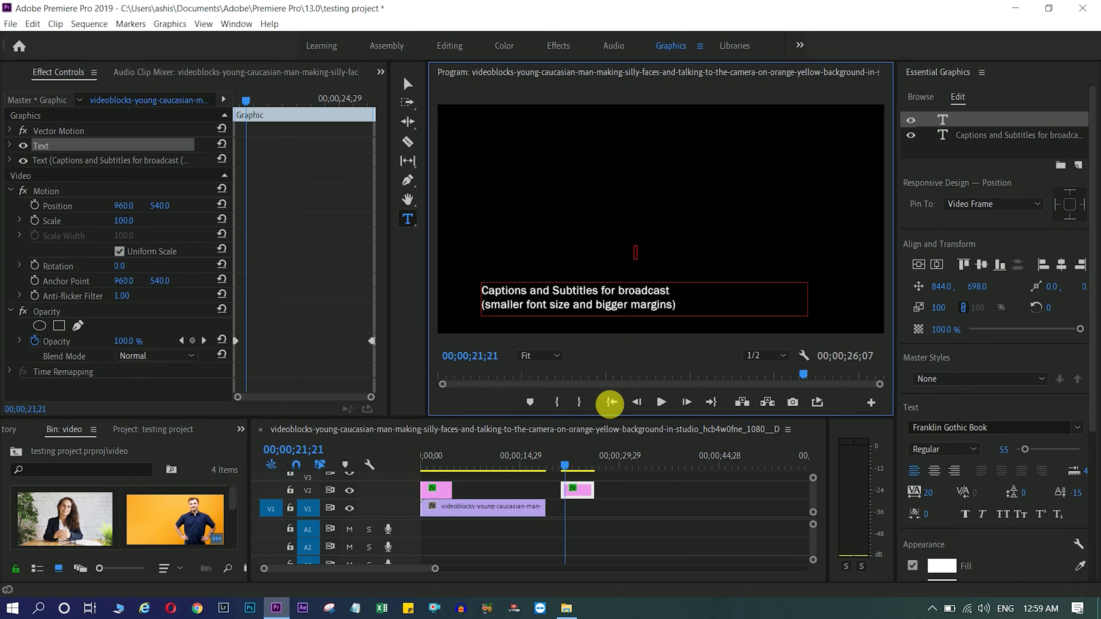
Delete the stray empty text layer and then the caption clip.
{"action": "left_click", "coordinate": [959, 125]}
{"action": "key", "text": "Delete"}
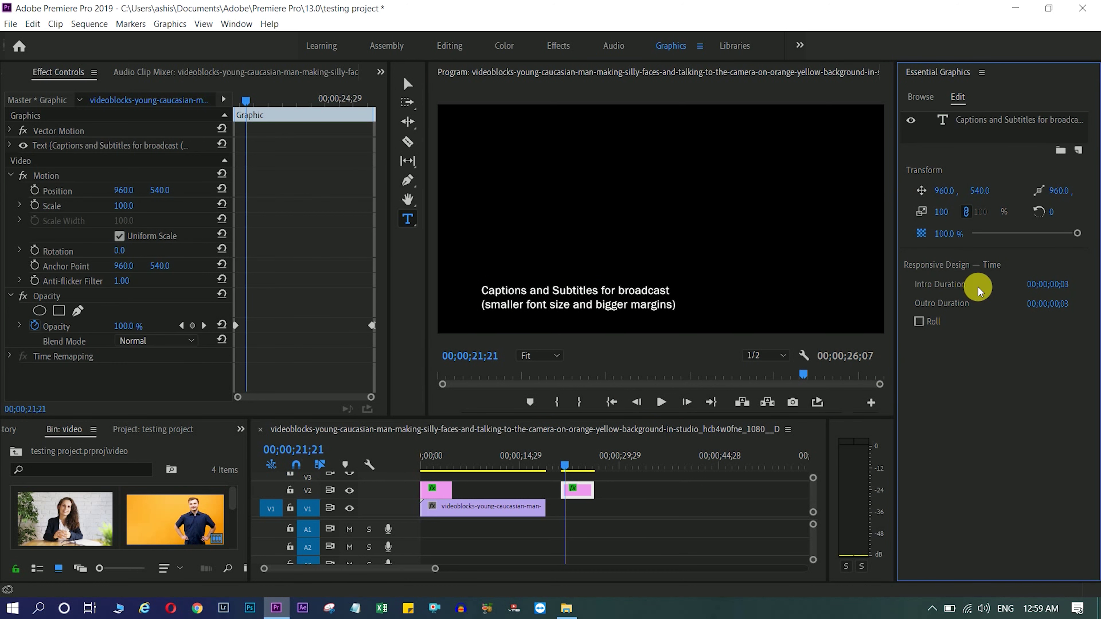
{"action": "key", "text": "Delete"}
Drop the Basic Title template onto V2 and play back its 'Your Title Here' text.
{"action": "scroll", "coordinate": [985, 365], "scroll_direction": "up", "scroll_amount": 10}
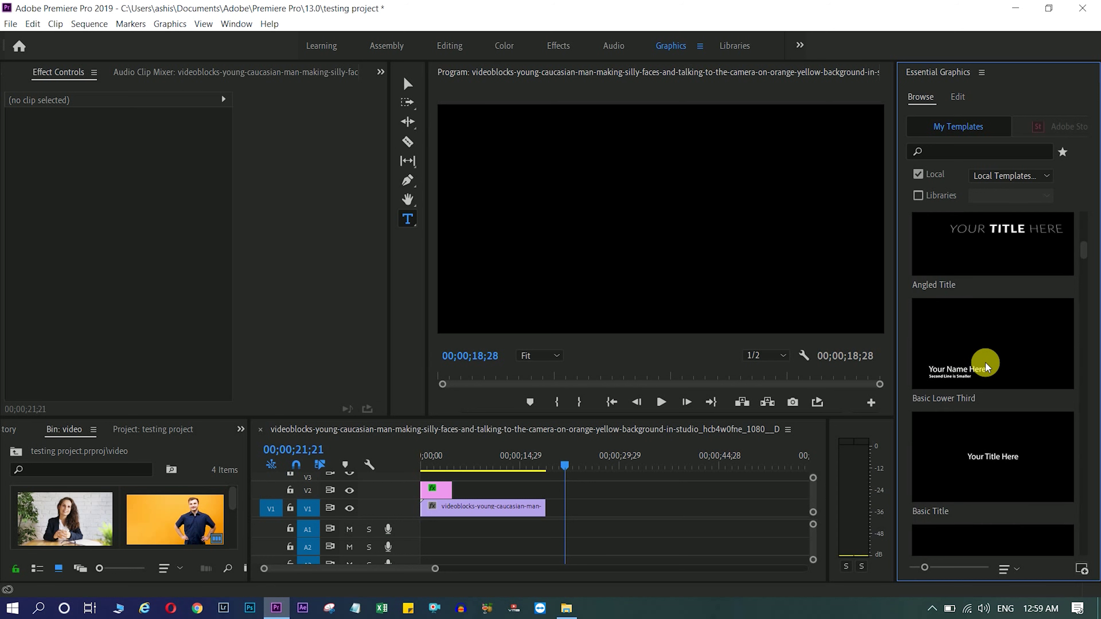
{"action": "scroll", "coordinate": [985, 361], "scroll_direction": "up", "scroll_amount": 3}
{"action": "scroll", "coordinate": [985, 361], "scroll_direction": "down", "scroll_amount": 3}
{"action": "scroll", "coordinate": [986, 361], "scroll_direction": "down", "scroll_amount": 3}
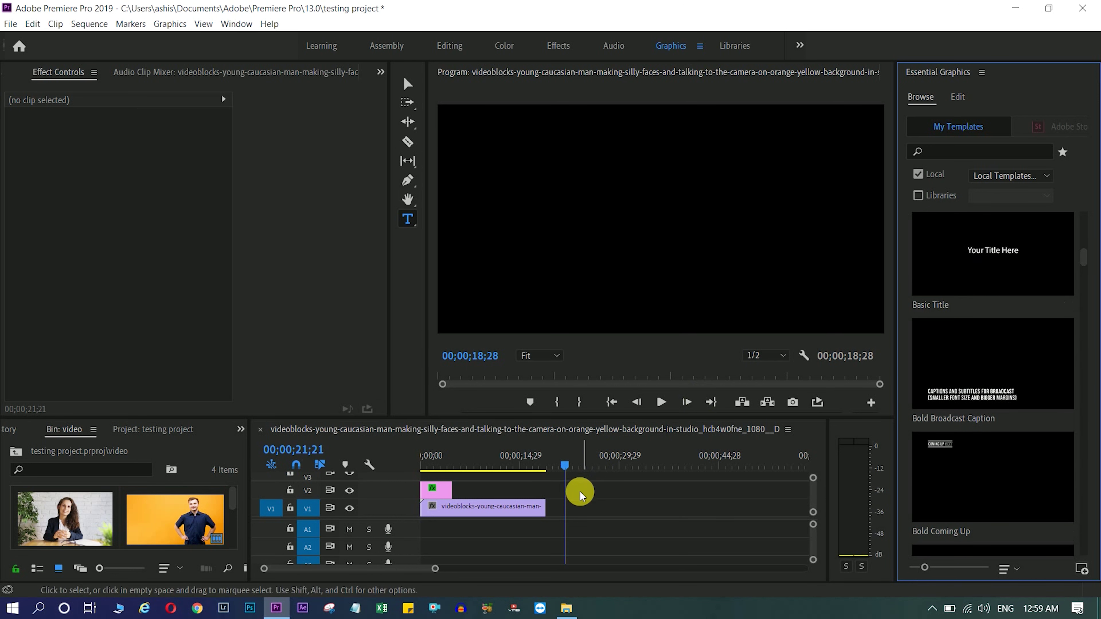
{"action": "mouse_move", "coordinate": [996, 245]}
{"action": "left_mouse_down"}
{"action": "mouse_move", "coordinate": [841, 371]}
{"action": "mouse_move", "coordinate": [573, 488]}
{"action": "mouse_move", "coordinate": [554, 466]}
{"action": "left_mouse_up"}
{"action": "key", "text": "space"}
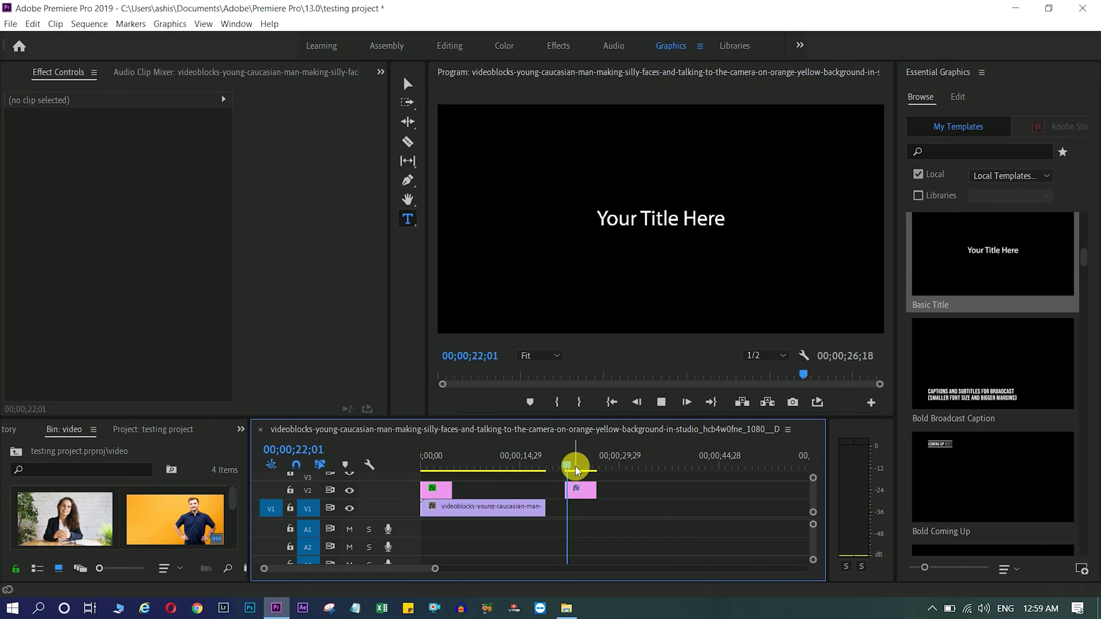
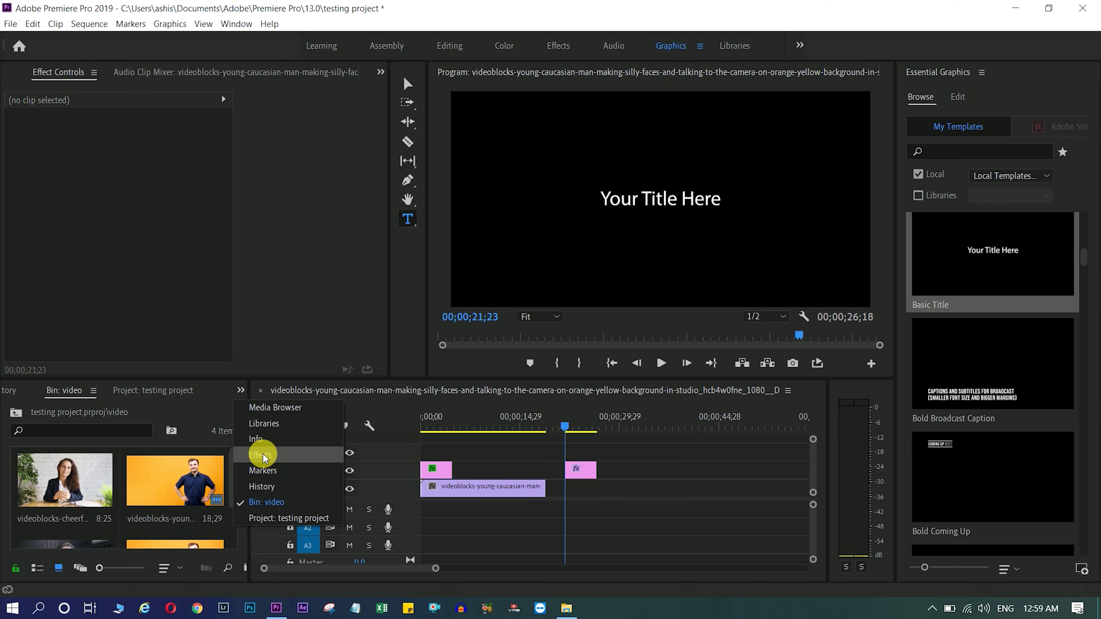
Open the Effects panel and expand Video Effects > Adjust.
{"action": "left_click", "coordinate": [263, 454]}
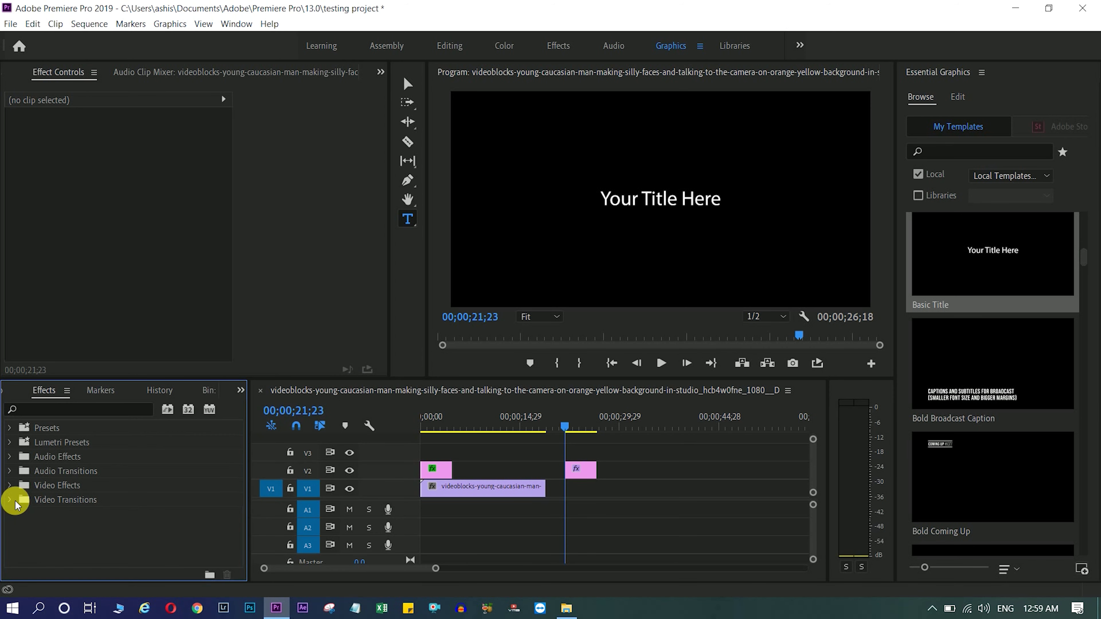
{"action": "left_click", "coordinate": [9, 486]}
{"action": "scroll", "coordinate": [65, 525], "scroll_direction": "down", "scroll_amount": 1}
{"action": "scroll", "coordinate": [65, 525], "scroll_direction": "up", "scroll_amount": 1}
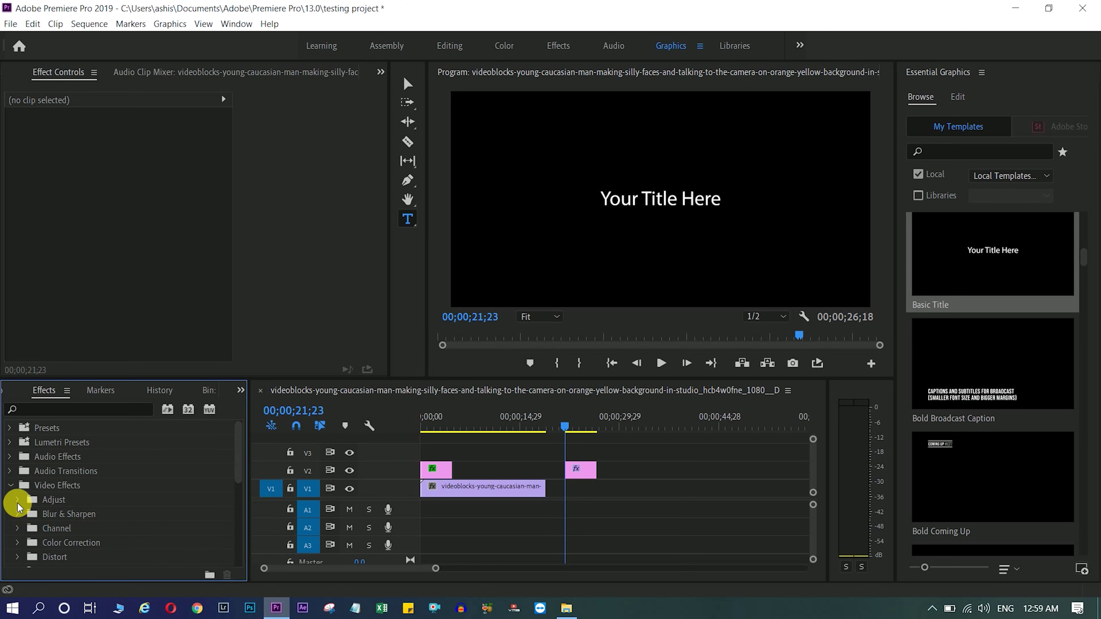
{"action": "left_click", "coordinate": [17, 500]}
{"action": "scroll", "coordinate": [118, 523], "scroll_direction": "down", "scroll_amount": 1}
Collapse Video Effects and expand the Dissolve group under Video Transitions.
{"action": "left_click", "coordinate": [12, 503]}
{"action": "left_click", "coordinate": [9, 500]}
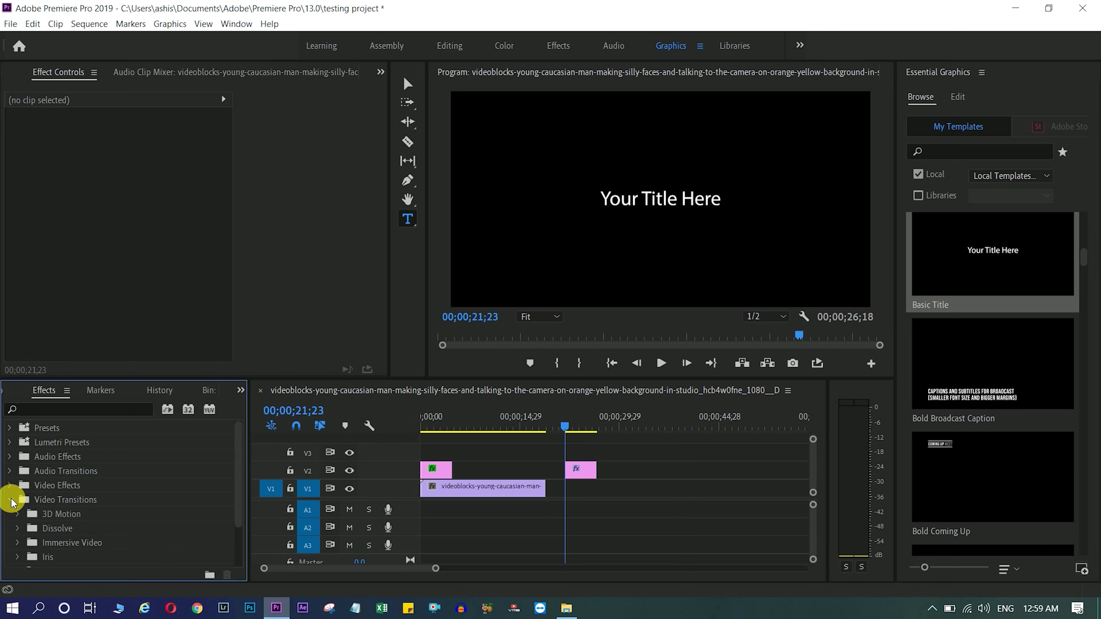
{"action": "scroll", "coordinate": [124, 503], "scroll_direction": "down", "scroll_amount": 1}
{"action": "left_click", "coordinate": [19, 500]}
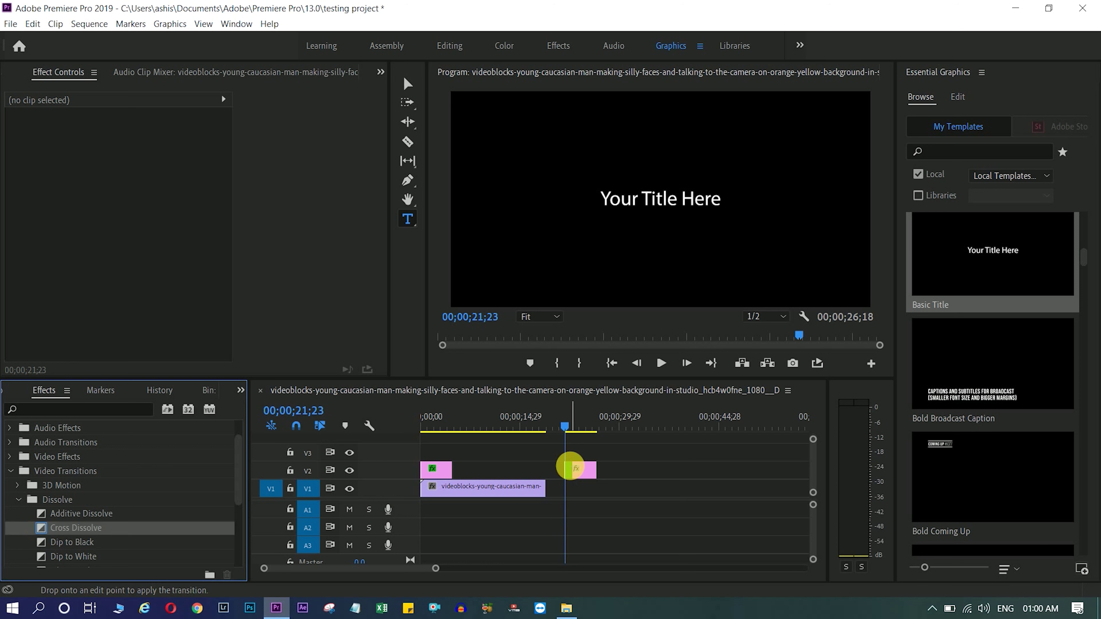
Add Cross Dissolve to the start of the V2 title clip and preview the fade-in.
{"action": "left_click_drag", "start_coordinate": [42, 530], "coordinate": [572, 470]}
{"action": "left_click", "coordinate": [560, 425]}
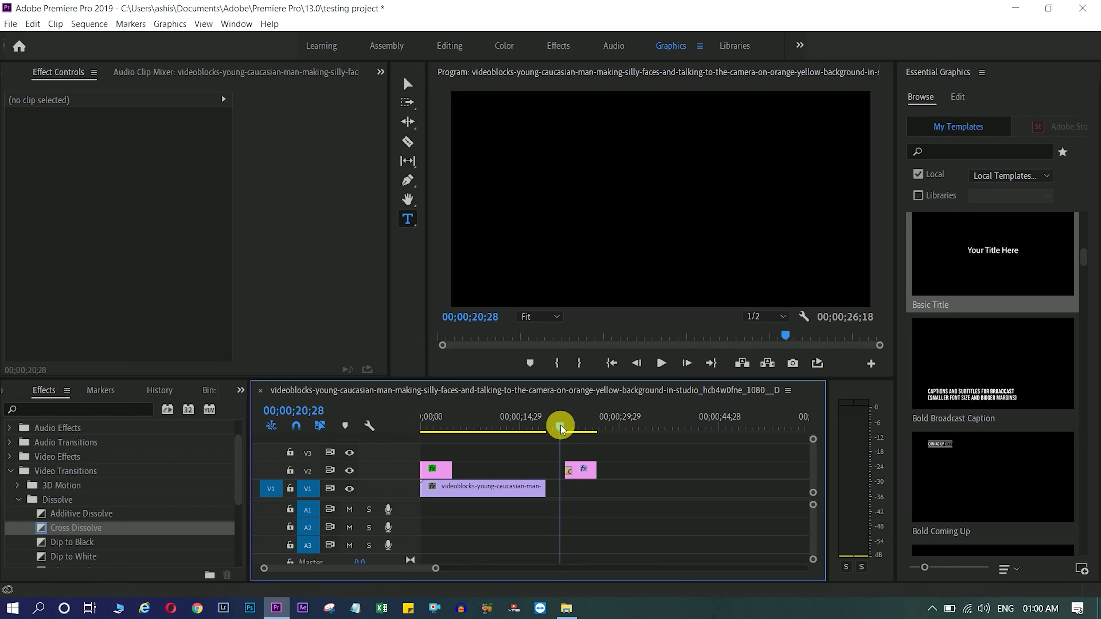
{"action": "key", "text": "space"}
{"action": "left_click", "coordinate": [581, 427]}
{"action": "left_click_drag", "start_coordinate": [582, 429], "coordinate": [561, 432]}
{"action": "key", "text": "space"}
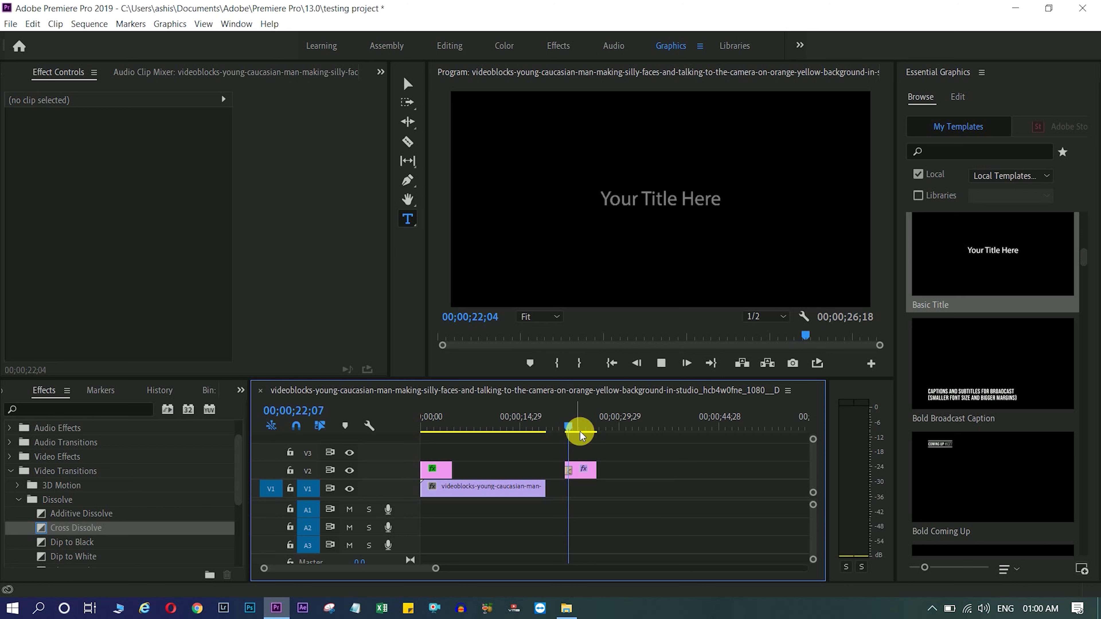
{"action": "key", "text": "space"}
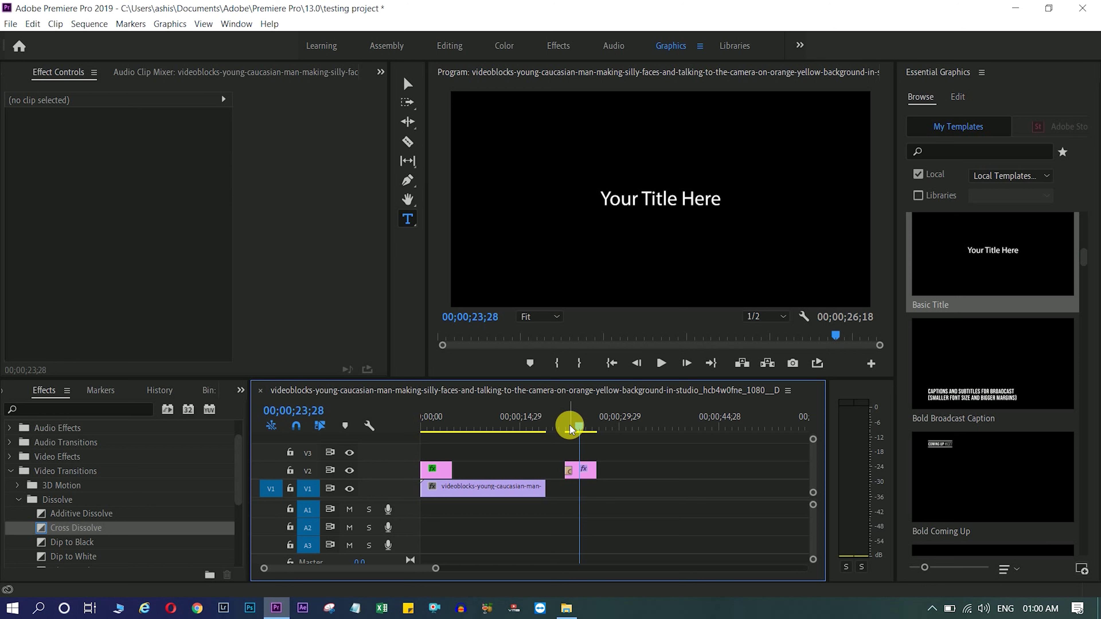
Alt-drag a copy of the title later on the track and delete the copy's transition.
{"action": "left_click", "coordinate": [588, 471]}
{"action": "left_click_drag", "start_coordinate": [587, 472], "coordinate": [625, 472], "text": "alt"}
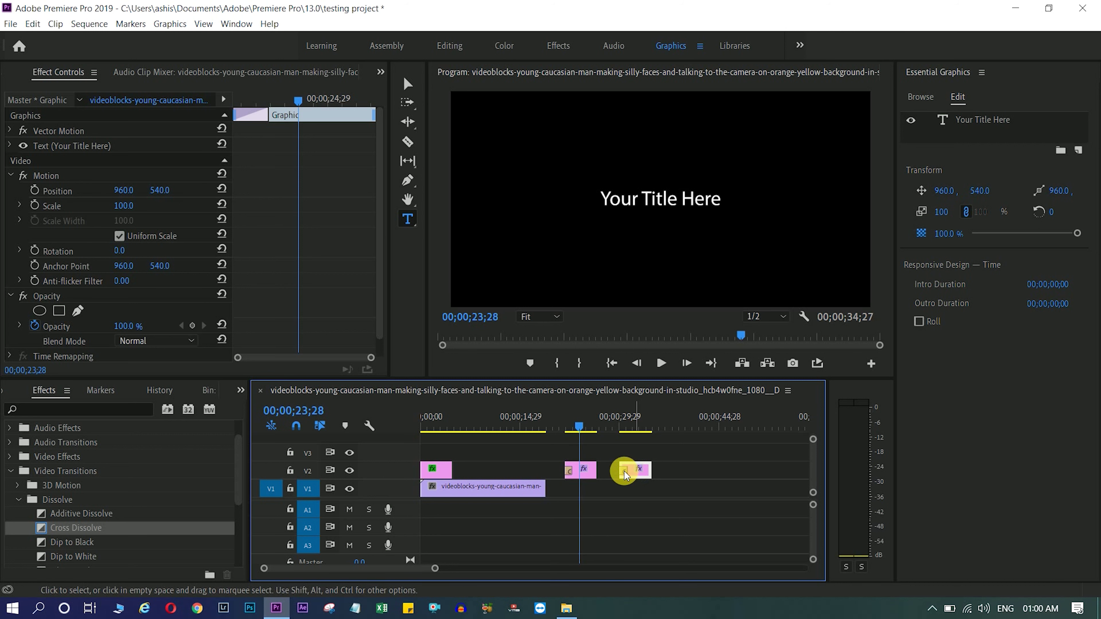
{"action": "left_click", "coordinate": [624, 474]}
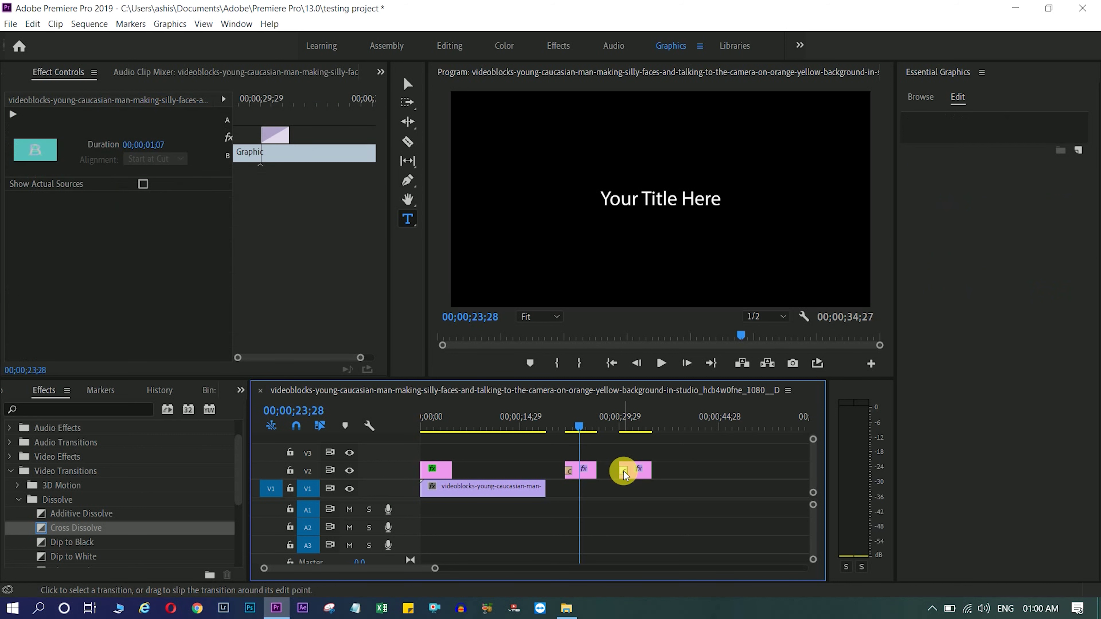
{"action": "key", "text": "Delete"}
Search effects for 'zoom', apply ZoomIN IN to the copied title, preview, then undo it.
{"action": "left_click", "coordinate": [109, 409]}
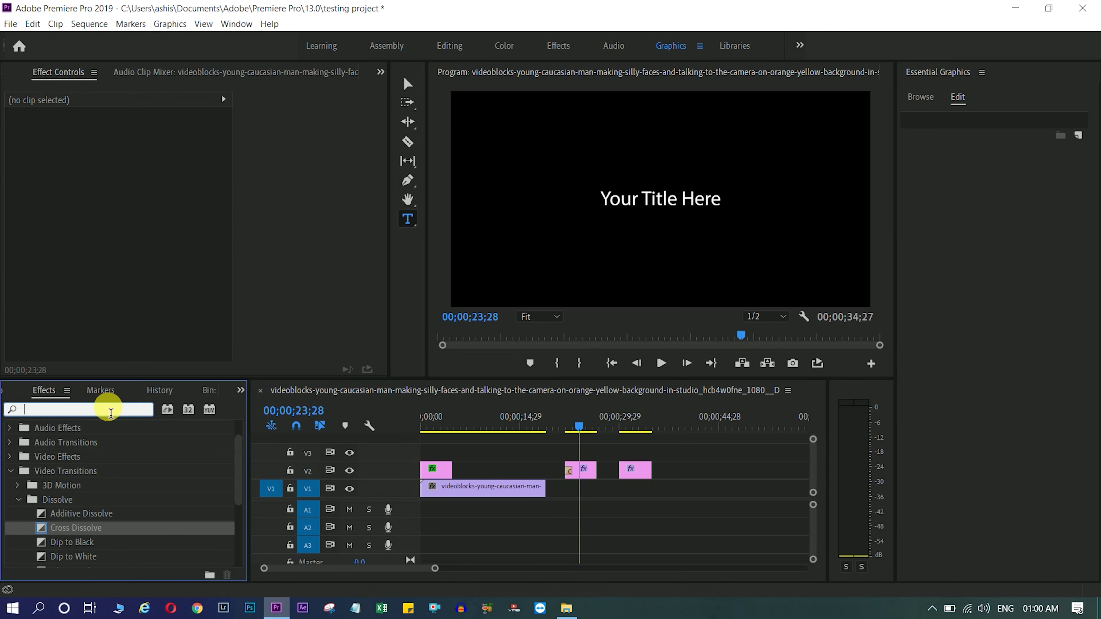
{"action": "type", "text": "zoom"}
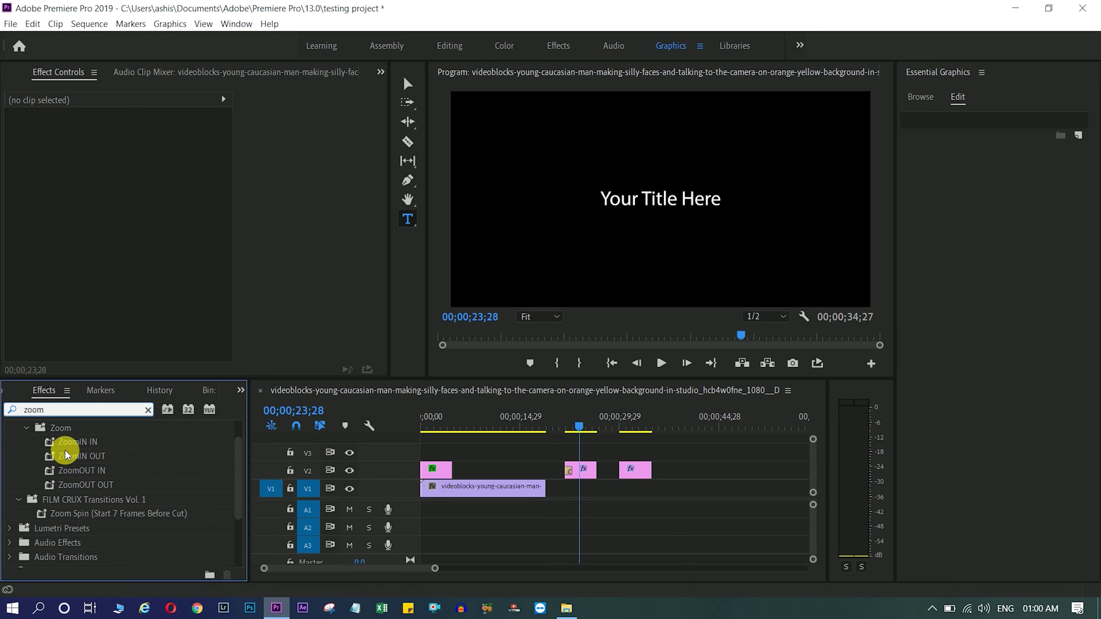
{"action": "left_click", "coordinate": [71, 442]}
{"action": "left_click_drag", "start_coordinate": [71, 443], "coordinate": [637, 472]}
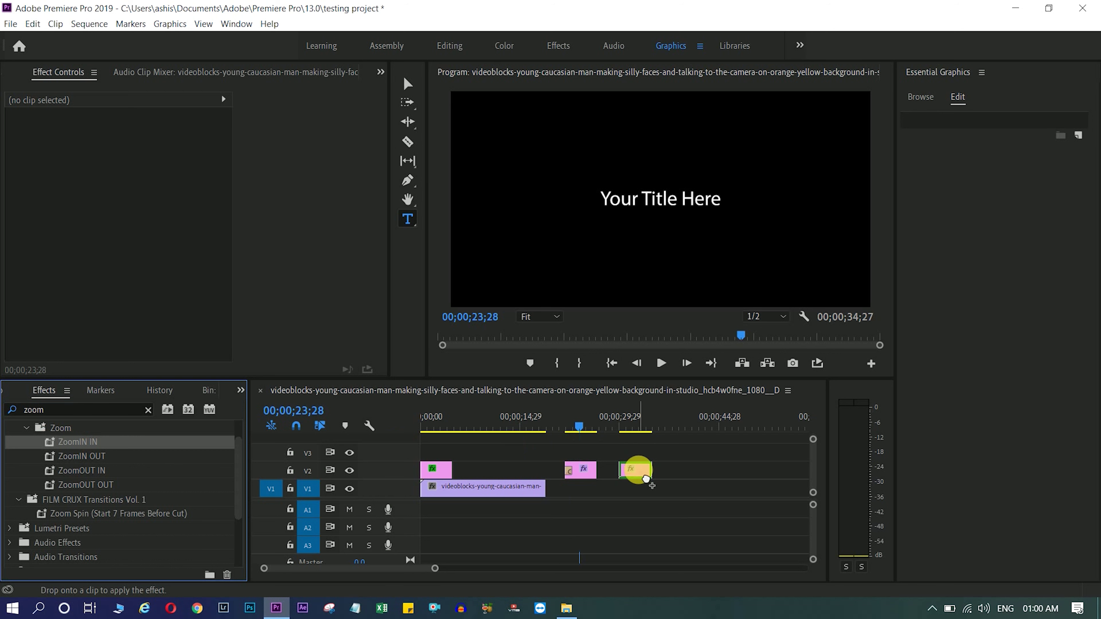
{"action": "left_click", "coordinate": [620, 424]}
{"action": "key", "text": "space"}
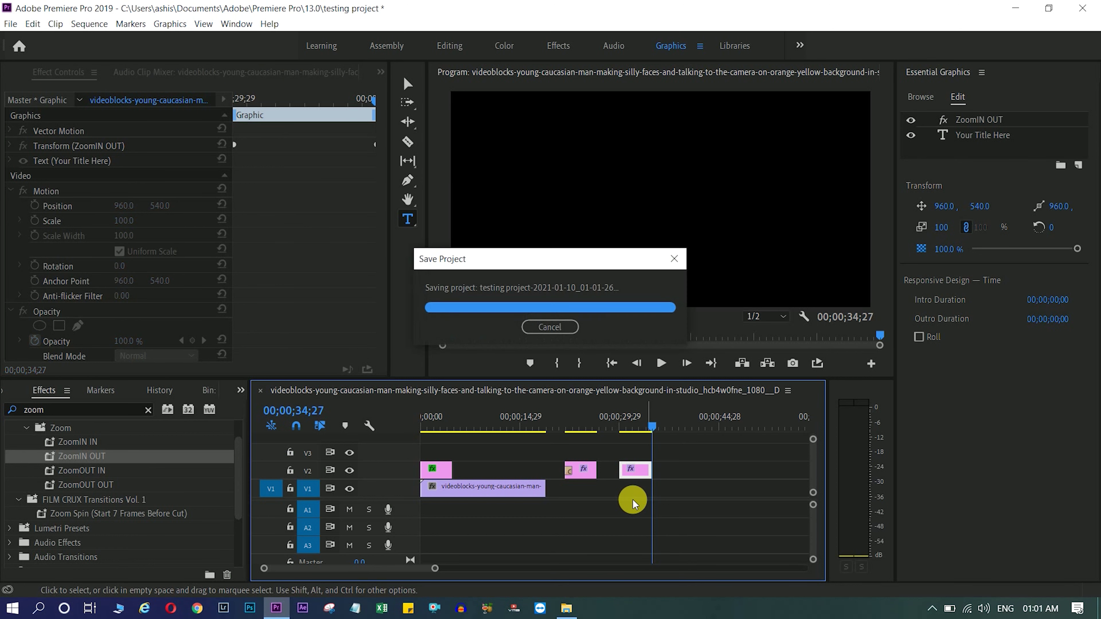
{"action": "key", "text": "ctrl+z"}
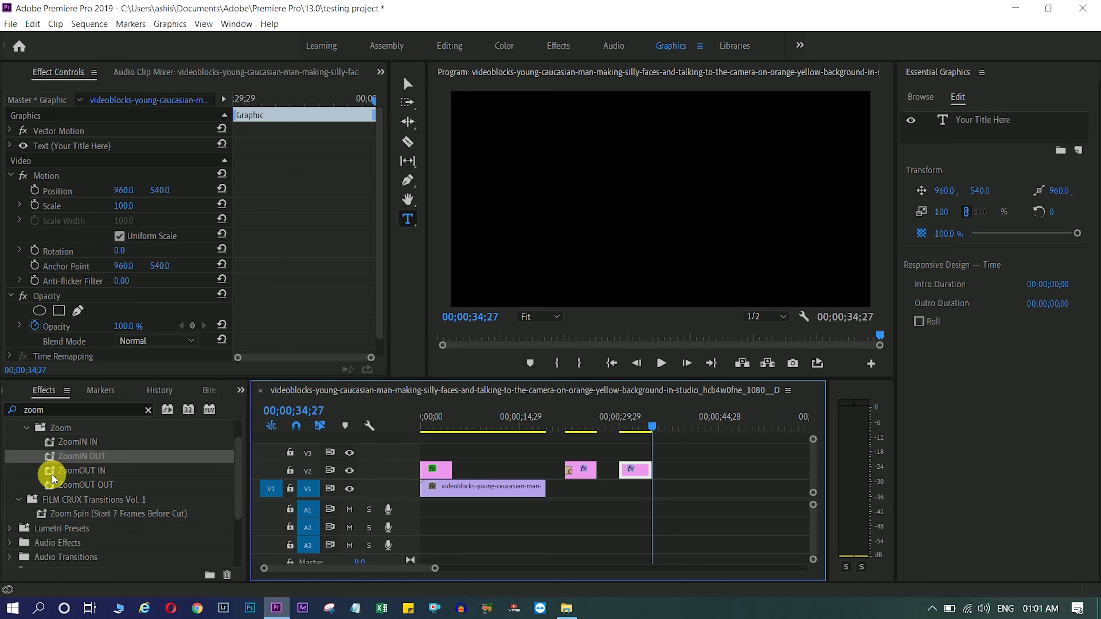
Apply the Zoom Spin preset to the copied title, preview it several times, then undo it.
{"action": "left_click_drag", "start_coordinate": [48, 514], "coordinate": [634, 473]}
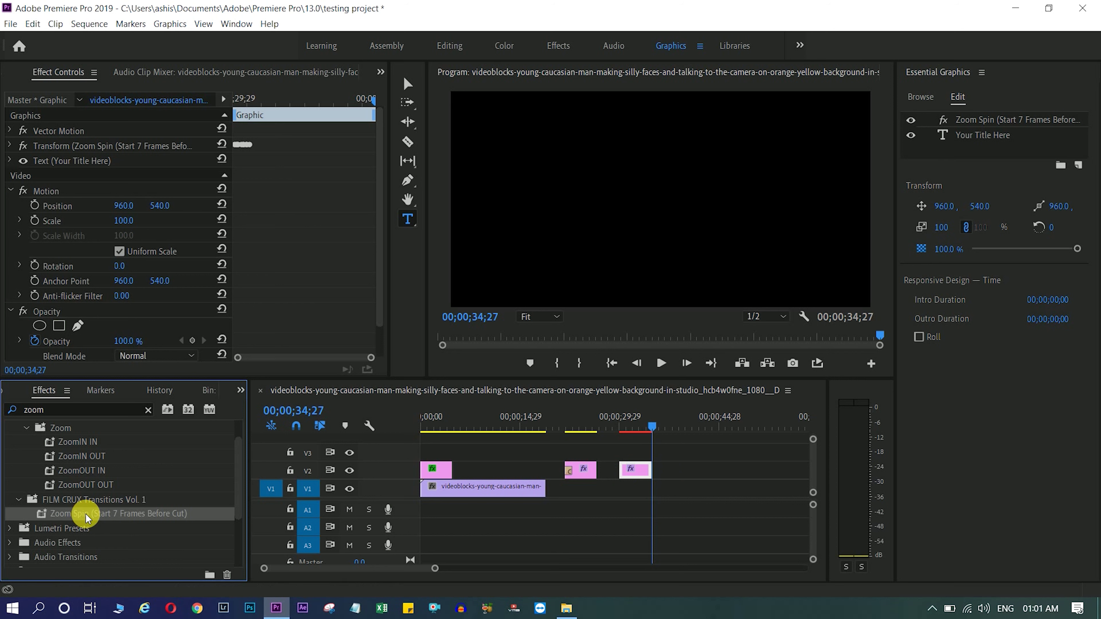
{"action": "left_click", "coordinate": [618, 429]}
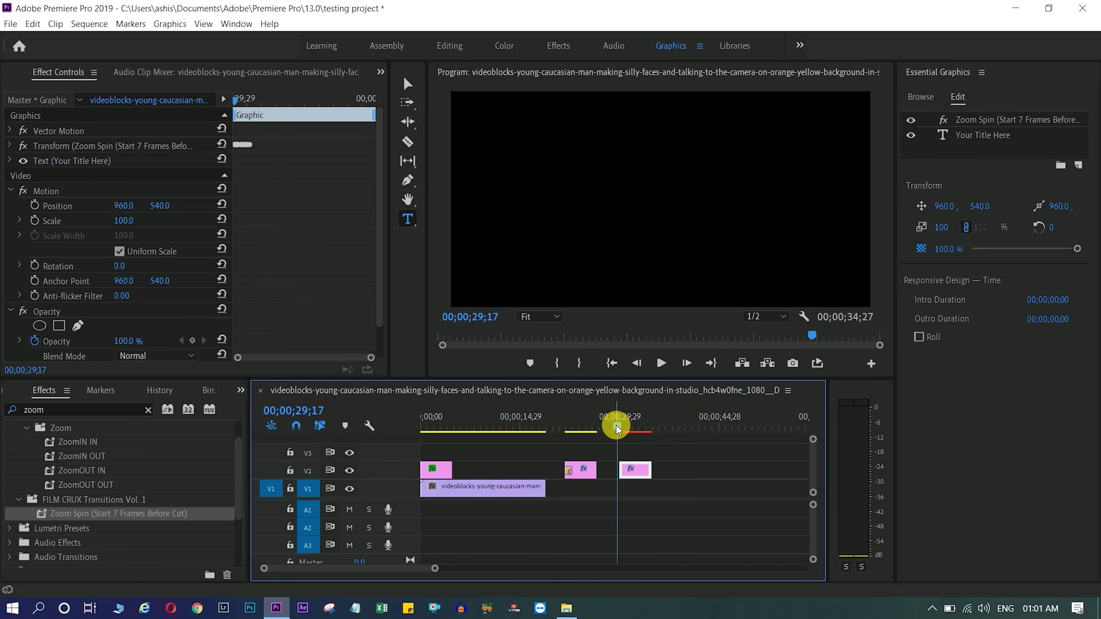
{"action": "key", "text": "space"}
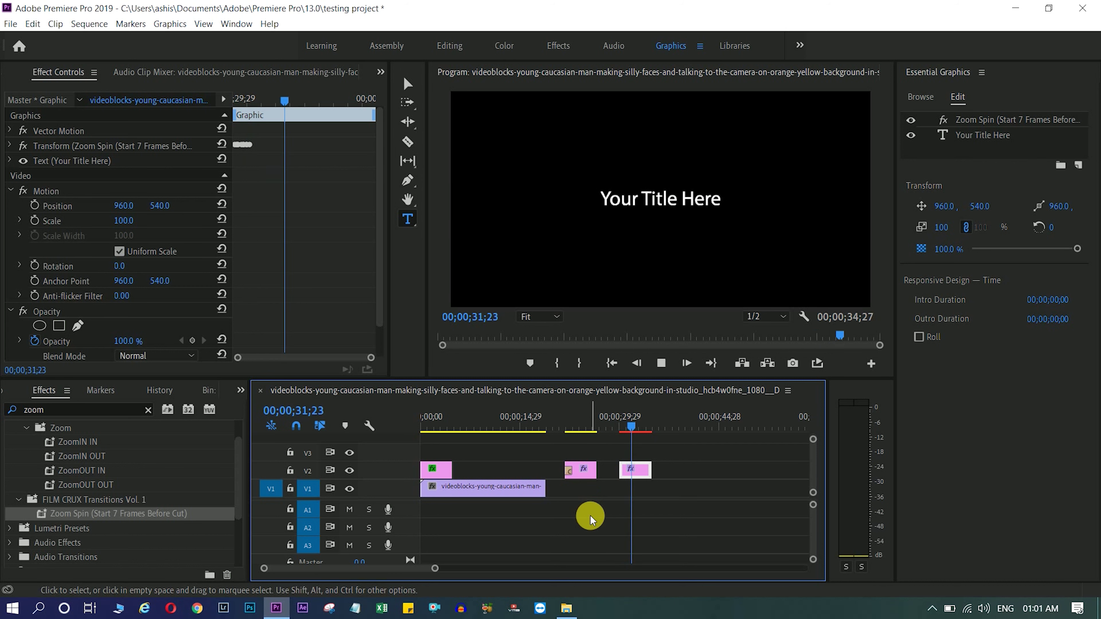
{"action": "key", "text": "space"}
{"action": "left_click", "coordinate": [614, 430]}
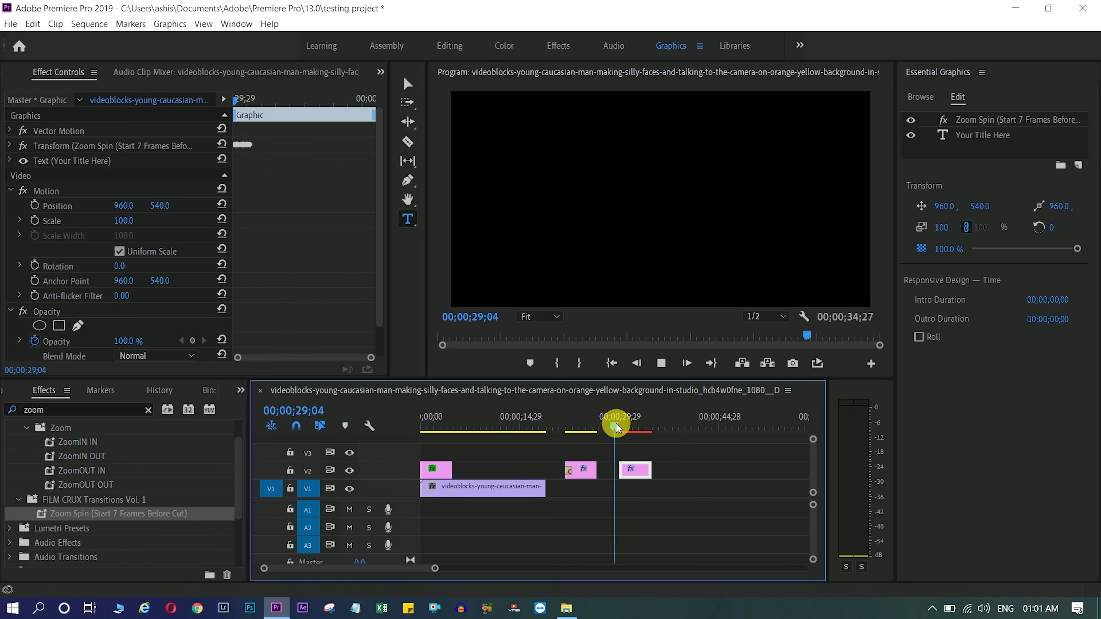
{"action": "key", "text": "space"}
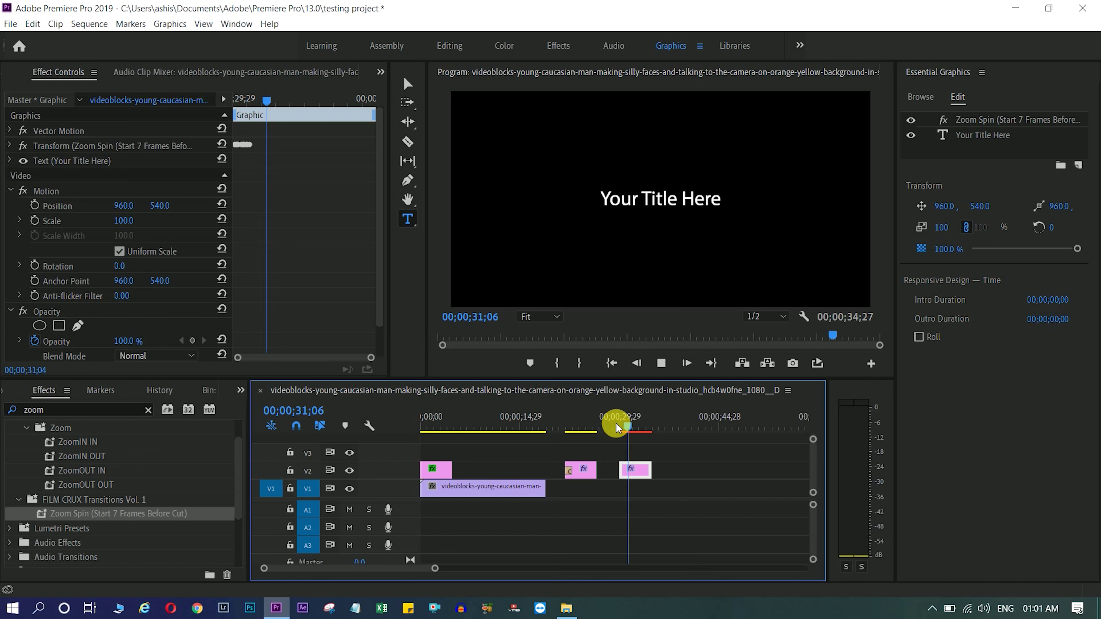
{"action": "left_click", "coordinate": [620, 430]}
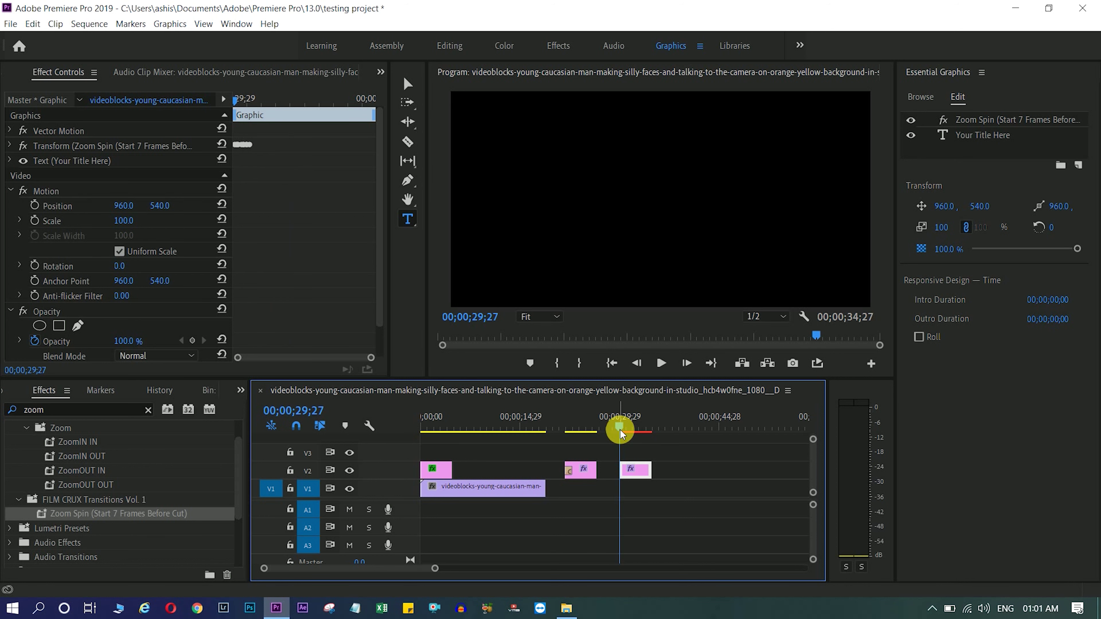
{"action": "key", "text": "space"}
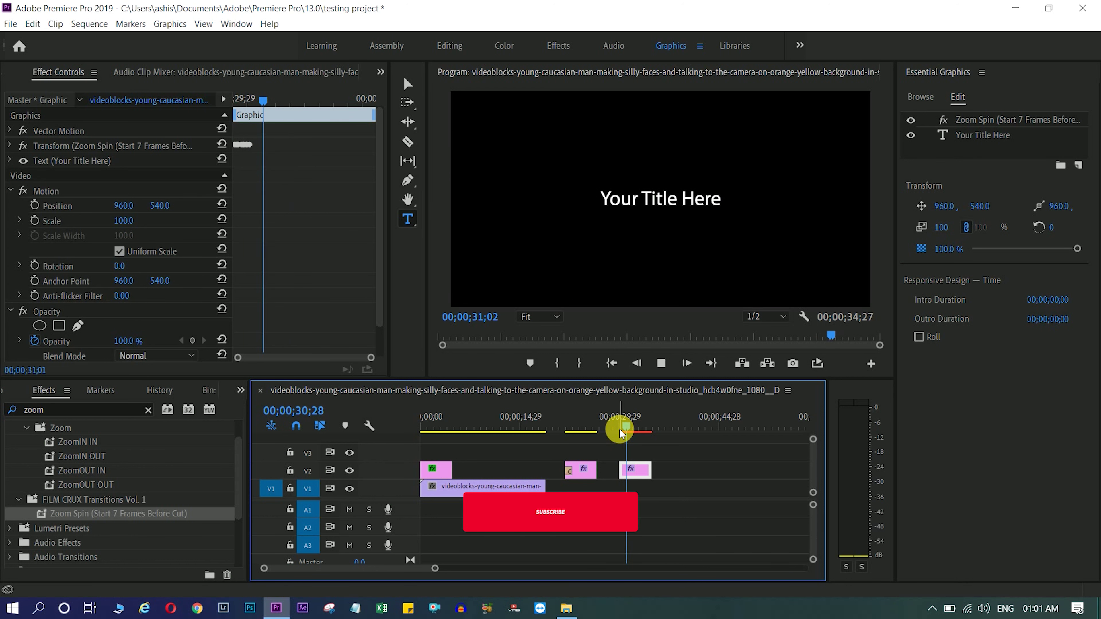
{"action": "key", "text": "space"}
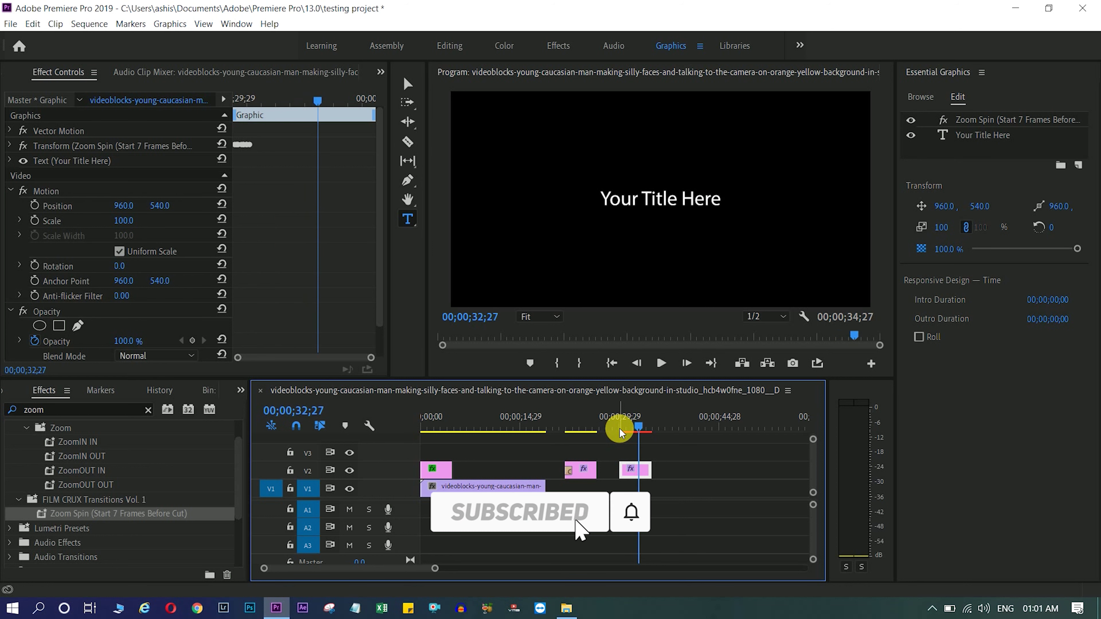
{"action": "key", "text": "ctrl+z"}
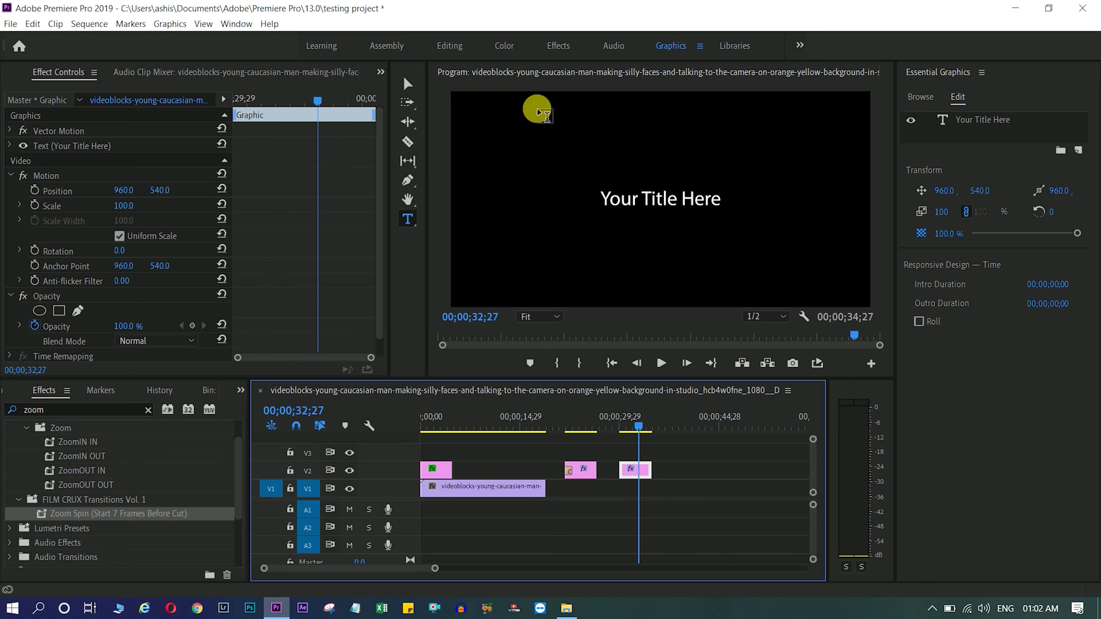
Switch from the Editing to the Graphics workspace and browse local templates in Essential Graphics.
{"action": "left_click", "coordinate": [449, 48]}
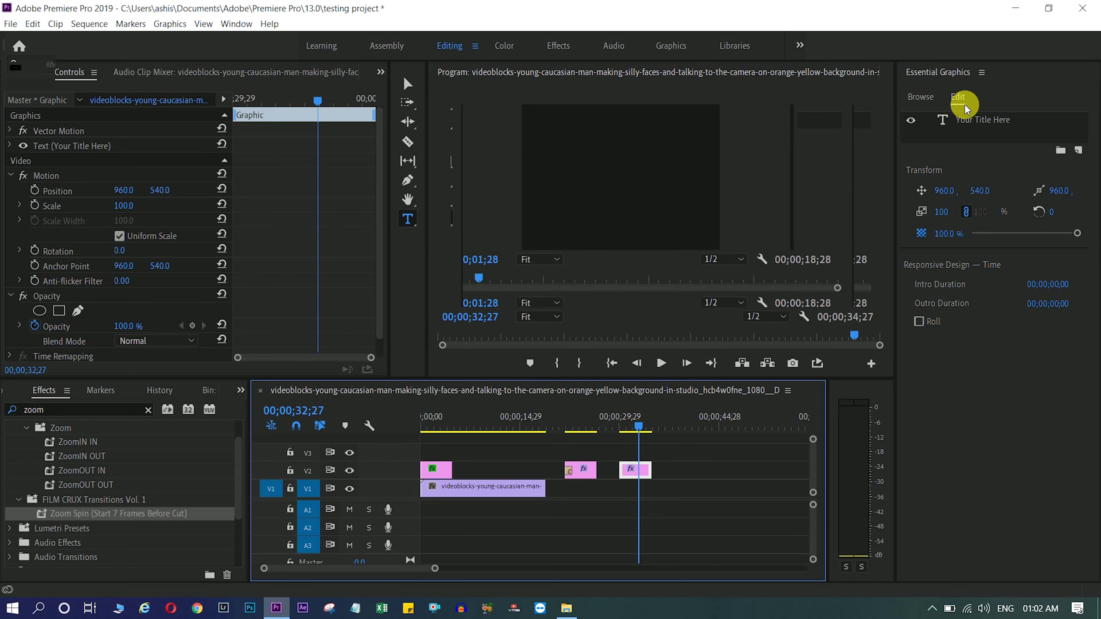
{"action": "left_click", "coordinate": [657, 47]}
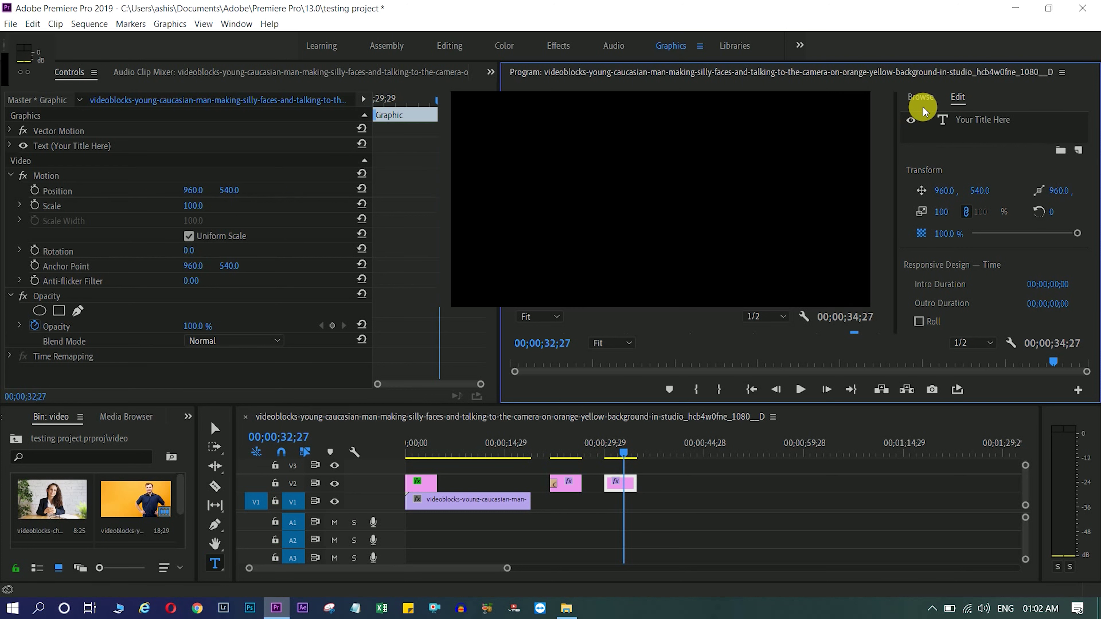
{"action": "left_click", "coordinate": [917, 100]}
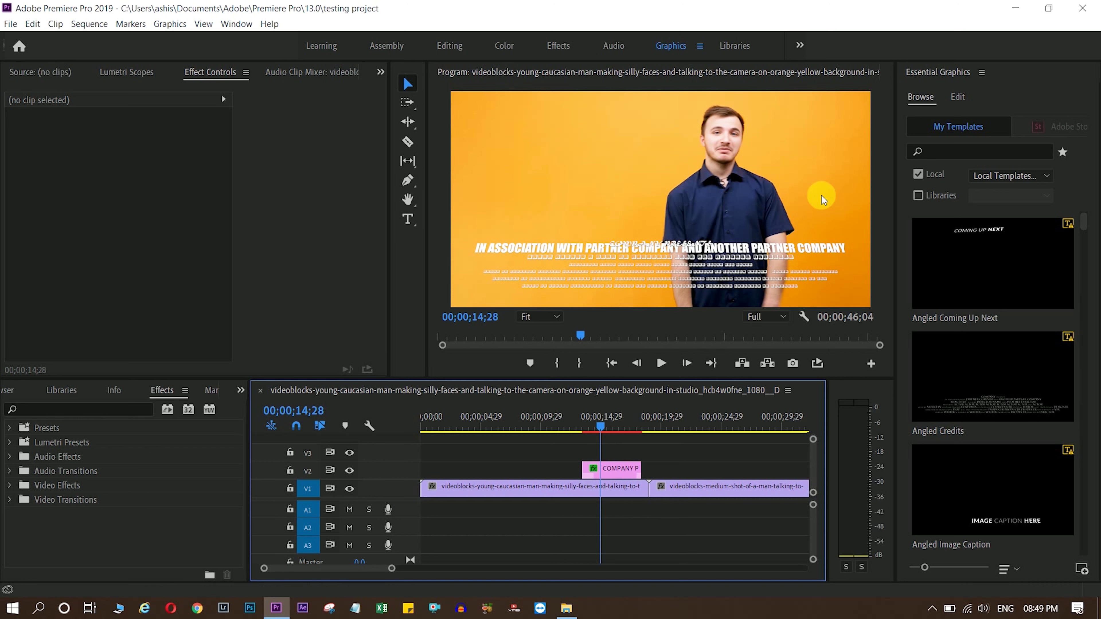
Choose Manage Additional Folders from the Essential Graphics menu and click Add to pick a folder.
{"action": "left_click", "coordinate": [983, 71]}
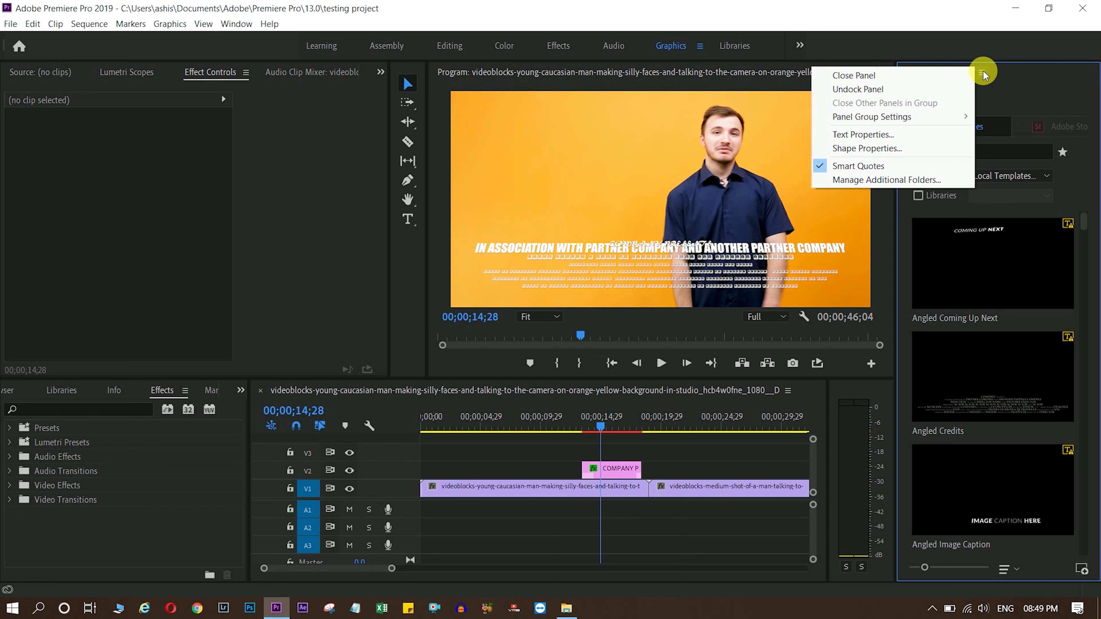
{"action": "left_click", "coordinate": [858, 183]}
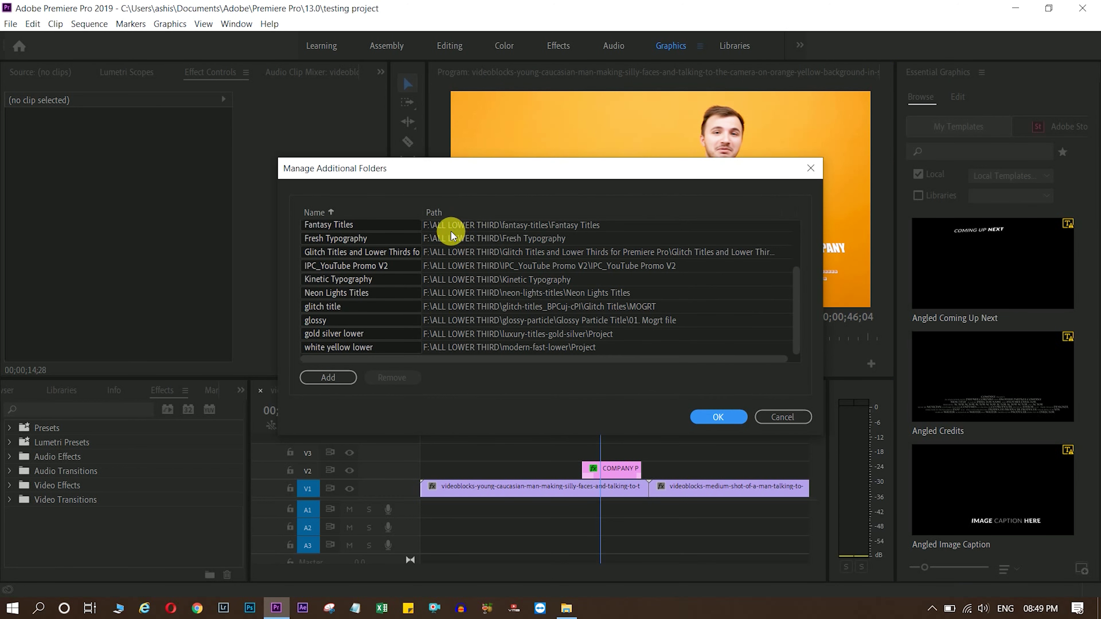
{"action": "scroll", "coordinate": [457, 260], "scroll_direction": "up", "scroll_amount": 3}
{"action": "scroll", "coordinate": [461, 262], "scroll_direction": "down", "scroll_amount": 3}
{"action": "scroll", "coordinate": [473, 269], "scroll_direction": "up", "scroll_amount": 3}
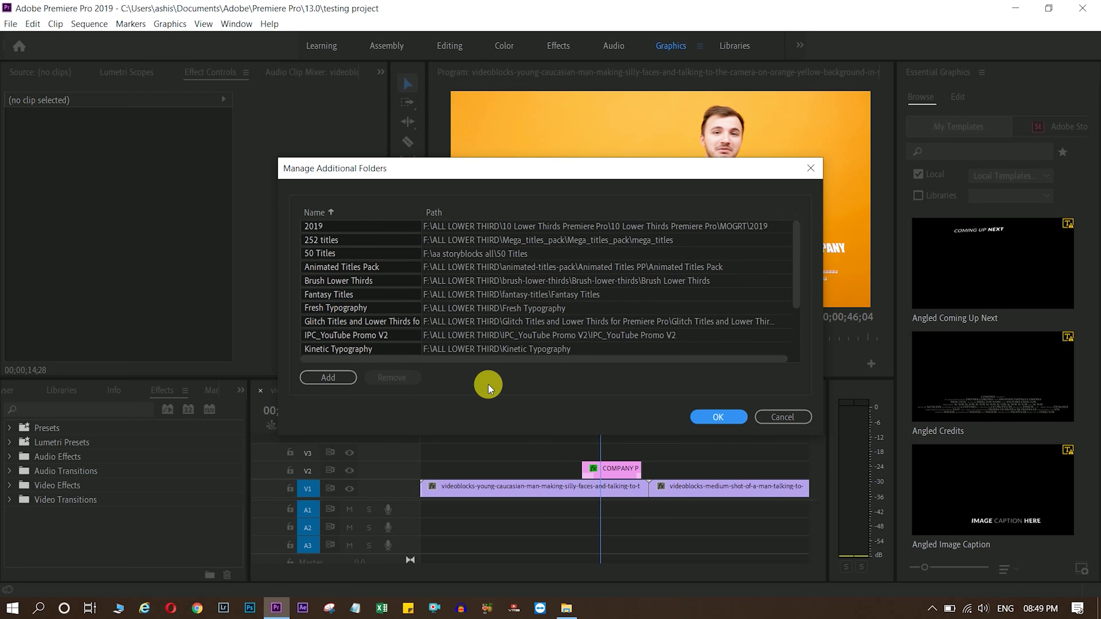
{"action": "left_click", "coordinate": [330, 379]}
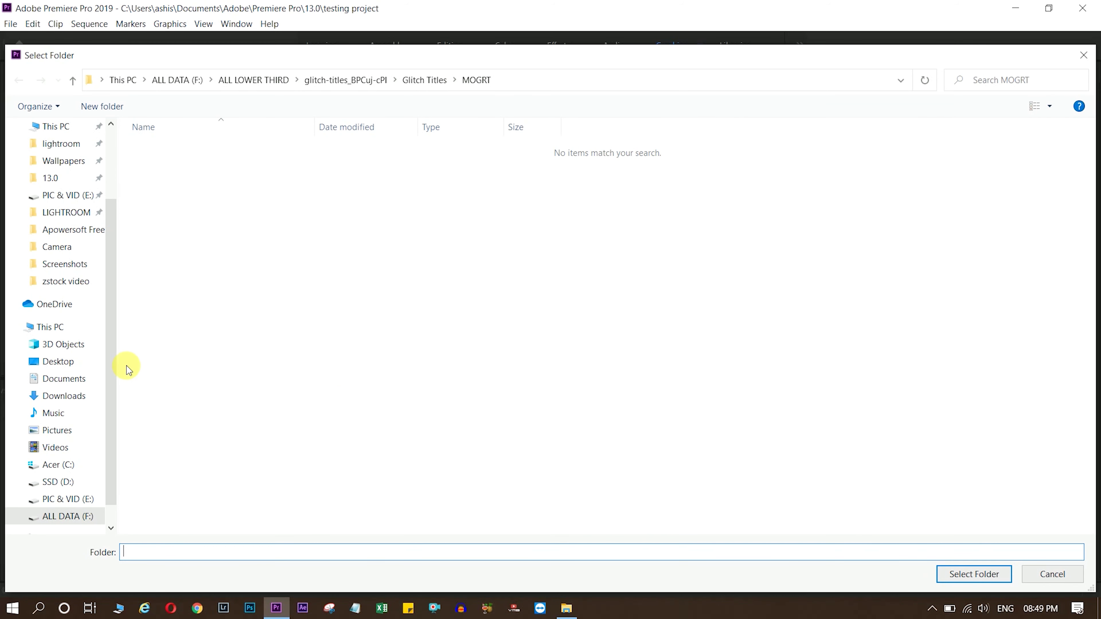
Browse to Desktop, select the '252 titles' folder, then cancel the Select Folder dialog.
{"action": "scroll", "coordinate": [117, 369], "scroll_direction": "up", "scroll_amount": 2}
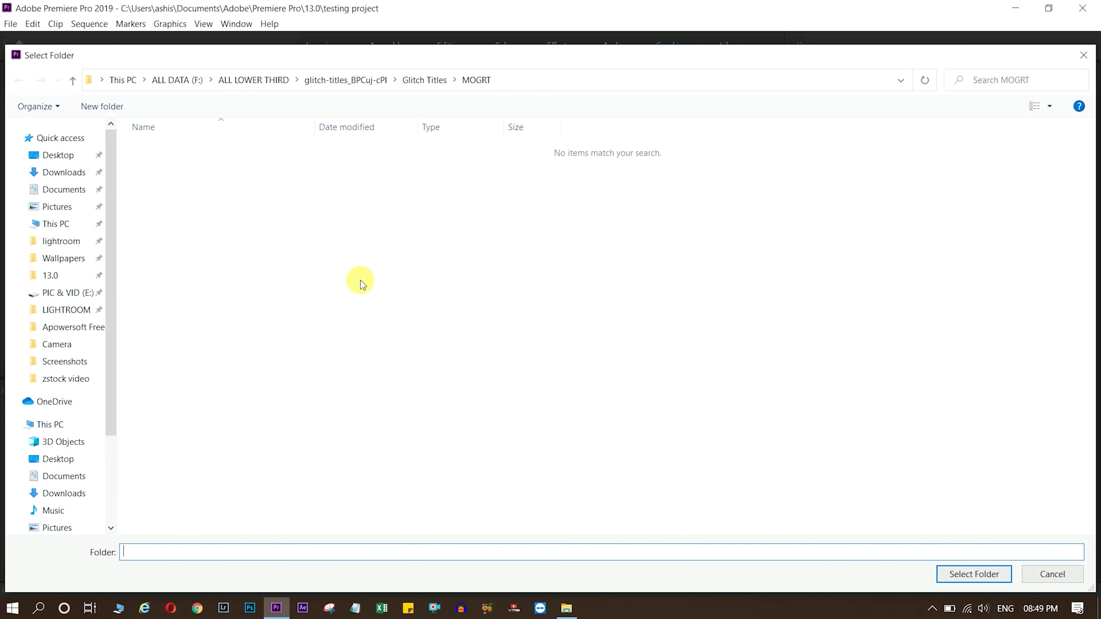
{"action": "left_click", "coordinate": [65, 163]}
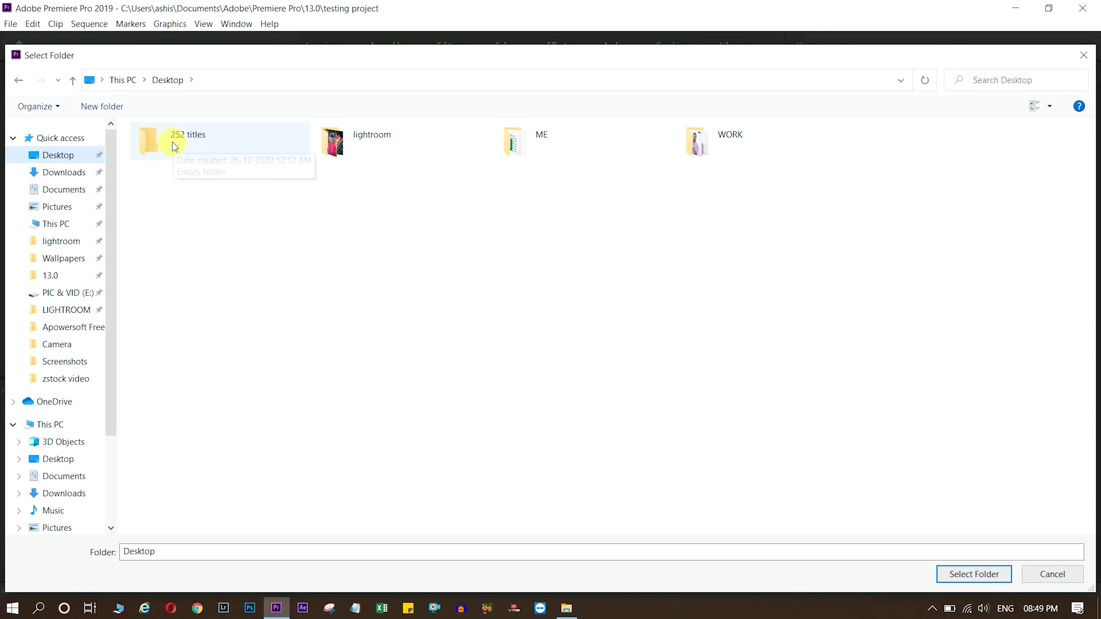
{"action": "left_click", "coordinate": [197, 139]}
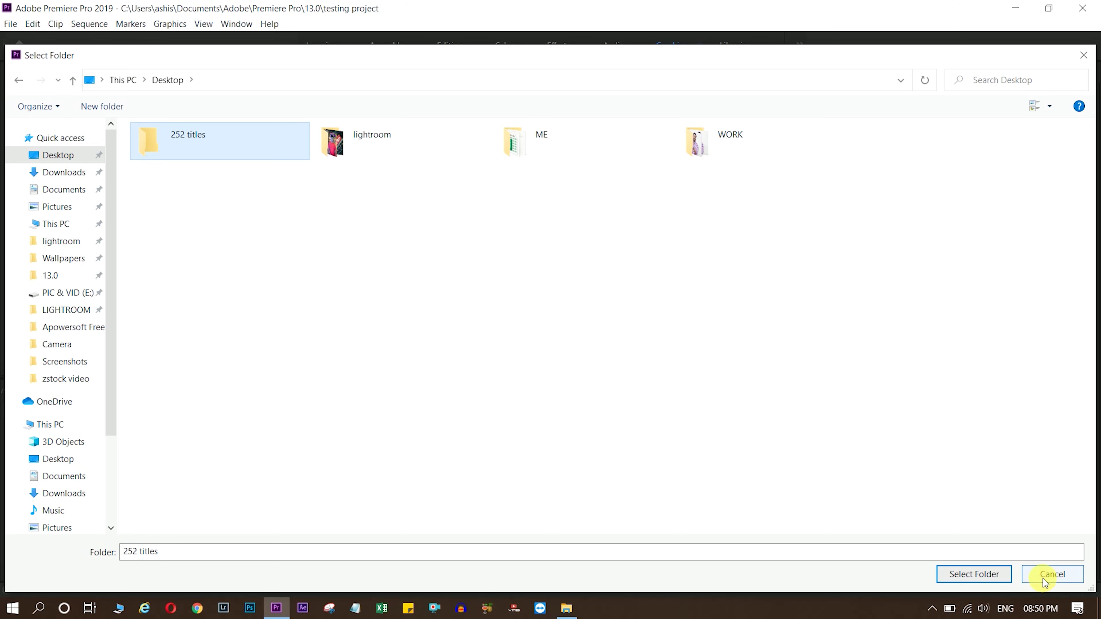
{"action": "left_click", "coordinate": [1041, 577]}
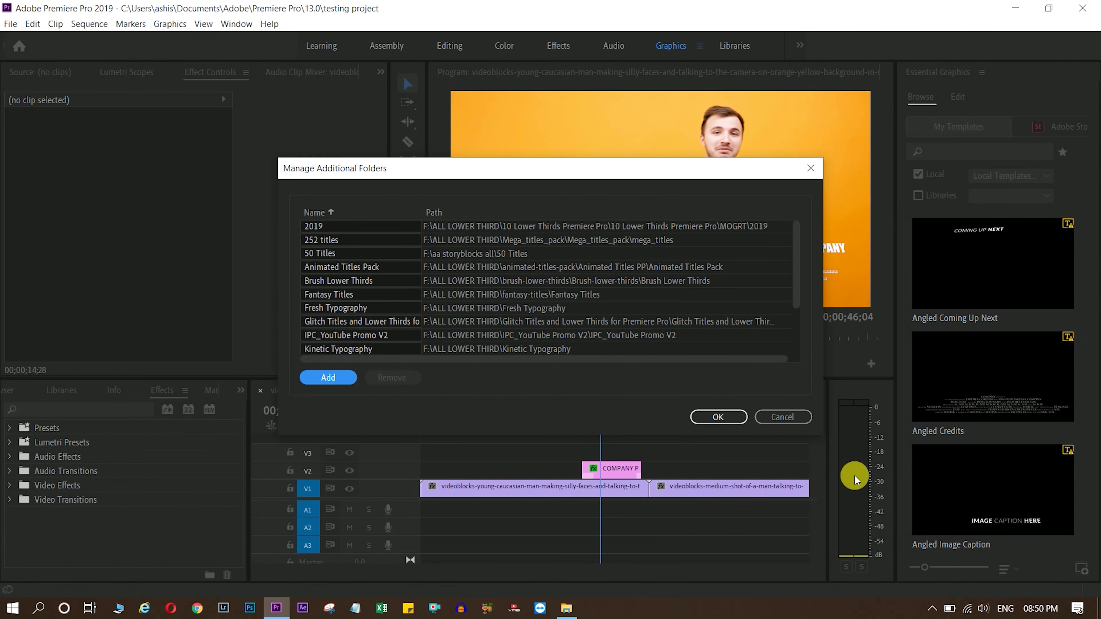
Select the 252 titles entry, then cancel Manage Additional Folders without changes.
{"action": "scroll", "coordinate": [788, 244], "scroll_direction": "down", "scroll_amount": 1}
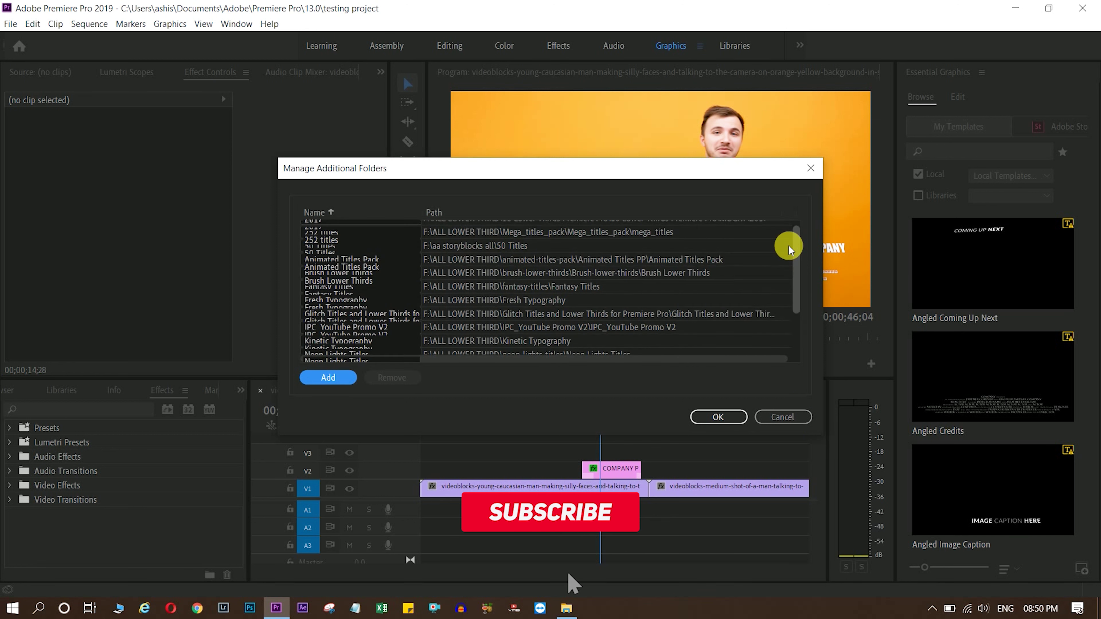
{"action": "left_click", "coordinate": [306, 241]}
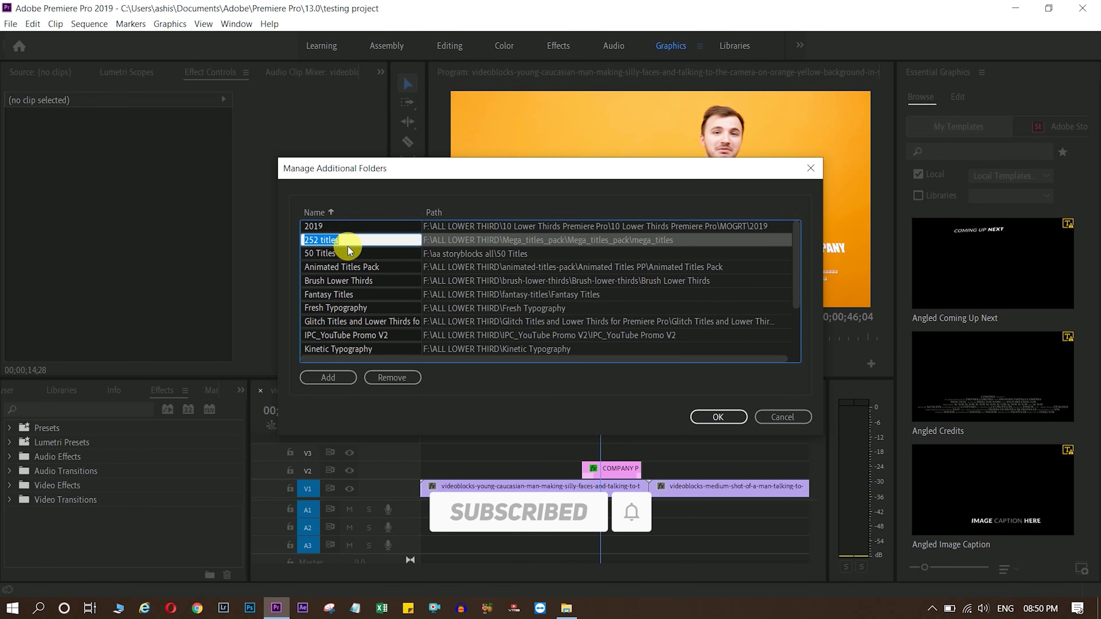
{"action": "left_click_drag", "start_coordinate": [349, 246], "coordinate": [309, 241]}
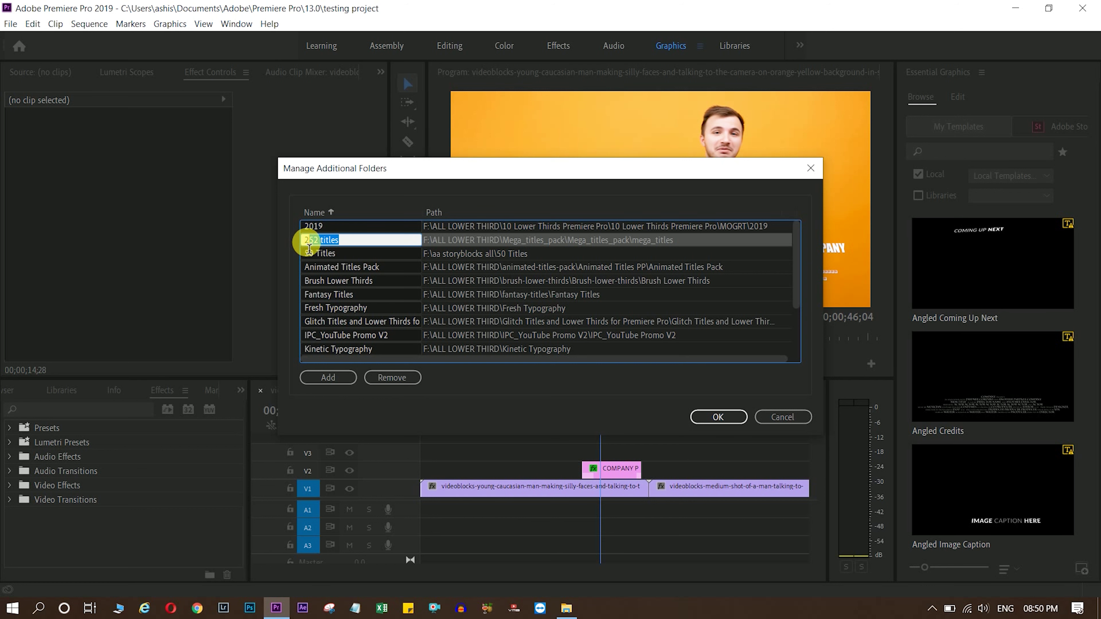
{"action": "left_click", "coordinate": [783, 419]}
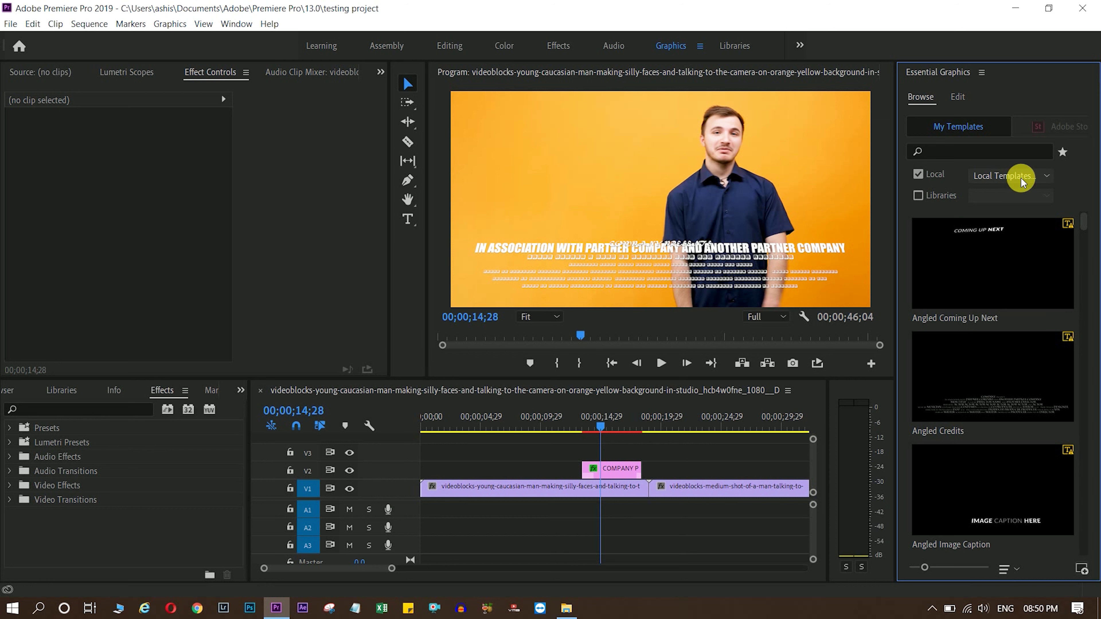
Switch the Local Templates folder dropdown in Essential Graphics to '252 titles'.
{"action": "left_click", "coordinate": [1010, 178]}
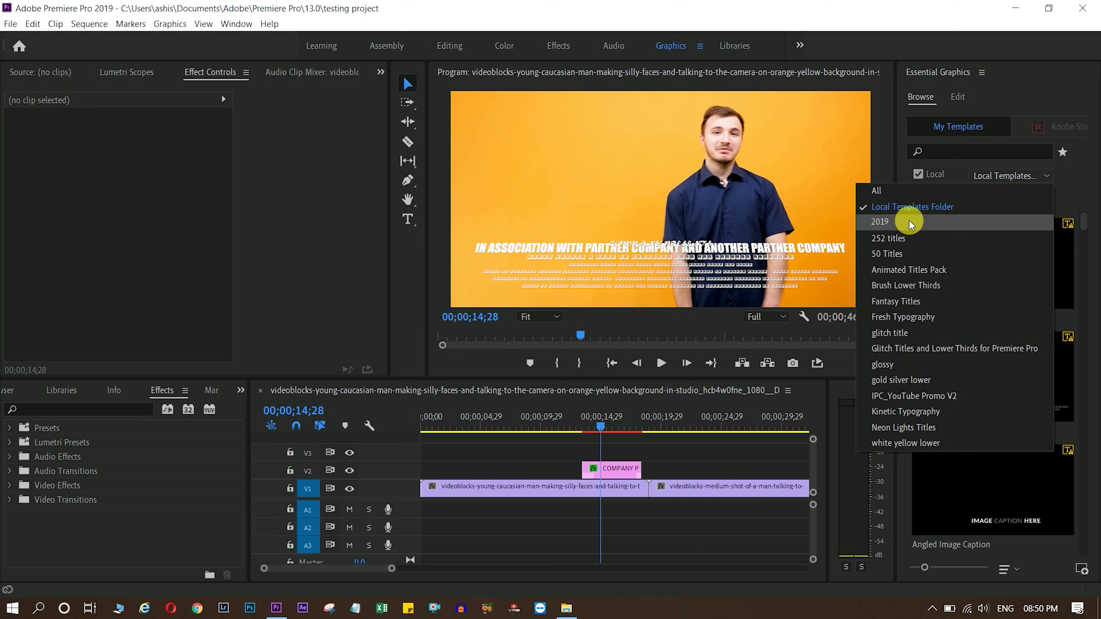
{"action": "left_click", "coordinate": [898, 241]}
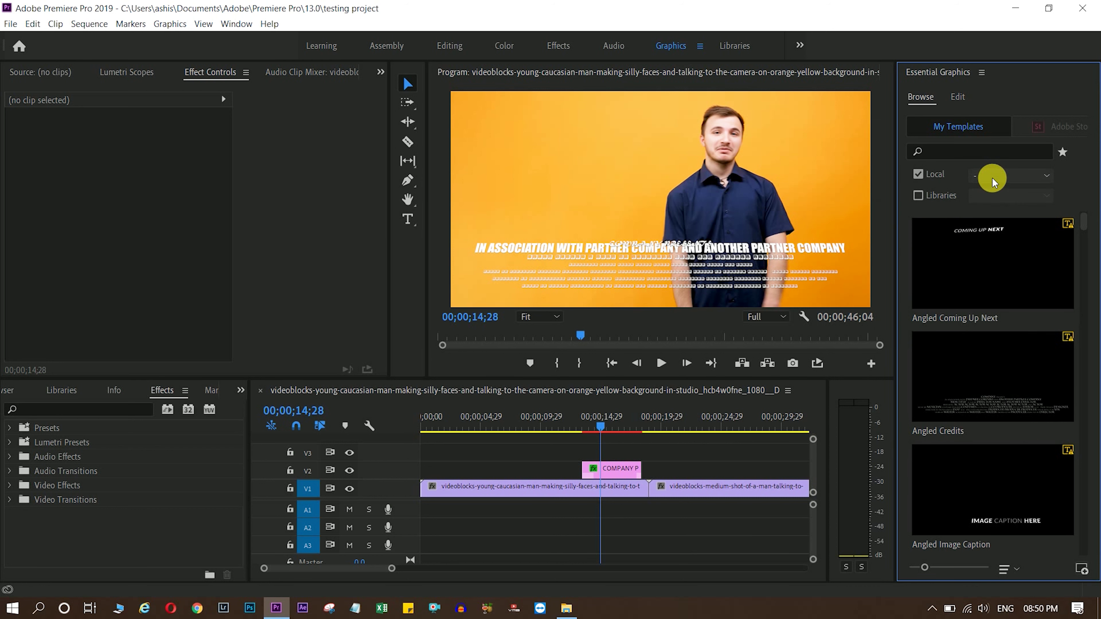
{"action": "left_click", "coordinate": [974, 178]}
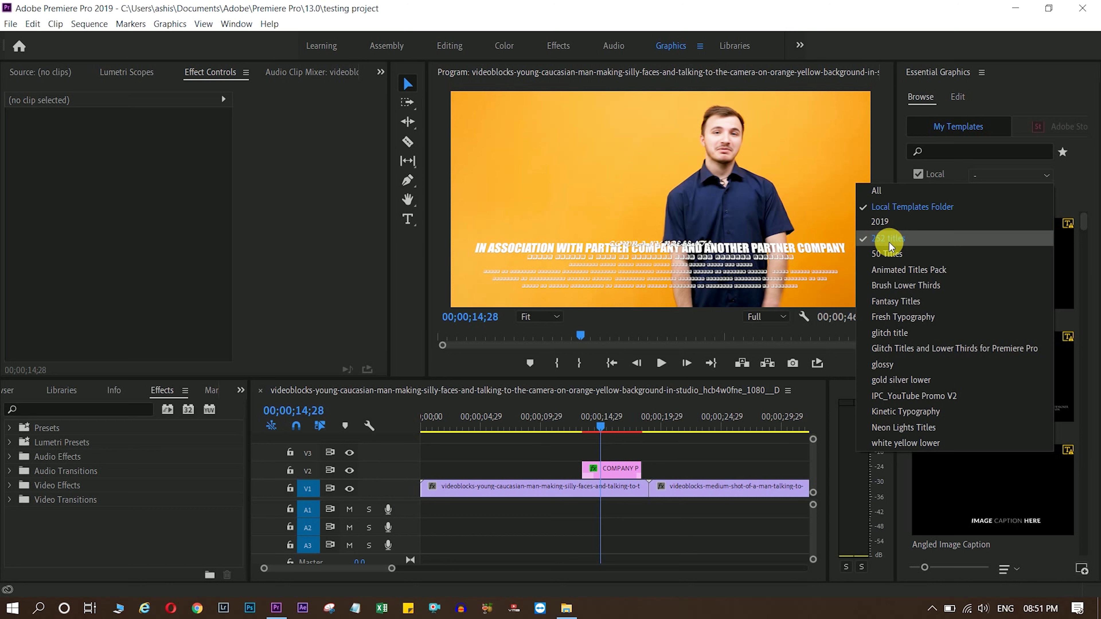
{"action": "left_click", "coordinate": [882, 209]}
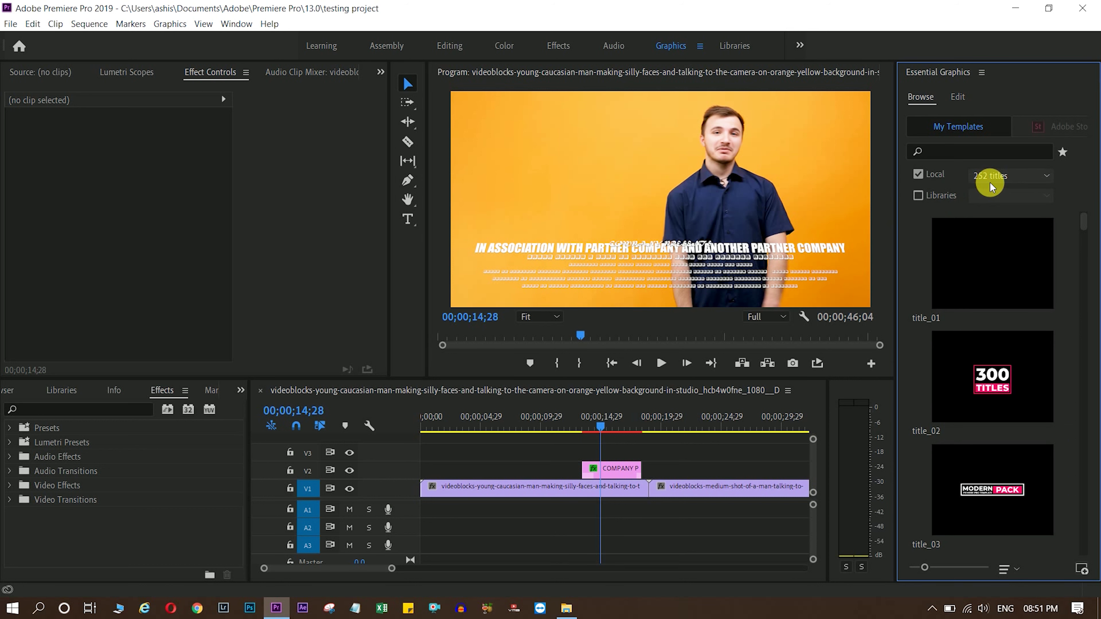
{"action": "left_click", "coordinate": [998, 176]}
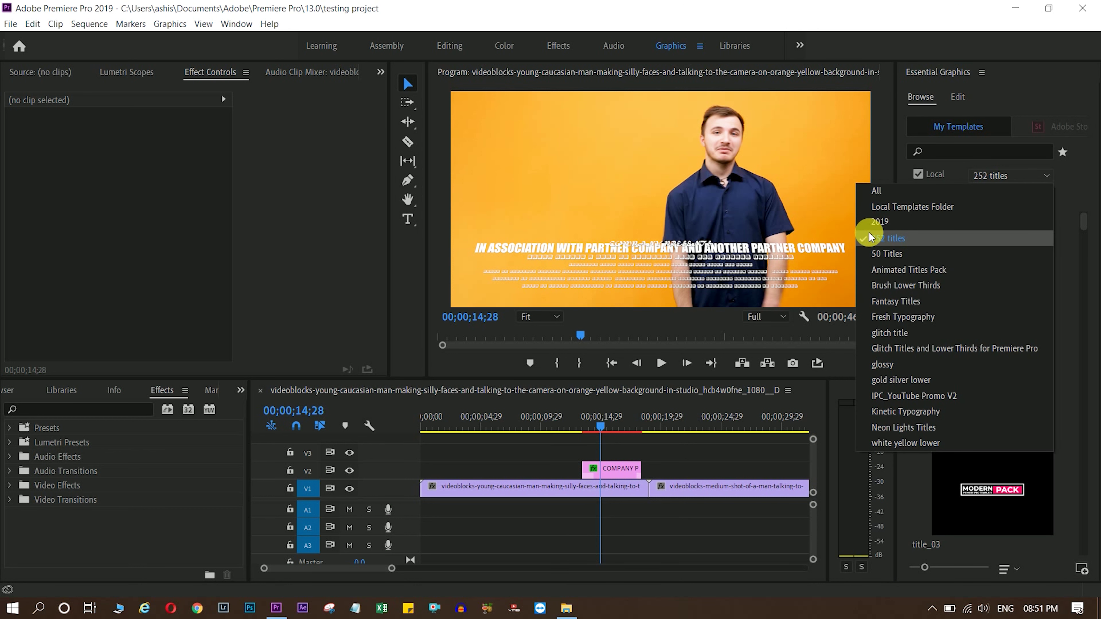
{"action": "left_click", "coordinate": [902, 241]}
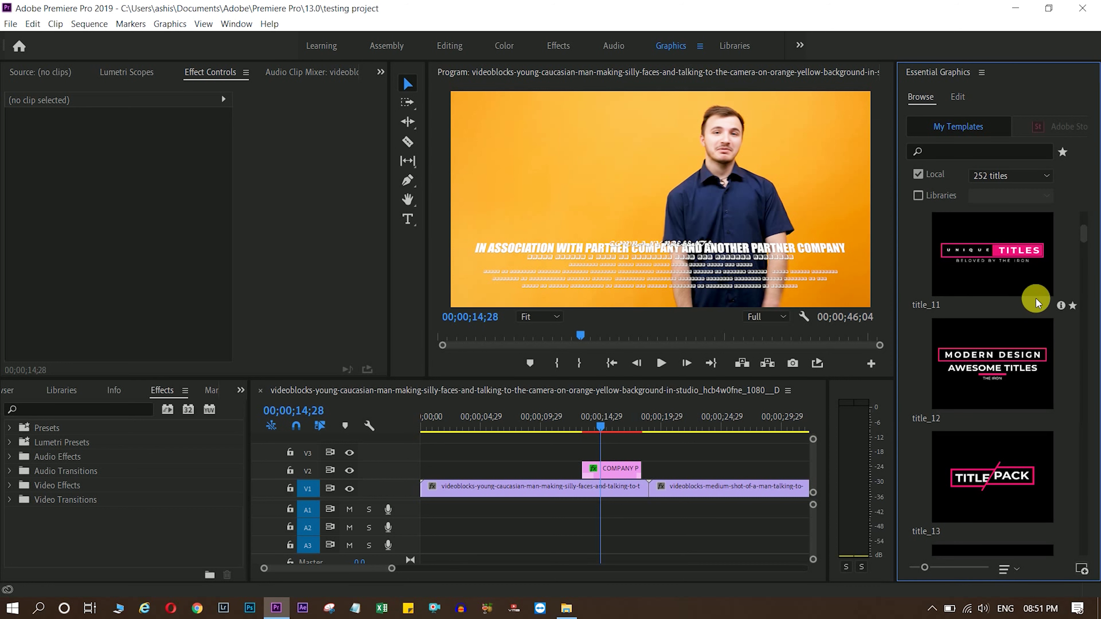
Scroll through the 252 titles template thumbnails.
{"action": "scroll", "coordinate": [1021, 295], "scroll_direction": "down", "scroll_amount": 5}
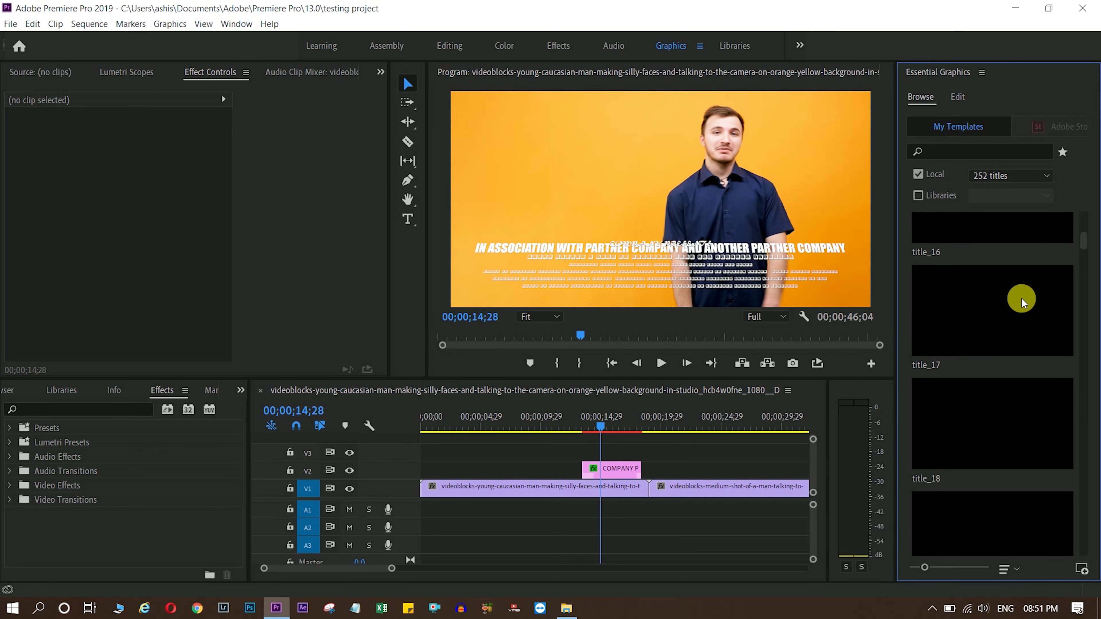
{"action": "scroll", "coordinate": [1022, 298], "scroll_direction": "down", "scroll_amount": 3}
{"action": "scroll", "coordinate": [1022, 298], "scroll_direction": "down", "scroll_amount": 3}
{"action": "scroll", "coordinate": [1021, 298], "scroll_direction": "down", "scroll_amount": 3}
{"action": "scroll", "coordinate": [1022, 298], "scroll_direction": "down", "scroll_amount": 2}
{"action": "scroll", "coordinate": [1022, 298], "scroll_direction": "down", "scroll_amount": 4}
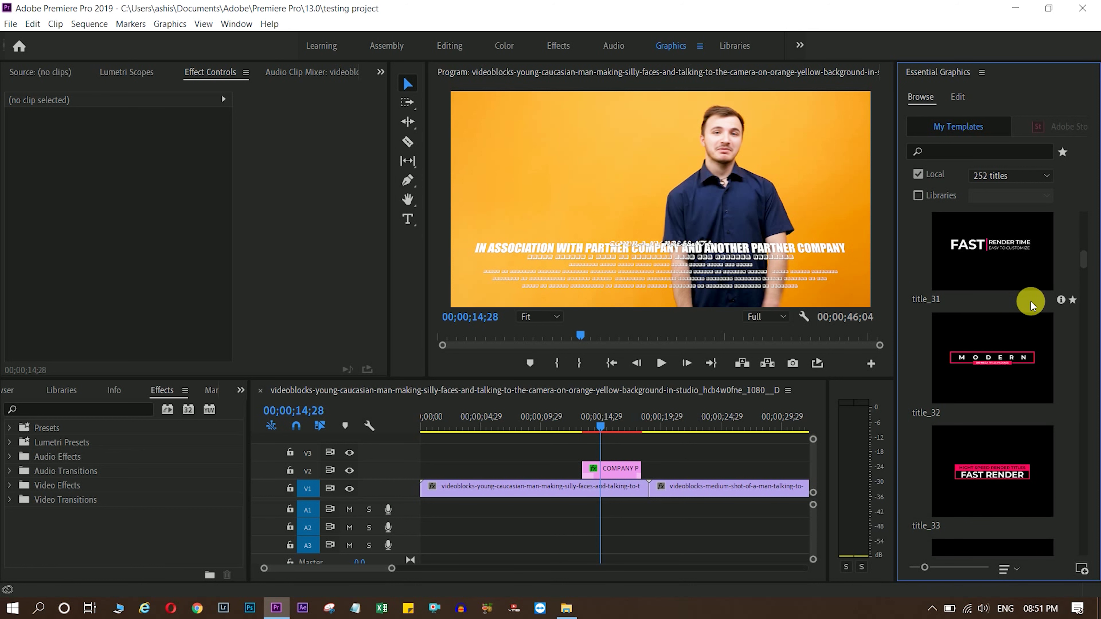
{"action": "scroll", "coordinate": [984, 359], "scroll_direction": "down", "scroll_amount": 2}
{"action": "scroll", "coordinate": [997, 397], "scroll_direction": "down", "scroll_amount": 3}
{"action": "scroll", "coordinate": [997, 415], "scroll_direction": "up", "scroll_amount": 5}
{"action": "scroll", "coordinate": [996, 415], "scroll_direction": "down", "scroll_amount": 2}
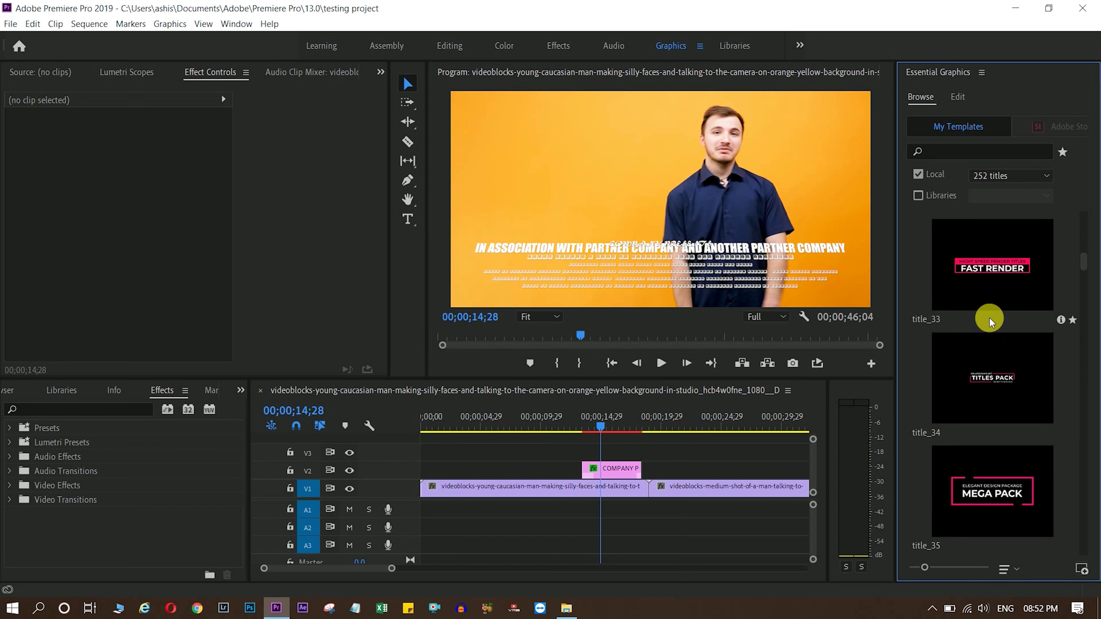
{"action": "scroll", "coordinate": [989, 320], "scroll_direction": "up", "scroll_amount": 8}
Drop title_27 onto V2 over the second clip, preview and select it, and hide track V1.
{"action": "left_click_drag", "start_coordinate": [993, 412], "coordinate": [676, 470]}
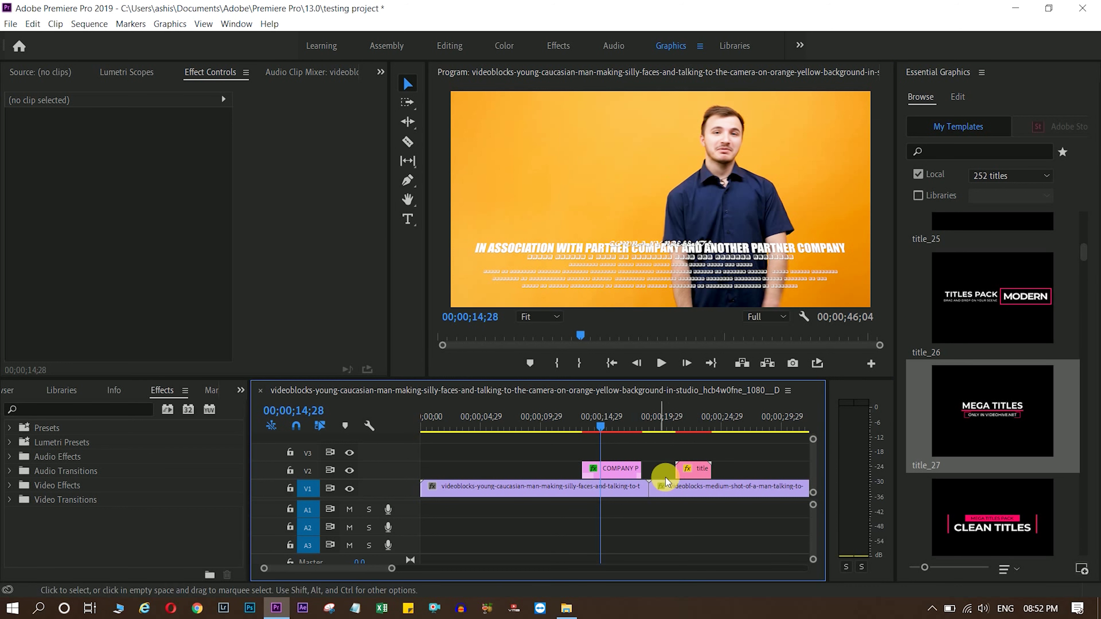
{"action": "left_click", "coordinate": [675, 427]}
{"action": "key", "text": "space"}
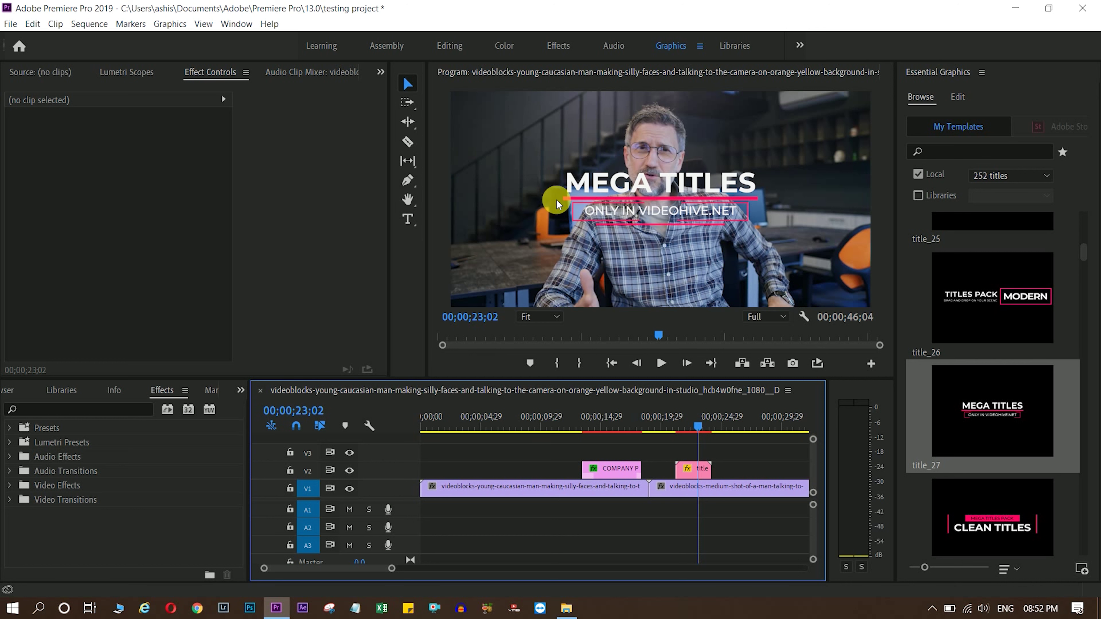
{"action": "left_click_drag", "start_coordinate": [682, 430], "coordinate": [689, 430]}
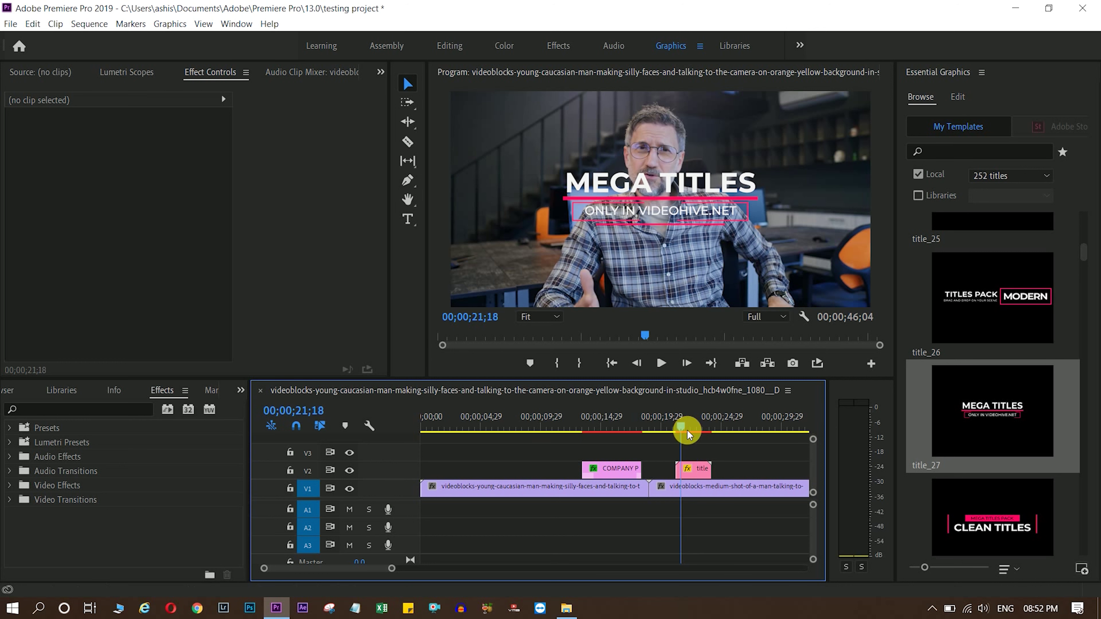
{"action": "left_click", "coordinate": [697, 473]}
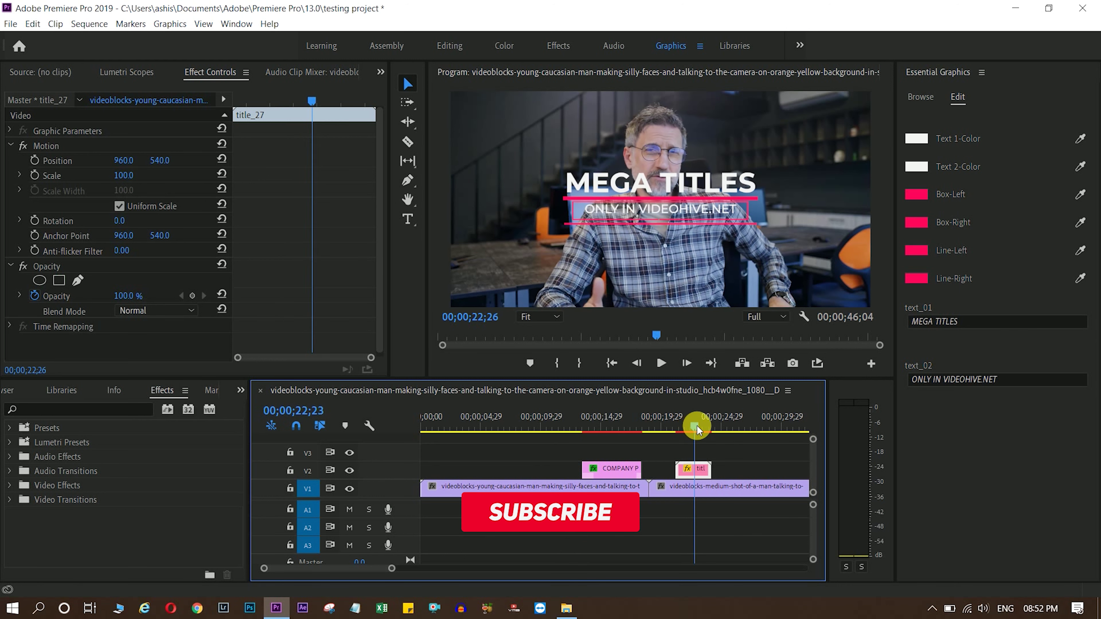
{"action": "left_click_drag", "start_coordinate": [689, 427], "coordinate": [688, 426]}
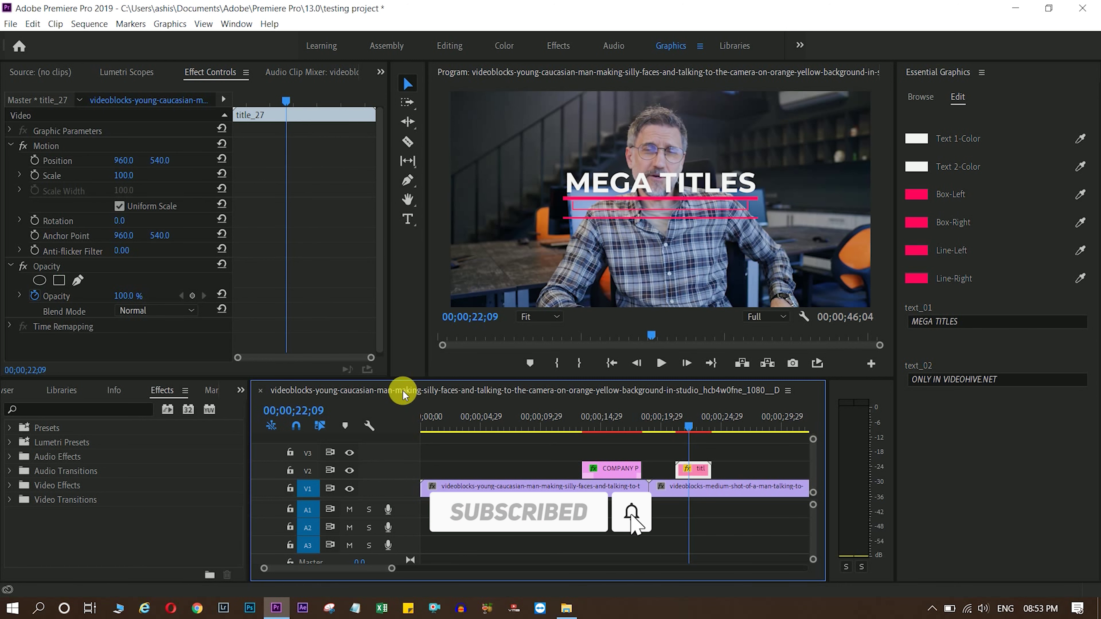
{"action": "left_click", "coordinate": [348, 489]}
{"action": "left_click", "coordinate": [698, 430]}
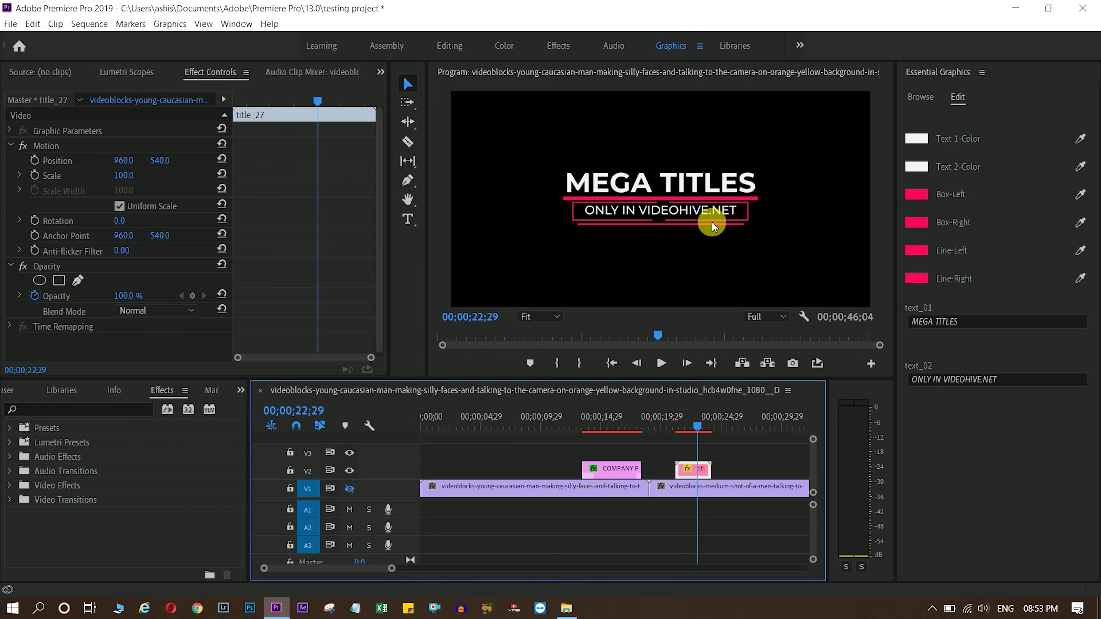
Colour the MEGA TITLES text yellow (DCD00F).
{"action": "left_click", "coordinate": [916, 139]}
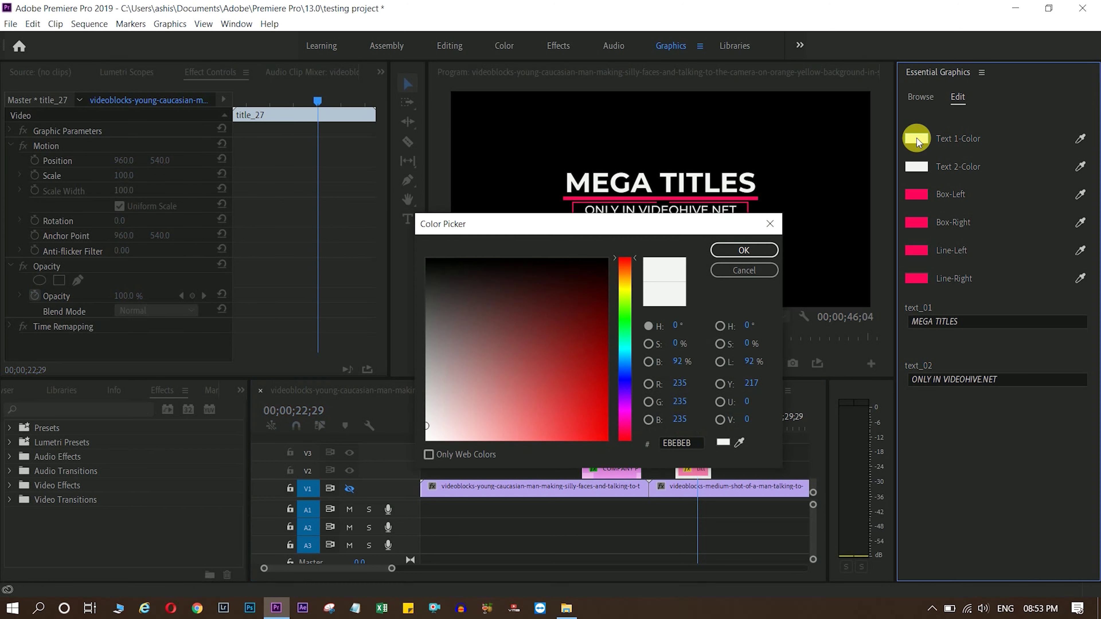
{"action": "left_click", "coordinate": [623, 287]}
{"action": "left_click", "coordinate": [596, 415]}
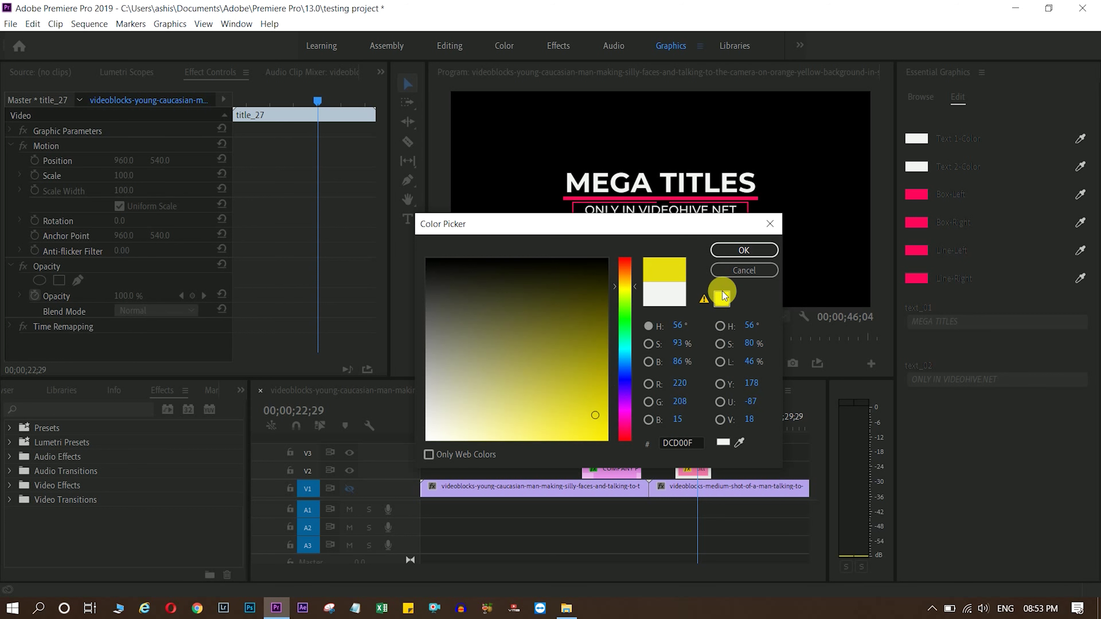
{"action": "left_click", "coordinate": [742, 250]}
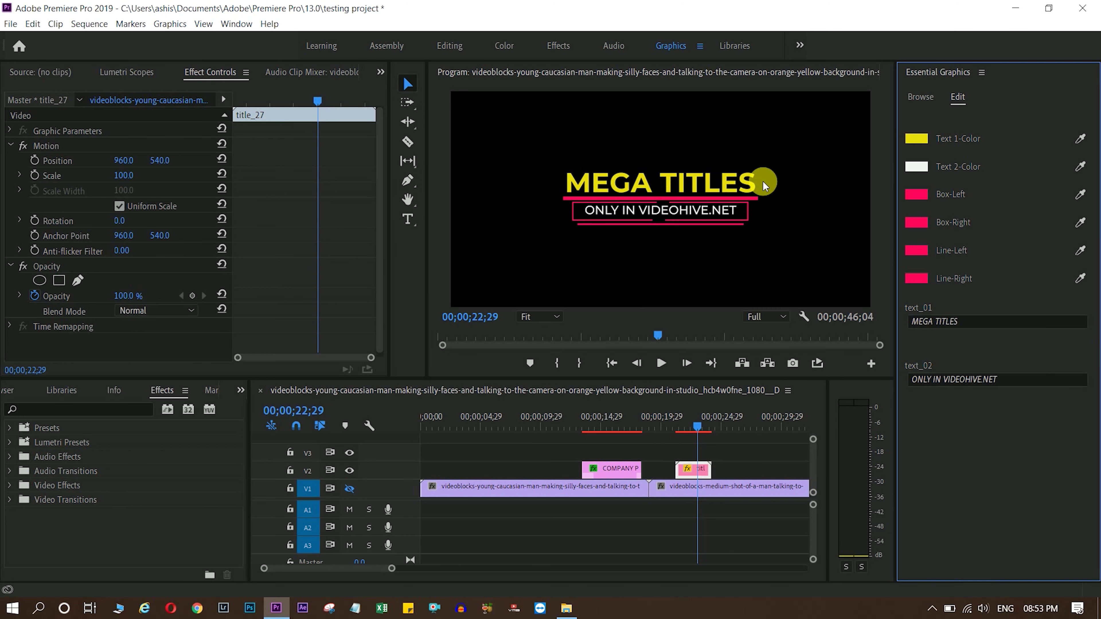
Make the left box a near-white light grey and the right box blue.
{"action": "left_click", "coordinate": [915, 194]}
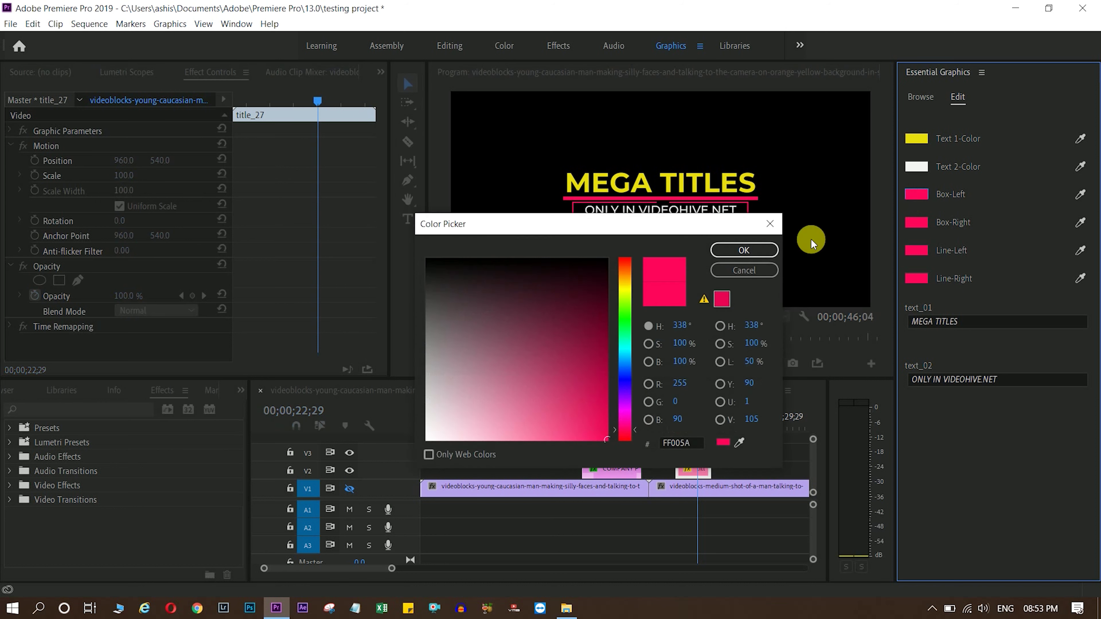
{"action": "left_click", "coordinate": [431, 395]}
{"action": "left_click", "coordinate": [763, 250]}
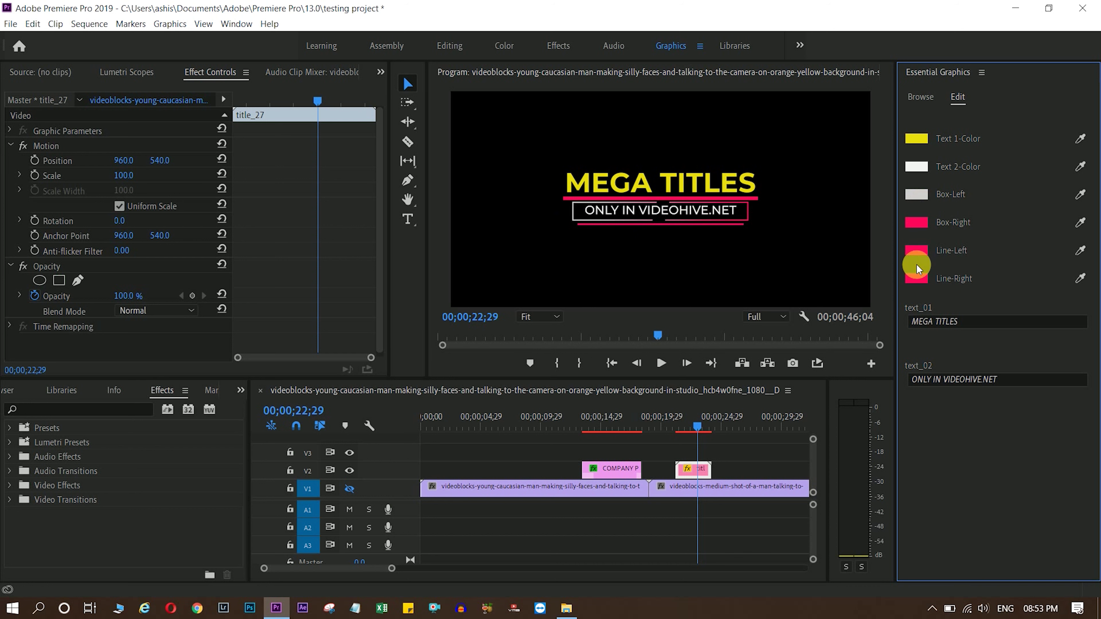
{"action": "left_click", "coordinate": [916, 224]}
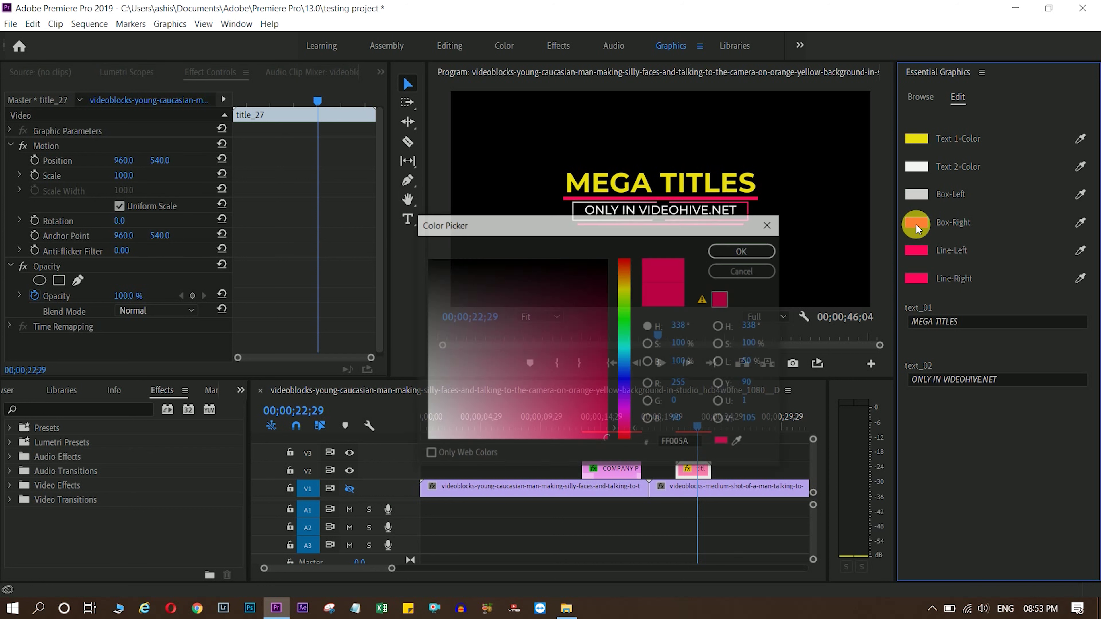
{"action": "left_click", "coordinate": [625, 389]}
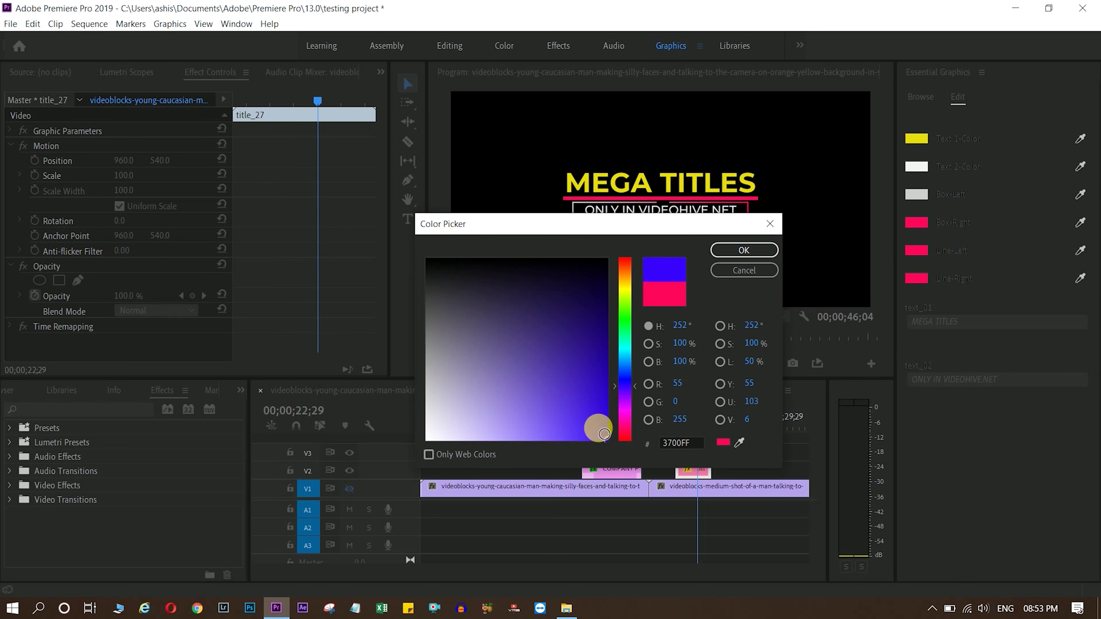
{"action": "left_click", "coordinate": [731, 252]}
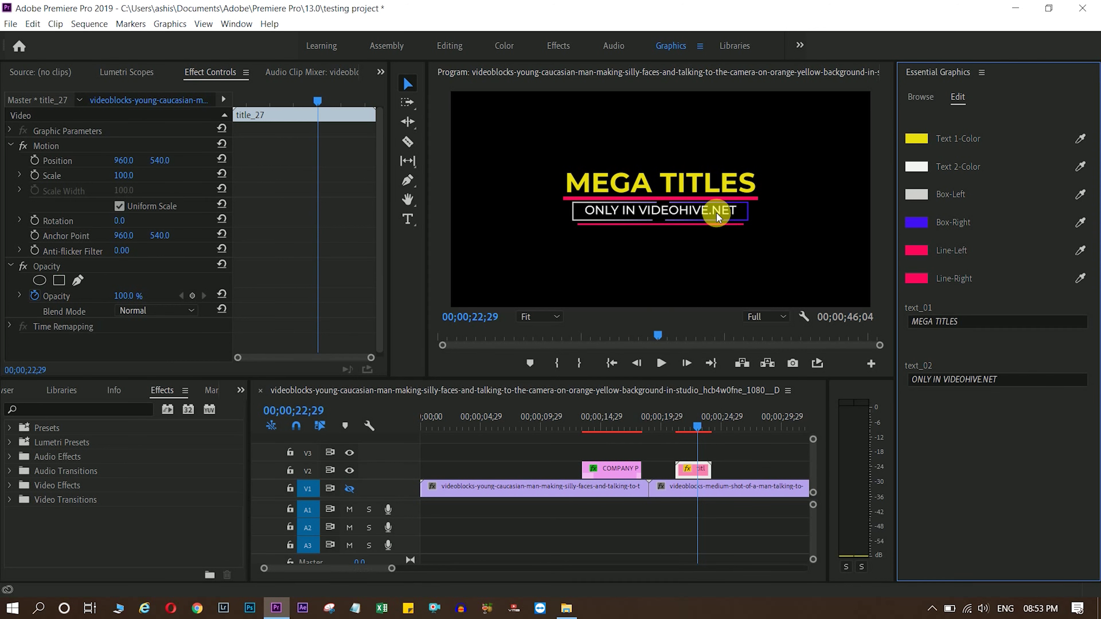
Make the Line-Right accent green (40FF00) and the Line-Left accent cyan (00FFF4).
{"action": "left_click", "coordinate": [915, 280]}
{"action": "left_click", "coordinate": [654, 300]}
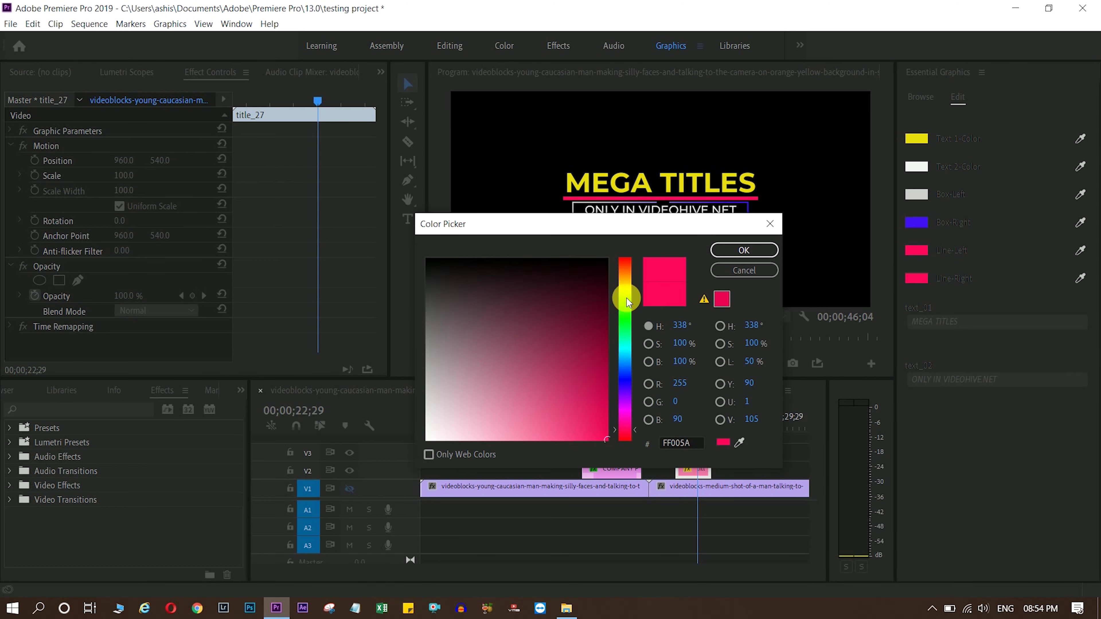
{"action": "left_click", "coordinate": [625, 311]}
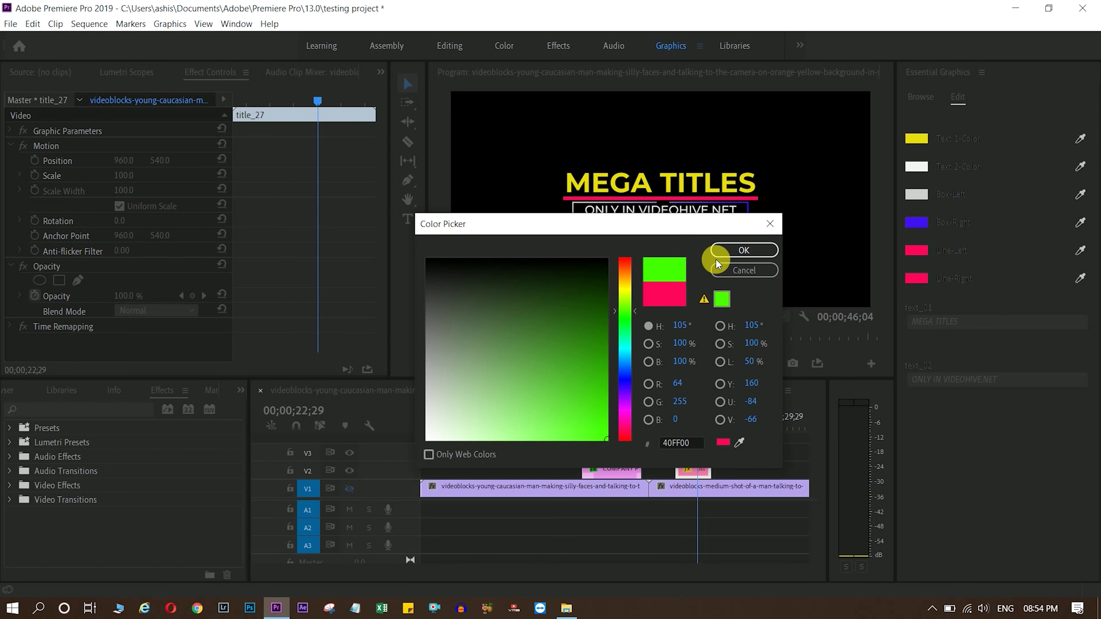
{"action": "left_click", "coordinate": [717, 253]}
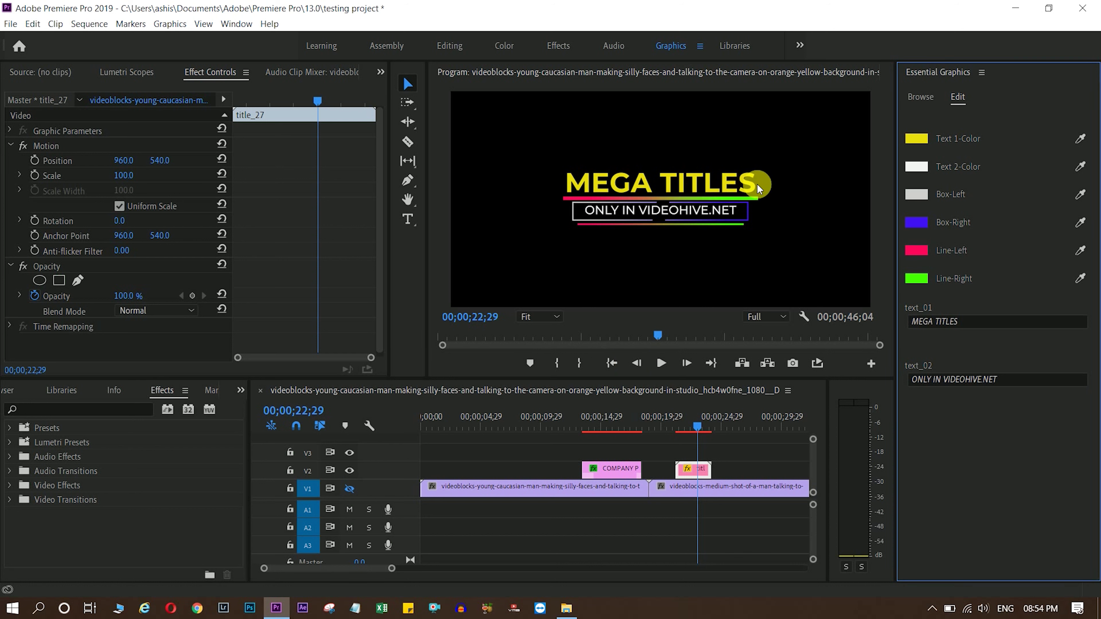
{"action": "left_click", "coordinate": [915, 251]}
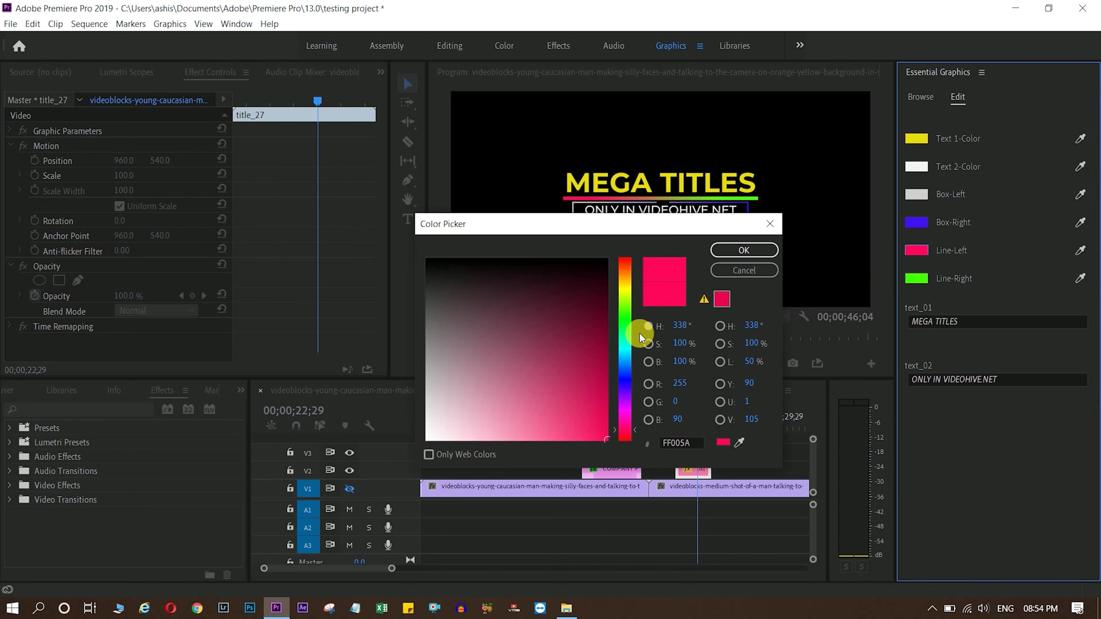
{"action": "left_click", "coordinate": [624, 347]}
{"action": "left_click_drag", "start_coordinate": [463, 434], "coordinate": [595, 428]}
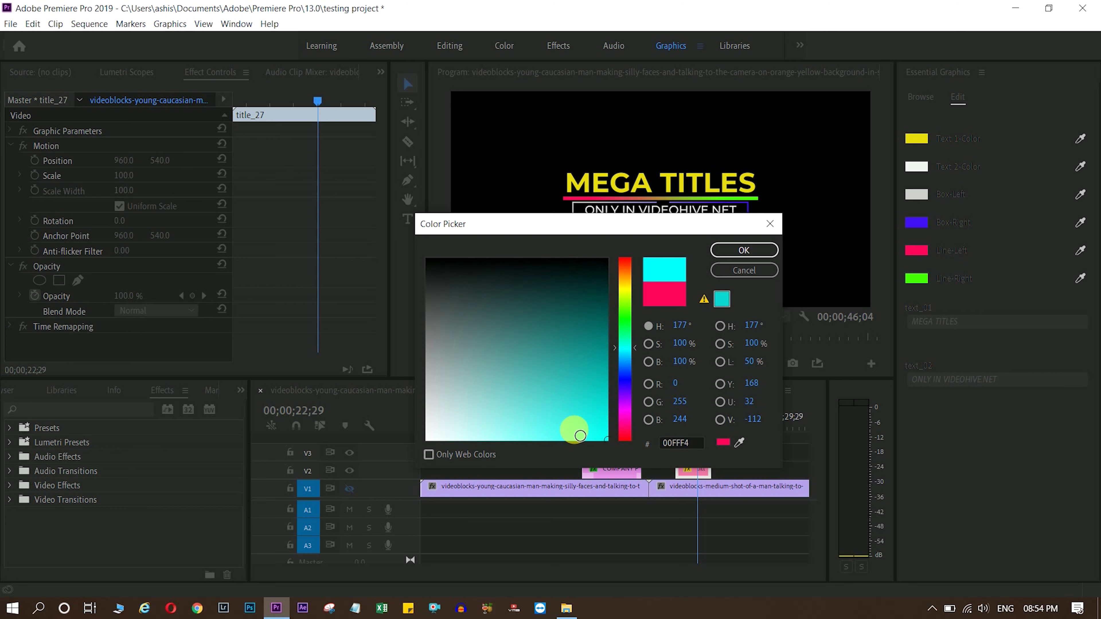
{"action": "left_click", "coordinate": [743, 251]}
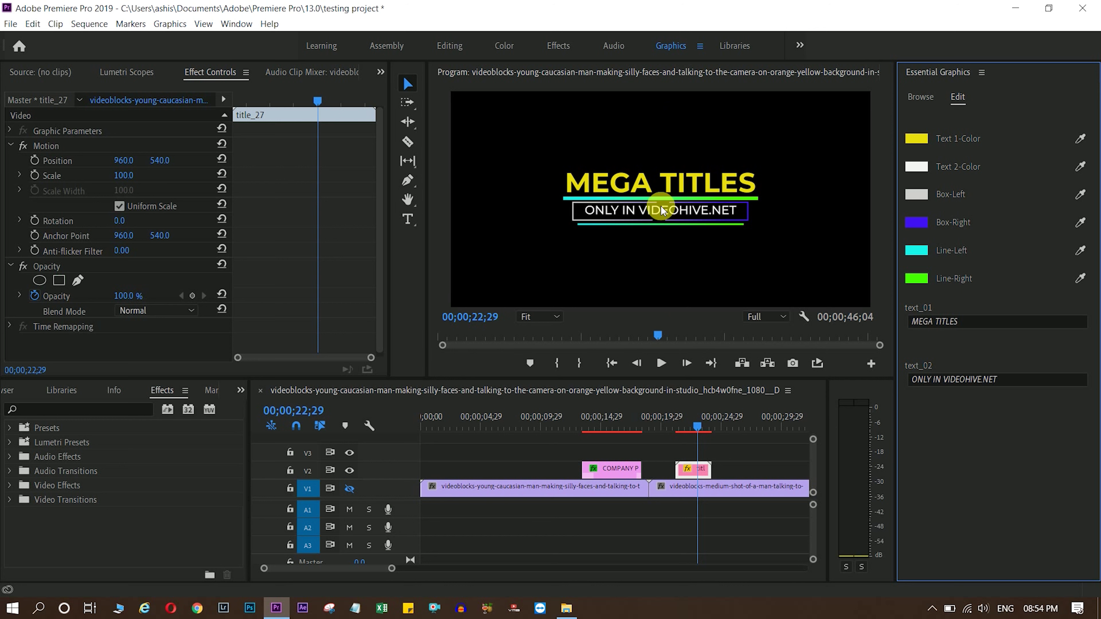
{"action": "left_click", "coordinate": [913, 165]}
Colour the ONLY IN VIDEOHIVE.NET line red (FB0909) and change MEGA TITLES to 'testing project'.
{"action": "left_click_drag", "start_coordinate": [477, 425], "coordinate": [601, 437]}
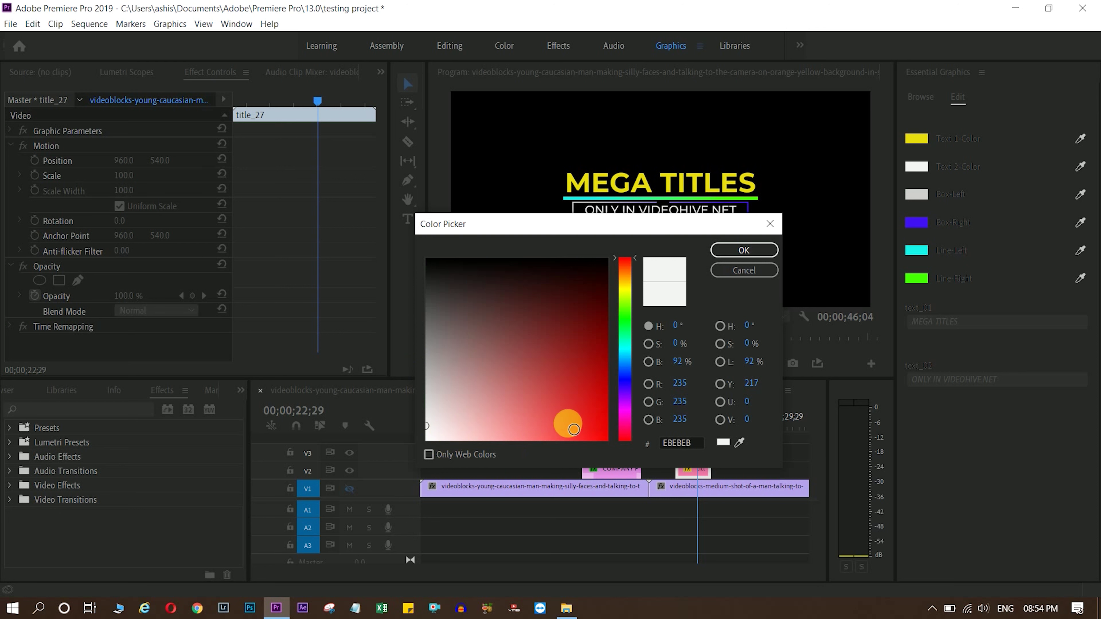
{"action": "left_click", "coordinate": [730, 253]}
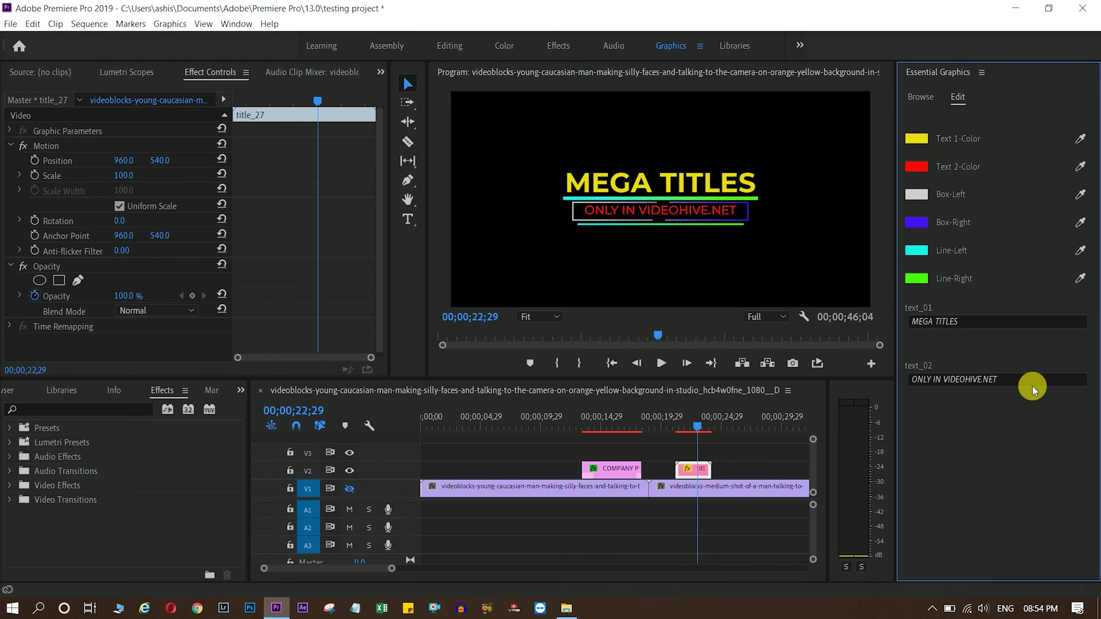
{"action": "left_click", "coordinate": [969, 323]}
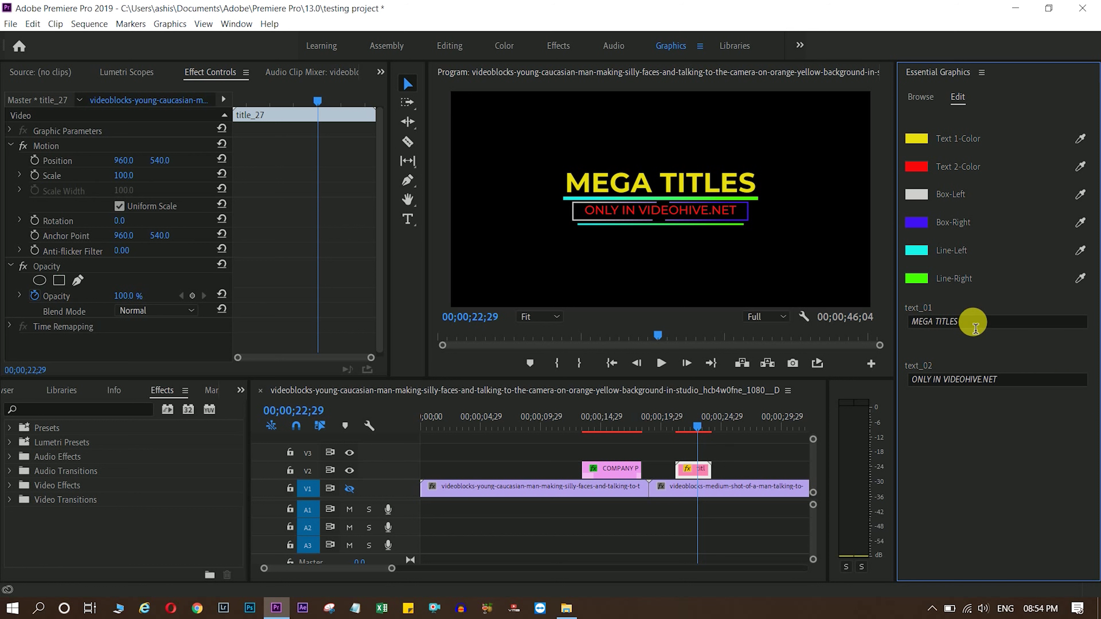
{"action": "left_click_drag", "start_coordinate": [970, 322], "coordinate": [913, 325]}
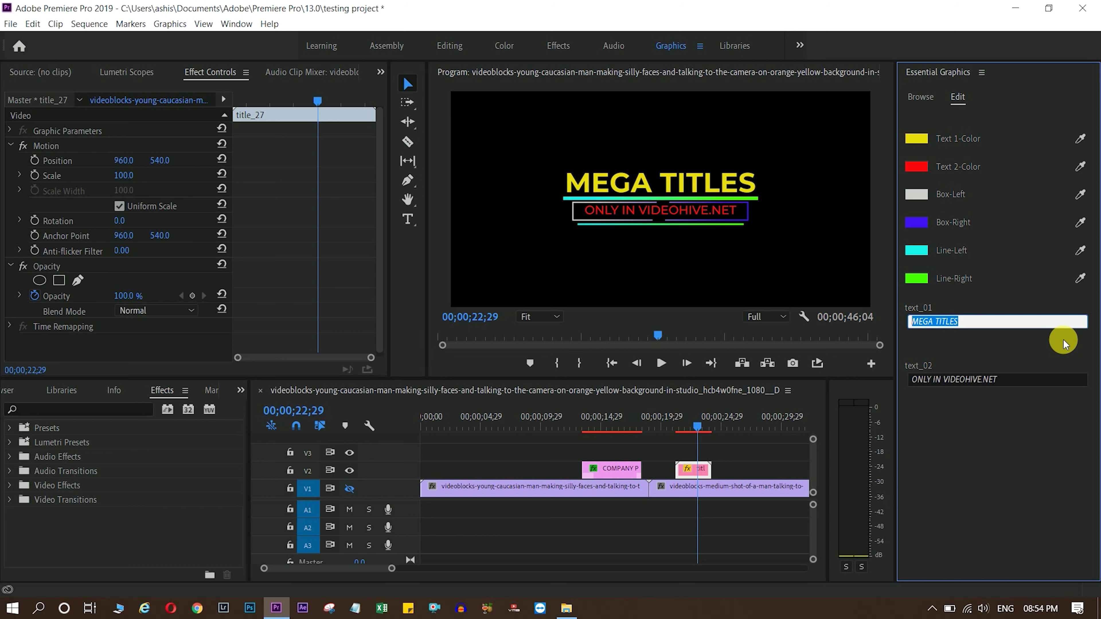
{"action": "type", "text": "testing project"}
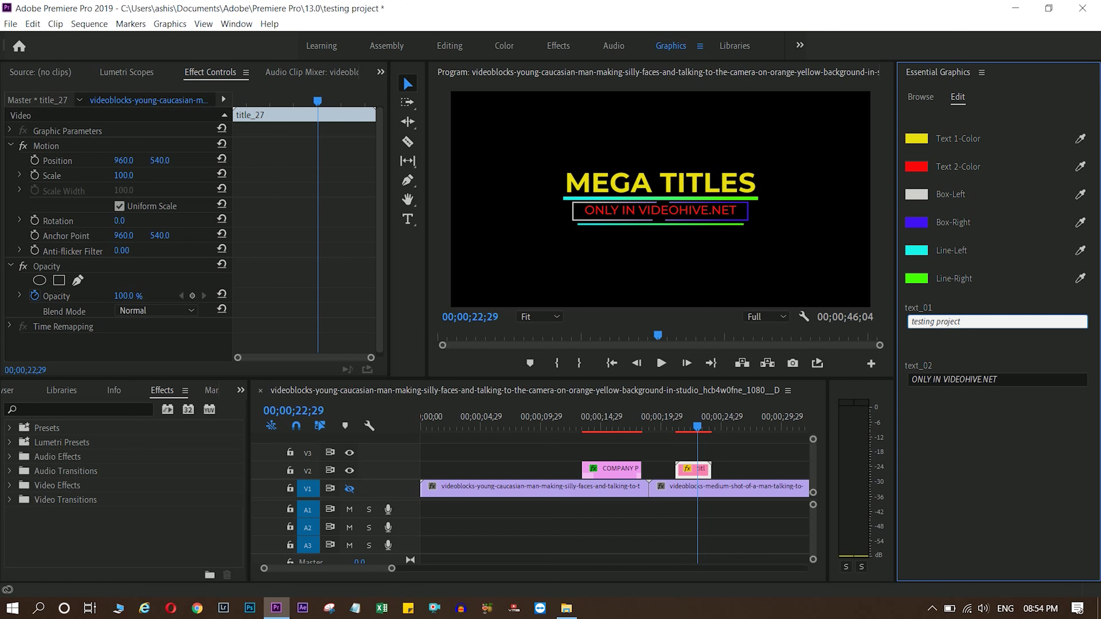
{"action": "left_click", "coordinate": [984, 354]}
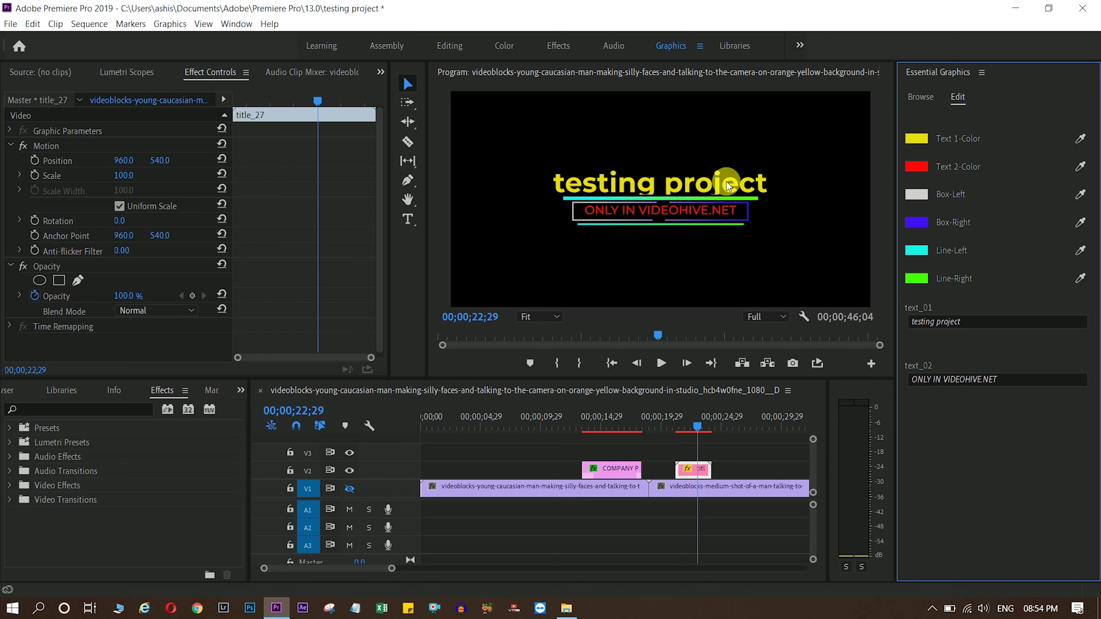
Delete the existing title clips from the V2 track.
{"action": "left_click", "coordinate": [697, 472]}
{"action": "key", "text": "Delete"}
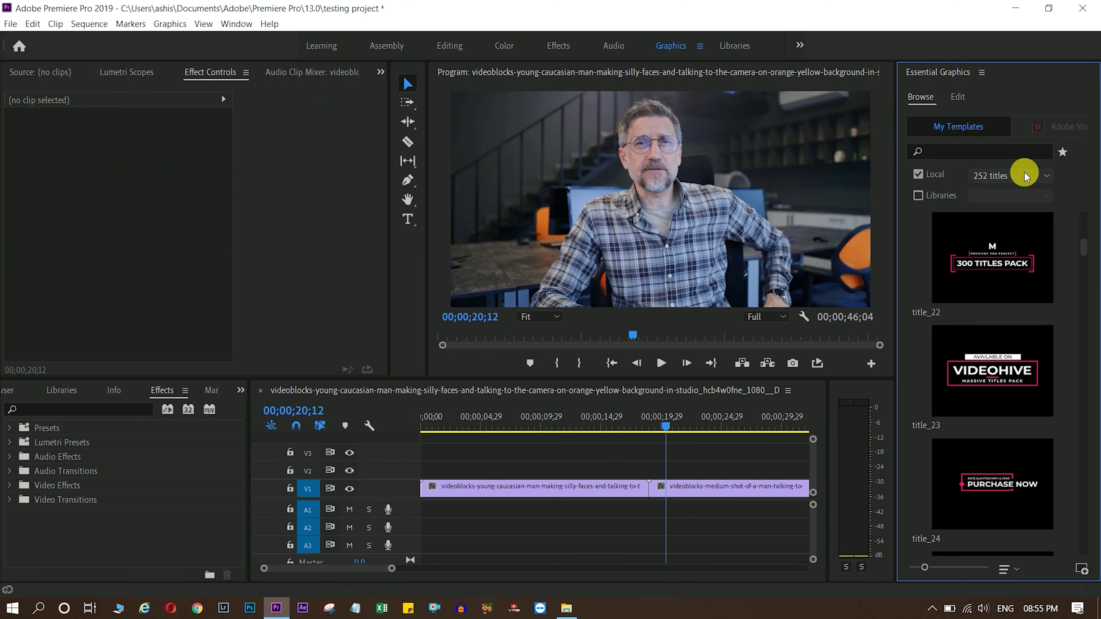
{"action": "scroll", "coordinate": [1012, 344], "scroll_direction": "down", "scroll_amount": 5}
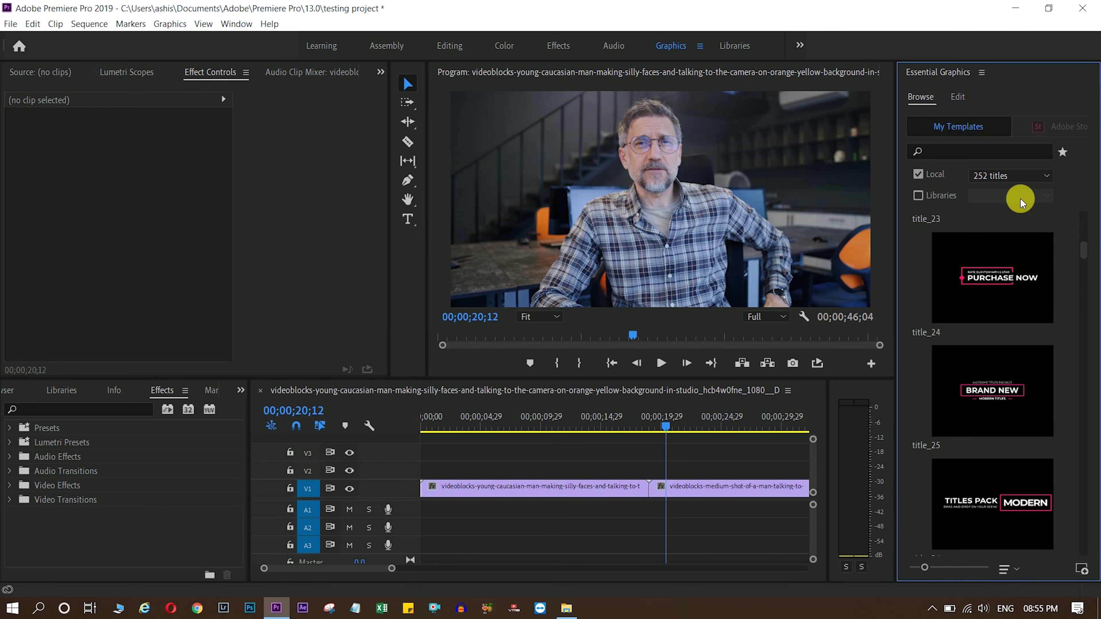
Pick the Fresh Typography folder and drop Fresh 2 on V2 above the first clip.
{"action": "left_click", "coordinate": [1013, 175]}
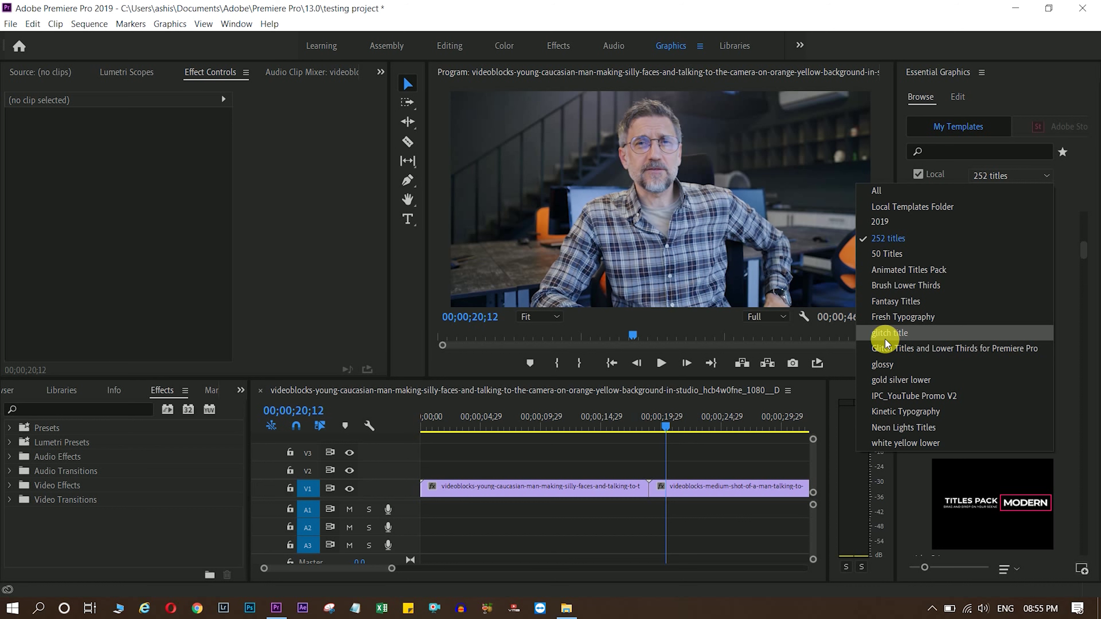
{"action": "left_click", "coordinate": [885, 317]}
{"action": "left_click", "coordinate": [1014, 176]}
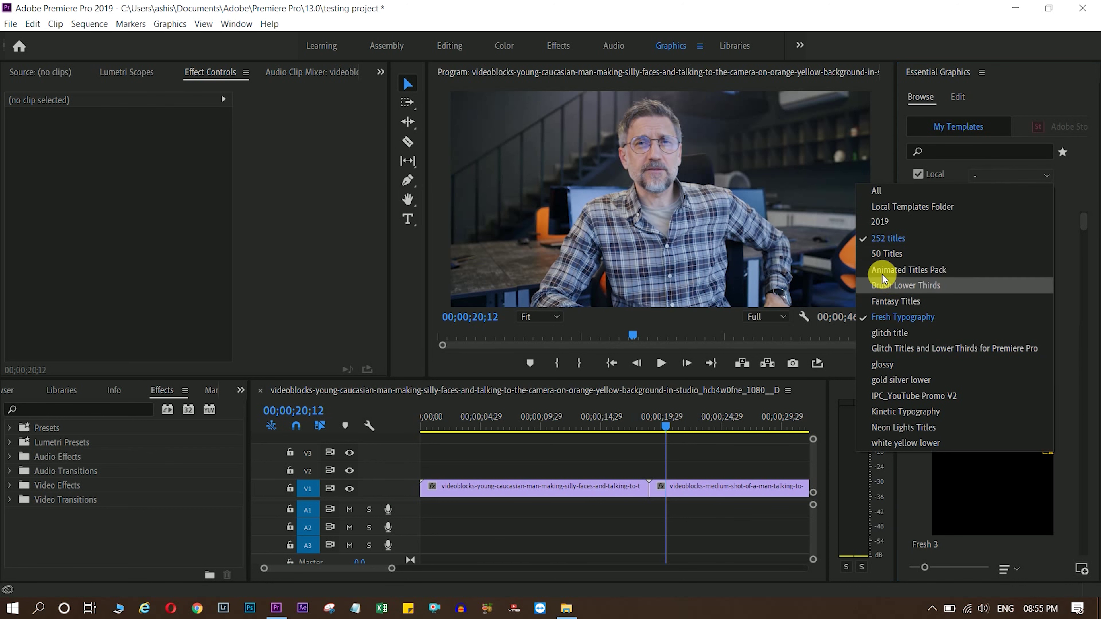
{"action": "left_click", "coordinate": [885, 241]}
{"action": "scroll", "coordinate": [1005, 275], "scroll_direction": "down", "scroll_amount": 5}
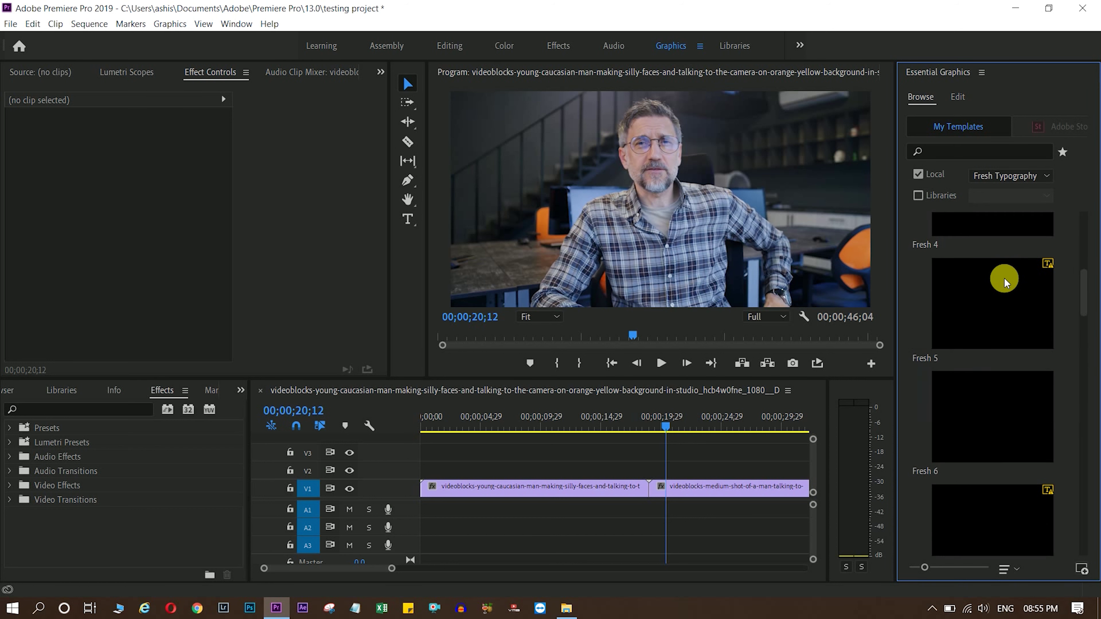
{"action": "scroll", "coordinate": [1000, 294], "scroll_direction": "up", "scroll_amount": 5}
{"action": "left_click_drag", "start_coordinate": [998, 397], "coordinate": [591, 467]}
{"action": "left_click", "coordinate": [591, 425]}
Slide the Fresh 2 title later on V2 so it sits over the second clip.
{"action": "key", "text": "space"}
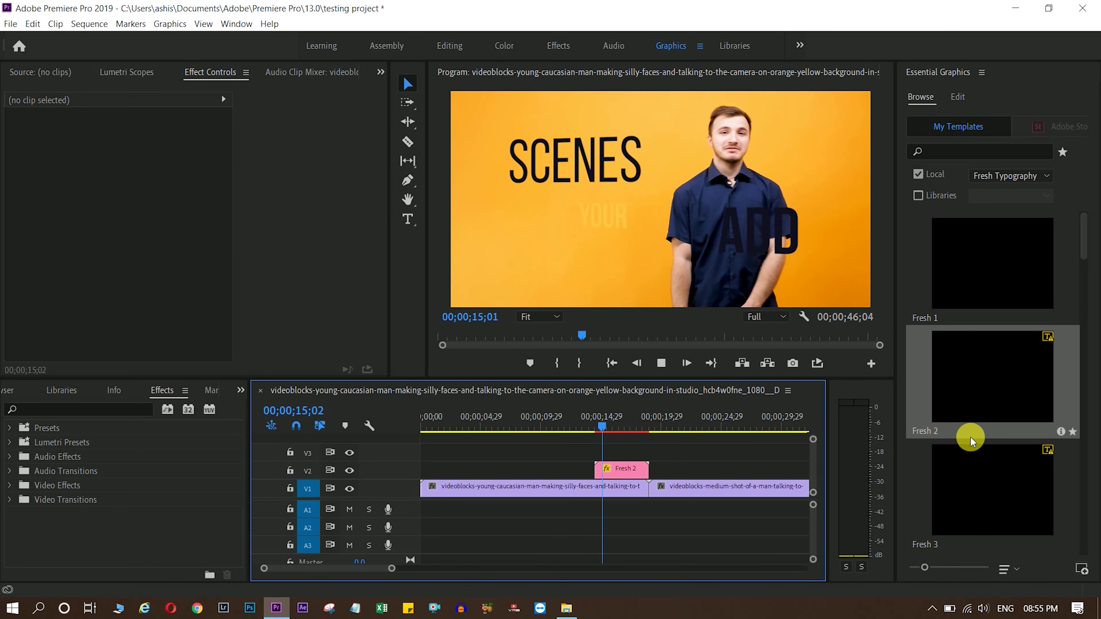
{"action": "key", "text": "space"}
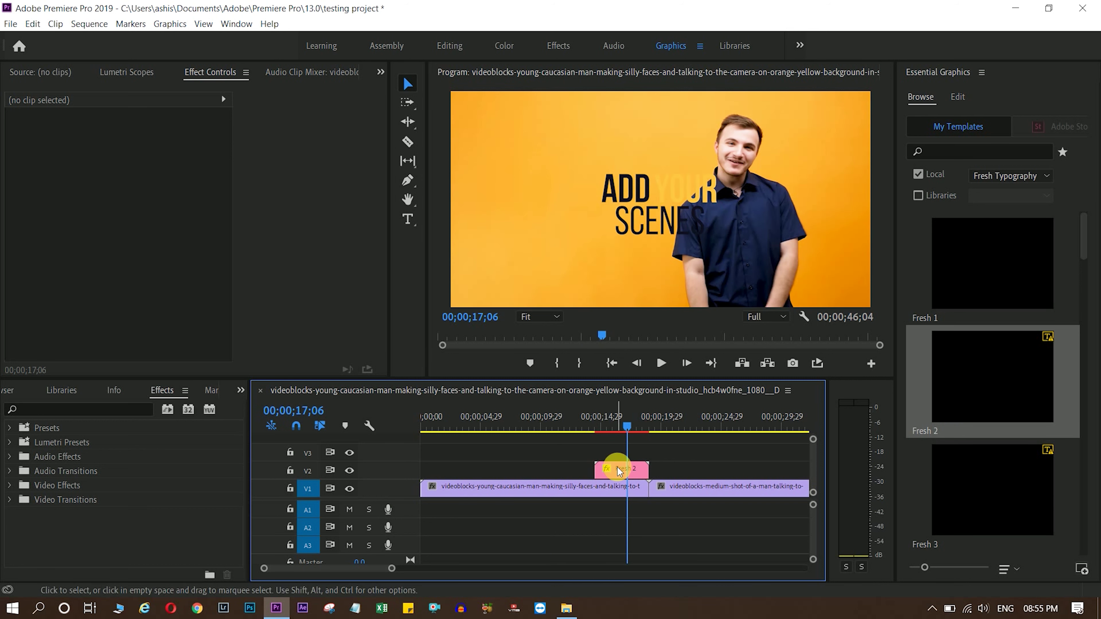
{"action": "left_click_drag", "start_coordinate": [619, 454], "coordinate": [684, 453]}
{"action": "left_click", "coordinate": [678, 423]}
{"action": "key", "text": "space"}
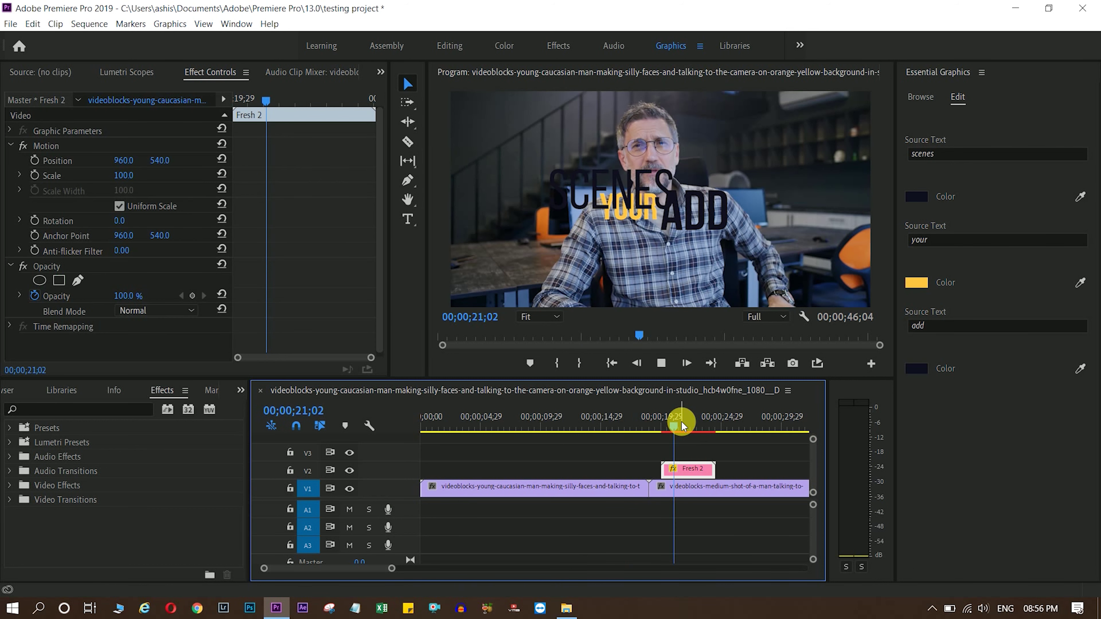
Recolour the SCENES and ADD words of Fresh 2 to near-white.
{"action": "left_click", "coordinate": [916, 197]}
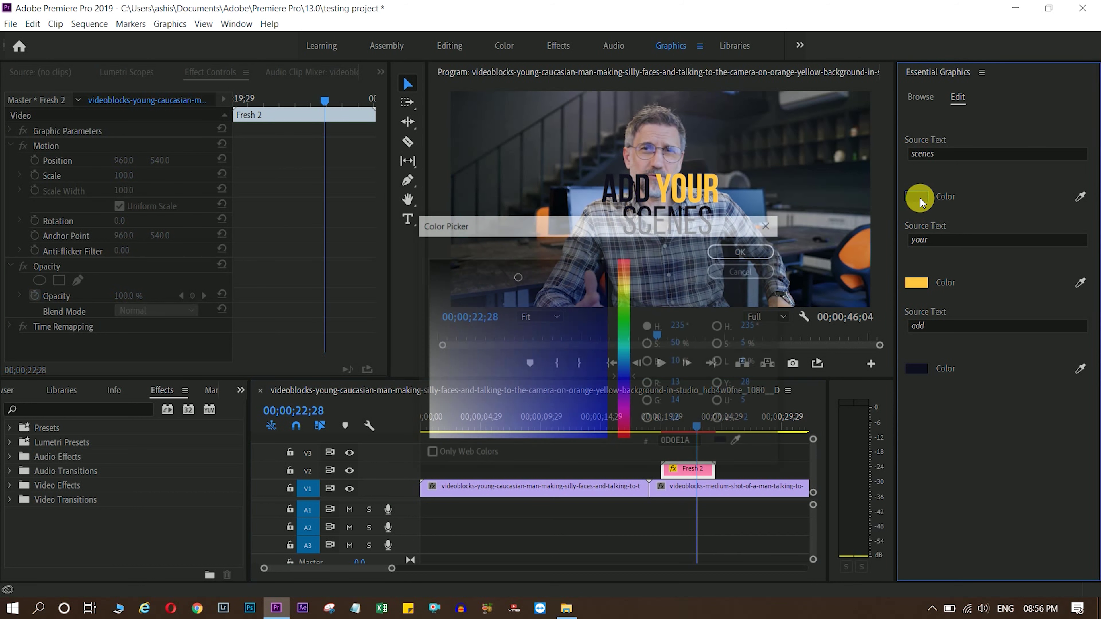
{"action": "left_click", "coordinate": [432, 435]}
{"action": "left_click", "coordinate": [762, 247]}
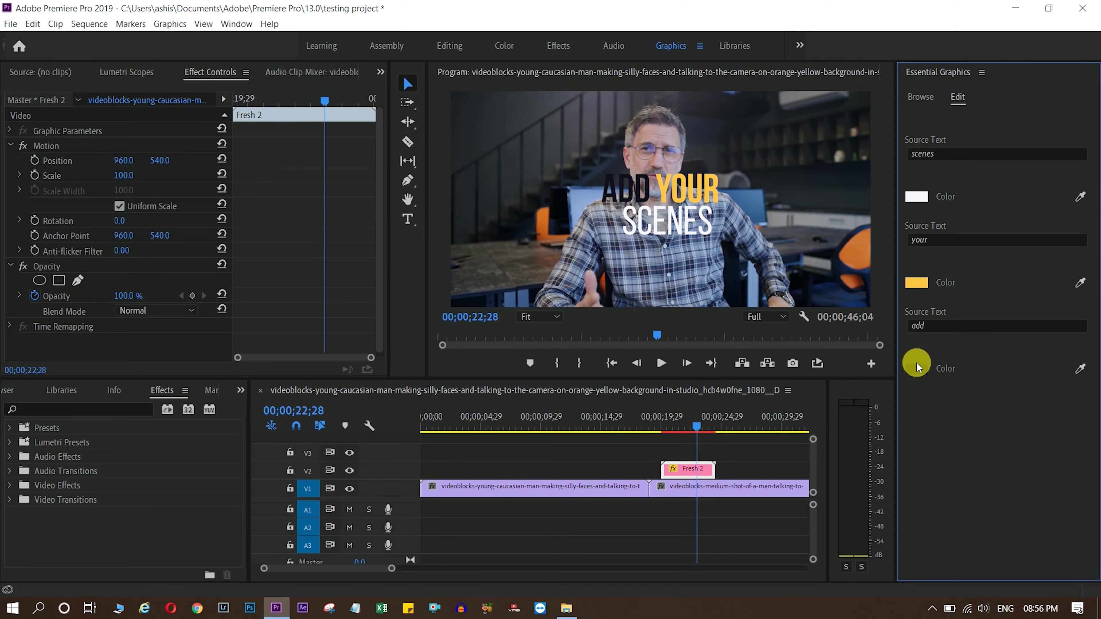
{"action": "left_click", "coordinate": [916, 367]}
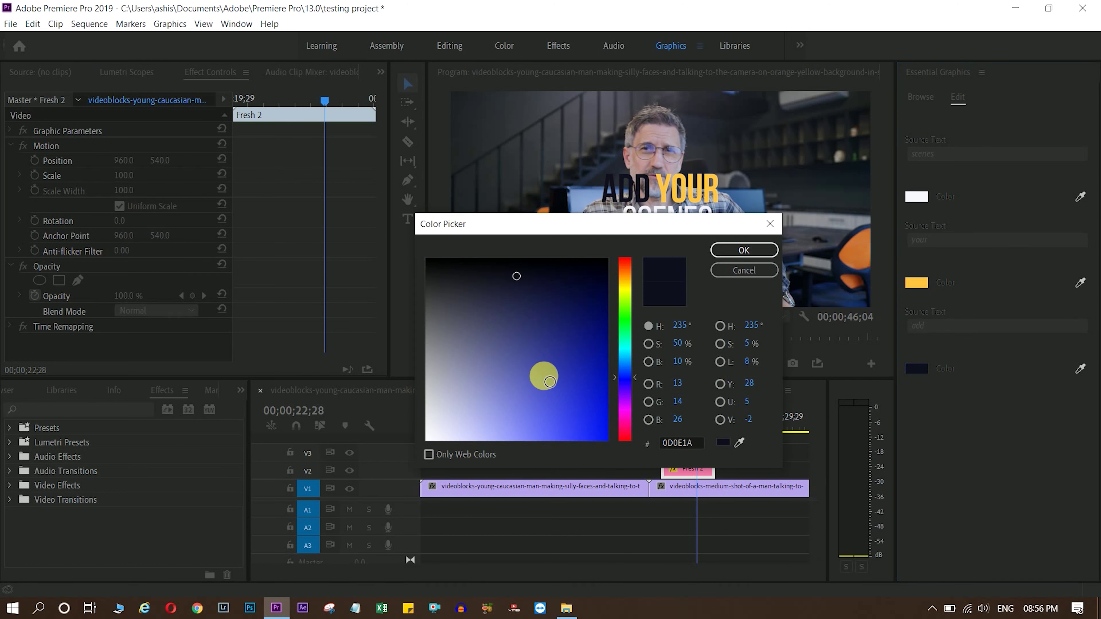
{"action": "left_click", "coordinate": [429, 439]}
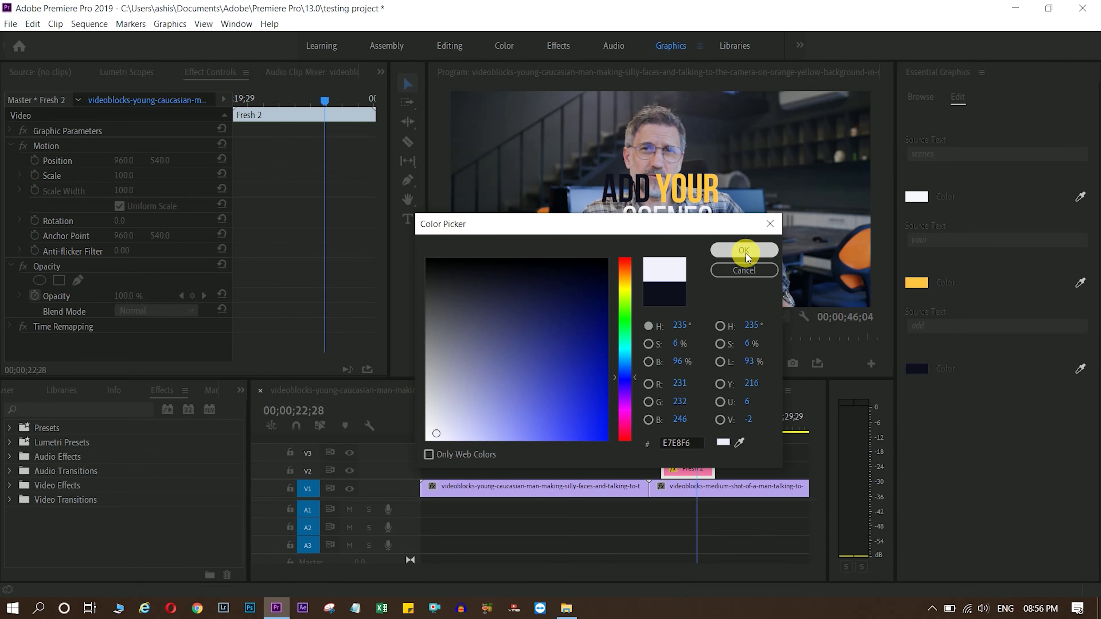
{"action": "left_click", "coordinate": [744, 251]}
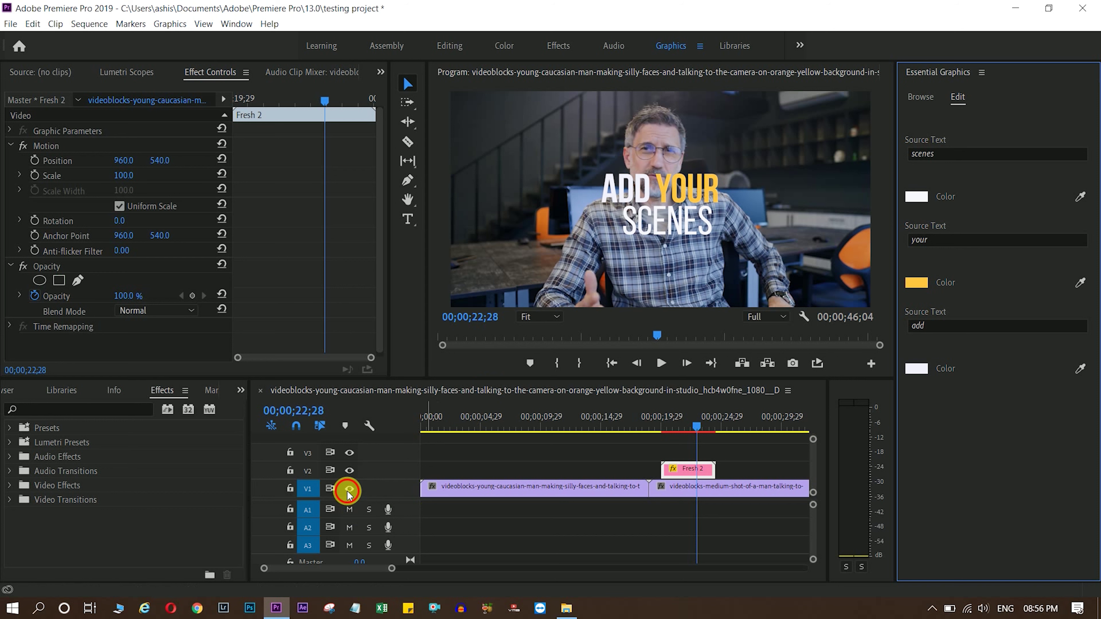
Hide the V1 video and play the title over a black background.
{"action": "left_click", "coordinate": [350, 489]}
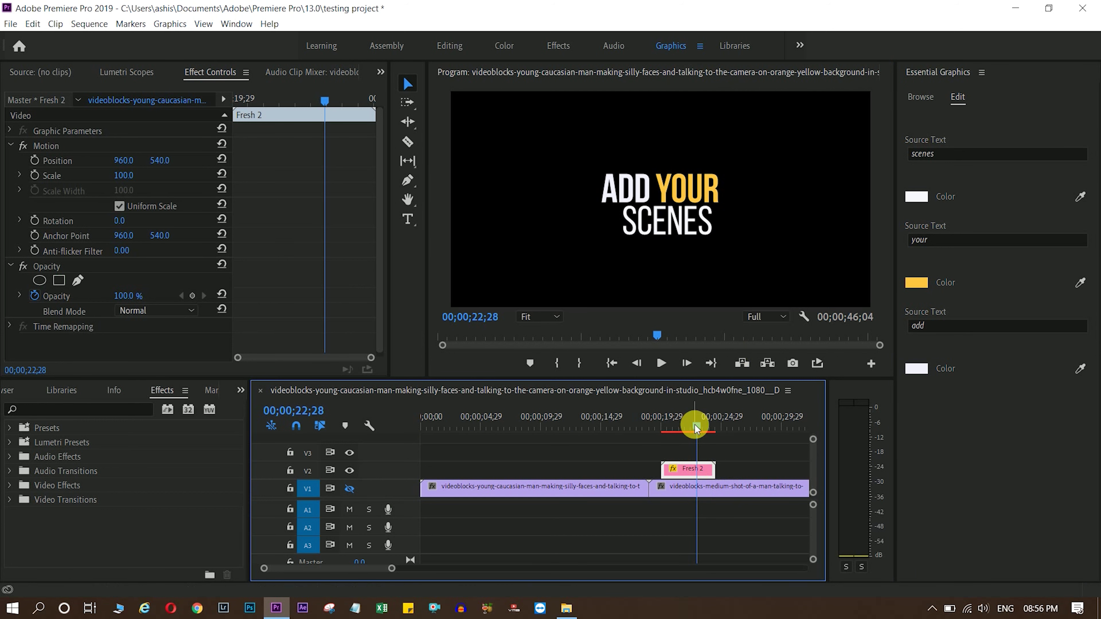
{"action": "left_click", "coordinate": [650, 426]}
{"action": "key", "text": "space"}
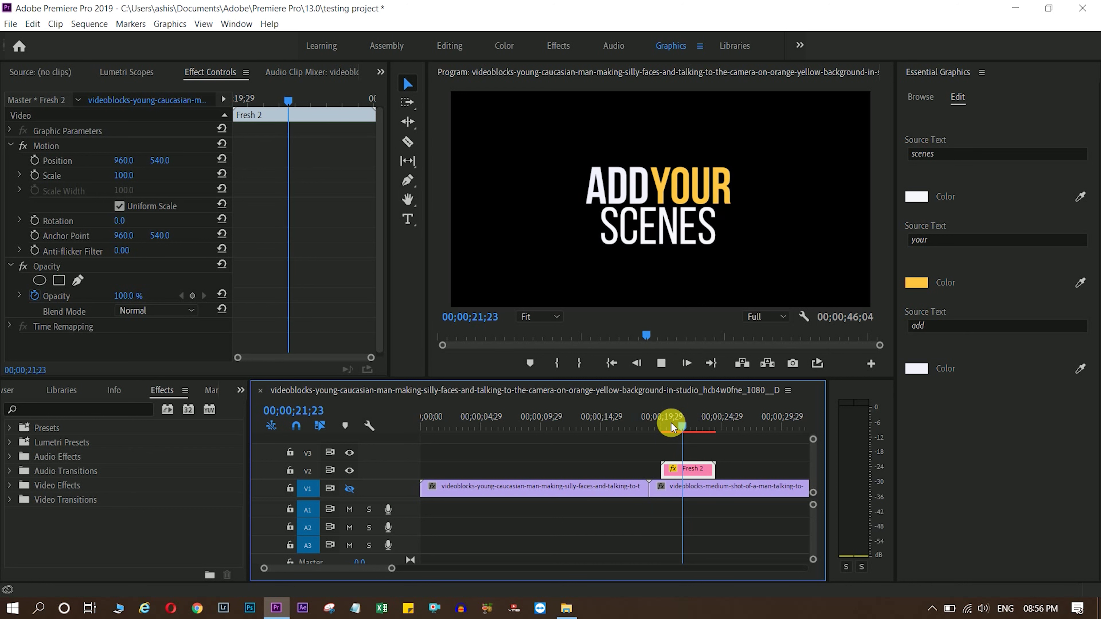
{"action": "key", "text": "space"}
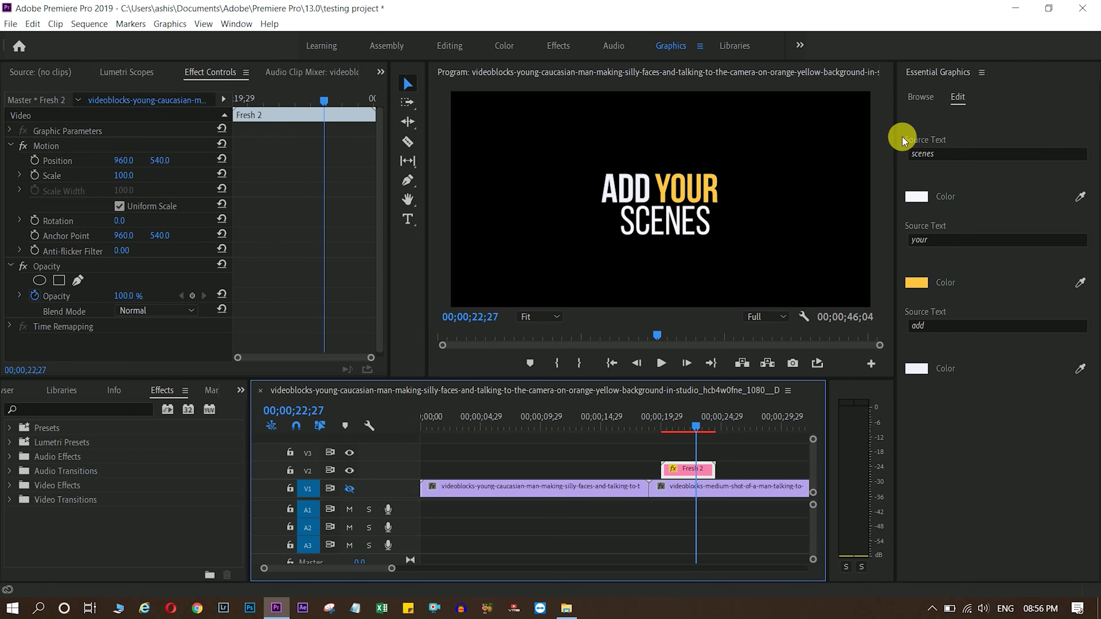
{"action": "left_click", "coordinate": [920, 96]}
{"action": "left_click", "coordinate": [1011, 176]}
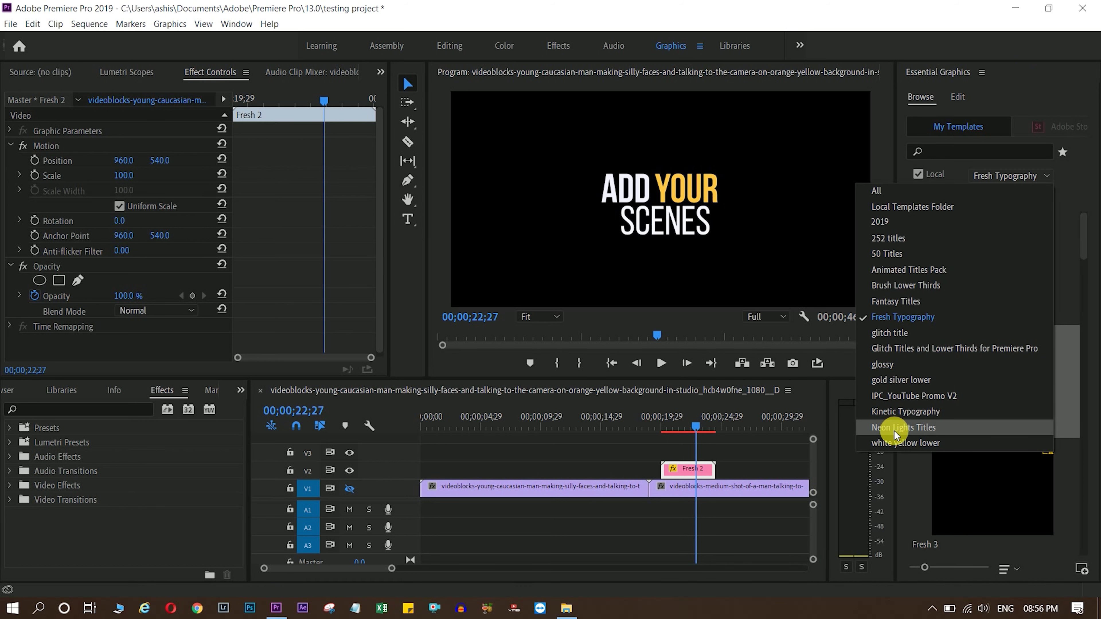
Place Neon Title 03 from Neon Lights Titles on V3 over the first clip and open its Edit settings.
{"action": "left_click", "coordinate": [895, 429]}
{"action": "left_click", "coordinate": [998, 176]}
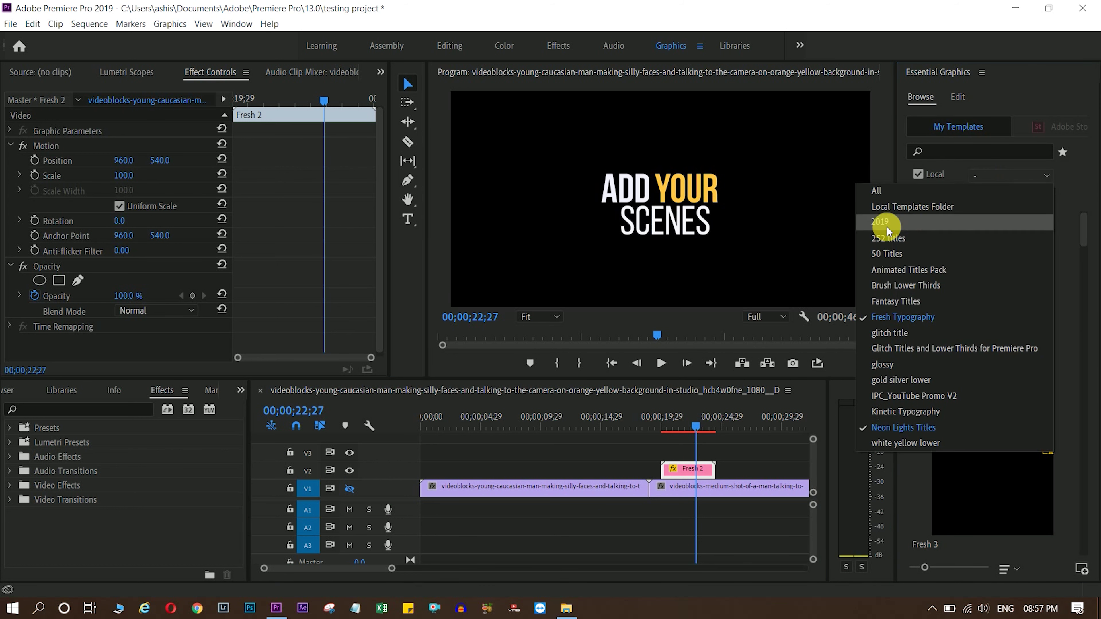
{"action": "left_click", "coordinate": [881, 309]}
{"action": "scroll", "coordinate": [1027, 360], "scroll_direction": "down", "scroll_amount": 4}
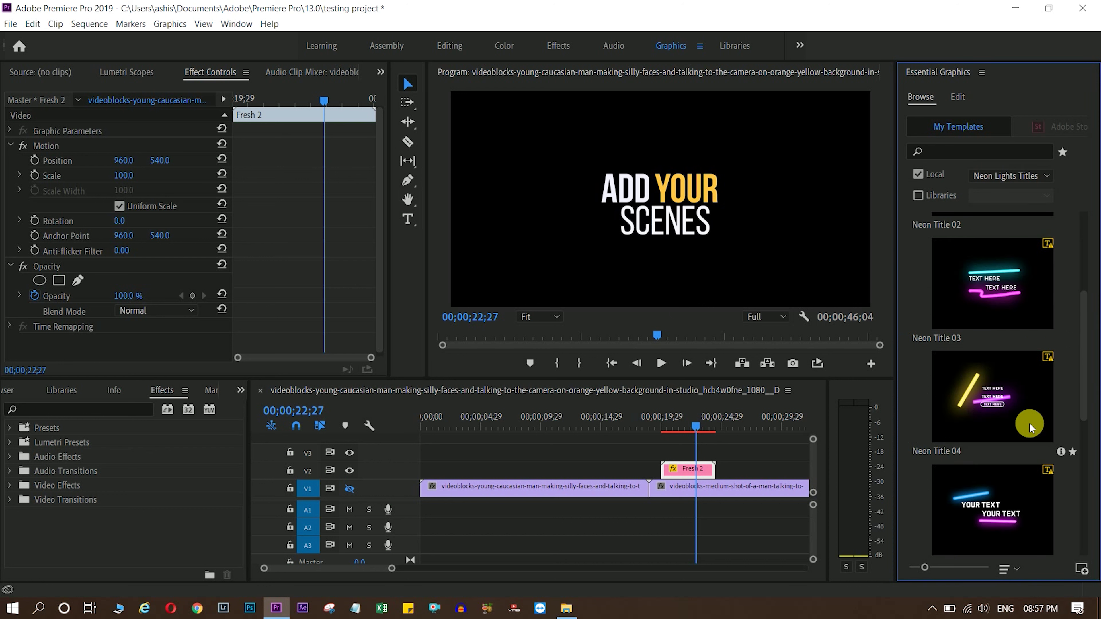
{"action": "left_click_drag", "start_coordinate": [984, 274], "coordinate": [537, 461]}
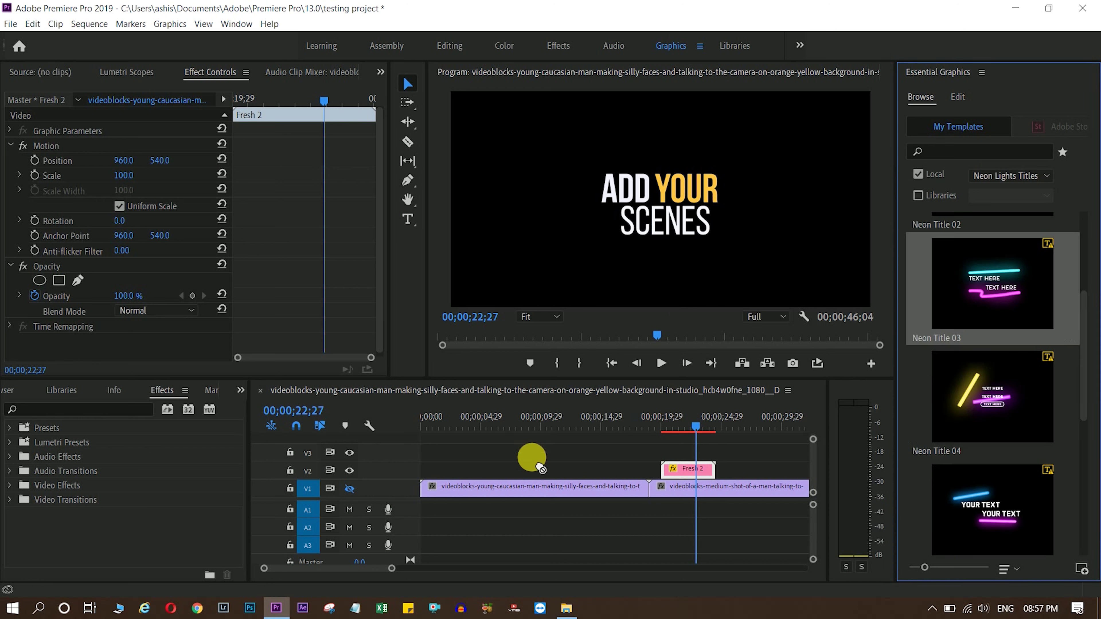
{"action": "left_click", "coordinate": [612, 363]}
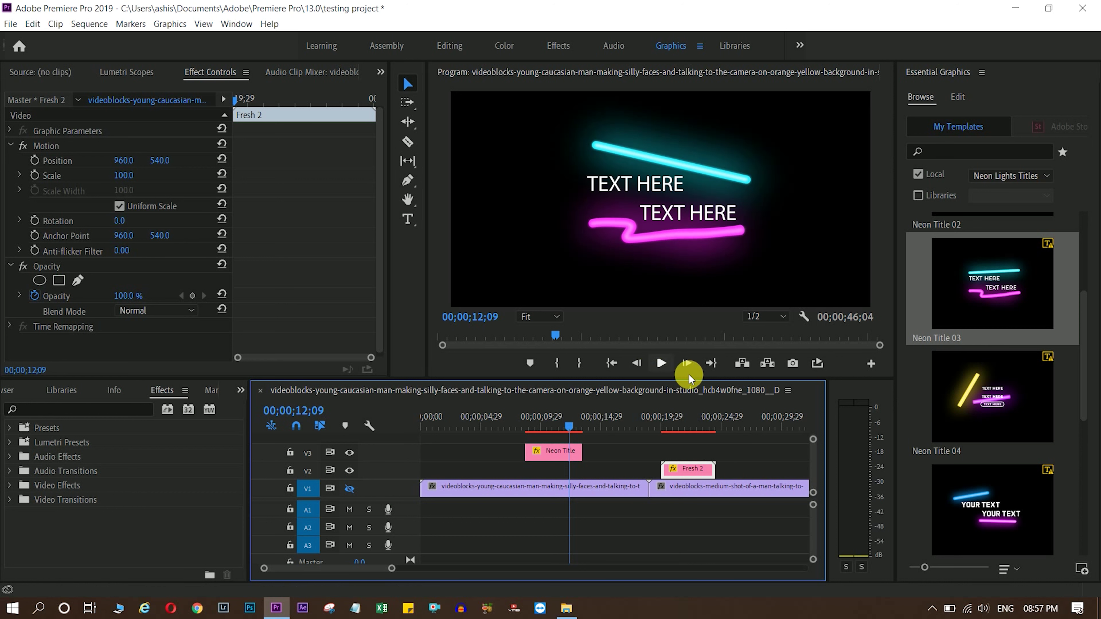
{"action": "left_click", "coordinate": [550, 454]}
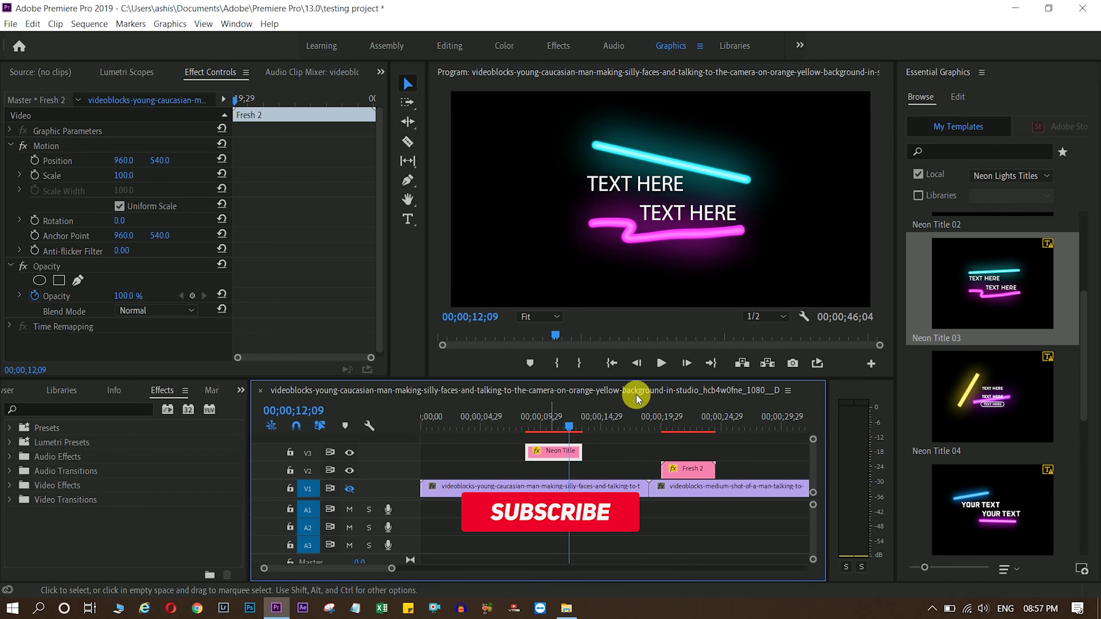
{"action": "left_click", "coordinate": [956, 98]}
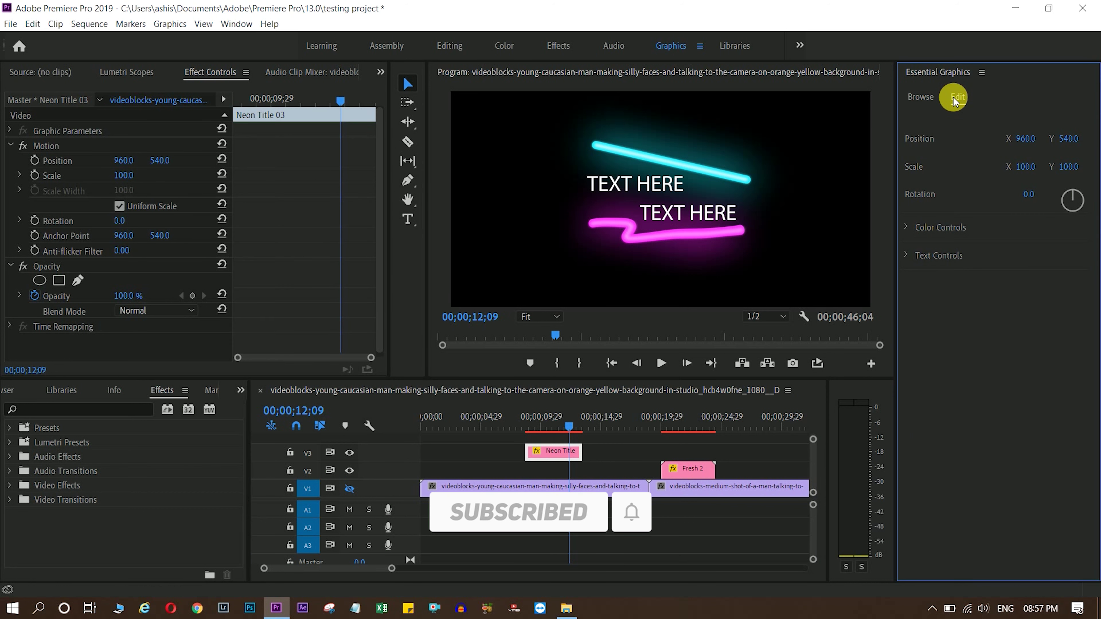
In Color Controls, make the upper neon tube purple and the title text red.
{"action": "left_click", "coordinate": [905, 225]}
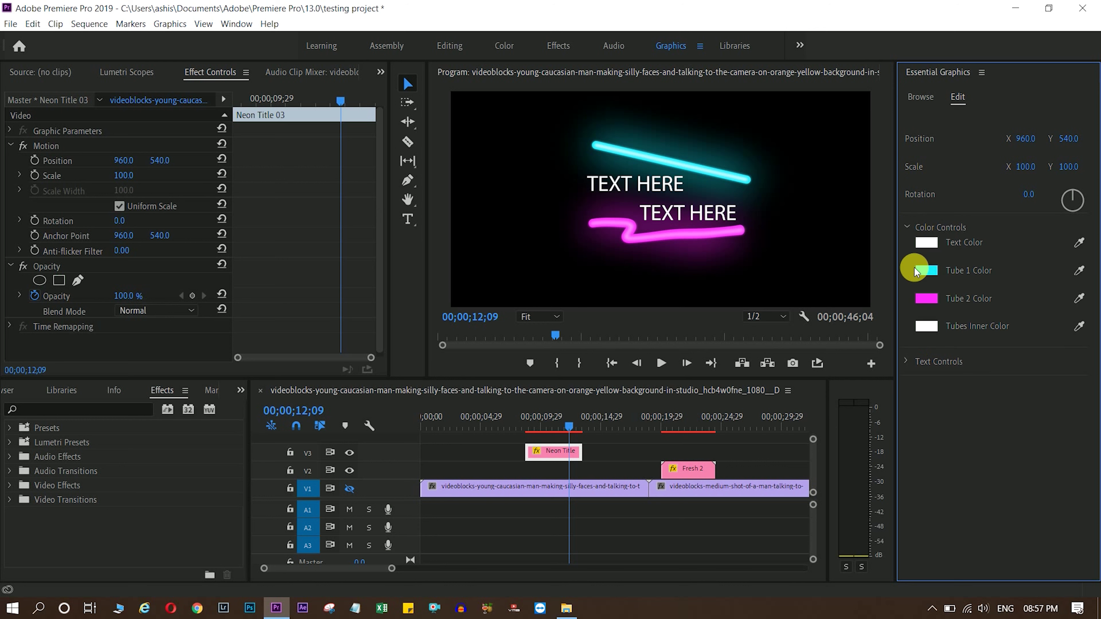
{"action": "left_click", "coordinate": [925, 273]}
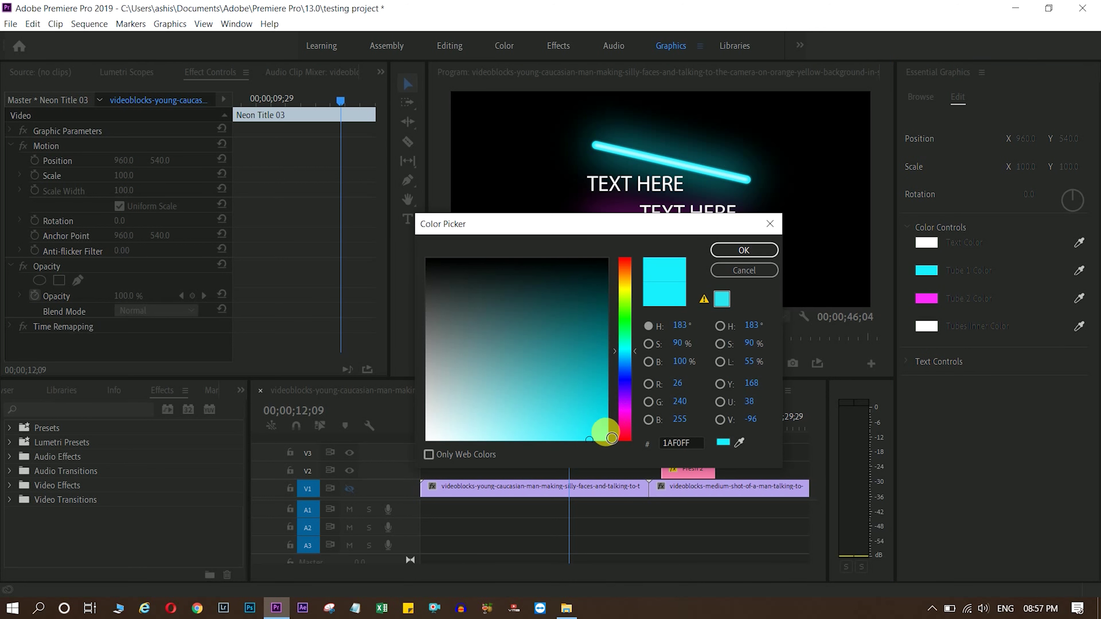
{"action": "left_click_drag", "start_coordinate": [629, 419], "coordinate": [623, 395]}
{"action": "key", "text": "Return"}
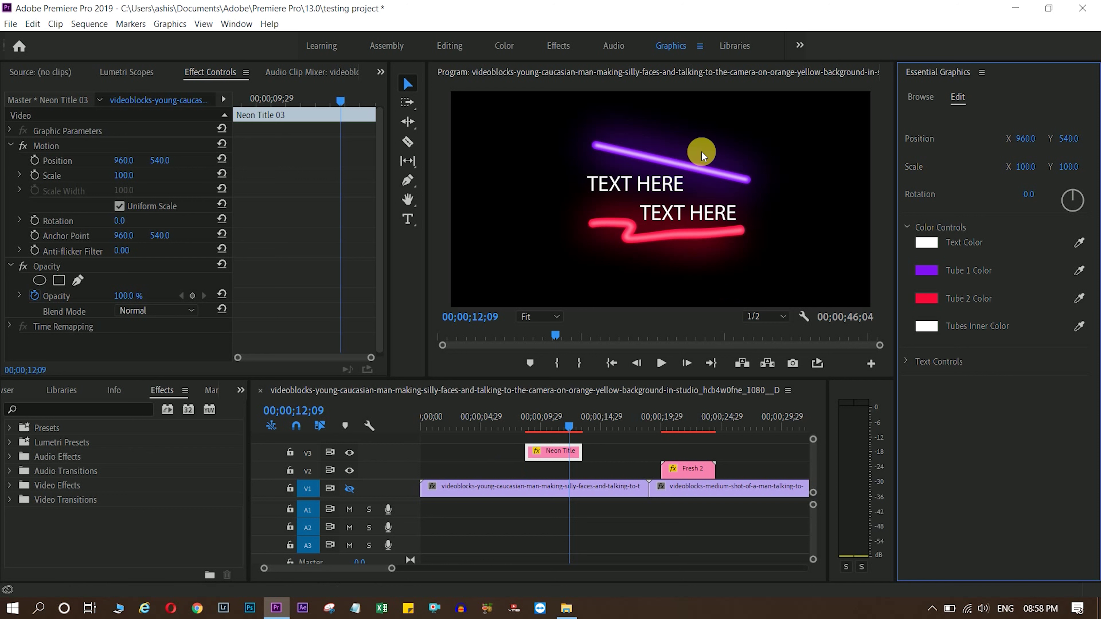
{"action": "left_click", "coordinate": [924, 272]}
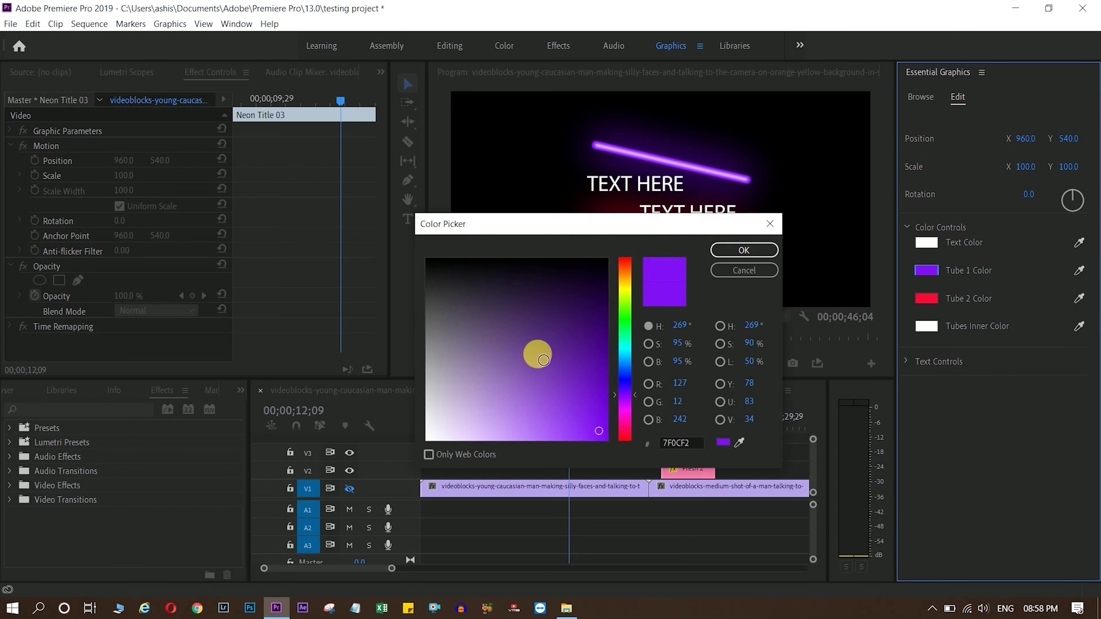
{"action": "left_click", "coordinate": [744, 251]}
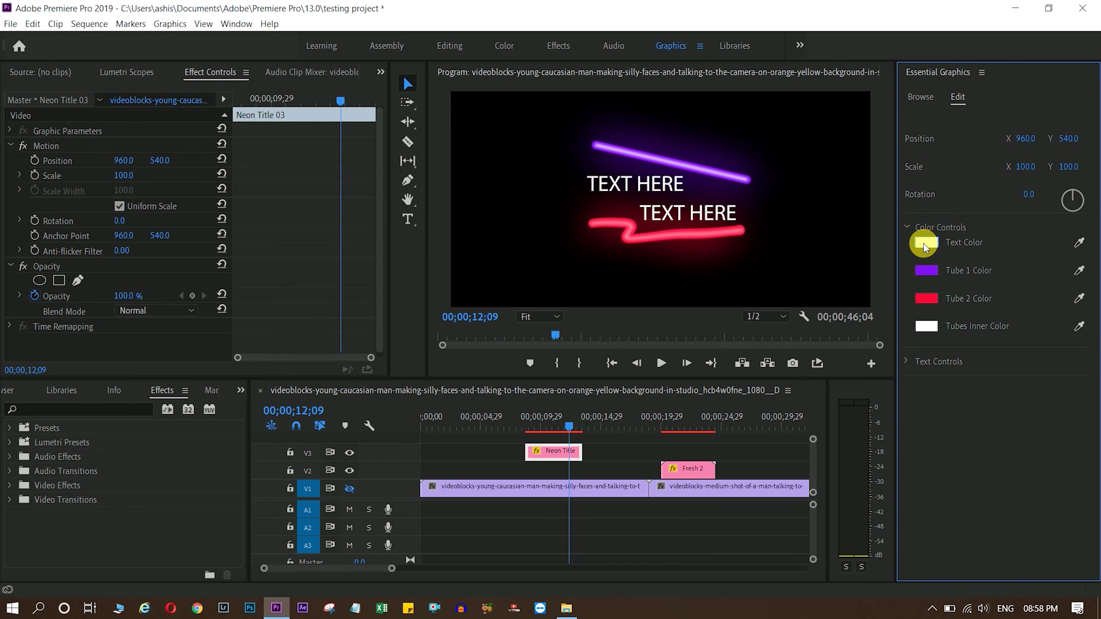
{"action": "left_click", "coordinate": [924, 244]}
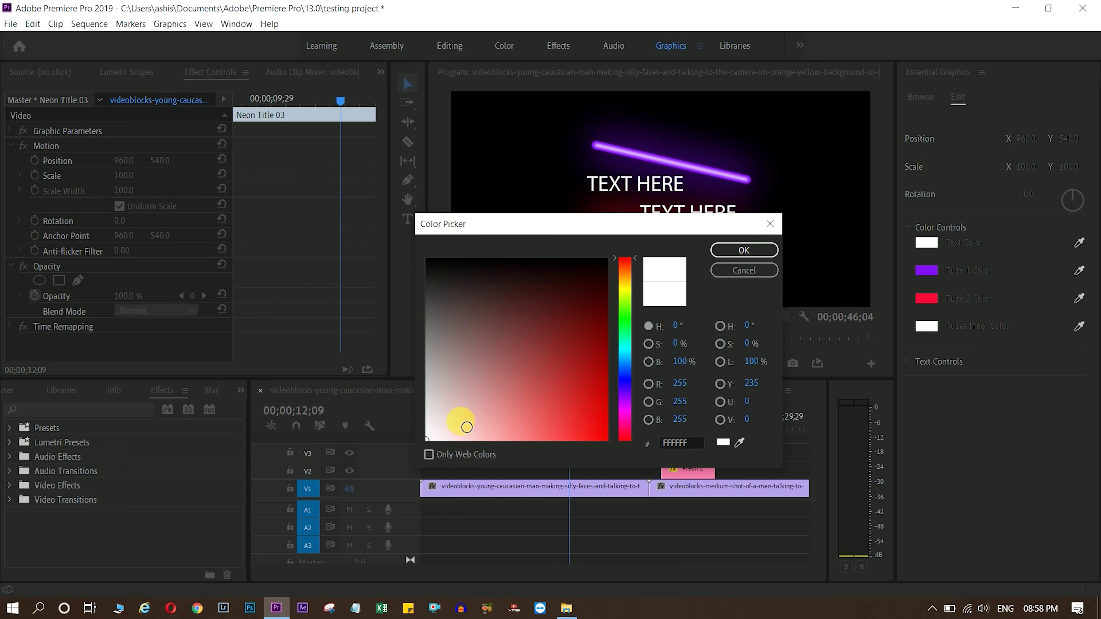
{"action": "left_click", "coordinate": [582, 401]}
{"action": "left_click", "coordinate": [744, 251]}
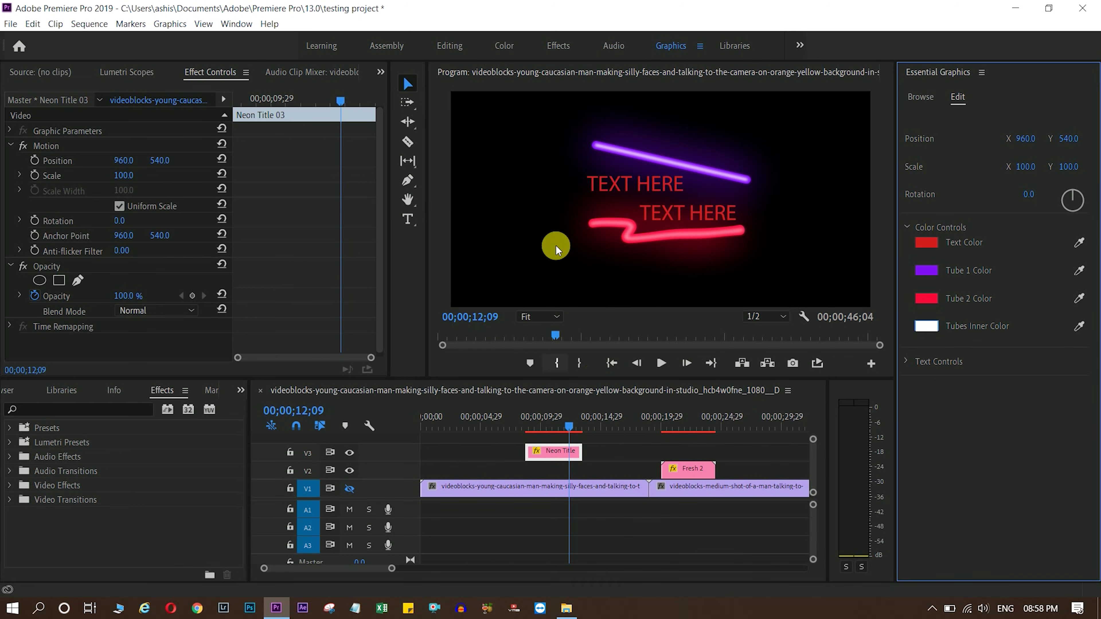
In Text Controls, give Text 01 the Algerian font and Text 02 the Bebas font.
{"action": "left_click", "coordinate": [922, 360]}
{"action": "scroll", "coordinate": [997, 416], "scroll_direction": "down", "scroll_amount": 1}
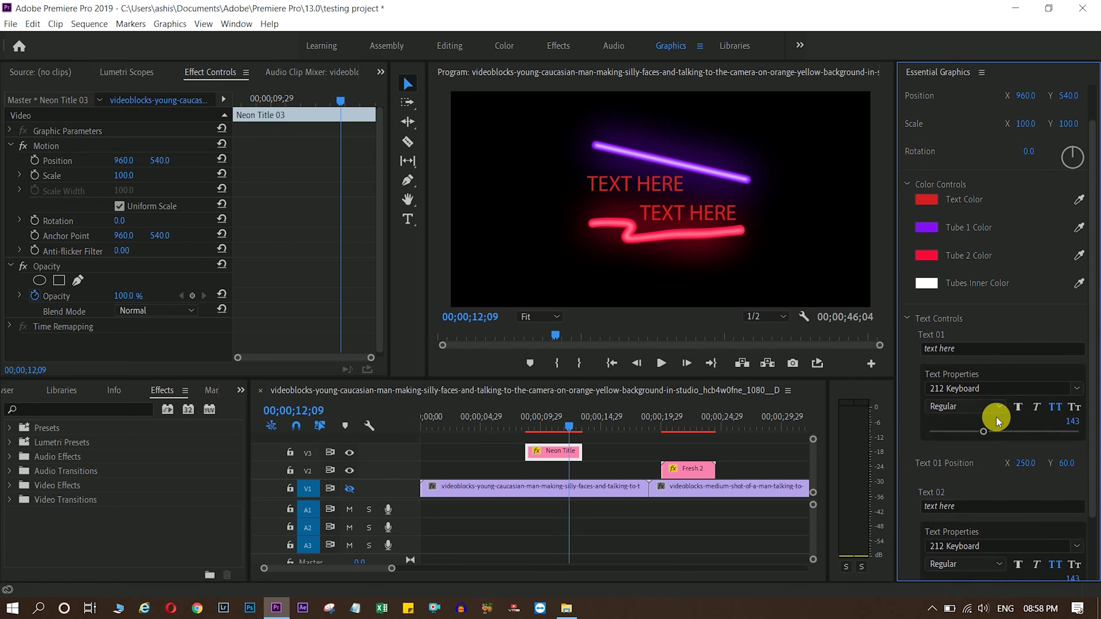
{"action": "scroll", "coordinate": [996, 417], "scroll_direction": "down", "scroll_amount": 2}
{"action": "scroll", "coordinate": [1008, 398], "scroll_direction": "up", "scroll_amount": 1}
{"action": "scroll", "coordinate": [1008, 398], "scroll_direction": "down", "scroll_amount": 1}
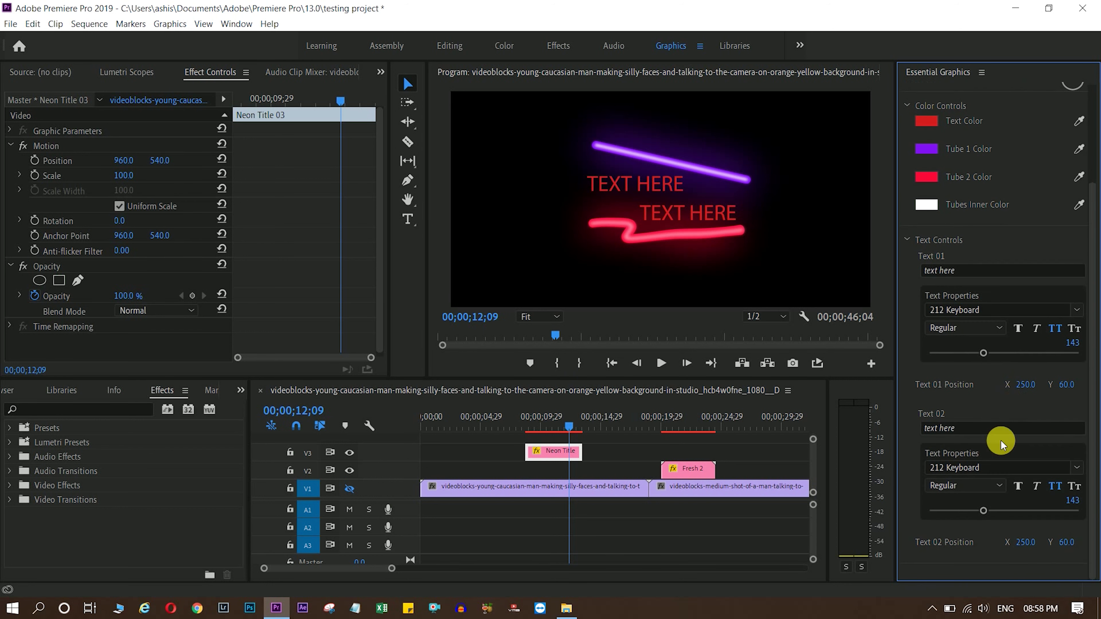
{"action": "left_click", "coordinate": [976, 309]}
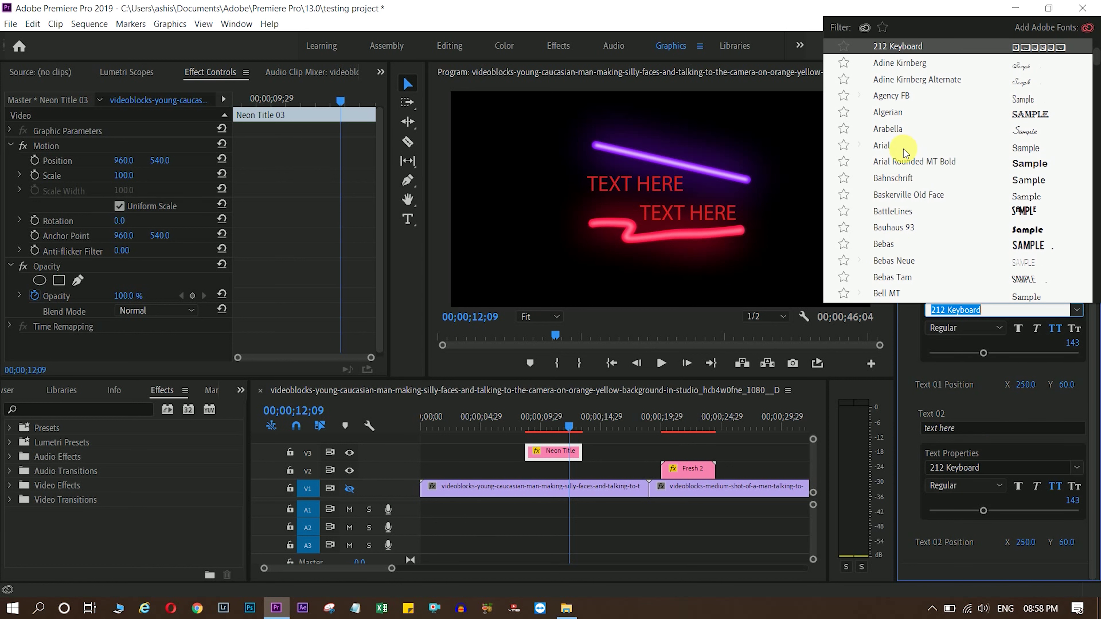
{"action": "key", "text": "Escape"}
{"action": "key", "text": "Down"}
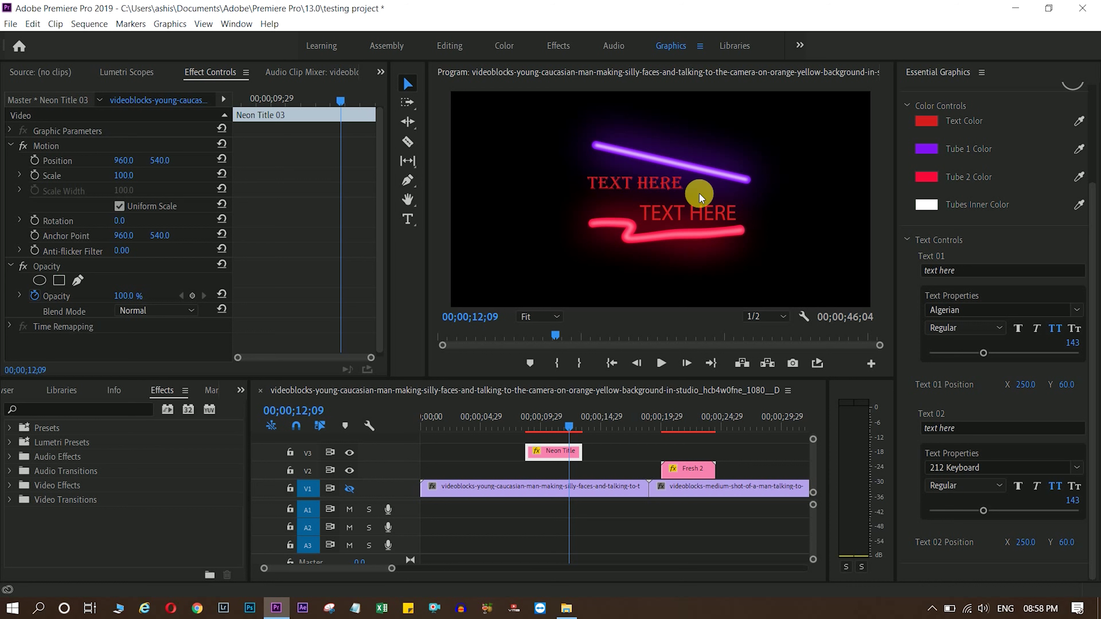
{"action": "left_click", "coordinate": [1077, 468]}
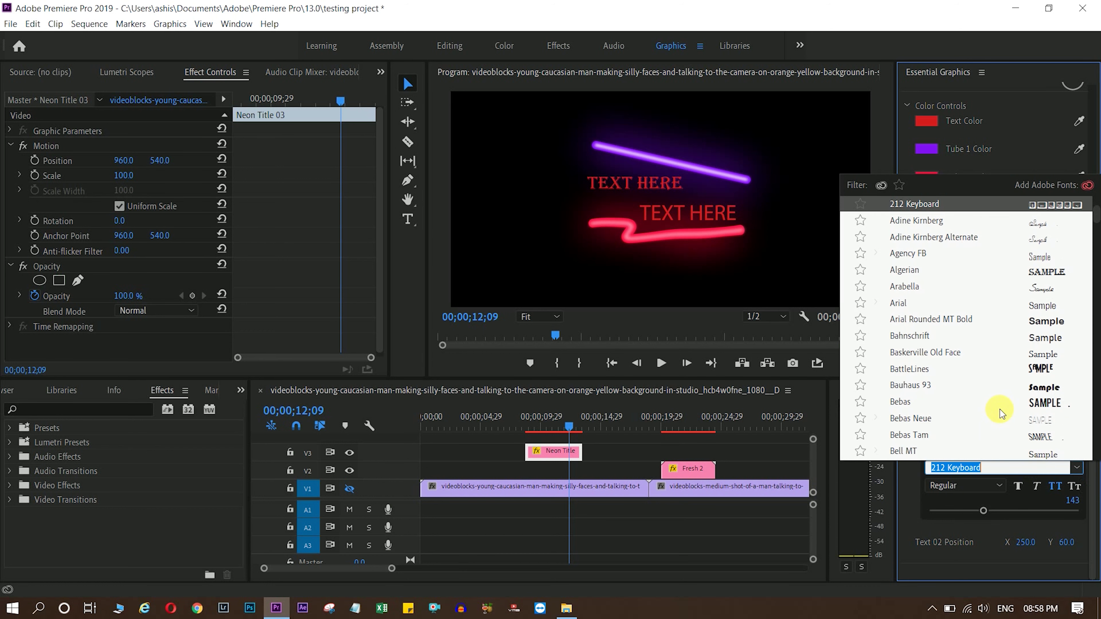
{"action": "left_click", "coordinate": [901, 397]}
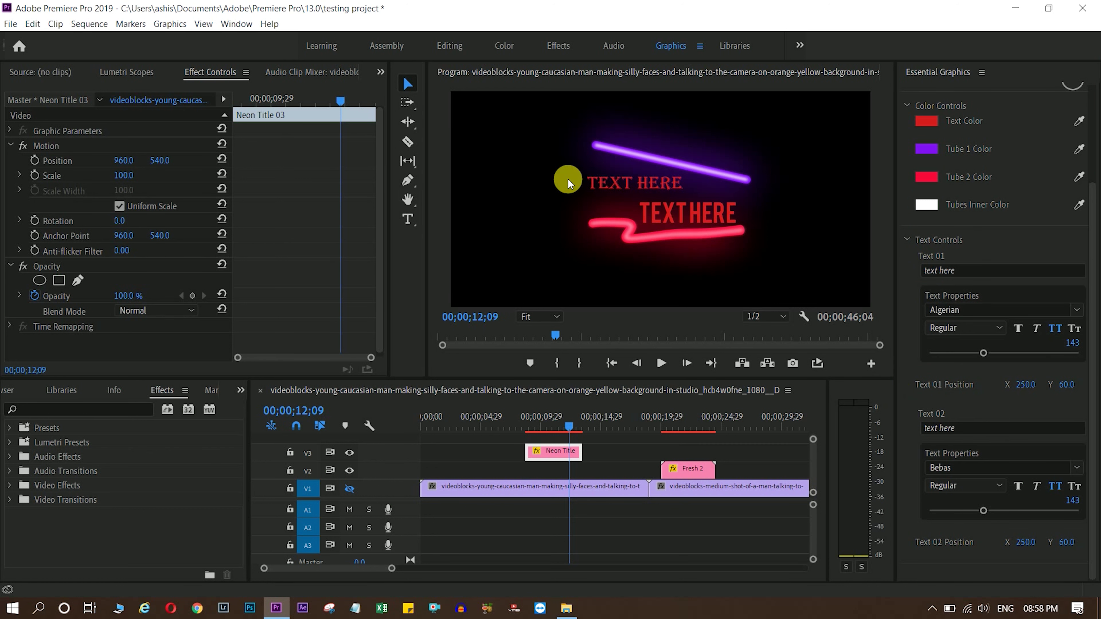
{"action": "left_click", "coordinate": [731, 206]}
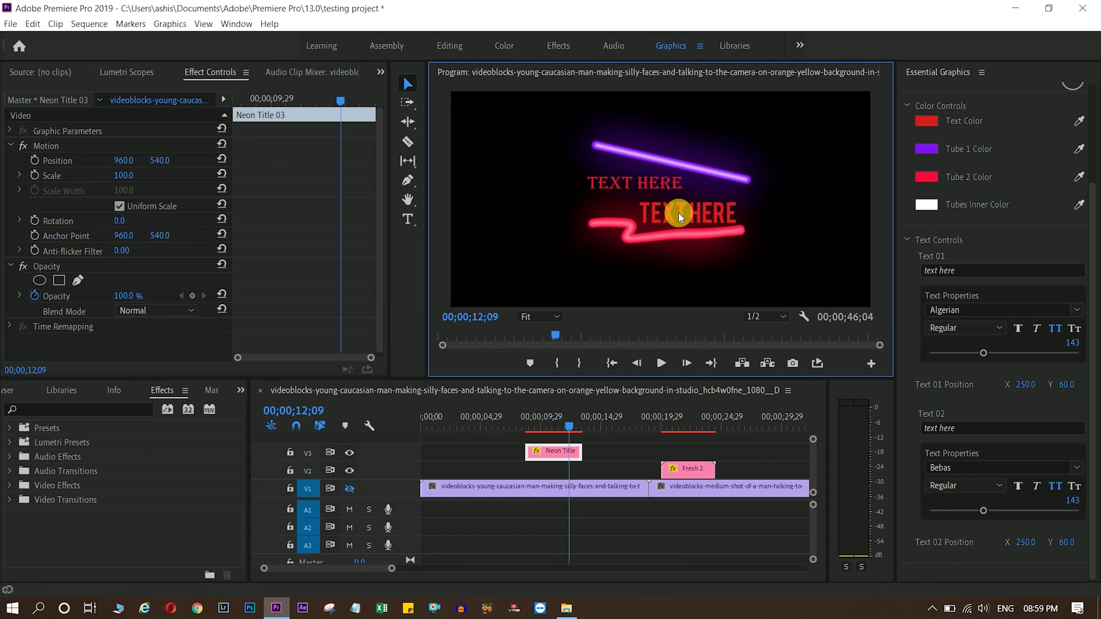
Turn V1 track output back on and look through the Essential Graphics template folders.
{"action": "left_click", "coordinate": [348, 491]}
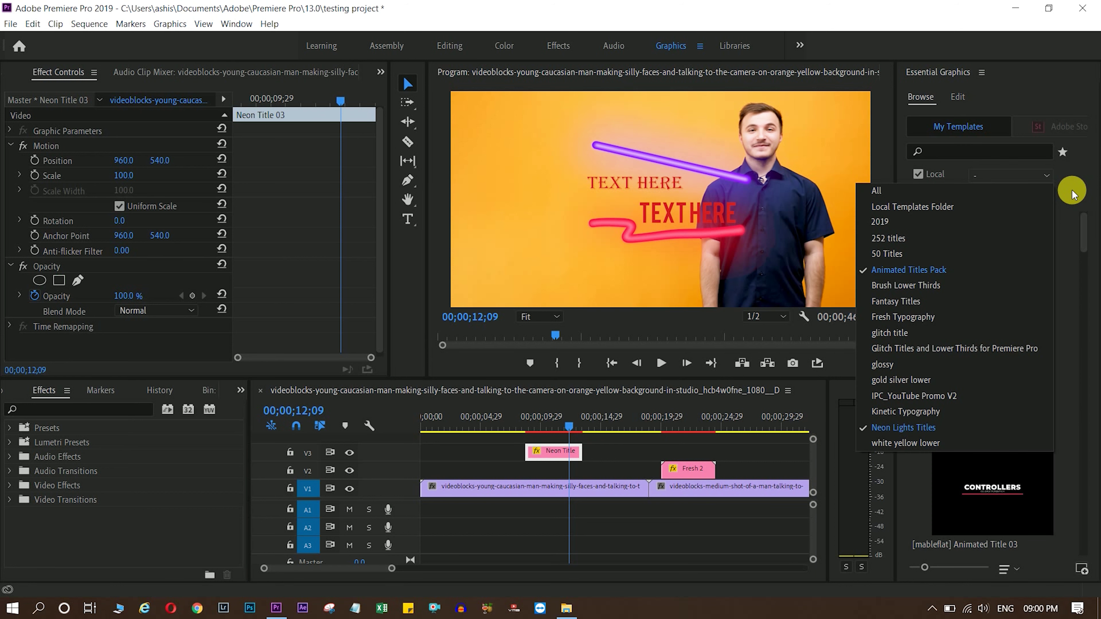
{"action": "left_click", "coordinate": [1062, 181]}
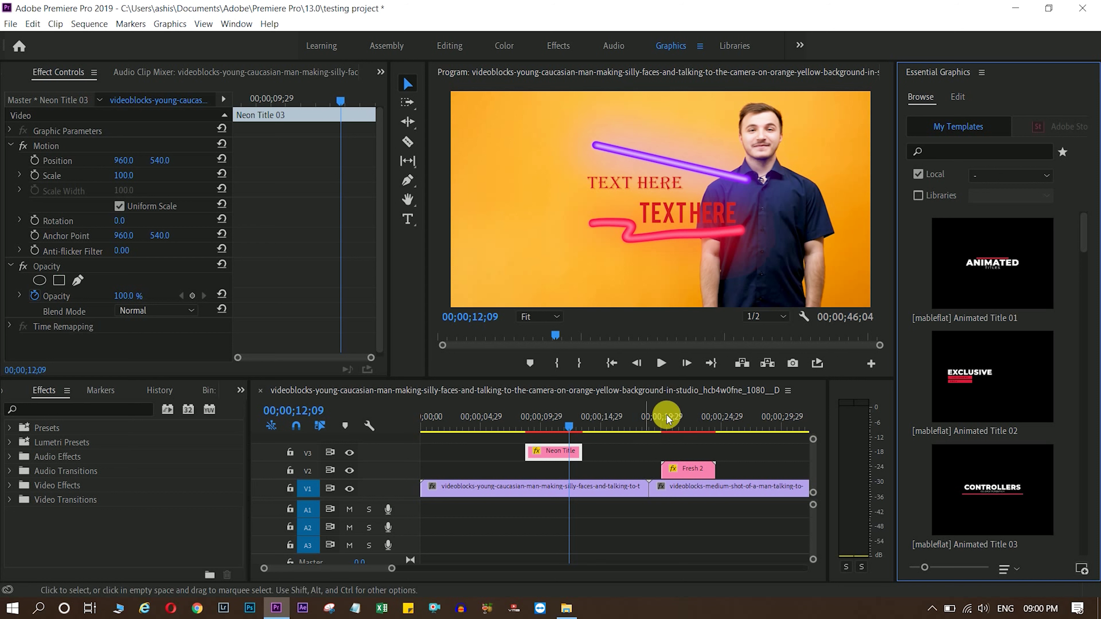
{"action": "left_click", "coordinate": [995, 176]}
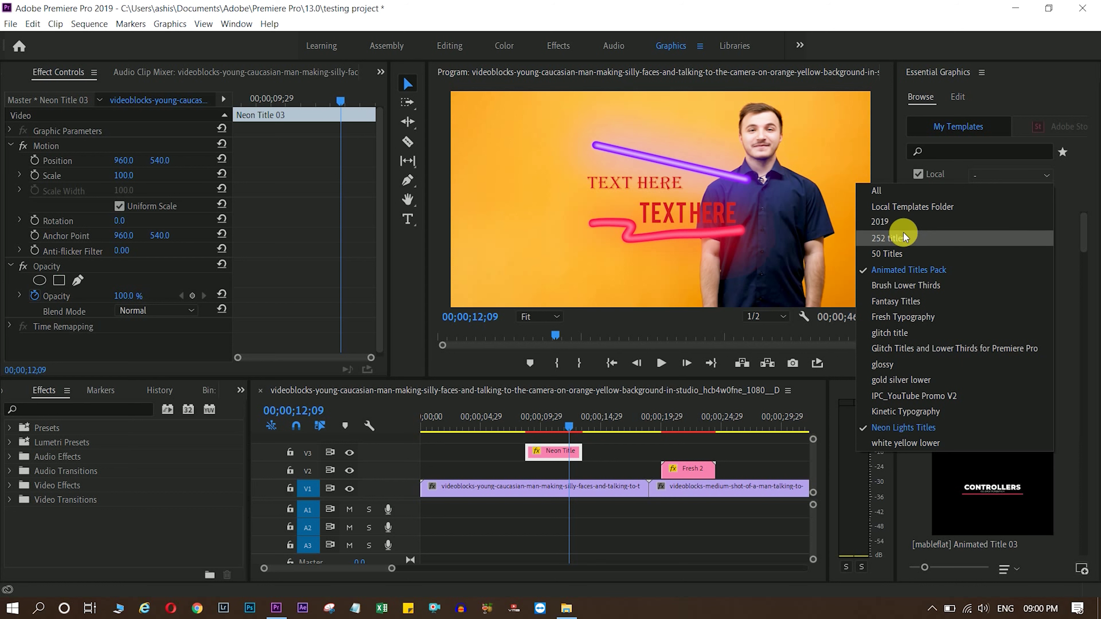
{"action": "left_click", "coordinate": [901, 251]}
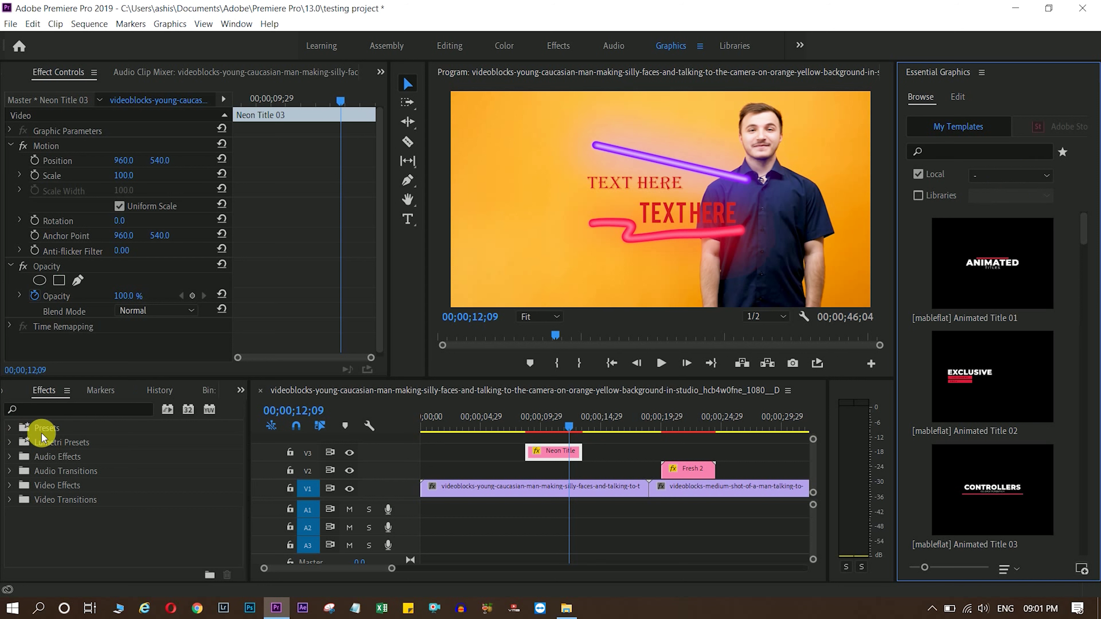
{"action": "left_click", "coordinate": [15, 438]}
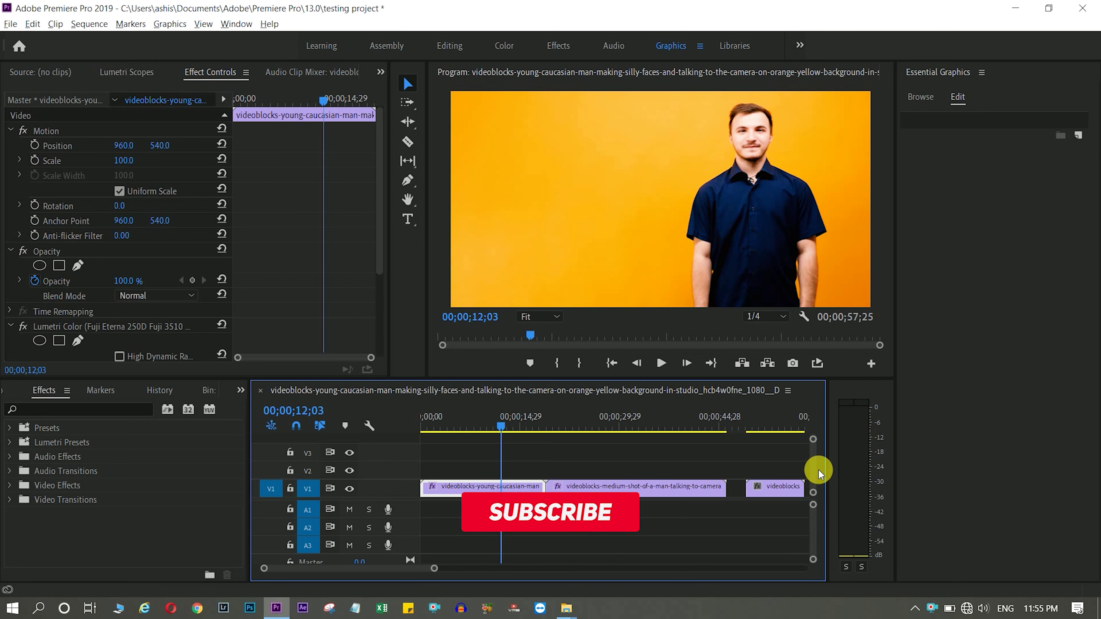
Zoom out the timeline with its scrollbar and change to the Effects workspace.
{"action": "left_click_drag", "start_coordinate": [434, 569], "coordinate": [491, 571]}
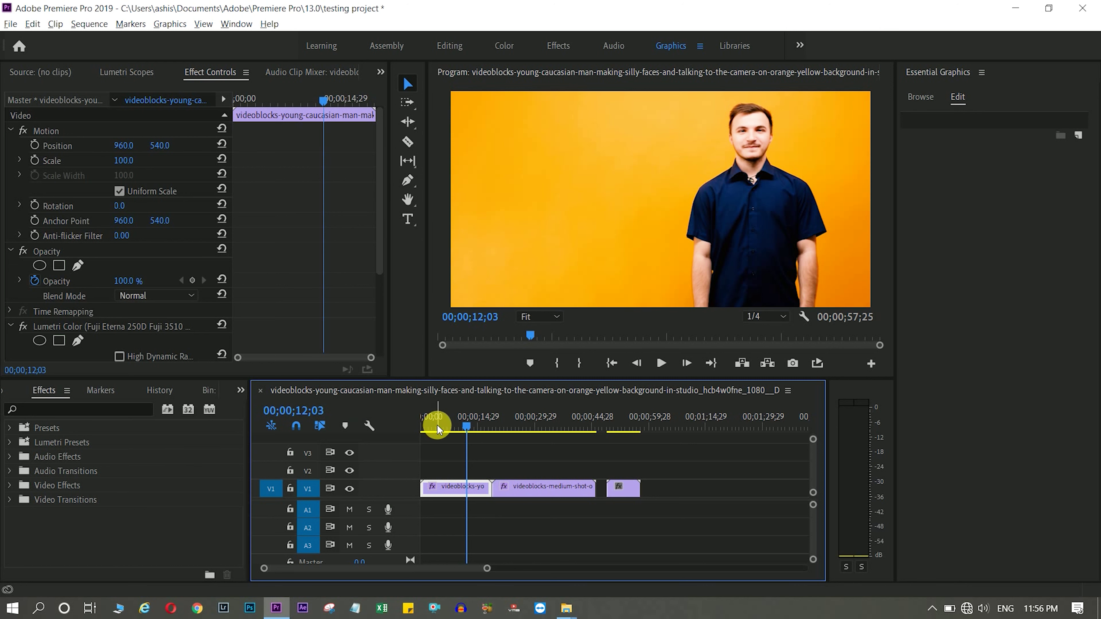
{"action": "left_click", "coordinate": [569, 51]}
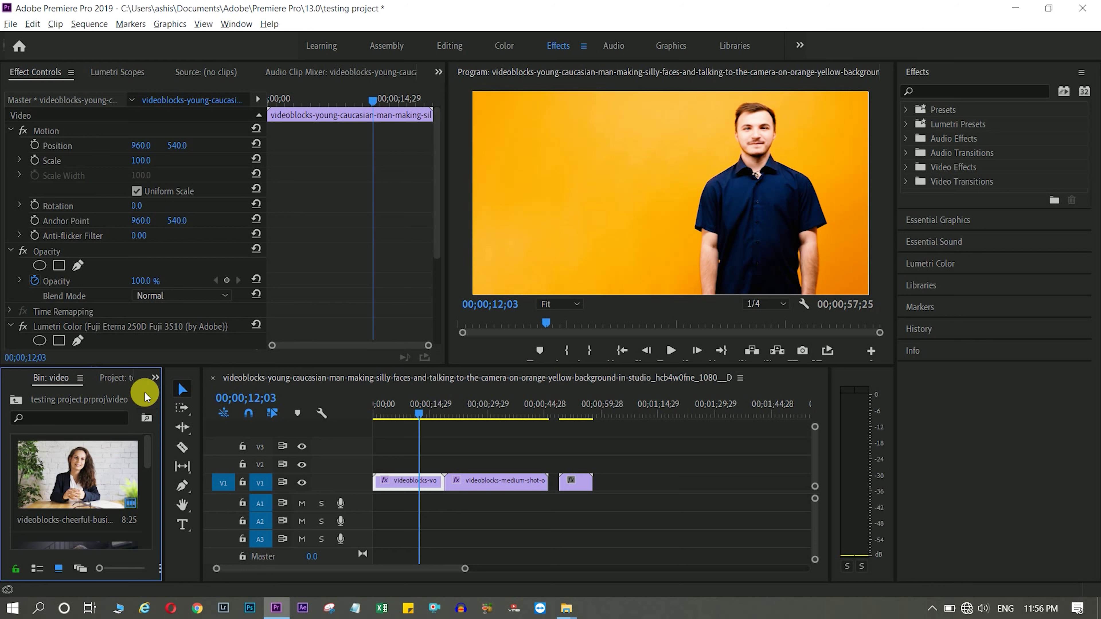
Return to the Editing workspace and show the Effects panel in place of the Project bin.
{"action": "left_click", "coordinate": [155, 377]}
{"action": "left_click", "coordinate": [450, 43]}
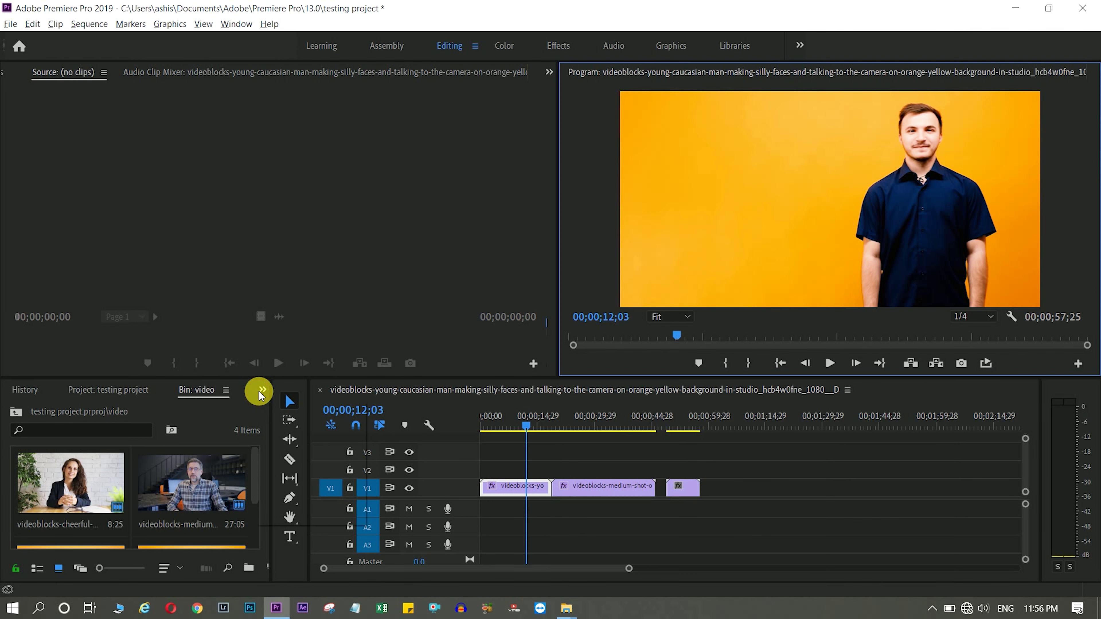
{"action": "left_click", "coordinate": [262, 390]}
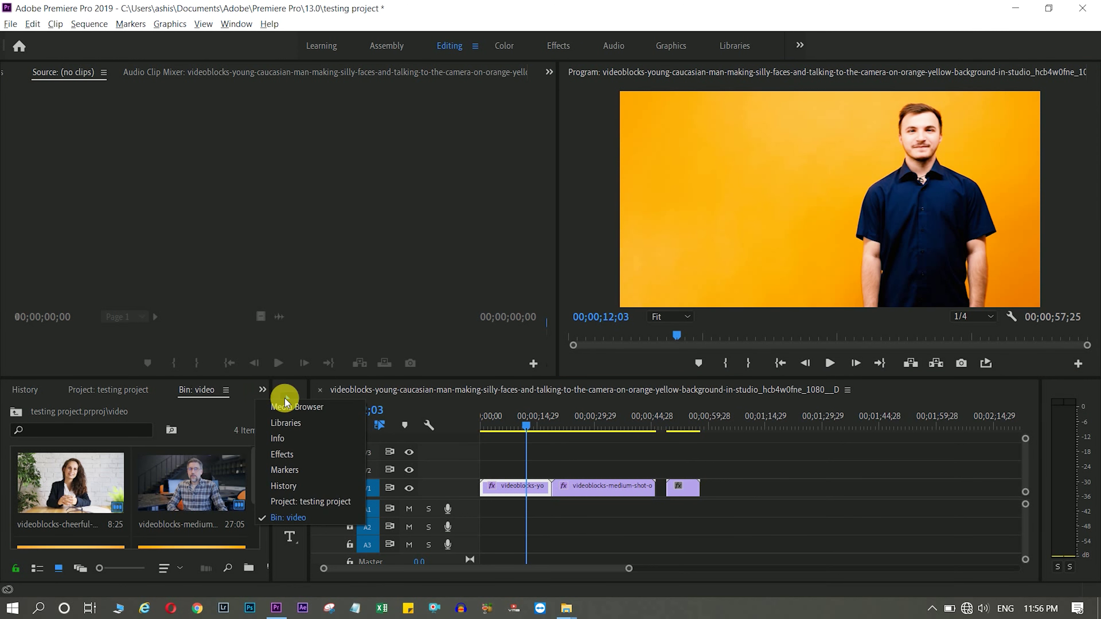
{"action": "left_click", "coordinate": [279, 454]}
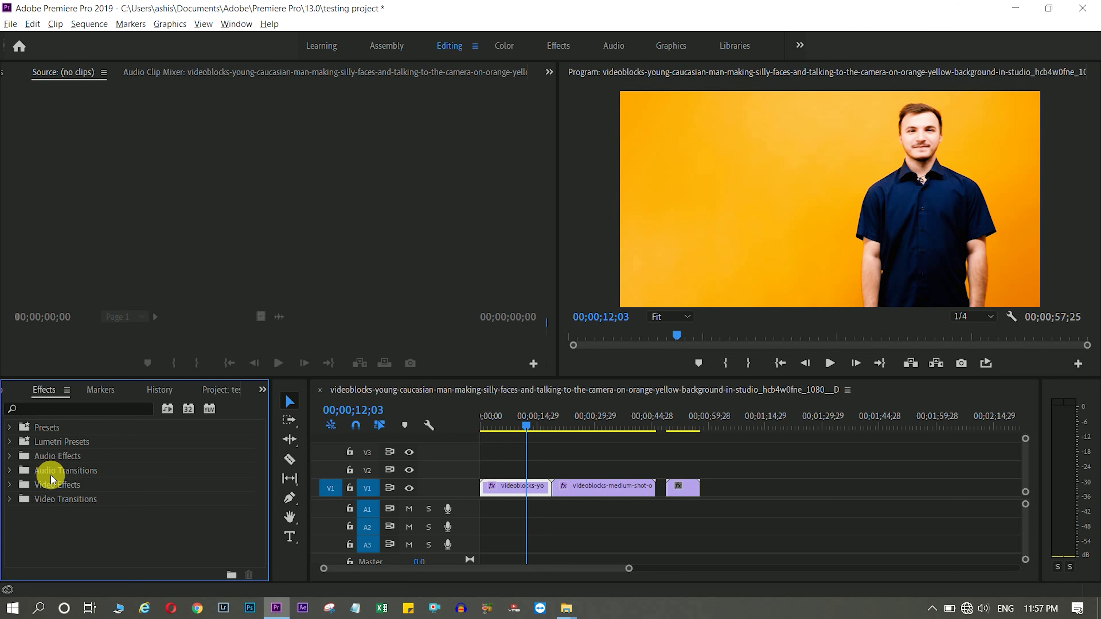
Expand Presets to inspect the imported packs, collapse 50 Smooth Transitions Pack, then collapse Presets.
{"action": "left_click", "coordinate": [9, 429]}
{"action": "left_click", "coordinate": [10, 429]}
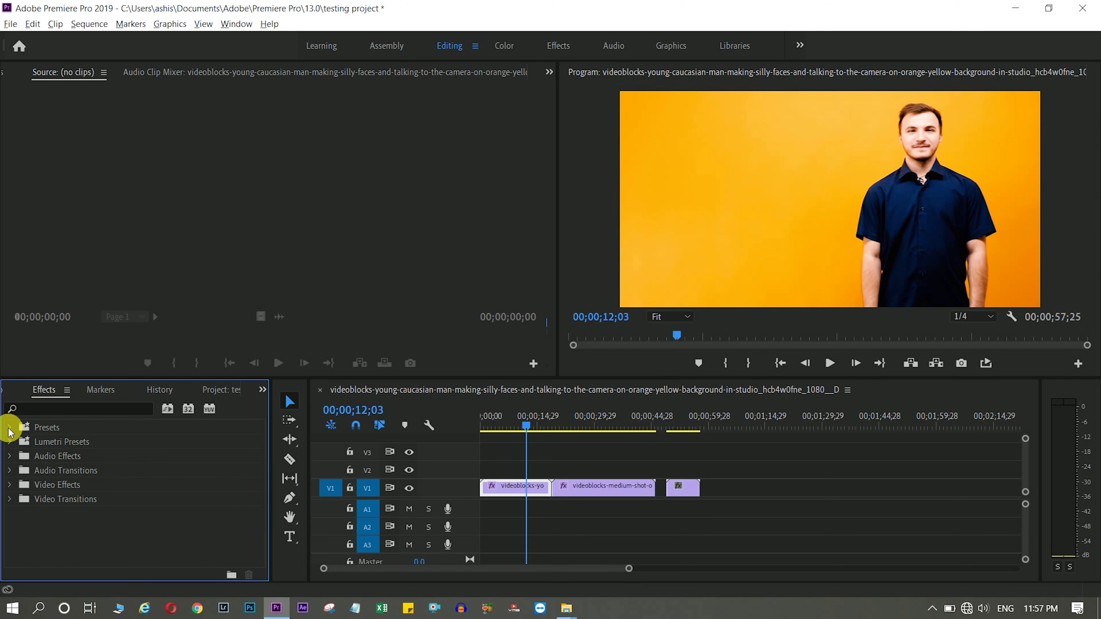
{"action": "left_click", "coordinate": [10, 429]}
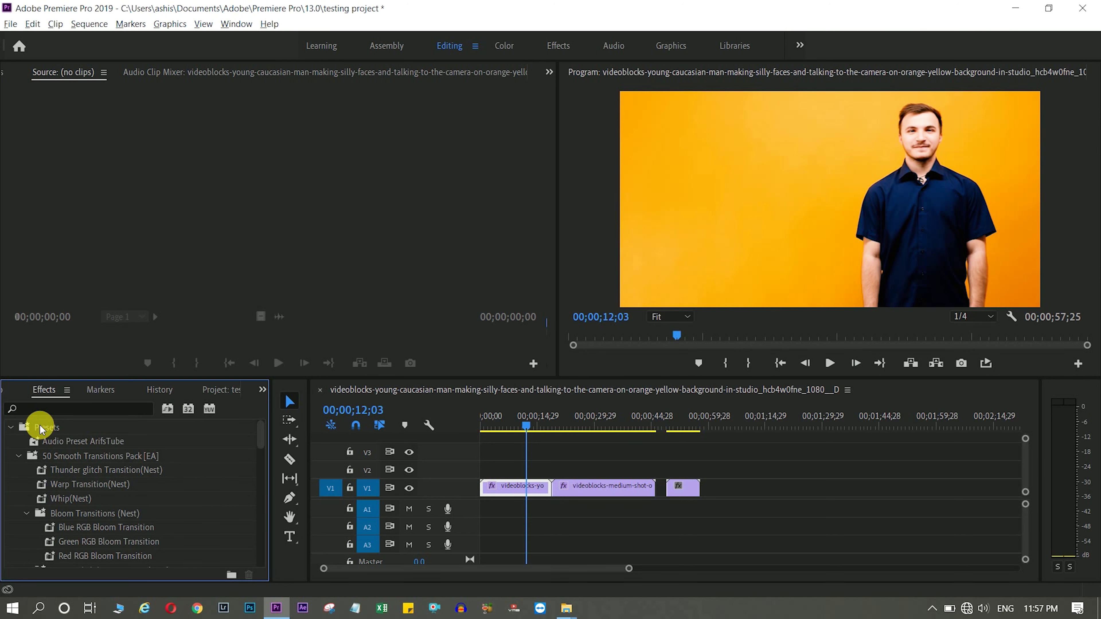
{"action": "scroll", "coordinate": [78, 505], "scroll_direction": "down", "scroll_amount": 3}
{"action": "scroll", "coordinate": [78, 505], "scroll_direction": "down", "scroll_amount": 3}
{"action": "scroll", "coordinate": [78, 506], "scroll_direction": "down", "scroll_amount": 3}
{"action": "scroll", "coordinate": [78, 507], "scroll_direction": "down", "scroll_amount": 3}
{"action": "scroll", "coordinate": [76, 505], "scroll_direction": "up", "scroll_amount": 3}
{"action": "scroll", "coordinate": [73, 499], "scroll_direction": "up", "scroll_amount": 3}
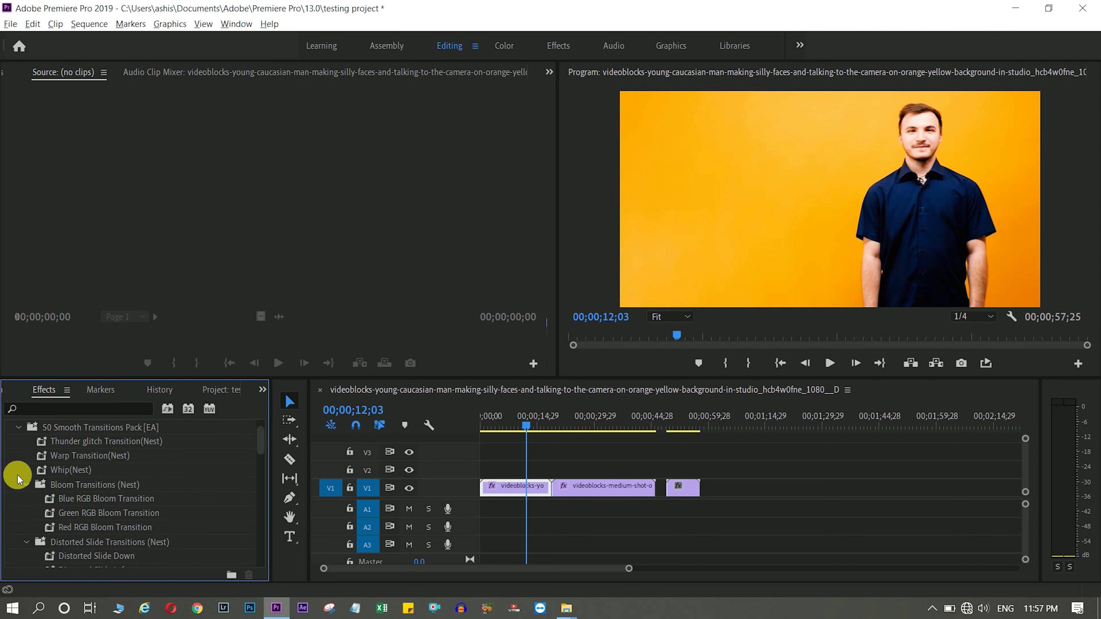
{"action": "scroll", "coordinate": [23, 473], "scroll_direction": "up", "scroll_amount": 2}
{"action": "left_click", "coordinate": [18, 456]}
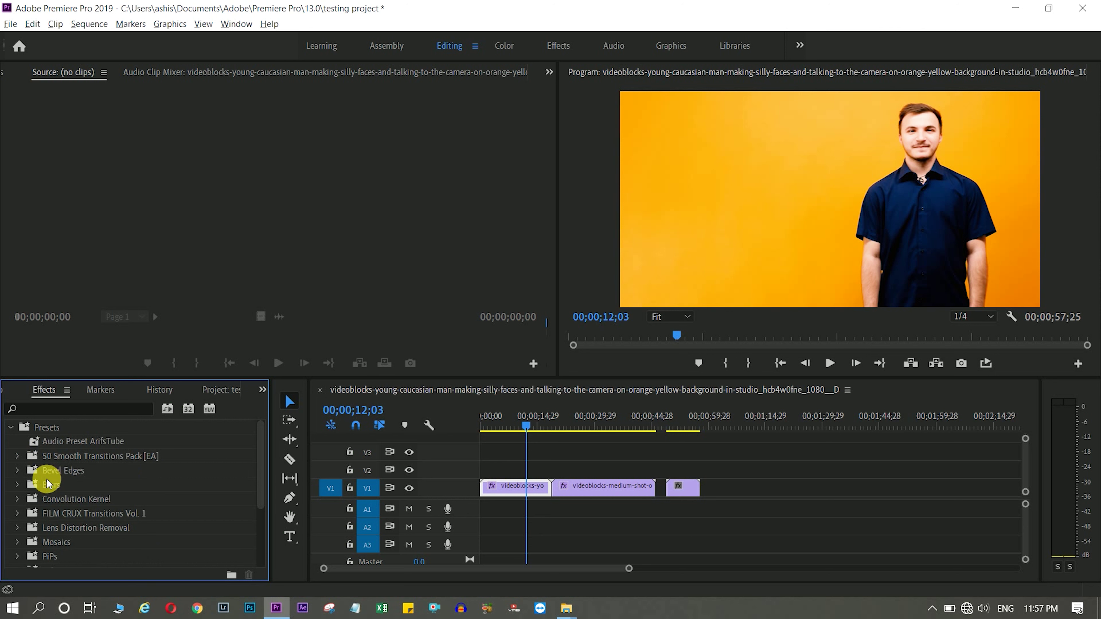
{"action": "scroll", "coordinate": [115, 522], "scroll_direction": "down", "scroll_amount": 2}
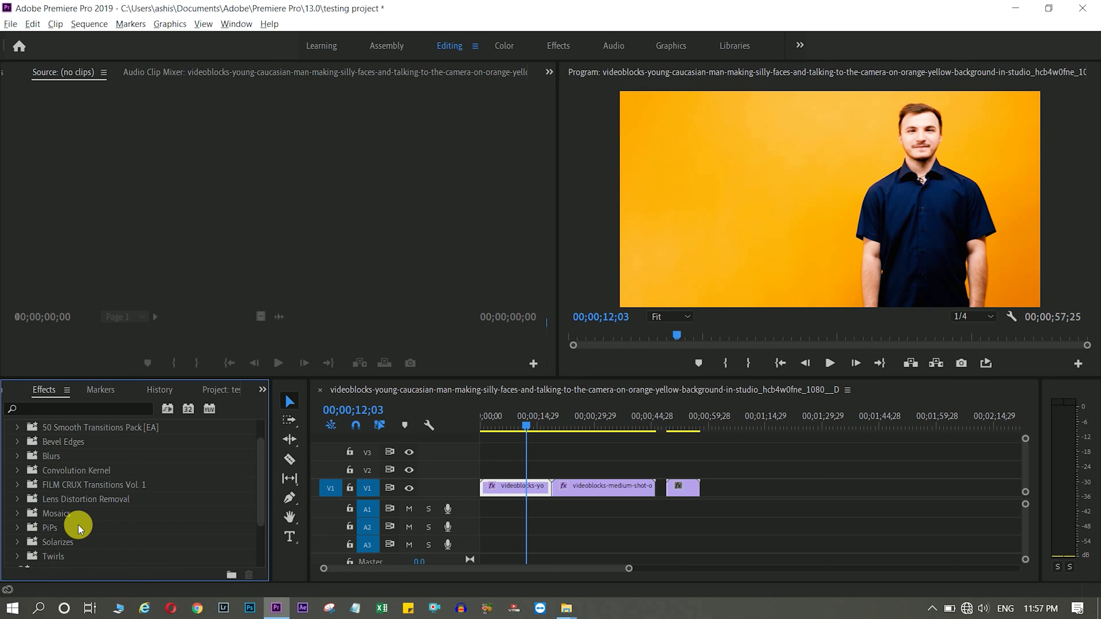
{"action": "scroll", "coordinate": [47, 536], "scroll_direction": "down", "scroll_amount": 2}
{"action": "scroll", "coordinate": [50, 531], "scroll_direction": "down", "scroll_amount": 3}
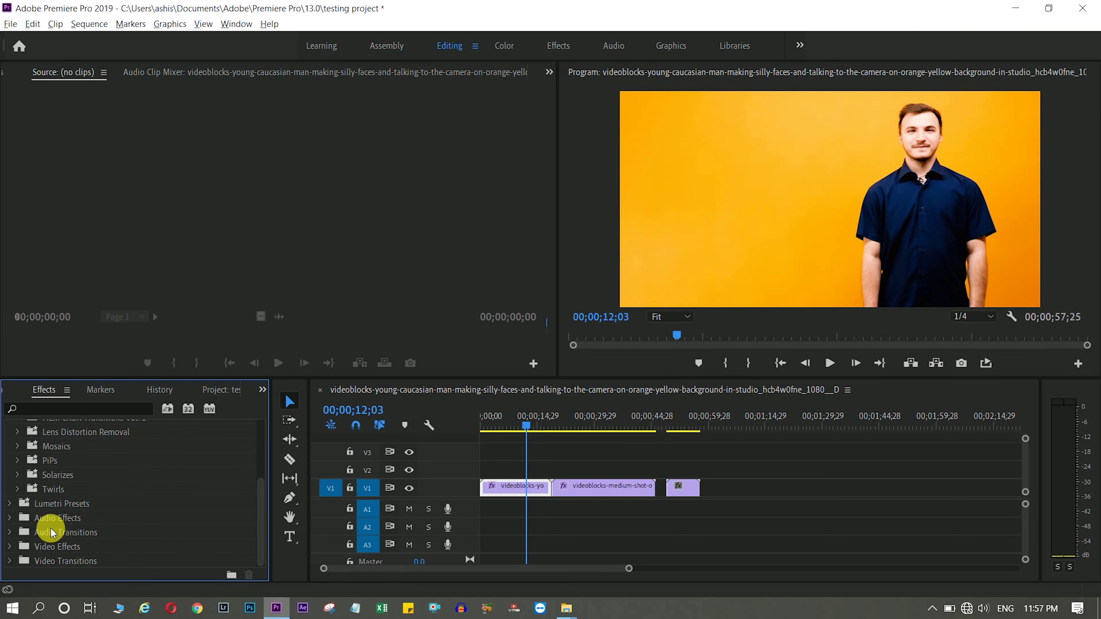
{"action": "scroll", "coordinate": [50, 529], "scroll_direction": "up", "scroll_amount": 5}
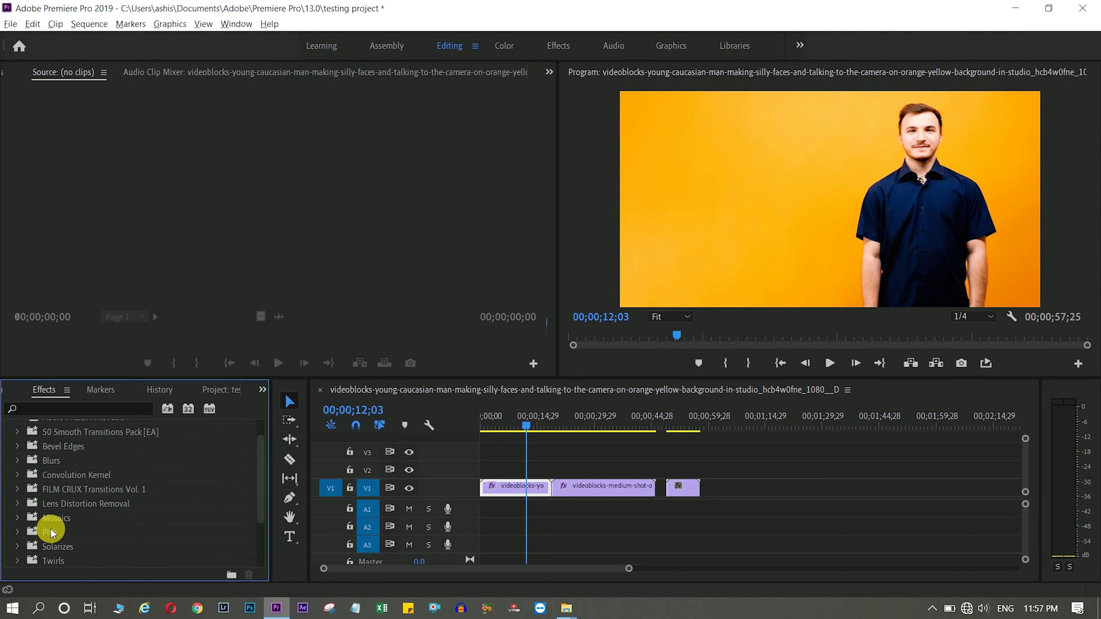
{"action": "scroll", "coordinate": [49, 528], "scroll_direction": "up", "scroll_amount": 2}
{"action": "left_click", "coordinate": [11, 428]}
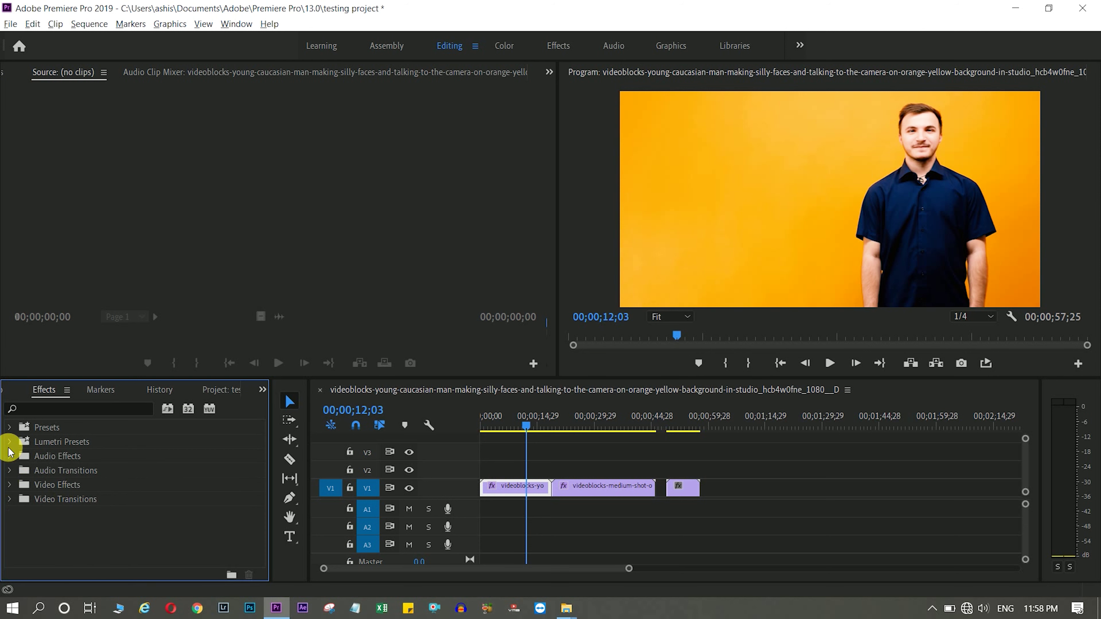
Expand Lumetri Presets, collapse Filmstocks and open the Cinematic looks.
{"action": "left_click", "coordinate": [9, 442]}
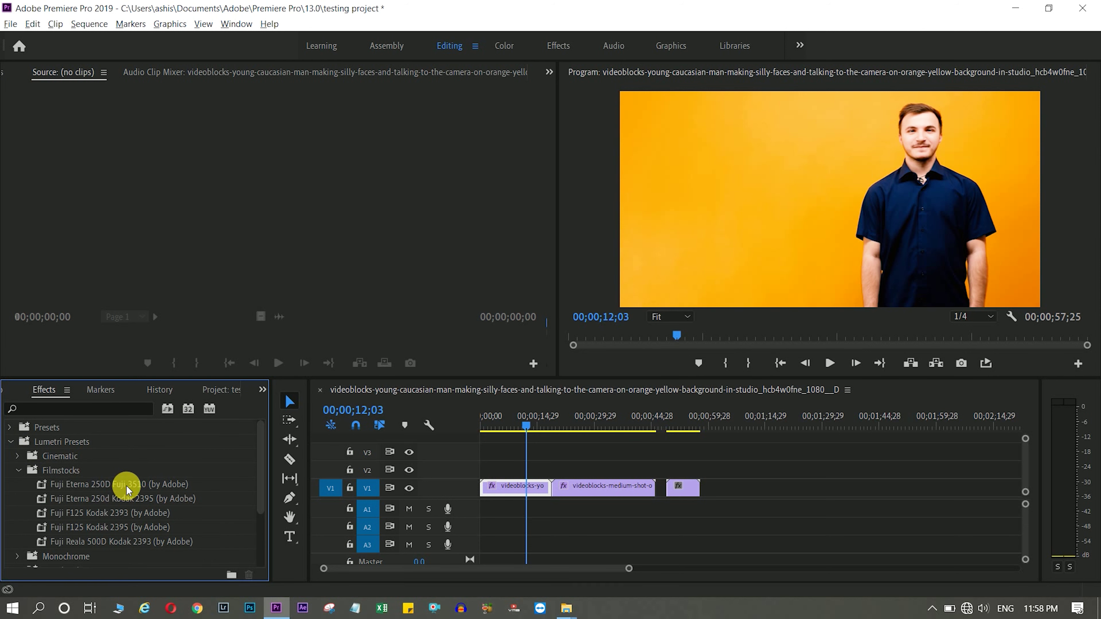
{"action": "scroll", "coordinate": [65, 489], "scroll_direction": "down", "scroll_amount": 3}
{"action": "scroll", "coordinate": [64, 487], "scroll_direction": "up", "scroll_amount": 2}
{"action": "scroll", "coordinate": [63, 487], "scroll_direction": "up", "scroll_amount": 1}
{"action": "left_click", "coordinate": [22, 474]}
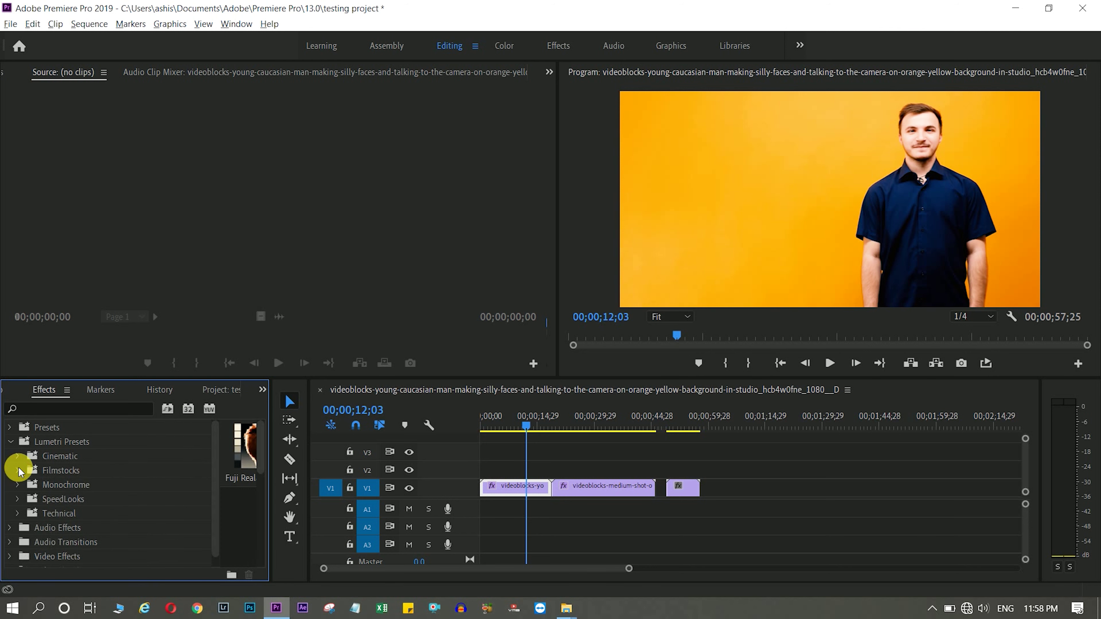
{"action": "left_click", "coordinate": [19, 461]}
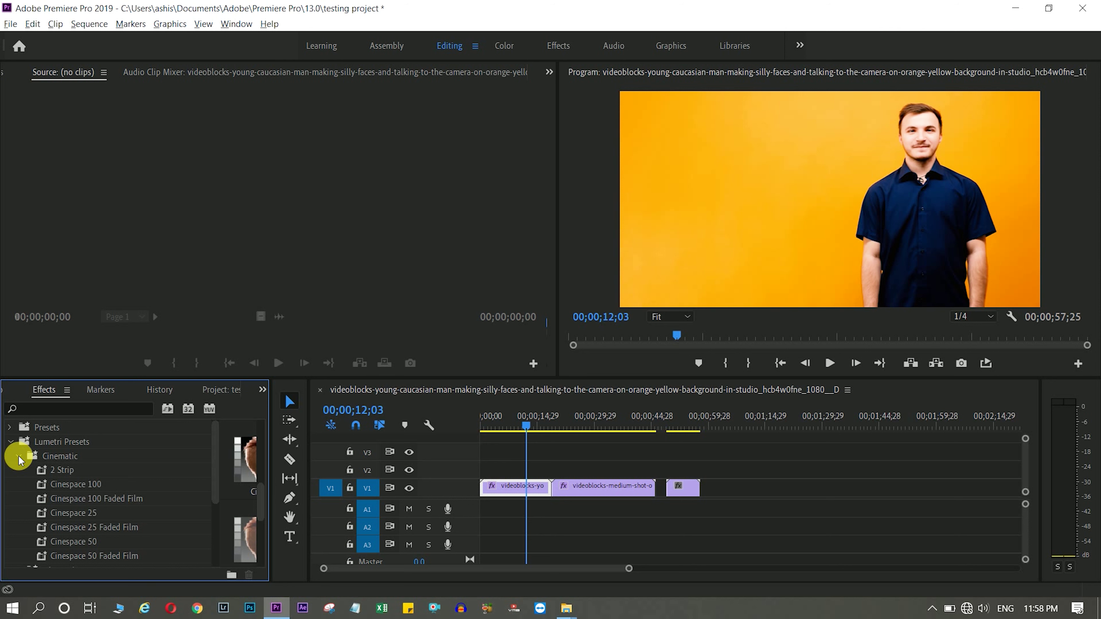
Collapse Lumetri Presets and scroll through the Audio Effects list before collapsing it.
{"action": "left_click", "coordinate": [10, 441]}
{"action": "left_click", "coordinate": [11, 456]}
{"action": "scroll", "coordinate": [112, 478], "scroll_direction": "down", "scroll_amount": 1}
{"action": "scroll", "coordinate": [105, 476], "scroll_direction": "down", "scroll_amount": 3}
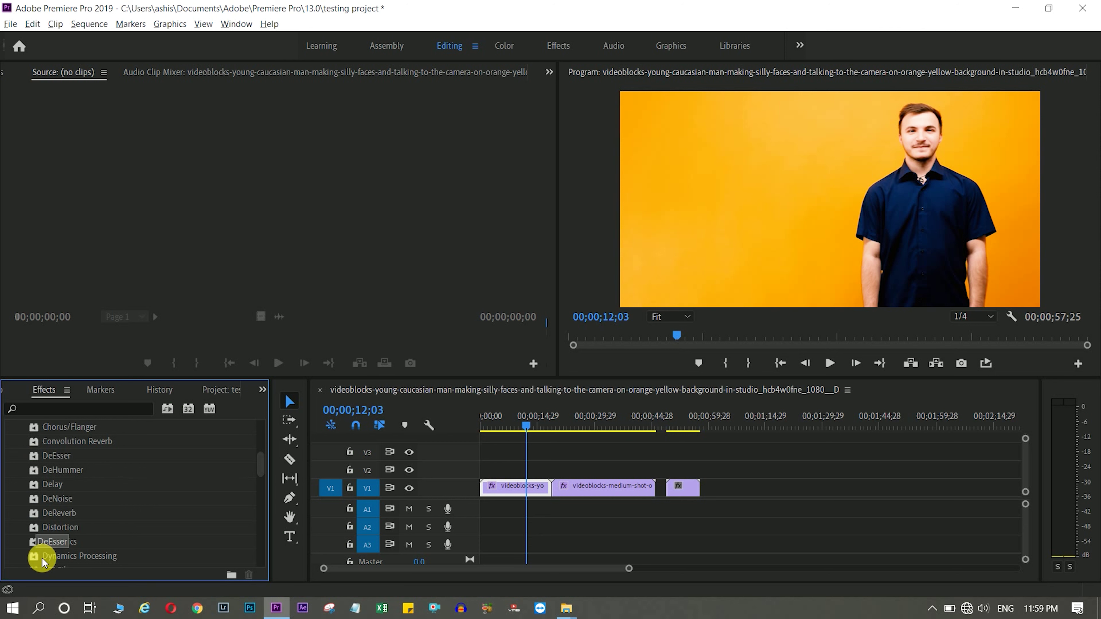
{"action": "scroll", "coordinate": [117, 497], "scroll_direction": "down", "scroll_amount": 2}
{"action": "scroll", "coordinate": [108, 496], "scroll_direction": "down", "scroll_amount": 2}
{"action": "scroll", "coordinate": [104, 502], "scroll_direction": "up", "scroll_amount": 2}
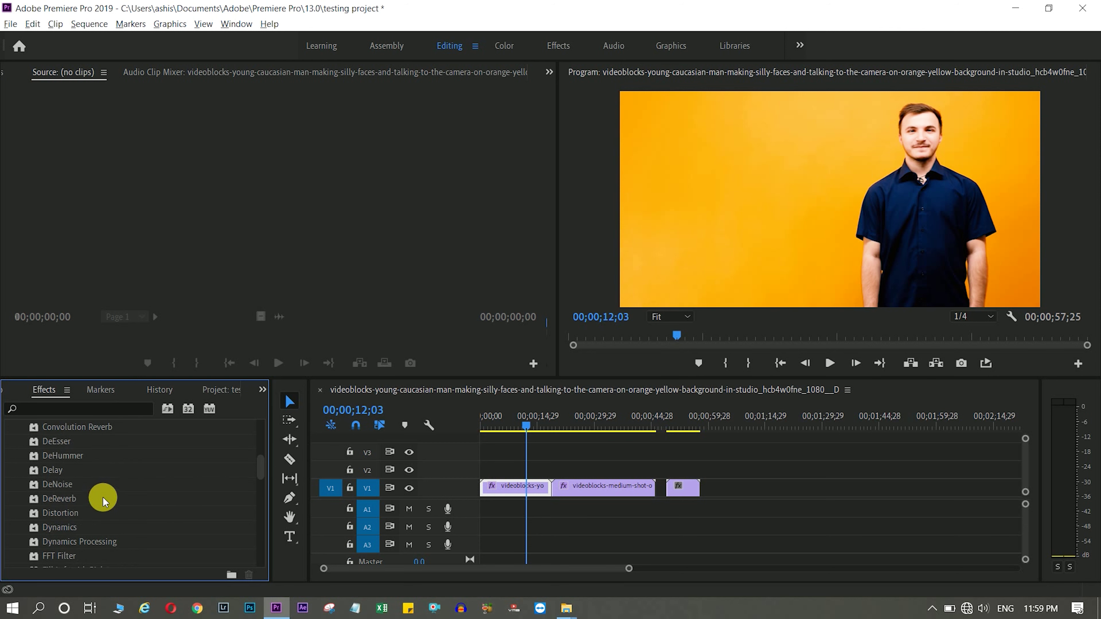
{"action": "scroll", "coordinate": [101, 491], "scroll_direction": "down", "scroll_amount": 2}
{"action": "left_click", "coordinate": [11, 473]}
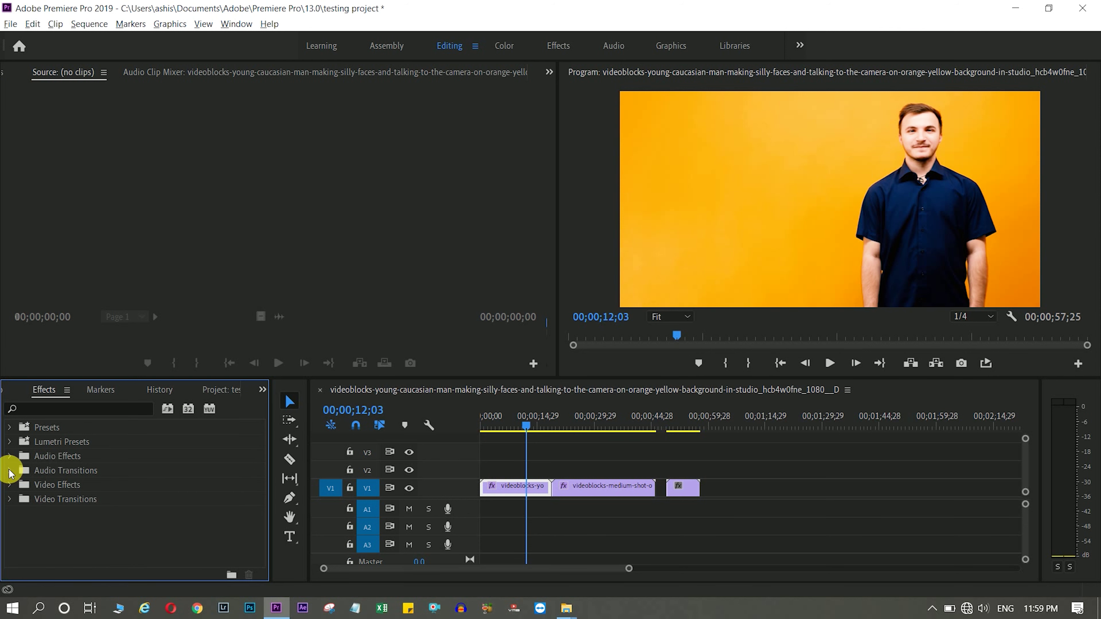
Expand Audio Transitions to view the Crossfade transitions, then collapse them.
{"action": "left_click", "coordinate": [10, 472]}
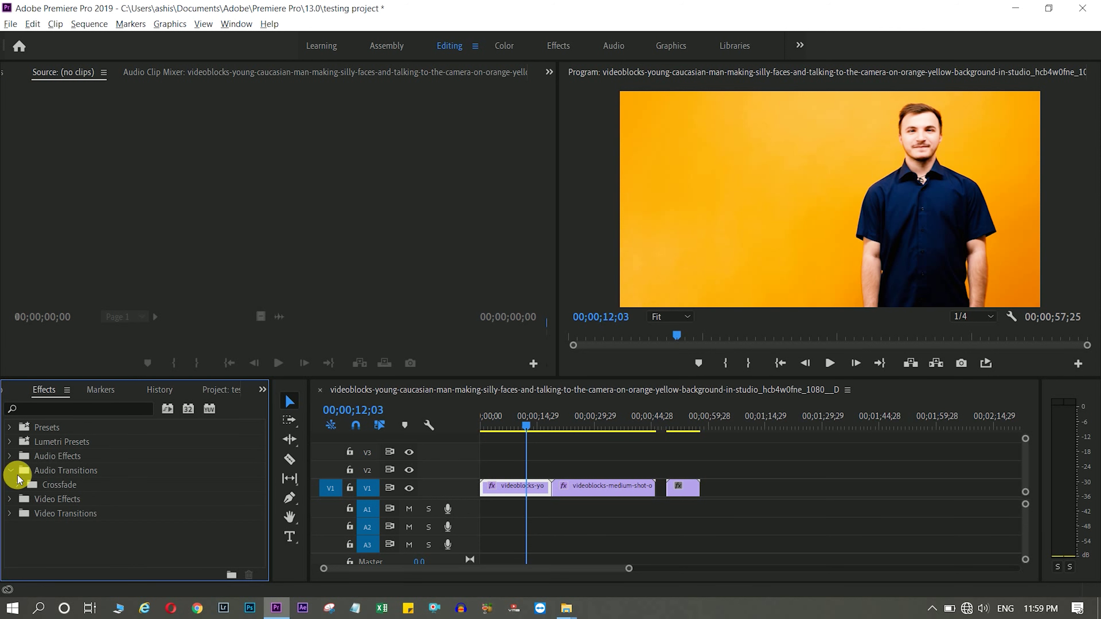
{"action": "left_click", "coordinate": [17, 485]}
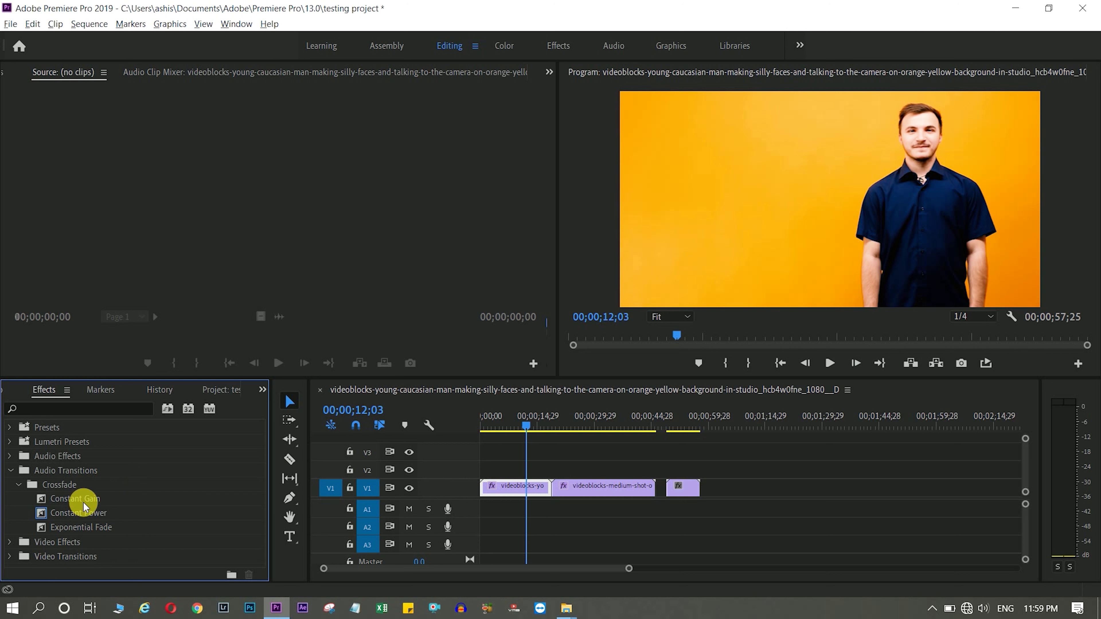
{"action": "left_click", "coordinate": [19, 486]}
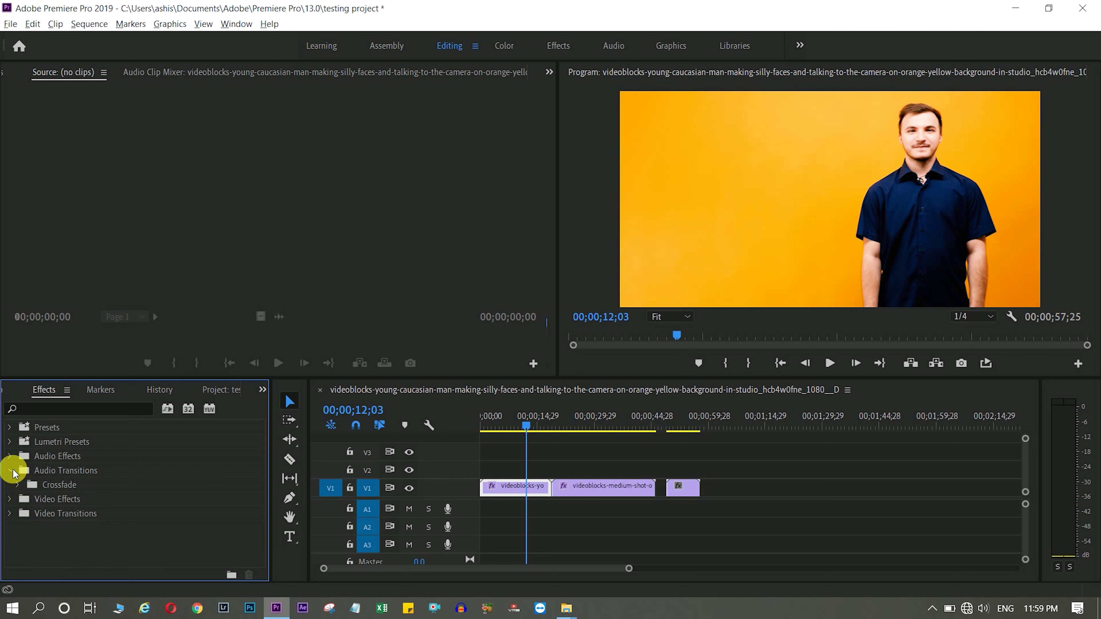
{"action": "left_click", "coordinate": [9, 471]}
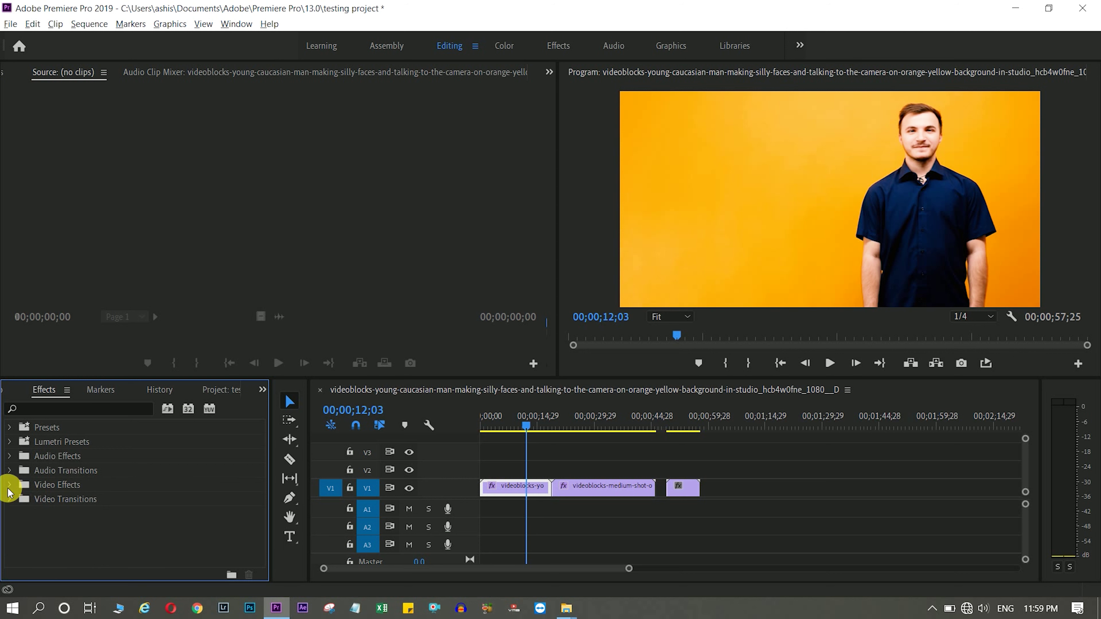
Browse the Video Effects folder down to Noise & Grain, then collapse it.
{"action": "left_click", "coordinate": [10, 485]}
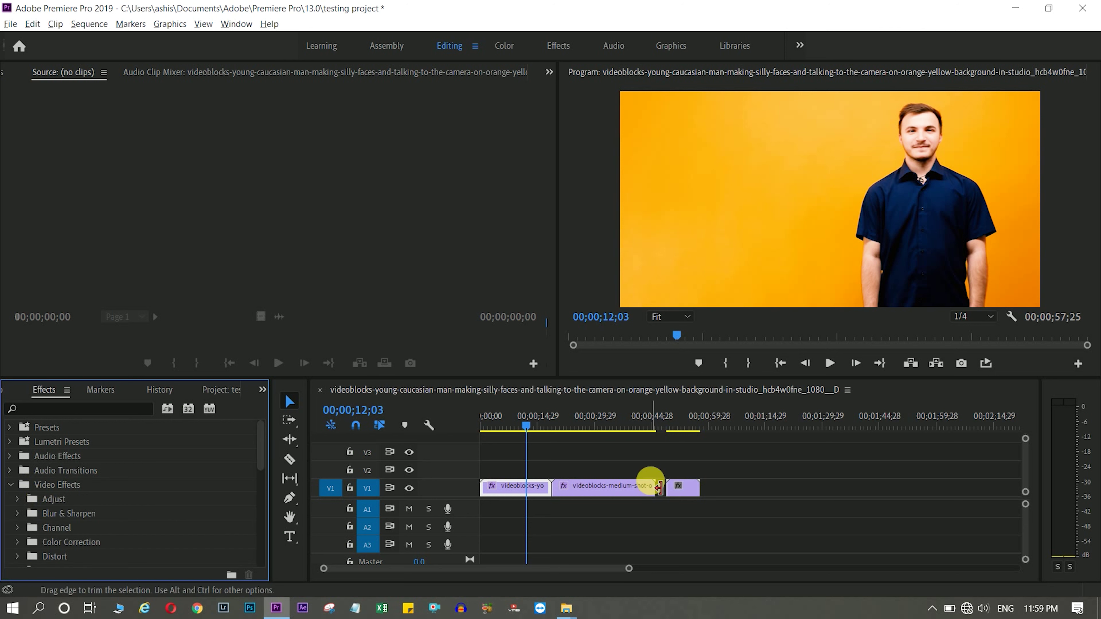
{"action": "scroll", "coordinate": [237, 479], "scroll_direction": "down", "scroll_amount": 1}
{"action": "scroll", "coordinate": [238, 478], "scroll_direction": "down", "scroll_amount": 1}
{"action": "scroll", "coordinate": [236, 478], "scroll_direction": "down", "scroll_amount": 1}
{"action": "scroll", "coordinate": [238, 482], "scroll_direction": "down", "scroll_amount": 1}
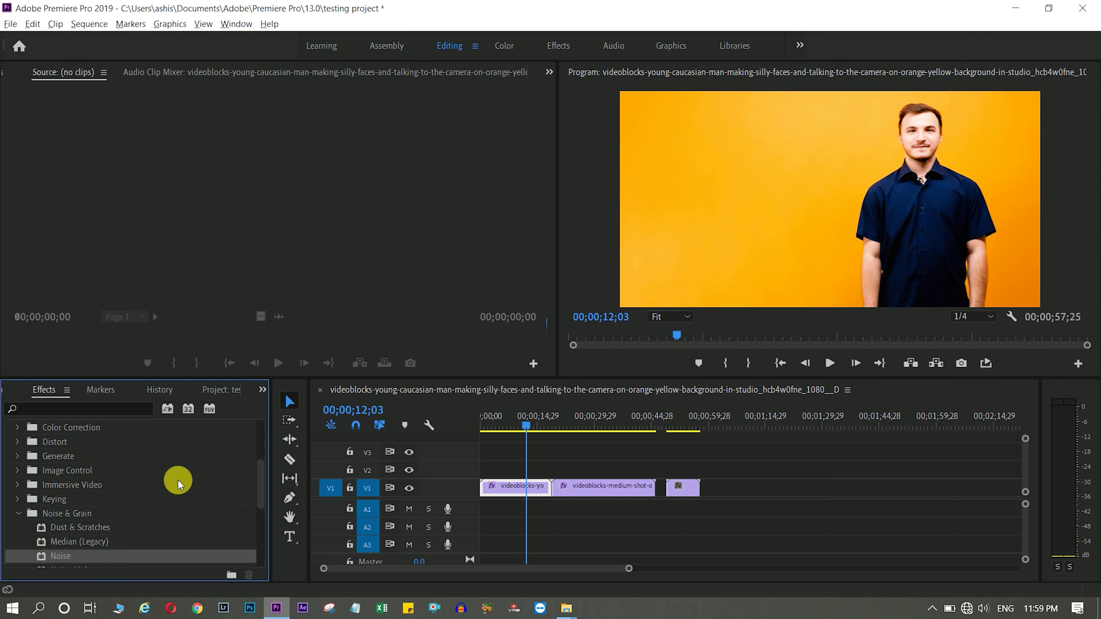
{"action": "scroll", "coordinate": [178, 479], "scroll_direction": "down", "scroll_amount": 1}
{"action": "left_click", "coordinate": [18, 498]}
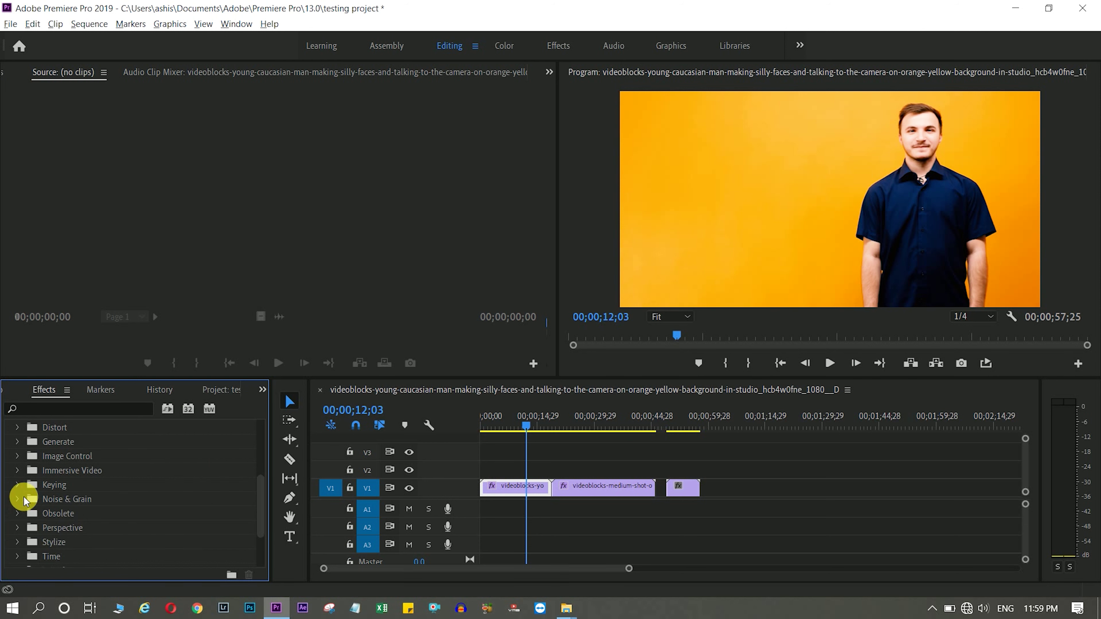
{"action": "left_click", "coordinate": [11, 500]}
Expand Video Transitions, peek at the Dissolve transitions, then collapse the folder.
{"action": "left_click", "coordinate": [9, 500]}
{"action": "scroll", "coordinate": [125, 499], "scroll_direction": "down", "scroll_amount": 2}
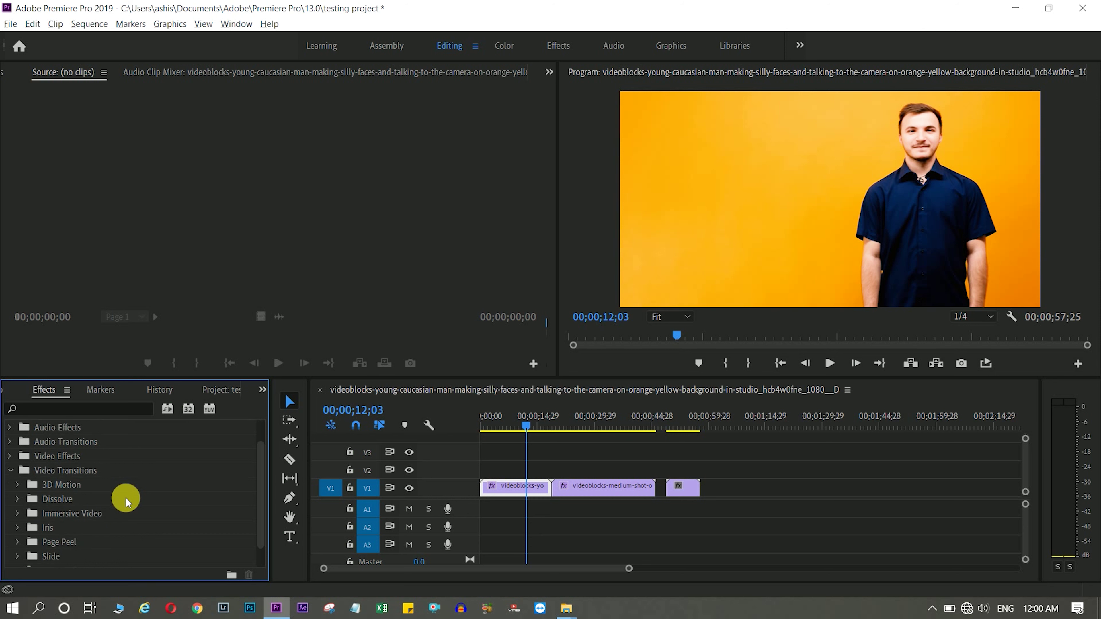
{"action": "scroll", "coordinate": [125, 498], "scroll_direction": "up", "scroll_amount": 2}
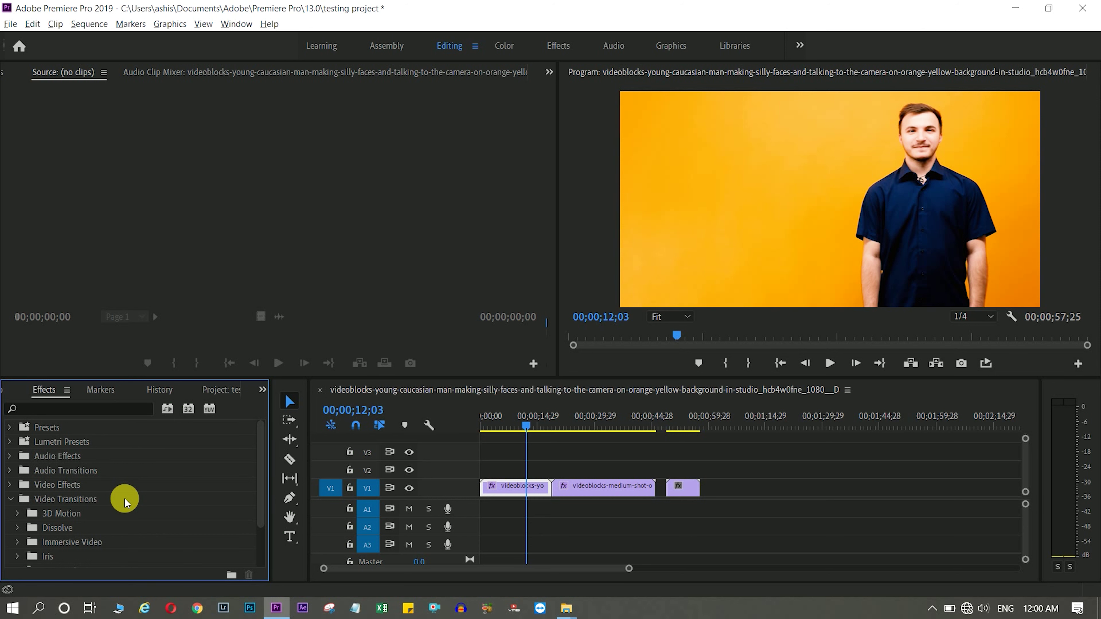
{"action": "scroll", "coordinate": [123, 497], "scroll_direction": "down", "scroll_amount": 4}
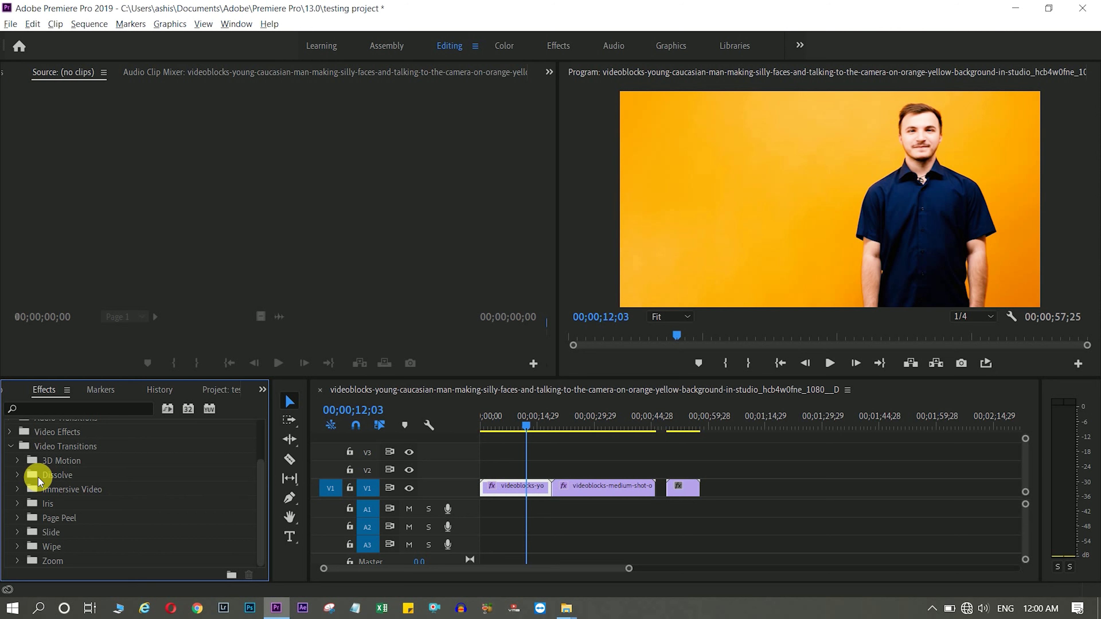
{"action": "left_click", "coordinate": [18, 476]}
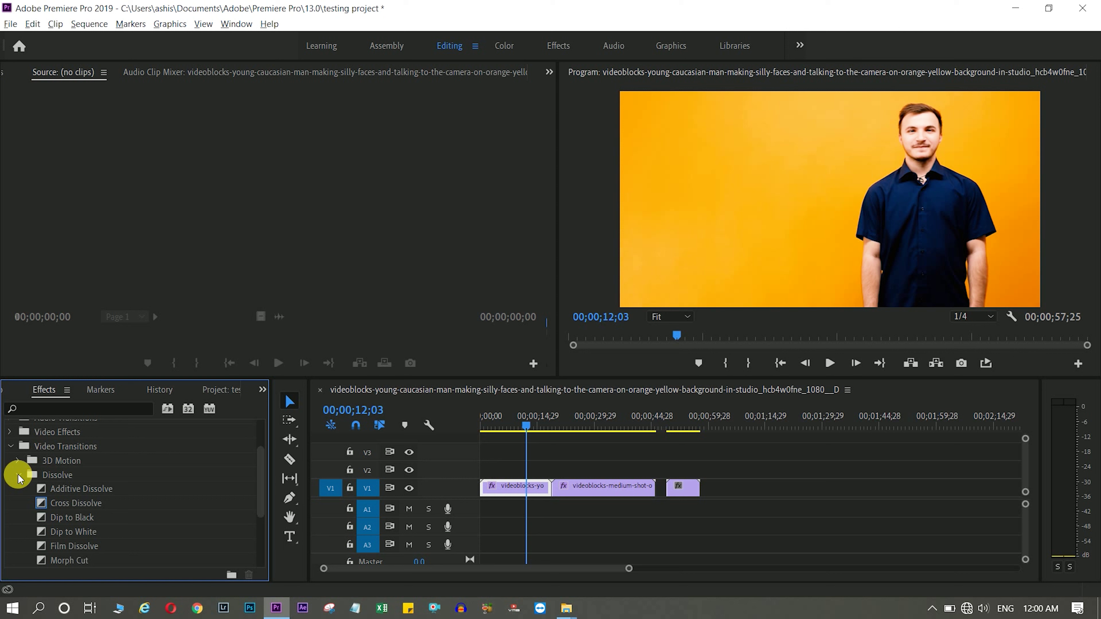
{"action": "left_click", "coordinate": [18, 476]}
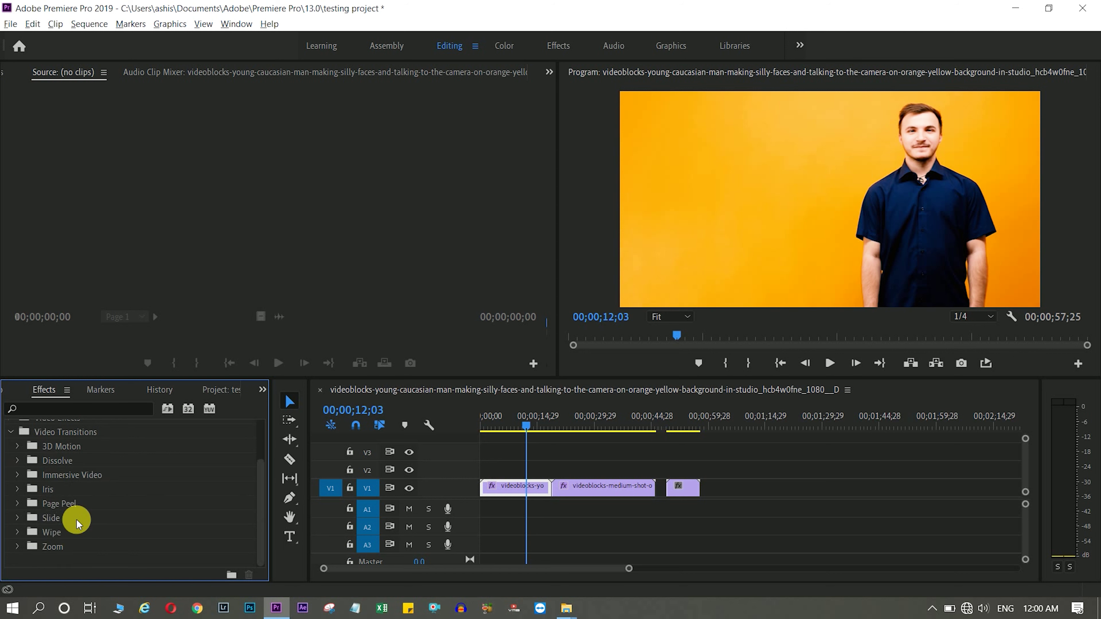
{"action": "left_click", "coordinate": [10, 500]}
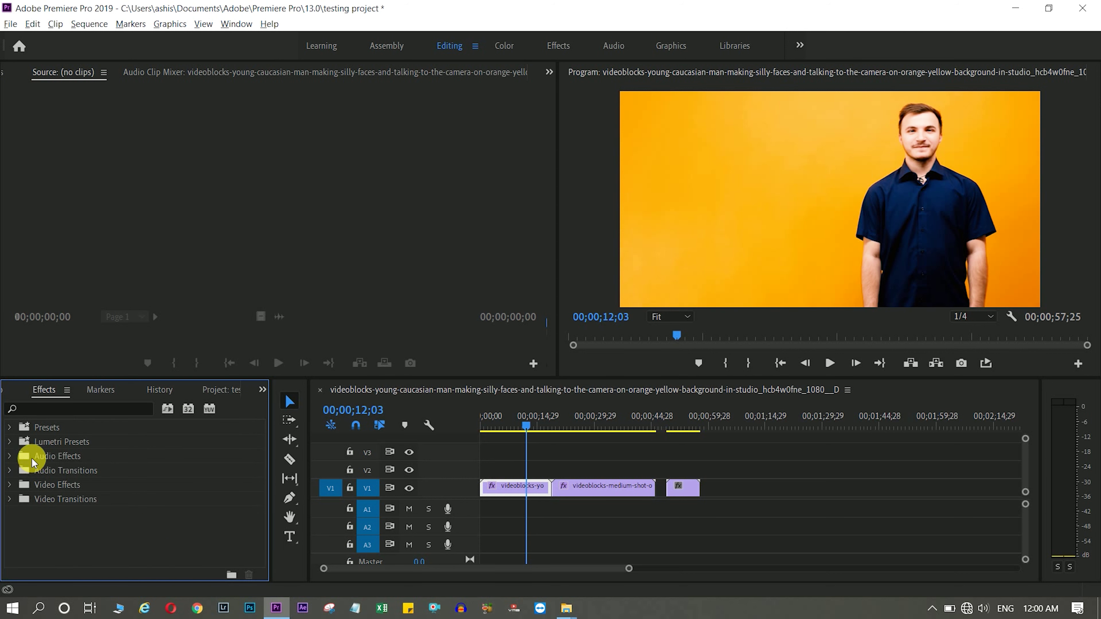
Scroll through the Presets folder contents and collapse it again.
{"action": "left_click", "coordinate": [40, 428]}
{"action": "scroll", "coordinate": [57, 494], "scroll_direction": "down", "scroll_amount": 2}
{"action": "scroll", "coordinate": [61, 510], "scroll_direction": "down", "scroll_amount": 1}
{"action": "scroll", "coordinate": [62, 505], "scroll_direction": "up", "scroll_amount": 2}
{"action": "scroll", "coordinate": [62, 477], "scroll_direction": "up", "scroll_amount": 1}
{"action": "scroll", "coordinate": [40, 463], "scroll_direction": "down", "scroll_amount": 2}
{"action": "scroll", "coordinate": [41, 470], "scroll_direction": "down", "scroll_amount": 4}
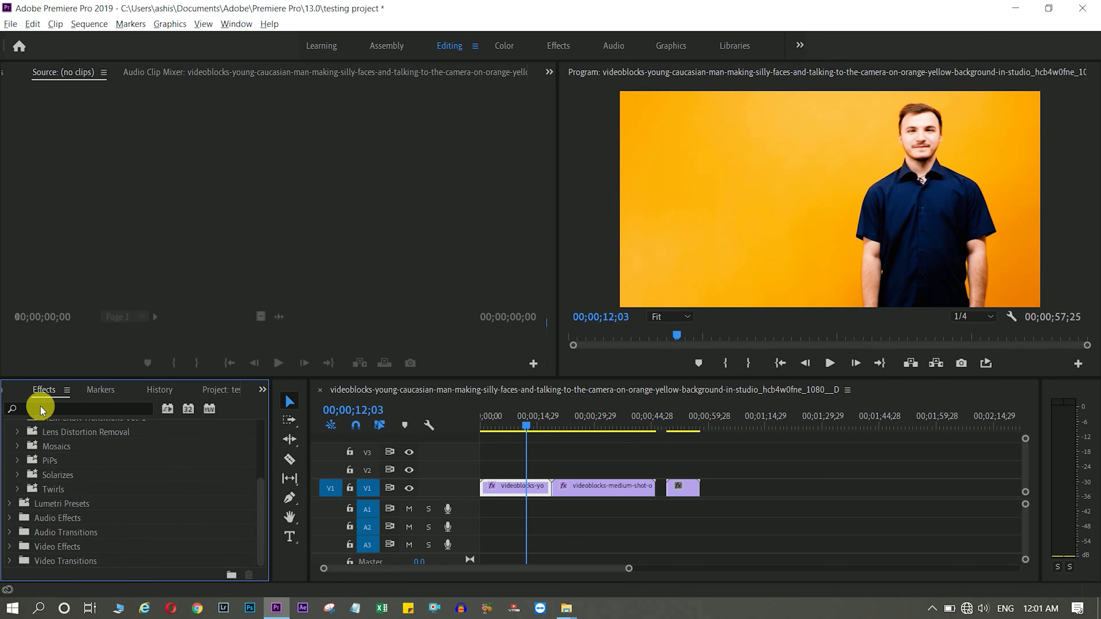
{"action": "scroll", "coordinate": [10, 429], "scroll_direction": "up", "scroll_amount": 3}
{"action": "left_click", "coordinate": [10, 430]}
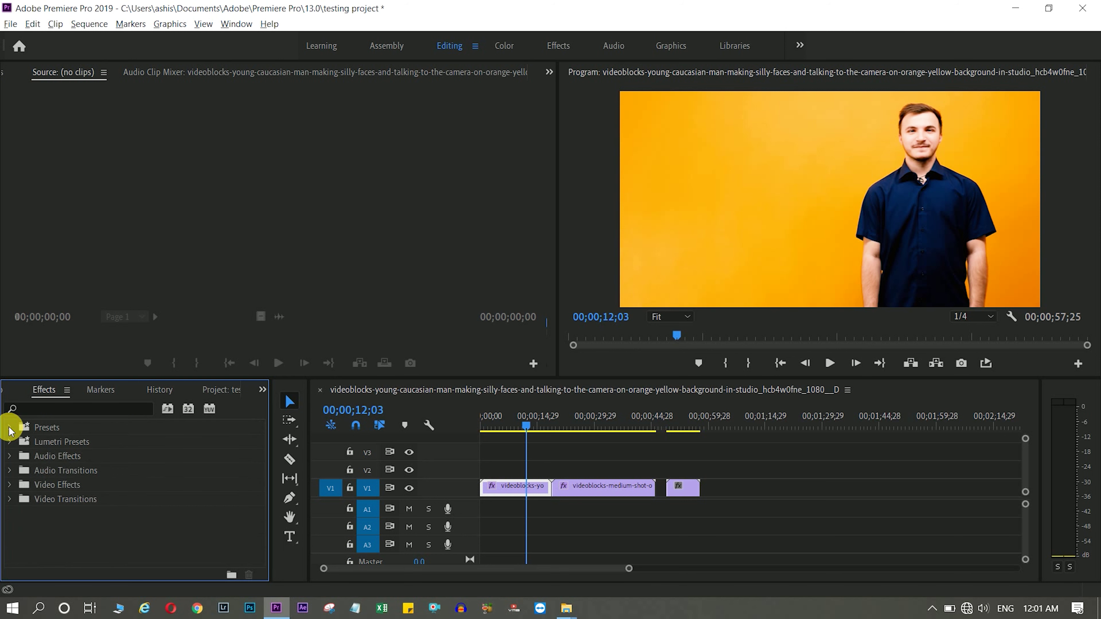
Switch to the Effects workspace, expand Presets > Mosaics, and park the playhead on the third V1 clip.
{"action": "left_click", "coordinate": [557, 48]}
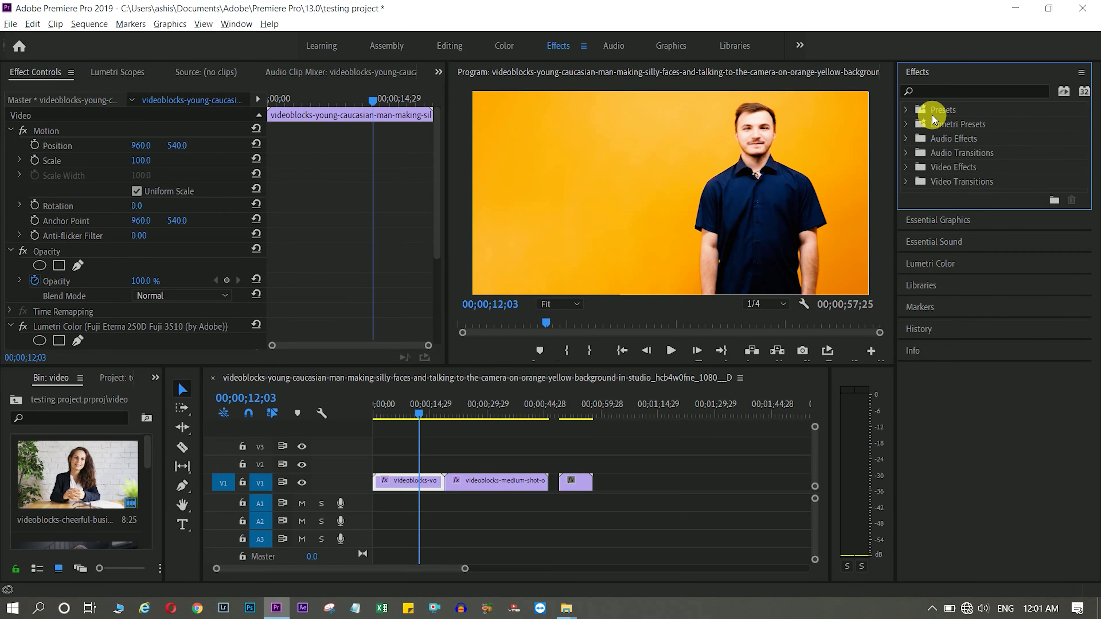
{"action": "left_click", "coordinate": [943, 112]}
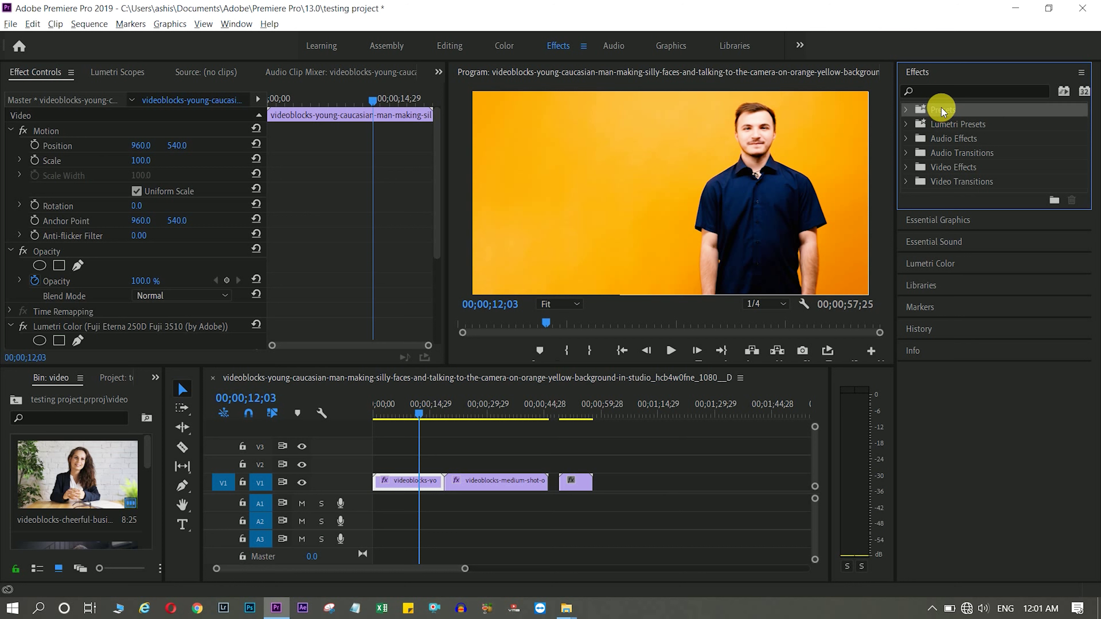
{"action": "left_click", "coordinate": [906, 111]}
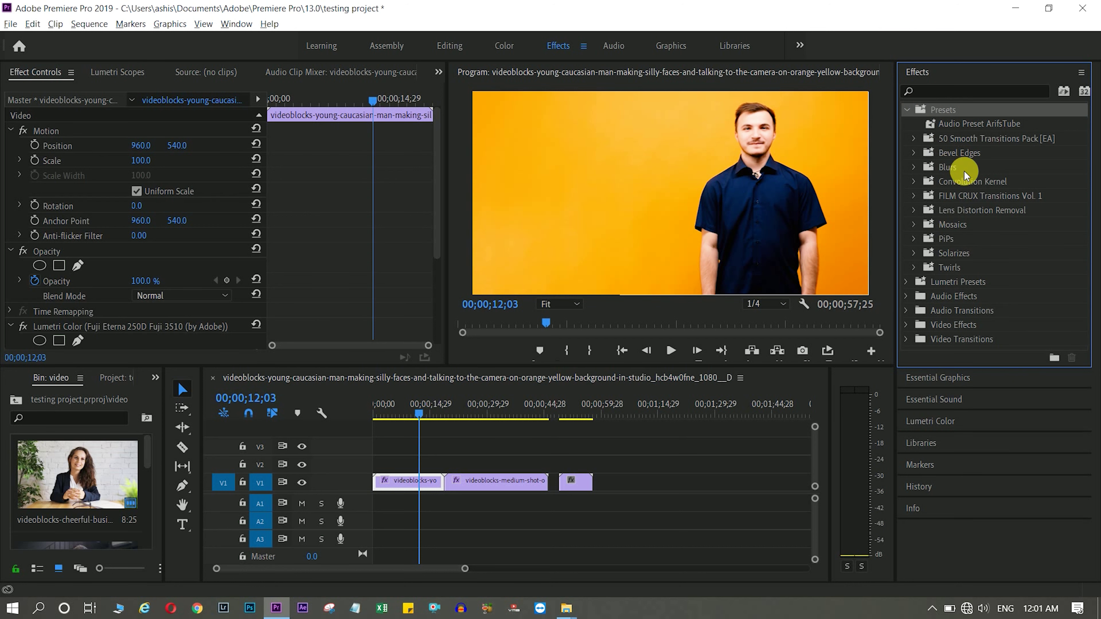
{"action": "left_click", "coordinate": [915, 225]}
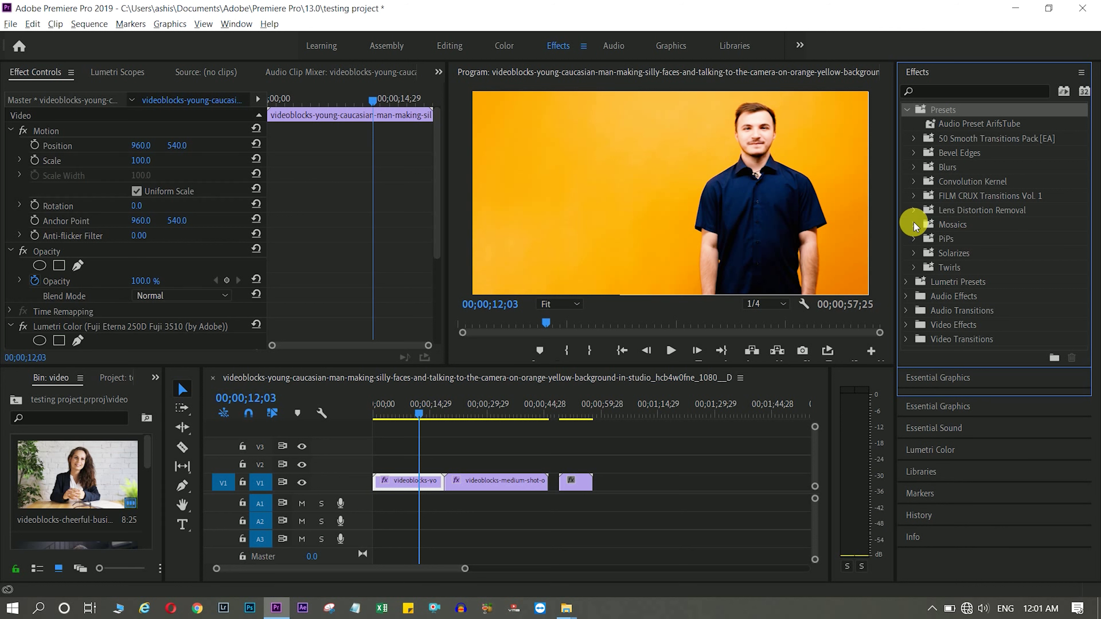
{"action": "left_click", "coordinate": [570, 415]}
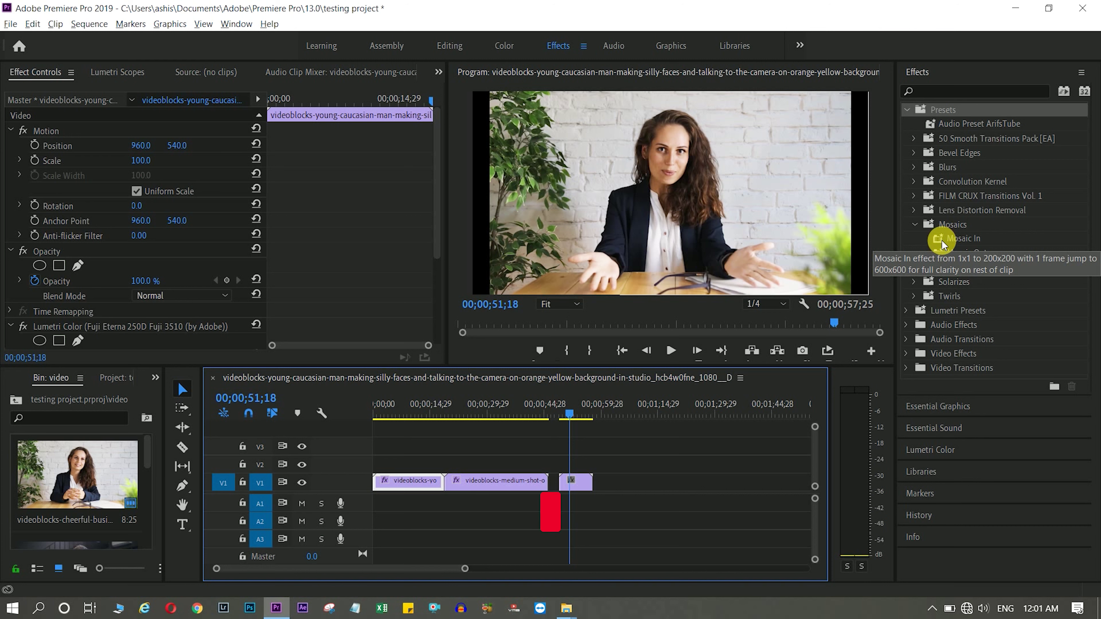
Try Mosaic In on the third V1 clip, preview it in an enlarged monitor, then undo it.
{"action": "left_click_drag", "start_coordinate": [944, 244], "coordinate": [577, 484]}
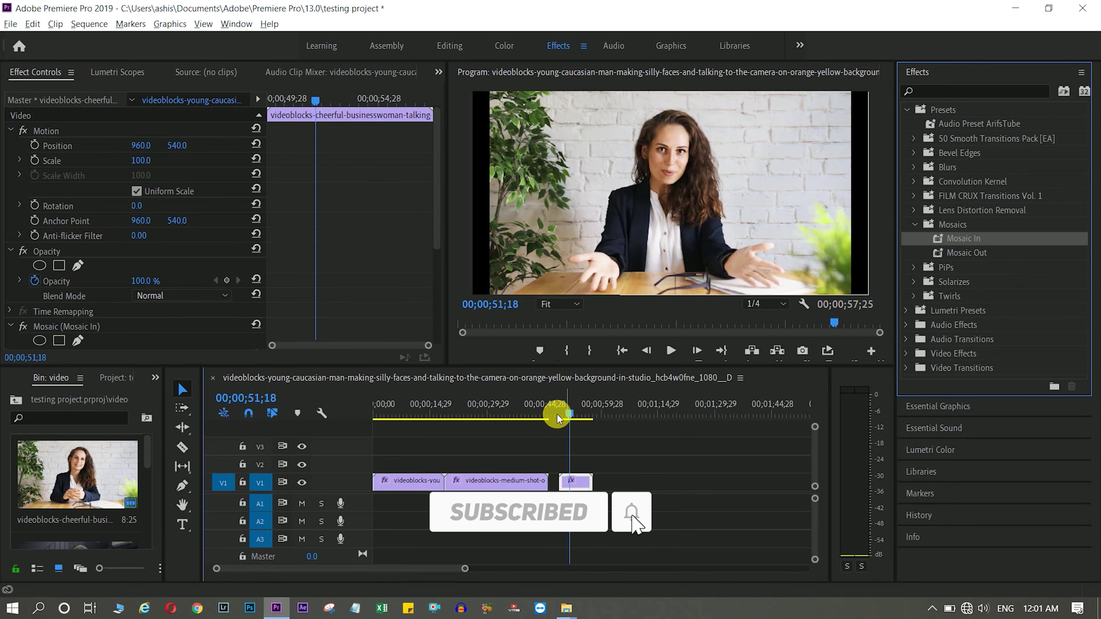
{"action": "left_click", "coordinate": [549, 416]}
{"action": "key", "text": "space"}
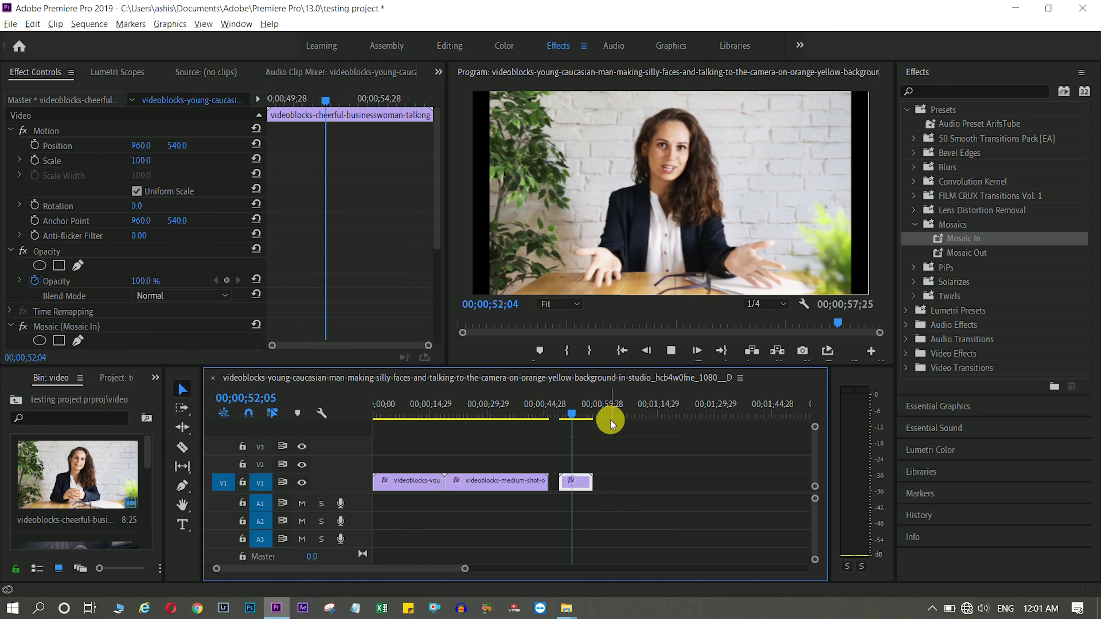
{"action": "key", "text": "space"}
{"action": "left_click_drag", "start_coordinate": [572, 416], "coordinate": [559, 414]}
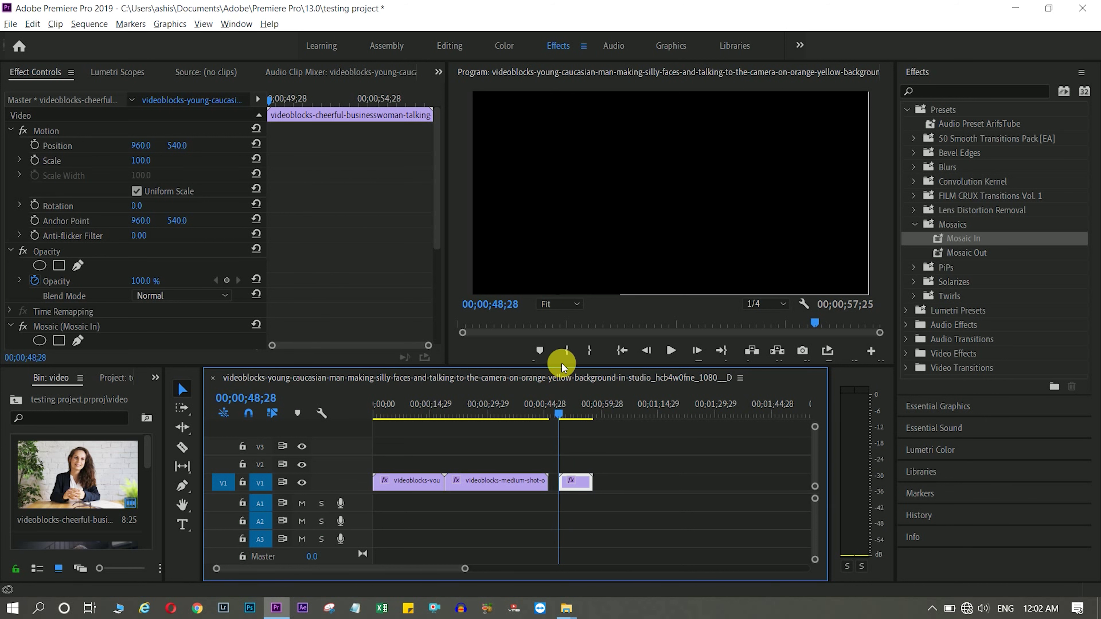
{"action": "left_click_drag", "start_coordinate": [569, 371], "coordinate": [569, 451]}
{"action": "left_click_drag", "start_coordinate": [448, 261], "coordinate": [355, 260]}
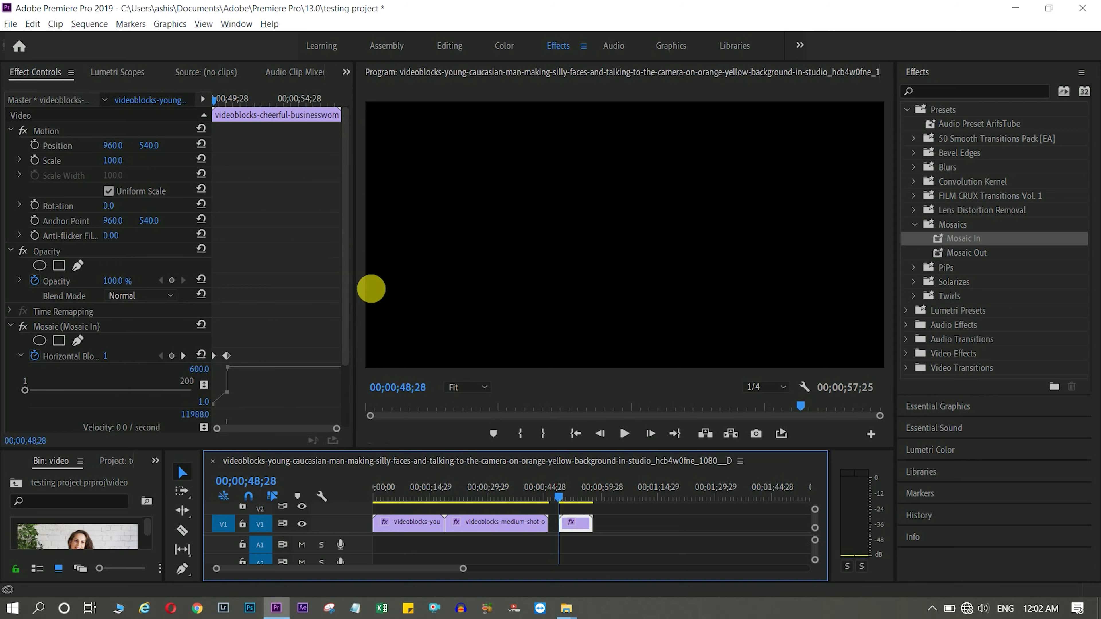
{"action": "key", "text": "space"}
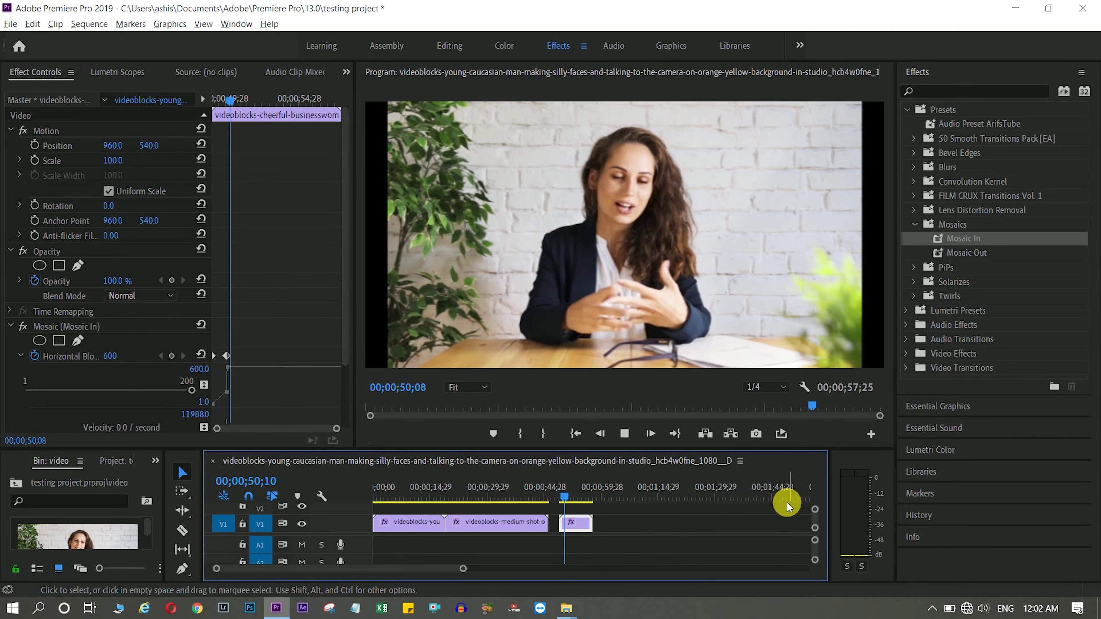
{"action": "key", "text": "space"}
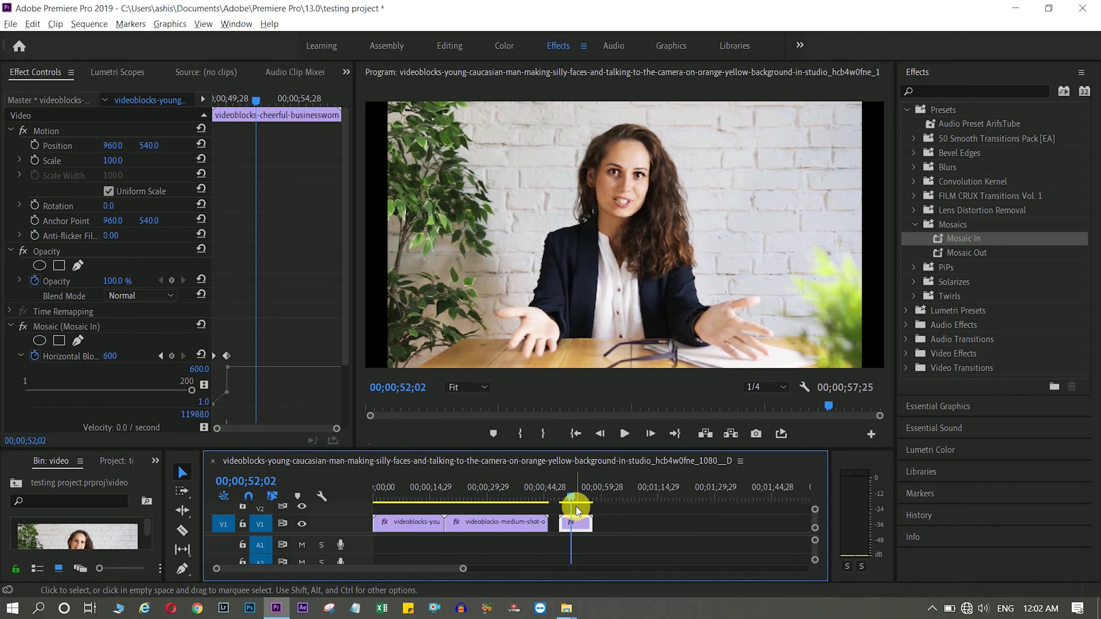
{"action": "key", "text": "ctrl+z"}
Apply Mosaic In to the last timeline clip and preview it from the gap before.
{"action": "left_click_drag", "start_coordinate": [568, 491], "coordinate": [557, 497]}
{"action": "left_click", "coordinate": [558, 497]}
{"action": "key", "text": "space"}
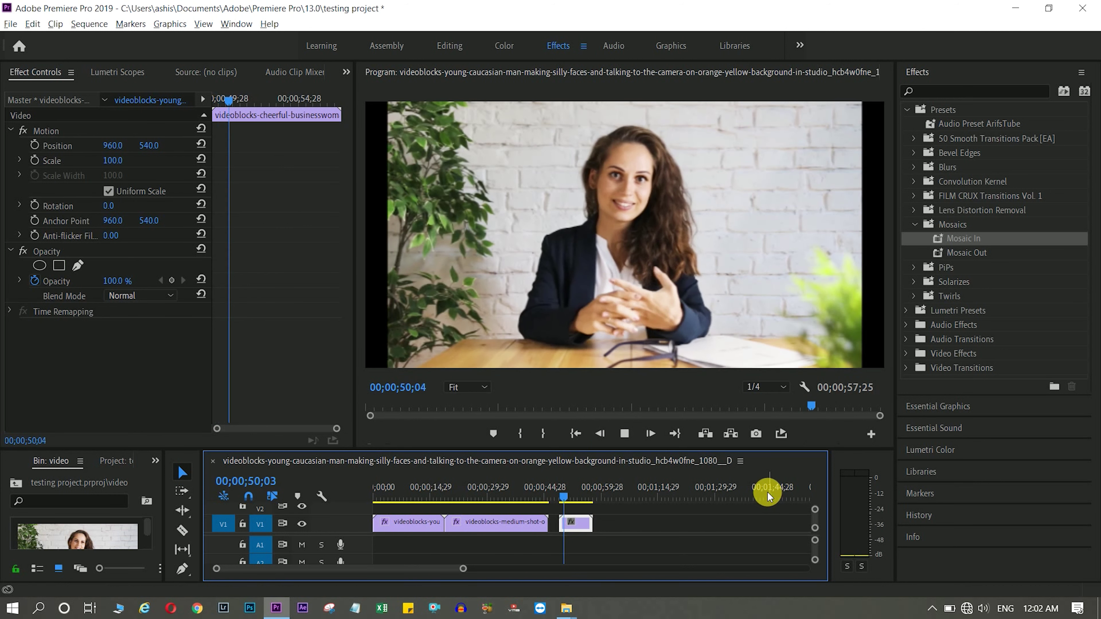
{"action": "key", "text": "space"}
{"action": "left_click", "coordinate": [957, 241]}
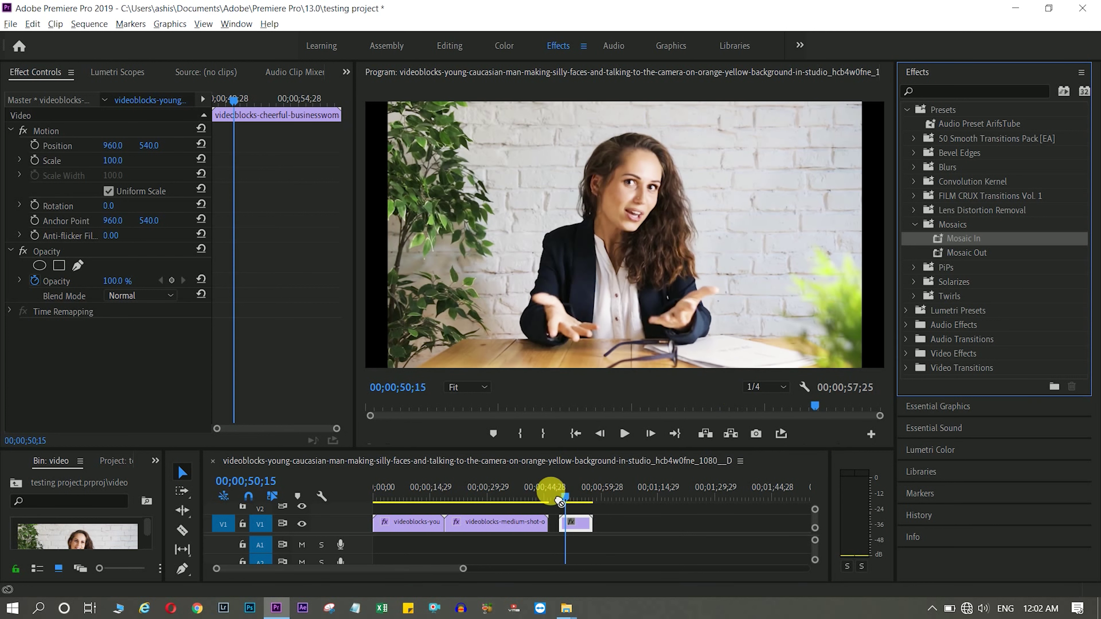
{"action": "left_click_drag", "start_coordinate": [957, 241], "coordinate": [573, 520]}
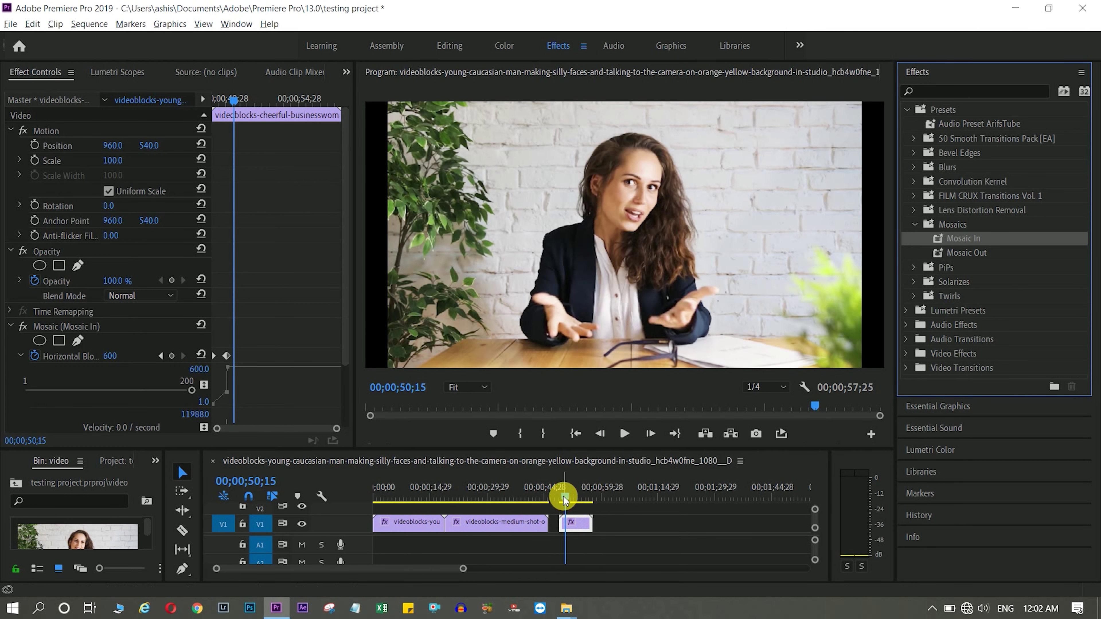
{"action": "left_click", "coordinate": [556, 497]}
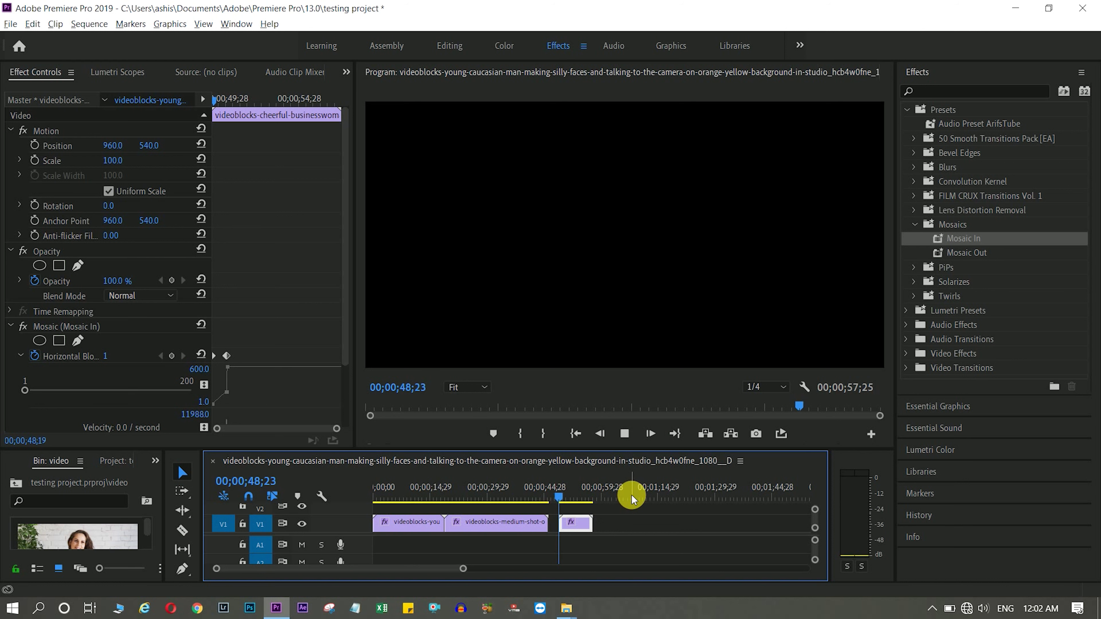
{"action": "key", "text": "space"}
Apply Mosaic Out to the last clip and preview its ending pixelation.
{"action": "left_click_drag", "start_coordinate": [940, 256], "coordinate": [576, 524]}
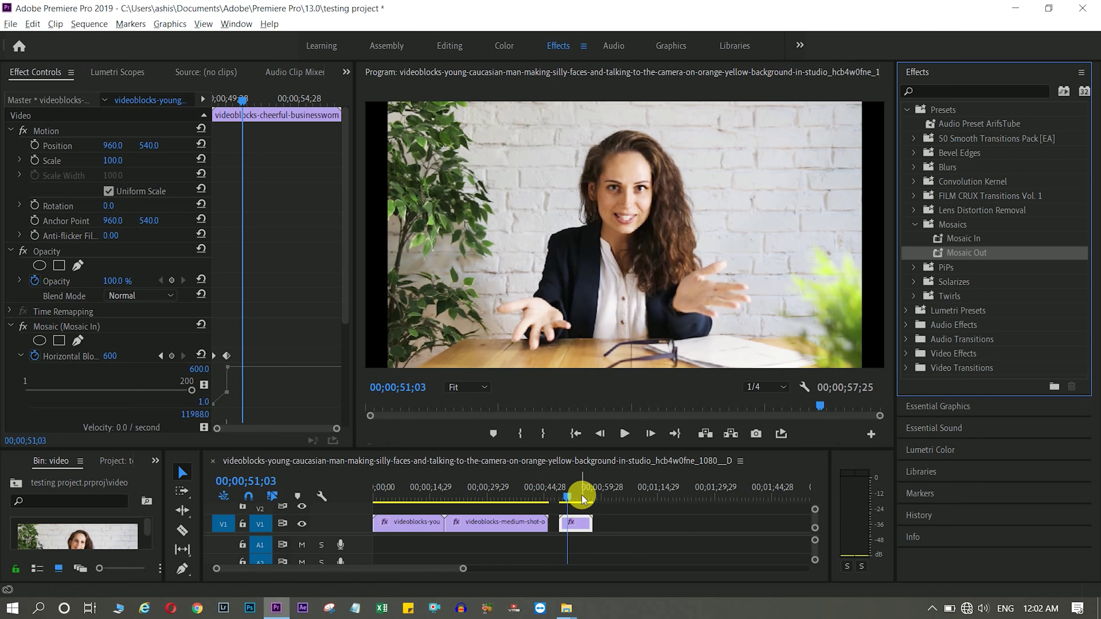
{"action": "key", "text": "space"}
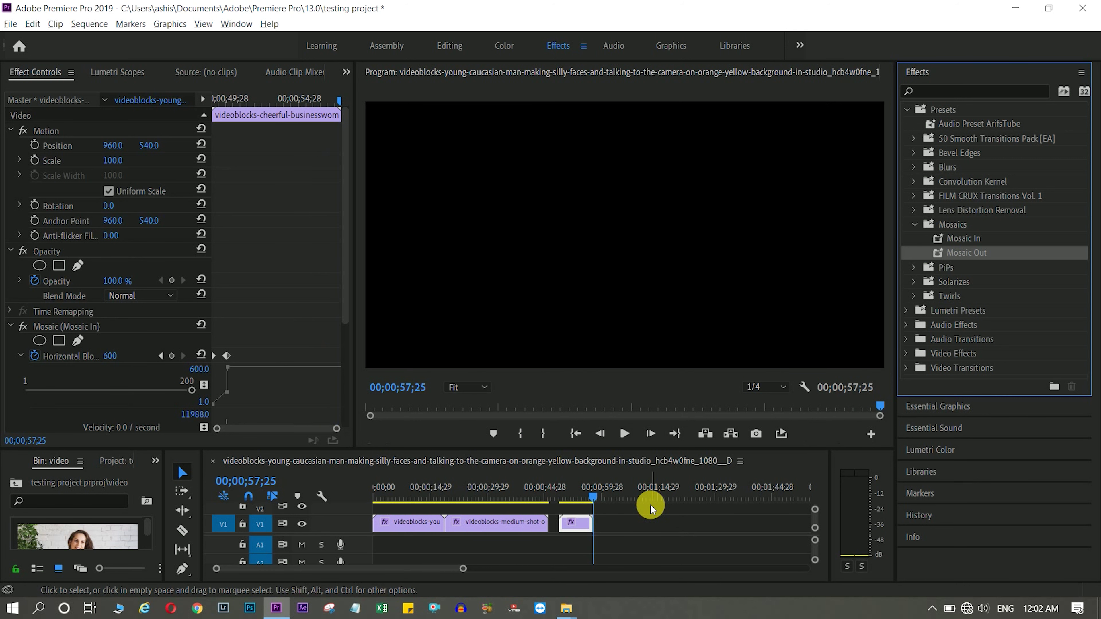
{"action": "left_click_drag", "start_coordinate": [589, 497], "coordinate": [582, 497]}
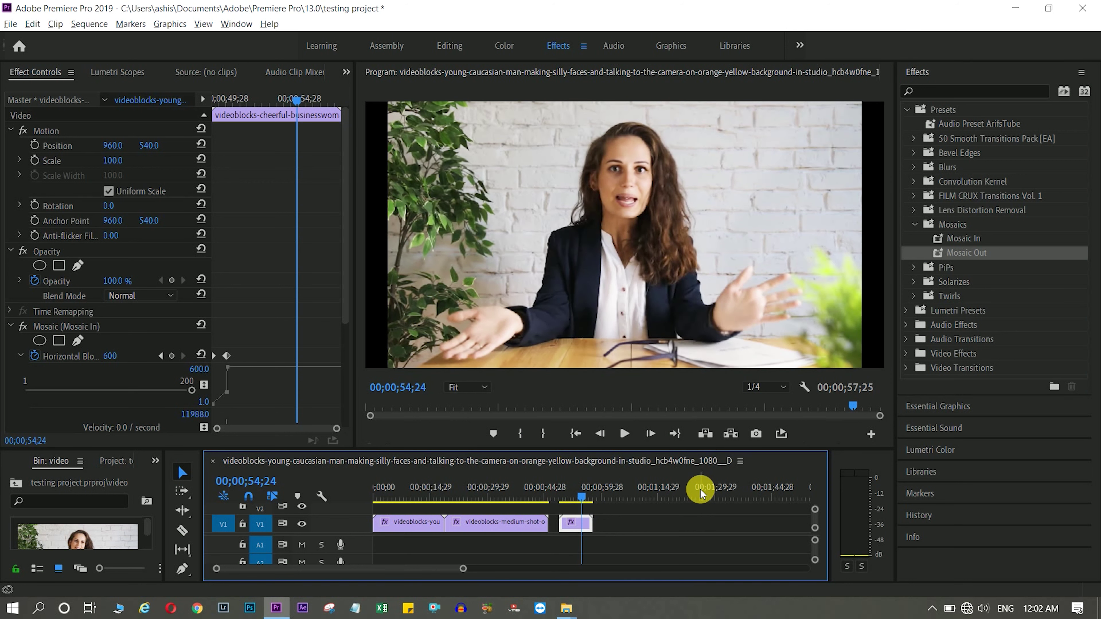
{"action": "key", "text": "space"}
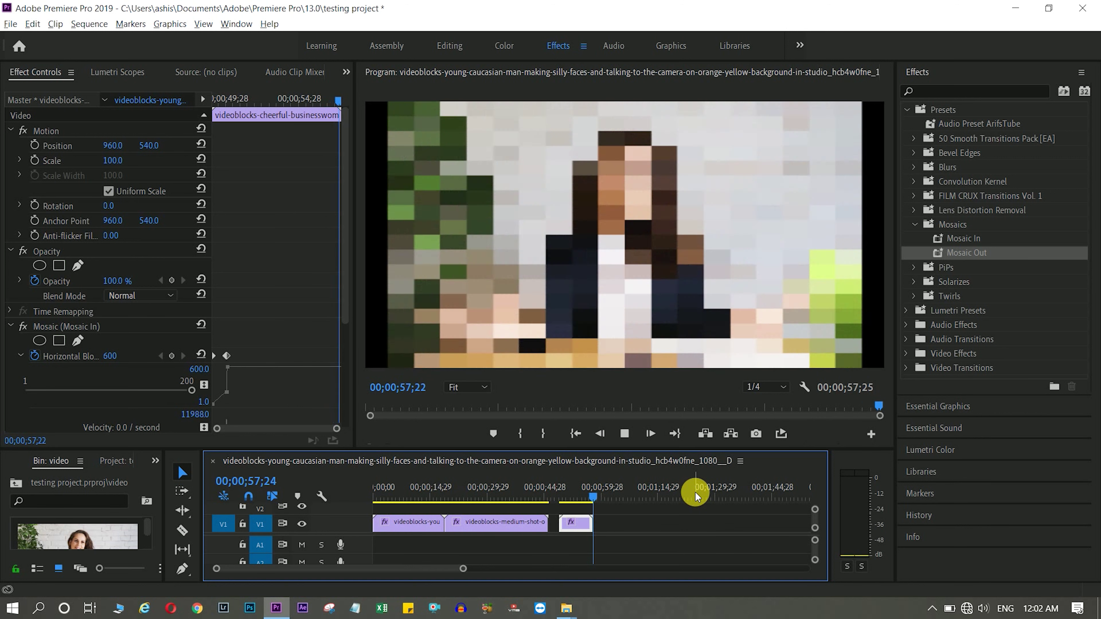
{"action": "left_click", "coordinate": [574, 497]}
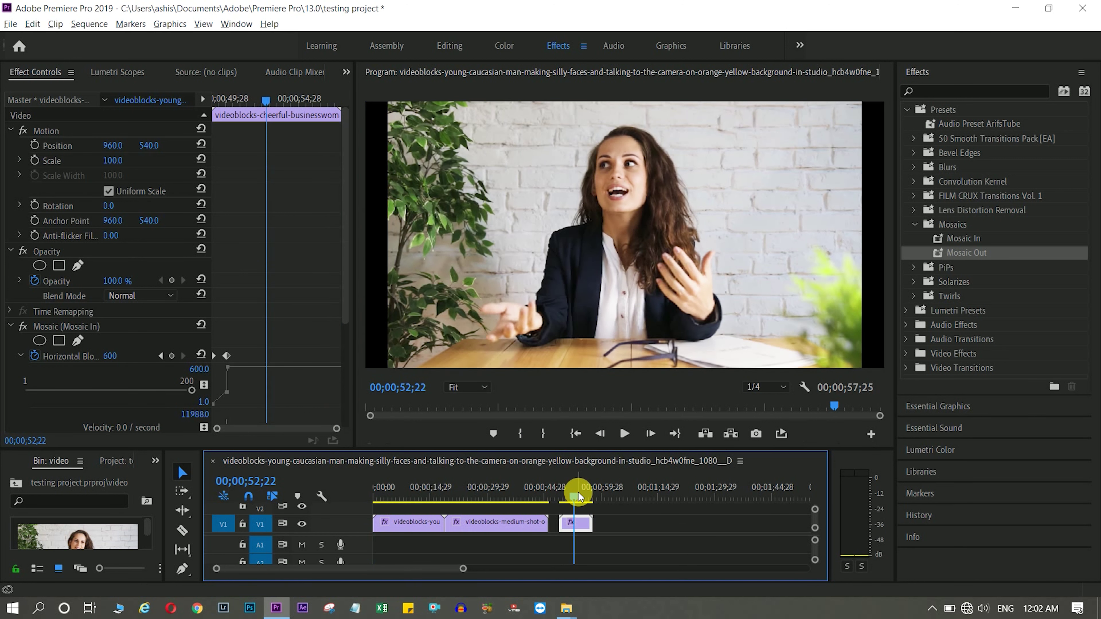
{"action": "left_click", "coordinate": [916, 225]}
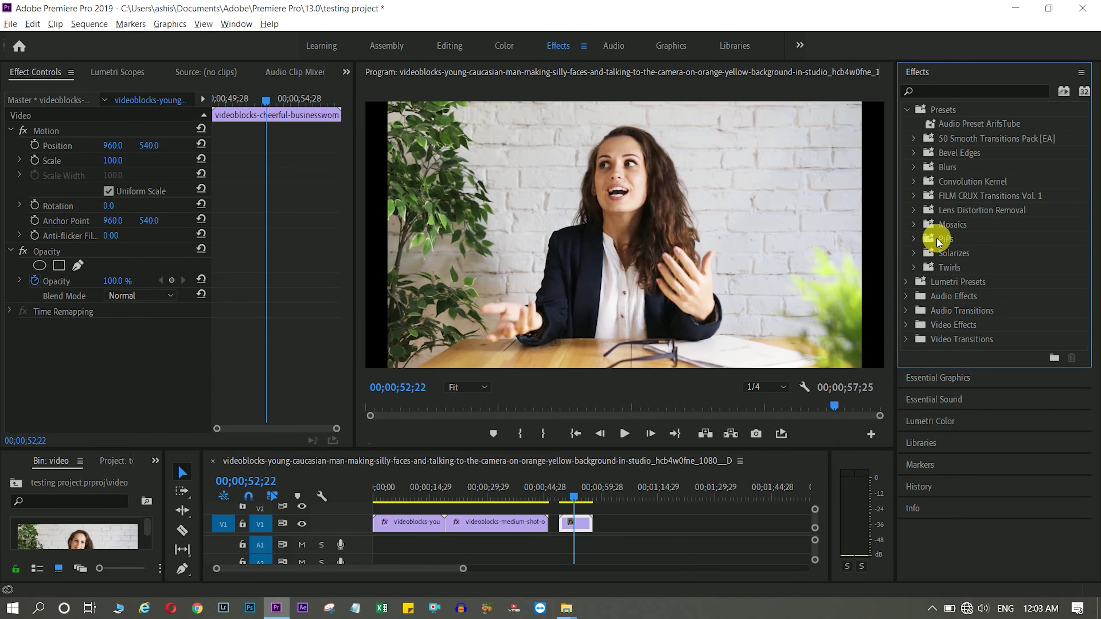
Apply the Fast Blur In preset from Presets > Blurs to the last clip and preview it.
{"action": "left_click", "coordinate": [913, 169]}
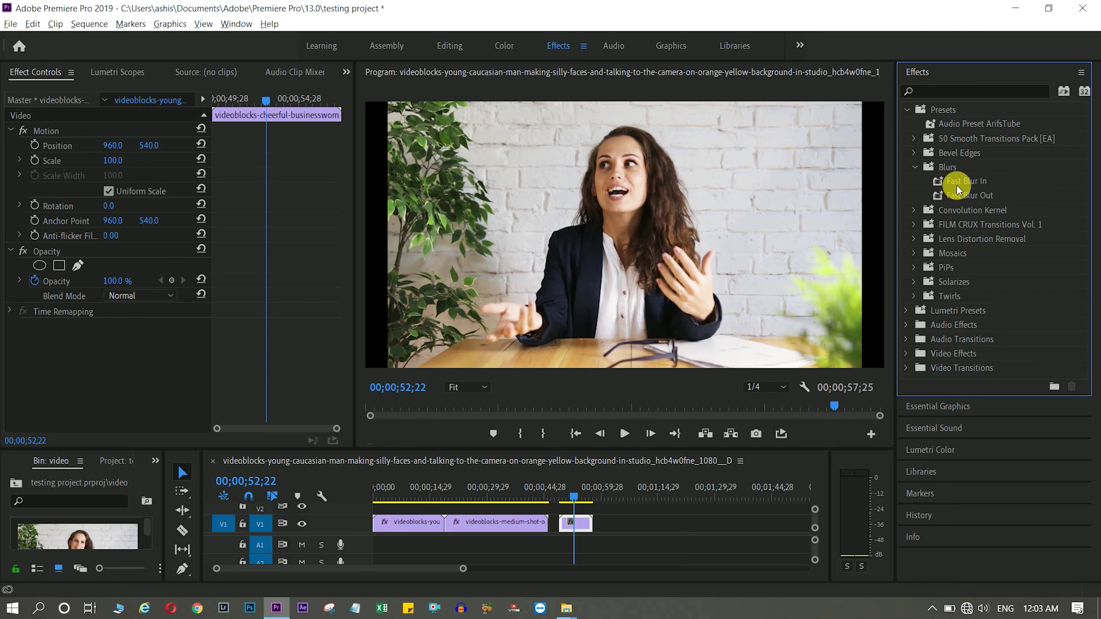
{"action": "double_click", "coordinate": [960, 182]}
{"action": "left_click", "coordinate": [551, 487]}
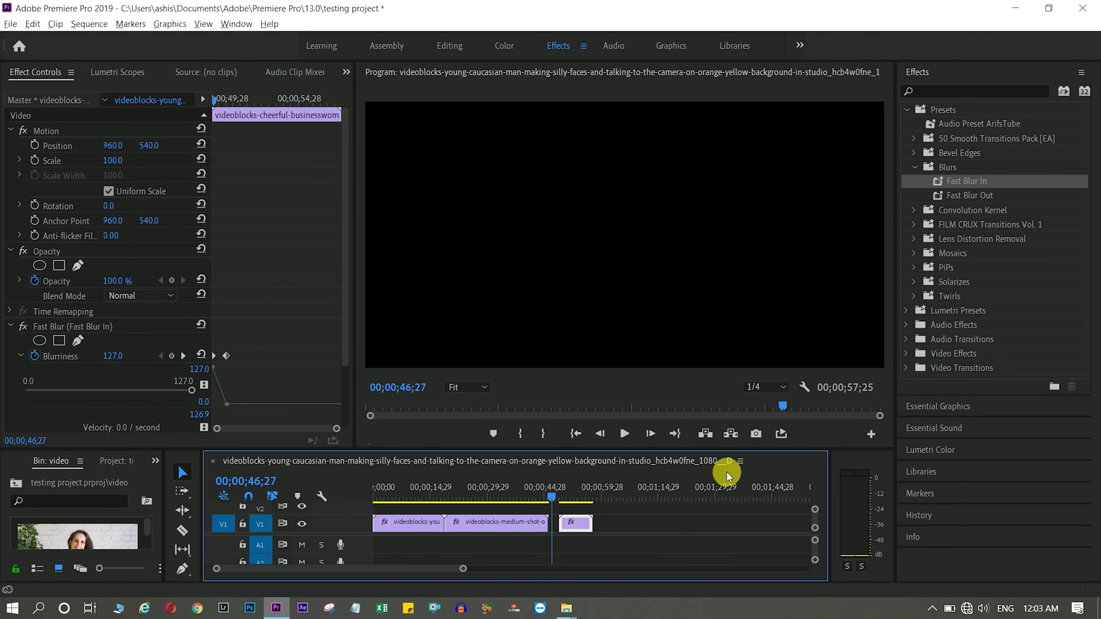
{"action": "left_click", "coordinate": [567, 492]}
{"action": "left_click", "coordinate": [556, 496]}
{"action": "key", "text": "space"}
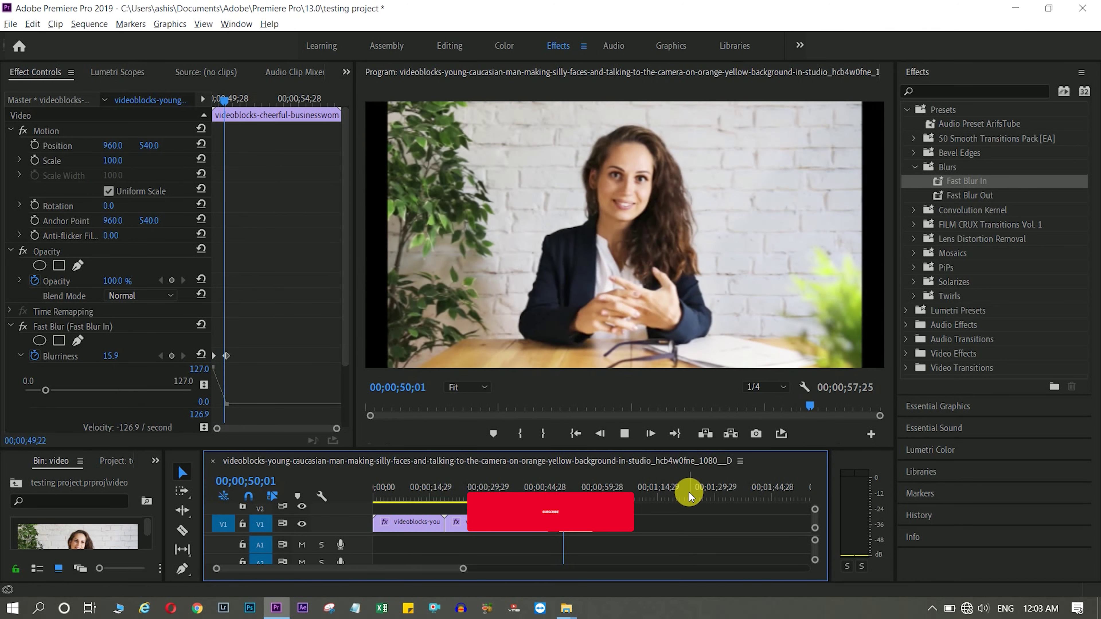
{"action": "key", "text": "space"}
Add Fast Blur Out to the last clip and preview the blur-out.
{"action": "left_click", "coordinate": [970, 195]}
{"action": "mouse_move", "coordinate": [634, 525]}
{"action": "left_mouse_down"}
{"action": "mouse_move", "coordinate": [597, 535]}
{"action": "mouse_move", "coordinate": [577, 523]}
{"action": "mouse_move", "coordinate": [584, 496]}
{"action": "left_mouse_up"}
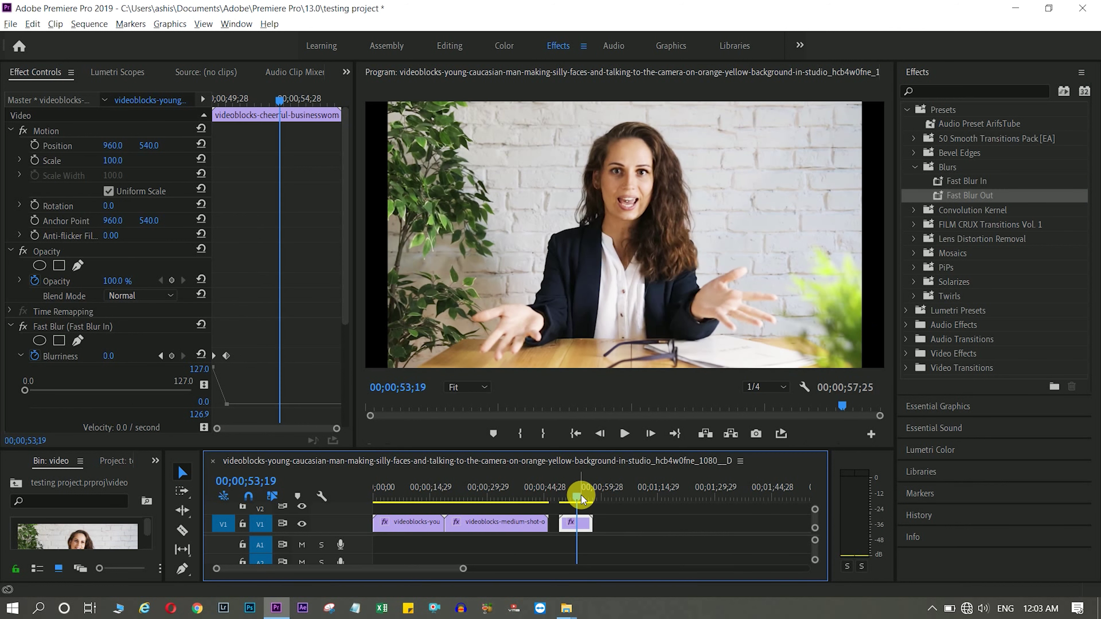
{"action": "key", "text": "space"}
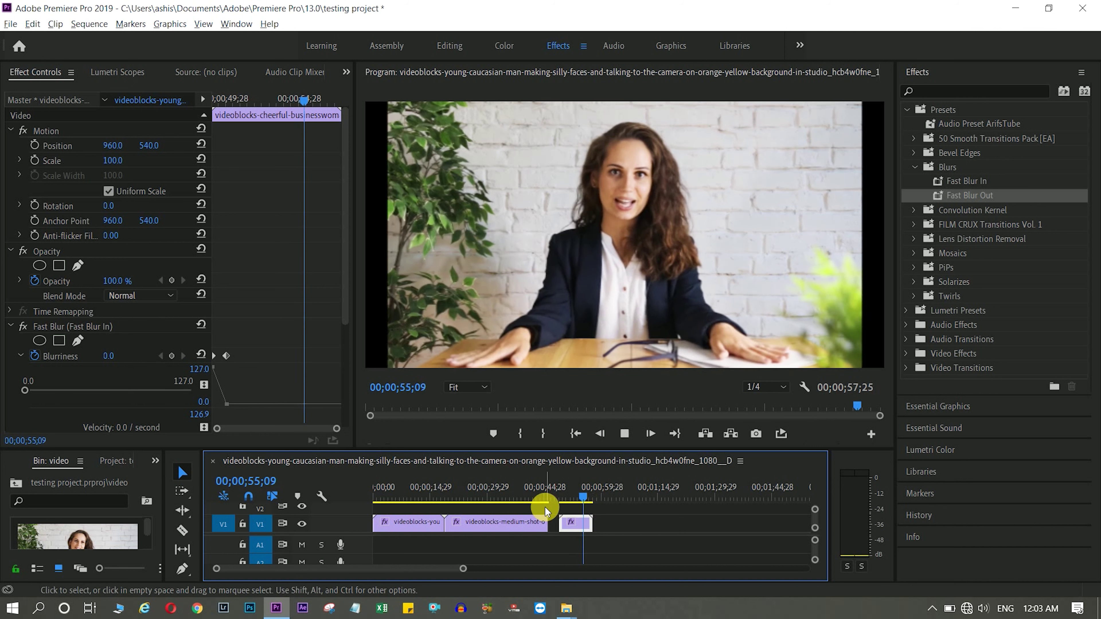
{"action": "key", "text": "space"}
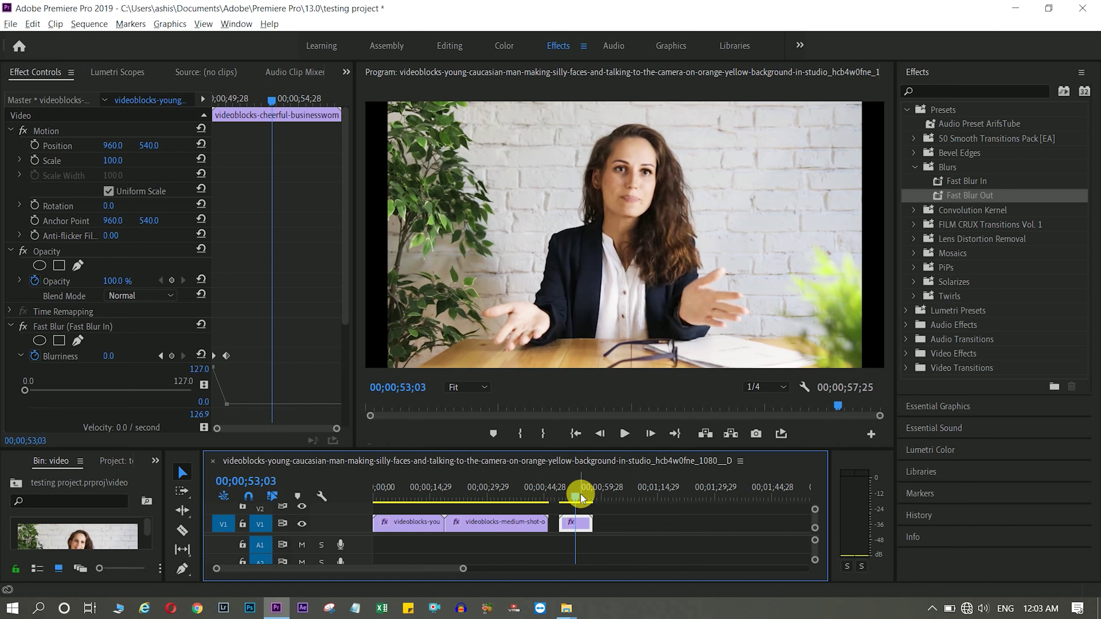
Collapse the Blurs and Presets folders and start Import Presets on the Presets bin.
{"action": "left_click", "coordinate": [915, 171]}
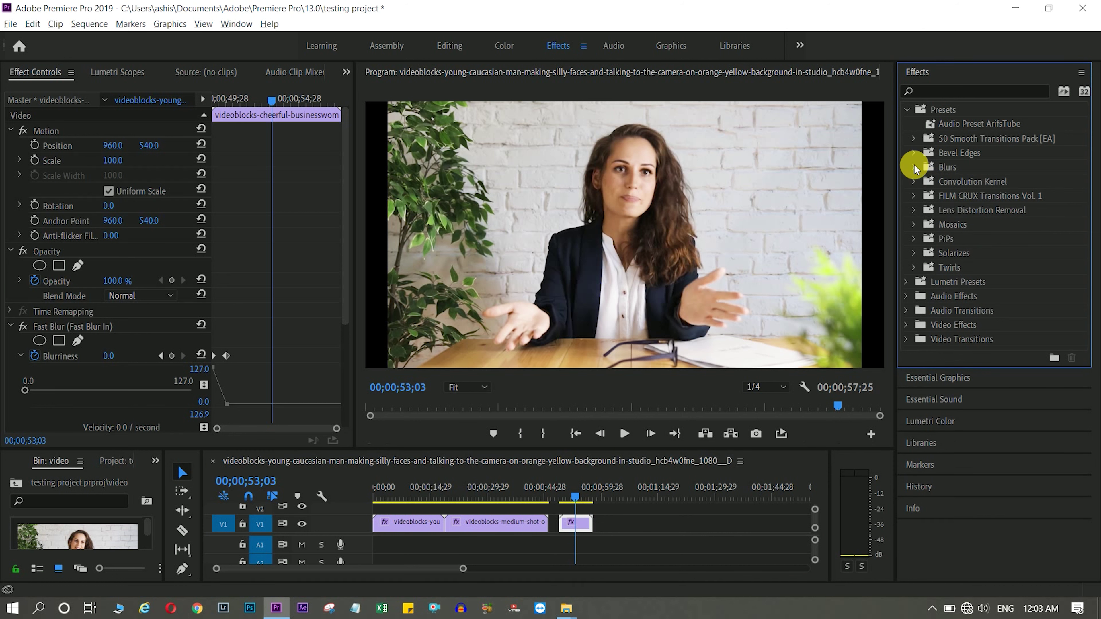
{"action": "left_click", "coordinate": [909, 114]}
{"action": "left_click", "coordinate": [908, 113]}
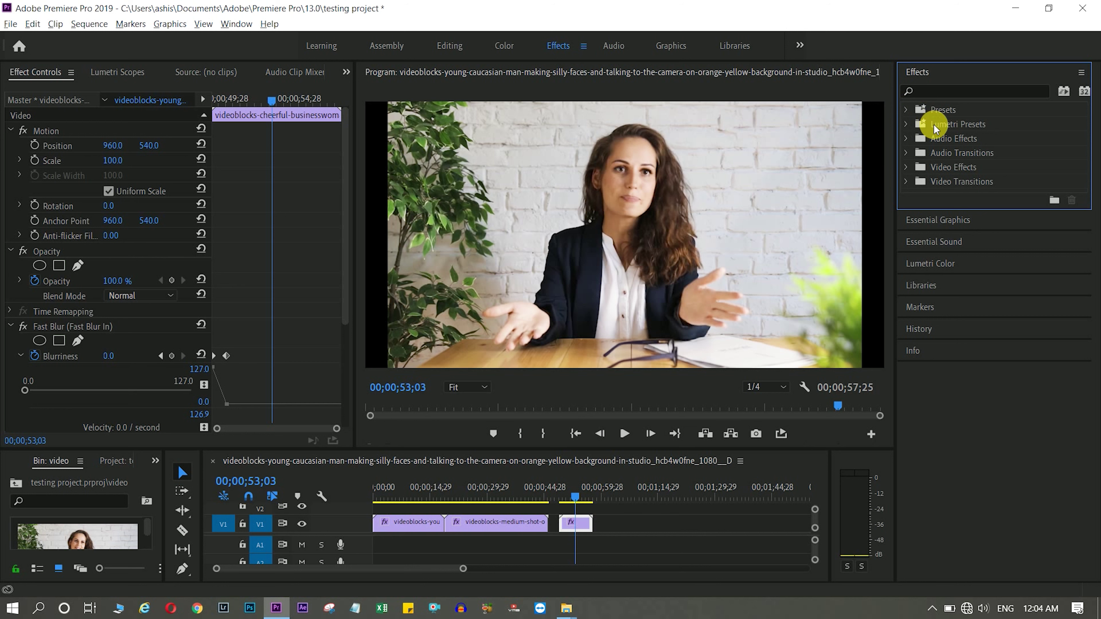
{"action": "left_click", "coordinate": [945, 113]}
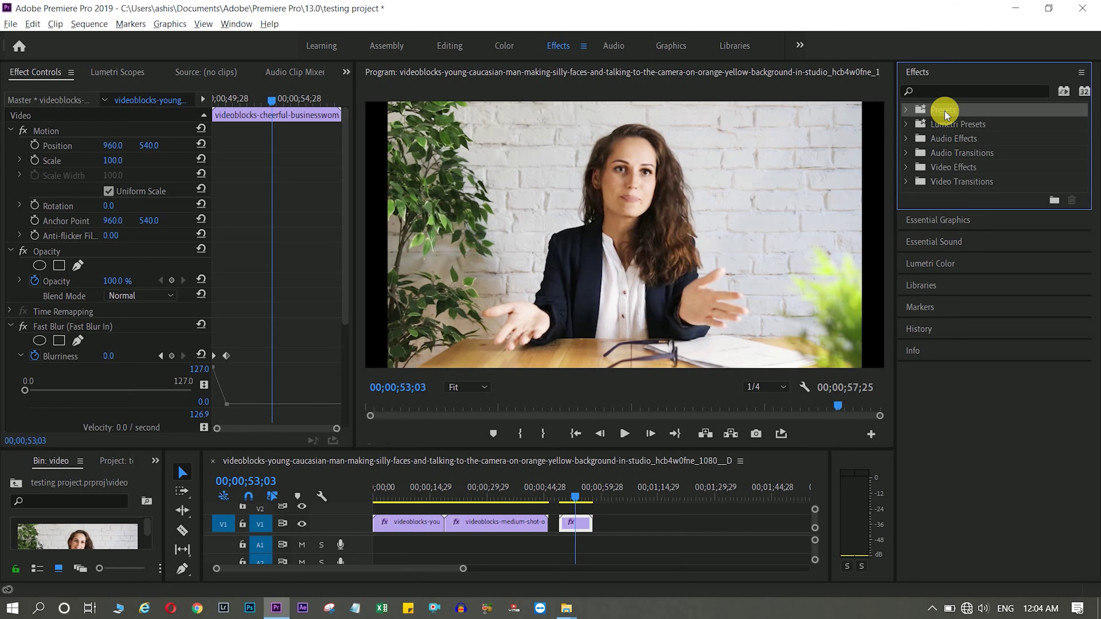
{"action": "right_click", "coordinate": [947, 113]}
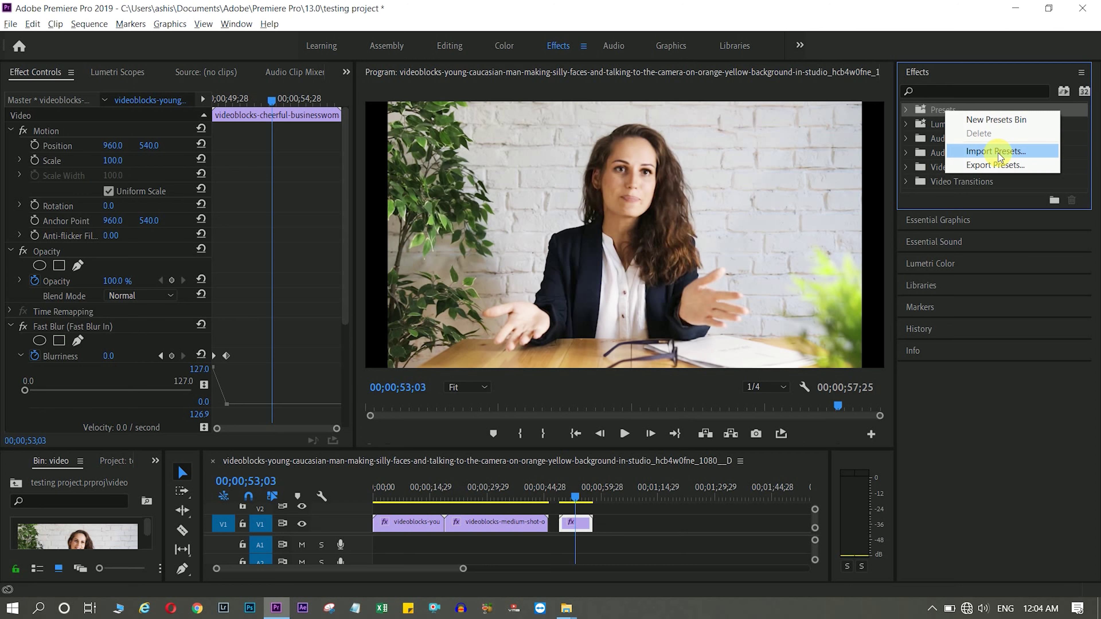
{"action": "left_click", "coordinate": [989, 153]}
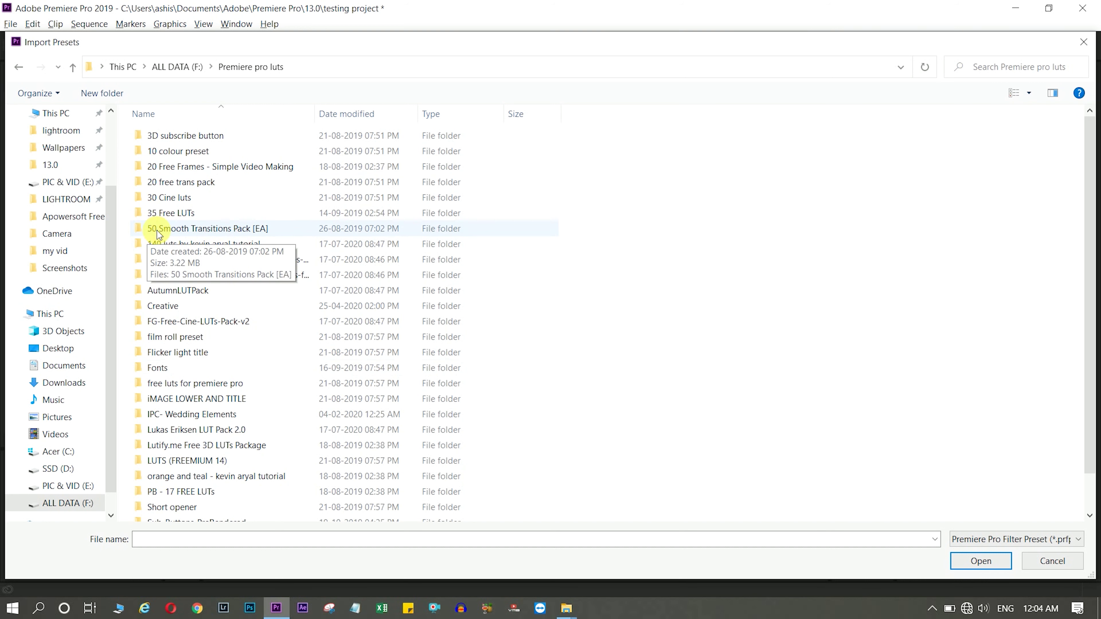
Browse to the 50 Smooth Transitions Pack [EA] file, cancel the import, and expand that pack's preset bin.
{"action": "double_click", "coordinate": [225, 233]}
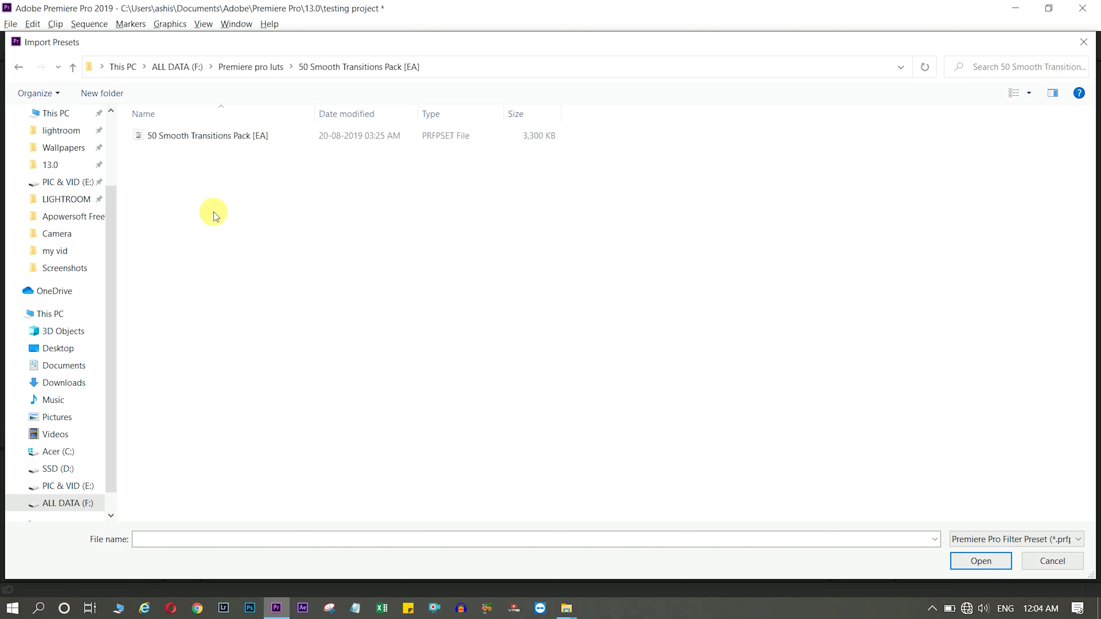
{"action": "left_click", "coordinate": [195, 136]}
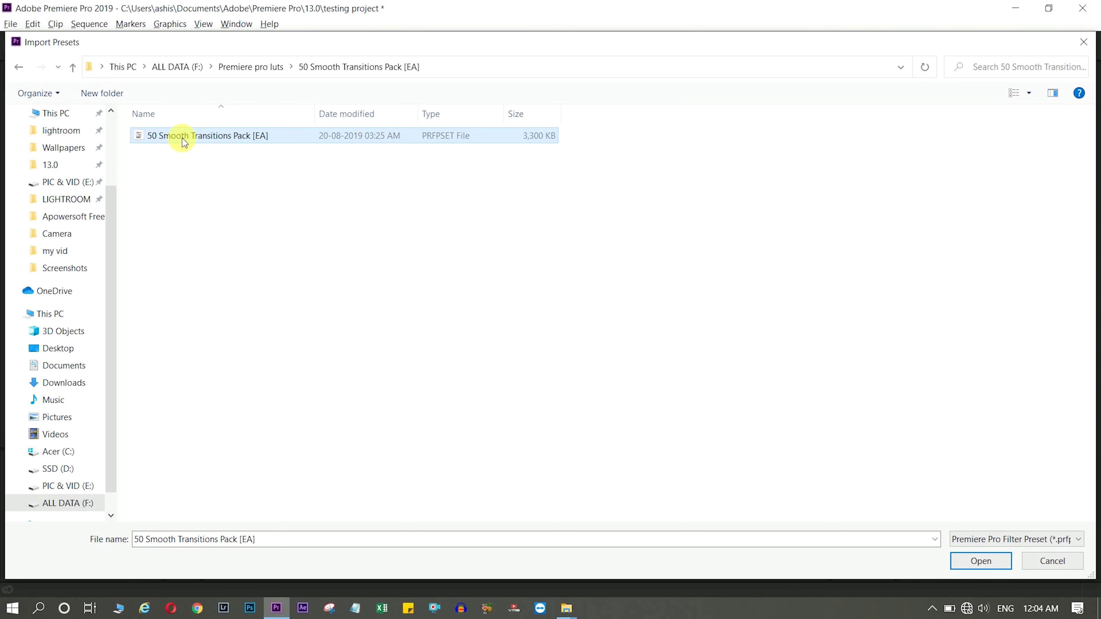
{"action": "left_click", "coordinate": [1060, 567]}
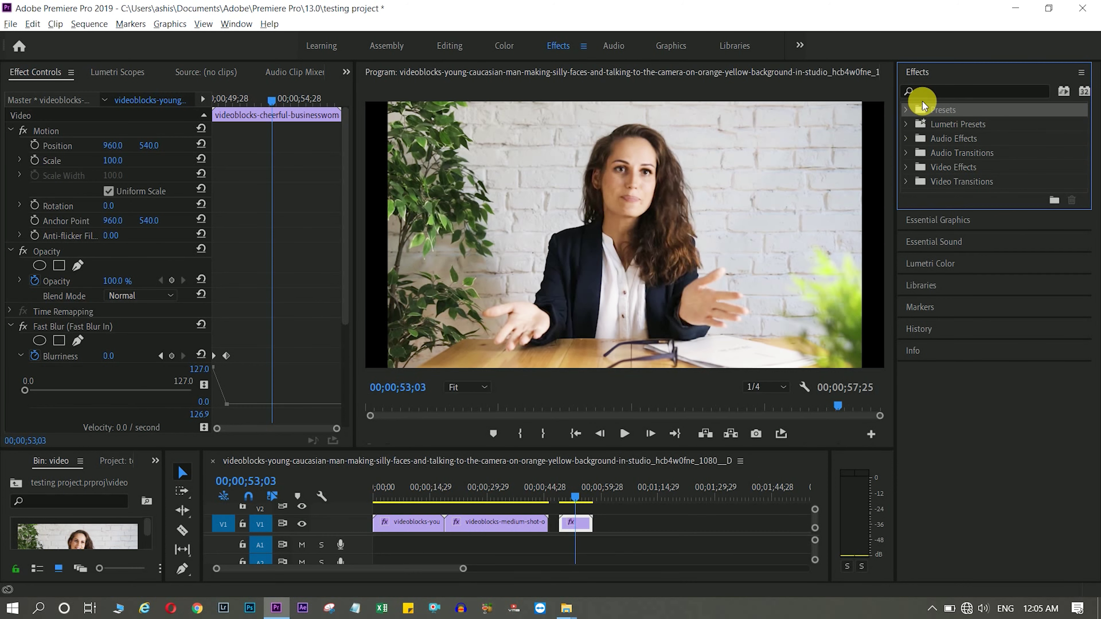
{"action": "left_click", "coordinate": [908, 109]}
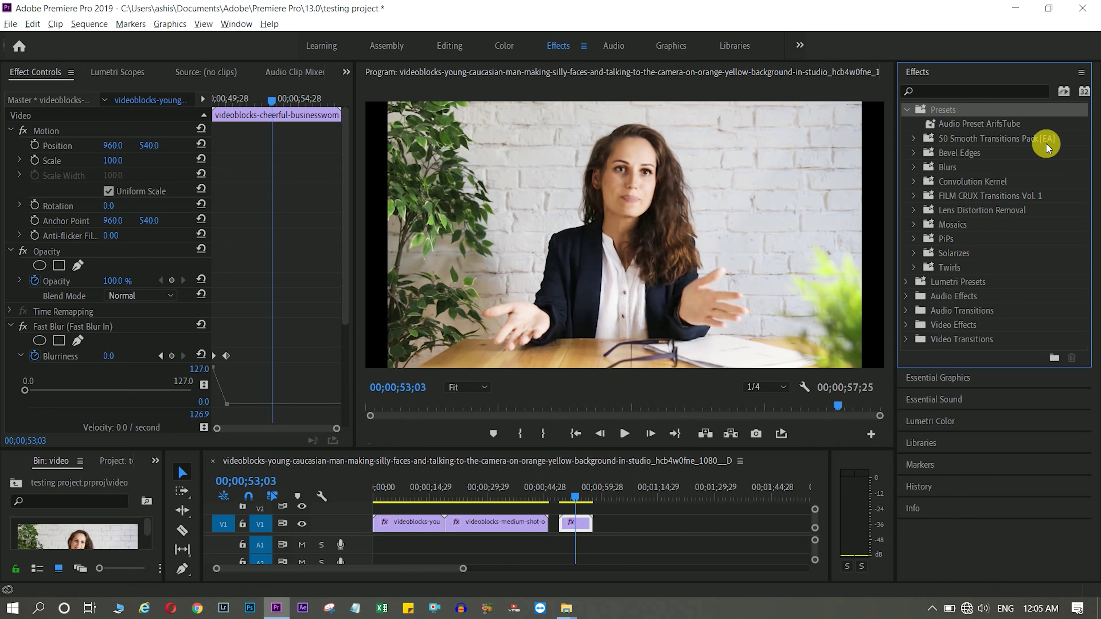
{"action": "left_click", "coordinate": [914, 139]}
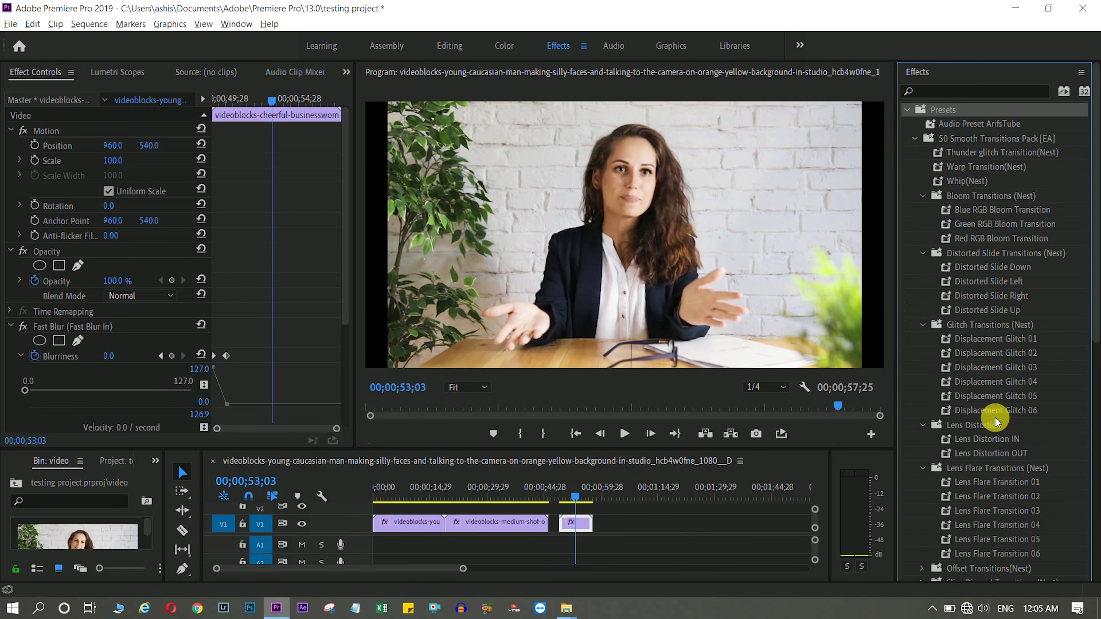
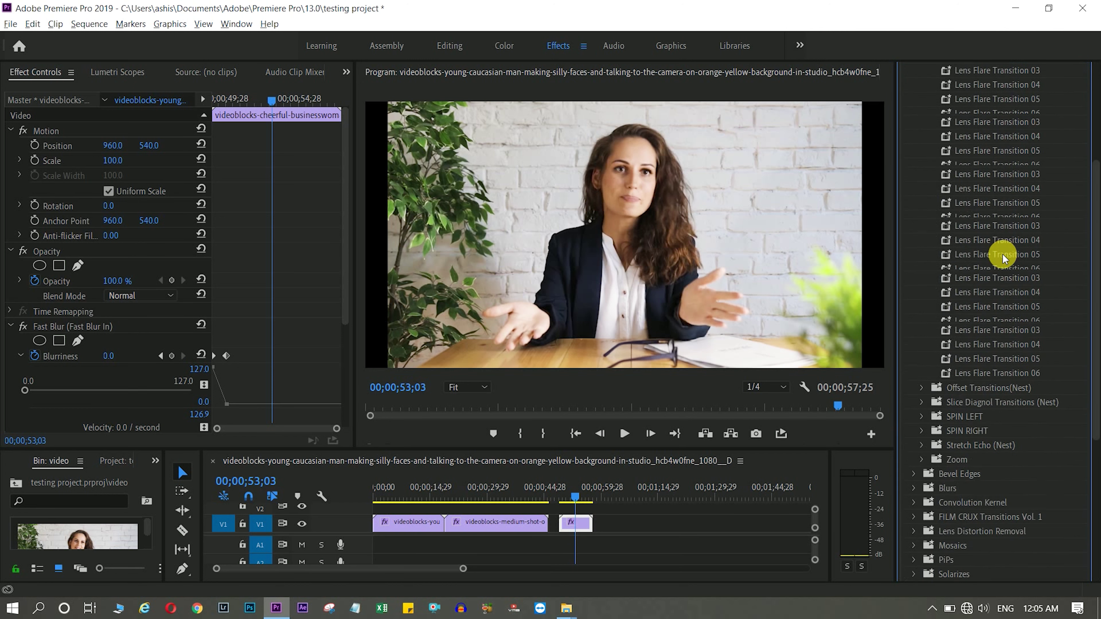
{"action": "scroll", "coordinate": [1005, 258], "scroll_direction": "up", "scroll_amount": 5}
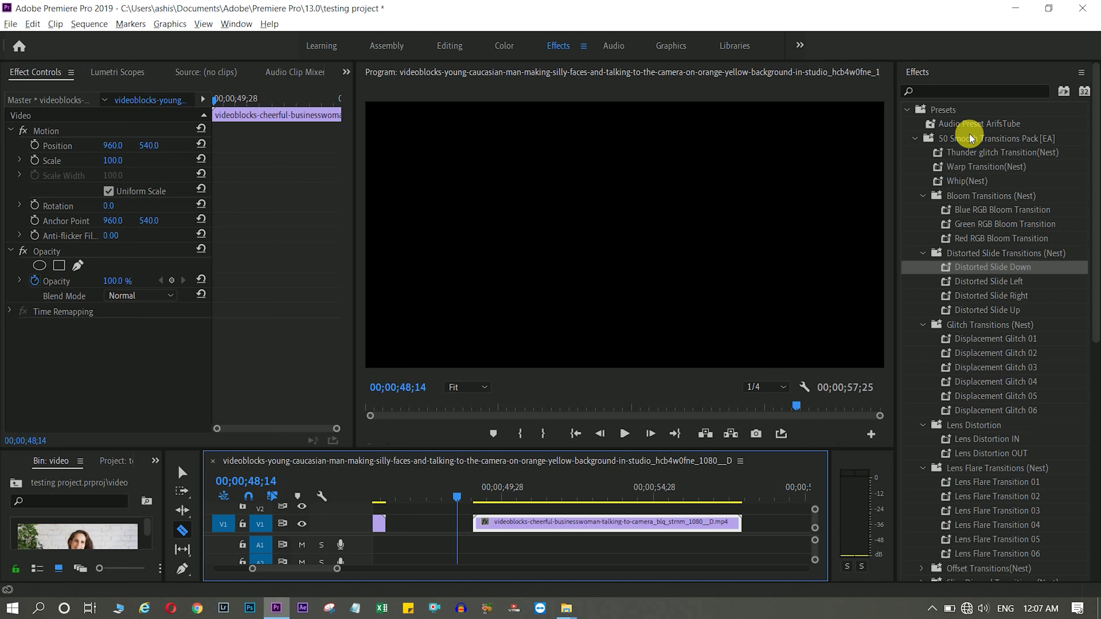
Razor-cut the V1 businesswoman clip just after its start to create a transition point.
{"action": "scroll", "coordinate": [1053, 274], "scroll_direction": "down", "scroll_amount": 2}
{"action": "scroll", "coordinate": [1037, 276], "scroll_direction": "down", "scroll_amount": 5}
{"action": "scroll", "coordinate": [1037, 276], "scroll_direction": "up", "scroll_amount": 3}
{"action": "scroll", "coordinate": [1037, 276], "scroll_direction": "up", "scroll_amount": 2}
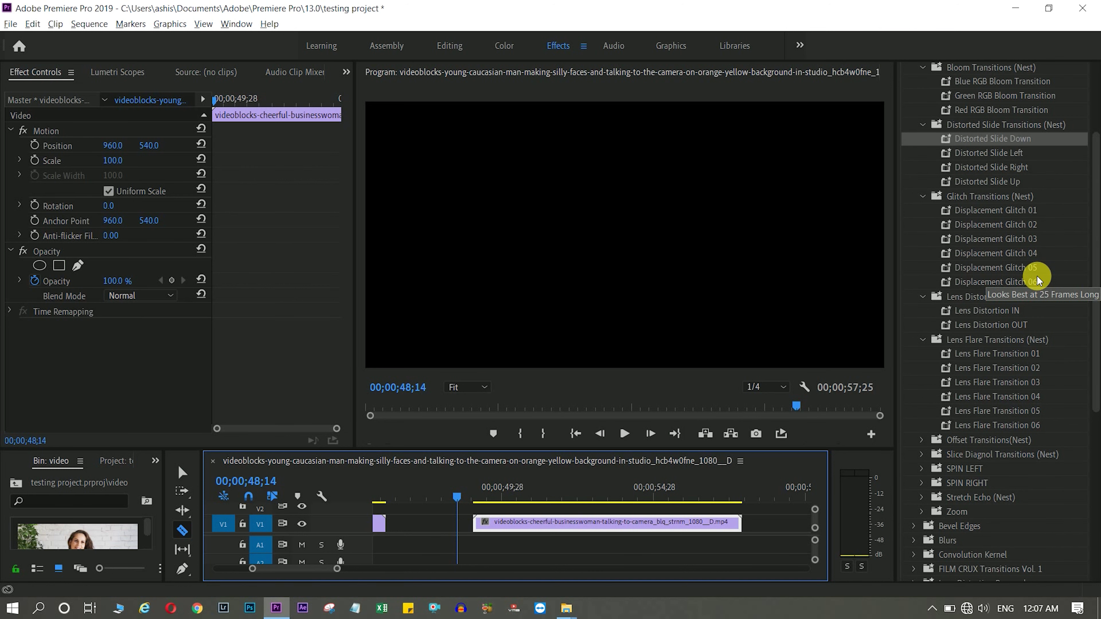
{"action": "scroll", "coordinate": [1037, 276], "scroll_direction": "up", "scroll_amount": 3}
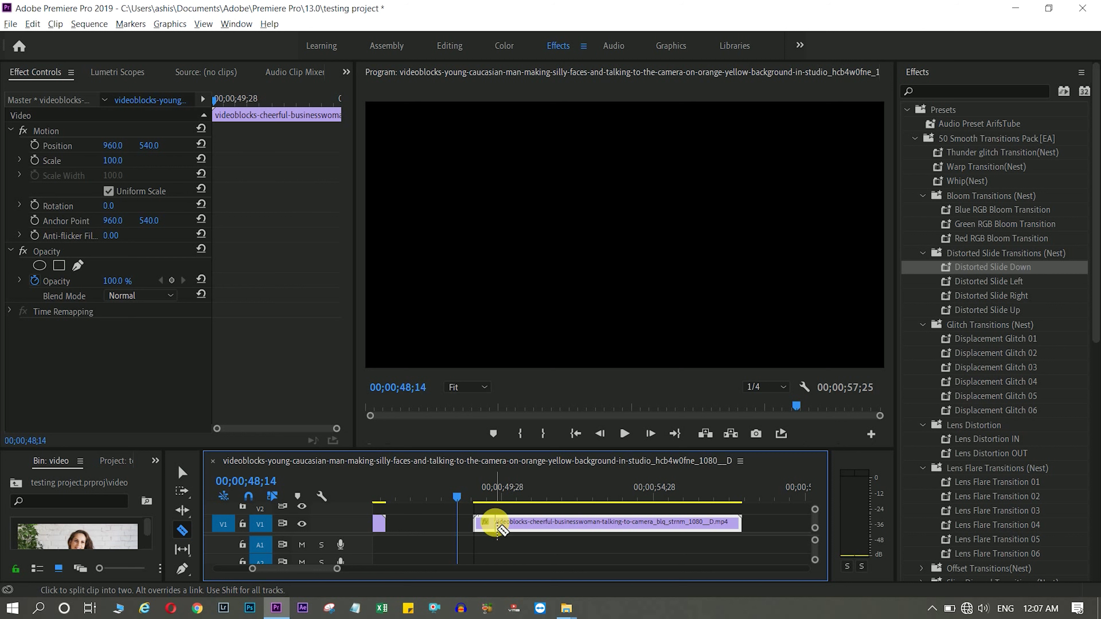
{"action": "left_click", "coordinate": [498, 525]}
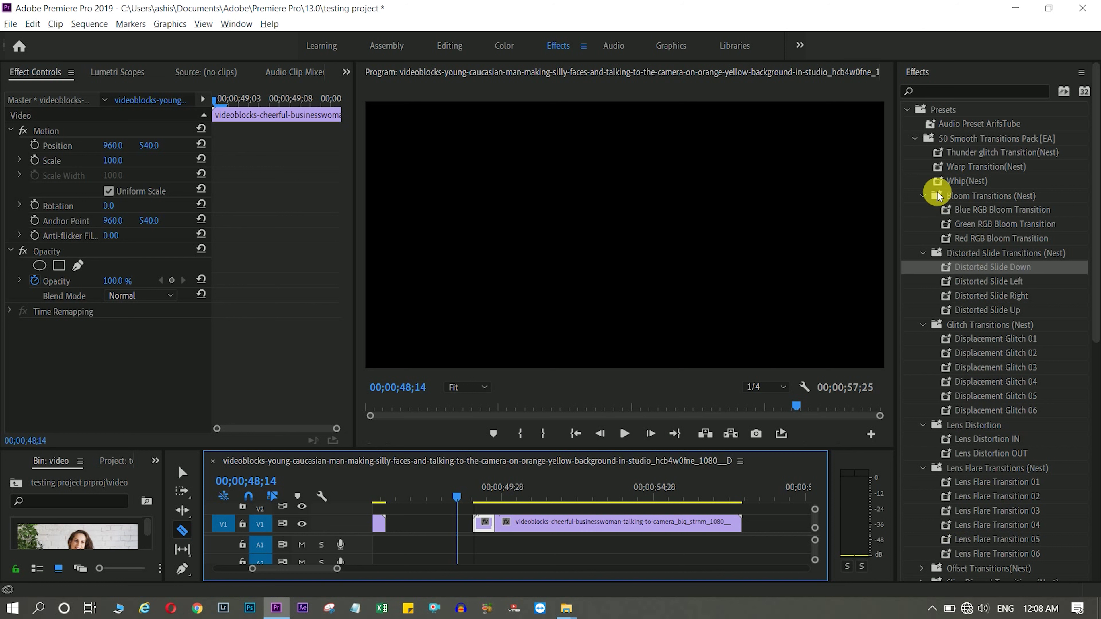
Preview the Whip(Nest) transition on the clip's start, then undo it.
{"action": "mouse_move", "coordinate": [937, 180]}
{"action": "left_mouse_down"}
{"action": "mouse_move", "coordinate": [491, 532]}
{"action": "mouse_move", "coordinate": [486, 523]}
{"action": "left_mouse_up"}
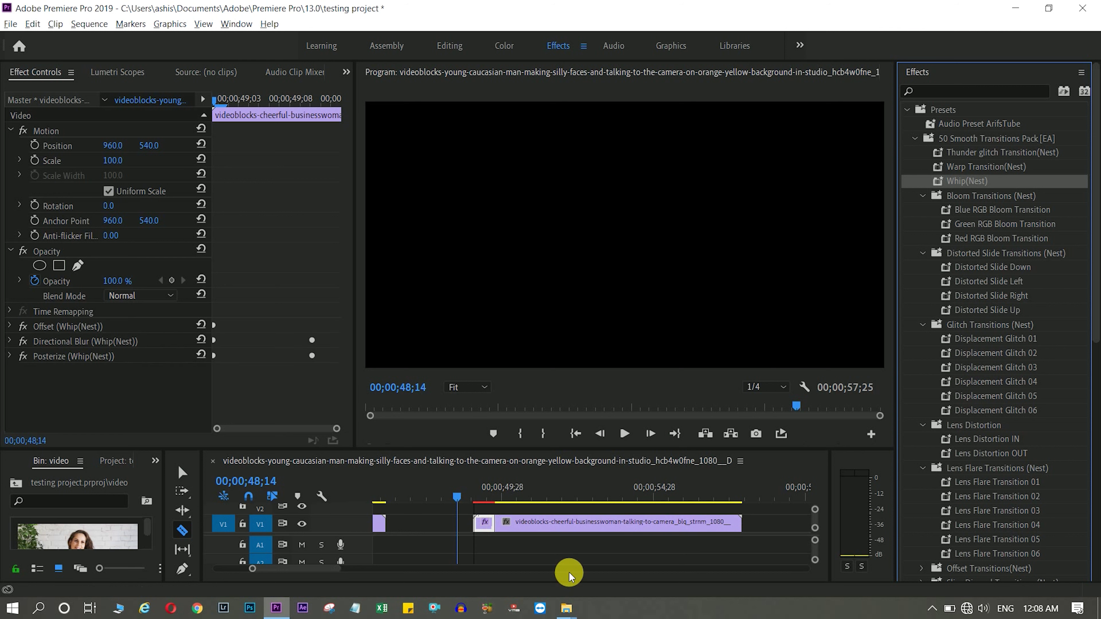
{"action": "key", "text": "space"}
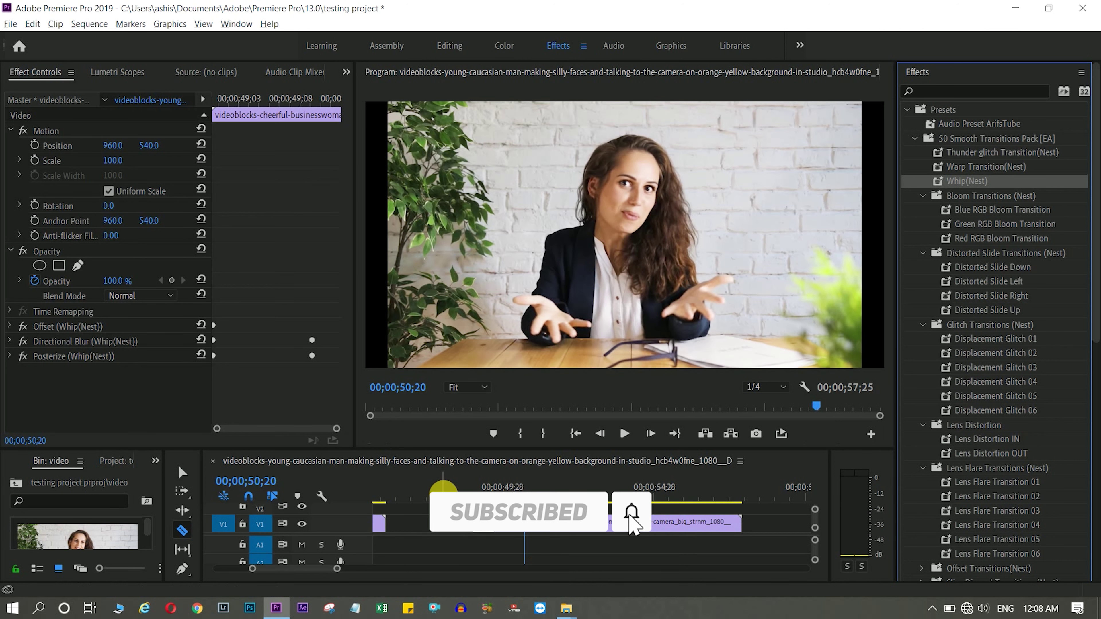
{"action": "key", "text": "Left"}
{"action": "key", "text": "ctrl+z"}
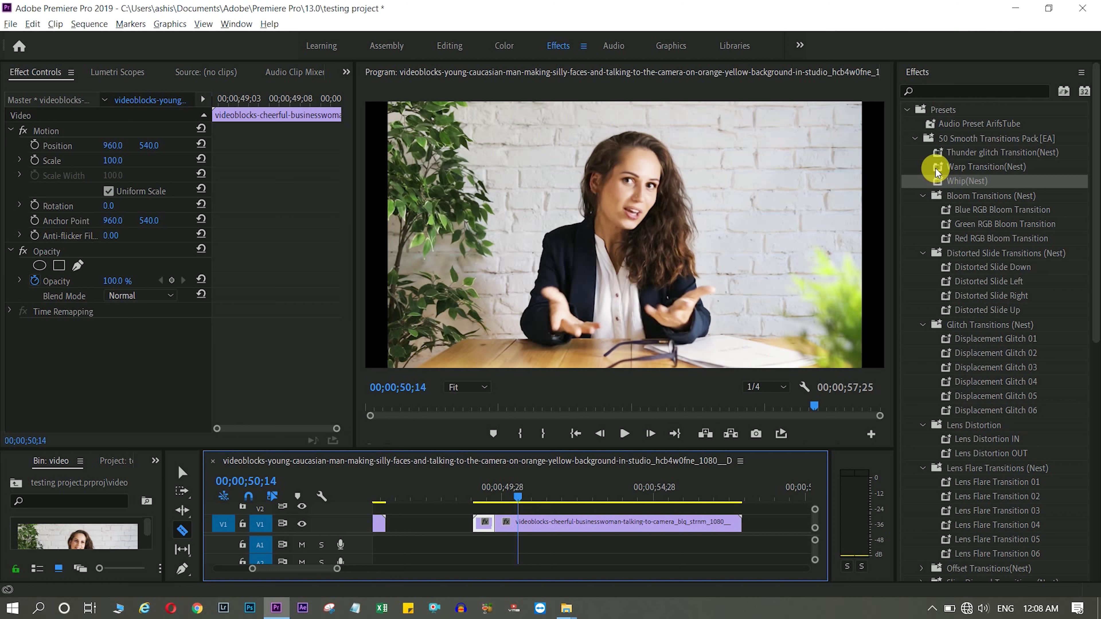
Apply Warp Transition(Nest) to the clip's start and preview it twice from before the cut.
{"action": "left_click_drag", "start_coordinate": [938, 169], "coordinate": [488, 529]}
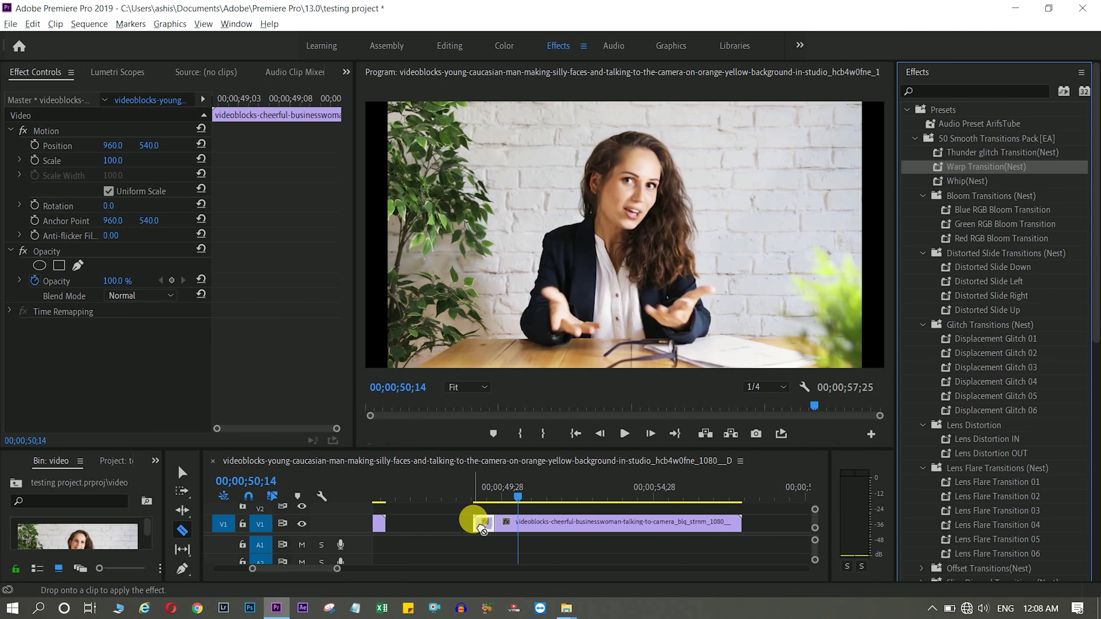
{"action": "left_click", "coordinate": [441, 497]}
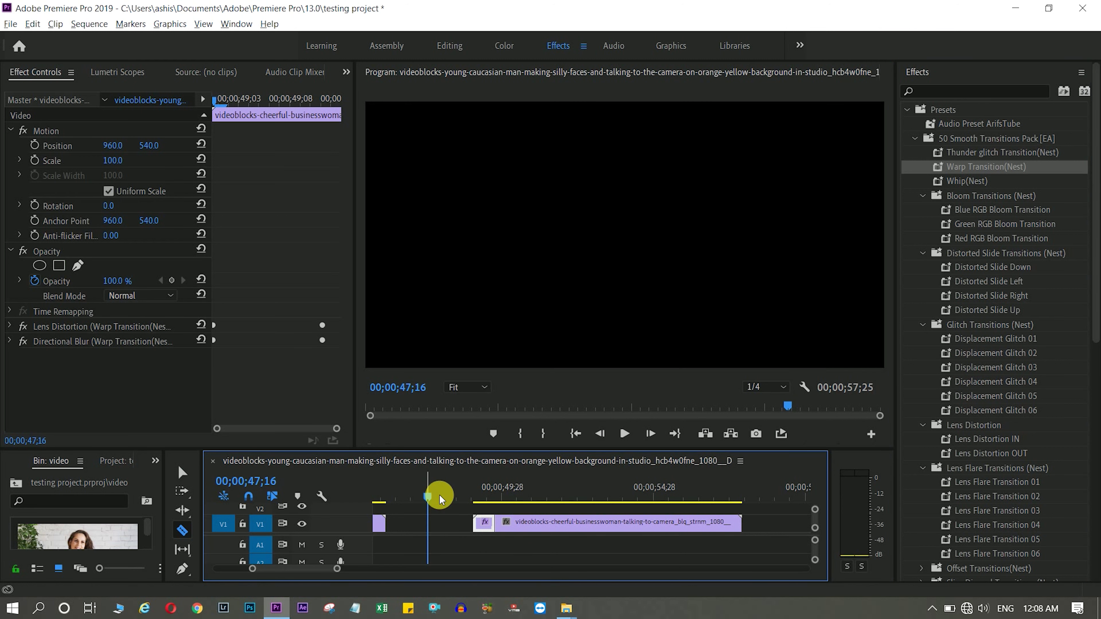
{"action": "key", "text": "space"}
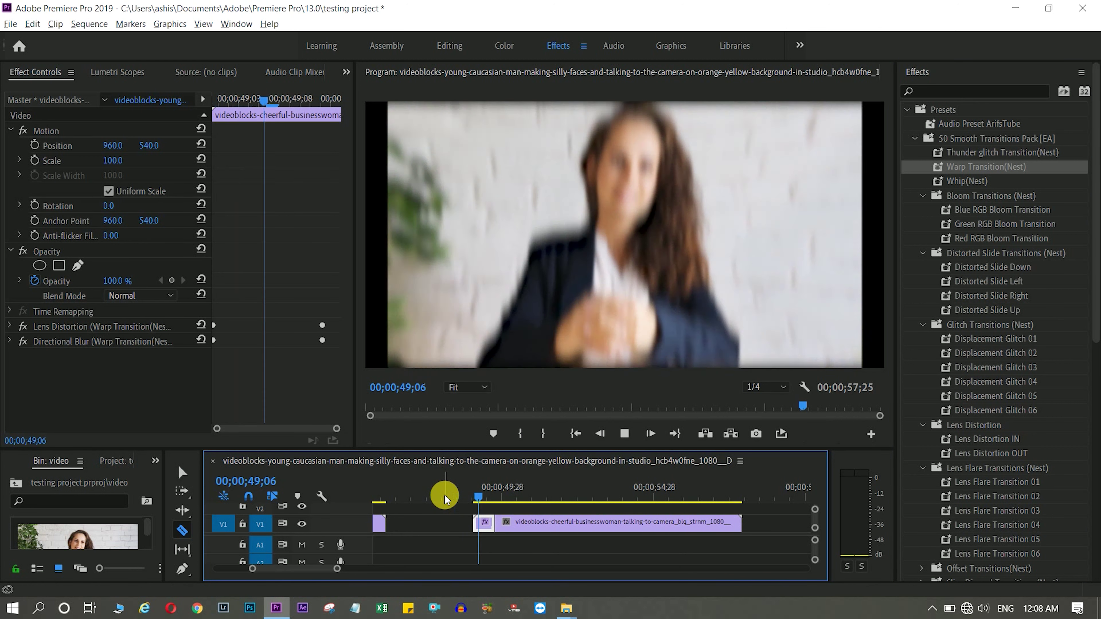
{"action": "key", "text": "space"}
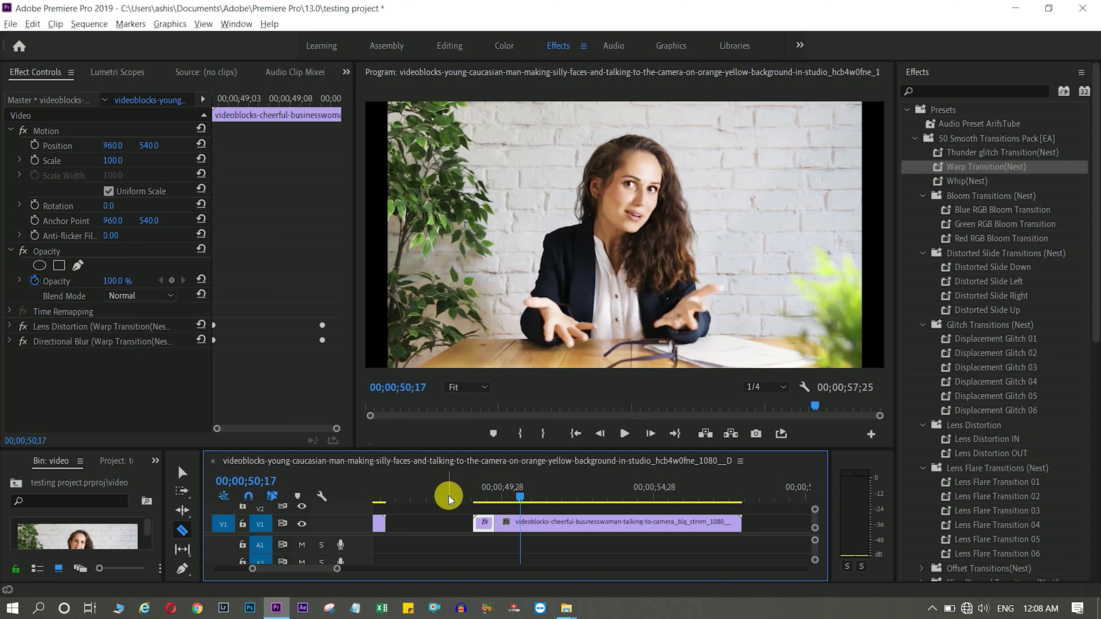
{"action": "left_click", "coordinate": [451, 495]}
{"action": "key", "text": "space"}
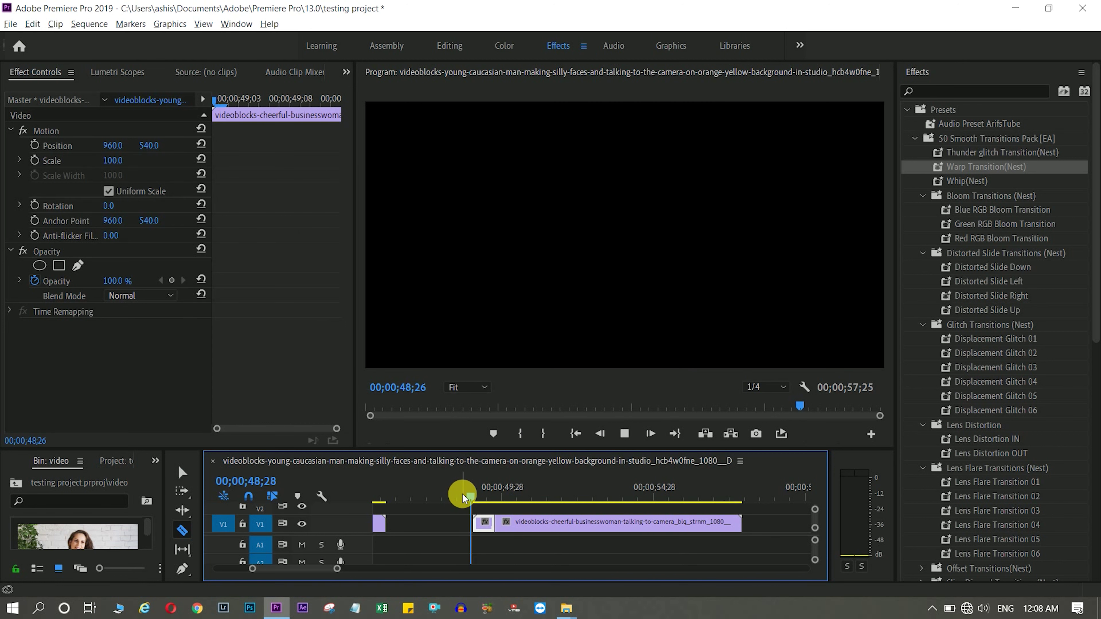
{"action": "key", "text": "space"}
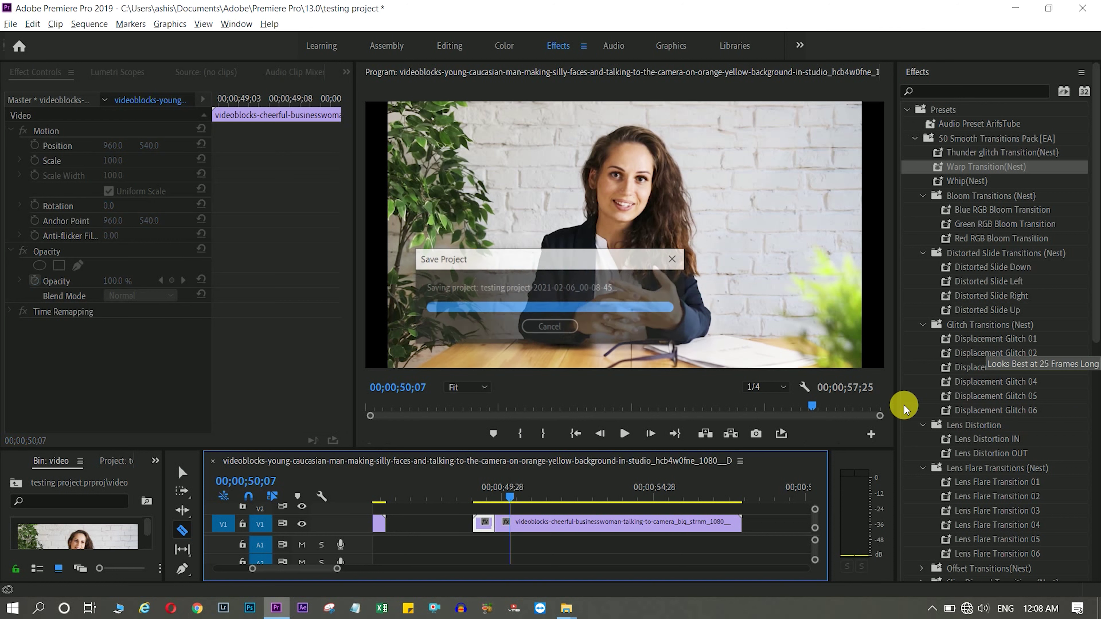
Try Displacement Glitch 01, 02 and 05 on the cut, previewing and undoing each.
{"action": "left_click_drag", "start_coordinate": [971, 339], "coordinate": [495, 526]}
{"action": "left_click", "coordinate": [446, 499]}
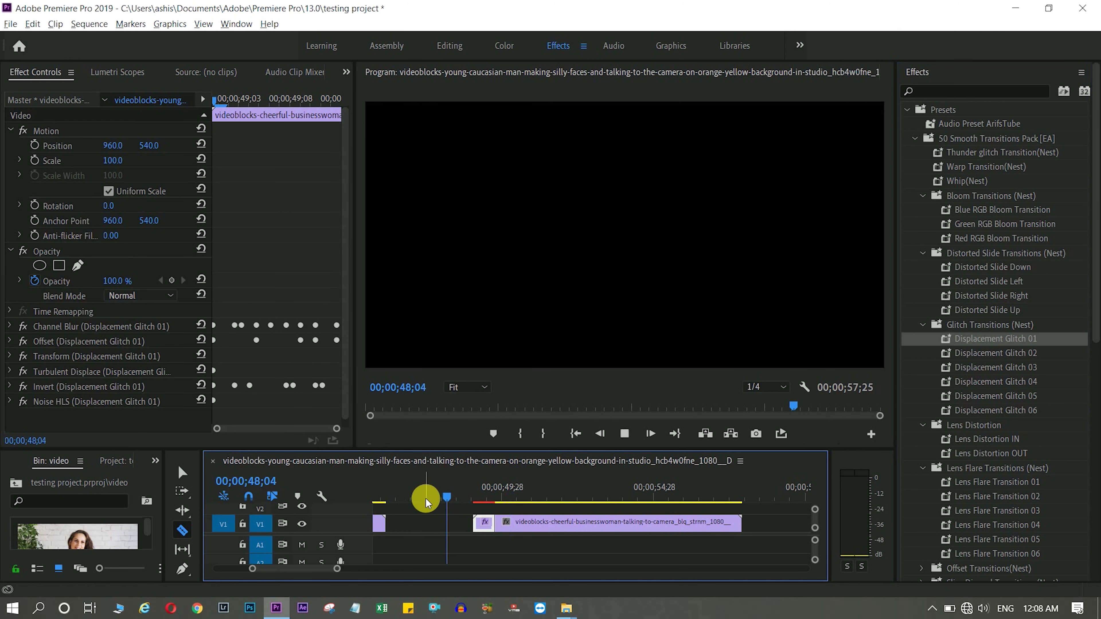
{"action": "key", "text": "space"}
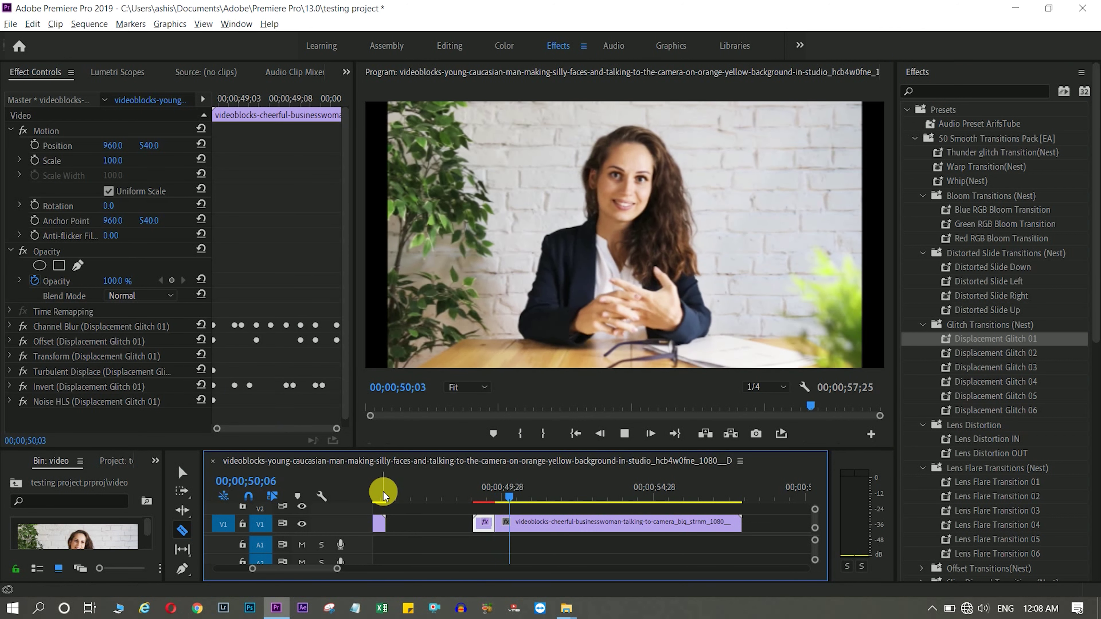
{"action": "key", "text": "space"}
{"action": "key", "text": "ctrl+z"}
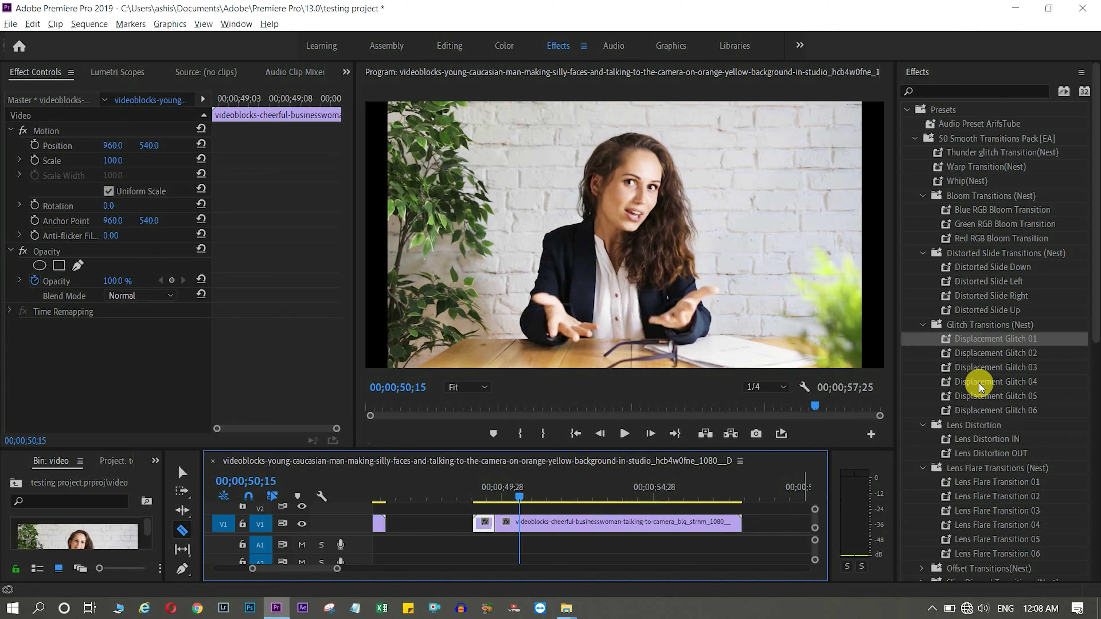
{"action": "left_click_drag", "start_coordinate": [971, 355], "coordinate": [486, 522]}
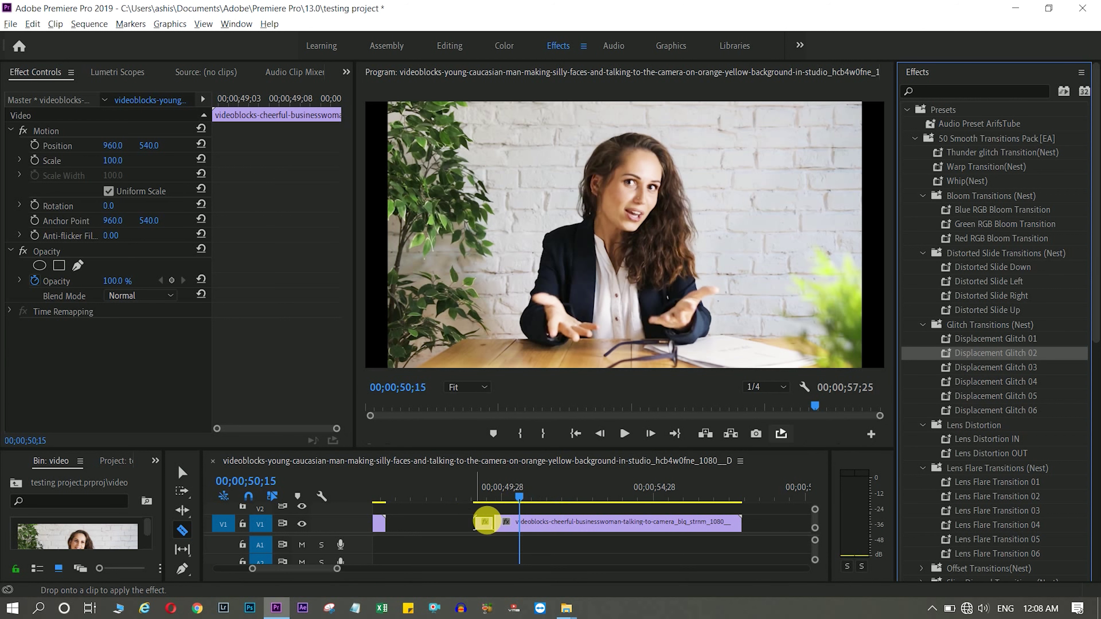
{"action": "left_click", "coordinate": [442, 492]}
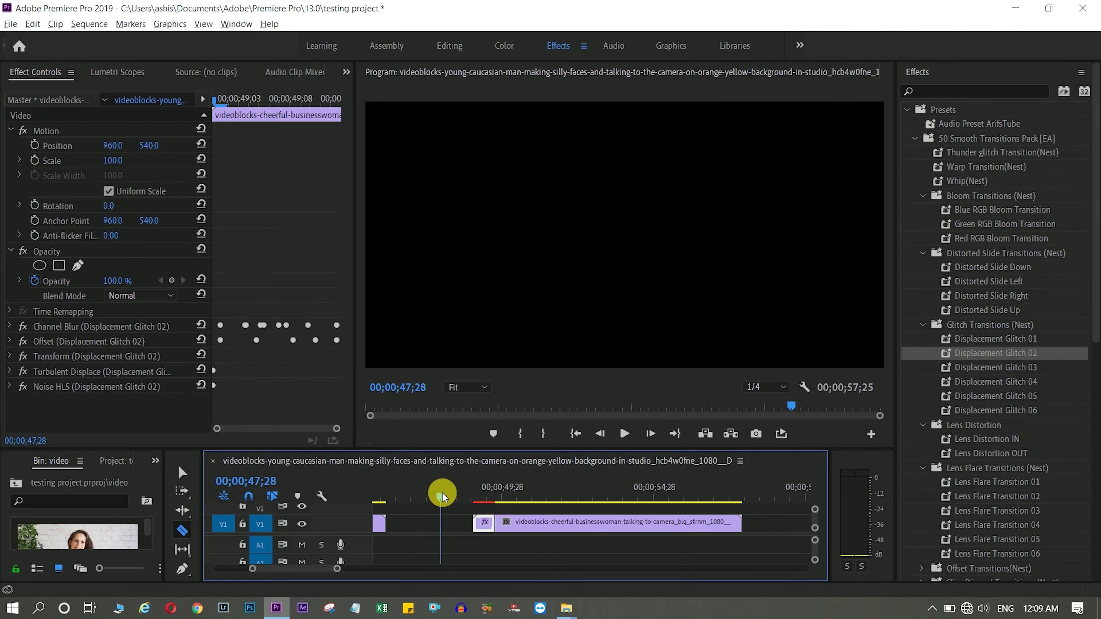
{"action": "key", "text": "space"}
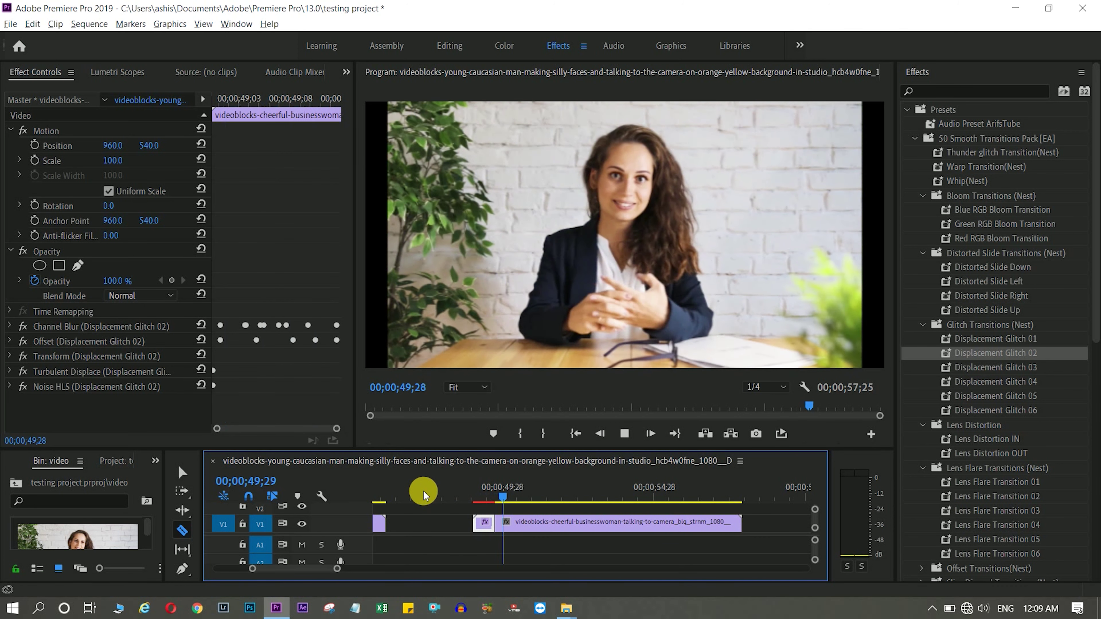
{"action": "key", "text": "space"}
{"action": "key", "text": "ctrl+z"}
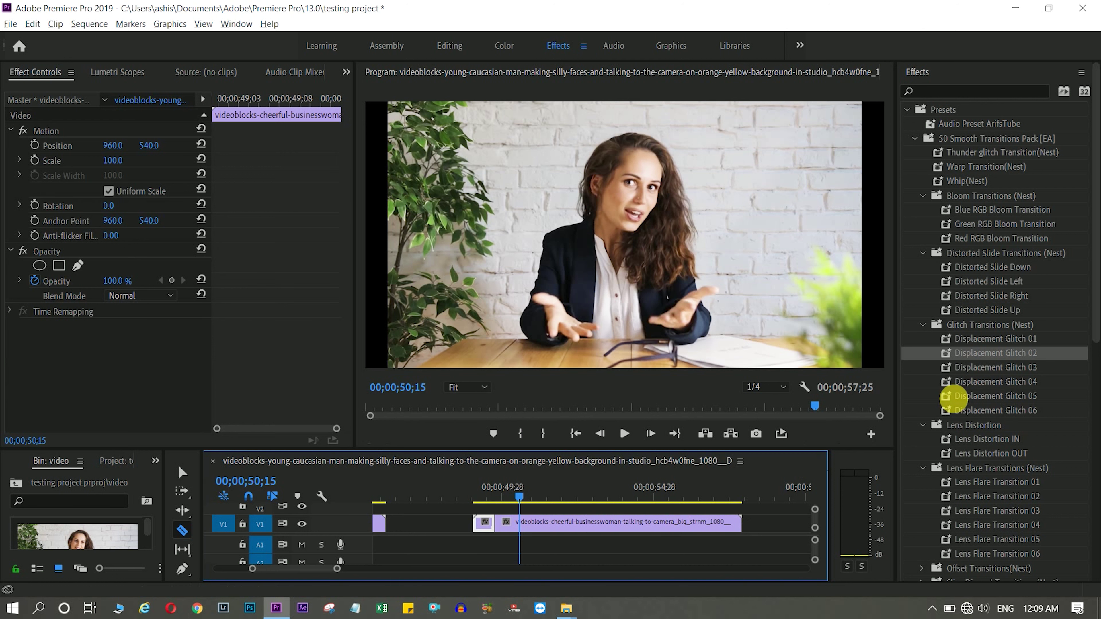
{"action": "double_click", "coordinate": [990, 397]}
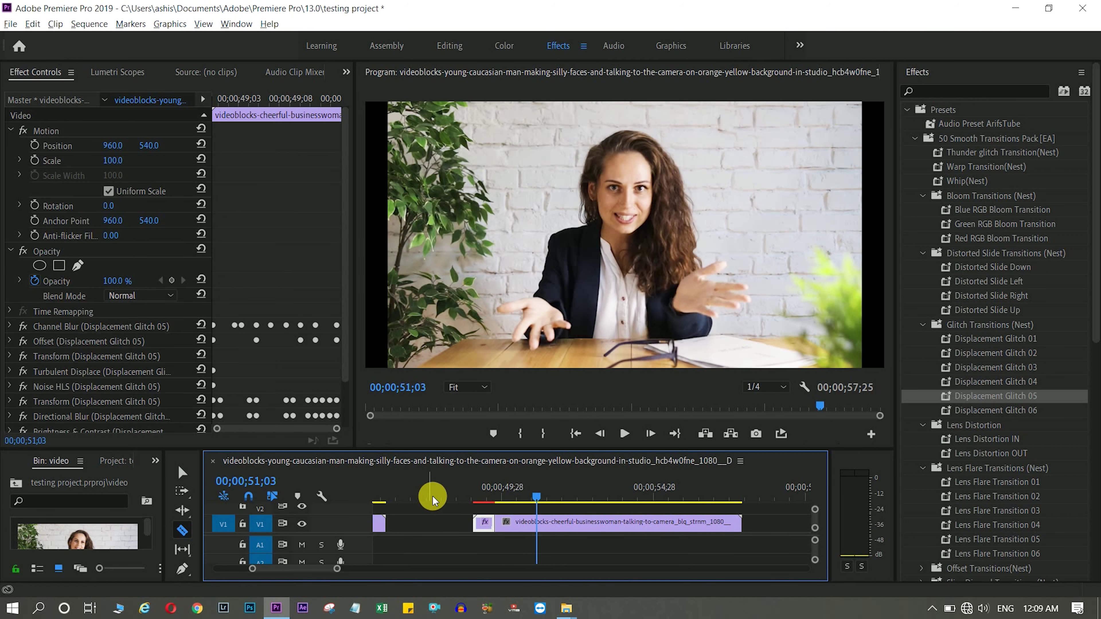
{"action": "key", "text": "ctrl+z"}
Preview Lens Flare Transition 01 and 02 on the clip's start, then undo them.
{"action": "left_click_drag", "start_coordinate": [975, 484], "coordinate": [490, 527]}
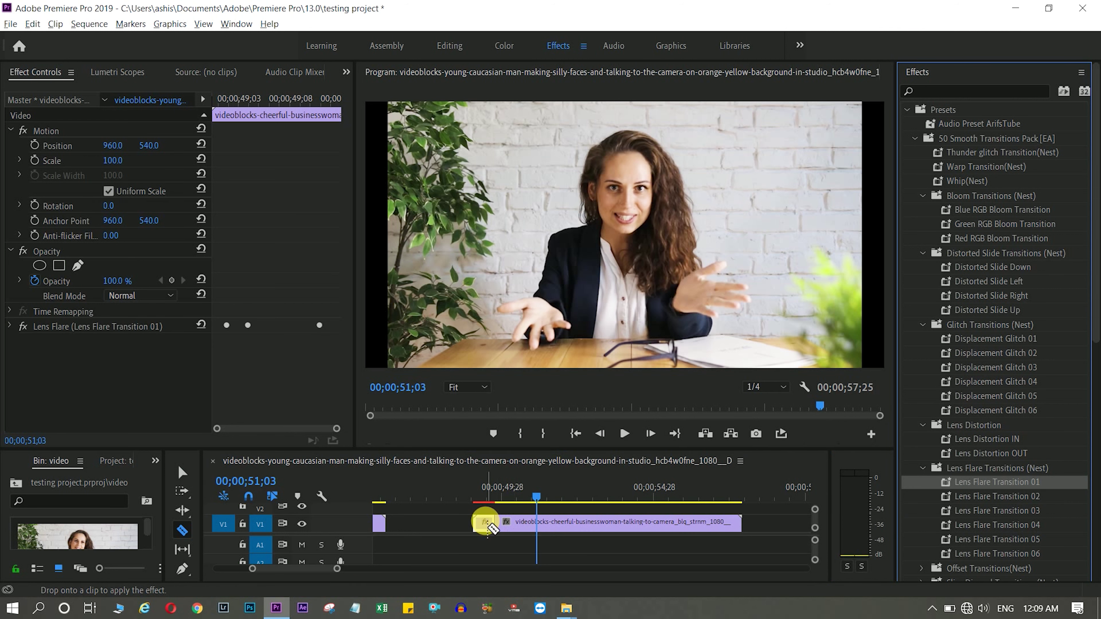
{"action": "left_click", "coordinate": [442, 496]}
{"action": "key", "text": "space"}
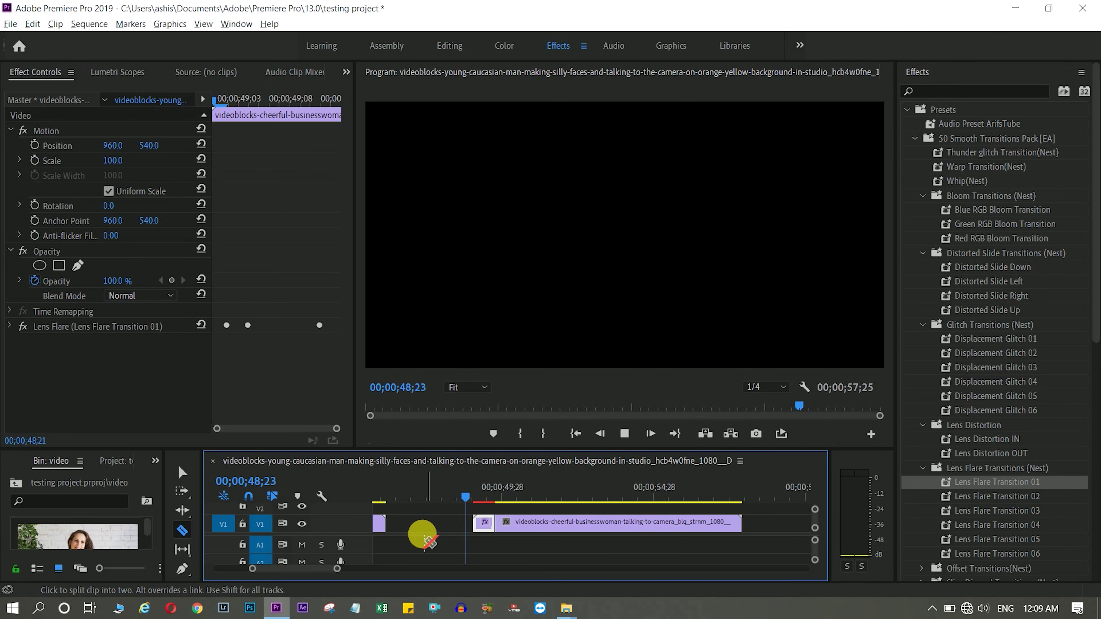
{"action": "key", "text": "space"}
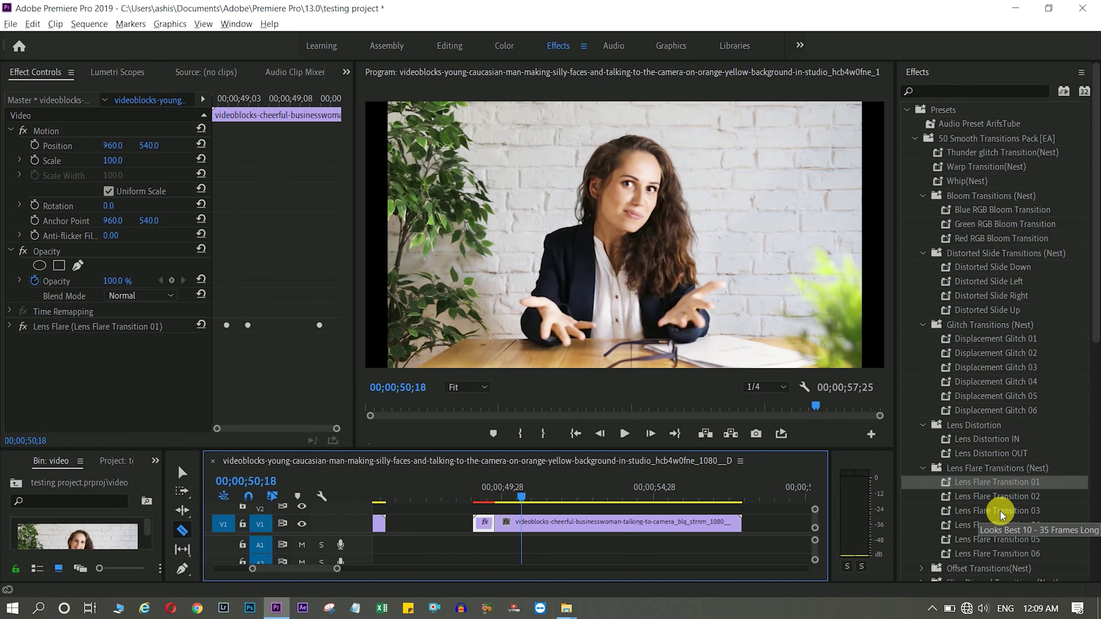
{"action": "left_click_drag", "start_coordinate": [981, 495], "coordinate": [615, 500]}
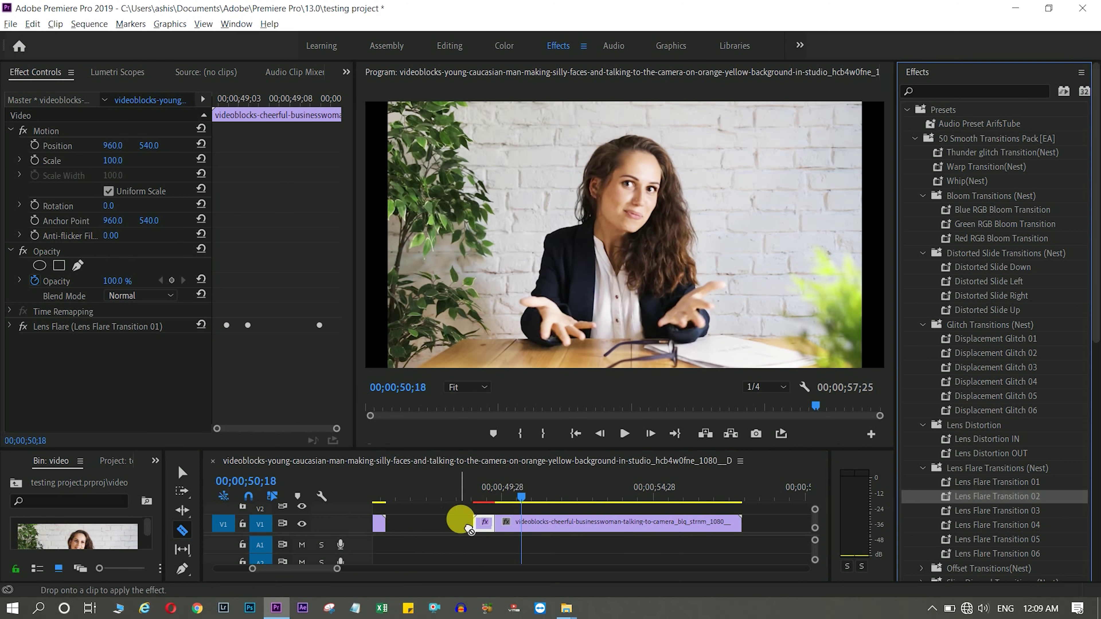
{"action": "left_click_drag", "start_coordinate": [470, 530], "coordinate": [477, 522]}
{"action": "left_click", "coordinate": [430, 491]}
{"action": "key", "text": "space"}
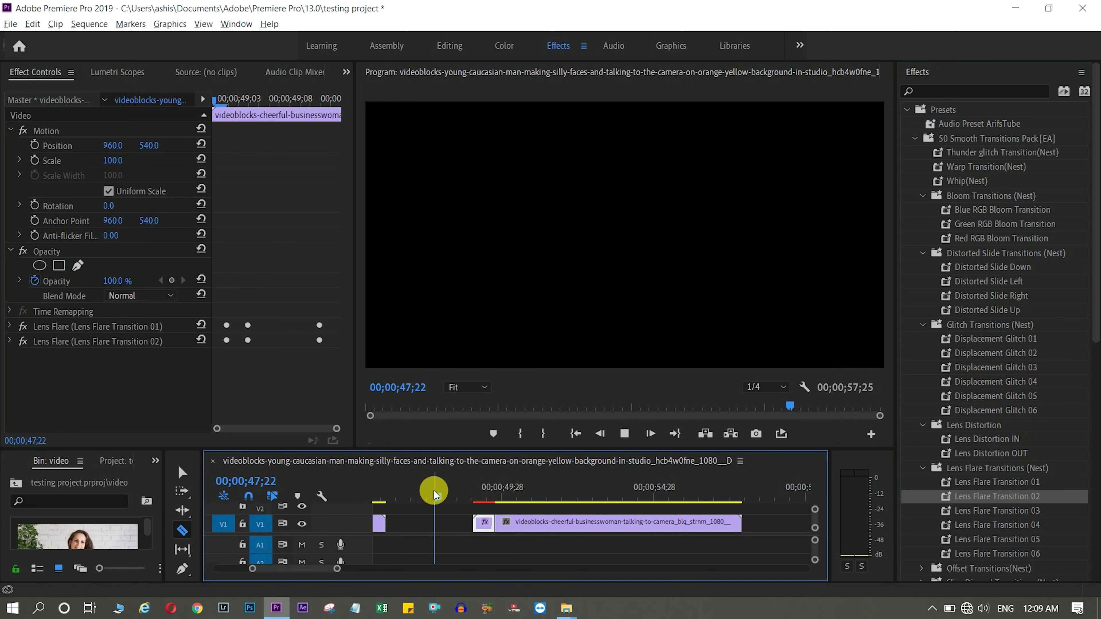
{"action": "key", "text": "space"}
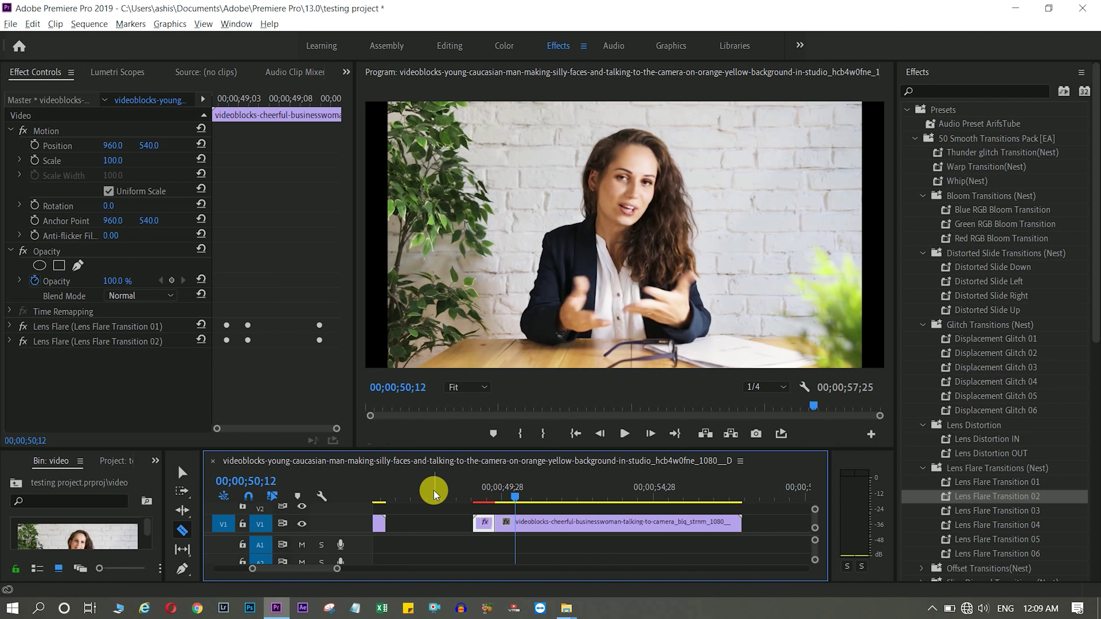
{"action": "key", "text": "ctrl+z"}
Apply the Offset Transitions Left to Right preset to the clip start and preview it.
{"action": "scroll", "coordinate": [1005, 466], "scroll_direction": "down", "scroll_amount": 4}
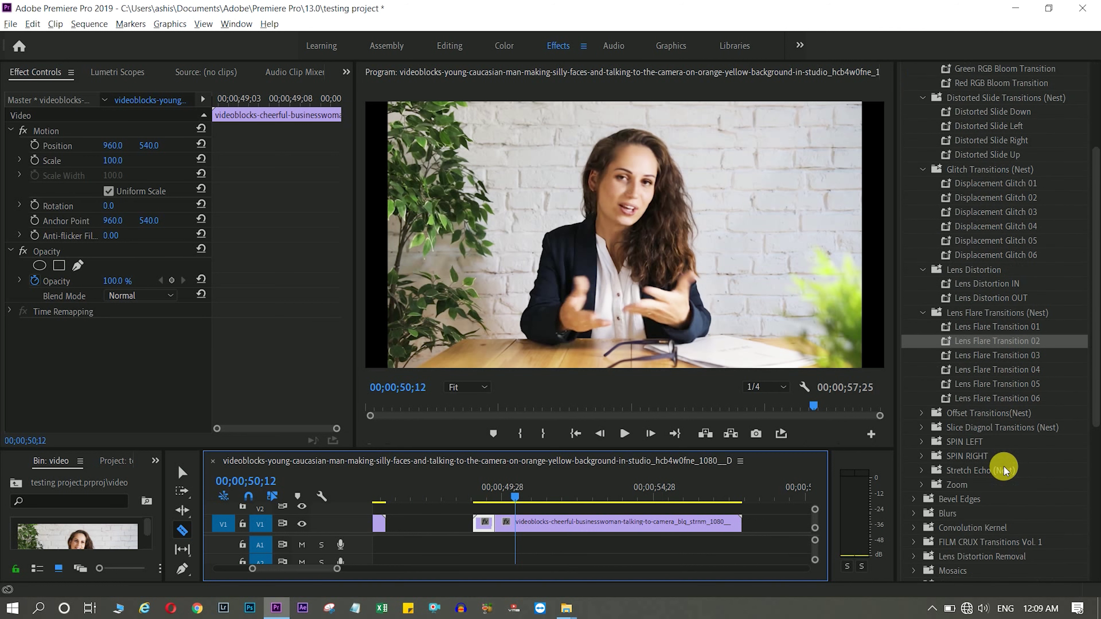
{"action": "left_click", "coordinate": [923, 413]}
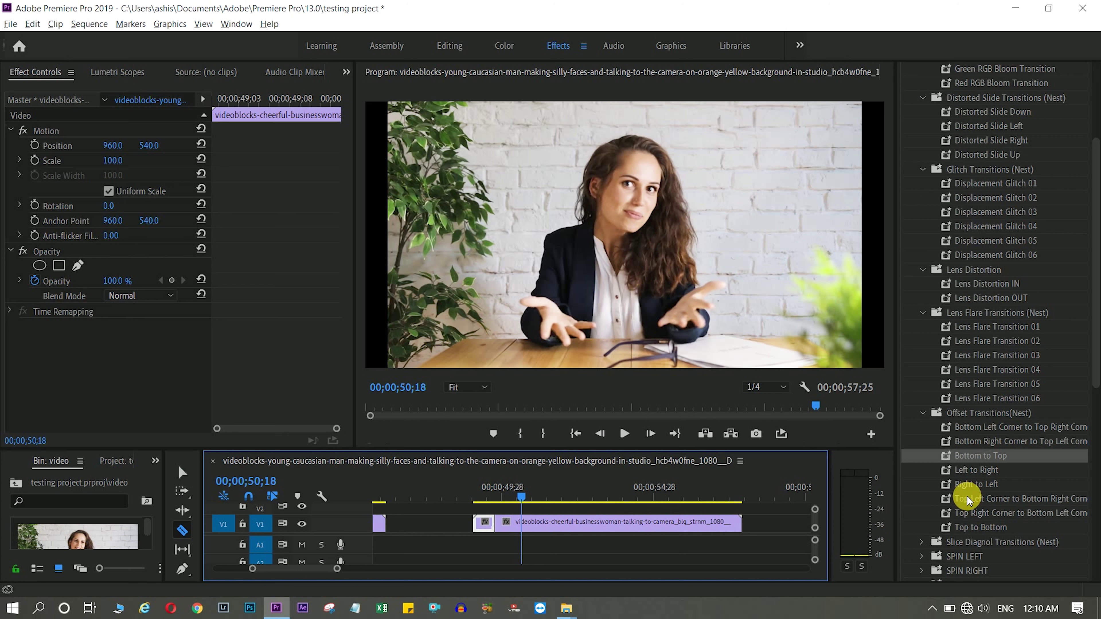
{"action": "left_click", "coordinate": [951, 469]}
{"action": "left_click_drag", "start_coordinate": [951, 478], "coordinate": [486, 527]}
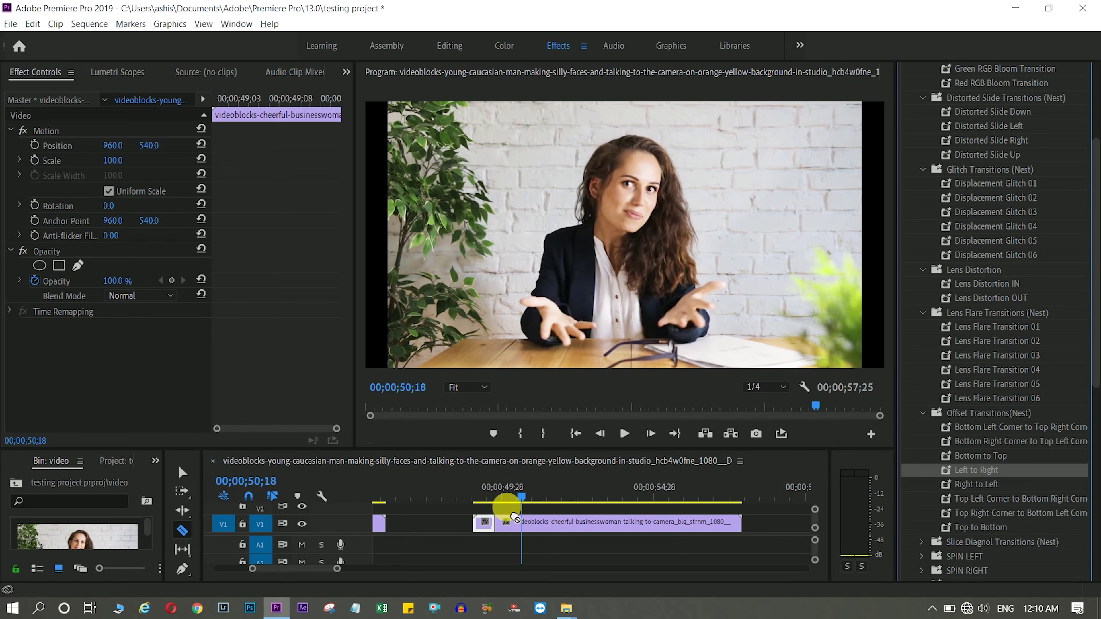
{"action": "left_click", "coordinate": [435, 489]}
{"action": "key", "text": "space"}
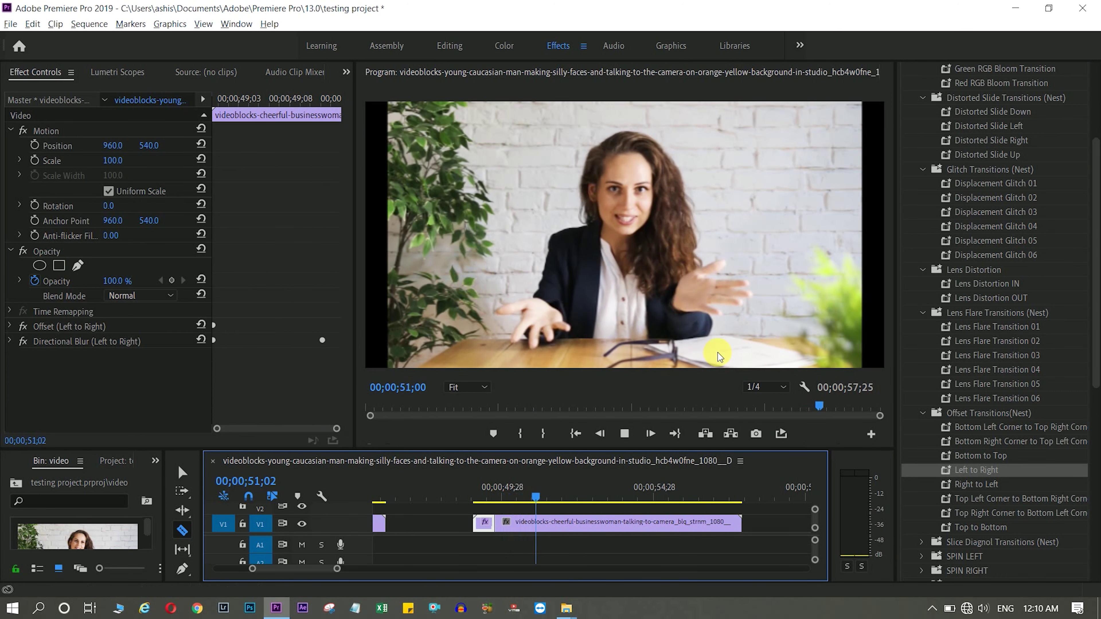
{"action": "key", "text": "space"}
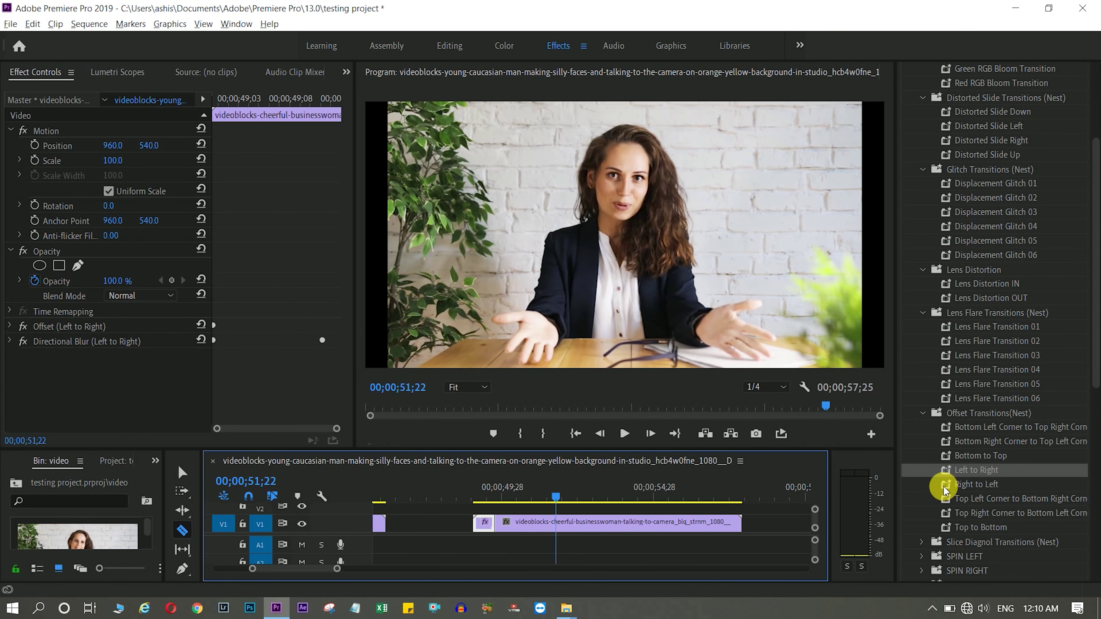
Replace it with the Offset Right to Left preset and preview from before the clip.
{"action": "left_click_drag", "start_coordinate": [946, 486], "coordinate": [490, 533]}
{"action": "left_click", "coordinate": [448, 496]}
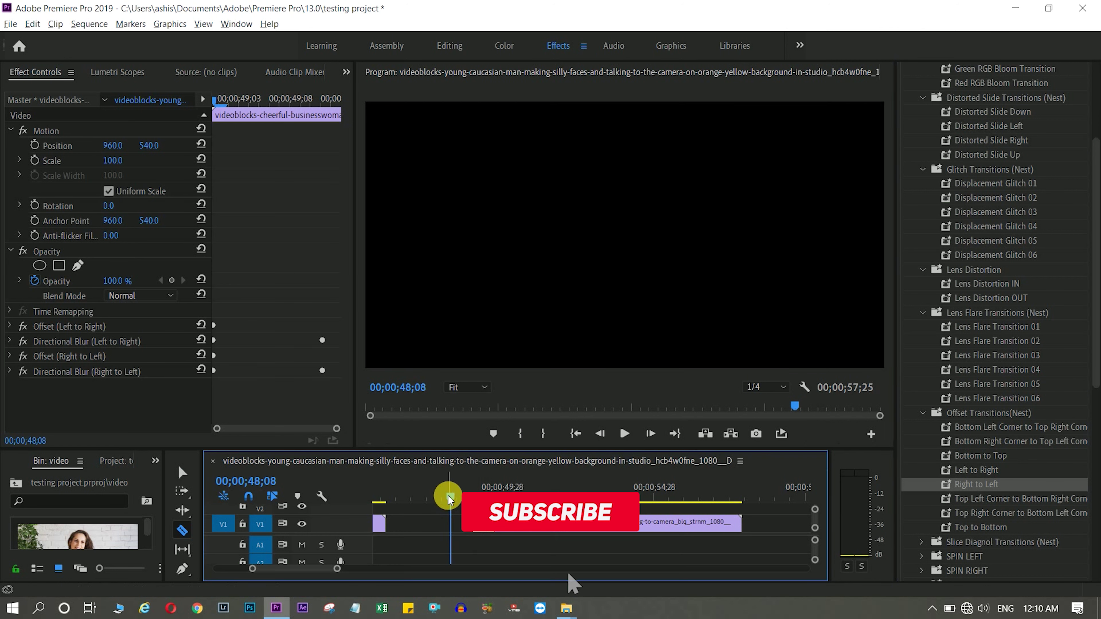
{"action": "key", "text": "space"}
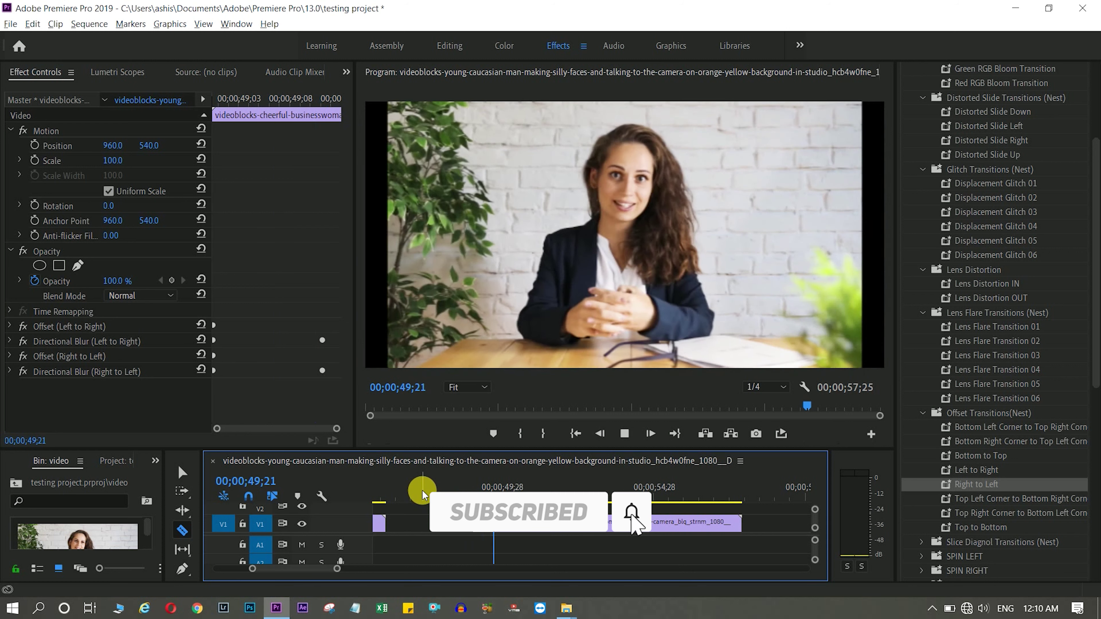
{"action": "left_click", "coordinate": [440, 493]}
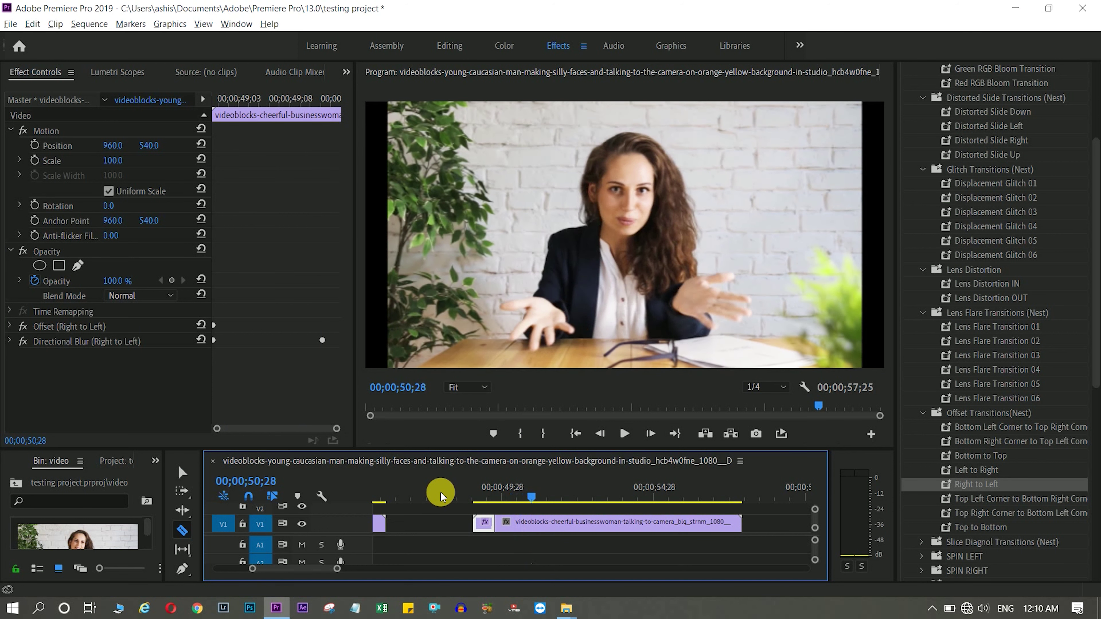
{"action": "key", "text": "space"}
Apply Slice Diagnol Left and the SPIN LEFT First Layer preset to the clip start and preview.
{"action": "scroll", "coordinate": [1003, 395], "scroll_direction": "down", "scroll_amount": 5}
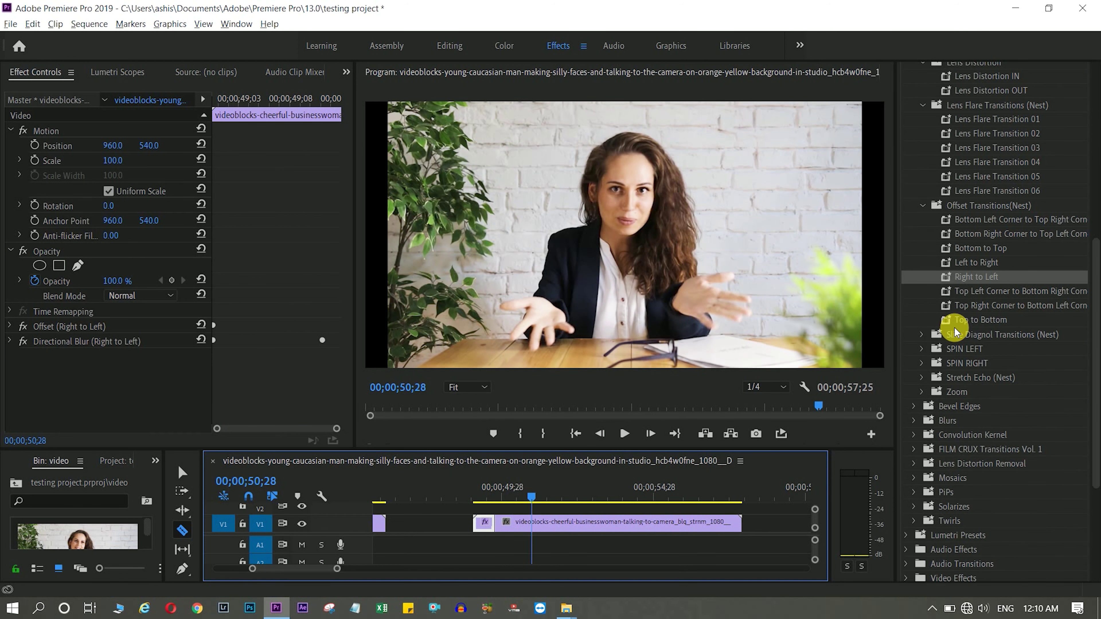
{"action": "left_click", "coordinate": [922, 334]}
{"action": "mouse_move", "coordinate": [958, 354]}
{"action": "left_mouse_down"}
{"action": "mouse_move", "coordinate": [476, 515]}
{"action": "mouse_move", "coordinate": [486, 524]}
{"action": "left_mouse_up"}
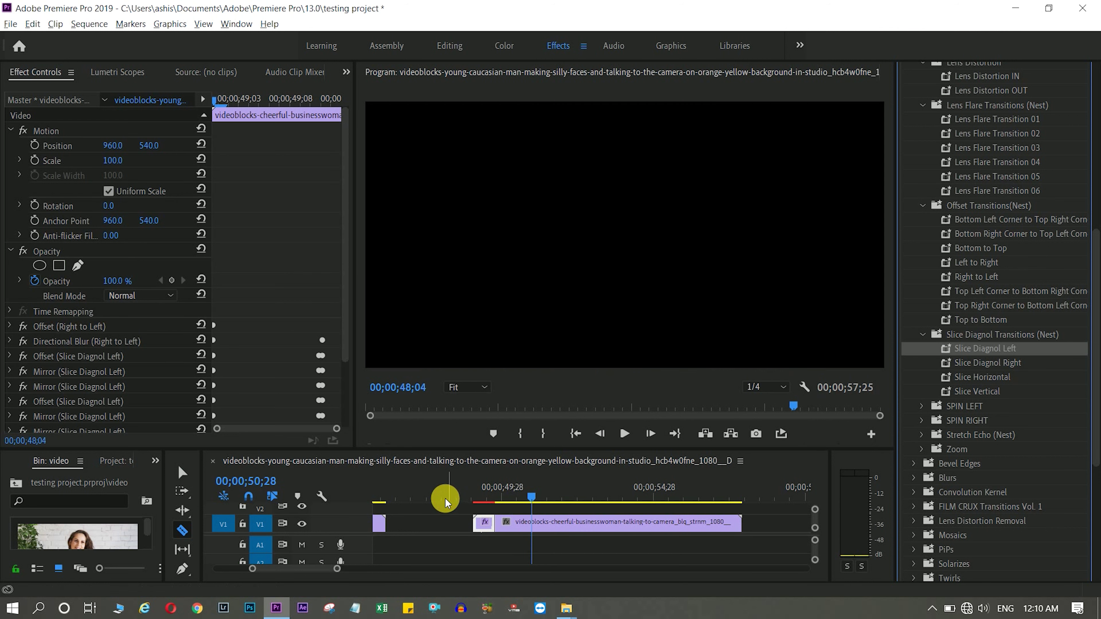
{"action": "left_click", "coordinate": [922, 406]}
{"action": "left_click_drag", "start_coordinate": [960, 423], "coordinate": [484, 522]}
{"action": "left_click", "coordinate": [451, 494]}
{"action": "key", "text": "space"}
Preview the SPIN LEFT Second Layer preset, then pick up ZoomIN IN from the Zoom presets.
{"action": "left_click", "coordinate": [997, 432]}
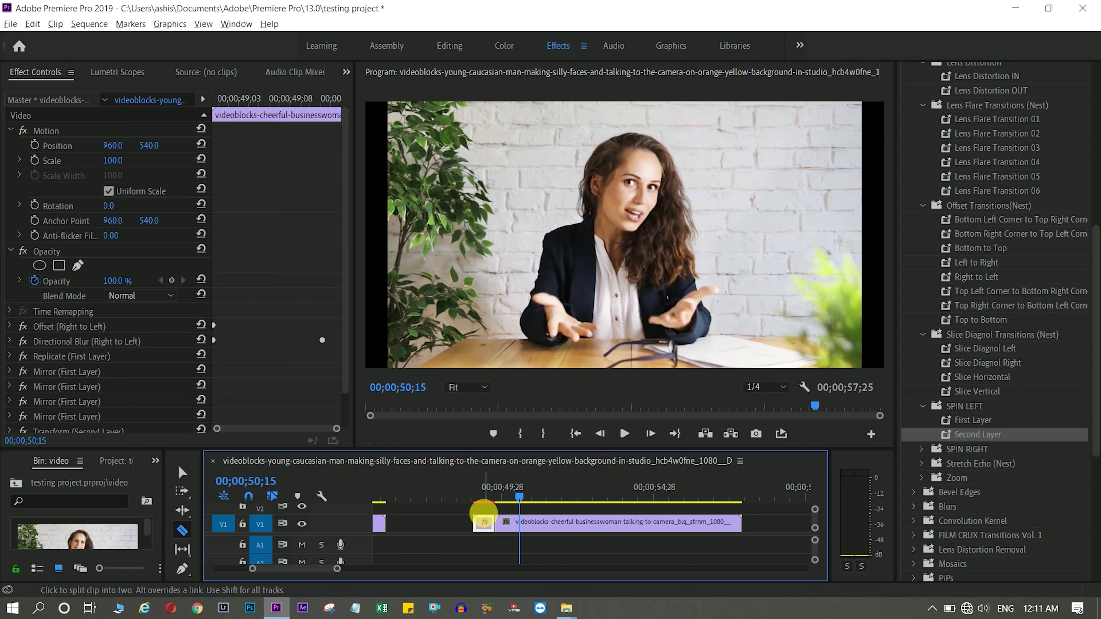
{"action": "left_click", "coordinate": [434, 492]}
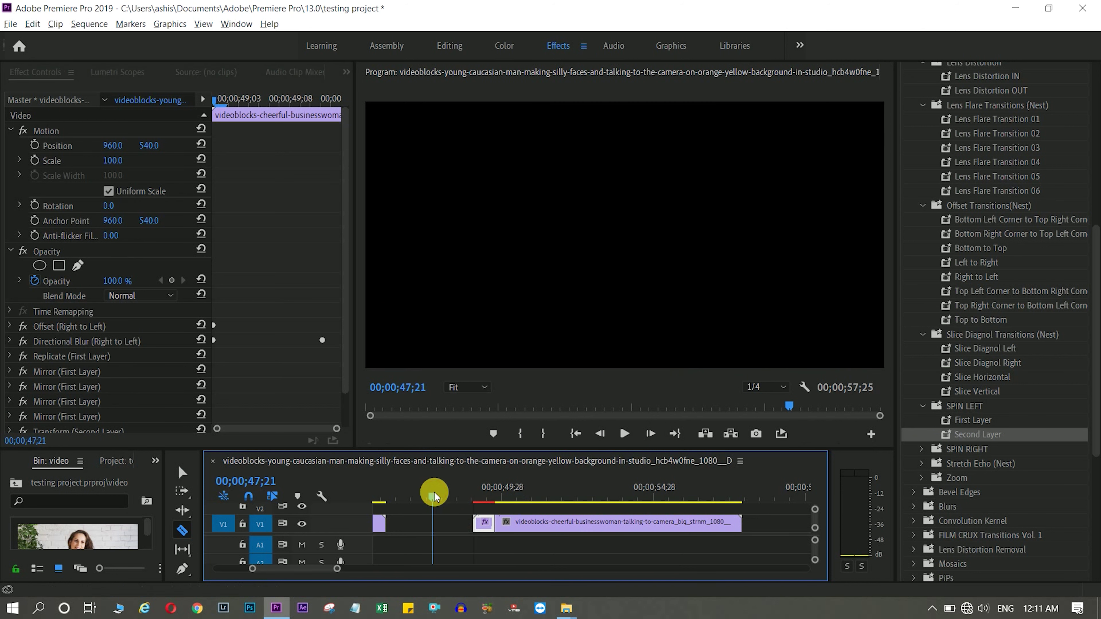
{"action": "key", "text": "space"}
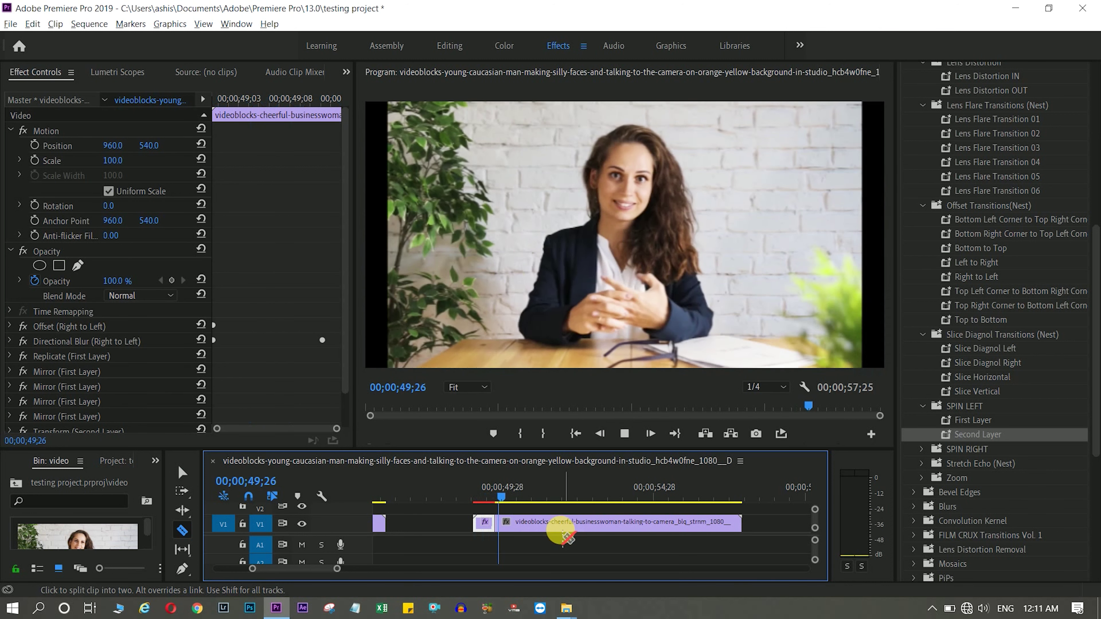
{"action": "key", "text": "space"}
{"action": "left_click_drag", "start_coordinate": [492, 499], "coordinate": [515, 498]}
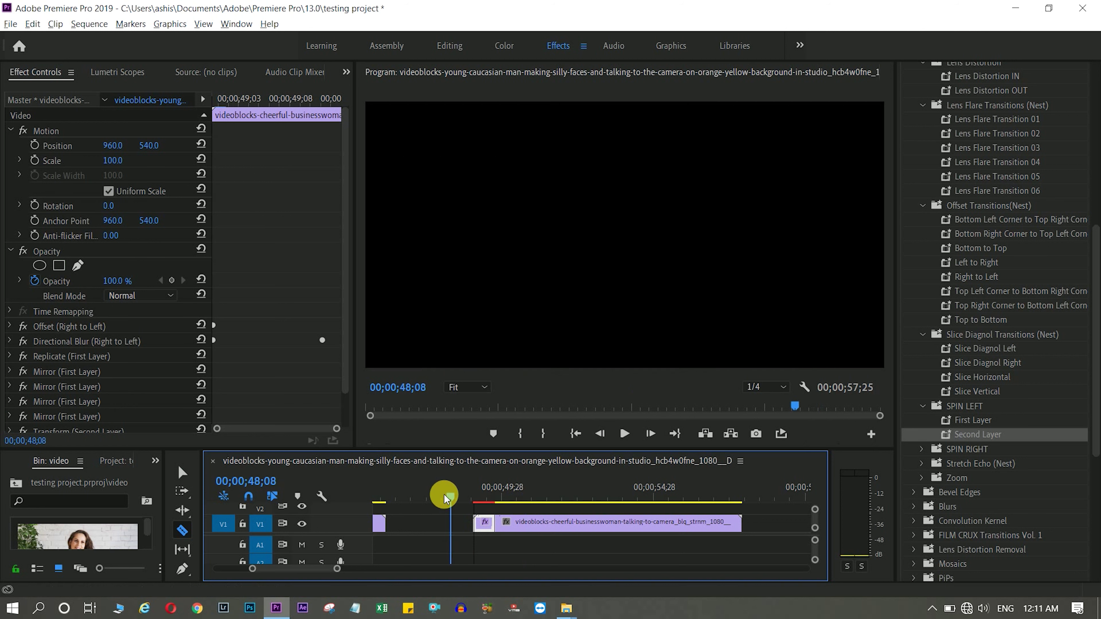
{"action": "left_click", "coordinate": [921, 478]}
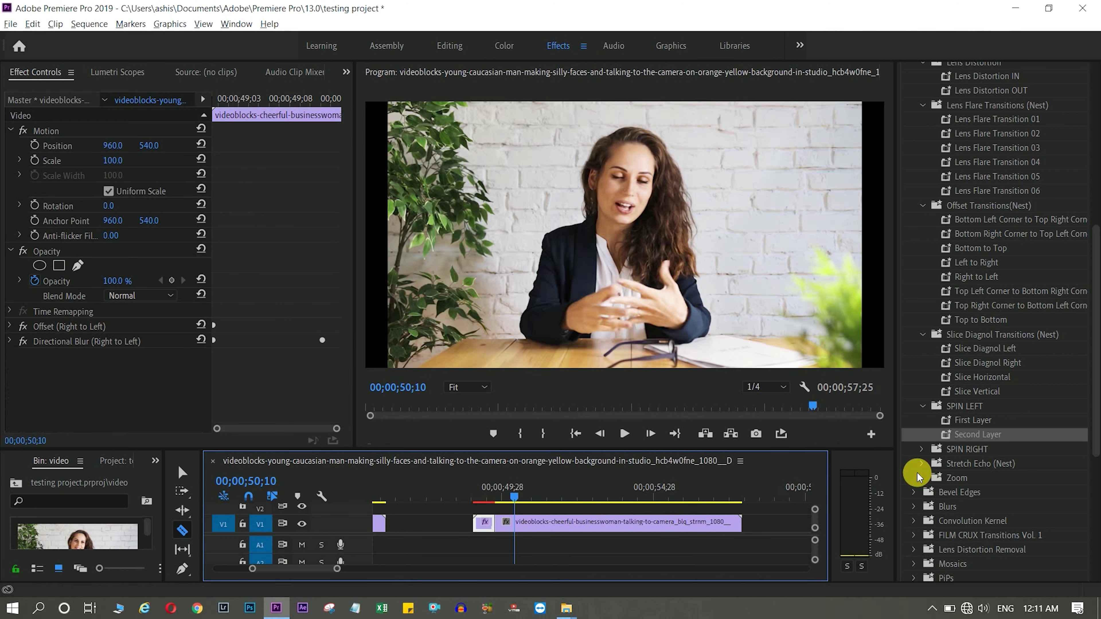
{"action": "mouse_move", "coordinate": [974, 491]}
{"action": "left_mouse_down"}
{"action": "mouse_move", "coordinate": [494, 535]}
{"action": "mouse_move", "coordinate": [493, 525]}
{"action": "left_mouse_up"}
Drop ZoomIN IN on the clip start, preview it twice, then undo it.
{"action": "left_click_drag", "start_coordinate": [437, 499], "coordinate": [524, 499]}
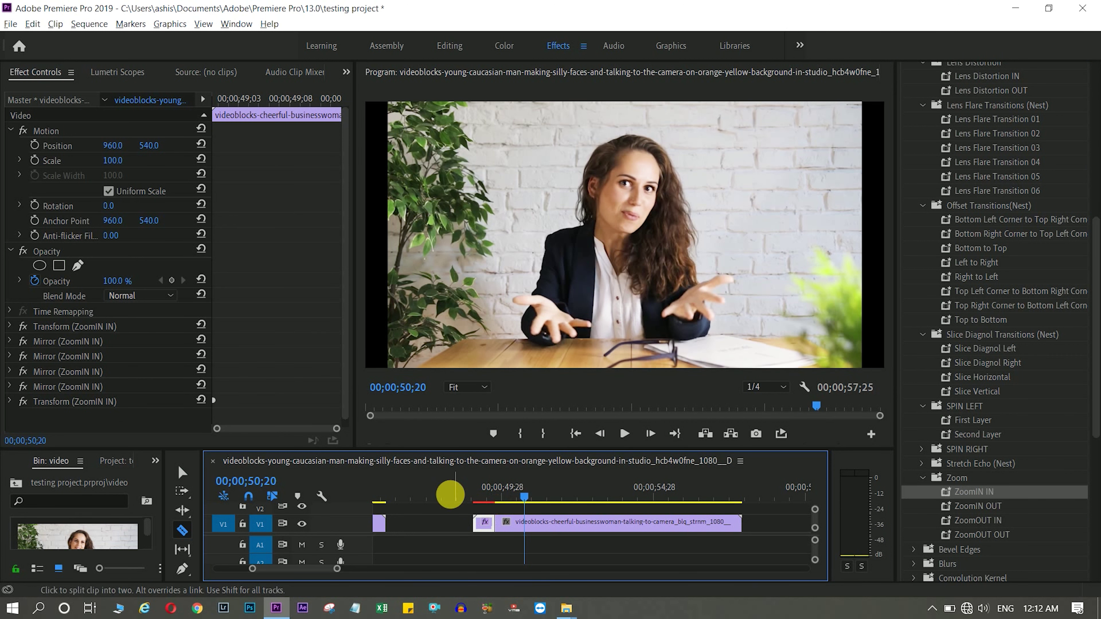
{"action": "left_click", "coordinate": [438, 497]}
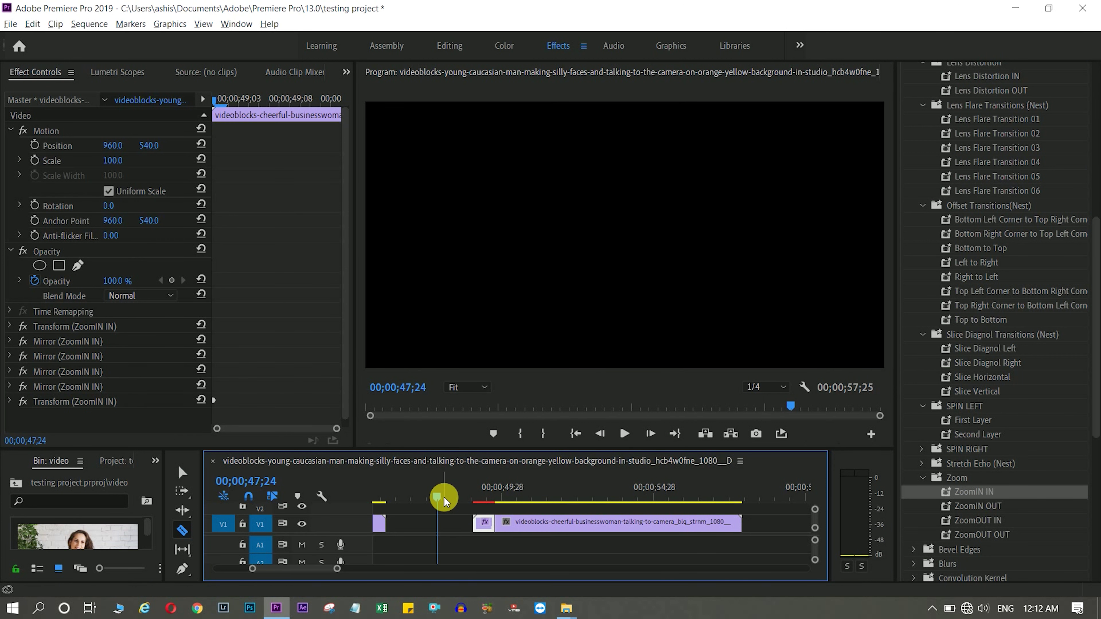
{"action": "key", "text": "space"}
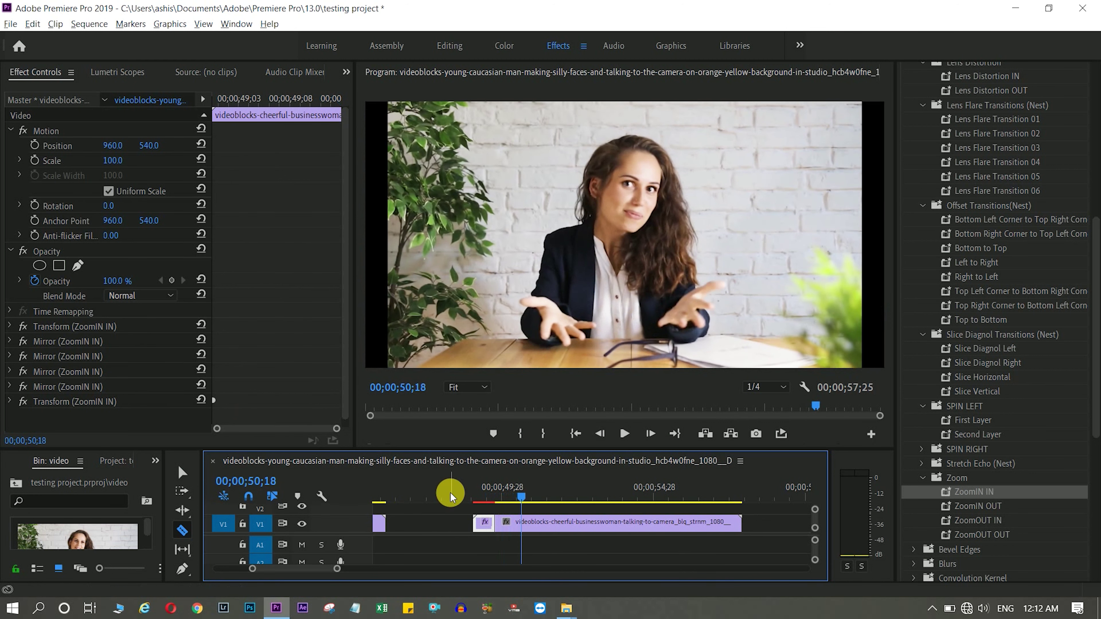
{"action": "left_click", "coordinate": [450, 493]}
{"action": "key", "text": "space"}
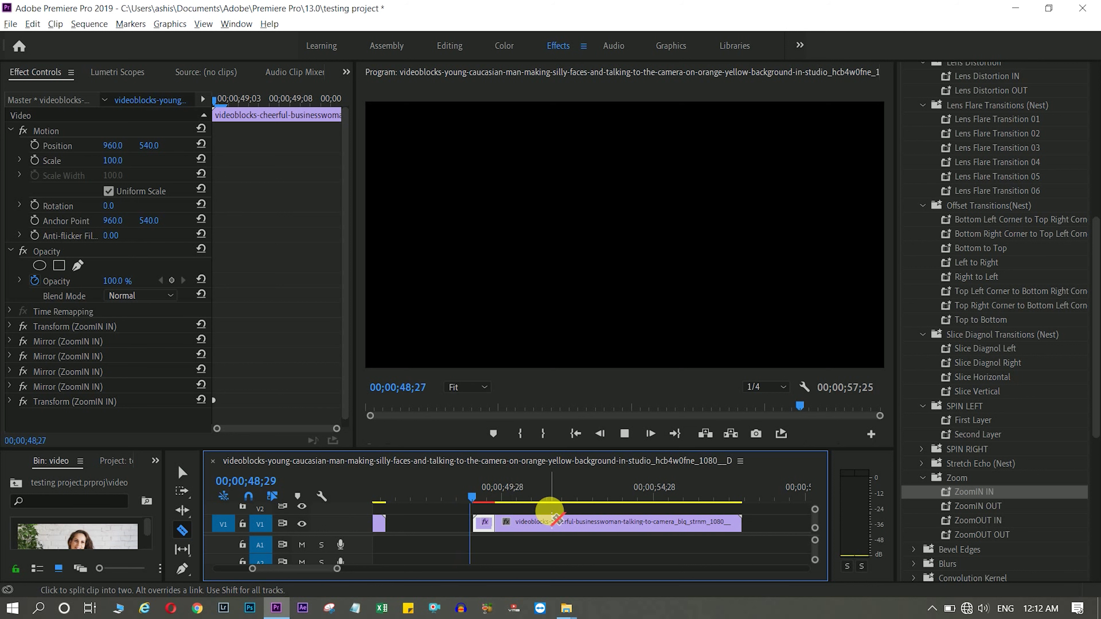
{"action": "key", "text": "space"}
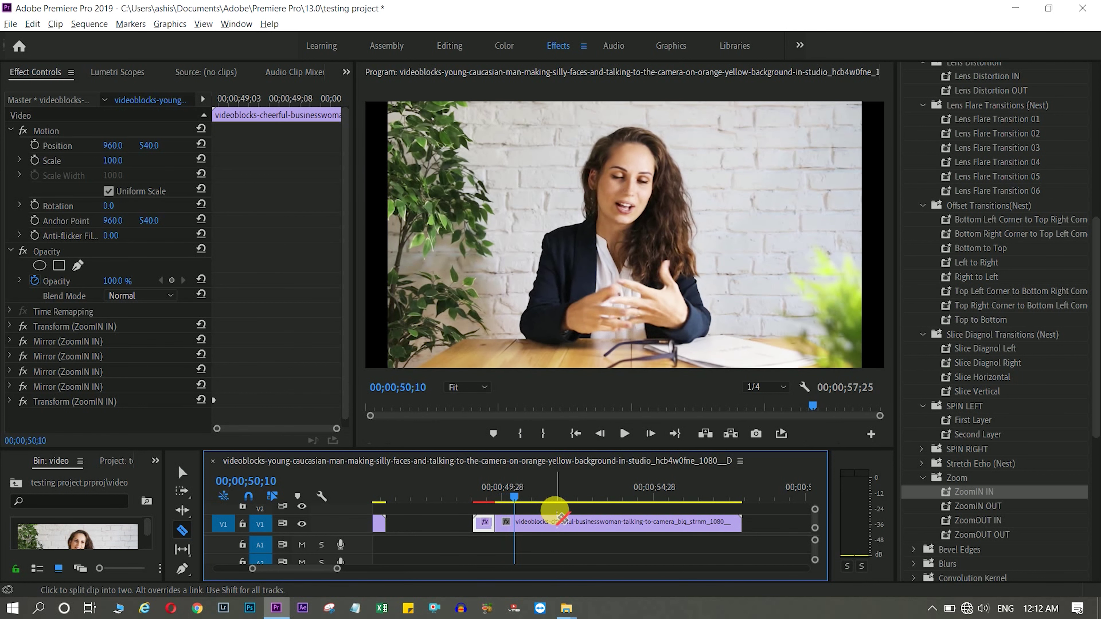
{"action": "key", "text": "ctrl+z"}
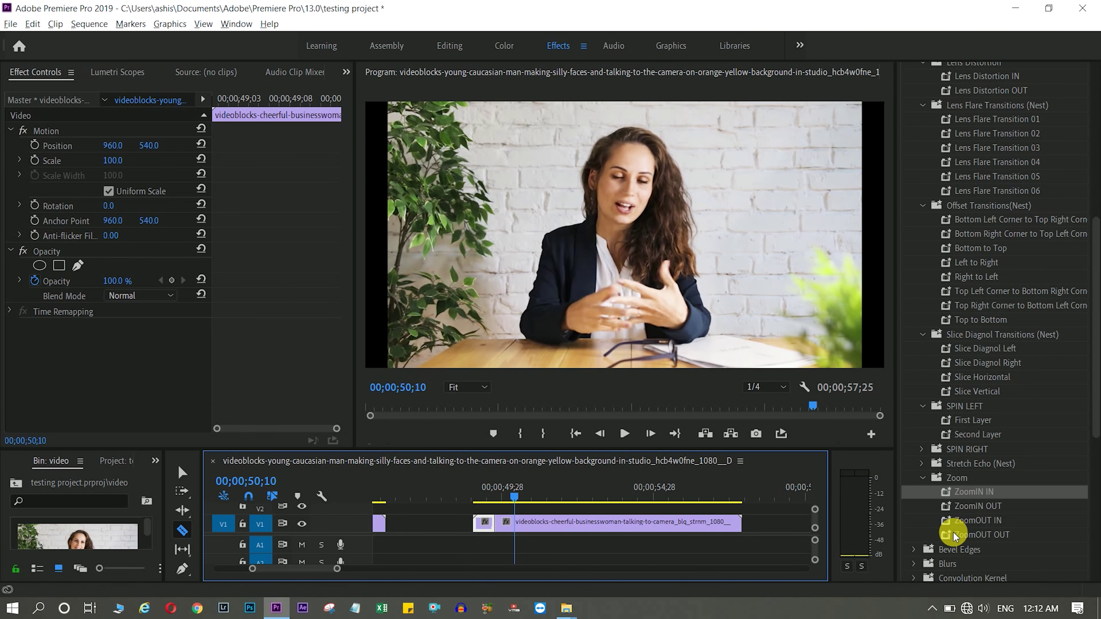
Apply the ZoomOUT IN preset to the clip and preview it from the clip start.
{"action": "left_click_drag", "start_coordinate": [953, 520], "coordinate": [677, 522]}
{"action": "key", "text": "Up"}
{"action": "key", "text": "space"}
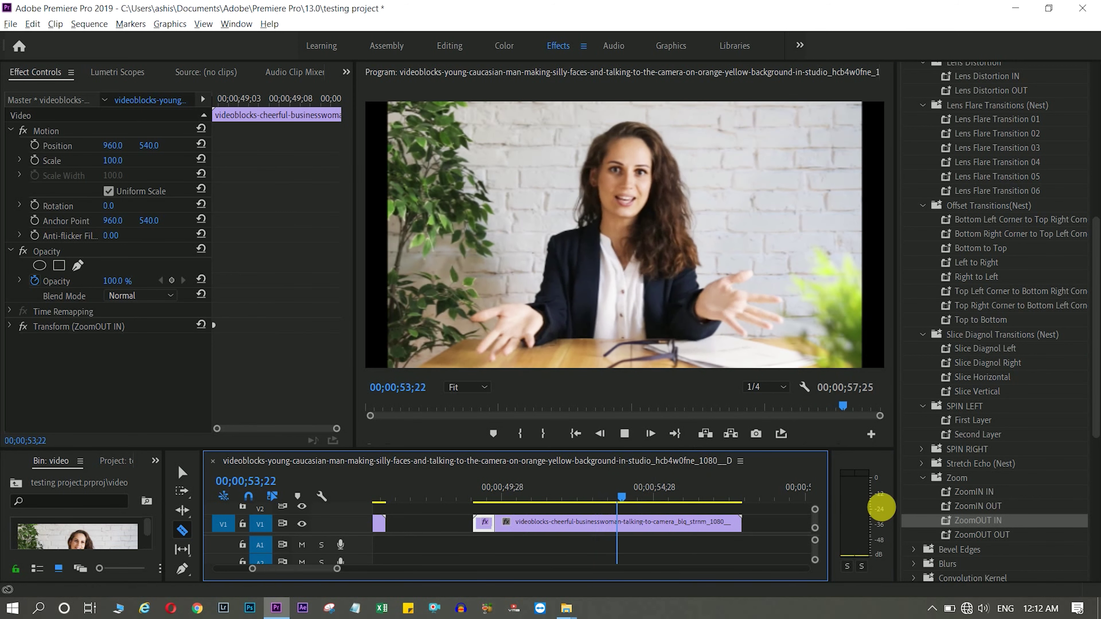
{"action": "key", "text": "space"}
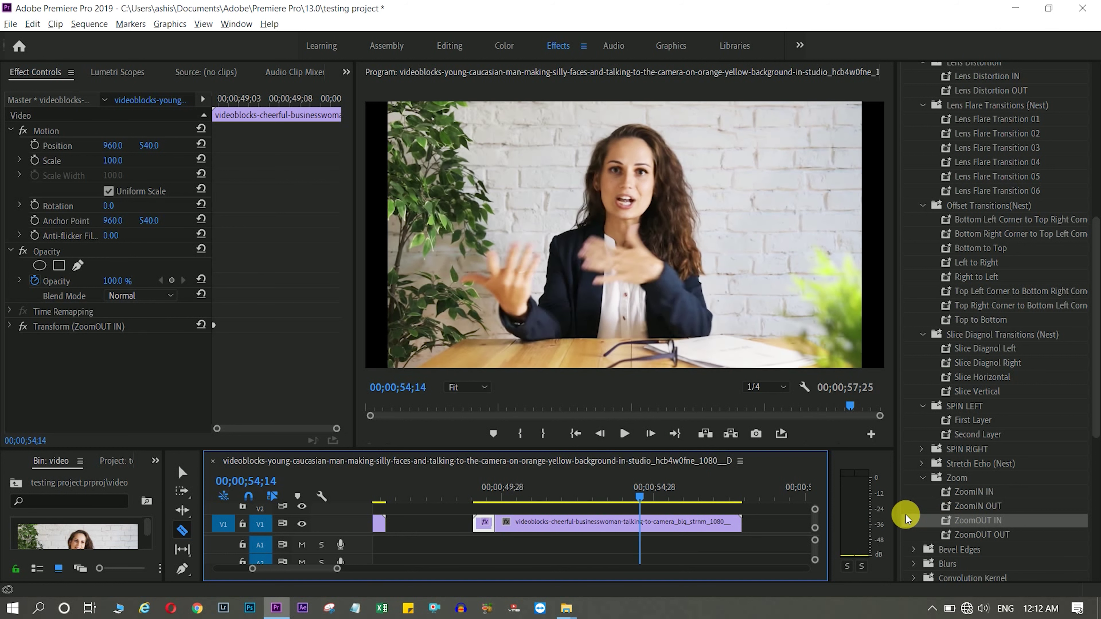
Undo ZoomOUT IN, apply the Lumetri Cinematic Cinespace 100 look to the clip, then undo it.
{"action": "key", "text": "ctrl+z"}
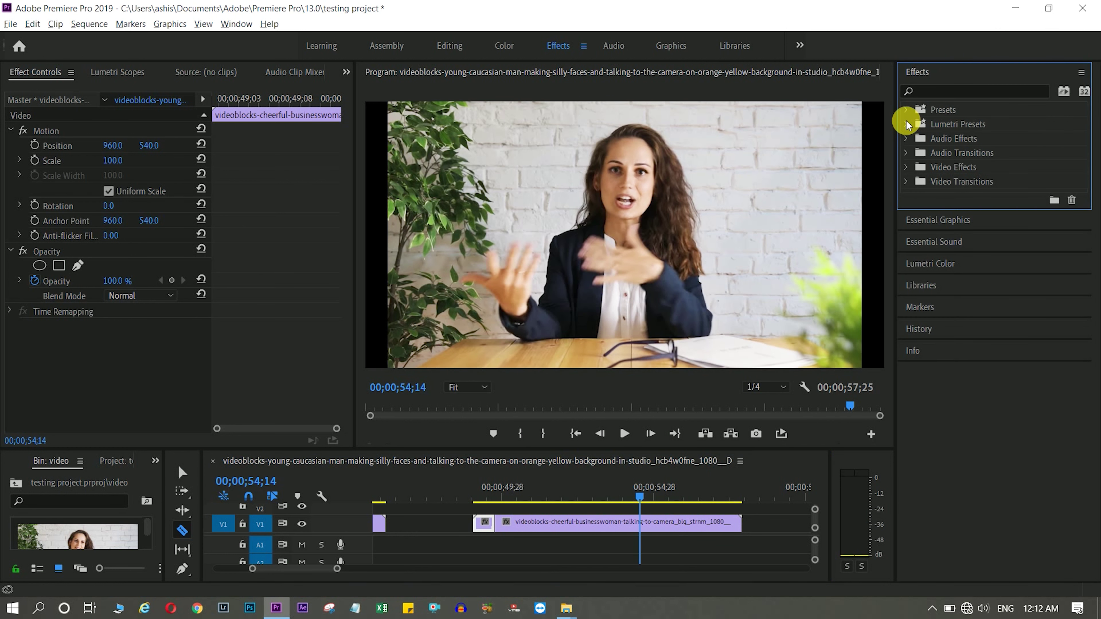
{"action": "left_click", "coordinate": [907, 125]}
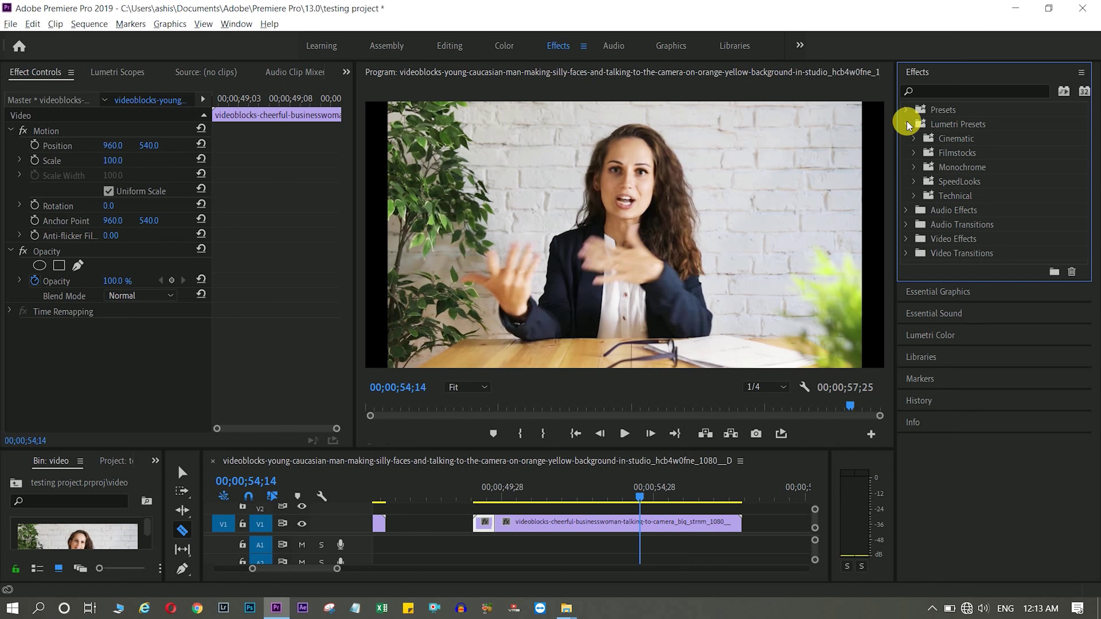
{"action": "left_click", "coordinate": [913, 138]}
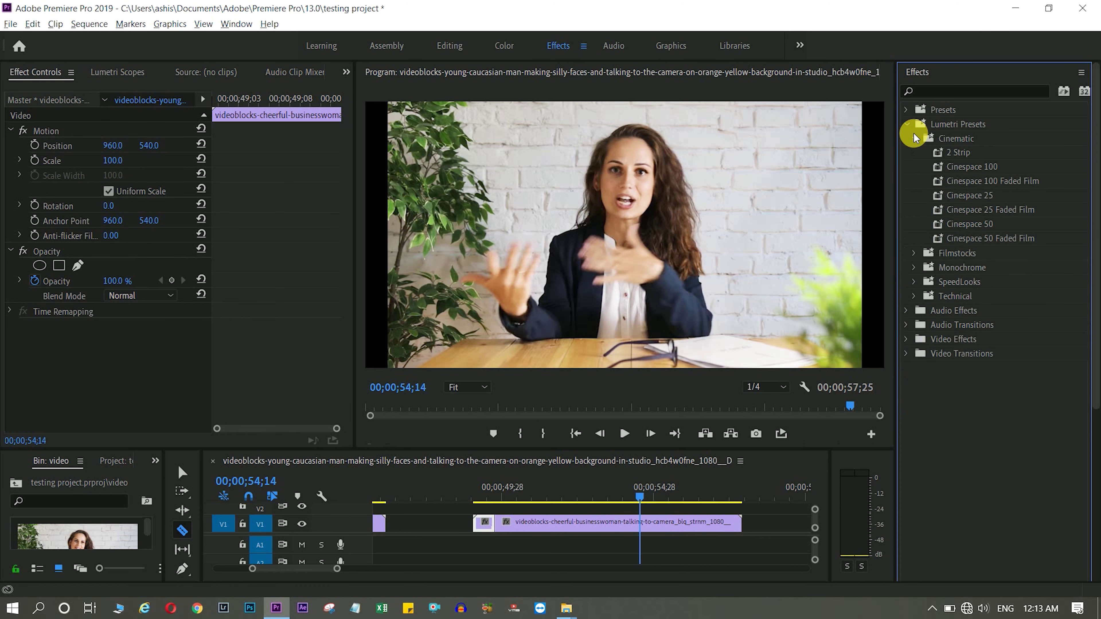
{"action": "mouse_move", "coordinate": [956, 152]}
{"action": "left_mouse_down"}
{"action": "mouse_move", "coordinate": [485, 510]}
{"action": "mouse_move", "coordinate": [516, 529]}
{"action": "left_mouse_up"}
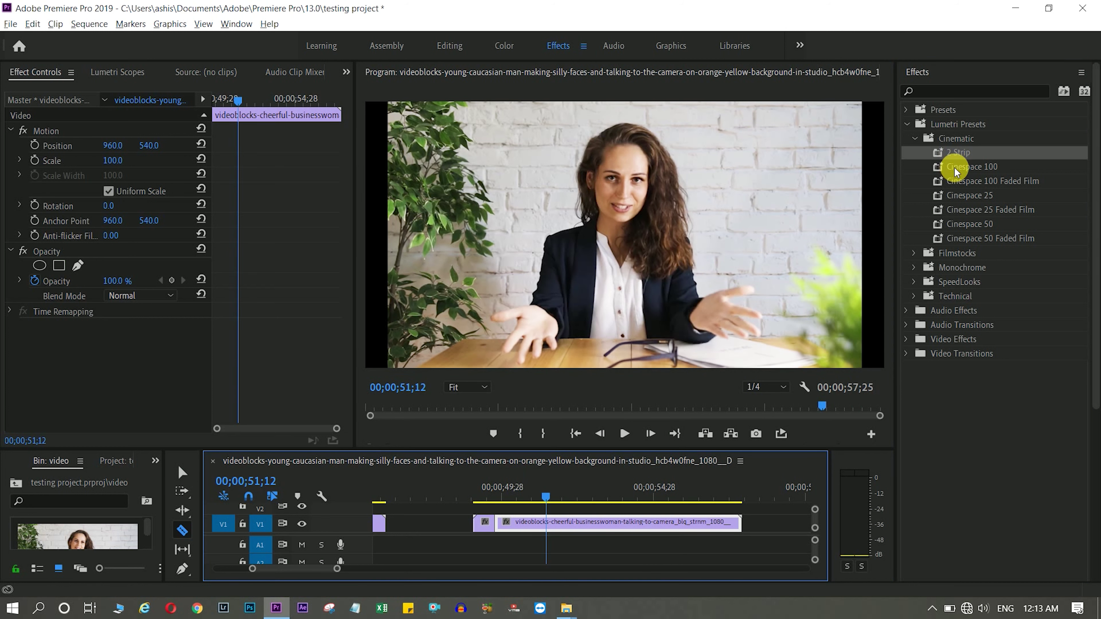
{"action": "left_click_drag", "start_coordinate": [958, 169], "coordinate": [566, 529]}
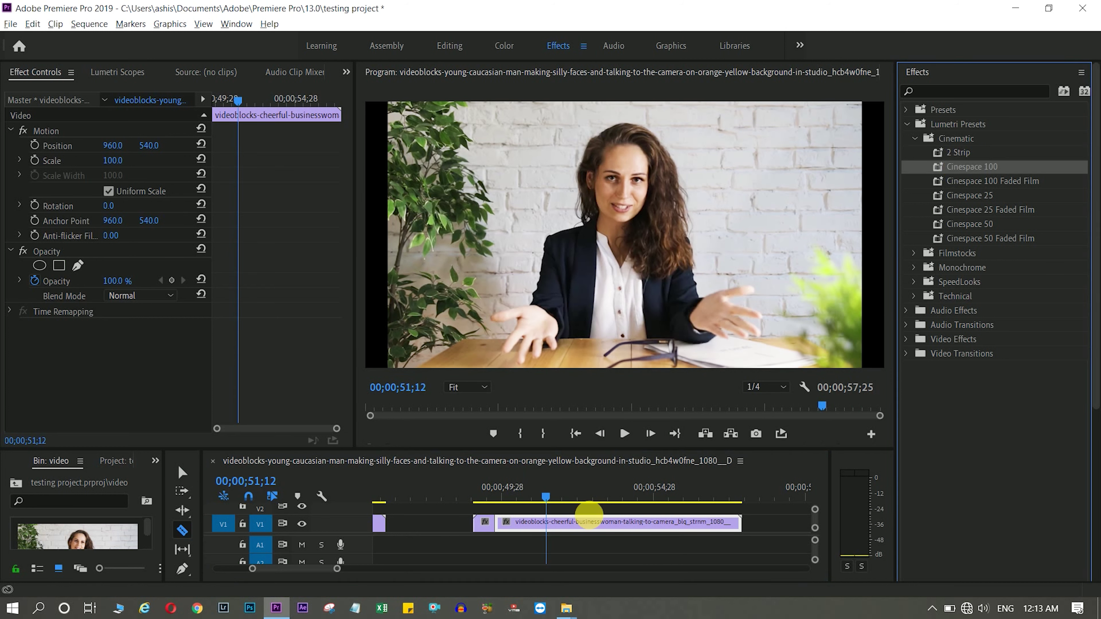
{"action": "left_click_drag", "start_coordinate": [569, 526], "coordinate": [570, 526]}
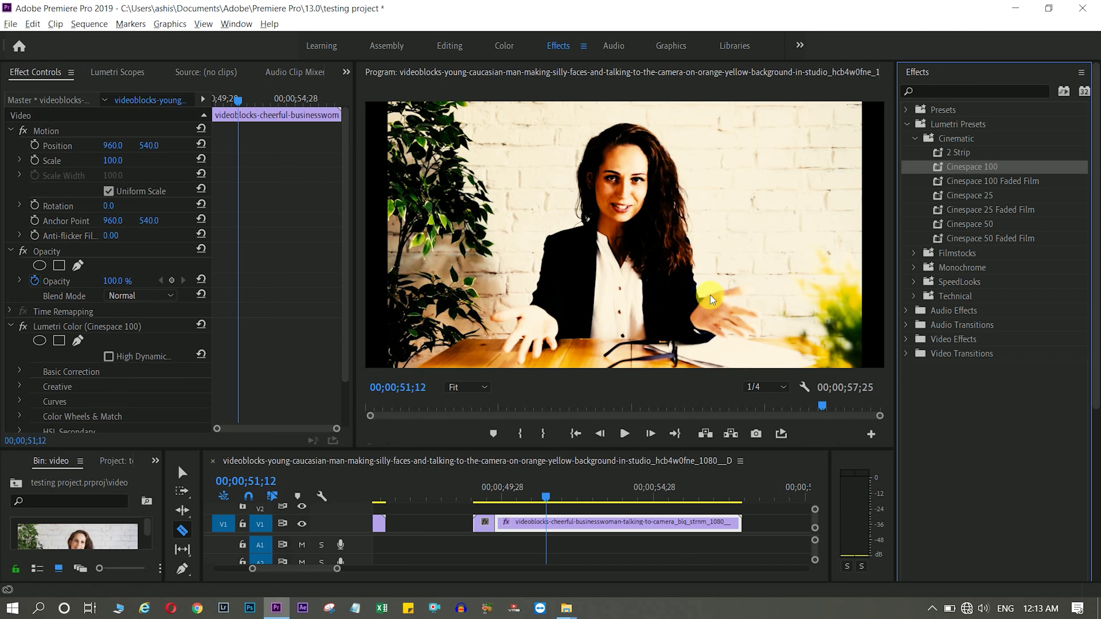
{"action": "key", "text": "ctrl+z"}
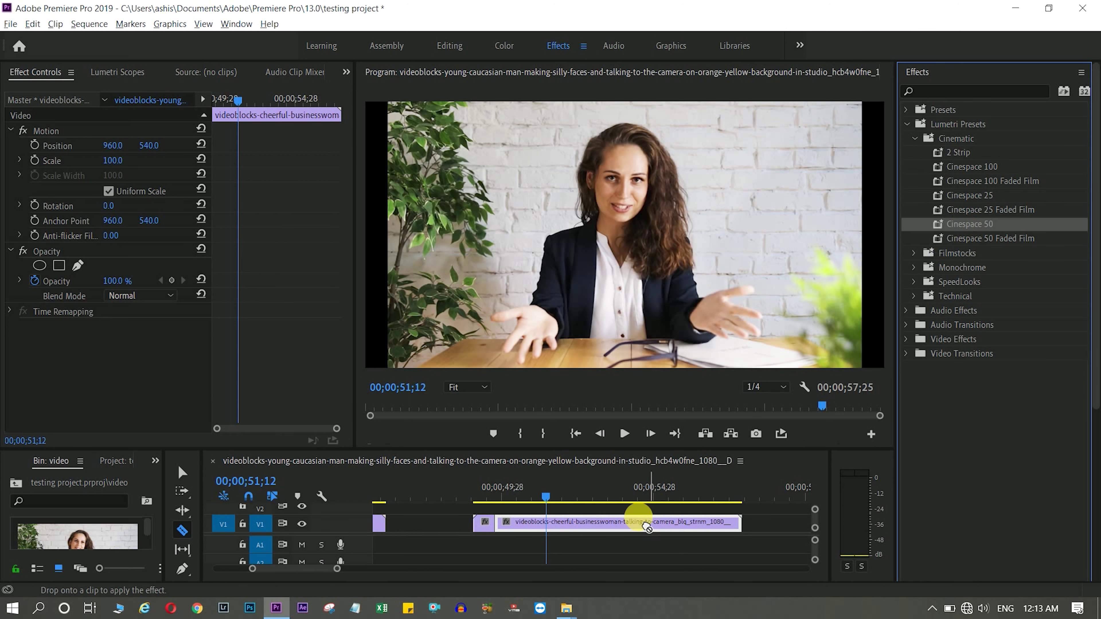
Try the Cinespace 50 look on the clip and undo it.
{"action": "left_click_drag", "start_coordinate": [965, 225], "coordinate": [634, 522]}
{"action": "key", "text": "space"}
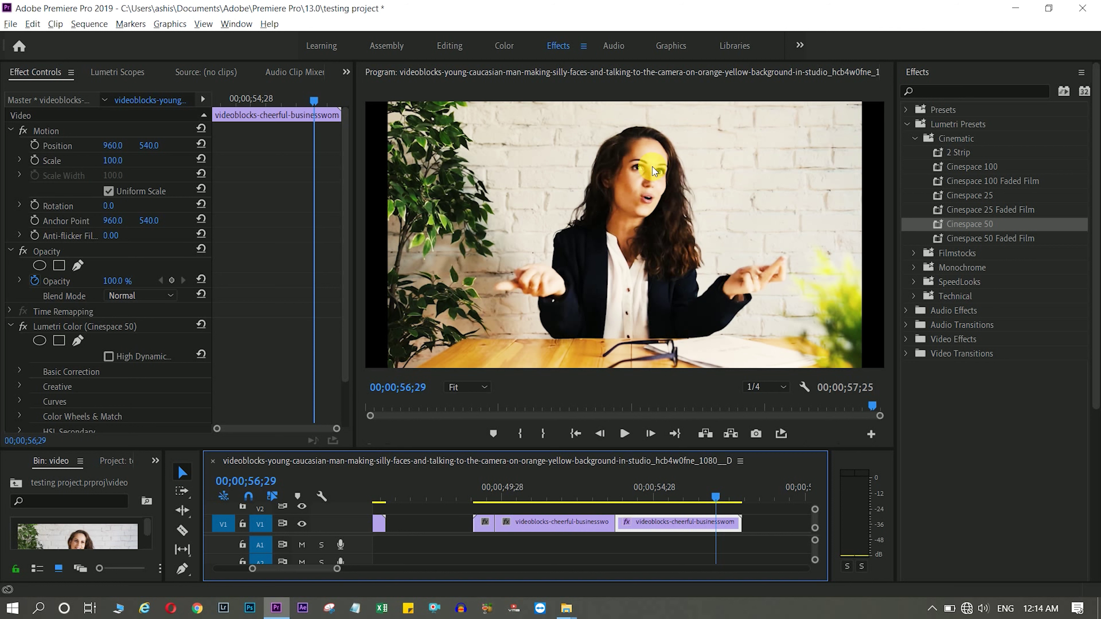
{"action": "key", "text": "ctrl+z"}
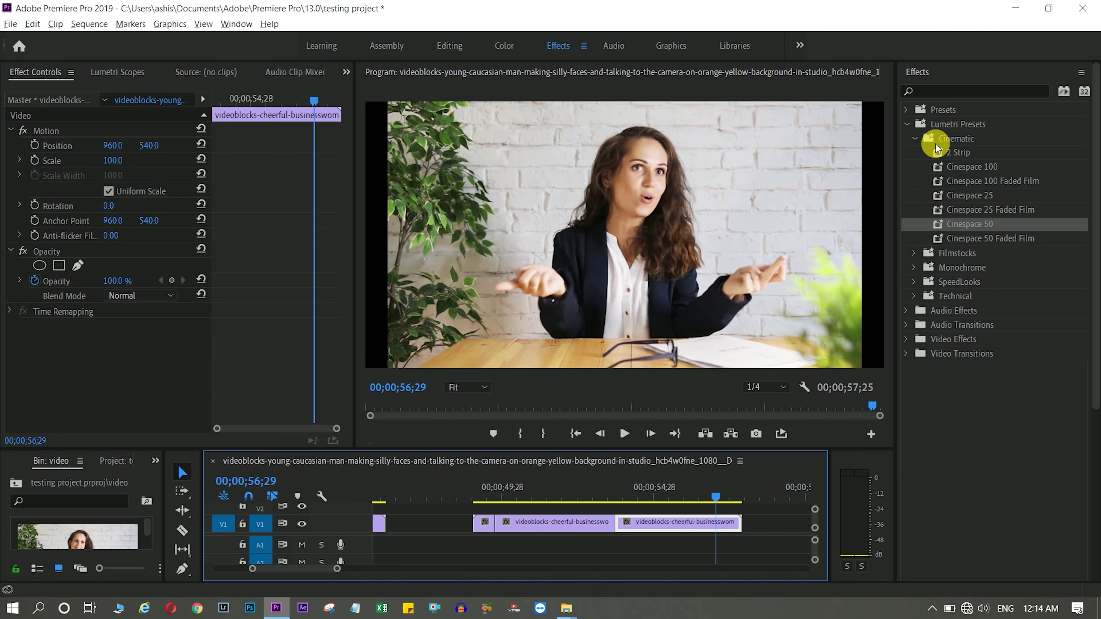
Apply the Filmstocks Fuji Eterna 250D look to the clip, then undo it.
{"action": "left_click", "coordinate": [914, 138]}
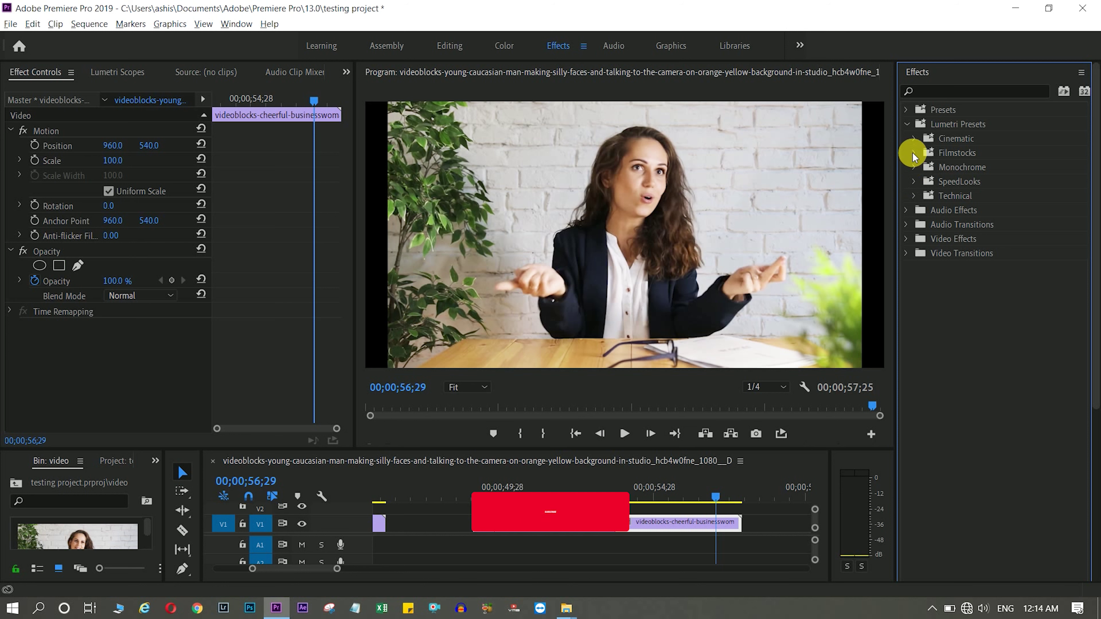
{"action": "left_click", "coordinate": [913, 153]}
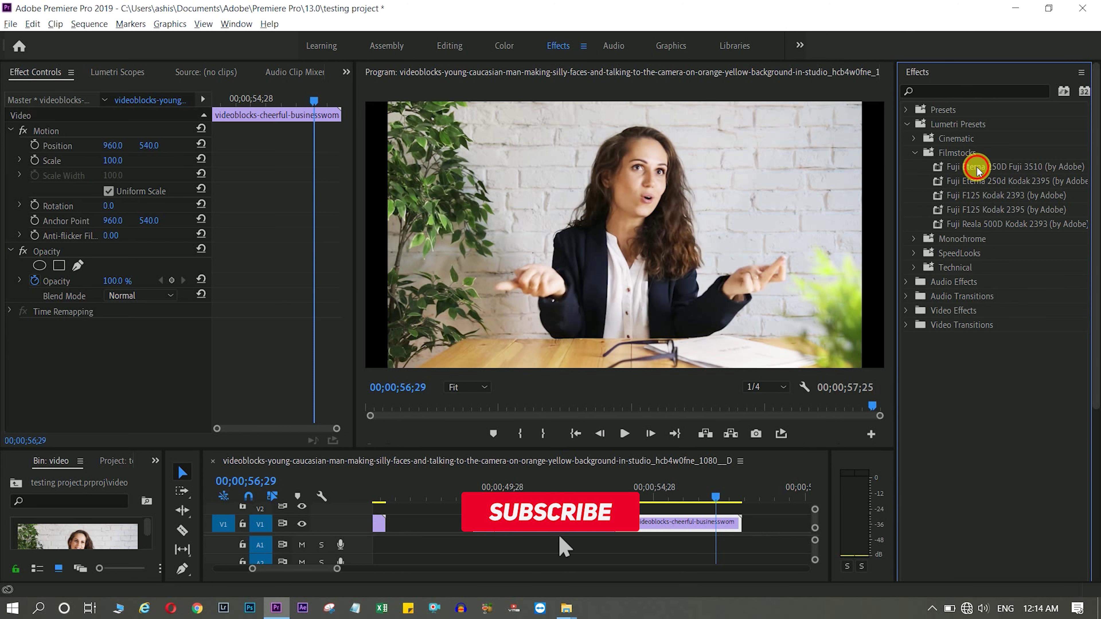
{"action": "left_click_drag", "start_coordinate": [977, 168], "coordinate": [657, 523]}
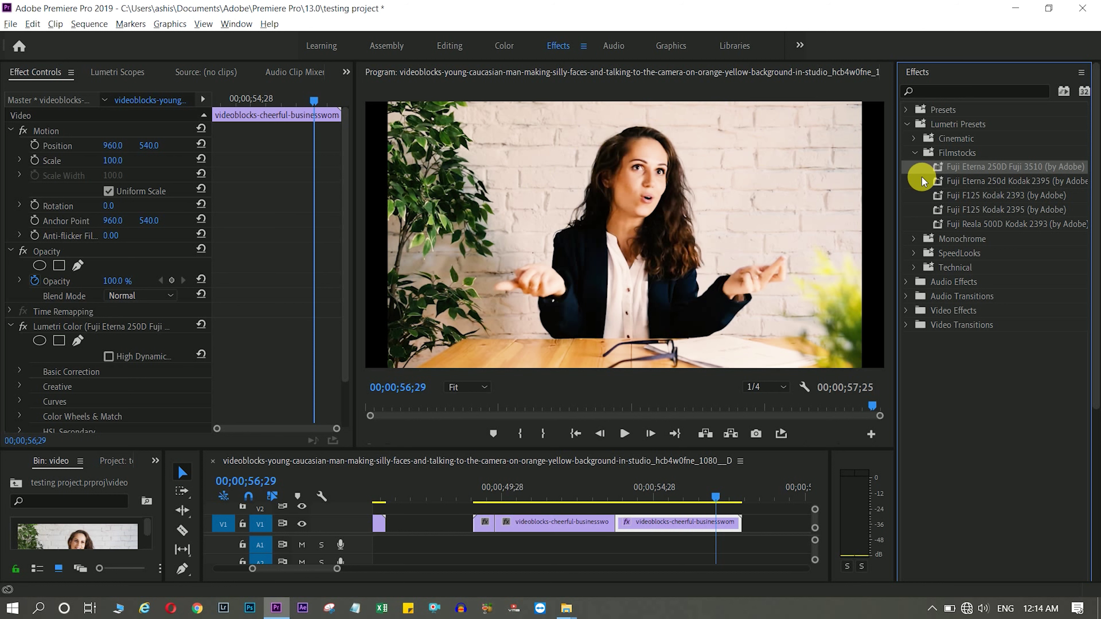
{"action": "key", "text": "ctrl+z"}
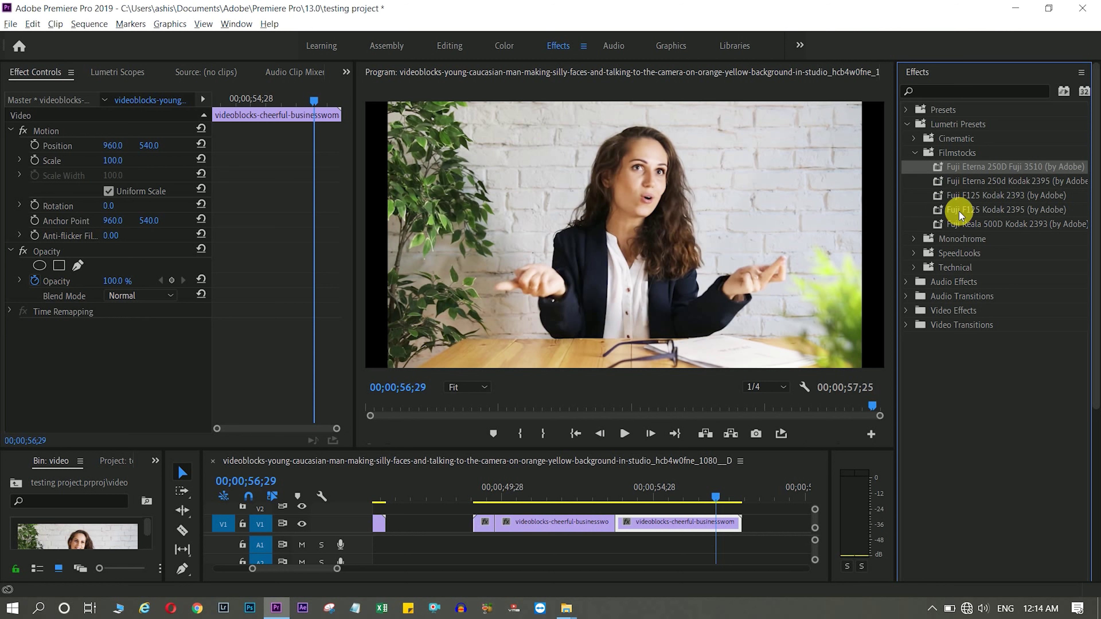
Try Fuji Eterna 250d Kodak 2395 on the second clip, remove it, and collapse Filmstocks.
{"action": "left_click_drag", "start_coordinate": [950, 180], "coordinate": [640, 522]}
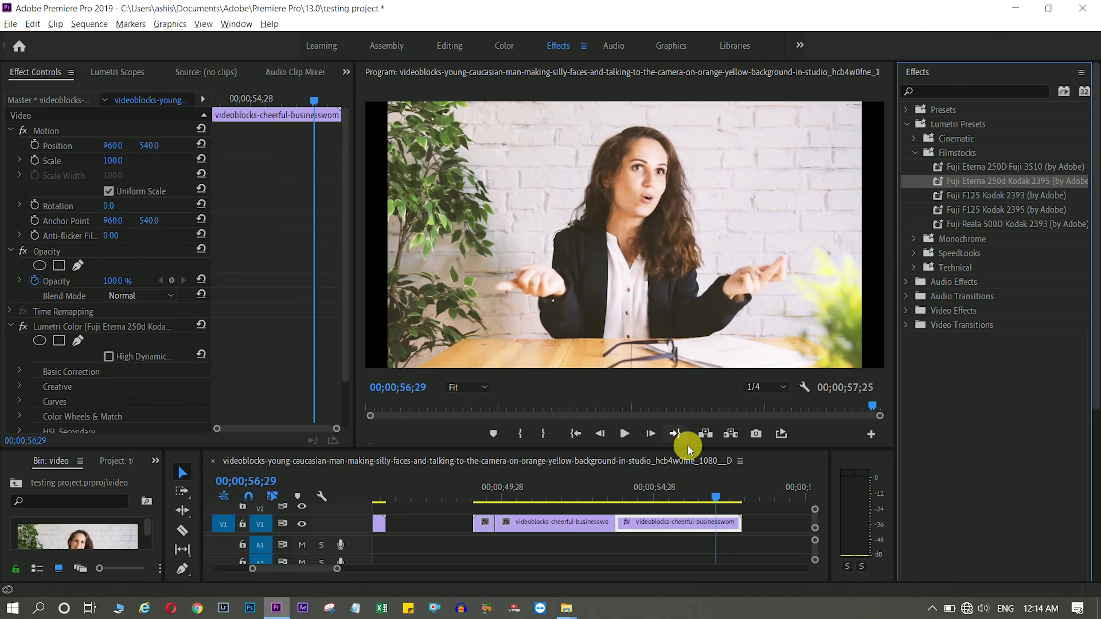
{"action": "left_click", "coordinate": [640, 494]}
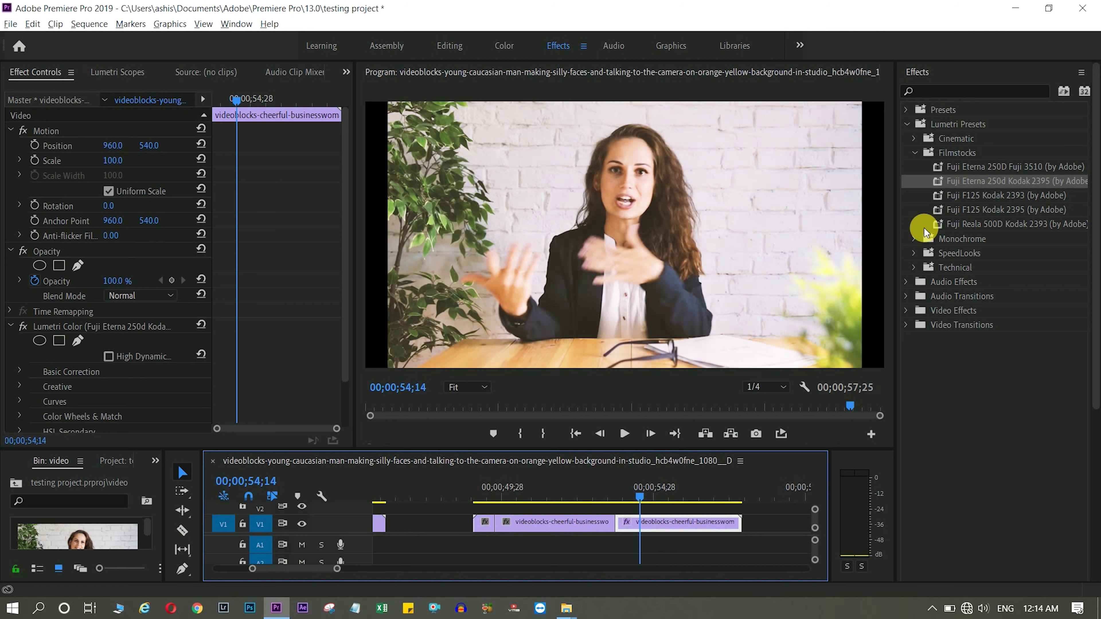
{"action": "key", "text": "ctrl+z"}
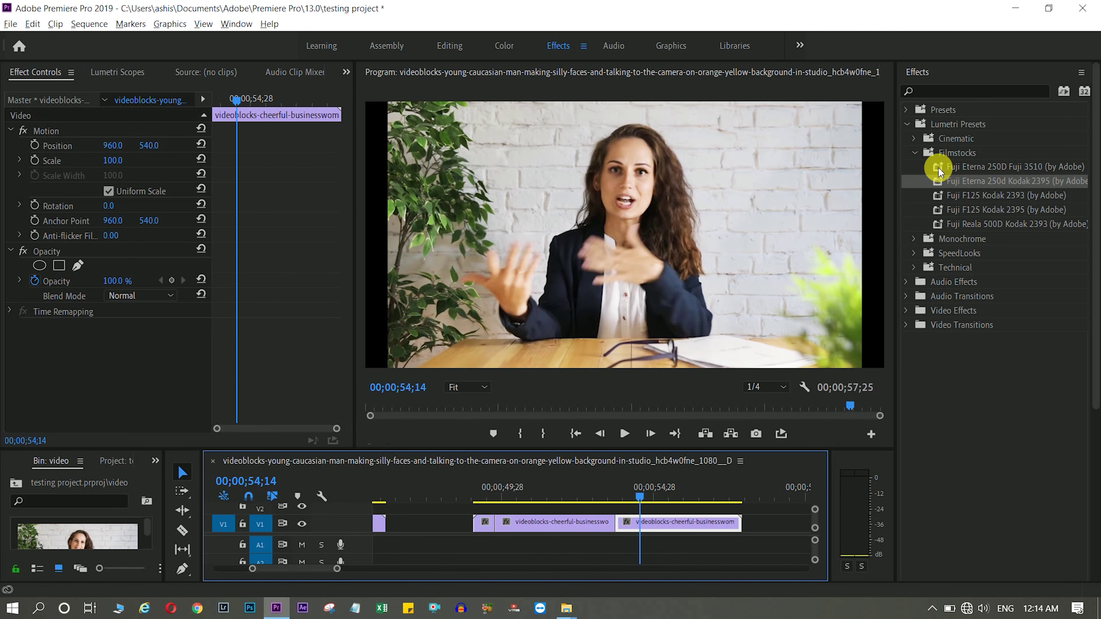
{"action": "left_click", "coordinate": [915, 152]}
Collapse Lumetri Presets, expand Audio Effects, select DeNoise and scroll through the list.
{"action": "left_click", "coordinate": [908, 125]}
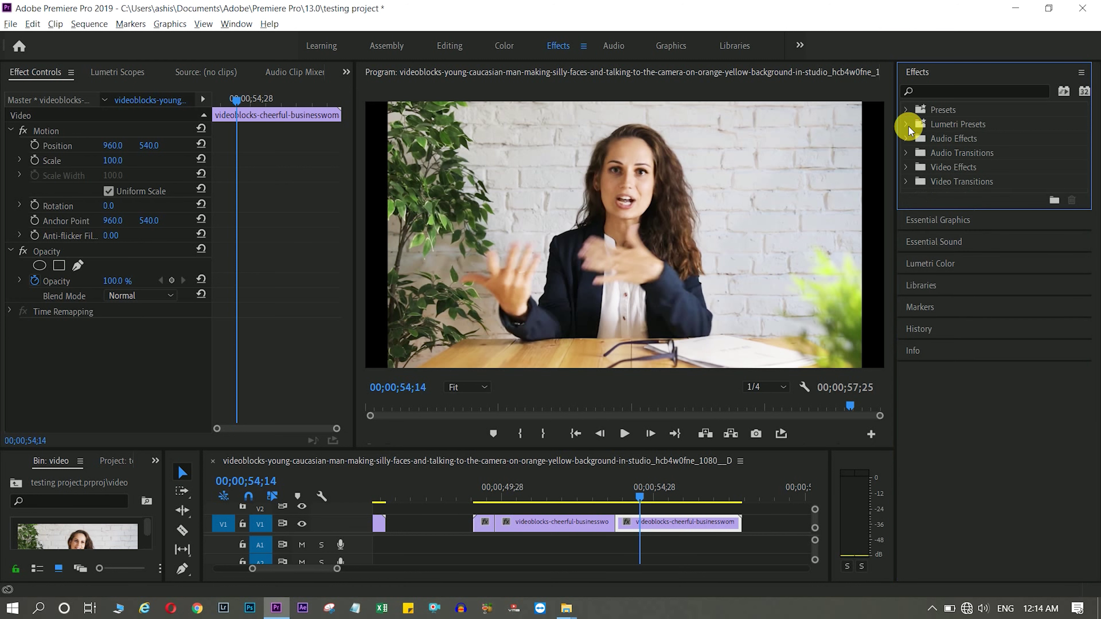
{"action": "left_click", "coordinate": [907, 138]}
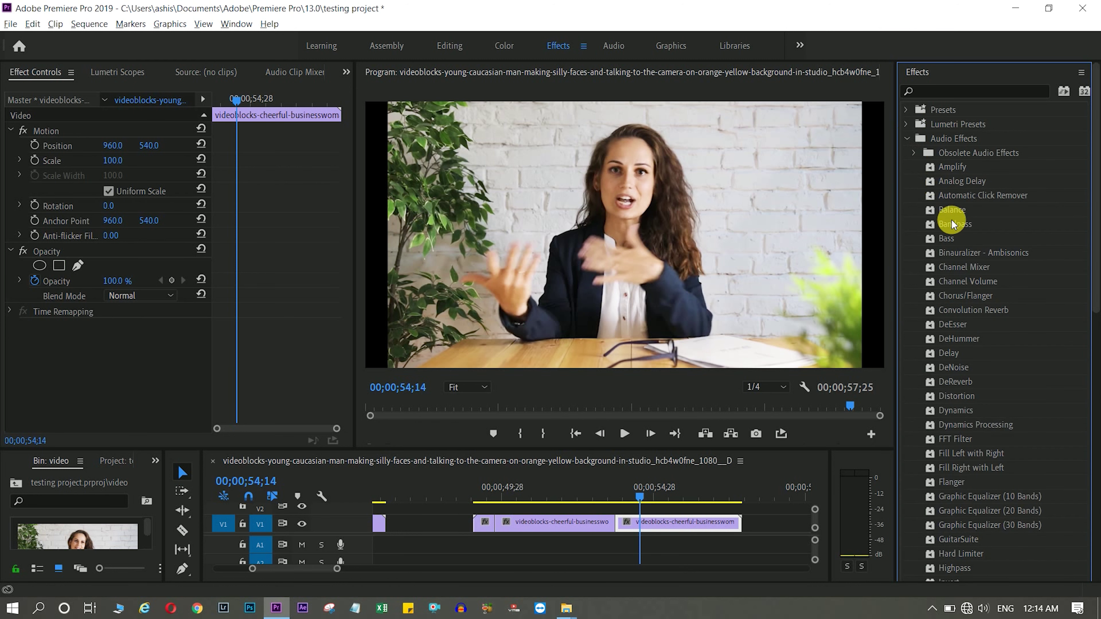
{"action": "left_click_drag", "start_coordinate": [1096, 182], "coordinate": [1096, 261]}
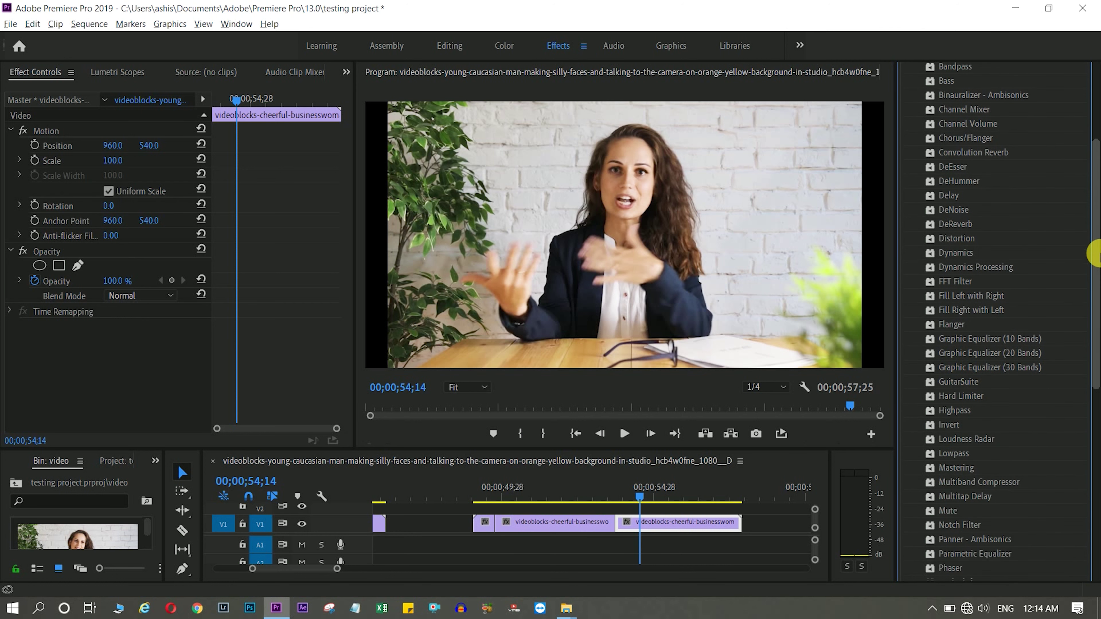
{"action": "left_click", "coordinate": [953, 211]}
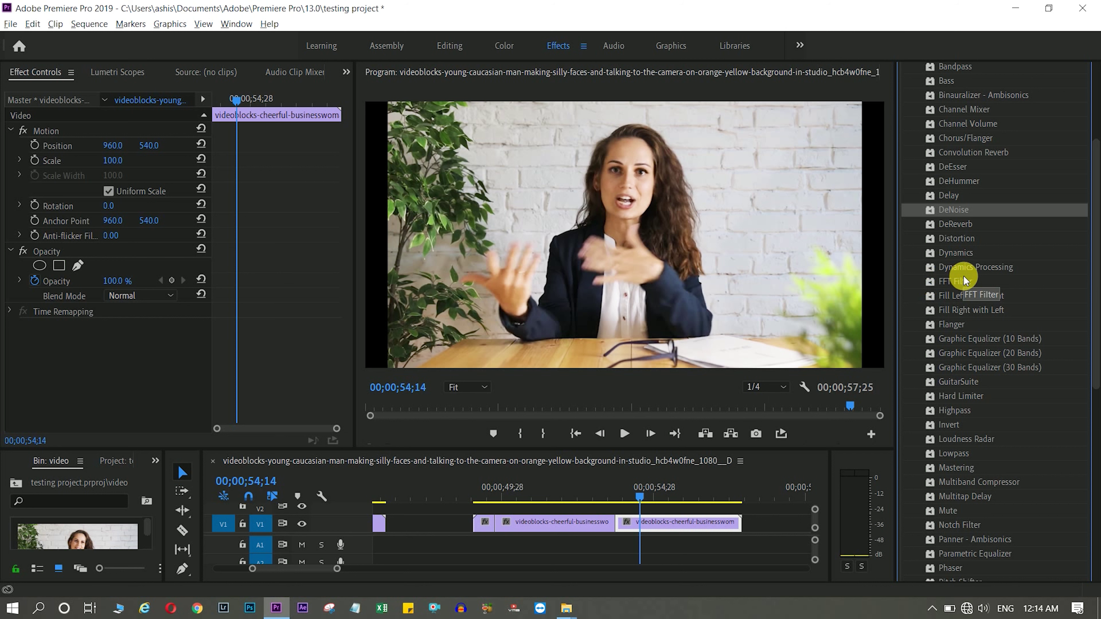
{"action": "scroll", "coordinate": [964, 278], "scroll_direction": "down", "scroll_amount": 1}
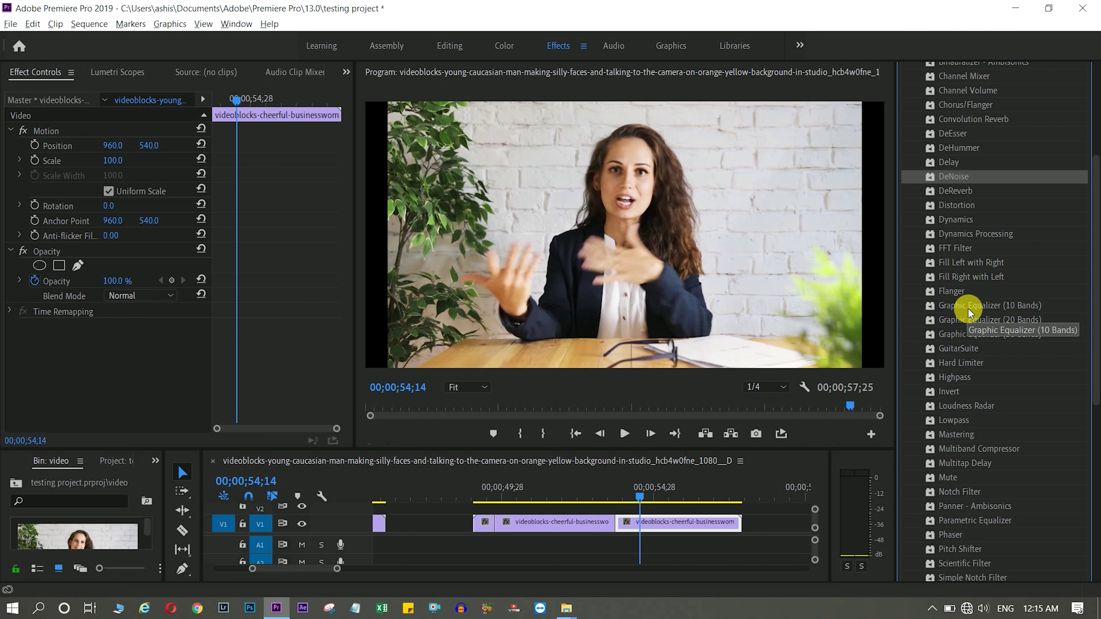
{"action": "scroll", "coordinate": [994, 253], "scroll_direction": "up", "scroll_amount": 1}
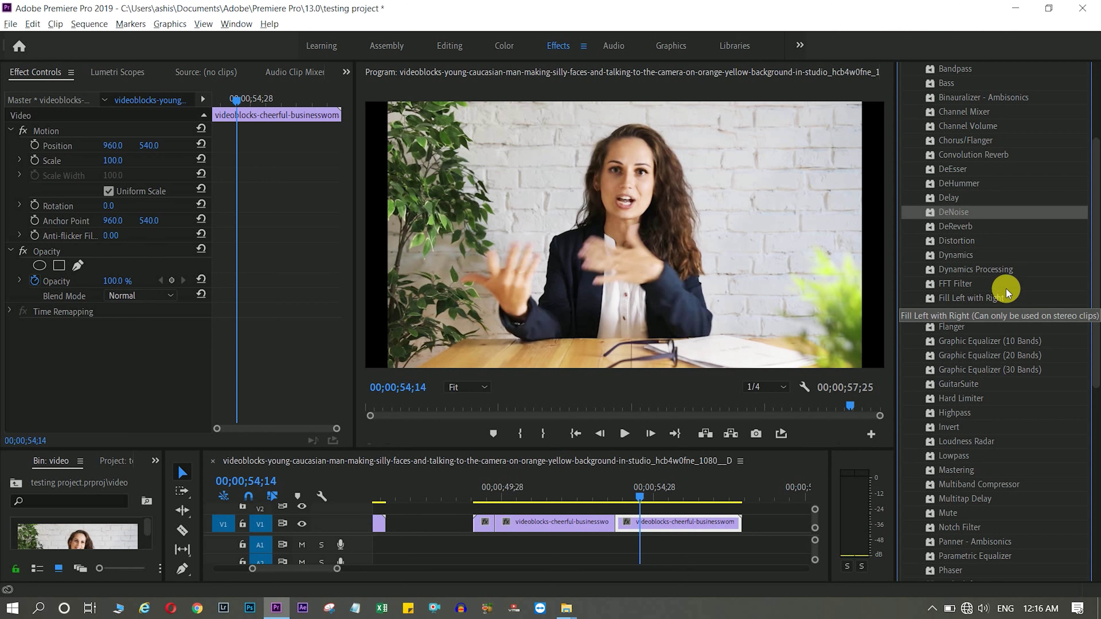
{"action": "scroll", "coordinate": [1006, 271], "scroll_direction": "up", "scroll_amount": 4}
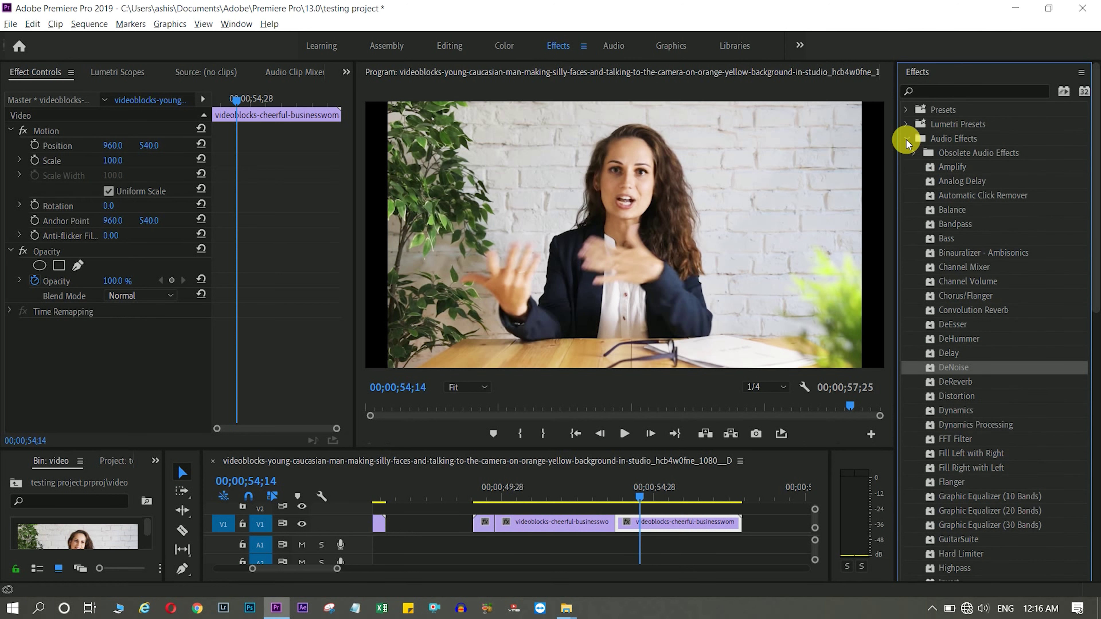
Close Audio Effects, peek at Crossfade audio transitions, then open Video Effects > Color Correction.
{"action": "left_click", "coordinate": [906, 138]}
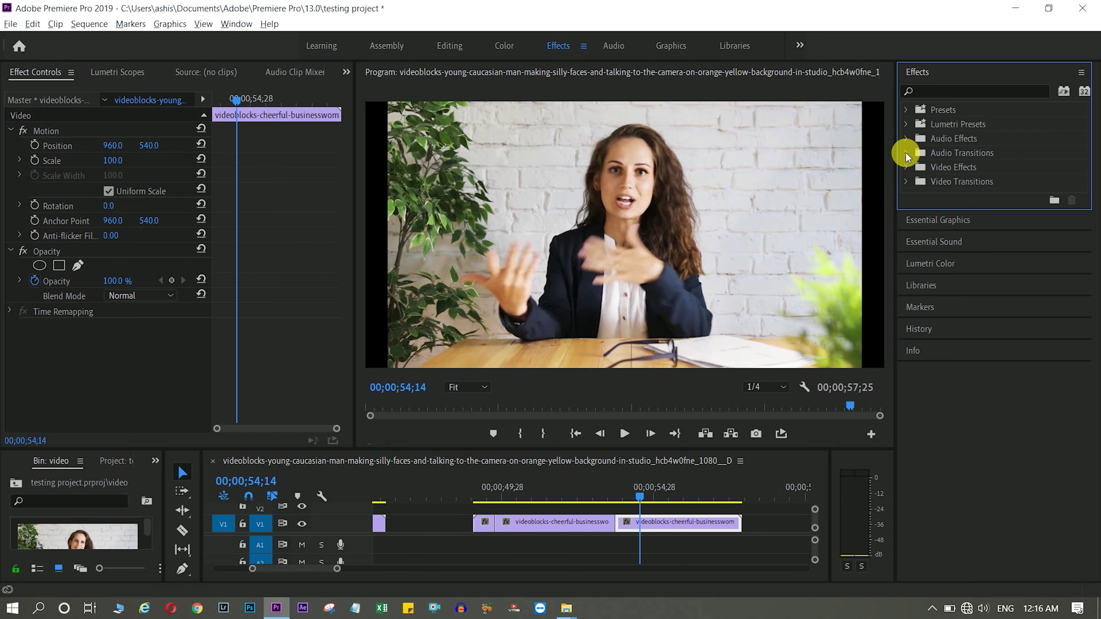
{"action": "left_click", "coordinate": [906, 153]}
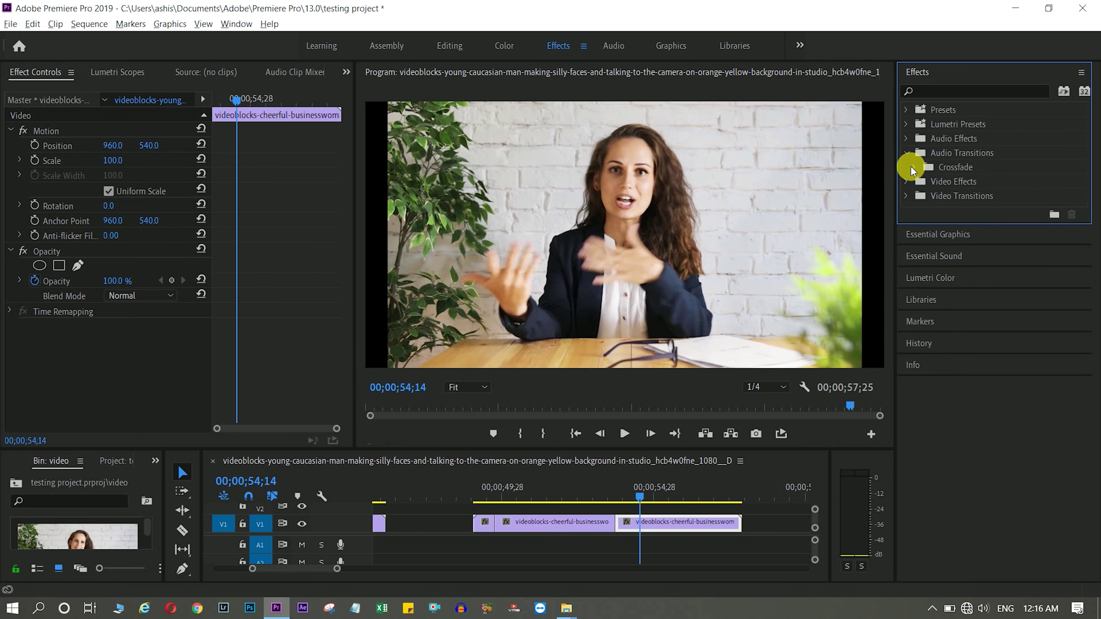
{"action": "left_click", "coordinate": [913, 167]}
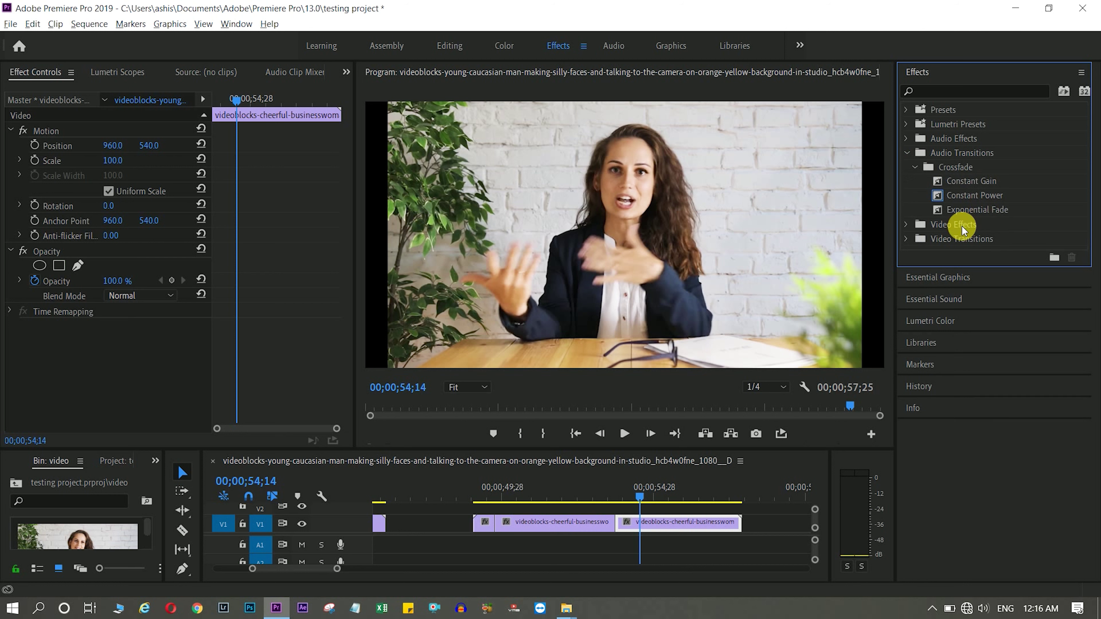
{"action": "left_click", "coordinate": [906, 153]}
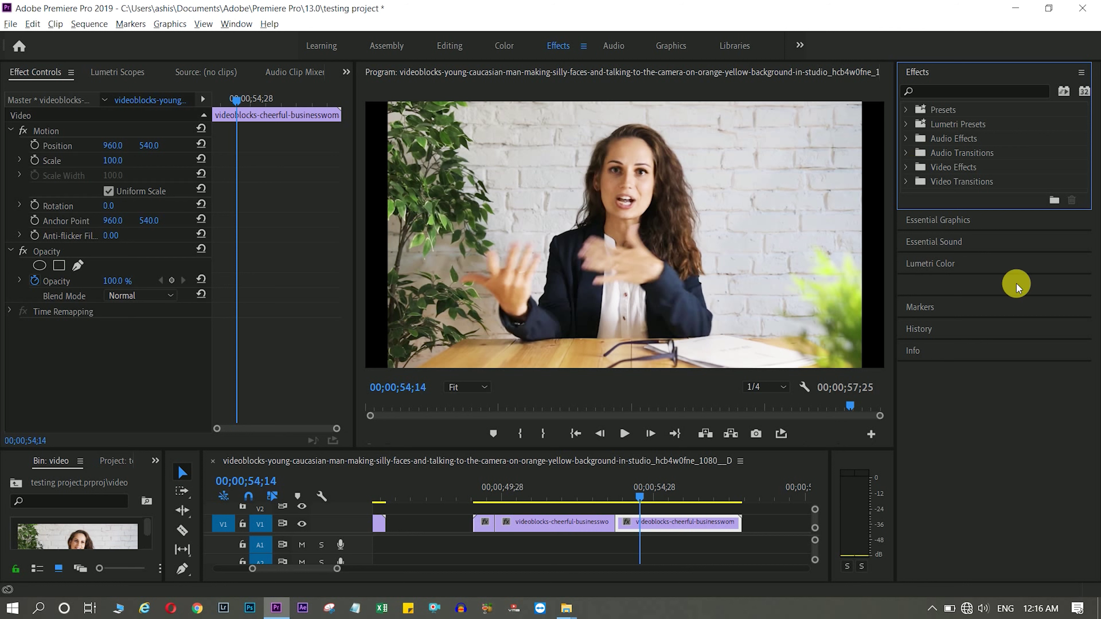
{"action": "left_click", "coordinate": [906, 167]}
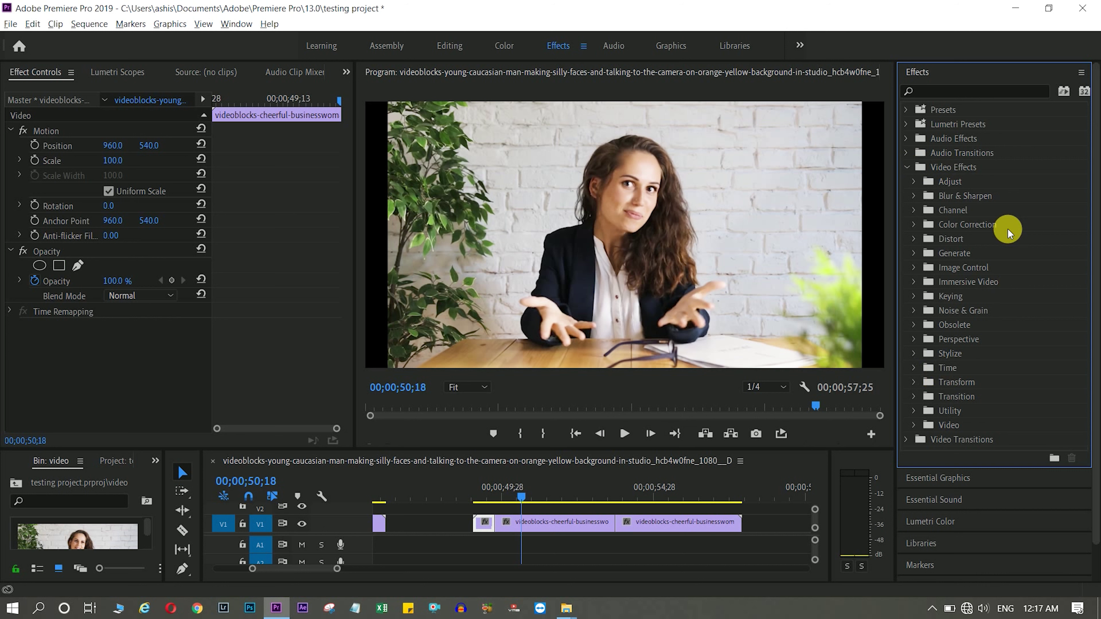
{"action": "left_click", "coordinate": [914, 225]}
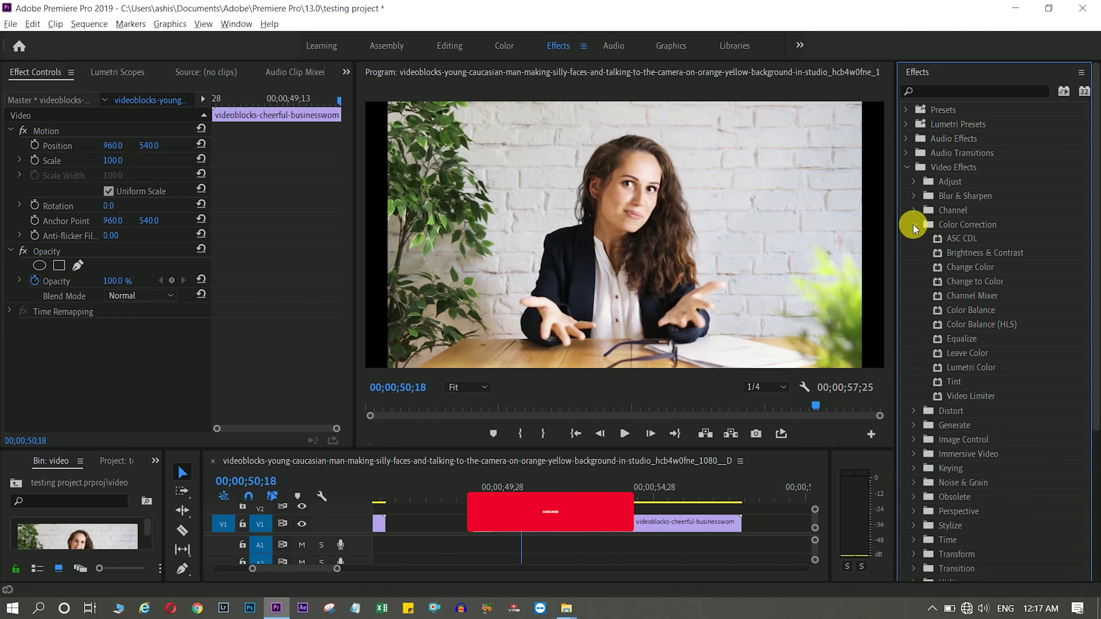
Apply the Noise & Grain > Noise effect to the first clip.
{"action": "left_click", "coordinate": [914, 224]}
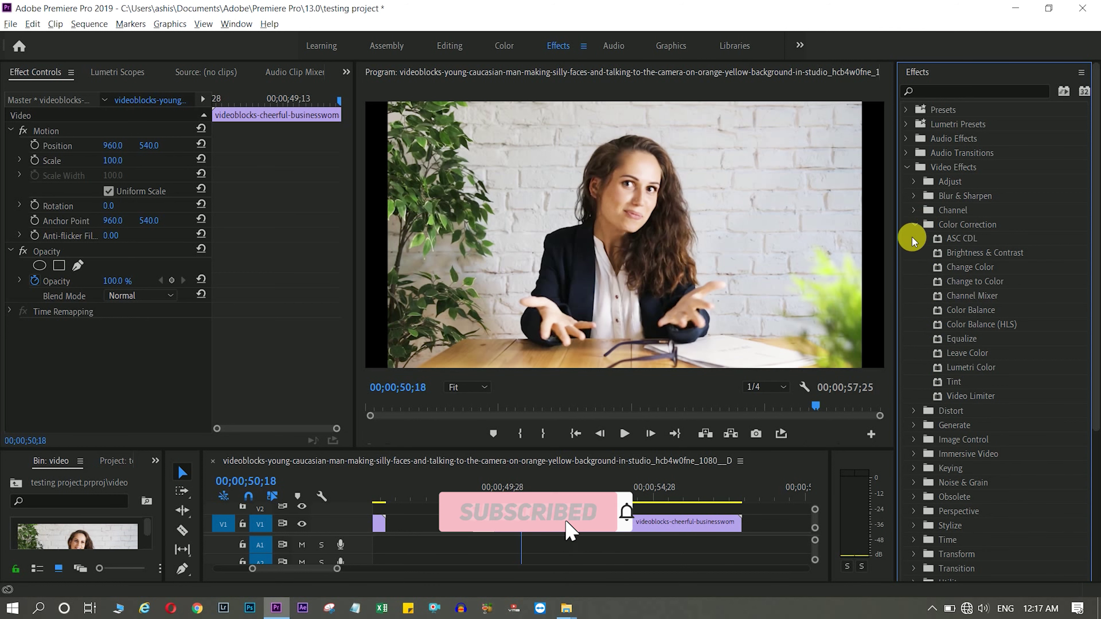
{"action": "left_click", "coordinate": [915, 196]}
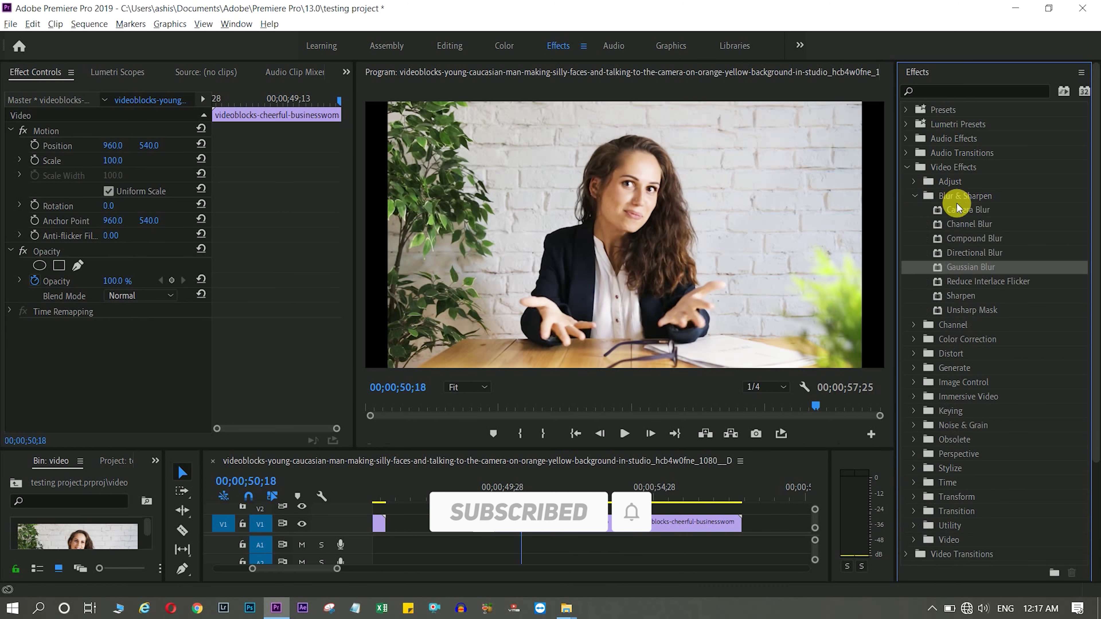
{"action": "left_click", "coordinate": [915, 196]}
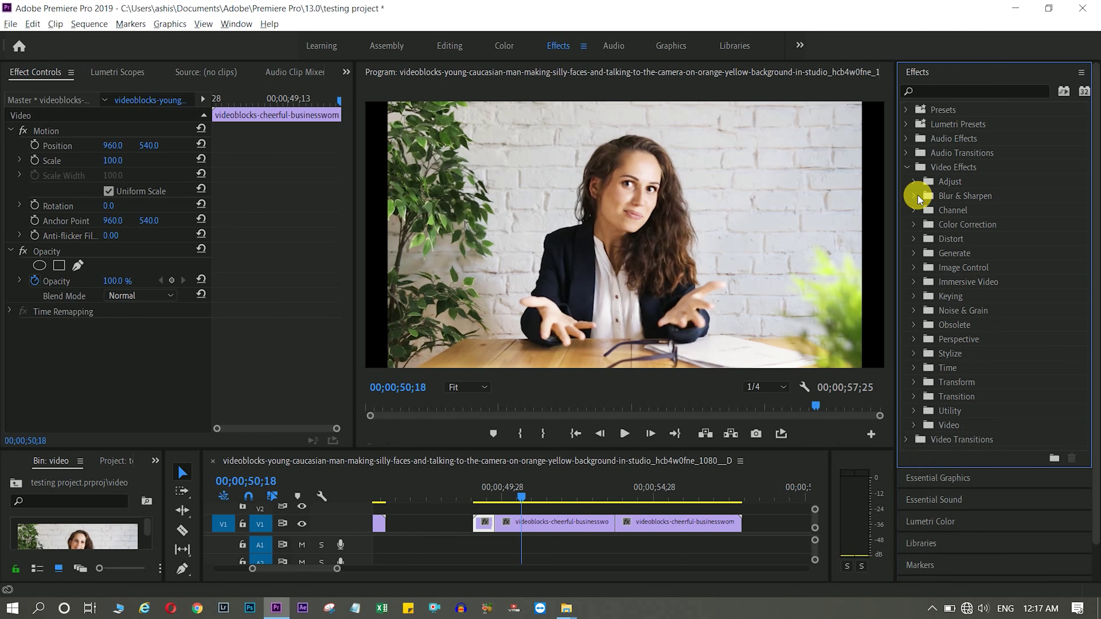
{"action": "left_click", "coordinate": [915, 311]}
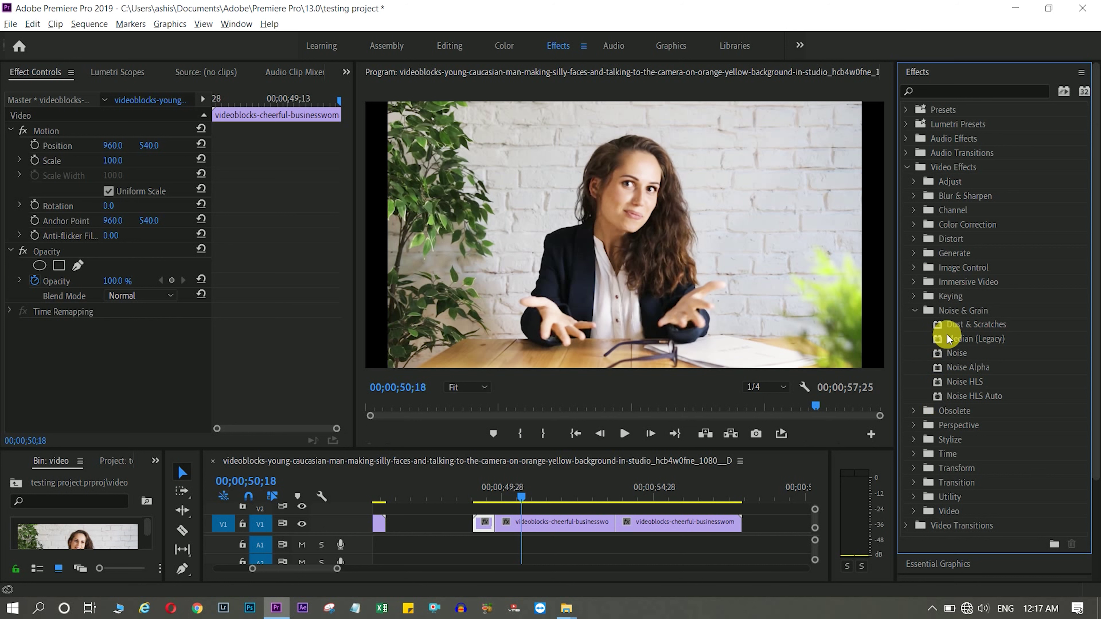
{"action": "left_click", "coordinate": [959, 354]}
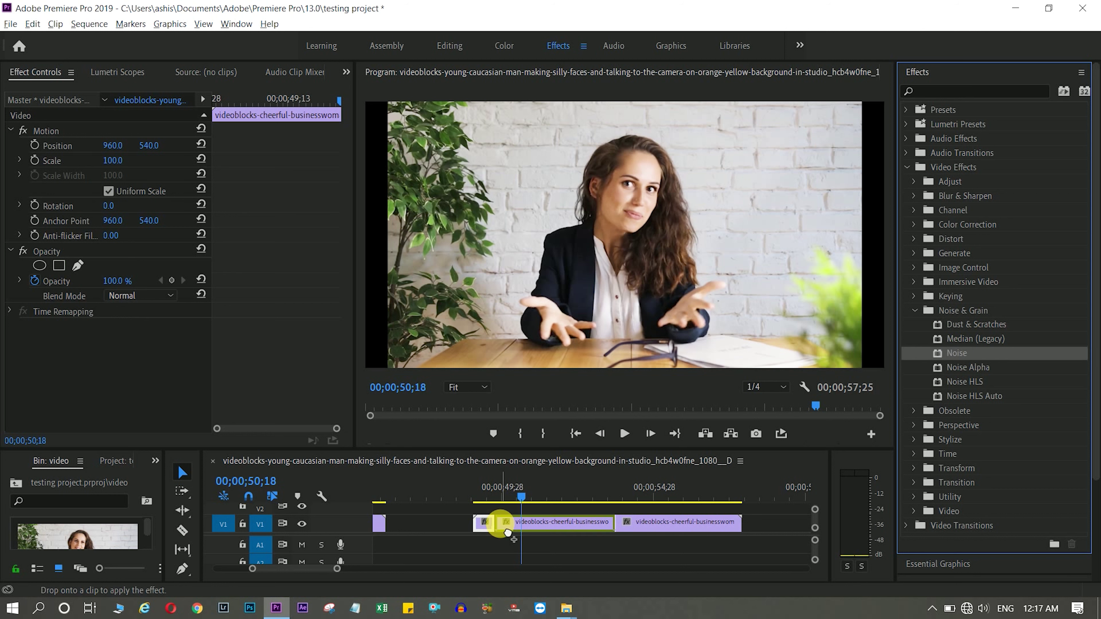
{"action": "left_click_drag", "start_coordinate": [514, 472], "coordinate": [503, 520]}
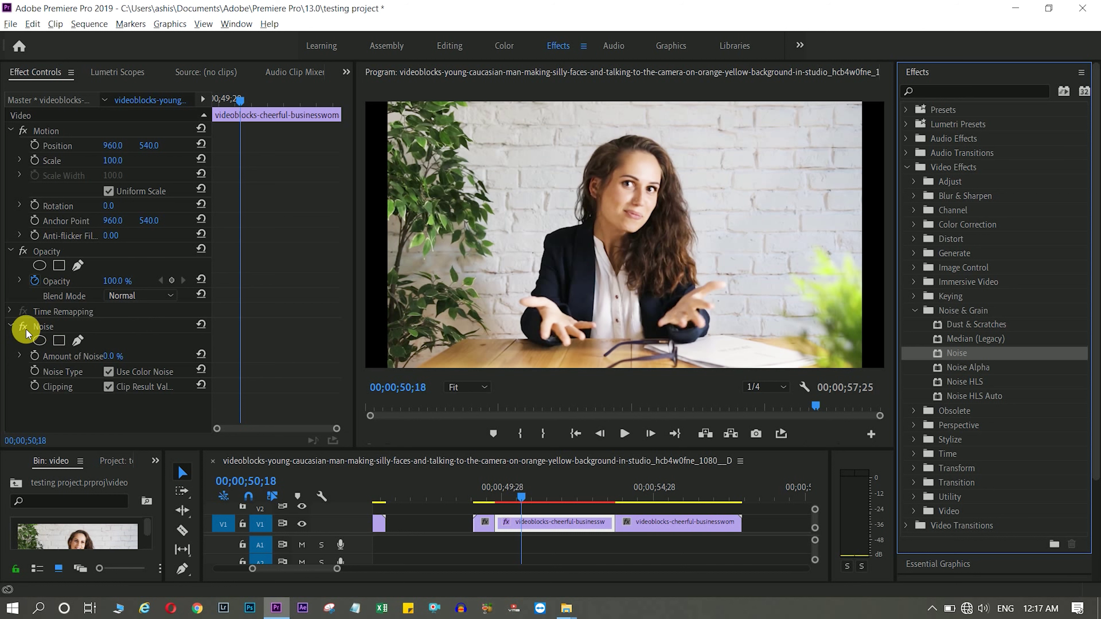
Raise Amount of Noise to 100% and play the clip to preview the noise.
{"action": "left_click", "coordinate": [74, 364]}
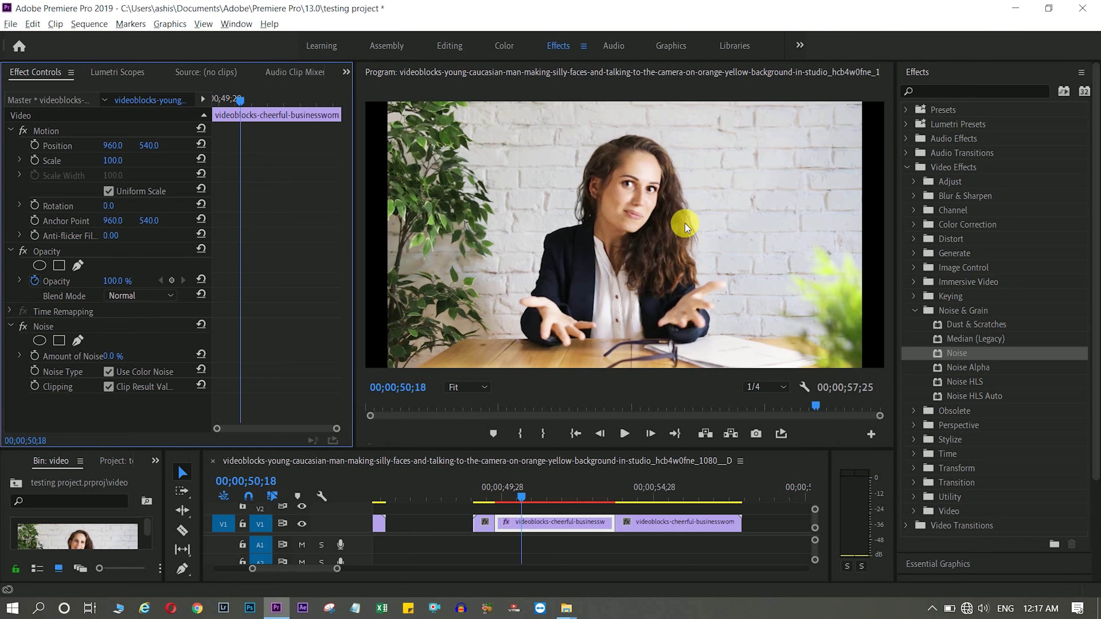
{"action": "left_click_drag", "start_coordinate": [113, 364], "coordinate": [143, 359]}
{"action": "key", "text": "space"}
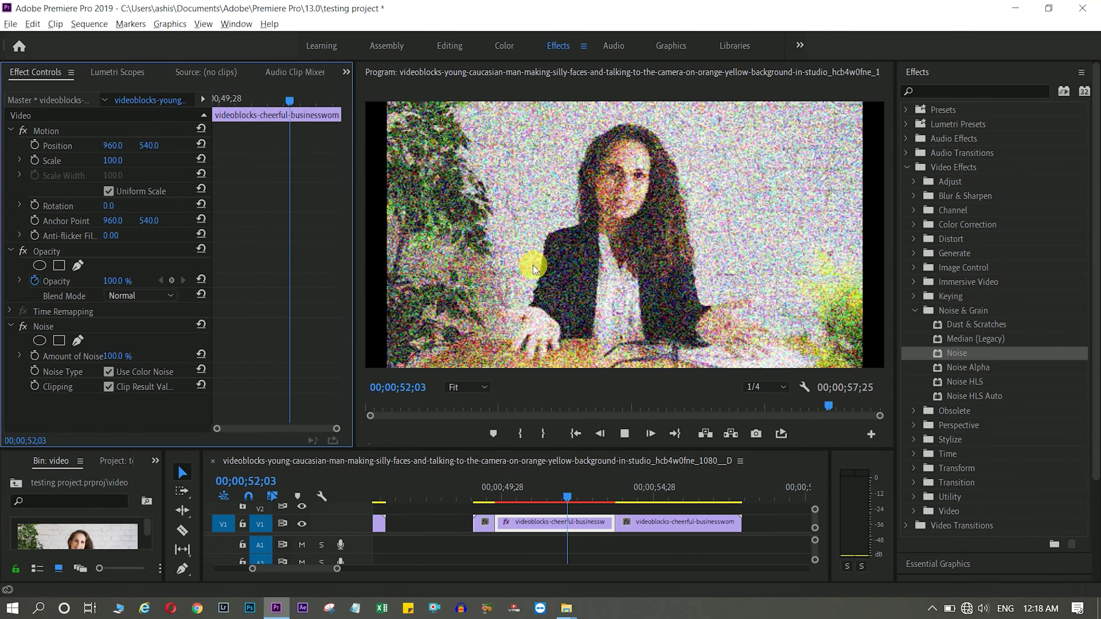
{"action": "left_click_drag", "start_coordinate": [509, 489], "coordinate": [509, 485]}
{"action": "key", "text": "space"}
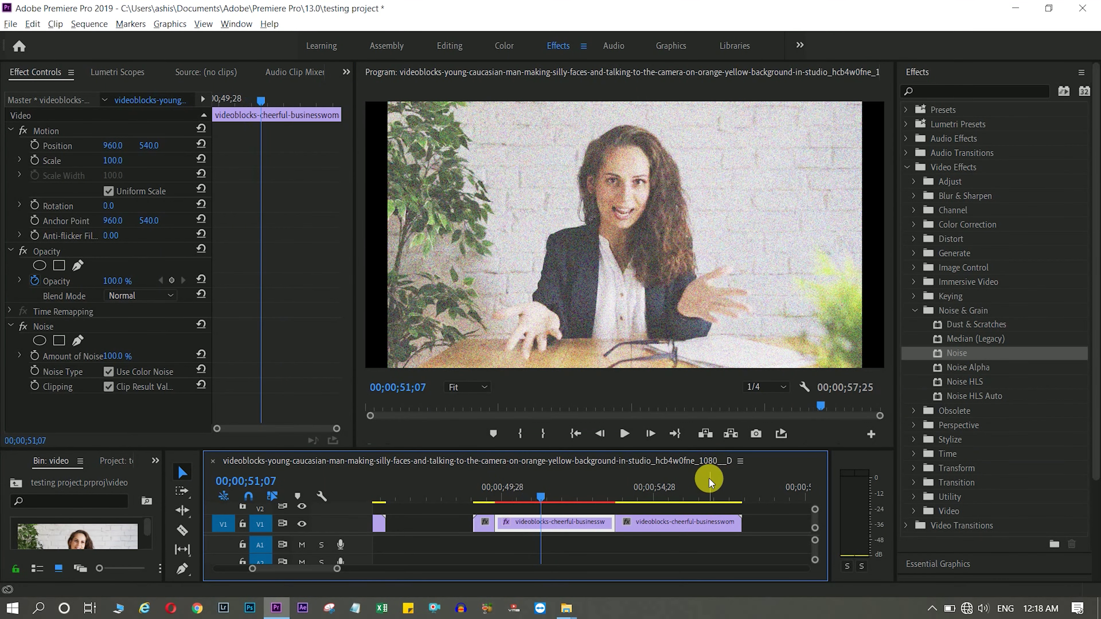
Set Amount of Noise back to 0% and delete the Noise effect from the clip.
{"action": "left_click", "coordinate": [124, 356]}
{"action": "type", "text": "0"}
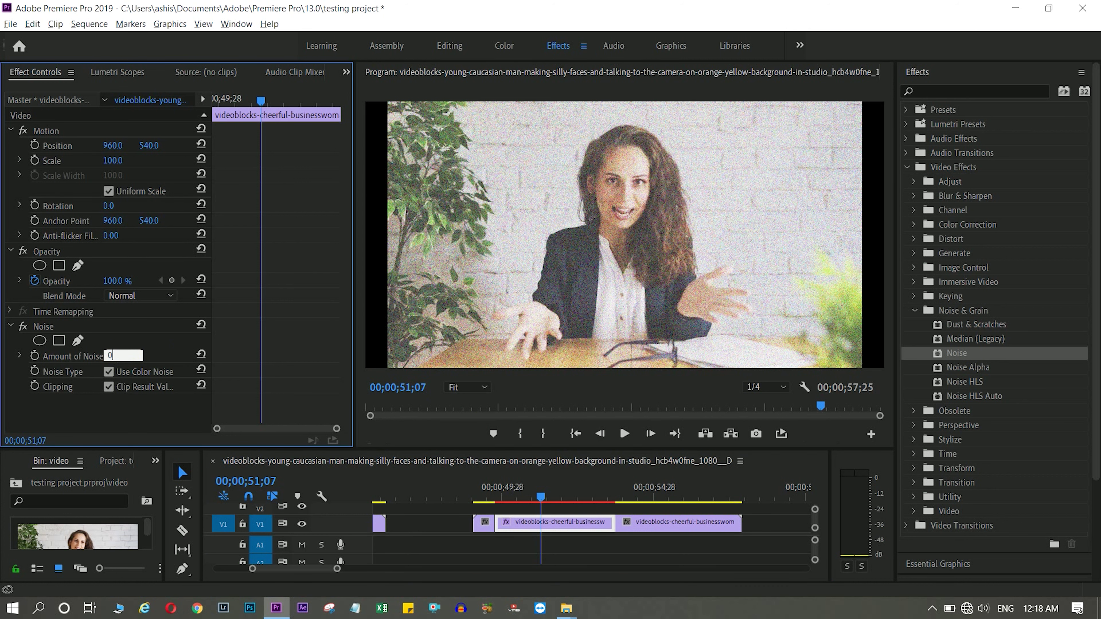
{"action": "key", "text": "Return"}
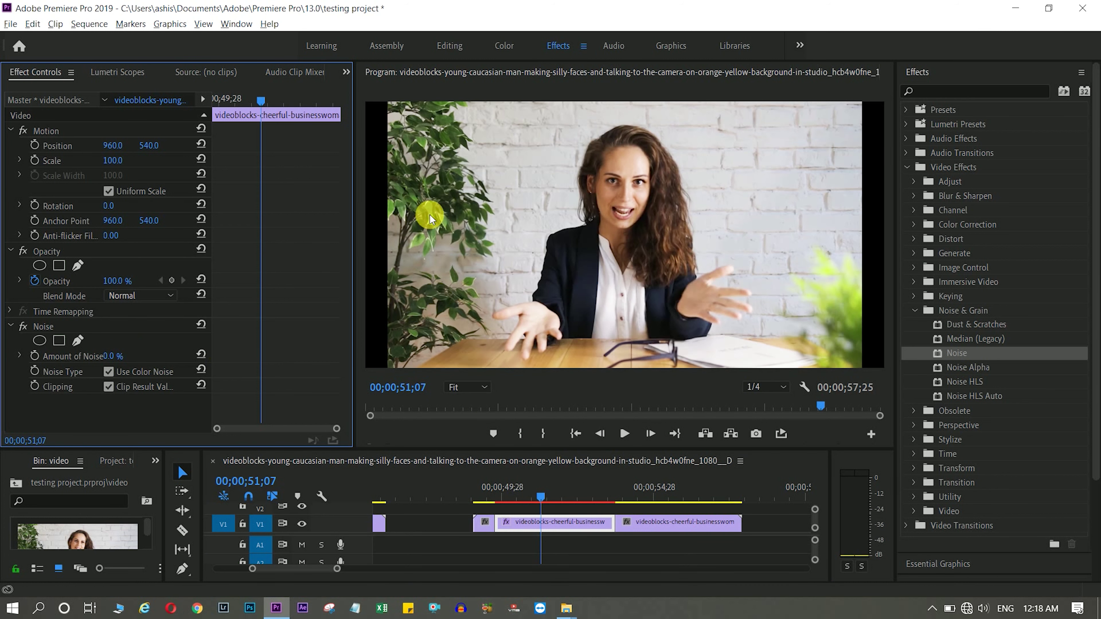
{"action": "left_click", "coordinate": [82, 328]}
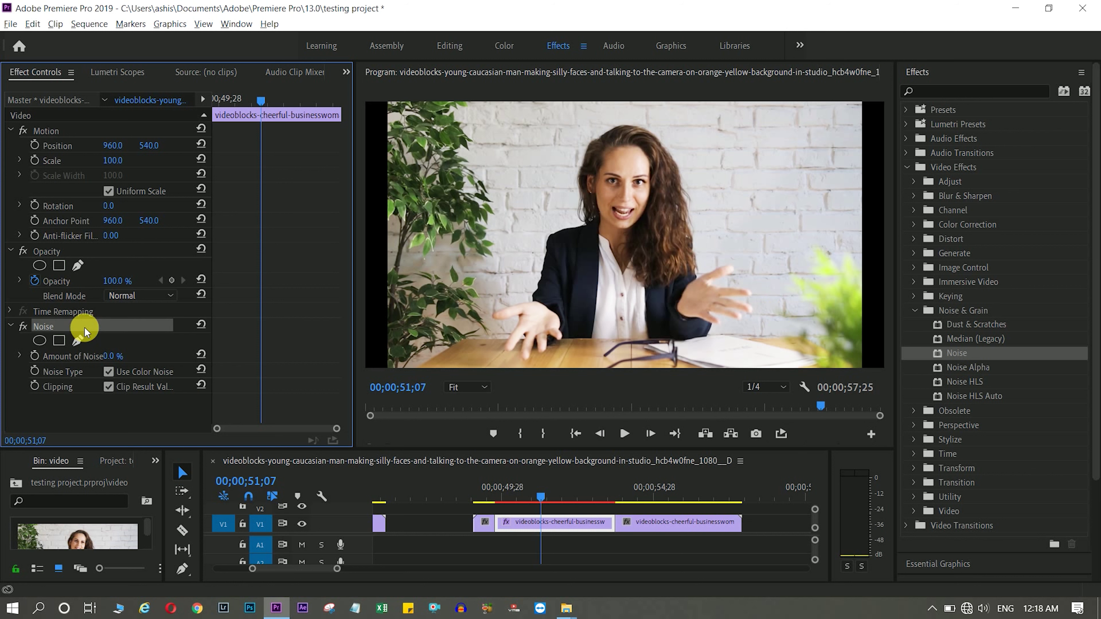
{"action": "key", "text": "Delete"}
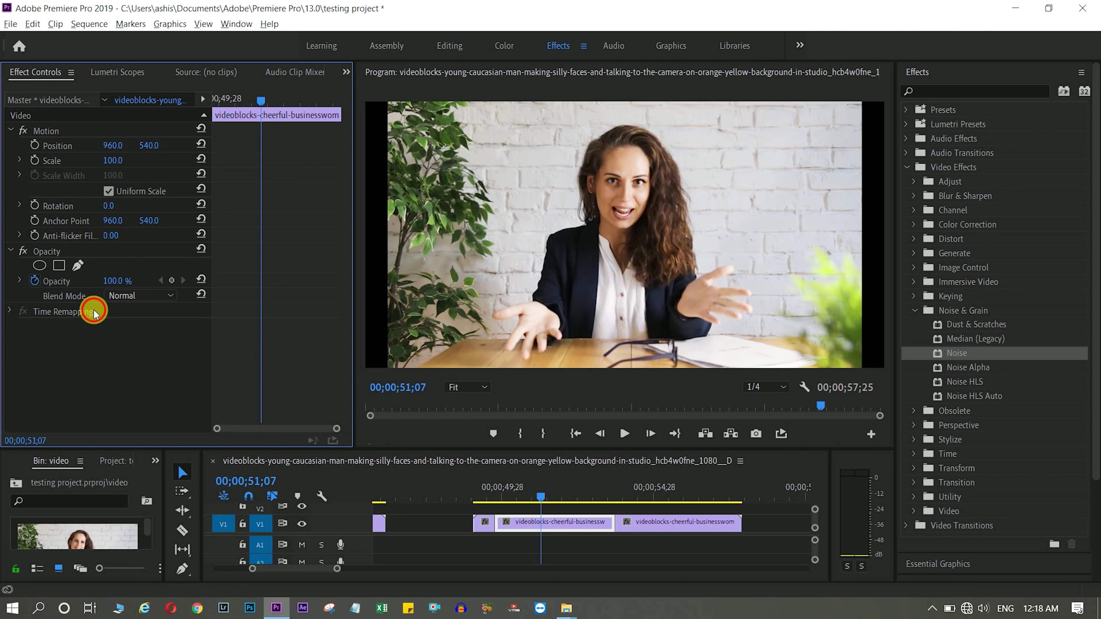
{"action": "left_click", "coordinate": [93, 309]}
Apply the Transform > Crop effect to the businesswoman clip.
{"action": "left_click", "coordinate": [915, 311]}
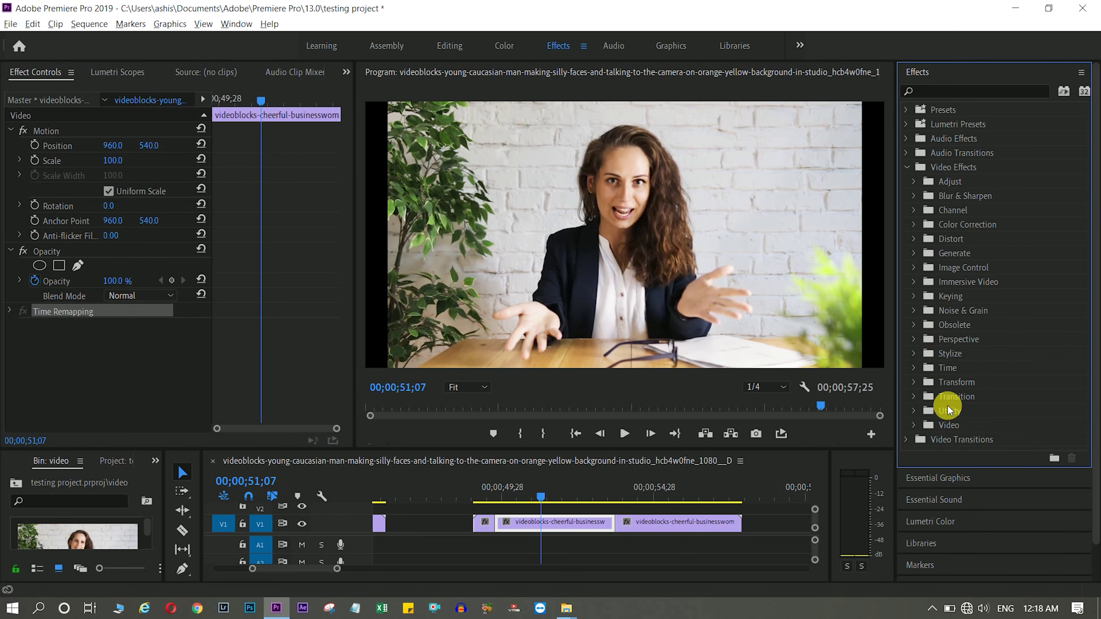
{"action": "left_click", "coordinate": [913, 383]}
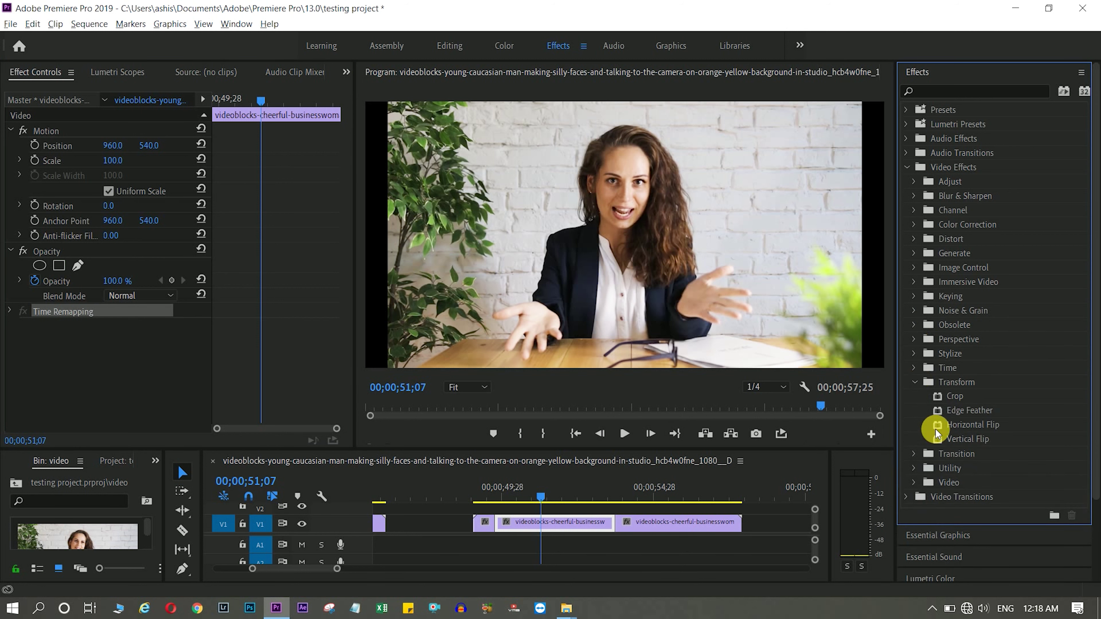
{"action": "left_click_drag", "start_coordinate": [947, 396], "coordinate": [560, 523]}
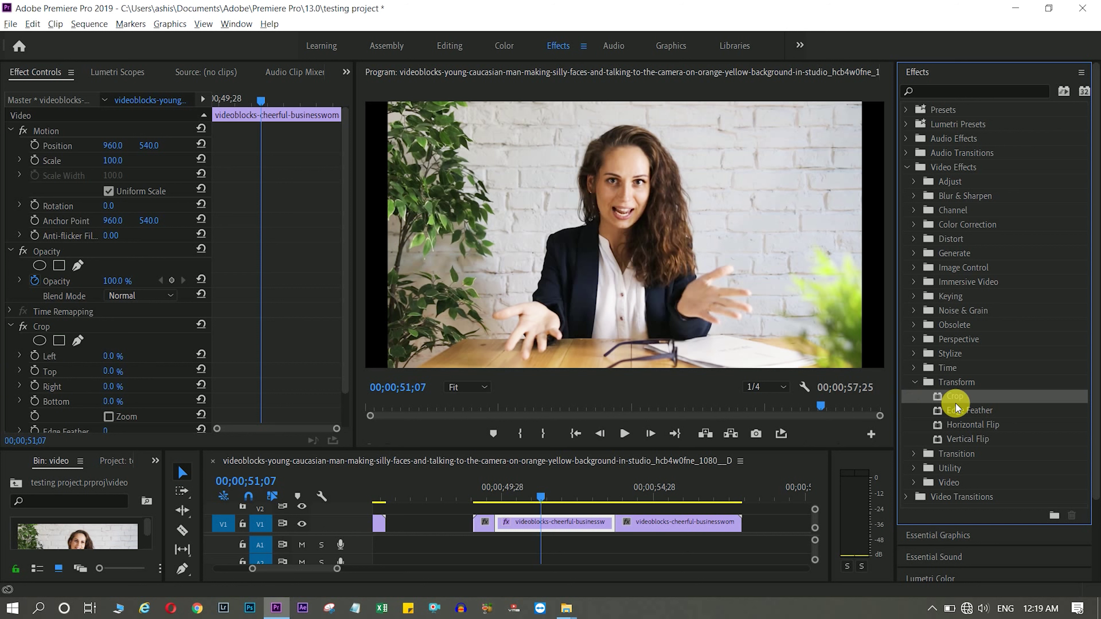
{"action": "left_click_drag", "start_coordinate": [957, 404], "coordinate": [536, 531]}
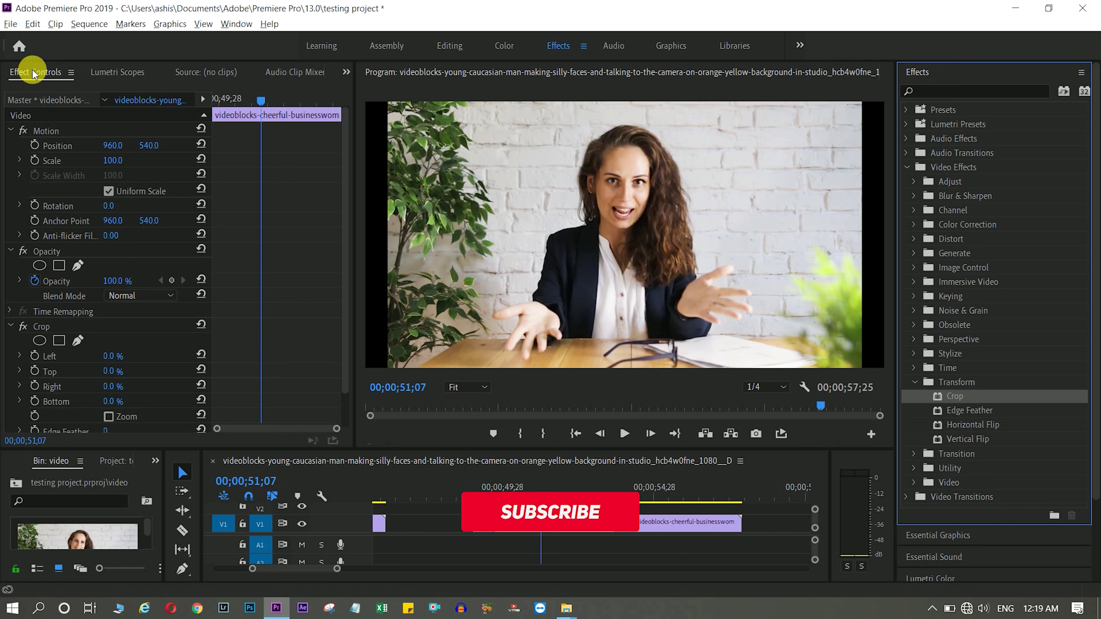
{"action": "left_click_drag", "start_coordinate": [349, 283], "coordinate": [347, 316]}
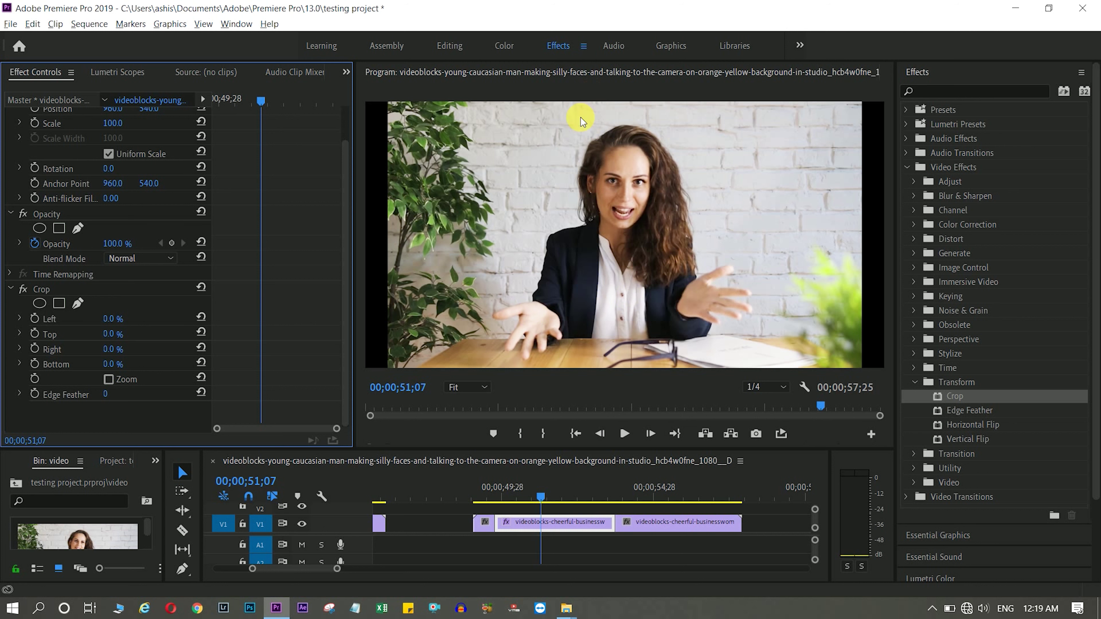
Crop the clip 15% from the top and 50% from the bottom.
{"action": "left_click", "coordinate": [110, 333]}
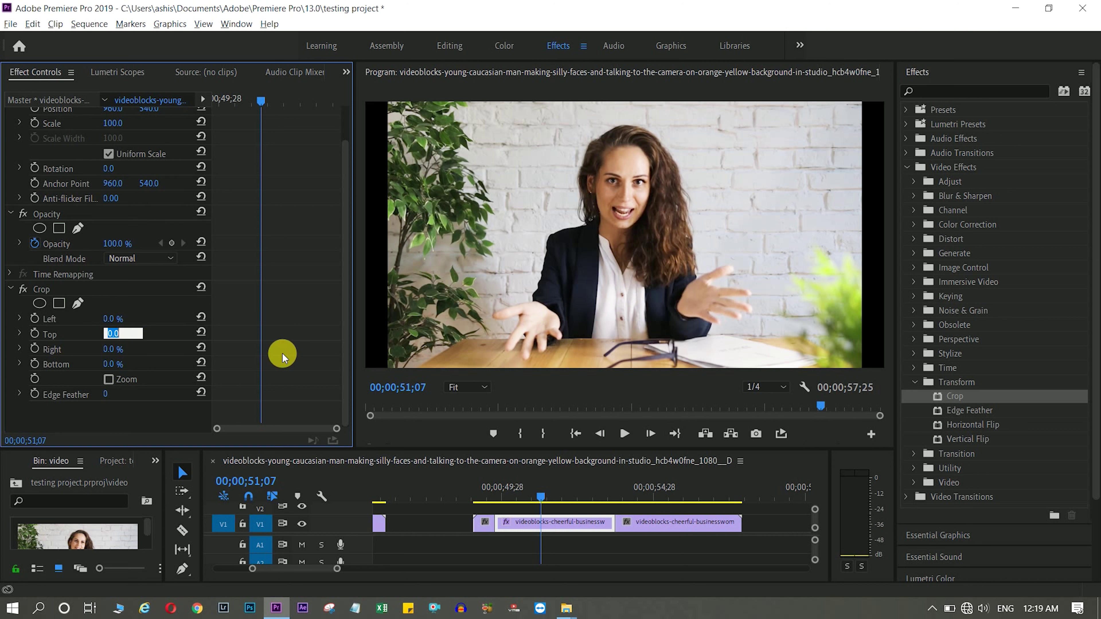
{"action": "type", "text": "15"}
{"action": "key", "text": "Return"}
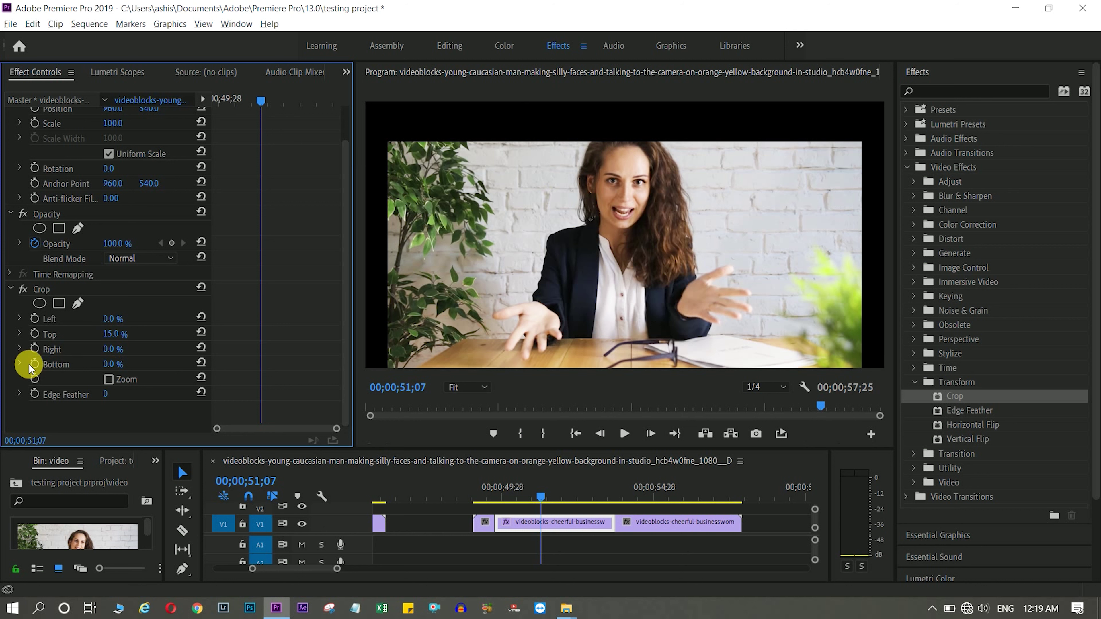
{"action": "left_click", "coordinate": [109, 364]}
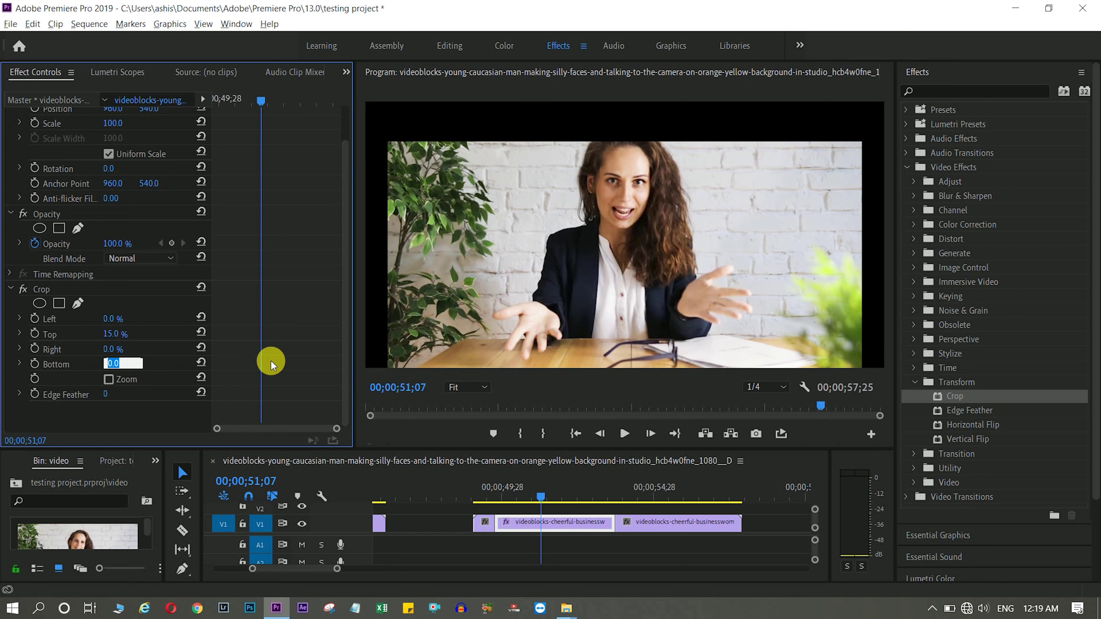
{"action": "type", "text": "50"}
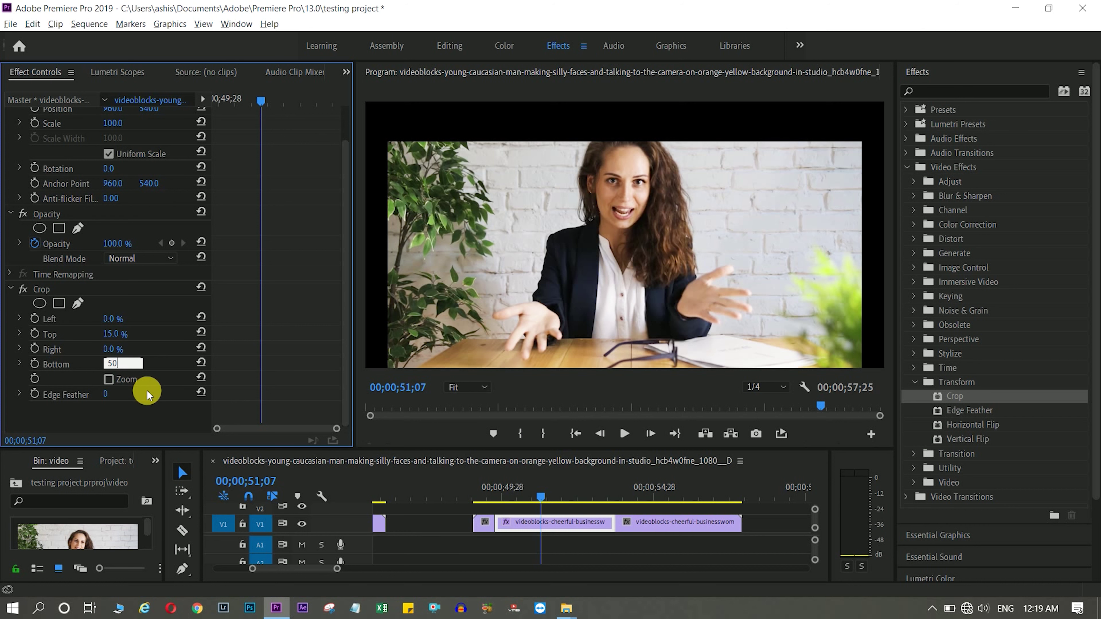
{"action": "key", "text": "Return"}
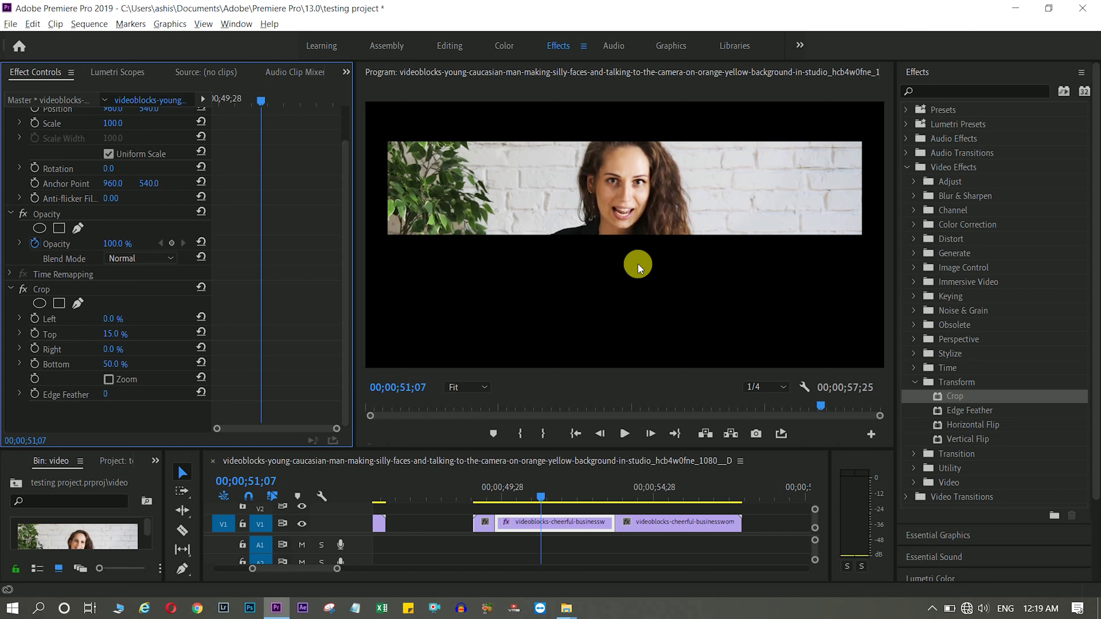
Undo the crop values and delete the Crop effect.
{"action": "key", "text": "ctrl+z"}
{"action": "key", "text": "ctrl+z"}
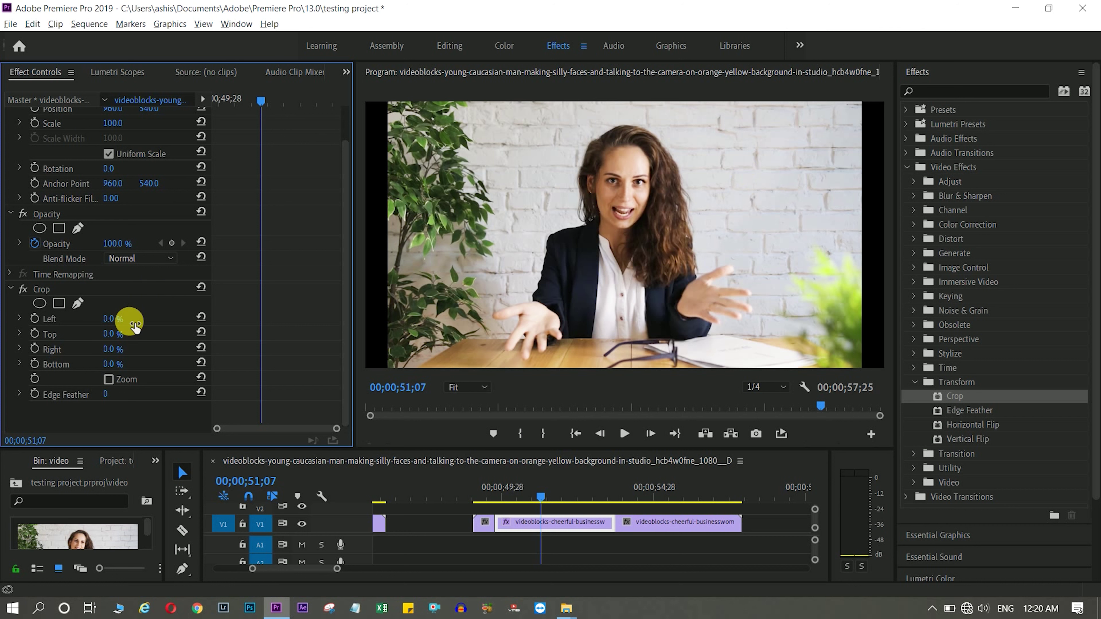
{"action": "left_click", "coordinate": [151, 332]}
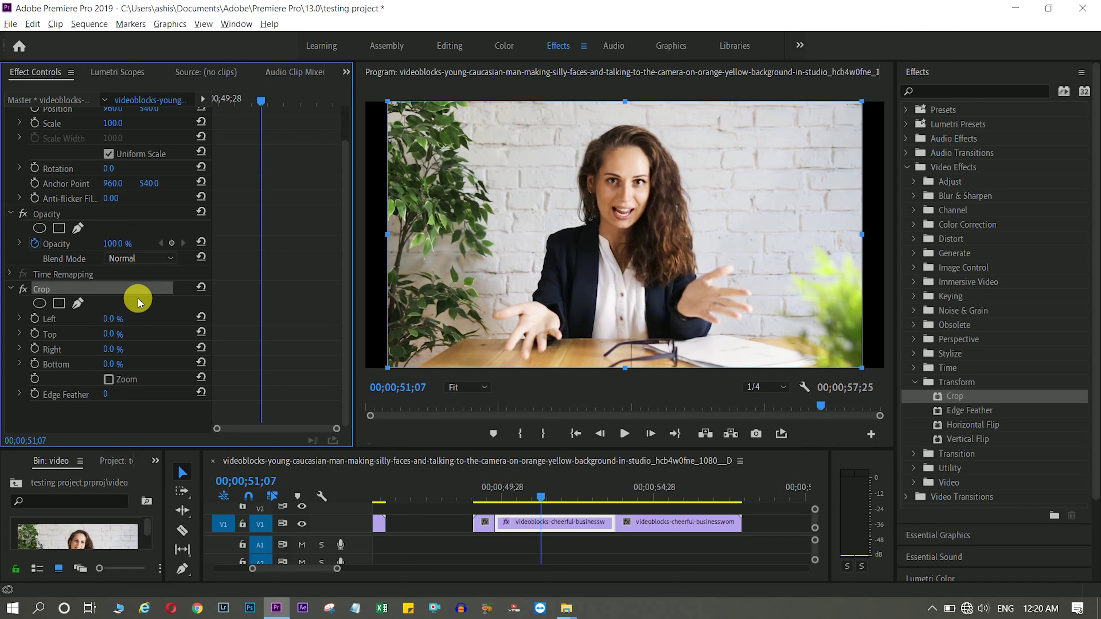
{"action": "key", "text": "Delete"}
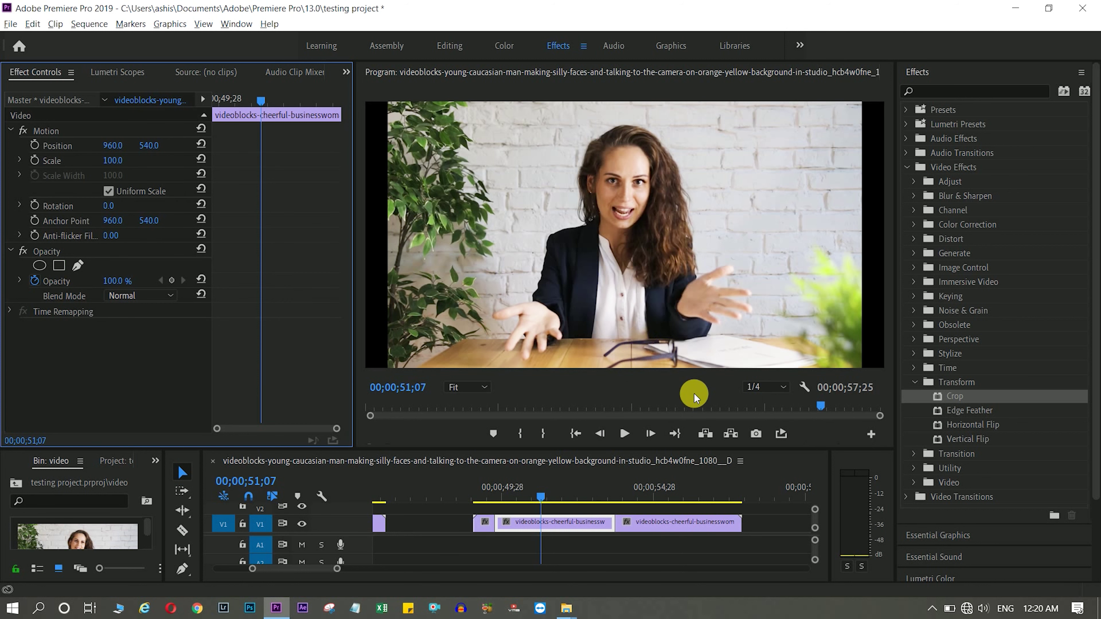
Apply Video > Simple Text to the woman's clip and preview it.
{"action": "left_click", "coordinate": [915, 382]}
{"action": "left_click", "coordinate": [913, 425]}
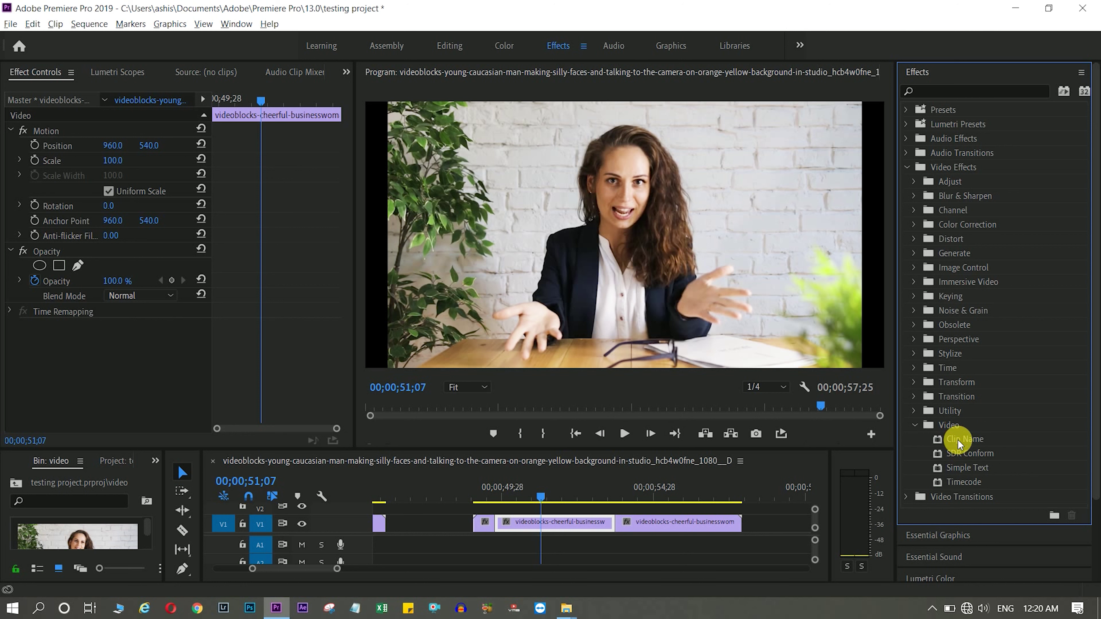
{"action": "left_click", "coordinate": [964, 469]}
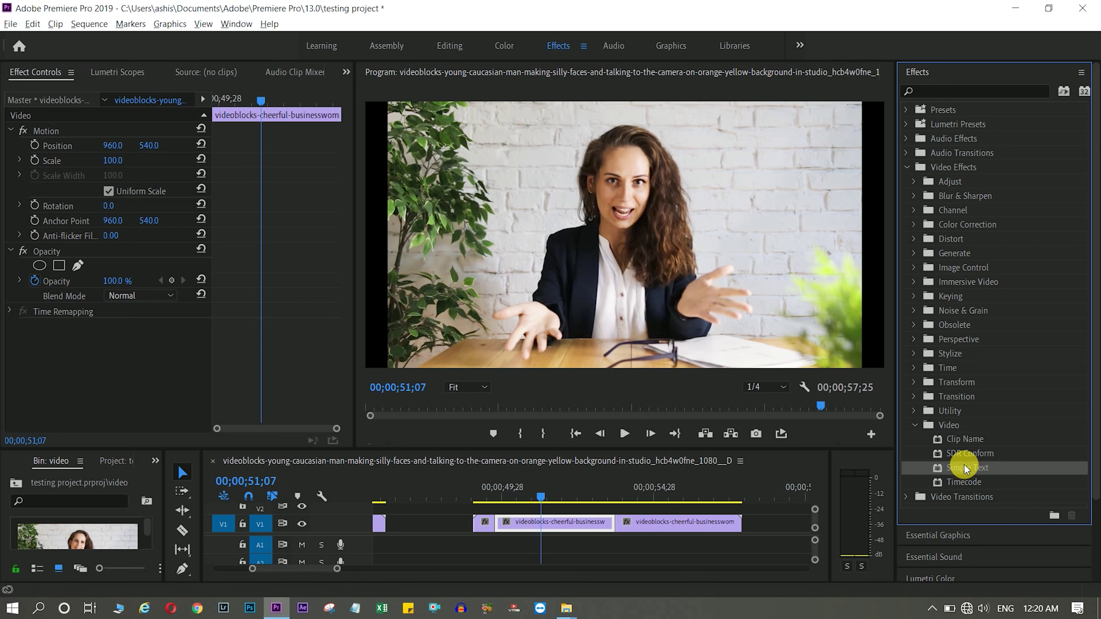
{"action": "left_click_drag", "start_coordinate": [609, 500], "coordinate": [561, 519]}
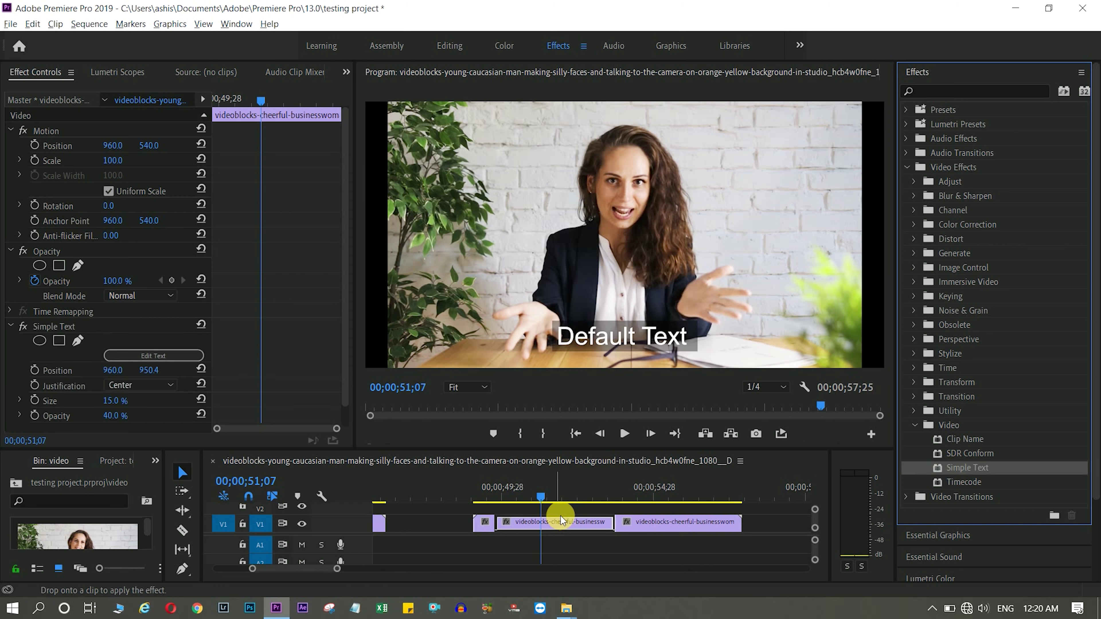
{"action": "key", "text": "space"}
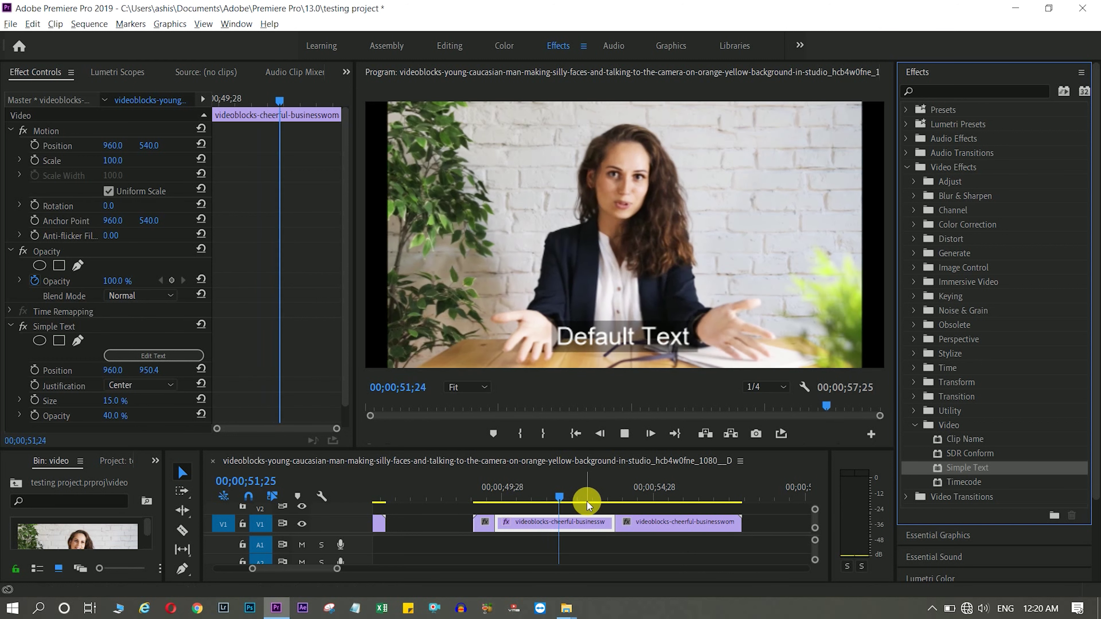
{"action": "key", "text": "space"}
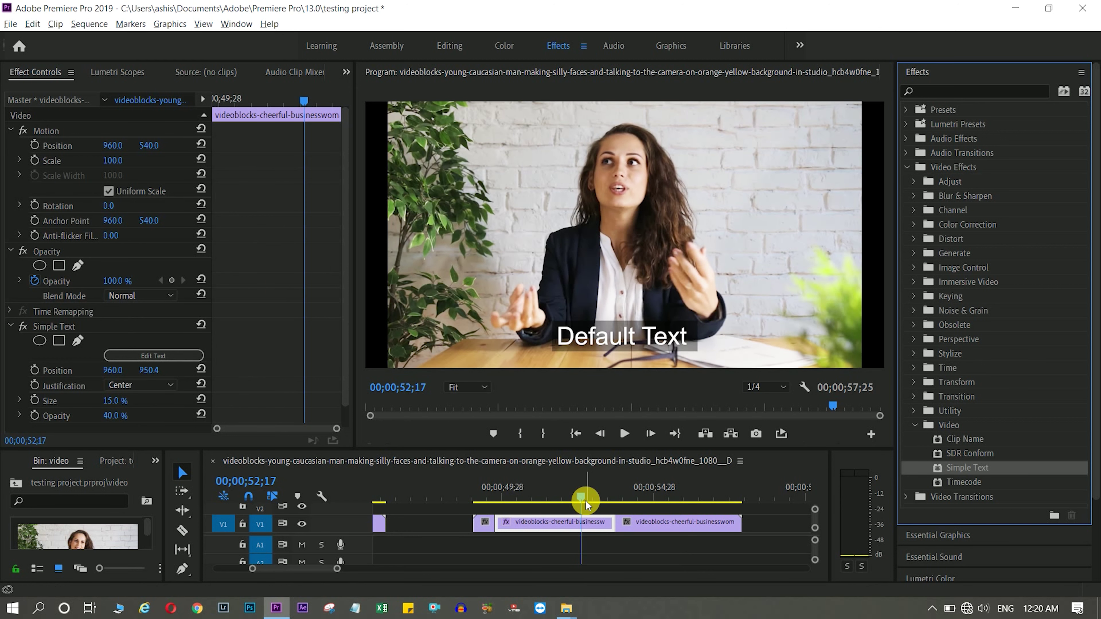
{"action": "left_click_drag", "start_coordinate": [586, 504], "coordinate": [536, 501]}
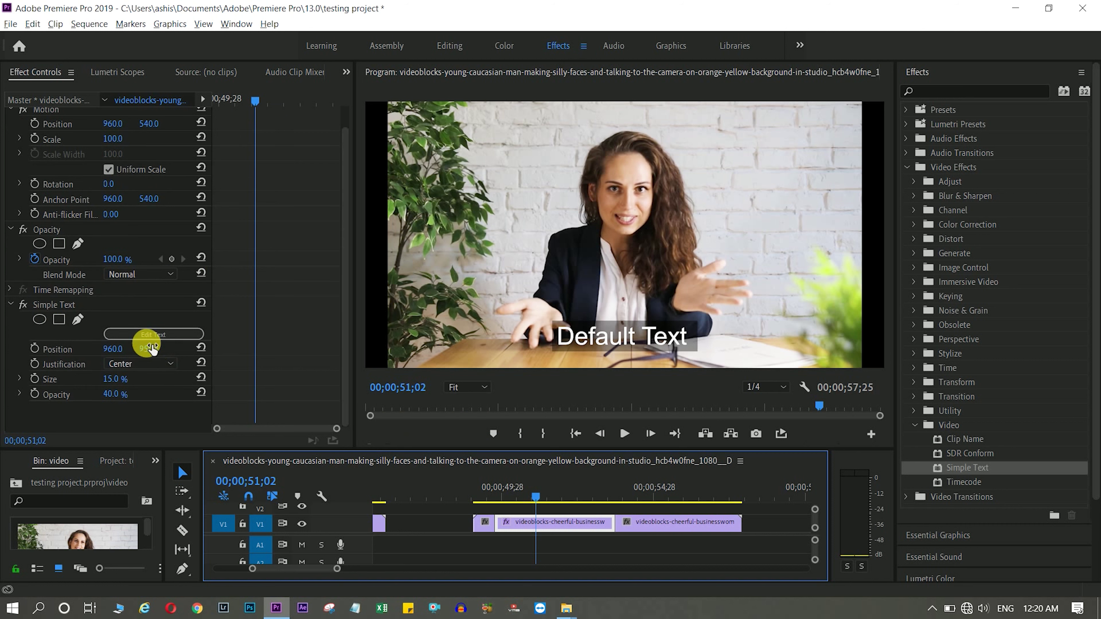
Change the caption text to 'SIMPLE TECH'.
{"action": "left_click", "coordinate": [147, 333]}
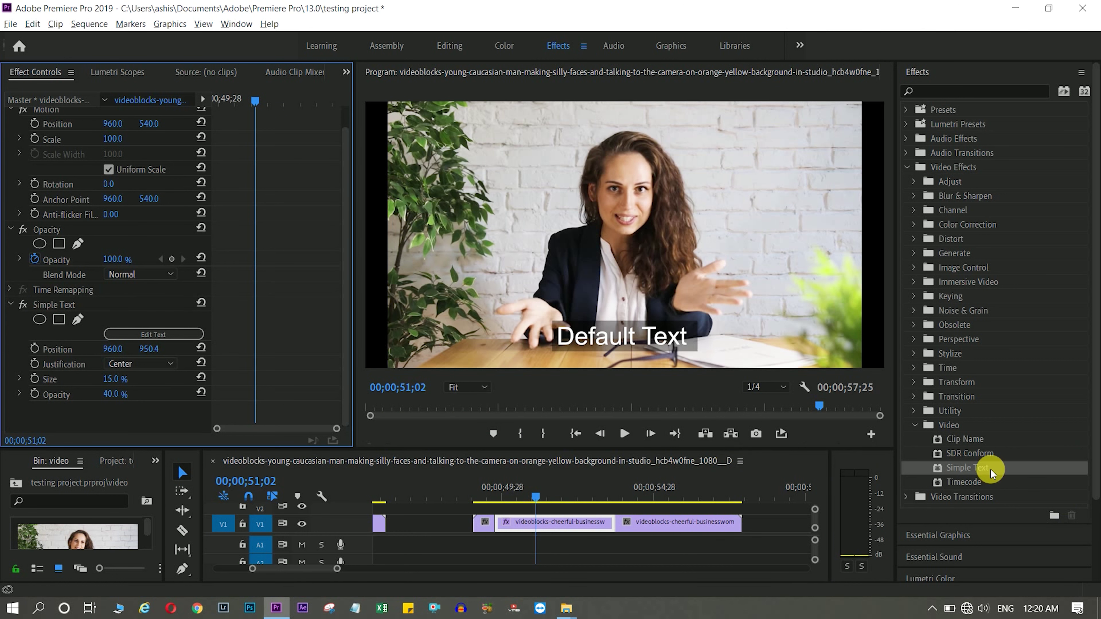
{"action": "left_click", "coordinate": [167, 336]}
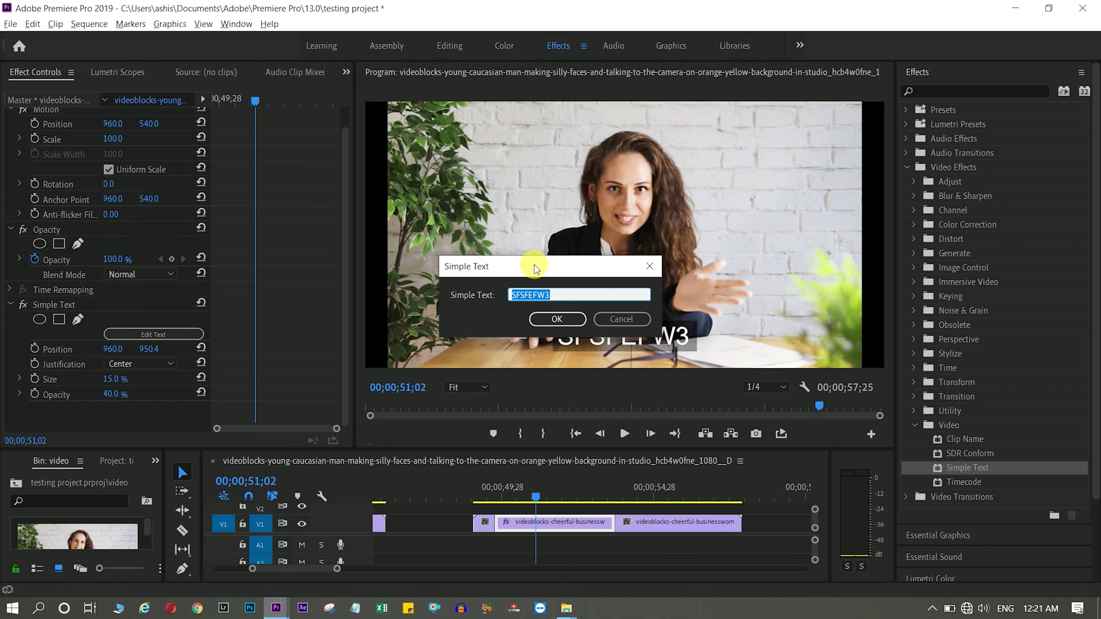
{"action": "type", "text": "SIMPLE TECH"}
{"action": "key", "text": "Return"}
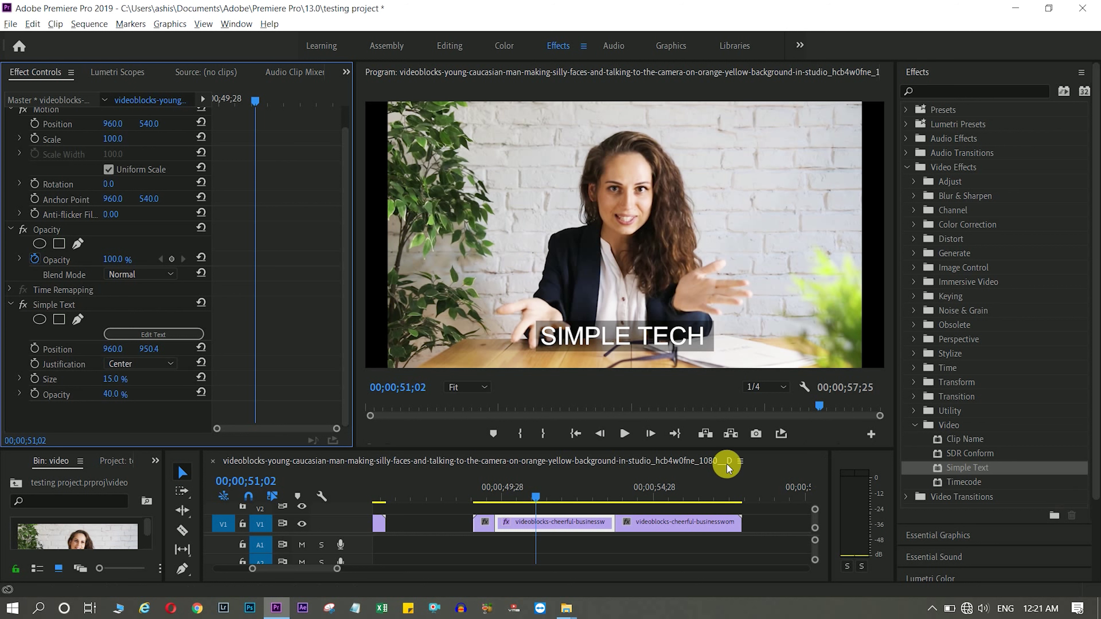
Delete the Simple Text effect from the clip.
{"action": "left_click", "coordinate": [92, 303]}
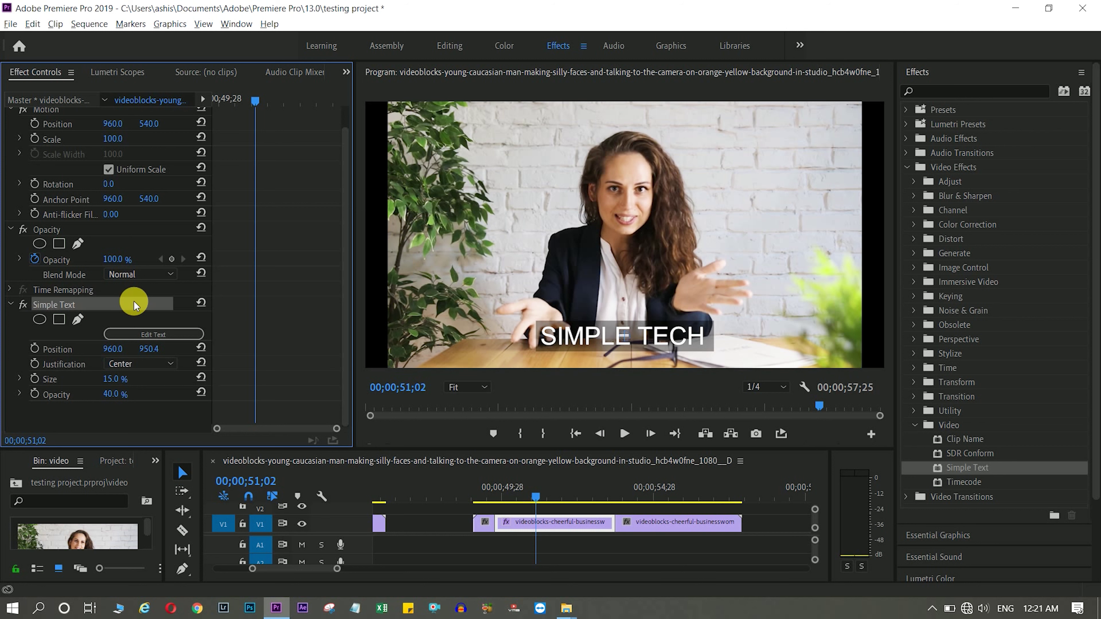
{"action": "key", "text": "Delete"}
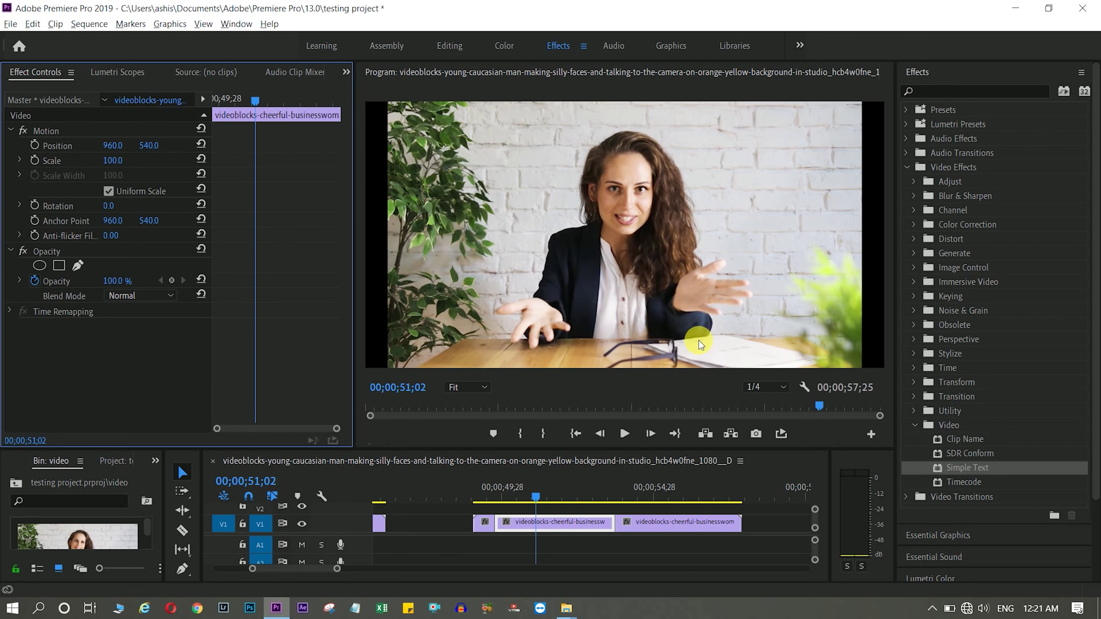
{"action": "left_click", "coordinate": [958, 457]}
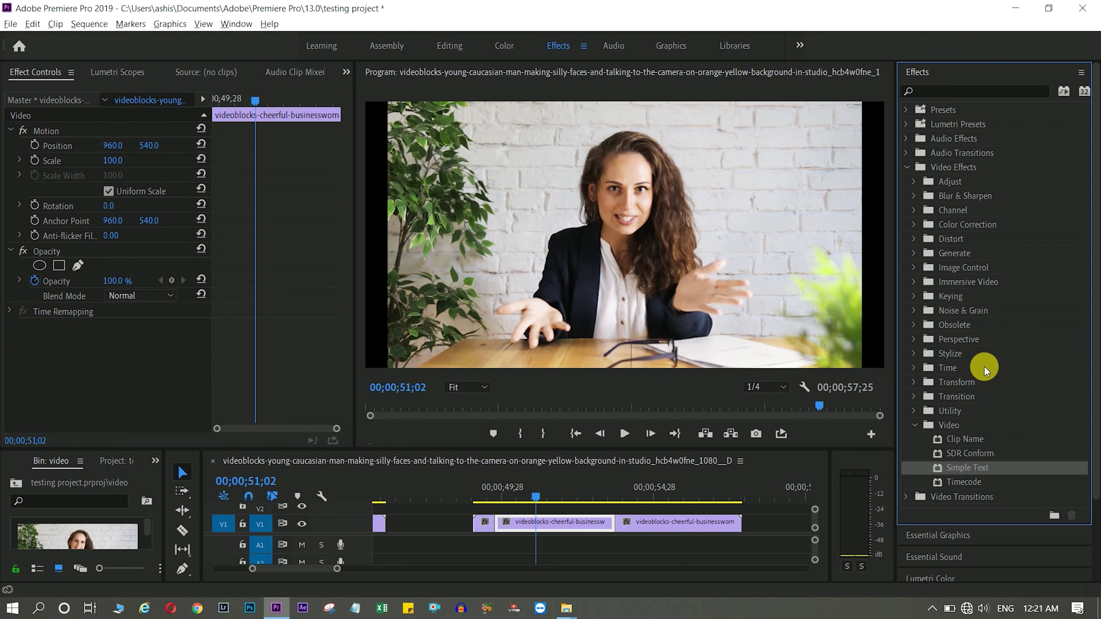
Collapse Video Effects, expand Video Transitions and scroll the timeline.
{"action": "left_click", "coordinate": [905, 166]}
{"action": "left_click", "coordinate": [905, 181]}
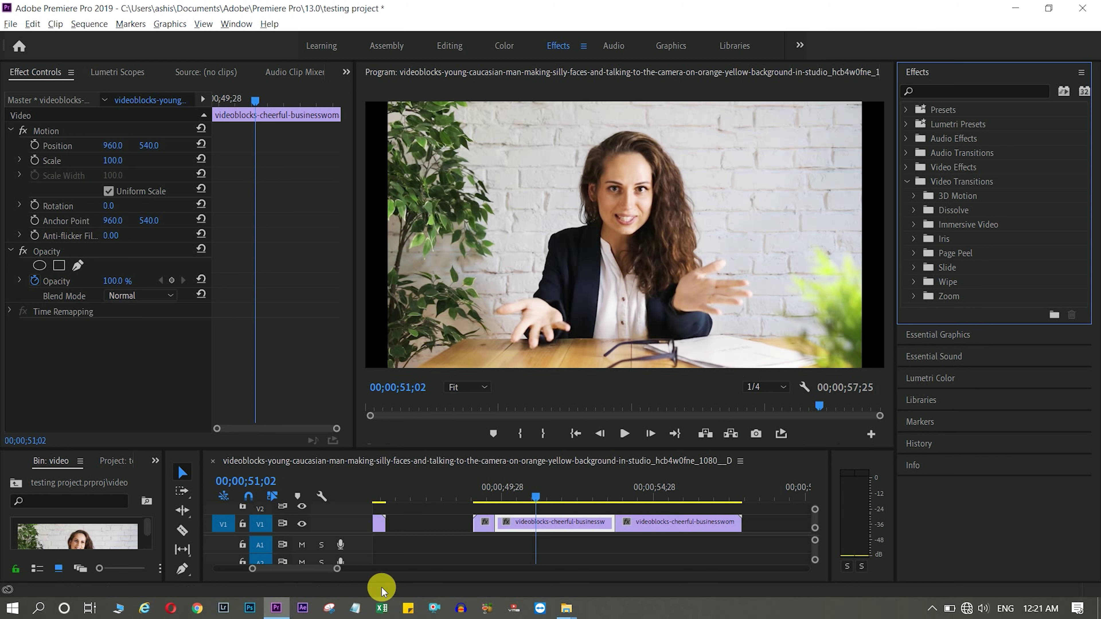
{"action": "left_click_drag", "start_coordinate": [306, 571], "coordinate": [298, 570]}
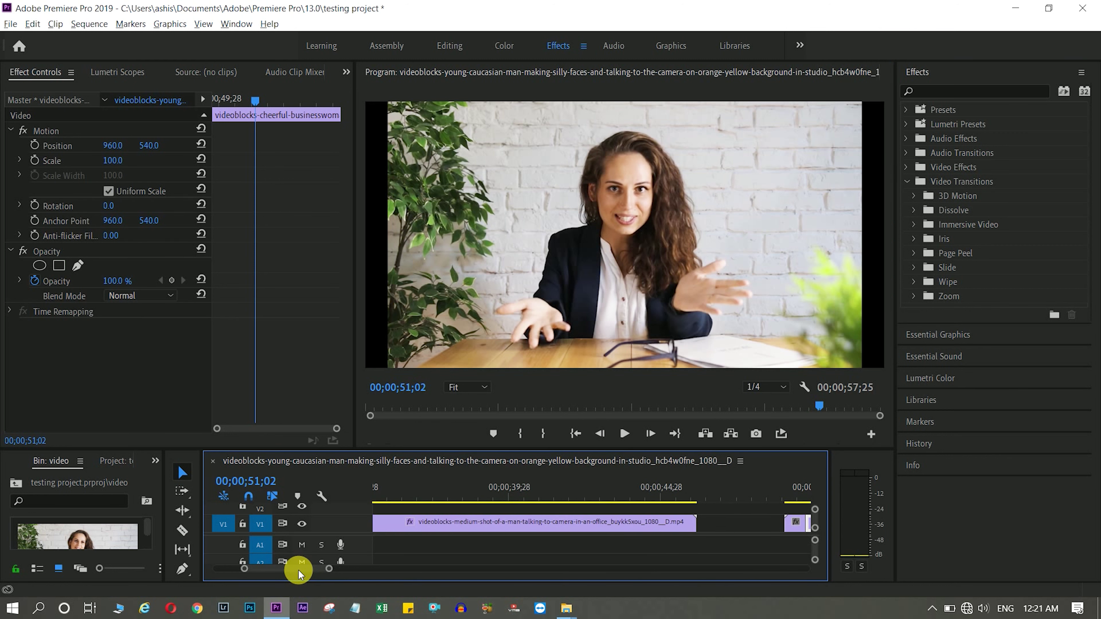
{"action": "left_click_drag", "start_coordinate": [298, 570], "coordinate": [303, 570]}
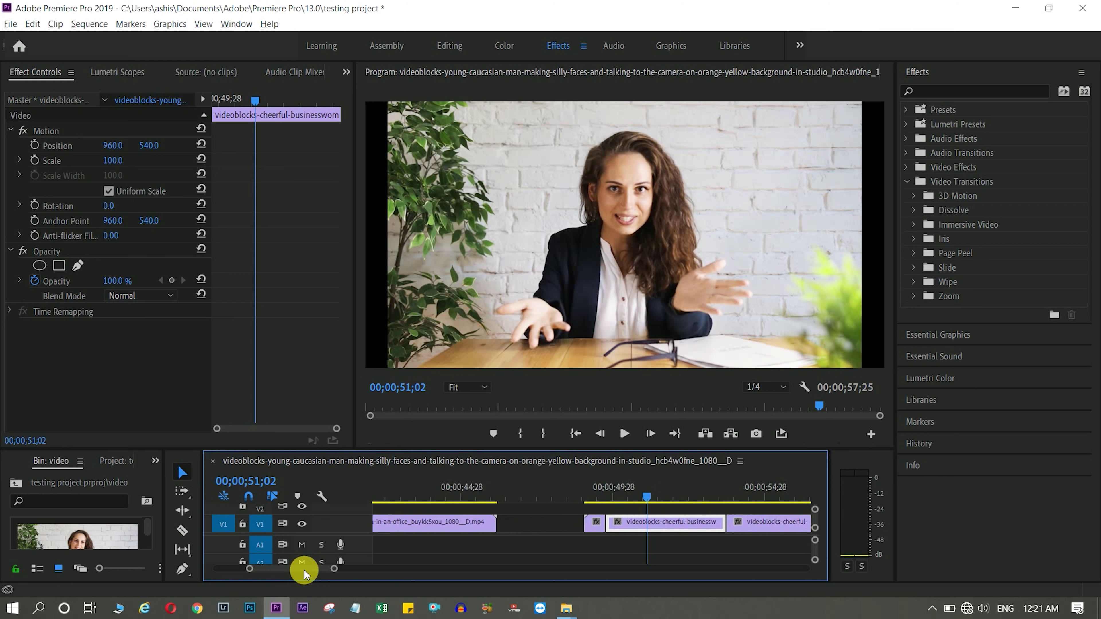
Move the office clip right to close the gap and play through the cut.
{"action": "left_click_drag", "start_coordinate": [467, 523], "coordinate": [555, 522]}
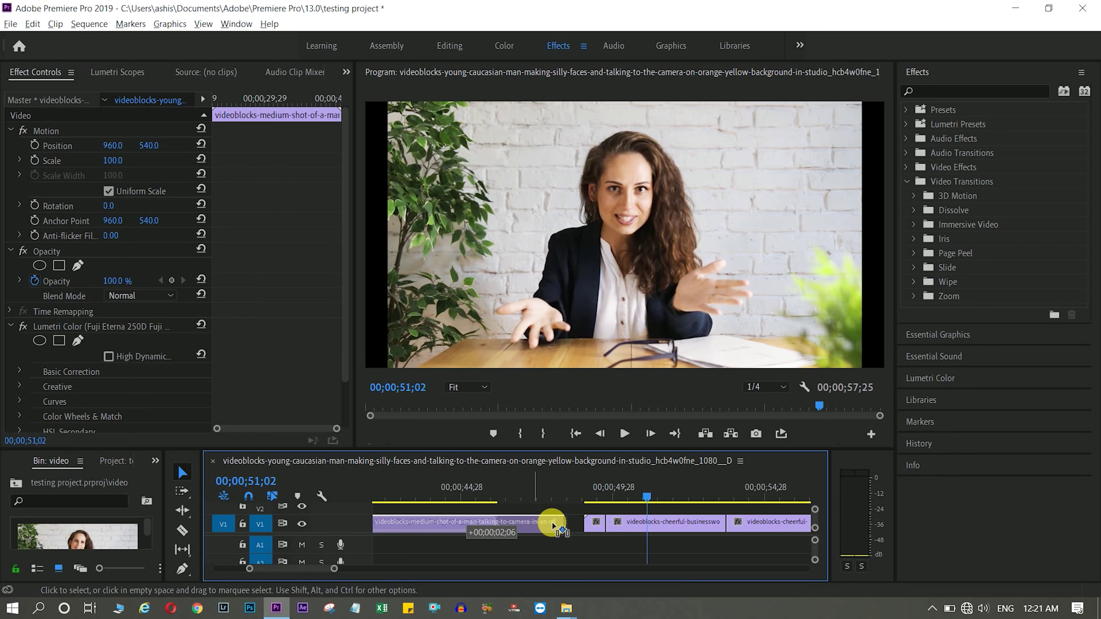
{"action": "left_click", "coordinate": [527, 499]}
{"action": "key", "text": "space"}
{"action": "key", "text": "space"}
{"action": "key", "text": "space"}
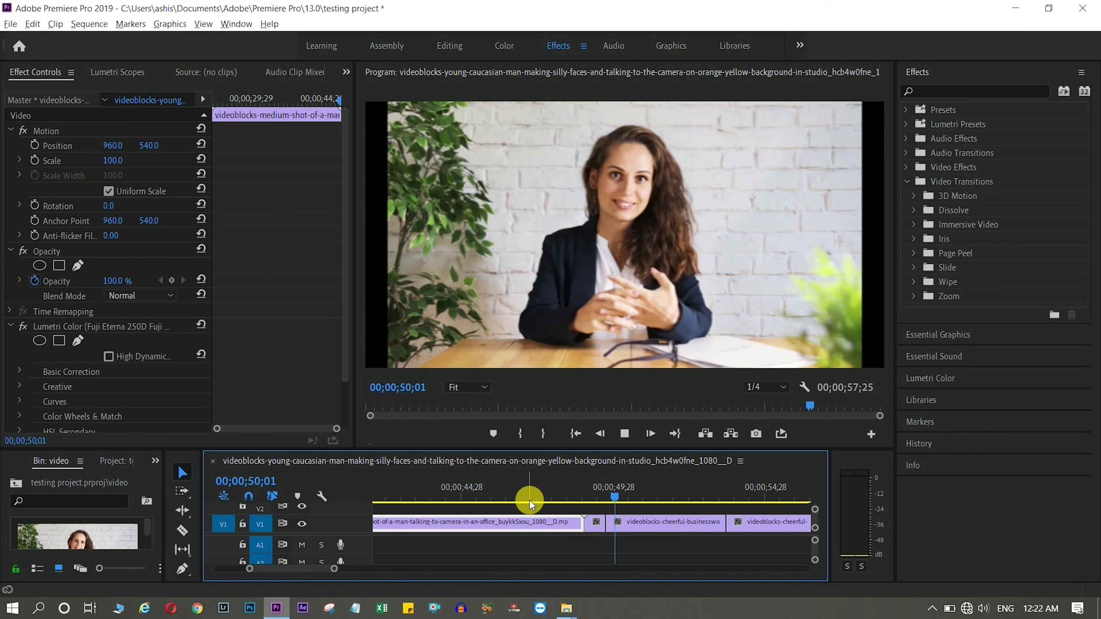
{"action": "left_click", "coordinate": [555, 495]}
{"action": "key", "text": "space"}
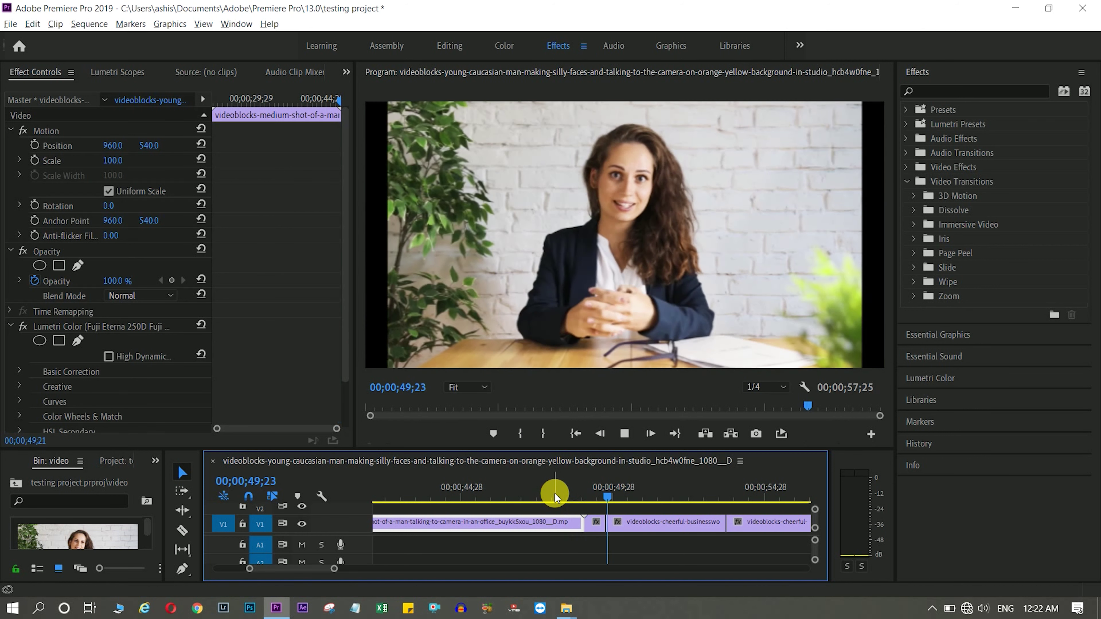
{"action": "key", "text": "space"}
{"action": "left_click", "coordinate": [546, 494]}
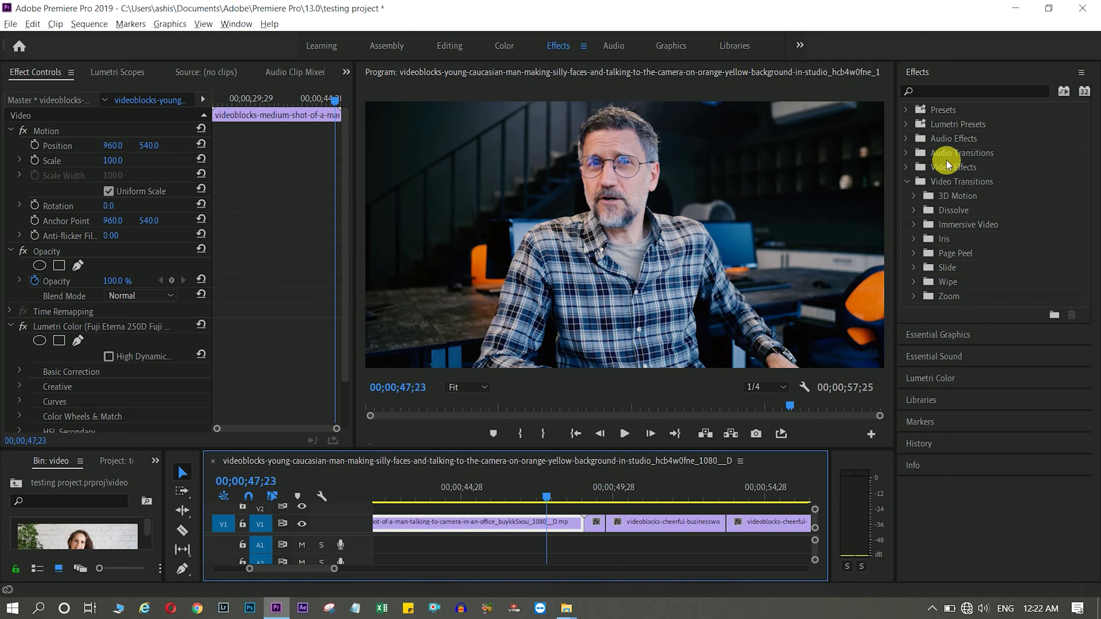
Drop the 3D Motion Cube Spin transition on the cut and preview it.
{"action": "left_click", "coordinate": [913, 210]}
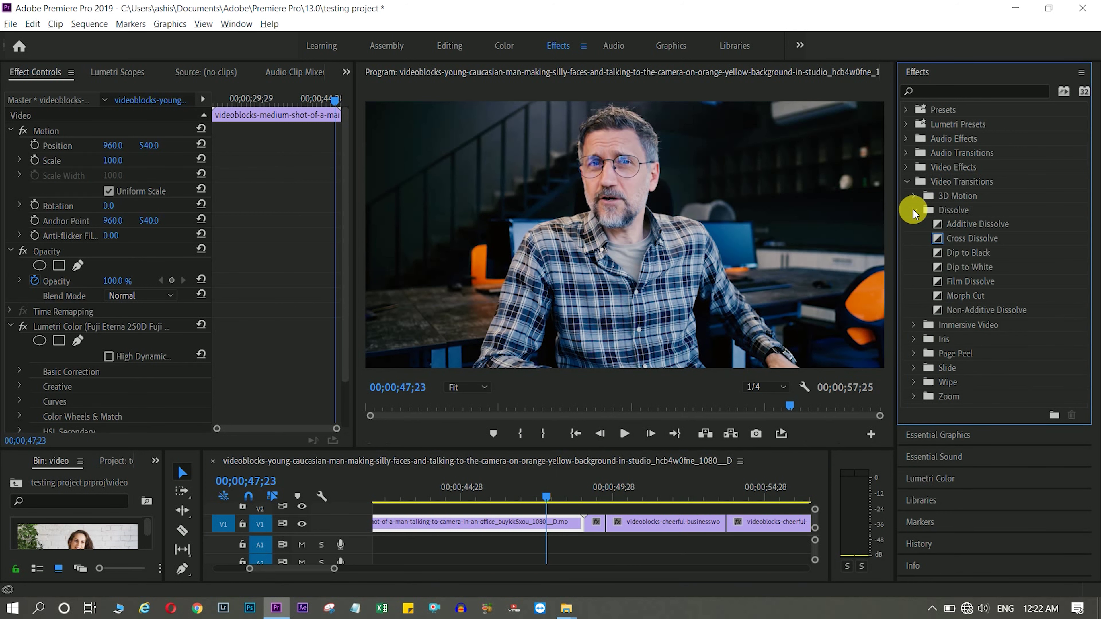
{"action": "left_click", "coordinate": [915, 195]}
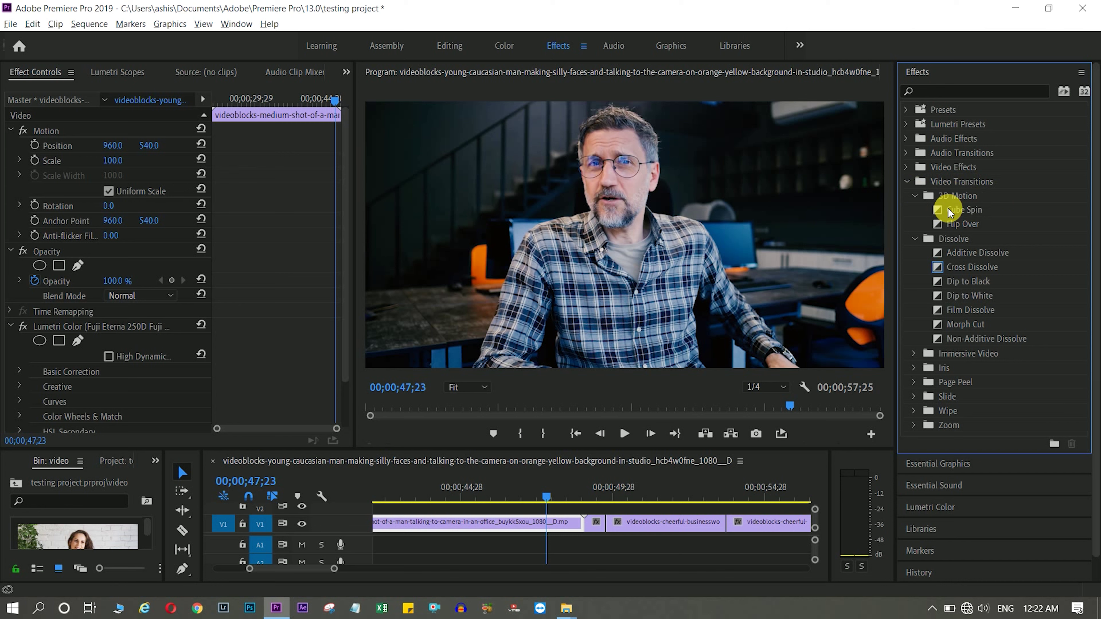
{"action": "left_click_drag", "start_coordinate": [948, 209], "coordinate": [602, 523]}
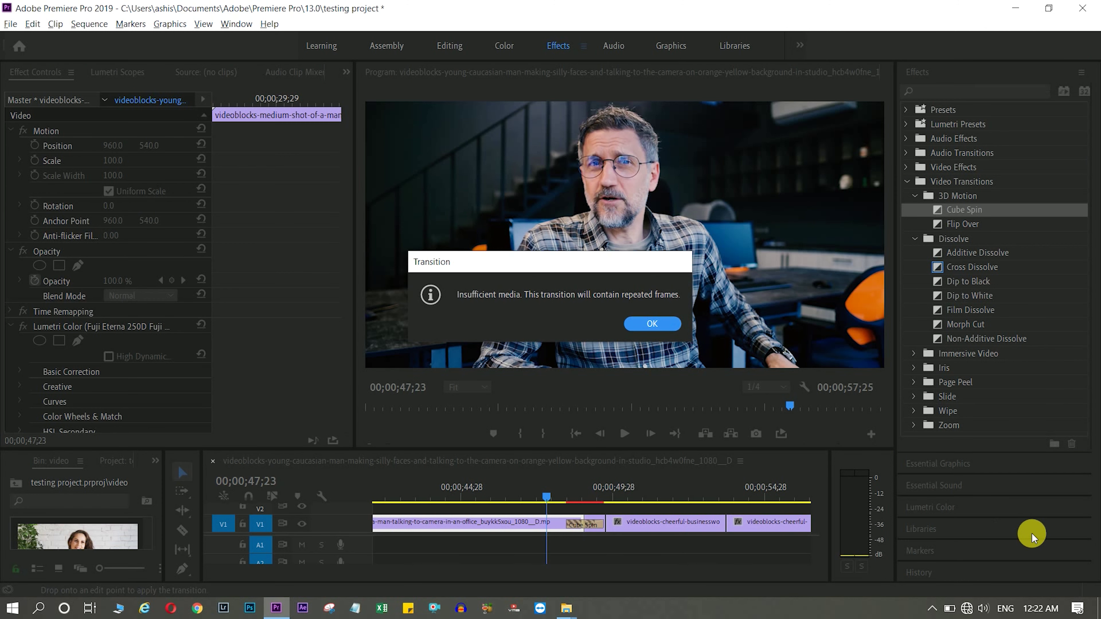
{"action": "key", "text": "Return"}
{"action": "key", "text": "space"}
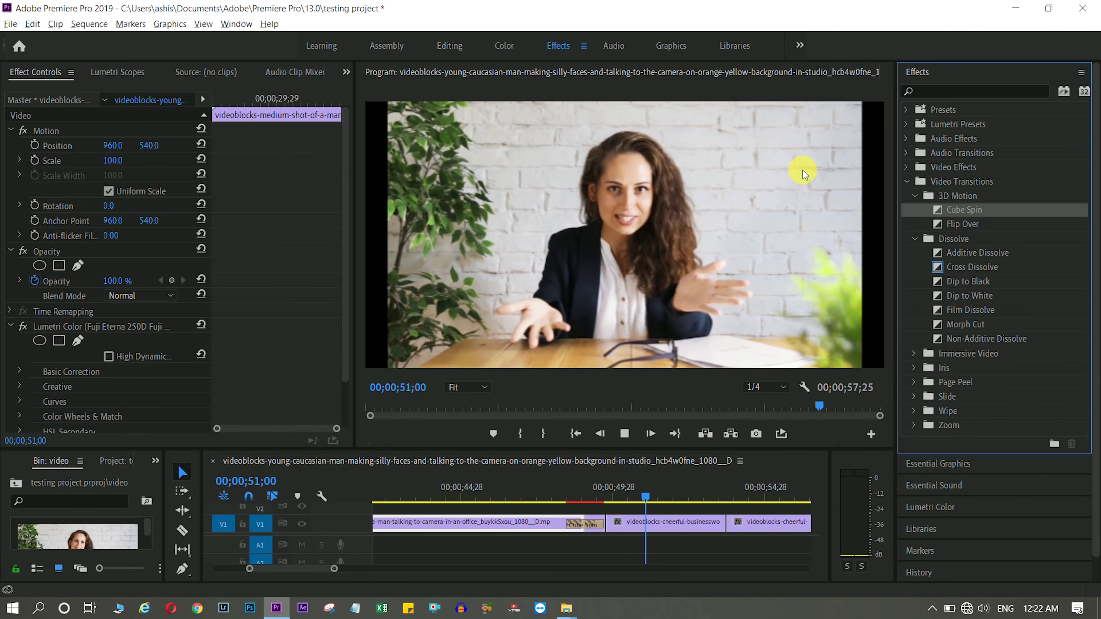
{"action": "key", "text": "space"}
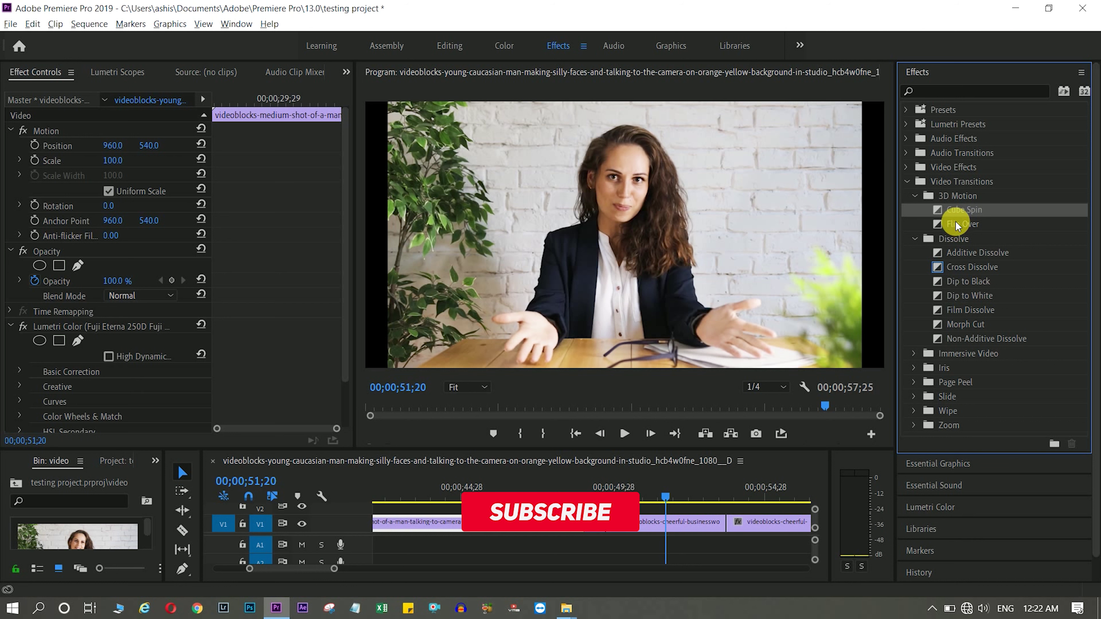
Apply Flip Over to the V1 cut, preview it, then undo it.
{"action": "mouse_move", "coordinate": [945, 224]}
{"action": "left_mouse_down"}
{"action": "mouse_move", "coordinate": [623, 517]}
{"action": "mouse_move", "coordinate": [583, 530]}
{"action": "left_mouse_up"}
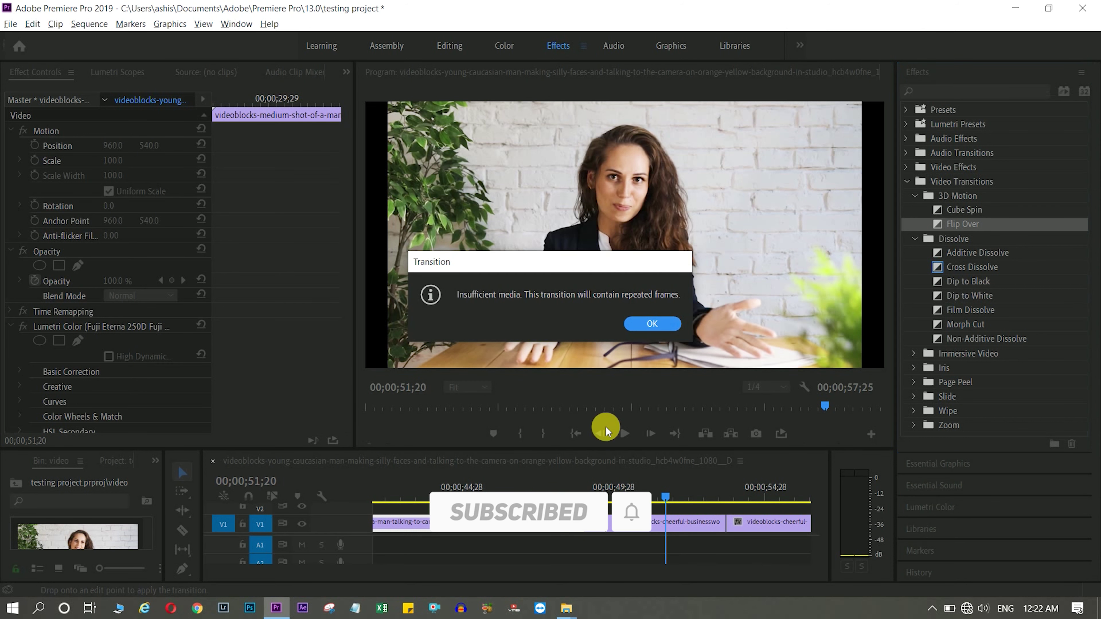
{"action": "left_click", "coordinate": [644, 323]}
{"action": "key", "text": "Up"}
{"action": "key", "text": "space"}
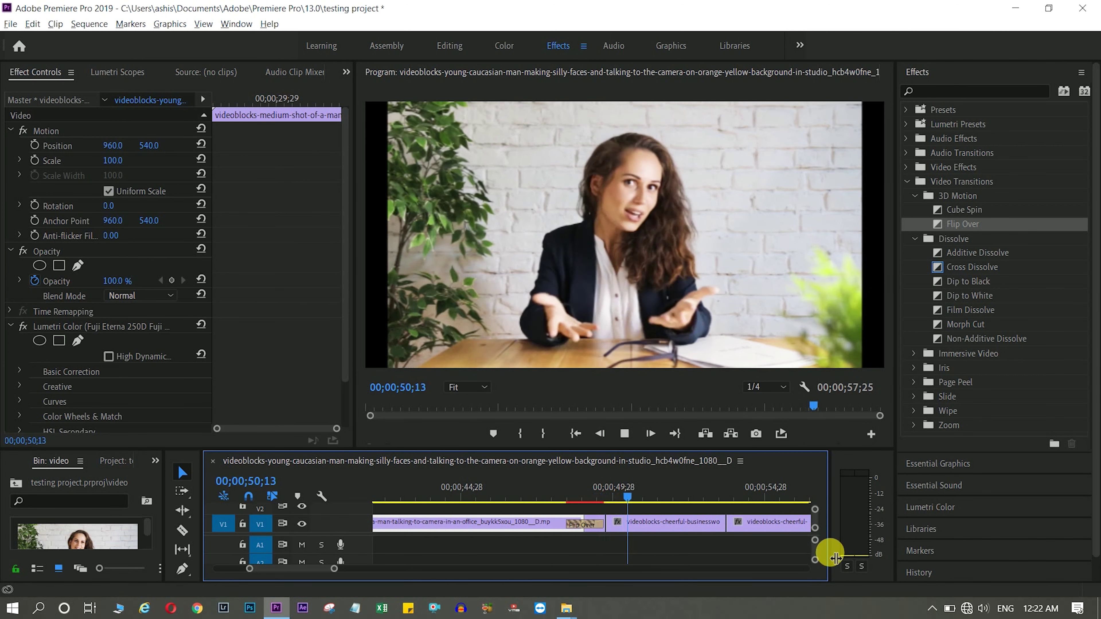
{"action": "key", "text": "space"}
{"action": "key", "text": "ctrl+z"}
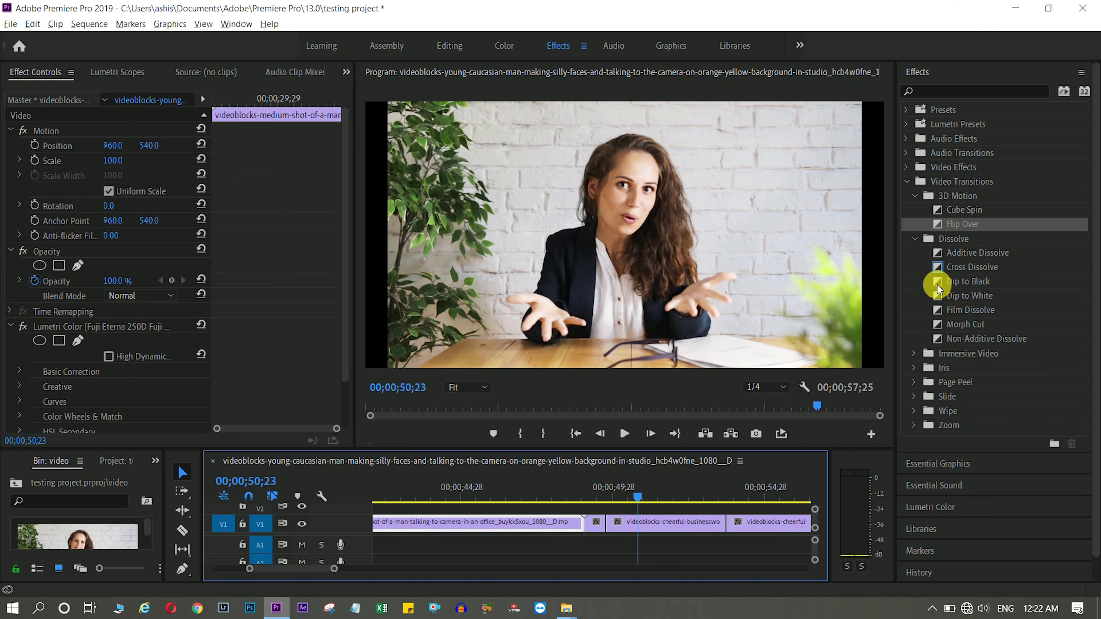
Apply Dip to Black to the V1 cut and replay it several times.
{"action": "left_click_drag", "start_coordinate": [940, 283], "coordinate": [592, 524]}
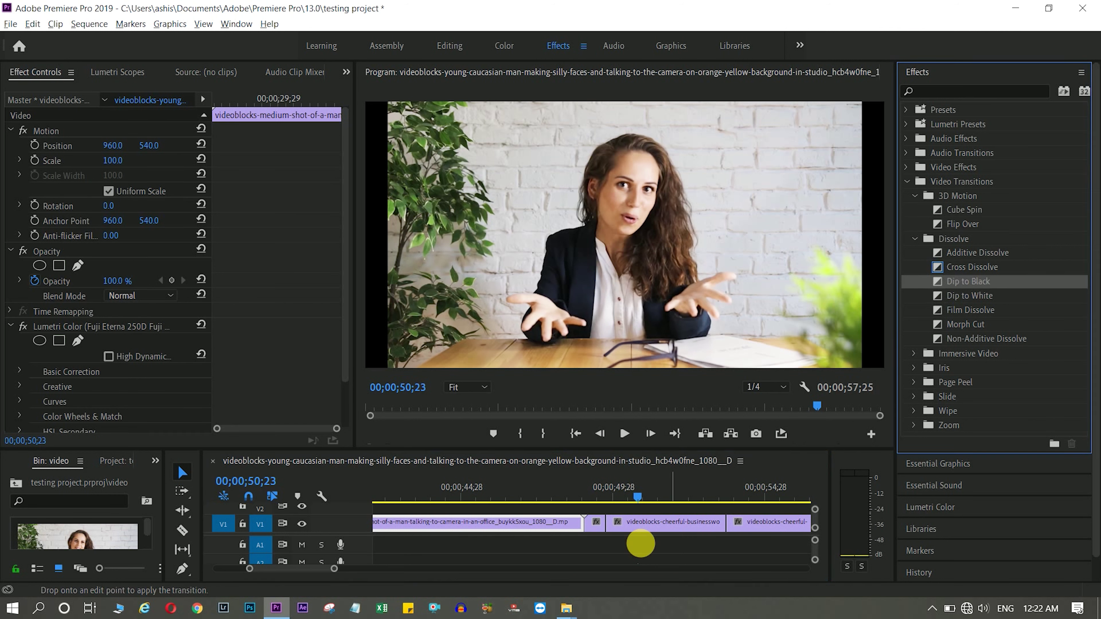
{"action": "key", "text": "Return"}
{"action": "key", "text": "space"}
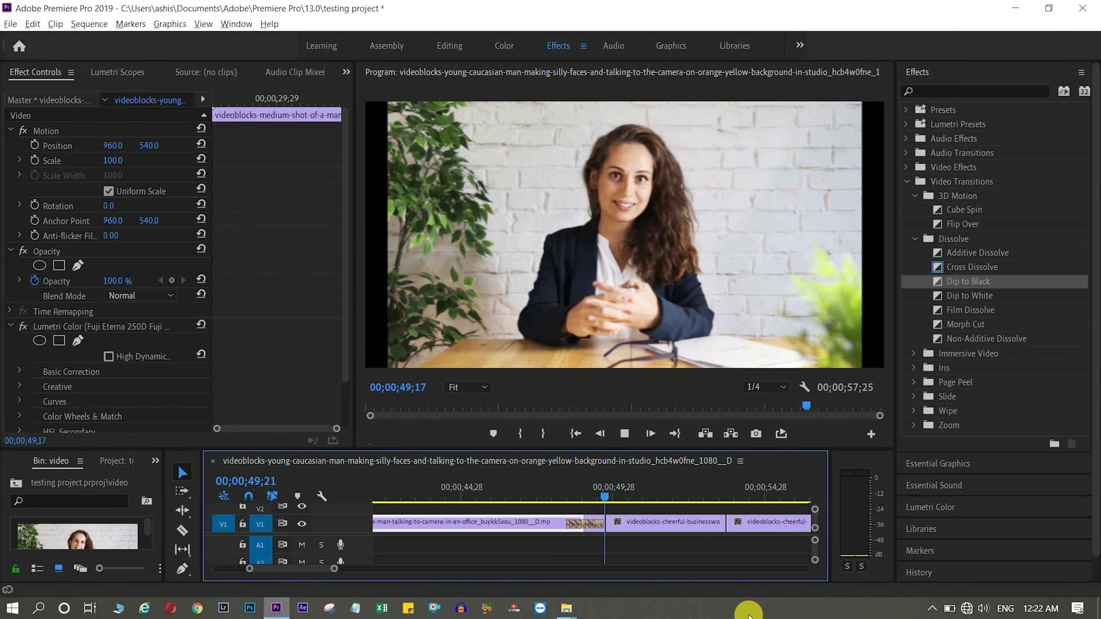
{"action": "left_click", "coordinate": [552, 493]}
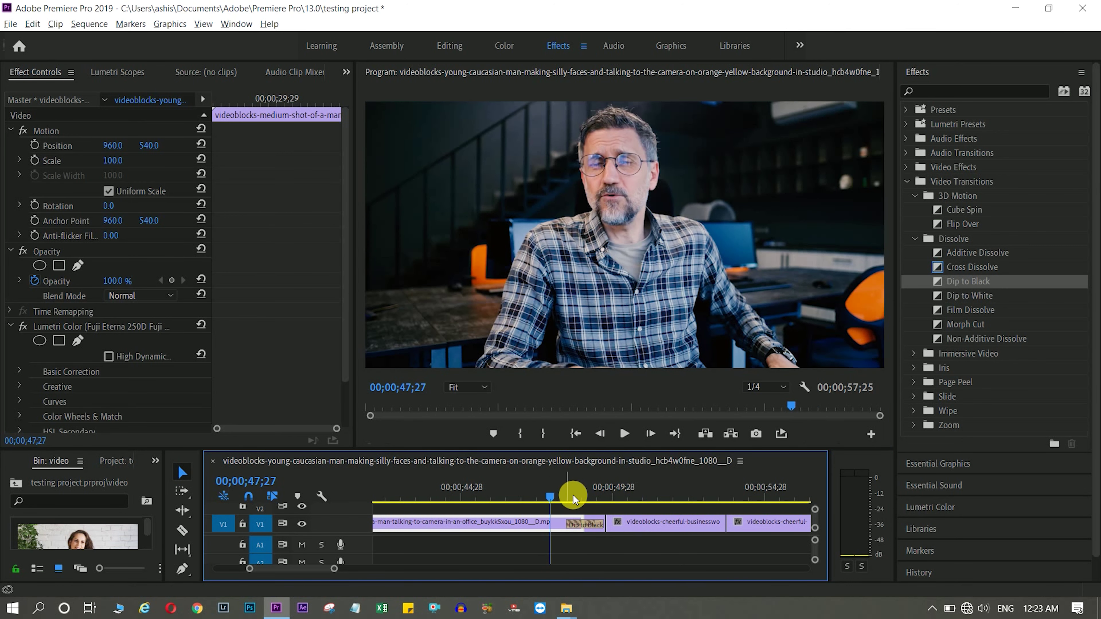
{"action": "key", "text": "space"}
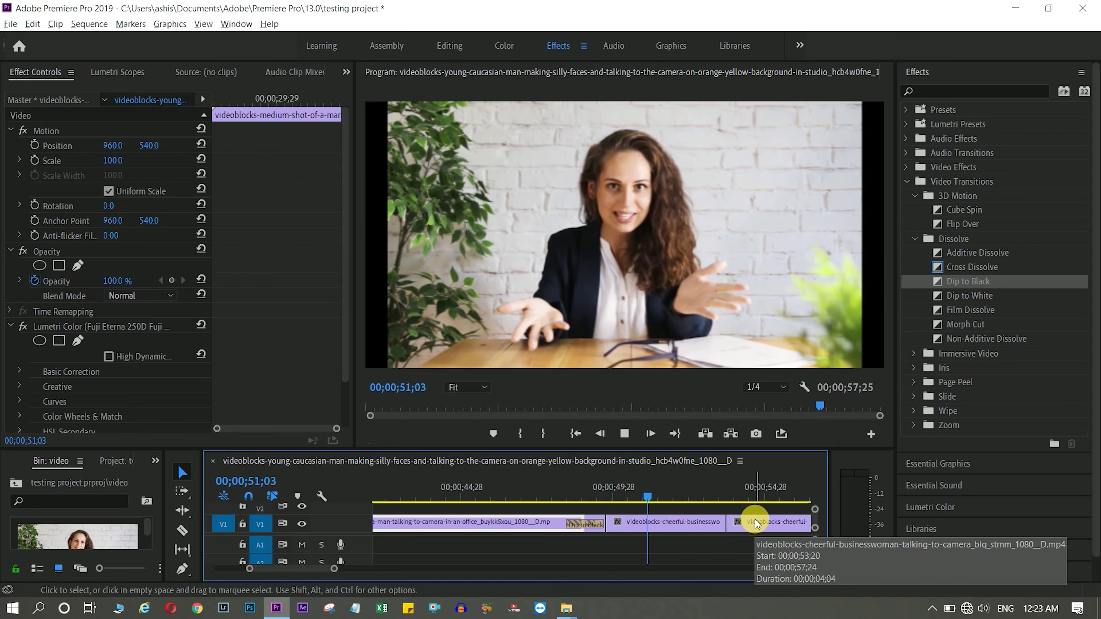
{"action": "left_click", "coordinate": [532, 495]}
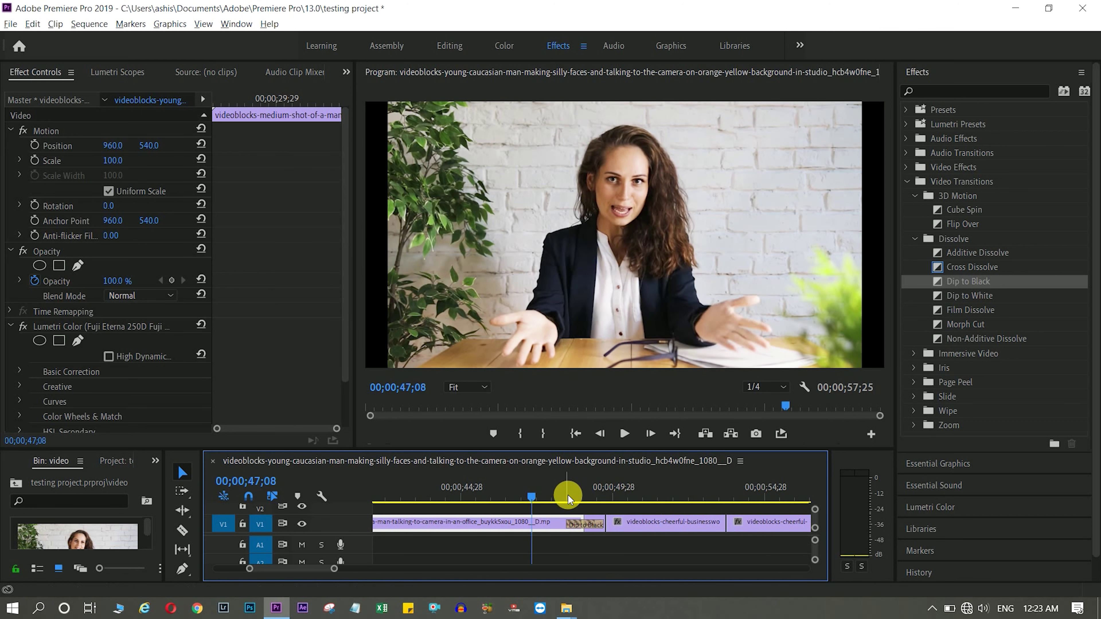
{"action": "key", "text": "space"}
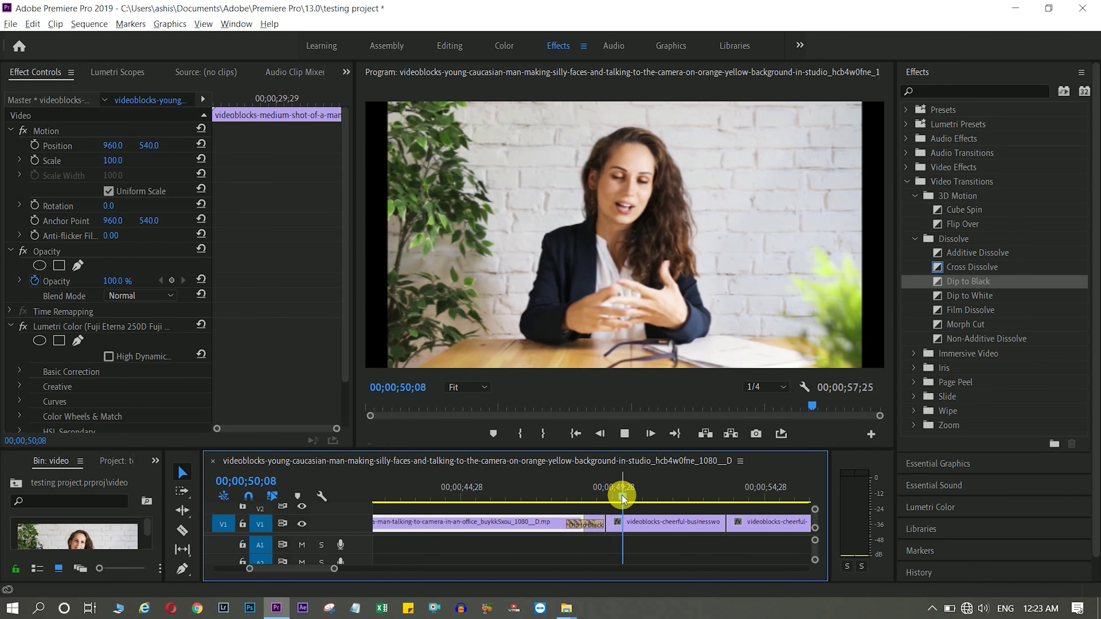
{"action": "left_click", "coordinate": [632, 498]}
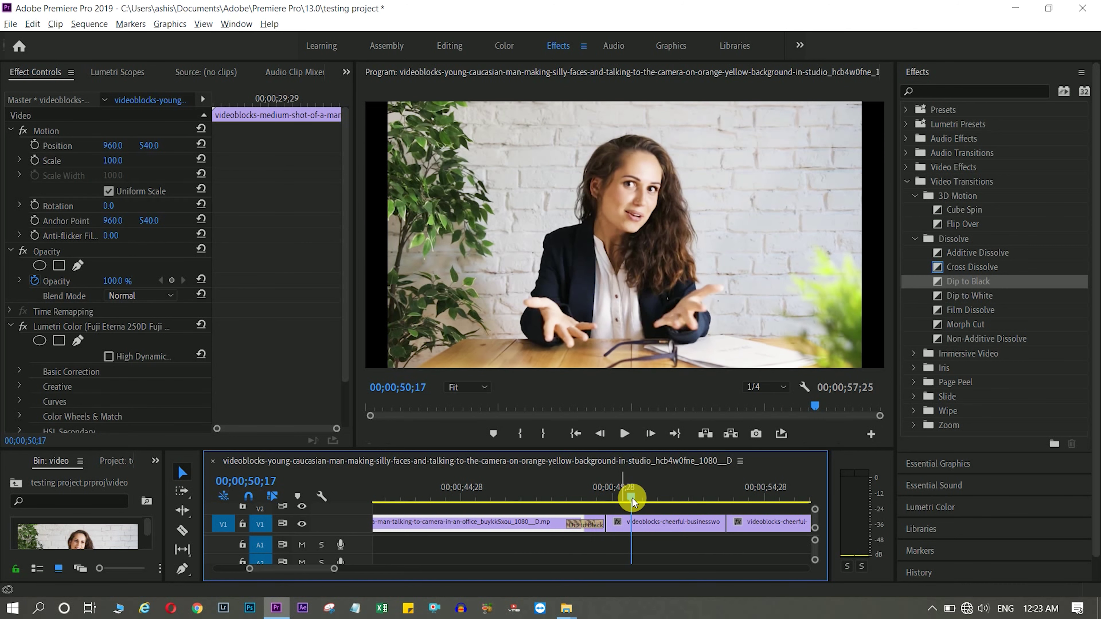
Apply Dip to White to the V1 cut, preview it, then undo it.
{"action": "left_click", "coordinate": [946, 296]}
{"action": "left_click_drag", "start_coordinate": [946, 296], "coordinate": [563, 522]}
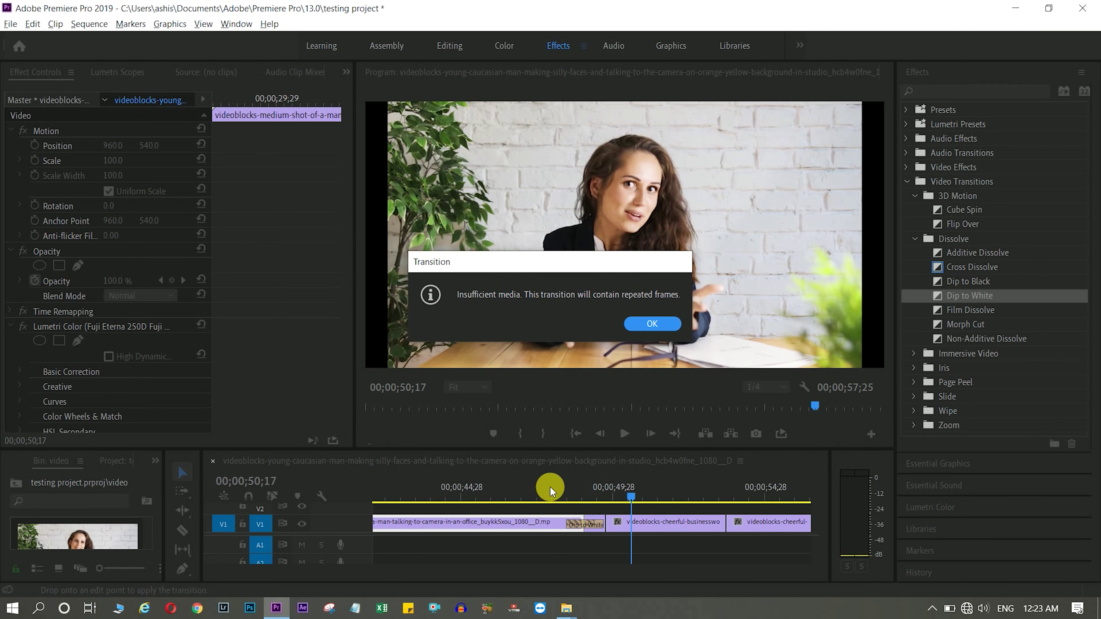
{"action": "left_click", "coordinate": [664, 330]}
{"action": "left_click", "coordinate": [523, 497]}
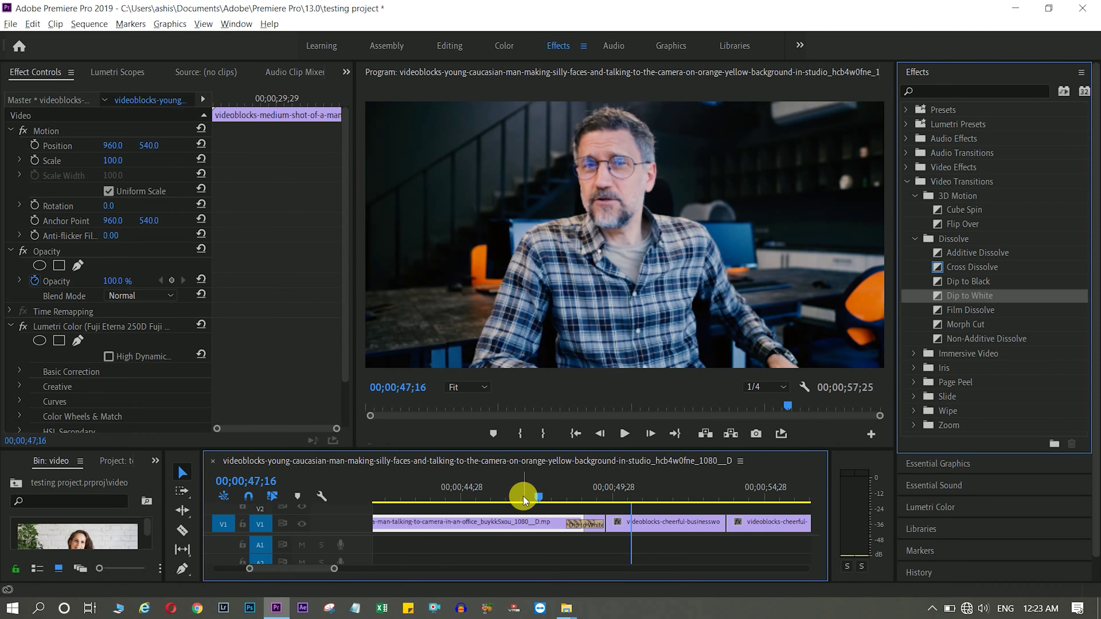
{"action": "key", "text": "space"}
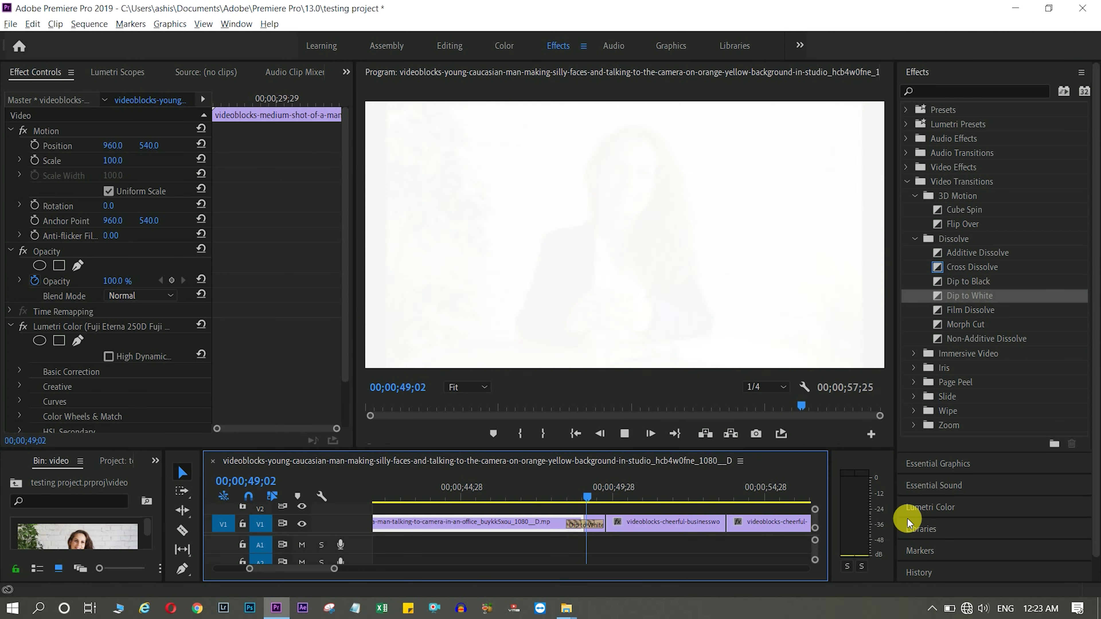
{"action": "key", "text": "space"}
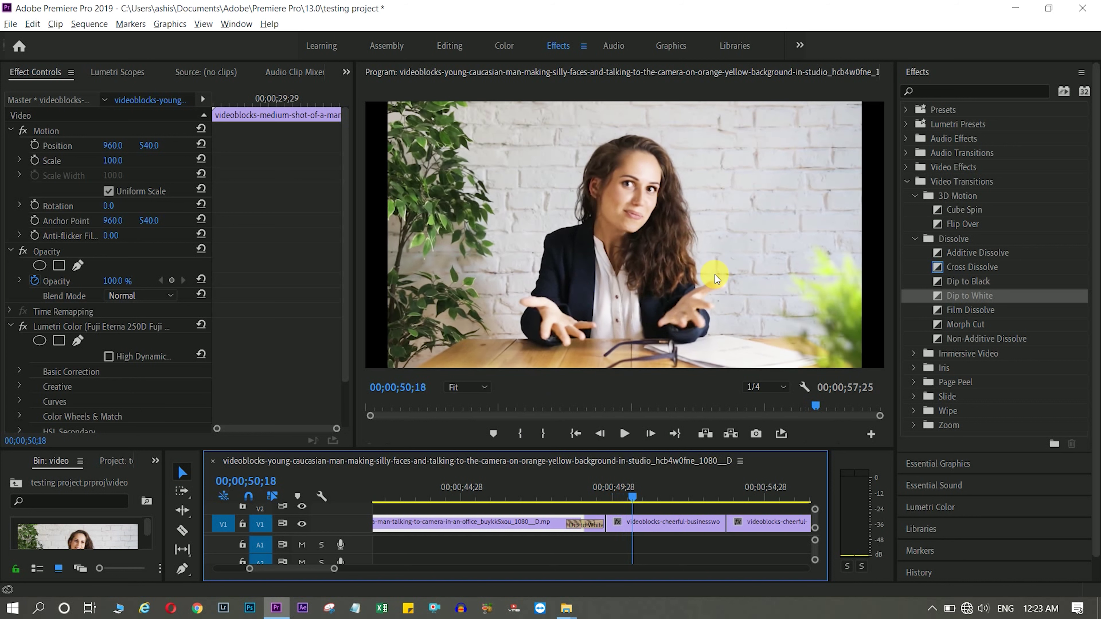
{"action": "key", "text": "ctrl+z"}
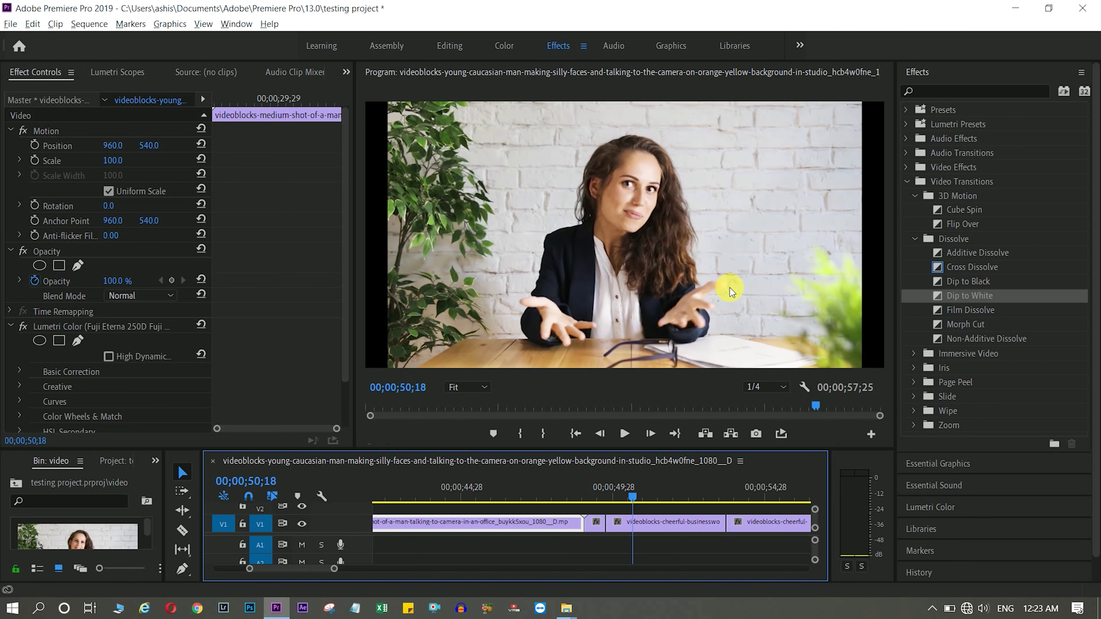
{"action": "left_click", "coordinate": [914, 354]}
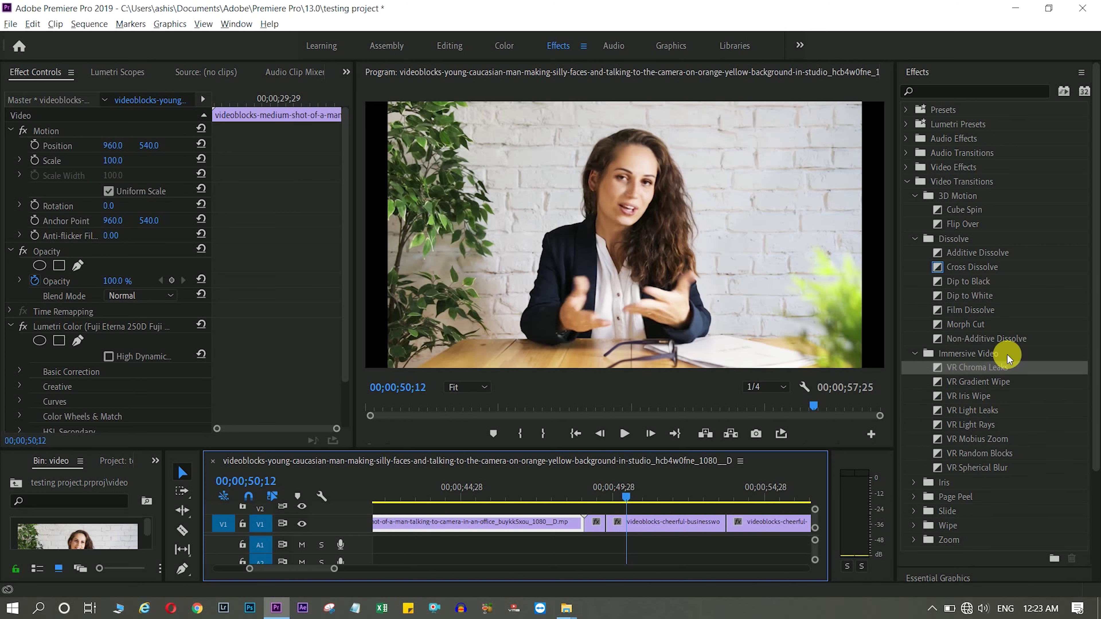
Apply VR Chroma Leaks to the V1 cut, preview it twice, then undo it.
{"action": "left_click", "coordinate": [952, 362]}
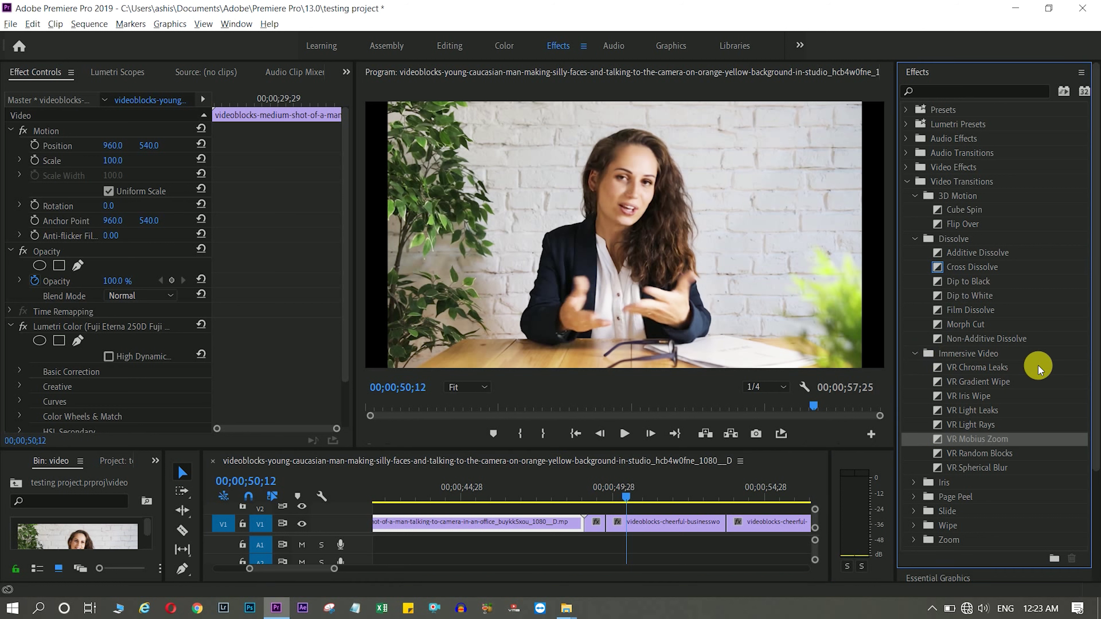
{"action": "left_click_drag", "start_coordinate": [966, 369], "coordinate": [593, 524]}
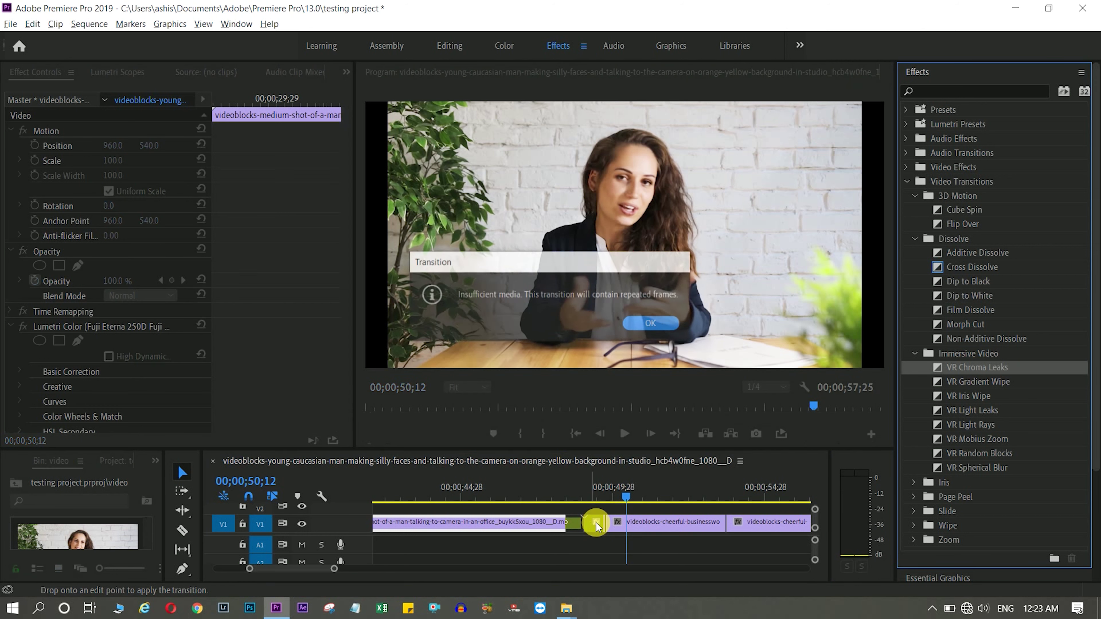
{"action": "left_click", "coordinate": [653, 322]}
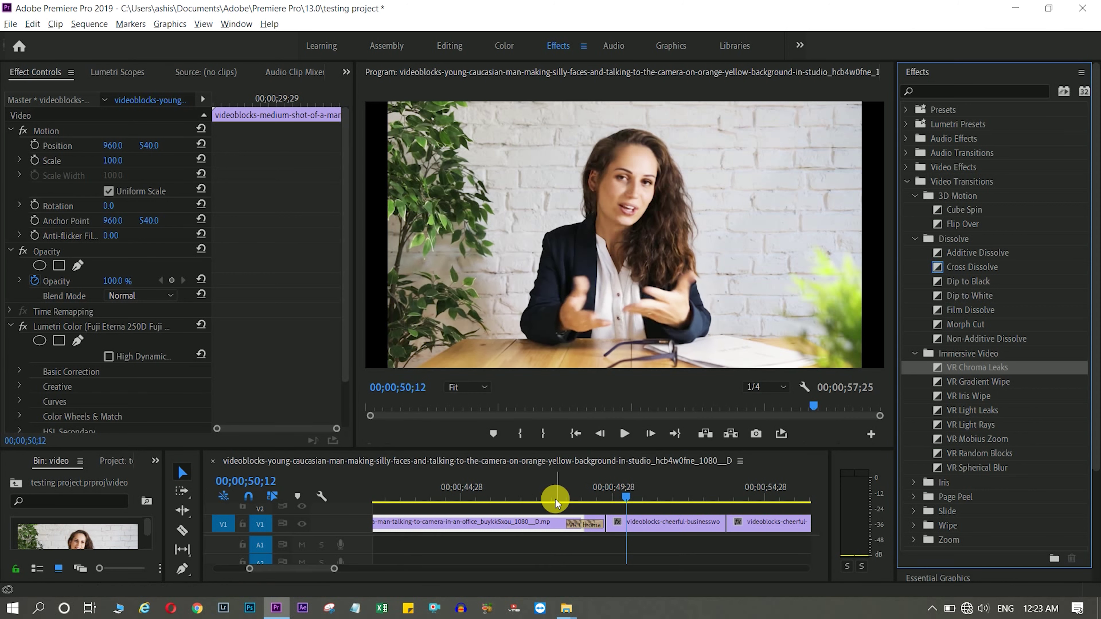
{"action": "left_click", "coordinate": [556, 499]}
{"action": "key", "text": "space"}
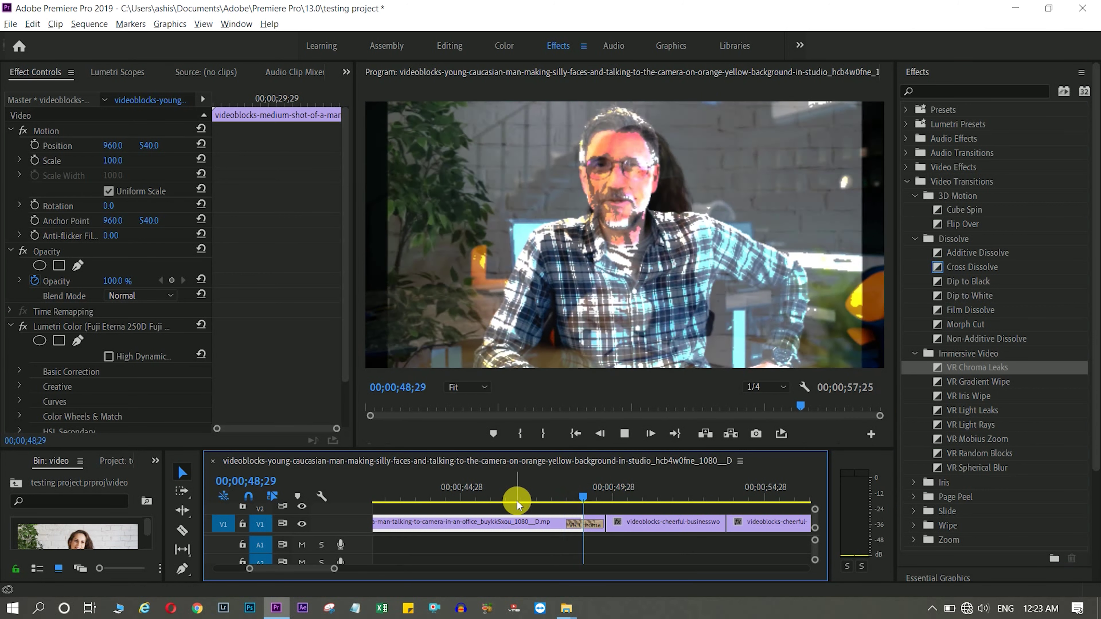
{"action": "key", "text": "space"}
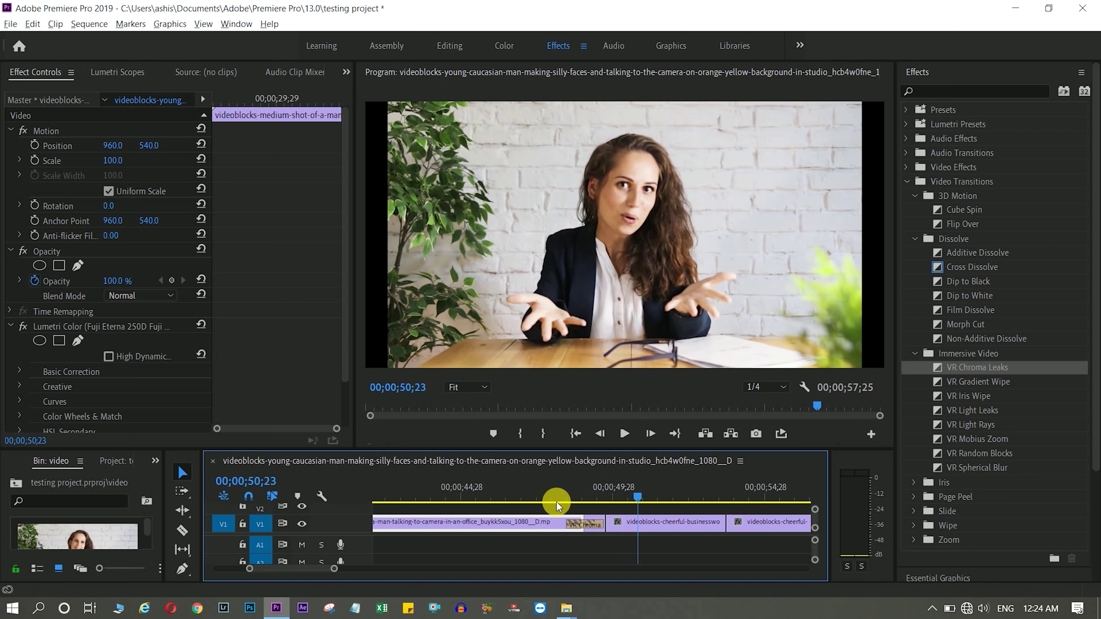
{"action": "key", "text": "space"}
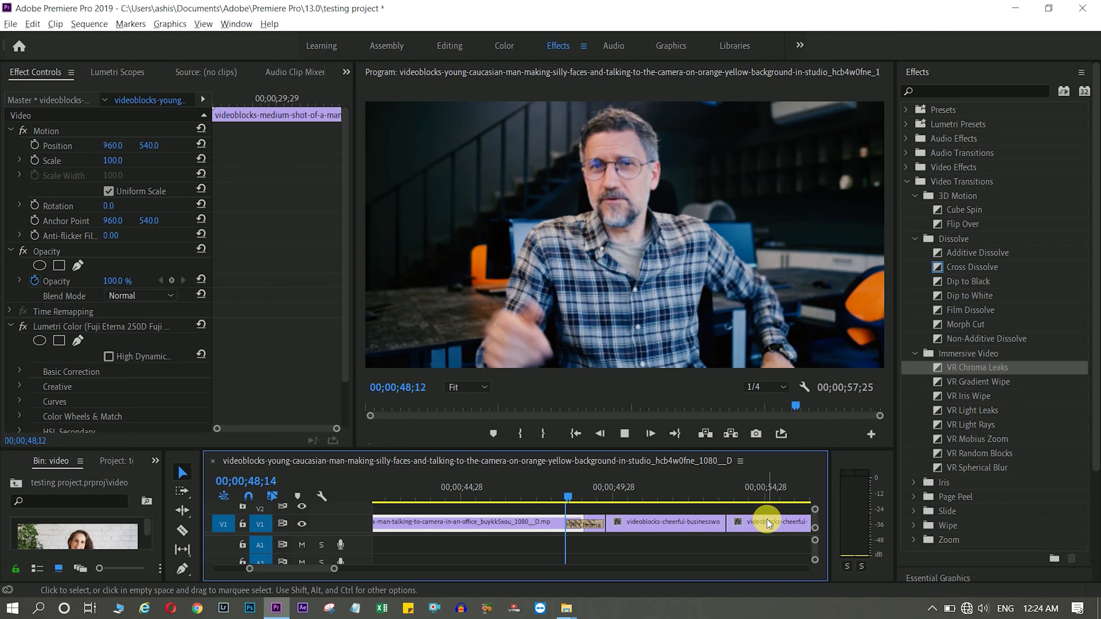
{"action": "key", "text": "space"}
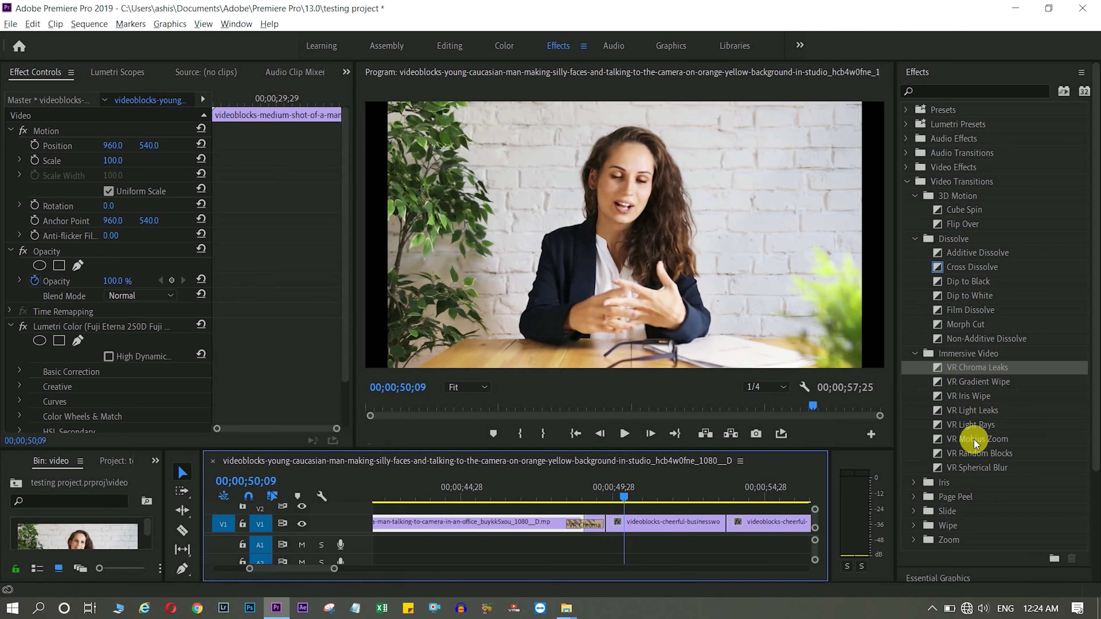
{"action": "key", "text": "ctrl+z"}
Apply VR Mobius Zoom to the V1 cut and preview it.
{"action": "mouse_move", "coordinate": [939, 438]}
{"action": "left_mouse_down"}
{"action": "mouse_move", "coordinate": [558, 533]}
{"action": "mouse_move", "coordinate": [573, 524]}
{"action": "left_mouse_up"}
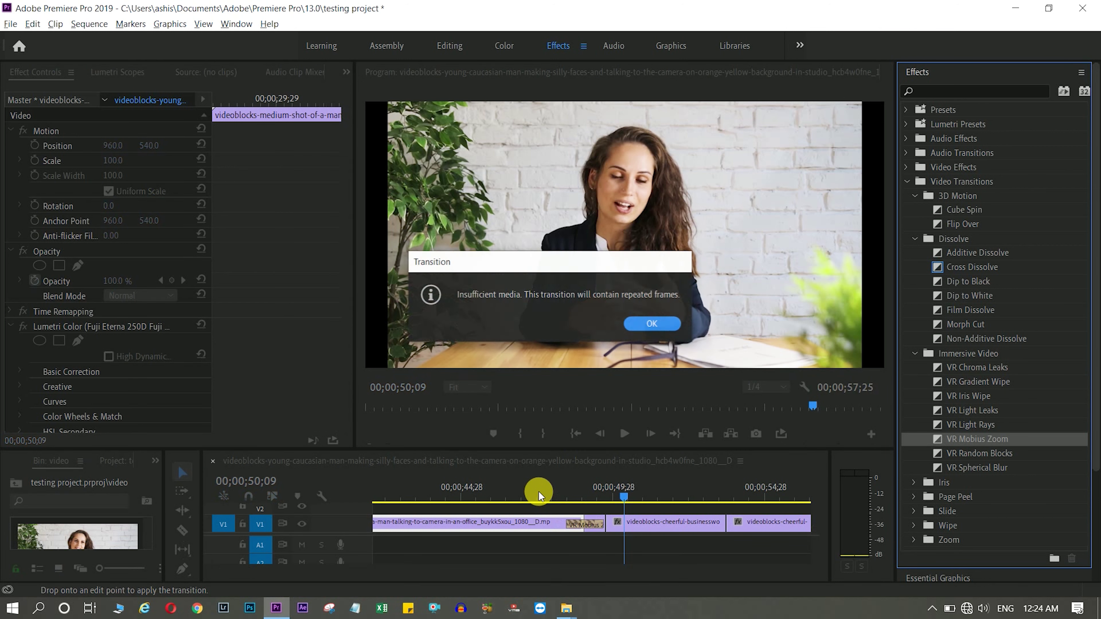
{"action": "left_click", "coordinate": [654, 330]}
{"action": "left_click", "coordinate": [549, 491]}
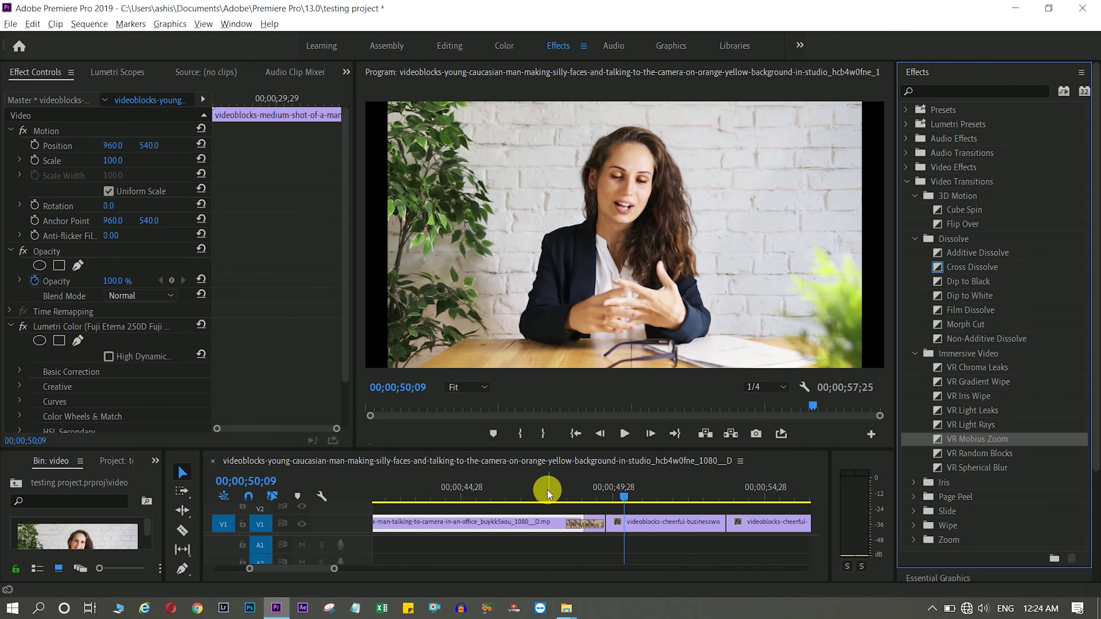
{"action": "key", "text": "space"}
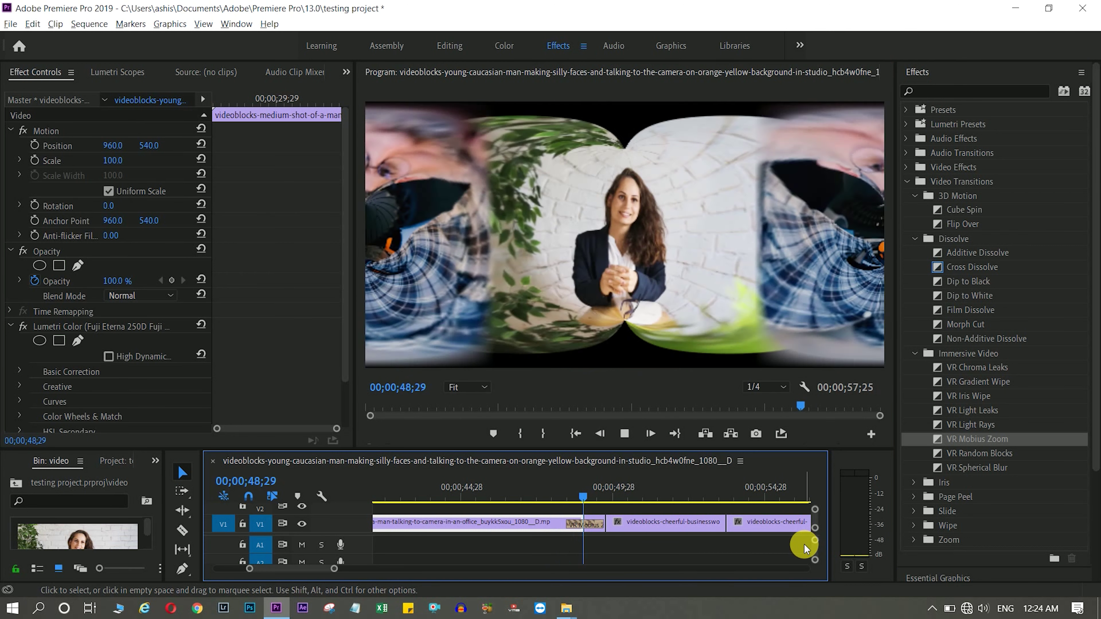
{"action": "key", "text": "space"}
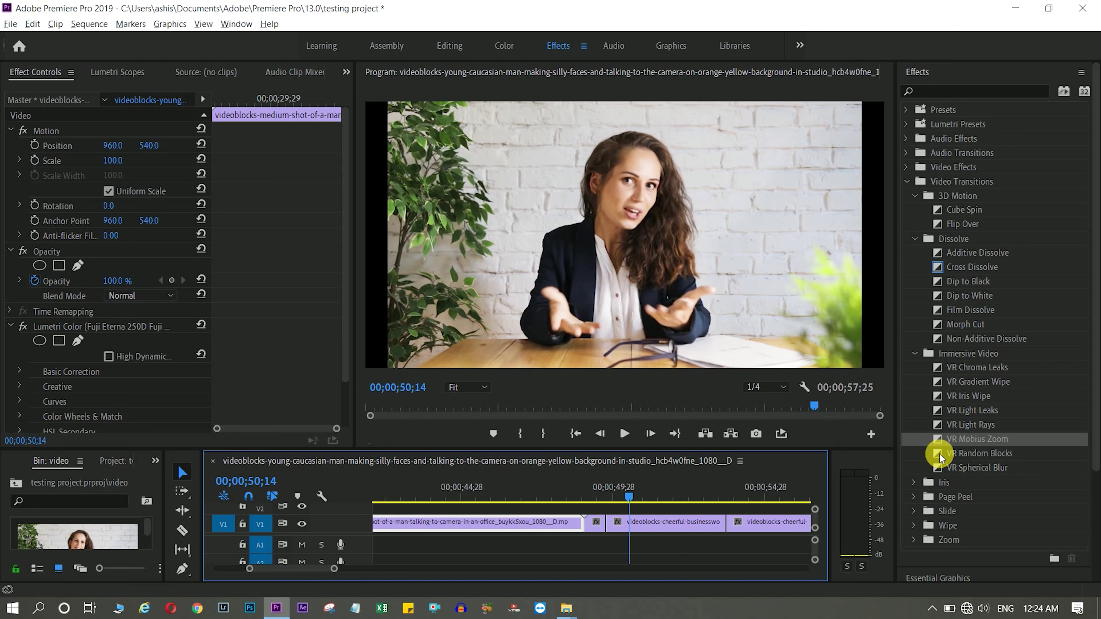
Apply VR Spherical Blur to the V1 cut and play it back.
{"action": "left_click_drag", "start_coordinate": [943, 467], "coordinate": [602, 522]}
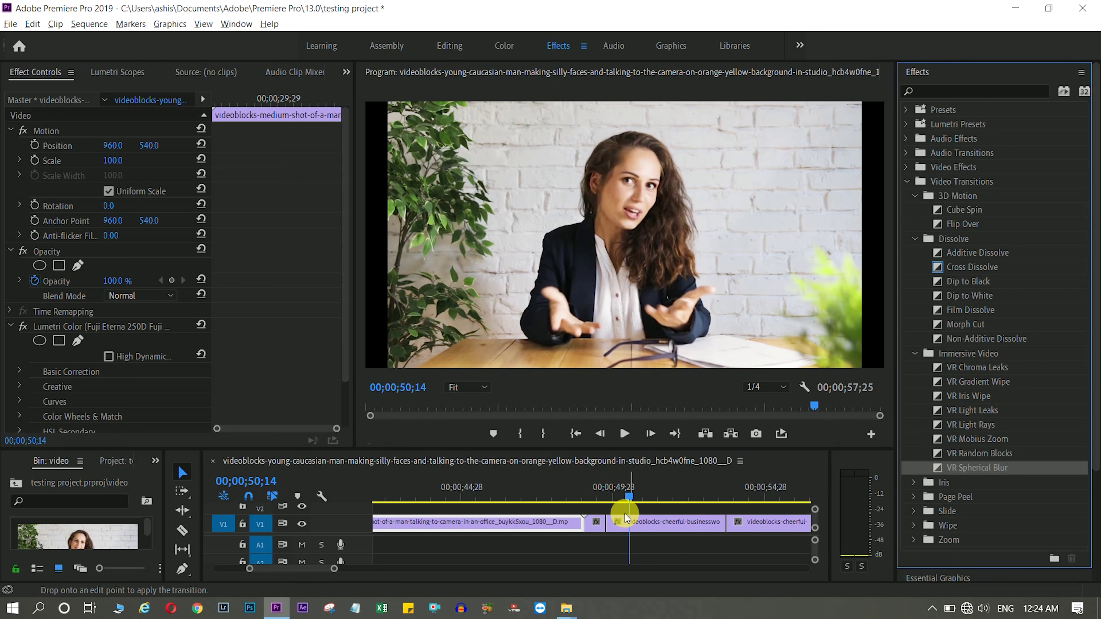
{"action": "left_click", "coordinate": [551, 488]}
{"action": "key", "text": "space"}
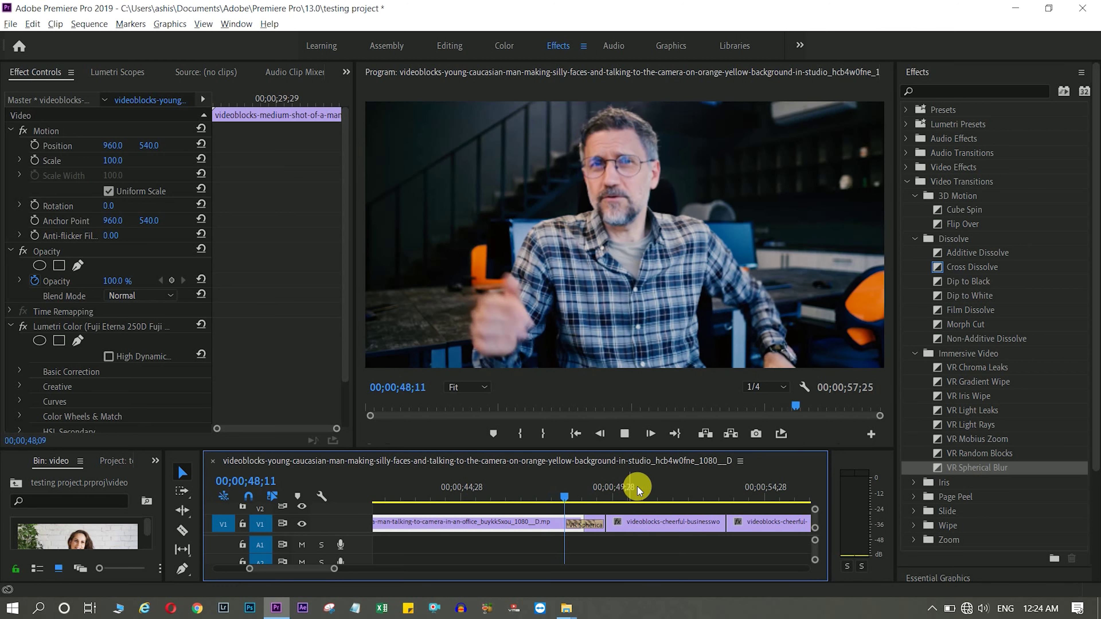
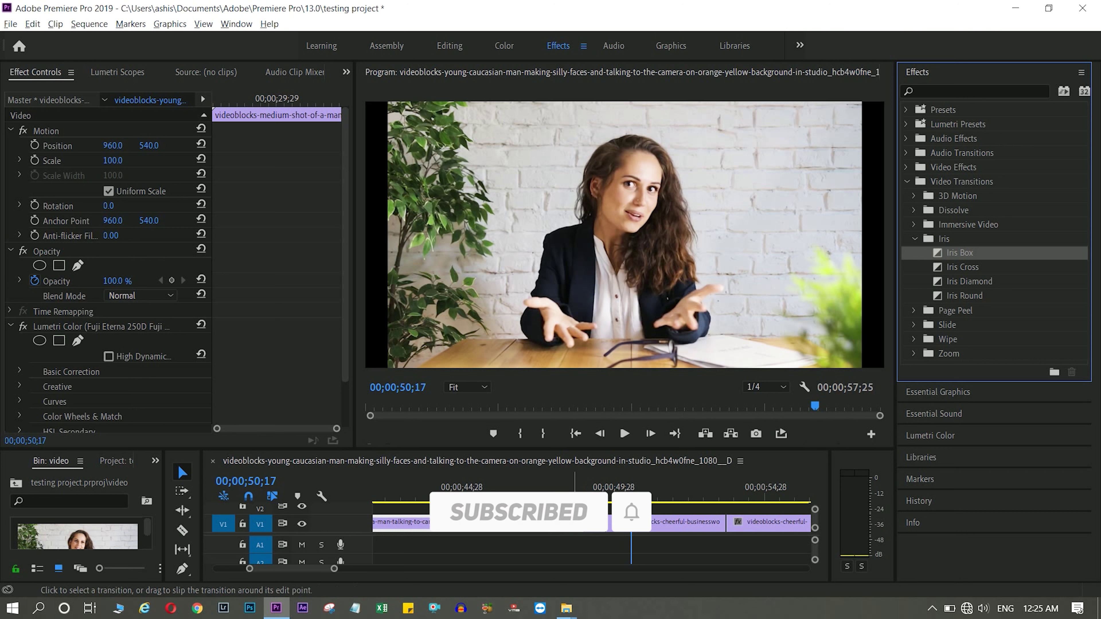
Preview the Iris Box transition at the cut into the woman's clip, then undo it.
{"action": "left_click", "coordinate": [524, 490]}
{"action": "key", "text": "space"}
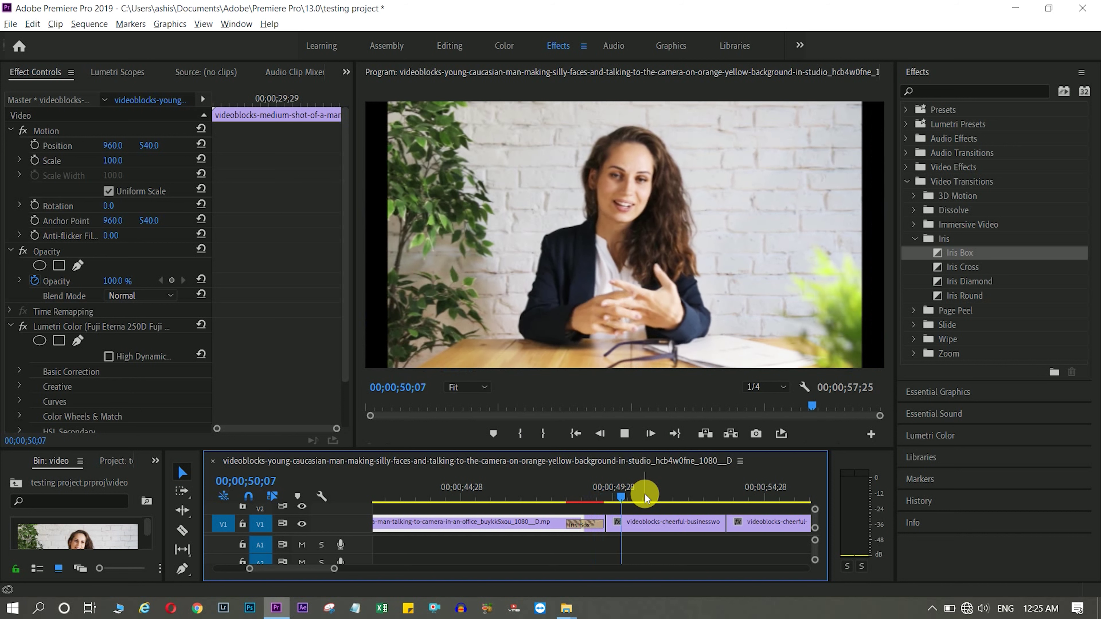
{"action": "key", "text": "space"}
{"action": "key", "text": "ctrl+z"}
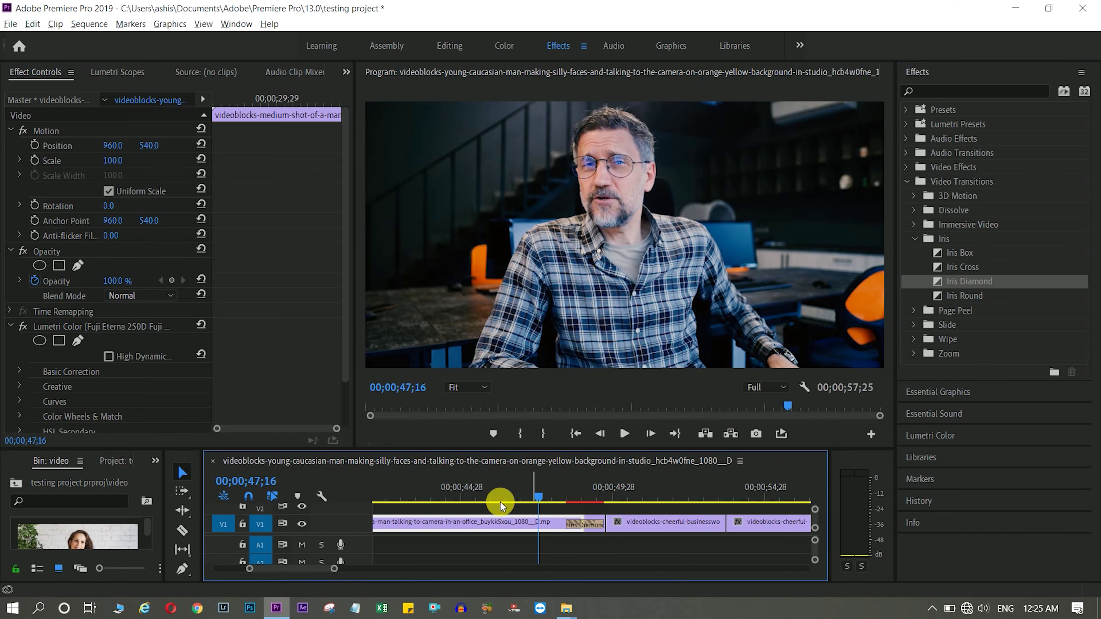
Play through the Iris Diamond transition twice, then undo it to leave a plain cut.
{"action": "key", "text": "space"}
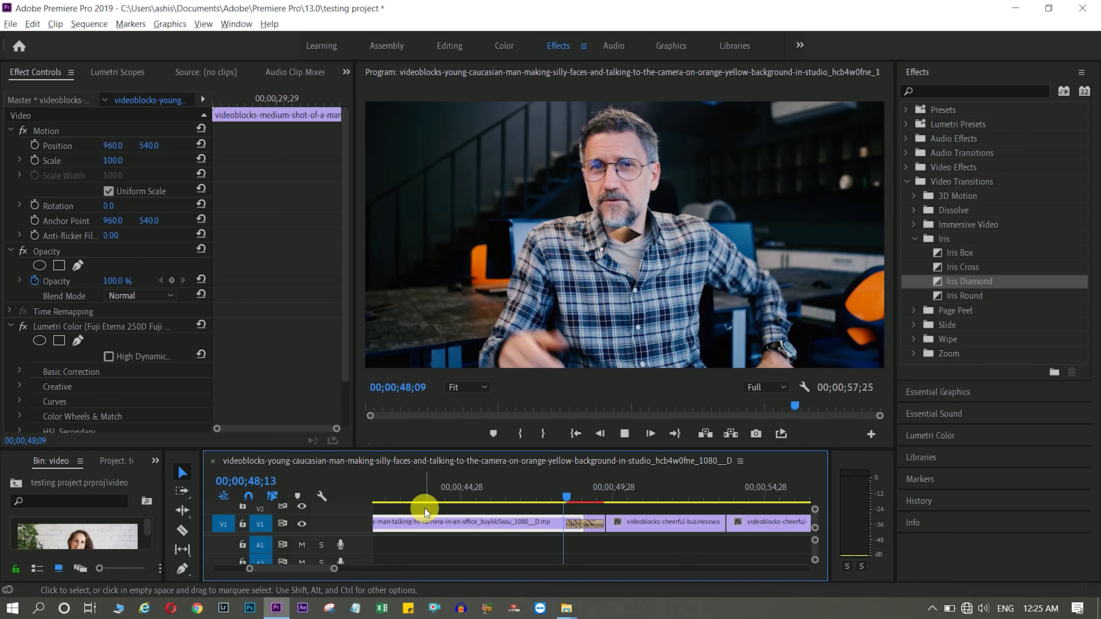
{"action": "key", "text": "space"}
{"action": "key", "text": "space"}
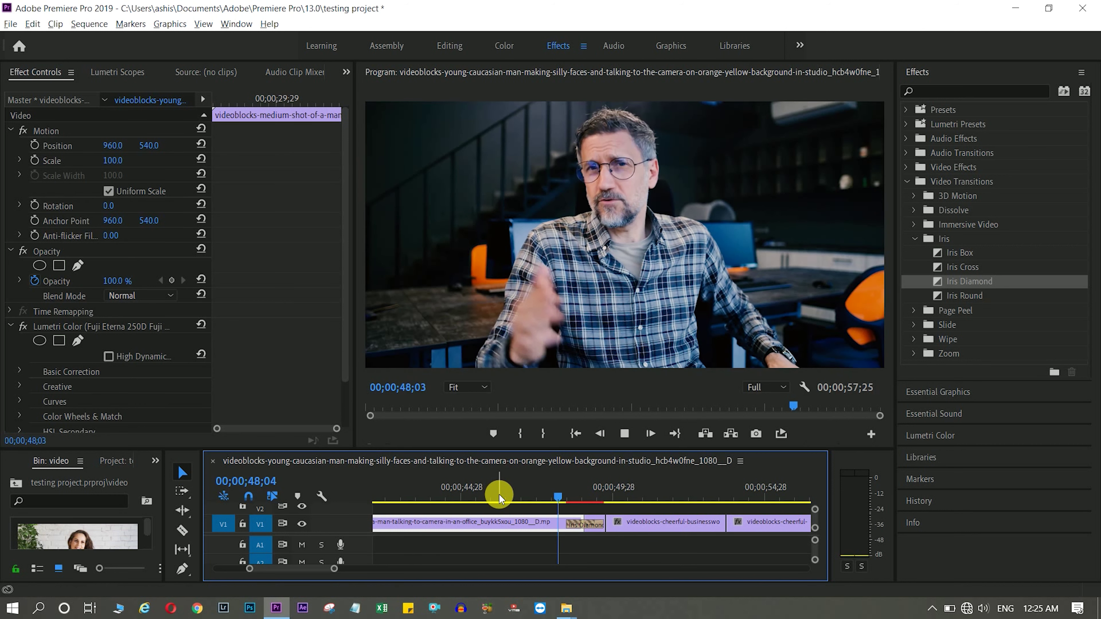
{"action": "key", "text": "space"}
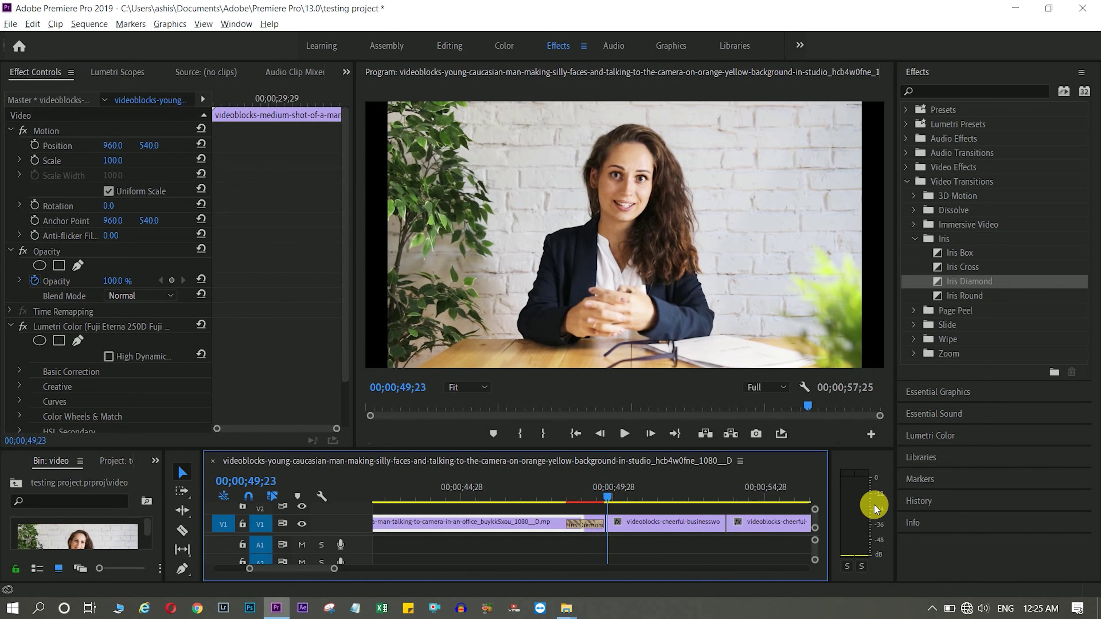
{"action": "key", "text": "ctrl+z"}
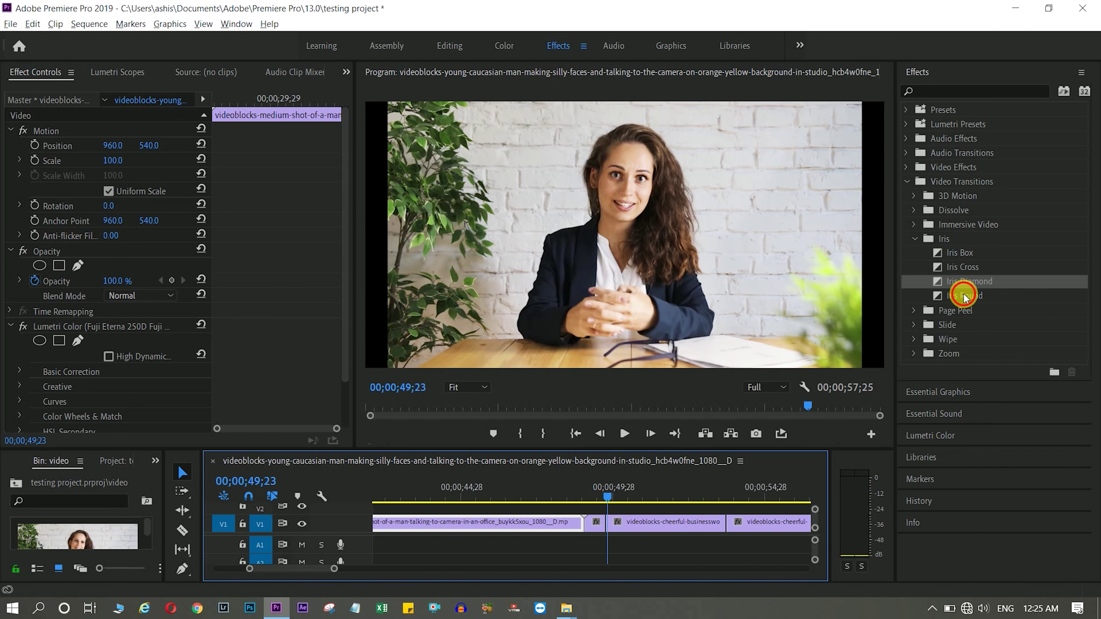
{"action": "left_click_drag", "start_coordinate": [963, 297], "coordinate": [585, 529]}
{"action": "left_click_drag", "start_coordinate": [548, 492], "coordinate": [540, 494]}
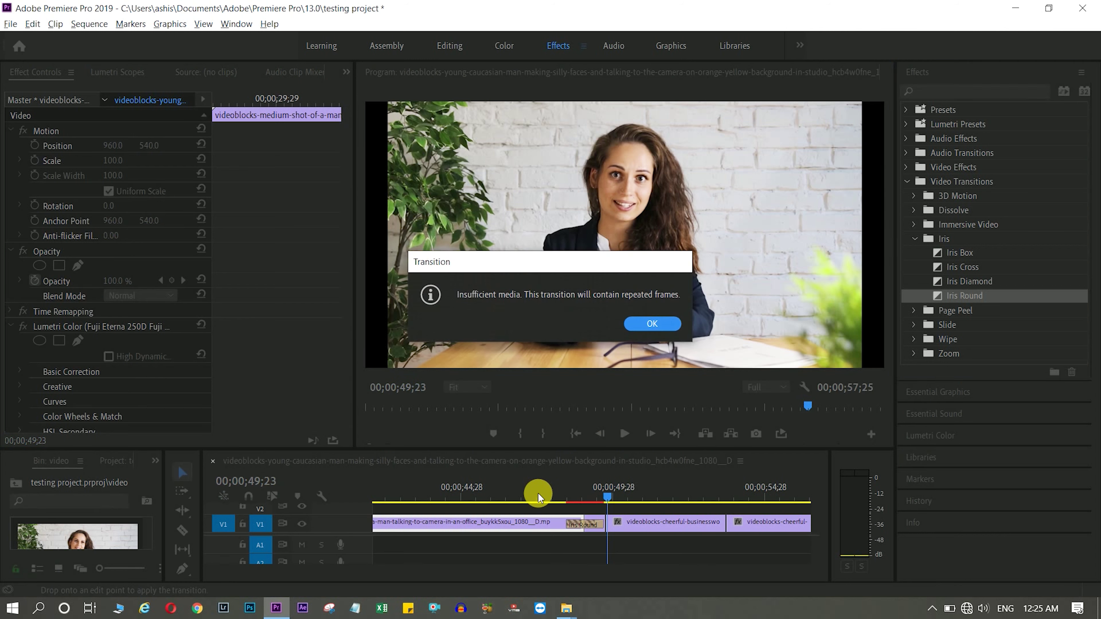
{"action": "key", "text": "Return"}
{"action": "key", "text": "shift+k"}
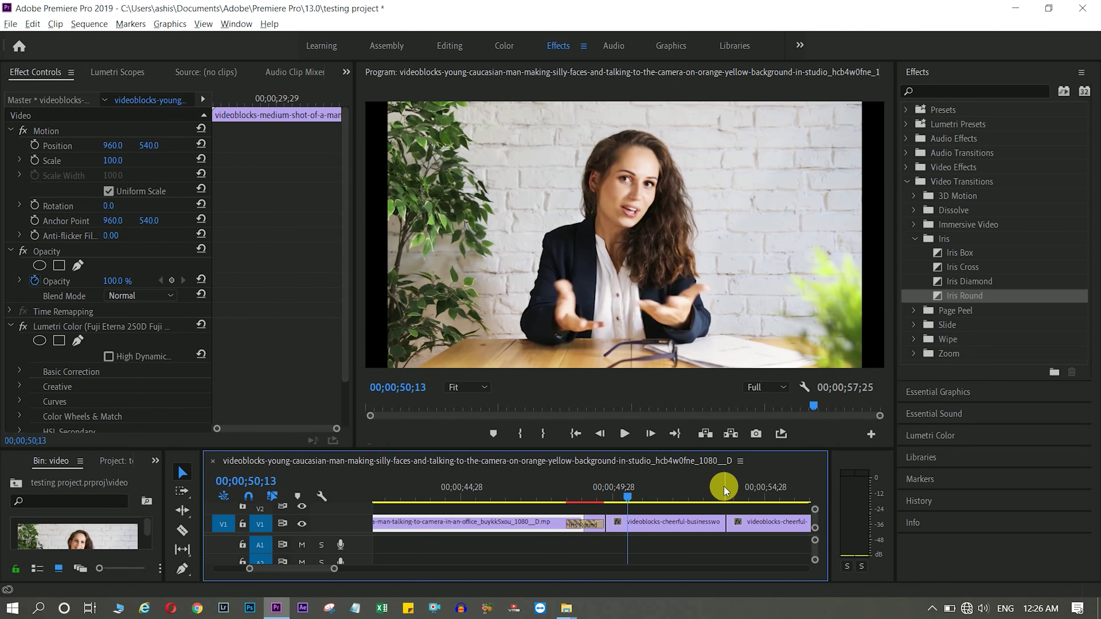
{"action": "left_click", "coordinate": [551, 496]}
{"action": "key", "text": "space"}
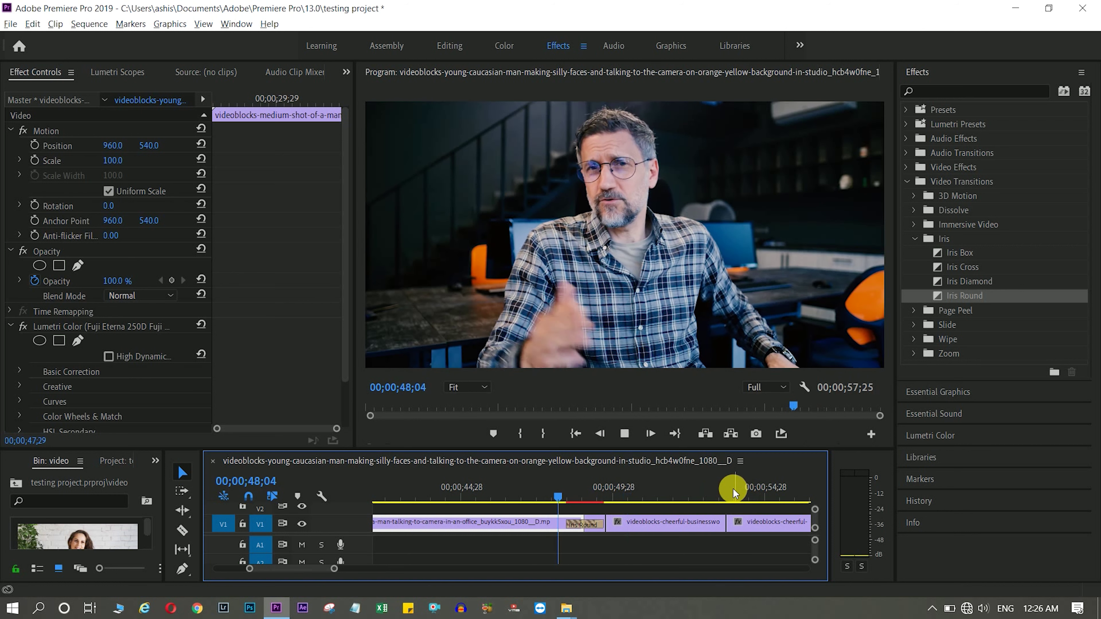
{"action": "key", "text": "space"}
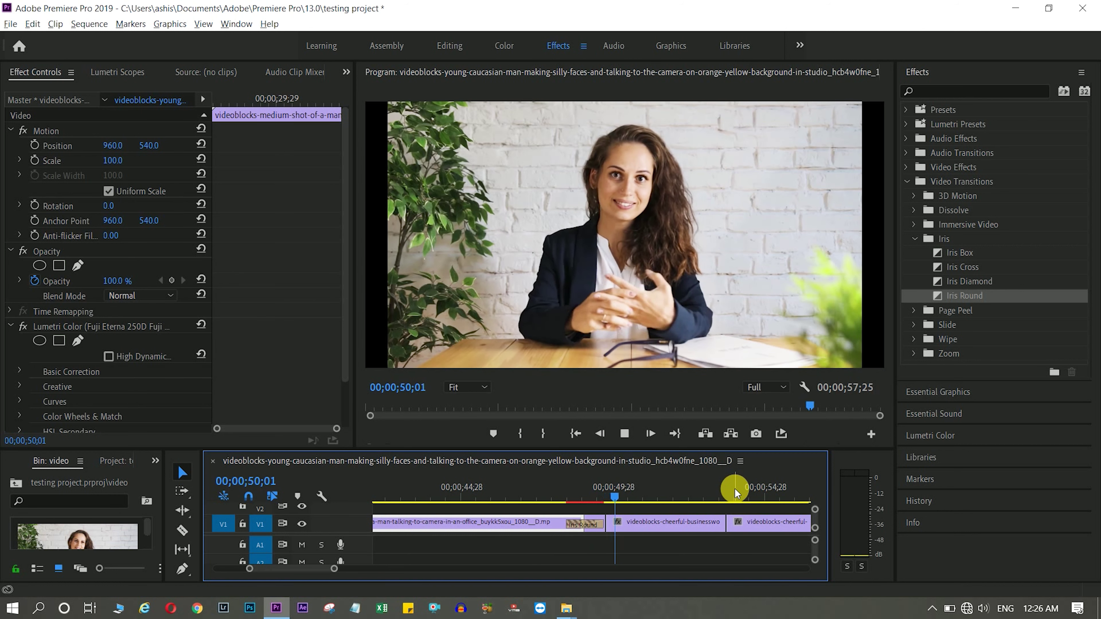
{"action": "key", "text": "ctrl+z"}
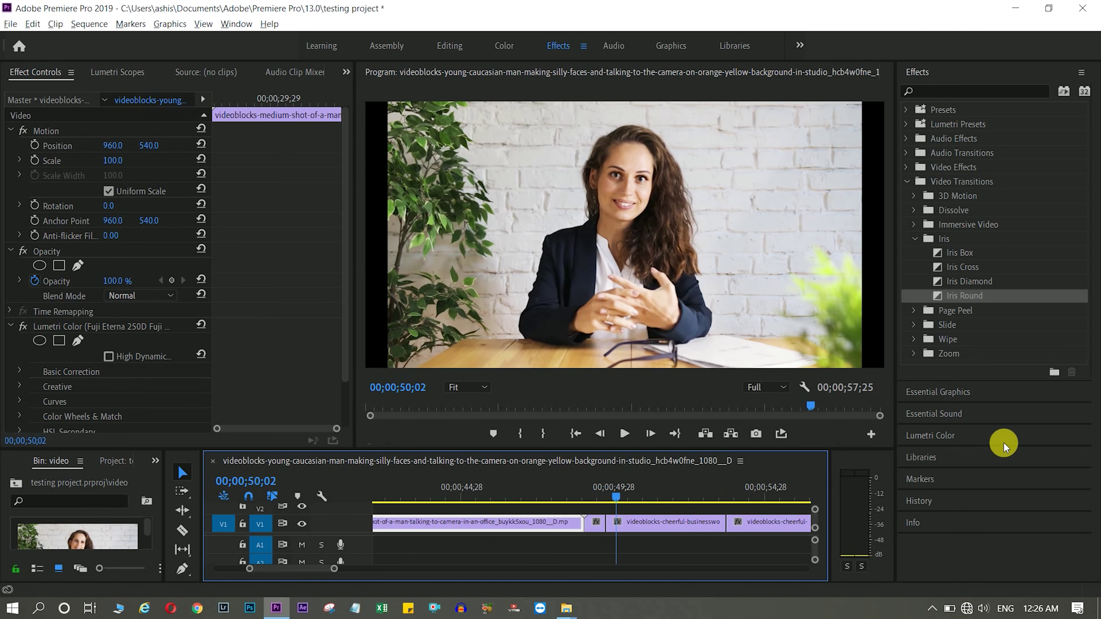
Apply Zoom > Cross Zoom at the V1 cut into the woman's clip, accepting the media warning.
{"action": "left_click", "coordinate": [916, 237]}
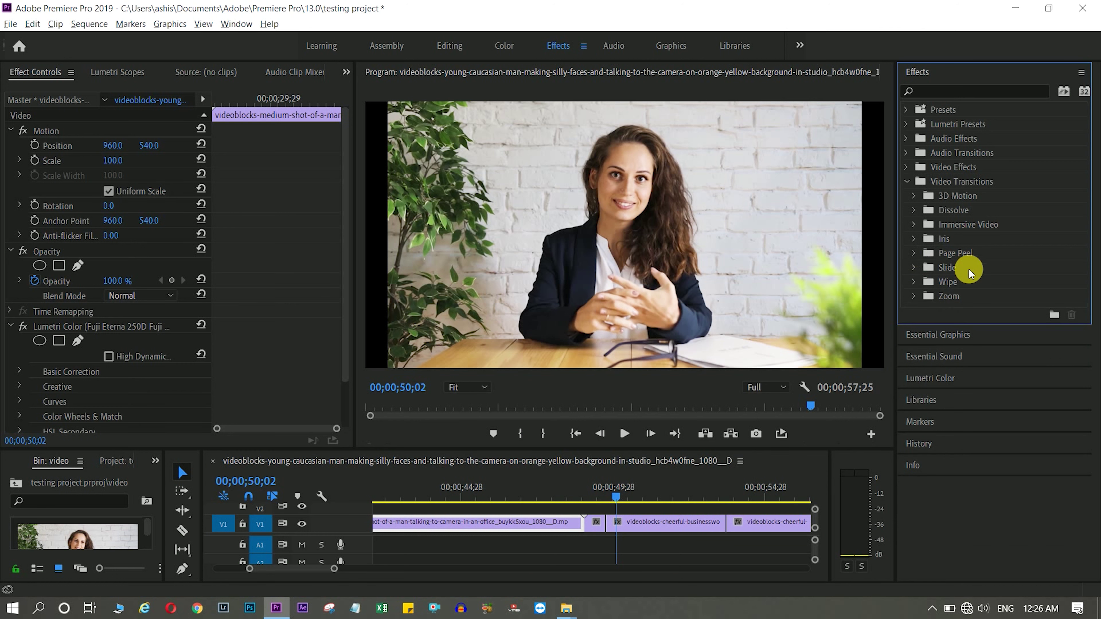
{"action": "left_click", "coordinate": [913, 298]}
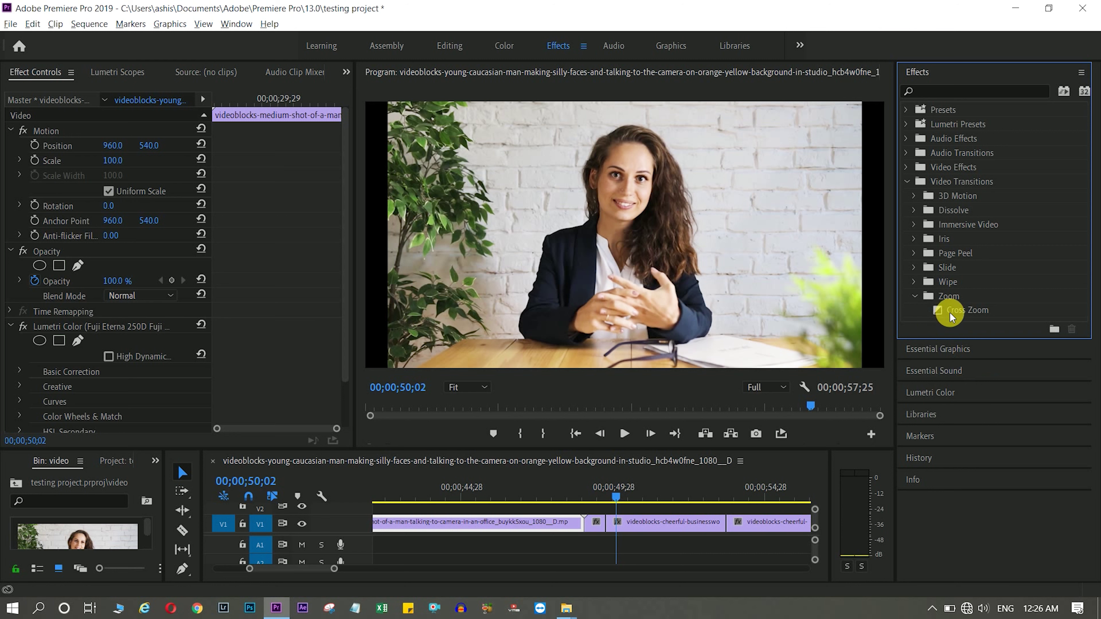
{"action": "left_click_drag", "start_coordinate": [950, 312], "coordinate": [577, 512]}
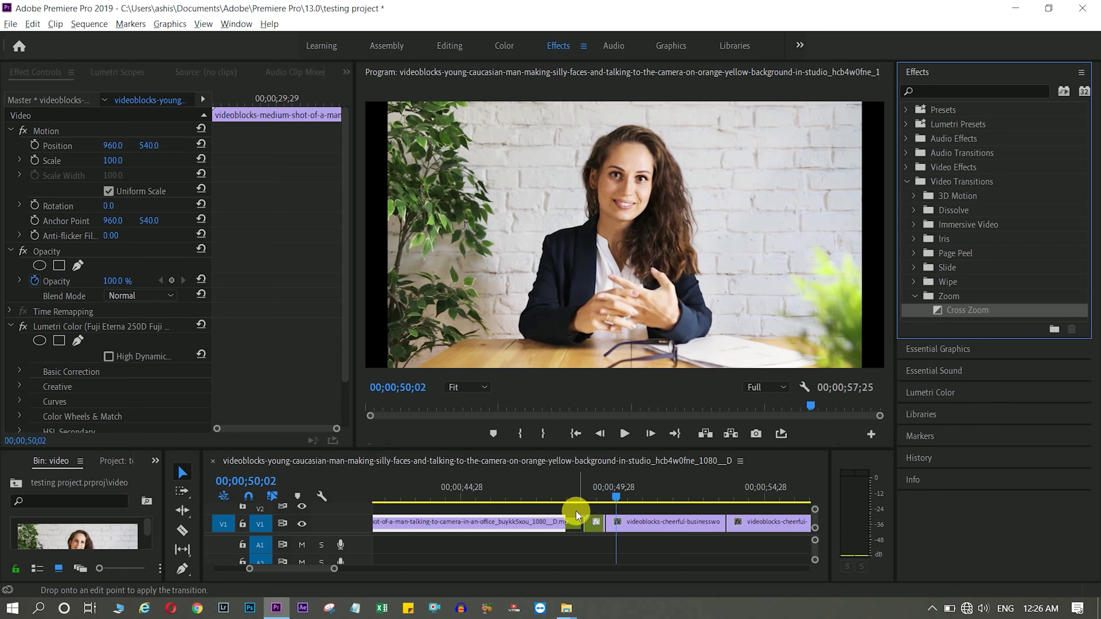
{"action": "left_click", "coordinate": [658, 321]}
Play through the Cross Zoom transition several times from just before the cut.
{"action": "key", "text": "space"}
{"action": "left_click", "coordinate": [520, 495]}
{"action": "key", "text": "space"}
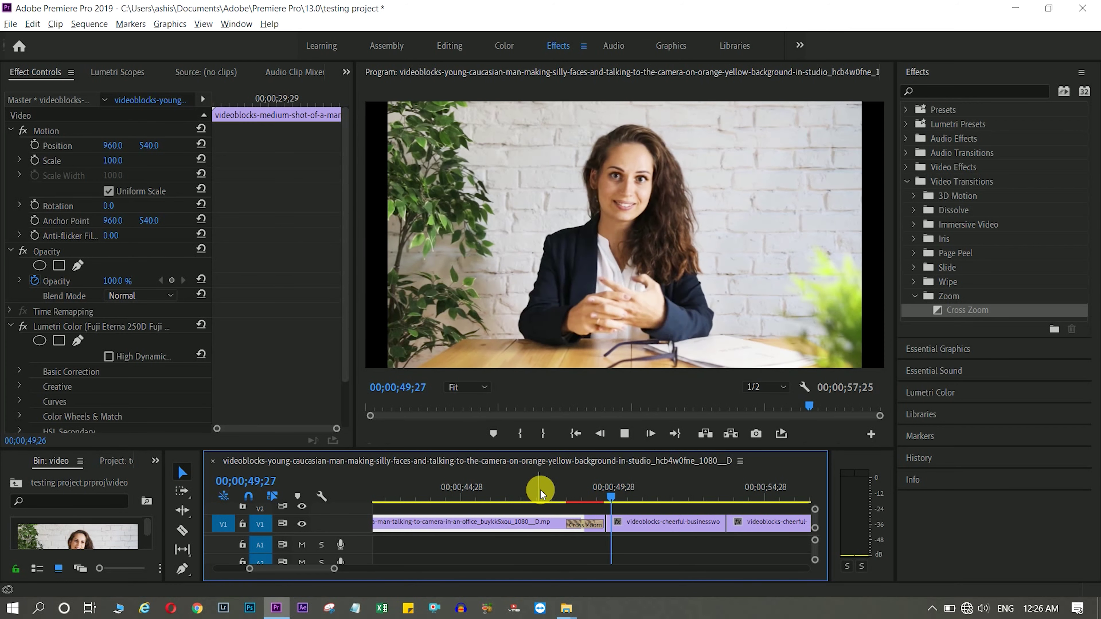
{"action": "key", "text": "space"}
{"action": "left_click", "coordinate": [530, 490]}
{"action": "key", "text": "space"}
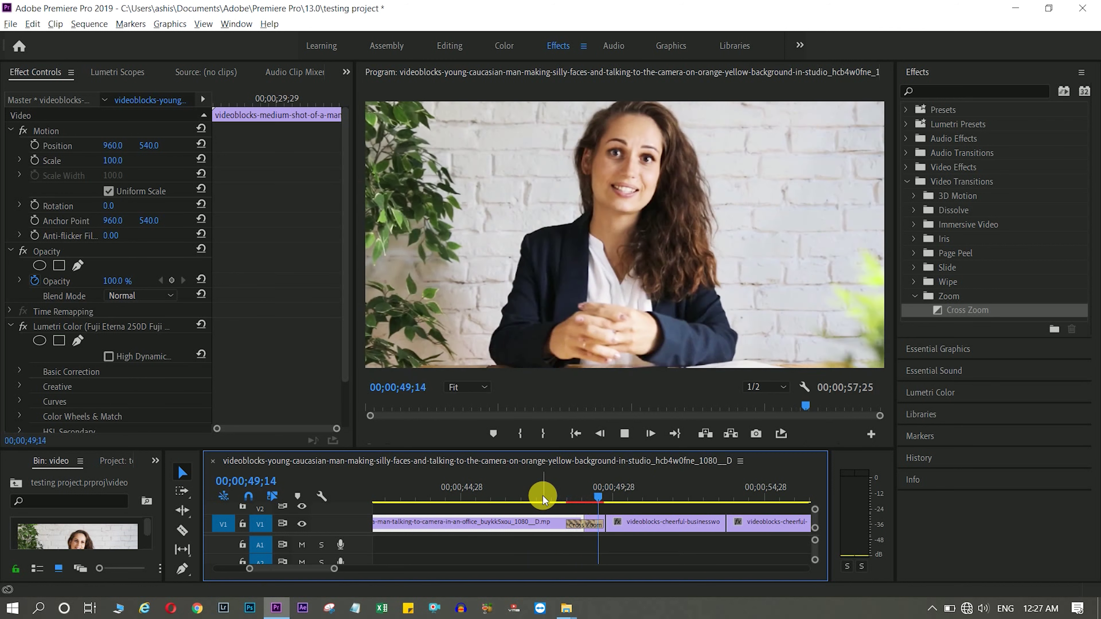
{"action": "key", "text": "space"}
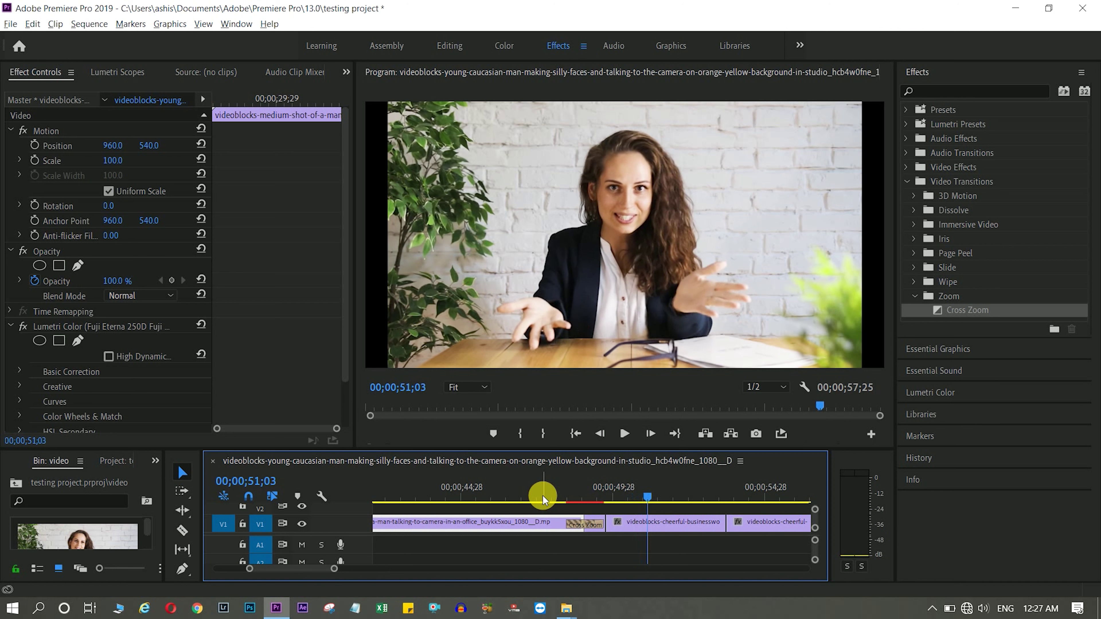
{"action": "left_click", "coordinate": [543, 496]}
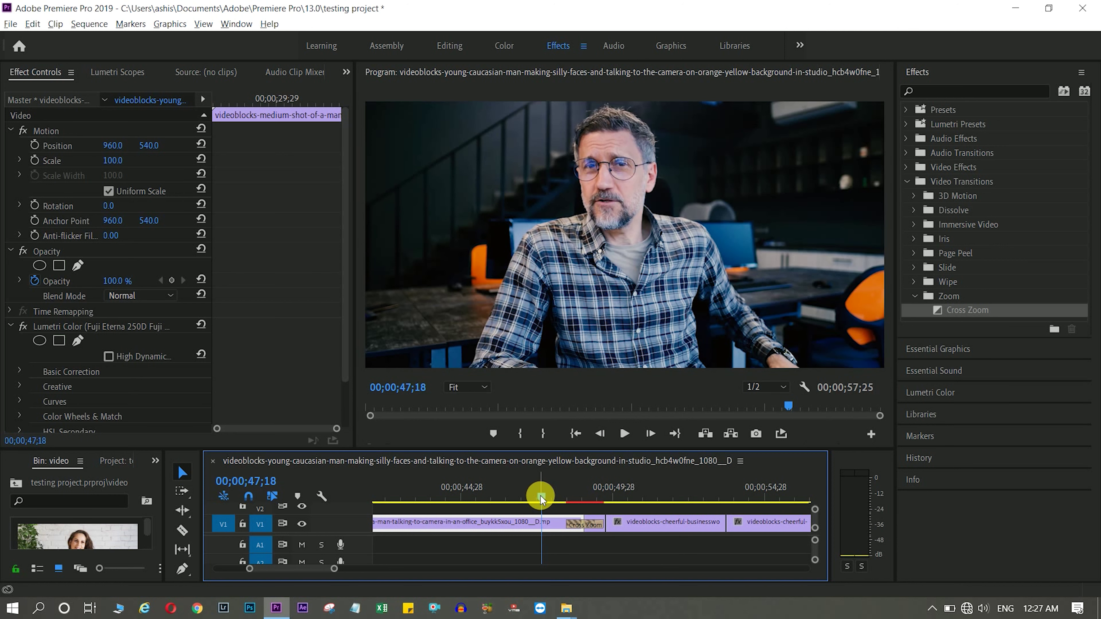
{"action": "left_click_drag", "start_coordinate": [541, 503], "coordinate": [515, 495]}
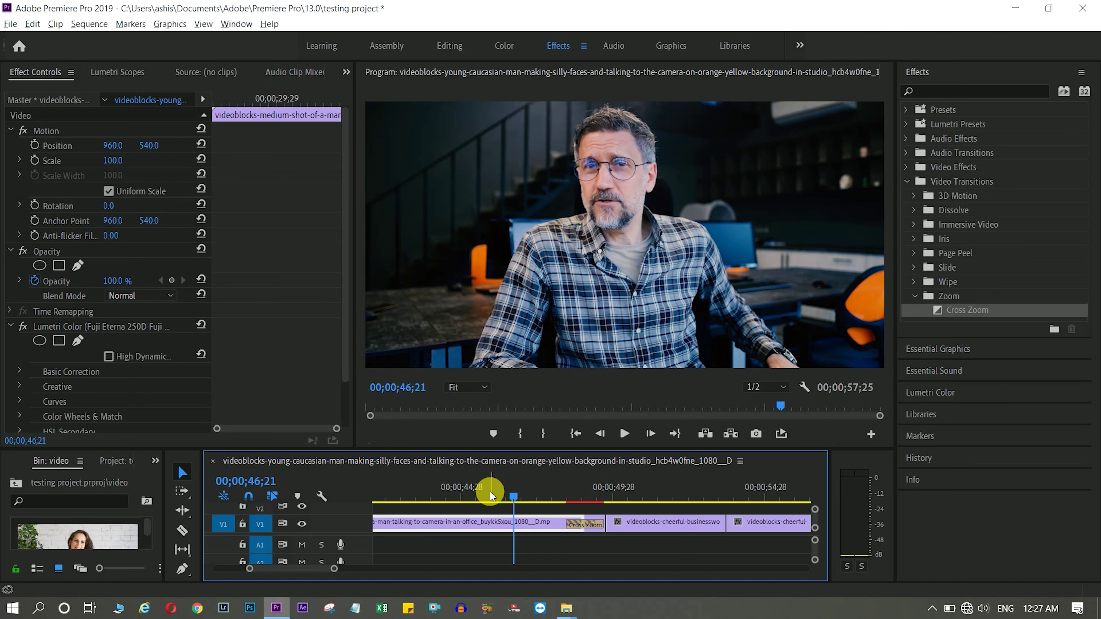
{"action": "key", "text": "space"}
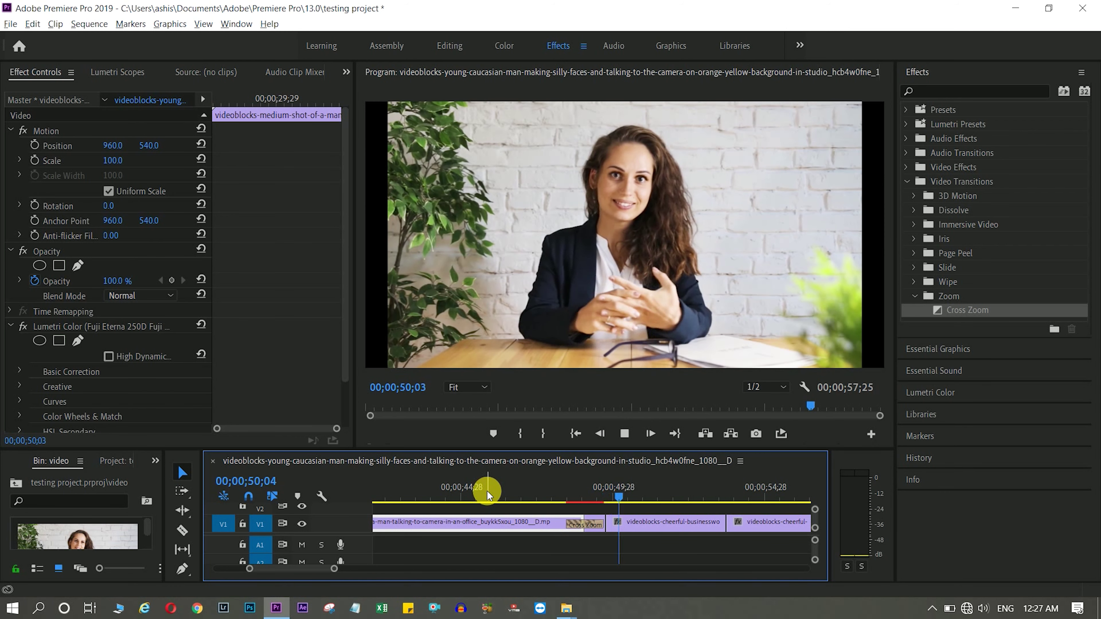
{"action": "key", "text": "space"}
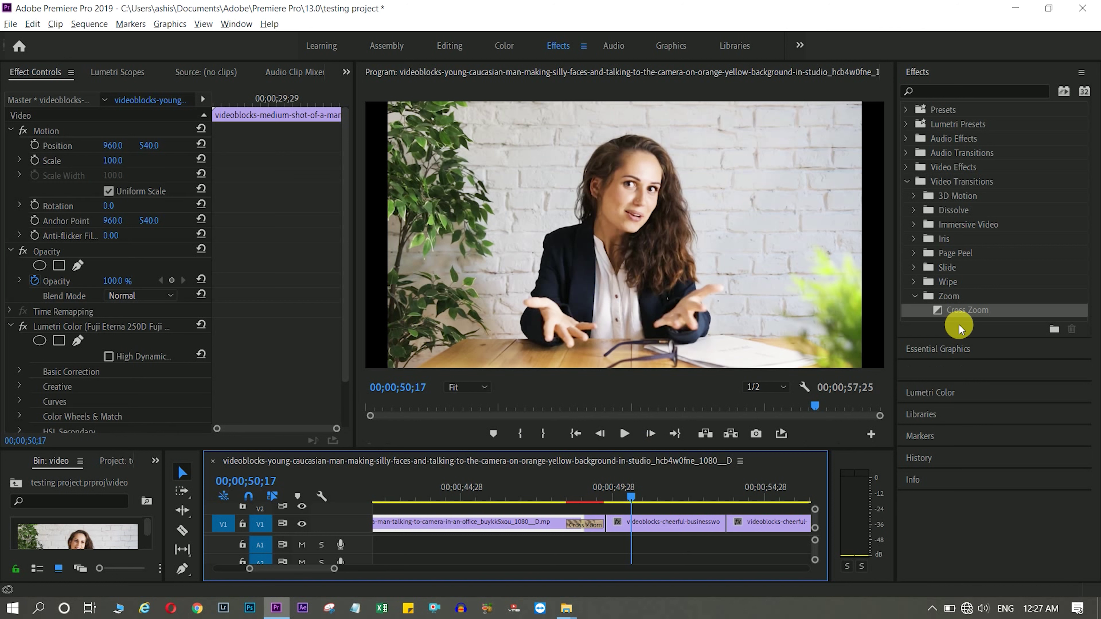
{"action": "left_click", "coordinate": [908, 181]}
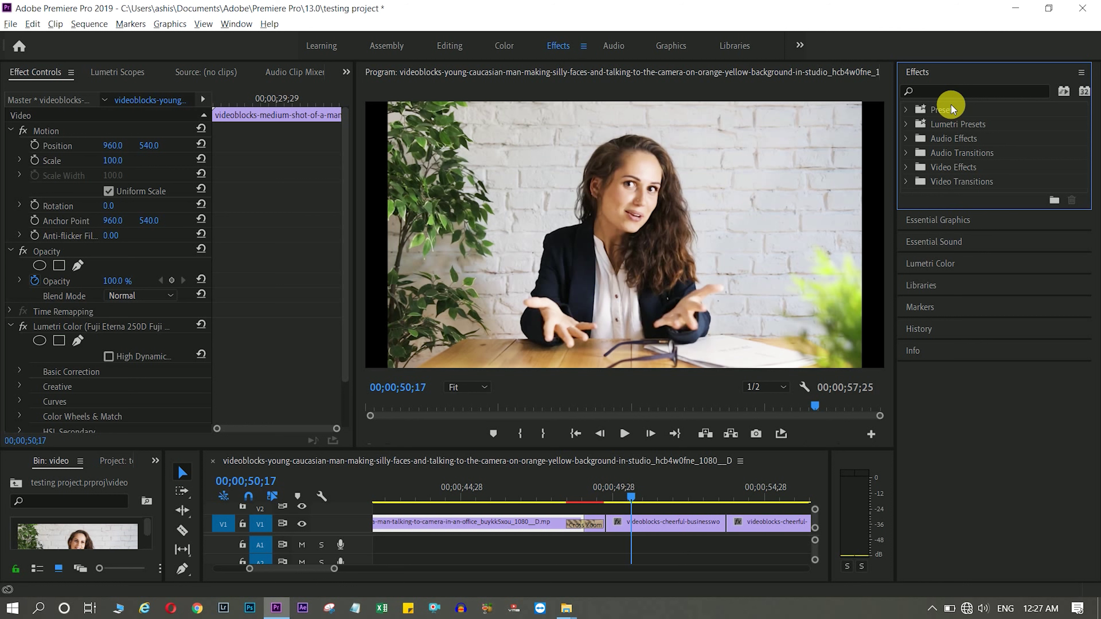
{"action": "left_click", "coordinate": [907, 110]}
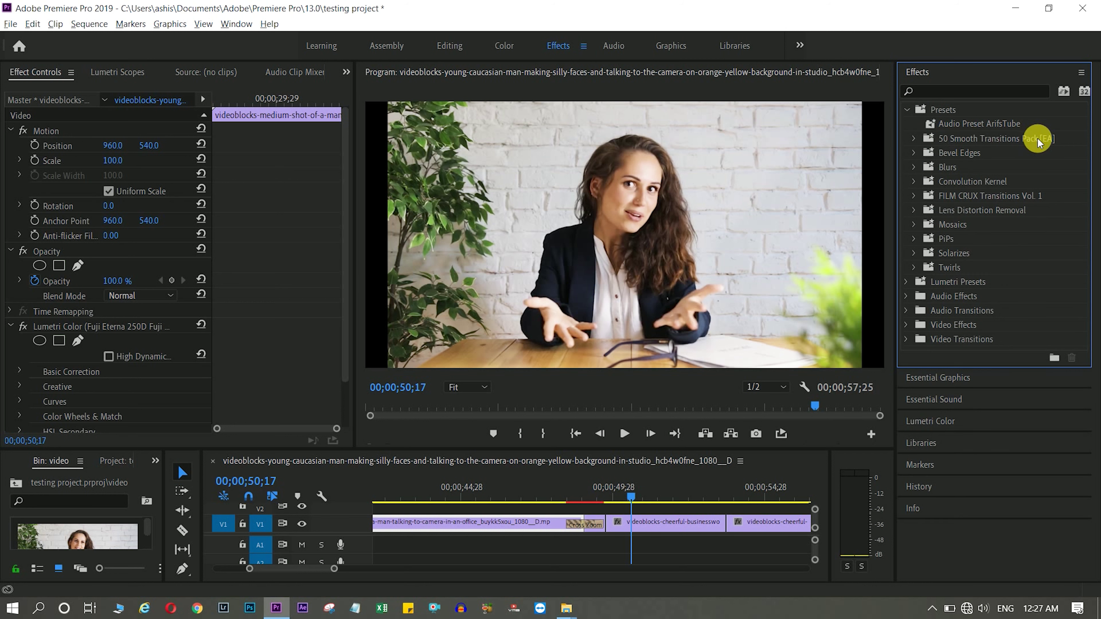
{"action": "left_click", "coordinate": [906, 110]}
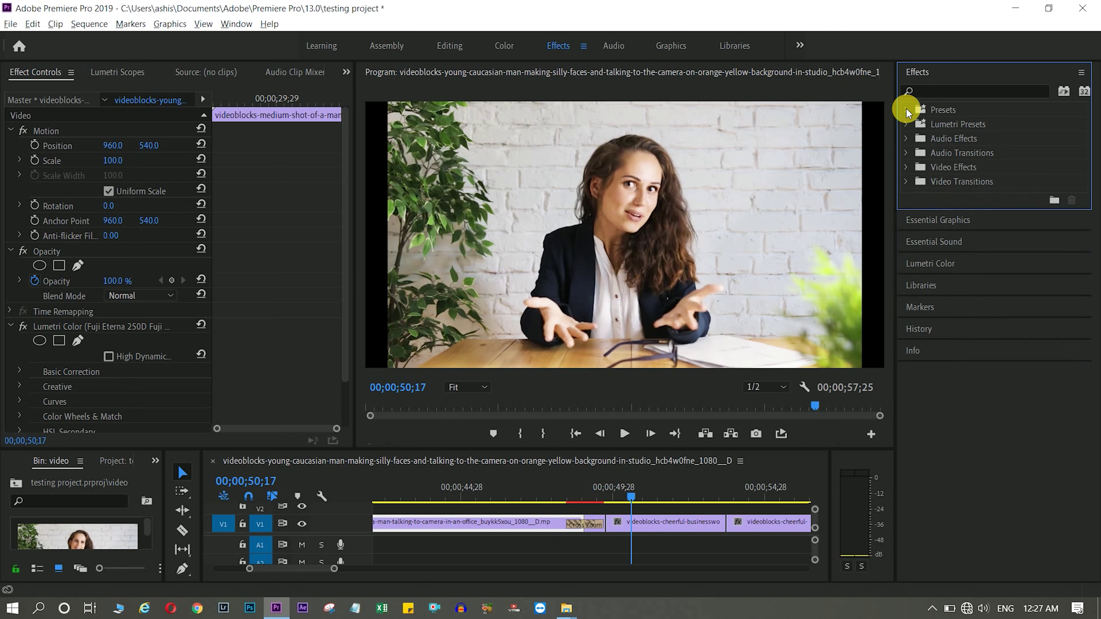
{"action": "left_click", "coordinate": [906, 109]}
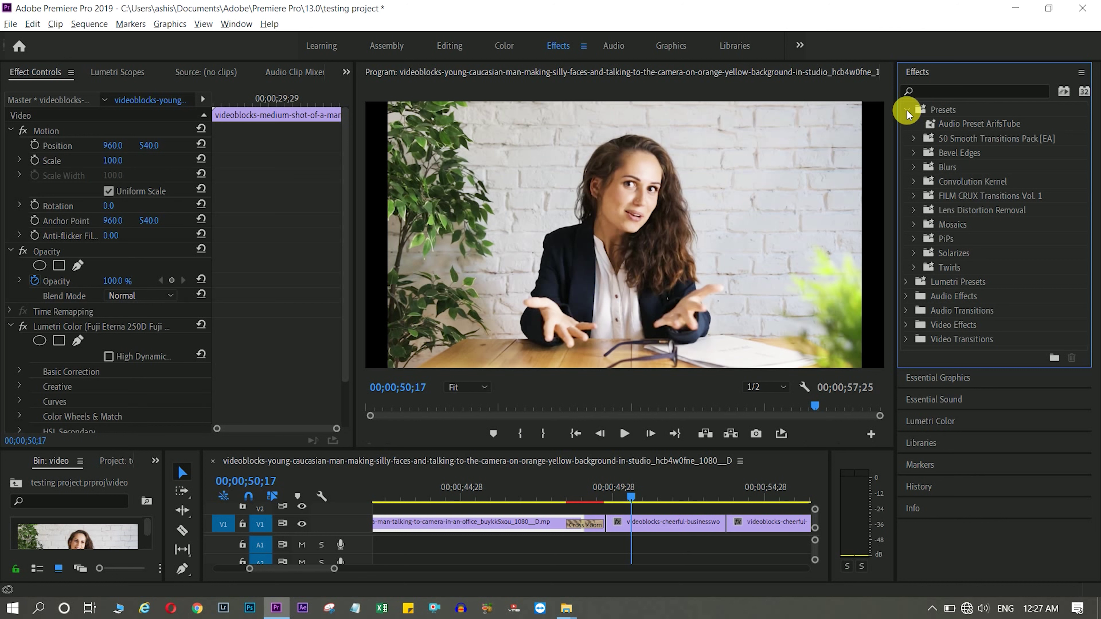
{"action": "left_click", "coordinate": [907, 110]}
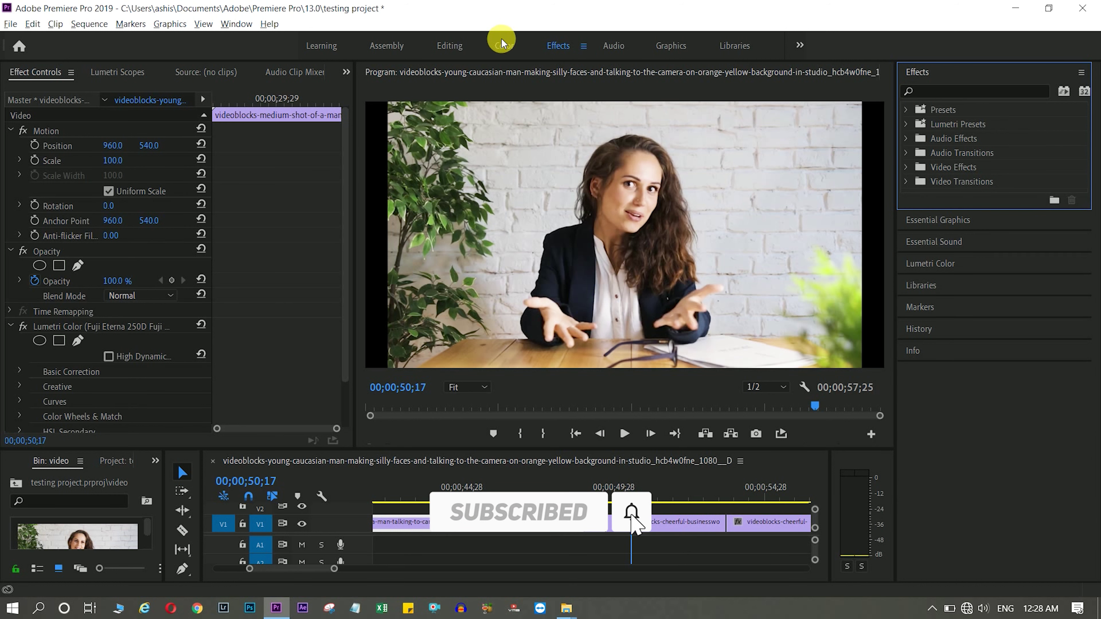
{"action": "left_click", "coordinate": [502, 39]}
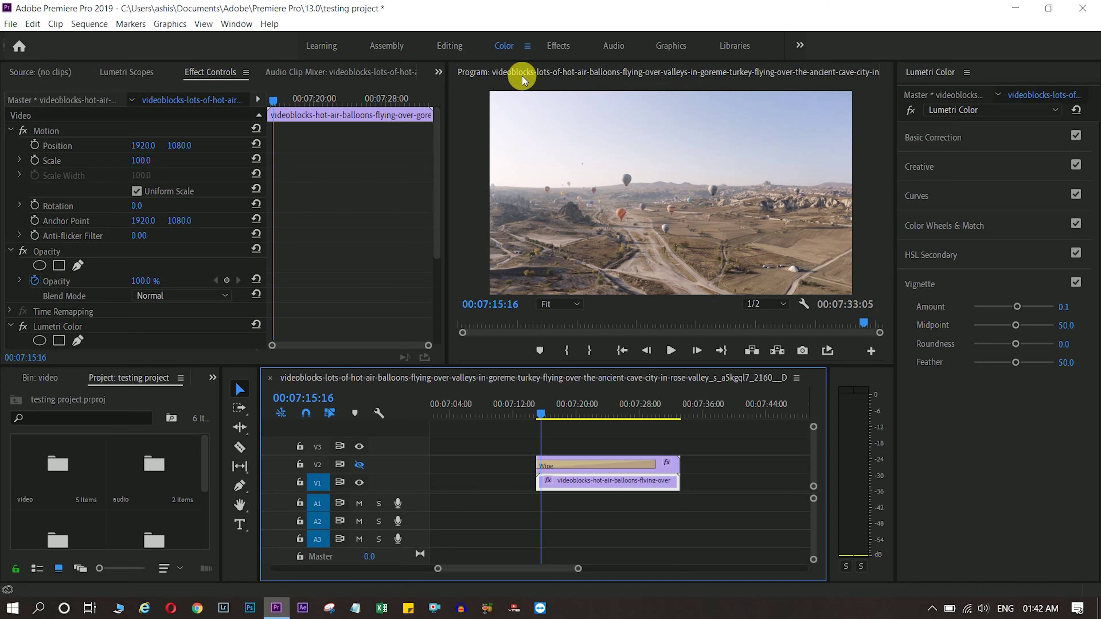
{"action": "mouse_move", "coordinate": [543, 415]}
{"action": "left_mouse_down"}
{"action": "mouse_move", "coordinate": [604, 413]}
{"action": "mouse_move", "coordinate": [552, 414]}
{"action": "left_mouse_up"}
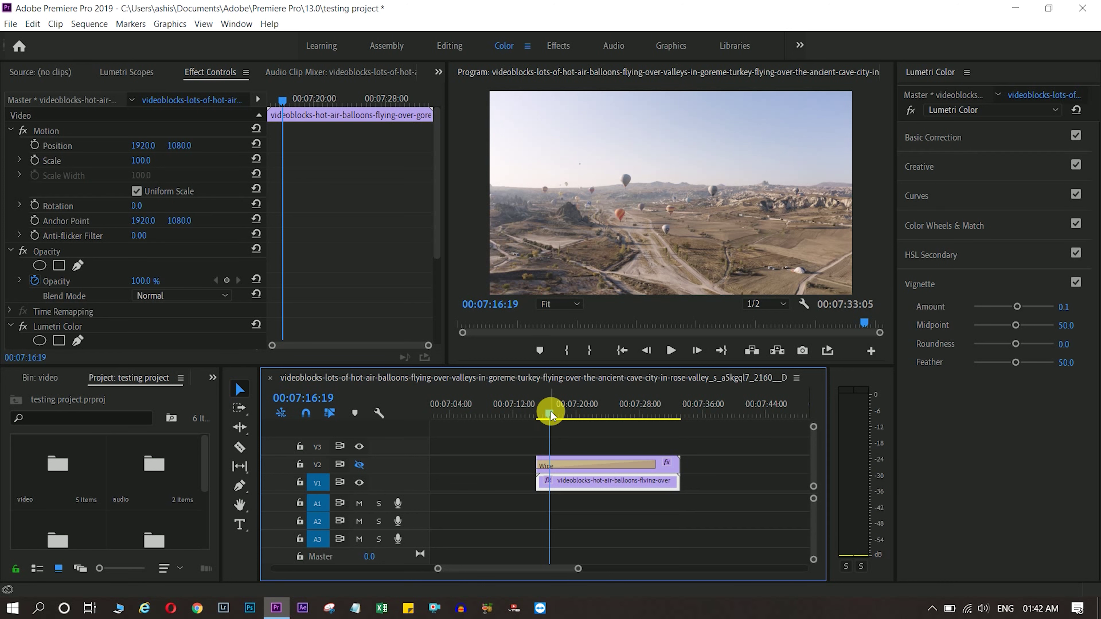
{"action": "key", "text": "grave"}
{"action": "key", "text": "space"}
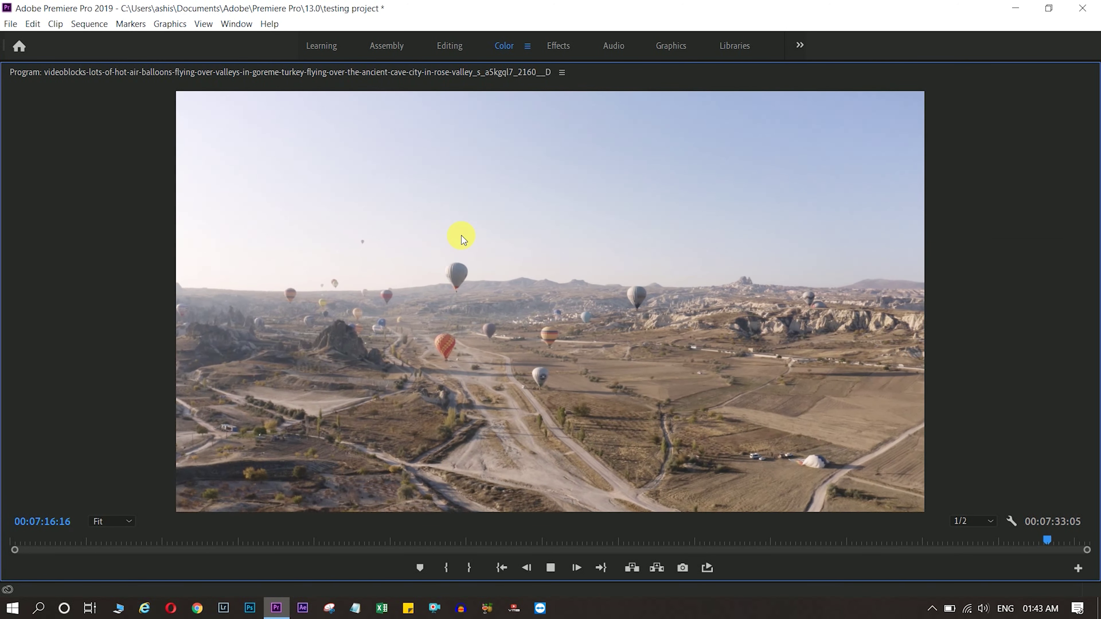
{"action": "key", "text": "space"}
{"action": "key", "text": "grave"}
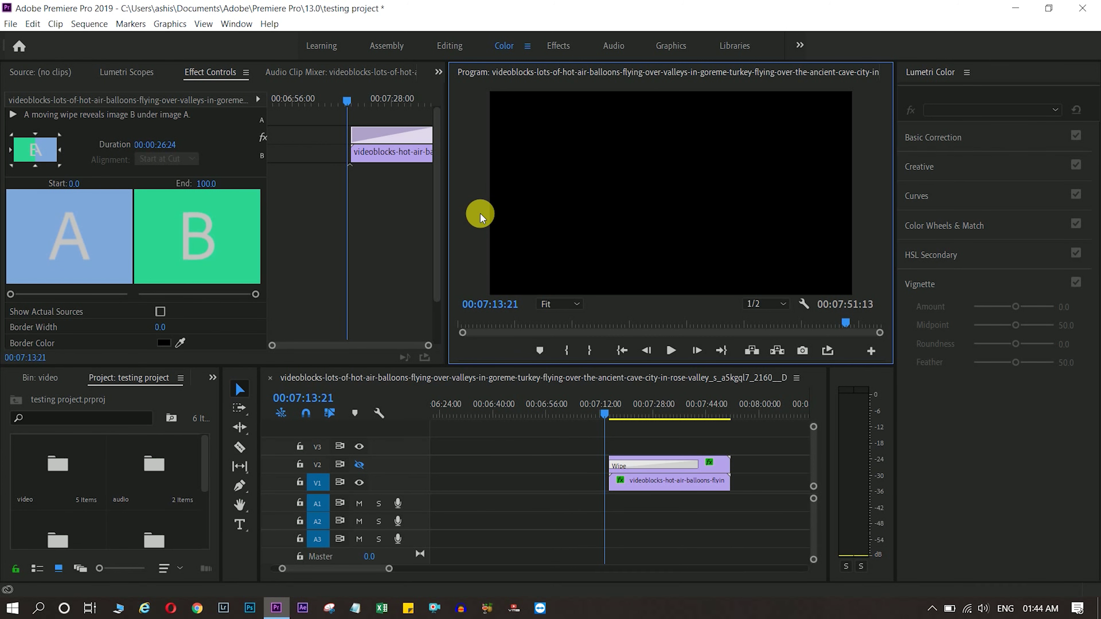
{"action": "key", "text": "grave"}
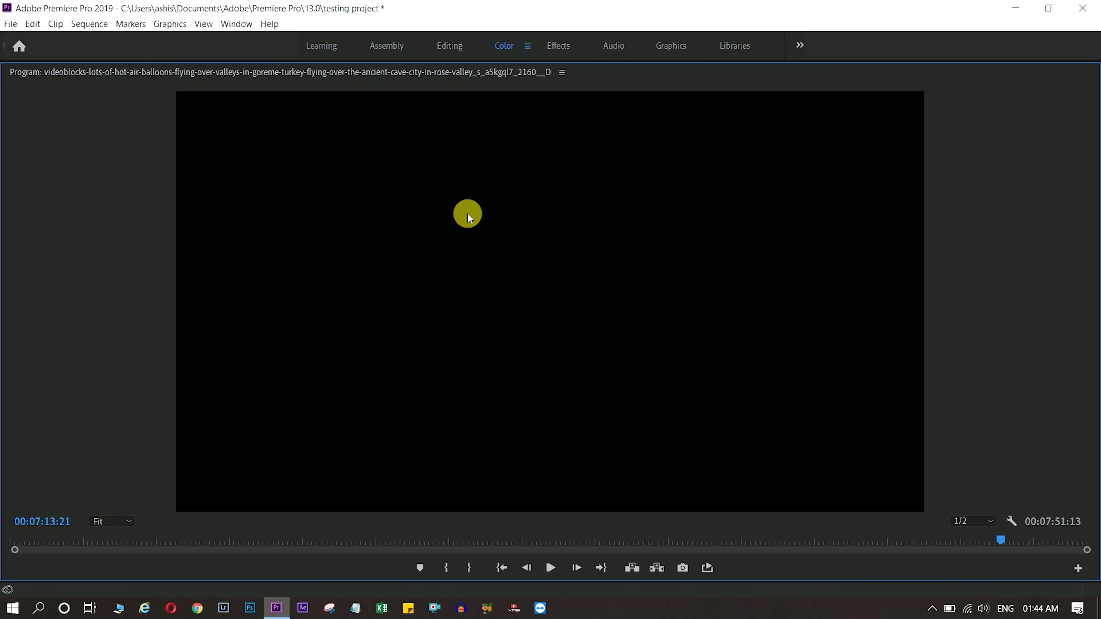
{"action": "key", "text": "space"}
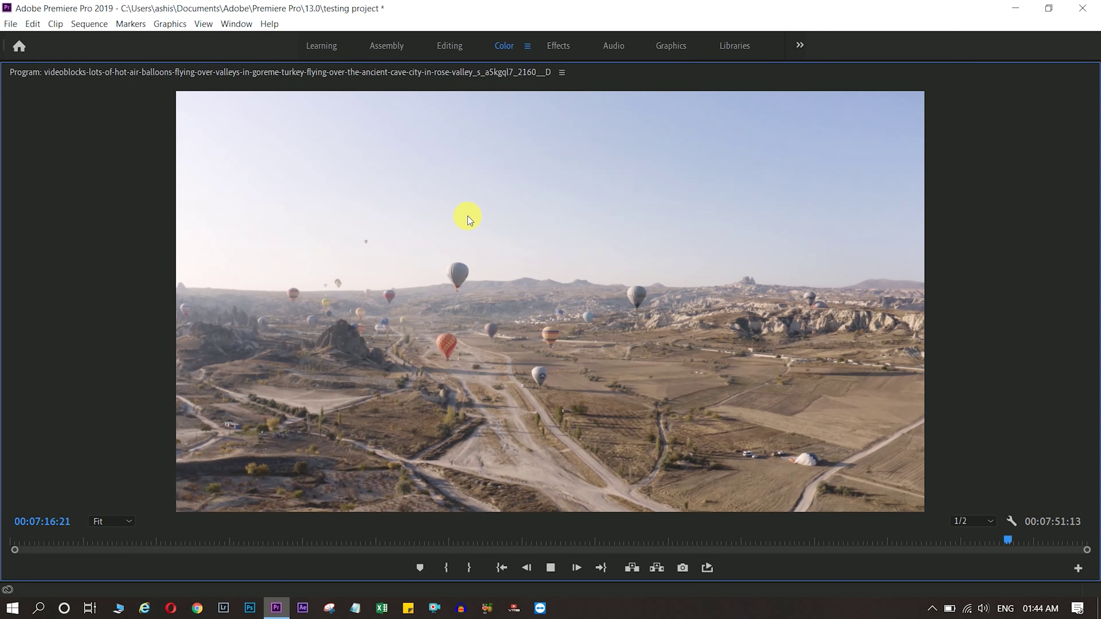
{"action": "key", "text": "space"}
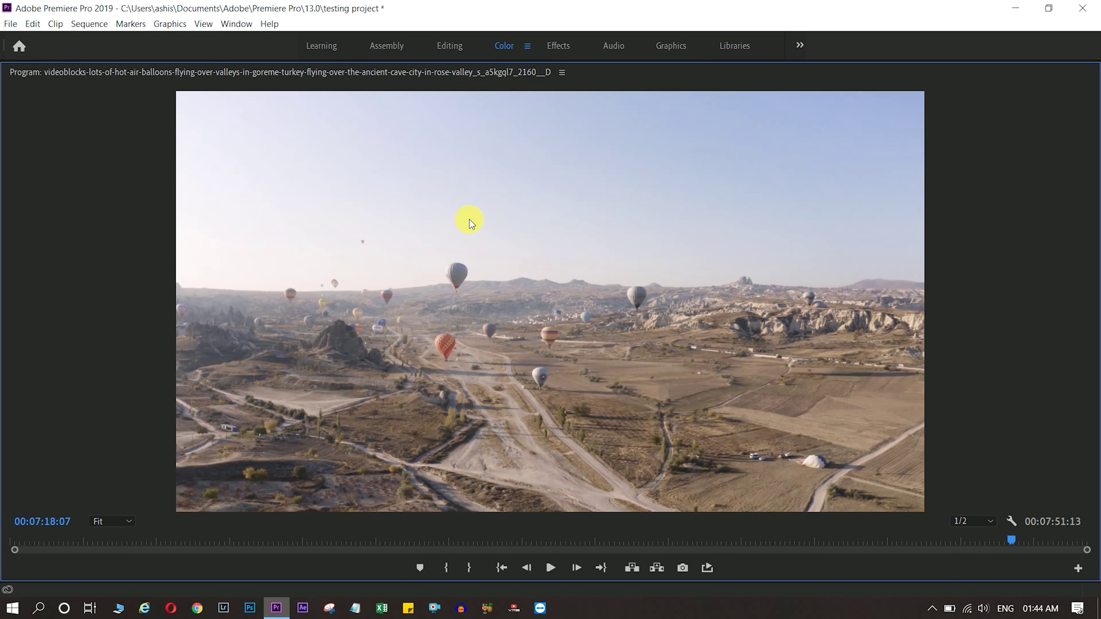
{"action": "key", "text": "grave"}
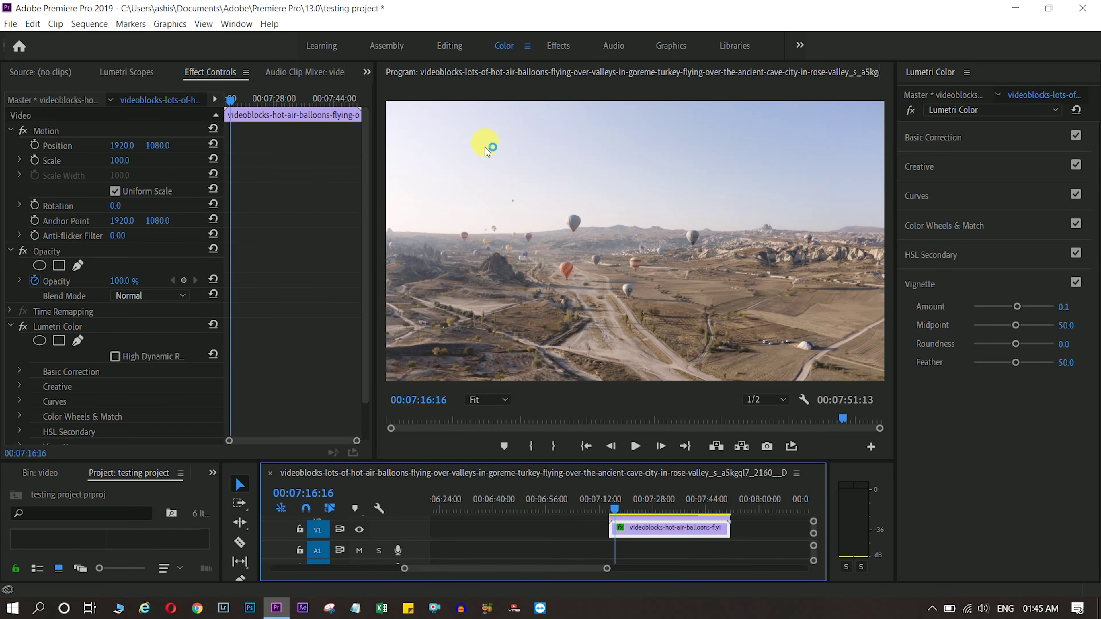
Tweak temperature, then grade the balloon clip to contrast 64.6, highlights -23.9, shadows -61.1, saturation 115.
{"action": "left_click", "coordinate": [938, 146]}
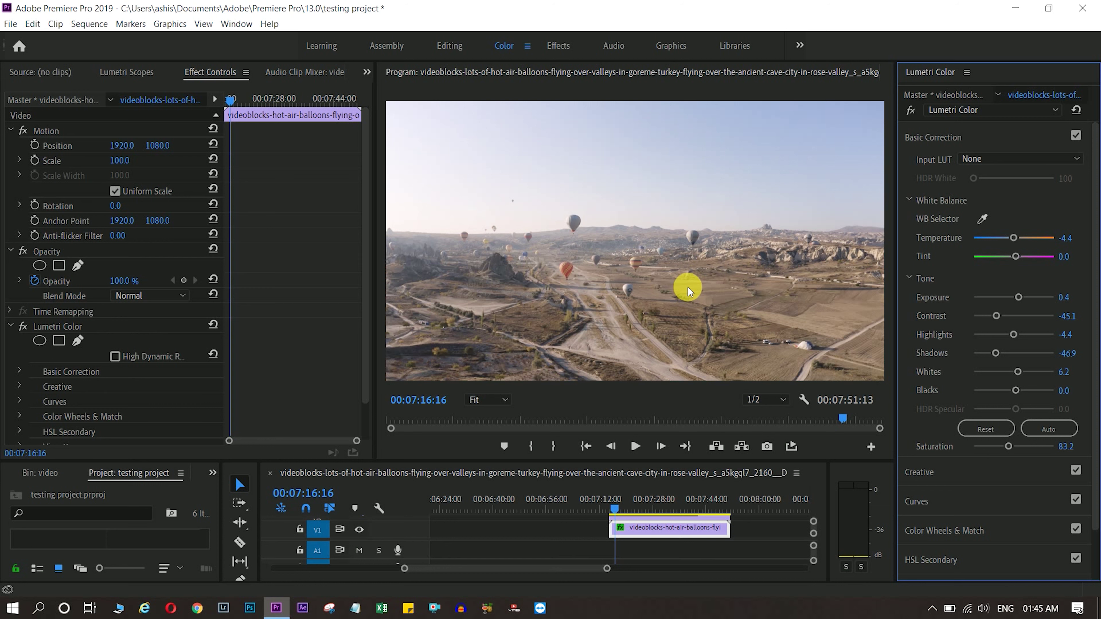
{"action": "left_click_drag", "start_coordinate": [1013, 238], "coordinate": [1017, 237]}
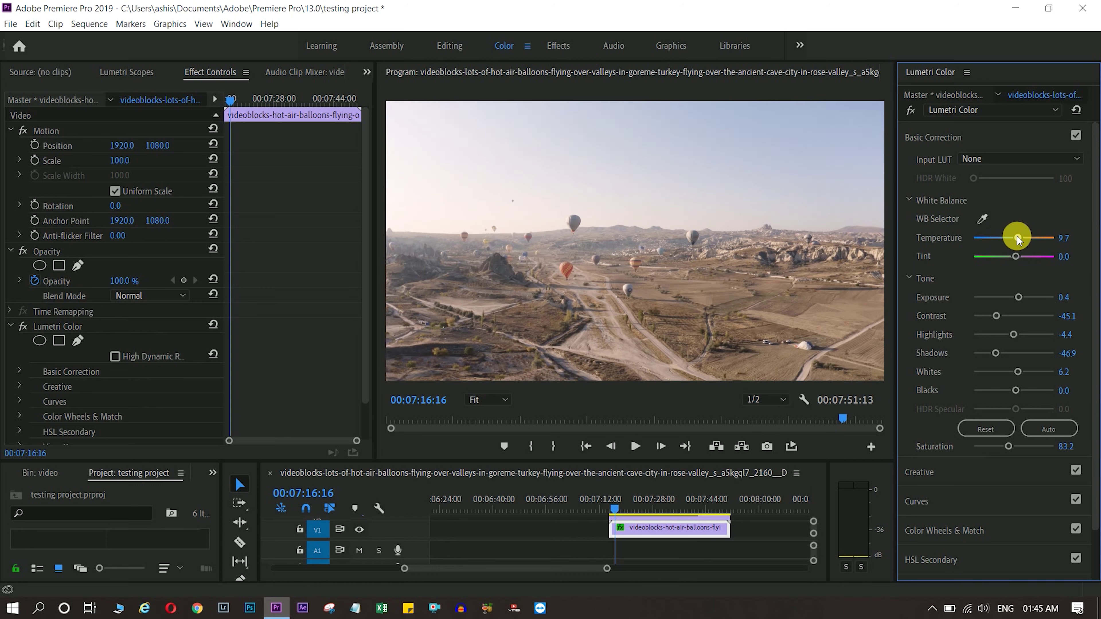
{"action": "left_click_drag", "start_coordinate": [1017, 236], "coordinate": [1007, 236]}
{"action": "mouse_move", "coordinate": [1009, 236]}
{"action": "left_mouse_down"}
{"action": "mouse_move", "coordinate": [995, 240]}
{"action": "mouse_move", "coordinate": [1020, 240]}
{"action": "left_mouse_up"}
{"action": "left_click_drag", "start_coordinate": [1032, 240], "coordinate": [1019, 243]}
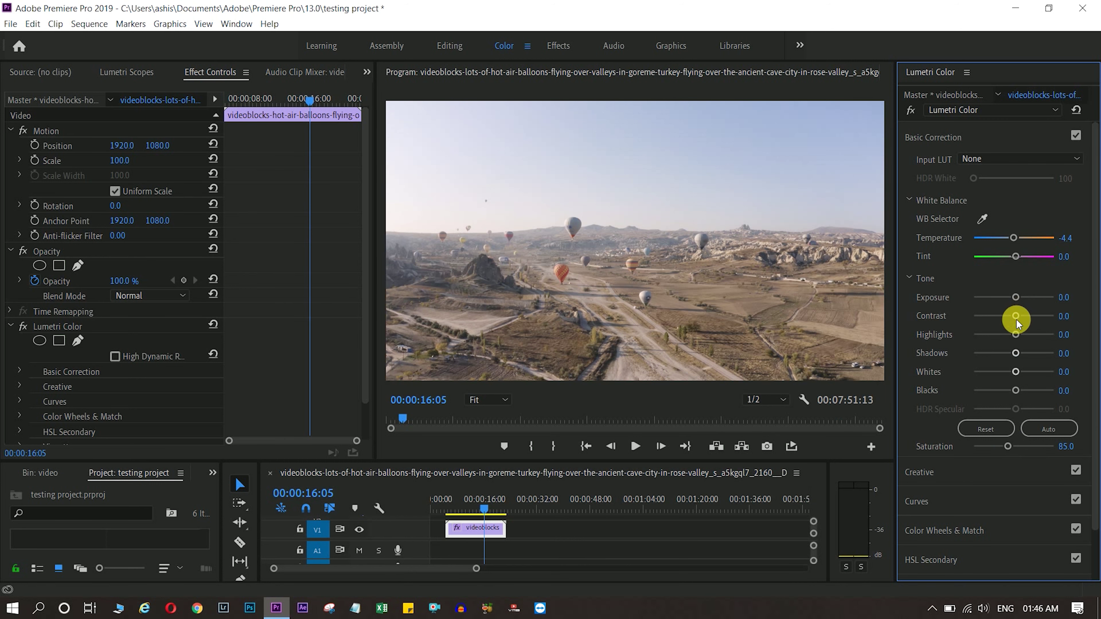
{"action": "mouse_move", "coordinate": [1016, 315]}
{"action": "left_mouse_down"}
{"action": "mouse_move", "coordinate": [1040, 317]}
{"action": "mouse_move", "coordinate": [1003, 335]}
{"action": "mouse_move", "coordinate": [1011, 354]}
{"action": "mouse_move", "coordinate": [988, 357]}
{"action": "left_mouse_up"}
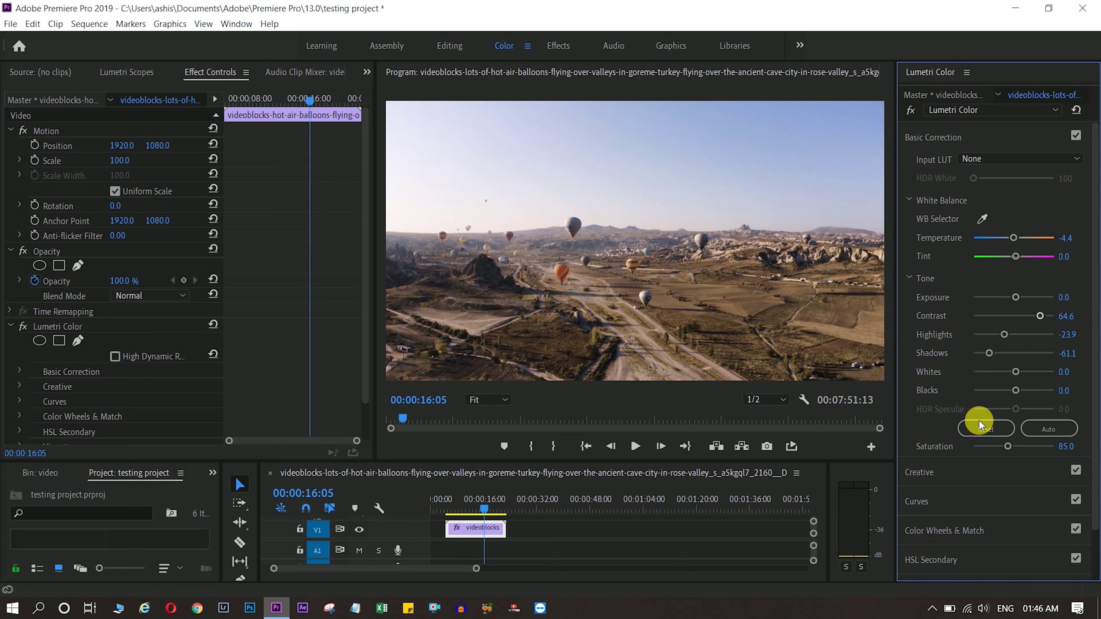
{"action": "left_click_drag", "start_coordinate": [1007, 447], "coordinate": [1019, 454]}
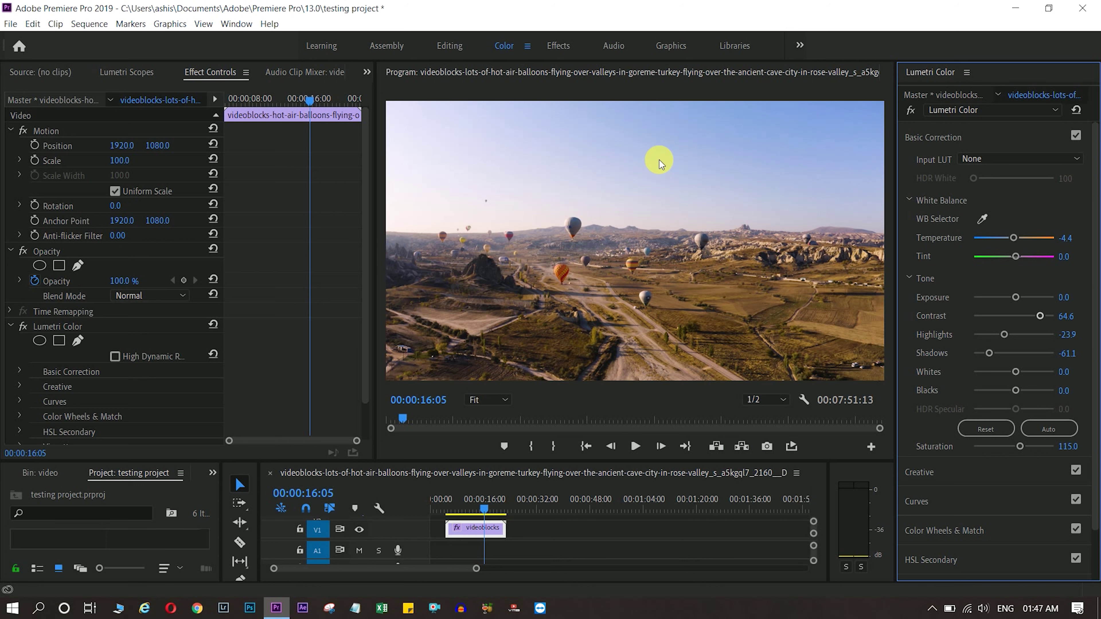
Browse the Lumetri Creative Look list but close it, keeping Look at None.
{"action": "left_click", "coordinate": [955, 474]}
{"action": "left_click", "coordinate": [1032, 189]}
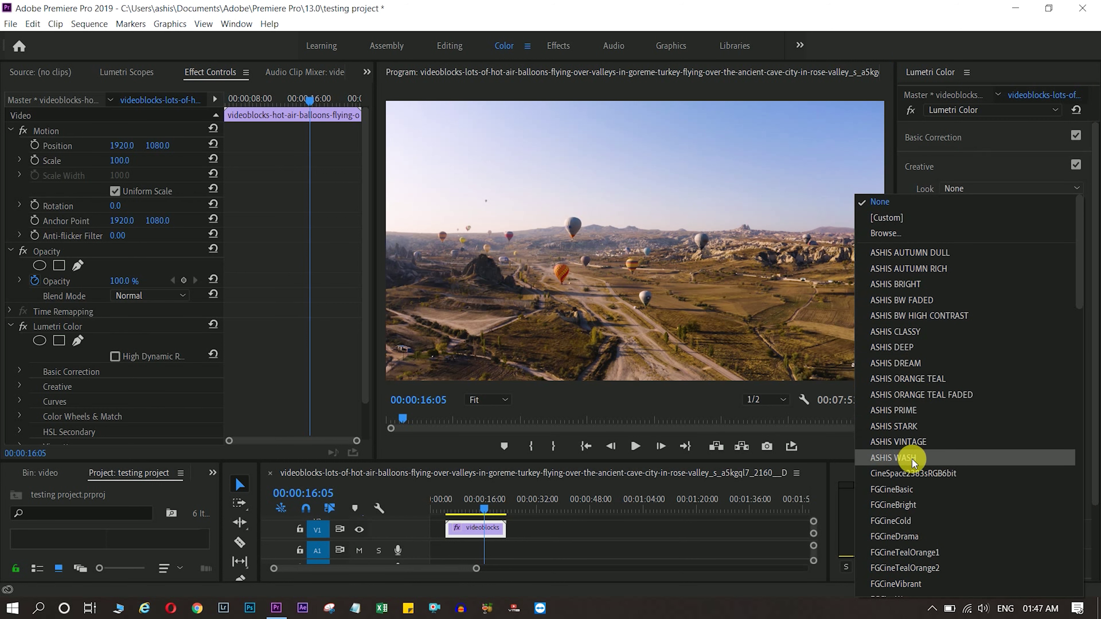
{"action": "left_click", "coordinate": [917, 379]}
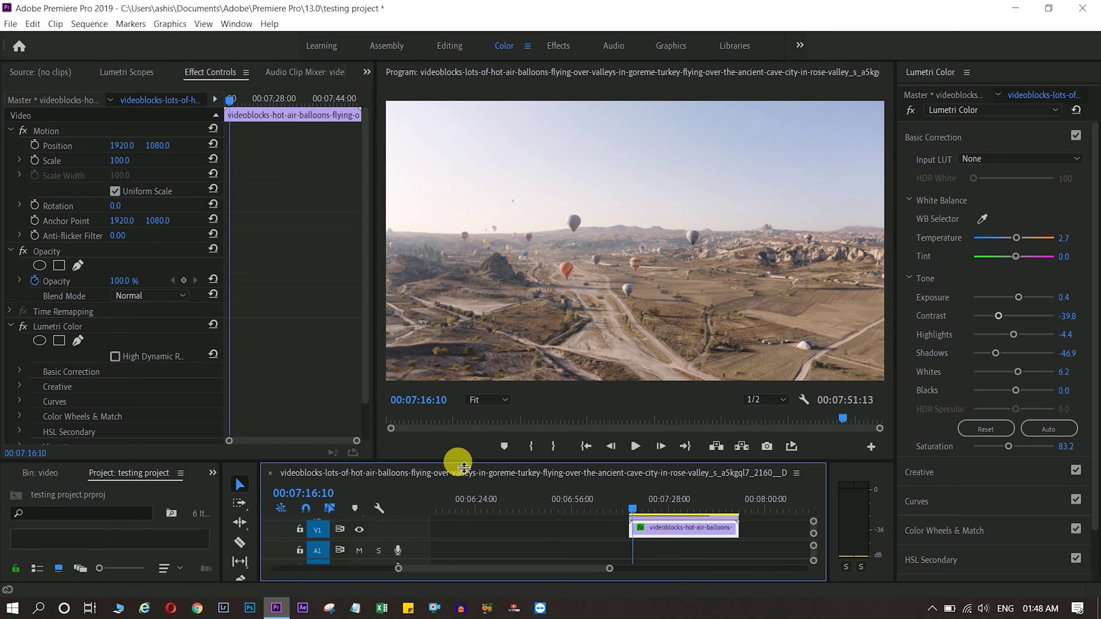
{"action": "key", "text": "grave"}
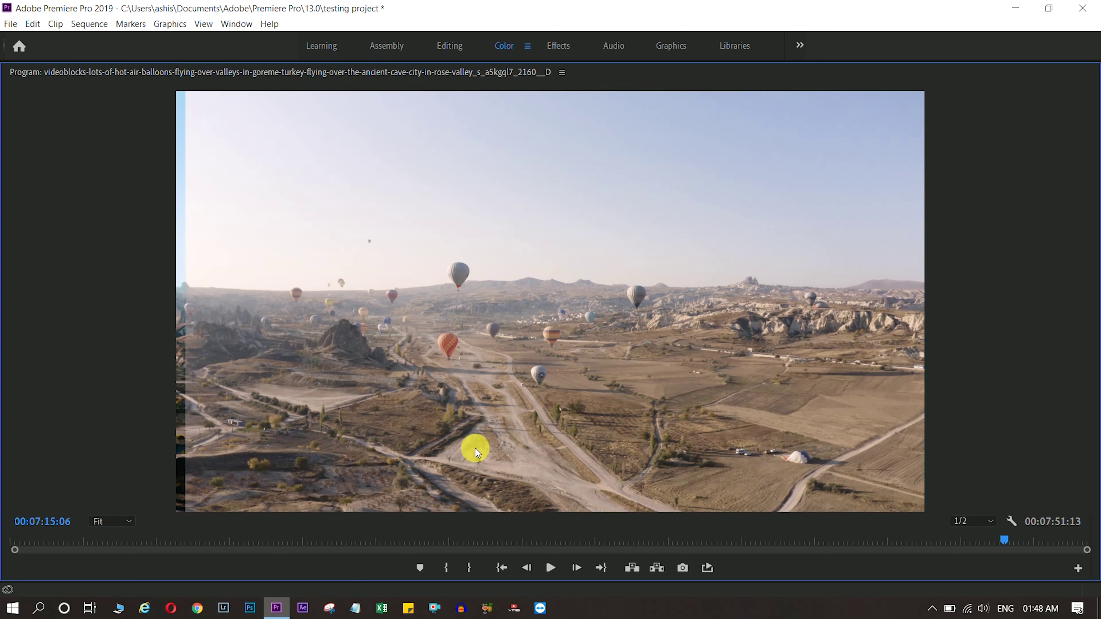
Play and scrub the full-frame graded-versus-original wipe of the balloon clip, then restore the Color layout.
{"action": "key", "text": "space"}
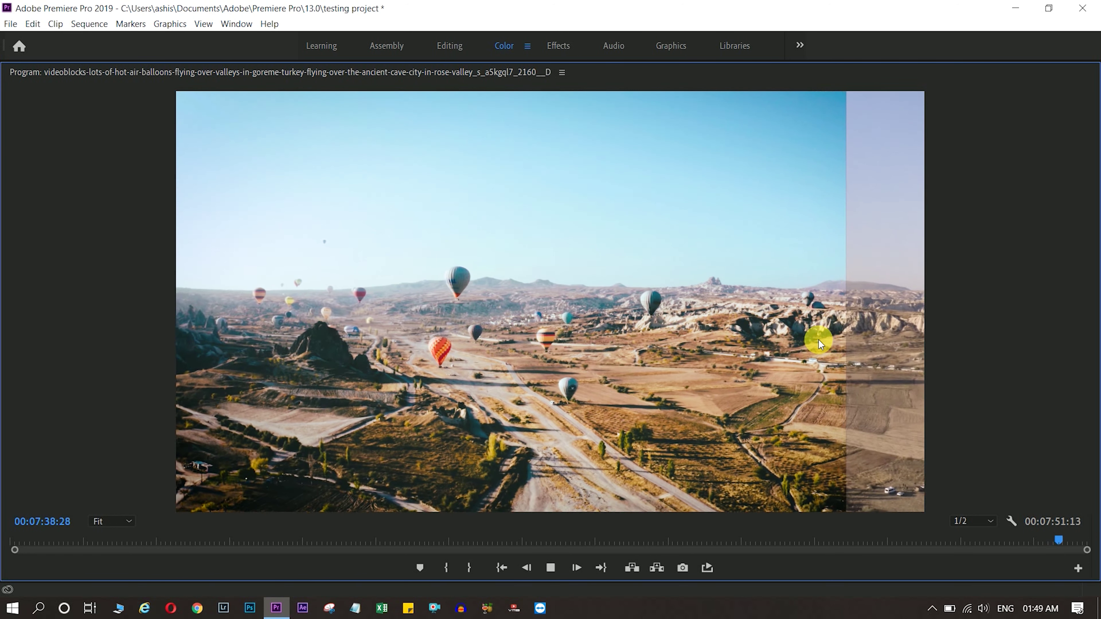
{"action": "key", "text": "space"}
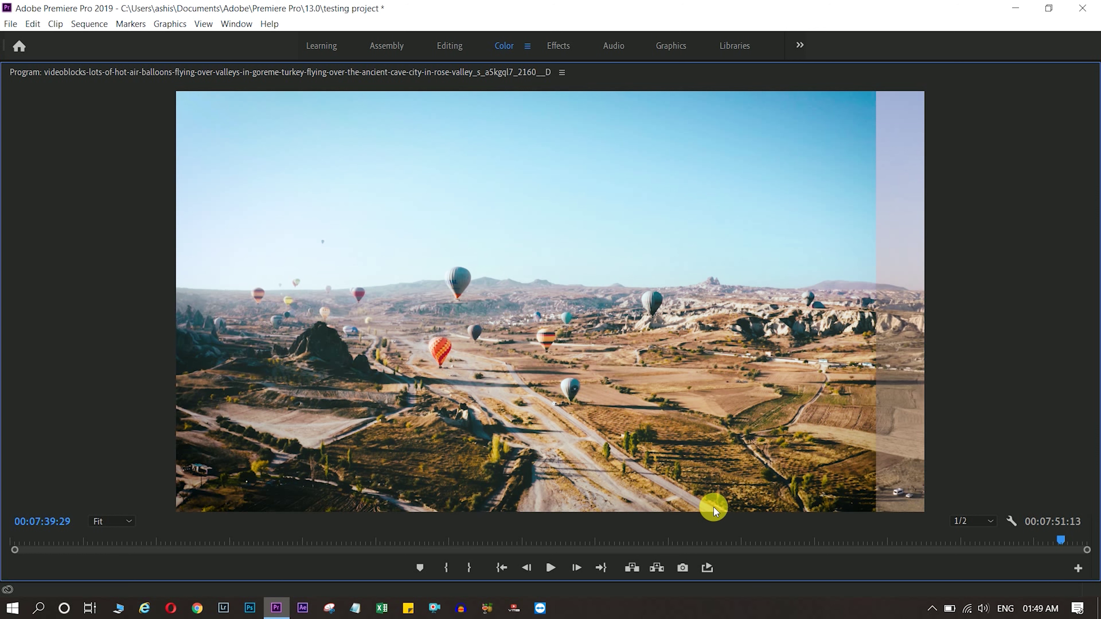
{"action": "left_click_drag", "start_coordinate": [1061, 541], "coordinate": [1014, 544]}
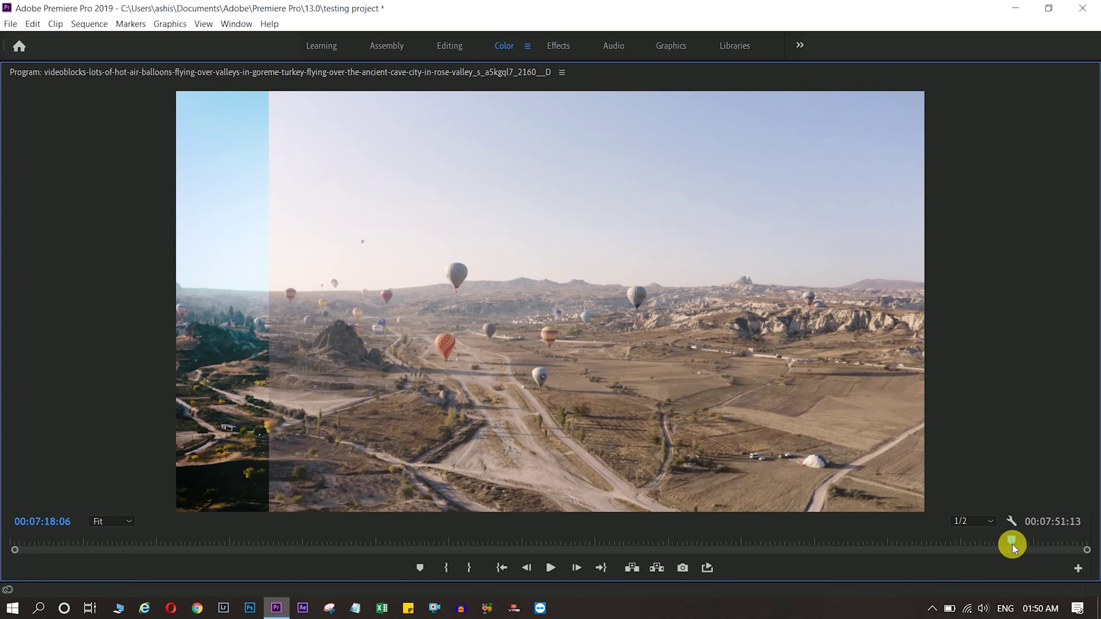
{"action": "key", "text": "space"}
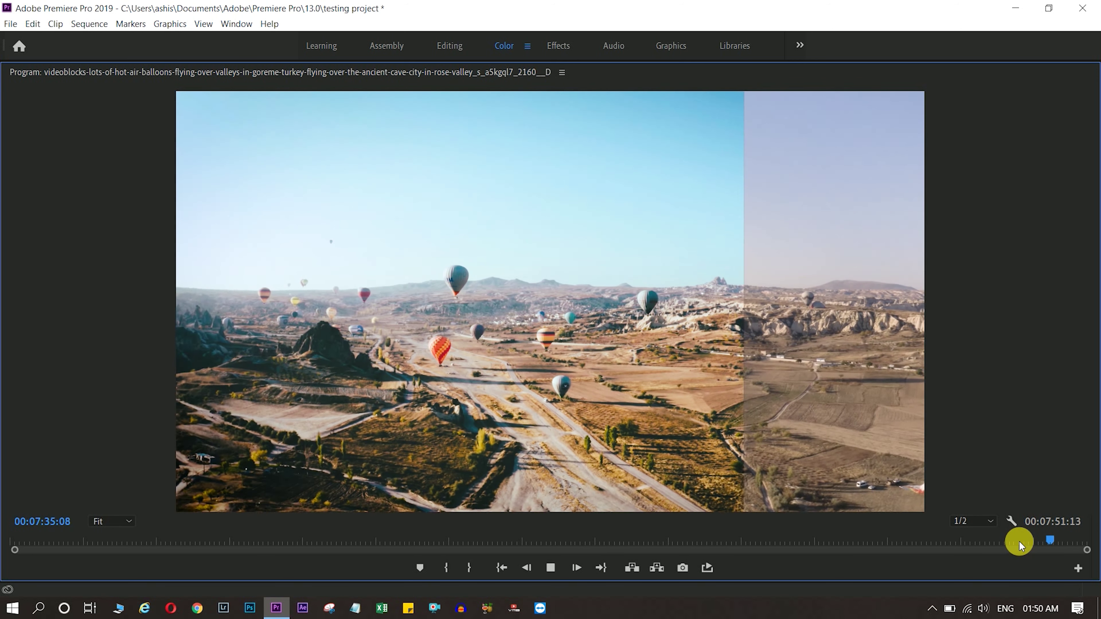
{"action": "key", "text": "space"}
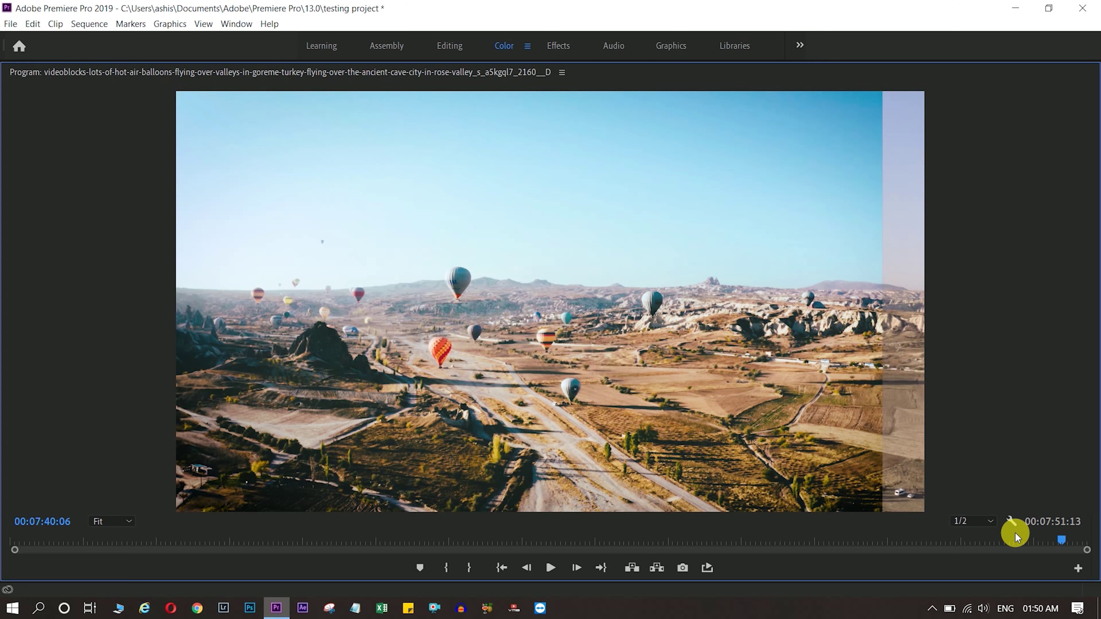
{"action": "key", "text": "grave"}
Move the playhead to 00:06:13:20 on the Goreme balloon clip and return to the Color workspace.
{"action": "left_click", "coordinate": [555, 482]}
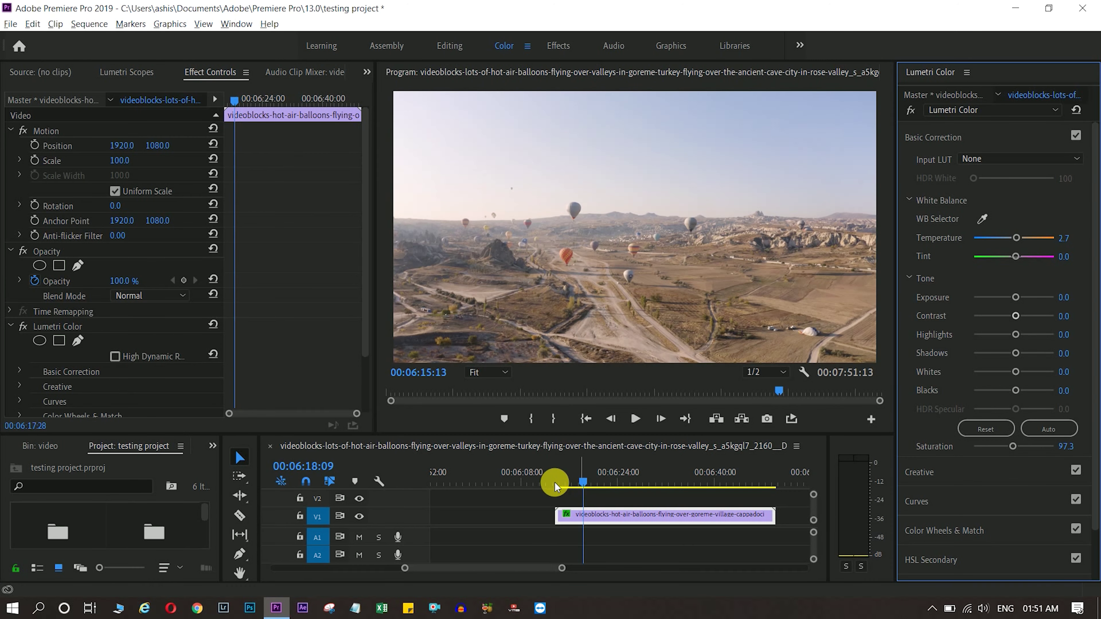
{"action": "mouse_move", "coordinate": [563, 482]}
{"action": "left_mouse_down"}
{"action": "mouse_move", "coordinate": [692, 489]}
{"action": "mouse_move", "coordinate": [604, 486]}
{"action": "left_mouse_up"}
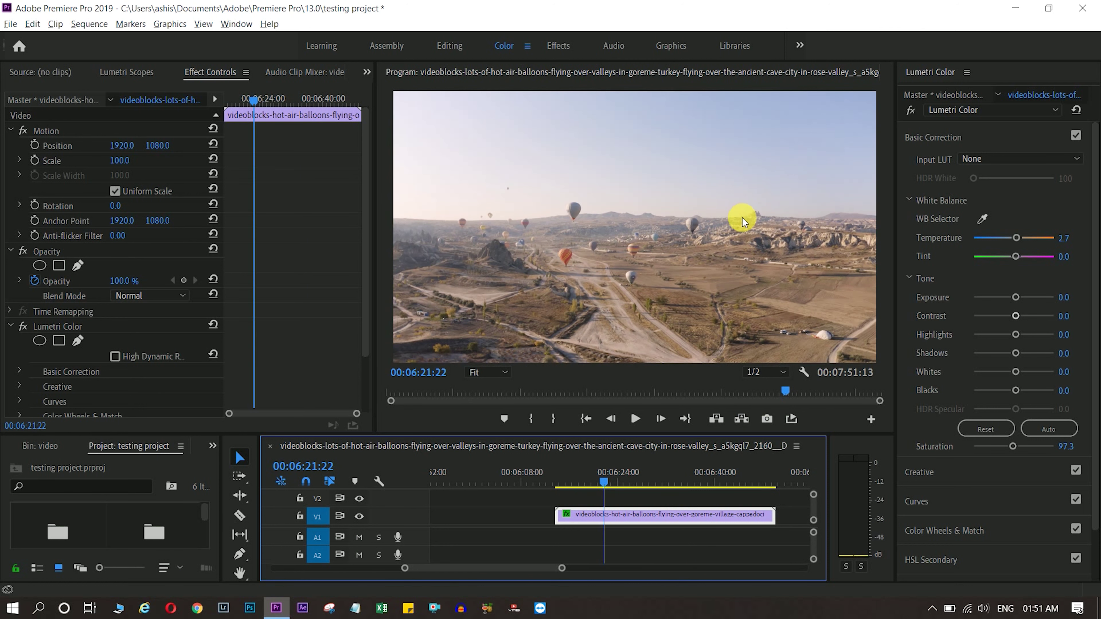
{"action": "left_click", "coordinate": [446, 46]}
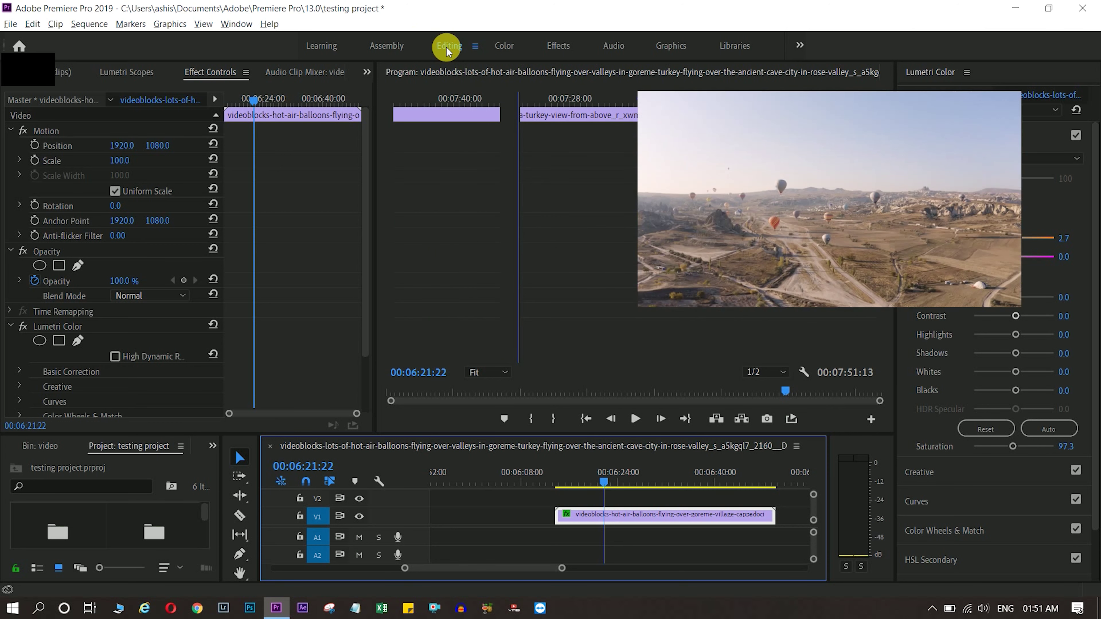
{"action": "left_click", "coordinate": [507, 44]}
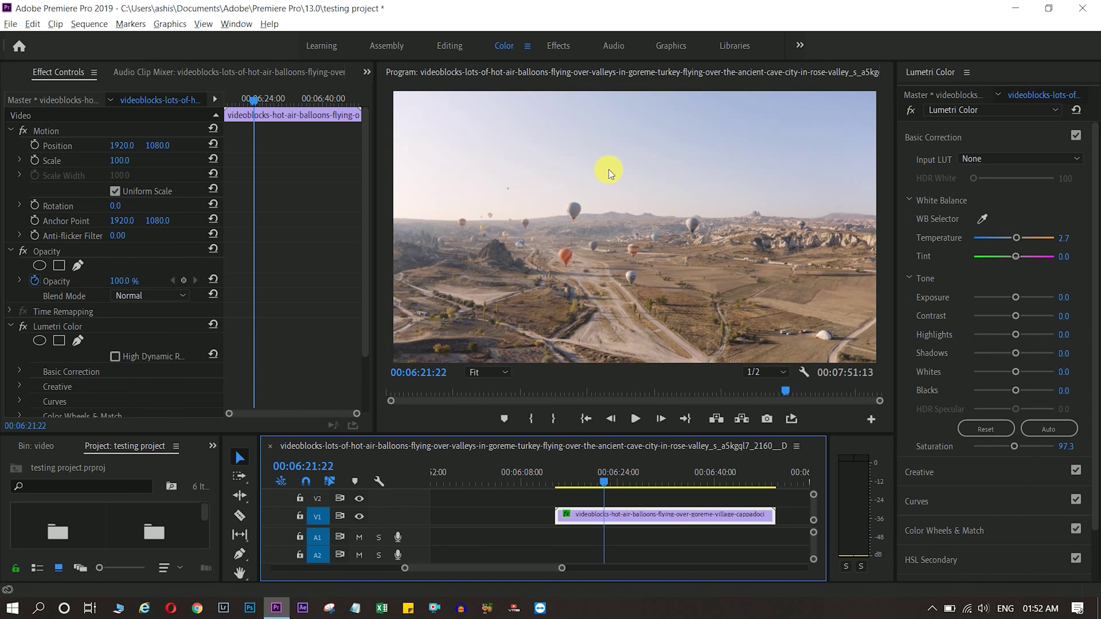
Collapse Basic Correction and Vignette so only the Lumetri section headings show.
{"action": "left_click", "coordinate": [983, 138]}
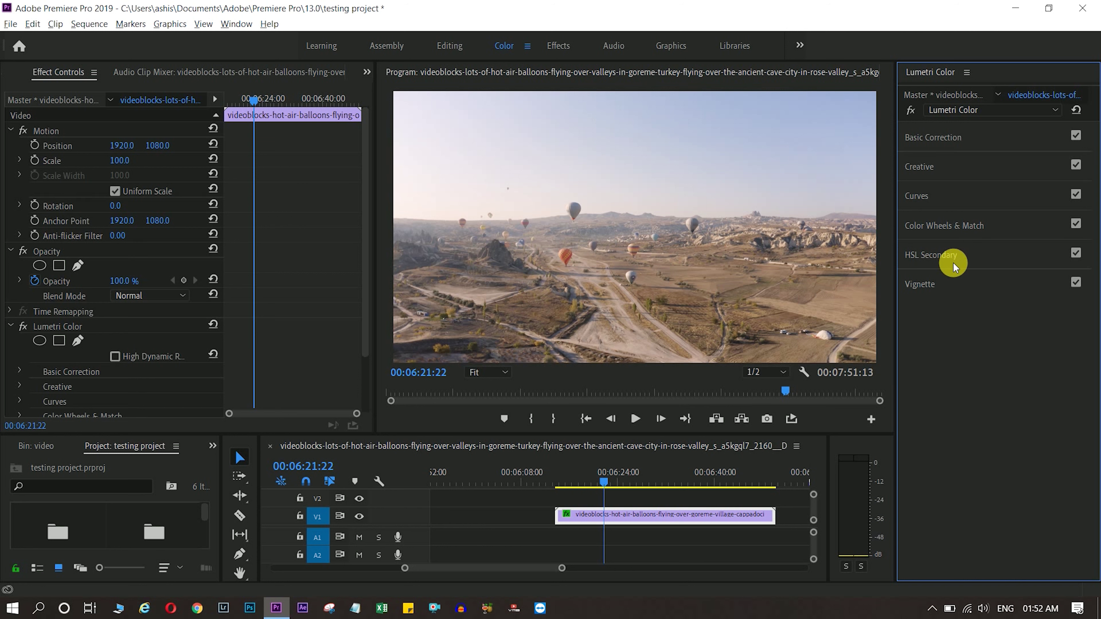
{"action": "left_click", "coordinate": [926, 291]}
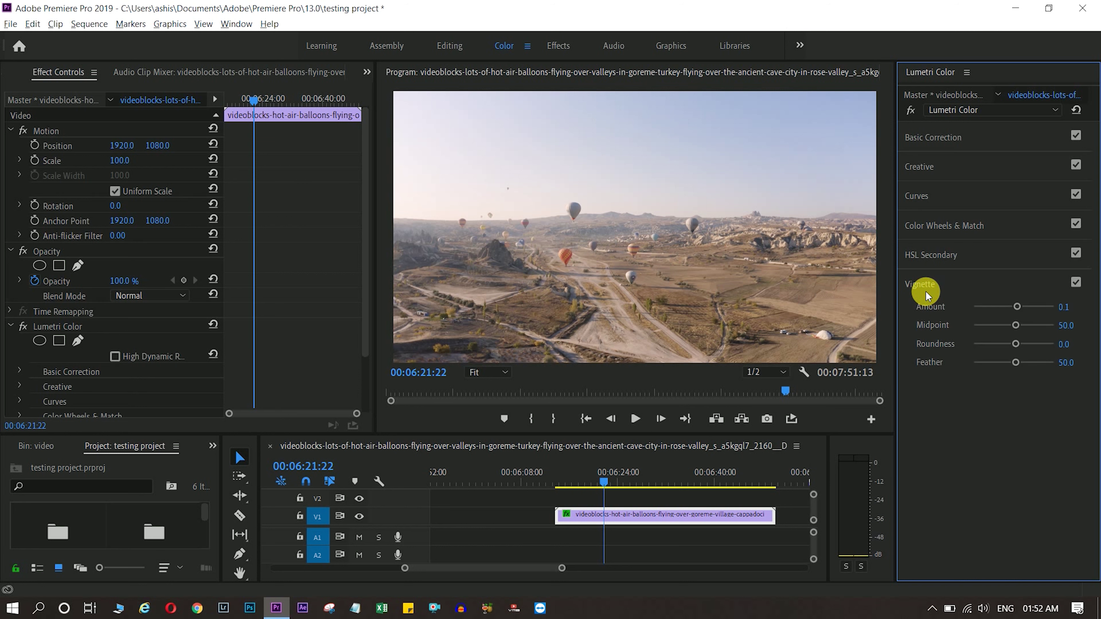
{"action": "left_click", "coordinate": [925, 291]}
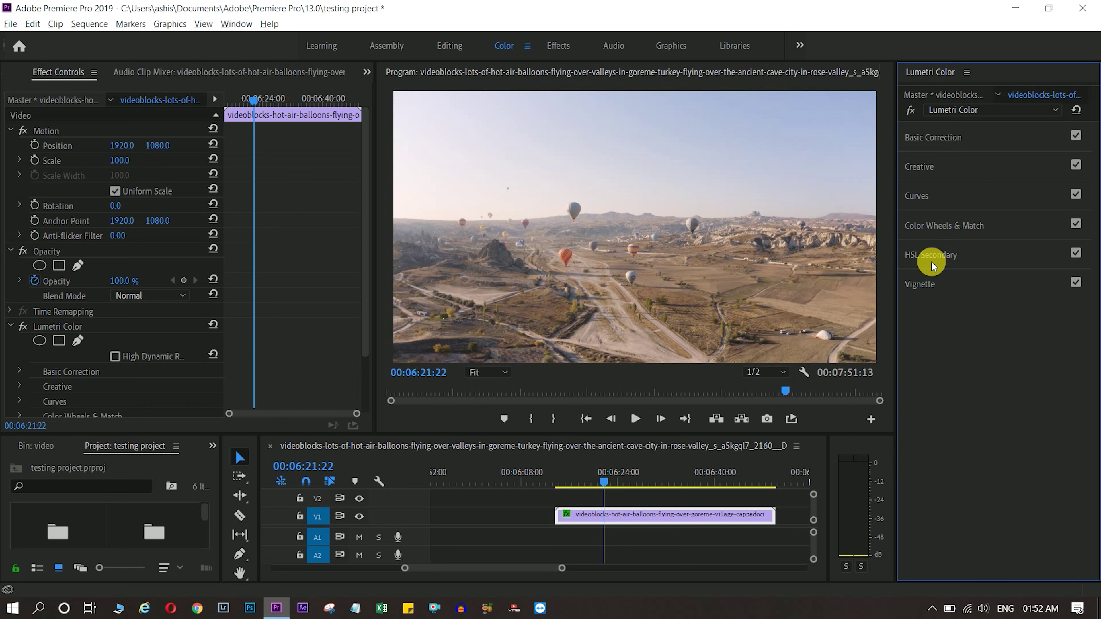
{"action": "left_click", "coordinate": [936, 143]}
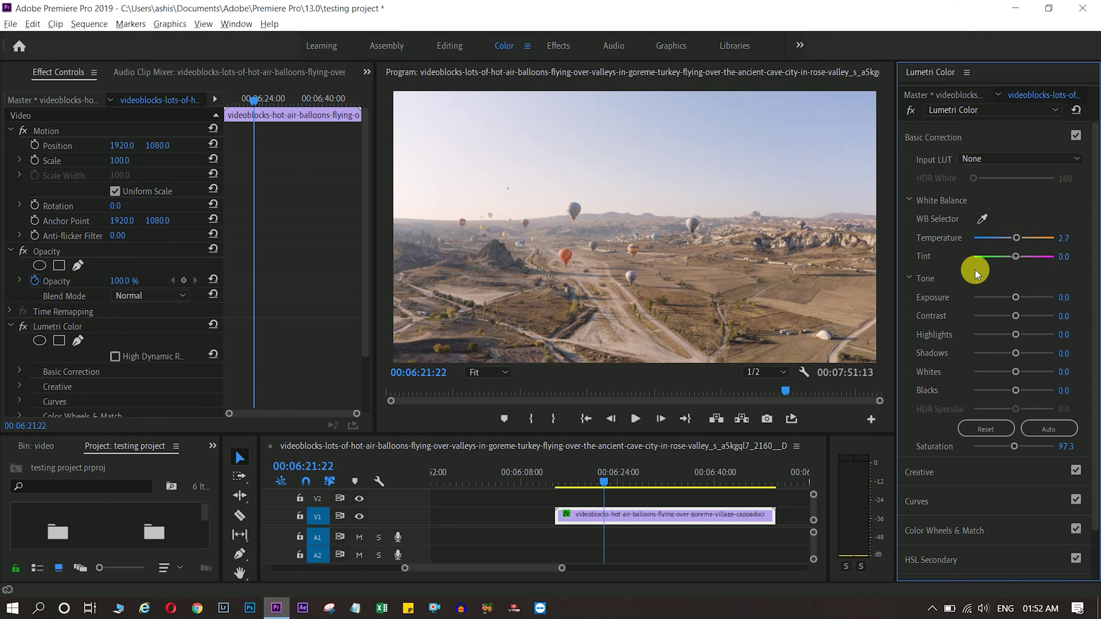
{"action": "left_click", "coordinate": [936, 135]}
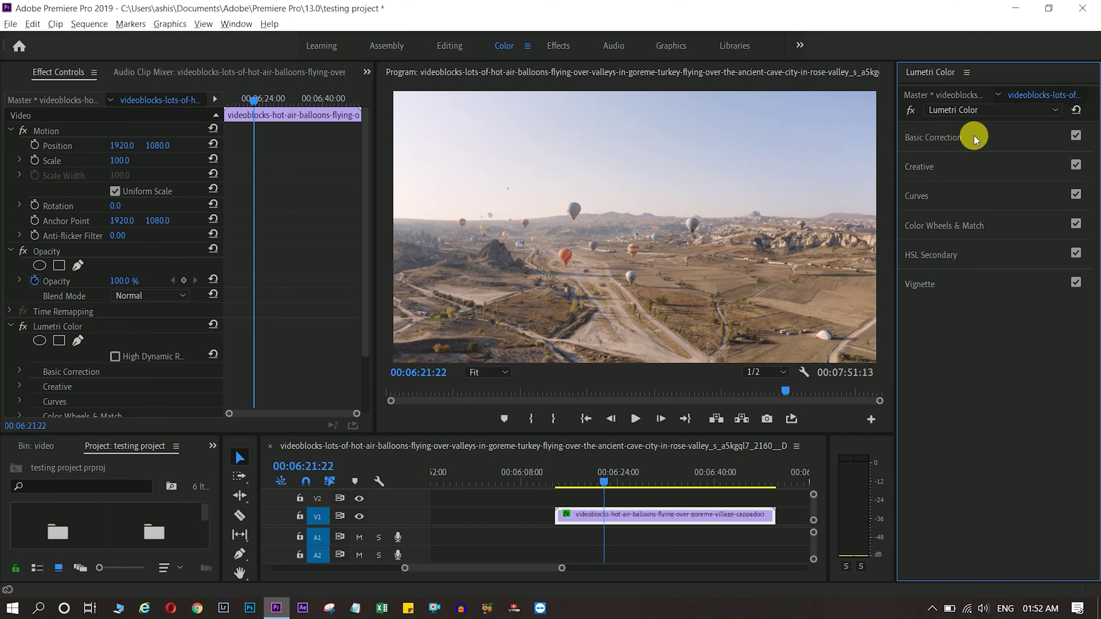
Set the Goreme balloon clip's Temperature to -3.1 and Tint to -12.0 in Basic Correction.
{"action": "left_click", "coordinate": [923, 140]}
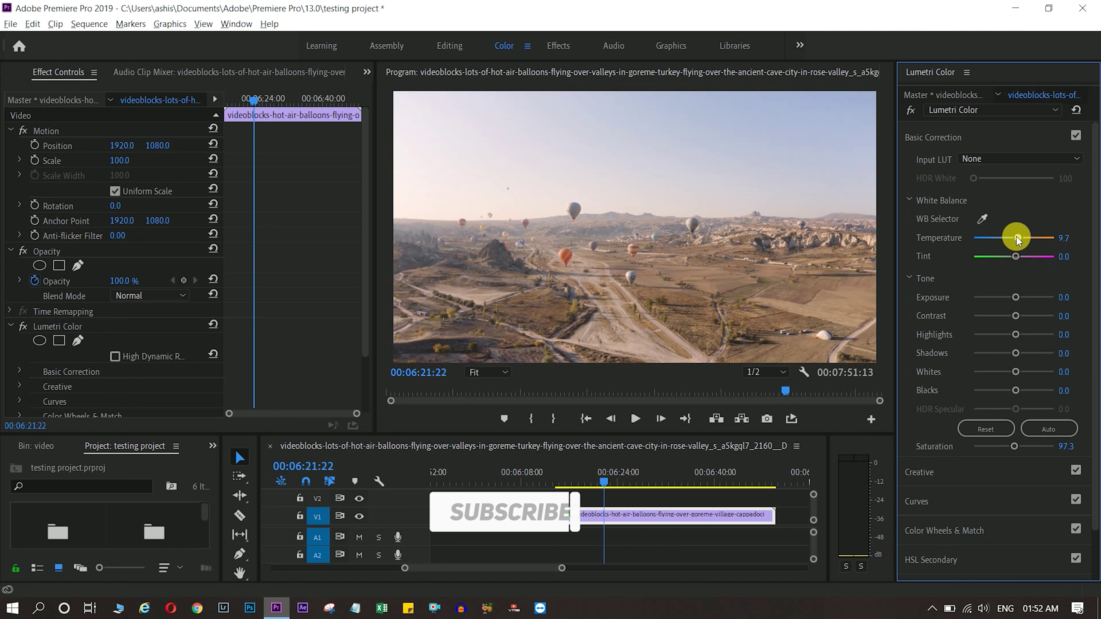
{"action": "left_click_drag", "start_coordinate": [1018, 238], "coordinate": [992, 241]}
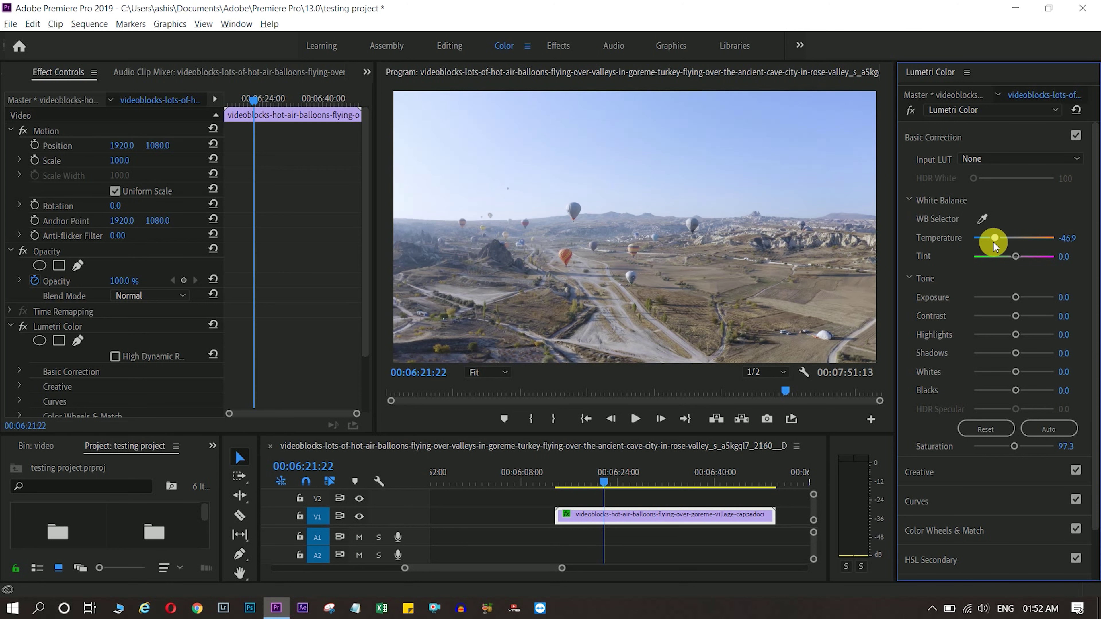
{"action": "left_click_drag", "start_coordinate": [1010, 240], "coordinate": [1025, 236]}
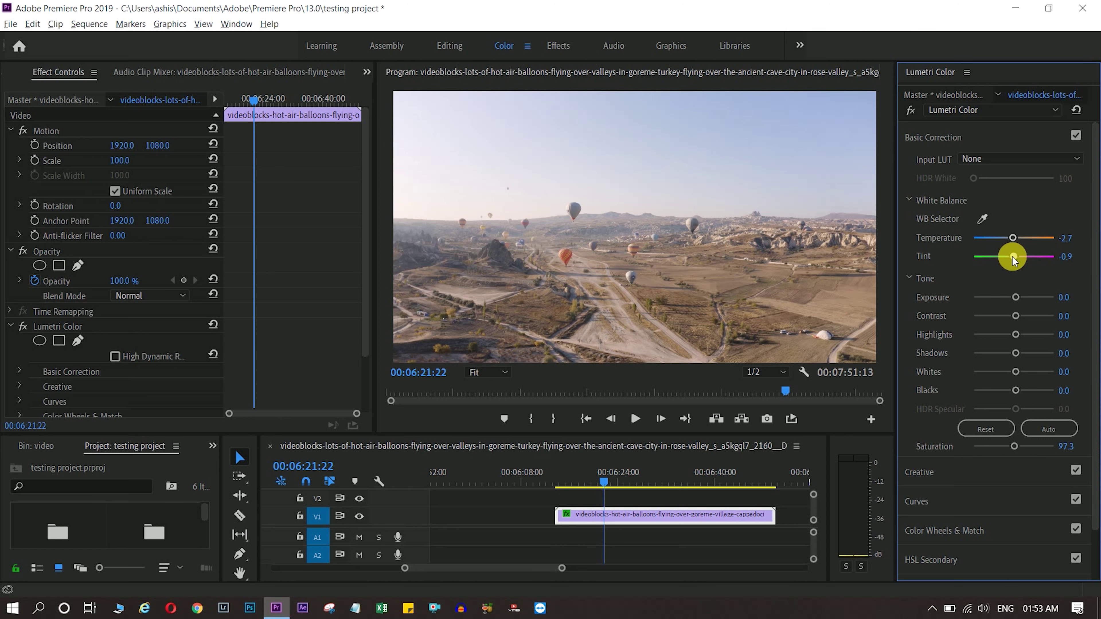
{"action": "mouse_move", "coordinate": [1013, 256]}
{"action": "left_mouse_down"}
{"action": "mouse_move", "coordinate": [1026, 267]}
{"action": "mouse_move", "coordinate": [1012, 259]}
{"action": "left_mouse_up"}
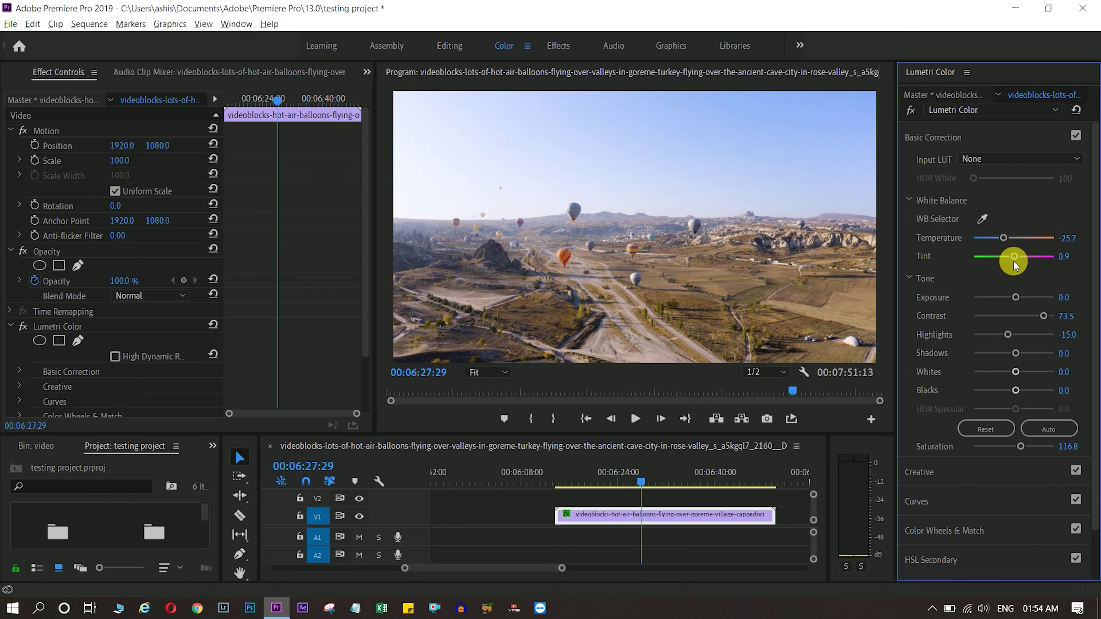
{"action": "mouse_move", "coordinate": [1014, 260]}
{"action": "left_mouse_down"}
{"action": "mouse_move", "coordinate": [982, 258]}
{"action": "mouse_move", "coordinate": [998, 258]}
{"action": "left_mouse_up"}
{"action": "left_click_drag", "start_coordinate": [998, 258], "coordinate": [1022, 259]}
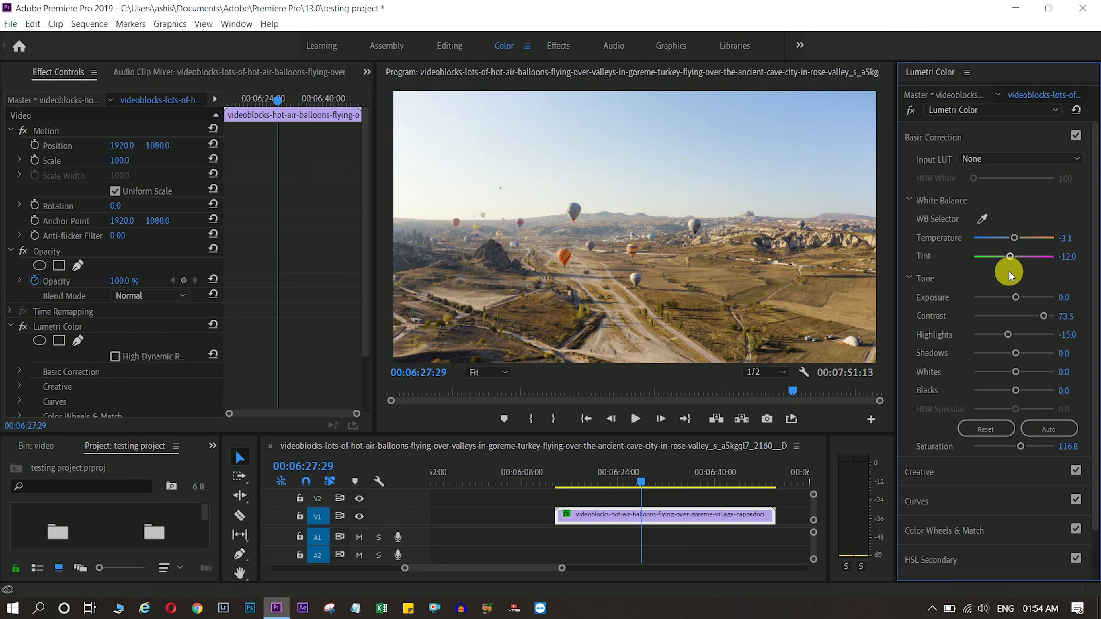
{"action": "left_click", "coordinate": [982, 219]}
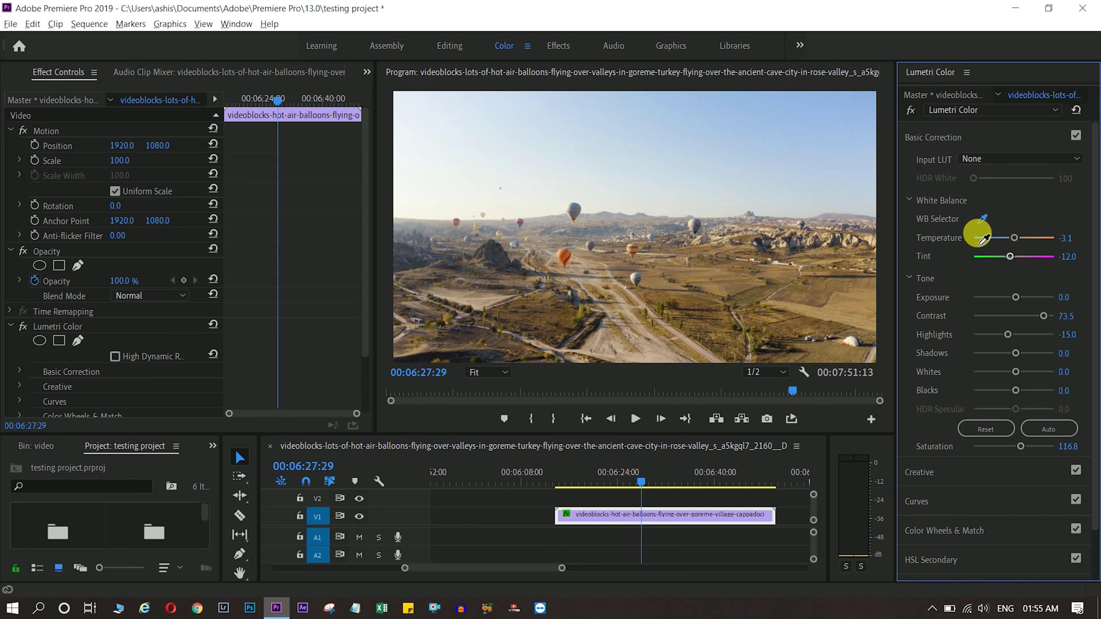
Sample white balance from sky and ground spots, ending at temperature 0.9, tint 2.7.
{"action": "left_click", "coordinate": [600, 132]}
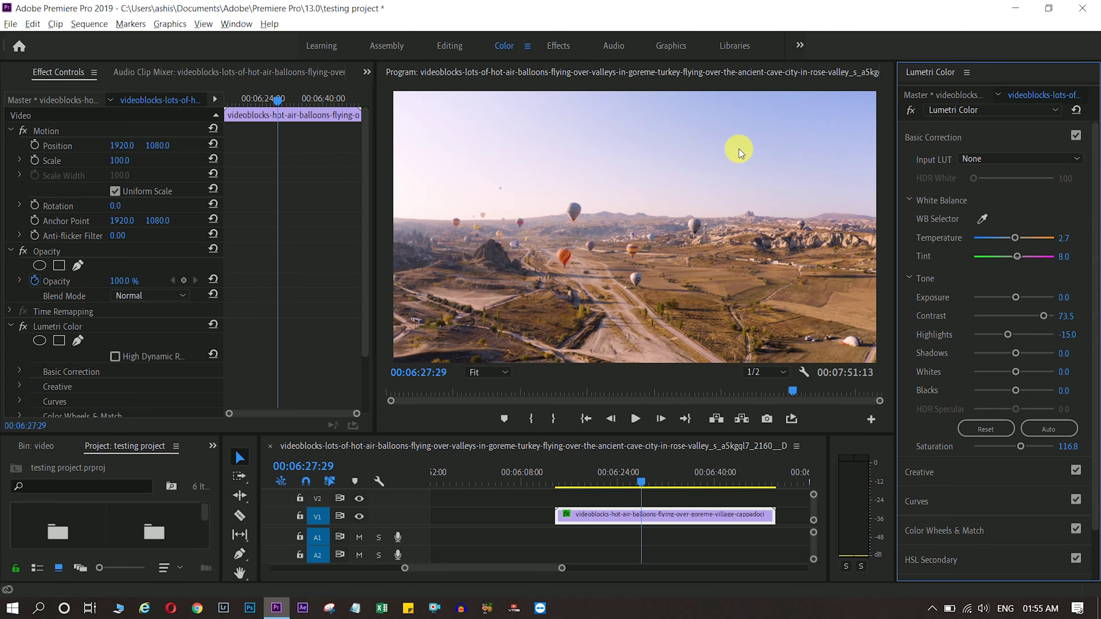
{"action": "left_click", "coordinate": [983, 219]}
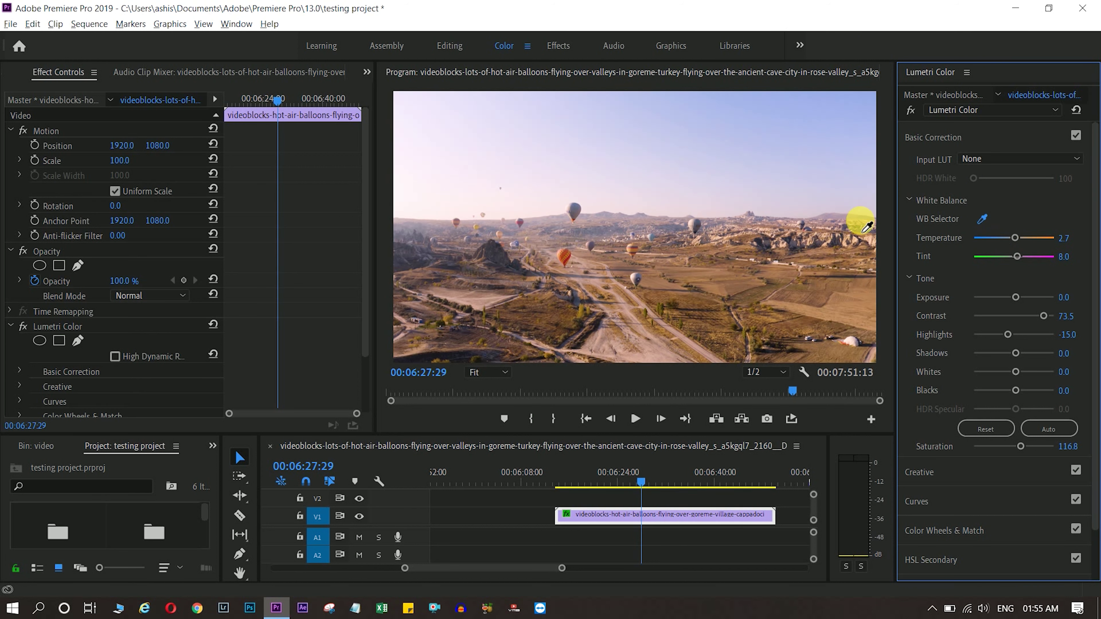
{"action": "left_click", "coordinate": [788, 127]}
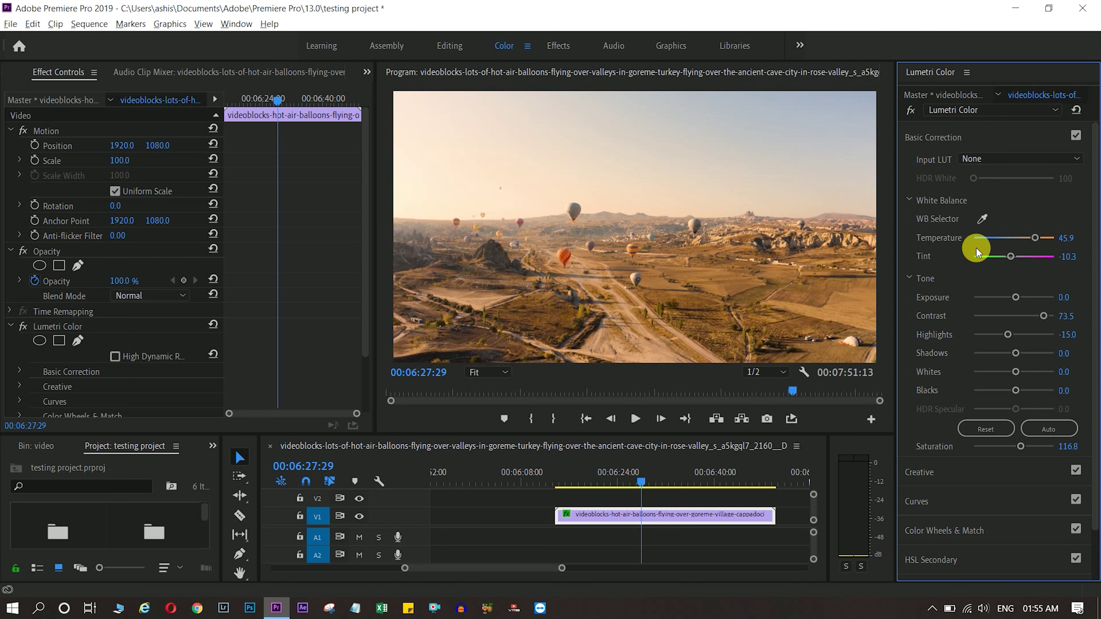
{"action": "mouse_move", "coordinate": [1035, 238]}
{"action": "left_mouse_down"}
{"action": "mouse_move", "coordinate": [983, 242]}
{"action": "mouse_move", "coordinate": [1050, 241]}
{"action": "mouse_move", "coordinate": [983, 244]}
{"action": "mouse_move", "coordinate": [1021, 239]}
{"action": "left_mouse_up"}
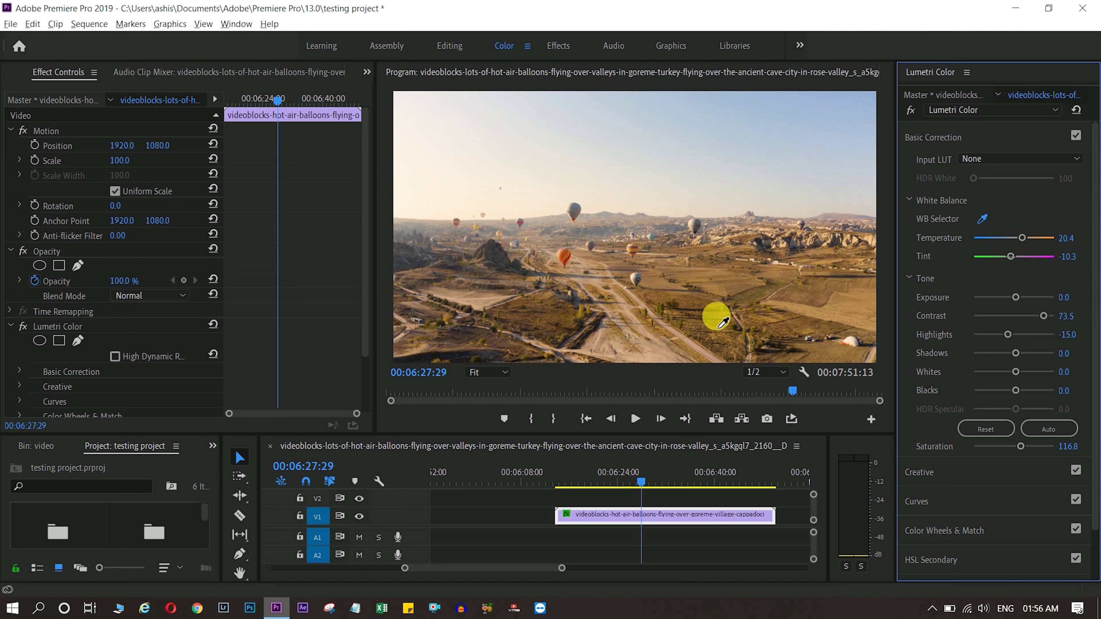
{"action": "left_click", "coordinate": [714, 311]}
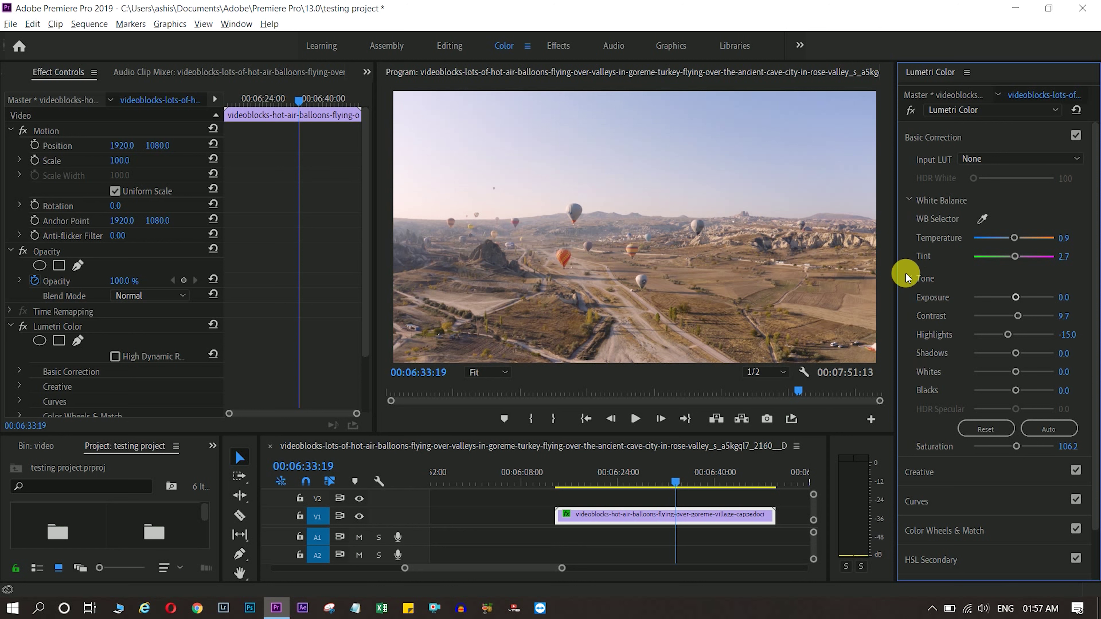
Trial exposure, contrast, shadows and blacks, leaving them at 0, with saturation at 102.7.
{"action": "mouse_move", "coordinate": [1015, 296]}
{"action": "left_mouse_down"}
{"action": "mouse_move", "coordinate": [996, 300]}
{"action": "mouse_move", "coordinate": [1024, 299]}
{"action": "left_mouse_up"}
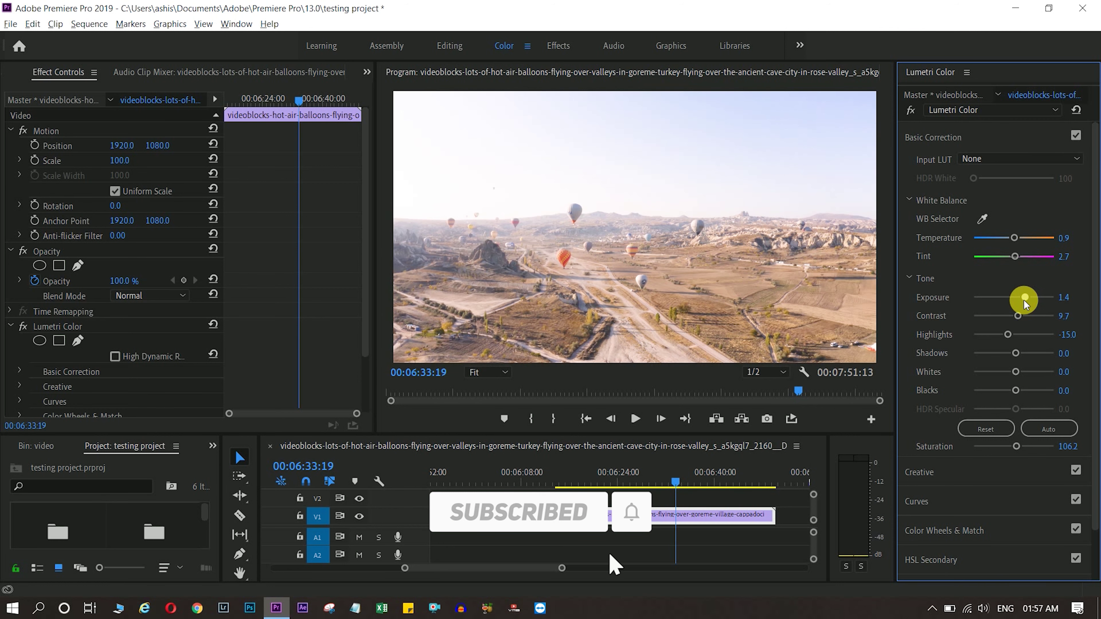
{"action": "mouse_move", "coordinate": [1025, 300]}
{"action": "left_mouse_down"}
{"action": "mouse_move", "coordinate": [1003, 299]}
{"action": "mouse_move", "coordinate": [1020, 301]}
{"action": "mouse_move", "coordinate": [998, 316]}
{"action": "left_mouse_up"}
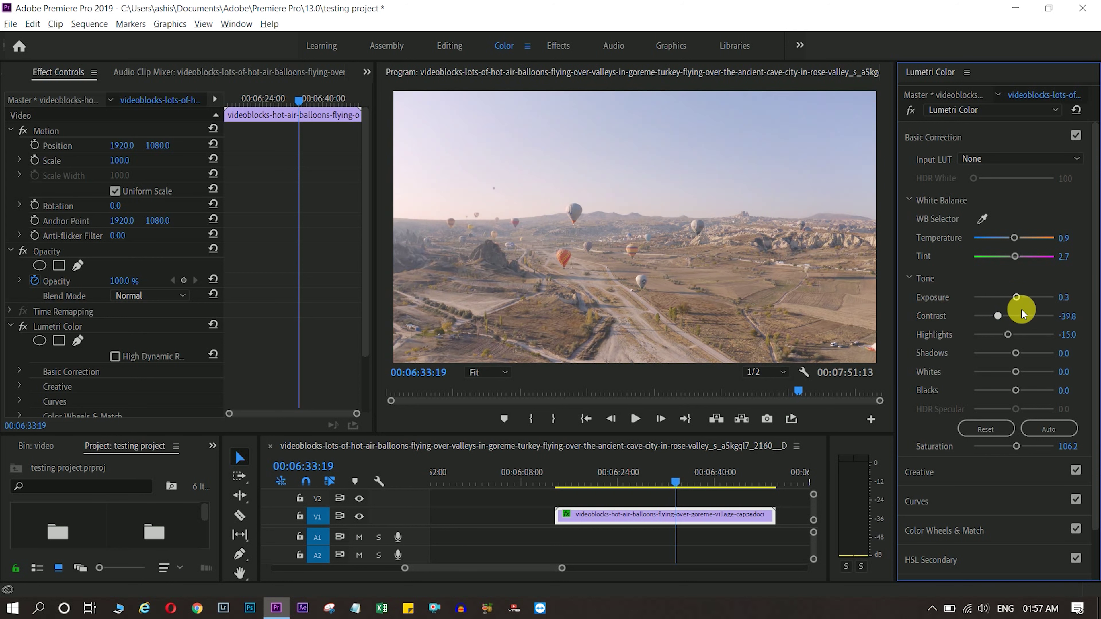
{"action": "mouse_move", "coordinate": [1060, 307]}
{"action": "left_mouse_down"}
{"action": "mouse_move", "coordinate": [1007, 310]}
{"action": "mouse_move", "coordinate": [1030, 308]}
{"action": "left_mouse_up"}
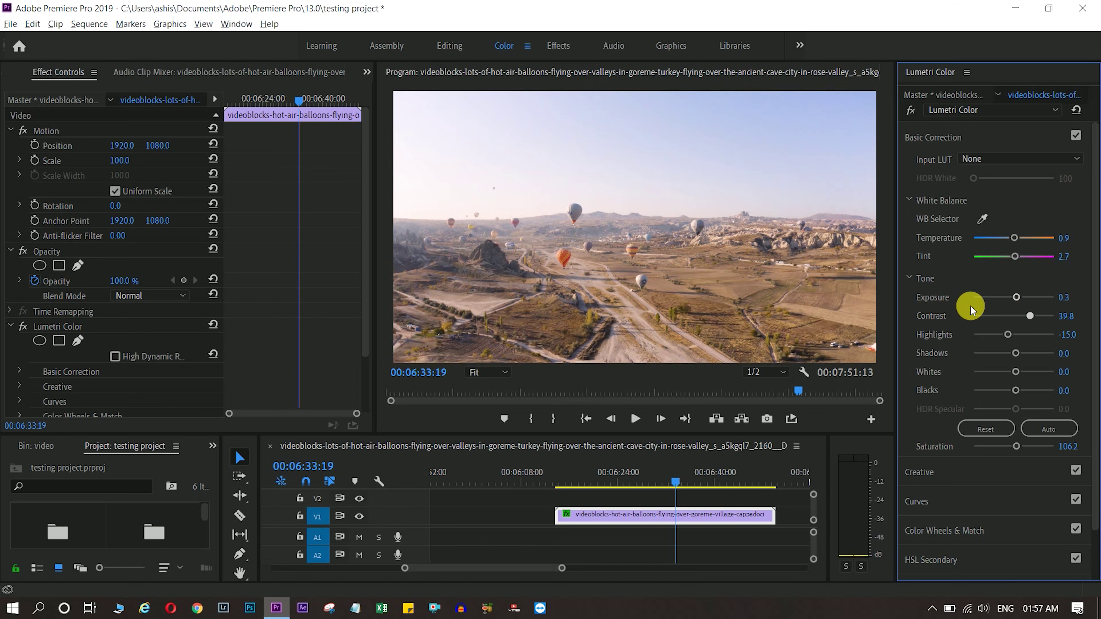
{"action": "mouse_move", "coordinate": [1007, 309]}
{"action": "left_mouse_down"}
{"action": "mouse_move", "coordinate": [1019, 312]}
{"action": "mouse_move", "coordinate": [962, 333]}
{"action": "mouse_move", "coordinate": [1031, 331]}
{"action": "mouse_move", "coordinate": [996, 337]}
{"action": "mouse_move", "coordinate": [1014, 336]}
{"action": "left_mouse_up"}
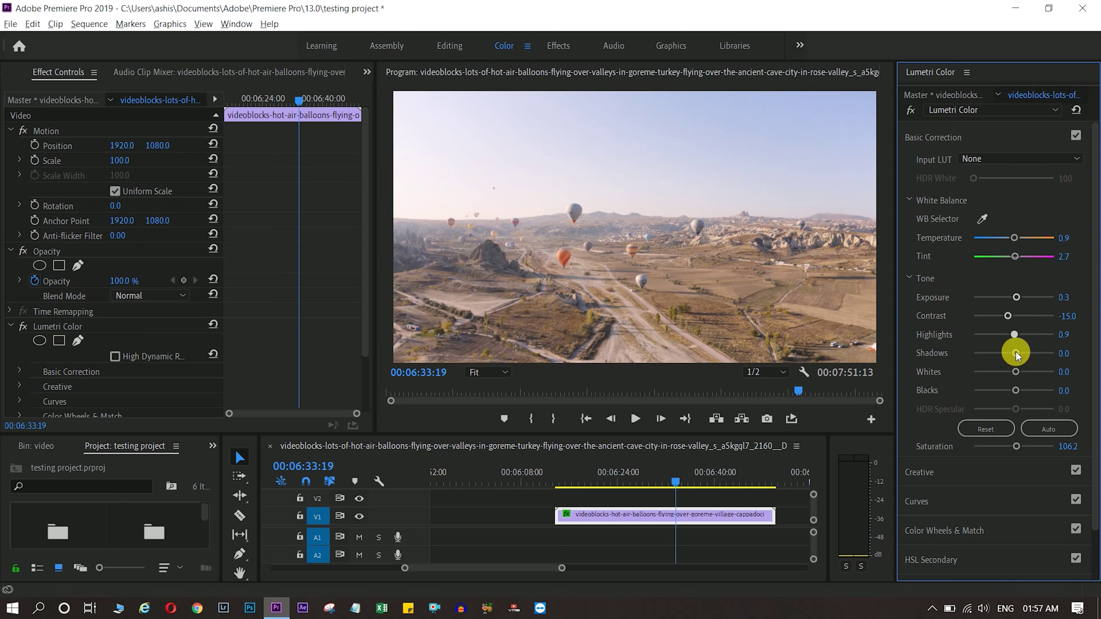
{"action": "mouse_move", "coordinate": [1007, 351]}
{"action": "left_mouse_down"}
{"action": "mouse_move", "coordinate": [1022, 354]}
{"action": "mouse_move", "coordinate": [996, 352]}
{"action": "mouse_move", "coordinate": [966, 371]}
{"action": "mouse_move", "coordinate": [1040, 370]}
{"action": "mouse_move", "coordinate": [966, 371]}
{"action": "mouse_move", "coordinate": [1032, 372]}
{"action": "mouse_move", "coordinate": [1003, 373]}
{"action": "mouse_move", "coordinate": [1027, 373]}
{"action": "mouse_move", "coordinate": [1005, 390]}
{"action": "mouse_move", "coordinate": [1018, 389]}
{"action": "mouse_move", "coordinate": [966, 387]}
{"action": "mouse_move", "coordinate": [1020, 383]}
{"action": "mouse_move", "coordinate": [981, 385]}
{"action": "mouse_move", "coordinate": [1003, 384]}
{"action": "mouse_move", "coordinate": [992, 390]}
{"action": "left_mouse_up"}
{"action": "mouse_move", "coordinate": [1016, 445]}
{"action": "left_mouse_down"}
{"action": "mouse_move", "coordinate": [996, 452]}
{"action": "mouse_move", "coordinate": [1029, 450]}
{"action": "mouse_move", "coordinate": [996, 450]}
{"action": "mouse_move", "coordinate": [1091, 450]}
{"action": "mouse_move", "coordinate": [1067, 449]}
{"action": "left_mouse_up"}
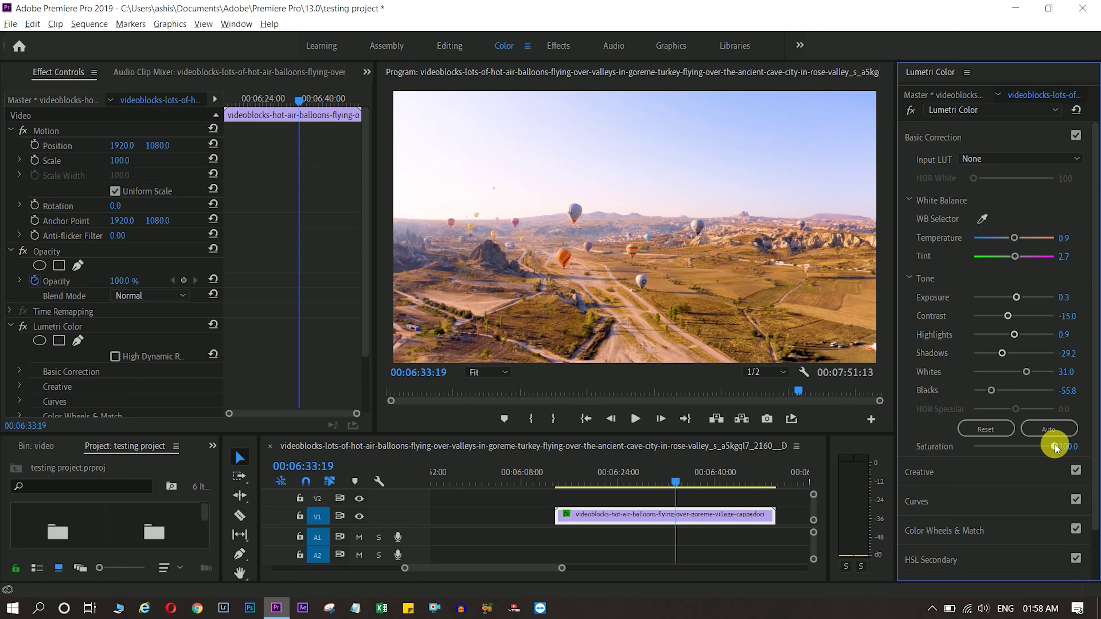
{"action": "mouse_move", "coordinate": [1055, 444]}
{"action": "left_mouse_down"}
{"action": "mouse_move", "coordinate": [998, 444]}
{"action": "mouse_move", "coordinate": [1015, 447]}
{"action": "left_mouse_up"}
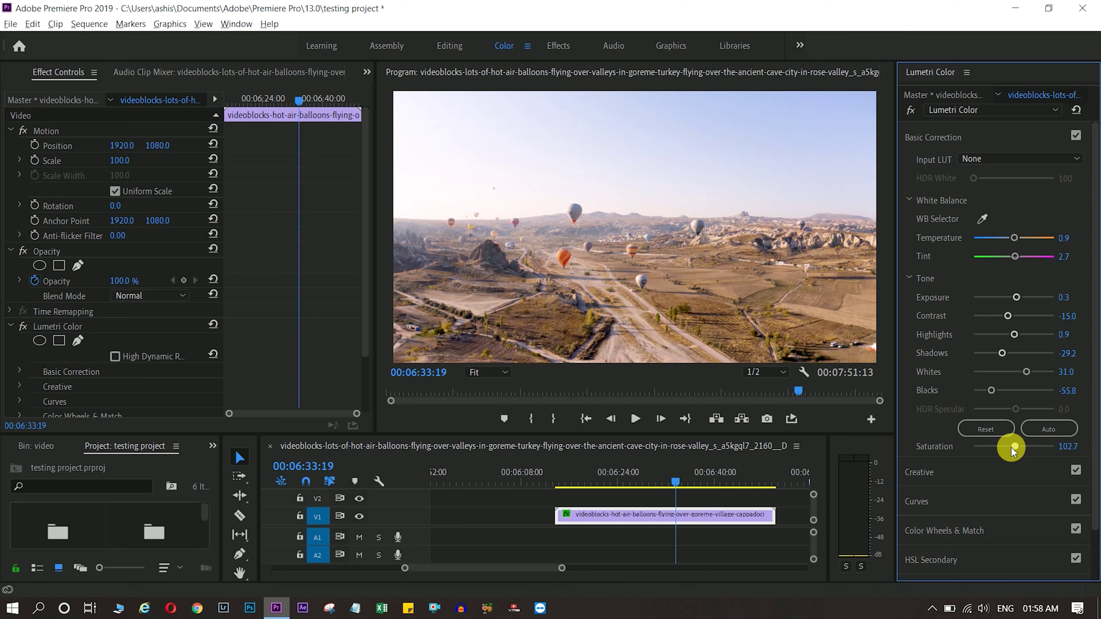
{"action": "left_click_drag", "start_coordinate": [691, 478], "coordinate": [644, 485]}
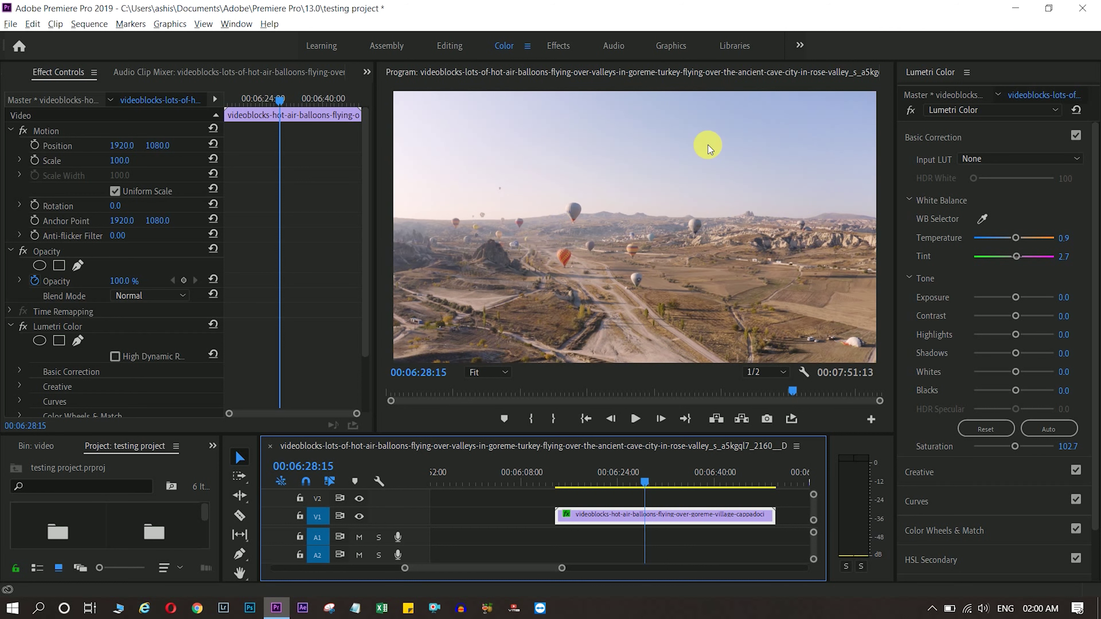
Cool the temperature to -11.5 and type a contrast value of 35.
{"action": "left_click_drag", "start_coordinate": [1014, 238], "coordinate": [1008, 239]}
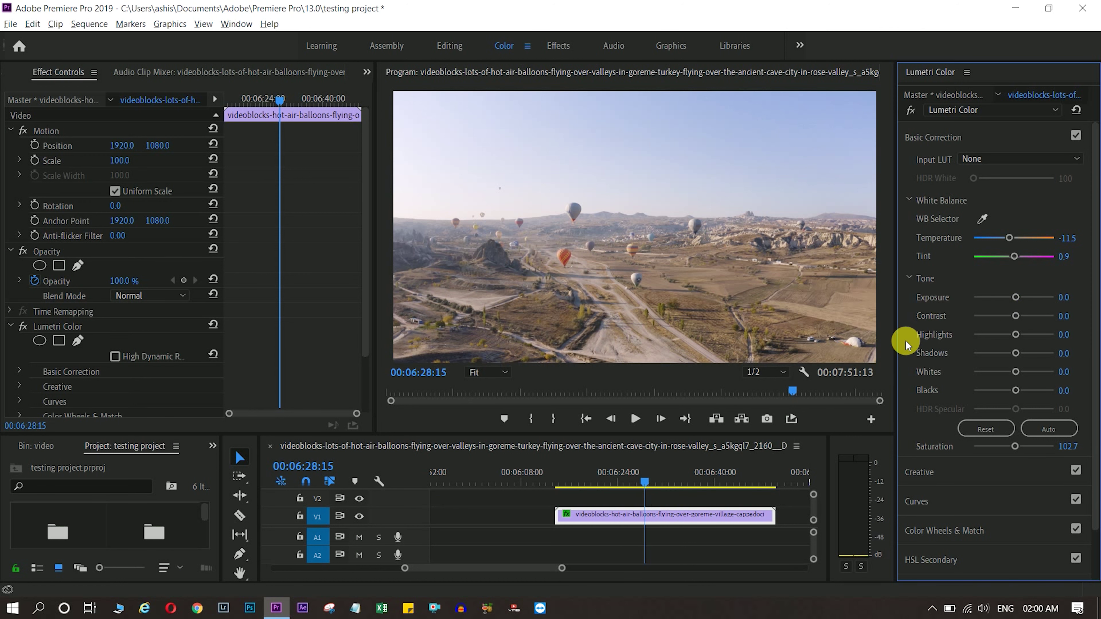
{"action": "left_click_drag", "start_coordinate": [1016, 316], "coordinate": [1029, 316]}
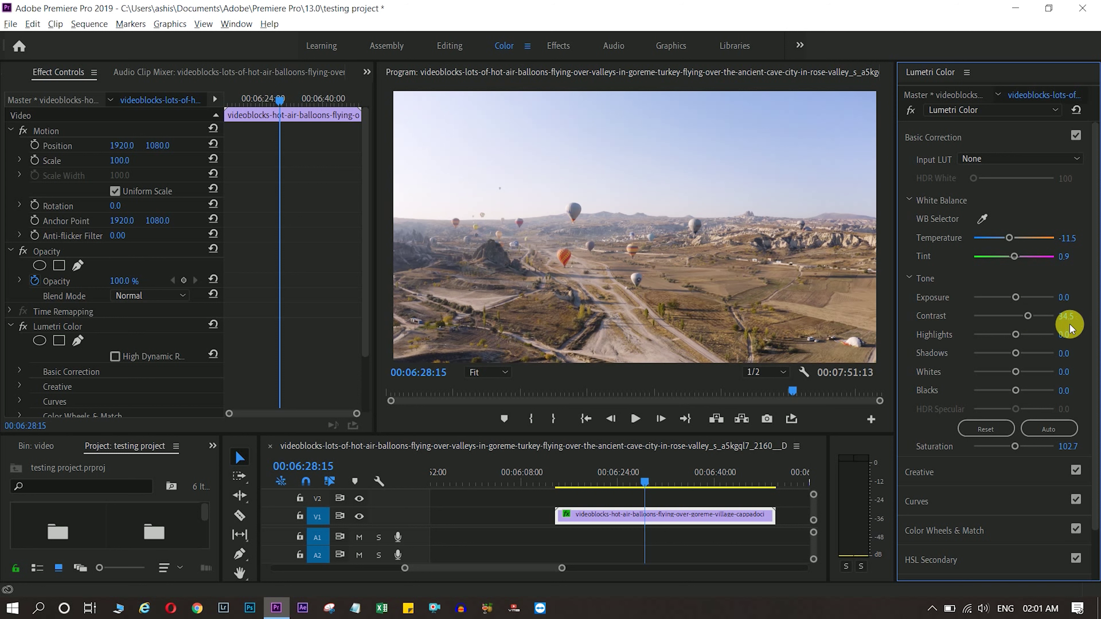
{"action": "left_click", "coordinate": [1069, 316]}
{"action": "type", "text": "35"}
{"action": "left_click", "coordinate": [1013, 335]}
Set highlights 15, shadows -23.9, blacks -22.1 and saturation 115, then collapse Basic Correction.
{"action": "left_click_drag", "start_coordinate": [1013, 336], "coordinate": [1018, 334]}
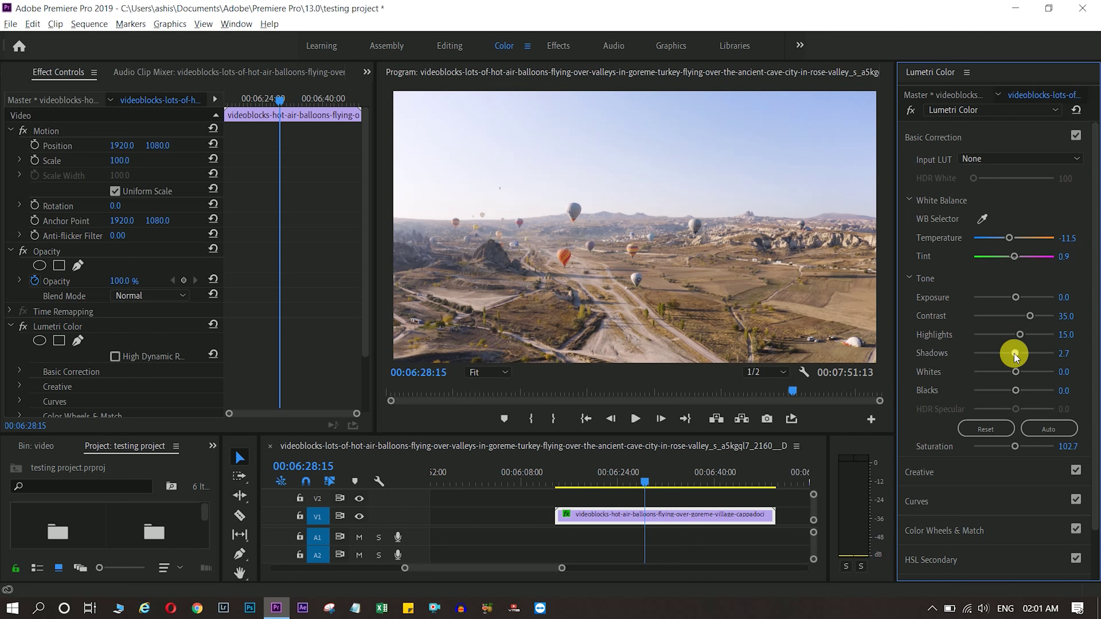
{"action": "left_click_drag", "start_coordinate": [1014, 354], "coordinate": [1003, 355]}
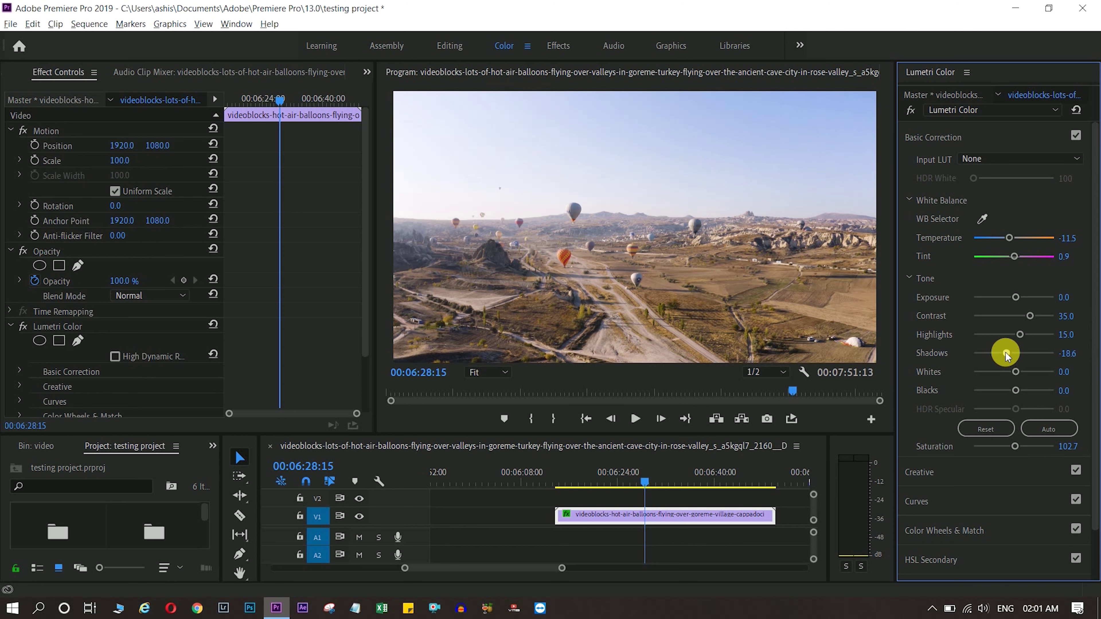
{"action": "left_click_drag", "start_coordinate": [1006, 353], "coordinate": [1004, 352]}
{"action": "left_click", "coordinate": [1015, 369]}
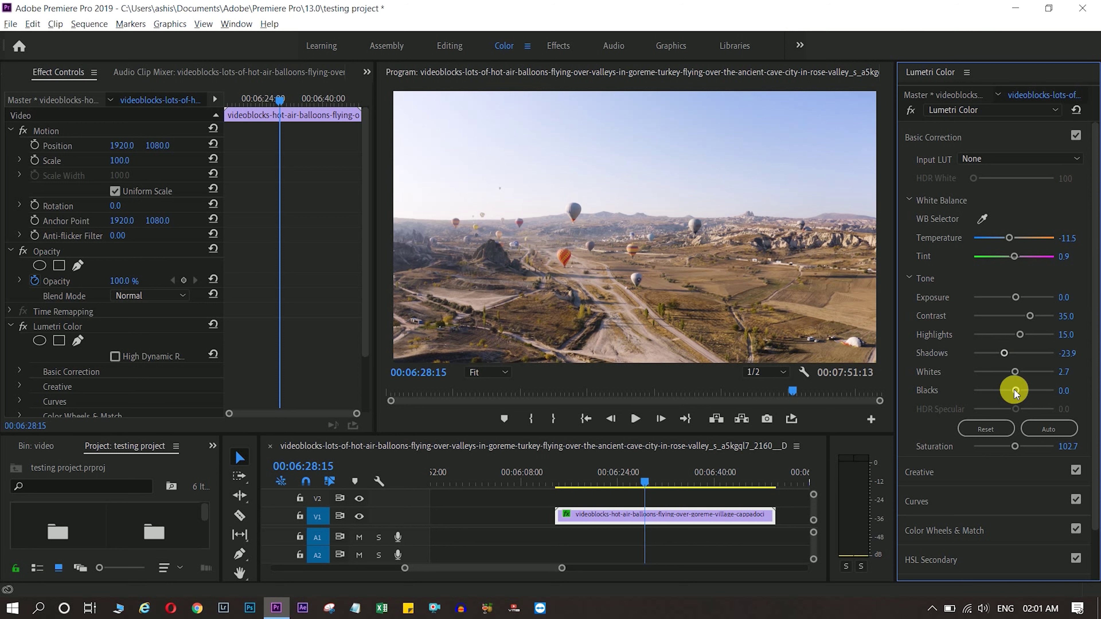
{"action": "mouse_move", "coordinate": [1015, 390]}
{"action": "left_mouse_down"}
{"action": "mouse_move", "coordinate": [996, 394]}
{"action": "mouse_move", "coordinate": [1007, 393]}
{"action": "left_mouse_up"}
{"action": "left_click_drag", "start_coordinate": [1005, 393], "coordinate": [1004, 393]}
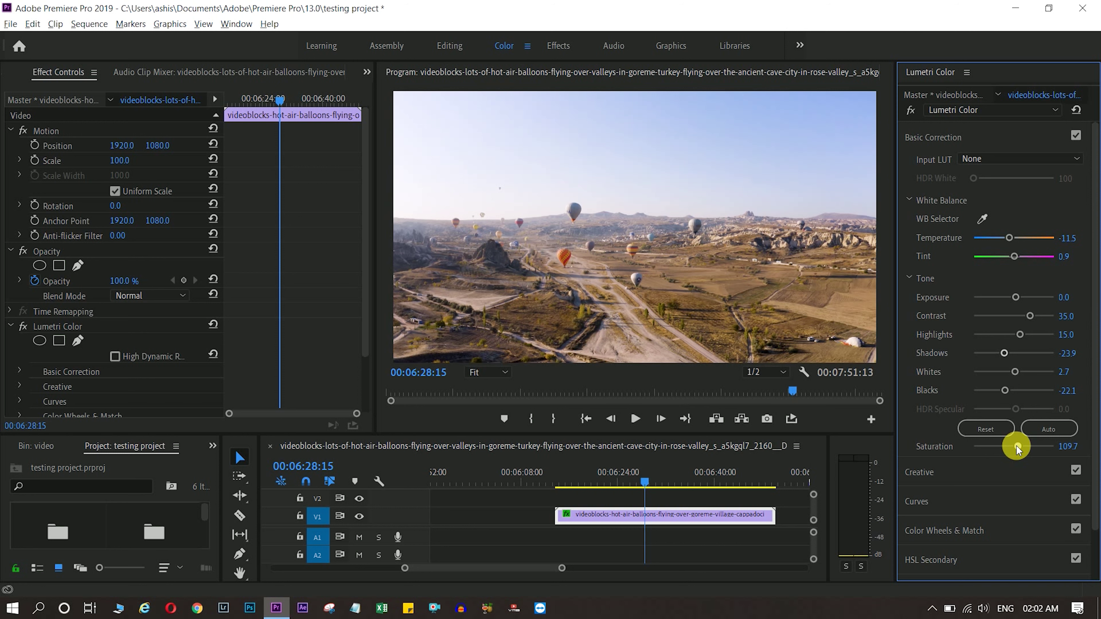
{"action": "left_click_drag", "start_coordinate": [1017, 446], "coordinate": [1019, 446]}
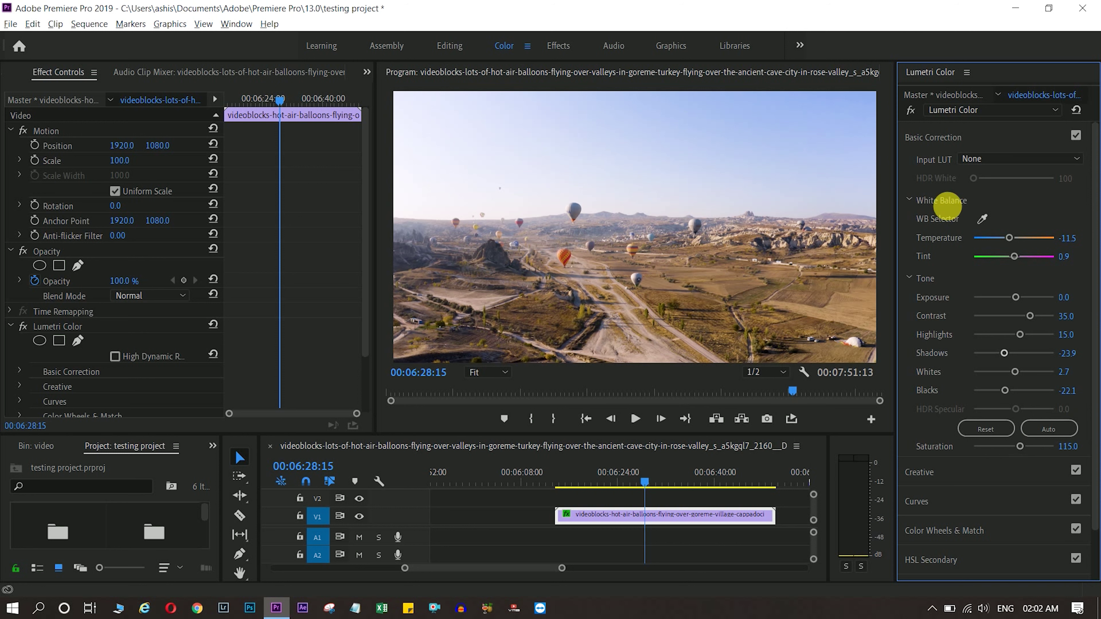
{"action": "left_click", "coordinate": [925, 140]}
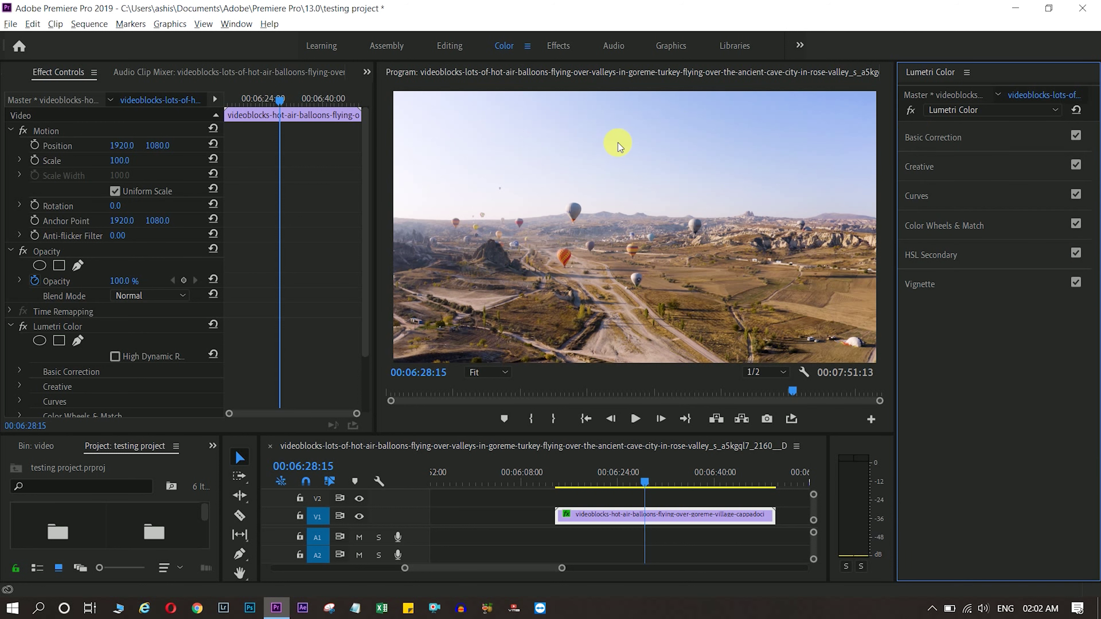
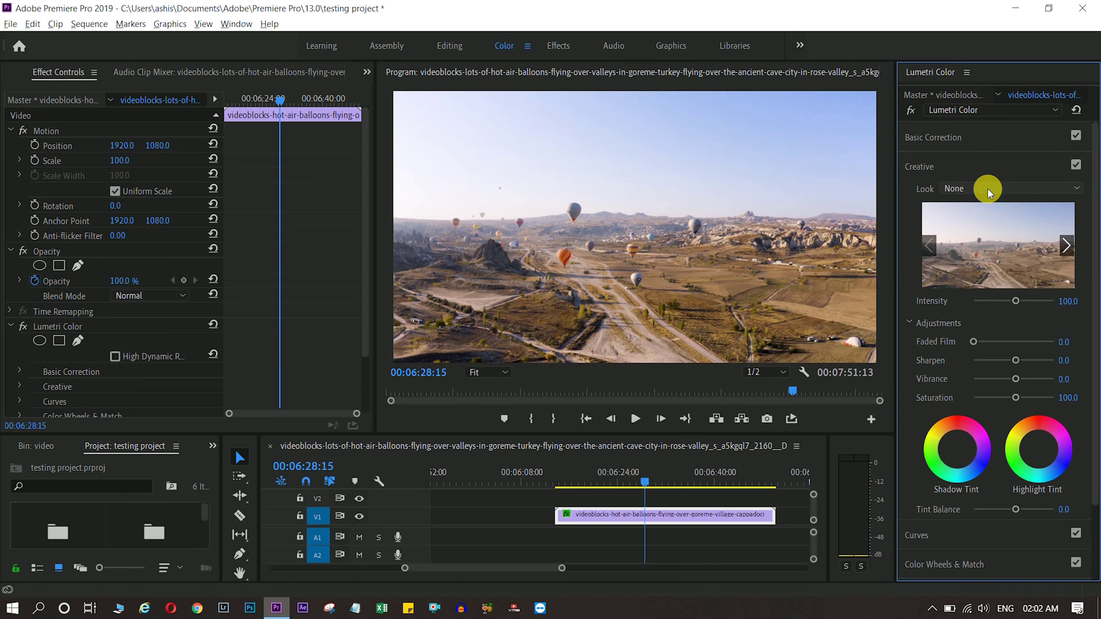
Browse the Creative Look presets in Lumetri Color for the balloon clip.
{"action": "left_click", "coordinate": [988, 188]}
{"action": "scroll", "coordinate": [978, 382], "scroll_direction": "down", "scroll_amount": 10}
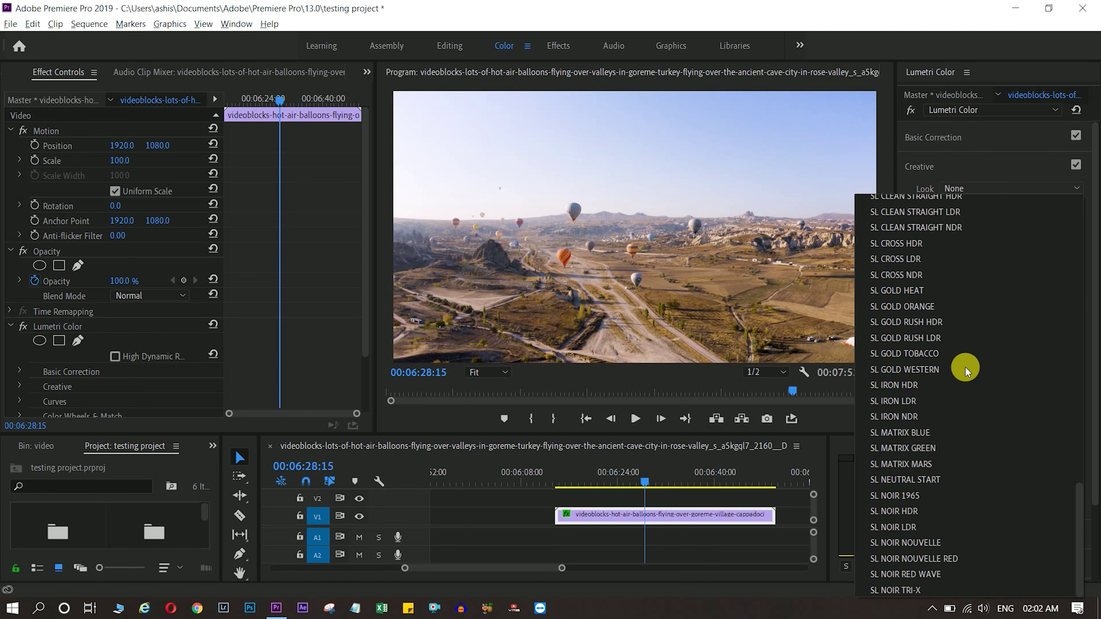
{"action": "scroll", "coordinate": [966, 367], "scroll_direction": "up", "scroll_amount": 15}
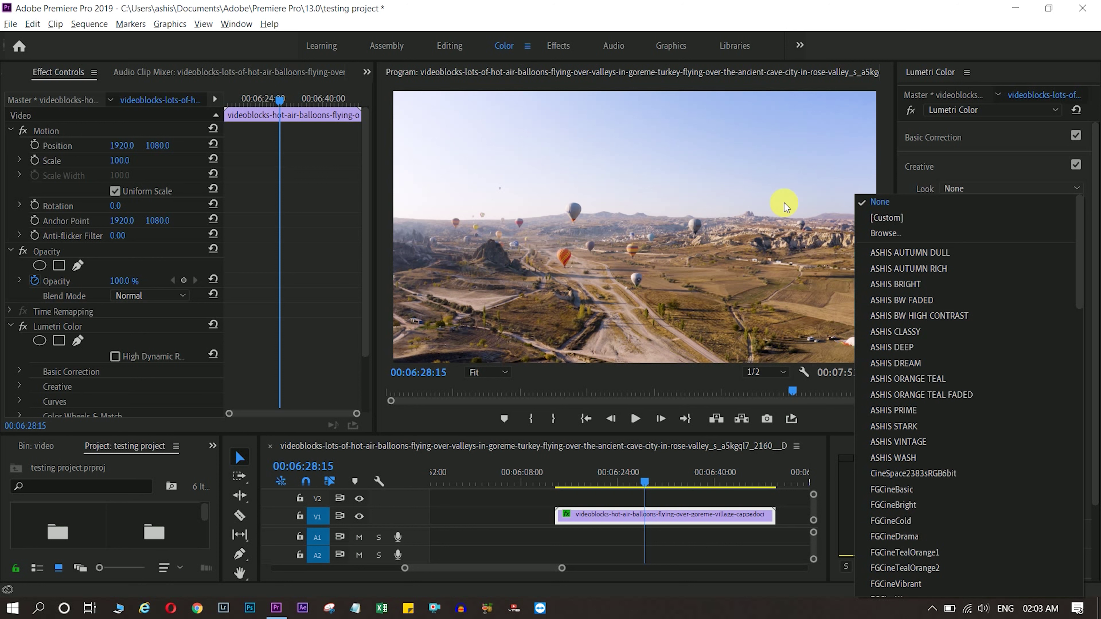
{"action": "left_click", "coordinate": [916, 381]}
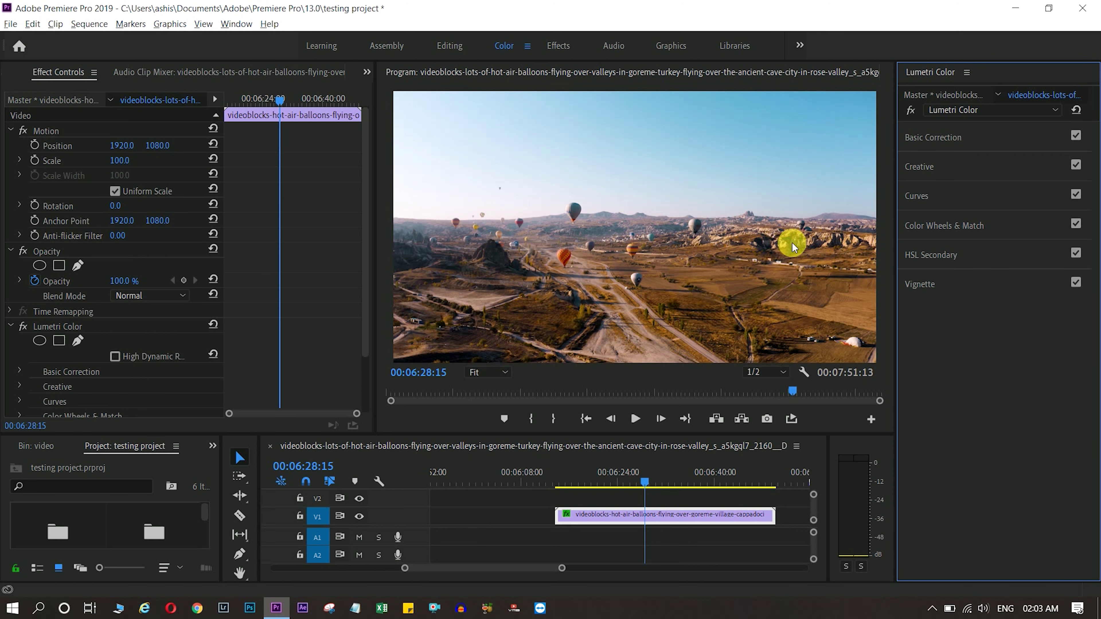
{"action": "left_click", "coordinate": [1077, 165]}
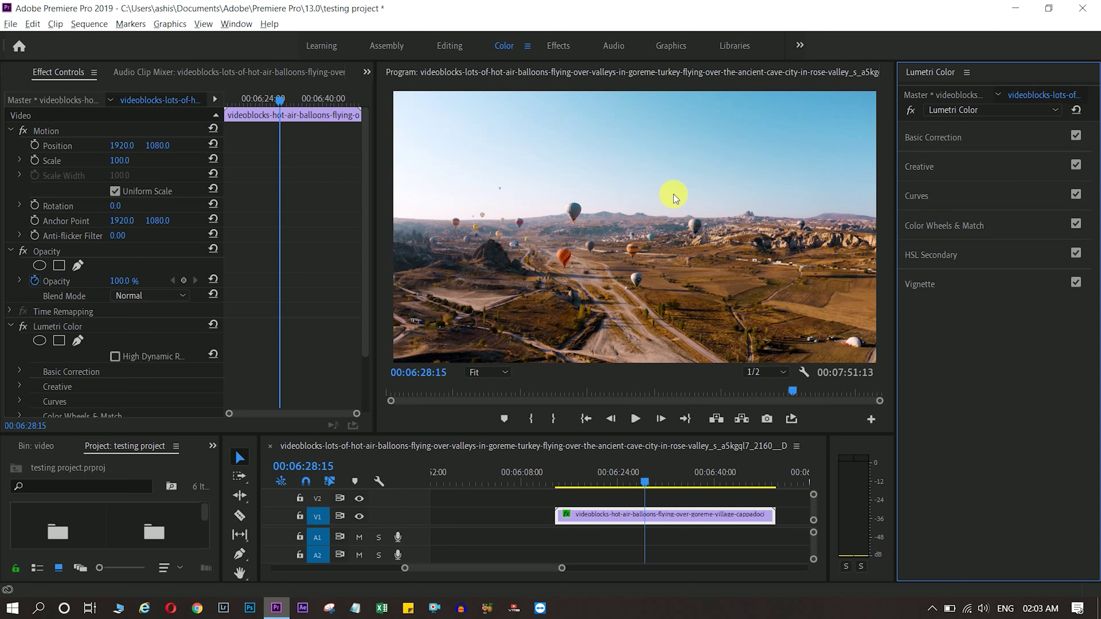
{"action": "left_click", "coordinate": [1076, 165]}
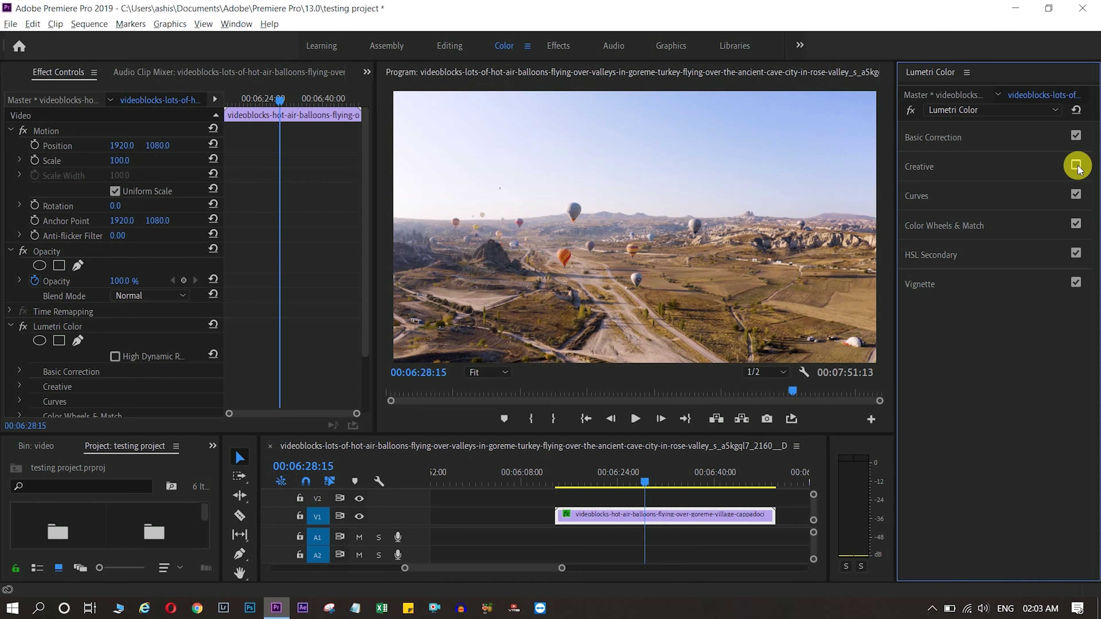
{"action": "left_click", "coordinate": [1076, 165]}
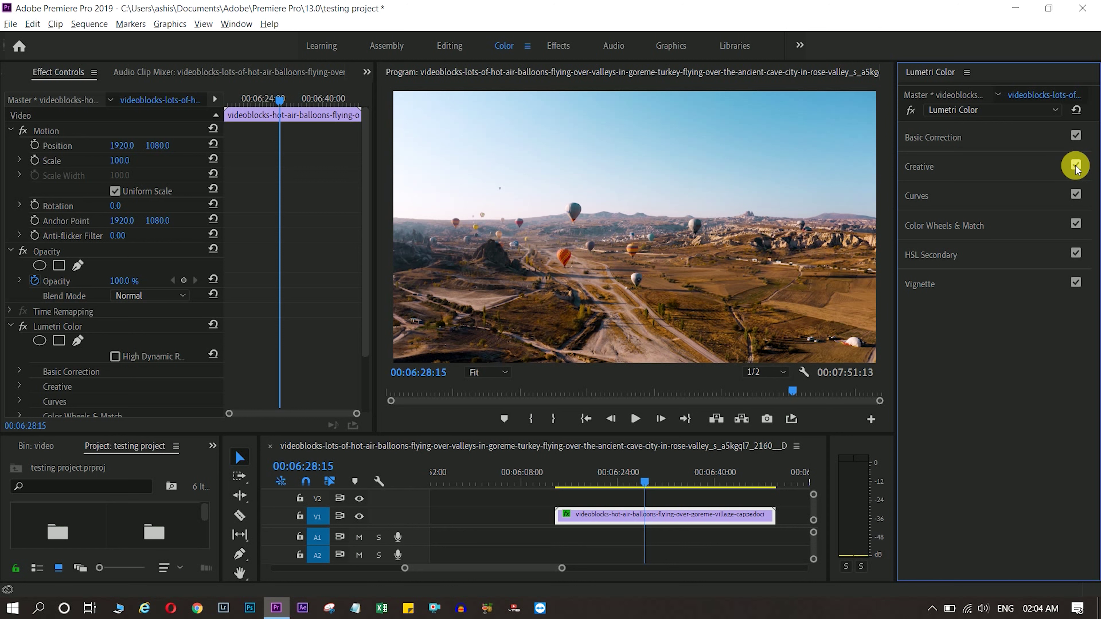
{"action": "left_click", "coordinate": [1077, 166]}
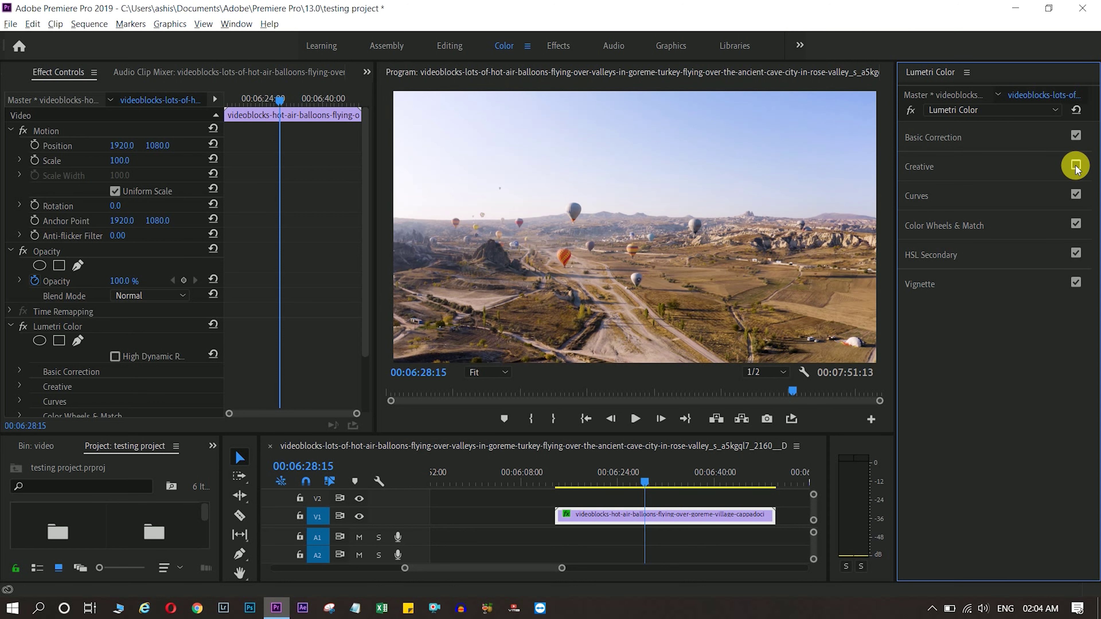
{"action": "left_click", "coordinate": [1077, 165]}
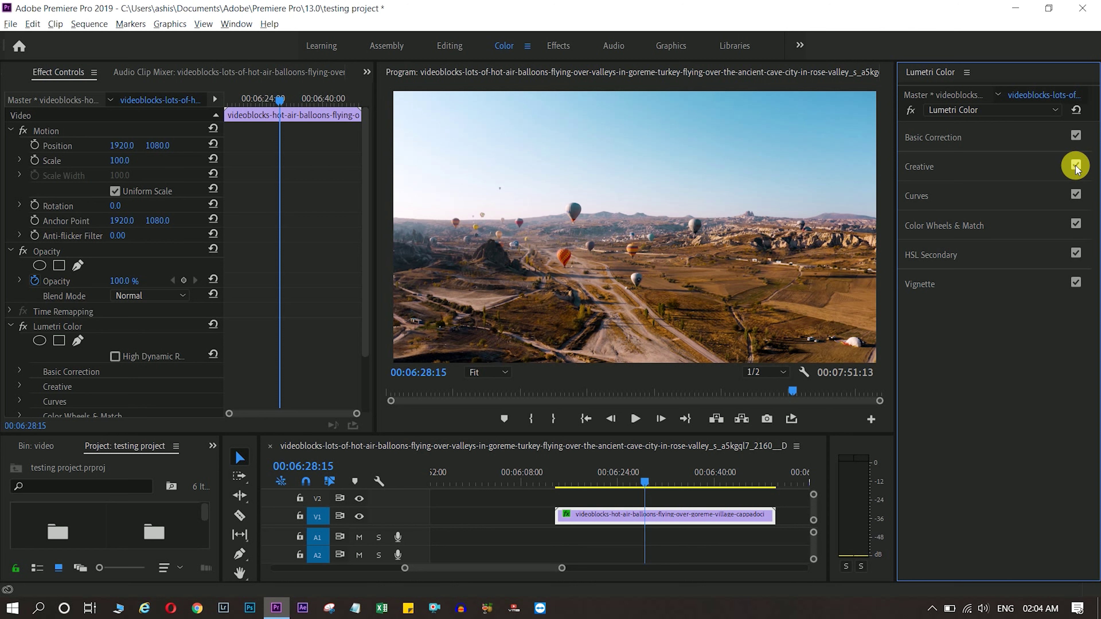
{"action": "left_click", "coordinate": [1076, 166]}
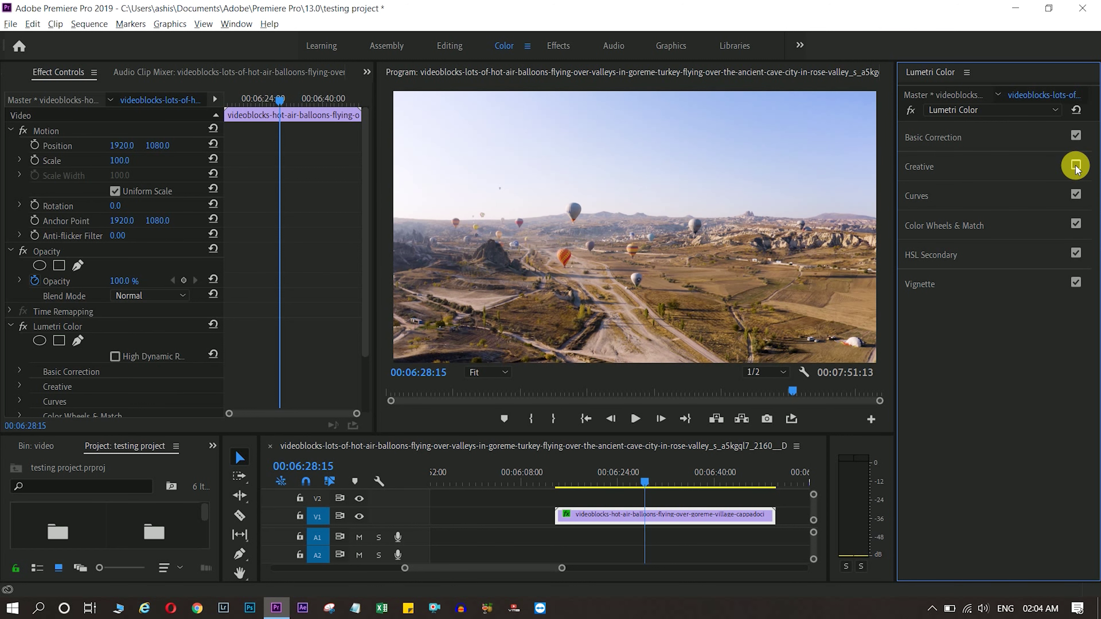
{"action": "left_click", "coordinate": [1076, 165]}
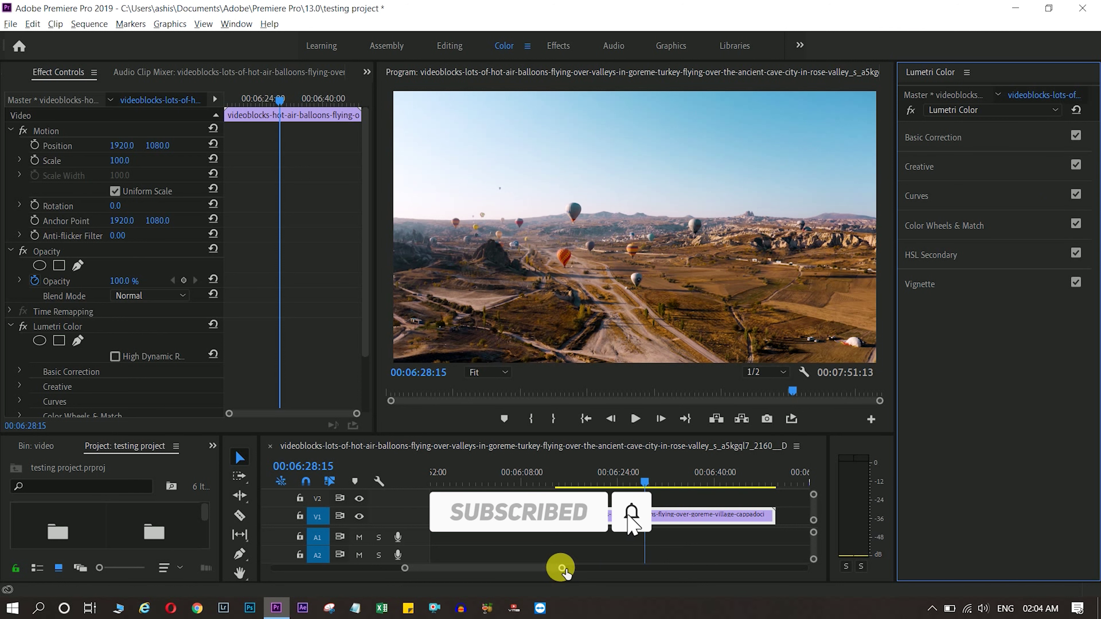
Play the balloon clip to the graded-versus-original wipe at 00:07:28:25, then restore the Color workspace.
{"action": "left_click_drag", "start_coordinate": [561, 568], "coordinate": [611, 570]}
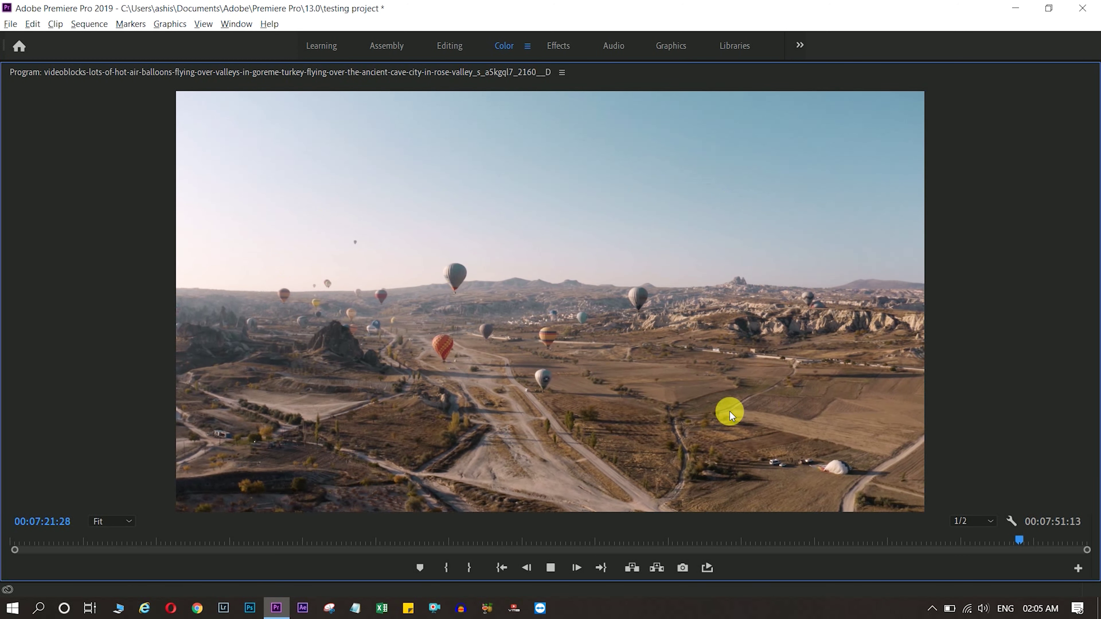
{"action": "key", "text": "Up"}
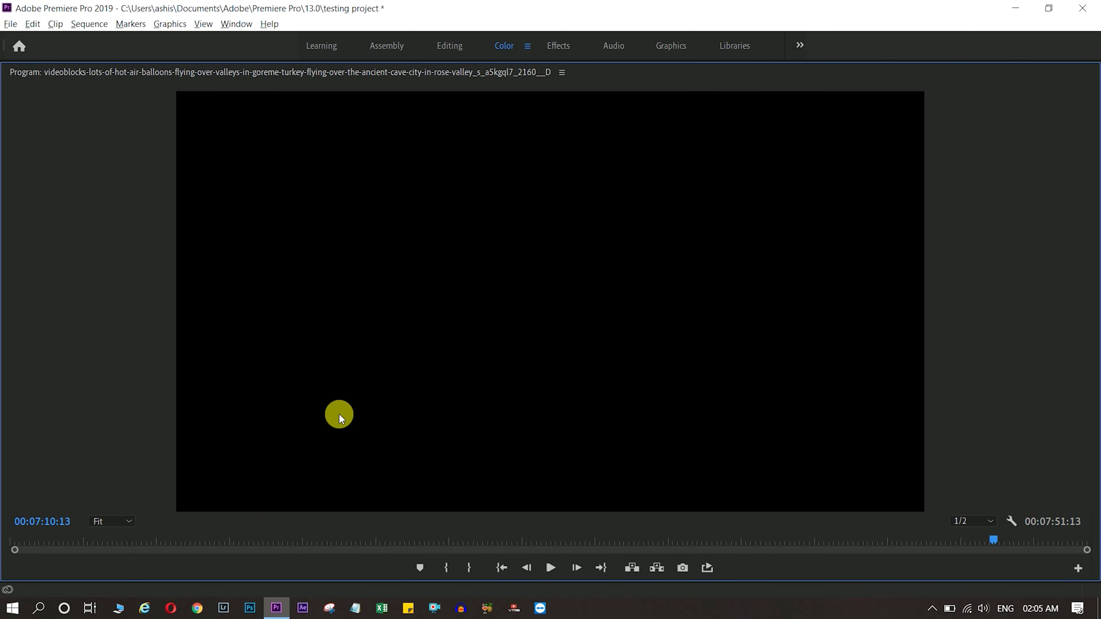
{"action": "key", "text": "space"}
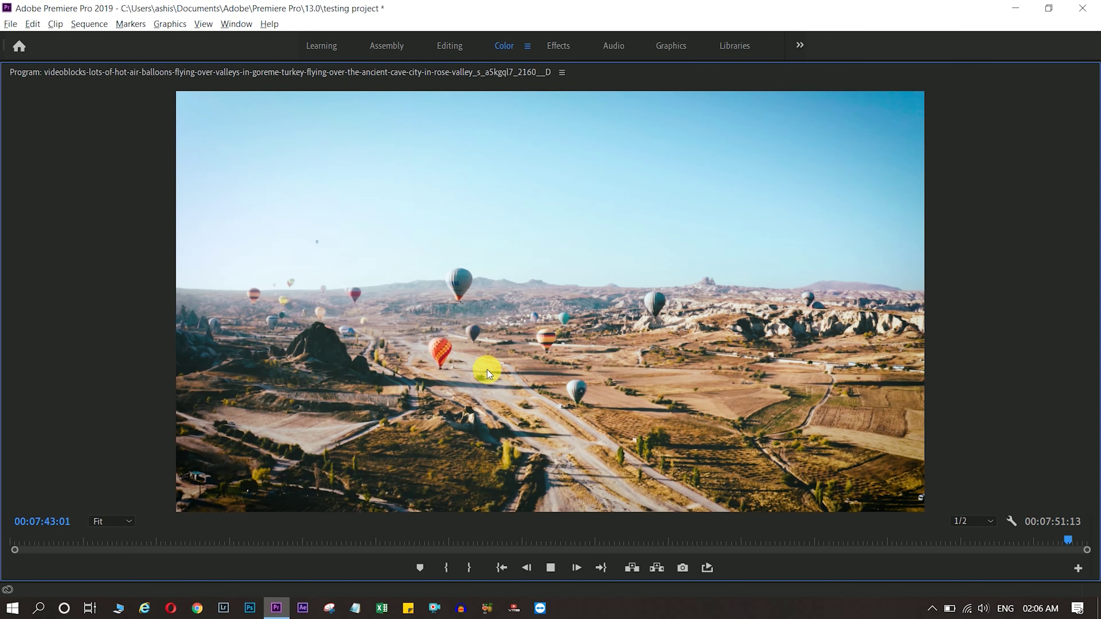
{"action": "left_click", "coordinate": [1035, 540]}
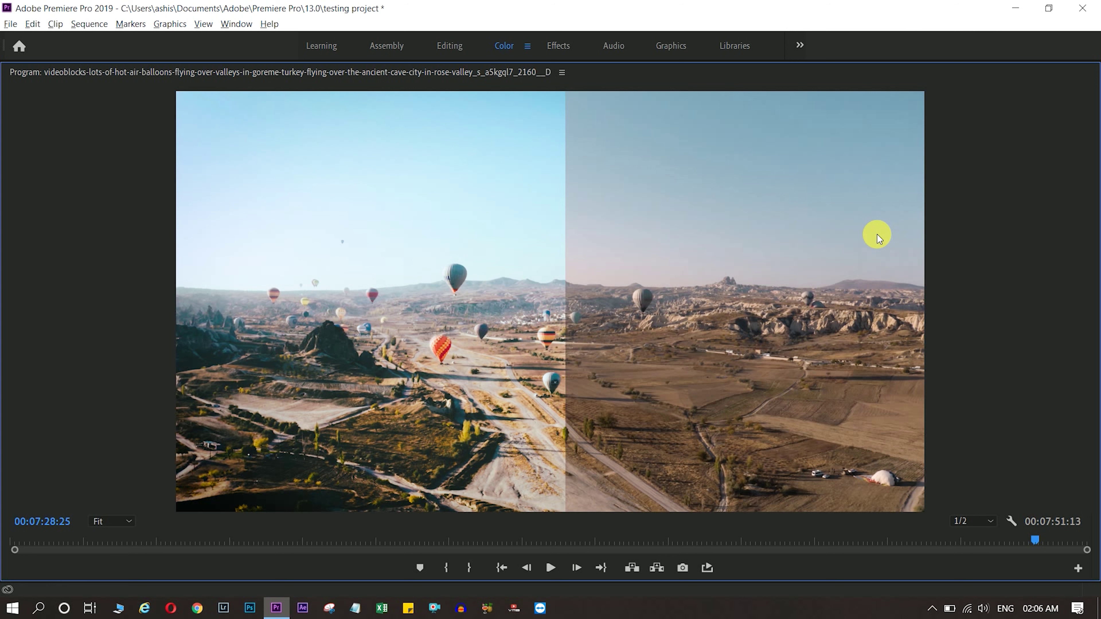
{"action": "key", "text": "grave"}
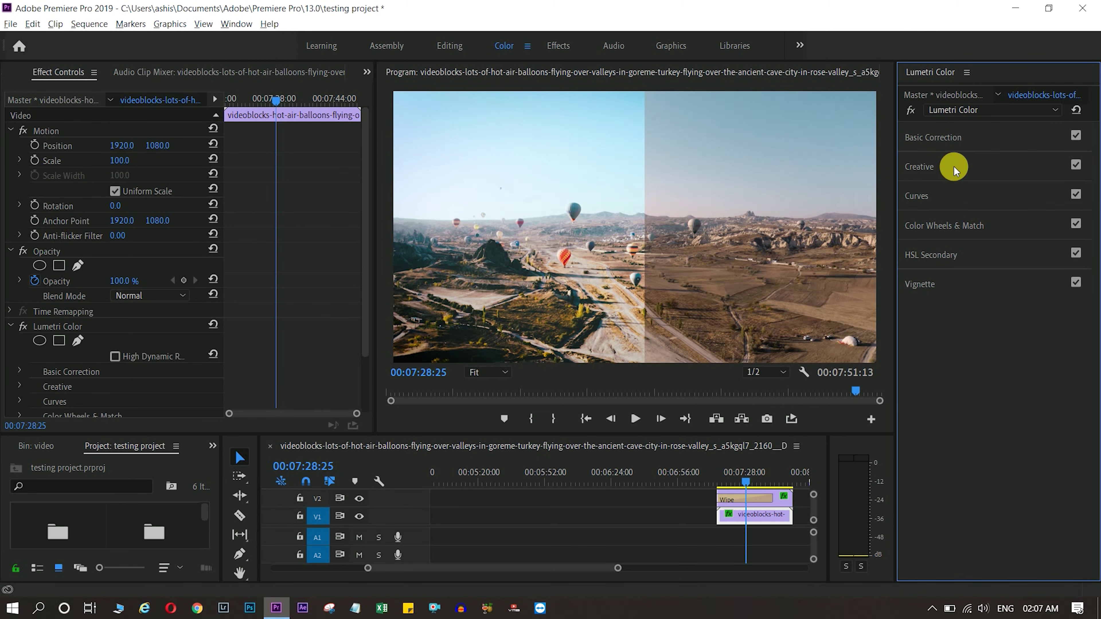
Hide track V2 and raise the master RGB tone curve to brighten the balloon footage.
{"action": "left_click", "coordinate": [974, 197]}
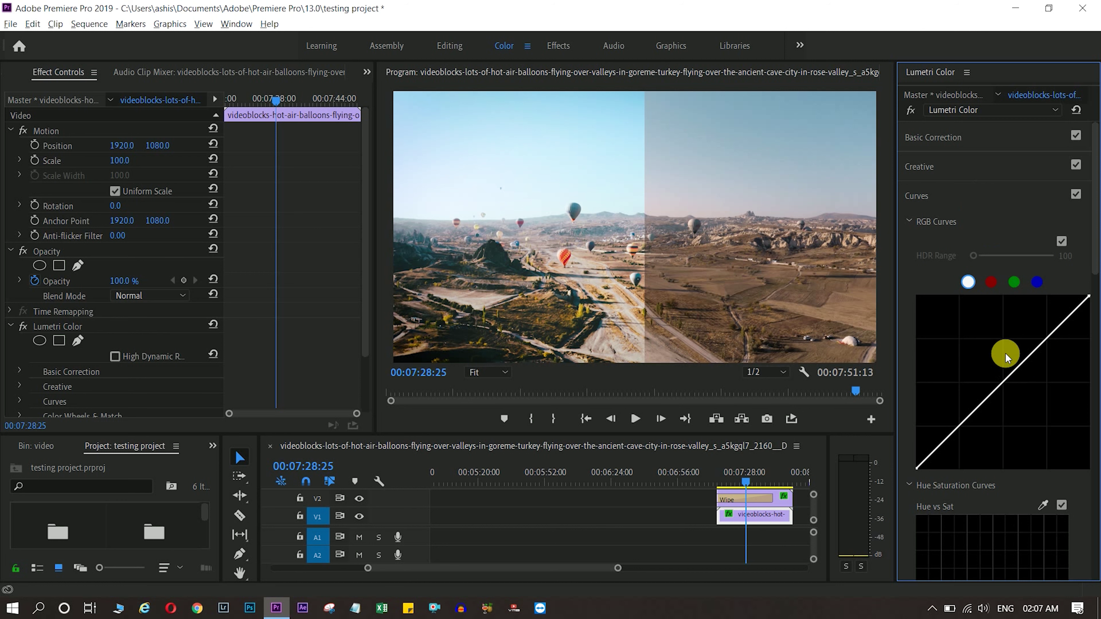
{"action": "scroll", "coordinate": [1005, 353], "scroll_direction": "down", "scroll_amount": 2}
{"action": "scroll", "coordinate": [1006, 353], "scroll_direction": "down", "scroll_amount": 2}
{"action": "scroll", "coordinate": [1007, 353], "scroll_direction": "down", "scroll_amount": 1}
{"action": "scroll", "coordinate": [1007, 353], "scroll_direction": "down", "scroll_amount": 1}
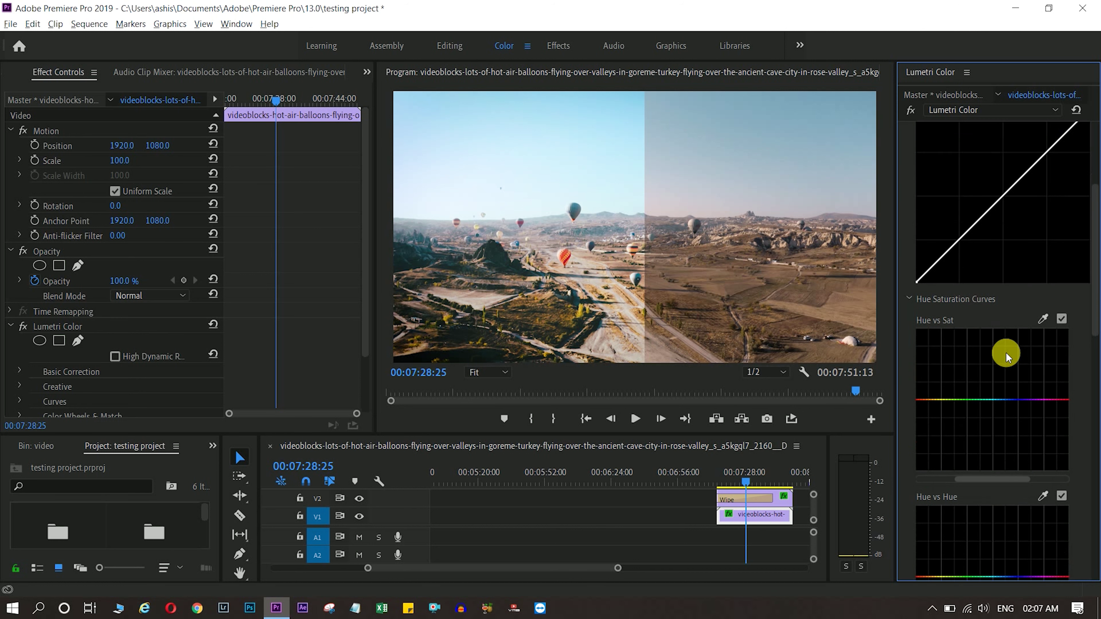
{"action": "scroll", "coordinate": [1006, 353], "scroll_direction": "up", "scroll_amount": 2}
{"action": "left_click", "coordinate": [359, 498]}
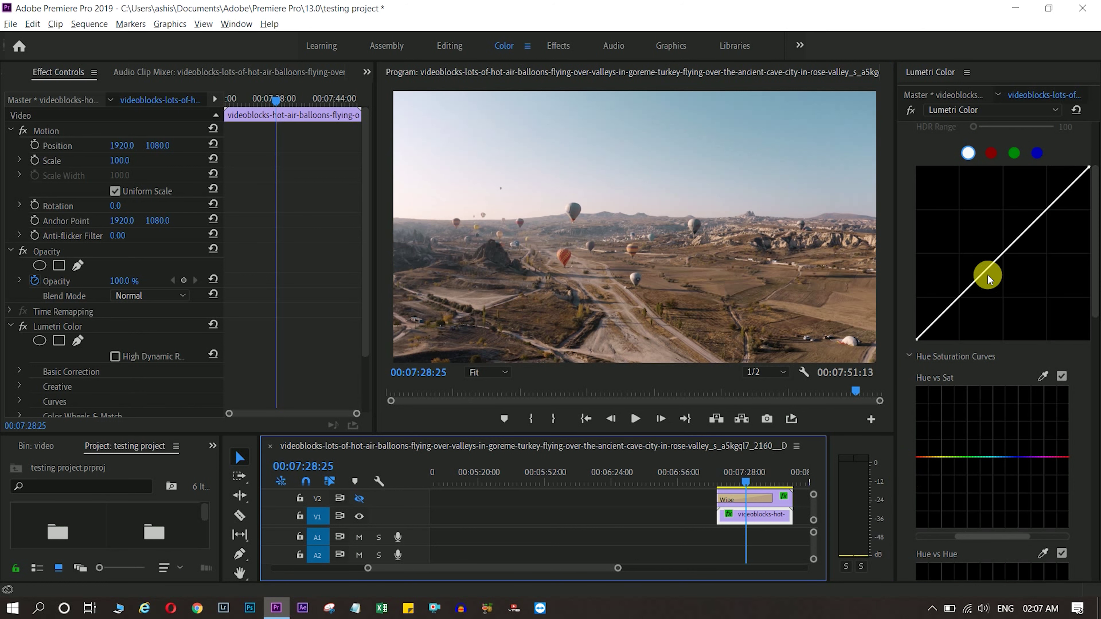
{"action": "left_click_drag", "start_coordinate": [986, 272], "coordinate": [958, 267]}
{"action": "scroll", "coordinate": [978, 283], "scroll_direction": "up", "scroll_amount": 1}
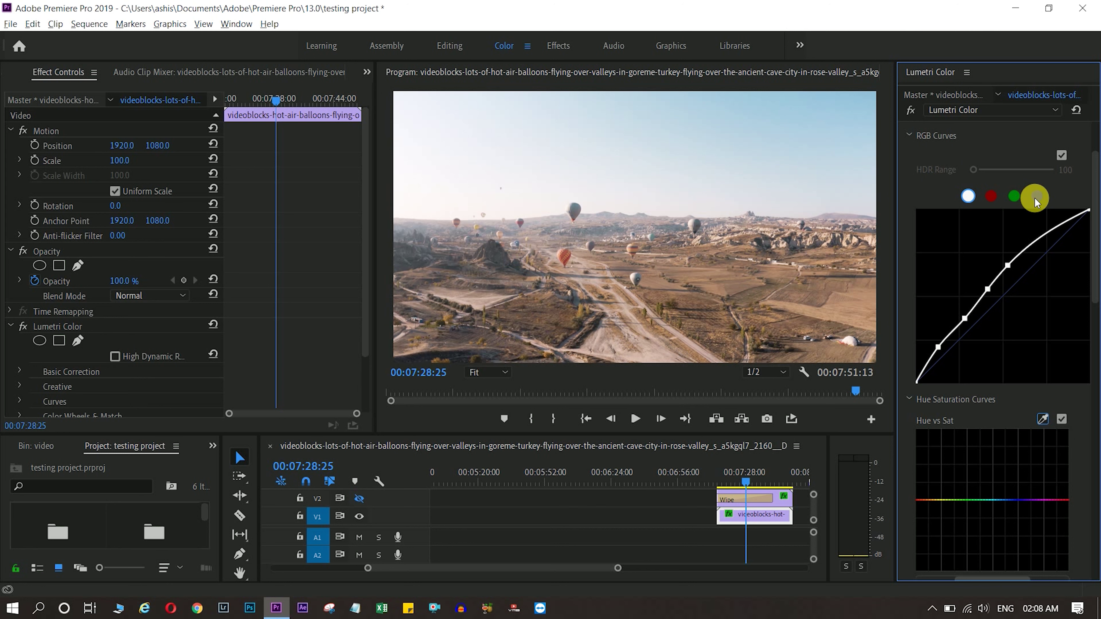
Add and drag several points on the red curve for a warmer, redder grade.
{"action": "left_click", "coordinate": [993, 197]}
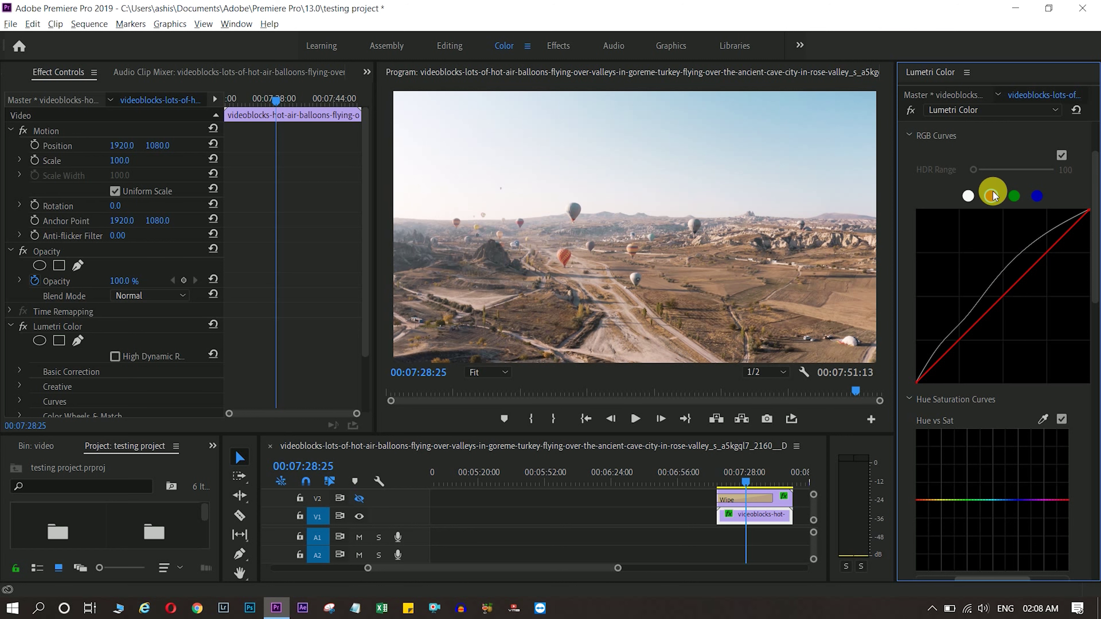
{"action": "mouse_move", "coordinate": [1042, 255]}
{"action": "left_mouse_down"}
{"action": "mouse_move", "coordinate": [1027, 290]}
{"action": "mouse_move", "coordinate": [1016, 278]}
{"action": "left_mouse_up"}
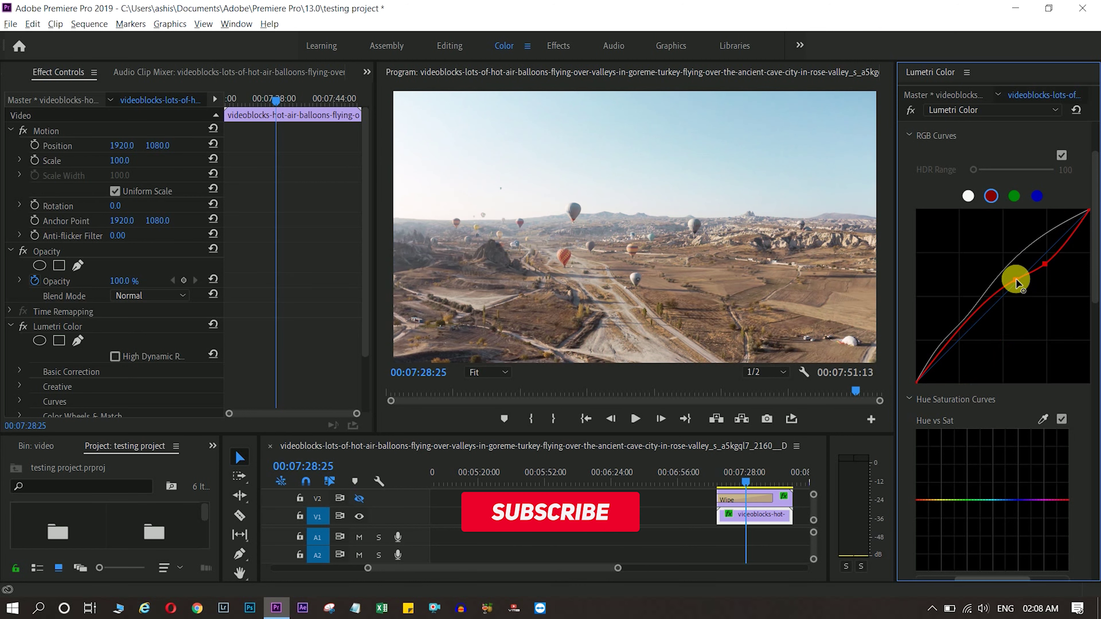
{"action": "left_click", "coordinate": [984, 302]}
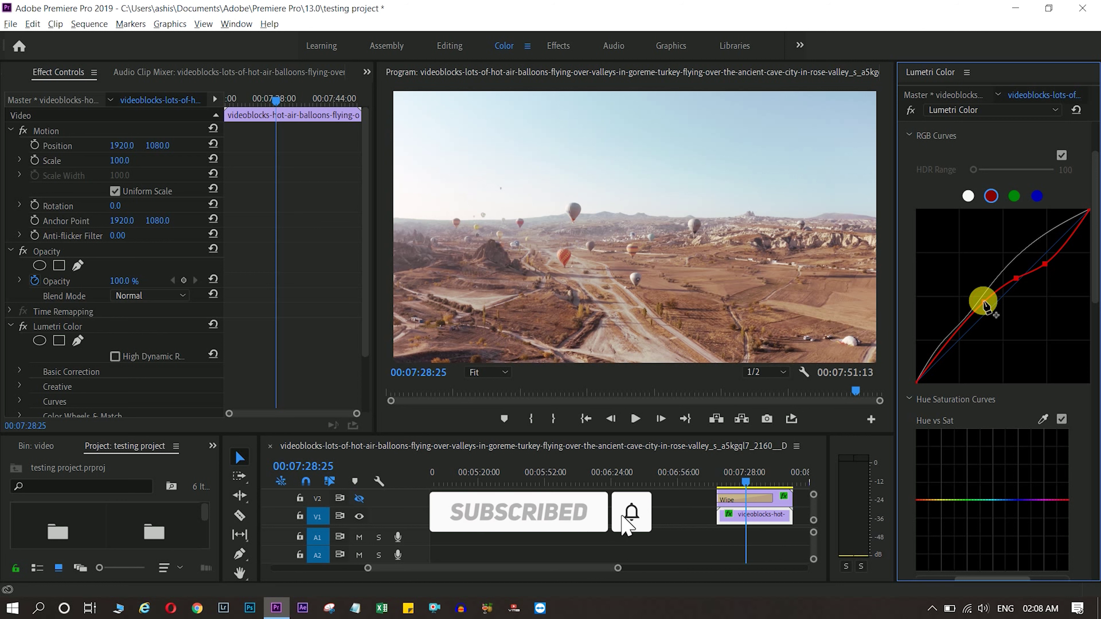
{"action": "left_click_drag", "start_coordinate": [984, 302], "coordinate": [1000, 310]}
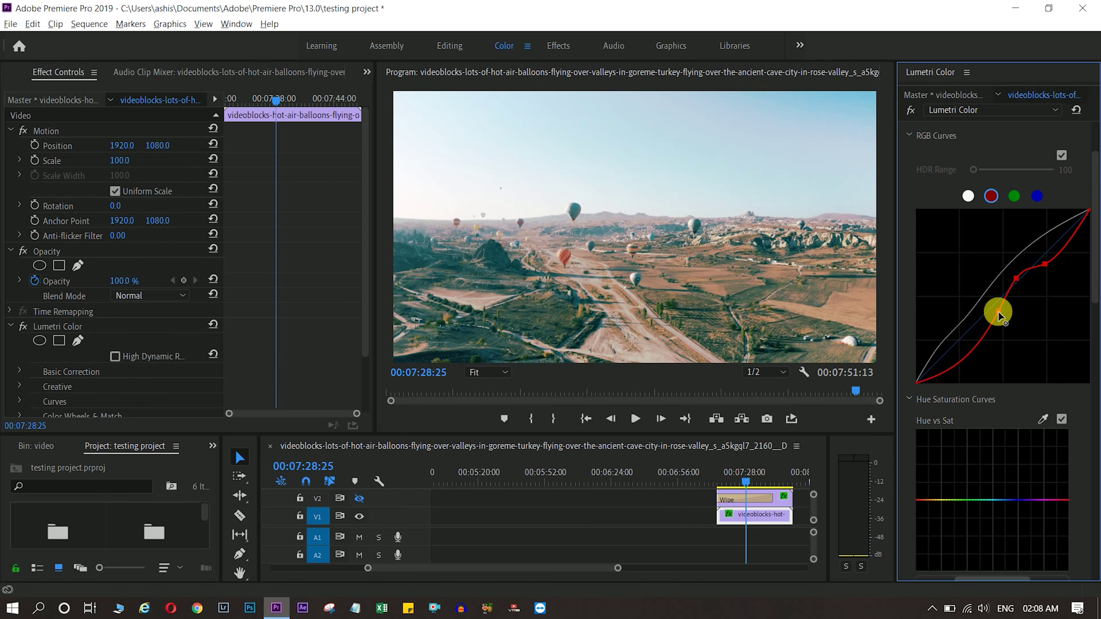
{"action": "mouse_move", "coordinate": [1000, 311]}
{"action": "left_mouse_down"}
{"action": "mouse_move", "coordinate": [979, 297]}
{"action": "mouse_move", "coordinate": [993, 278]}
{"action": "mouse_move", "coordinate": [977, 302]}
{"action": "left_mouse_up"}
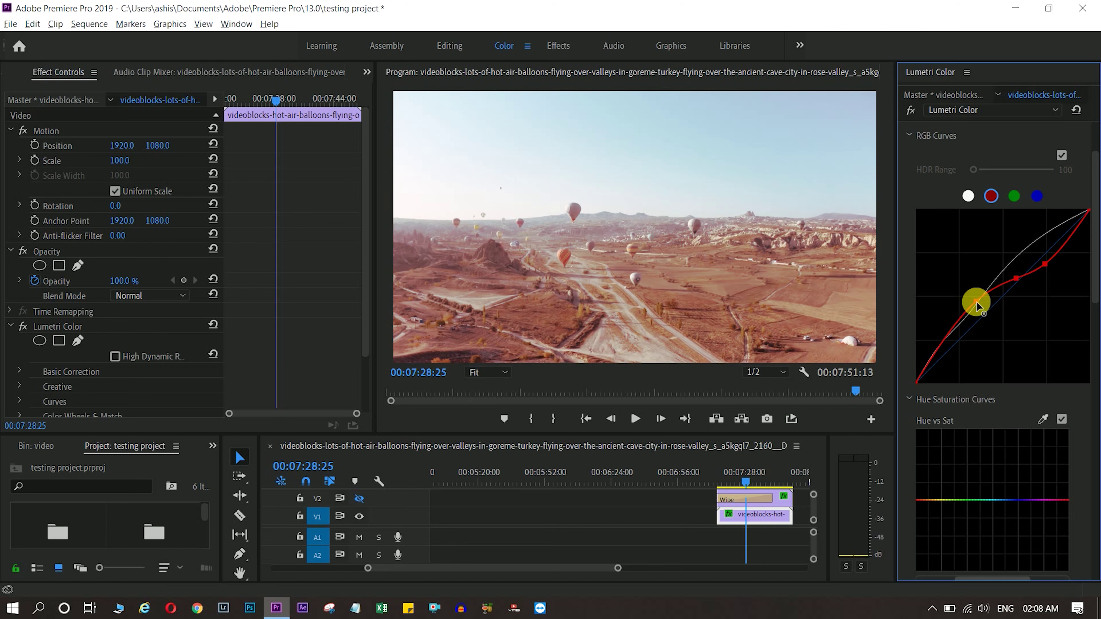
{"action": "left_click_drag", "start_coordinate": [950, 327], "coordinate": [962, 337]}
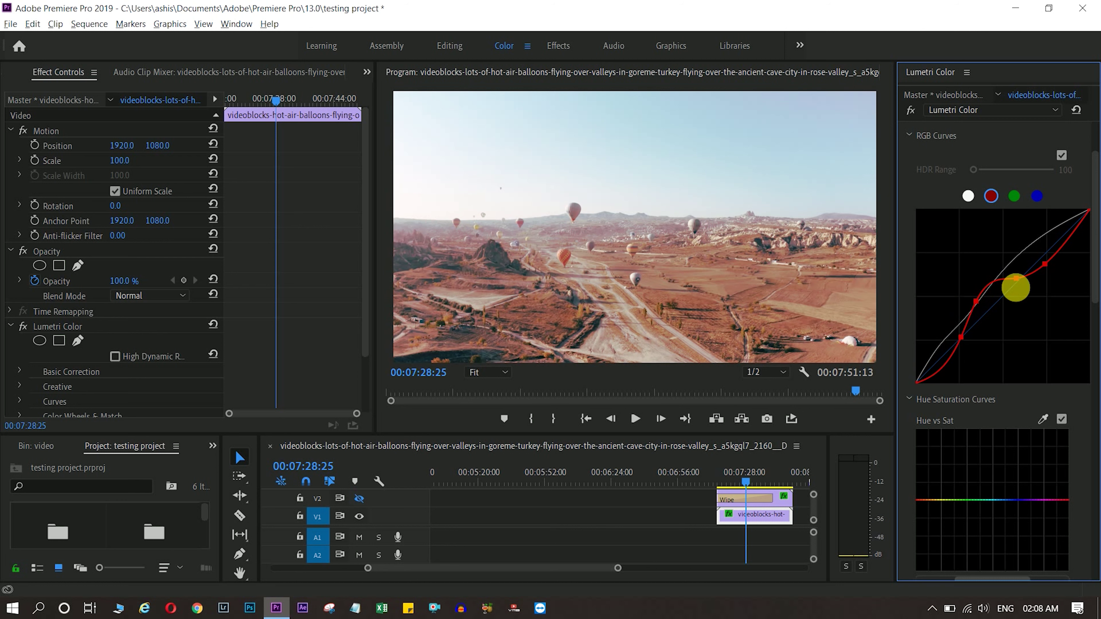
{"action": "left_click_drag", "start_coordinate": [1060, 245], "coordinate": [1037, 247]}
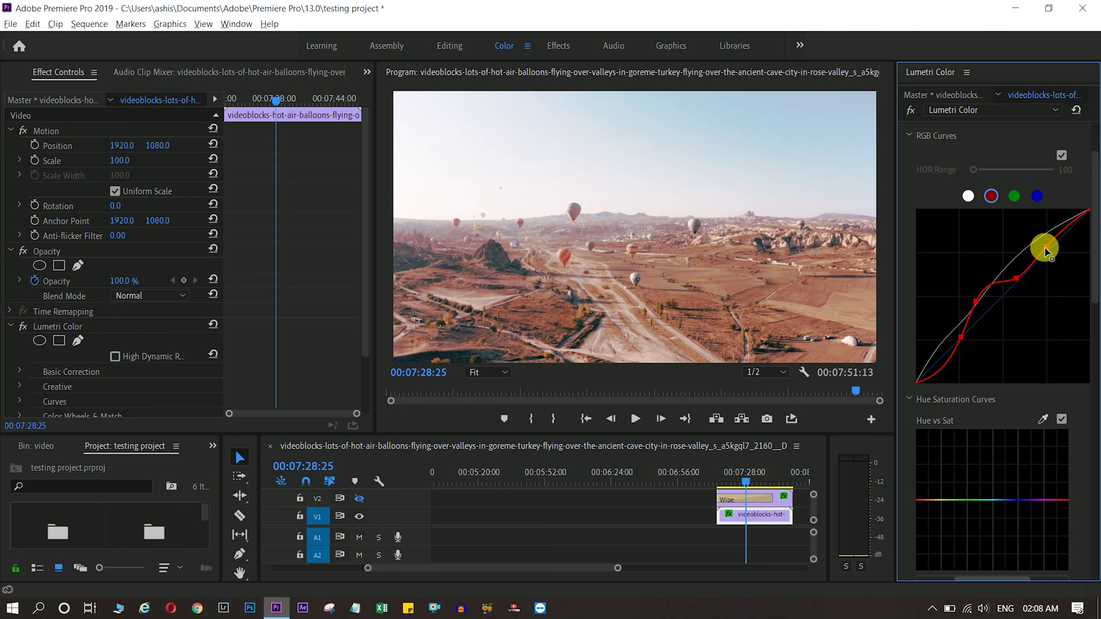
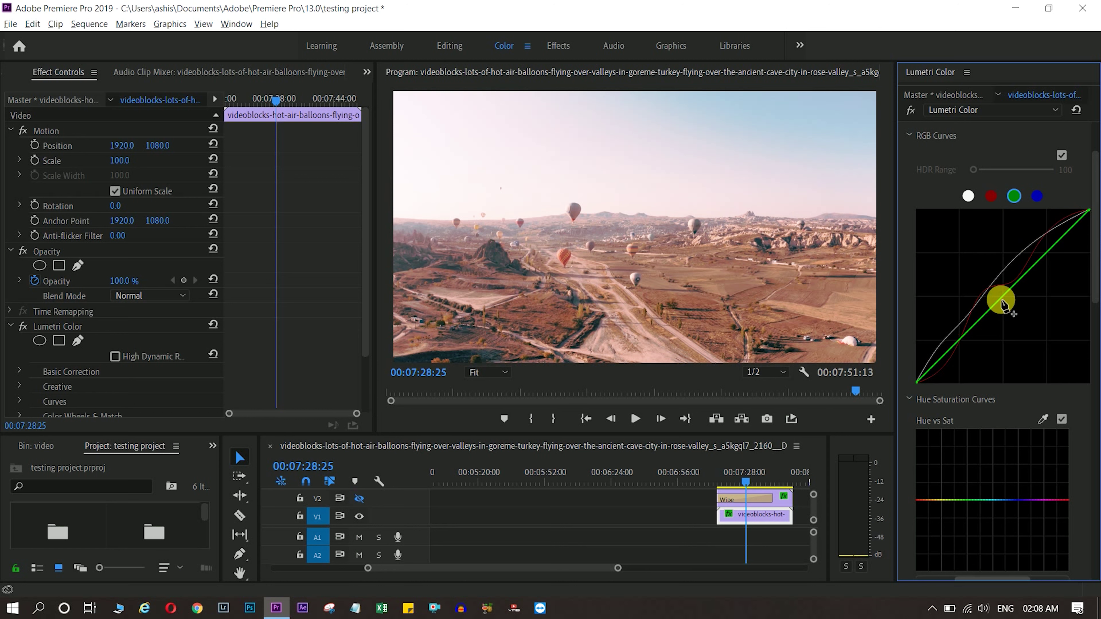
Pull the green RGB curve down at two points, then bend the blue curve upward.
{"action": "mouse_move", "coordinate": [1006, 303]}
{"action": "left_mouse_down"}
{"action": "mouse_move", "coordinate": [1009, 312]}
{"action": "mouse_move", "coordinate": [1005, 289]}
{"action": "left_mouse_up"}
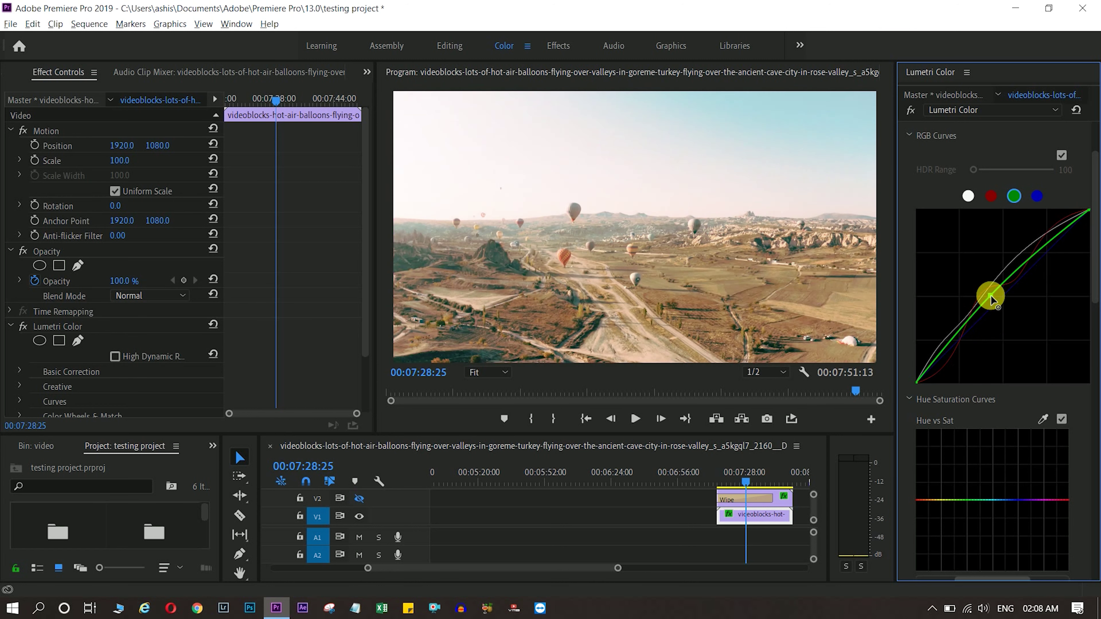
{"action": "left_click", "coordinate": [1043, 254]}
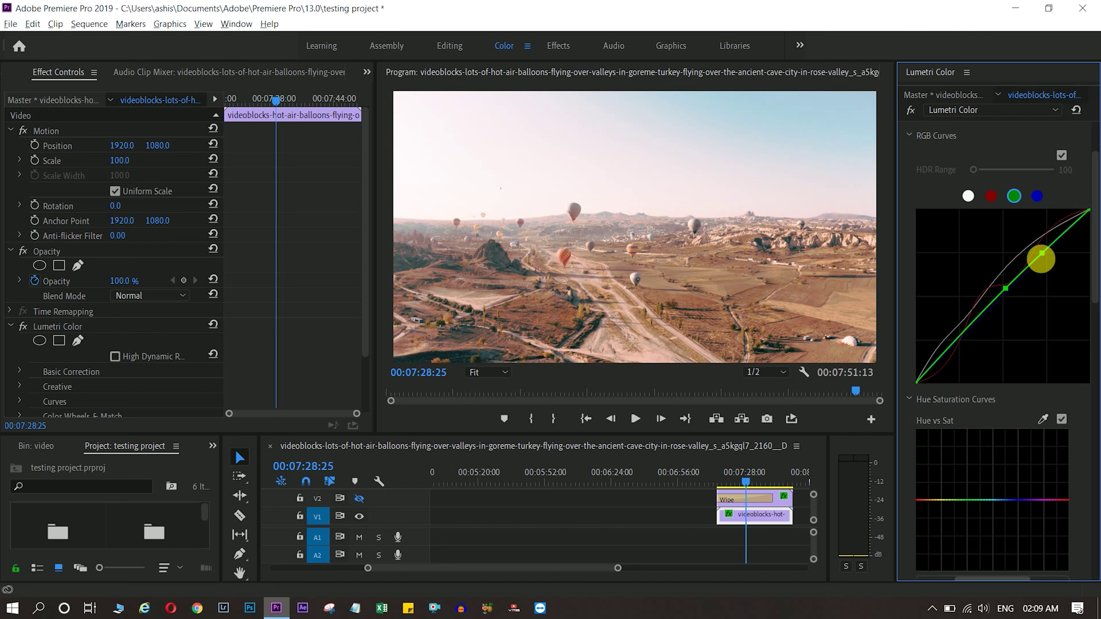
{"action": "left_click_drag", "start_coordinate": [1042, 253], "coordinate": [1048, 266]}
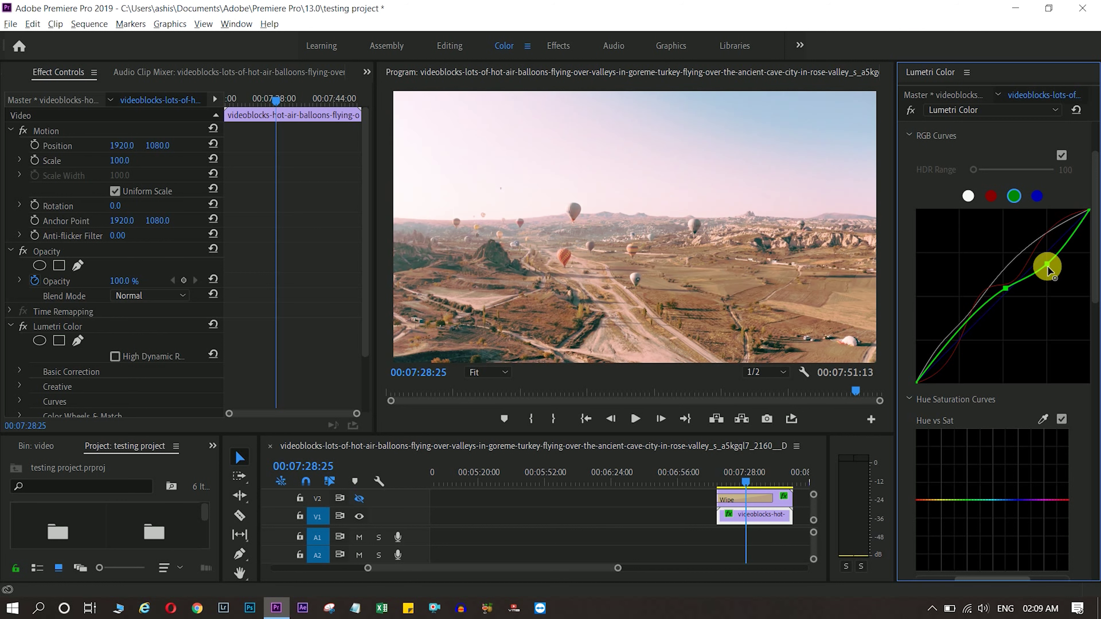
{"action": "left_click_drag", "start_coordinate": [1009, 294], "coordinate": [1005, 326]}
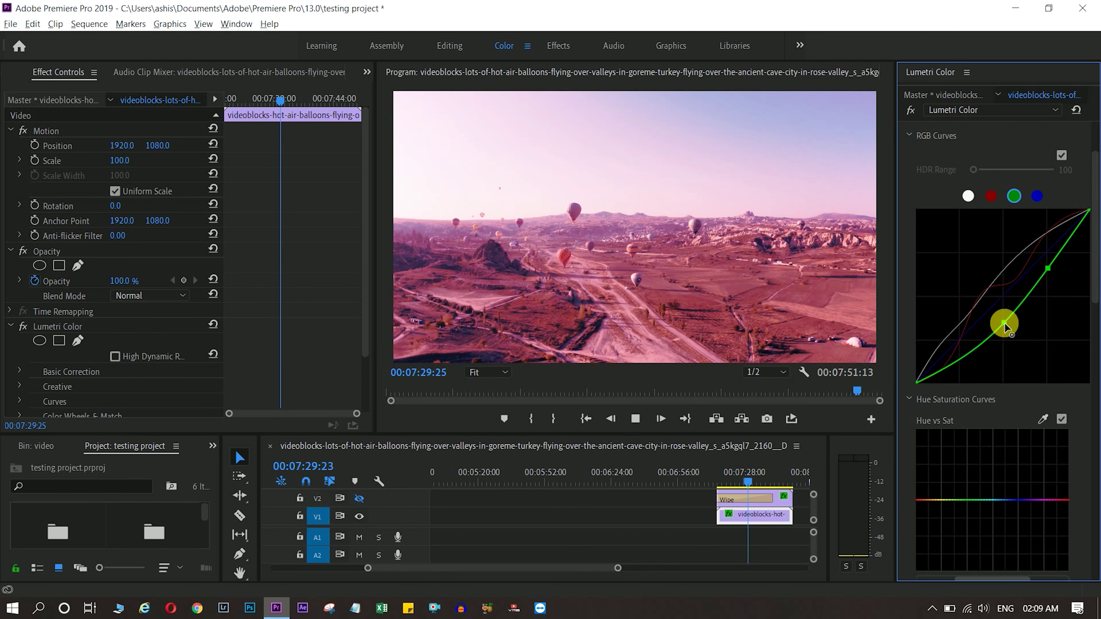
{"action": "key", "text": "space"}
{"action": "left_click", "coordinate": [1042, 198]}
{"action": "mouse_move", "coordinate": [1022, 283]}
{"action": "left_mouse_down"}
{"action": "mouse_move", "coordinate": [986, 282]}
{"action": "mouse_move", "coordinate": [1048, 230]}
{"action": "mouse_move", "coordinate": [1025, 287]}
{"action": "mouse_move", "coordinate": [1003, 248]}
{"action": "left_mouse_up"}
Add a low blue-curve point, then on Hue vs Sat boost yellow-greens and reduce blues.
{"action": "left_click", "coordinate": [957, 353]}
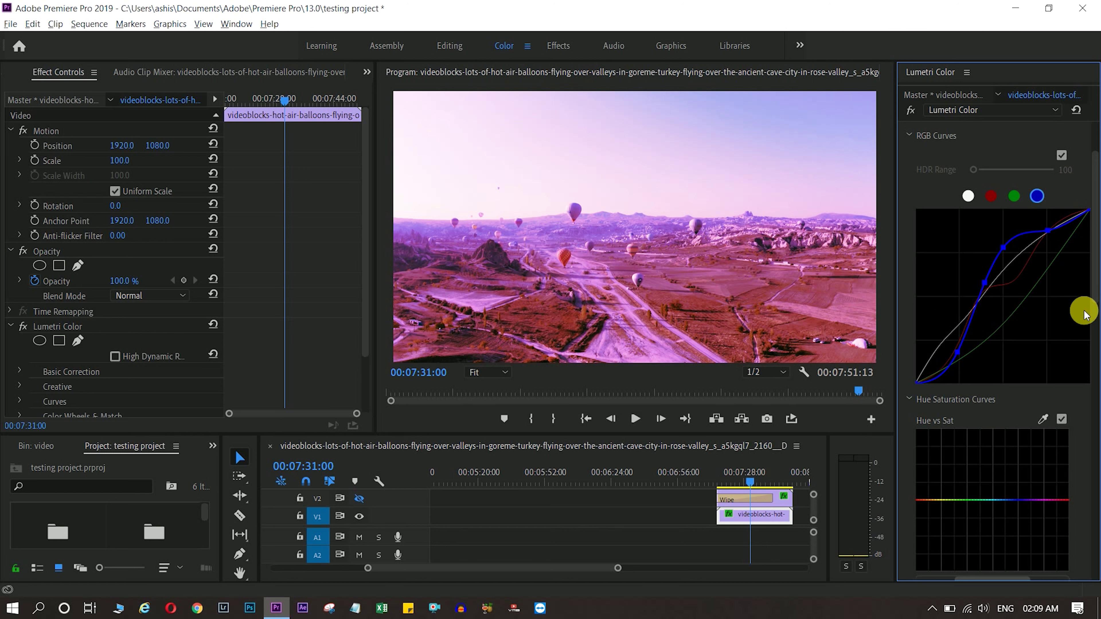
{"action": "scroll", "coordinate": [1018, 308], "scroll_direction": "down", "scroll_amount": 3}
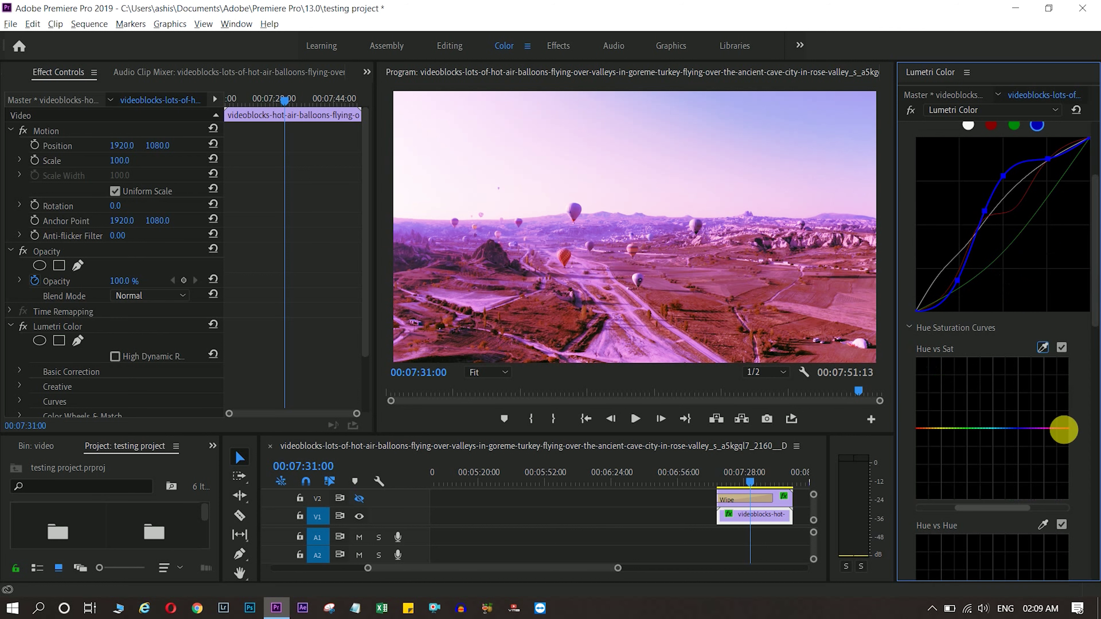
{"action": "scroll", "coordinate": [971, 365], "scroll_direction": "down", "scroll_amount": 2}
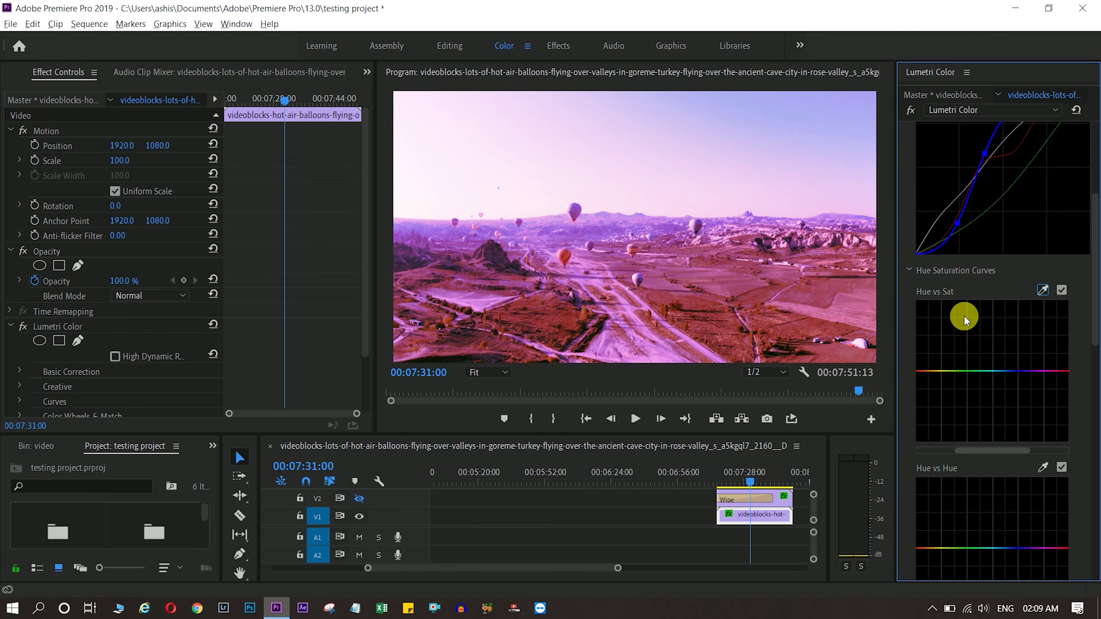
{"action": "scroll", "coordinate": [967, 325], "scroll_direction": "down", "scroll_amount": 2}
{"action": "left_click", "coordinate": [938, 328]}
{"action": "mouse_move", "coordinate": [941, 334]}
{"action": "left_mouse_down"}
{"action": "mouse_move", "coordinate": [940, 306]}
{"action": "mouse_move", "coordinate": [958, 339]}
{"action": "left_mouse_up"}
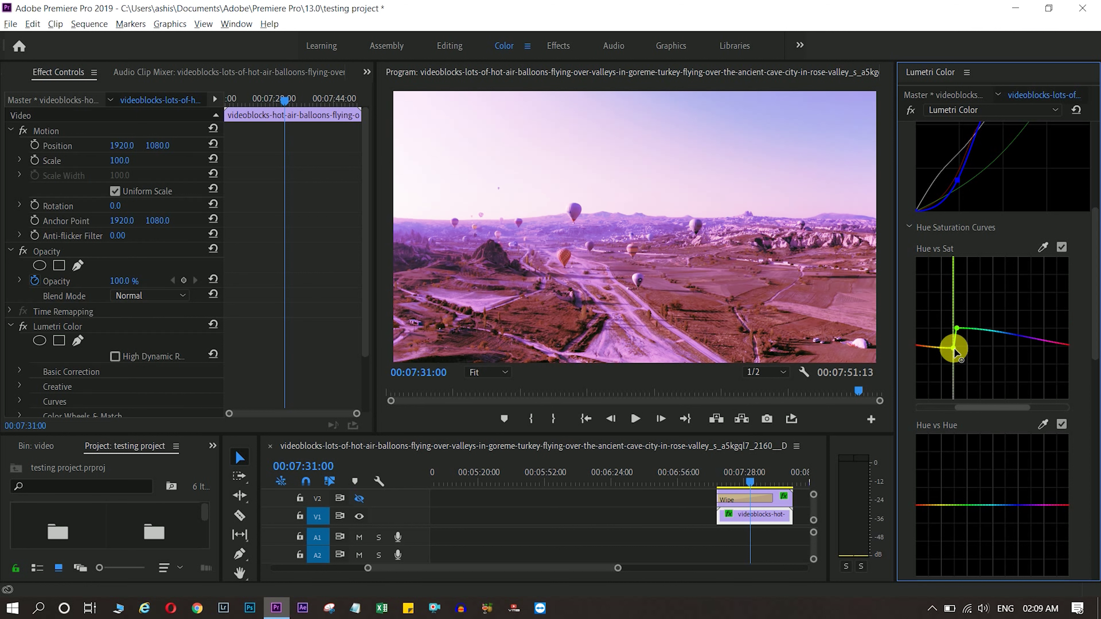
{"action": "left_click", "coordinate": [1006, 330]}
{"action": "mouse_move", "coordinate": [1031, 329]}
{"action": "left_mouse_down"}
{"action": "mouse_move", "coordinate": [1029, 341]}
{"action": "mouse_move", "coordinate": [1038, 316]}
{"action": "mouse_move", "coordinate": [997, 334]}
{"action": "left_mouse_up"}
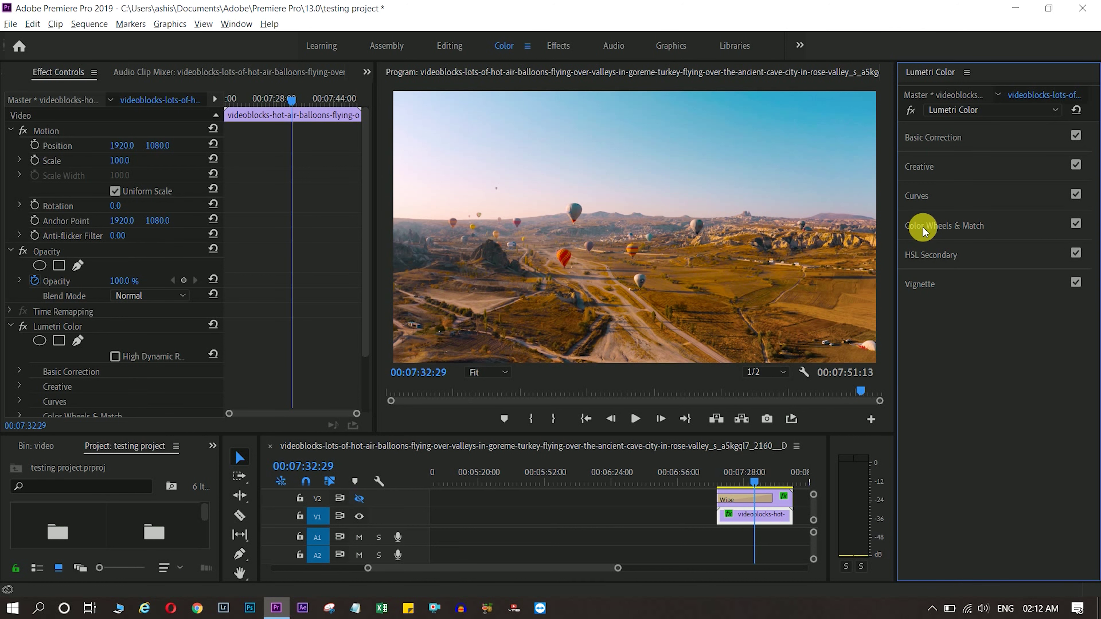
Expand Color Wheels, nudge the midtones balance, brighten highlights and lift shadows slightly.
{"action": "left_click", "coordinate": [923, 226]}
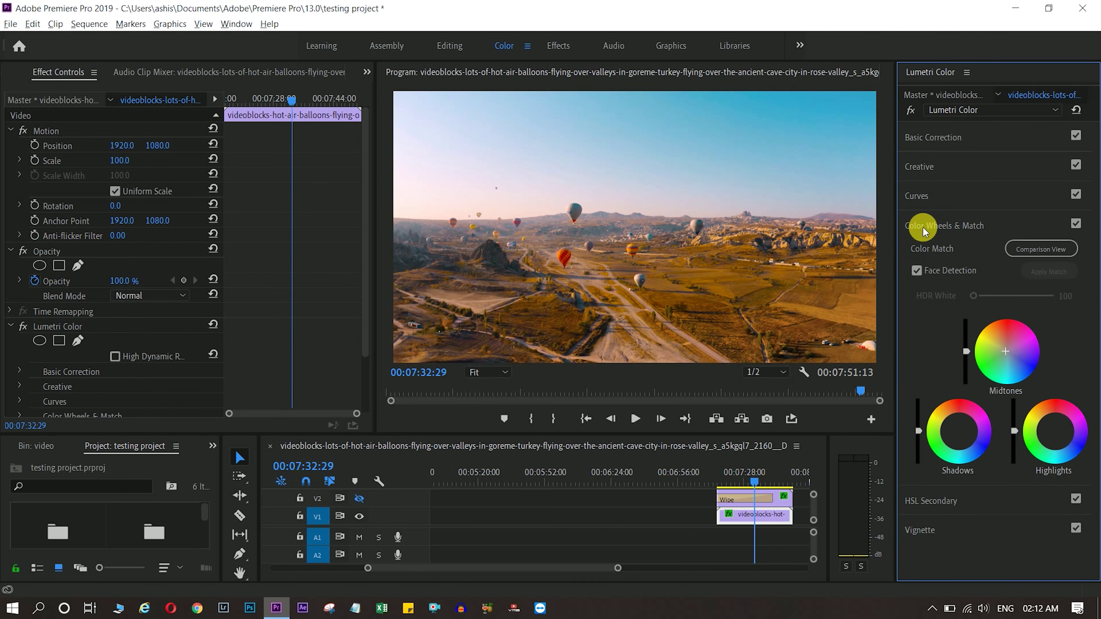
{"action": "left_click", "coordinate": [1007, 350]}
{"action": "left_click_drag", "start_coordinate": [1006, 352], "coordinate": [1005, 353]}
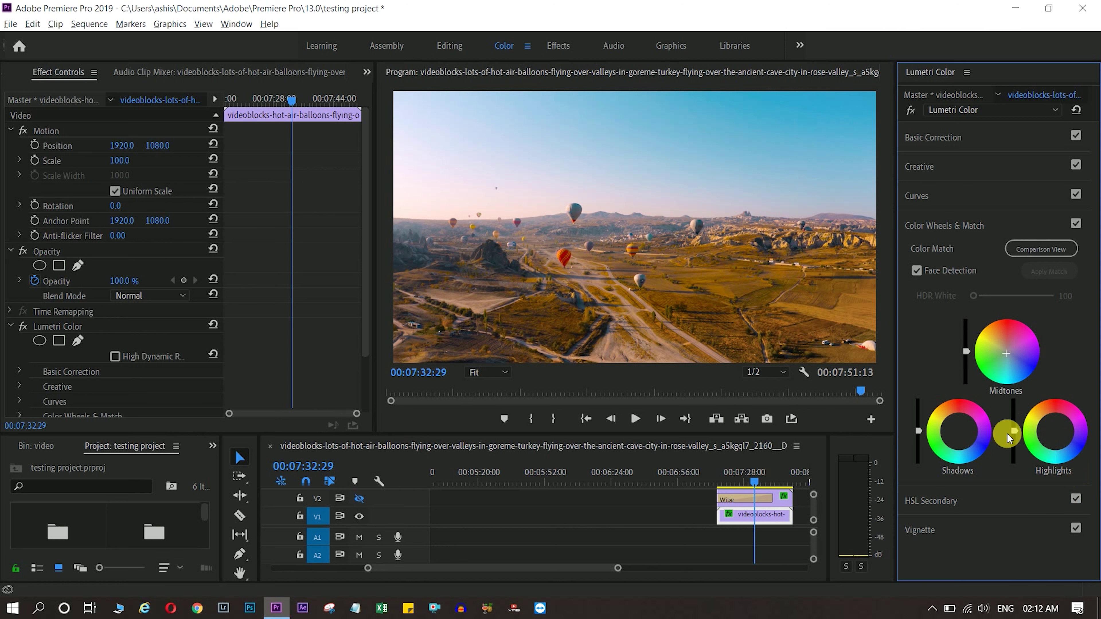
{"action": "left_click_drag", "start_coordinate": [1014, 431], "coordinate": [1013, 421]}
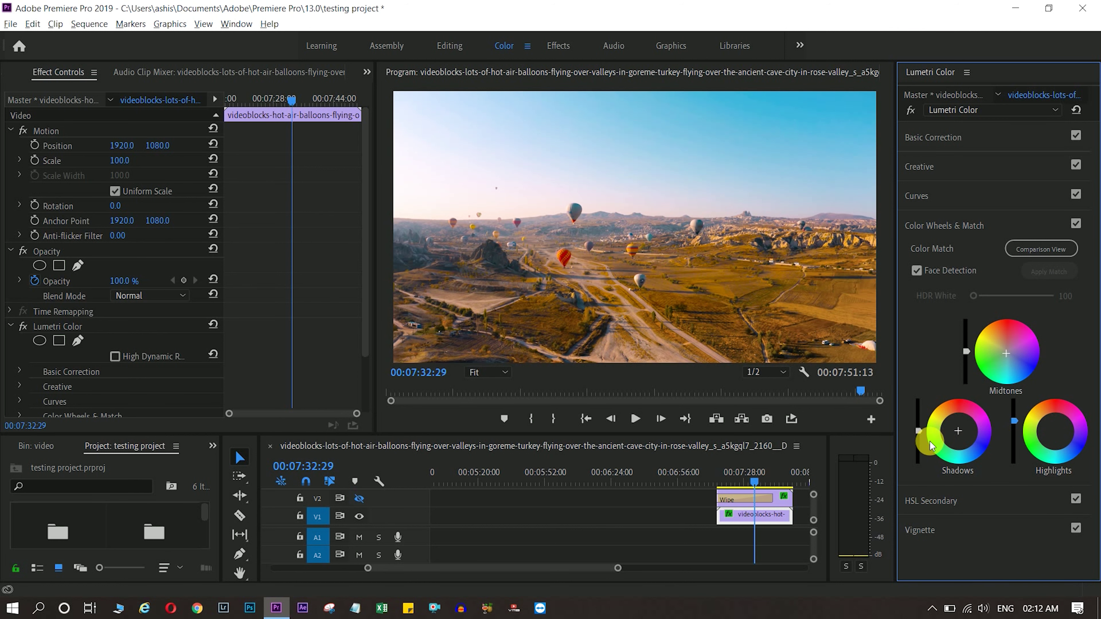
{"action": "left_click_drag", "start_coordinate": [919, 432], "coordinate": [919, 425]}
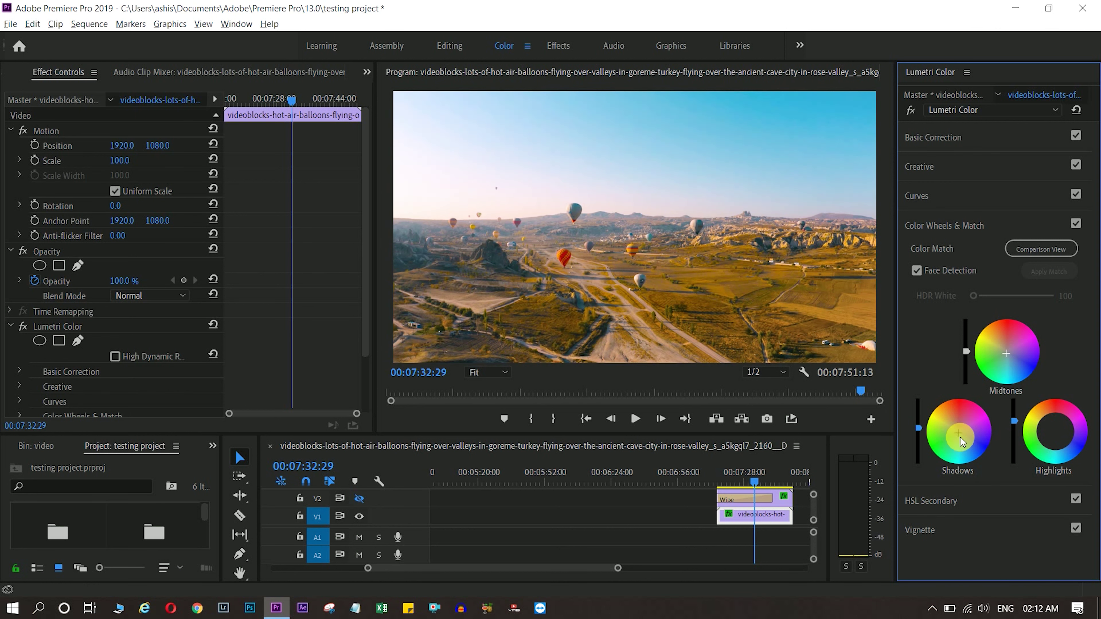
Retint and brighten the shadows, then shift highlights through magenta to cooler and darken them slightly.
{"action": "mouse_move", "coordinate": [959, 433]}
{"action": "left_mouse_down"}
{"action": "mouse_move", "coordinate": [973, 435]}
{"action": "mouse_move", "coordinate": [961, 433]}
{"action": "left_mouse_up"}
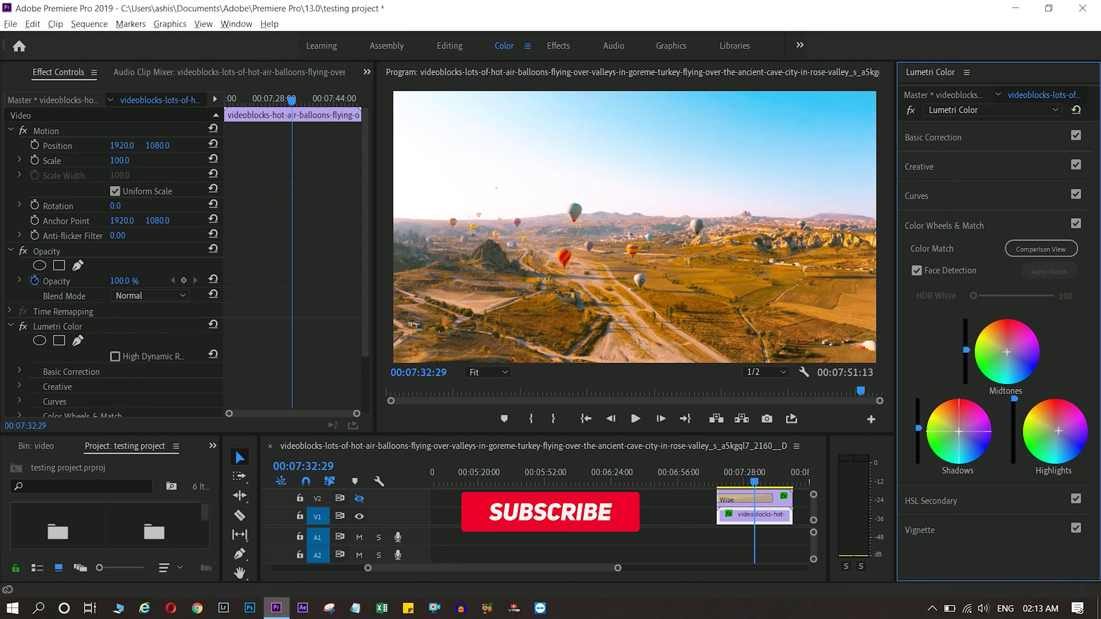
{"action": "mouse_move", "coordinate": [958, 432]}
{"action": "left_mouse_down"}
{"action": "mouse_move", "coordinate": [945, 430]}
{"action": "mouse_move", "coordinate": [956, 414]}
{"action": "mouse_move", "coordinate": [970, 440]}
{"action": "left_mouse_up"}
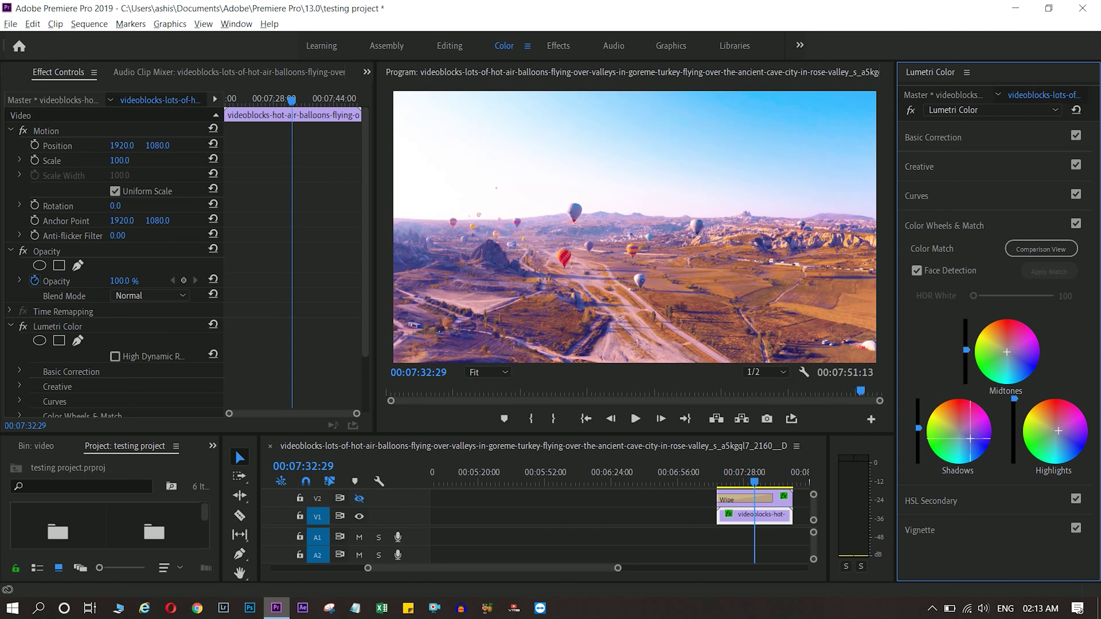
{"action": "left_click", "coordinate": [915, 430]}
{"action": "mouse_move", "coordinate": [919, 427]}
{"action": "left_mouse_down"}
{"action": "mouse_move", "coordinate": [918, 413]}
{"action": "mouse_move", "coordinate": [918, 453]}
{"action": "mouse_move", "coordinate": [918, 418]}
{"action": "mouse_move", "coordinate": [919, 427]}
{"action": "left_mouse_up"}
{"action": "mouse_move", "coordinate": [1055, 425]}
{"action": "left_mouse_down"}
{"action": "mouse_move", "coordinate": [1058, 435]}
{"action": "mouse_move", "coordinate": [1044, 430]}
{"action": "mouse_move", "coordinate": [1061, 444]}
{"action": "left_mouse_up"}
{"action": "left_click", "coordinate": [1078, 347]}
{"action": "left_click", "coordinate": [1037, 414]}
{"action": "left_click_drag", "start_coordinate": [1015, 412], "coordinate": [1015, 424]}
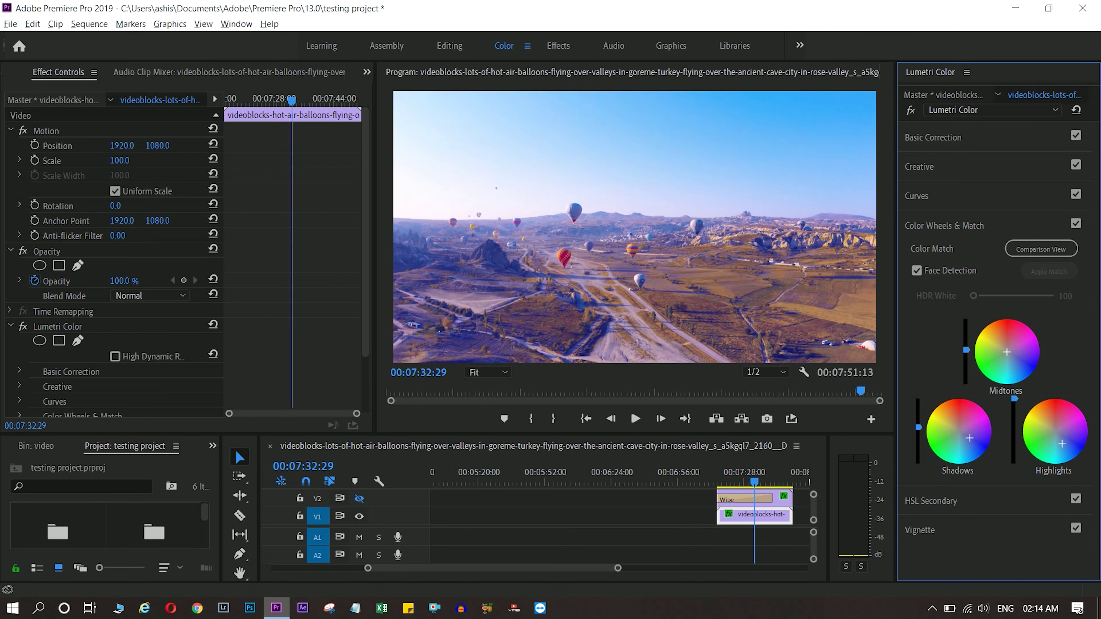
Expand Vignette and set Amount to -3.0 with Midpoint at 26.5.
{"action": "left_click", "coordinate": [920, 530]}
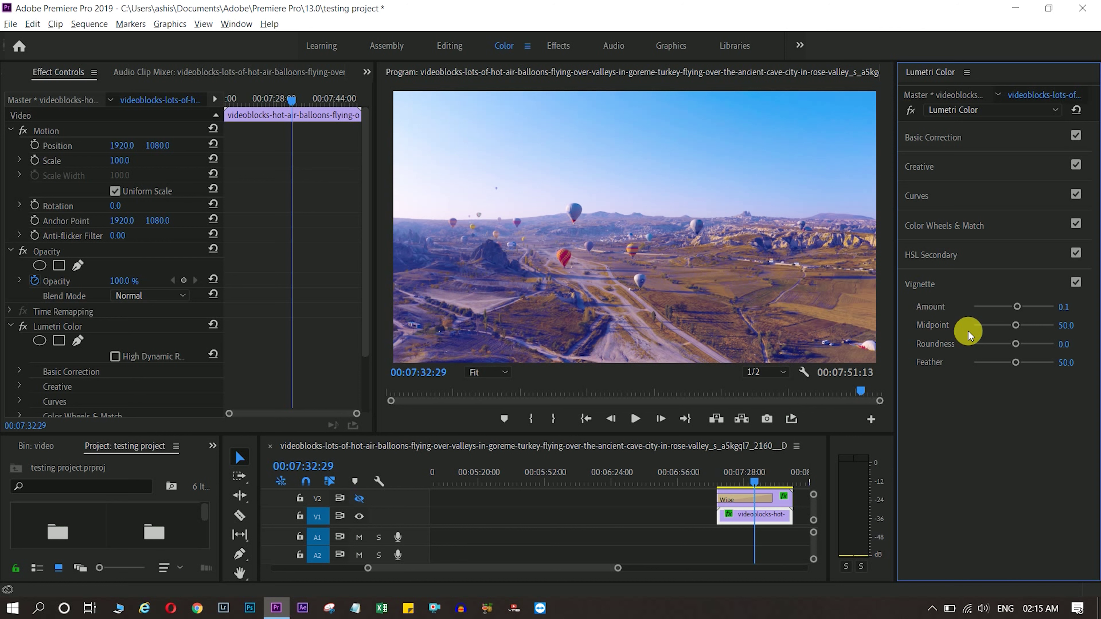
{"action": "mouse_move", "coordinate": [1017, 306]}
{"action": "left_mouse_down"}
{"action": "mouse_move", "coordinate": [1005, 306]}
{"action": "mouse_move", "coordinate": [1017, 305]}
{"action": "left_mouse_up"}
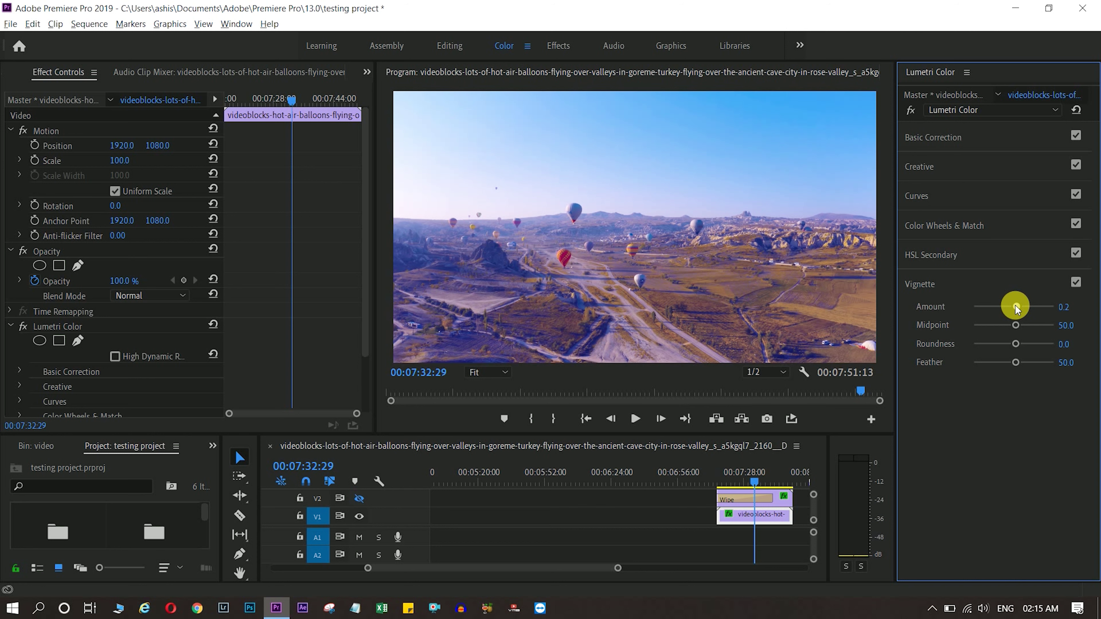
{"action": "left_click_drag", "start_coordinate": [1016, 305], "coordinate": [1014, 305]}
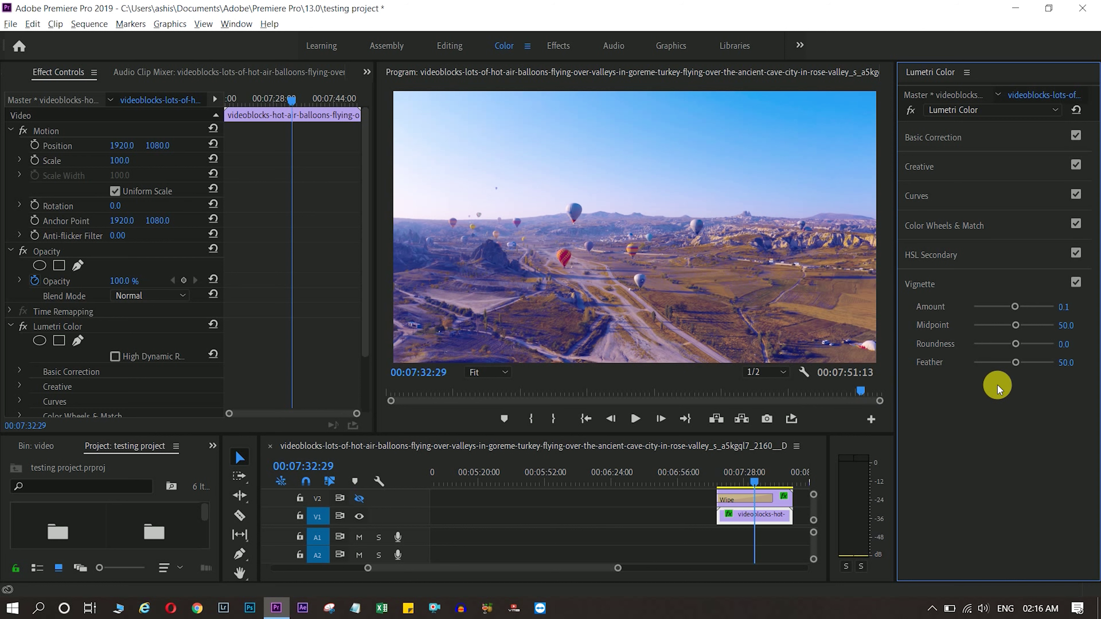
{"action": "left_click_drag", "start_coordinate": [1015, 307], "coordinate": [1005, 306]}
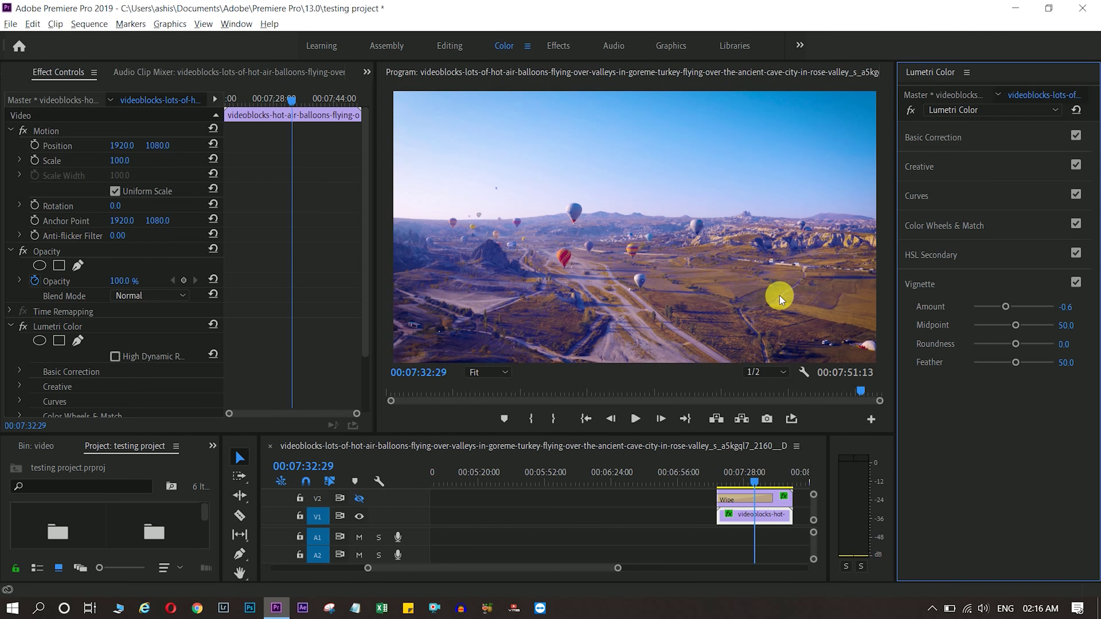
{"action": "left_click", "coordinate": [1014, 306]}
{"action": "left_click_drag", "start_coordinate": [1014, 307], "coordinate": [1043, 303]}
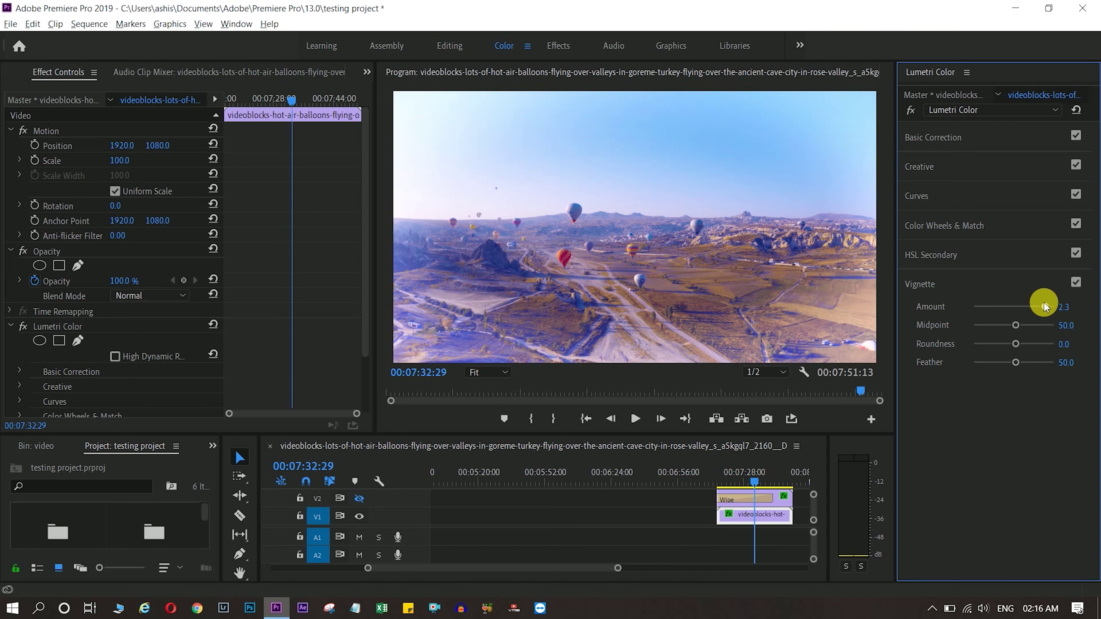
{"action": "left_click_drag", "start_coordinate": [1045, 303], "coordinate": [1061, 310]}
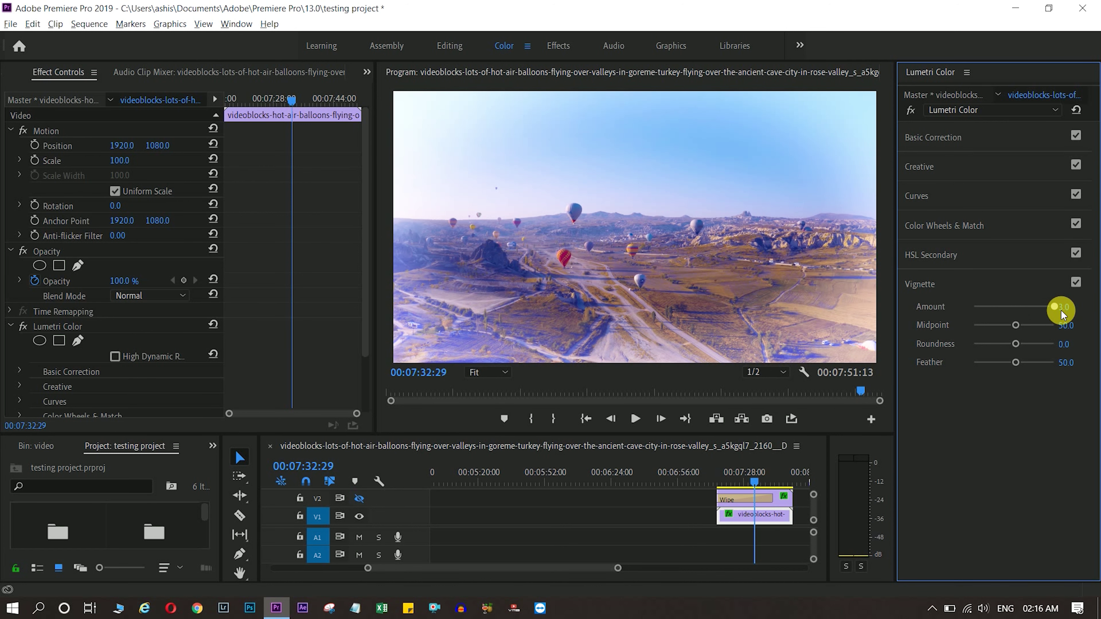
{"action": "left_click_drag", "start_coordinate": [1057, 310], "coordinate": [974, 311]}
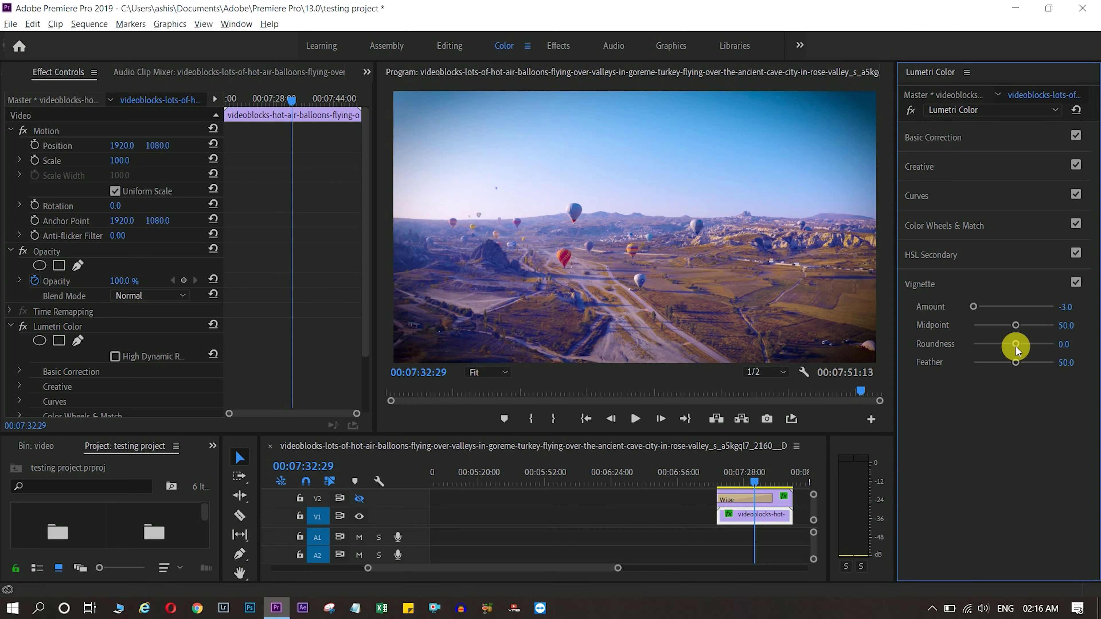
{"action": "mouse_move", "coordinate": [1014, 325]}
{"action": "left_mouse_down"}
{"action": "mouse_move", "coordinate": [941, 327]}
{"action": "mouse_move", "coordinate": [958, 323]}
{"action": "left_mouse_up"}
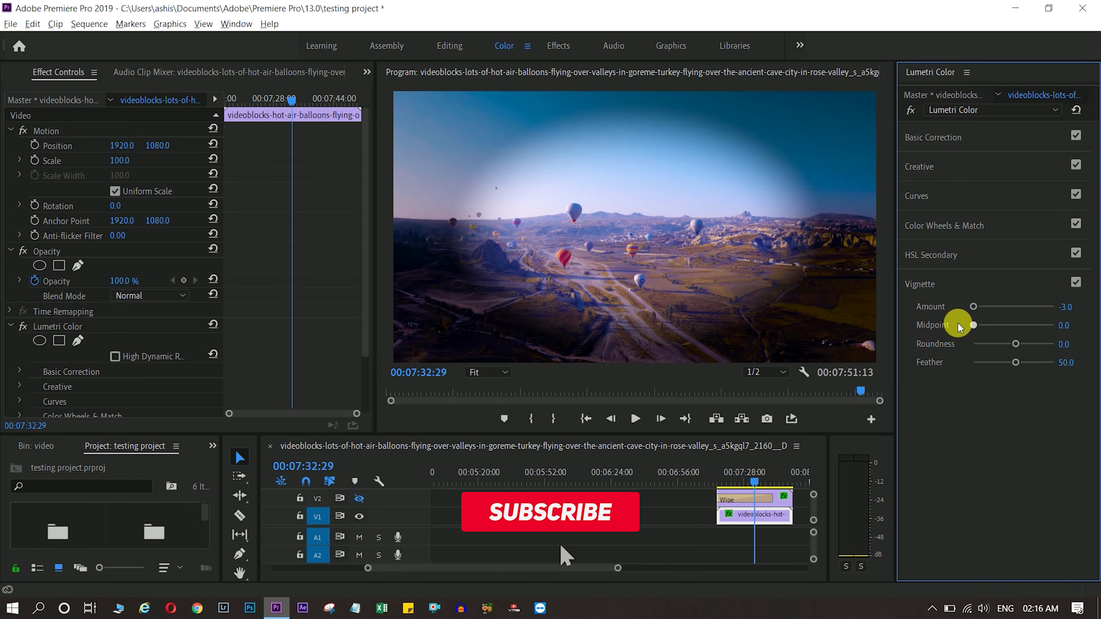
{"action": "mouse_move", "coordinate": [958, 323]}
{"action": "left_mouse_down"}
{"action": "mouse_move", "coordinate": [1036, 330]}
{"action": "mouse_move", "coordinate": [993, 329]}
{"action": "left_mouse_up"}
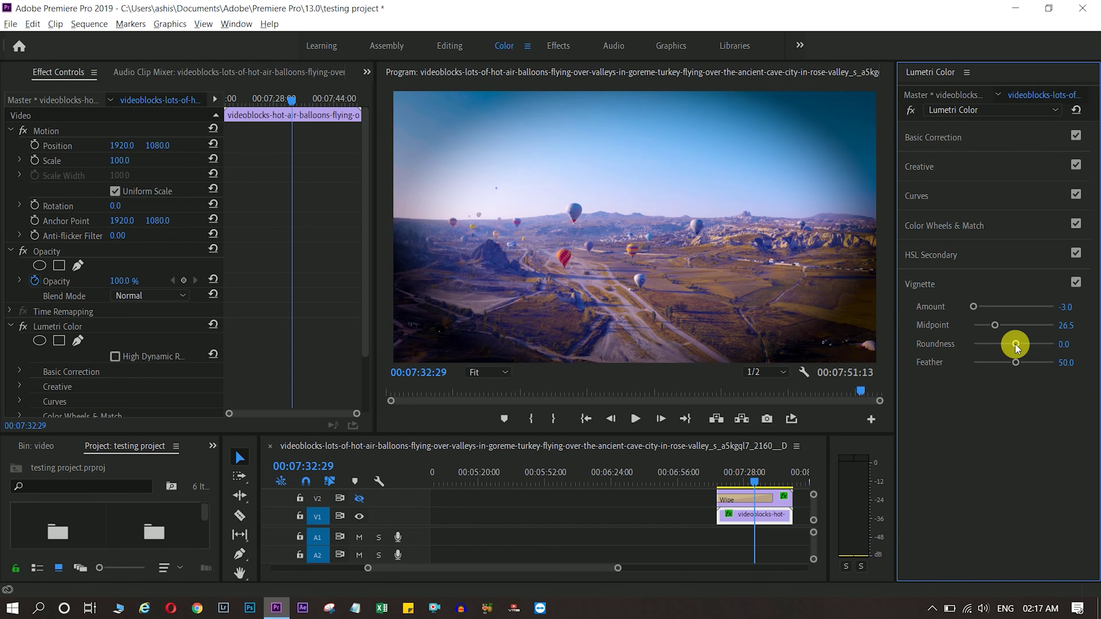
Set vignette Roundness to -89.4, Midpoint to 54.0 and fine-tune Feather to 51.3.
{"action": "mouse_move", "coordinate": [1015, 344]}
{"action": "left_mouse_down"}
{"action": "mouse_move", "coordinate": [924, 340]}
{"action": "mouse_move", "coordinate": [1037, 347]}
{"action": "mouse_move", "coordinate": [925, 337]}
{"action": "mouse_move", "coordinate": [1019, 342]}
{"action": "mouse_move", "coordinate": [963, 354]}
{"action": "mouse_move", "coordinate": [1041, 377]}
{"action": "mouse_move", "coordinate": [1029, 367]}
{"action": "left_mouse_up"}
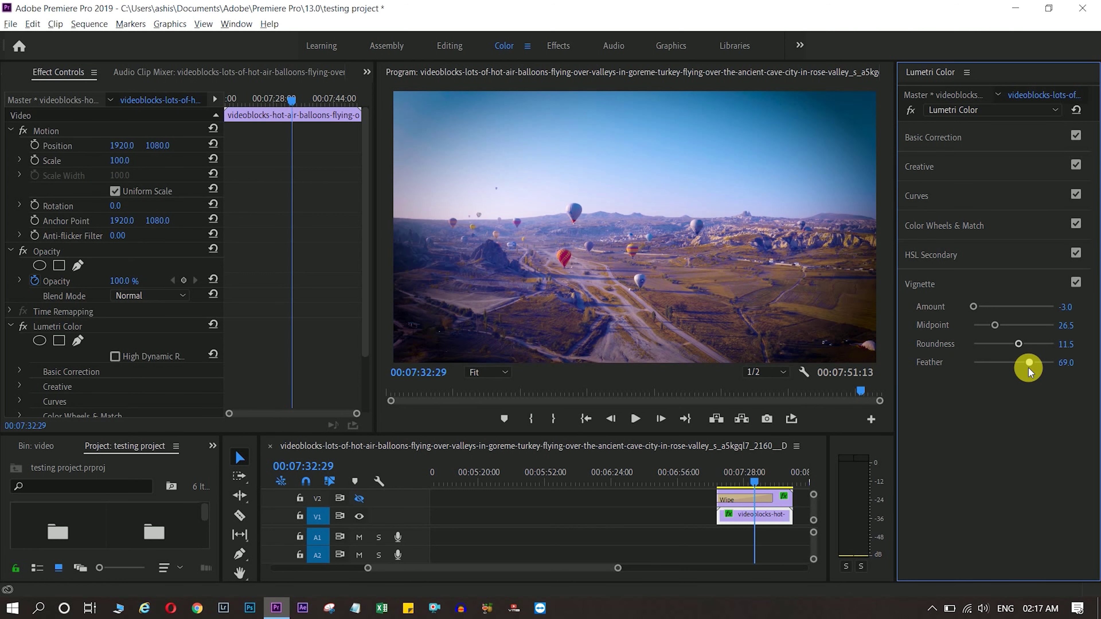
{"action": "left_click_drag", "start_coordinate": [1028, 366], "coordinate": [925, 366]}
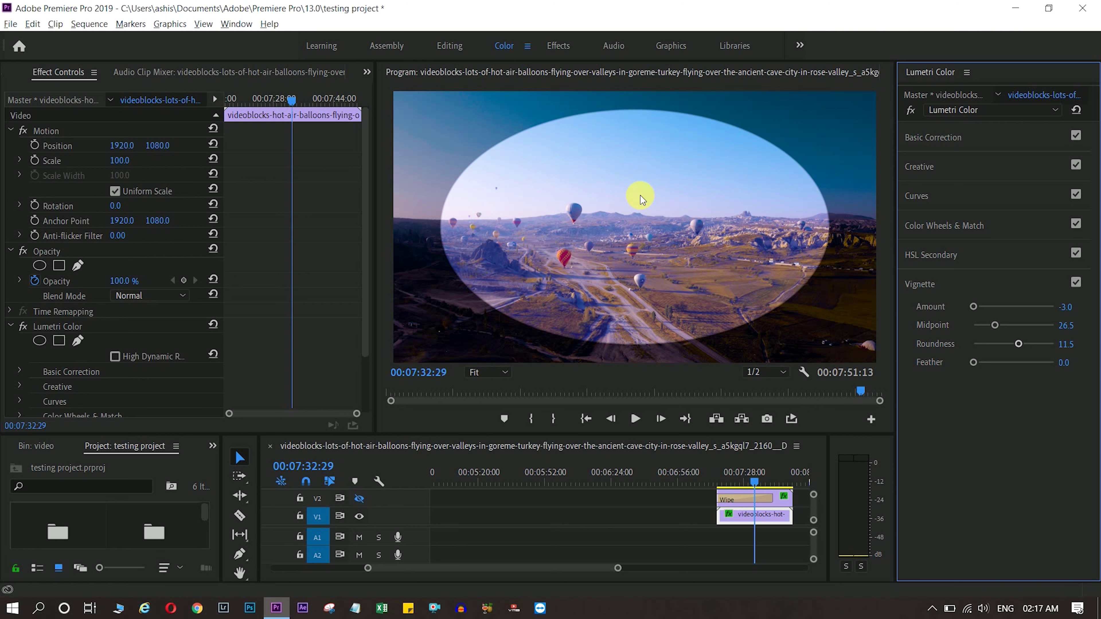
{"action": "left_click_drag", "start_coordinate": [972, 363], "coordinate": [1056, 371]}
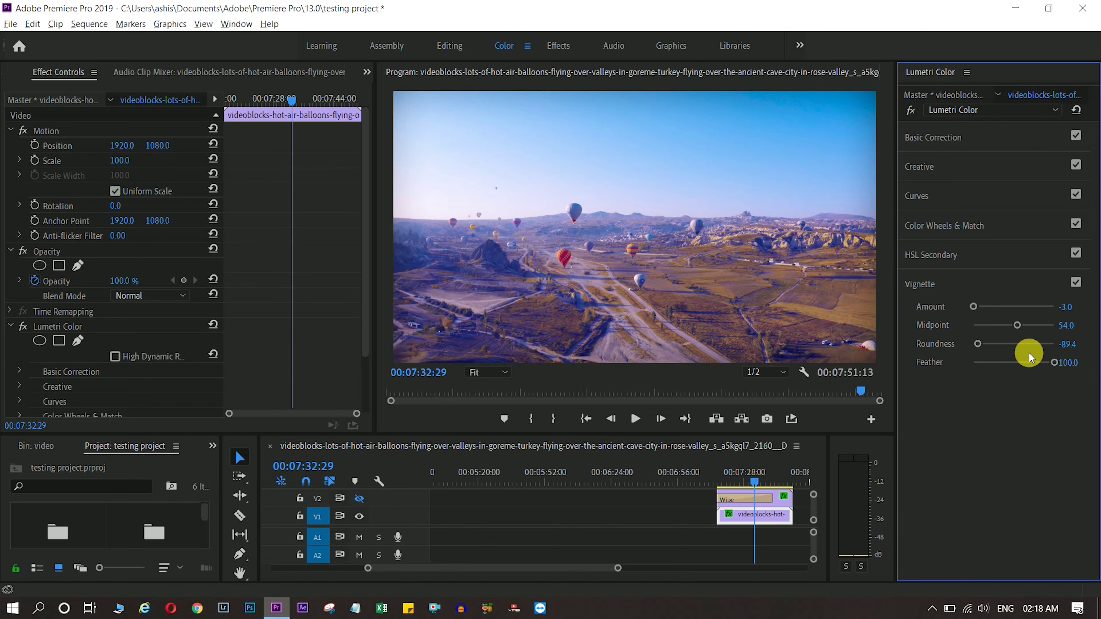
{"action": "left_click_drag", "start_coordinate": [1049, 362], "coordinate": [1006, 359]}
{"action": "left_click_drag", "start_coordinate": [1016, 361], "coordinate": [1016, 355]}
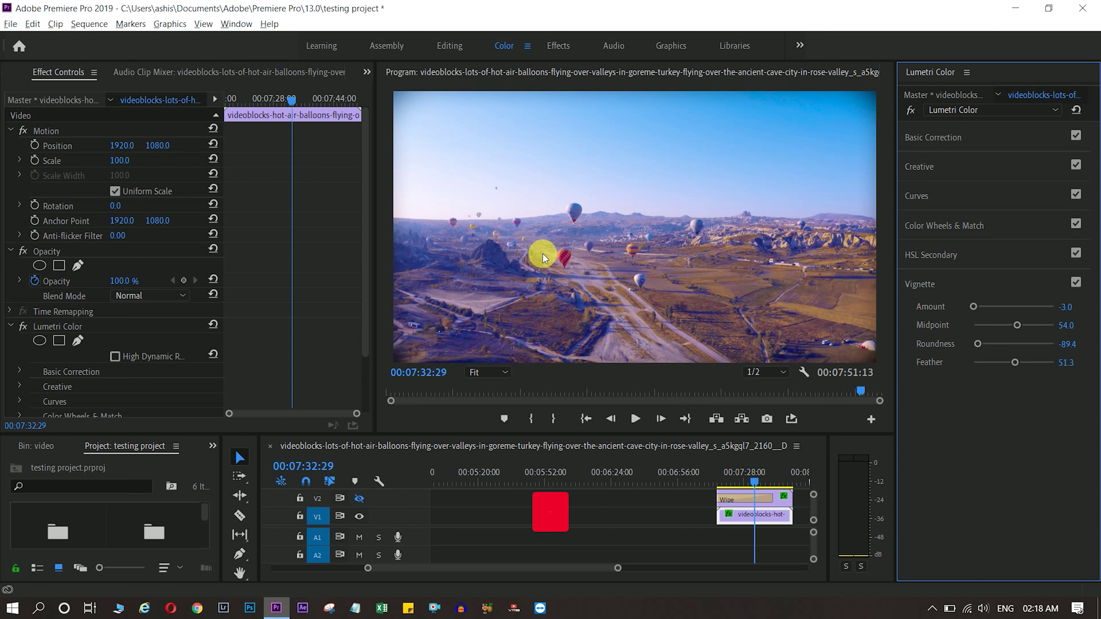
Remove the existing Lumetri Color effect and apply the ASHIS CLASSY Creative look.
{"action": "left_click", "coordinate": [742, 513]}
{"action": "key", "text": "ctrl+z"}
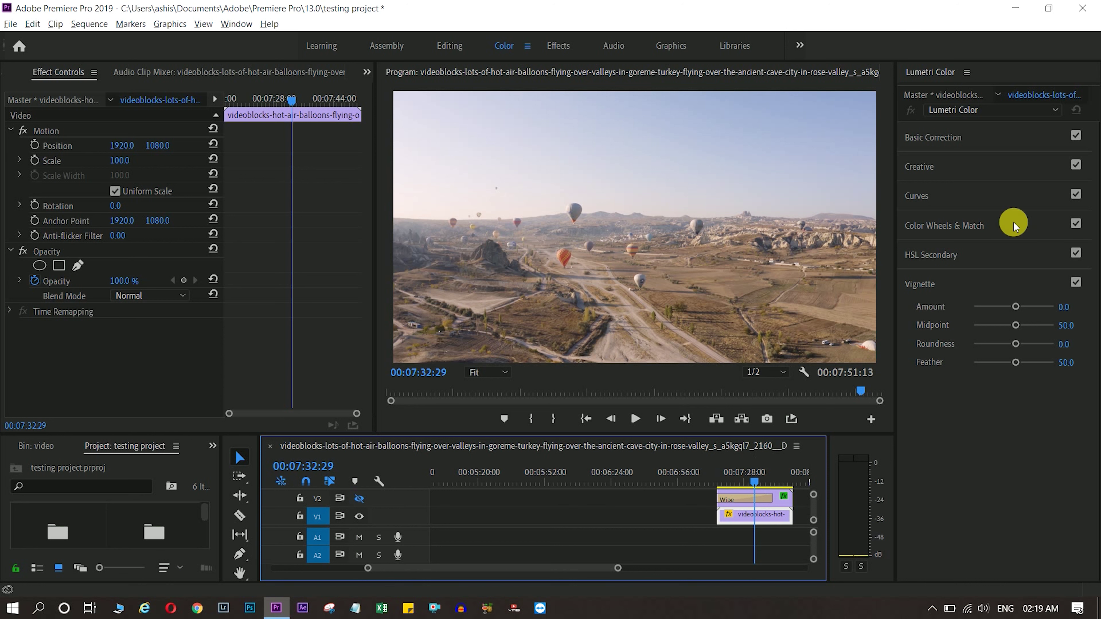
{"action": "left_click", "coordinate": [970, 167]}
{"action": "left_click", "coordinate": [990, 191]}
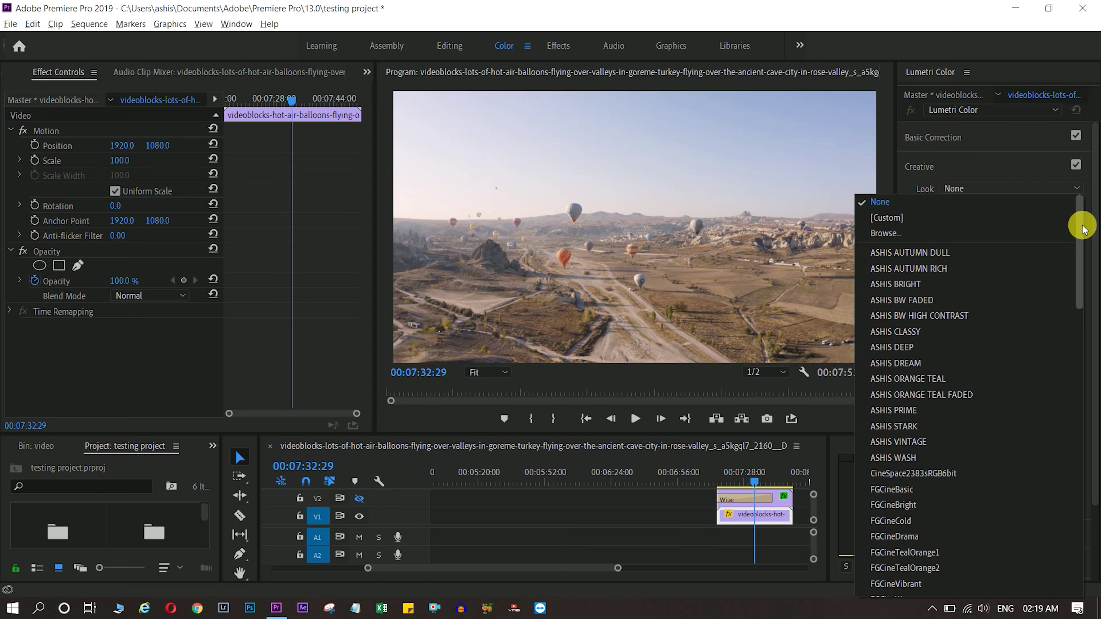
{"action": "mouse_move", "coordinate": [1080, 227]}
{"action": "left_mouse_down"}
{"action": "mouse_move", "coordinate": [1079, 249]}
{"action": "mouse_move", "coordinate": [1074, 204]}
{"action": "mouse_move", "coordinate": [1082, 229]}
{"action": "left_mouse_up"}
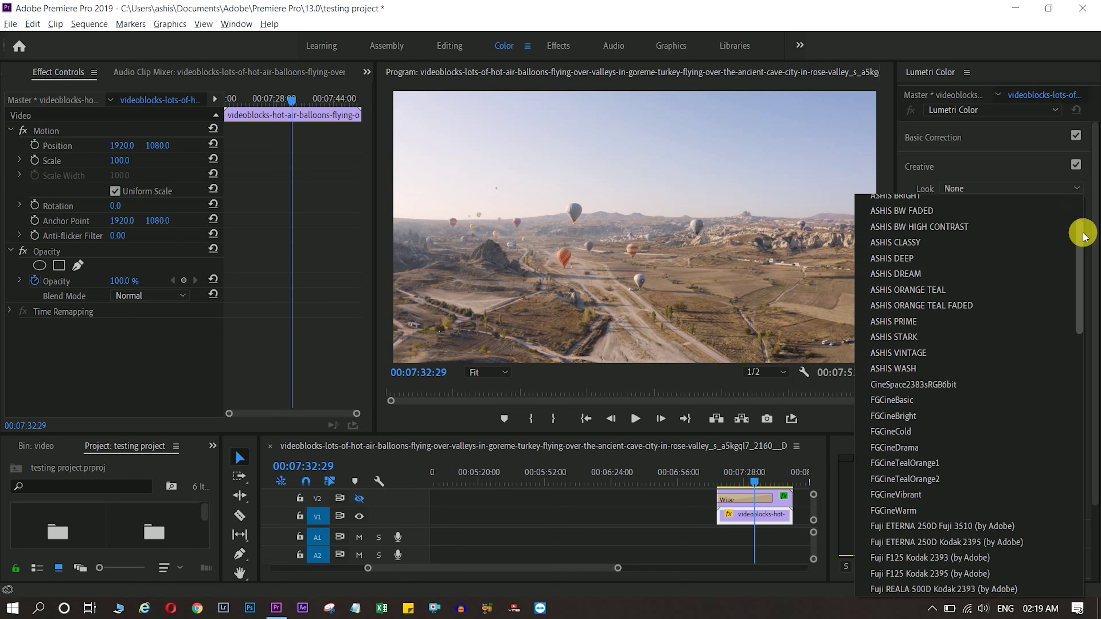
{"action": "left_click", "coordinate": [905, 246]}
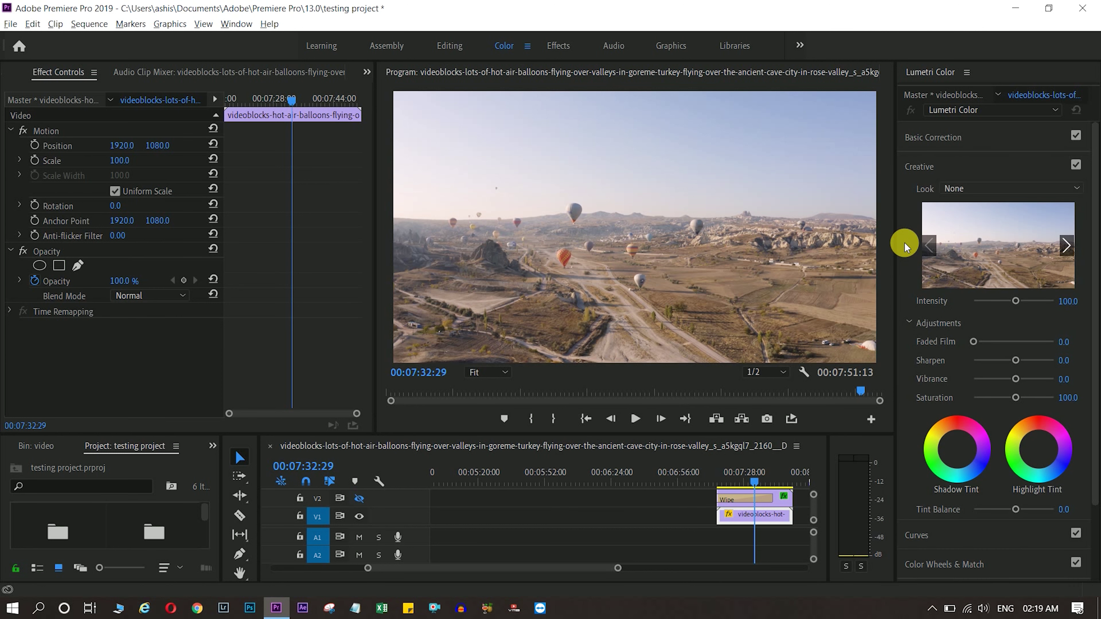
{"action": "left_click", "coordinate": [1067, 245]}
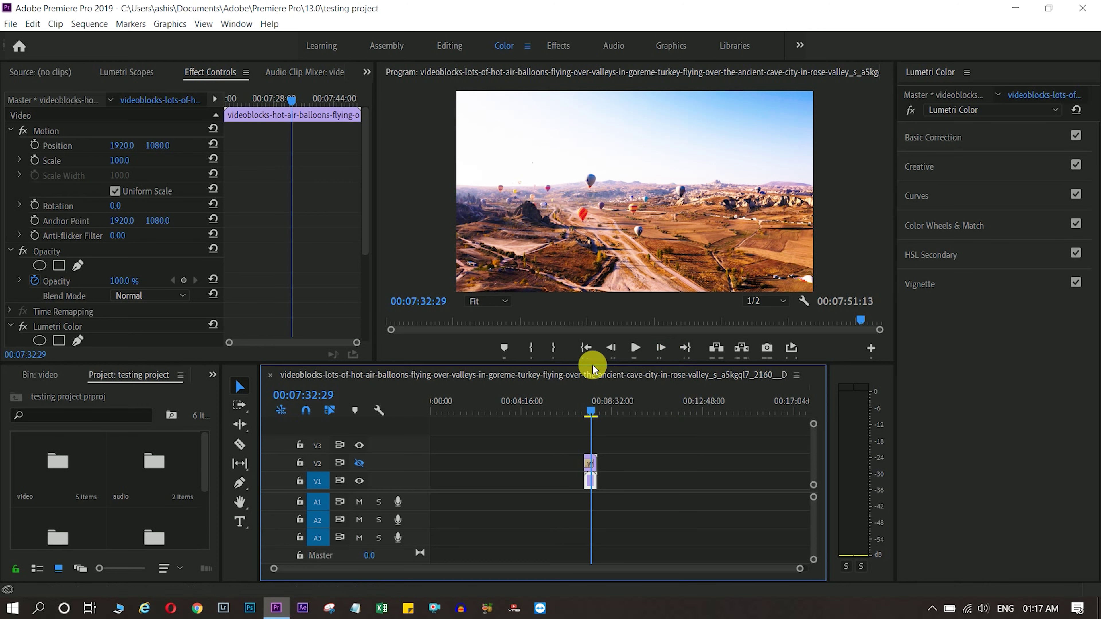
Enlarge the timeline and delete the small clip from track V2.
{"action": "left_click_drag", "start_coordinate": [593, 364], "coordinate": [607, 353]}
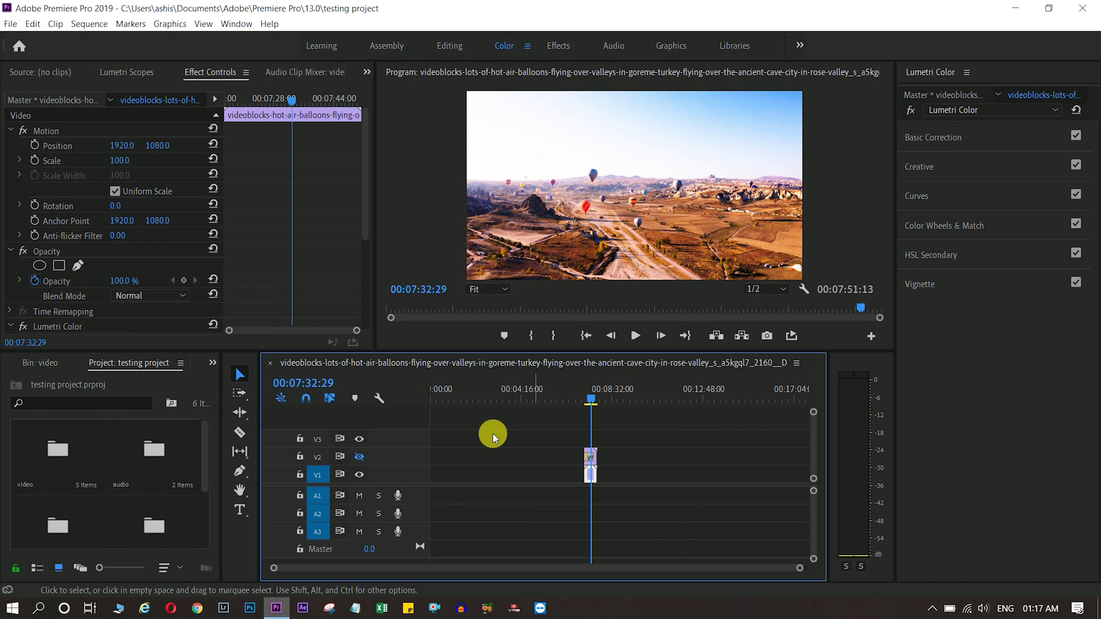
{"action": "left_click", "coordinate": [569, 401]}
{"action": "left_click", "coordinate": [589, 455]}
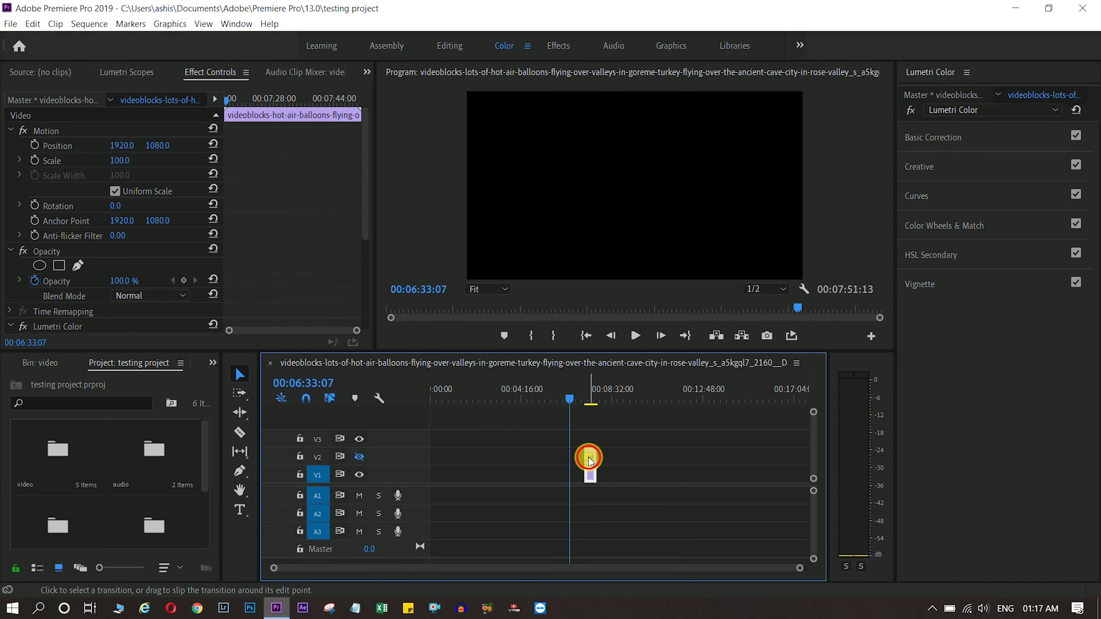
{"action": "key", "text": "Delete"}
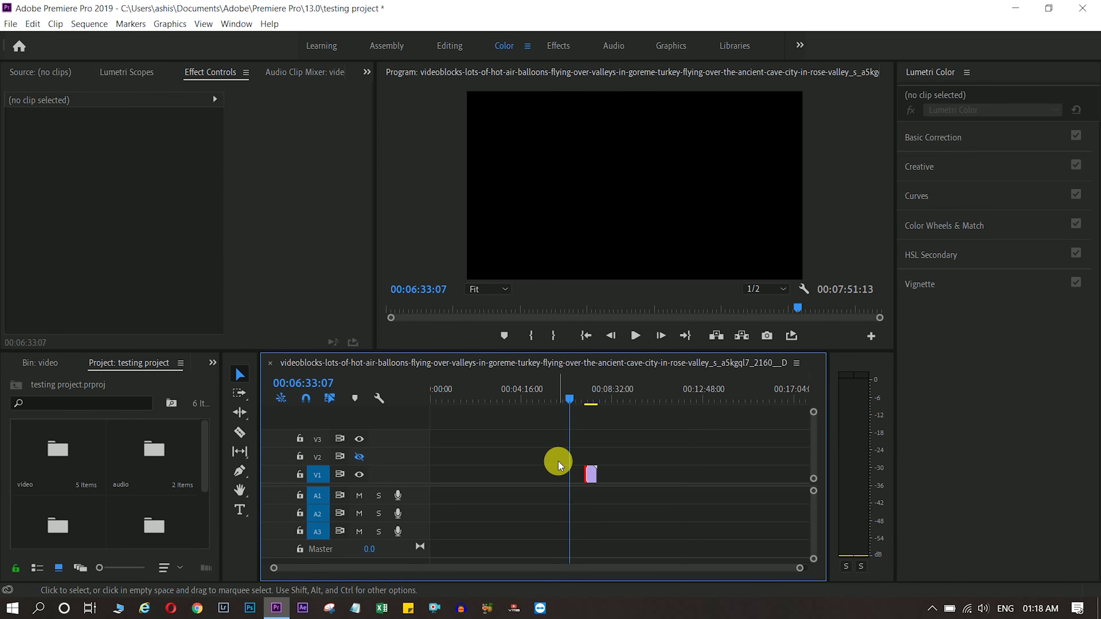
Open the video bin and drag the balloon footage onto track V1.
{"action": "mouse_move", "coordinate": [205, 443]}
{"action": "left_mouse_down"}
{"action": "mouse_move", "coordinate": [198, 522]}
{"action": "mouse_move", "coordinate": [197, 433]}
{"action": "left_mouse_up"}
{"action": "double_click", "coordinate": [35, 450]}
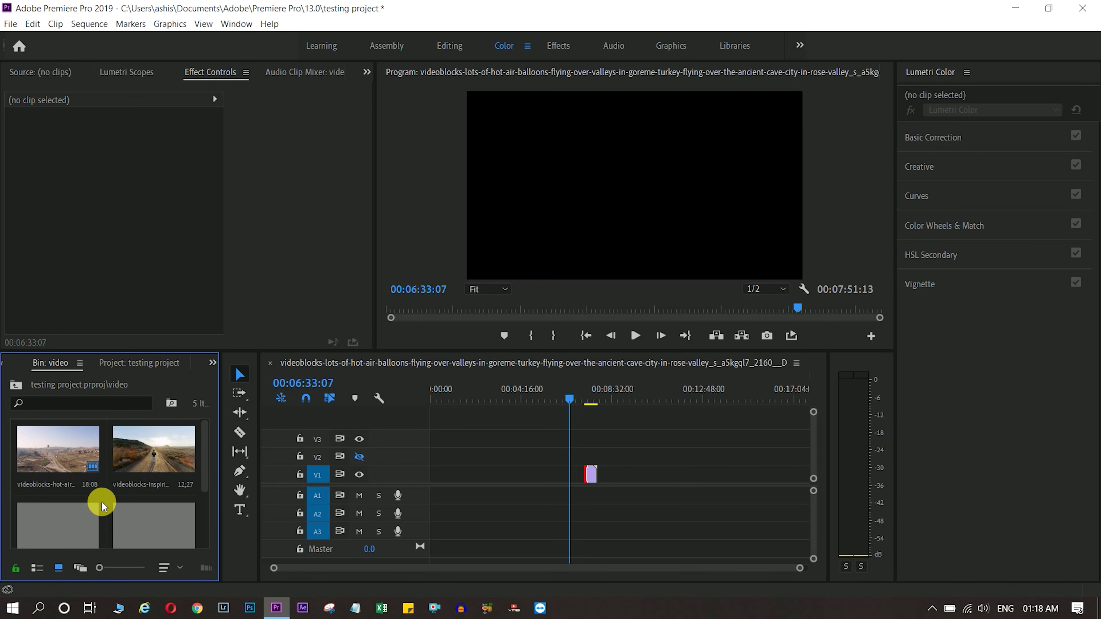
{"action": "scroll", "coordinate": [160, 485], "scroll_direction": "down", "scroll_amount": 2}
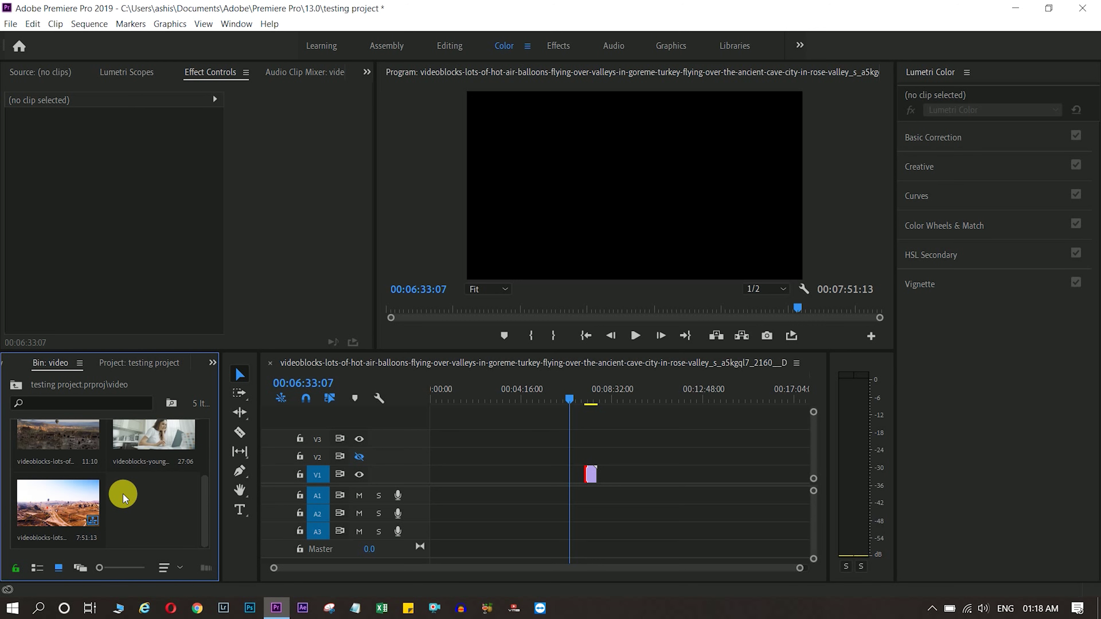
{"action": "left_click_drag", "start_coordinate": [44, 435], "coordinate": [577, 474]}
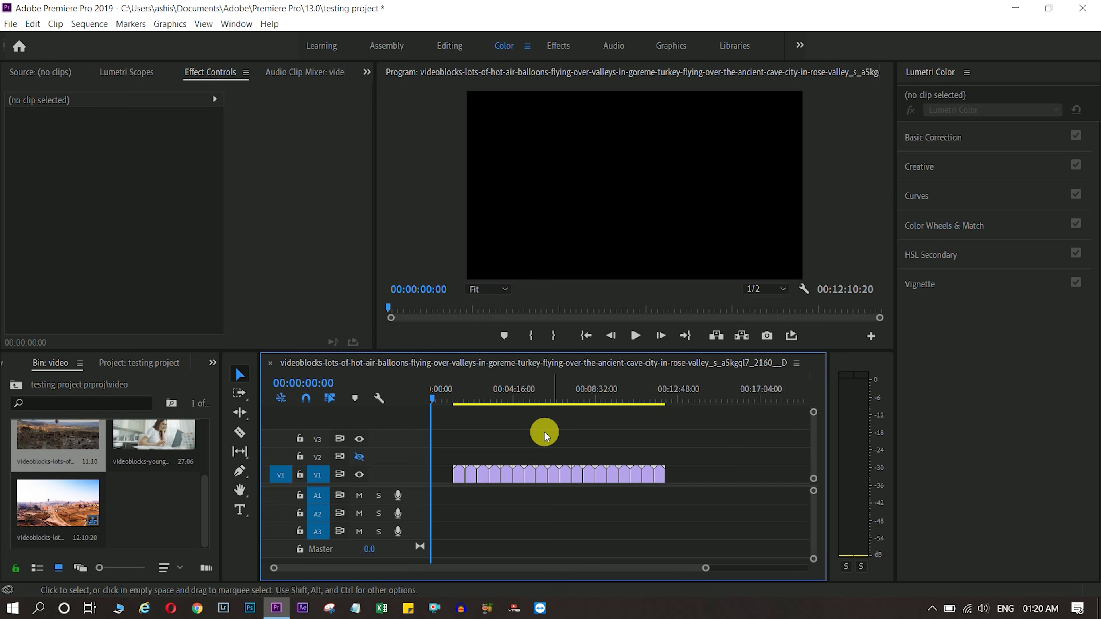
Zoom into the timeline and scrub the balloon footage, settling on frame 00:01:13:06.
{"action": "left_click_drag", "start_coordinate": [431, 399], "coordinate": [447, 401]}
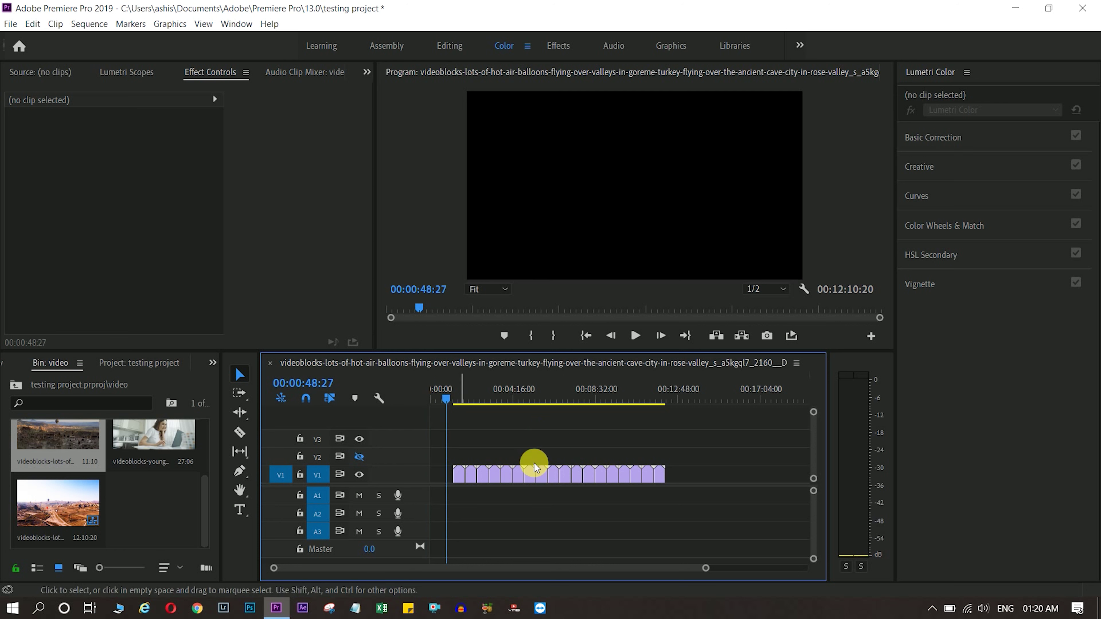
{"action": "left_click_drag", "start_coordinate": [706, 568], "coordinate": [641, 568]}
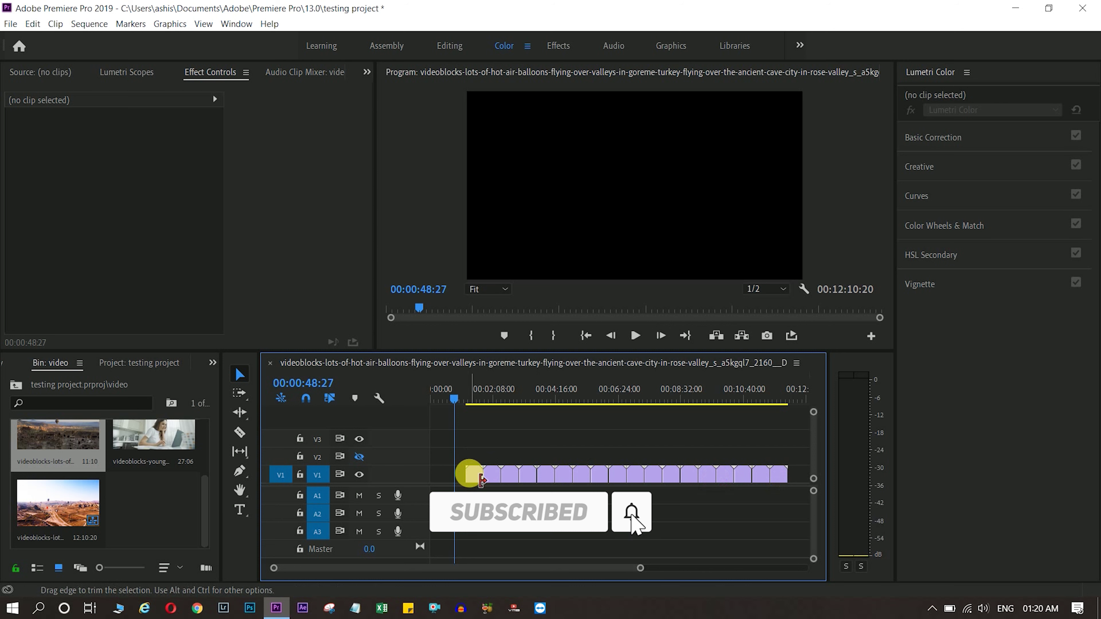
{"action": "left_click", "coordinate": [488, 474]}
{"action": "left_click", "coordinate": [490, 403]}
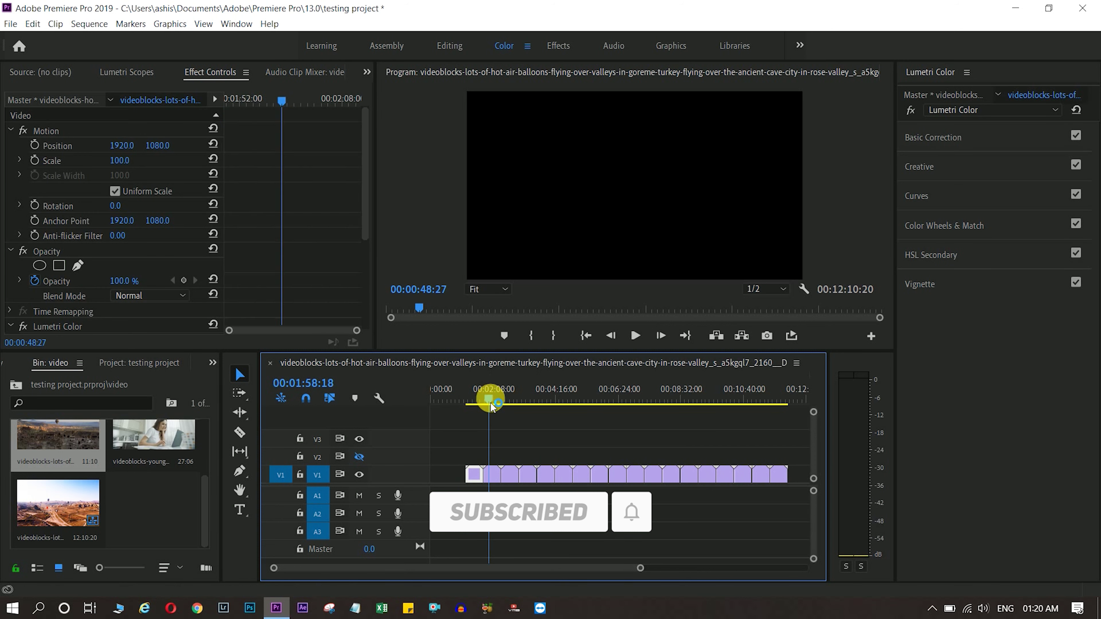
{"action": "mouse_move", "coordinate": [491, 403]}
{"action": "left_mouse_down"}
{"action": "mouse_move", "coordinate": [480, 408]}
{"action": "mouse_move", "coordinate": [488, 404]}
{"action": "left_mouse_up"}
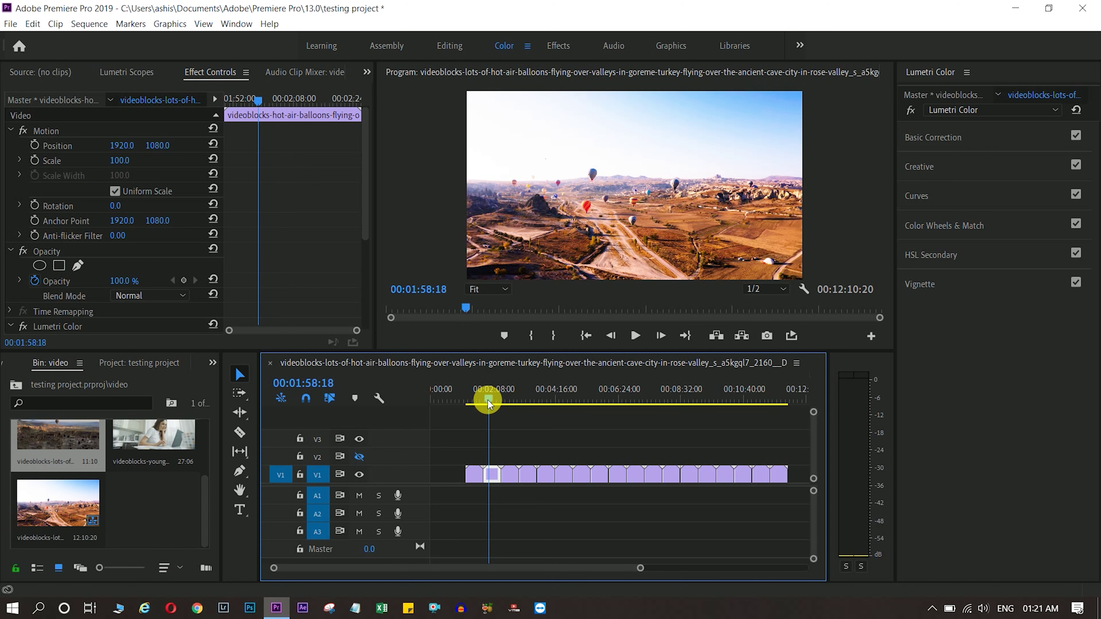
{"action": "left_click_drag", "start_coordinate": [488, 403], "coordinate": [549, 401]}
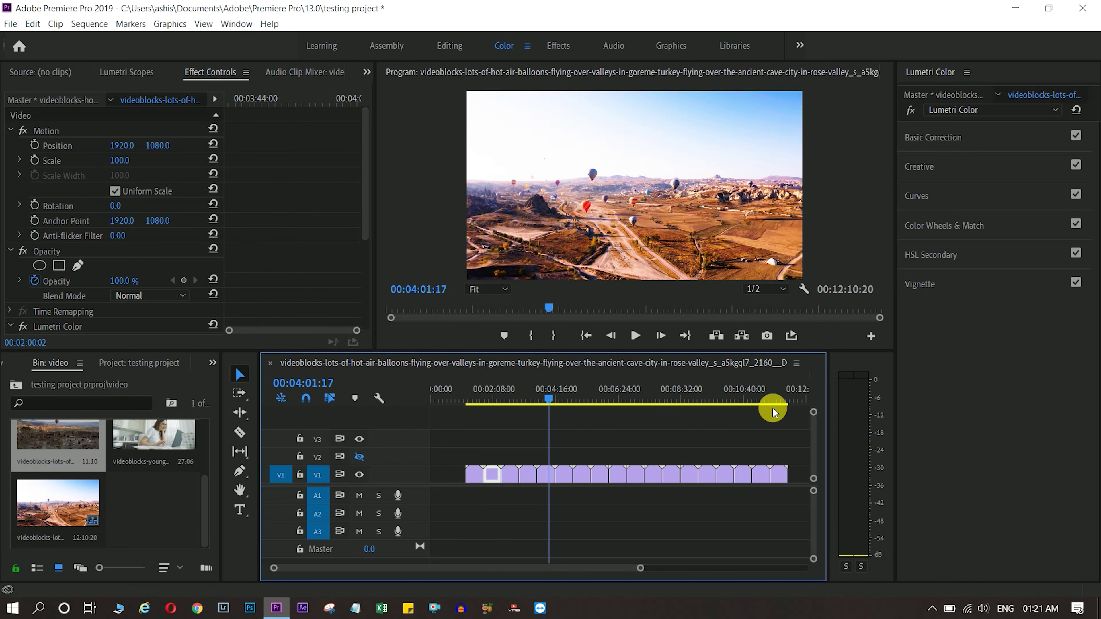
{"action": "left_click_drag", "start_coordinate": [776, 412], "coordinate": [779, 408]}
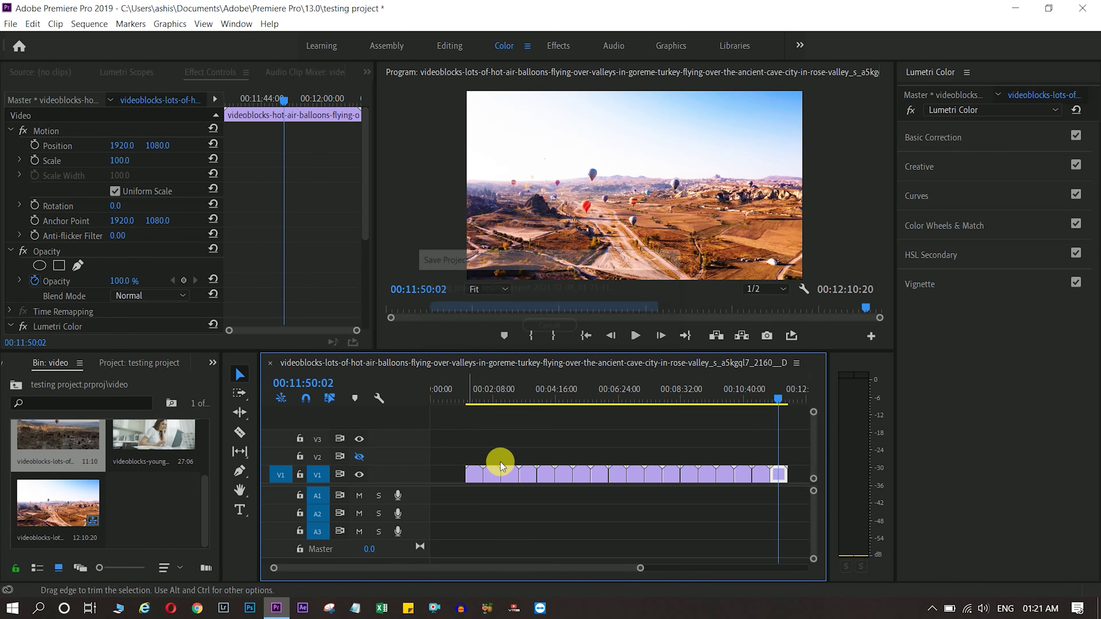
{"action": "left_click", "coordinate": [462, 401]}
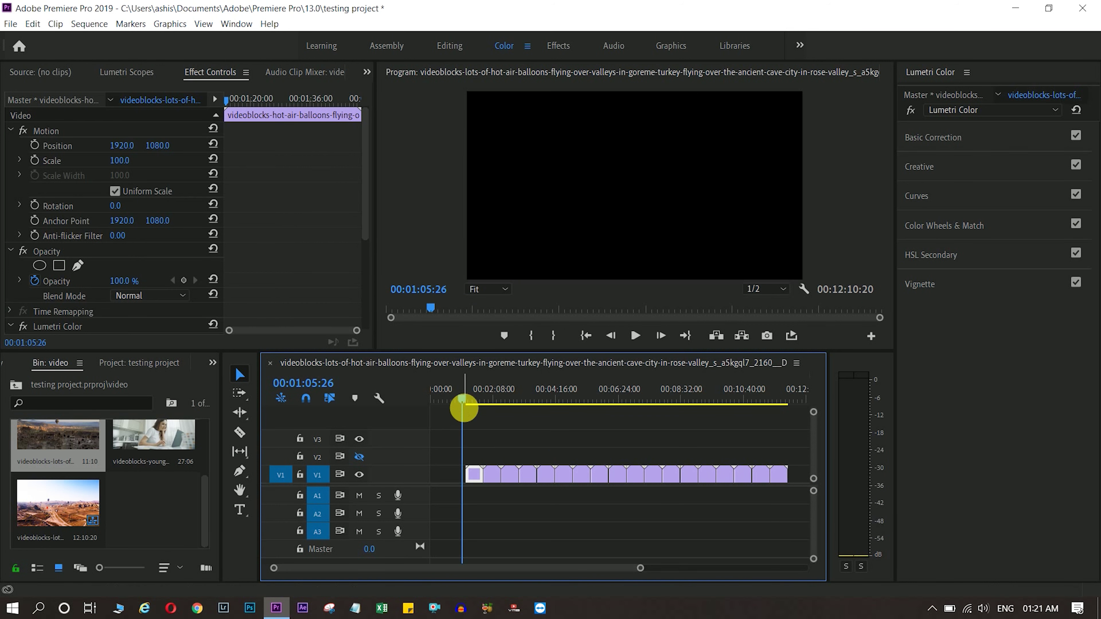
{"action": "left_click_drag", "start_coordinate": [464, 400], "coordinate": [466, 399]}
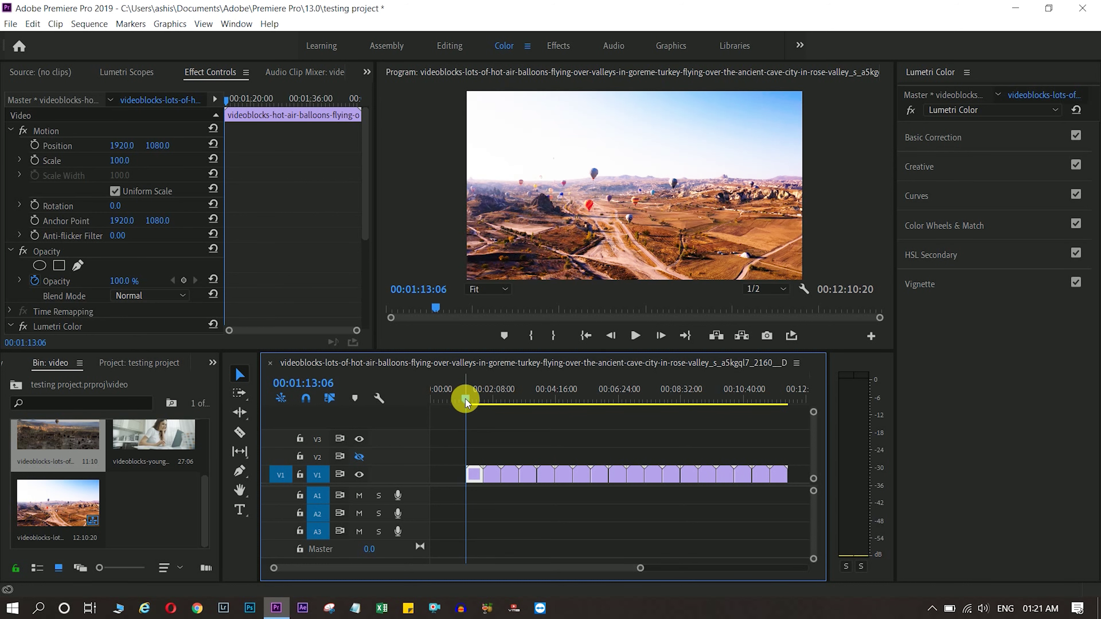
{"action": "key", "text": "="}
{"action": "key", "text": "="}
{"action": "key", "text": "="}
{"action": "key", "text": "="}
{"action": "key", "text": "="}
{"action": "key", "text": "="}
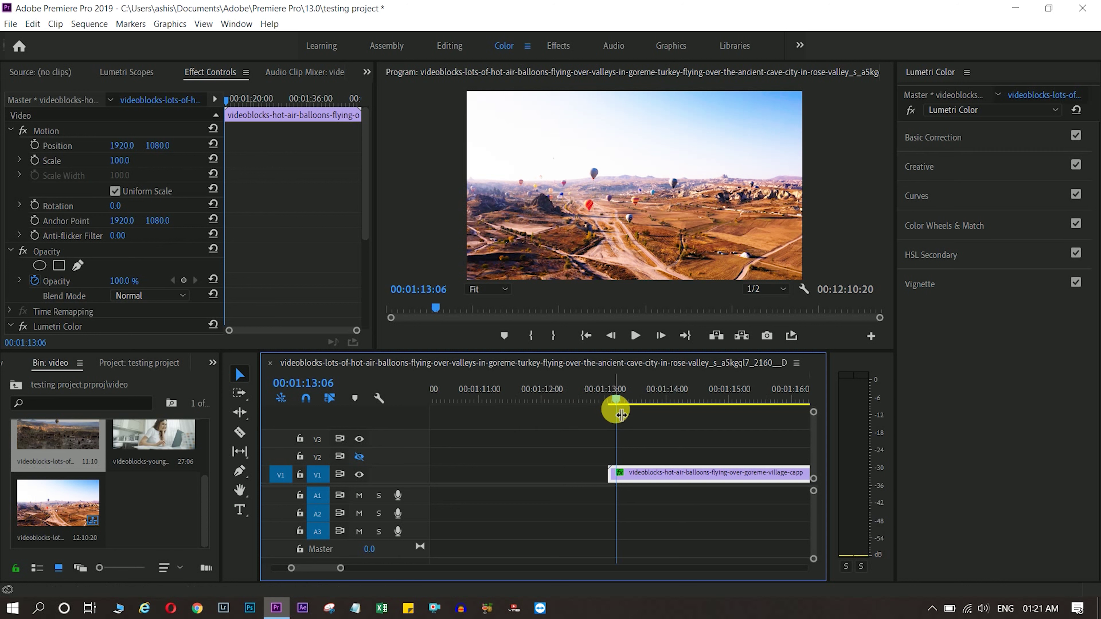
Place the playhead at 00:01:13:02 and mark the In point there.
{"action": "left_click", "coordinate": [613, 400]}
{"action": "mouse_move", "coordinate": [613, 400]}
{"action": "left_mouse_down"}
{"action": "mouse_move", "coordinate": [594, 403]}
{"action": "mouse_move", "coordinate": [606, 404]}
{"action": "left_mouse_up"}
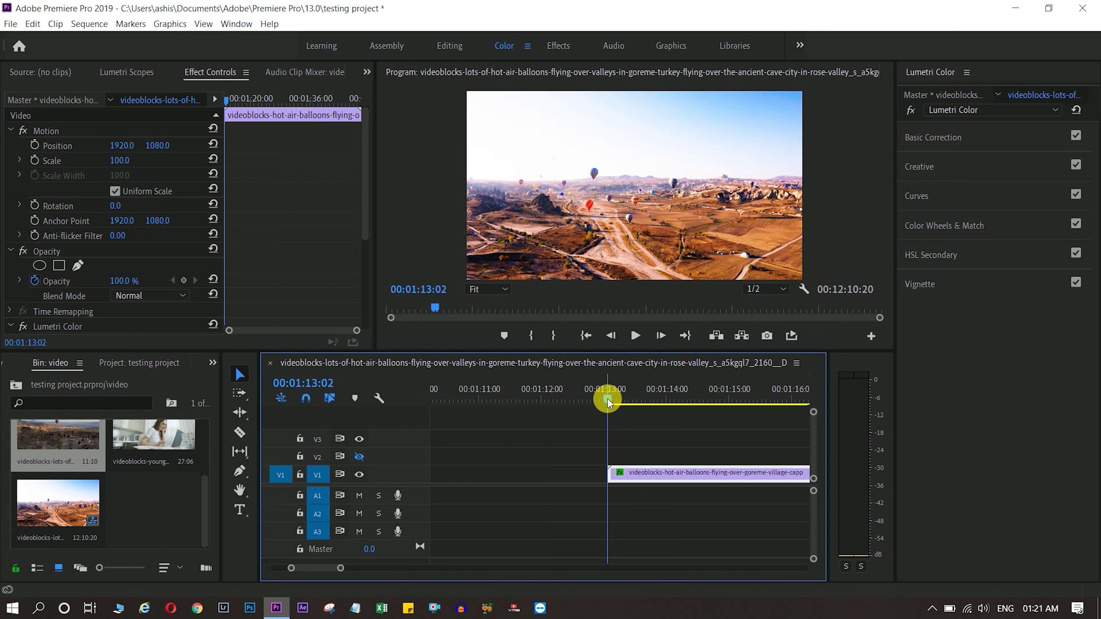
{"action": "left_click", "coordinate": [533, 337]}
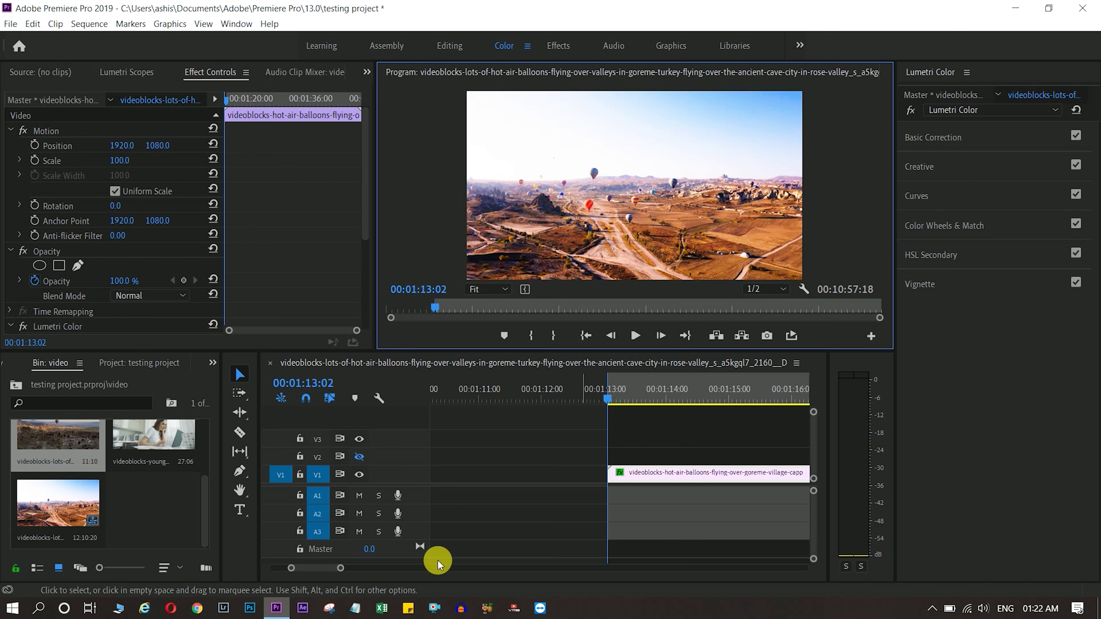
Scrub the playhead to the clip's end at 00:12:10:01 and zoom the timeline out one step.
{"action": "left_click_drag", "start_coordinate": [340, 568], "coordinate": [721, 569]}
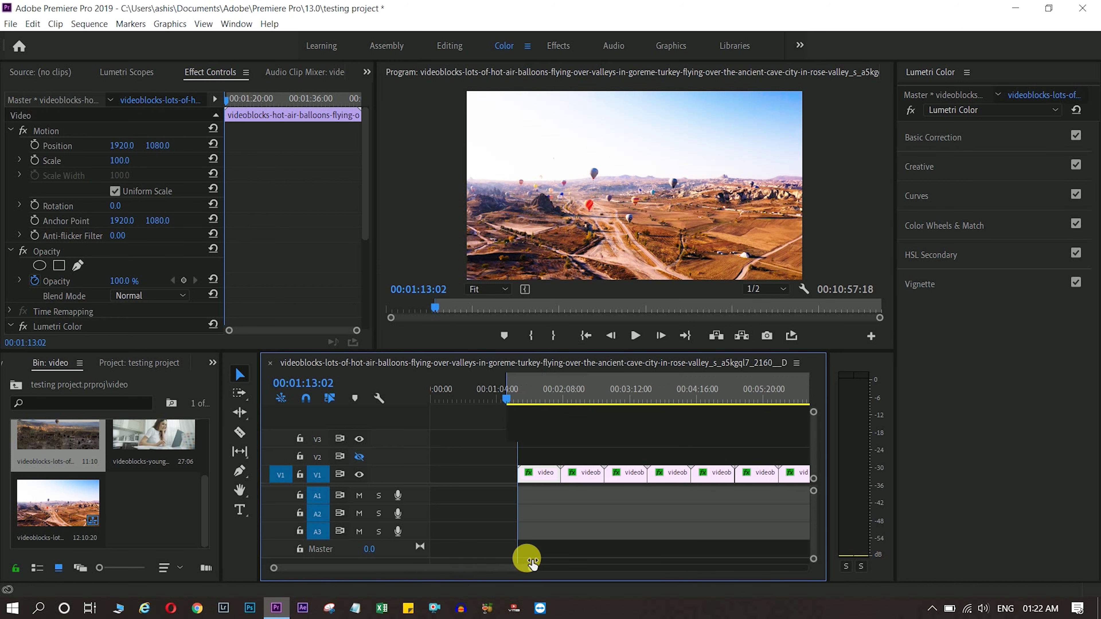
{"action": "left_click", "coordinate": [646, 392]}
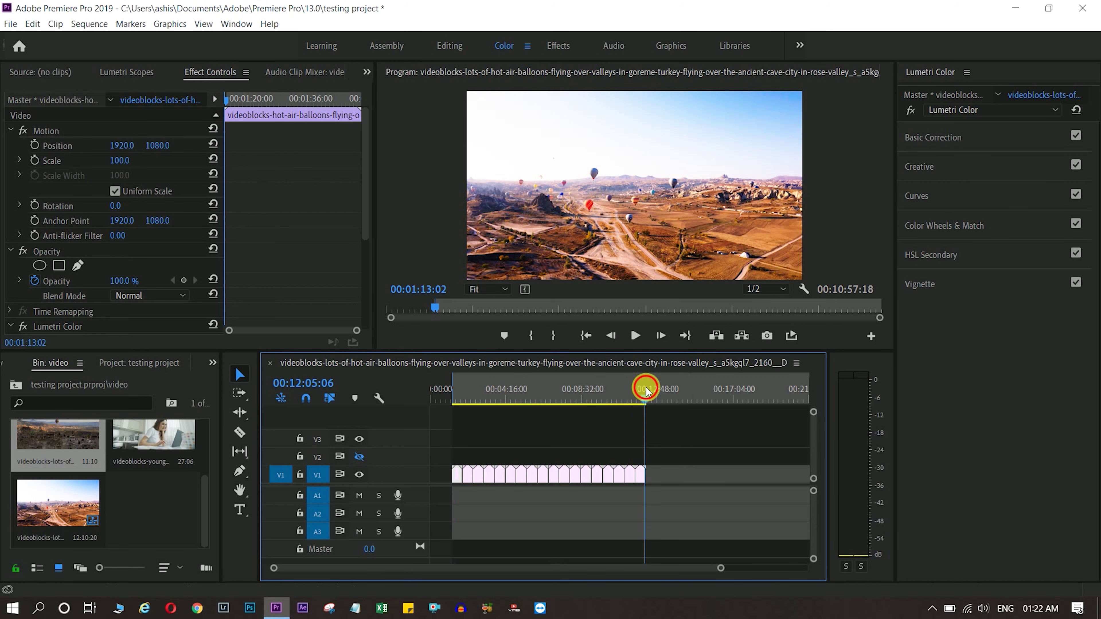
{"action": "left_click_drag", "start_coordinate": [642, 393], "coordinate": [646, 399]}
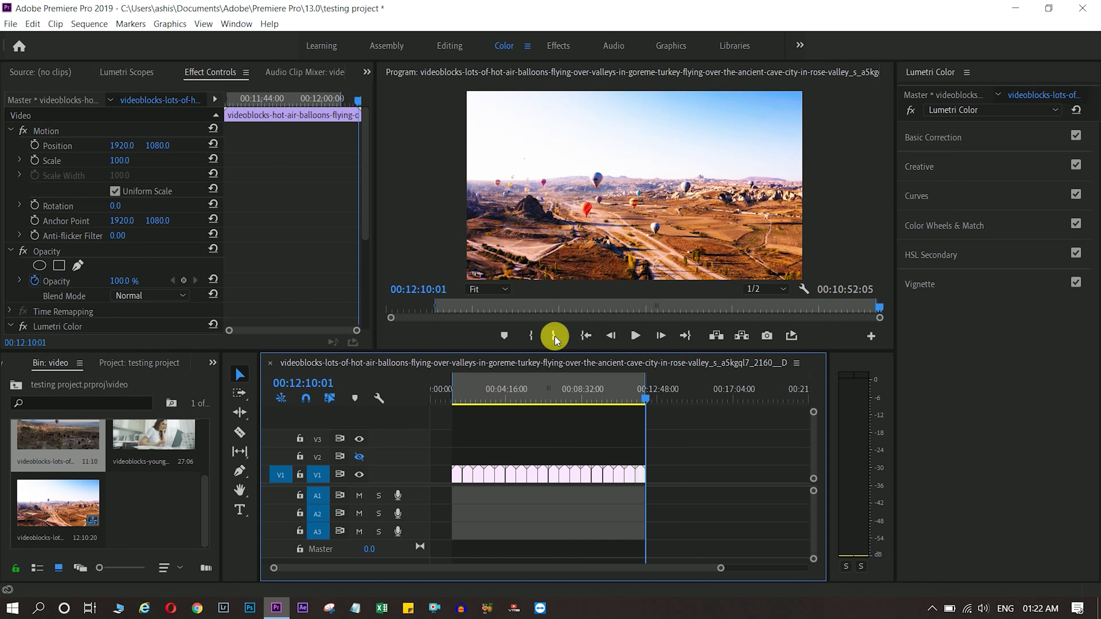
{"action": "key", "text": "minus"}
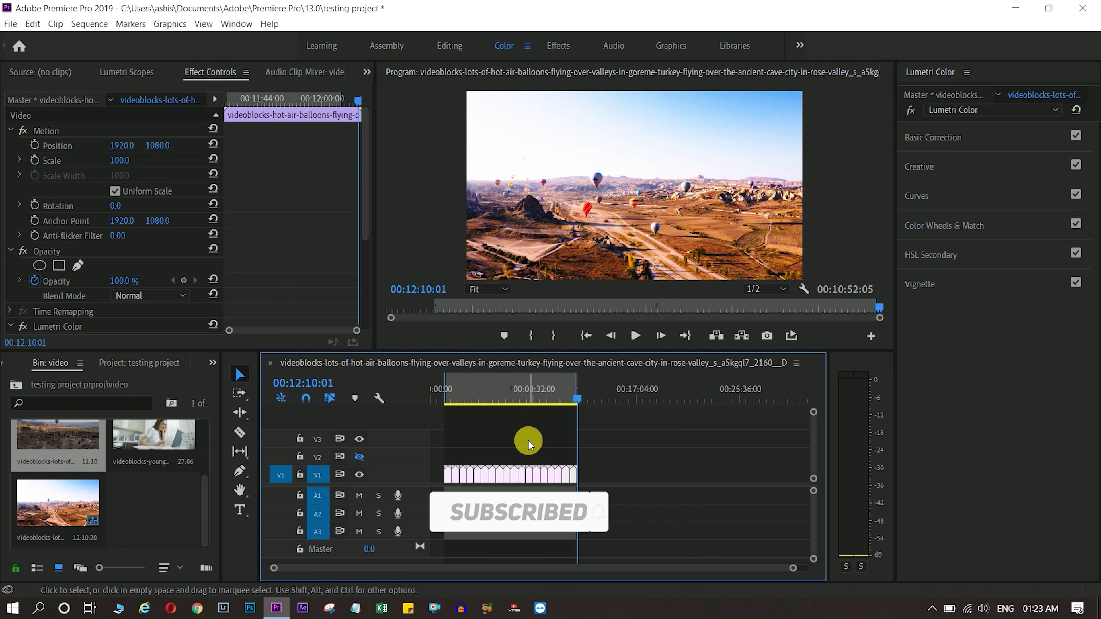
Choose File > Export > Media to bring up Export Settings for the sequence.
{"action": "left_click", "coordinate": [10, 24]}
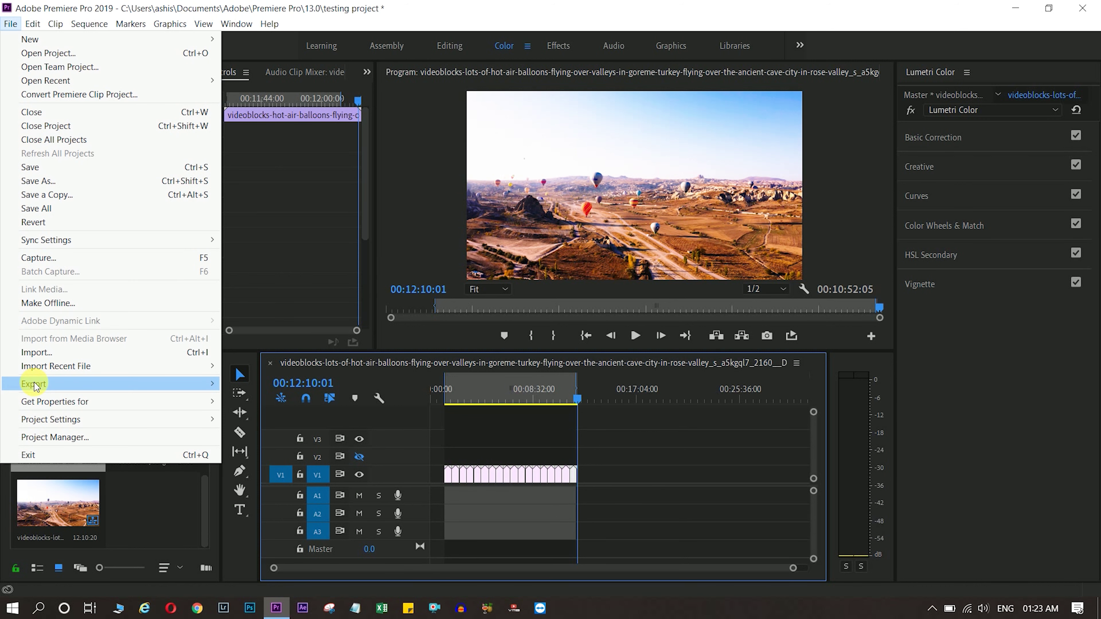
{"action": "mouse_move", "coordinate": [67, 385]}
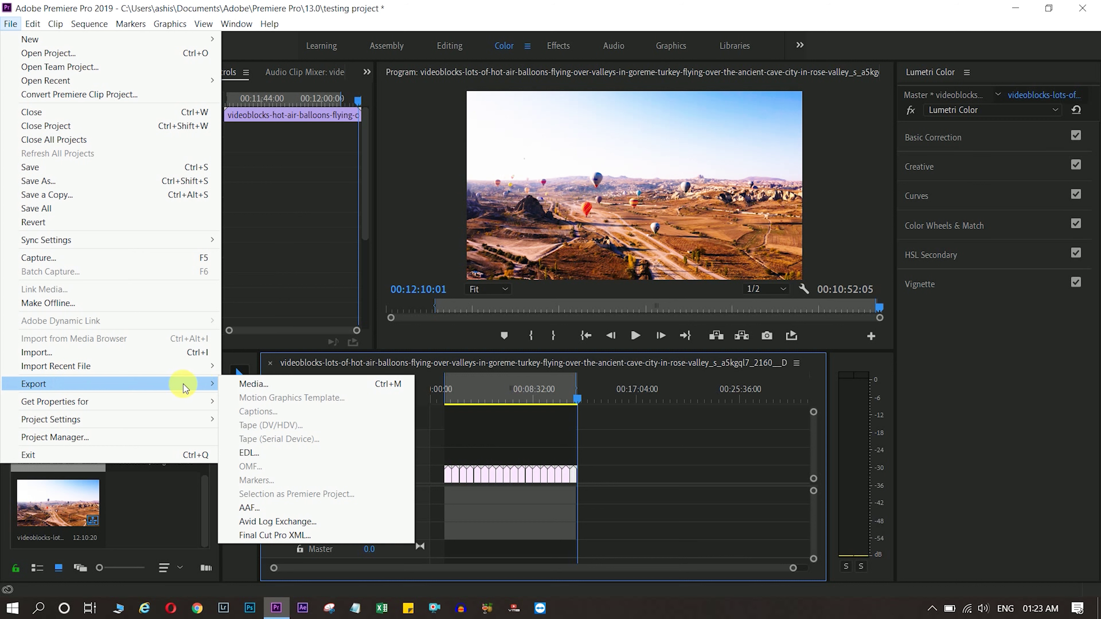
{"action": "left_click", "coordinate": [267, 386]}
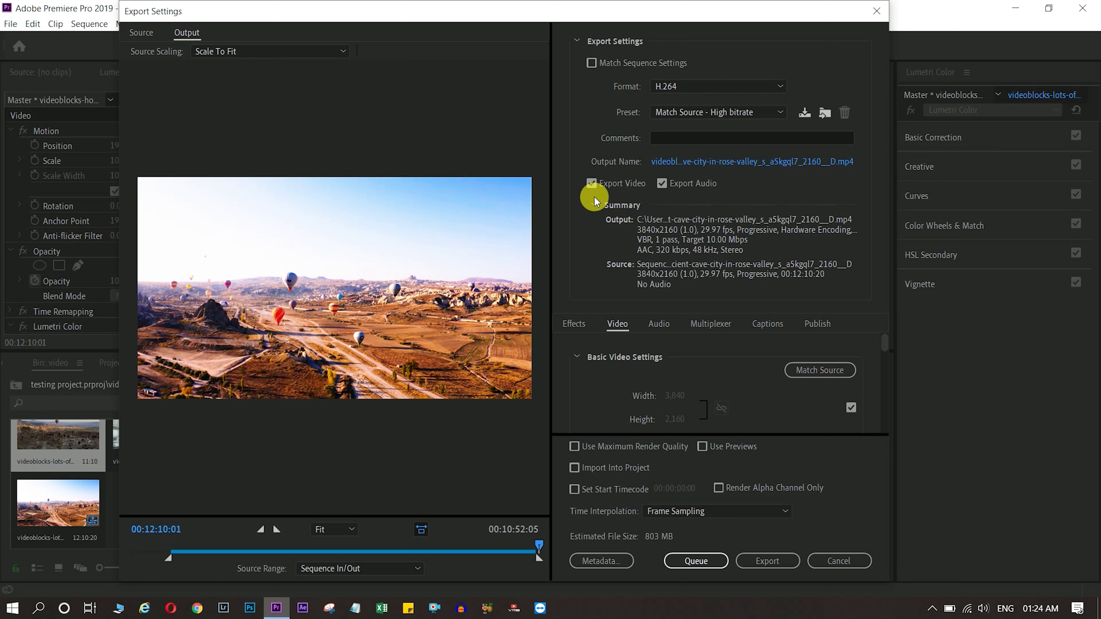
Browse the export format list and leave the format on H.264.
{"action": "left_click", "coordinate": [729, 86]}
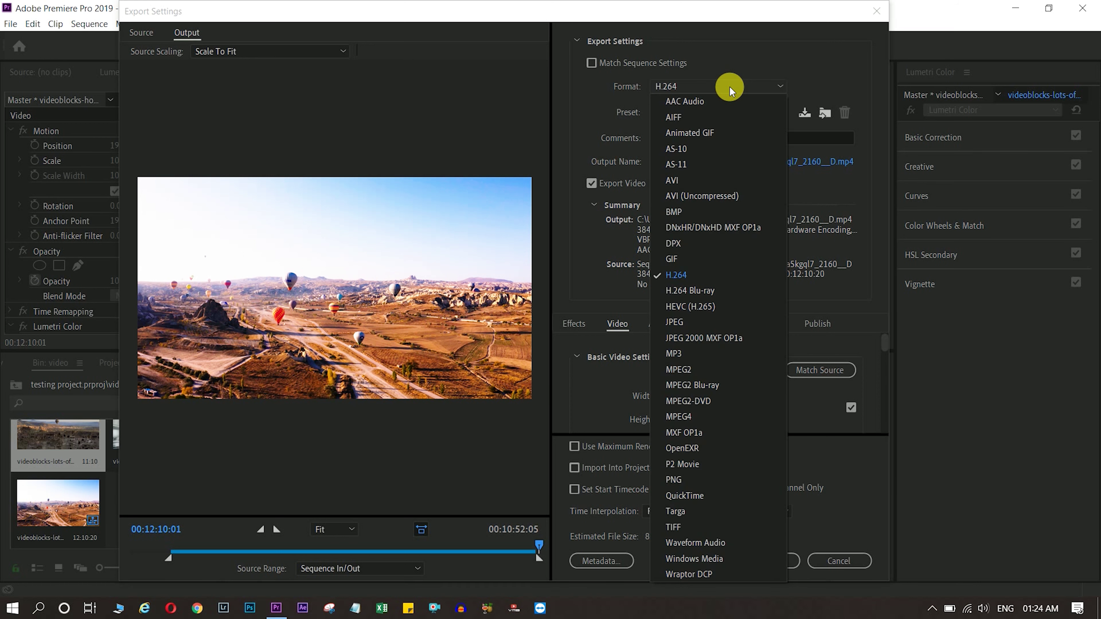
{"action": "left_click", "coordinate": [692, 278]}
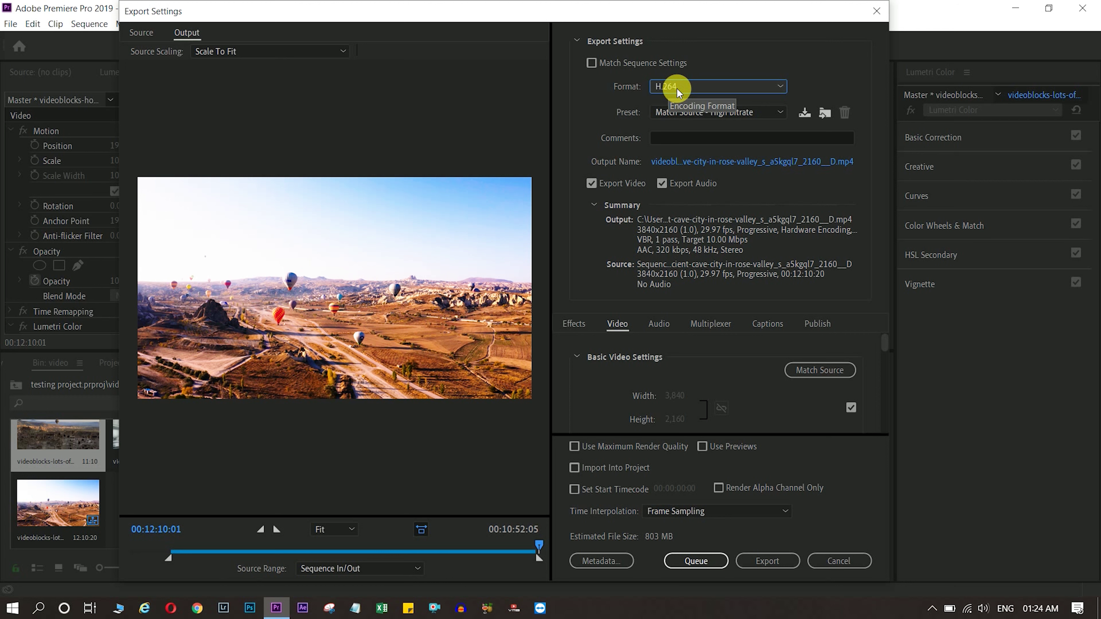
{"action": "left_click", "coordinate": [743, 89]}
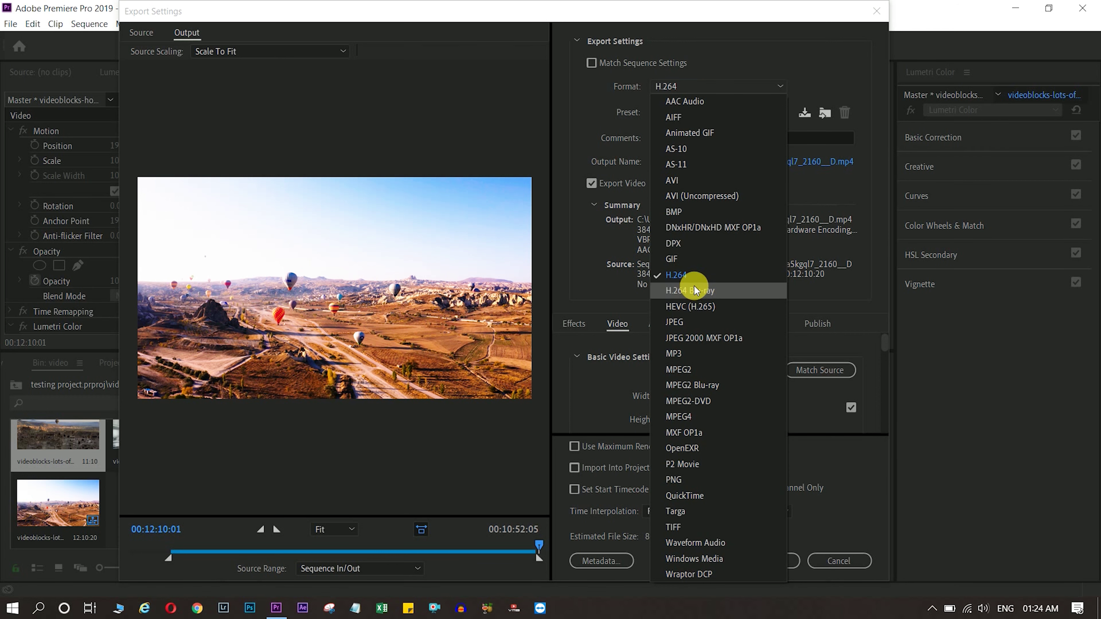
{"action": "left_click", "coordinate": [713, 88]}
{"action": "left_click", "coordinate": [707, 90]}
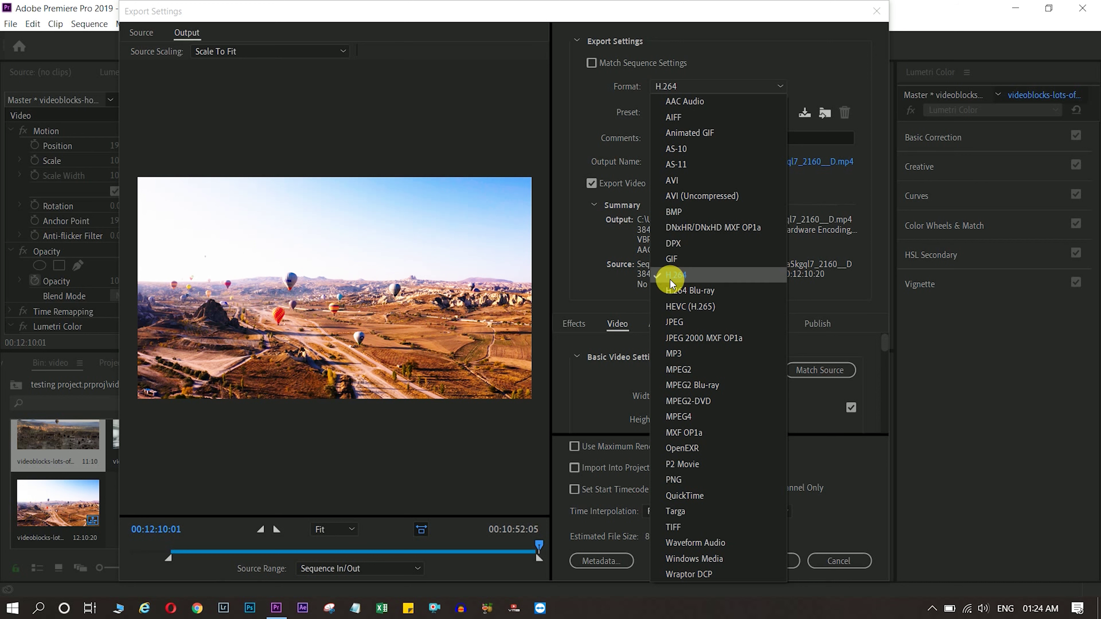
{"action": "left_click", "coordinate": [707, 88]}
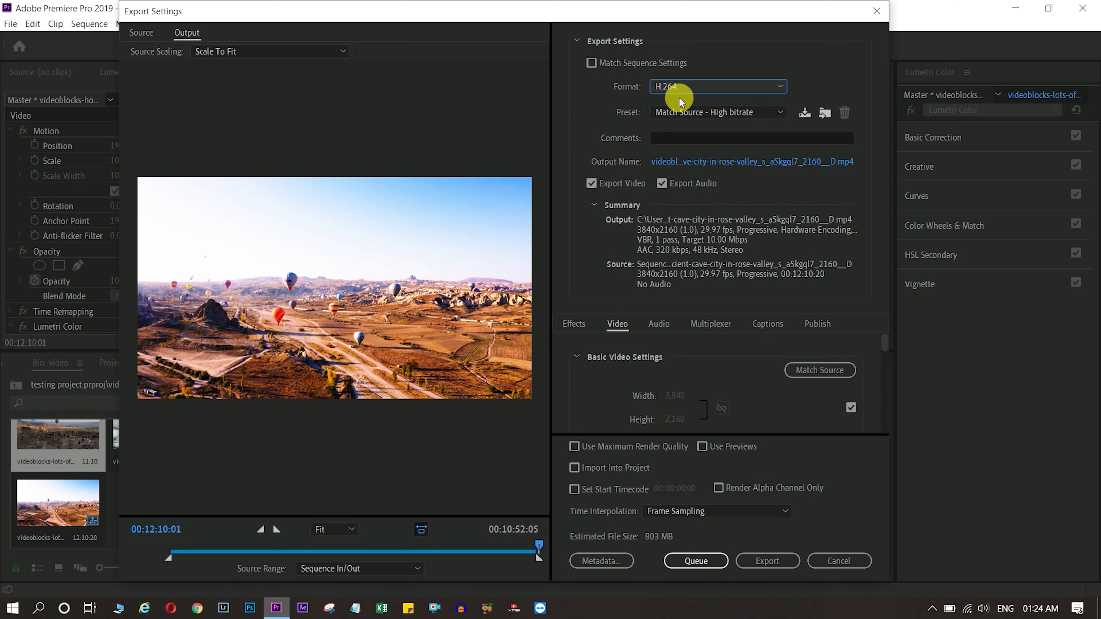
Choose the YouTube 1080p Full HD export preset (1920x1080, 16 Mbps).
{"action": "left_click", "coordinate": [725, 114]}
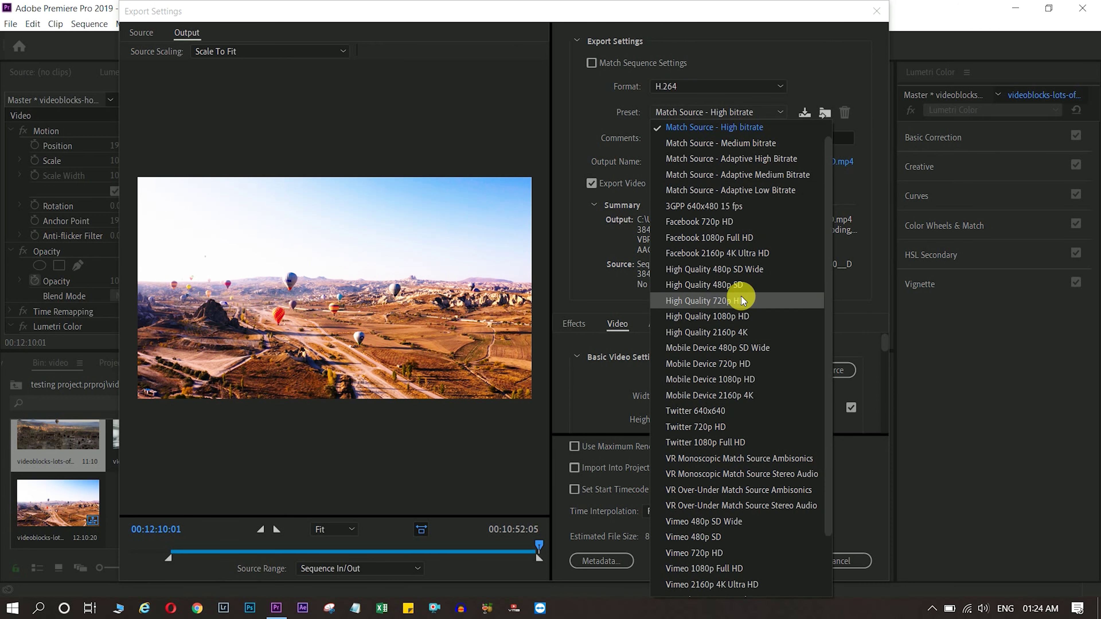
{"action": "scroll", "coordinate": [741, 295], "scroll_direction": "down", "scroll_amount": 2}
{"action": "scroll", "coordinate": [740, 291], "scroll_direction": "up", "scroll_amount": 2}
{"action": "scroll", "coordinate": [823, 381], "scroll_direction": "down", "scroll_amount": 2}
{"action": "mouse_move", "coordinate": [824, 382]}
{"action": "left_mouse_down"}
{"action": "mouse_move", "coordinate": [826, 265]}
{"action": "mouse_move", "coordinate": [829, 329]}
{"action": "mouse_move", "coordinate": [829, 277]}
{"action": "left_mouse_up"}
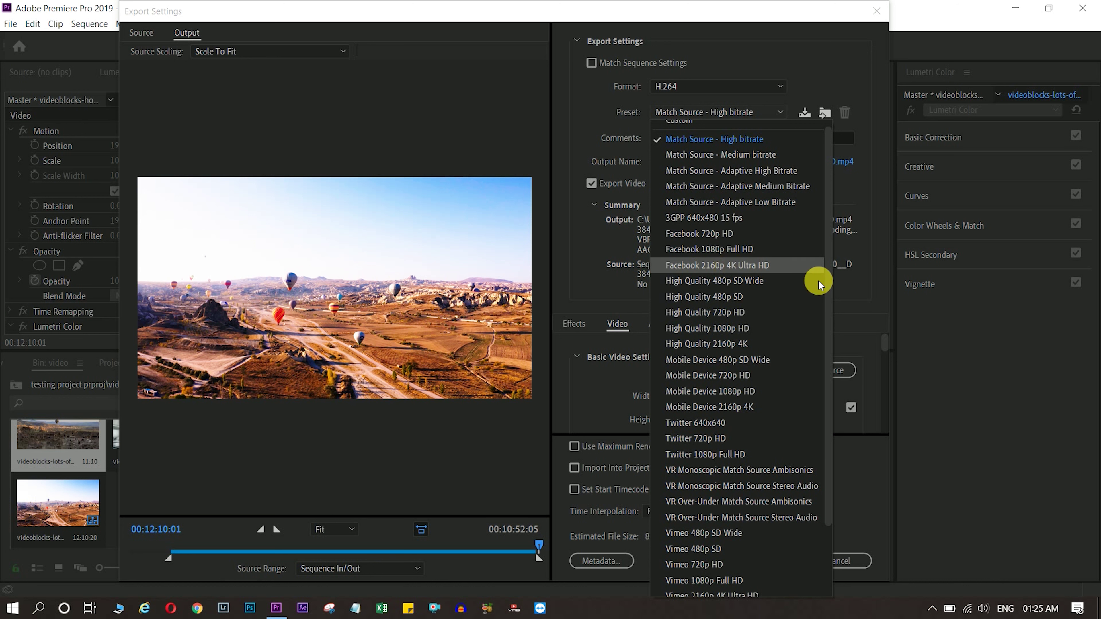
{"action": "left_click_drag", "start_coordinate": [828, 246], "coordinate": [833, 327]}
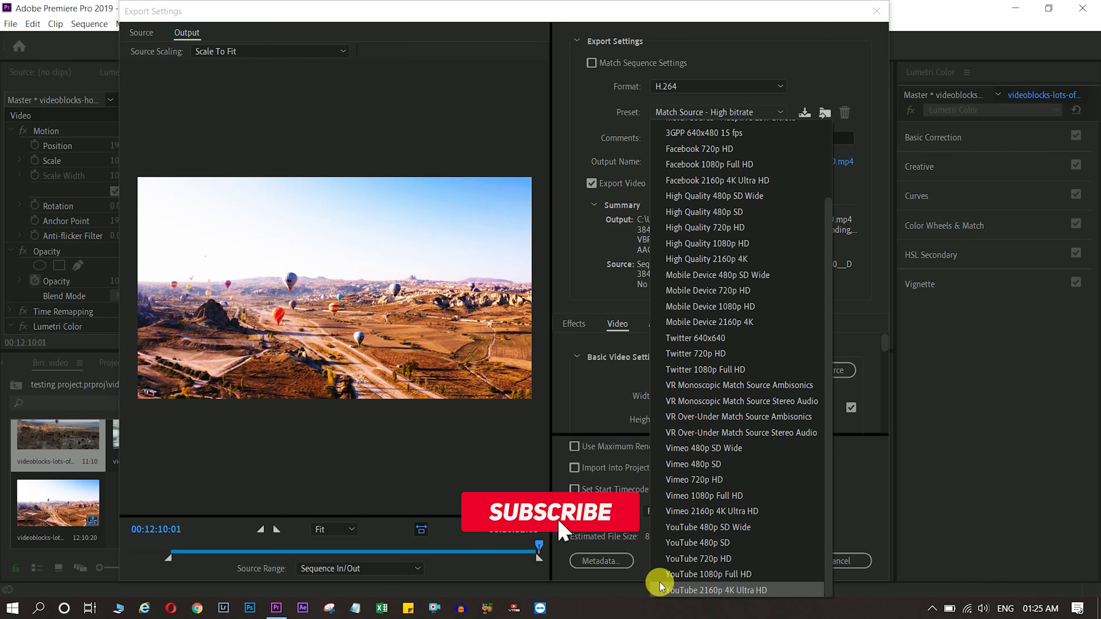
{"action": "left_click", "coordinate": [719, 576]}
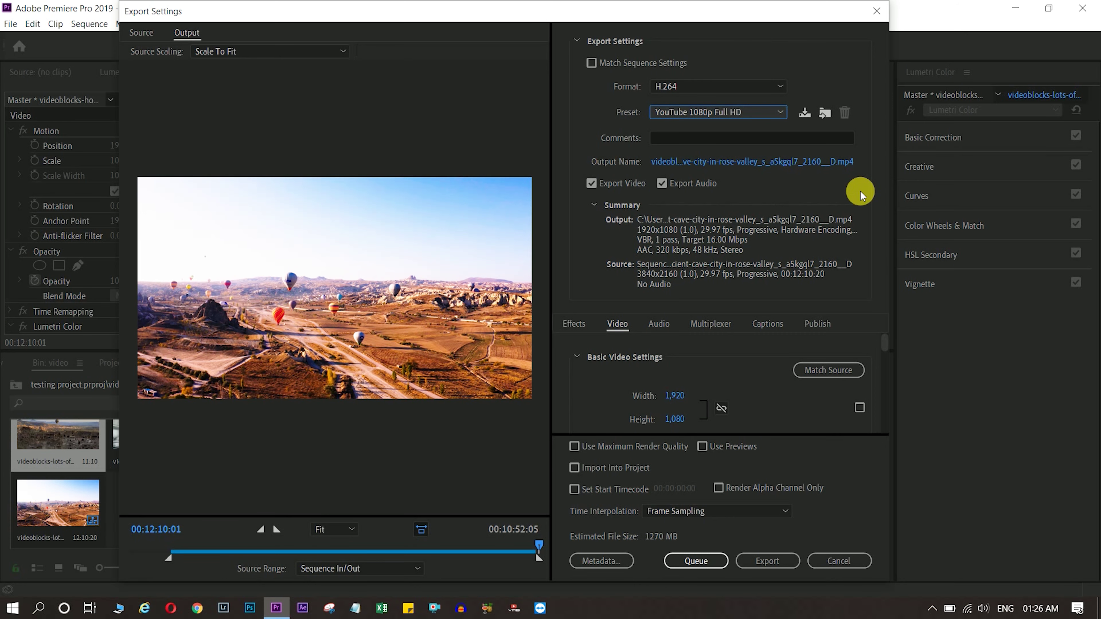
Set the output file name to 'testing project premiere pro' in the 13.0 folder.
{"action": "left_click", "coordinate": [728, 169]}
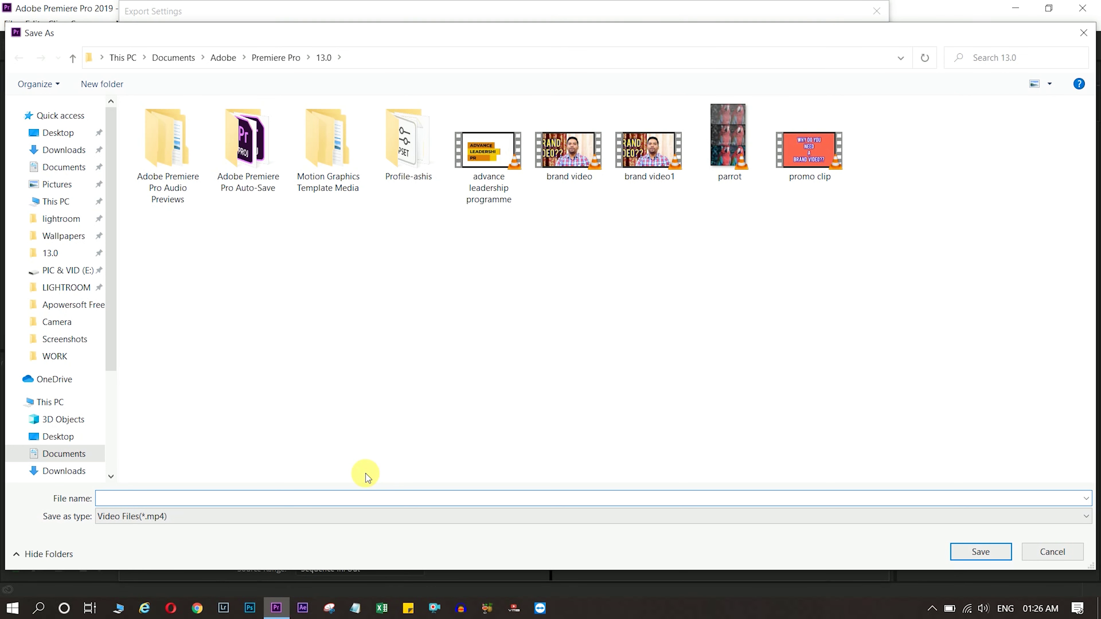
{"action": "type", "text": "testing project"}
{"action": "type", "text": " pre"}
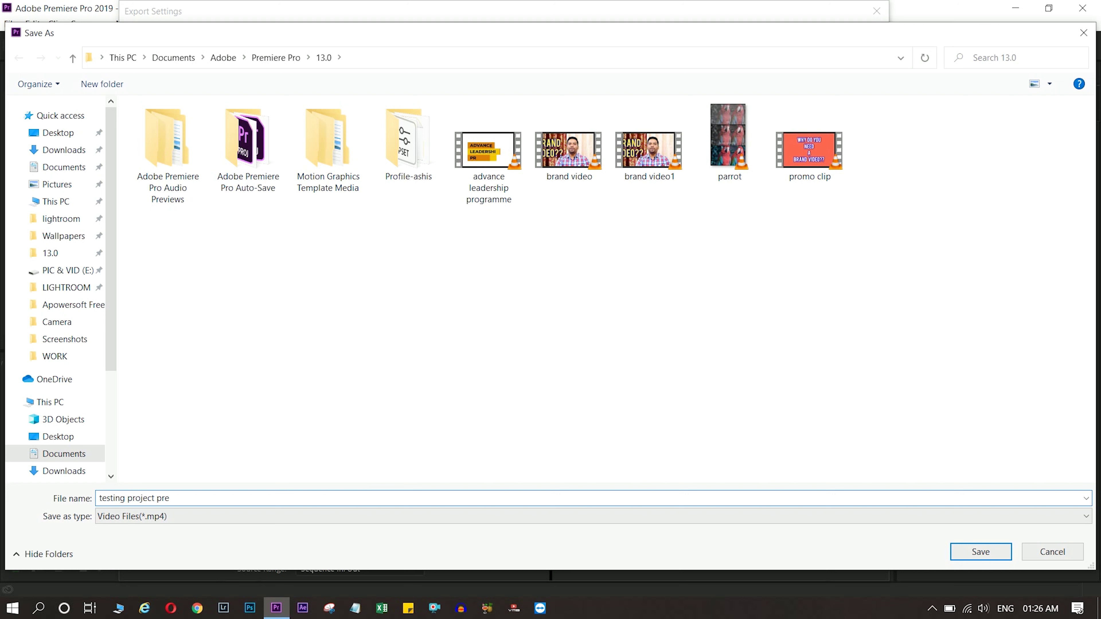
{"action": "type", "text": "miere "}
{"action": "type", "text": "pro"}
{"action": "left_click", "coordinate": [971, 553]}
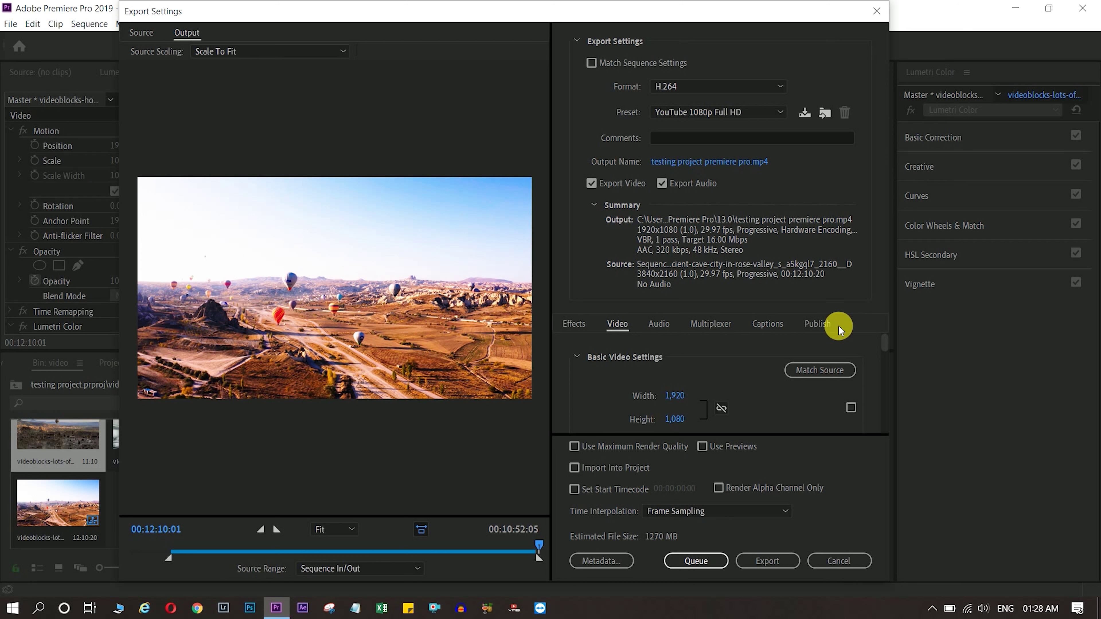
{"action": "left_click", "coordinate": [570, 329]}
{"action": "scroll", "coordinate": [872, 373], "scroll_direction": "down", "scroll_amount": 3}
{"action": "scroll", "coordinate": [860, 367], "scroll_direction": "down", "scroll_amount": 1}
{"action": "scroll", "coordinate": [641, 339], "scroll_direction": "up", "scroll_amount": 2}
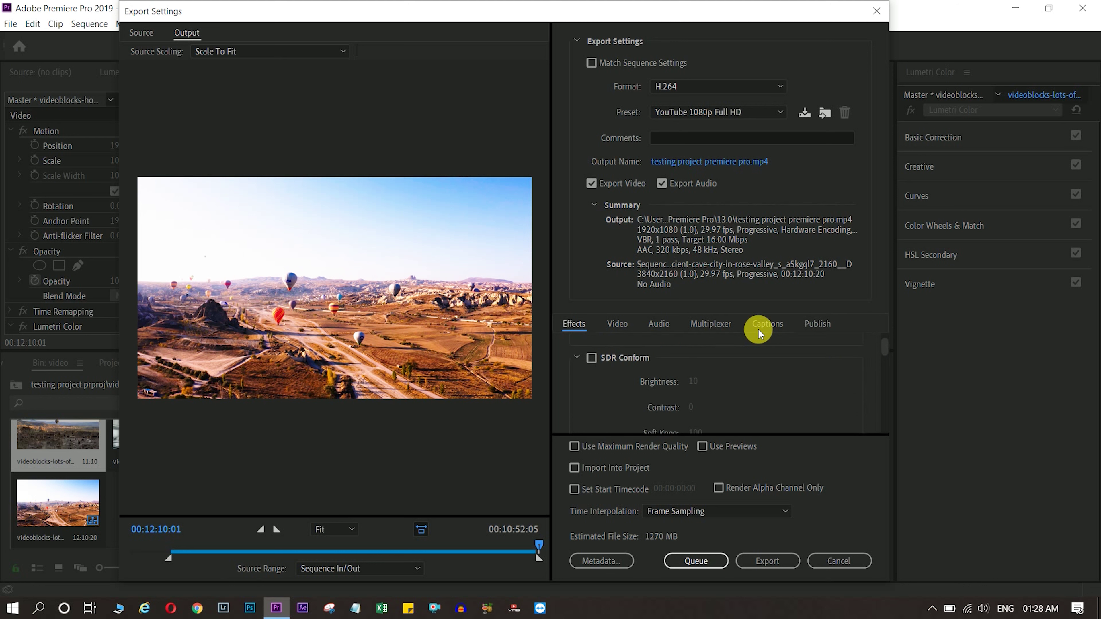
{"action": "left_click", "coordinate": [617, 324]}
{"action": "left_click", "coordinate": [583, 323]}
{"action": "left_click", "coordinate": [621, 324]}
{"action": "left_click", "coordinate": [572, 326]}
{"action": "left_click", "coordinate": [619, 324]}
{"action": "scroll", "coordinate": [883, 368], "scroll_direction": "down", "scroll_amount": 5}
{"action": "left_click_drag", "start_coordinate": [887, 381], "coordinate": [823, 338]}
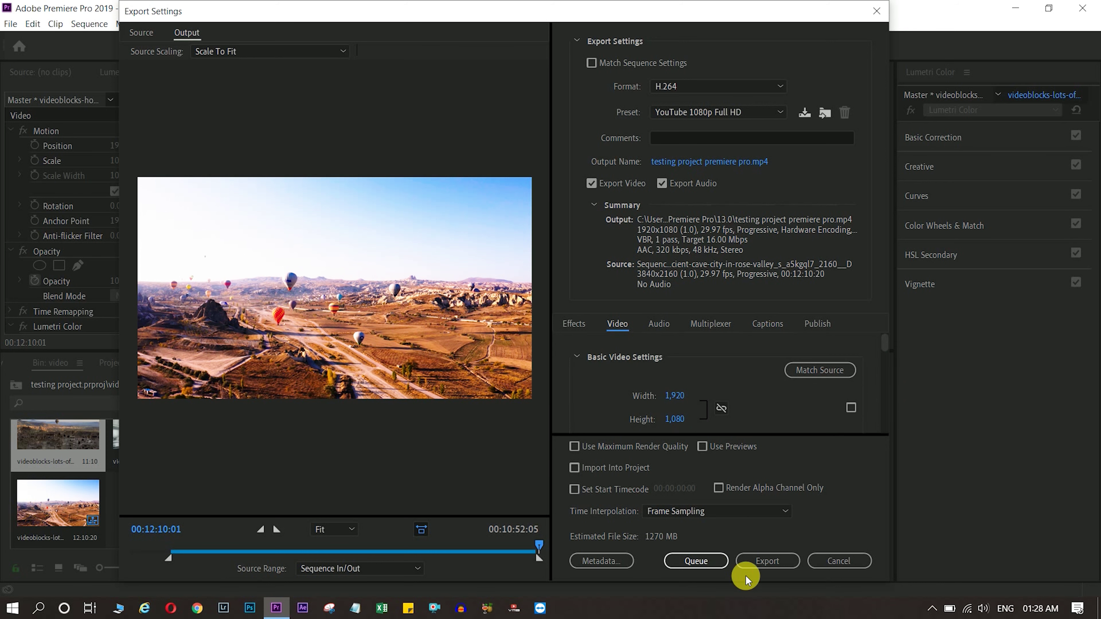
{"action": "left_click", "coordinate": [762, 561]}
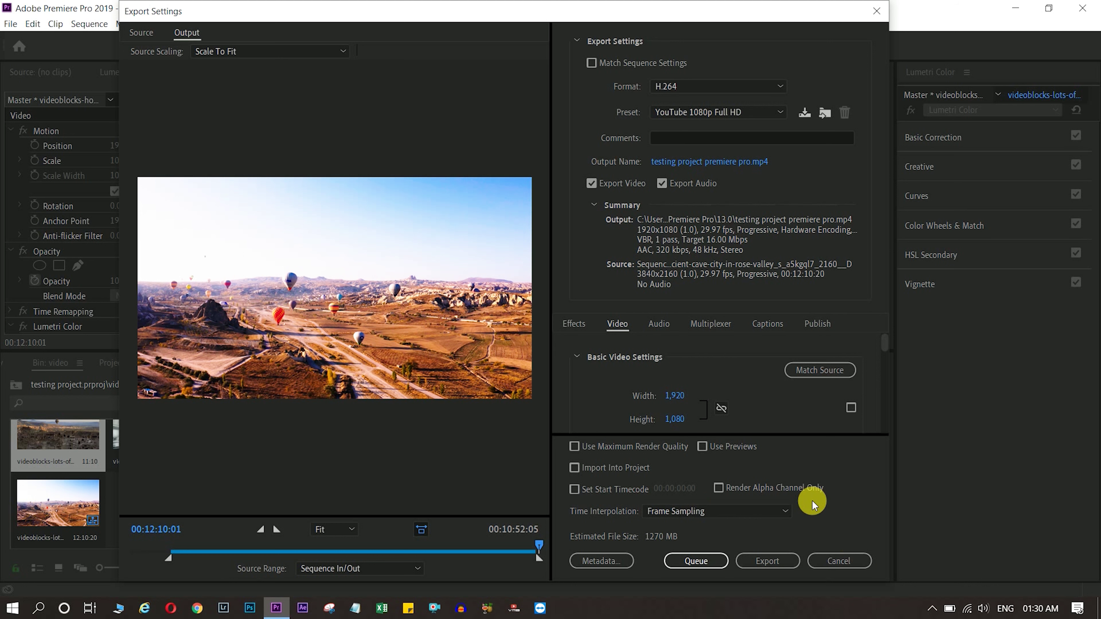
Begin the YouTube 1080p export, then cancel the encode at about 1%.
{"action": "left_click", "coordinate": [770, 563]}
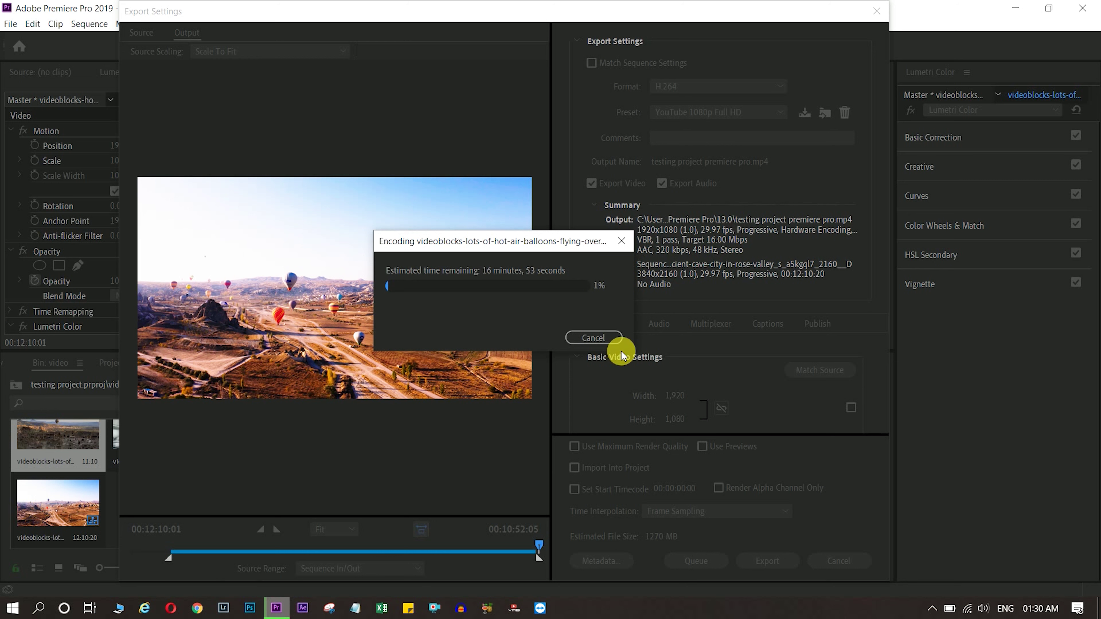
{"action": "left_click", "coordinate": [602, 337]}
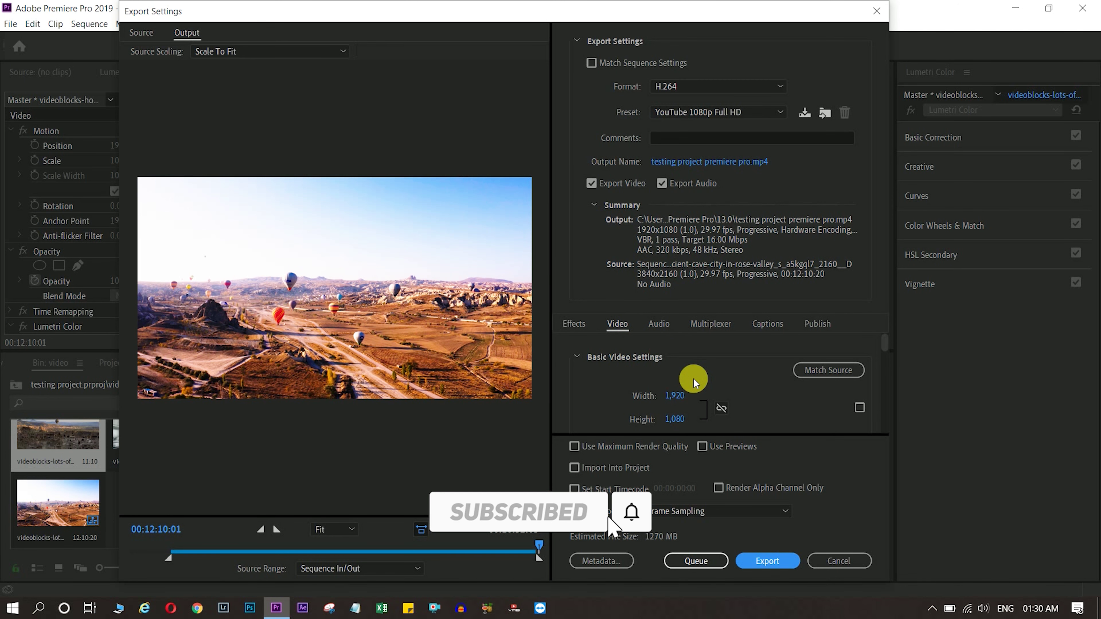
Cancel the Export Settings dialog and zoom the timeline out slightly.
{"action": "left_click", "coordinate": [854, 561]}
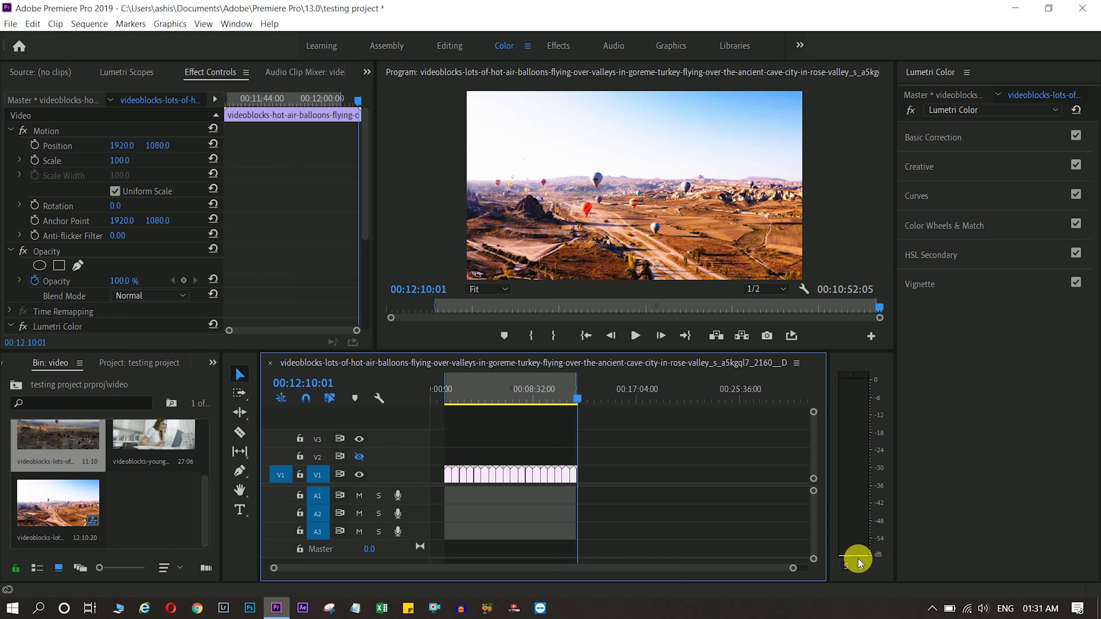
{"action": "left_click_drag", "start_coordinate": [793, 569], "coordinate": [806, 568]}
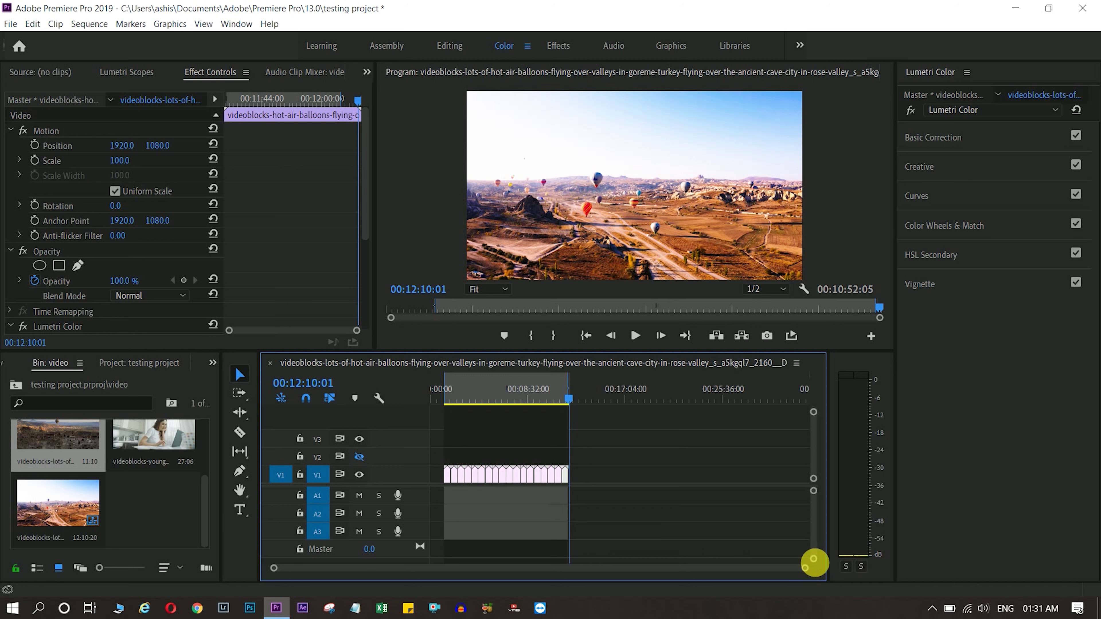